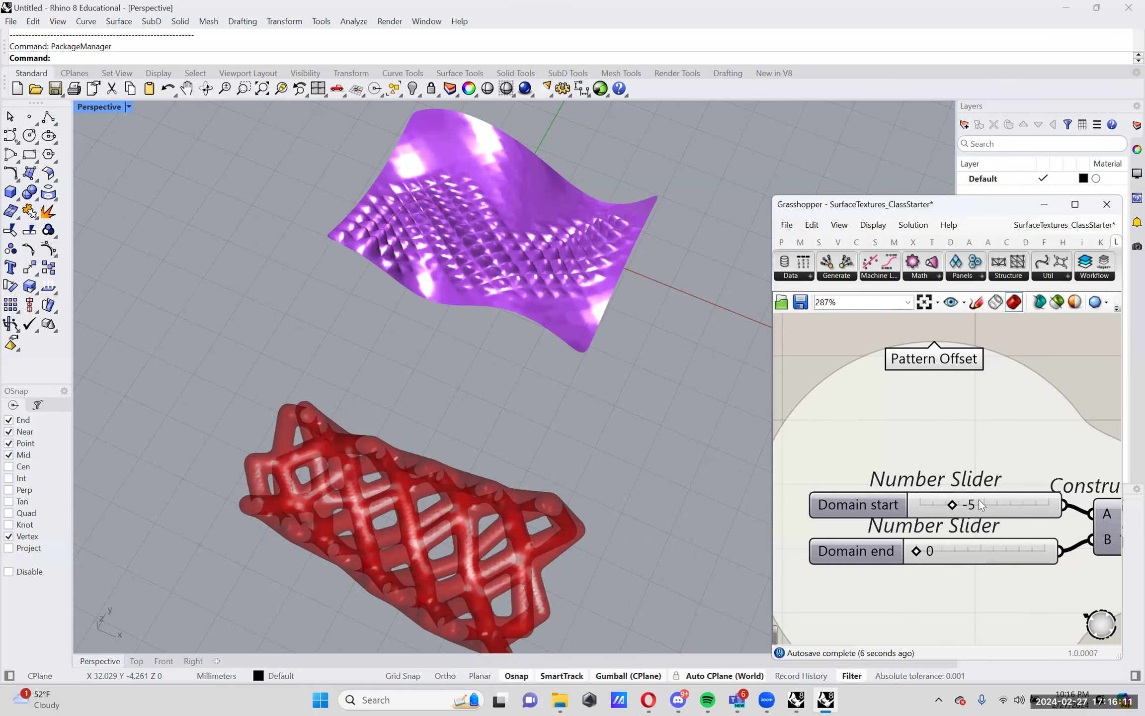
Set the Attractor Distance domain end to 3 to narrow the textured band along the curve
{"action": "scroll", "coordinate": [1040, 495], "scroll_direction": "down", "scroll_amount": 4}
{"action": "scroll", "coordinate": [584, 160], "scroll_direction": "up", "scroll_amount": 4}
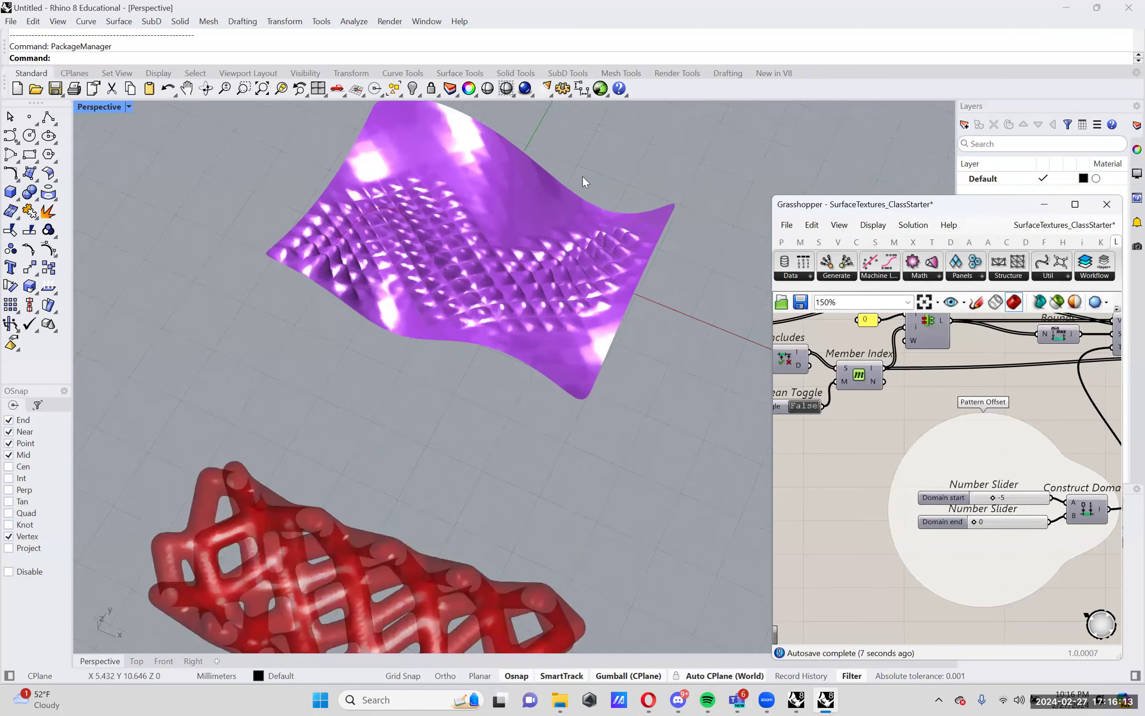
{"action": "scroll", "coordinate": [631, 244], "scroll_direction": "up", "scroll_amount": 3}
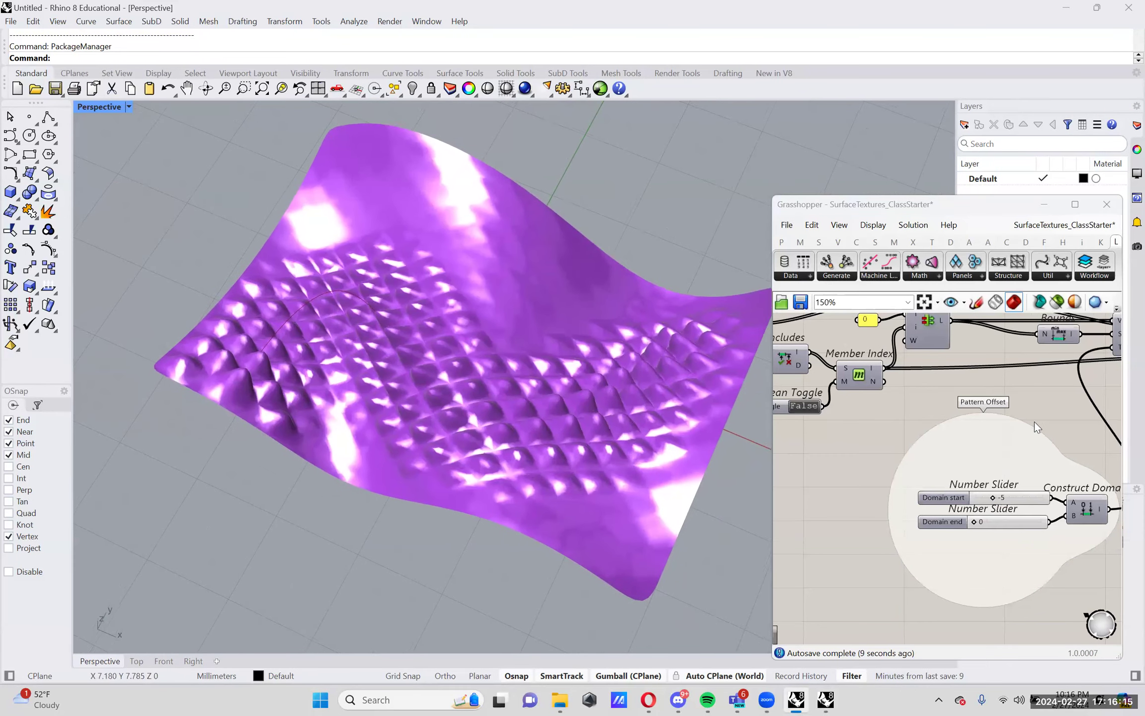
{"action": "scroll", "coordinate": [990, 457], "scroll_direction": "down", "scroll_amount": 4}
{"action": "scroll", "coordinate": [990, 458], "scroll_direction": "up", "scroll_amount": 10}
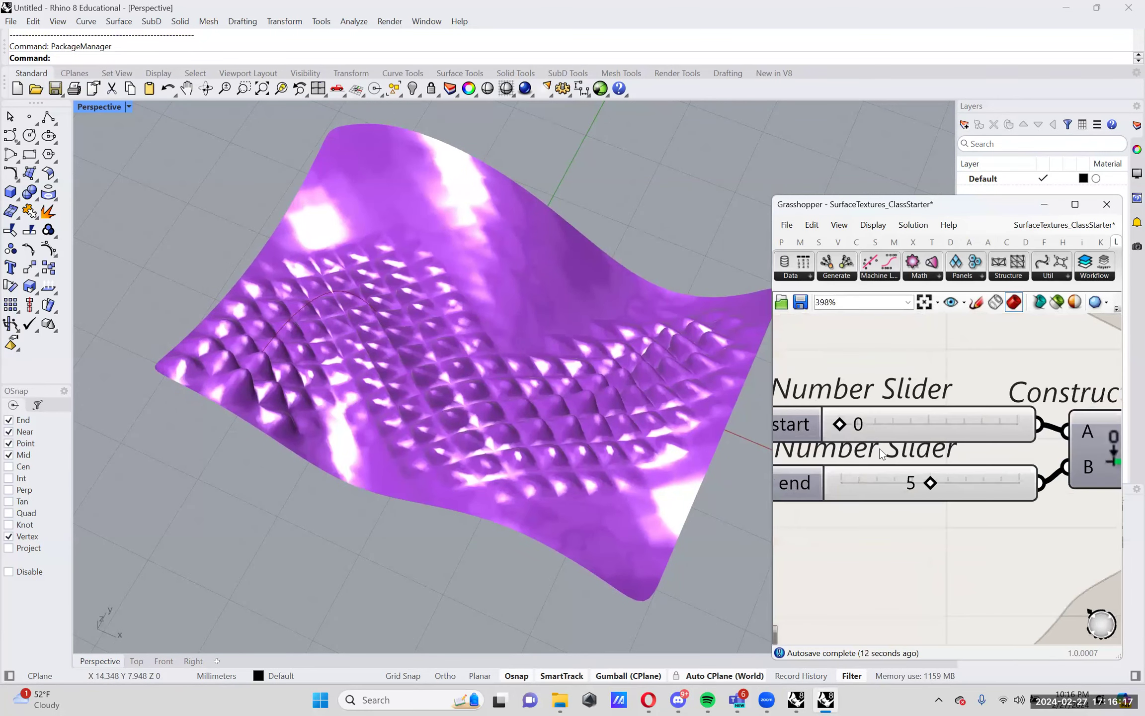
{"action": "left_click_drag", "start_coordinate": [928, 487], "coordinate": [894, 481]}
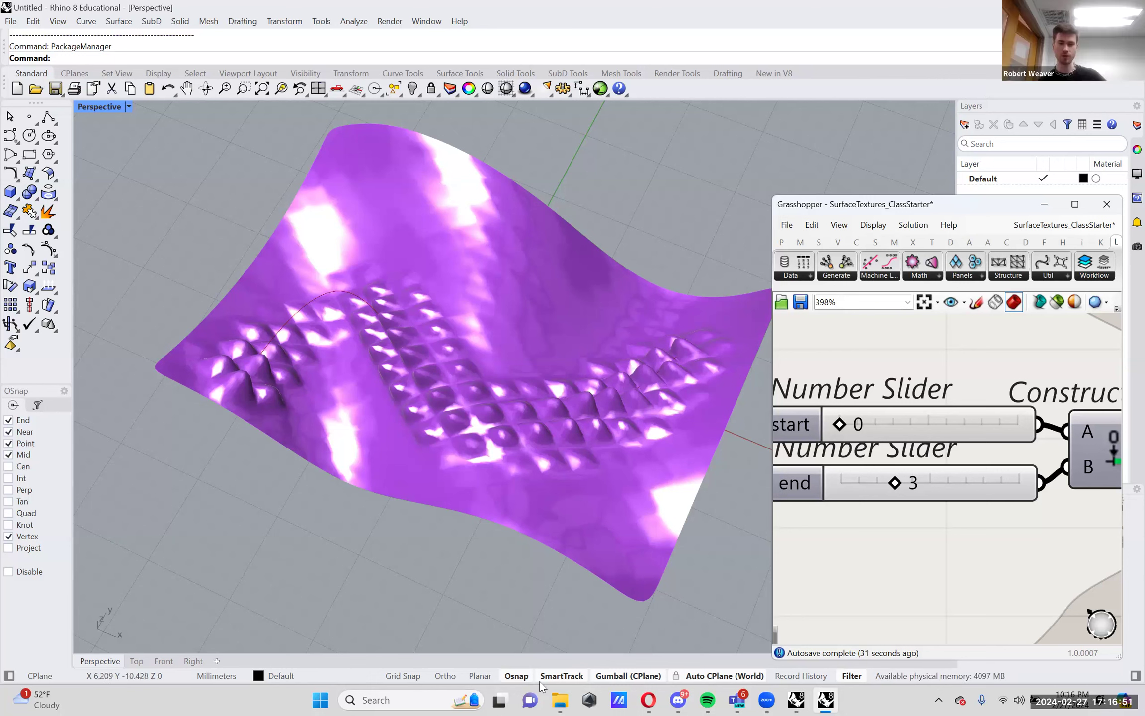
Switch to Discord and review the plugin posts in the announcements channel, from the oldest to the LunchBox installation instructions
{"action": "mouse_move", "coordinate": [563, 700]}
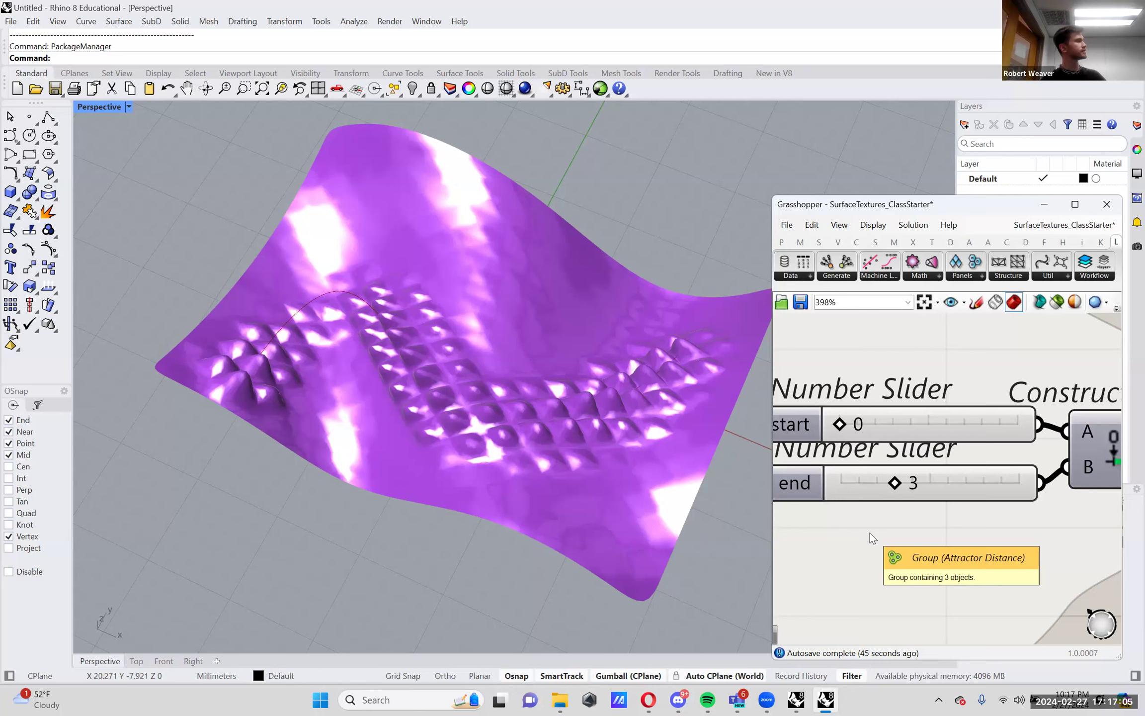
{"action": "mouse_move", "coordinate": [734, 700]}
{"action": "left_click", "coordinate": [679, 700]}
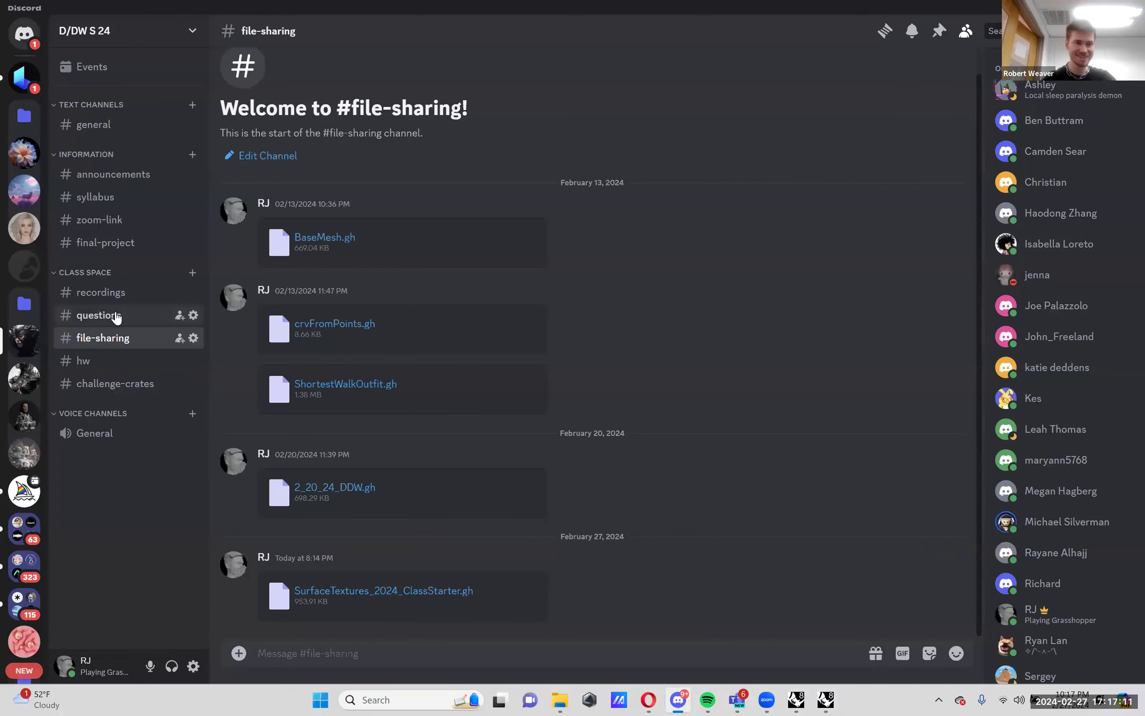
{"action": "left_click", "coordinate": [105, 174]}
{"action": "scroll", "coordinate": [415, 352], "scroll_direction": "up", "scroll_amount": 10}
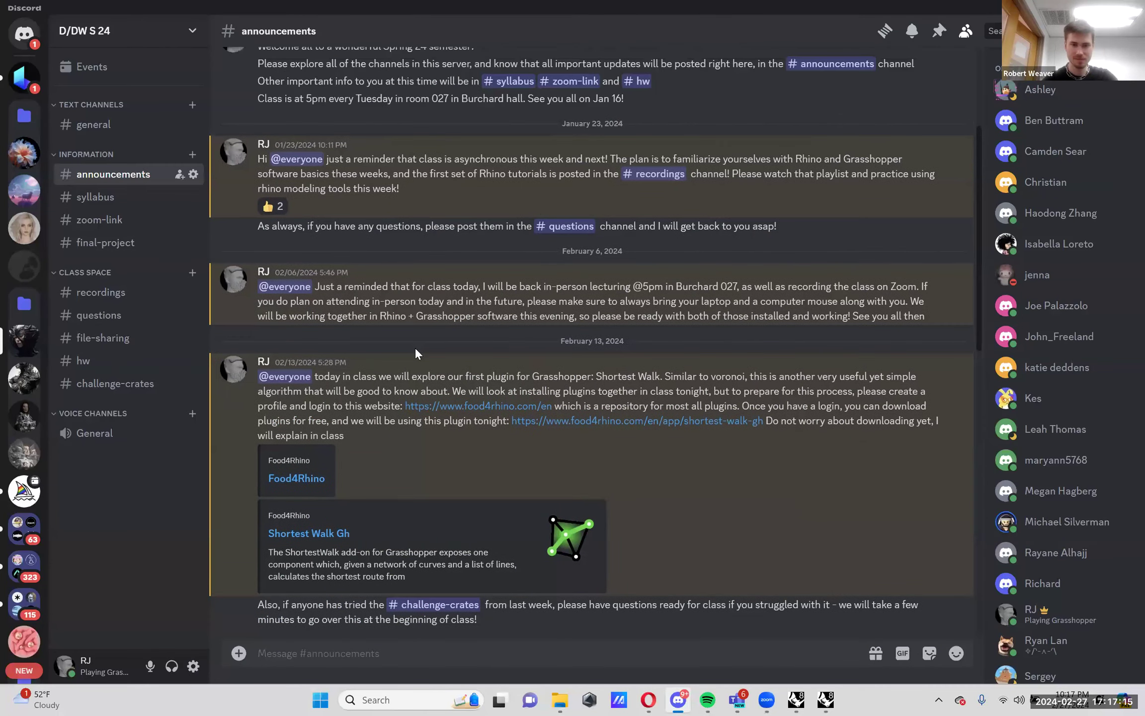
{"action": "scroll", "coordinate": [416, 349], "scroll_direction": "up", "scroll_amount": 4}
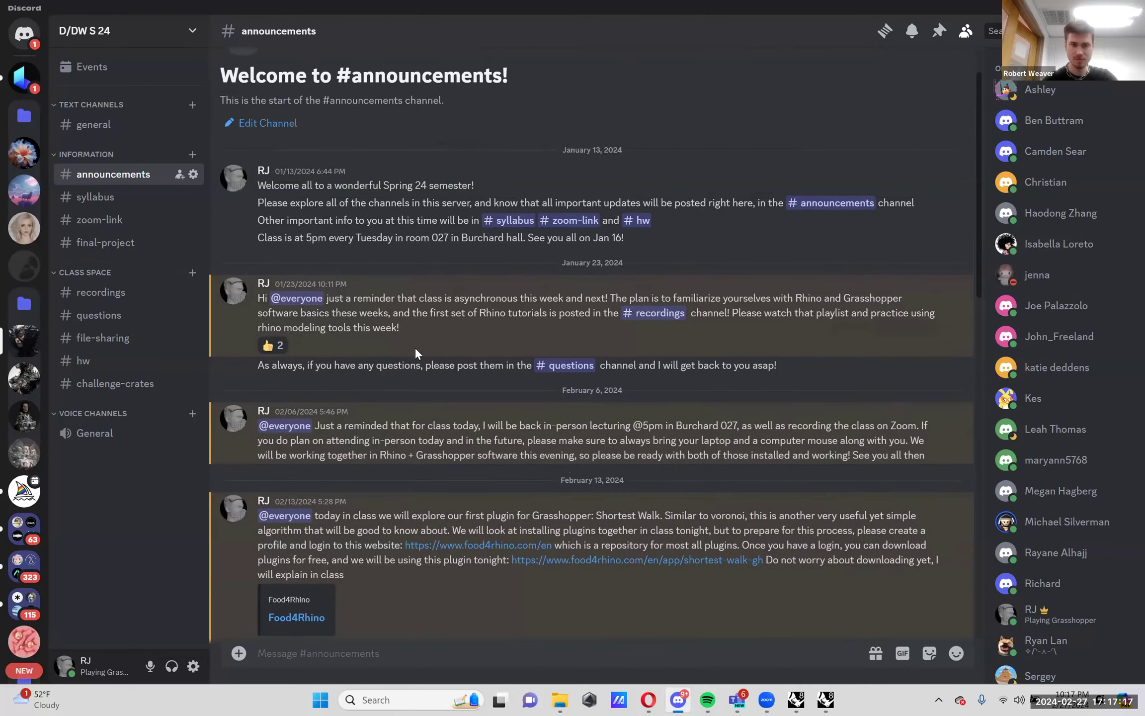
{"action": "scroll", "coordinate": [415, 348], "scroll_direction": "down", "scroll_amount": 10}
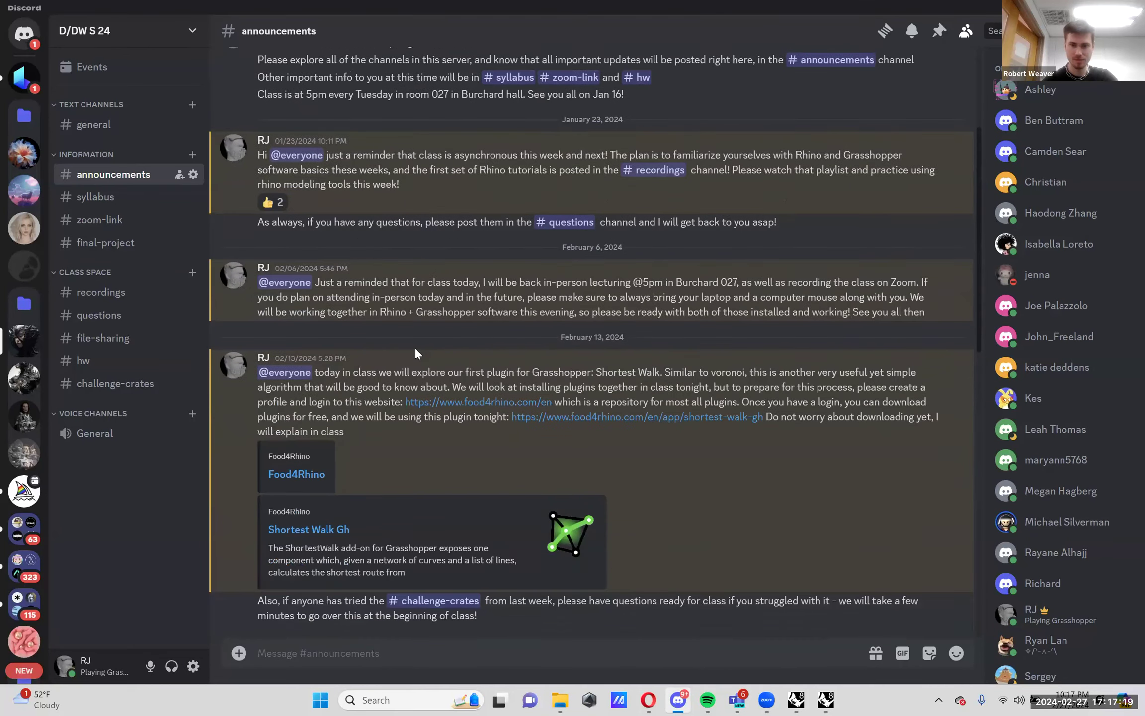
{"action": "scroll", "coordinate": [415, 350], "scroll_direction": "down", "scroll_amount": 7}
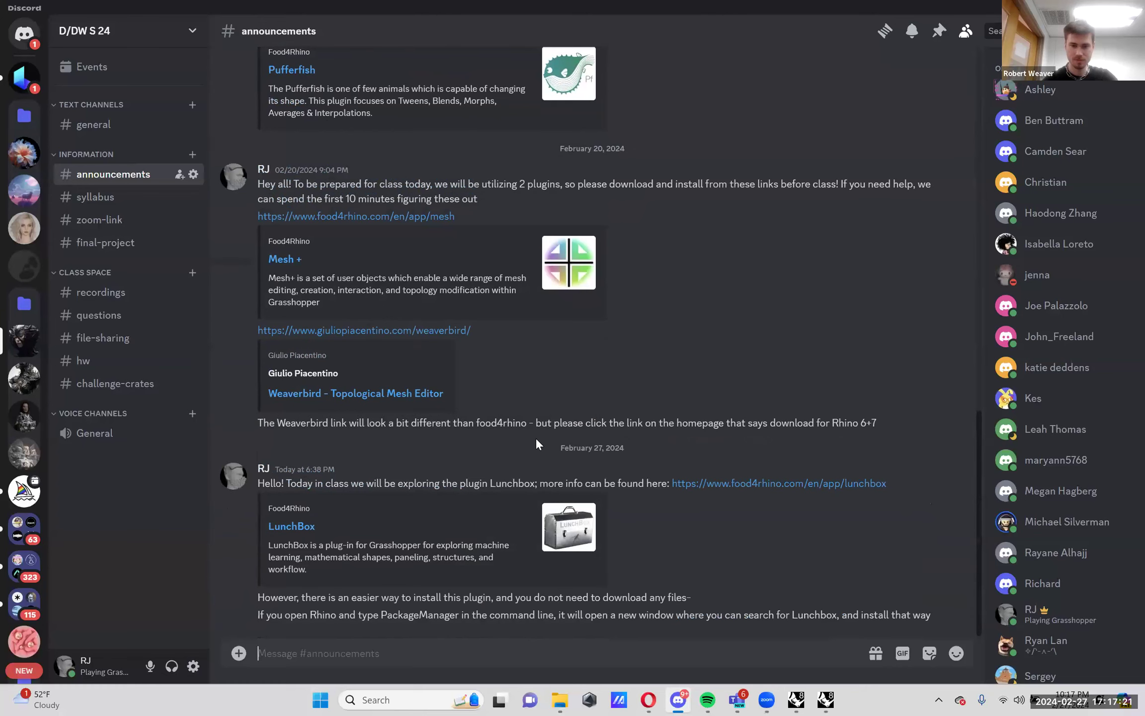
Return to Grasshopper, inspect the Lunchbox plugin files in the Components Folder, and close the folder window
{"action": "left_click", "coordinate": [833, 701]}
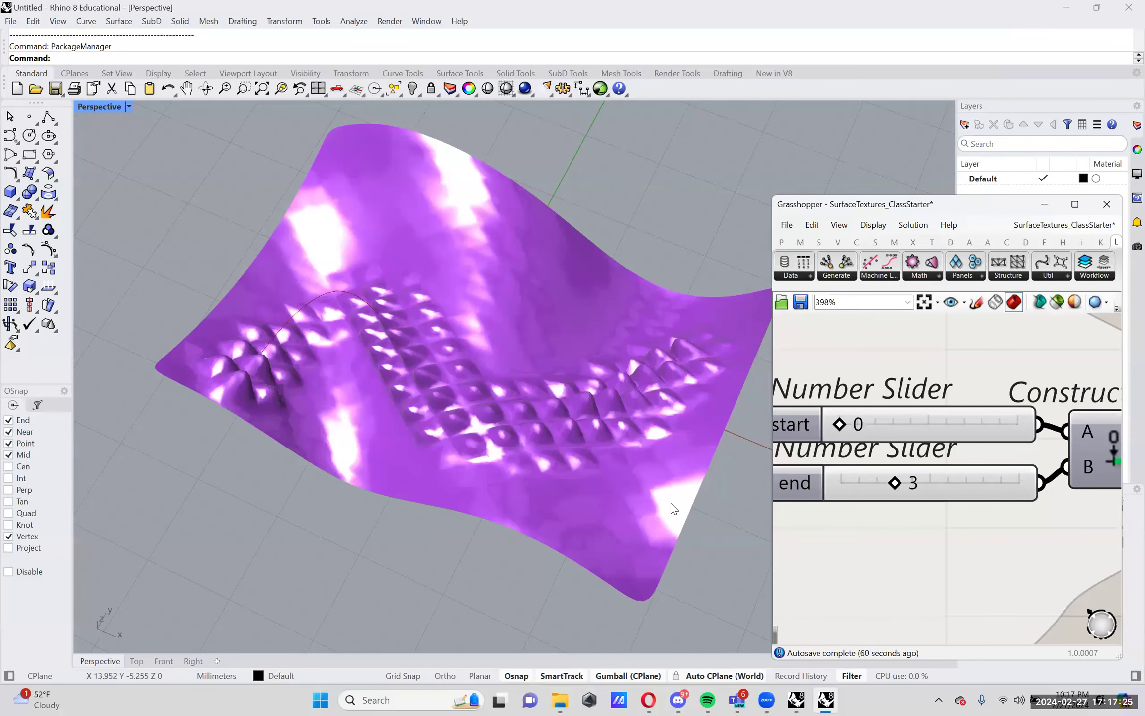
{"action": "left_click", "coordinate": [783, 226]}
{"action": "mouse_move", "coordinate": [895, 473]}
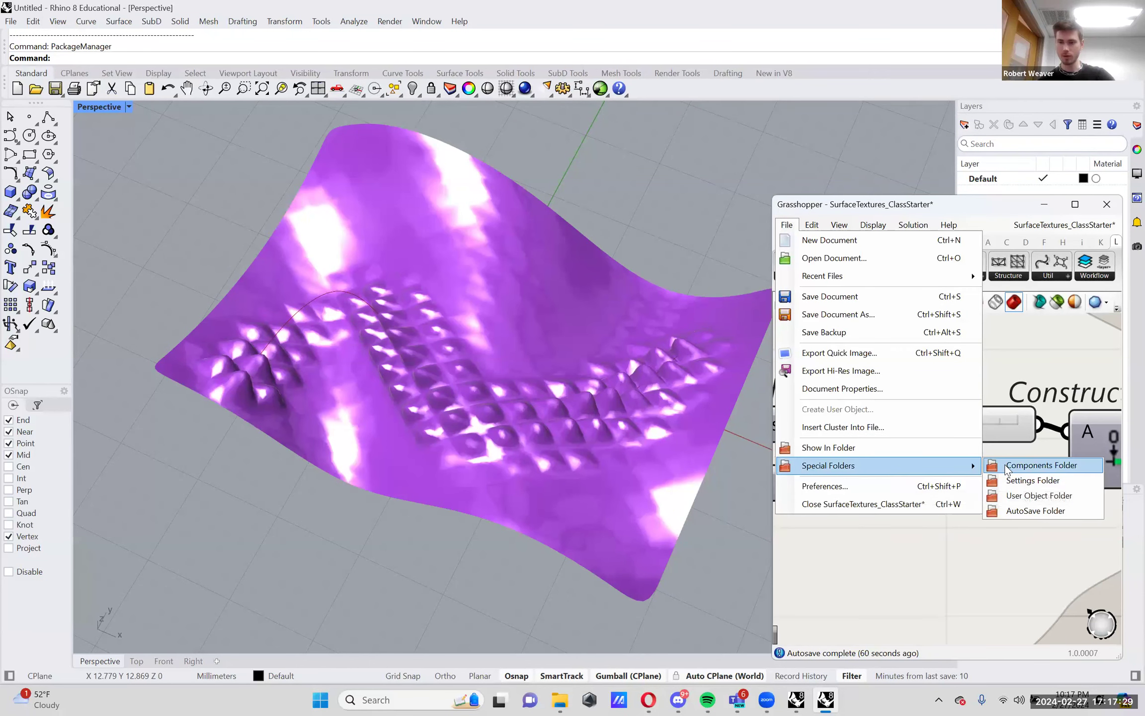
{"action": "left_click", "coordinate": [1039, 463]}
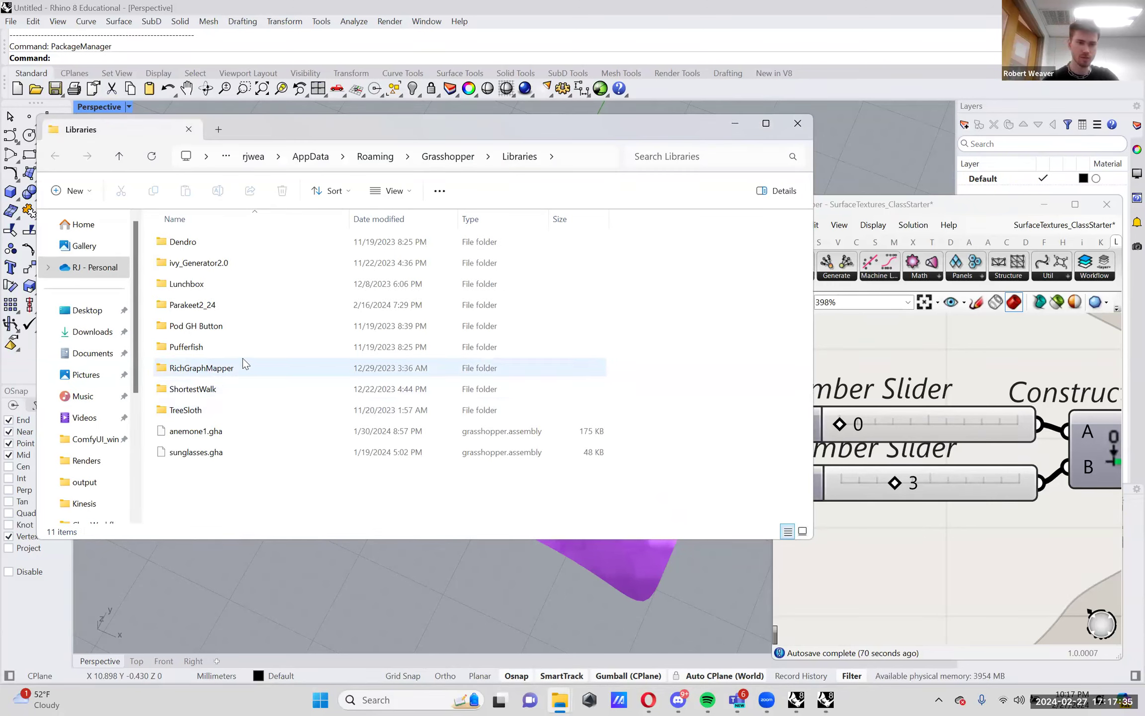
{"action": "double_click", "coordinate": [248, 285]}
{"action": "scroll", "coordinate": [251, 293], "scroll_direction": "down", "scroll_amount": 4}
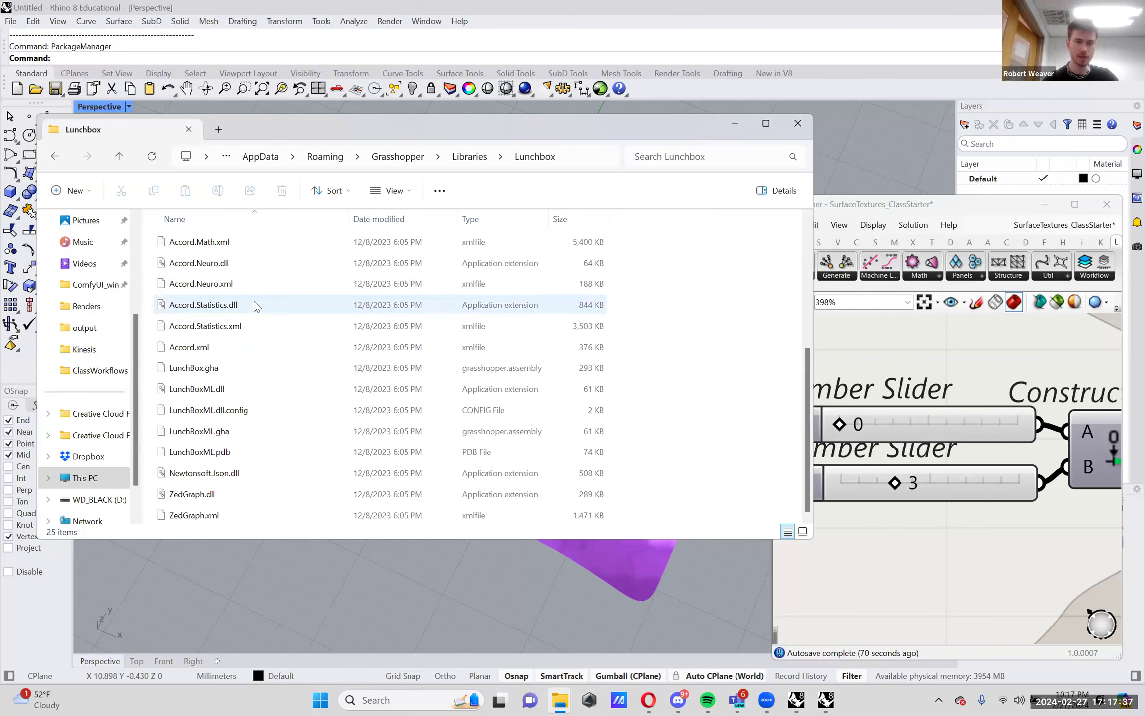
{"action": "scroll", "coordinate": [254, 306], "scroll_direction": "up", "scroll_amount": 3}
{"action": "scroll", "coordinate": [254, 306], "scroll_direction": "down", "scroll_amount": 3}
{"action": "scroll", "coordinate": [254, 306], "scroll_direction": "up", "scroll_amount": 5}
{"action": "left_click", "coordinate": [798, 124]}
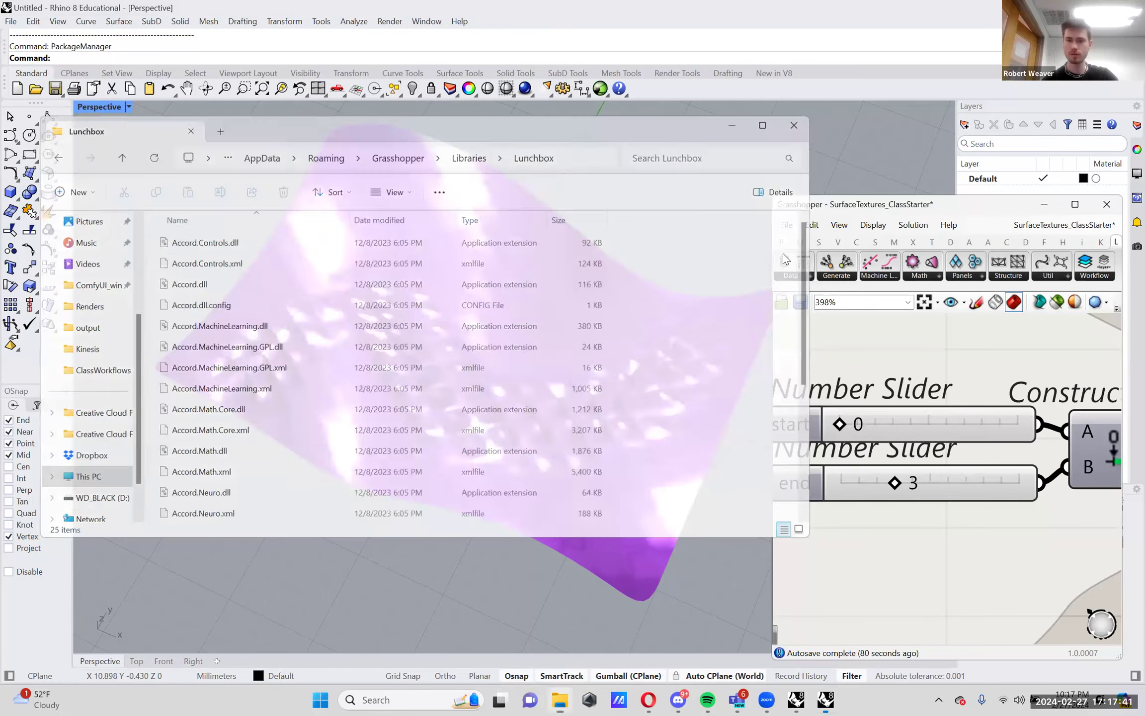
Check the contents of Grasshopper's User Object Folder and close its window
{"action": "left_click", "coordinate": [787, 224]}
{"action": "mouse_move", "coordinate": [890, 466]}
{"action": "left_click", "coordinate": [1053, 491]}
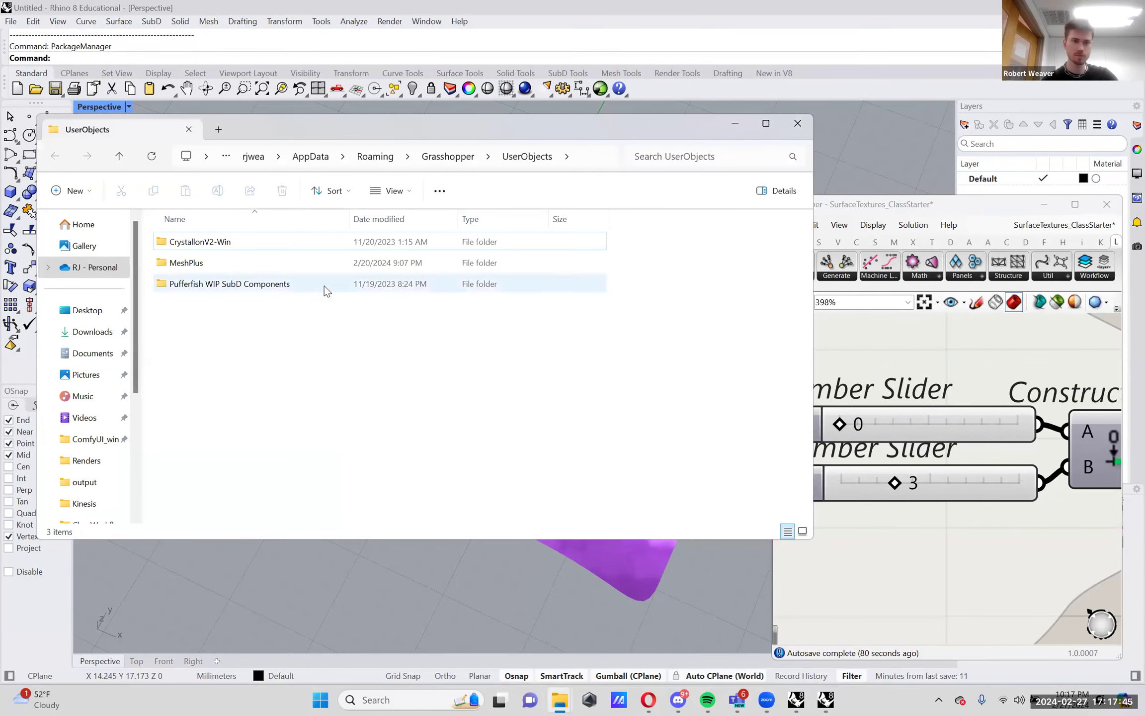
{"action": "left_click", "coordinate": [798, 123]}
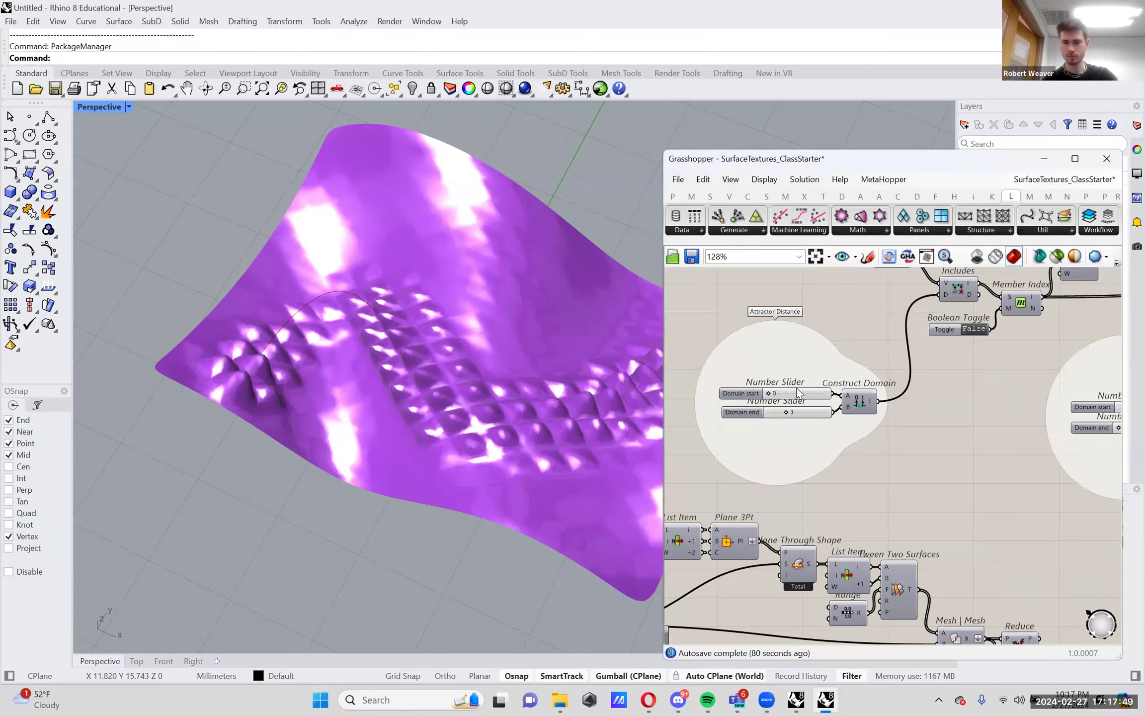
Check the list of open Grasshopper definitions without switching, and widen the Grasshopper window slightly
{"action": "left_click", "coordinate": [1029, 180]}
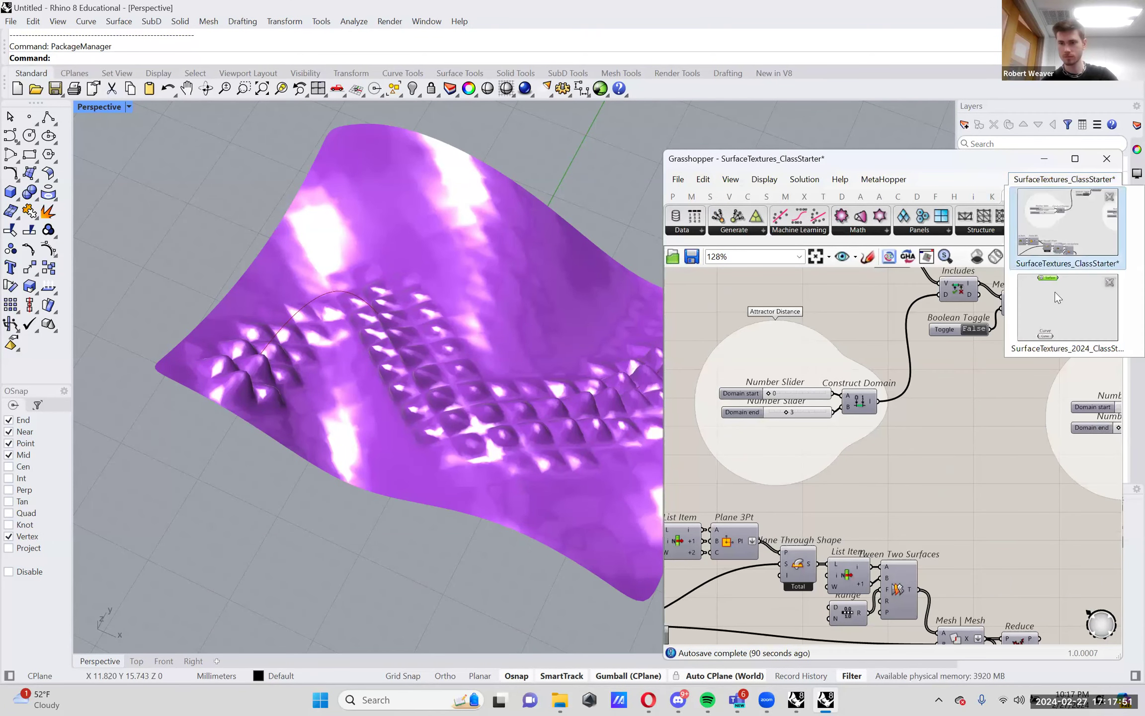
{"action": "left_click", "coordinate": [987, 385]}
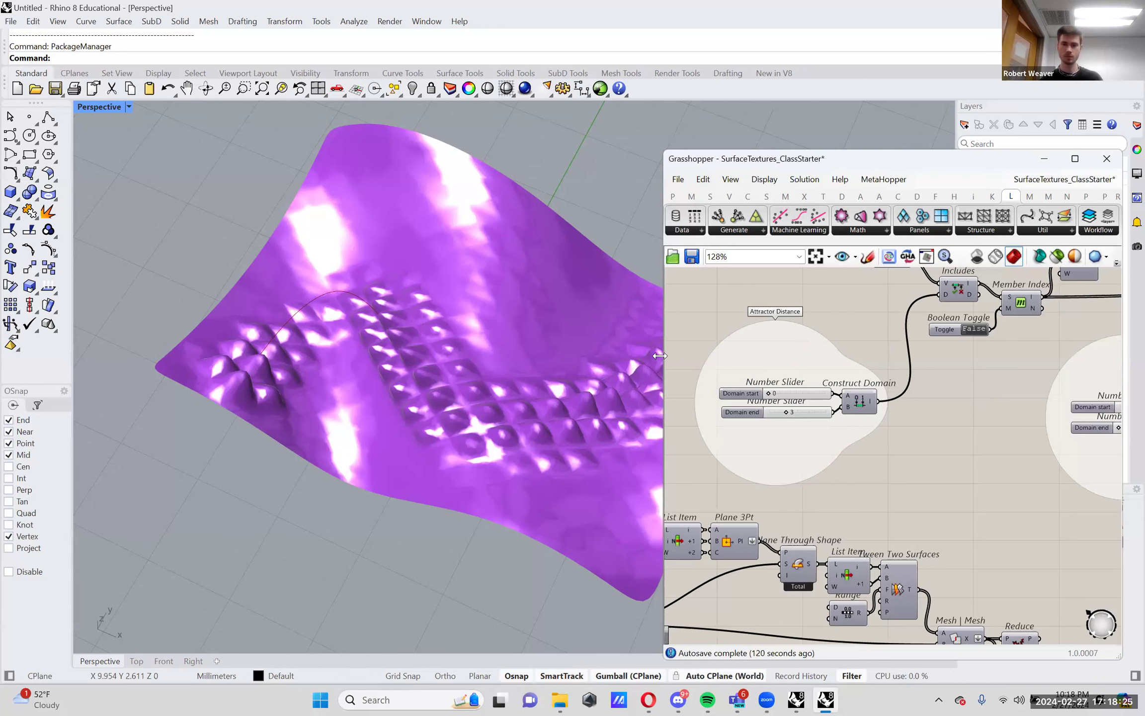
{"action": "left_click_drag", "start_coordinate": [645, 353], "coordinate": [645, 353]}
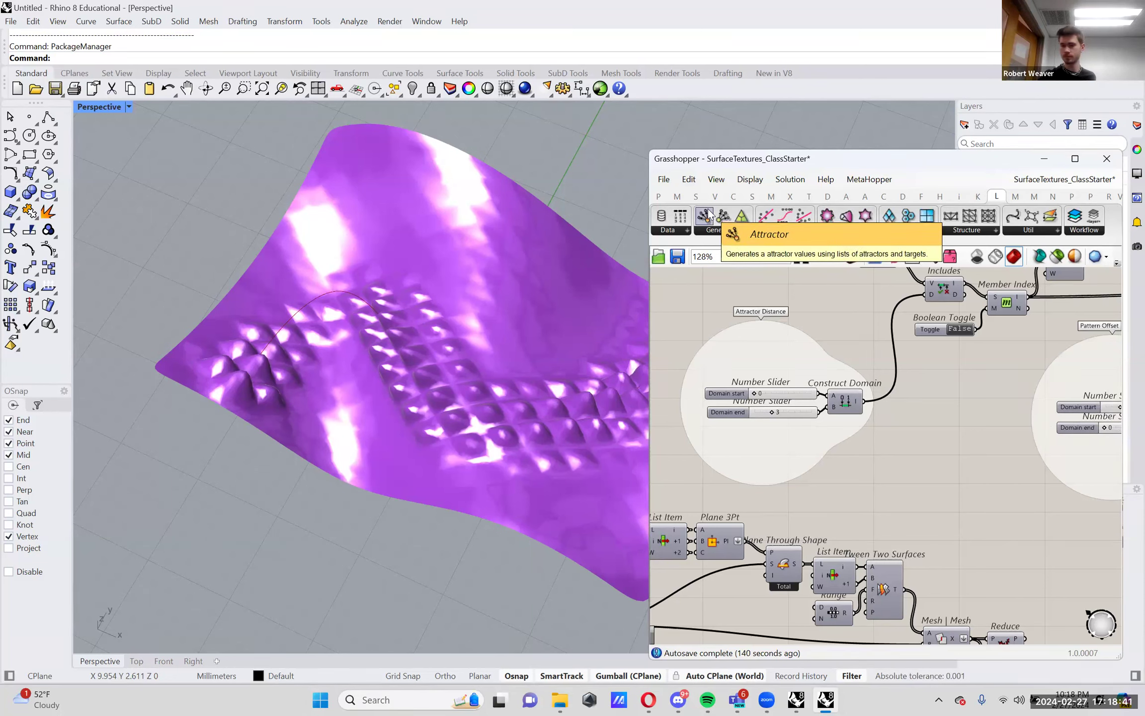
Set the Attractor Distance domain start to 4 and its end to 7
{"action": "scroll", "coordinate": [271, 372], "scroll_direction": "down", "scroll_amount": 4}
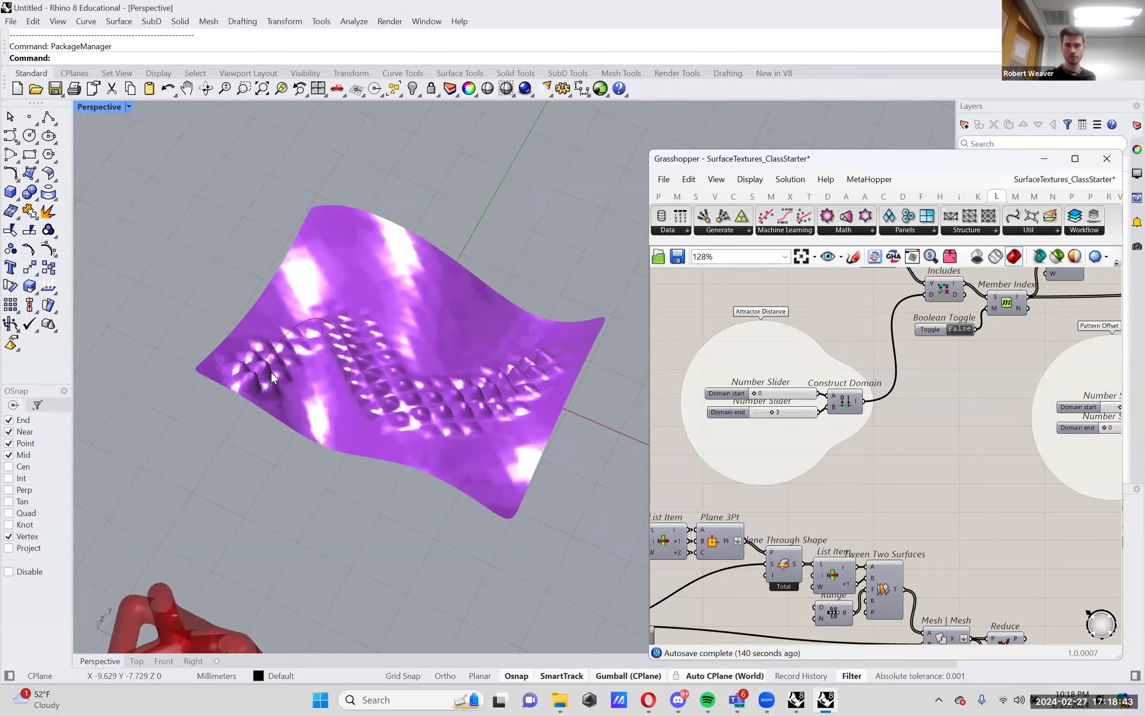
{"action": "scroll", "coordinate": [758, 400], "scroll_direction": "up", "scroll_amount": 7}
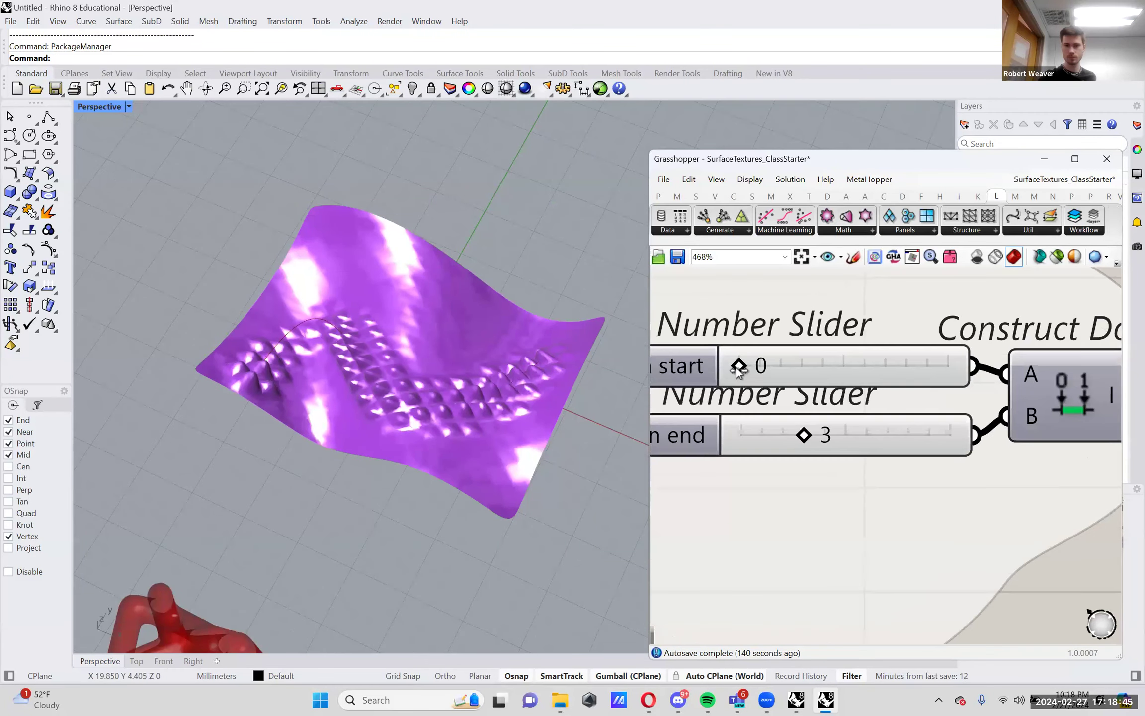
{"action": "left_click_drag", "start_coordinate": [739, 366], "coordinate": [765, 368]}
{"action": "left_click_drag", "start_coordinate": [803, 435], "coordinate": [887, 435]}
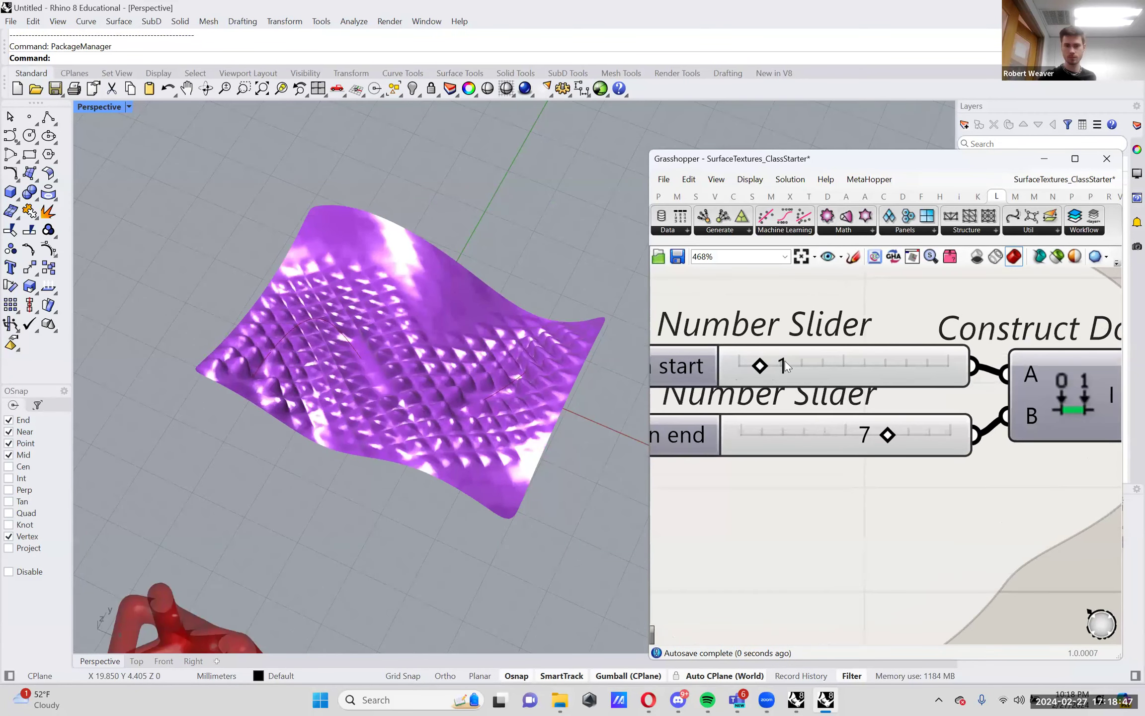
{"action": "left_click_drag", "start_coordinate": [763, 368], "coordinate": [825, 370]}
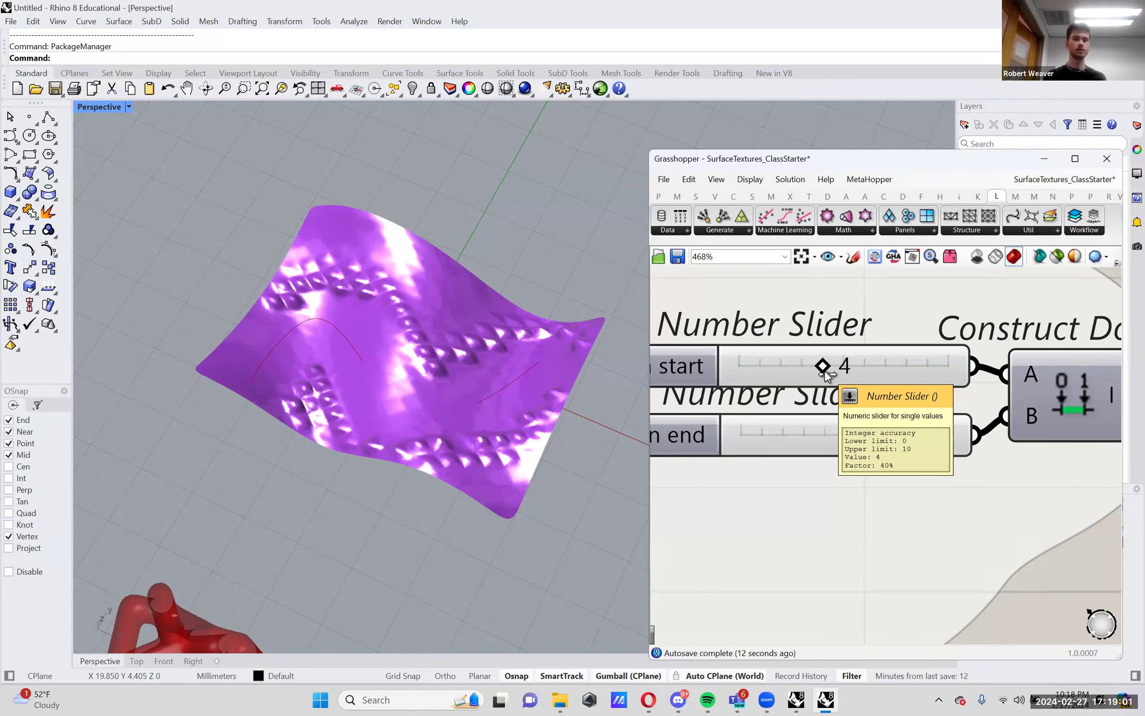
Reset the Attractor Distance domain start to 0, try an end of 10, and reduce the end again
{"action": "left_click_drag", "start_coordinate": [825, 374], "coordinate": [714, 366]}
{"action": "left_click_drag", "start_coordinate": [886, 434], "coordinate": [927, 433]}
{"action": "left_click_drag", "start_coordinate": [737, 370], "coordinate": [696, 377]}
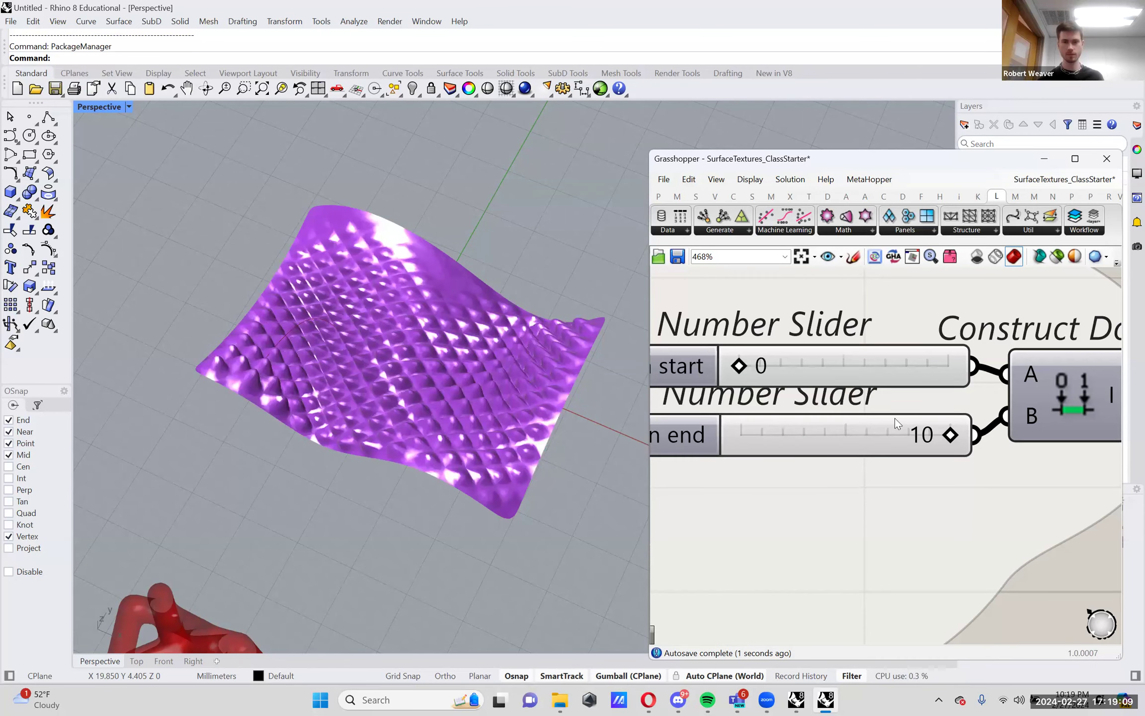
{"action": "left_click_drag", "start_coordinate": [947, 440], "coordinate": [866, 434]}
Set the Pattern Offset domain to run from -10 to 5 and inspect the resulting relief on the surface
{"action": "scroll", "coordinate": [747, 478], "scroll_direction": "down", "scroll_amount": 4}
{"action": "scroll", "coordinate": [747, 478], "scroll_direction": "down", "scroll_amount": 3}
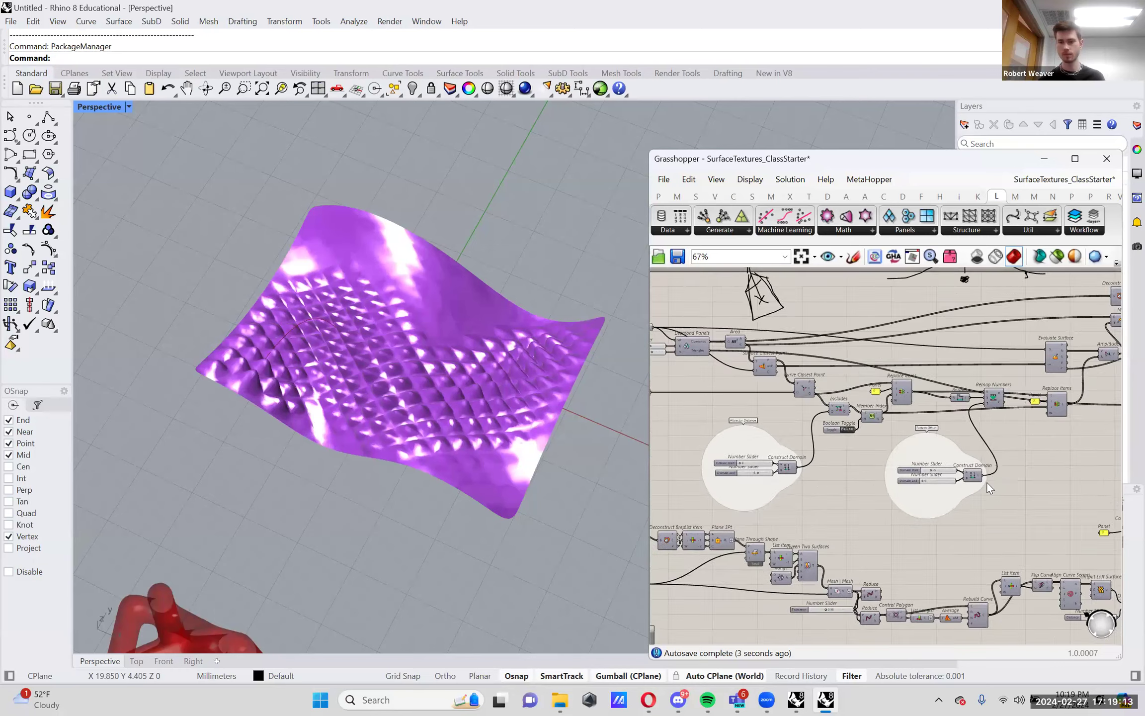
{"action": "scroll", "coordinate": [988, 482], "scroll_direction": "up", "scroll_amount": 3}
{"action": "scroll", "coordinate": [802, 511], "scroll_direction": "up", "scroll_amount": 4}
{"action": "left_click_drag", "start_coordinate": [802, 511], "coordinate": [1035, 509]}
{"action": "left_click_drag", "start_coordinate": [808, 437], "coordinate": [722, 436]}
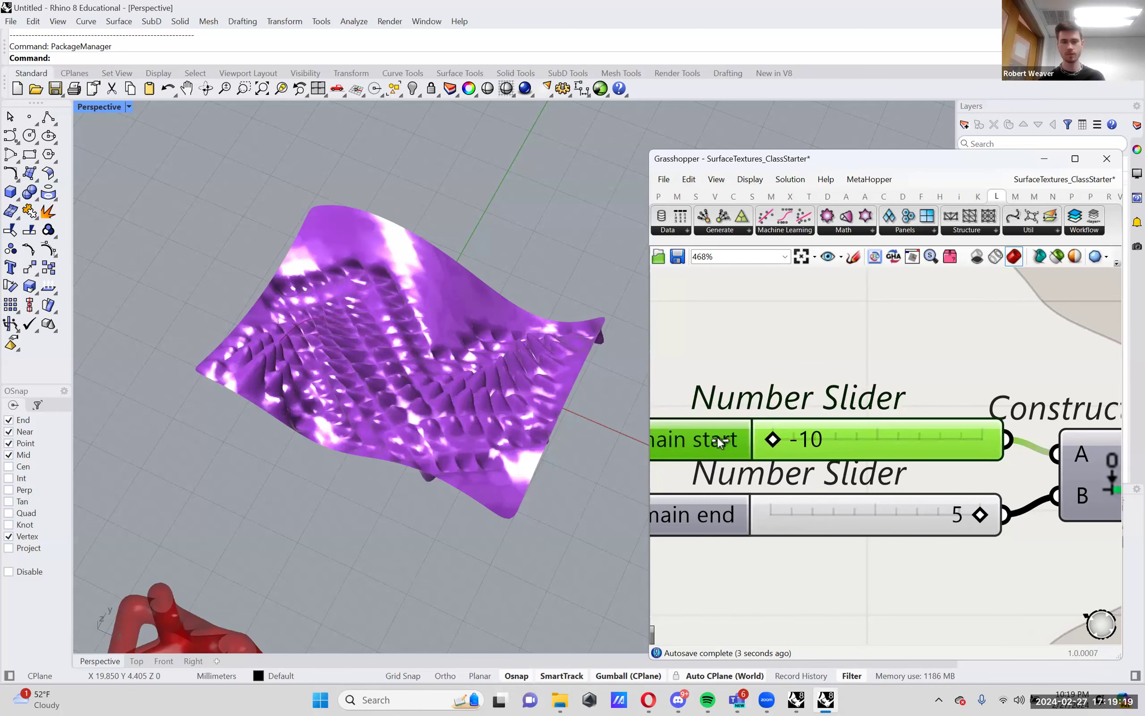
{"action": "right_click_drag", "start_coordinate": [455, 446], "coordinate": [522, 395]}
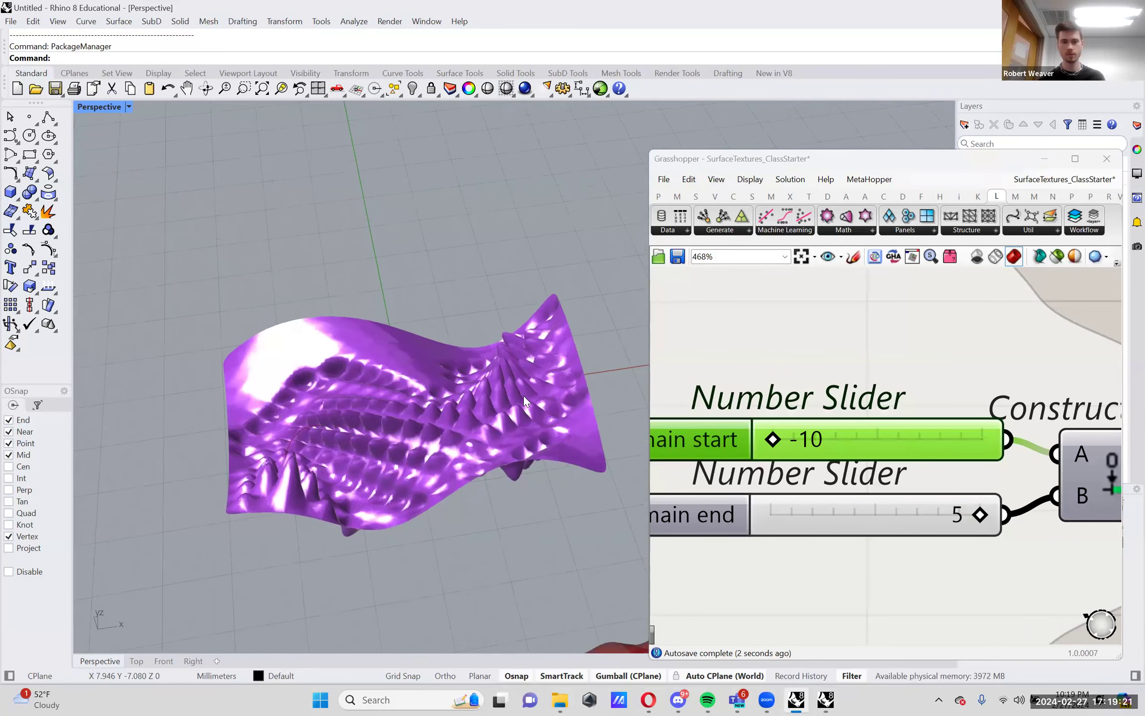
{"action": "scroll", "coordinate": [523, 396], "scroll_direction": "up", "scroll_amount": 5}
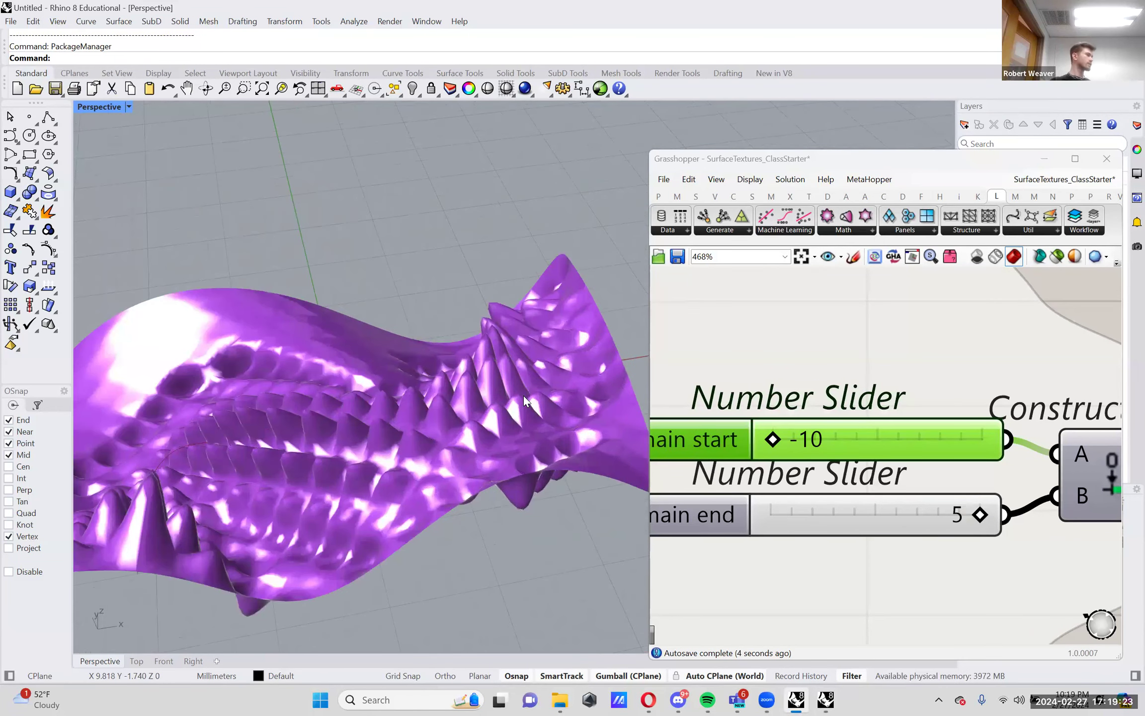
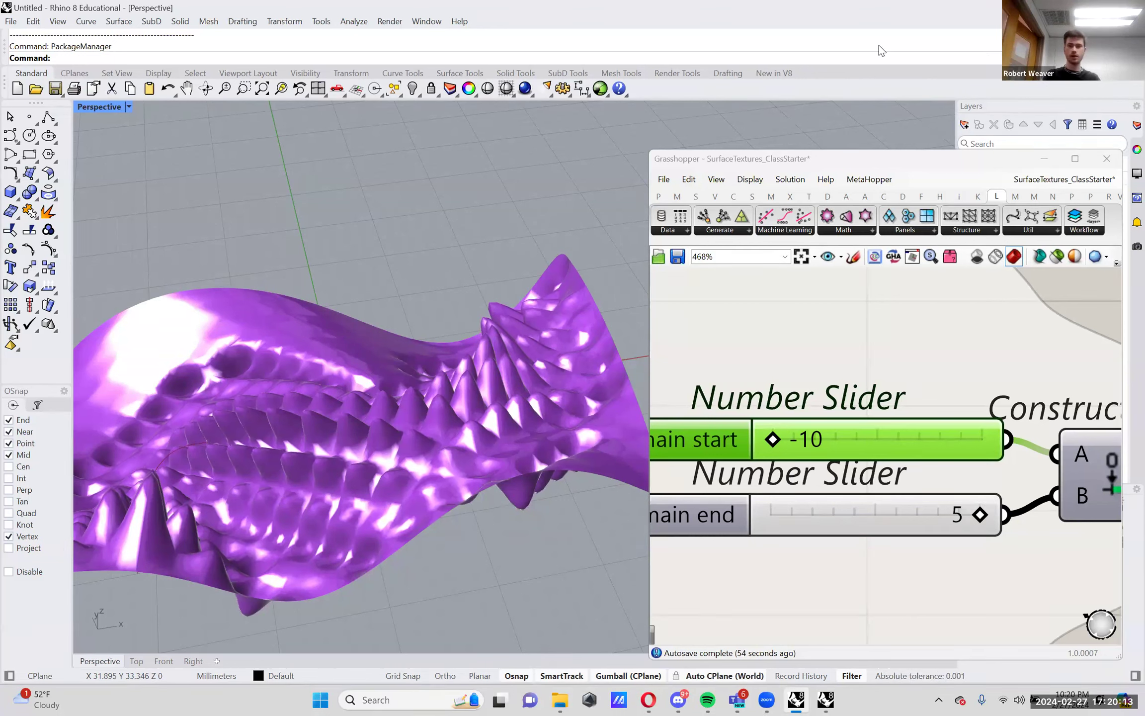
Switch to the SurfaceTextures_2024_ClassStarter definition and examine its base surface and attractor curve
{"action": "left_click", "coordinate": [1061, 278]}
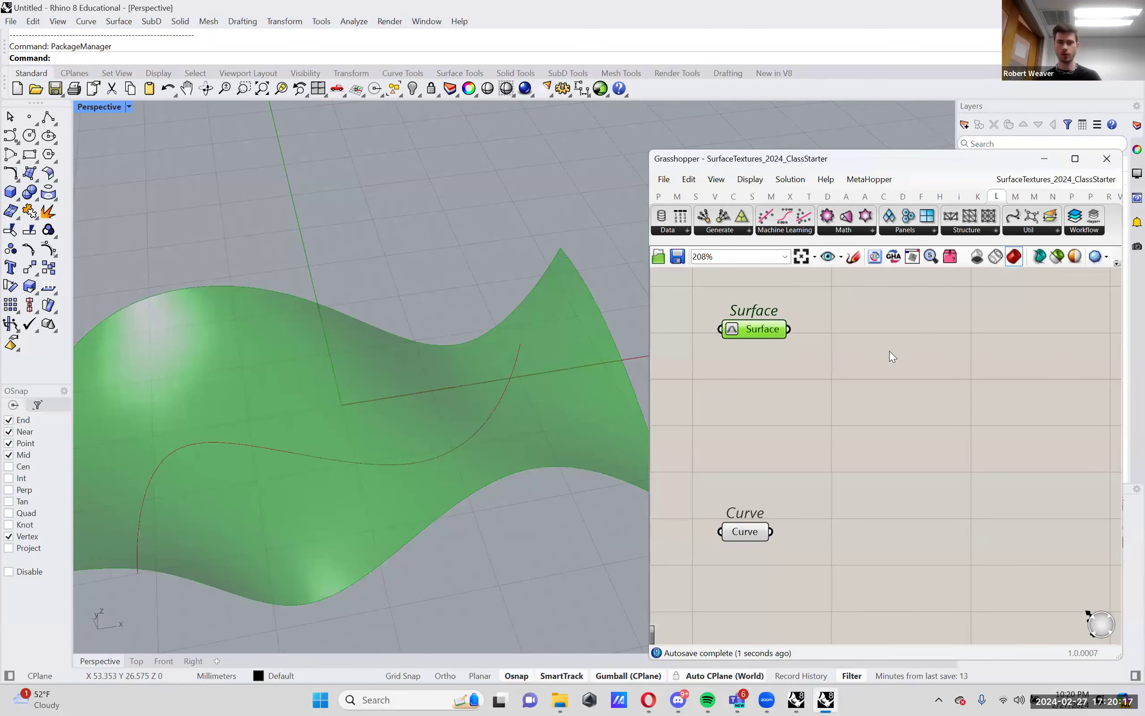
{"action": "scroll", "coordinate": [507, 337], "scroll_direction": "down", "scroll_amount": 5}
{"action": "right_click_drag", "start_coordinate": [506, 336], "coordinate": [498, 363]}
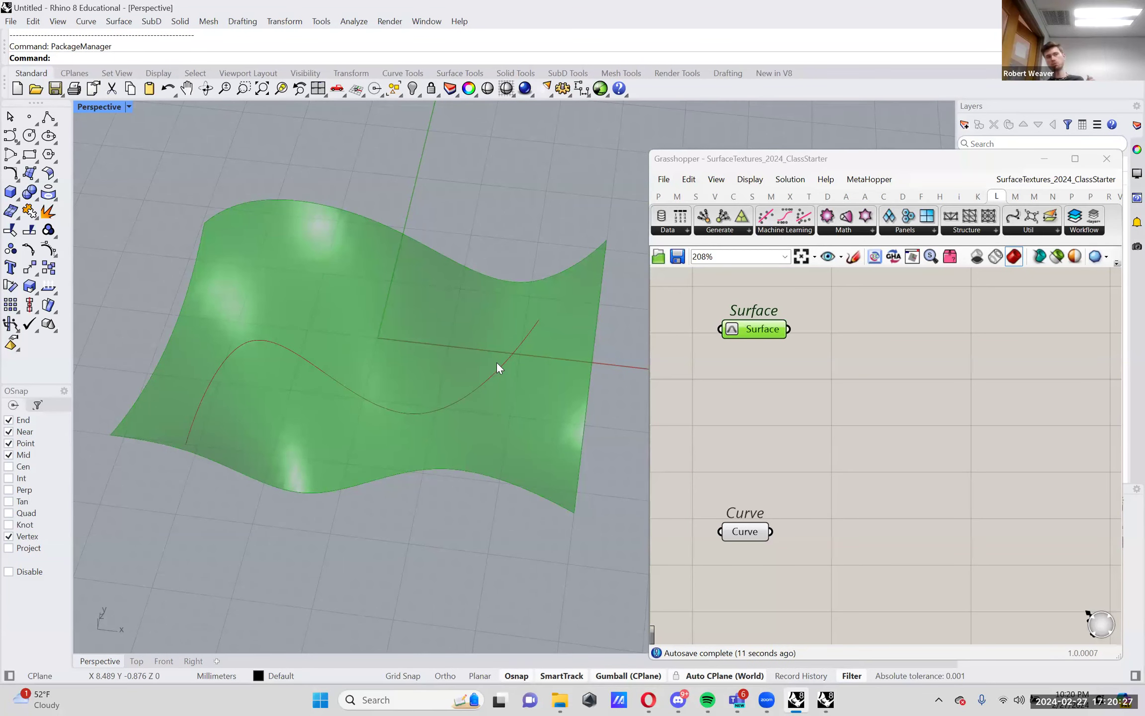
{"action": "mouse_move", "coordinate": [497, 363]}
{"action": "right_mouse_down"}
{"action": "mouse_move", "coordinate": [473, 360]}
{"action": "mouse_move", "coordinate": [478, 338]}
{"action": "mouse_move", "coordinate": [496, 447]}
{"action": "mouse_move", "coordinate": [526, 401]}
{"action": "mouse_move", "coordinate": [463, 520]}
{"action": "right_mouse_up"}
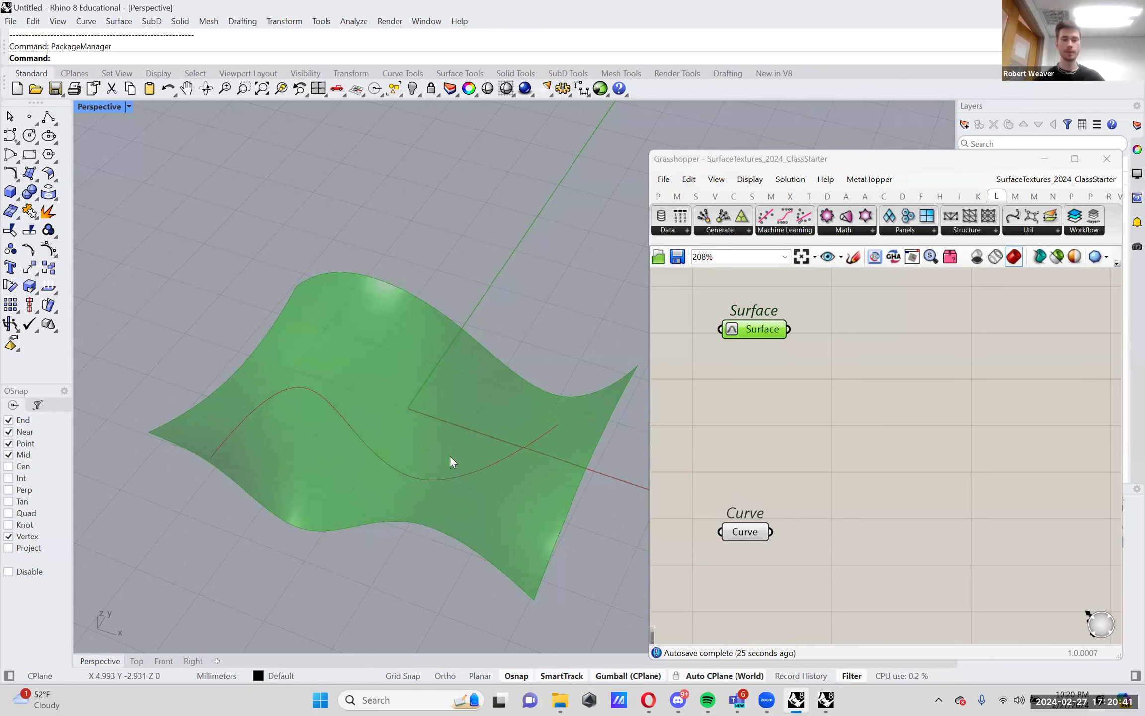
{"action": "mouse_move", "coordinate": [450, 455]}
{"action": "right_mouse_down"}
{"action": "mouse_move", "coordinate": [463, 463]}
{"action": "mouse_move", "coordinate": [452, 475]}
{"action": "right_mouse_up"}
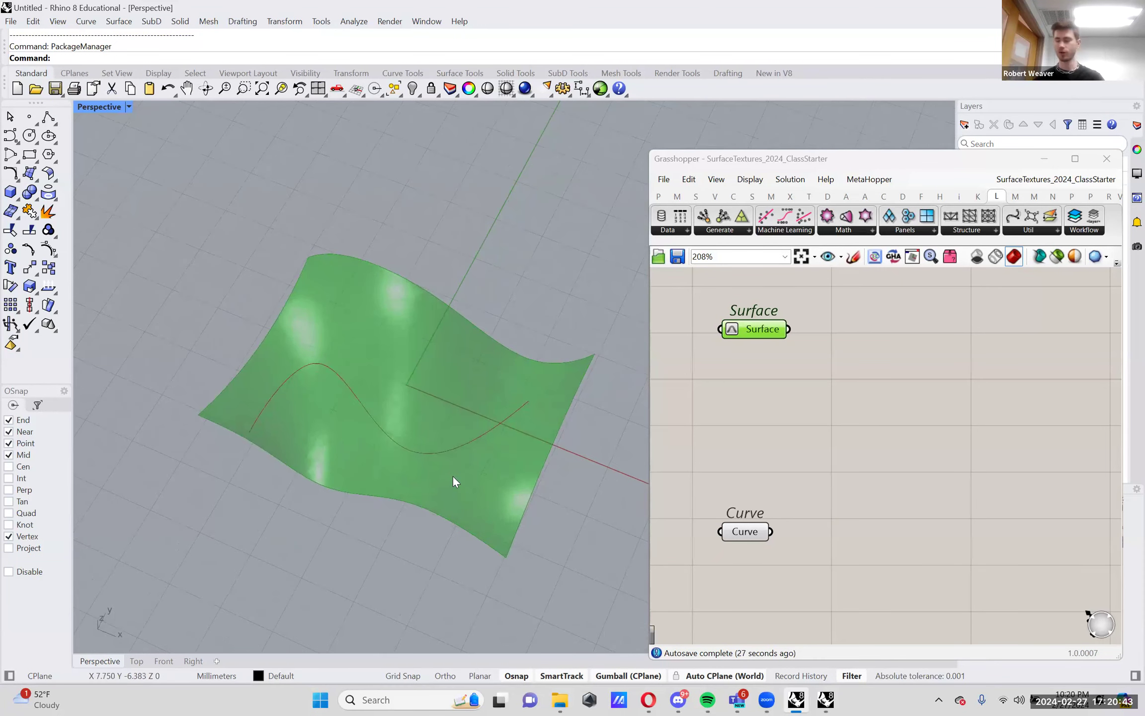
{"action": "scroll", "coordinate": [453, 475], "scroll_direction": "up", "scroll_amount": 4}
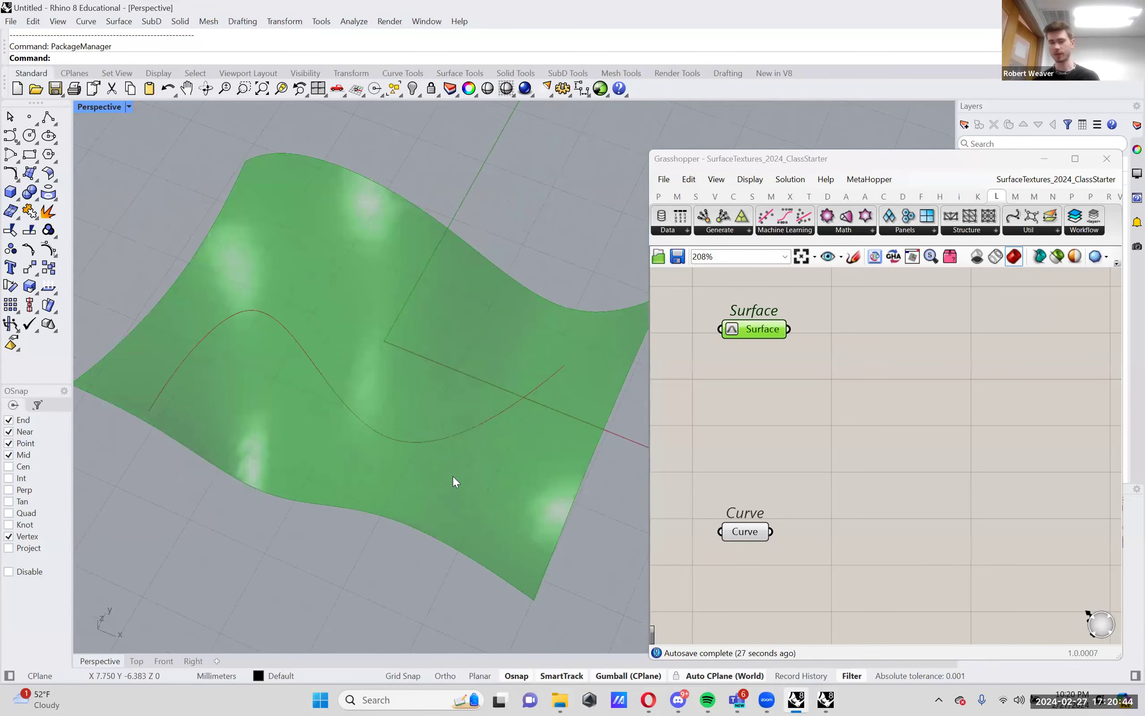
Place a trial LunchBox Enneper Surface component on the canvas, inspect its form in the viewport, and delete it
{"action": "left_click", "coordinate": [905, 229]}
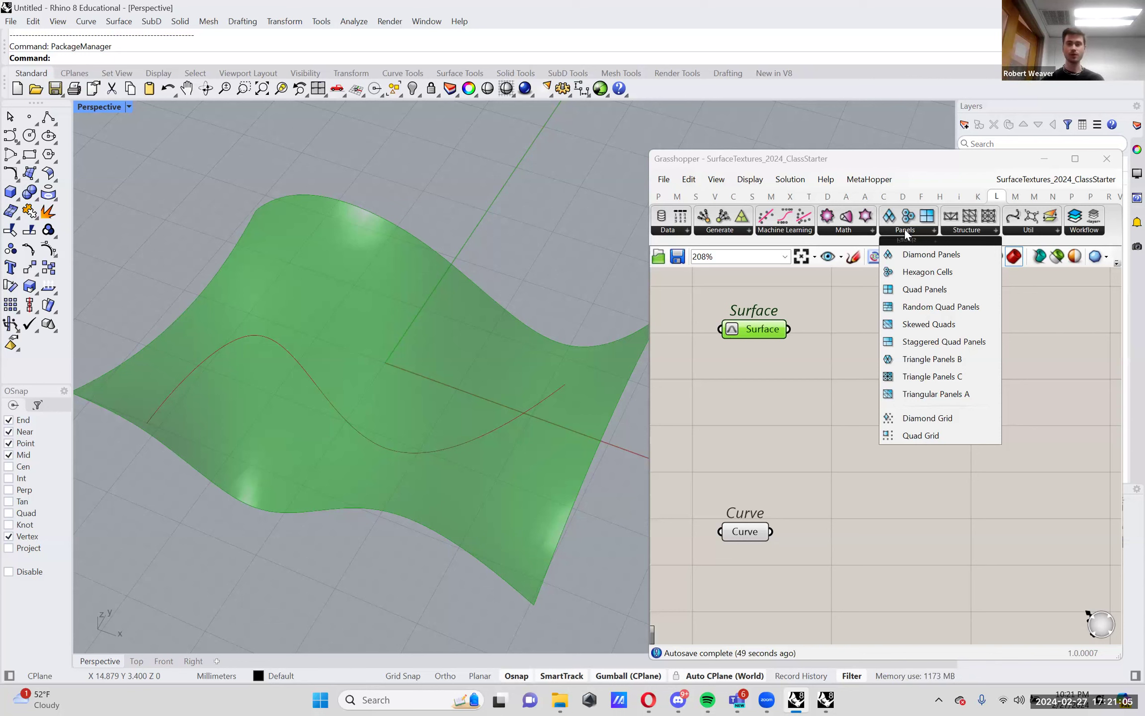
{"action": "left_click", "coordinate": [845, 229]}
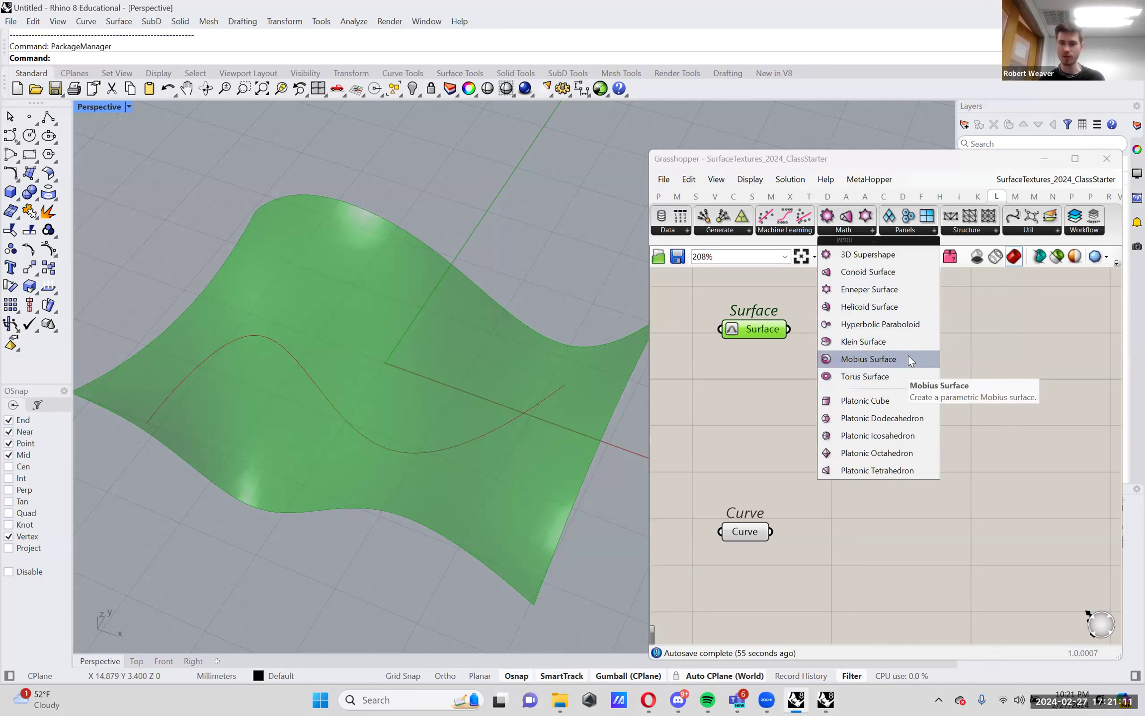
{"action": "left_click", "coordinate": [910, 293]}
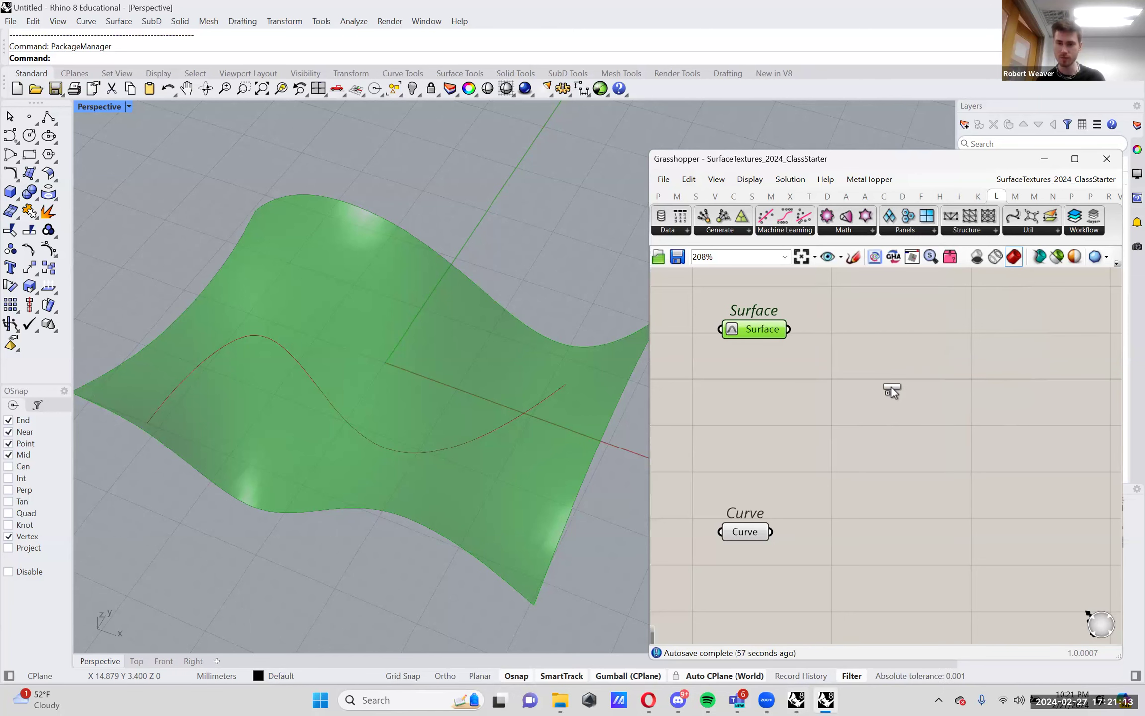
{"action": "left_click", "coordinate": [908, 413]}
{"action": "right_click_drag", "start_coordinate": [303, 375], "coordinate": [480, 286]}
{"action": "right_click_drag", "start_coordinate": [366, 356], "coordinate": [457, 390]}
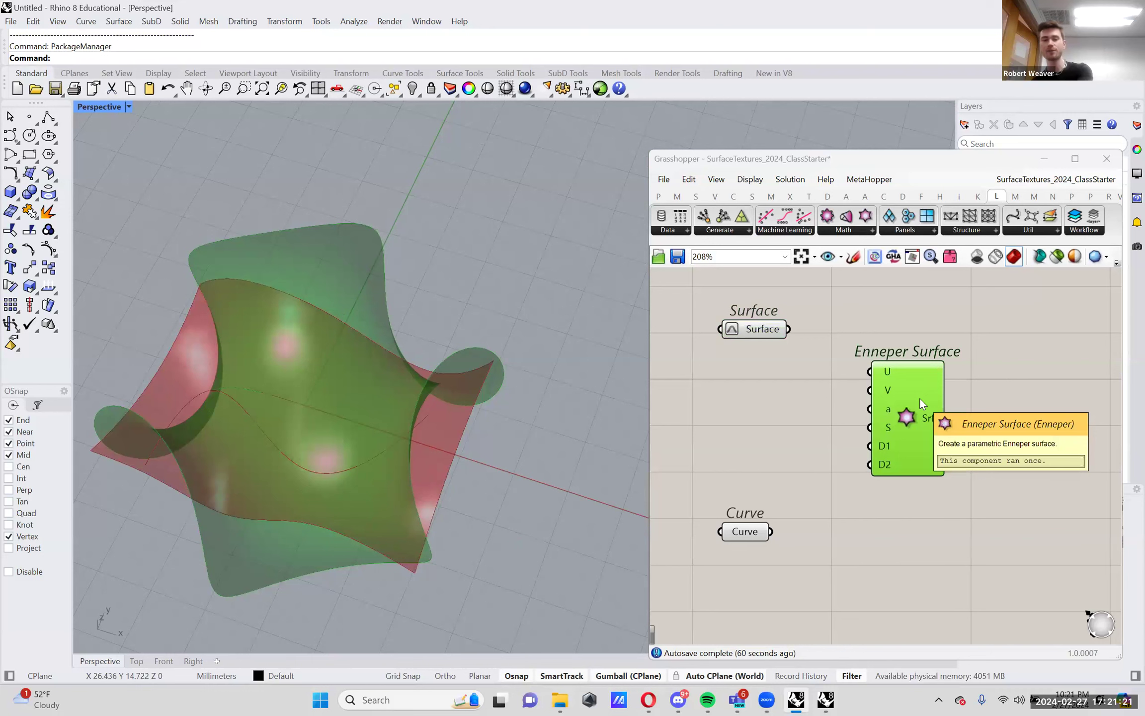
{"action": "key", "text": "Delete"}
{"action": "left_click", "coordinate": [902, 399]}
{"action": "key", "text": "Delete"}
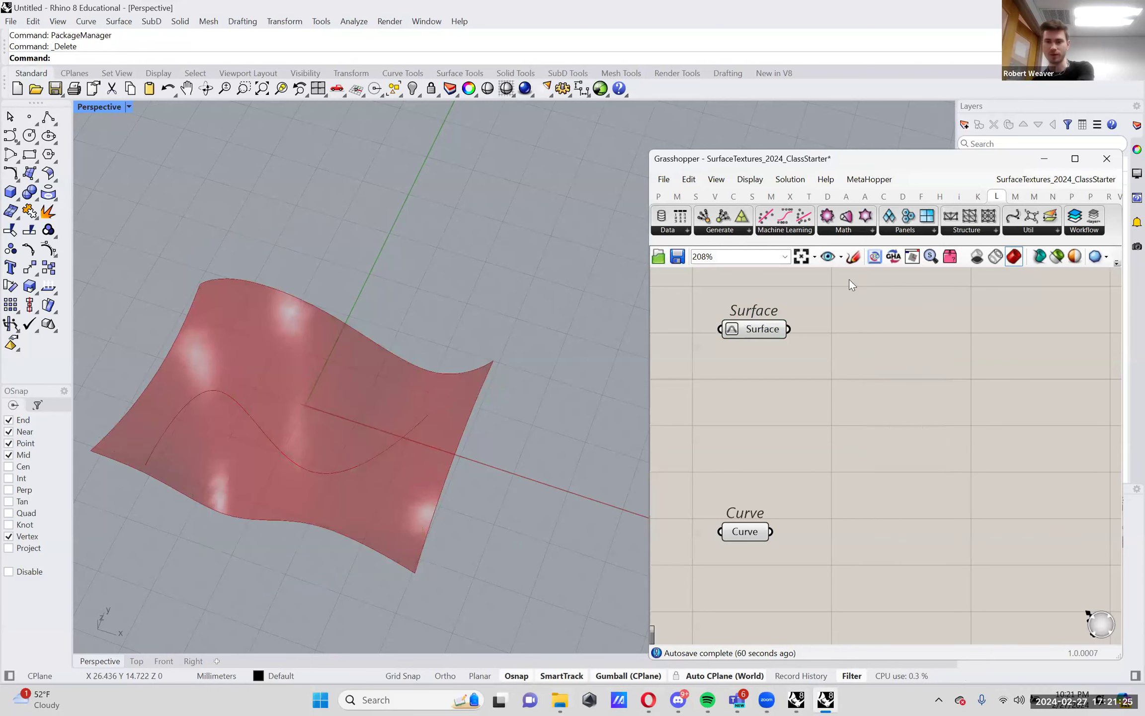
Place a trial LunchBox Torus Surface component, inspect the torus around the base surface, and delete it
{"action": "left_click", "coordinate": [847, 231]}
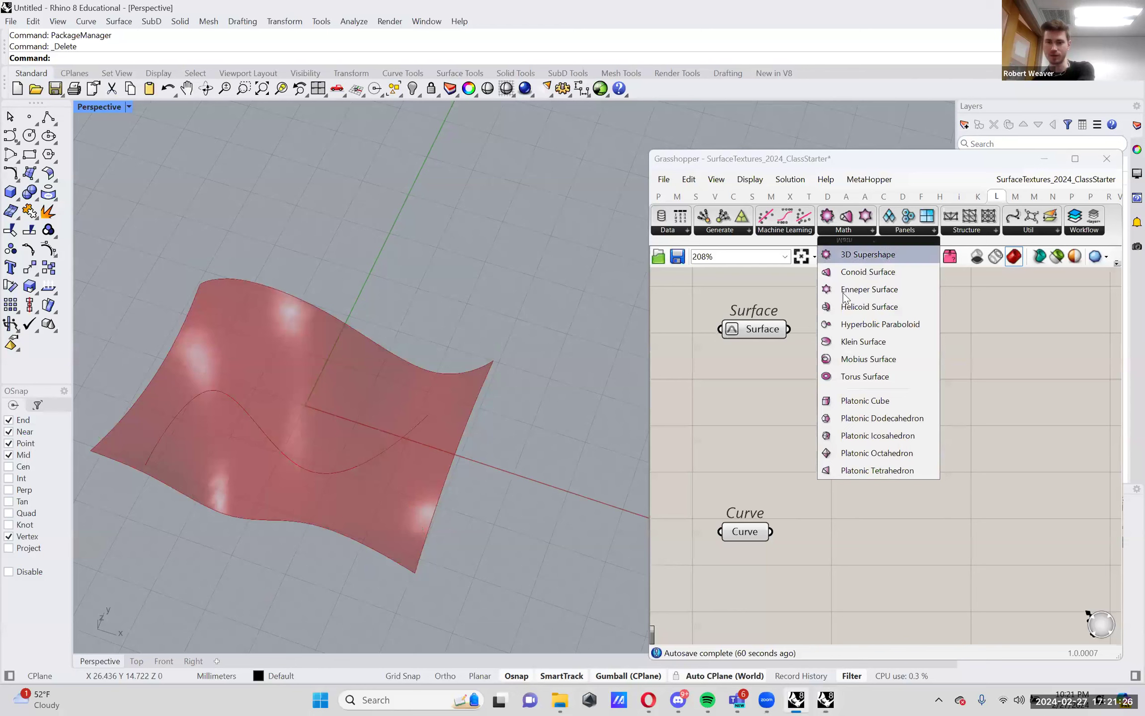
{"action": "left_click", "coordinate": [865, 376]}
{"action": "left_click", "coordinate": [901, 400]}
{"action": "left_click", "coordinate": [905, 403]}
{"action": "scroll", "coordinate": [435, 383], "scroll_direction": "down", "scroll_amount": 3}
{"action": "right_click_drag", "start_coordinate": [435, 383], "coordinate": [422, 298]}
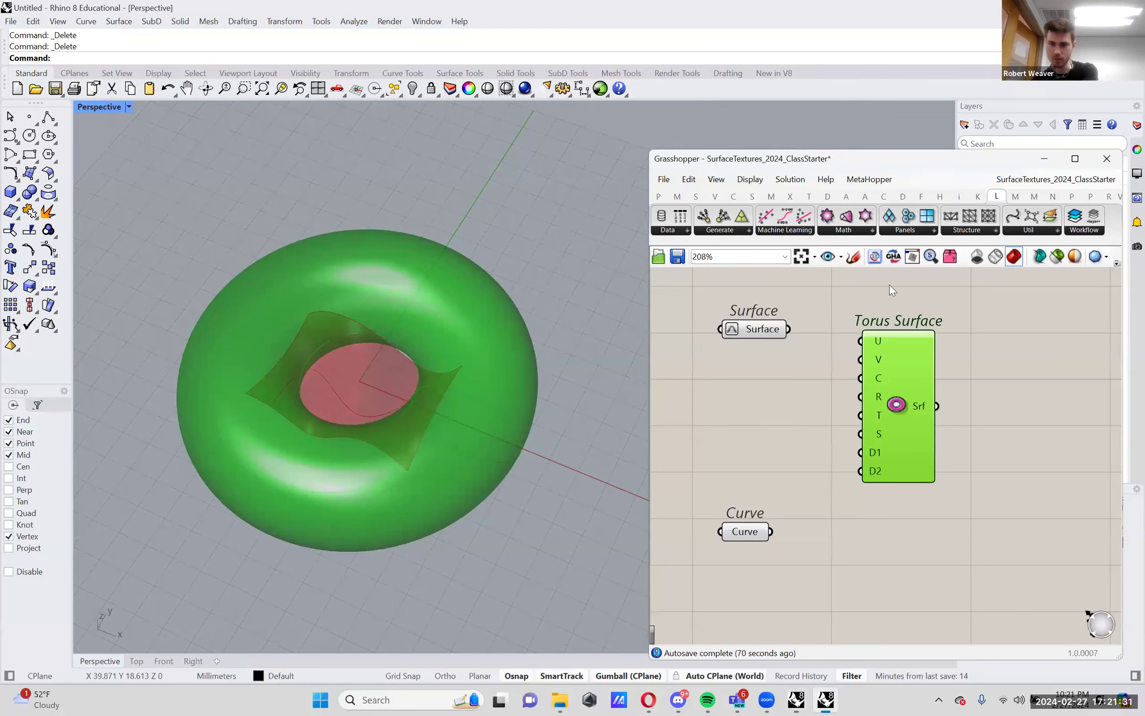
{"action": "key", "text": "Delete"}
Place a trial LunchBox Mobius Surface component, inspect the twisted band in the viewport, and delete it
{"action": "left_click", "coordinate": [870, 231]}
{"action": "left_click", "coordinate": [868, 359]}
{"action": "left_click", "coordinate": [876, 423]}
{"action": "right_click_drag", "start_coordinate": [292, 392], "coordinate": [358, 279]}
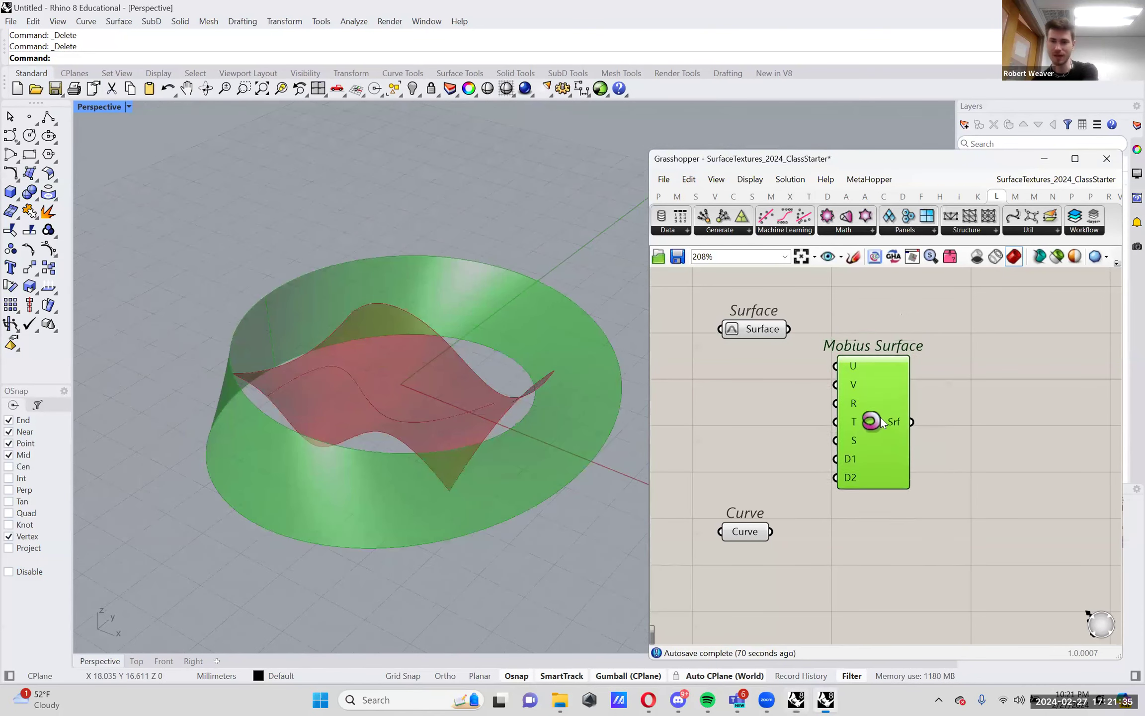
{"action": "key", "text": "Delete"}
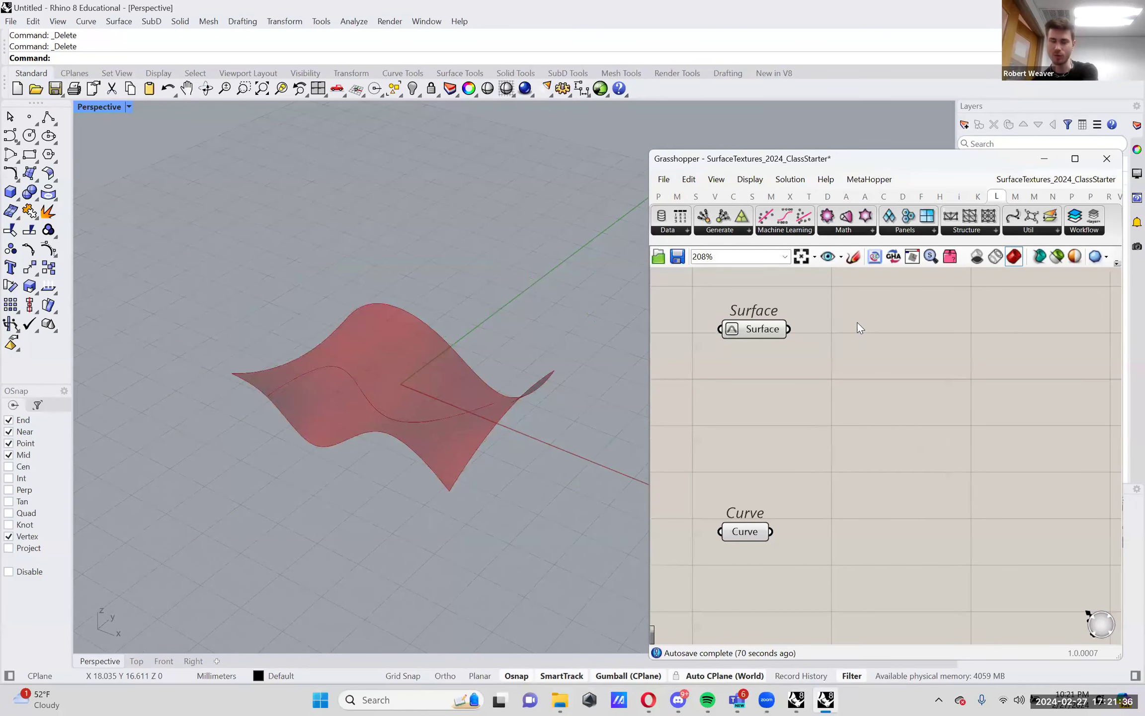
Place a LunchBox Diamond Panels component on the canvas to the right of the Surface parameter
{"action": "left_click", "coordinate": [781, 232]}
{"action": "left_click", "coordinate": [748, 232]}
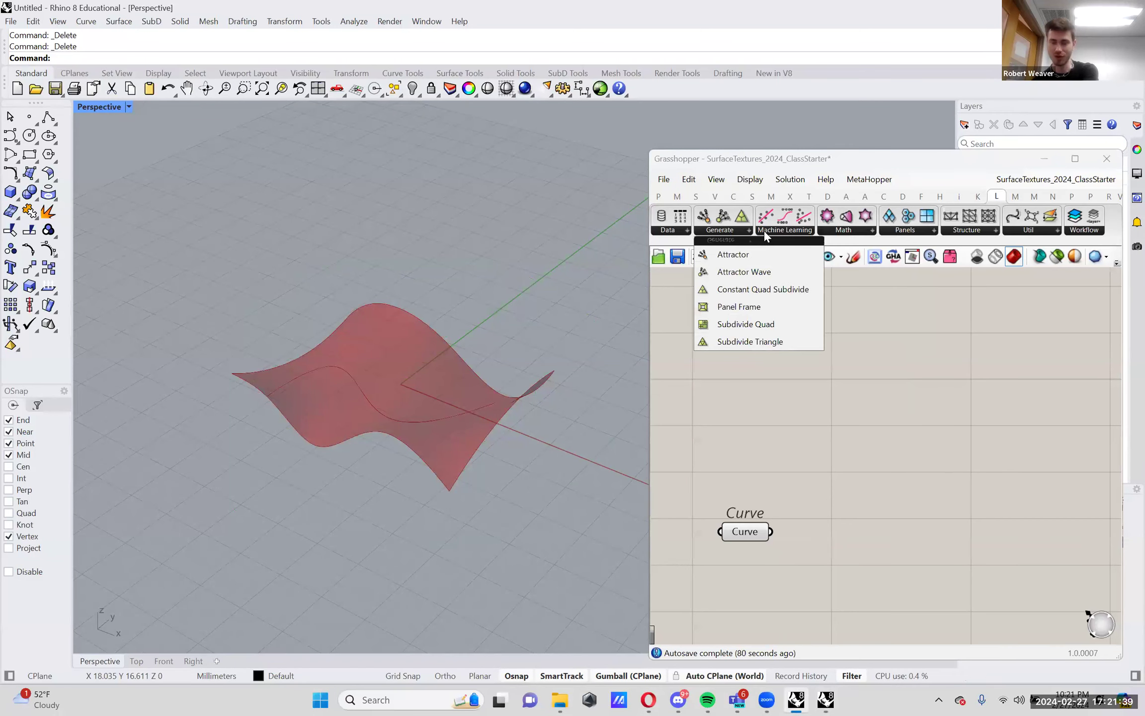
{"action": "left_click", "coordinate": [768, 230]}
{"action": "left_click", "coordinate": [906, 231]}
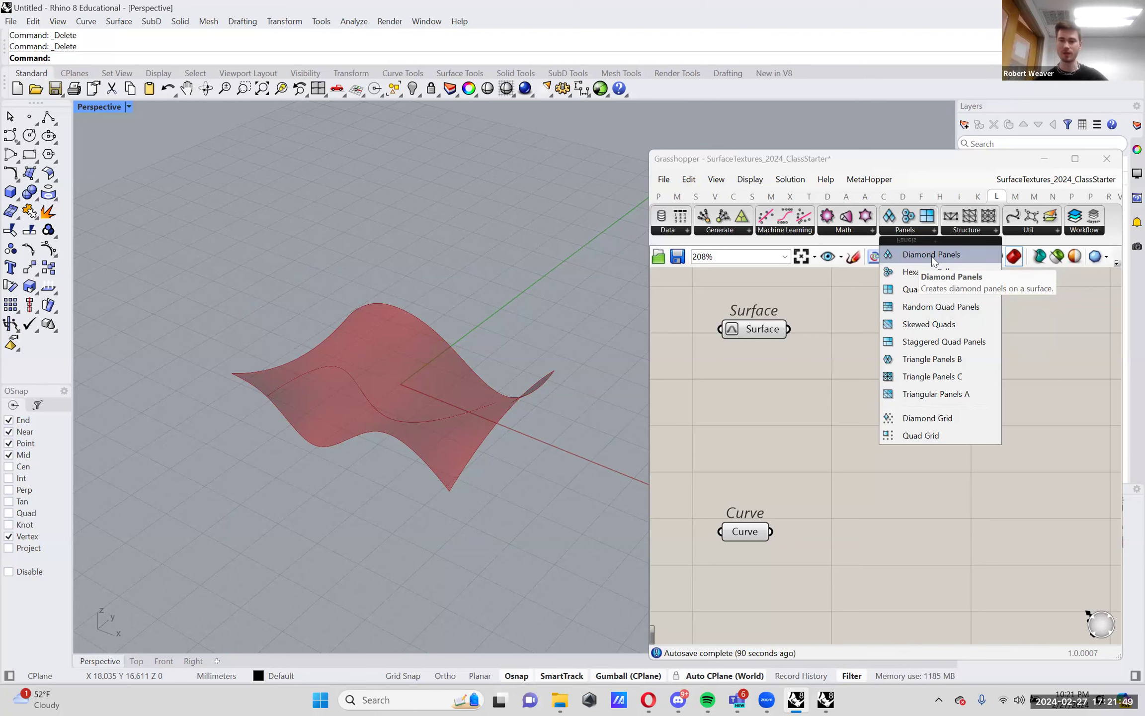
{"action": "left_click", "coordinate": [931, 256]}
{"action": "left_click", "coordinate": [959, 387]}
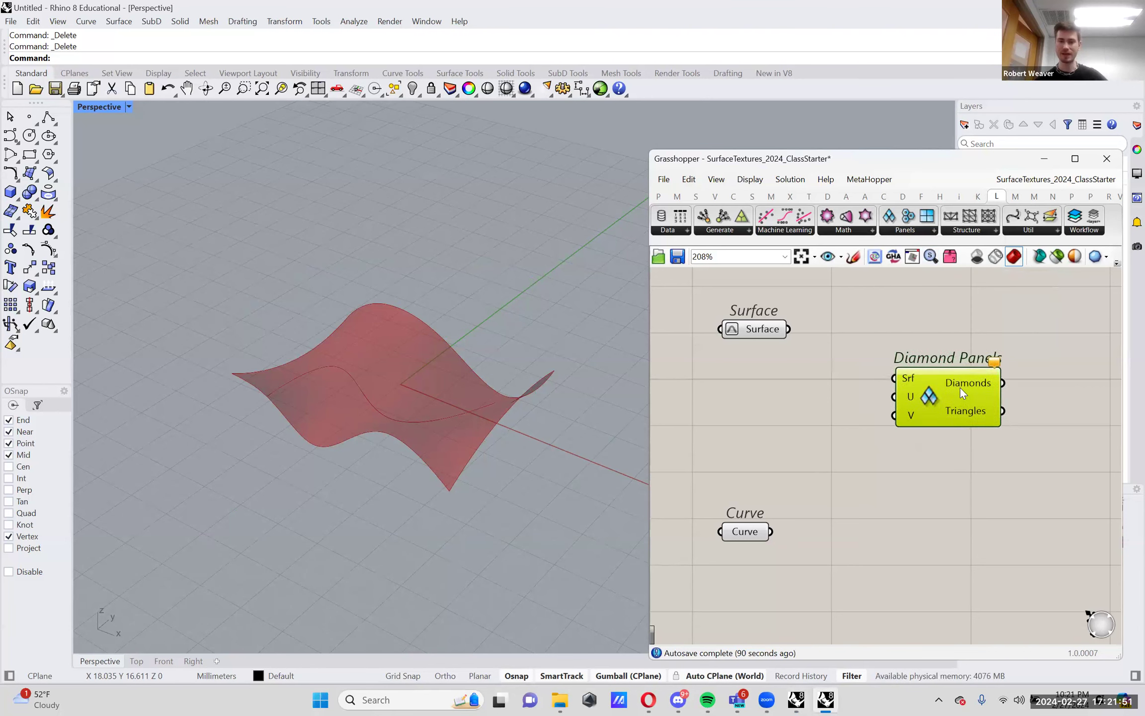
{"action": "scroll", "coordinate": [959, 387], "scroll_direction": "down", "scroll_amount": 2}
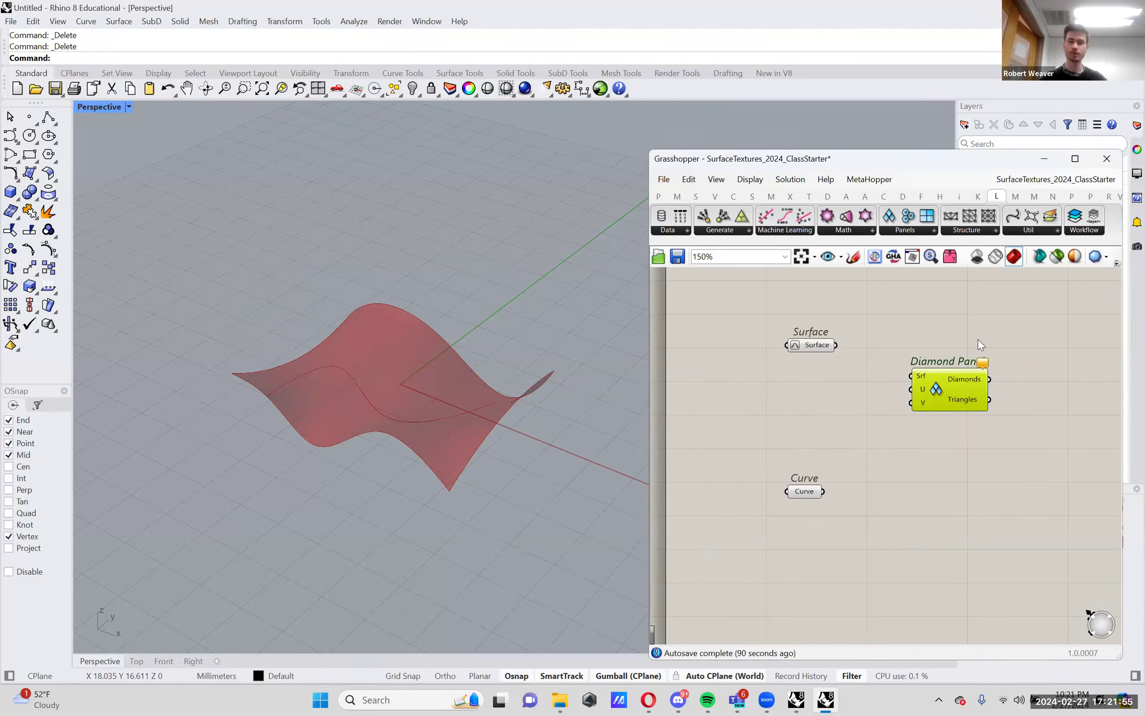
{"action": "scroll", "coordinate": [916, 380], "scroll_direction": "up", "scroll_amount": 2}
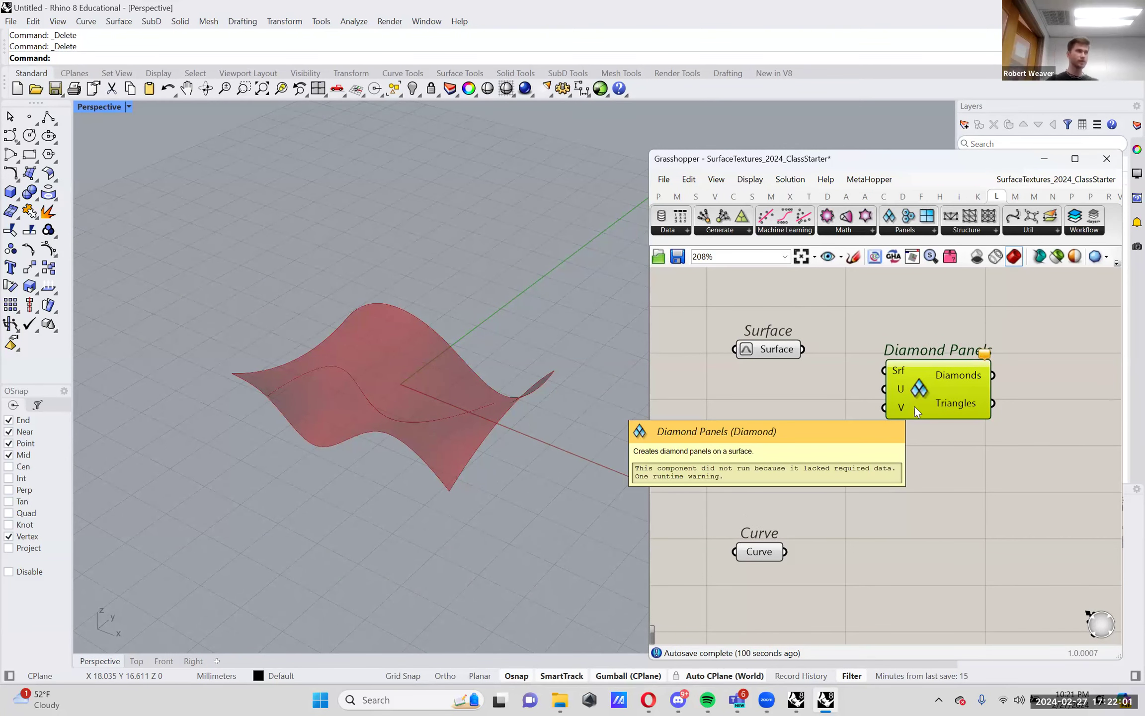
{"action": "mouse_move", "coordinate": [932, 401]}
{"action": "left_mouse_down"}
{"action": "mouse_move", "coordinate": [934, 387]}
{"action": "mouse_move", "coordinate": [943, 392]}
{"action": "left_mouse_up"}
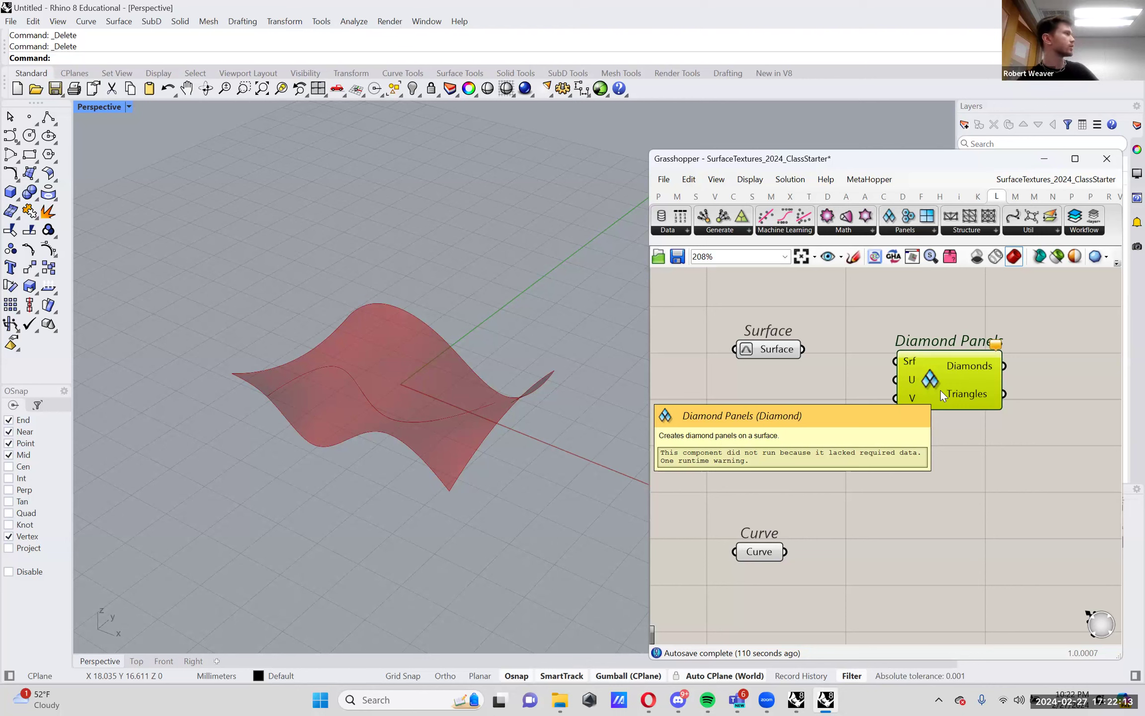
{"action": "mouse_move", "coordinate": [925, 380]}
{"action": "left_mouse_down"}
{"action": "mouse_move", "coordinate": [932, 414]}
{"action": "mouse_move", "coordinate": [922, 400]}
{"action": "left_mouse_up"}
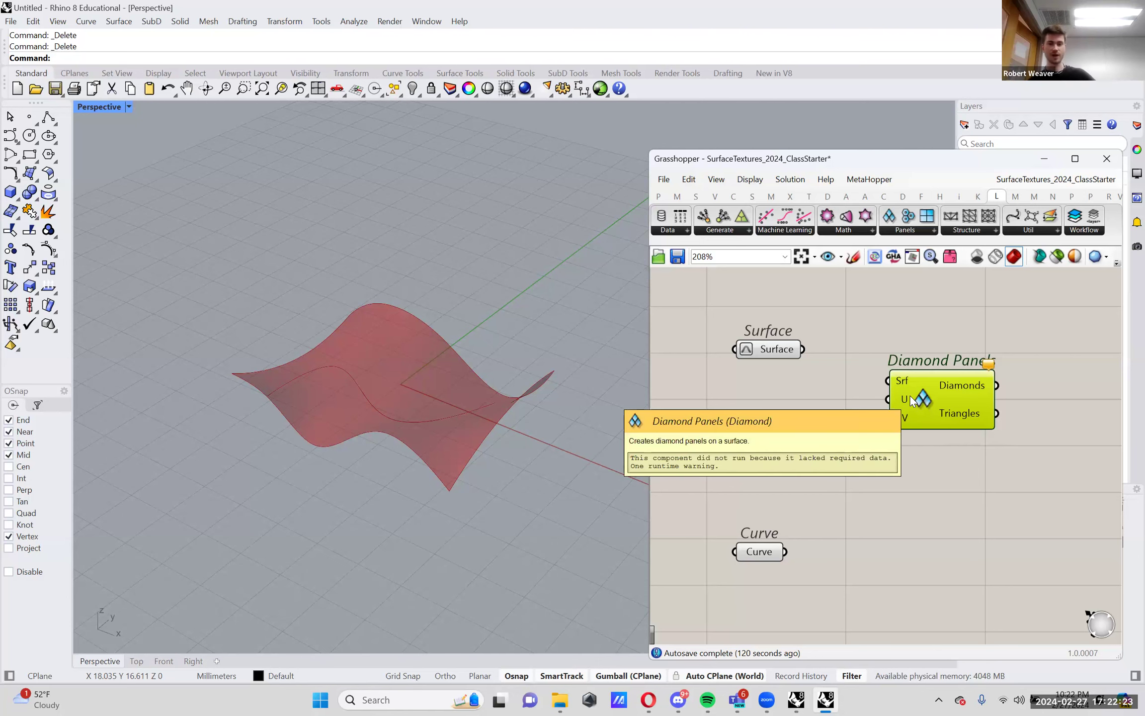
Connect the Surface parameter to the Srf input of Diamond Panels and inspect the panels against the base surface
{"action": "mouse_move", "coordinate": [904, 394]}
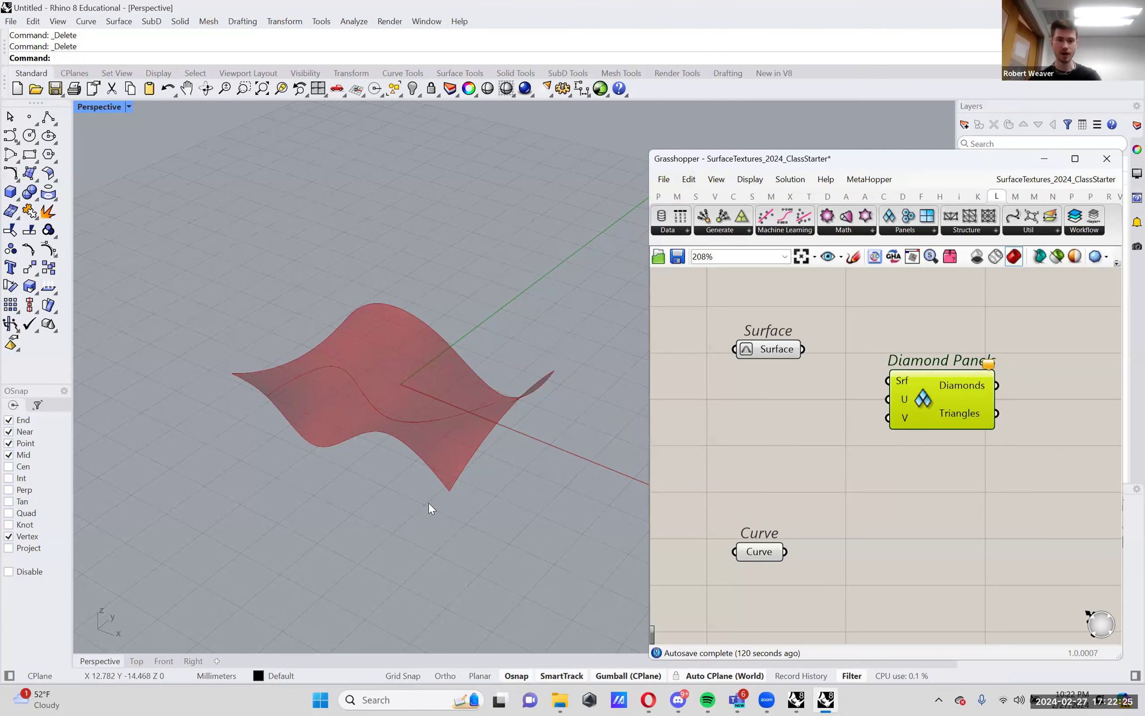
{"action": "right_click_drag", "start_coordinate": [406, 340], "coordinate": [455, 396]}
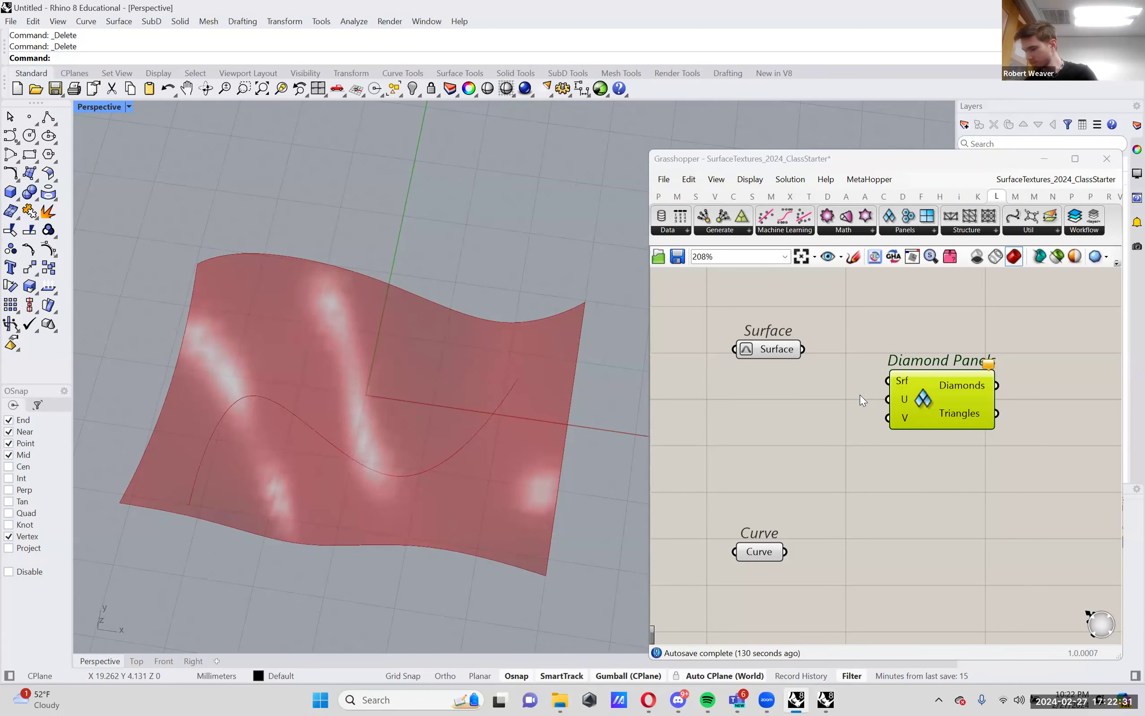
{"action": "mouse_move", "coordinate": [901, 401]}
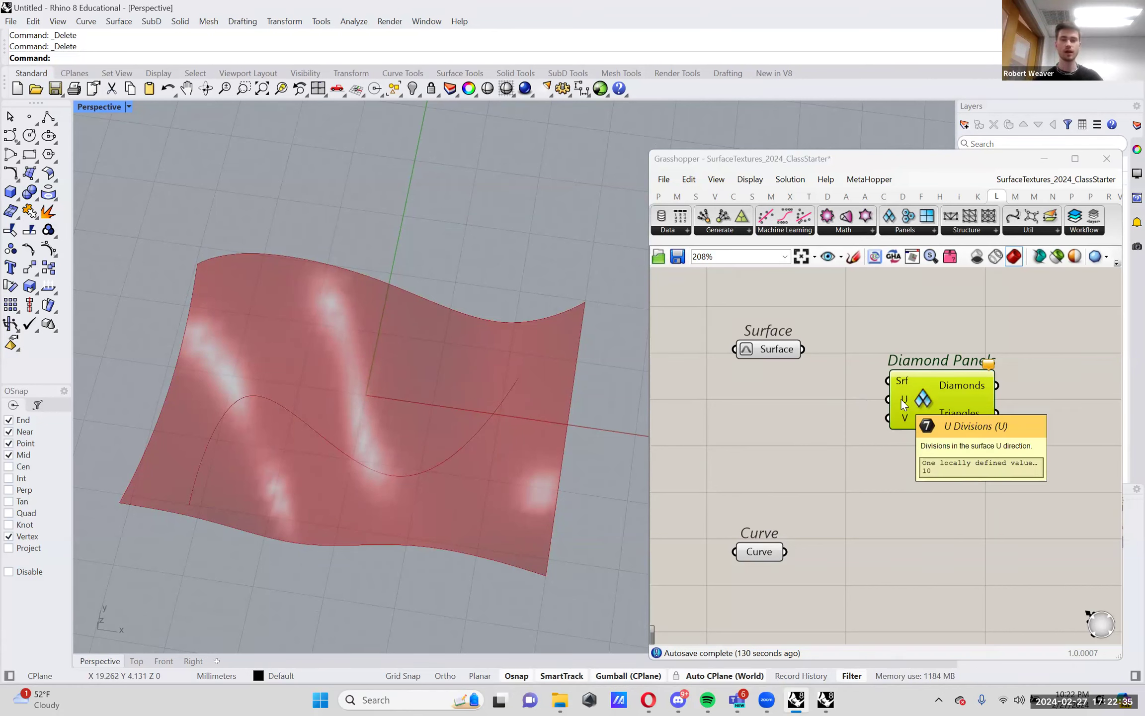
{"action": "left_click_drag", "start_coordinate": [802, 349], "coordinate": [934, 385]}
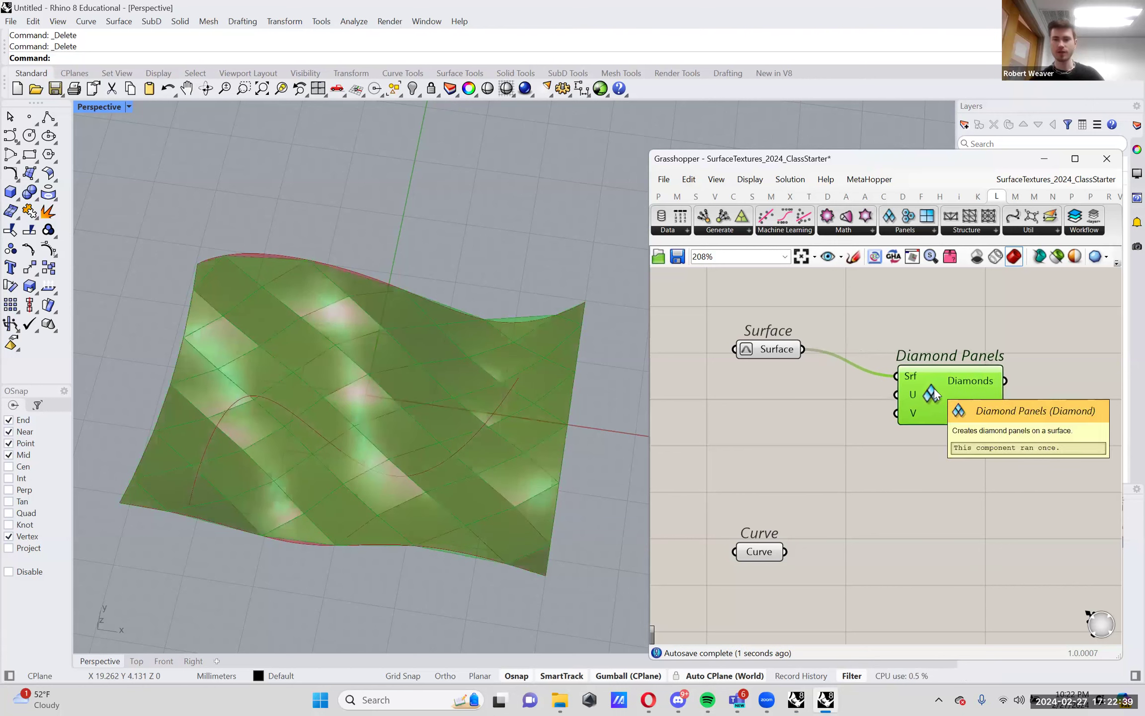
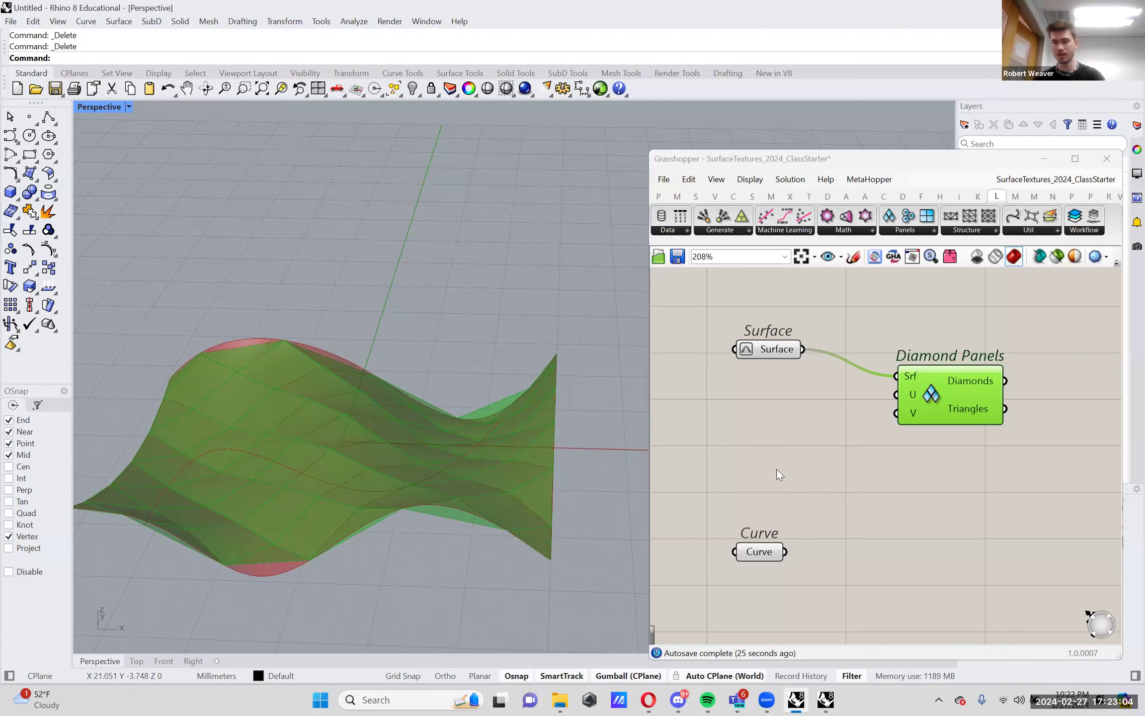
{"action": "right_click_drag", "start_coordinate": [353, 432], "coordinate": [378, 427]}
Create an integer number slider ranging from 1 to 100 below the Surface parameter and duplicate it underneath
{"action": "double_click", "coordinate": [798, 414]}
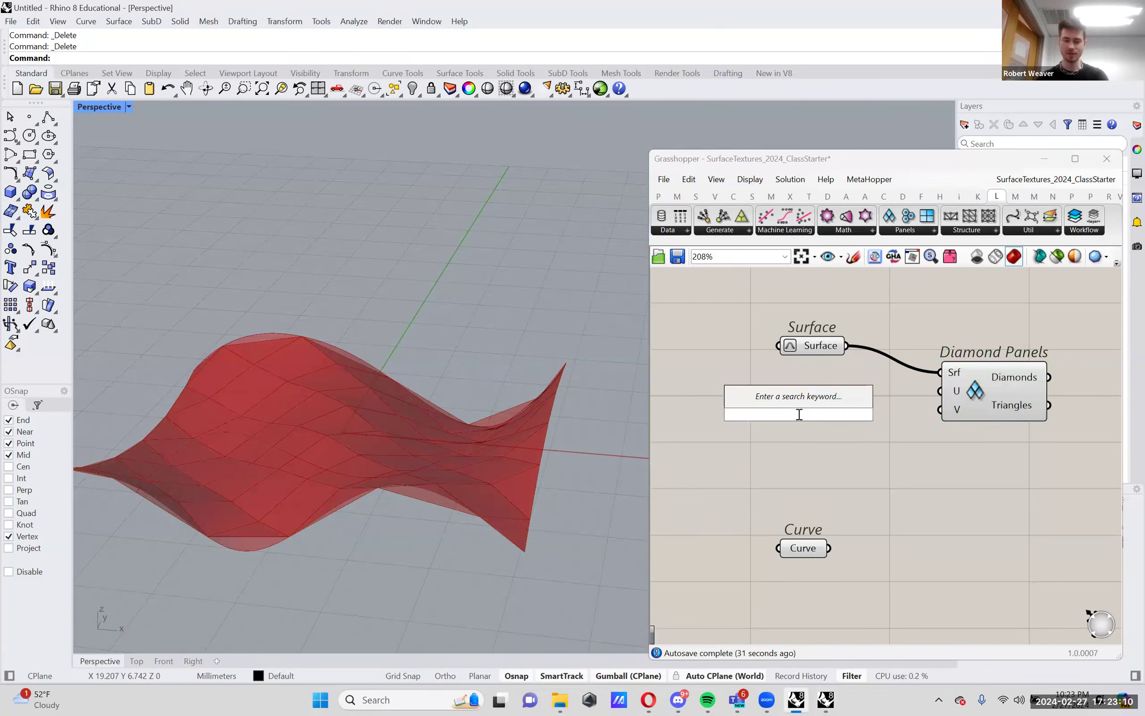
{"action": "type", "text": "1..100"}
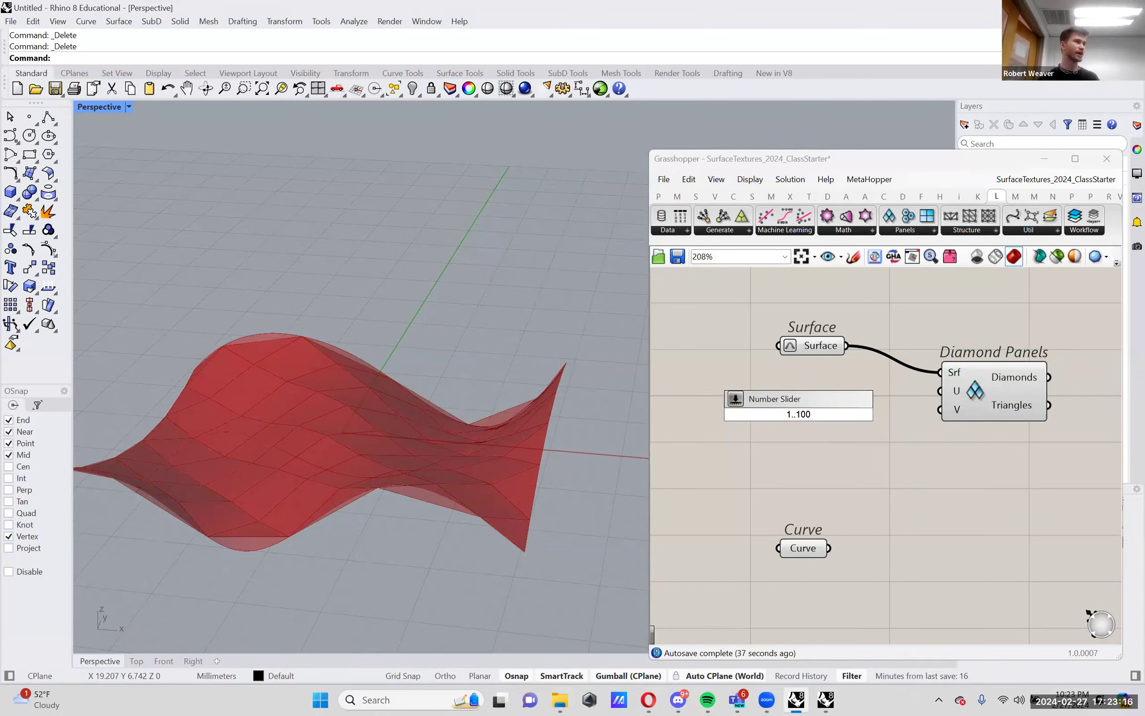
{"action": "key", "text": "Return"}
{"action": "left_click", "coordinate": [798, 414]}
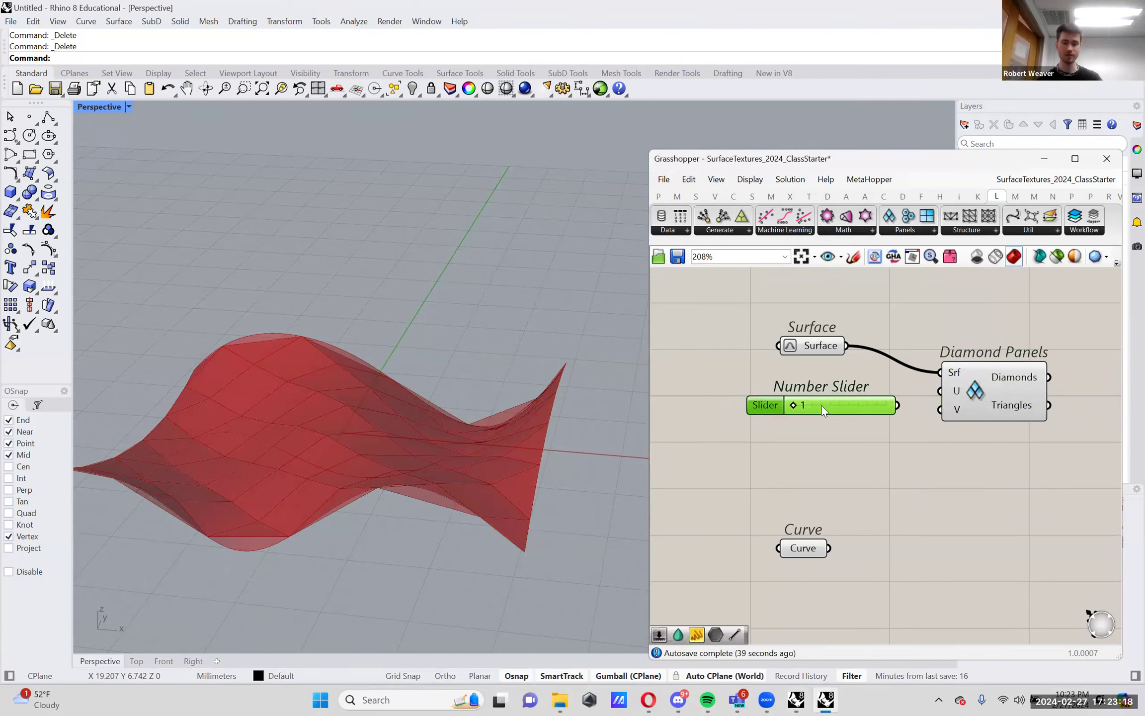
{"action": "left_click_drag", "start_coordinate": [865, 412], "coordinate": [857, 430], "text": "alt"}
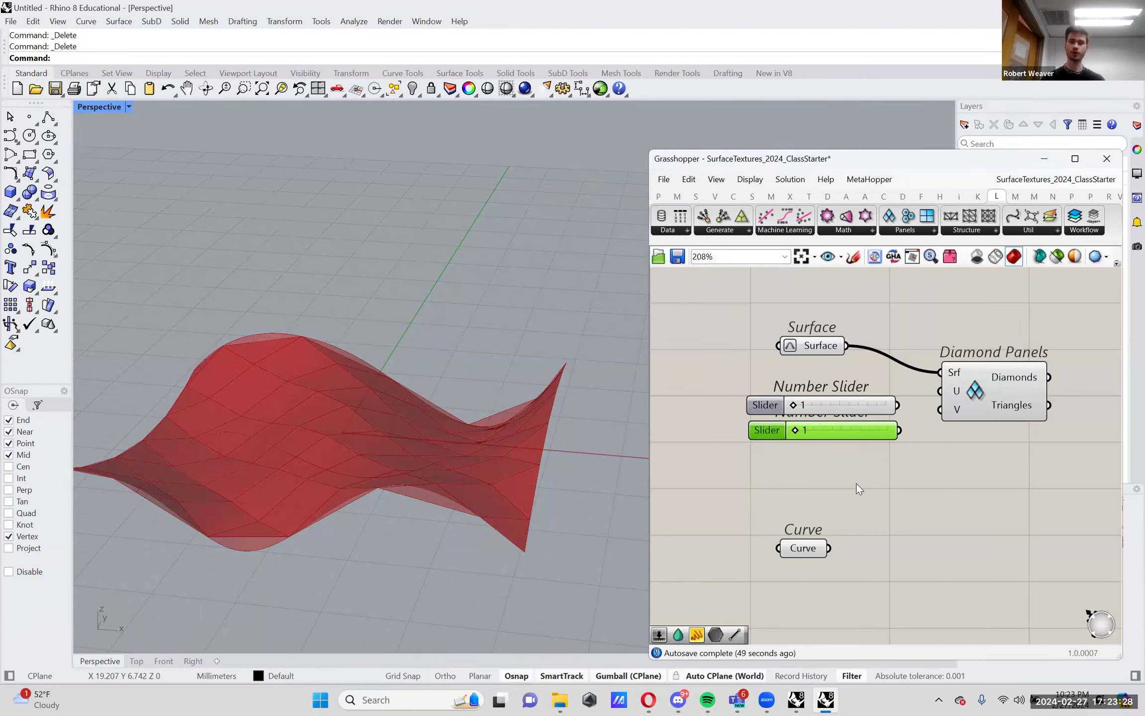
Connect the two sliders to the U and V inputs of Diamond Panels and shift both slightly away from the component
{"action": "left_click_drag", "start_coordinate": [897, 404], "coordinate": [940, 391]}
{"action": "left_click_drag", "start_coordinate": [899, 430], "coordinate": [940, 409]}
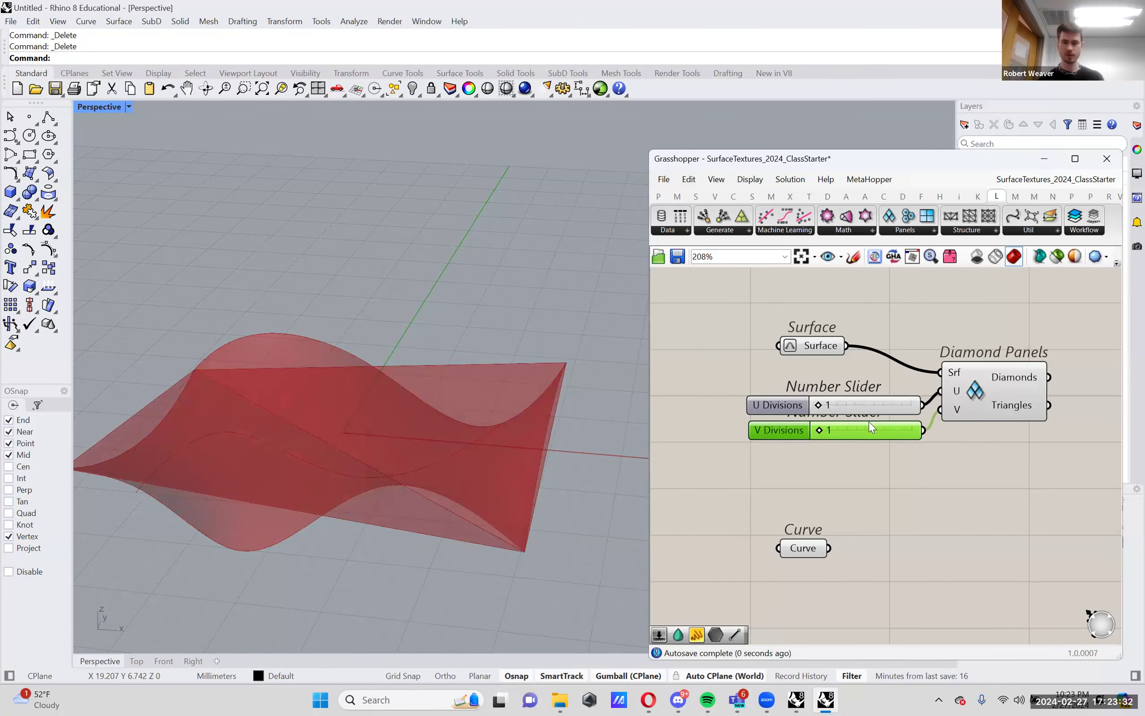
{"action": "left_click_drag", "start_coordinate": [866, 471], "coordinate": [839, 401]}
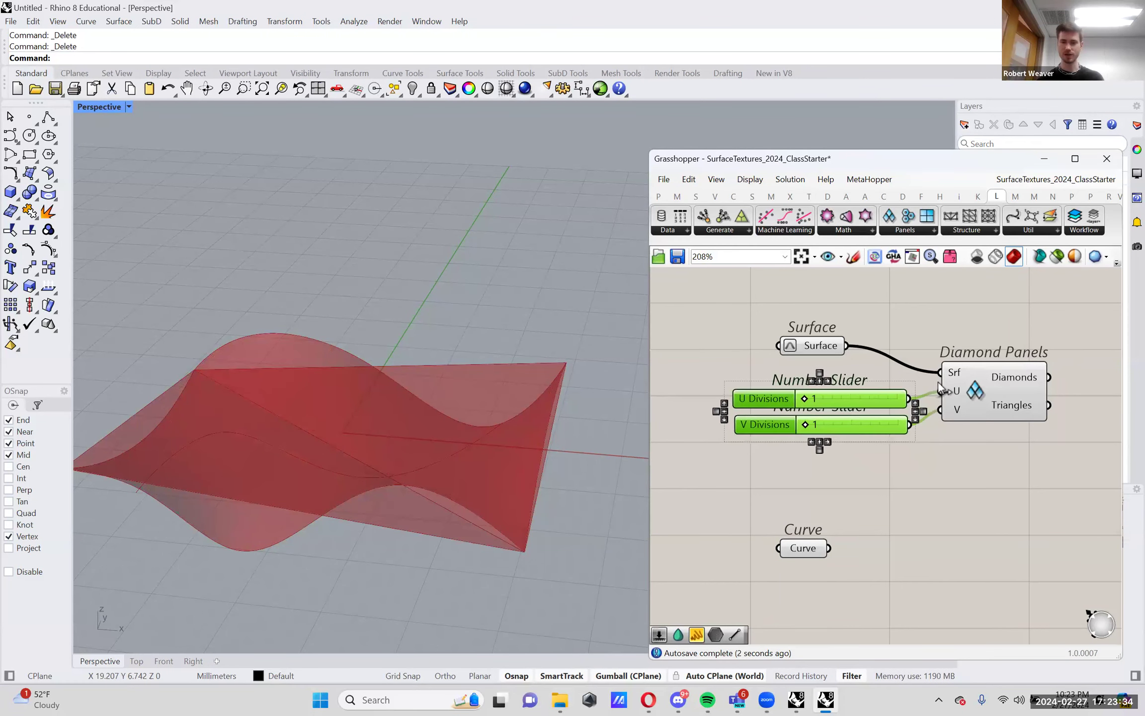
{"action": "left_click", "coordinate": [993, 388]}
{"action": "right_click_drag", "start_coordinate": [347, 456], "coordinate": [404, 447]}
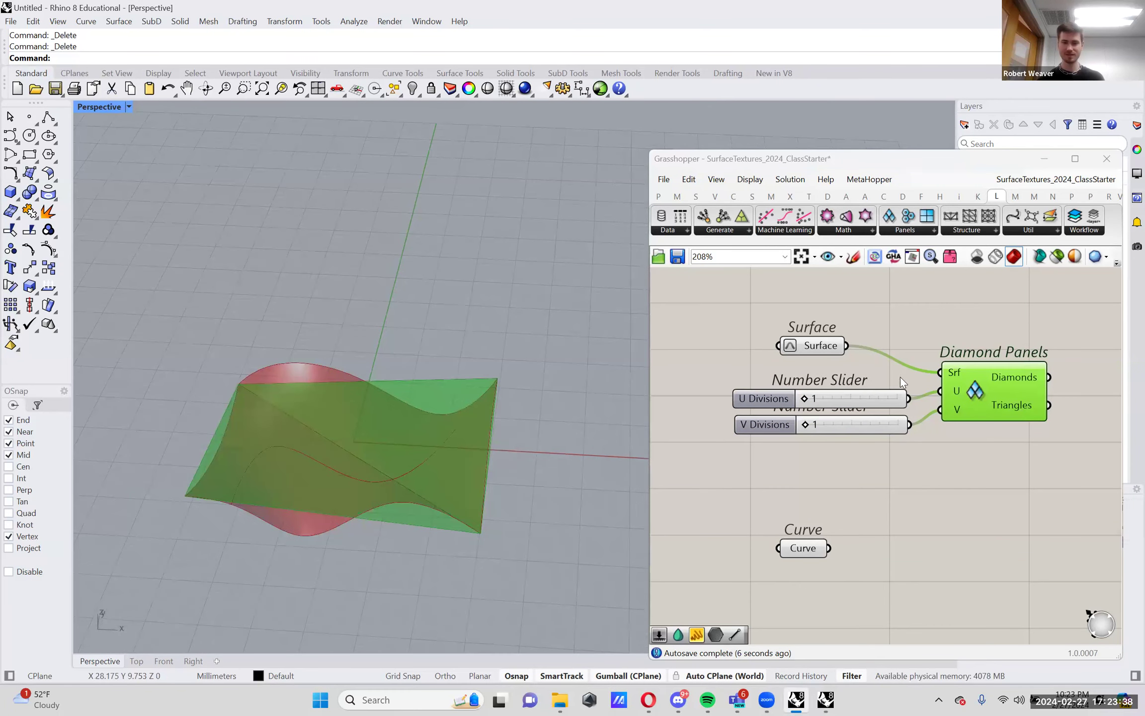
Set the U Divisions slider to 35, checking the strips on the surface along the way
{"action": "scroll", "coordinate": [804, 401], "scroll_direction": "up", "scroll_amount": 3}
{"action": "left_click_drag", "start_coordinate": [833, 400], "coordinate": [861, 400]}
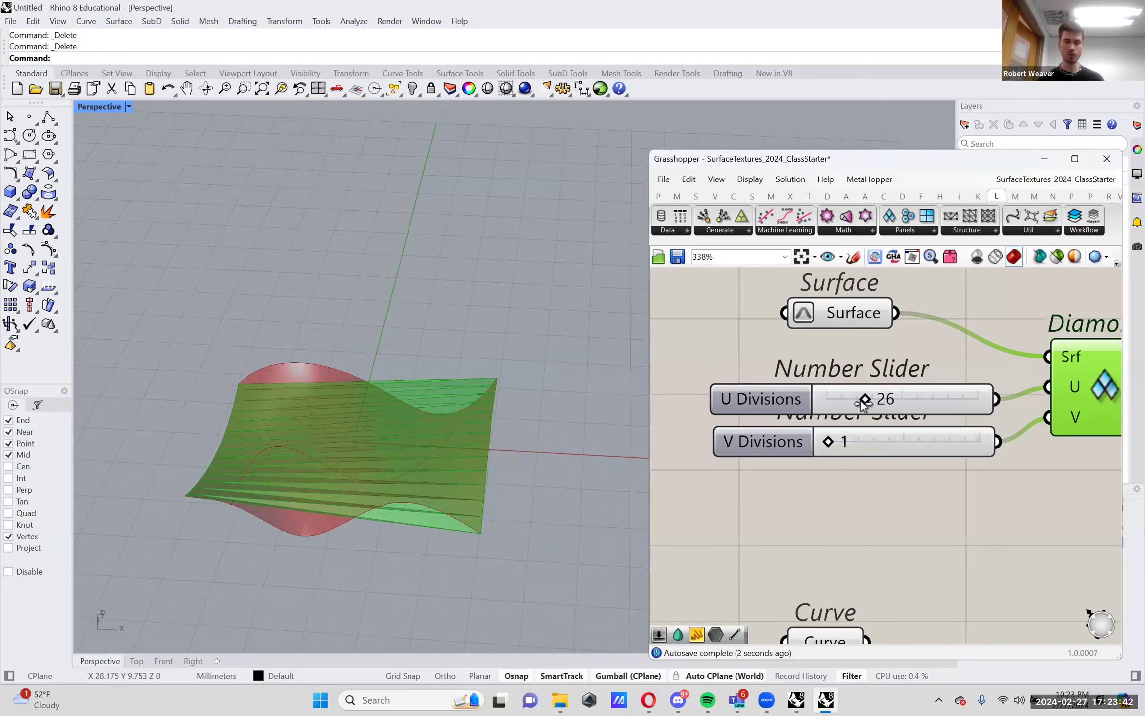
{"action": "right_click_drag", "start_coordinate": [400, 464], "coordinate": [642, 419]}
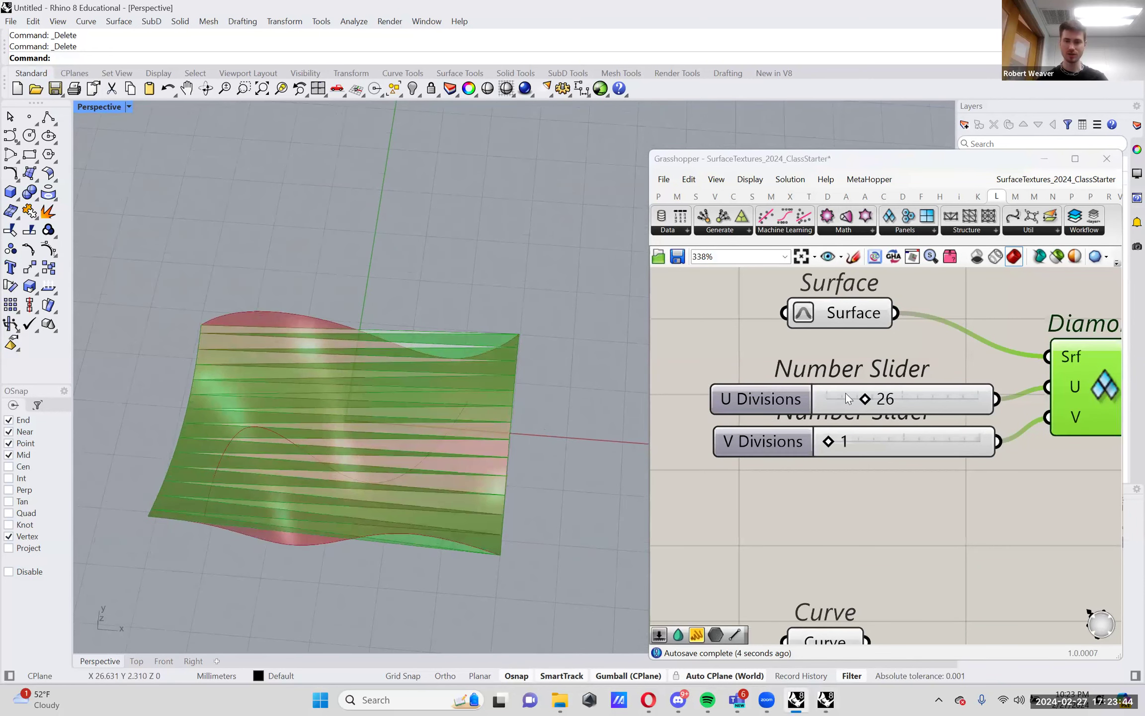
{"action": "mouse_move", "coordinate": [863, 399]}
{"action": "left_mouse_down"}
{"action": "mouse_move", "coordinate": [933, 399]}
{"action": "mouse_move", "coordinate": [809, 405]}
{"action": "mouse_move", "coordinate": [879, 409]}
{"action": "left_mouse_up"}
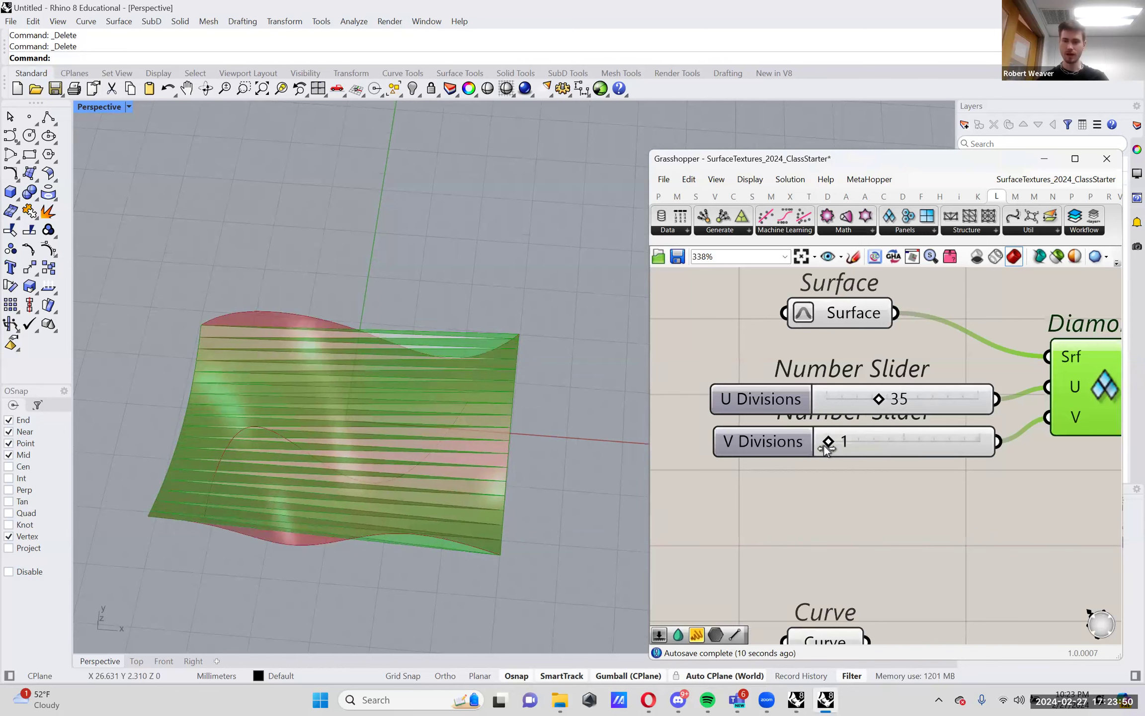
Set the V Divisions slider to 18 and inspect the diamond pattern up close on the surface
{"action": "left_click_drag", "start_coordinate": [827, 444], "coordinate": [853, 451]}
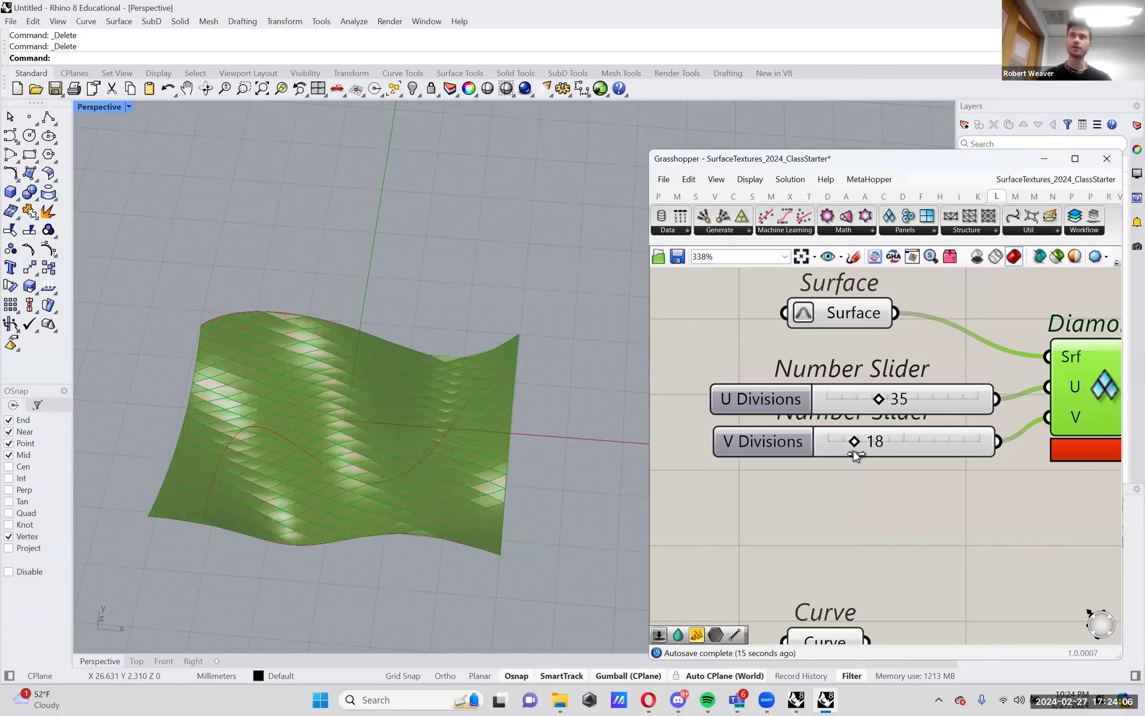
{"action": "left_click_drag", "start_coordinate": [856, 449], "coordinate": [853, 451]}
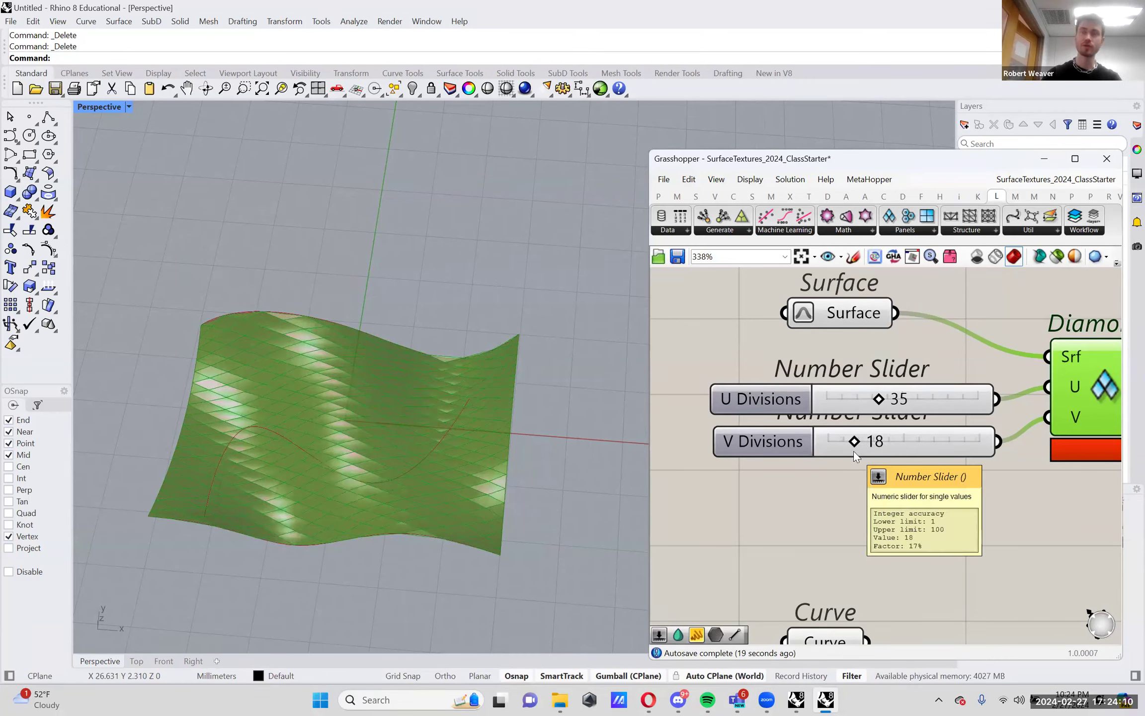
{"action": "scroll", "coordinate": [350, 449], "scroll_direction": "up", "scroll_amount": 3}
{"action": "scroll", "coordinate": [377, 433], "scroll_direction": "down", "scroll_amount": 3}
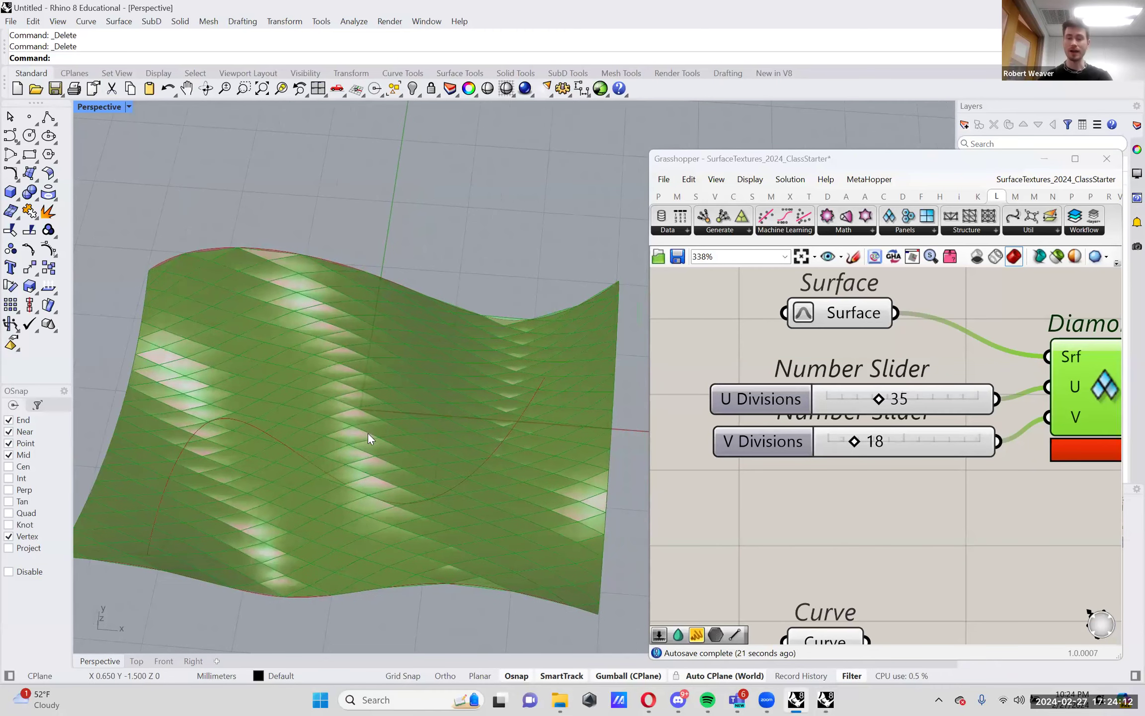
Try different V Divisions values, settle the slider on 21, and view the diamond proportions across the surface
{"action": "left_click_drag", "start_coordinate": [856, 447], "coordinate": [876, 441]}
{"action": "right_click_drag", "start_coordinate": [448, 405], "coordinate": [447, 434]}
{"action": "left_click_drag", "start_coordinate": [873, 442], "coordinate": [845, 446]}
{"action": "right_click_drag", "start_coordinate": [291, 454], "coordinate": [447, 480]}
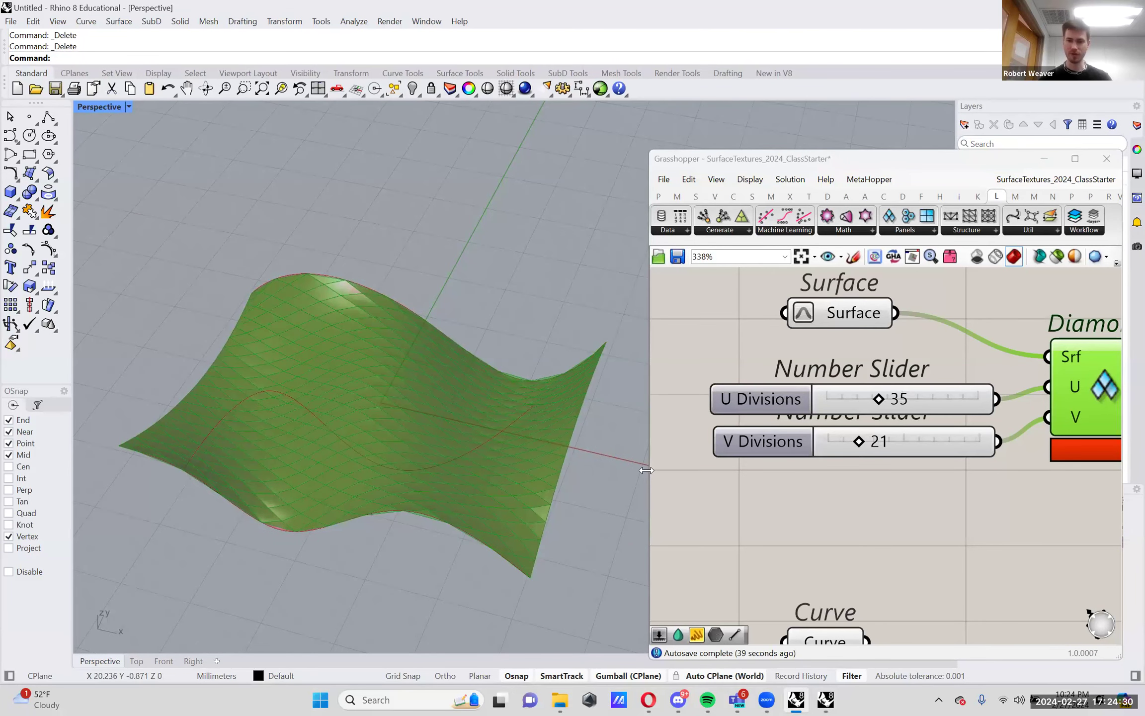
Widen the Grasshopper window so the whole Diamond Panels definition and the Curve parameter are in view
{"action": "left_click_drag", "start_coordinate": [646, 470], "coordinate": [601, 471]}
{"action": "scroll", "coordinate": [771, 487], "scroll_direction": "down", "scroll_amount": 2}
{"action": "scroll", "coordinate": [846, 496], "scroll_direction": "up", "scroll_amount": 1}
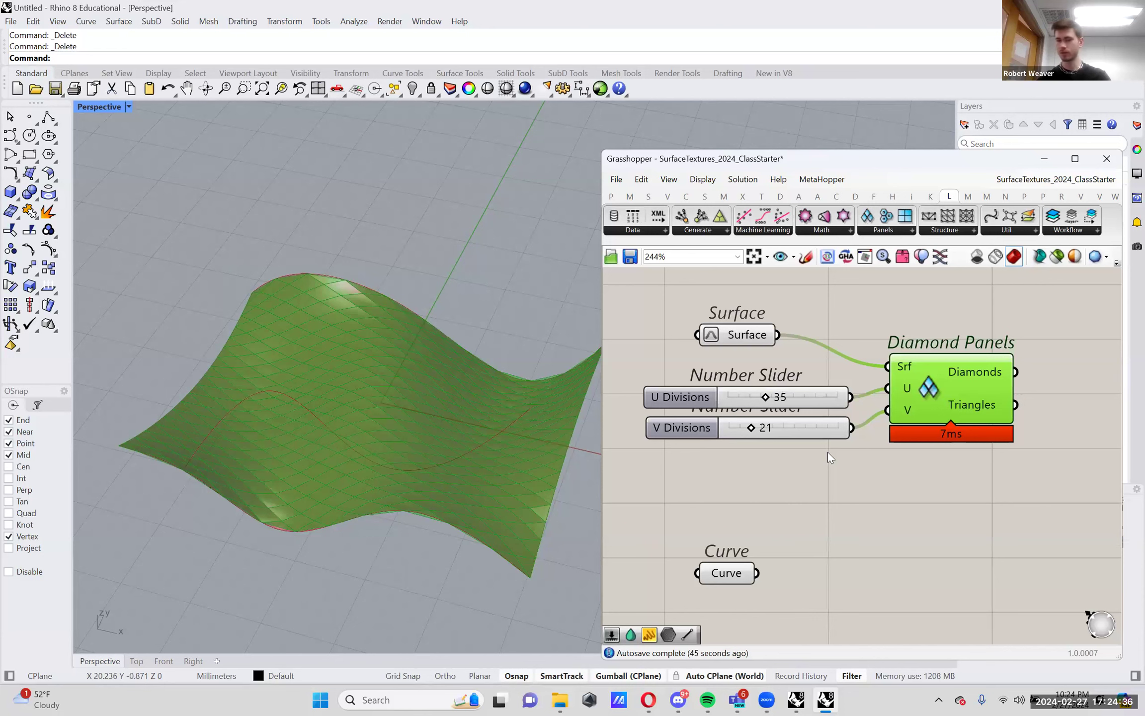
{"action": "scroll", "coordinate": [831, 466], "scroll_direction": "down", "scroll_amount": 1}
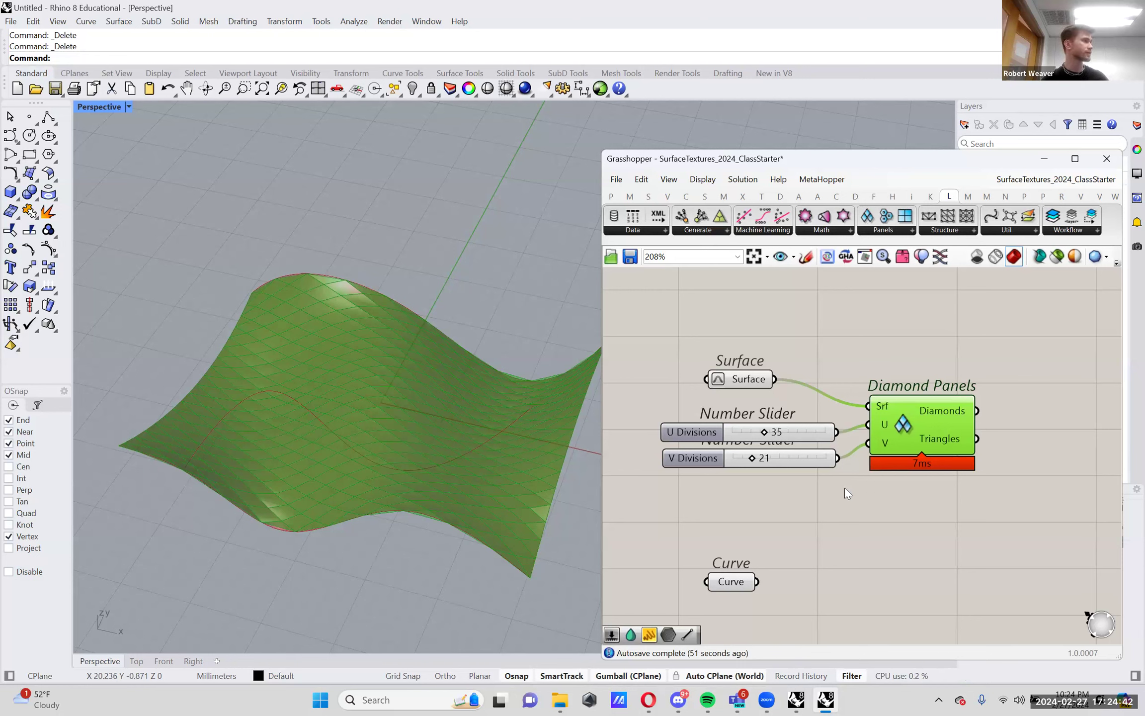
{"action": "right_click_drag", "start_coordinate": [847, 492], "coordinate": [793, 518]}
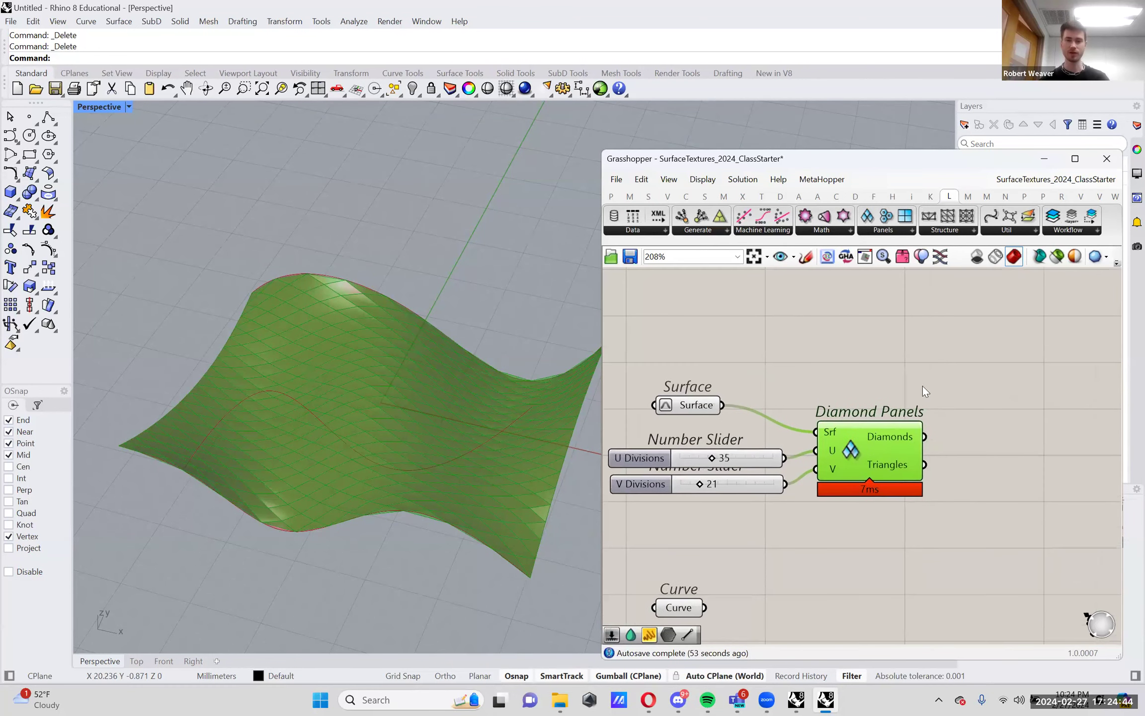
Sketch a freehand black diamond outline on the empty canvas above Diamond Panels and keep it
{"action": "right_click_drag", "start_coordinate": [923, 391], "coordinate": [826, 461]}
{"action": "left_click", "coordinate": [805, 256]}
{"action": "mouse_move", "coordinate": [876, 354]}
{"action": "left_mouse_down"}
{"action": "mouse_move", "coordinate": [813, 412]}
{"action": "mouse_move", "coordinate": [909, 454]}
{"action": "mouse_move", "coordinate": [975, 407]}
{"action": "mouse_move", "coordinate": [966, 390]}
{"action": "mouse_move", "coordinate": [866, 353]}
{"action": "left_mouse_up"}
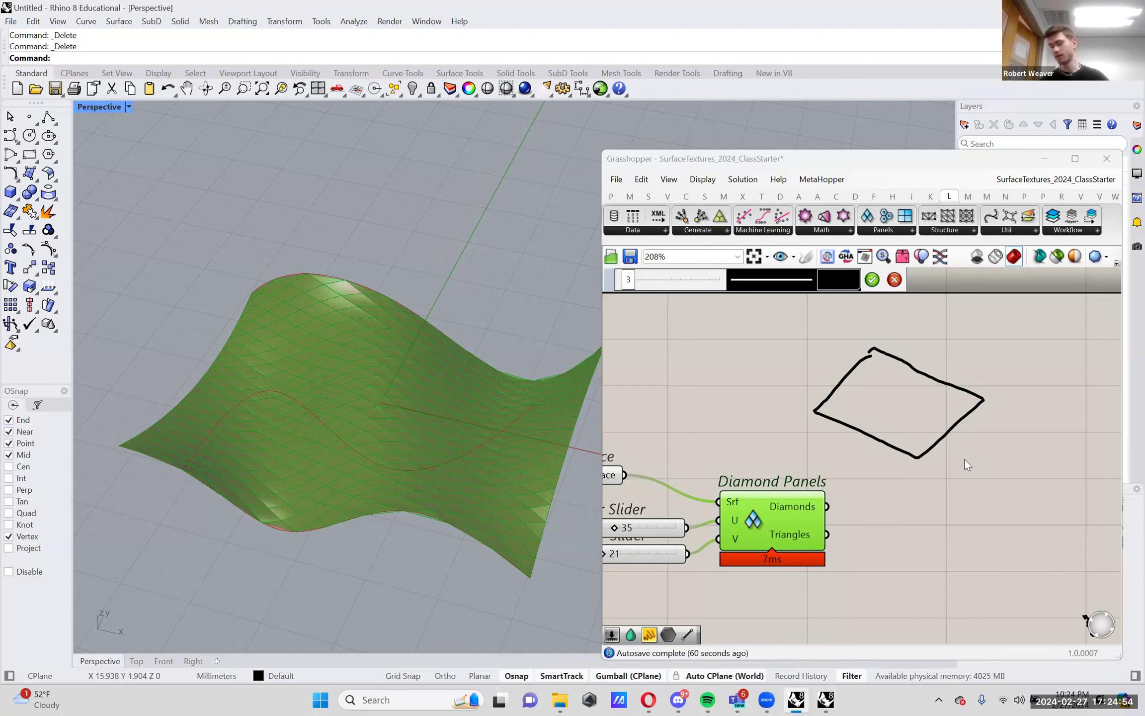
{"action": "right_click", "coordinate": [930, 519]}
{"action": "right_click_drag", "start_coordinate": [939, 332], "coordinate": [906, 423]}
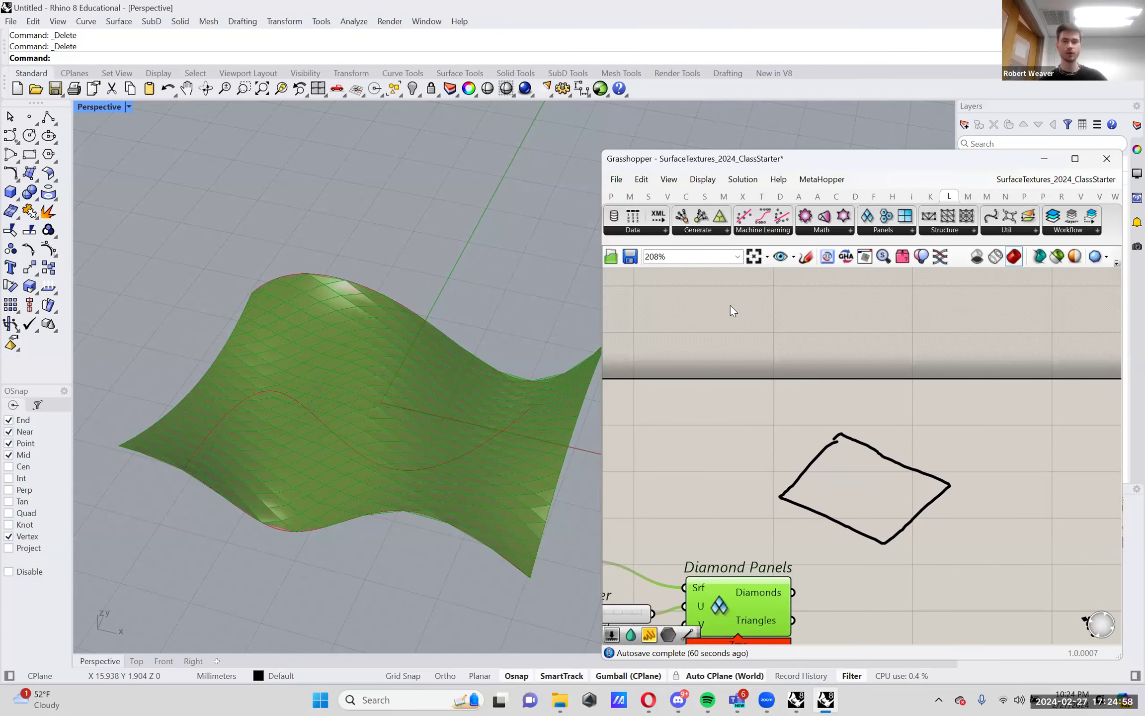
Sketch a cross at the diamond's centre with an upward normal arrow, plus two side examples of arrows perpendicular to lines
{"action": "left_click", "coordinate": [806, 257]}
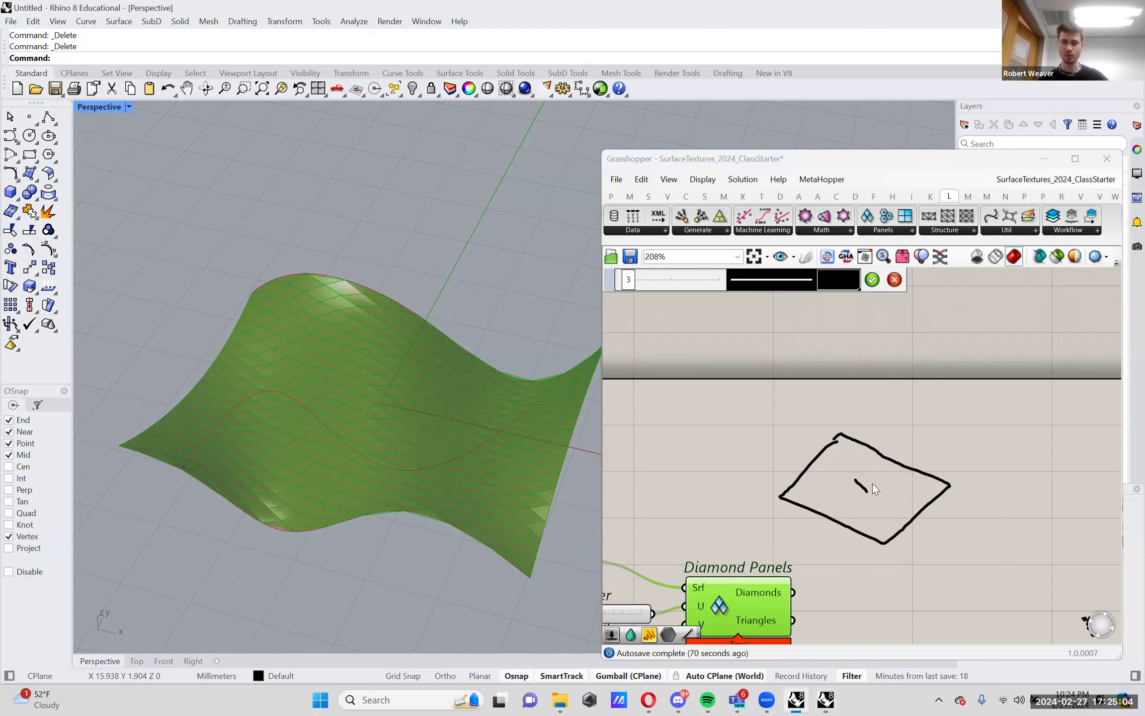
{"action": "left_click_drag", "start_coordinate": [867, 480], "coordinate": [850, 488]}
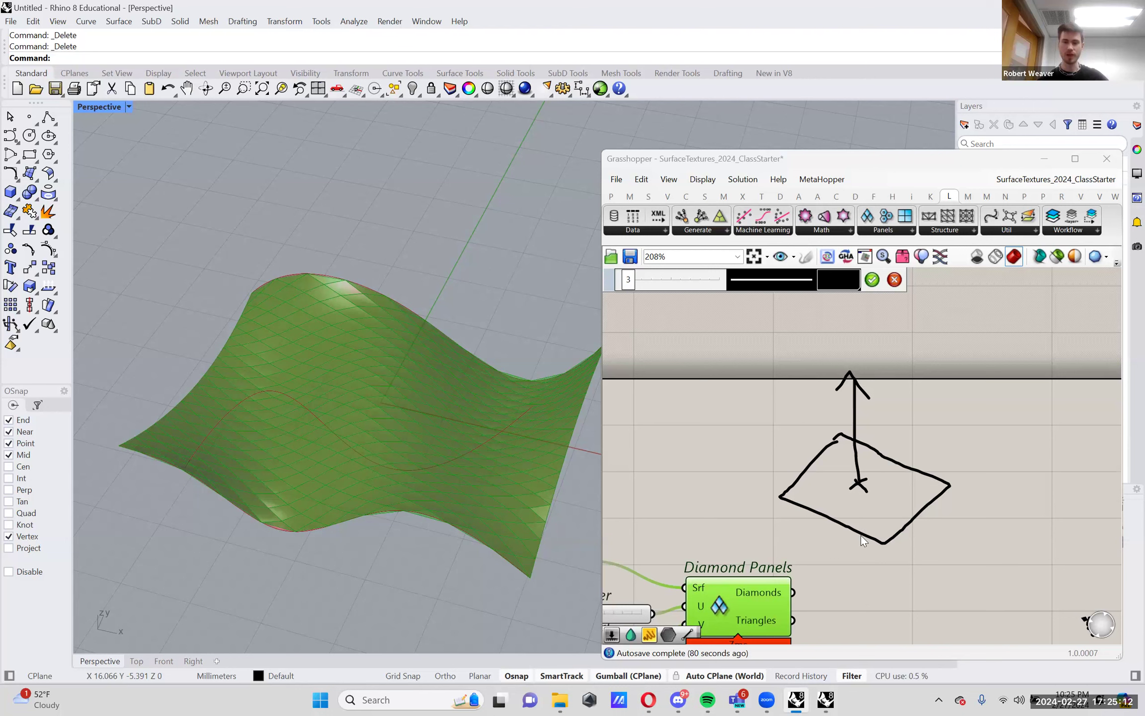
{"action": "mouse_move", "coordinate": [934, 430]}
{"action": "left_mouse_down"}
{"action": "mouse_move", "coordinate": [1023, 426]}
{"action": "mouse_move", "coordinate": [979, 373]}
{"action": "mouse_move", "coordinate": [1084, 470]}
{"action": "left_mouse_up"}
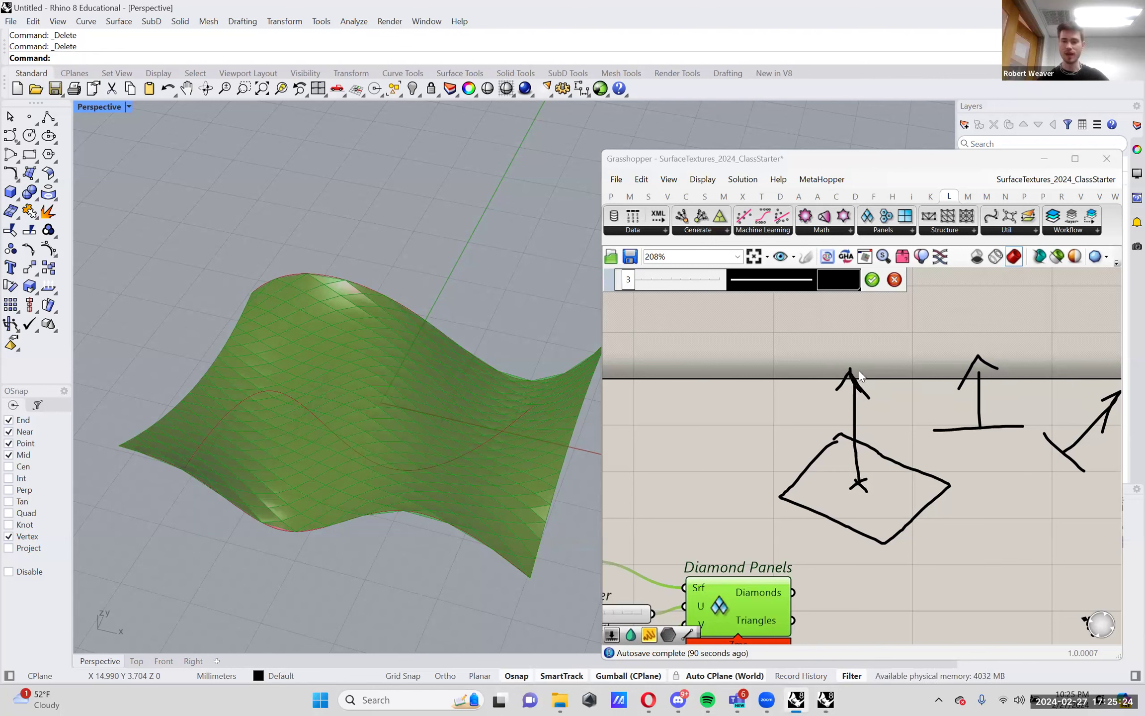
Sketch lines from the diamond's corners to the arrow tip as a pyramid, add flatter peak curves, and keep the sketch
{"action": "mouse_move", "coordinate": [838, 434]}
{"action": "left_mouse_down"}
{"action": "mouse_move", "coordinate": [852, 372]}
{"action": "mouse_move", "coordinate": [778, 496]}
{"action": "left_mouse_up"}
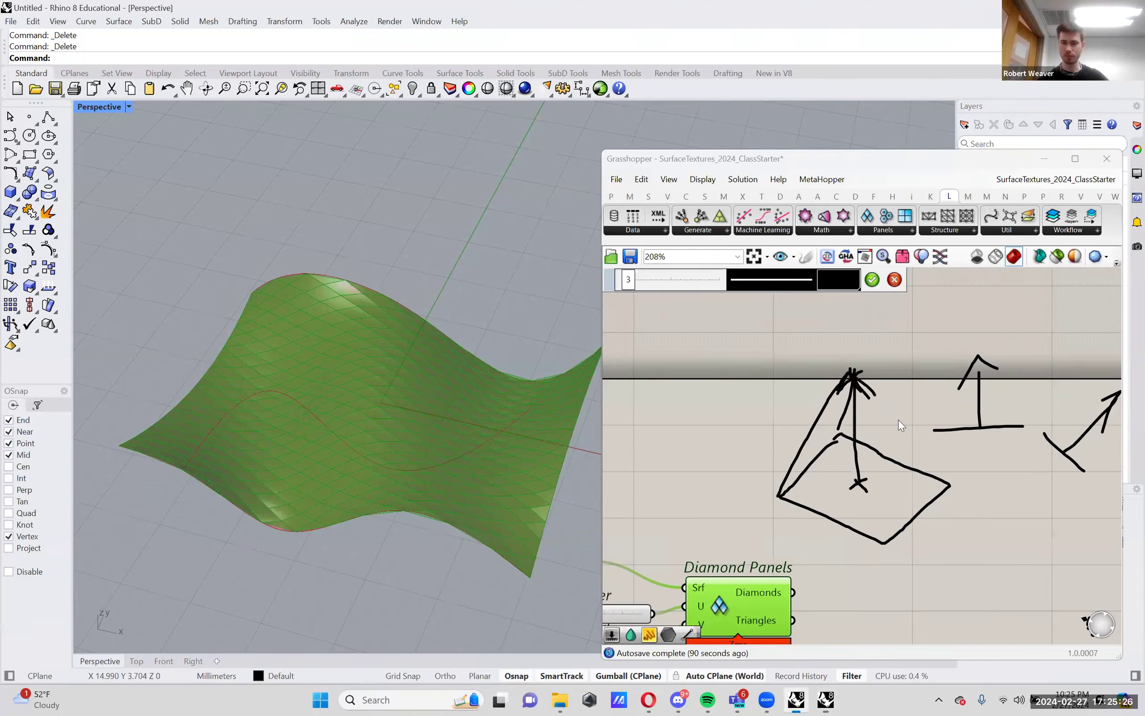
{"action": "left_click_drag", "start_coordinate": [886, 544], "coordinate": [854, 402]}
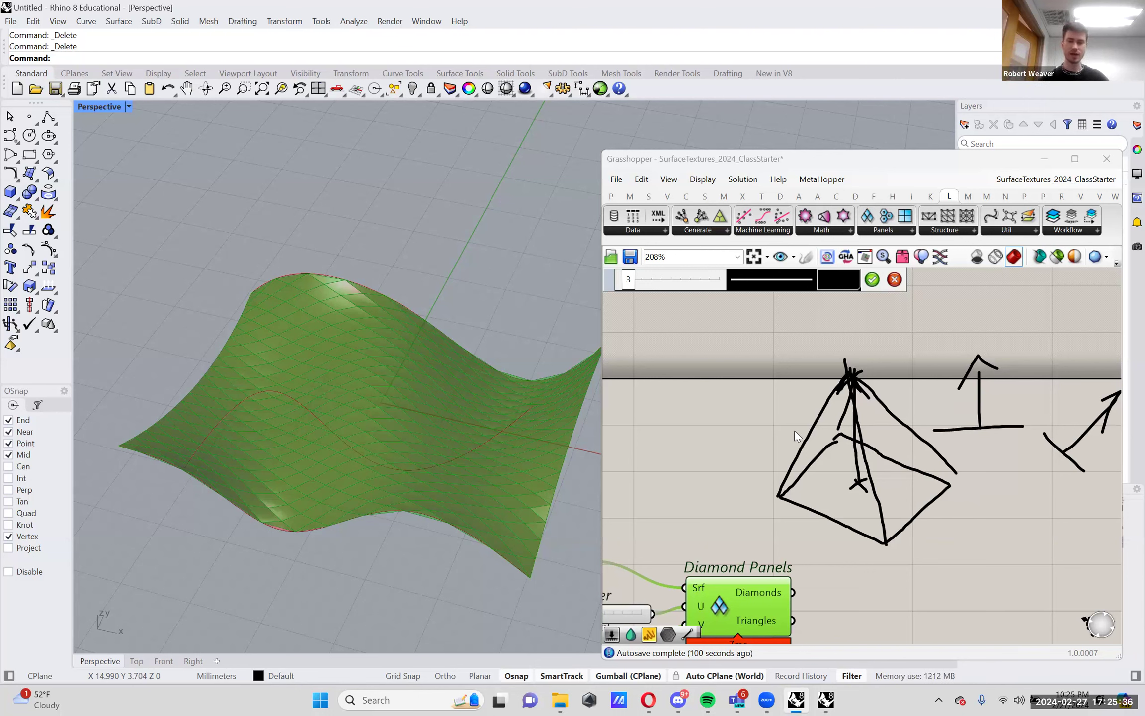
{"action": "mouse_move", "coordinate": [779, 493]}
{"action": "left_mouse_down"}
{"action": "mouse_move", "coordinate": [851, 399]}
{"action": "mouse_move", "coordinate": [878, 404]}
{"action": "left_mouse_up"}
{"action": "mouse_move", "coordinate": [961, 479]}
{"action": "left_mouse_down"}
{"action": "mouse_move", "coordinate": [867, 450]}
{"action": "mouse_move", "coordinate": [808, 461]}
{"action": "mouse_move", "coordinate": [785, 486]}
{"action": "mouse_move", "coordinate": [904, 456]}
{"action": "mouse_move", "coordinate": [948, 489]}
{"action": "mouse_move", "coordinate": [887, 537]}
{"action": "mouse_move", "coordinate": [873, 480]}
{"action": "mouse_move", "coordinate": [821, 441]}
{"action": "left_mouse_up"}
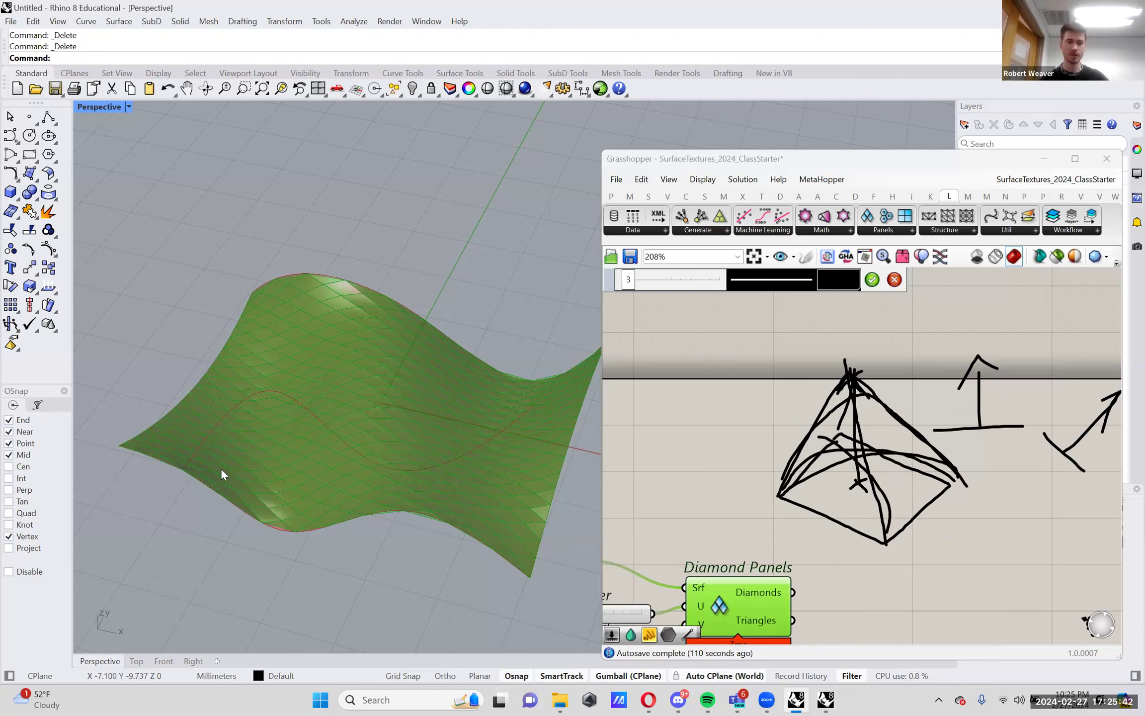
{"action": "left_click", "coordinate": [872, 279]}
Select the Curve parameter, examine its attractor curve on the panelled surface, and move the parameter slightly lower on the canvas
{"action": "scroll", "coordinate": [749, 382], "scroll_direction": "down", "scroll_amount": 3}
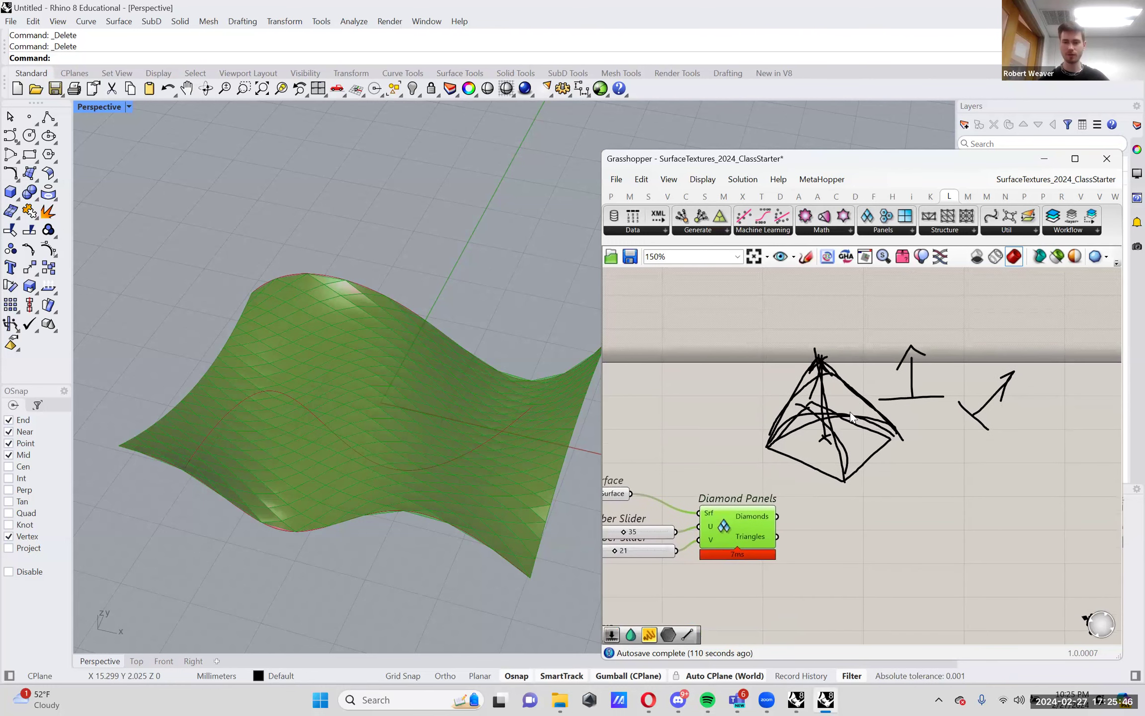
{"action": "scroll", "coordinate": [849, 411], "scroll_direction": "up", "scroll_amount": 2}
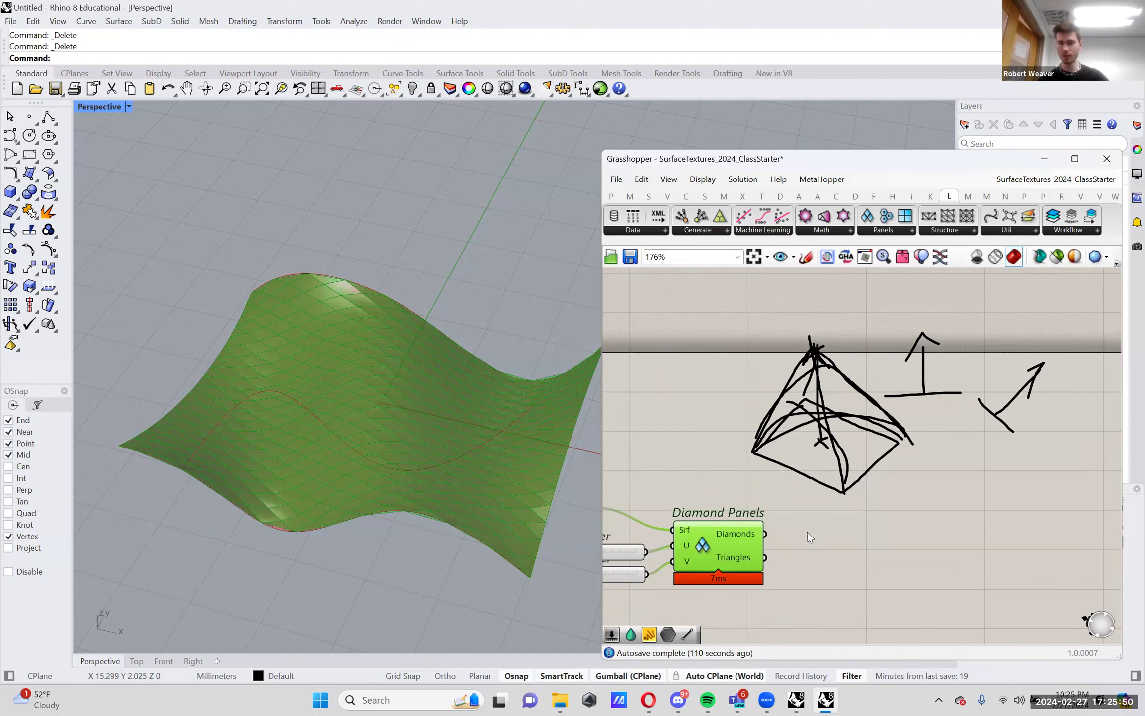
{"action": "mouse_move", "coordinate": [831, 534]}
{"action": "right_mouse_down"}
{"action": "mouse_move", "coordinate": [846, 468]}
{"action": "mouse_move", "coordinate": [900, 485]}
{"action": "right_mouse_up"}
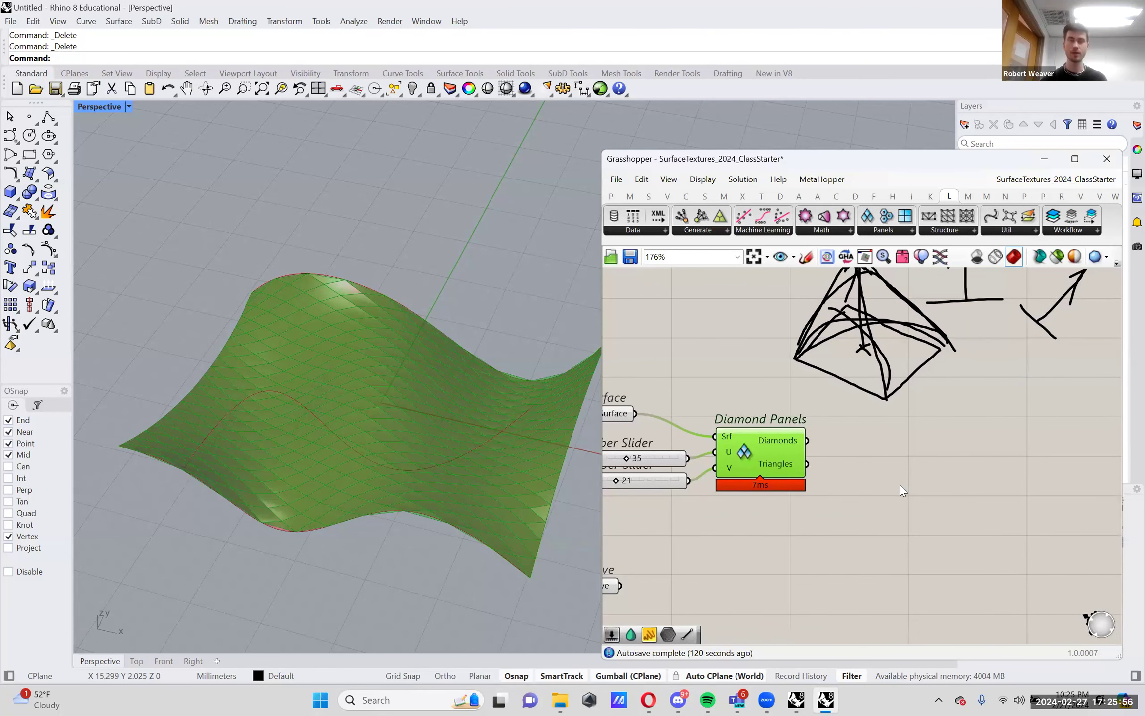
{"action": "mouse_move", "coordinate": [493, 428]}
{"action": "right_mouse_down"}
{"action": "mouse_move", "coordinate": [485, 450]}
{"action": "mouse_move", "coordinate": [493, 437]}
{"action": "right_mouse_up"}
{"action": "right_click_drag", "start_coordinate": [983, 460], "coordinate": [912, 475]}
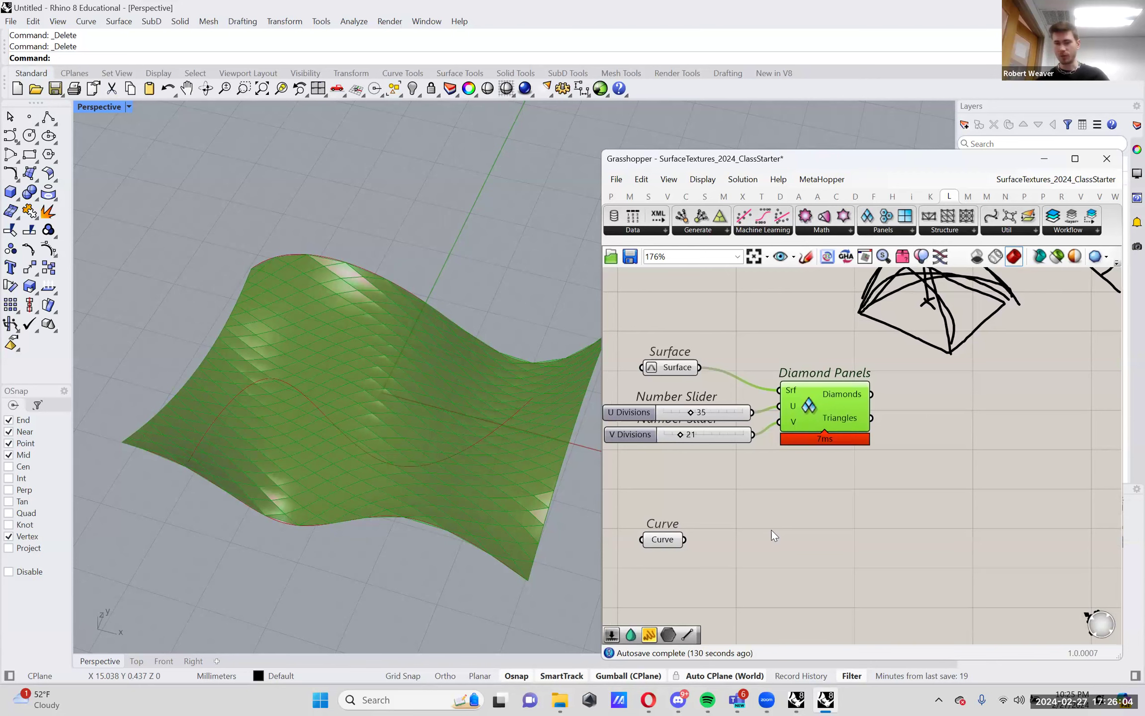
{"action": "left_click", "coordinate": [670, 539]}
{"action": "right_click_drag", "start_coordinate": [309, 407], "coordinate": [409, 435]}
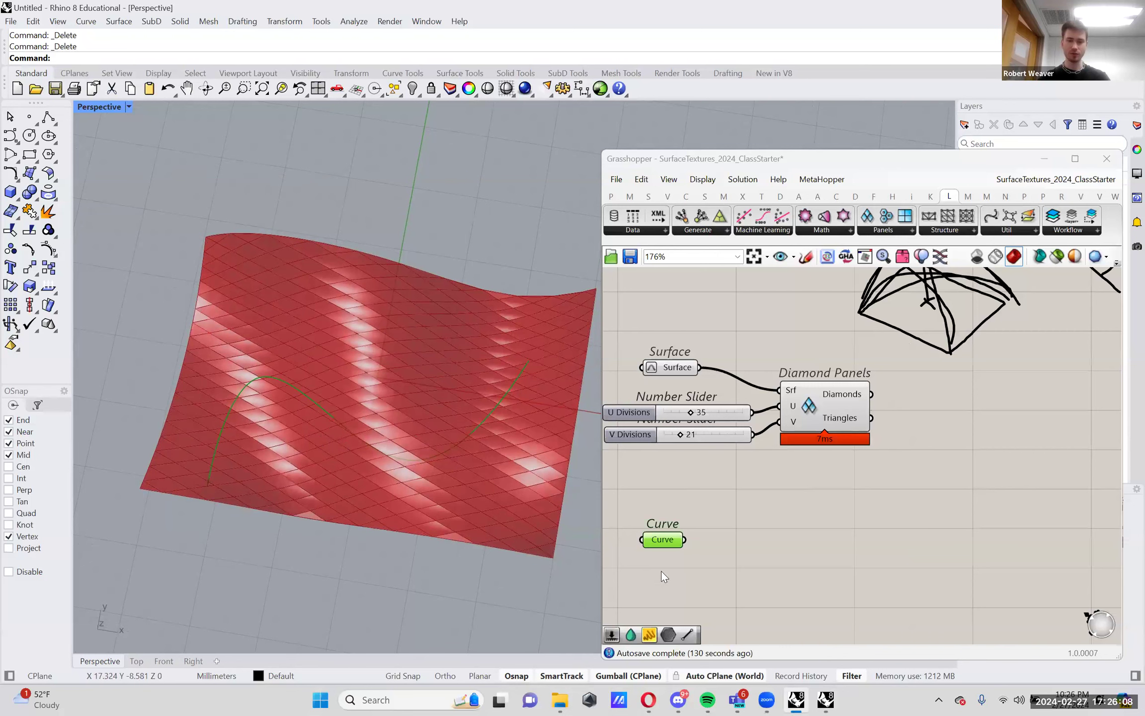
{"action": "right_click", "coordinate": [663, 538]}
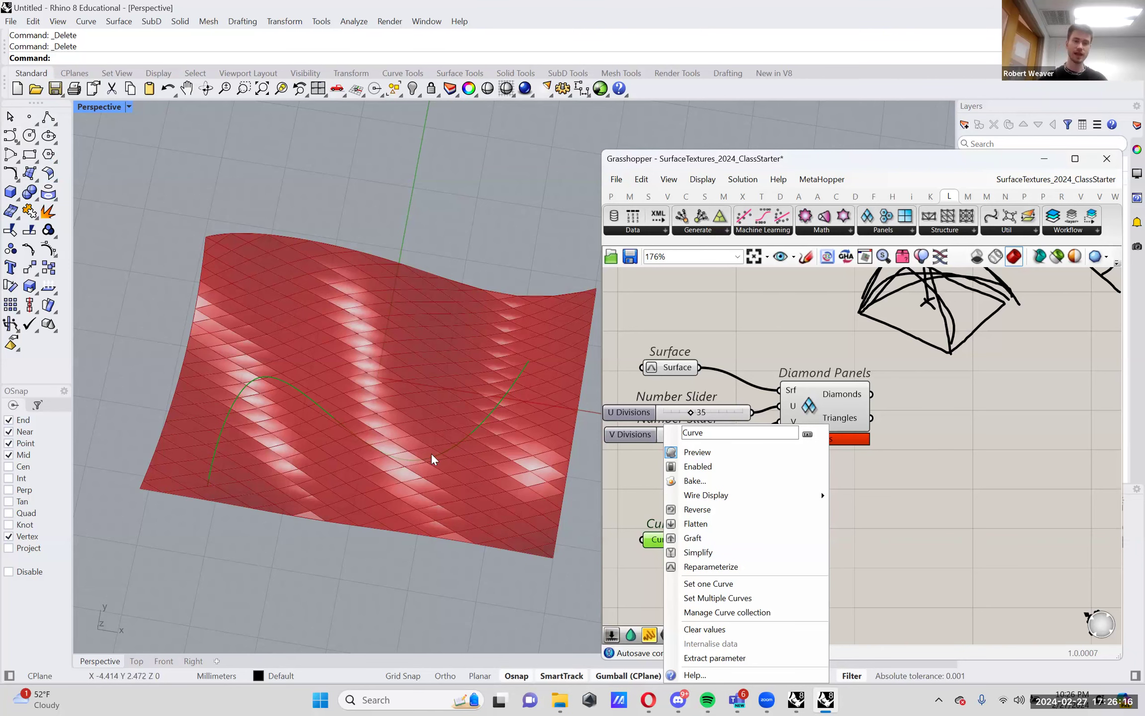
{"action": "right_click_drag", "start_coordinate": [391, 414], "coordinate": [393, 387]}
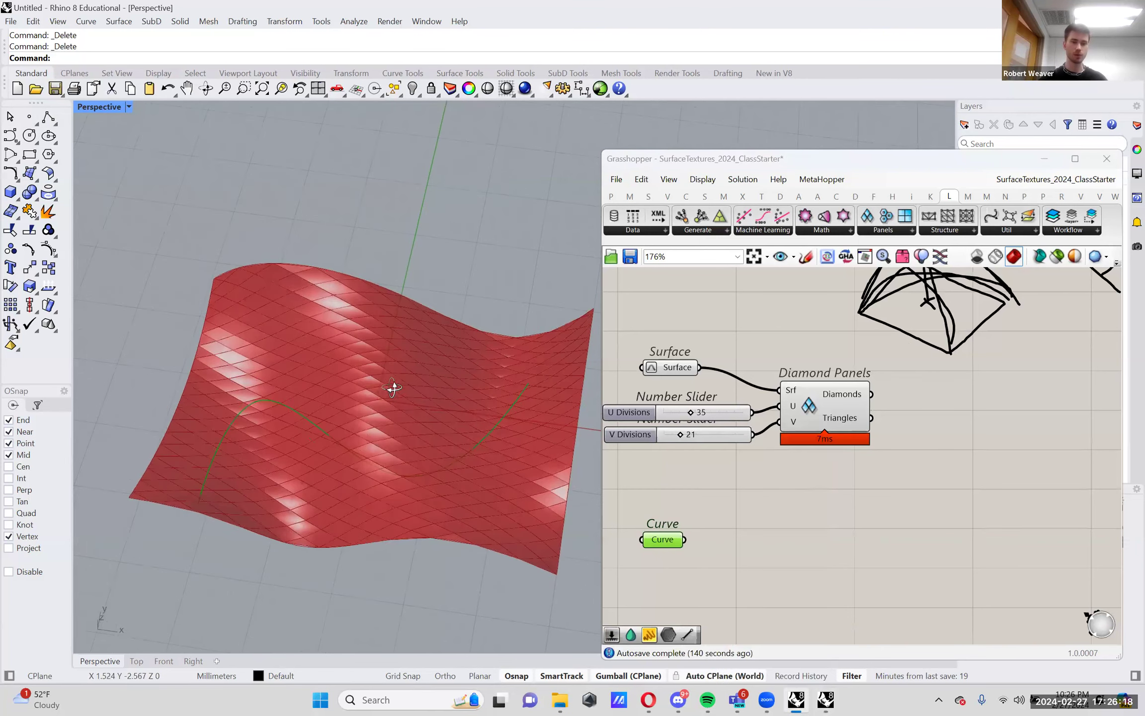
{"action": "left_click_drag", "start_coordinate": [666, 541], "coordinate": [670, 562]}
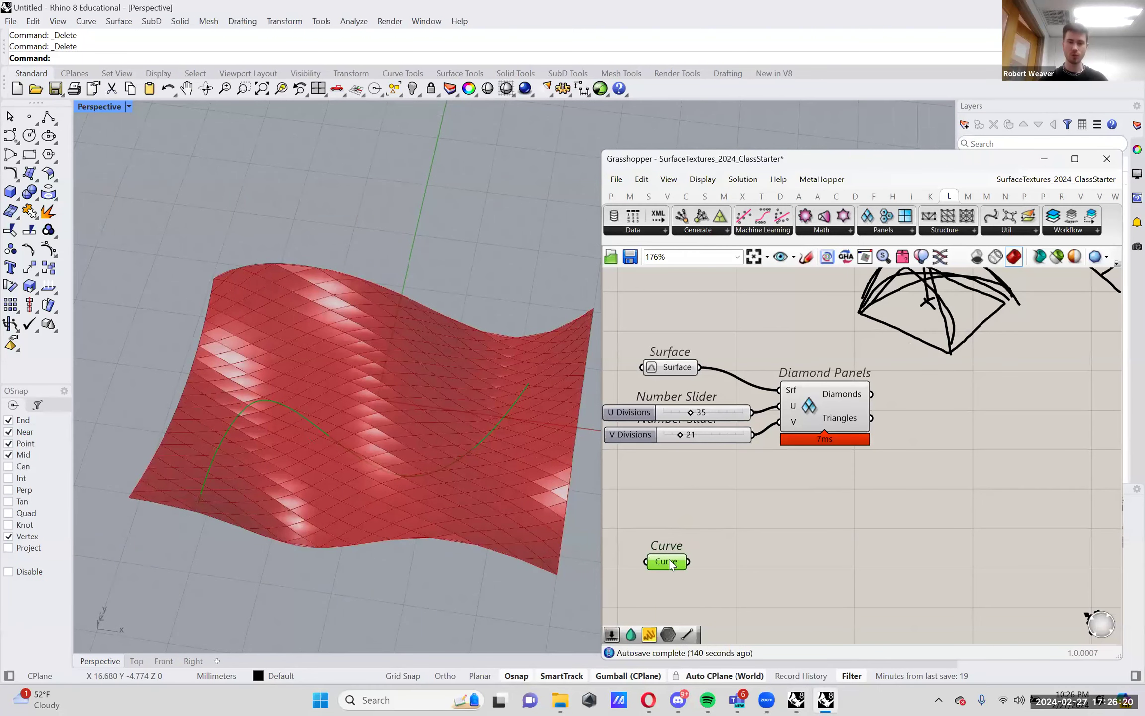
Add a Curve Closest Point component to the canvas, leaving a wide gap between it and the Curve parameter
{"action": "mouse_move", "coordinate": [488, 541]}
{"action": "right_mouse_down"}
{"action": "mouse_move", "coordinate": [478, 513]}
{"action": "mouse_move", "coordinate": [499, 528]}
{"action": "right_mouse_up"}
{"action": "right_click_drag", "start_coordinate": [826, 563], "coordinate": [875, 561]}
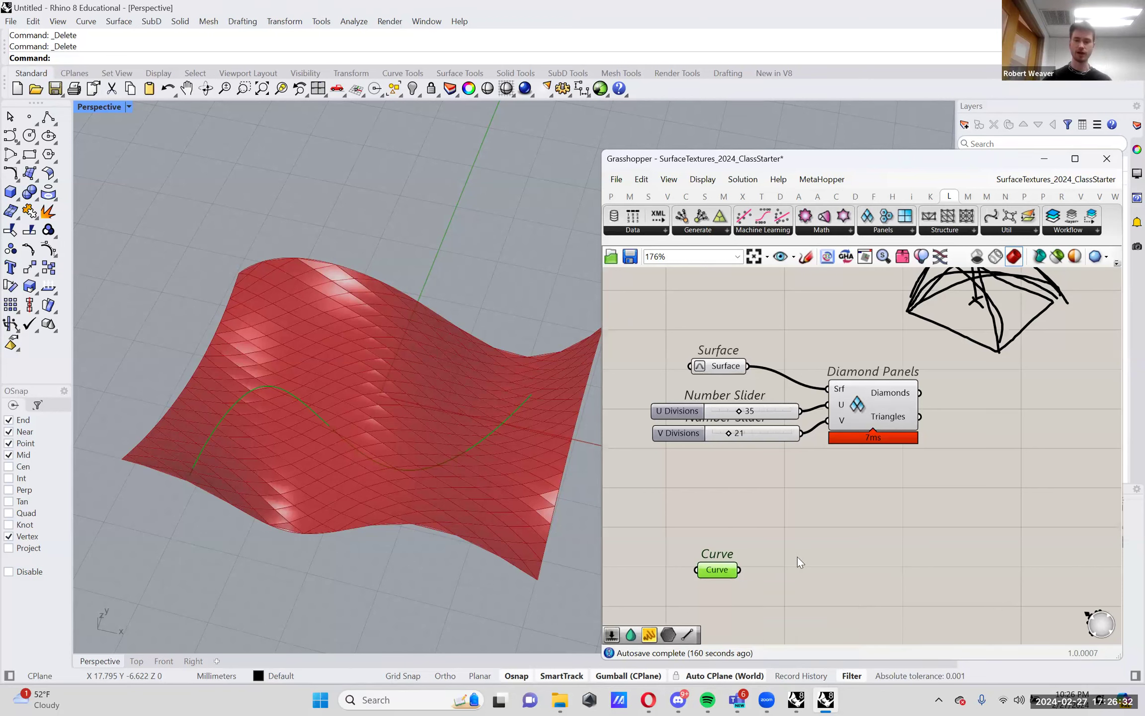
{"action": "right_click_drag", "start_coordinate": [797, 560], "coordinate": [800, 531]}
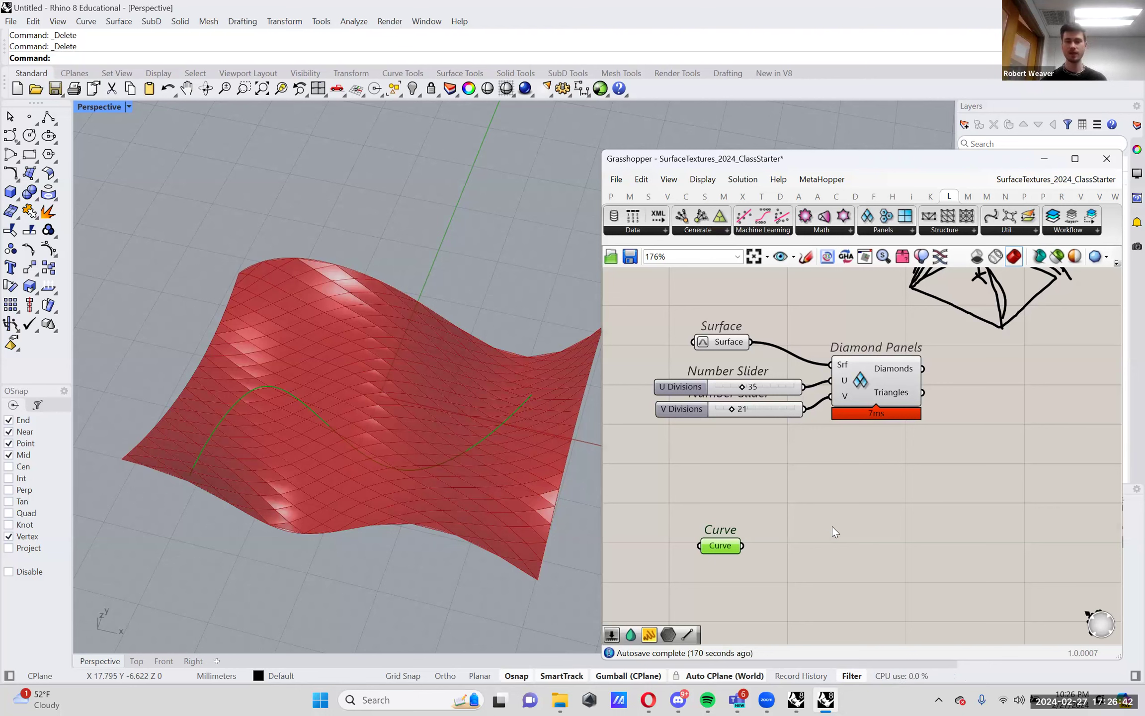
{"action": "double_click", "coordinate": [901, 529]}
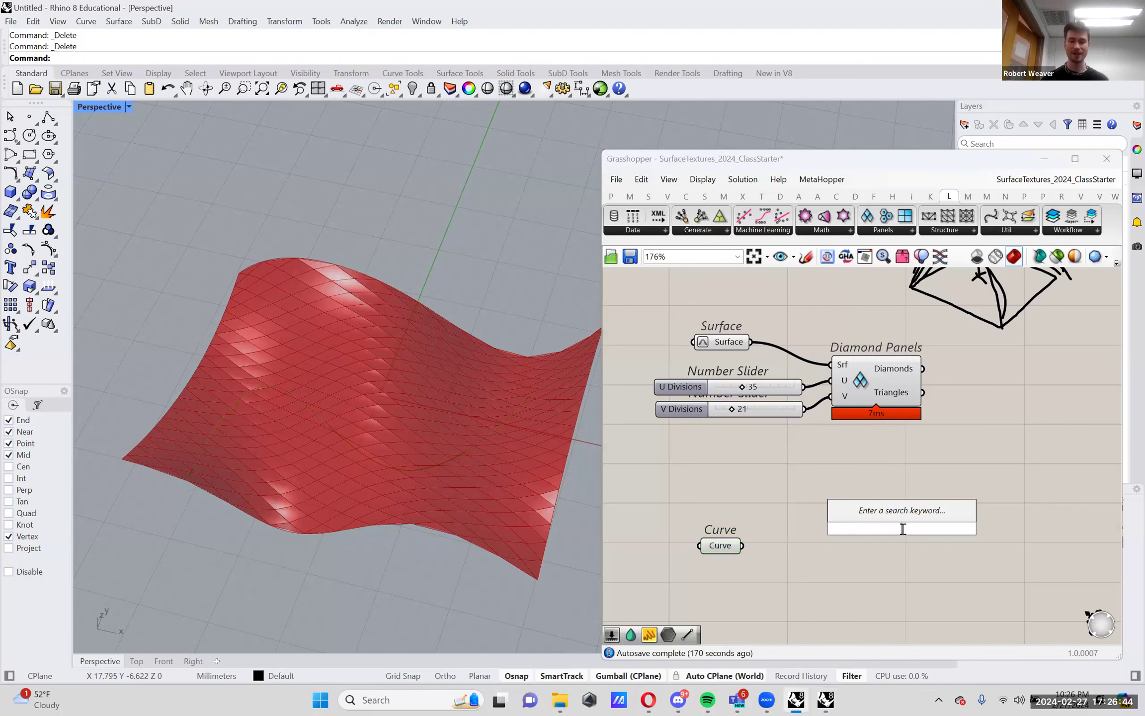
{"action": "type", "text": "cu"}
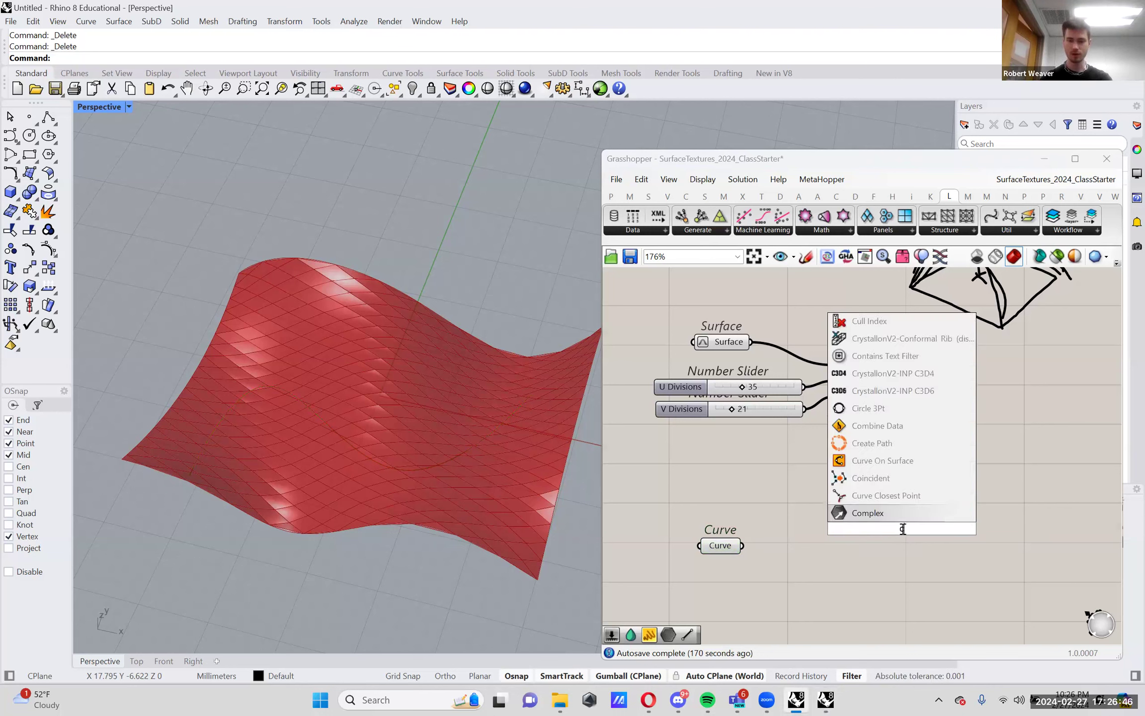
{"action": "key", "text": "BackSpace"}
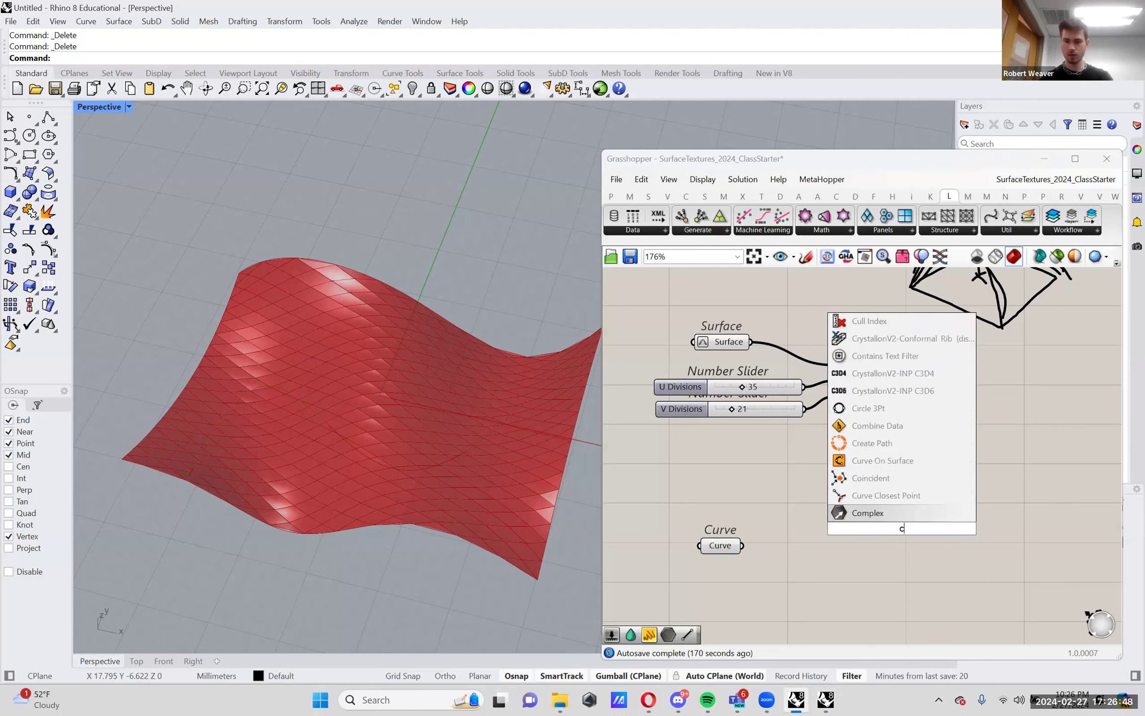
{"action": "key", "text": "Up"}
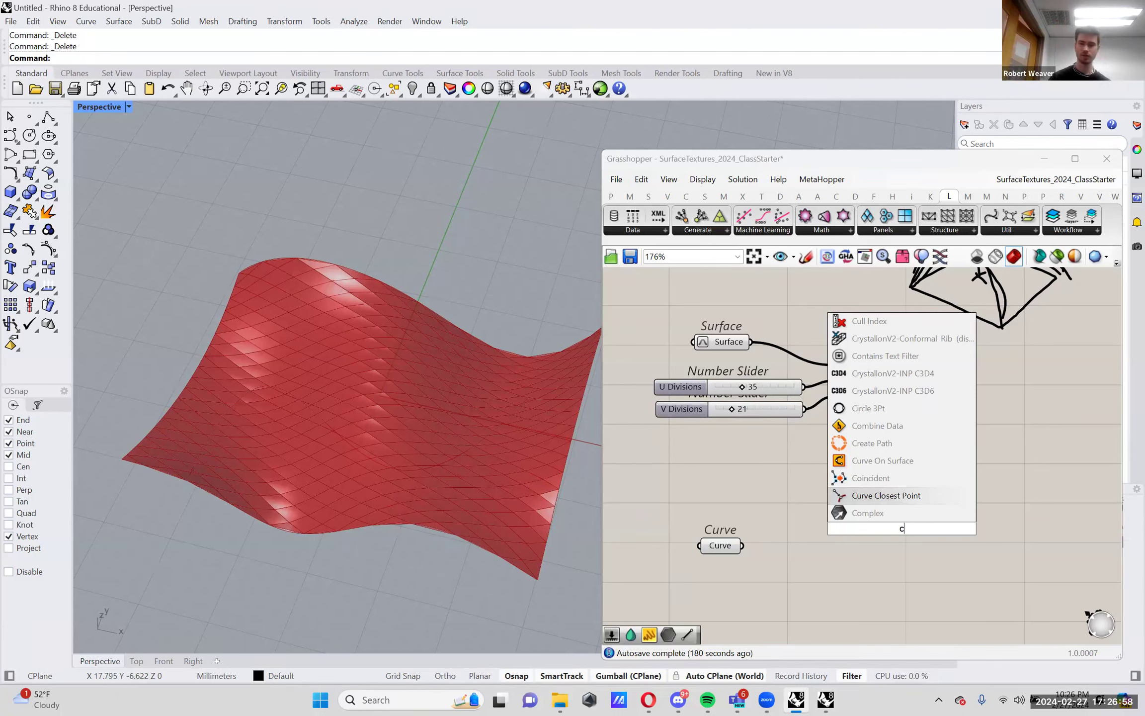
{"action": "key", "text": "Return"}
{"action": "left_click_drag", "start_coordinate": [895, 524], "coordinate": [967, 535]}
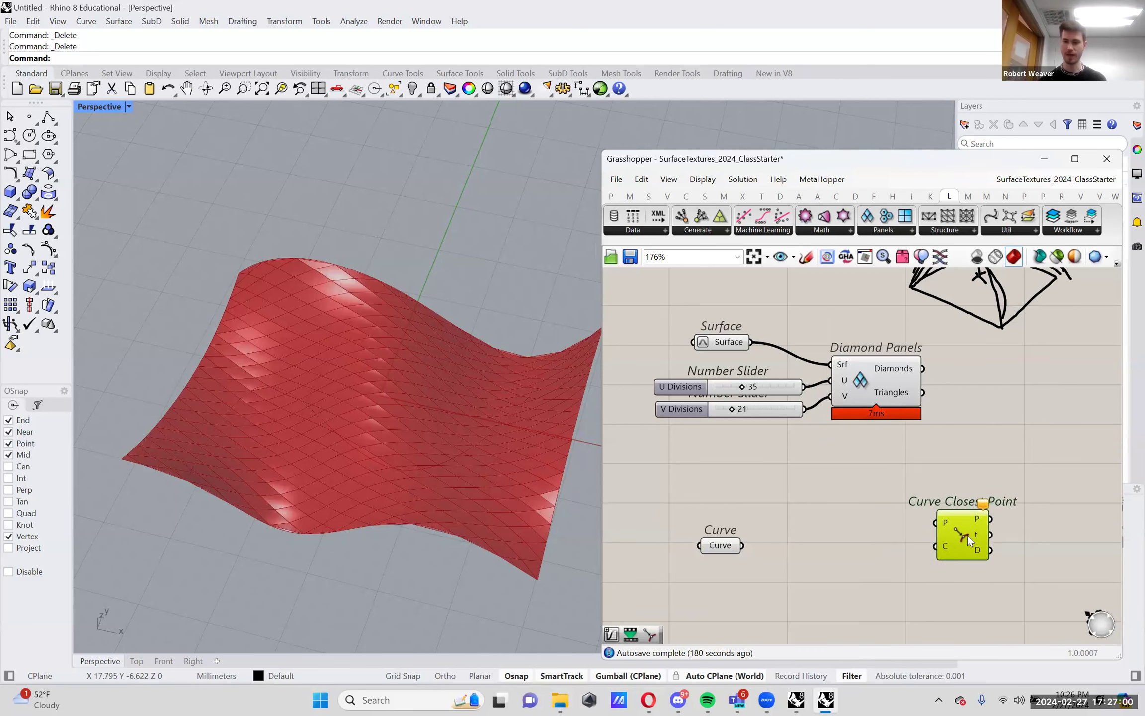
Connect the Curve parameter to the C input of Curve Closest Point and shift the component further from the parameter
{"action": "left_click_drag", "start_coordinate": [745, 546], "coordinate": [947, 547]}
{"action": "right_click_drag", "start_coordinate": [881, 521], "coordinate": [859, 510]}
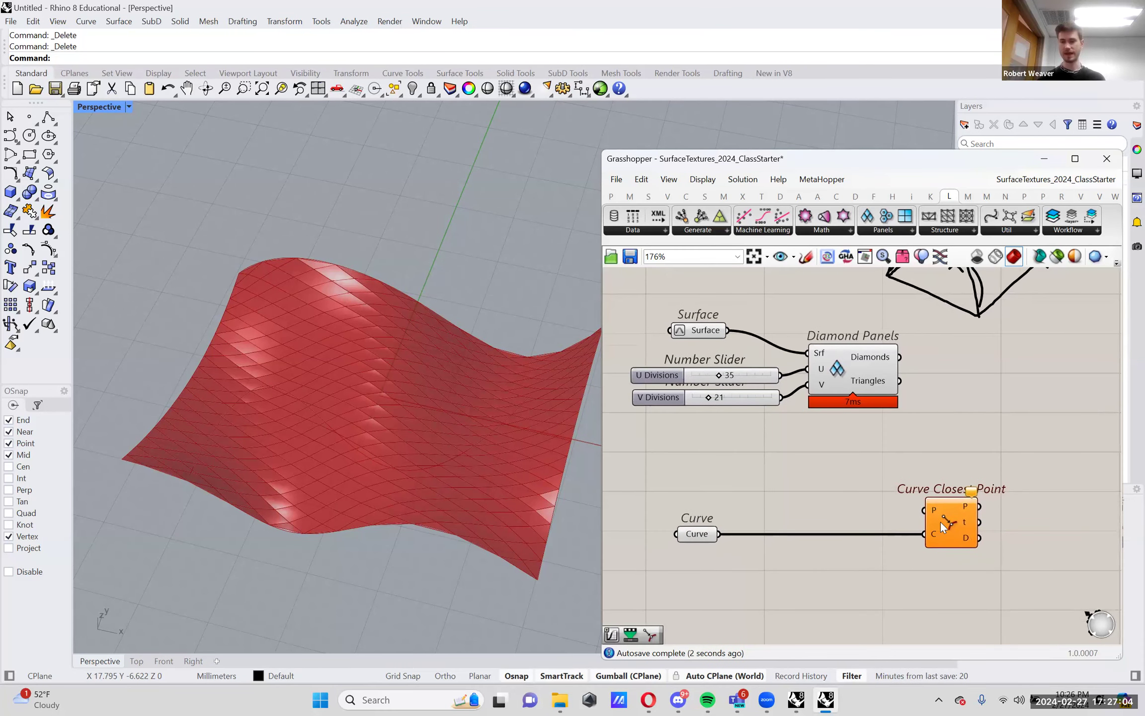
{"action": "left_click_drag", "start_coordinate": [940, 521], "coordinate": [974, 520]}
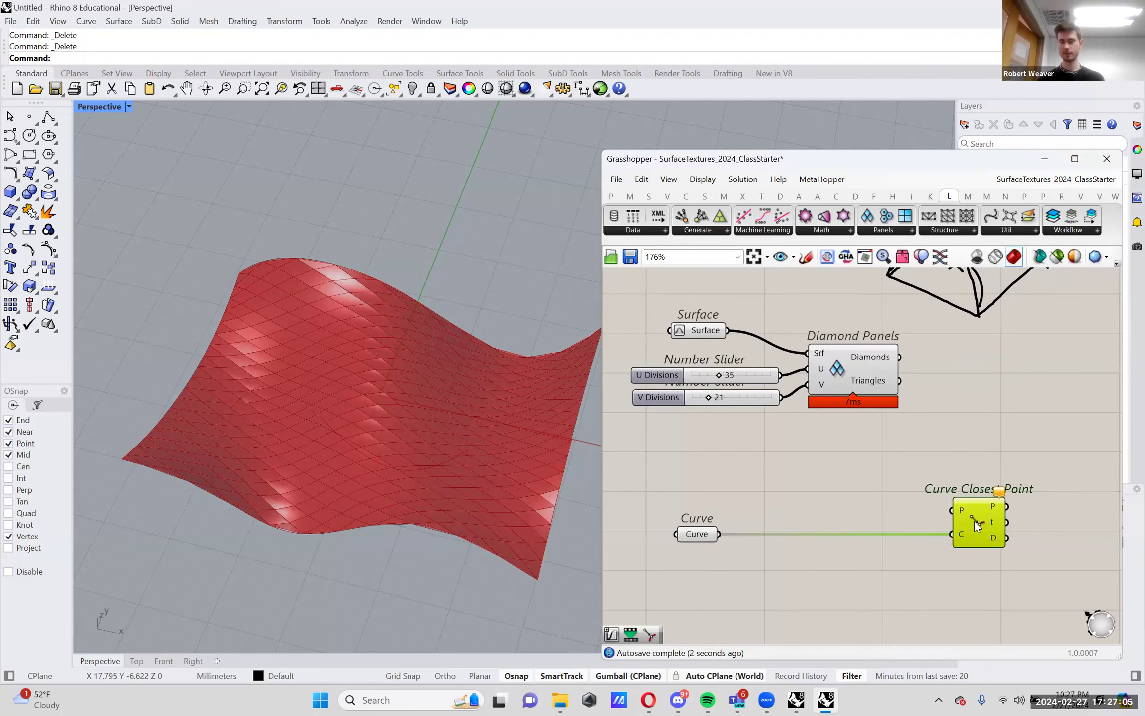
{"action": "left_click", "coordinate": [691, 535]}
{"action": "left_click_drag", "start_coordinate": [992, 525], "coordinate": [1027, 526]}
{"action": "right_click_drag", "start_coordinate": [829, 506], "coordinate": [826, 509]}
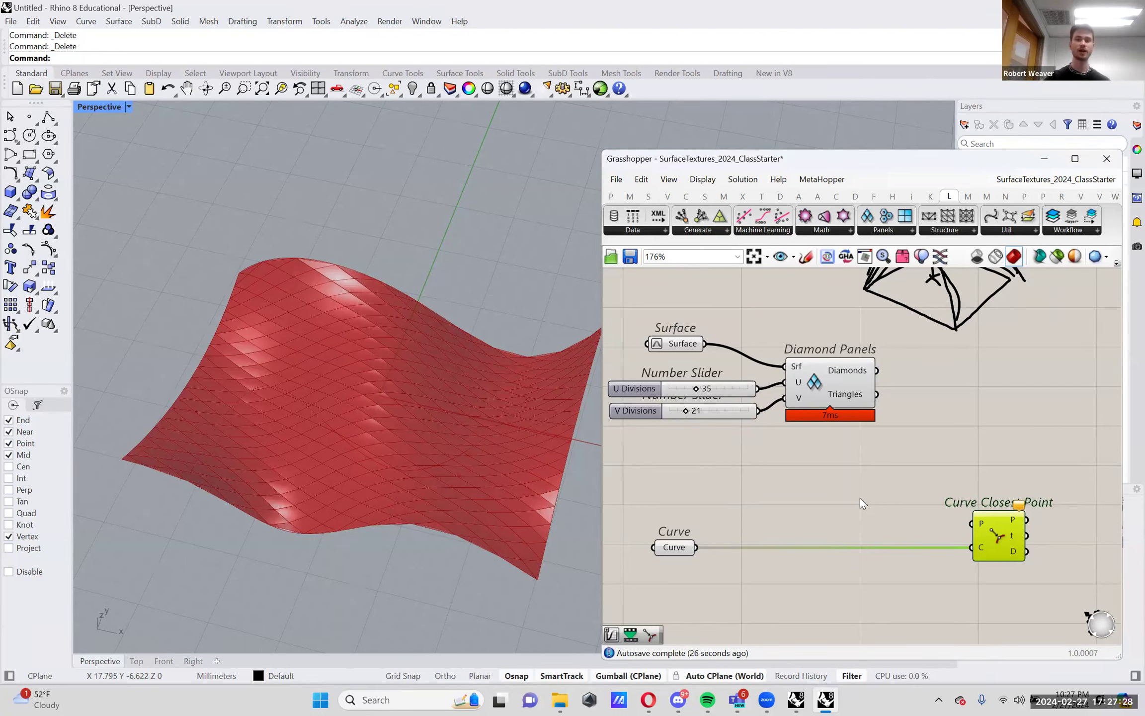
Add an Area component beside Diamond Panels and connect the Diamonds output to its G input
{"action": "double_click", "coordinate": [950, 399]}
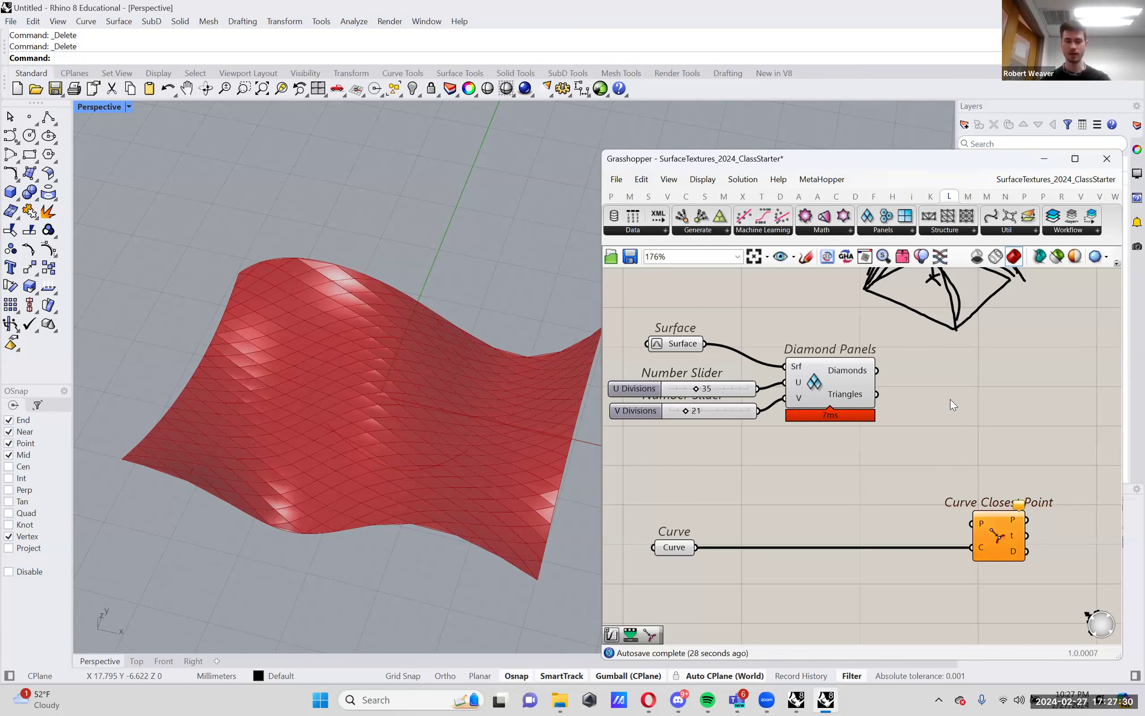
{"action": "type", "text": "area"}
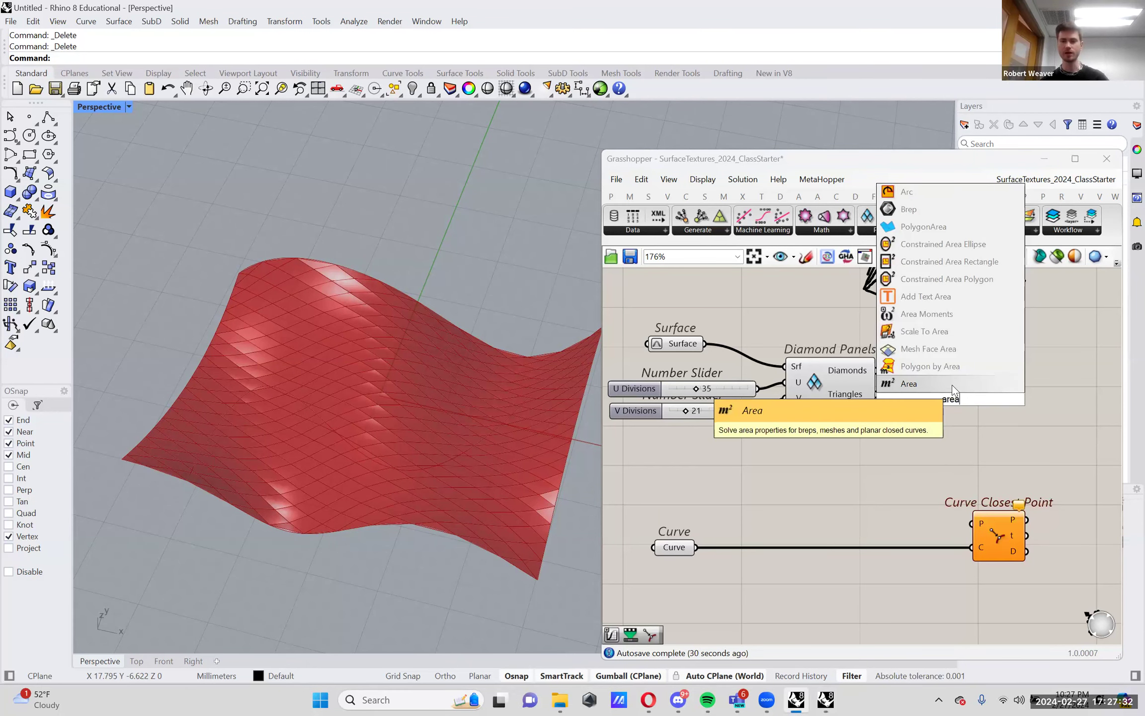
{"action": "left_click", "coordinate": [952, 385]}
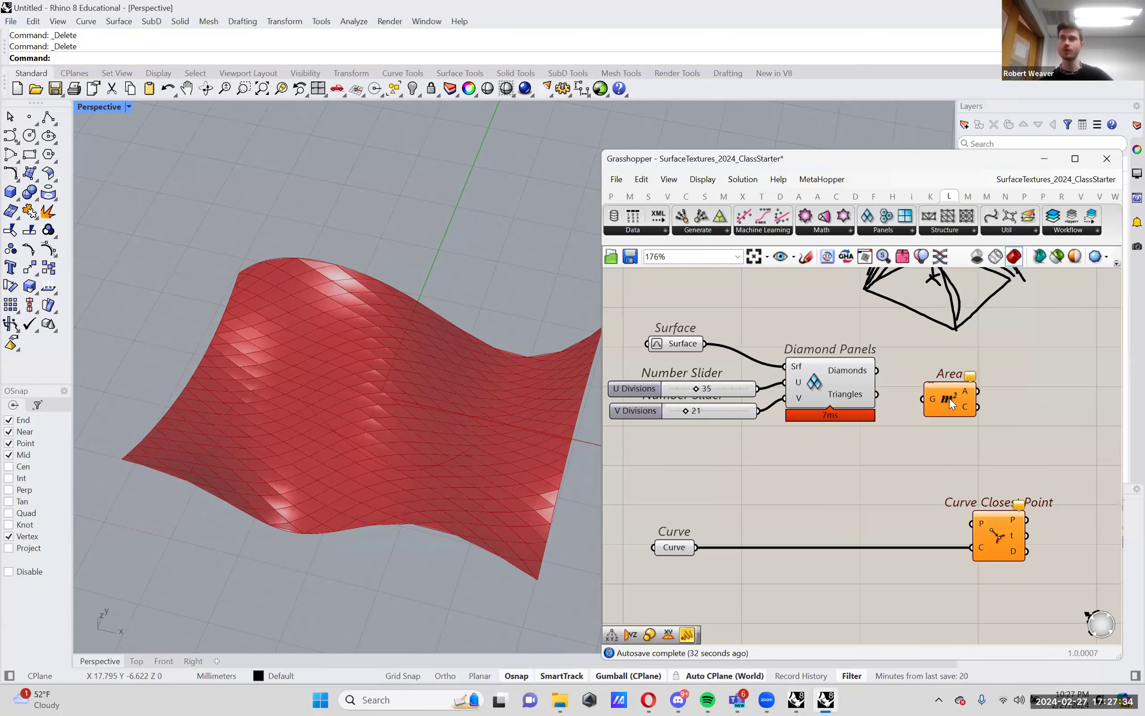
{"action": "left_click_drag", "start_coordinate": [949, 398], "coordinate": [946, 378]}
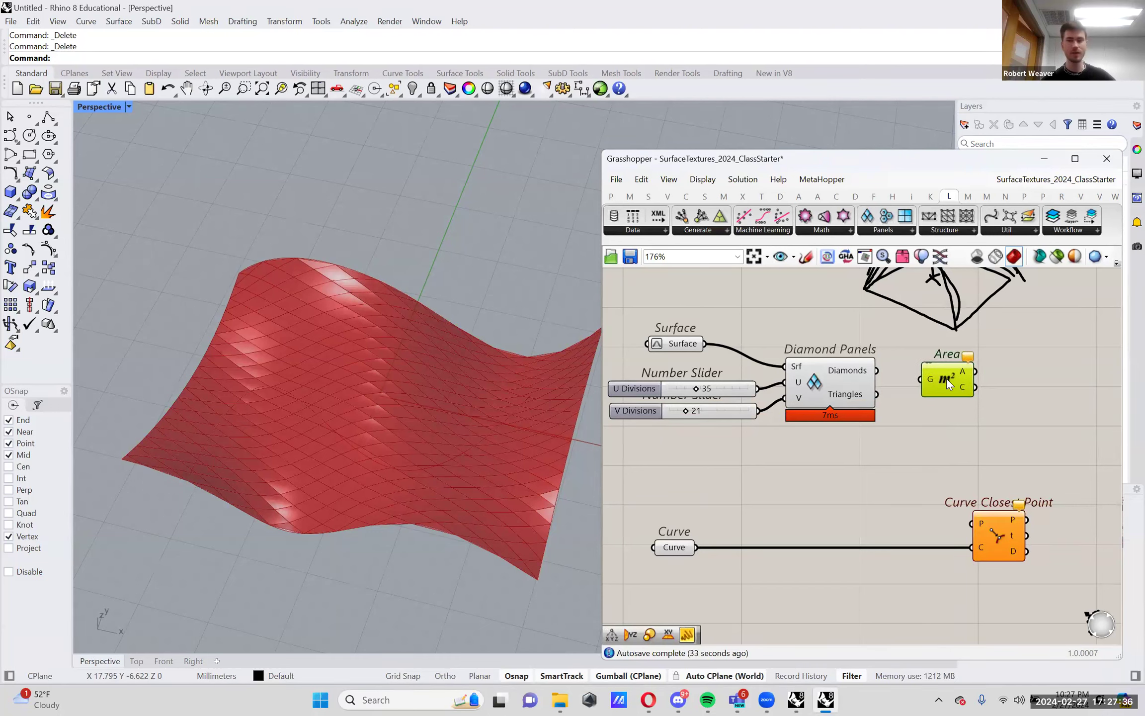
{"action": "left_click_drag", "start_coordinate": [883, 369], "coordinate": [945, 365]}
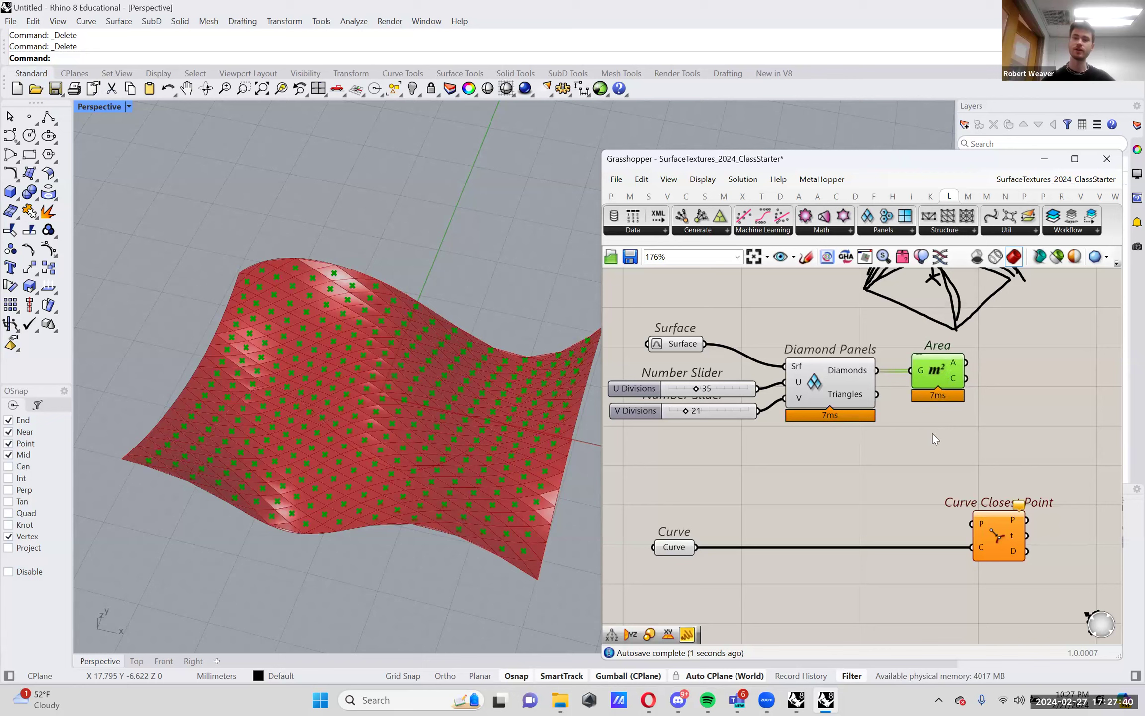
Search the component library for a panel-centre component using "centr" and "mid"
{"action": "scroll", "coordinate": [932, 433], "scroll_direction": "up", "scroll_amount": 2}
{"action": "right_click_drag", "start_coordinate": [939, 435], "coordinate": [972, 415]}
{"action": "double_click", "coordinate": [952, 433]}
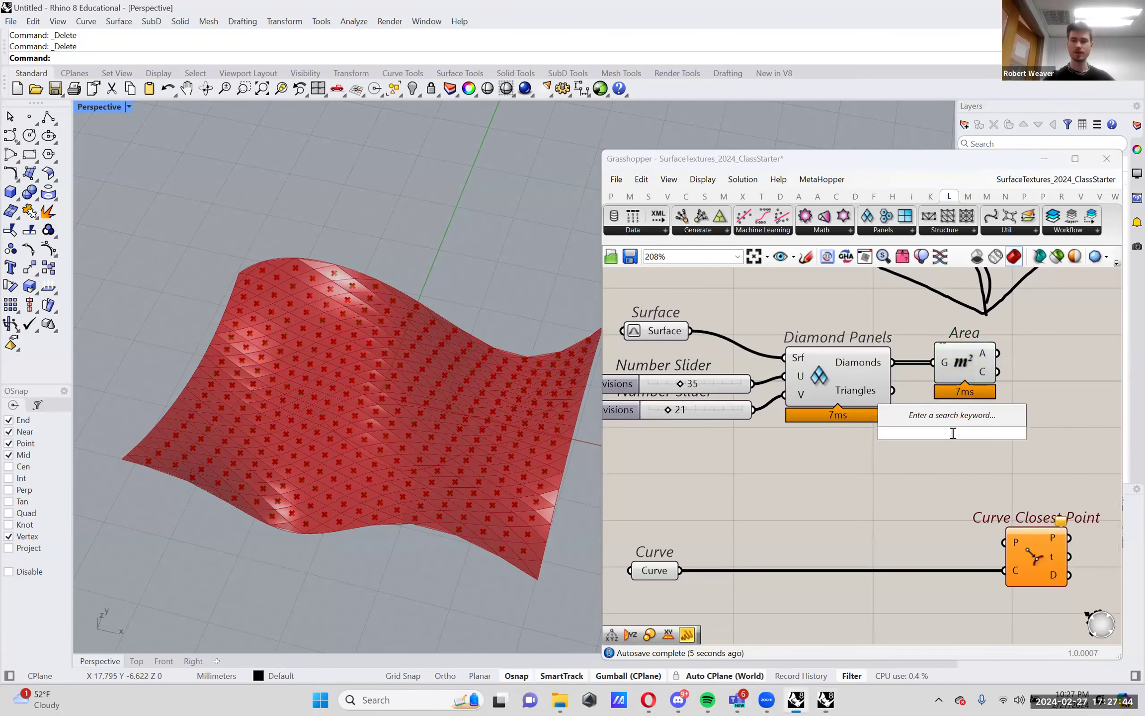
{"action": "type", "text": "centr"}
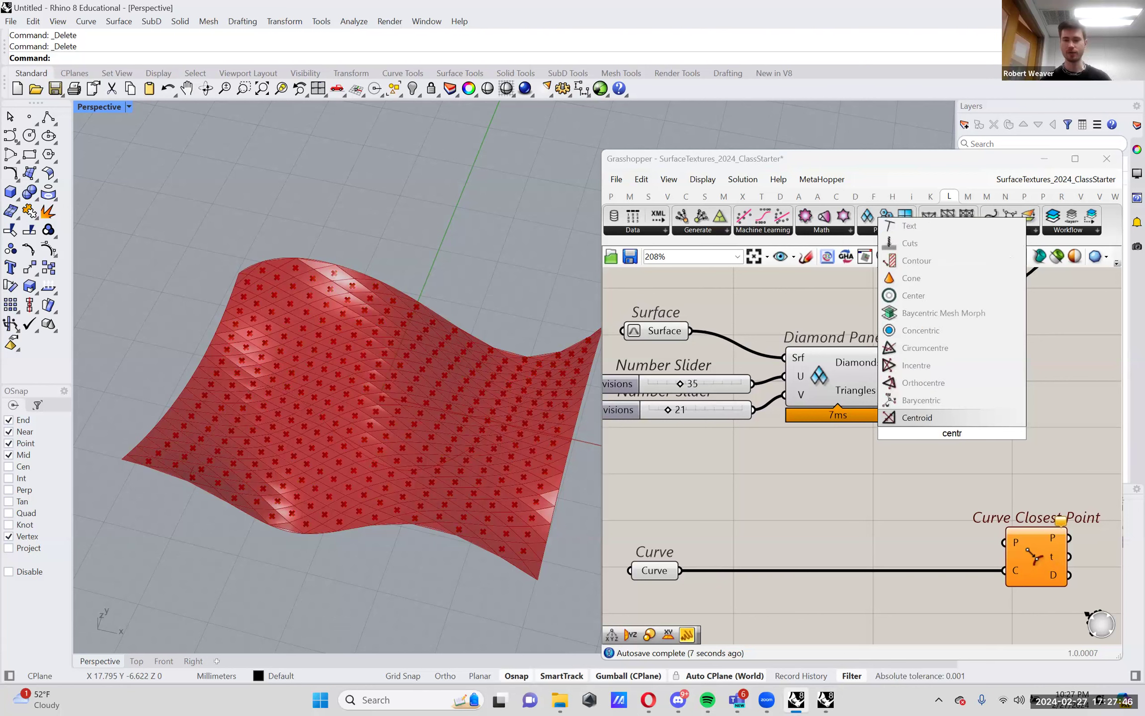
{"action": "key", "text": "Up"}
{"action": "key", "text": "Down"}
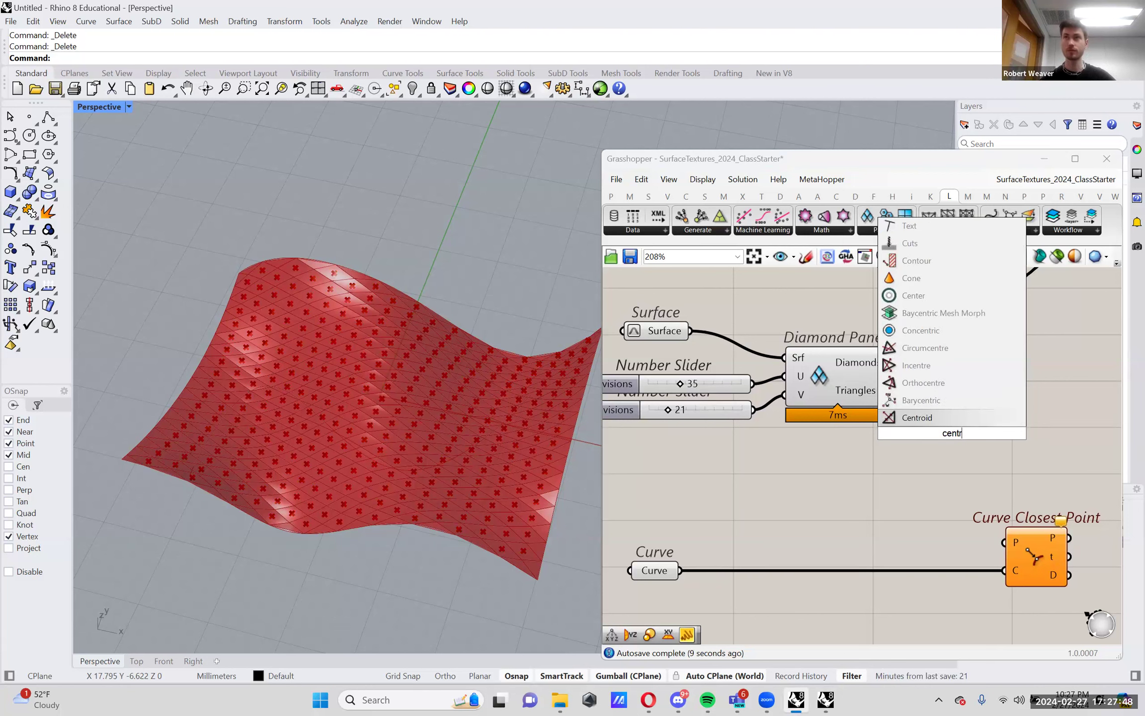
{"action": "double_click", "coordinate": [923, 480]}
{"action": "type", "text": "mid"}
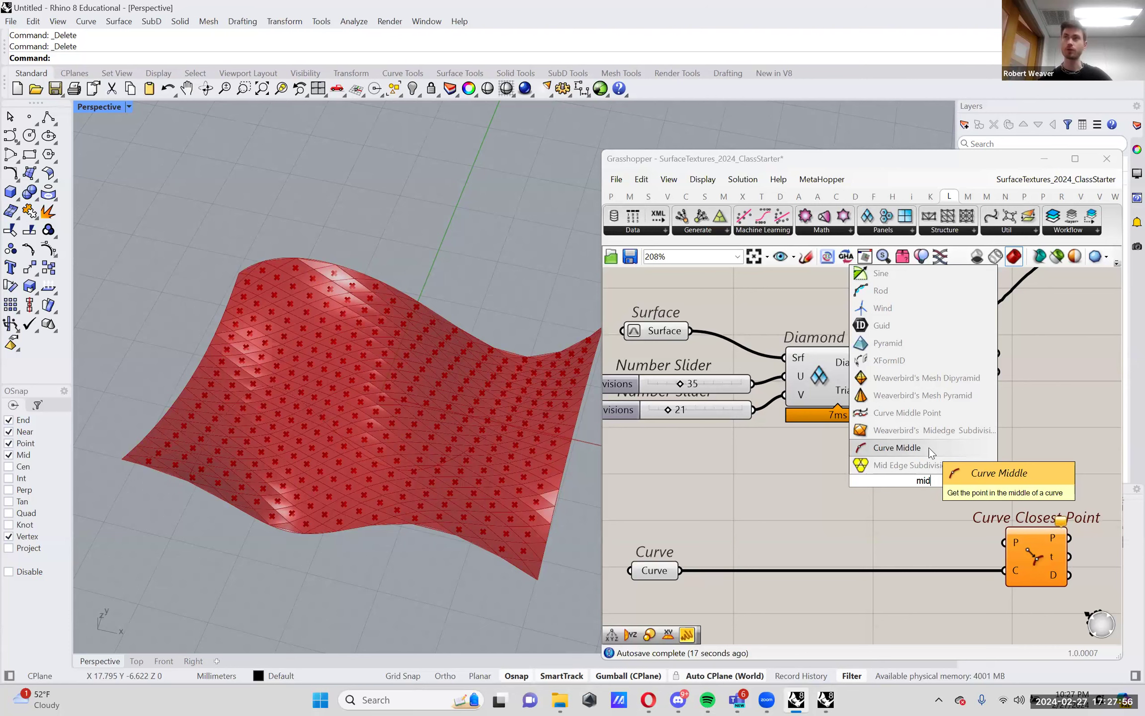
{"action": "left_click", "coordinate": [809, 460]}
Select the Area component and examine its centroid points on the diamond panels, including those along the surface edge
{"action": "left_click", "coordinate": [953, 366]}
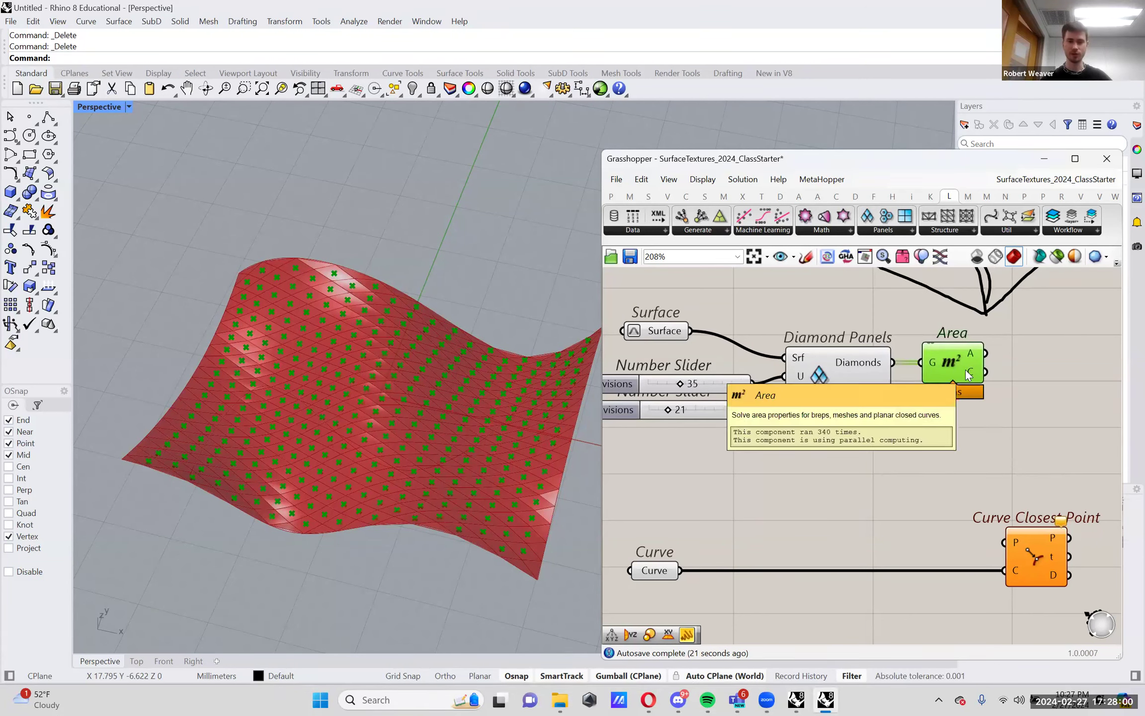
{"action": "mouse_move", "coordinate": [448, 425]}
{"action": "right_mouse_down"}
{"action": "mouse_move", "coordinate": [448, 445]}
{"action": "mouse_move", "coordinate": [469, 435]}
{"action": "right_mouse_up"}
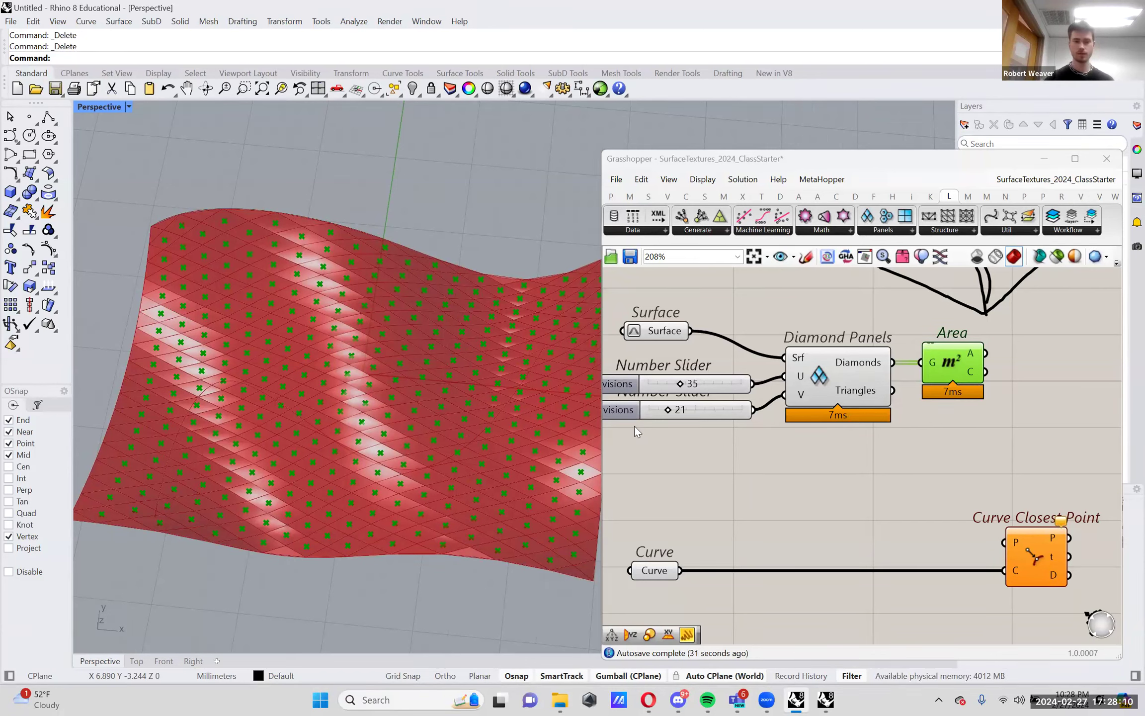
{"action": "mouse_move", "coordinate": [967, 369]}
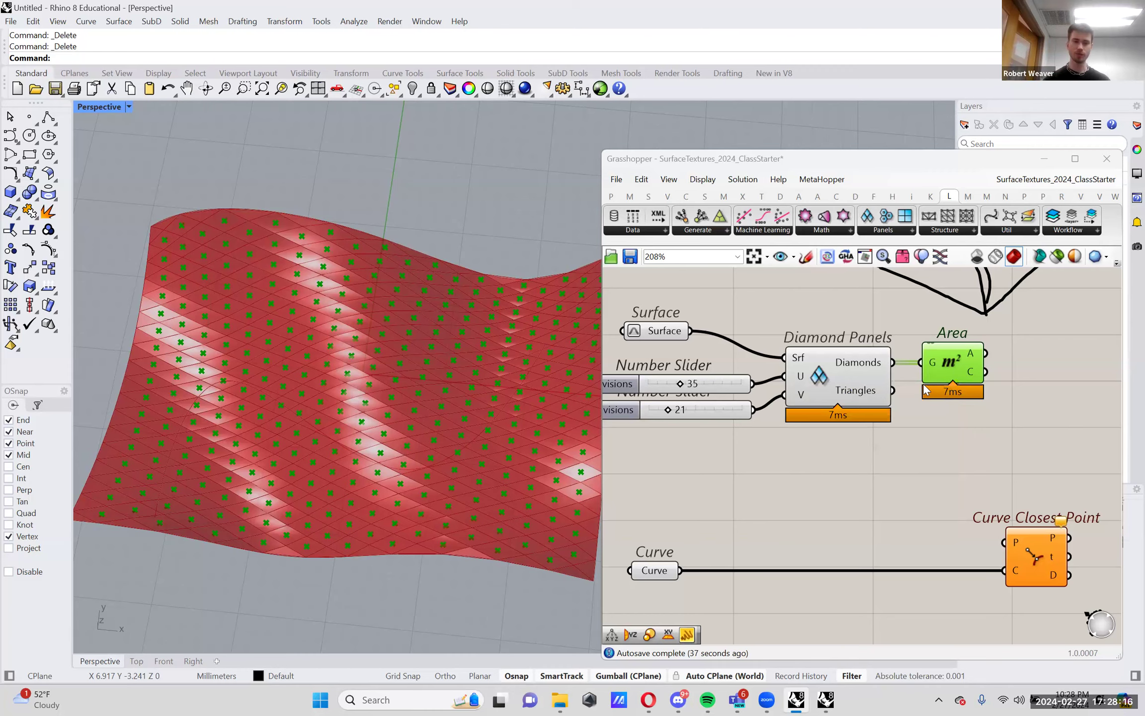
{"action": "scroll", "coordinate": [439, 506], "scroll_direction": "up", "scroll_amount": 3}
{"action": "right_click_drag", "start_coordinate": [440, 506], "coordinate": [443, 480], "text": "shift"}
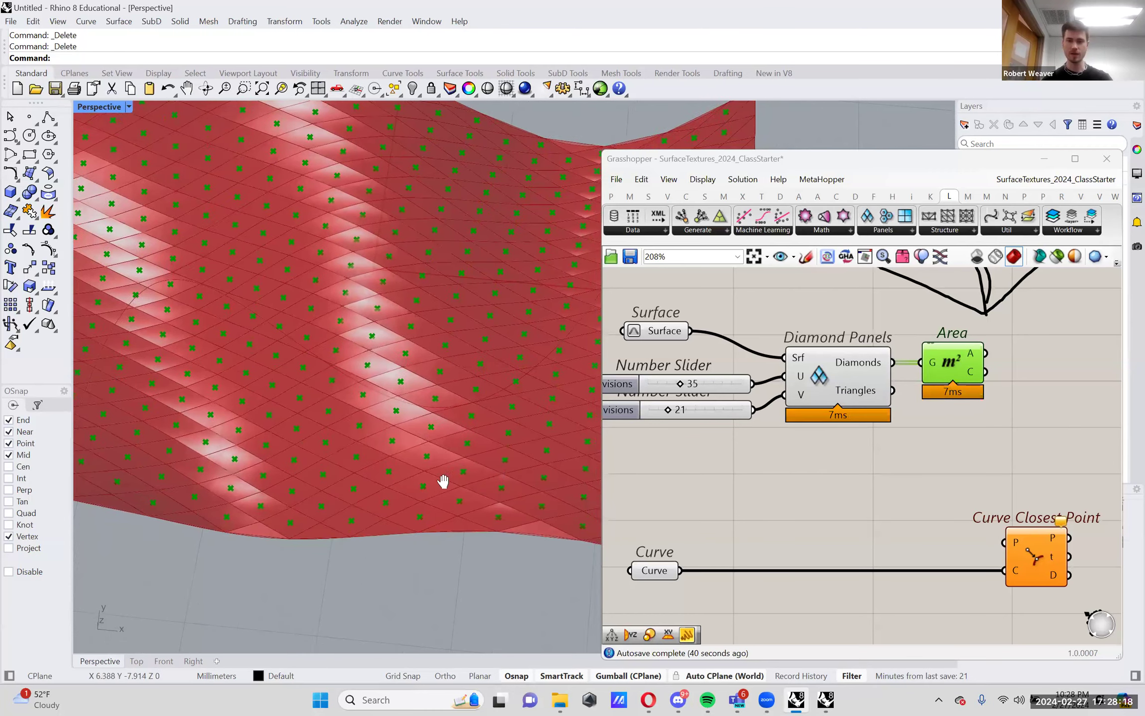
{"action": "scroll", "coordinate": [442, 481], "scroll_direction": "up", "scroll_amount": 1}
{"action": "scroll", "coordinate": [436, 518], "scroll_direction": "up", "scroll_amount": 1}
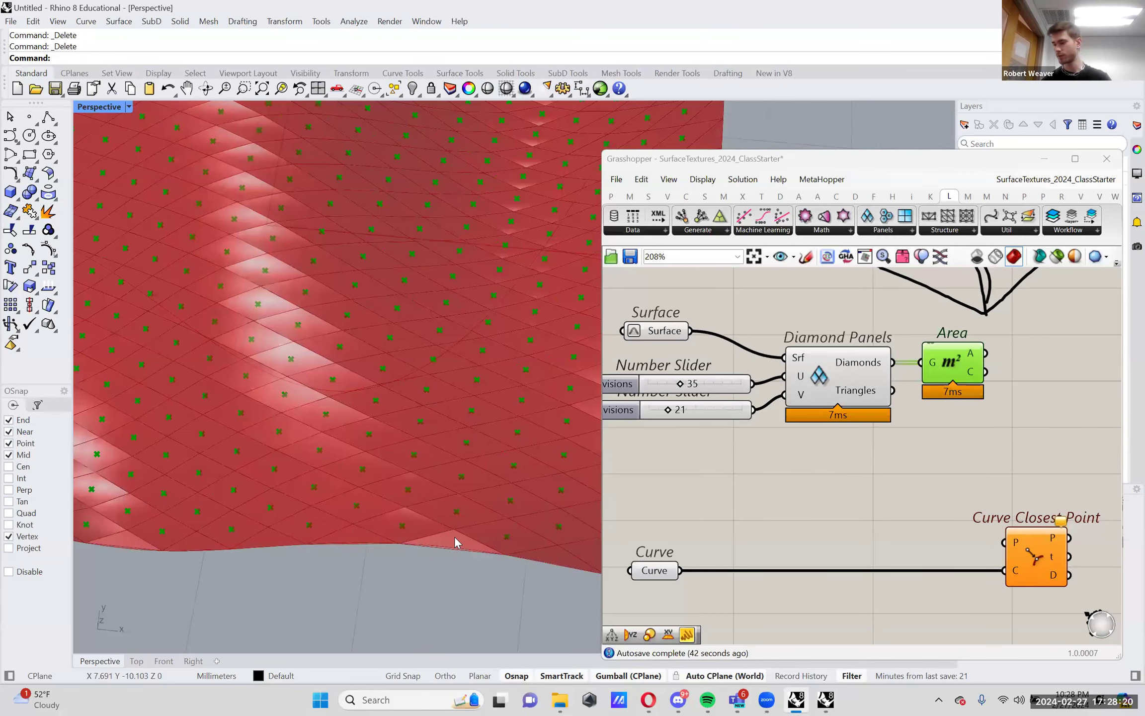
{"action": "mouse_move", "coordinate": [458, 515]}
{"action": "right_mouse_down"}
{"action": "mouse_move", "coordinate": [467, 478]}
{"action": "mouse_move", "coordinate": [454, 486]}
{"action": "mouse_move", "coordinate": [456, 509]}
{"action": "mouse_move", "coordinate": [451, 485]}
{"action": "mouse_move", "coordinate": [391, 508]}
{"action": "mouse_move", "coordinate": [434, 474]}
{"action": "mouse_move", "coordinate": [433, 491]}
{"action": "mouse_move", "coordinate": [404, 502]}
{"action": "right_mouse_up"}
{"action": "right_click_drag", "start_coordinate": [469, 477], "coordinate": [414, 397]}
{"action": "right_click_drag", "start_coordinate": [459, 445], "coordinate": [547, 447]}
{"action": "scroll", "coordinate": [795, 447], "scroll_direction": "down", "scroll_amount": 3}
Move the Curve Closest Point component slightly further away from the Curve parameter
{"action": "left_click", "coordinate": [963, 508]}
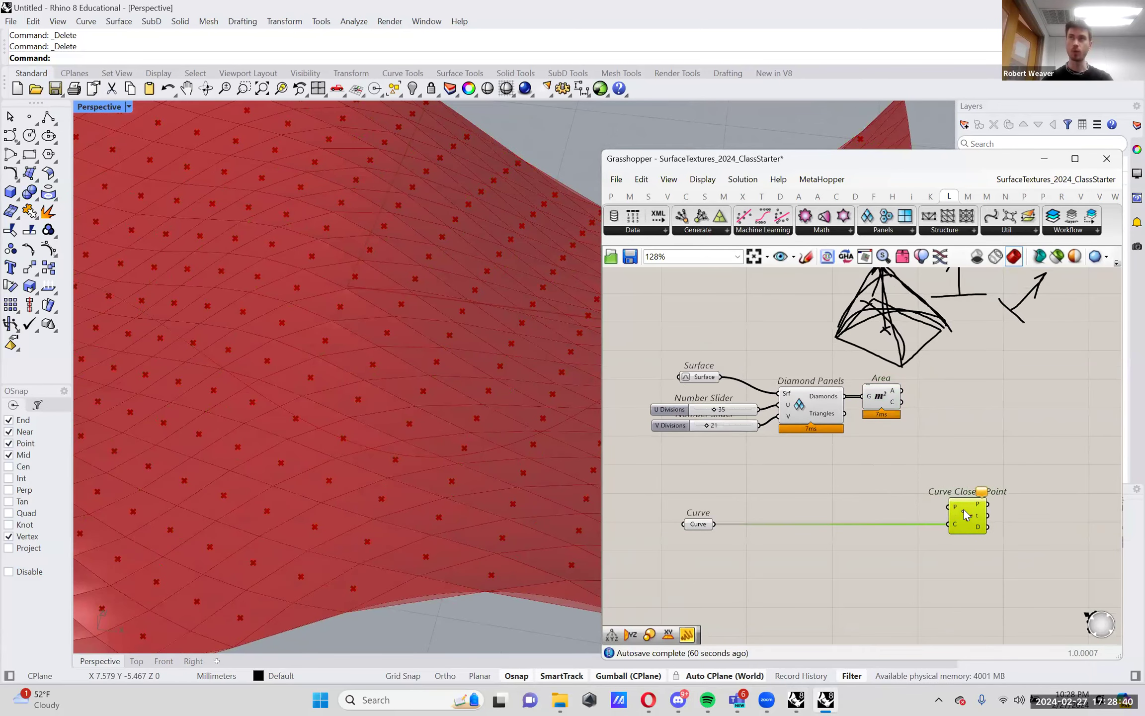
{"action": "mouse_move", "coordinate": [964, 509]}
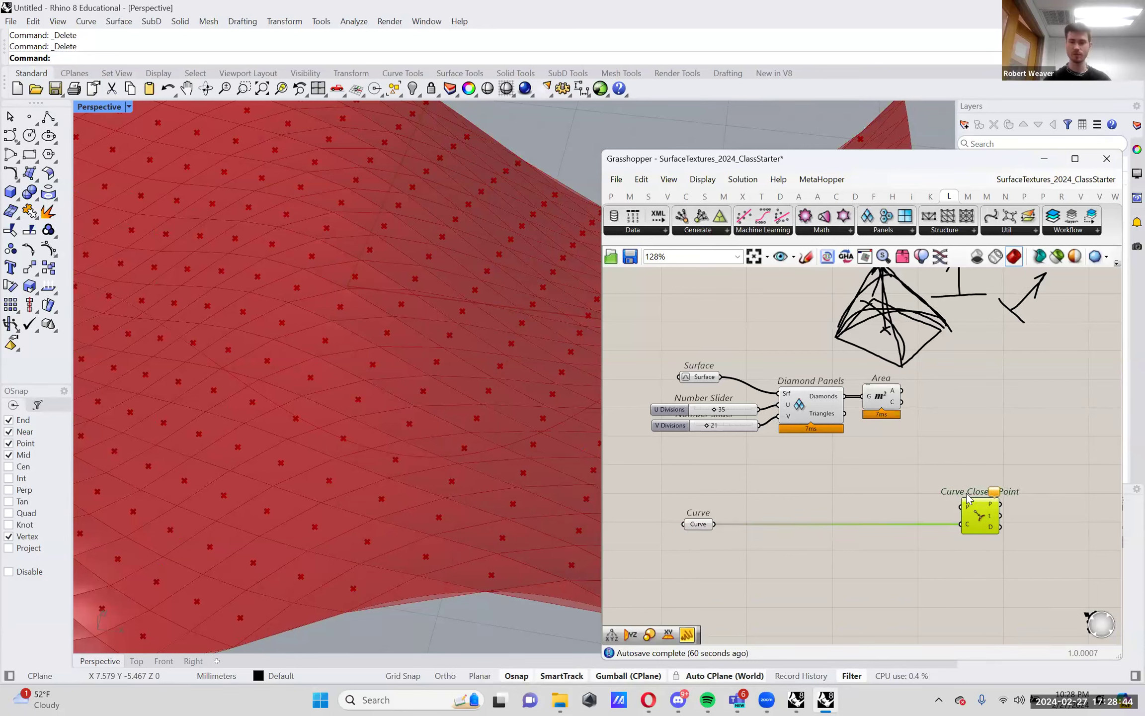
{"action": "scroll", "coordinate": [914, 472], "scroll_direction": "up", "scroll_amount": 2}
{"action": "right_click_drag", "start_coordinate": [904, 461], "coordinate": [924, 462]}
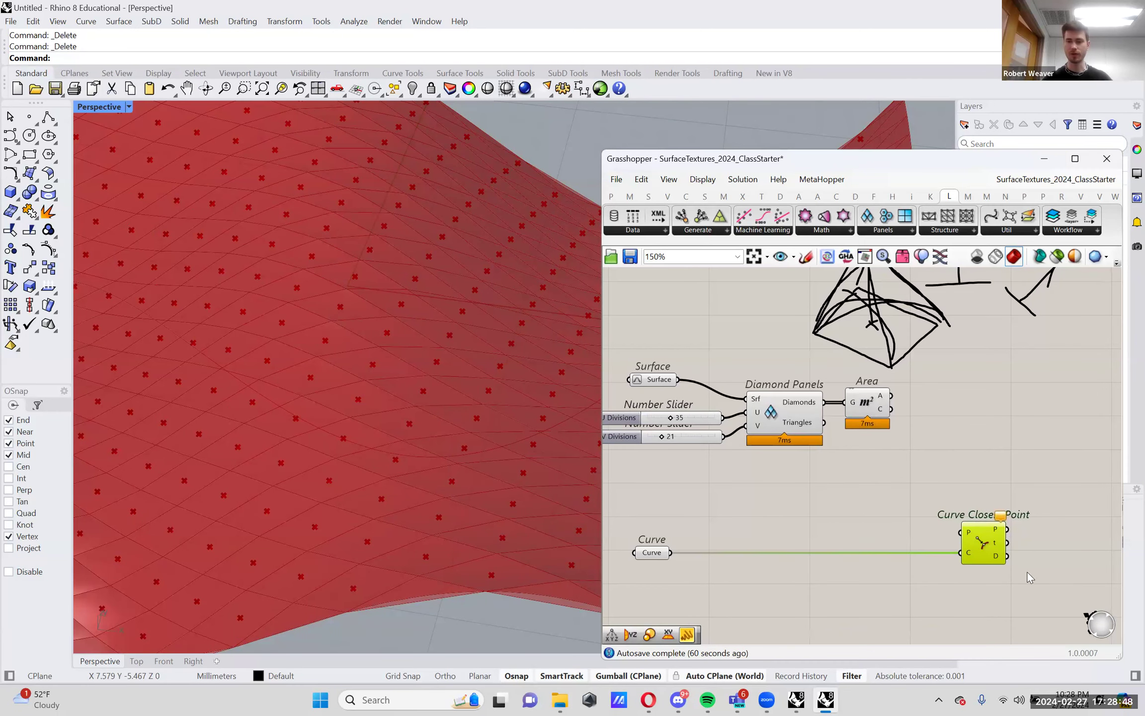
{"action": "left_click_drag", "start_coordinate": [1022, 582], "coordinate": [708, 359], "text": "ctrl"}
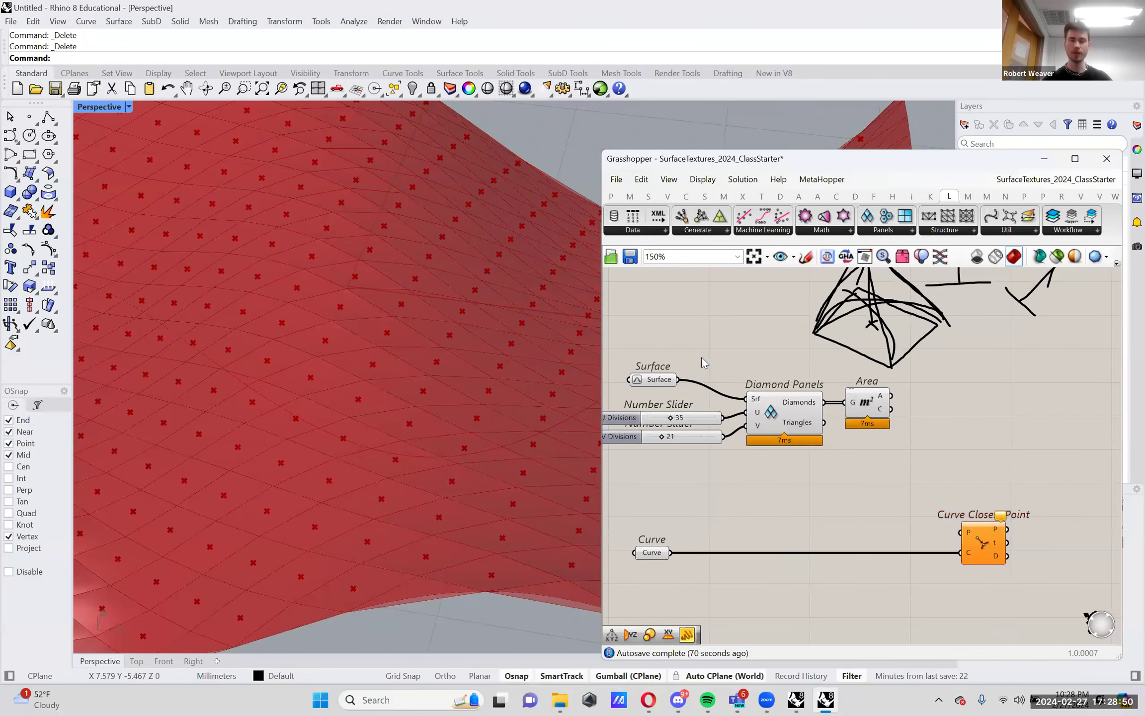
{"action": "scroll", "coordinate": [463, 379], "scroll_direction": "down", "scroll_amount": 5}
{"action": "right_click_drag", "start_coordinate": [463, 378], "coordinate": [444, 396]}
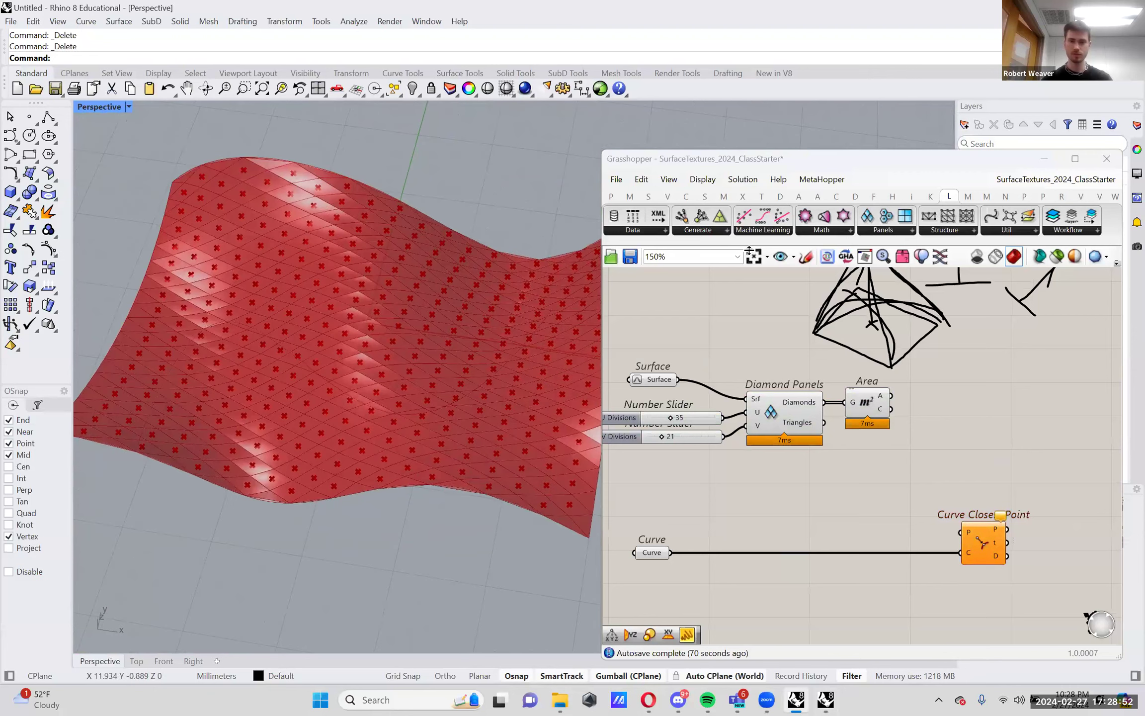
Add a Surface Closest Point component just below Area and shift Curve Closest Point slightly to make room
{"action": "left_click", "coordinate": [704, 196]}
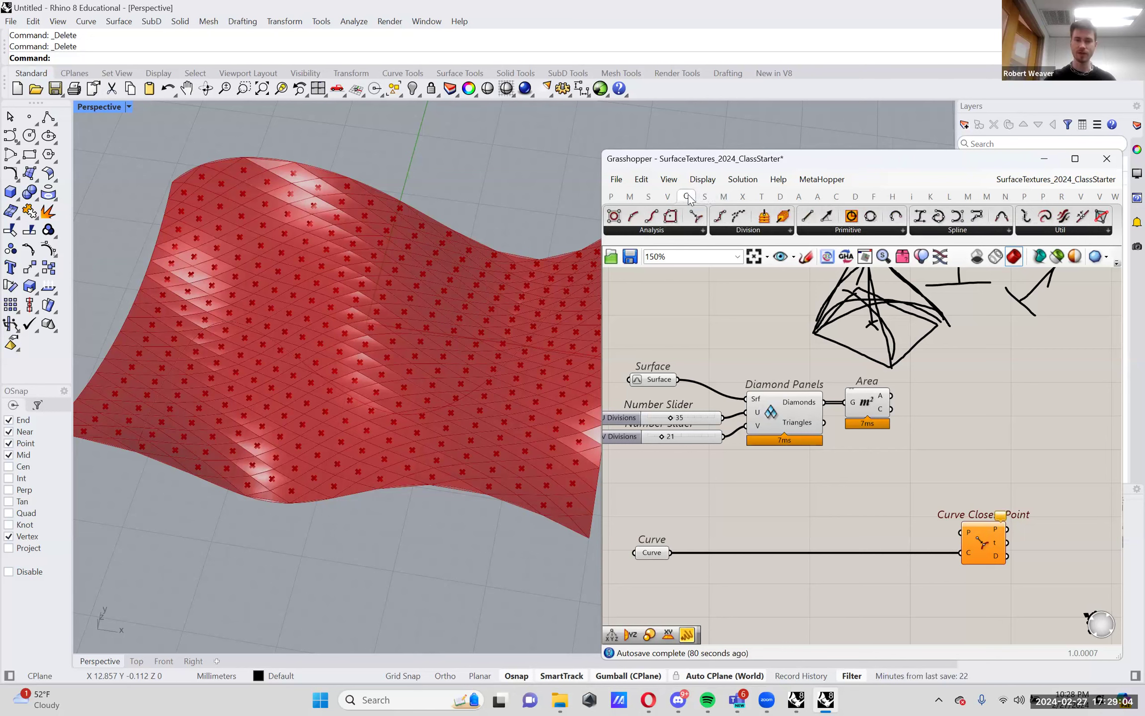
{"action": "left_click", "coordinate": [656, 231]}
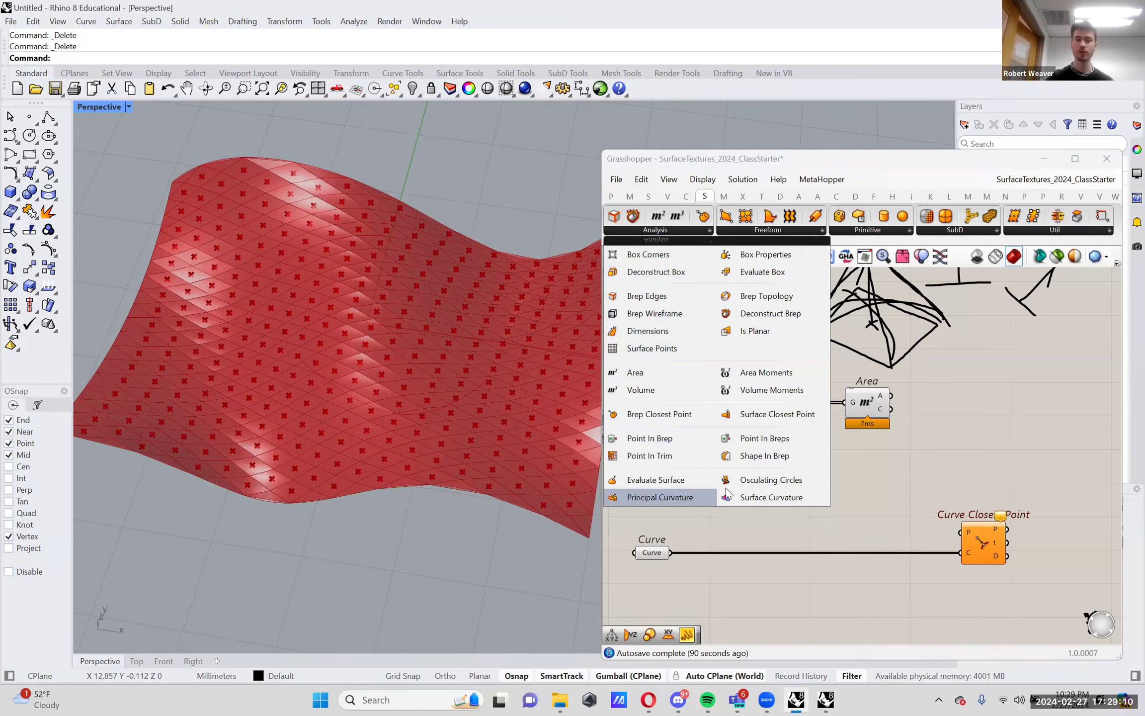
{"action": "left_click", "coordinate": [686, 196]}
{"action": "left_click", "coordinate": [673, 228]}
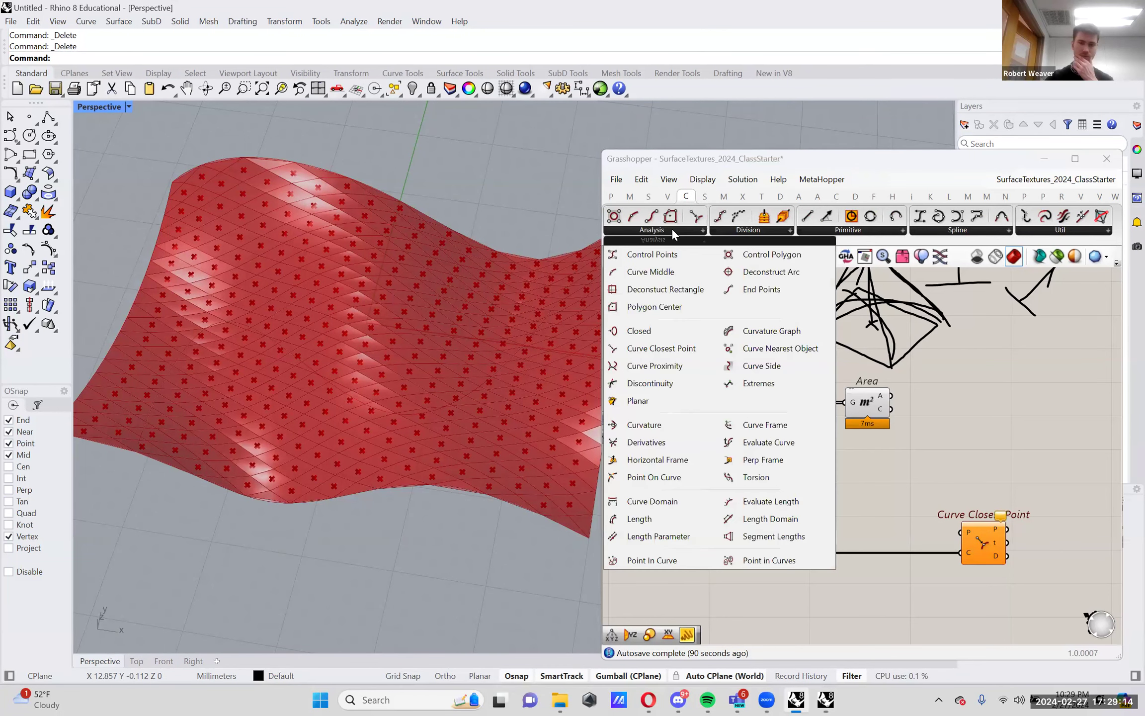
{"action": "left_click", "coordinate": [706, 197]}
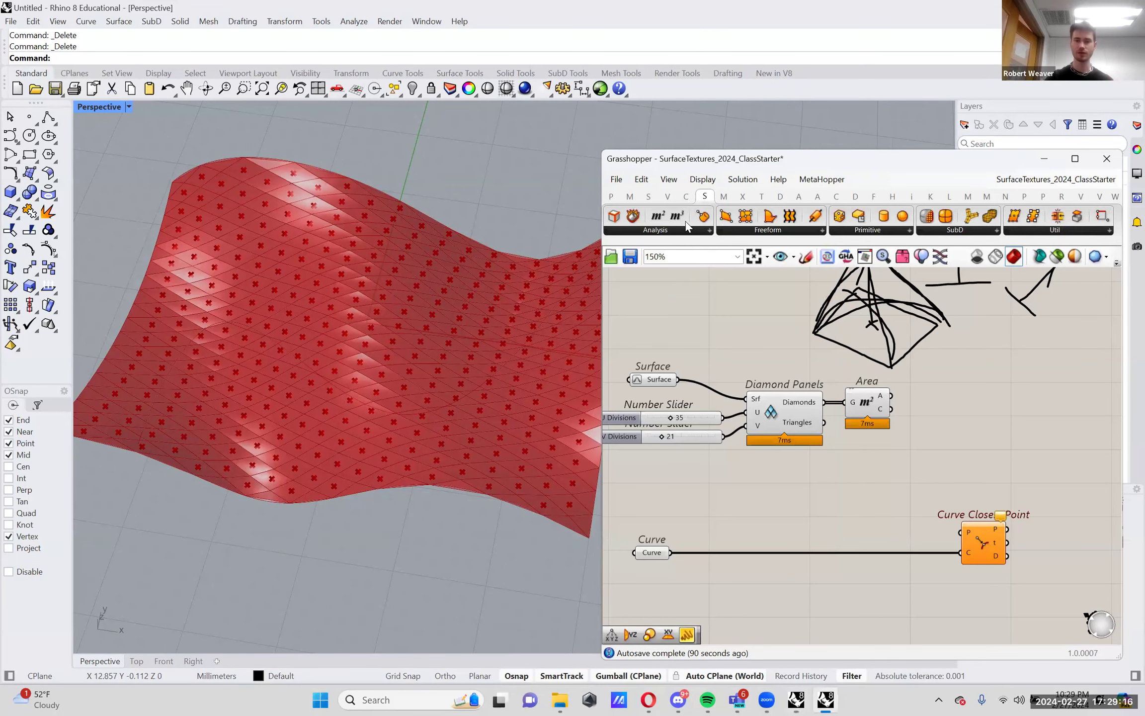
{"action": "left_click", "coordinate": [678, 229]}
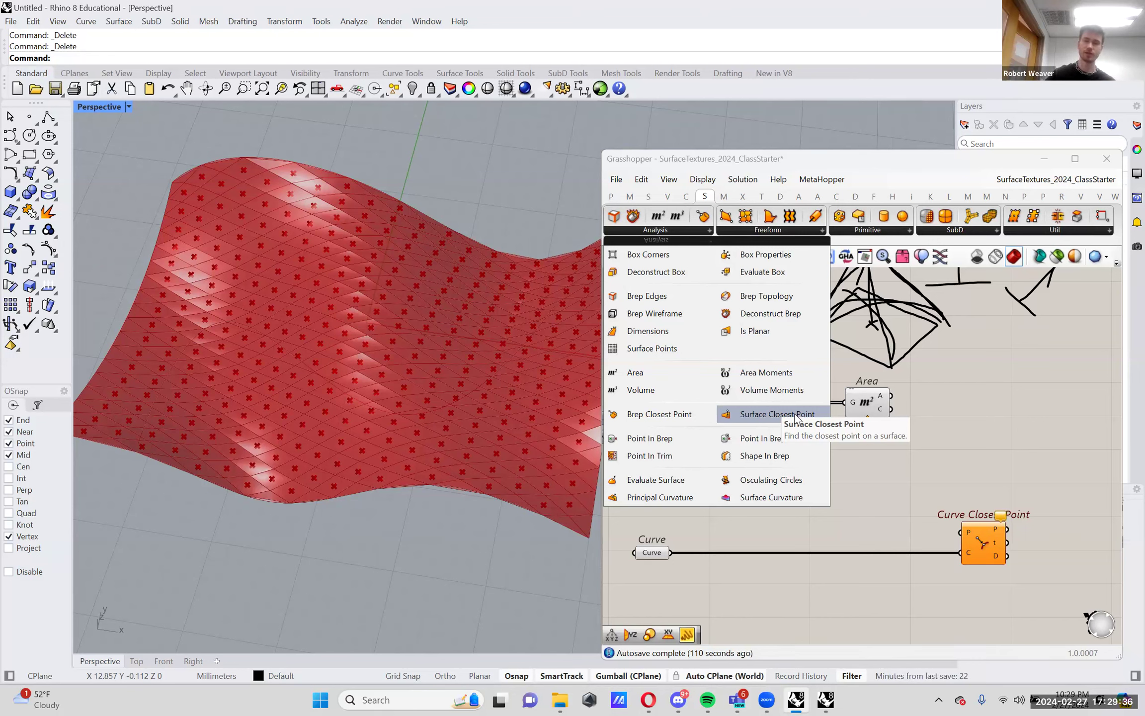
{"action": "left_click", "coordinate": [795, 417]}
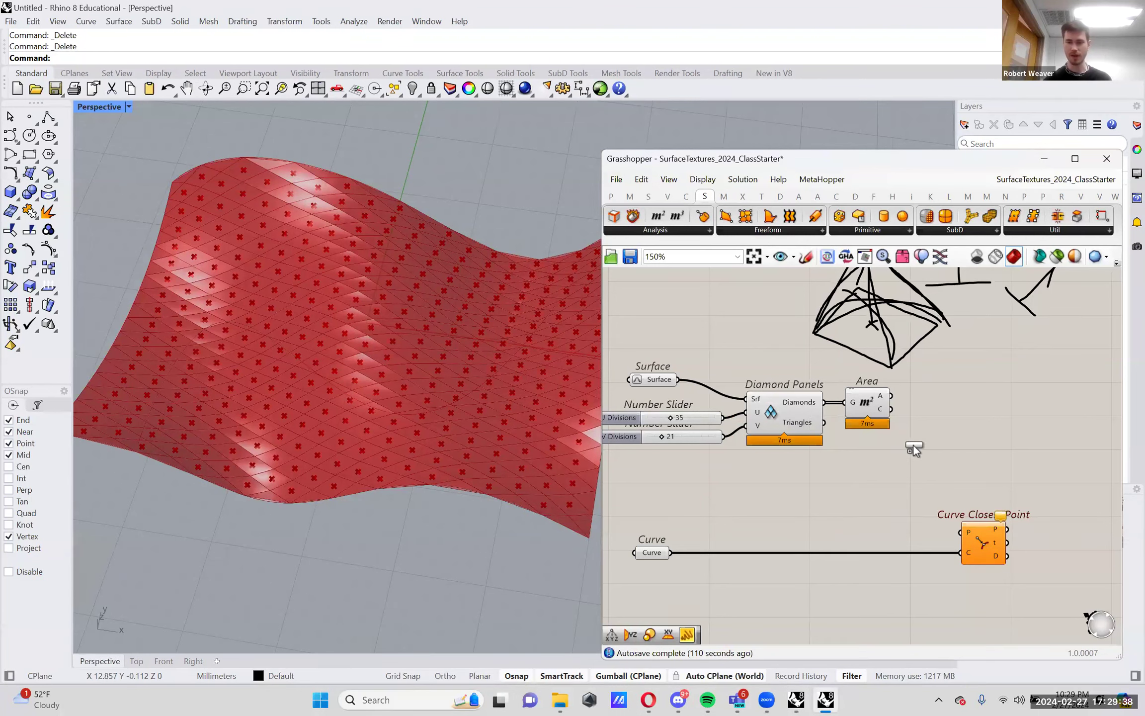
{"action": "left_click", "coordinate": [929, 456]}
{"action": "left_click_drag", "start_coordinate": [931, 449], "coordinate": [939, 455]}
{"action": "left_click_drag", "start_coordinate": [981, 535], "coordinate": [990, 543]}
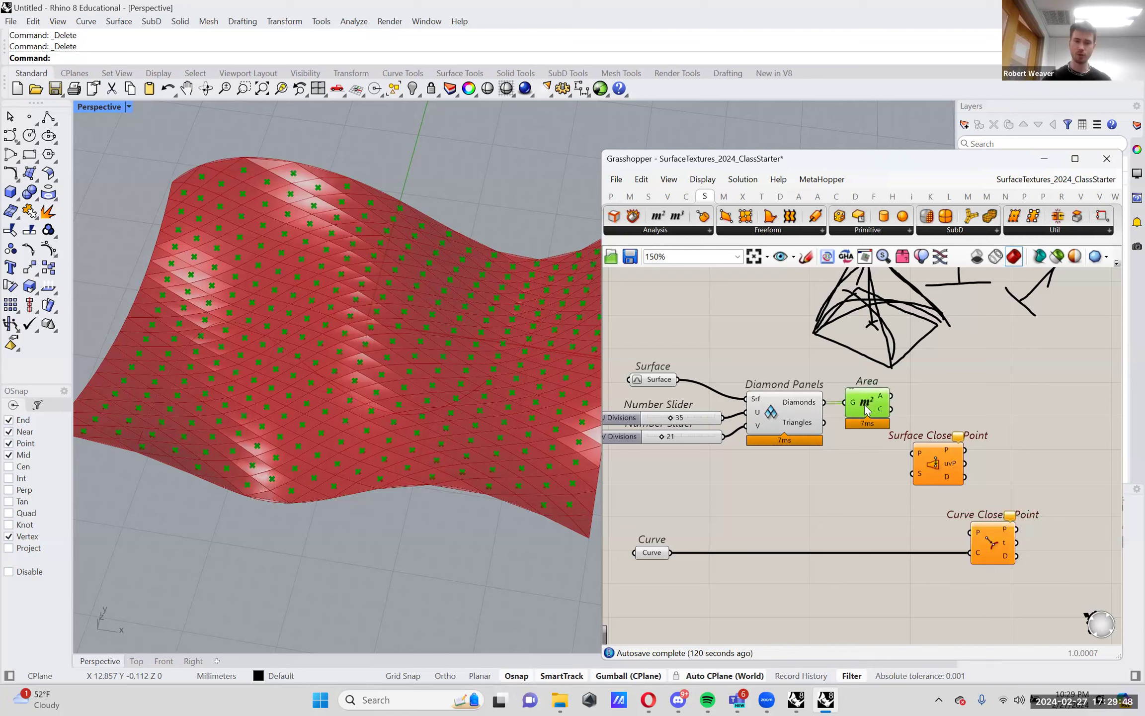
Connect Area's C output to P and the Surface parameter to S of Surface Closest Point, adjusting both nodes' positions
{"action": "left_click", "coordinate": [655, 380]}
{"action": "left_click_drag", "start_coordinate": [892, 409], "coordinate": [921, 449]}
{"action": "left_click_drag", "start_coordinate": [677, 380], "coordinate": [913, 473]}
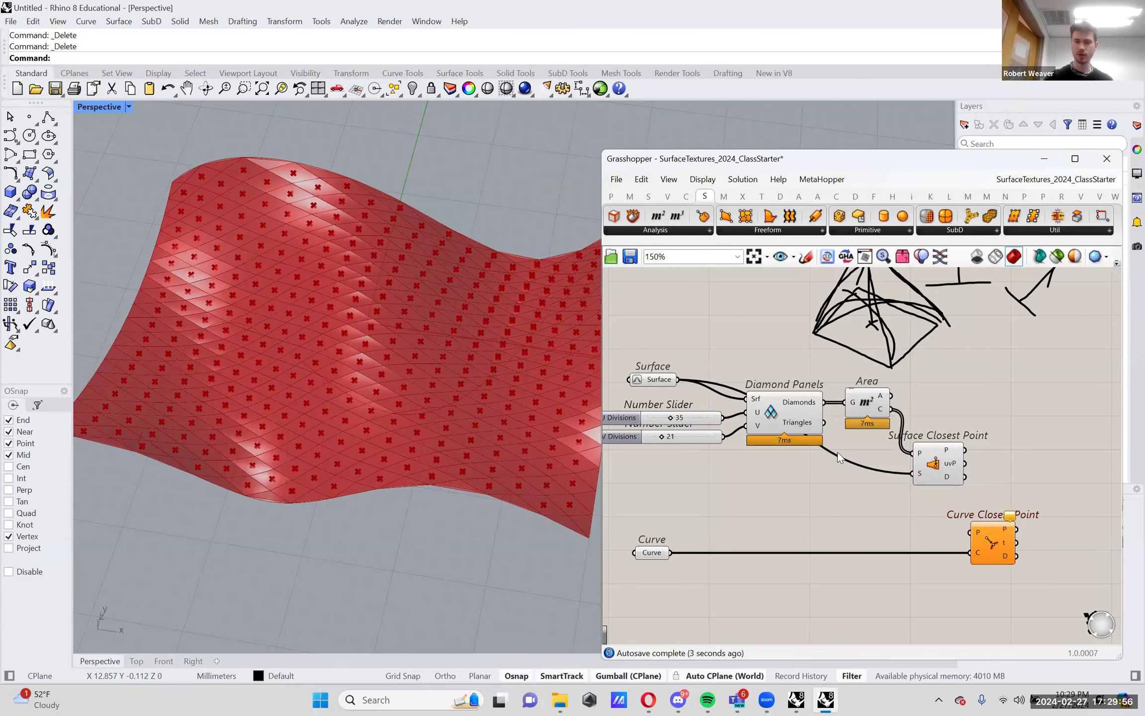
{"action": "left_click_drag", "start_coordinate": [669, 378], "coordinate": [674, 366]}
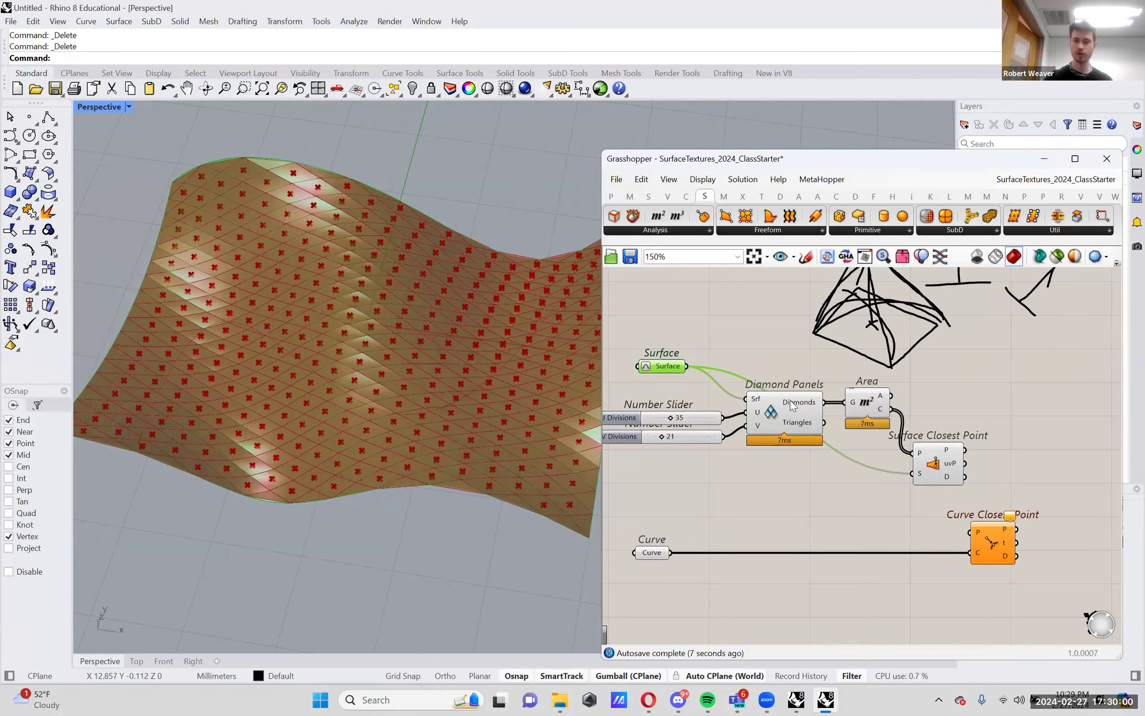
{"action": "left_click_drag", "start_coordinate": [942, 467], "coordinate": [947, 467]}
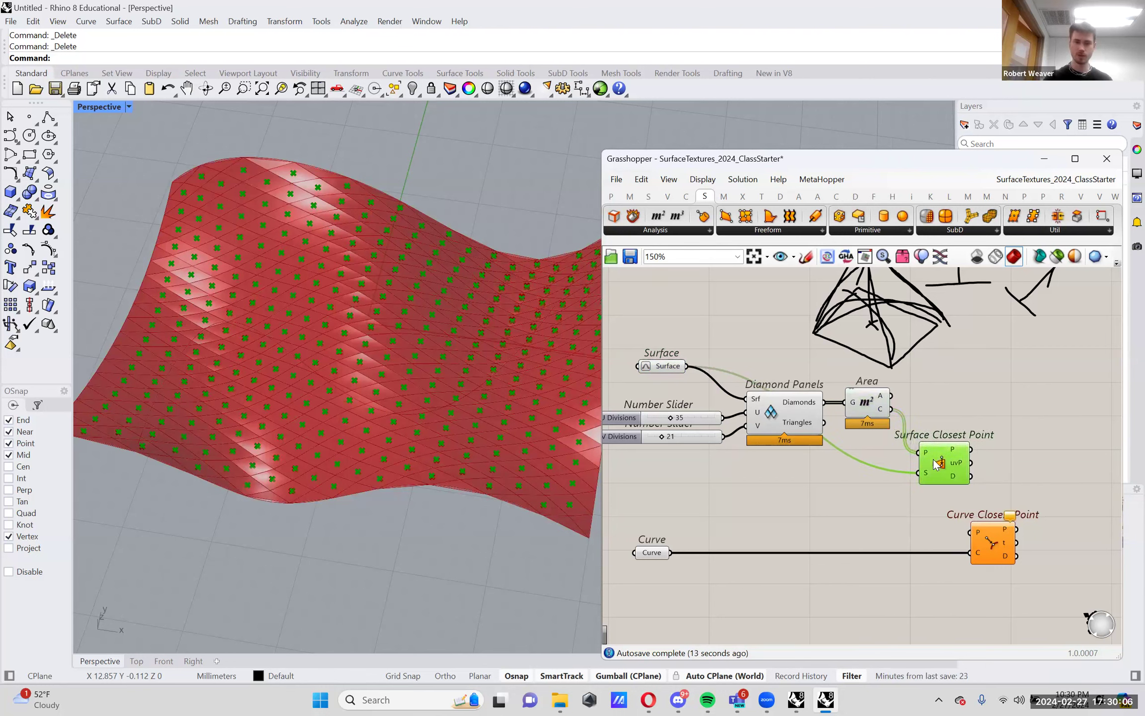
Compare the Area centroids with the Surface Closest Point results by selecting the two components alternately
{"action": "left_click", "coordinate": [876, 412]}
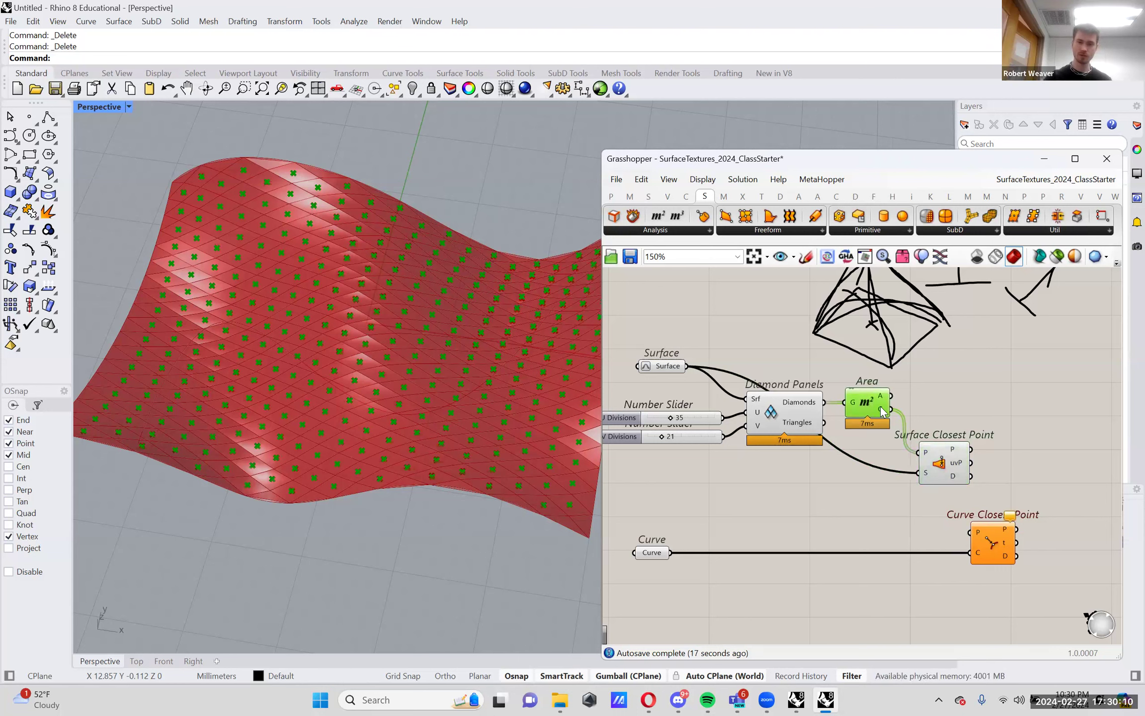
{"action": "left_click", "coordinate": [930, 463]}
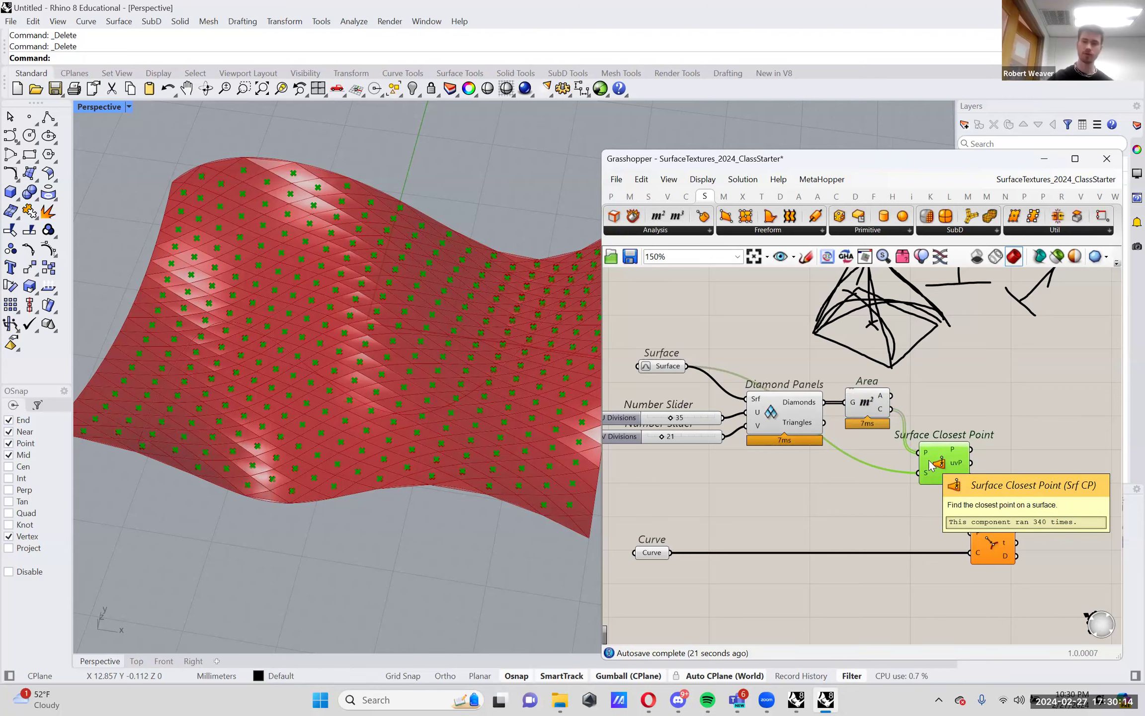
{"action": "left_click", "coordinate": [875, 410]}
{"action": "left_click", "coordinate": [941, 463]}
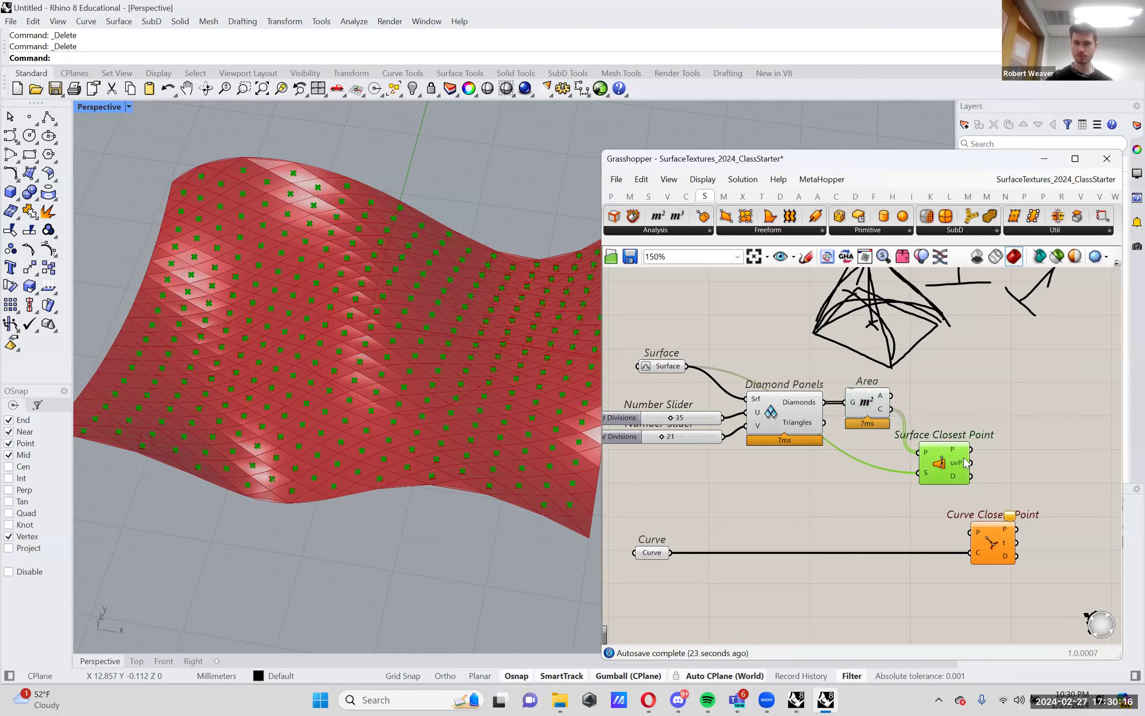
Delete the hand-drawn pyramid sketches above the definition
{"action": "left_click", "coordinate": [917, 344]}
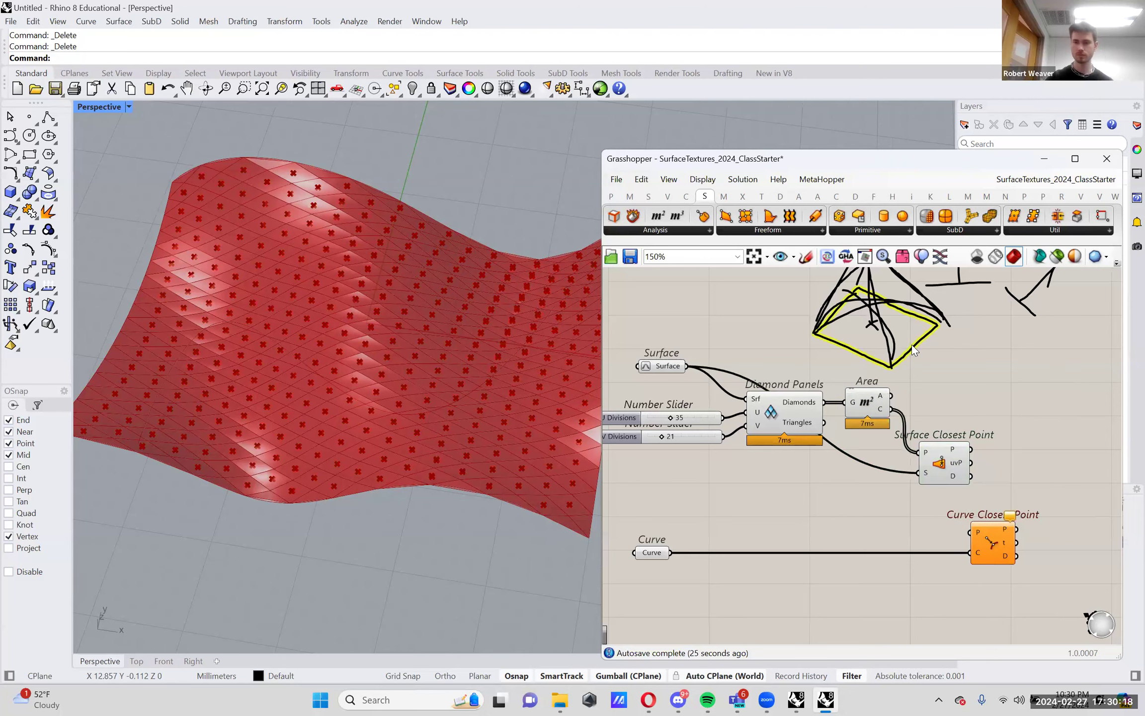
{"action": "mouse_move", "coordinate": [959, 367]}
{"action": "right_mouse_down"}
{"action": "mouse_move", "coordinate": [926, 437]}
{"action": "mouse_move", "coordinate": [892, 310]}
{"action": "mouse_move", "coordinate": [990, 336]}
{"action": "right_mouse_up"}
{"action": "key", "text": "Delete"}
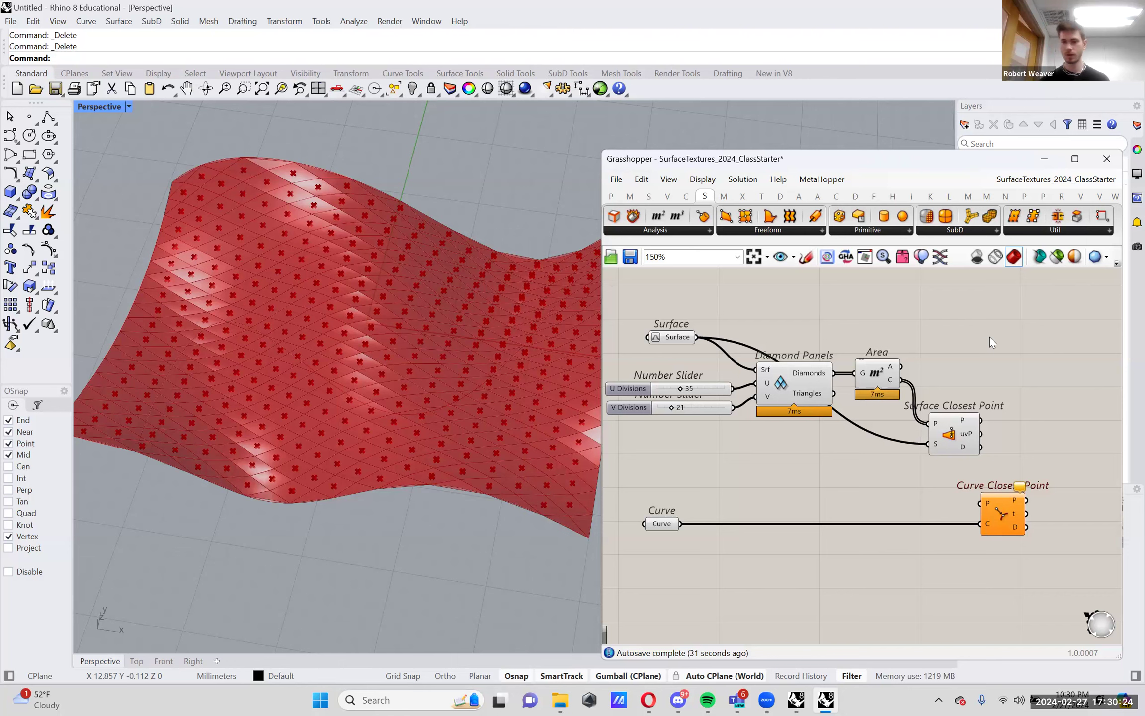
Move Curve Closest Point further along the canvas and connect the P output of Surface Closest Point to its P input
{"action": "left_click", "coordinate": [965, 423]}
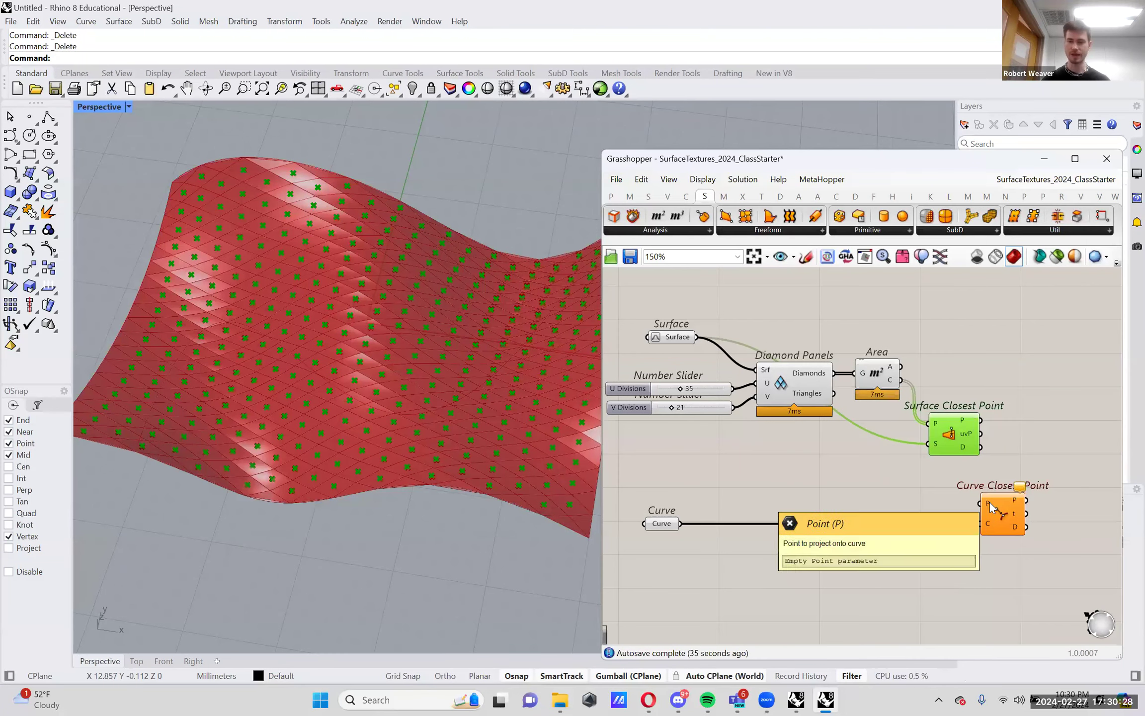
{"action": "left_click_drag", "start_coordinate": [989, 502], "coordinate": [1018, 507]}
{"action": "left_click_drag", "start_coordinate": [942, 471], "coordinate": [1076, 553]}
{"action": "left_click", "coordinate": [1022, 445]}
{"action": "left_click_drag", "start_coordinate": [981, 420], "coordinate": [1008, 501]}
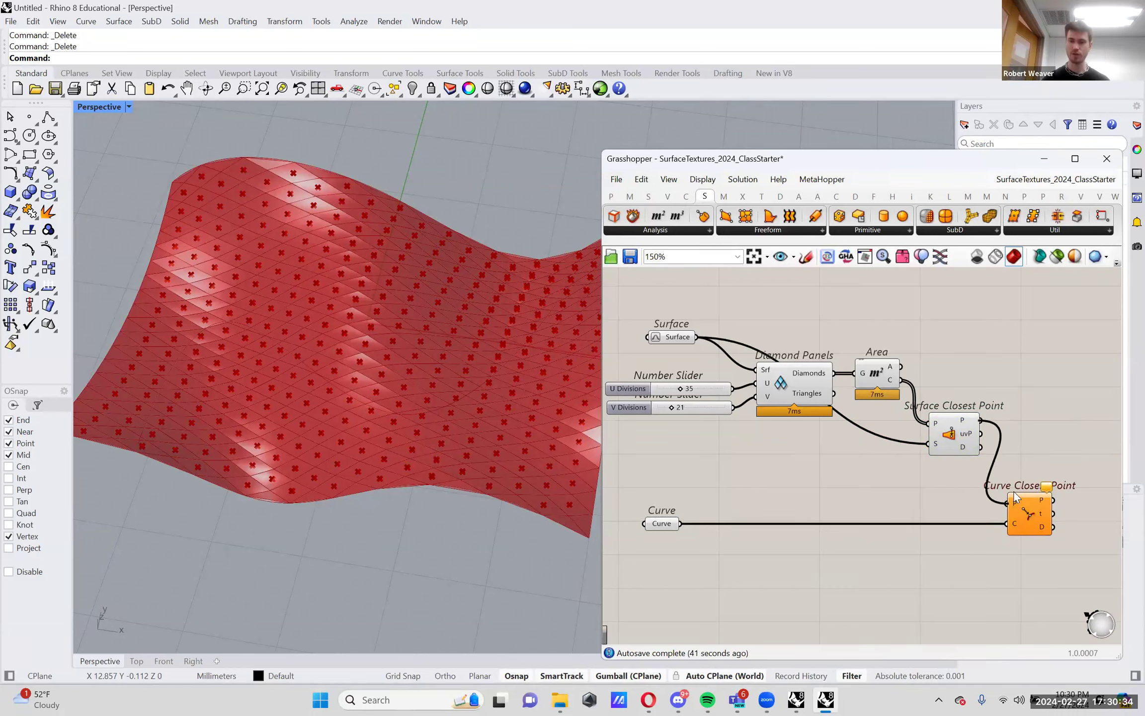
Examine the points of both closest-point components on the surface and the distance values from Curve Closest Point's D output
{"action": "left_click", "coordinate": [960, 424]}
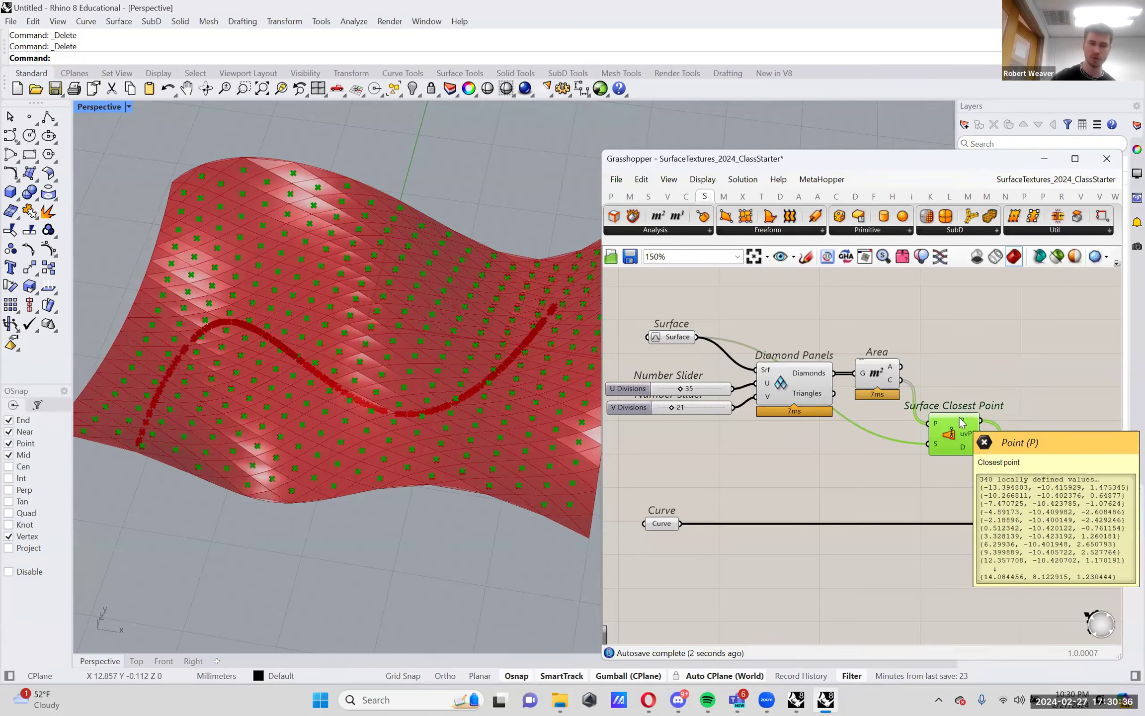
{"action": "left_click", "coordinate": [1027, 511]}
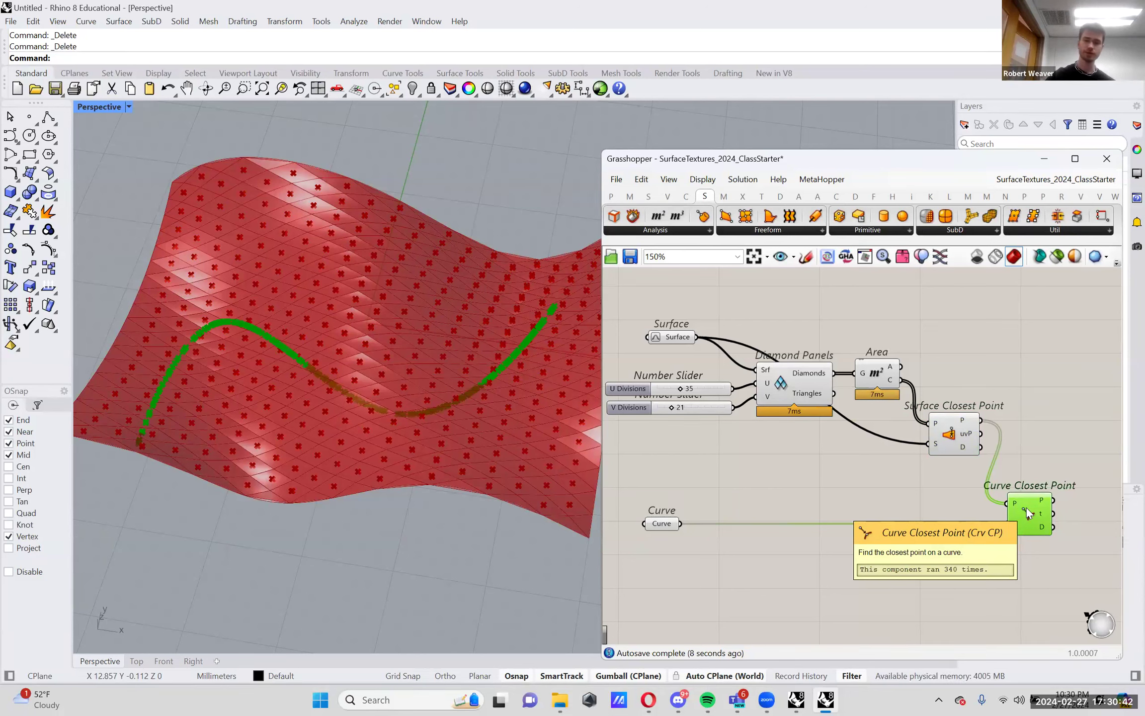
{"action": "right_click_drag", "start_coordinate": [1027, 507], "coordinate": [971, 484]}
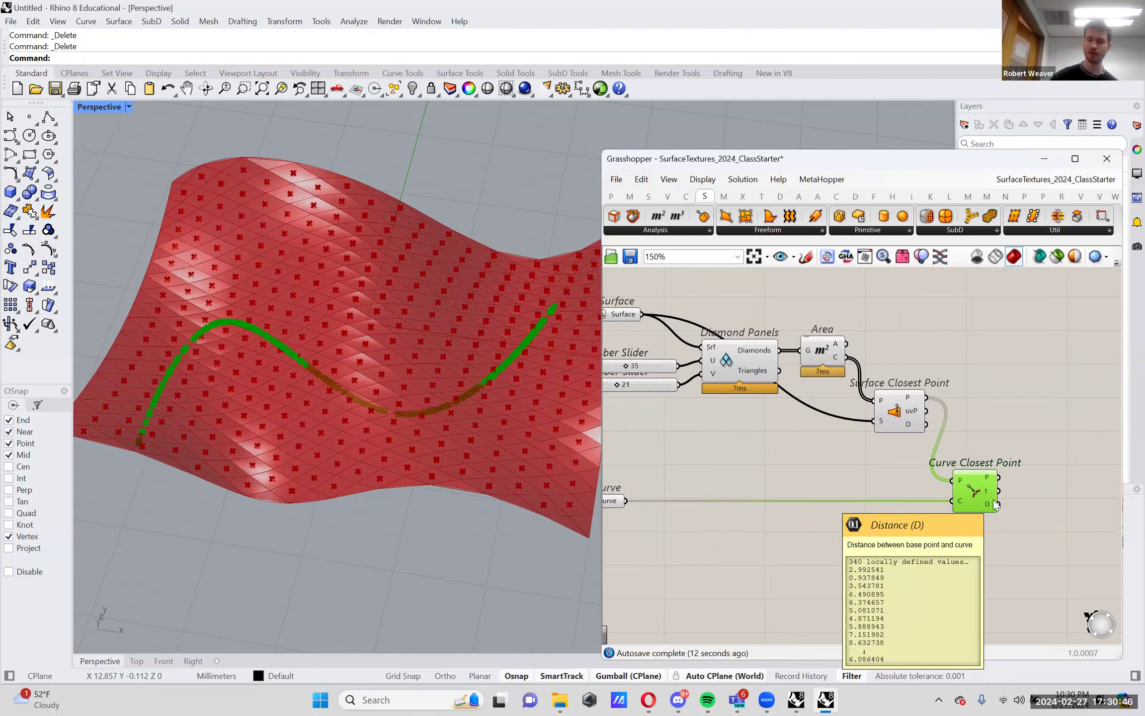
{"action": "mouse_move", "coordinate": [983, 500]}
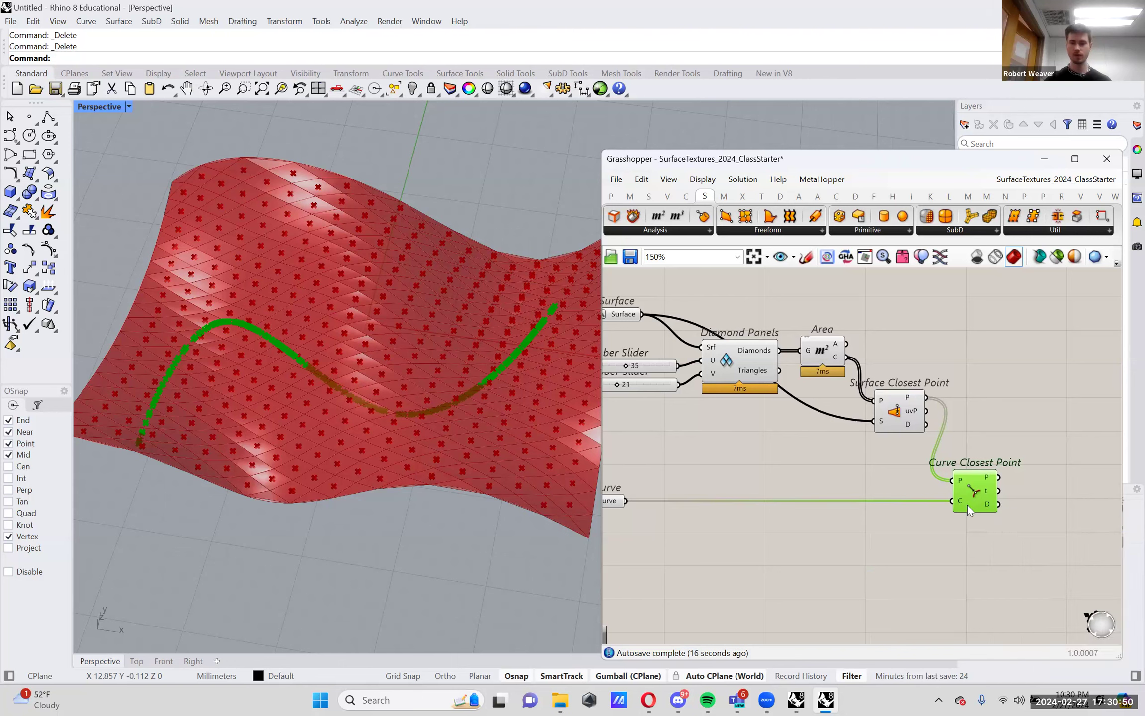
Add a Line component and connect the P output of Surface Closest Point to A and the P output of Curve Closest Point to B
{"action": "right_click_drag", "start_coordinate": [833, 519], "coordinate": [750, 519]}
{"action": "left_click", "coordinate": [992, 533]}
{"action": "double_click", "coordinate": [993, 534]}
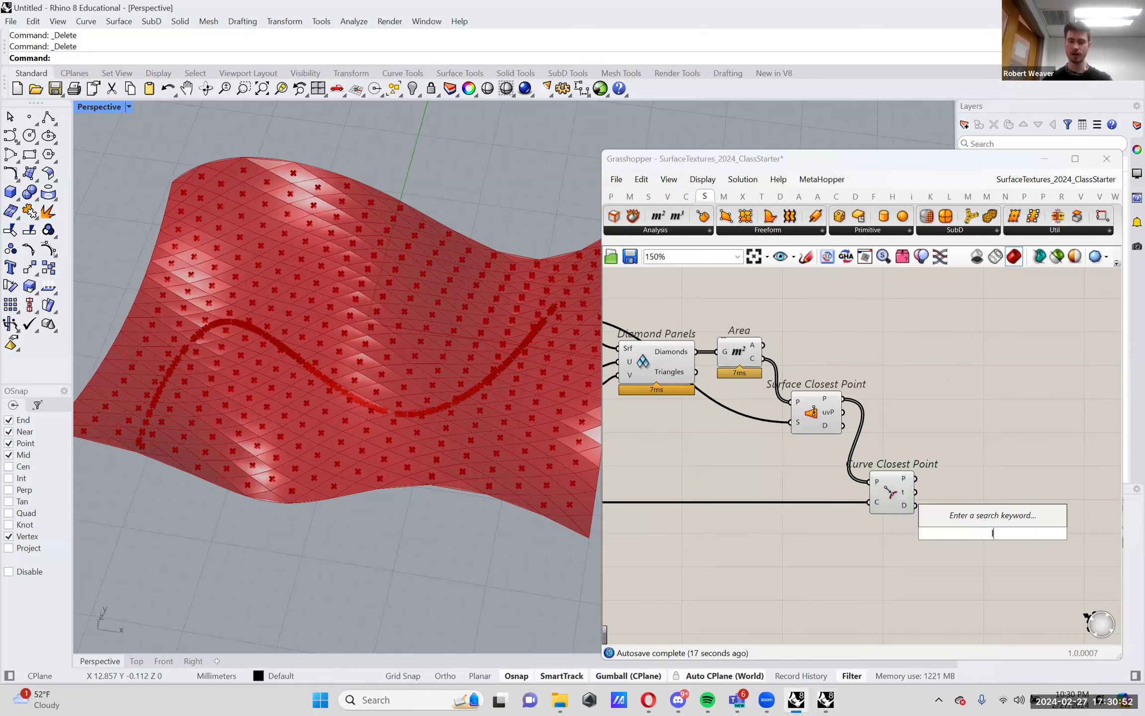
{"action": "type", "text": "line"}
{"action": "left_click", "coordinate": [988, 515]}
{"action": "left_click_drag", "start_coordinate": [990, 528], "coordinate": [995, 491]}
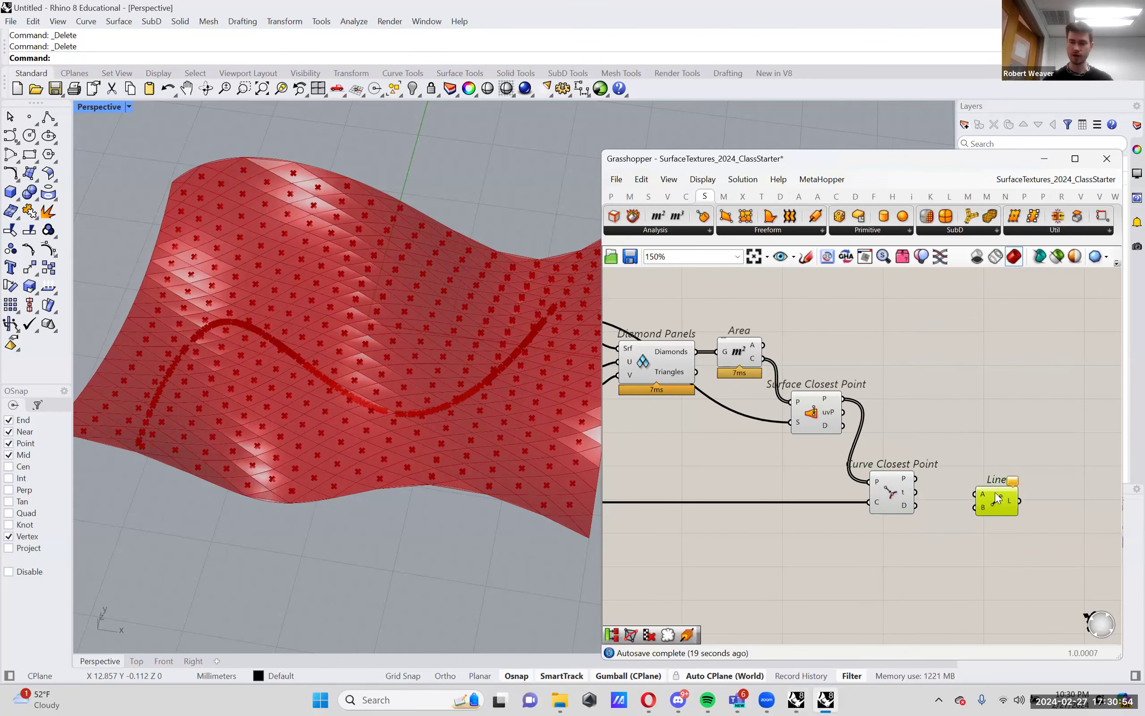
{"action": "left_click", "coordinate": [823, 397]}
{"action": "left_click_drag", "start_coordinate": [844, 398], "coordinate": [992, 487]}
{"action": "left_click_drag", "start_coordinate": [915, 478], "coordinate": [989, 494]}
Disable the viewport preview of the Diamond Panels, Area and Surface Closest Point components to isolate the connecting lines
{"action": "right_click_drag", "start_coordinate": [417, 439], "coordinate": [472, 467]}
{"action": "scroll", "coordinate": [747, 419], "scroll_direction": "down", "scroll_amount": 1}
{"action": "left_click_drag", "start_coordinate": [1022, 480], "coordinate": [874, 305]}
{"action": "right_click", "coordinate": [875, 306]}
{"action": "left_click", "coordinate": [910, 327]}
{"action": "right_click_drag", "start_coordinate": [919, 333], "coordinate": [819, 333]}
{"action": "scroll", "coordinate": [387, 414], "scroll_direction": "up", "scroll_amount": 3}
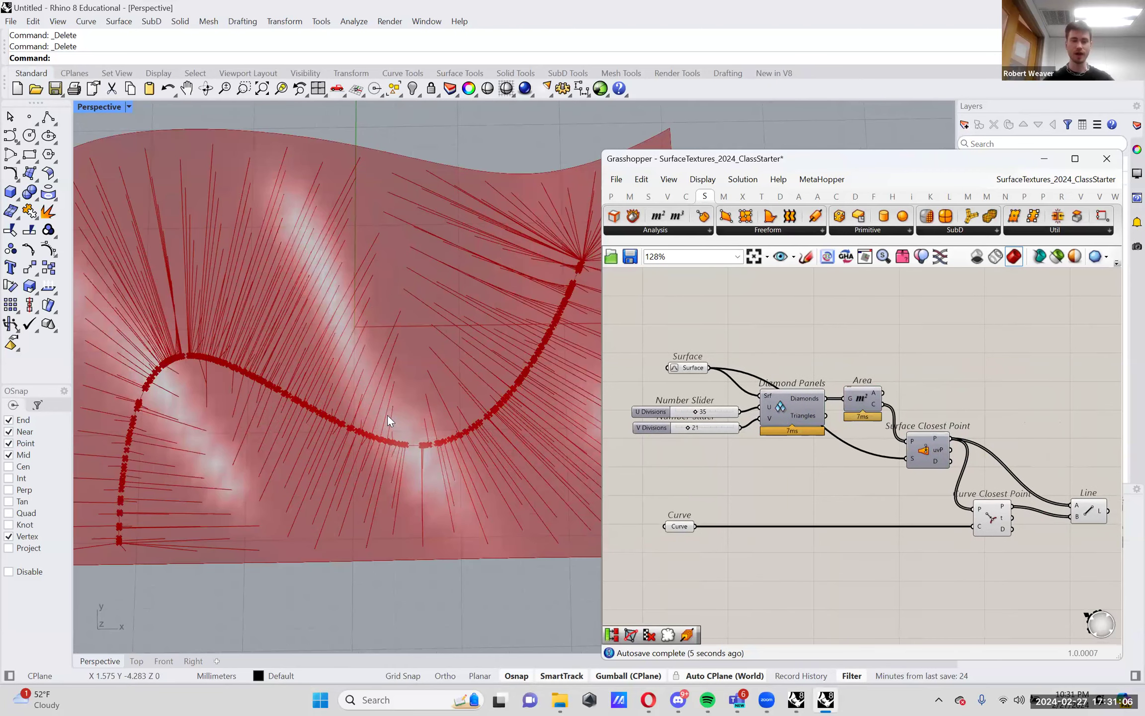
{"action": "right_click_drag", "start_coordinate": [395, 423], "coordinate": [445, 450]}
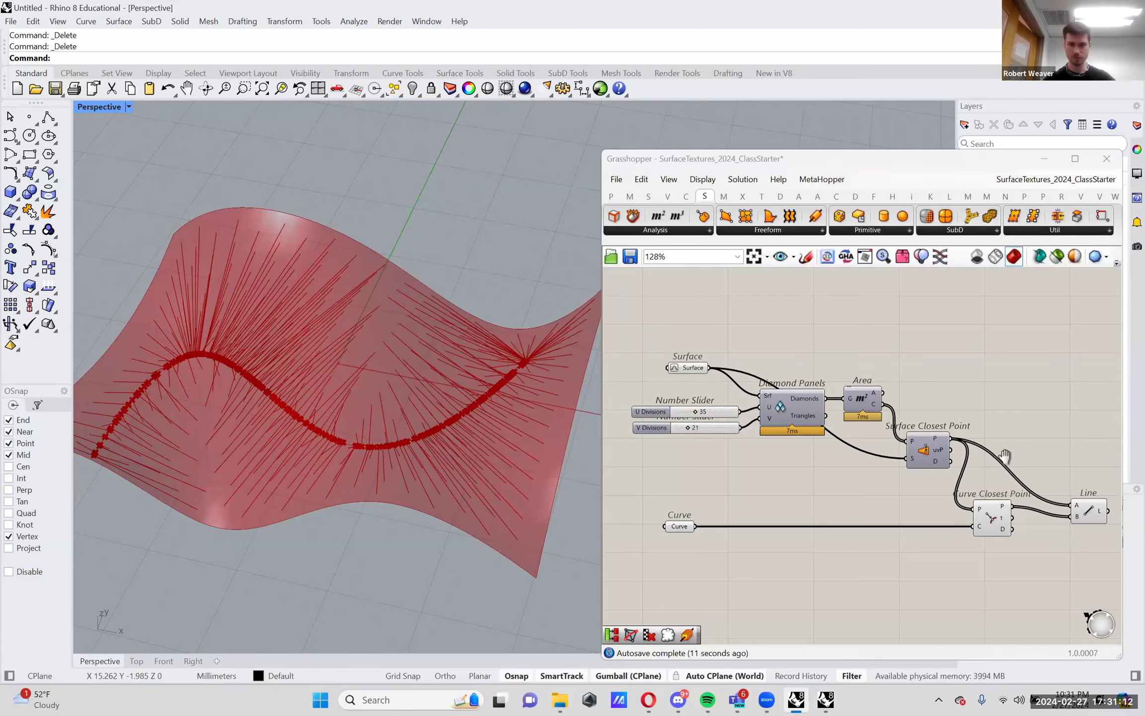
{"action": "scroll", "coordinate": [1049, 456], "scroll_direction": "up", "scroll_amount": 3}
Delete the Line component and re-enable the preview of Diamond Panels
{"action": "left_click", "coordinate": [967, 488]}
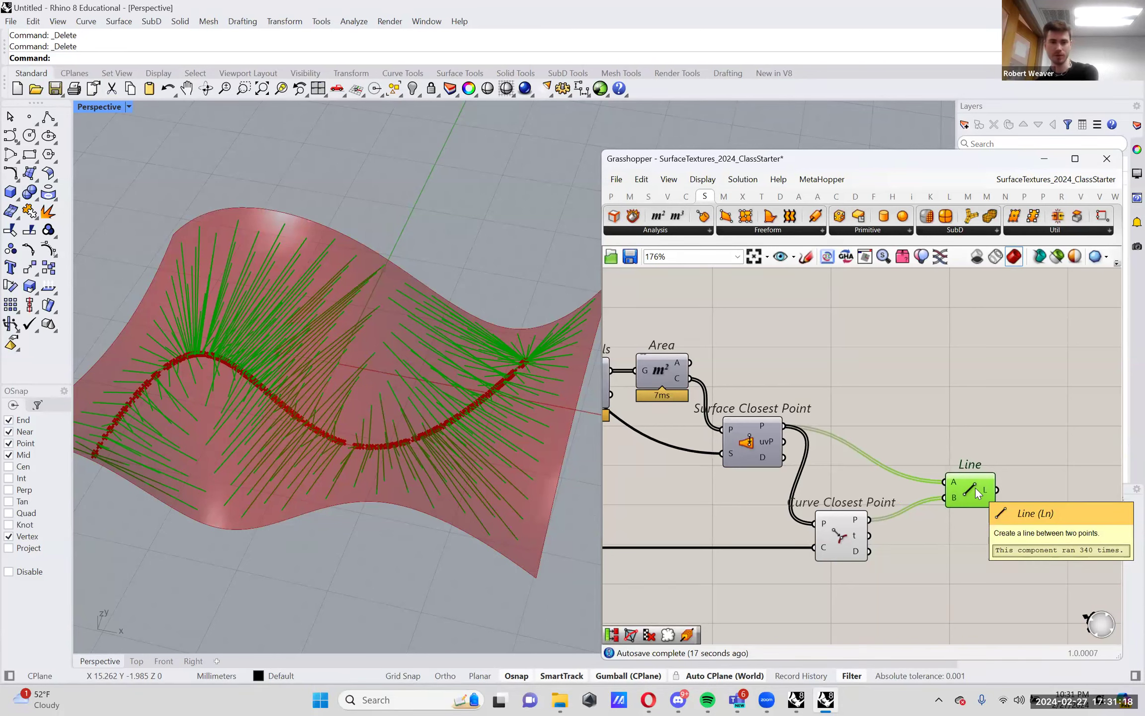
{"action": "key", "text": "Delete"}
{"action": "right_click_drag", "start_coordinate": [609, 375], "coordinate": [705, 378]}
{"action": "right_click", "coordinate": [708, 382]}
{"action": "left_click", "coordinate": [740, 410]}
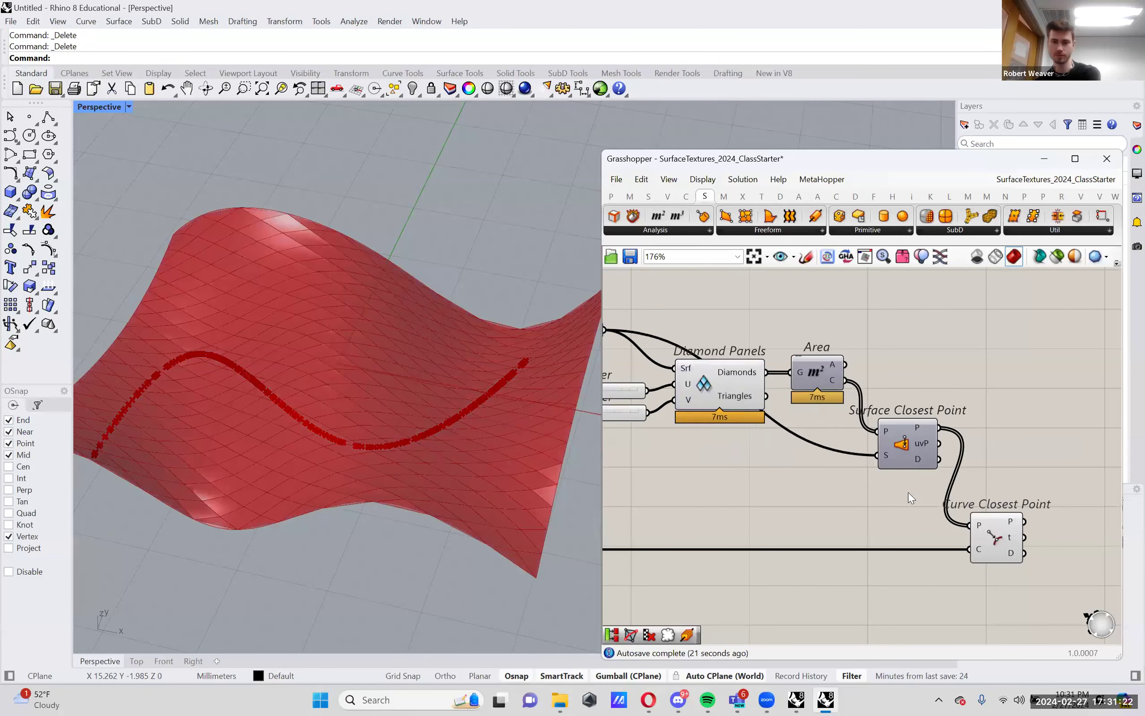
{"action": "right_click_drag", "start_coordinate": [908, 492], "coordinate": [851, 496]}
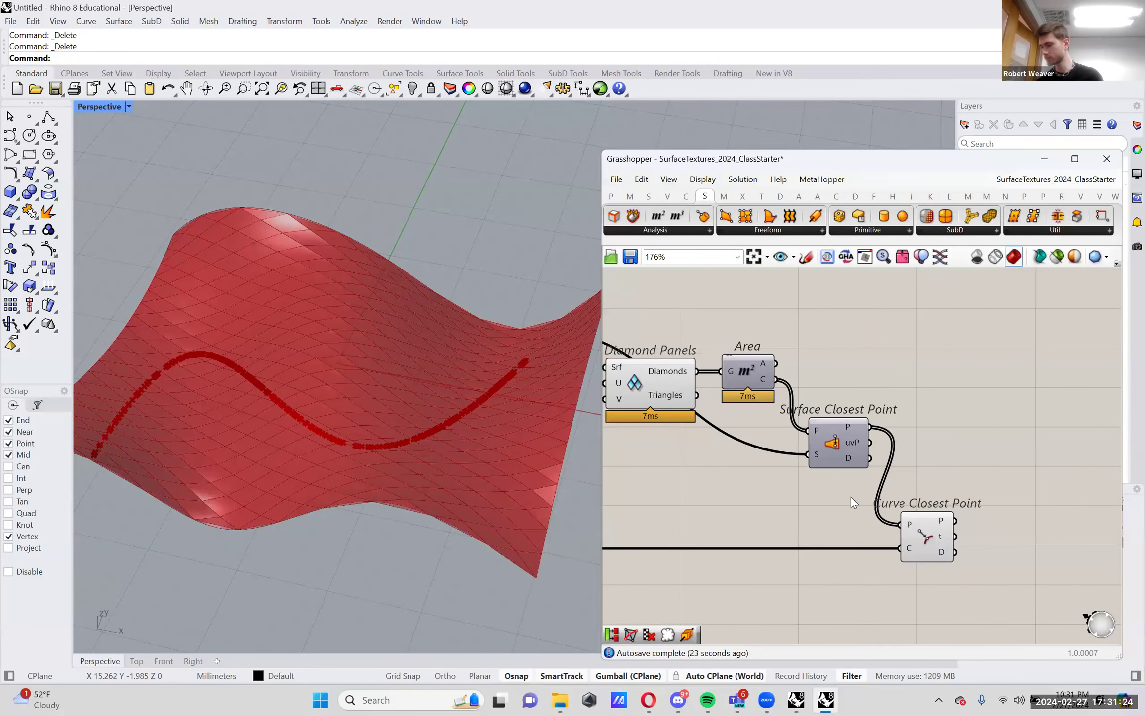
{"action": "left_click", "coordinate": [920, 542]}
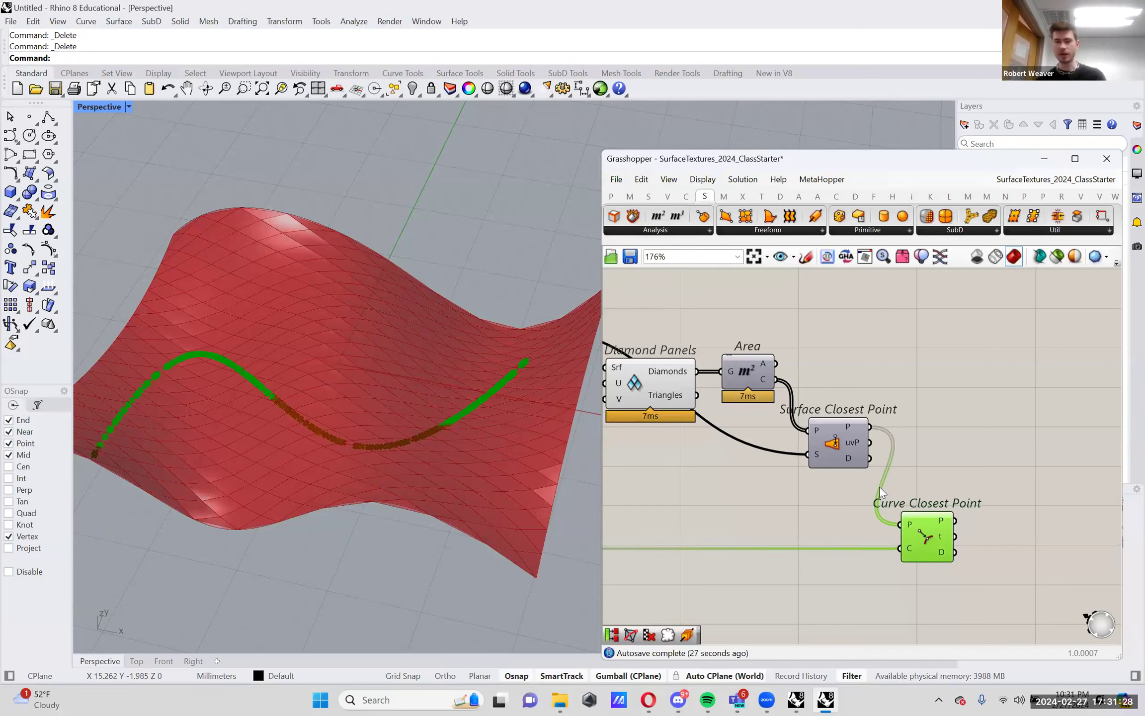
{"action": "scroll", "coordinate": [855, 508], "scroll_direction": "down", "scroll_amount": 2}
{"action": "right_click_drag", "start_coordinate": [855, 508], "coordinate": [942, 497]}
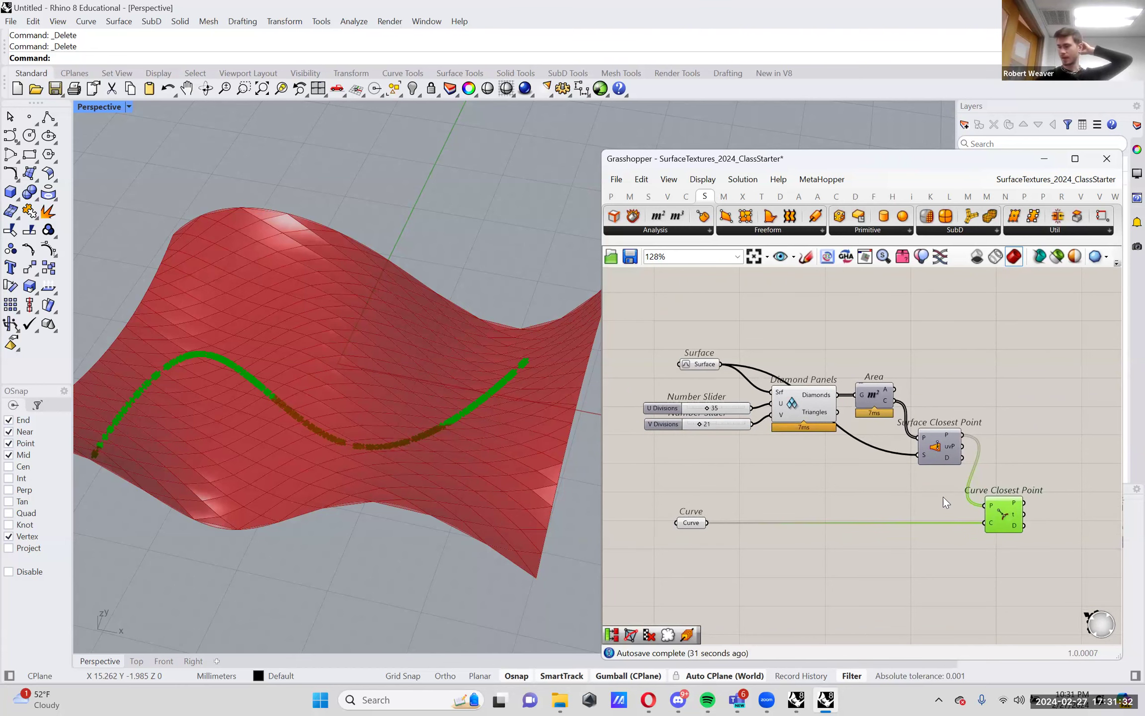
{"action": "right_click_drag", "start_coordinate": [943, 496], "coordinate": [915, 533]}
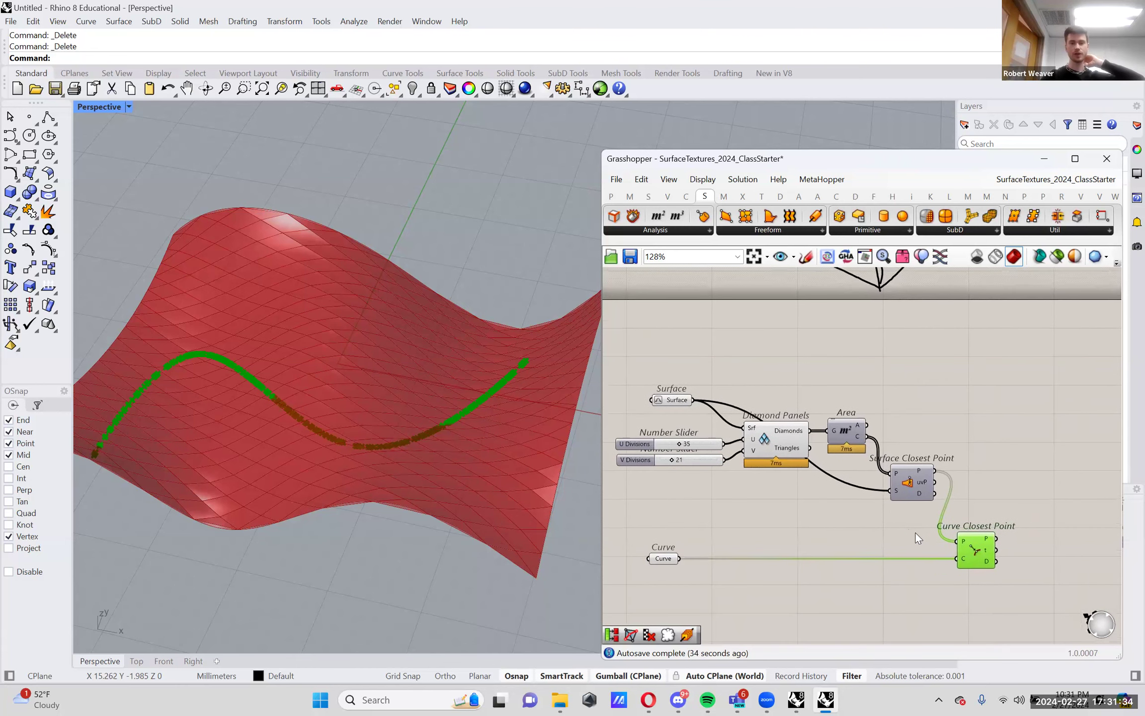
{"action": "right_click_drag", "start_coordinate": [413, 472], "coordinate": [415, 476]}
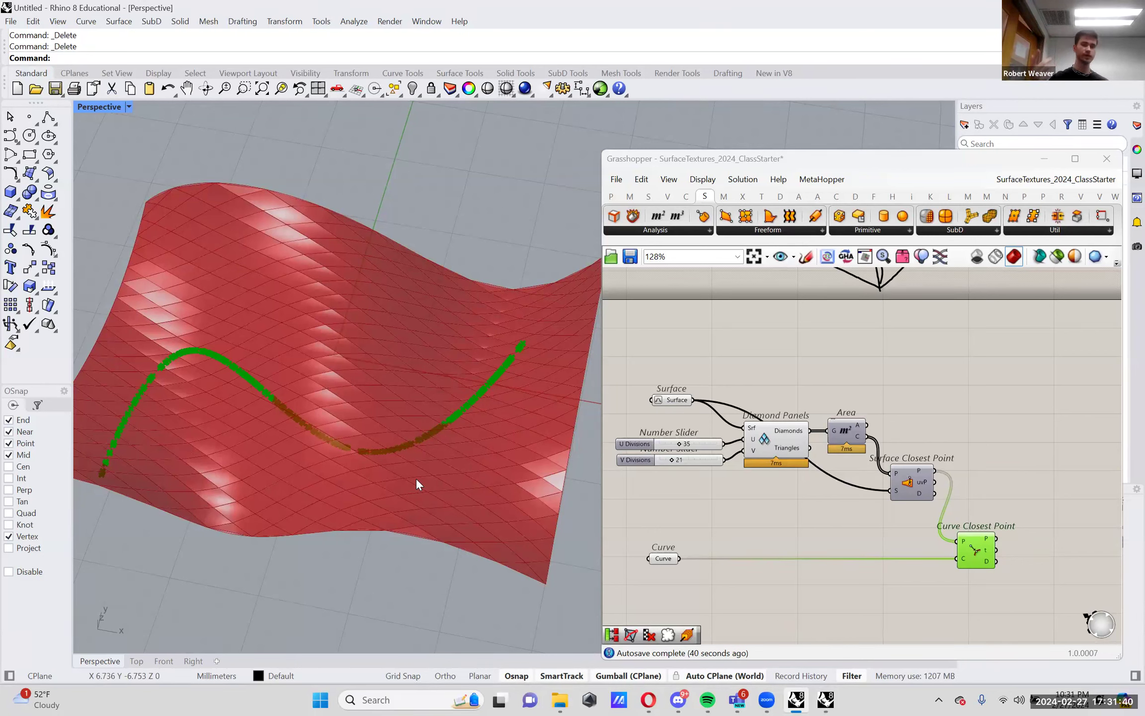
Sketch a wavy attractor curve on the canvas above the definition and scatter short marks around it for the panel centres
{"action": "right_click_drag", "start_coordinate": [978, 349], "coordinate": [843, 330]}
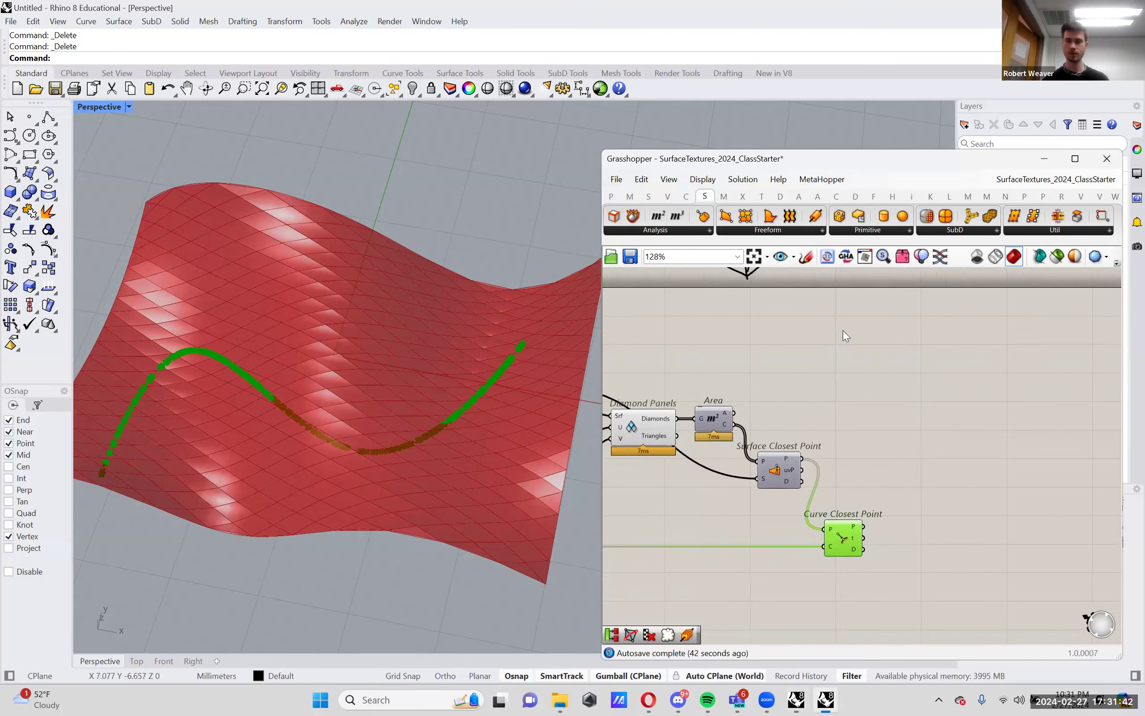
{"action": "left_click", "coordinate": [806, 256]}
{"action": "left_click_drag", "start_coordinate": [742, 344], "coordinate": [935, 434]}
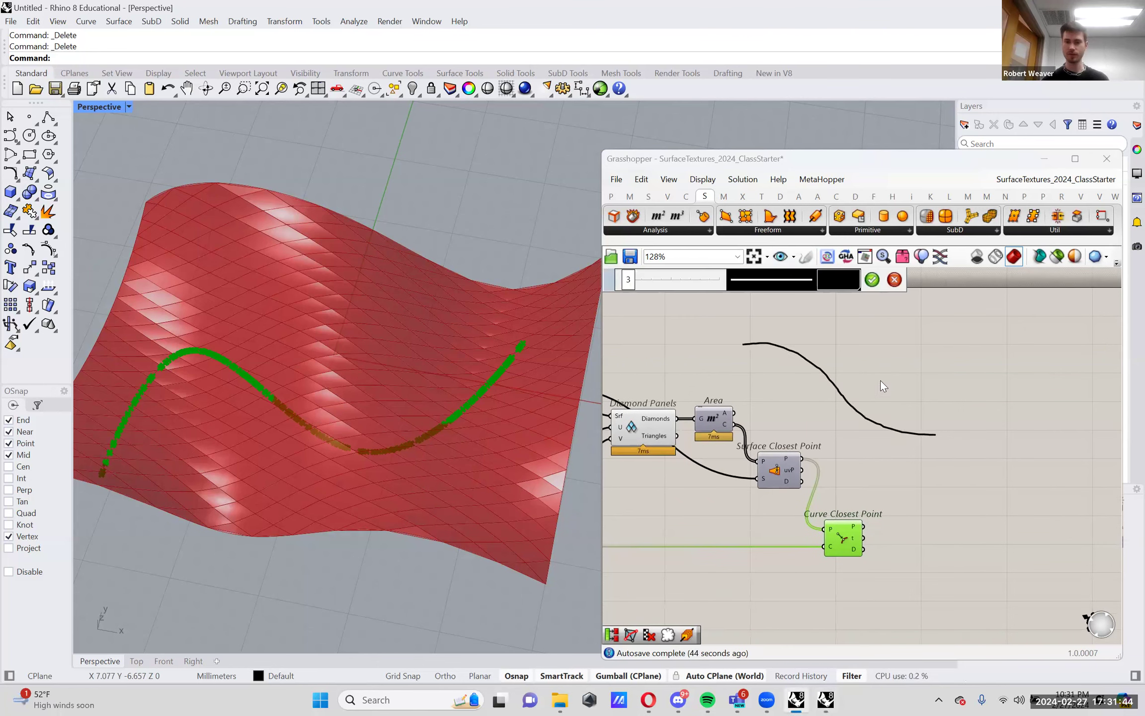
{"action": "left_click", "coordinate": [768, 320]}
{"action": "left_click_drag", "start_coordinate": [797, 319], "coordinate": [803, 319]}
{"action": "left_click_drag", "start_coordinate": [799, 352], "coordinate": [805, 353]}
{"action": "left_click", "coordinate": [827, 351]}
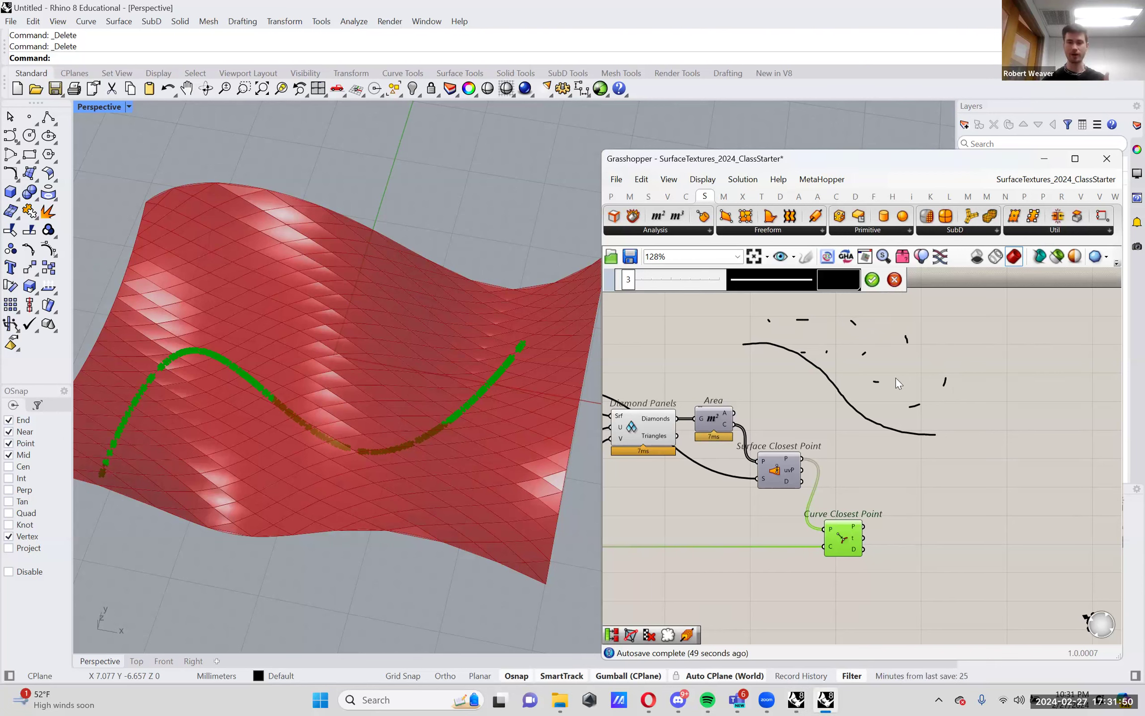
Complete the centre marks, draw a closed boundary loop around the sketched curve and cross out the marks outside it
{"action": "left_click_drag", "start_coordinate": [907, 450], "coordinate": [901, 450]}
{"action": "mouse_move", "coordinate": [845, 415]}
{"action": "left_mouse_down"}
{"action": "mouse_move", "coordinate": [819, 440]}
{"action": "mouse_move", "coordinate": [853, 453]}
{"action": "left_mouse_up"}
{"action": "left_click_drag", "start_coordinate": [932, 388], "coordinate": [891, 356]}
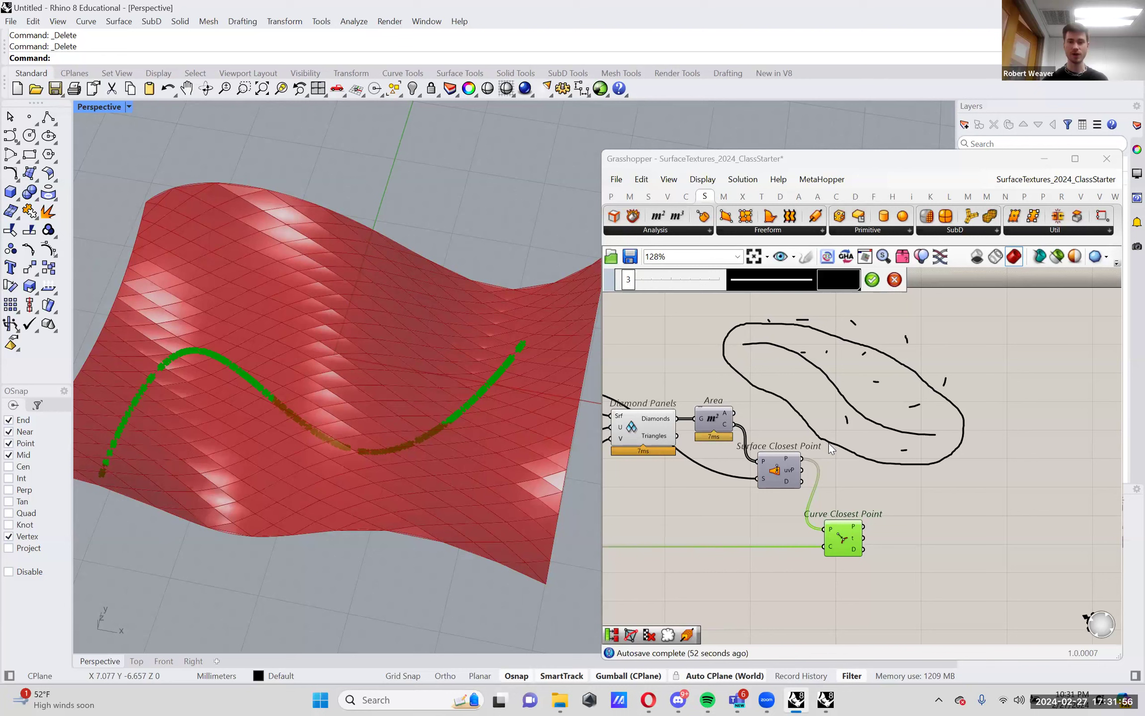
{"action": "left_click_drag", "start_coordinate": [920, 373], "coordinate": [951, 367]}
{"action": "left_click_drag", "start_coordinate": [936, 365], "coordinate": [951, 386]}
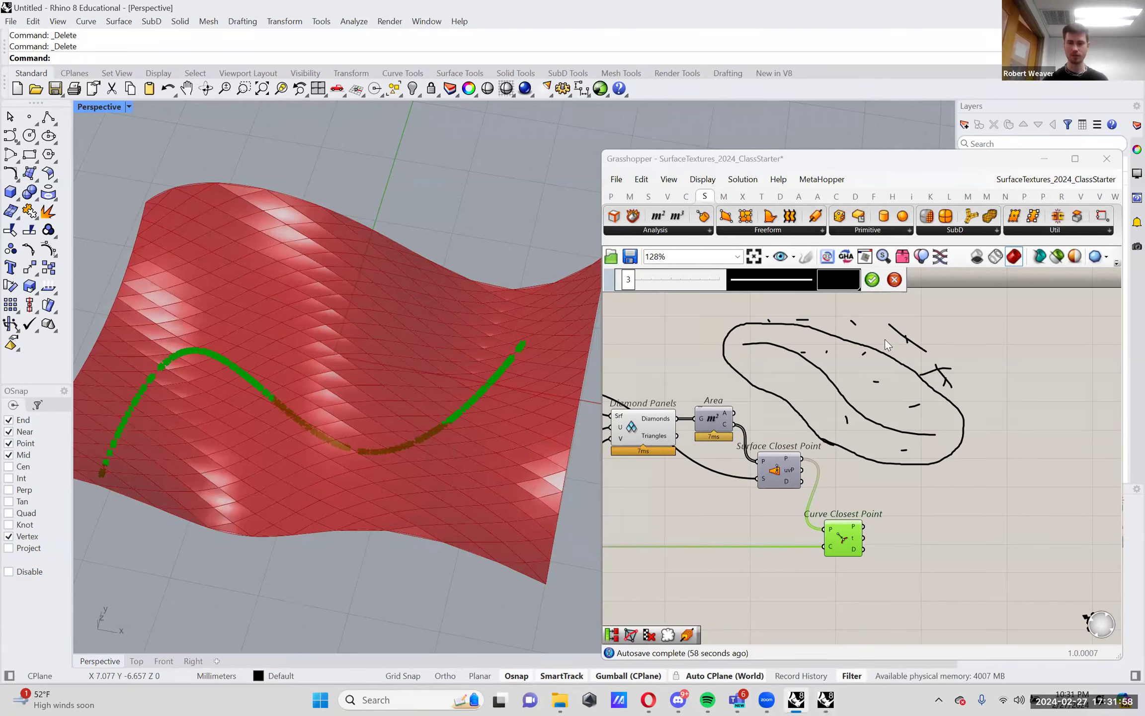
{"action": "left_click_drag", "start_coordinate": [757, 308], "coordinate": [759, 322]}
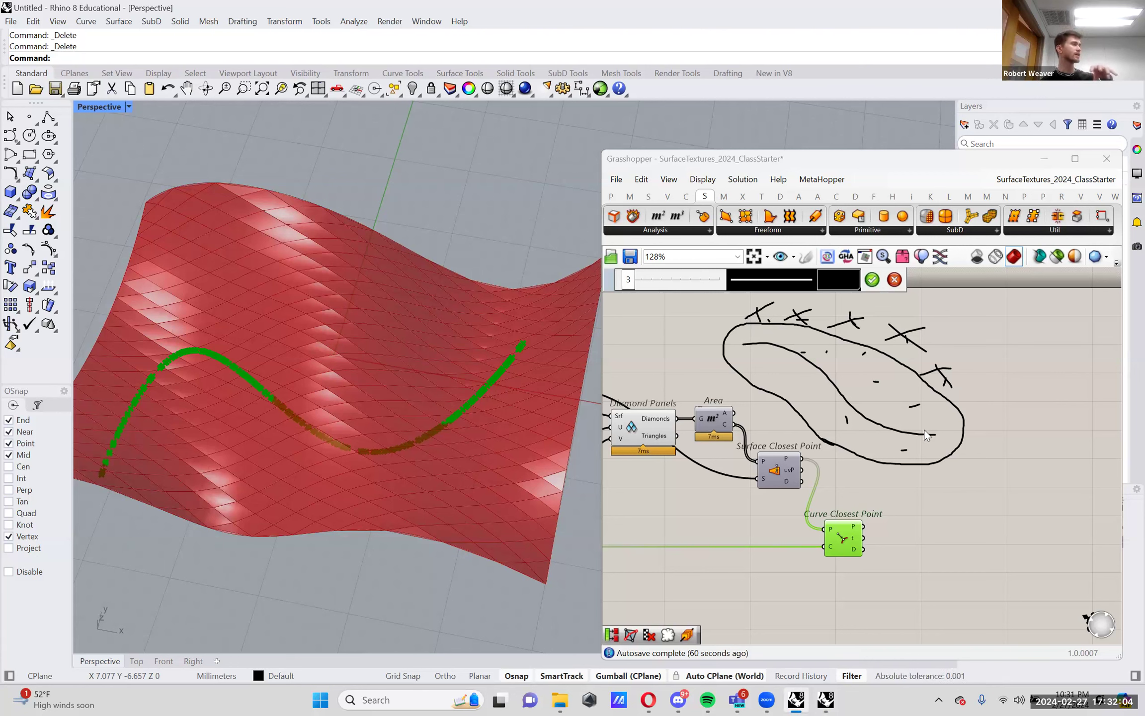
Draw upward arrows on marks inside the loop, finish the sketch and move it clear of the closest-point components
{"action": "mouse_move", "coordinate": [922, 397]}
{"action": "left_mouse_down"}
{"action": "mouse_move", "coordinate": [895, 409]}
{"action": "mouse_move", "coordinate": [919, 403]}
{"action": "mouse_move", "coordinate": [914, 386]}
{"action": "mouse_move", "coordinate": [879, 387]}
{"action": "mouse_move", "coordinate": [868, 348]}
{"action": "mouse_move", "coordinate": [806, 351]}
{"action": "left_mouse_up"}
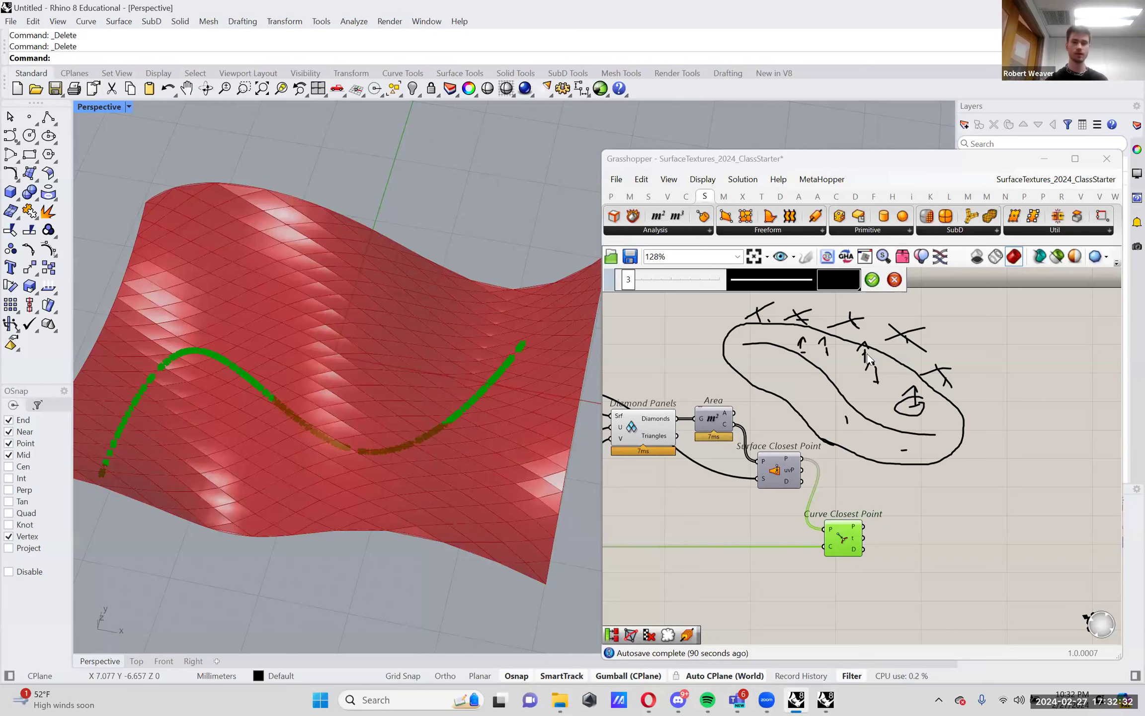
{"action": "left_click", "coordinate": [872, 279]}
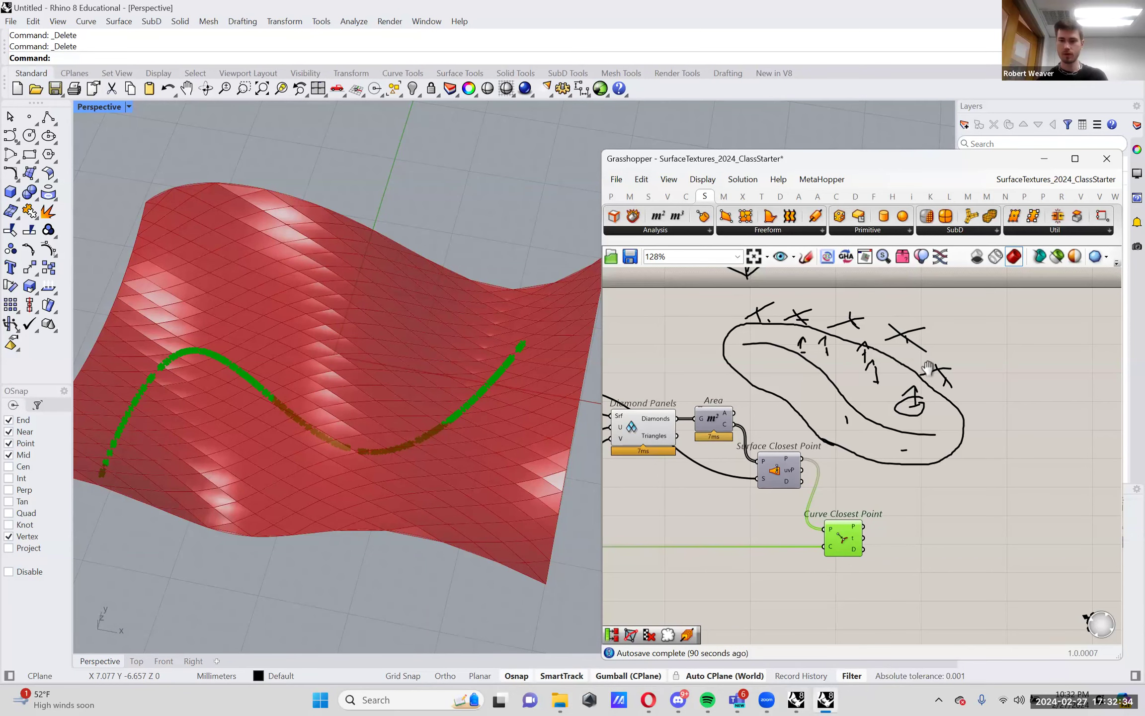
{"action": "left_click_drag", "start_coordinate": [931, 406], "coordinate": [968, 306]}
{"action": "right_click_drag", "start_coordinate": [954, 417], "coordinate": [1004, 341]}
Add an Includes component and connect the D output of Curve Closest Point to its V input
{"action": "left_click", "coordinate": [888, 476]}
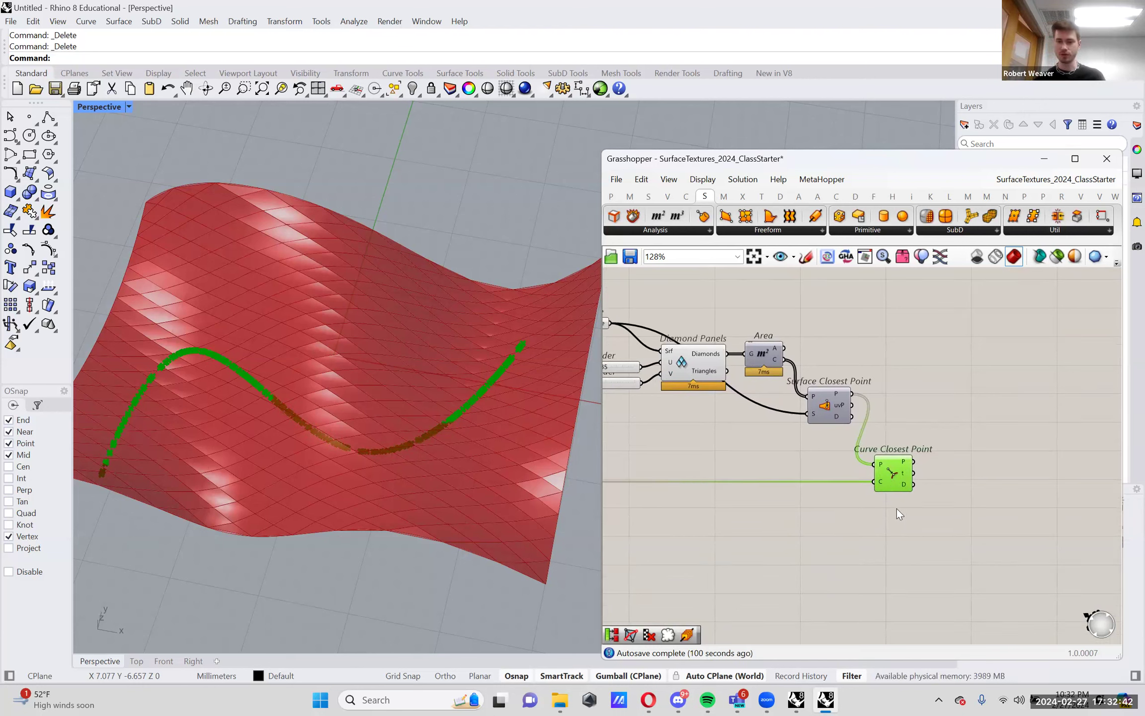
{"action": "right_click_drag", "start_coordinate": [912, 527], "coordinate": [911, 495]}
{"action": "scroll", "coordinate": [912, 495], "scroll_direction": "up", "scroll_amount": 2}
{"action": "mouse_move", "coordinate": [901, 437]}
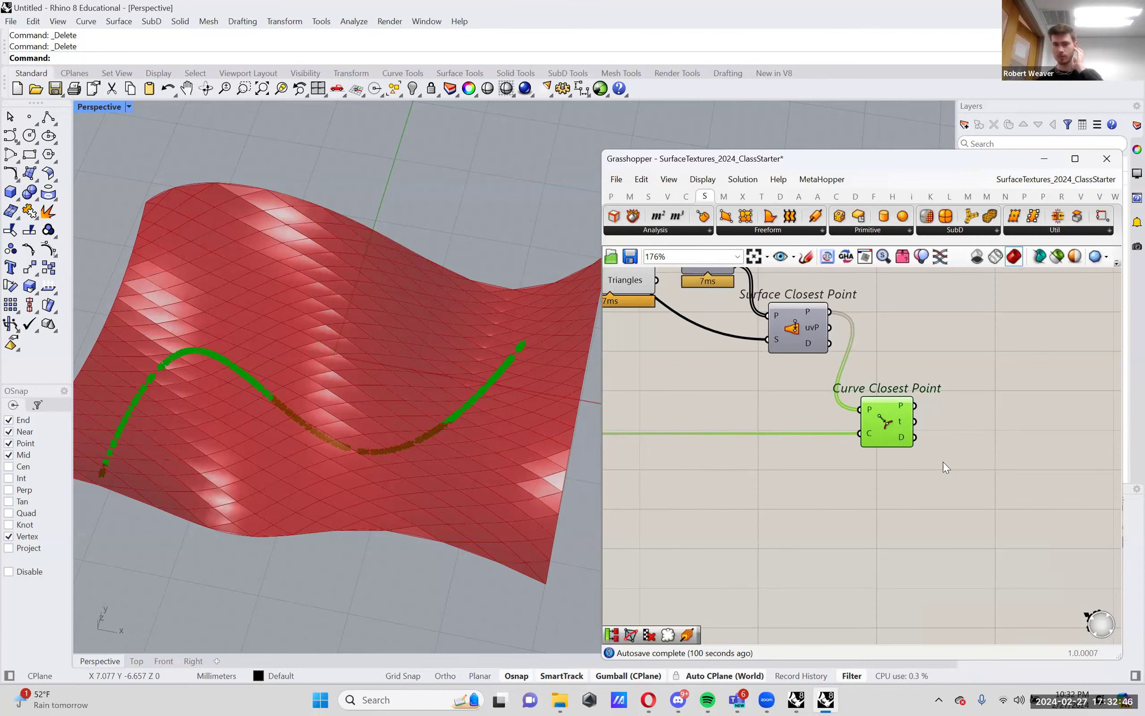
{"action": "double_click", "coordinate": [971, 482]}
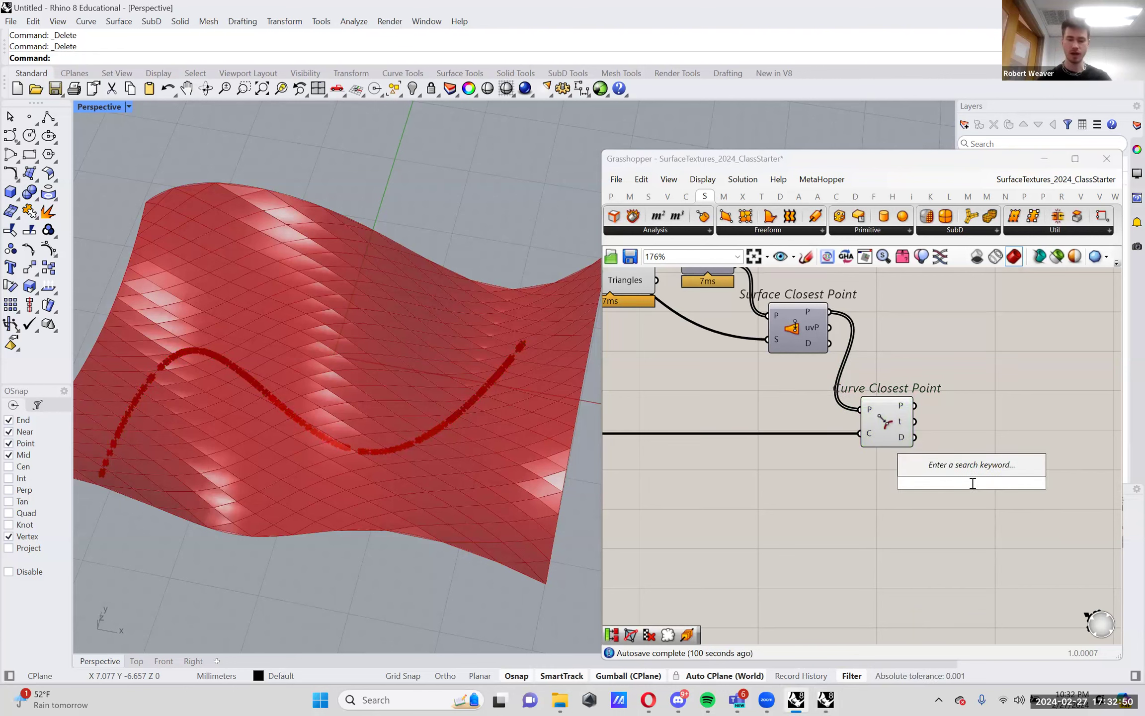
{"action": "type", "text": "incl"}
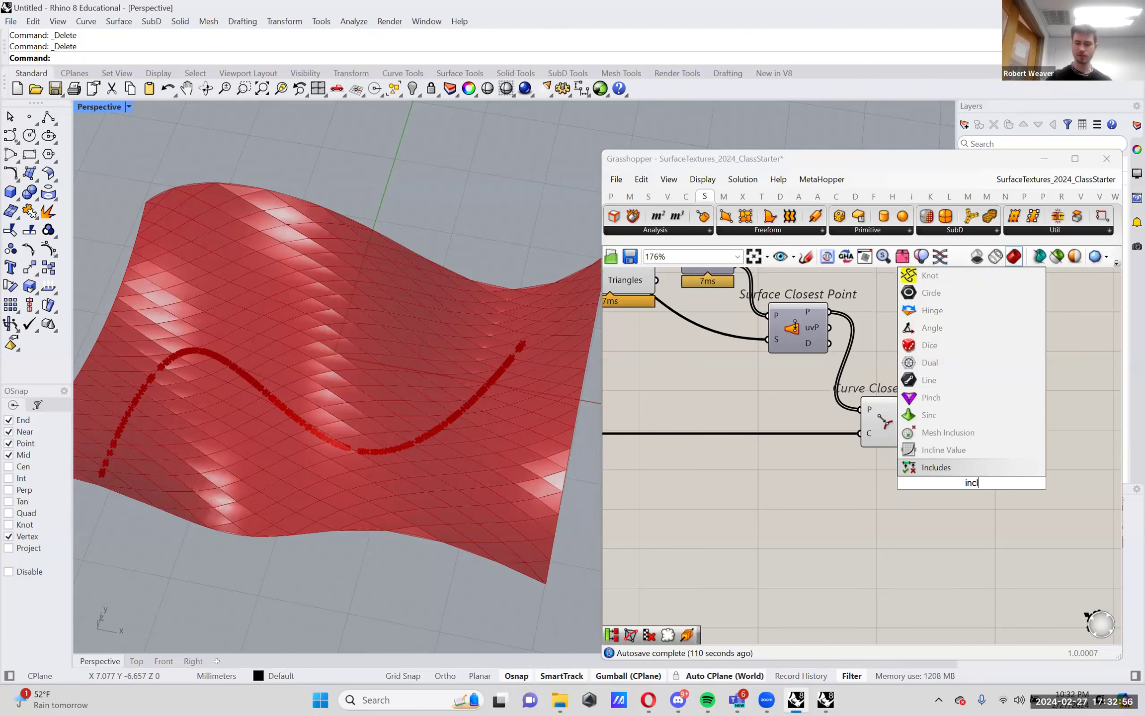
{"action": "key", "text": "Return"}
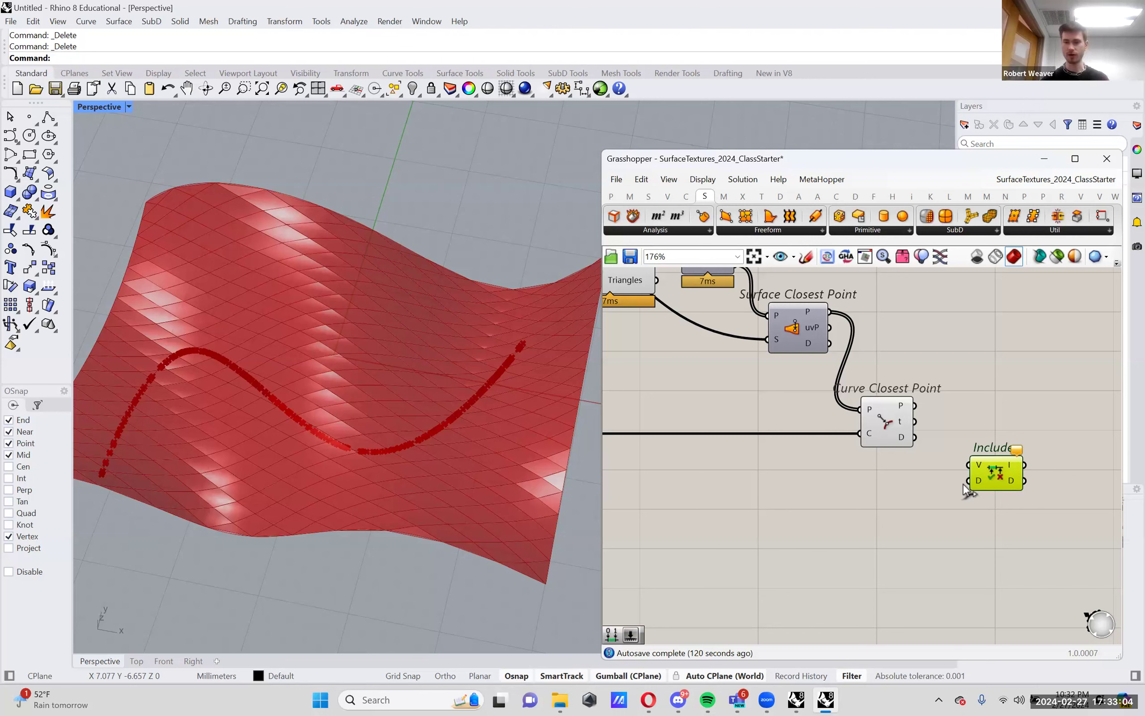
{"action": "mouse_move", "coordinate": [975, 463]}
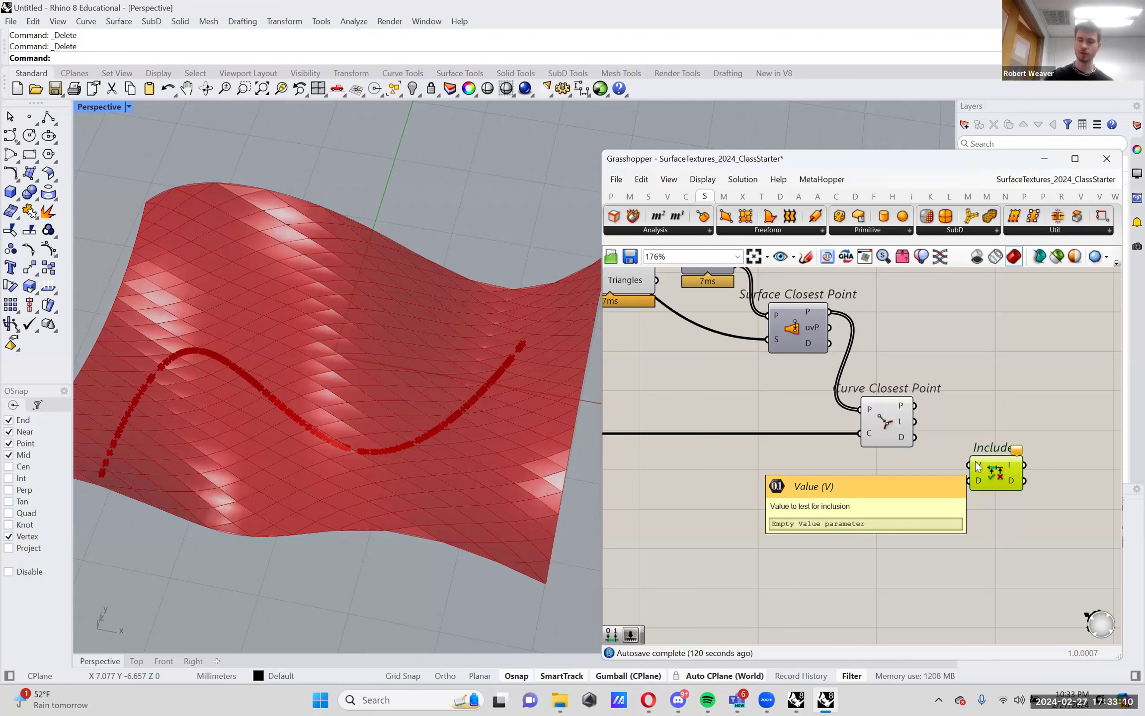
{"action": "left_click_drag", "start_coordinate": [915, 438], "coordinate": [983, 494]}
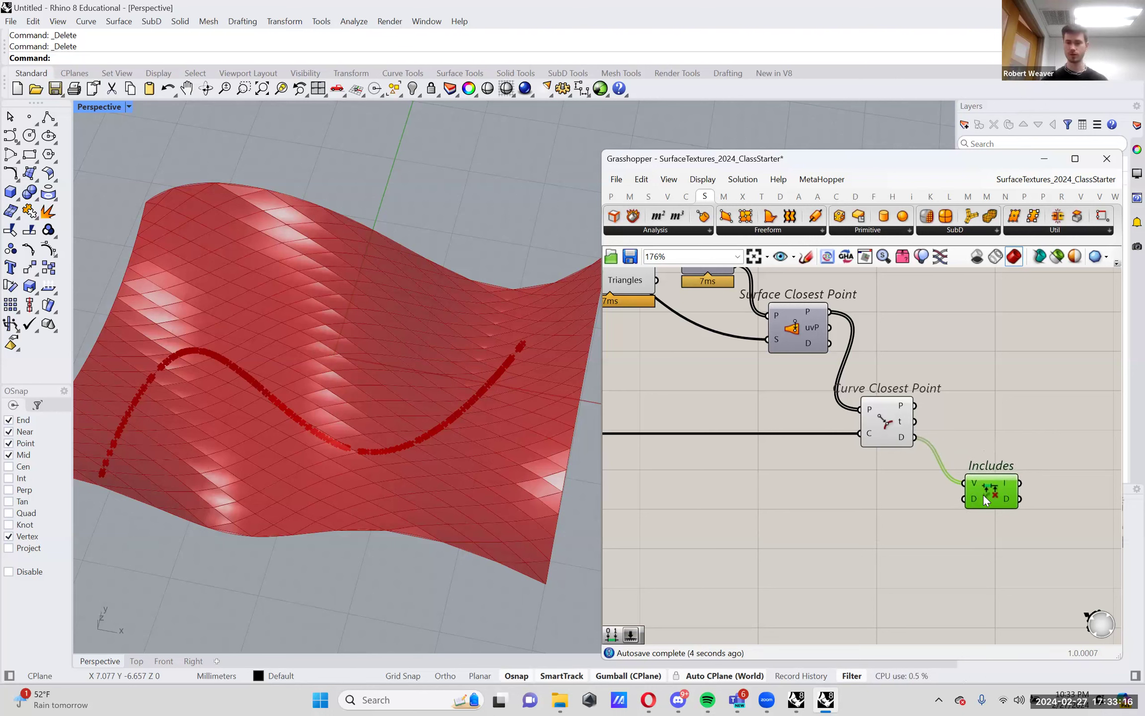
Add a Construct Domain component and place it just below Curve Closest Point, beside Includes
{"action": "mouse_move", "coordinate": [969, 494]}
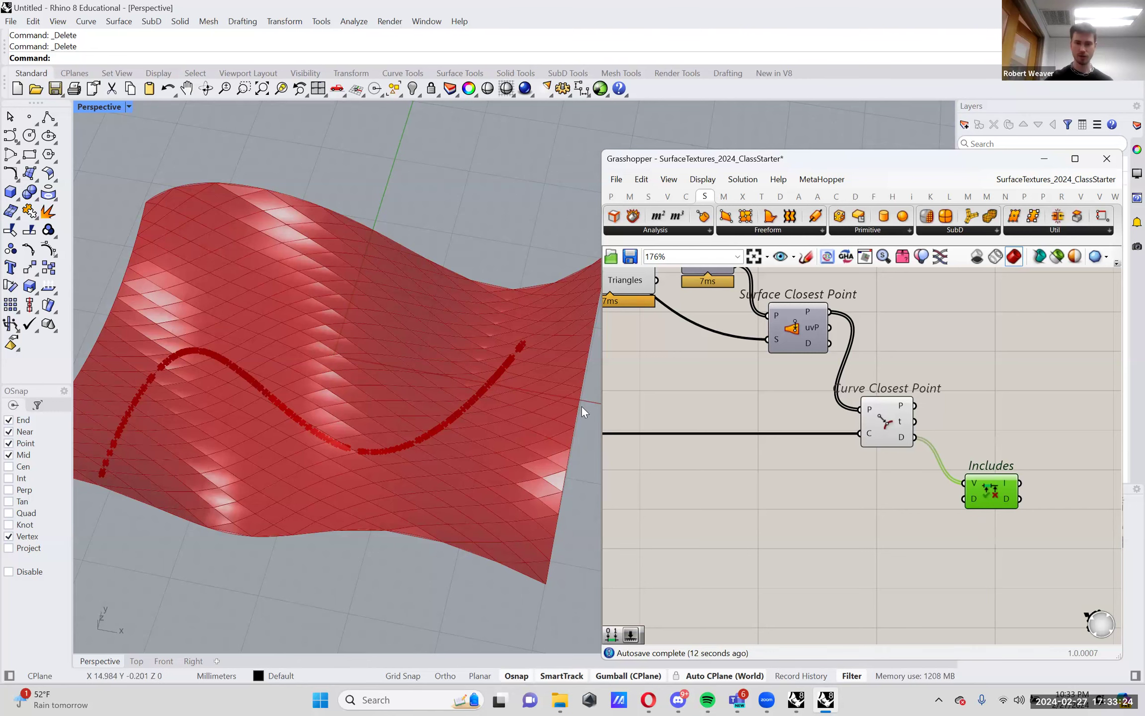
{"action": "right_click_drag", "start_coordinate": [570, 410], "coordinate": [524, 410]}
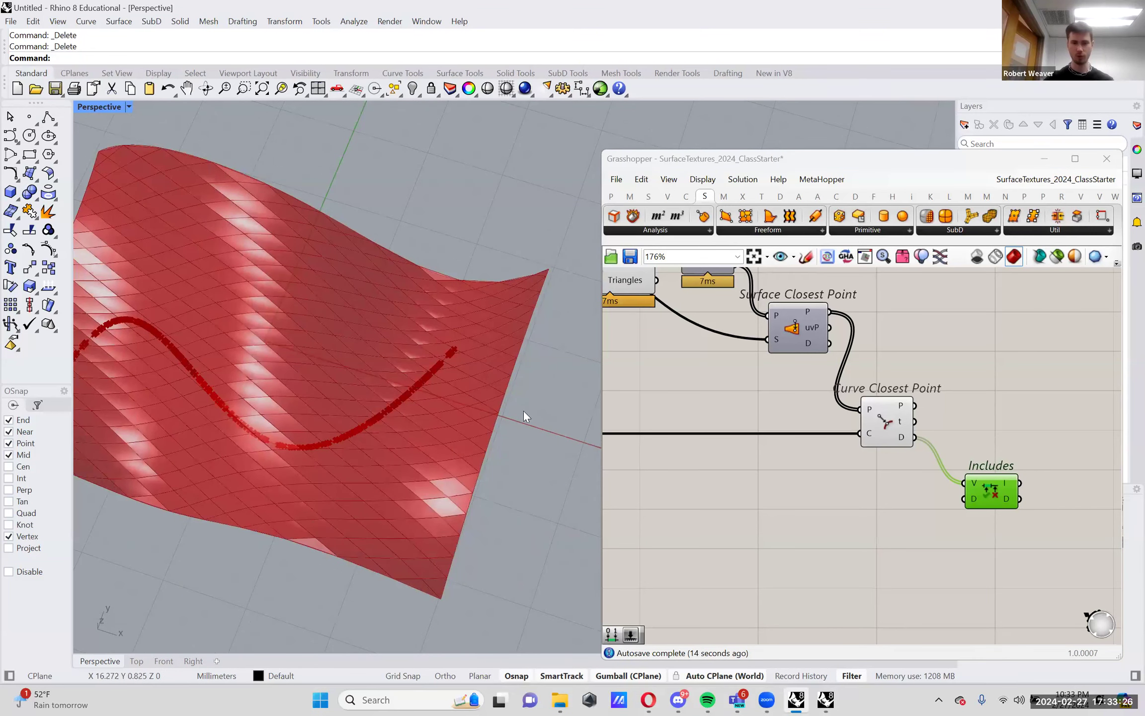
{"action": "double_click", "coordinate": [855, 498]}
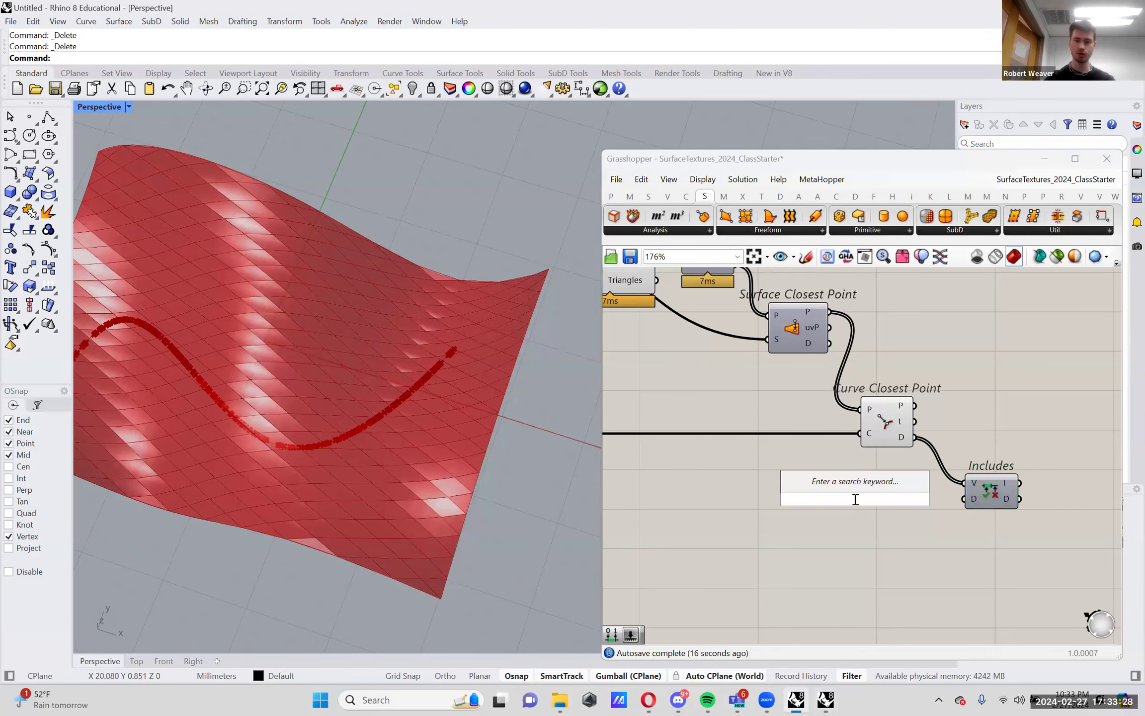
{"action": "type", "text": "con dom"}
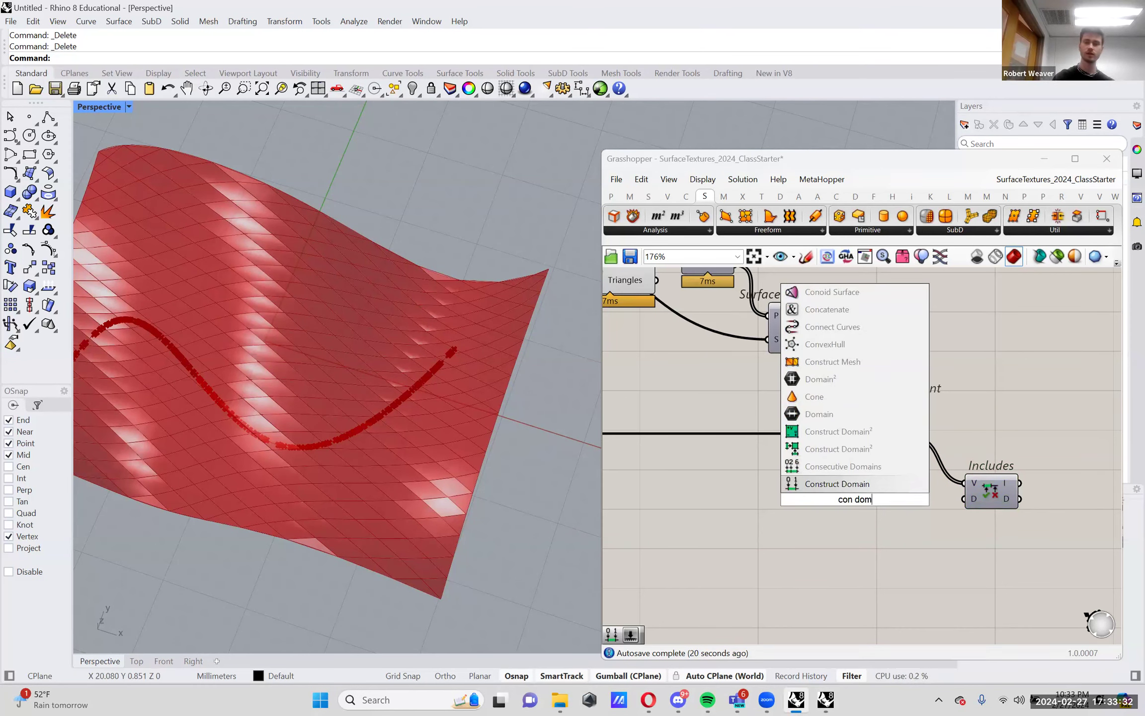
{"action": "key", "text": "Return"}
{"action": "left_click_drag", "start_coordinate": [861, 498], "coordinate": [911, 525]}
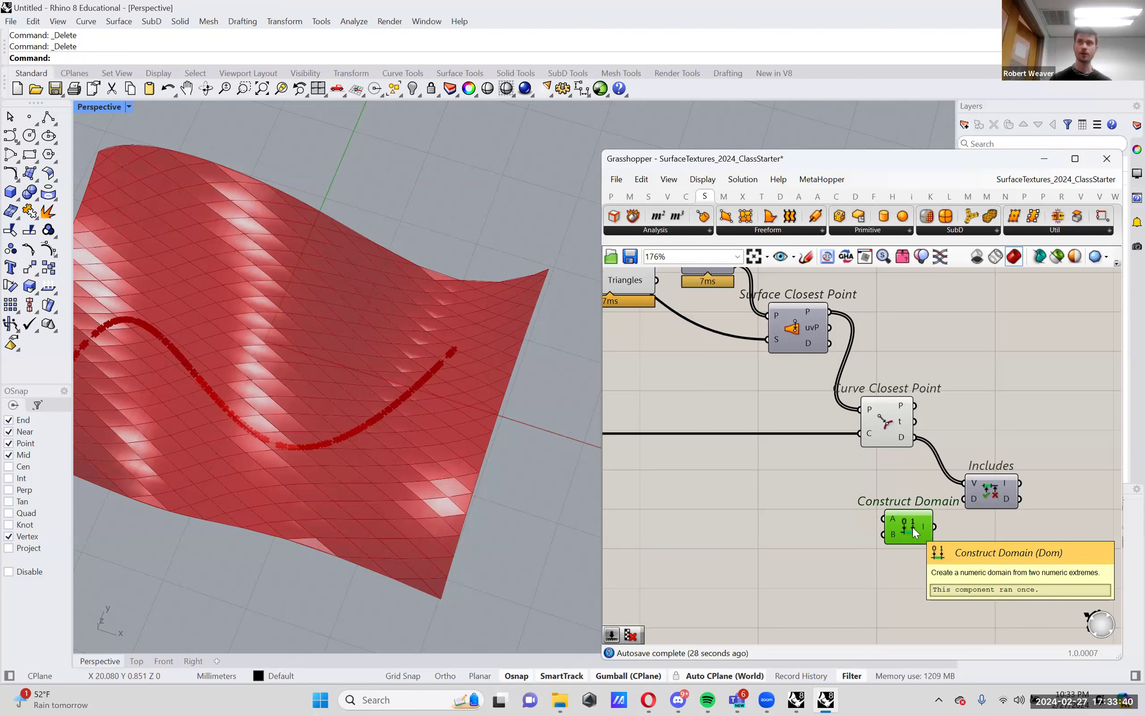
Create a number slider ranging from 0.00 to 20 beside Construct Domain and place a copy just below it
{"action": "double_click", "coordinate": [755, 494]}
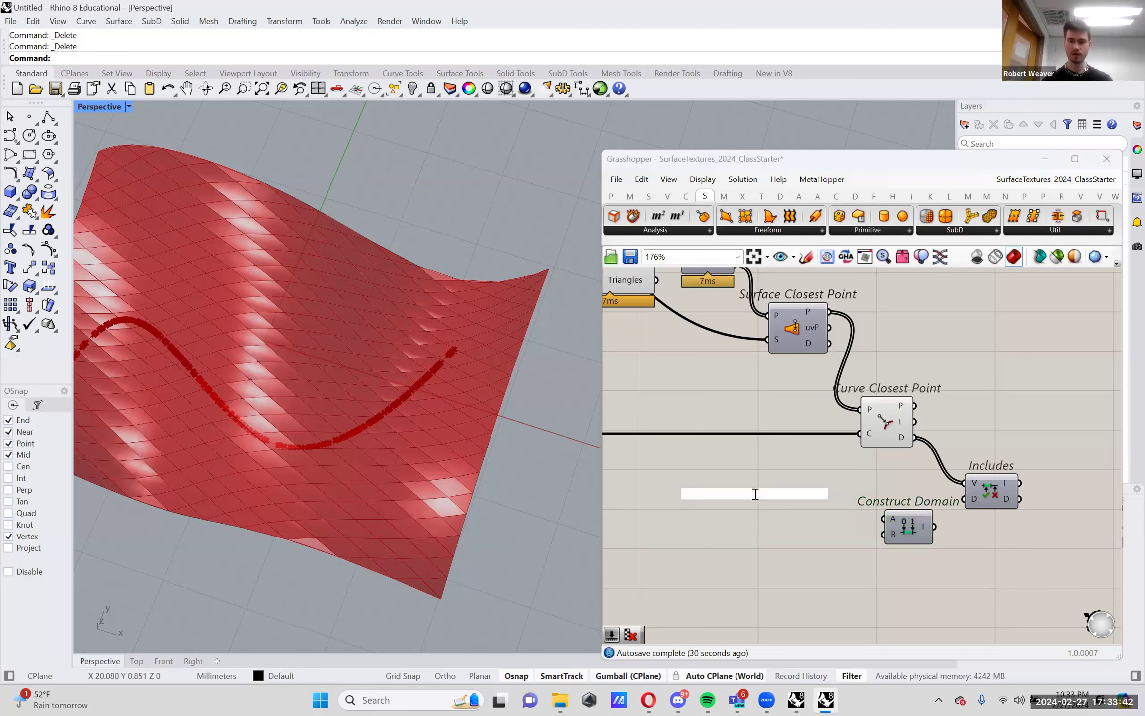
{"action": "type", "text": "0"}
{"action": "key", "text": "Return"}
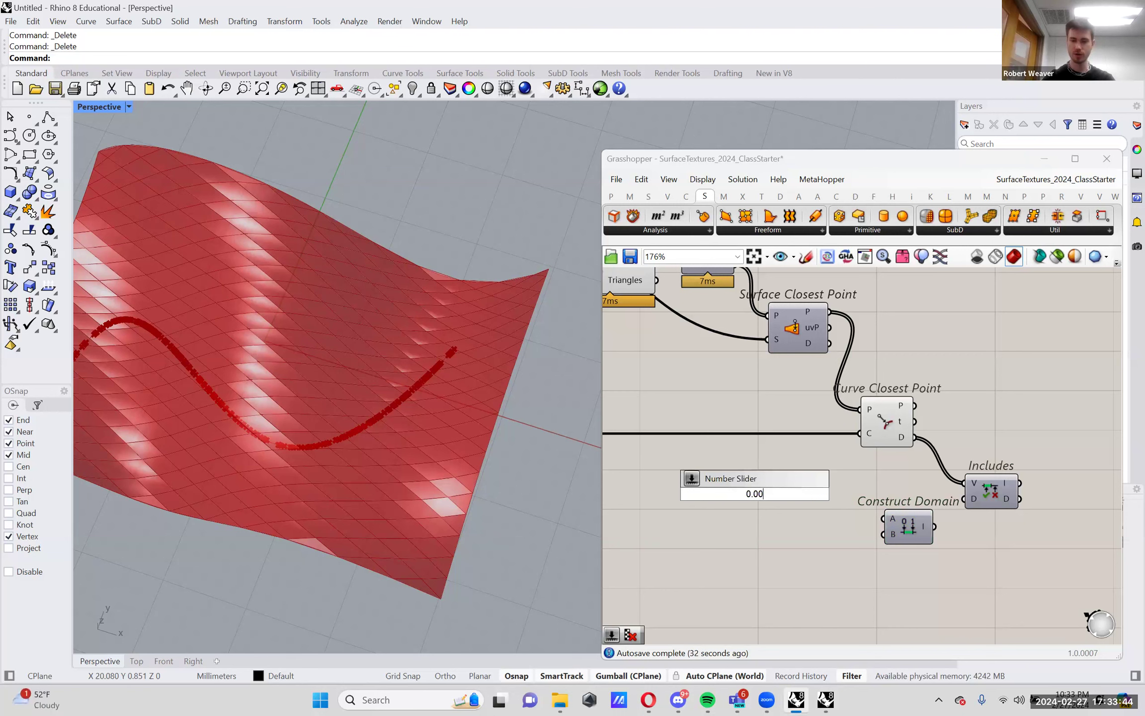
{"action": "type", "text": "..100"}
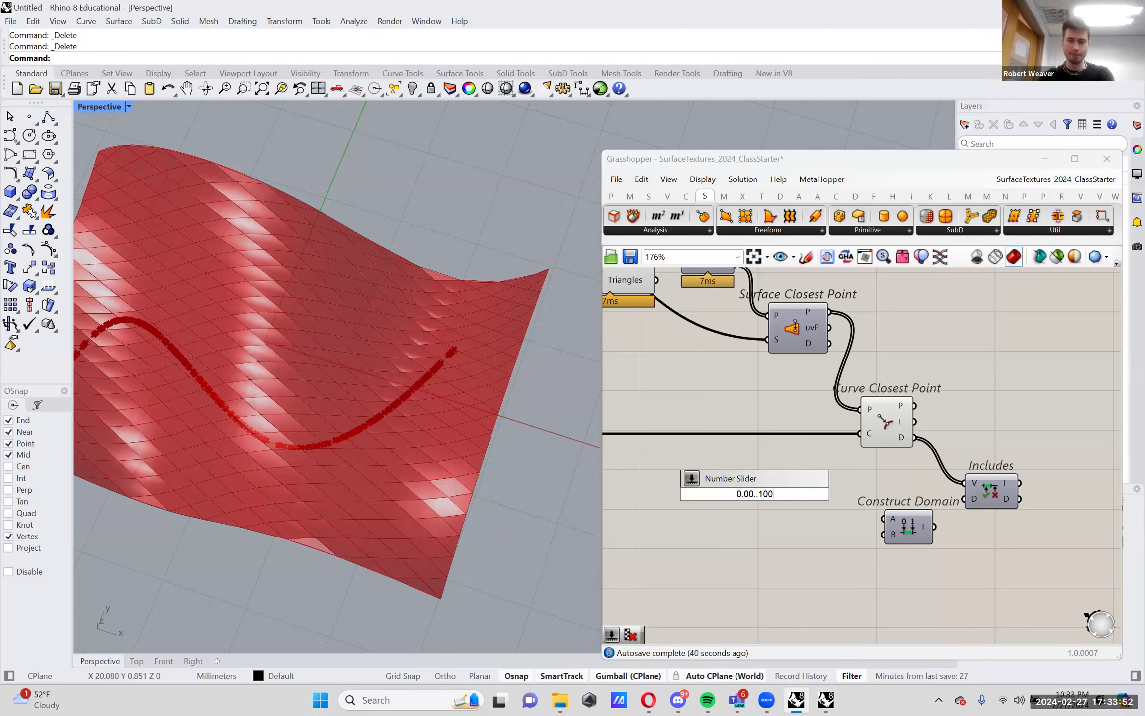
{"action": "key", "text": "BackSpace"}
{"action": "key", "text": "BackSpace"}
{"action": "key", "text": "BackSpace"}
{"action": "type", "text": "20"}
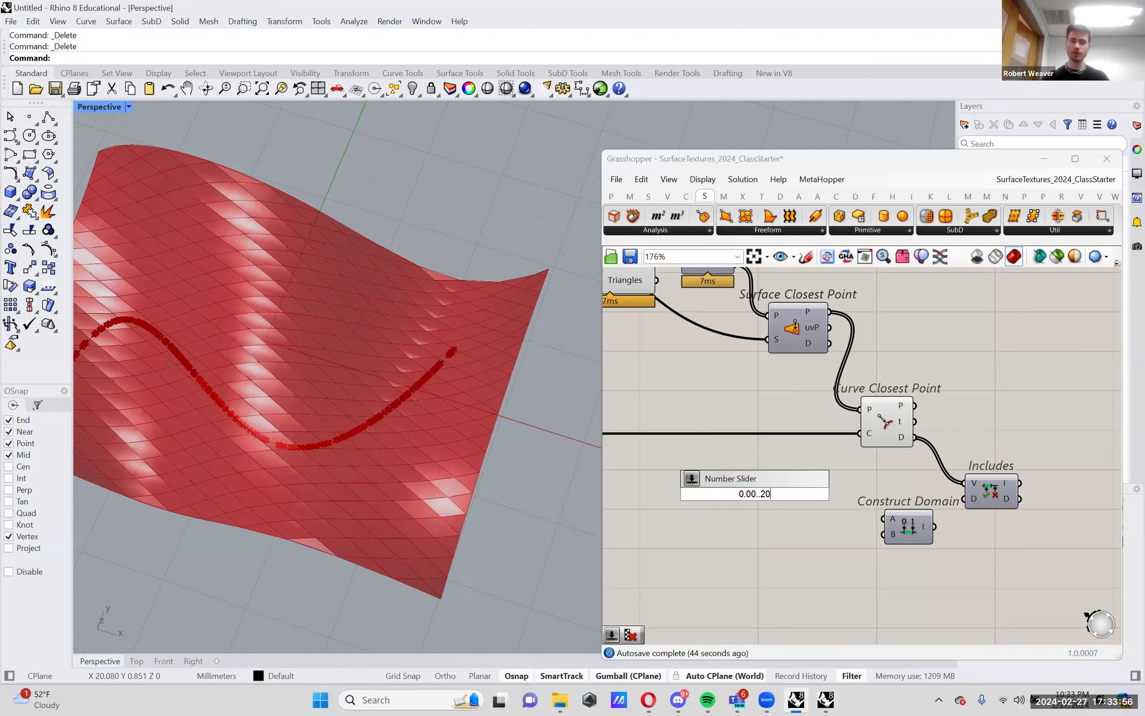
{"action": "key", "text": "Return"}
{"action": "left_click_drag", "start_coordinate": [762, 498], "coordinate": [807, 531]}
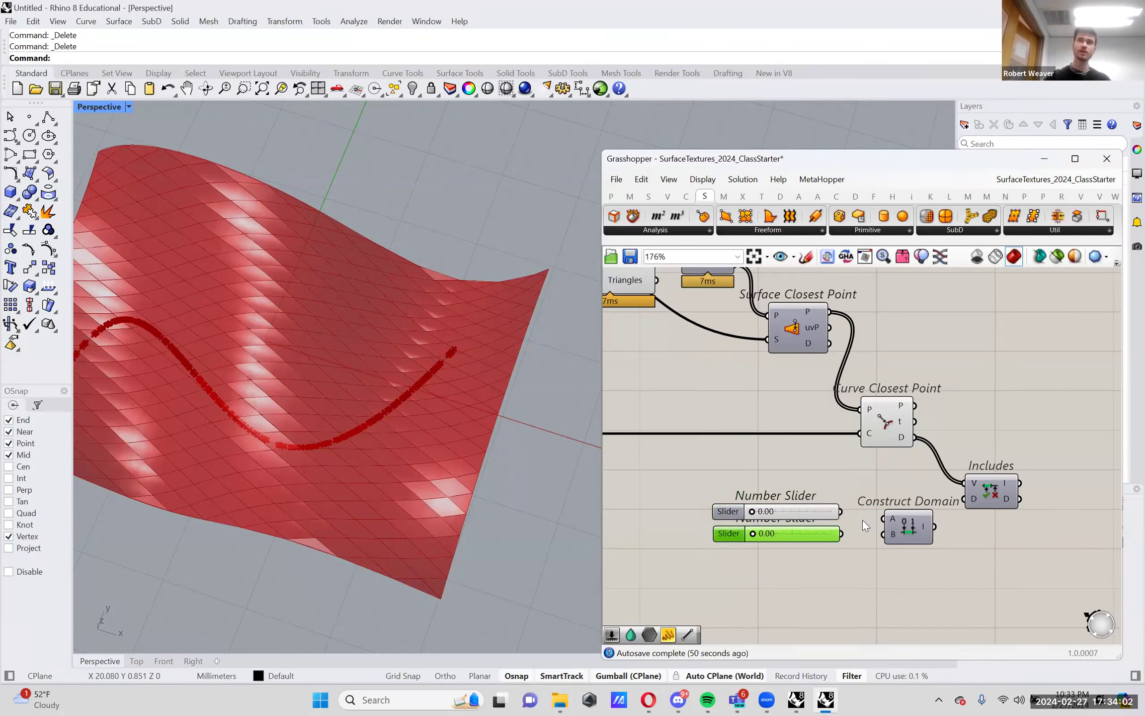
Wire the two sliders into A and B of Construct Domain, feeding the D input of Includes a domain from 0.00 to 20.00
{"action": "left_click_drag", "start_coordinate": [841, 511], "coordinate": [909, 522]}
{"action": "left_click", "coordinate": [848, 538]}
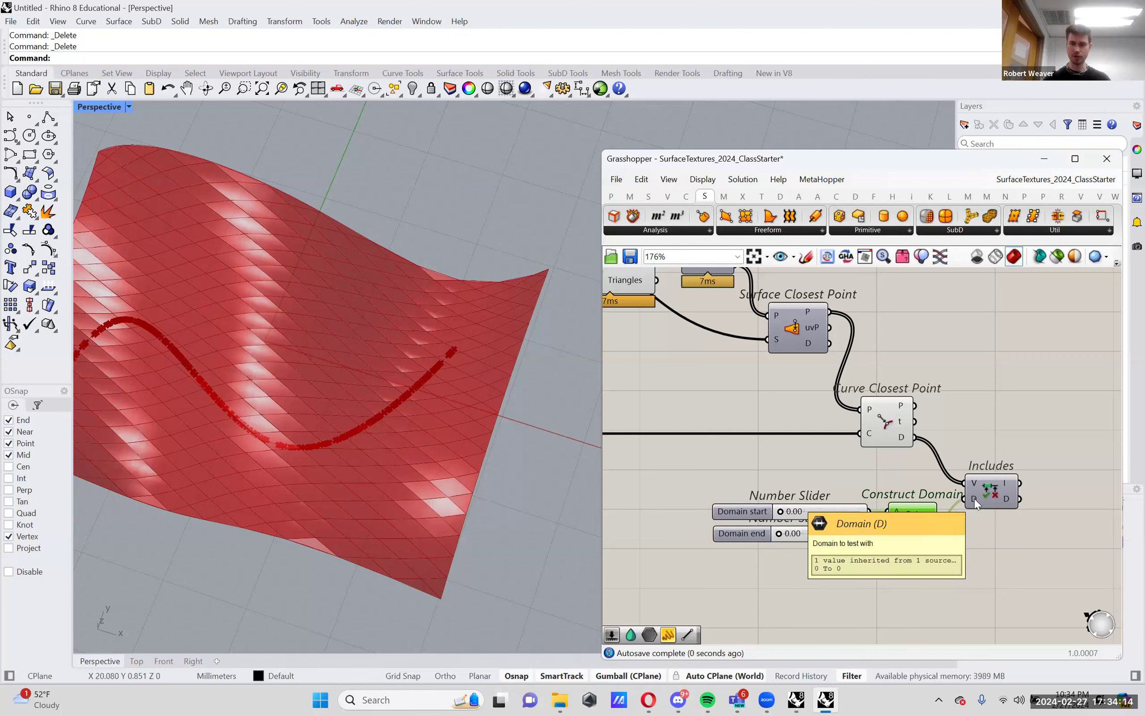
{"action": "left_click_drag", "start_coordinate": [821, 531], "coordinate": [881, 532]}
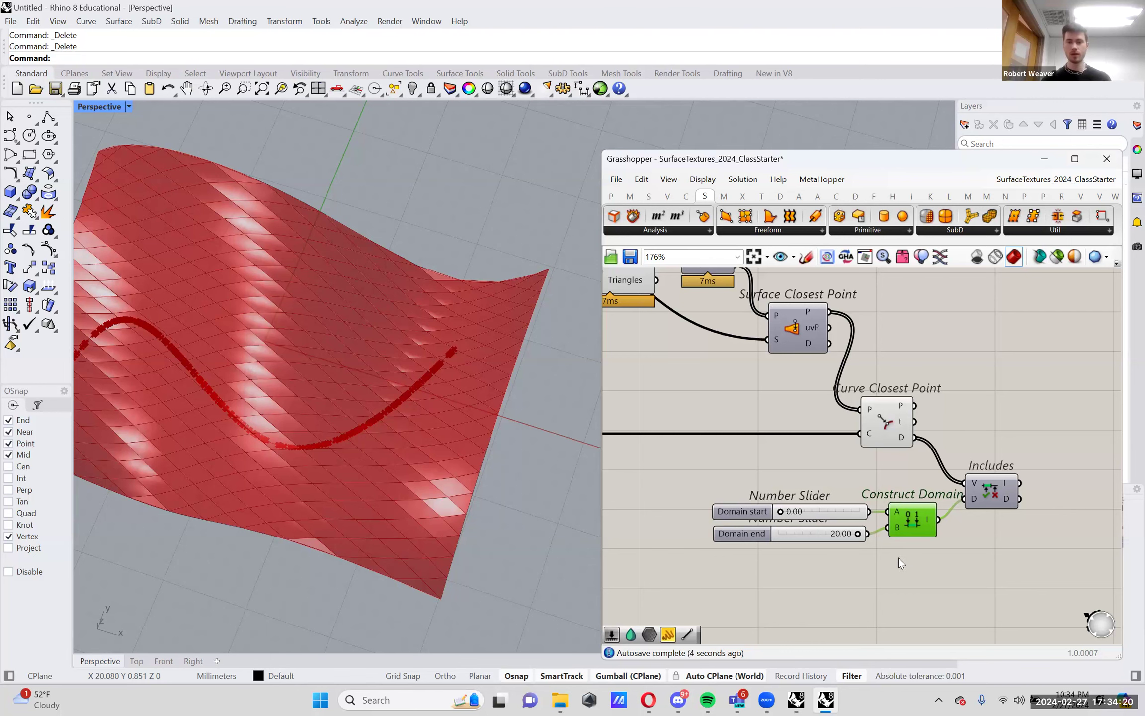
{"action": "right_click_drag", "start_coordinate": [898, 557], "coordinate": [866, 558]}
{"action": "right_click_drag", "start_coordinate": [964, 491], "coordinate": [956, 499]}
{"action": "left_click", "coordinate": [948, 499]}
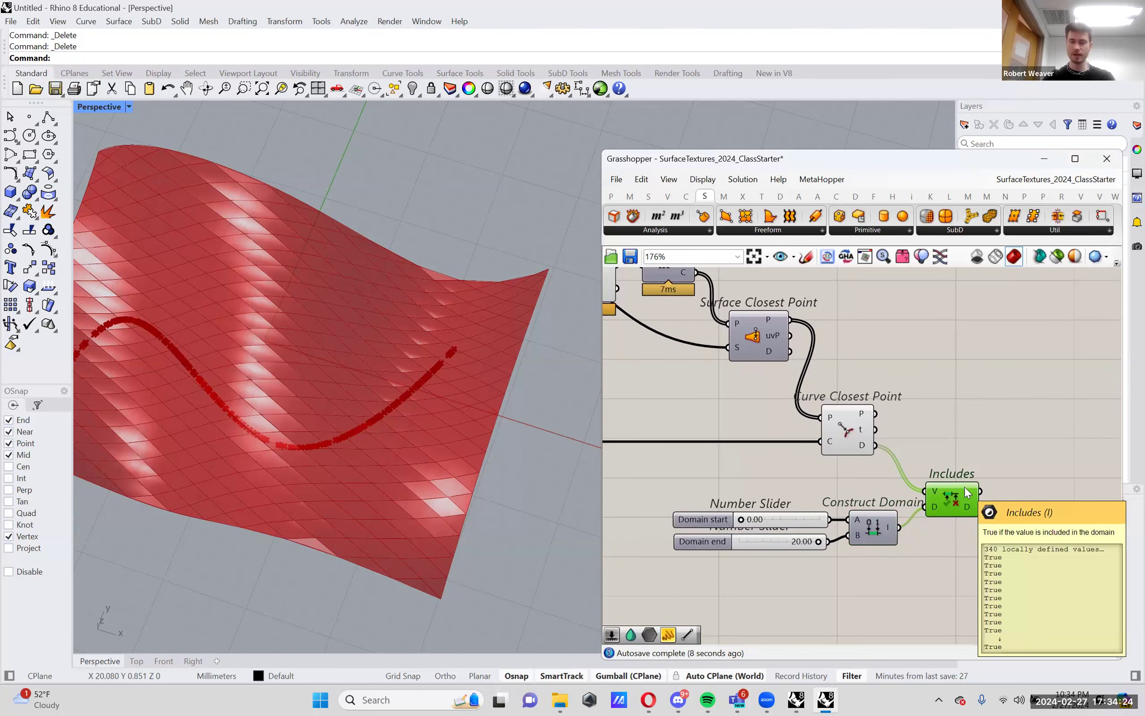
Add a Cull Pattern component above Includes and connect the I output of Includes to its P input
{"action": "left_click", "coordinate": [982, 380]}
{"action": "double_click", "coordinate": [982, 380]}
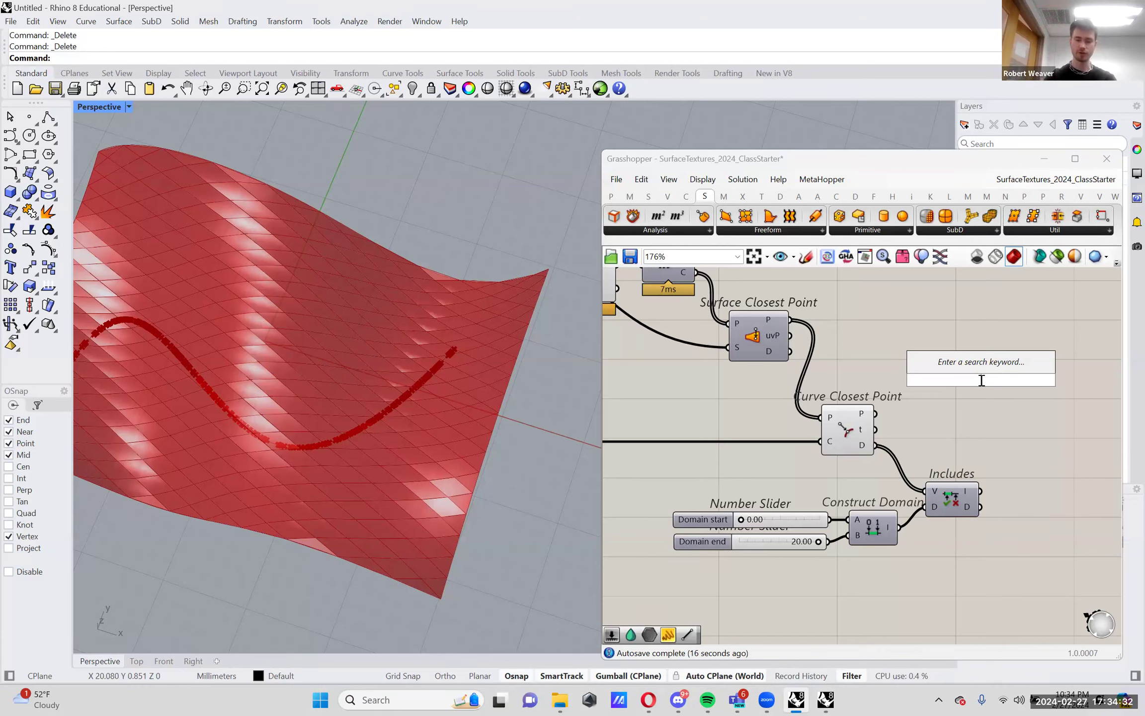
{"action": "type", "text": "cull"}
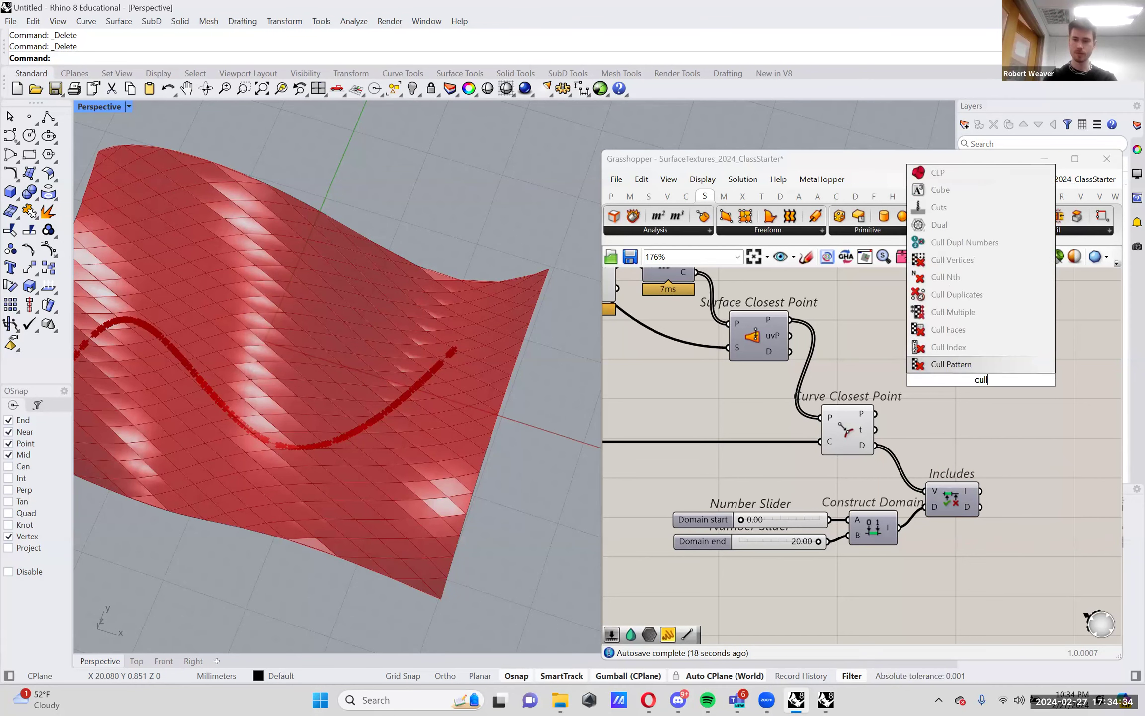
{"action": "key", "text": "Return"}
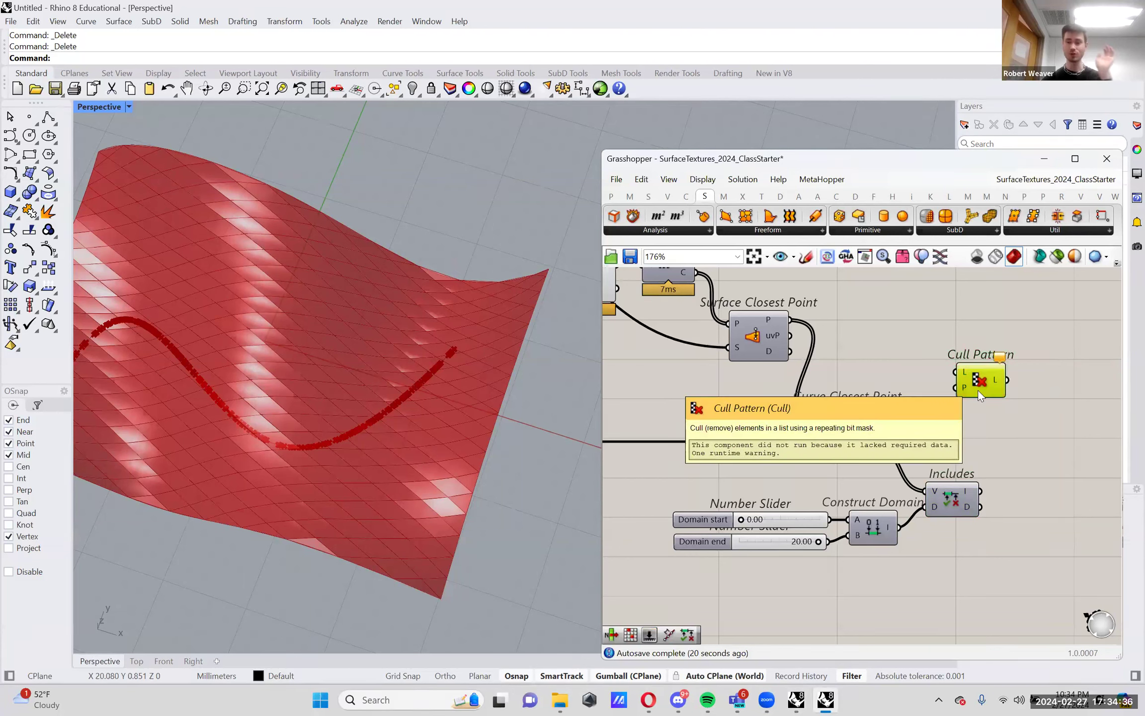
{"action": "left_click_drag", "start_coordinate": [972, 383], "coordinate": [1016, 417]}
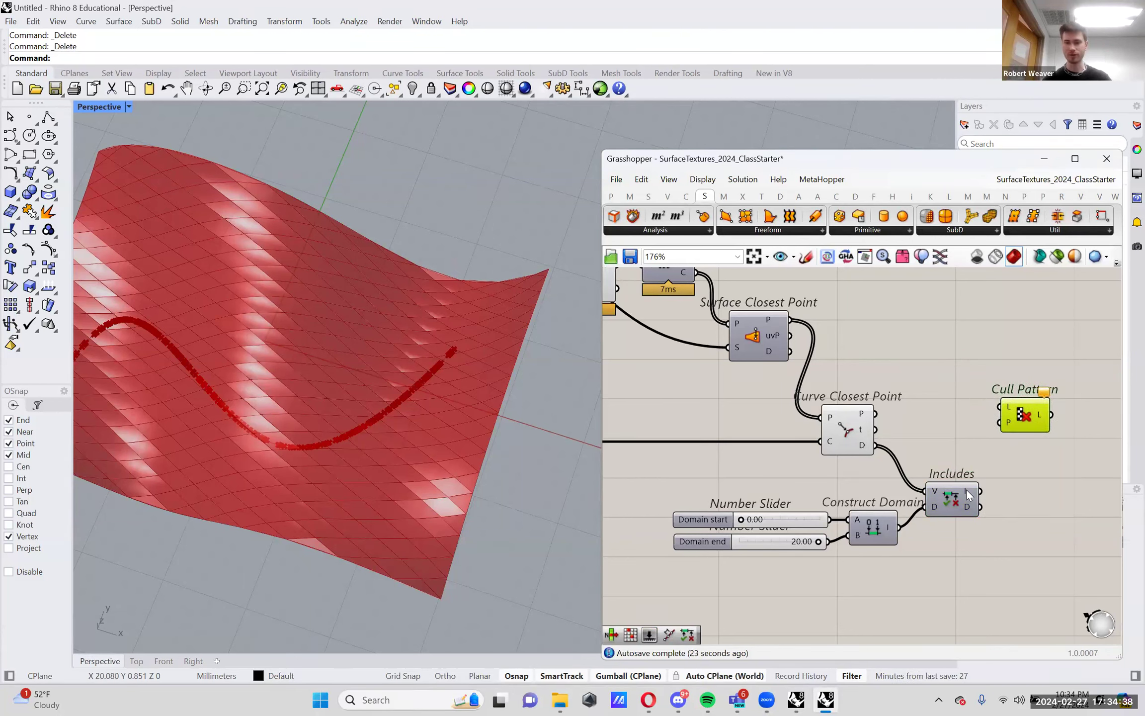
{"action": "mouse_move", "coordinate": [968, 494]}
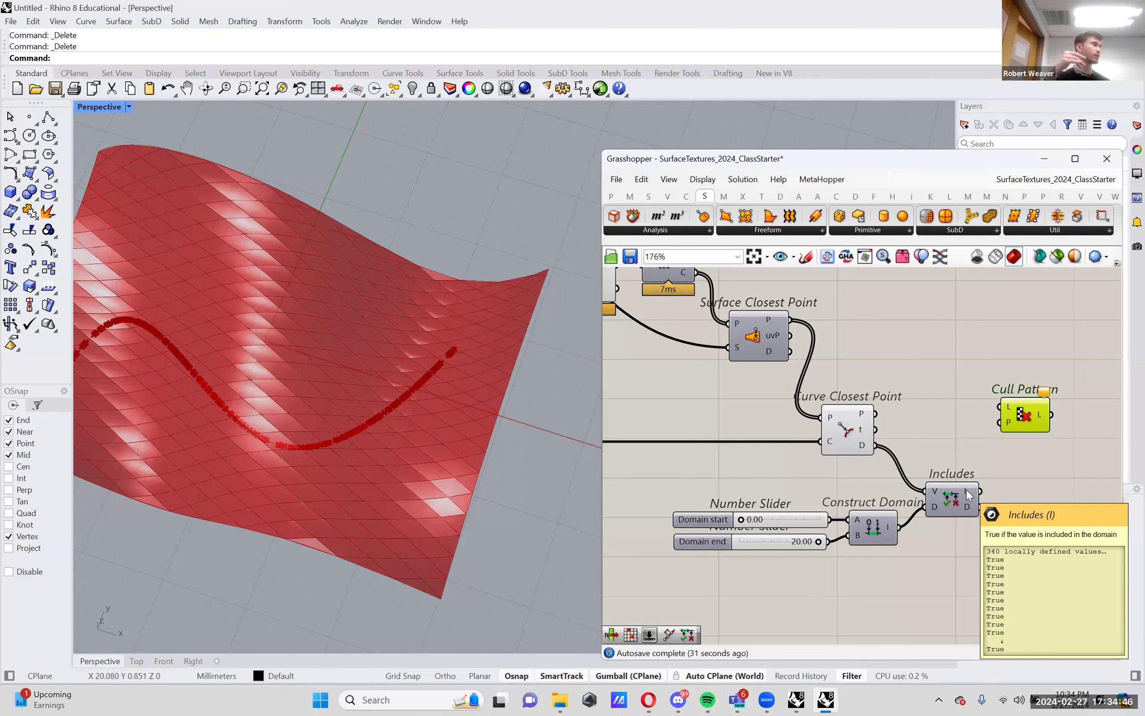
{"action": "left_click_drag", "start_coordinate": [966, 492], "coordinate": [1014, 419]}
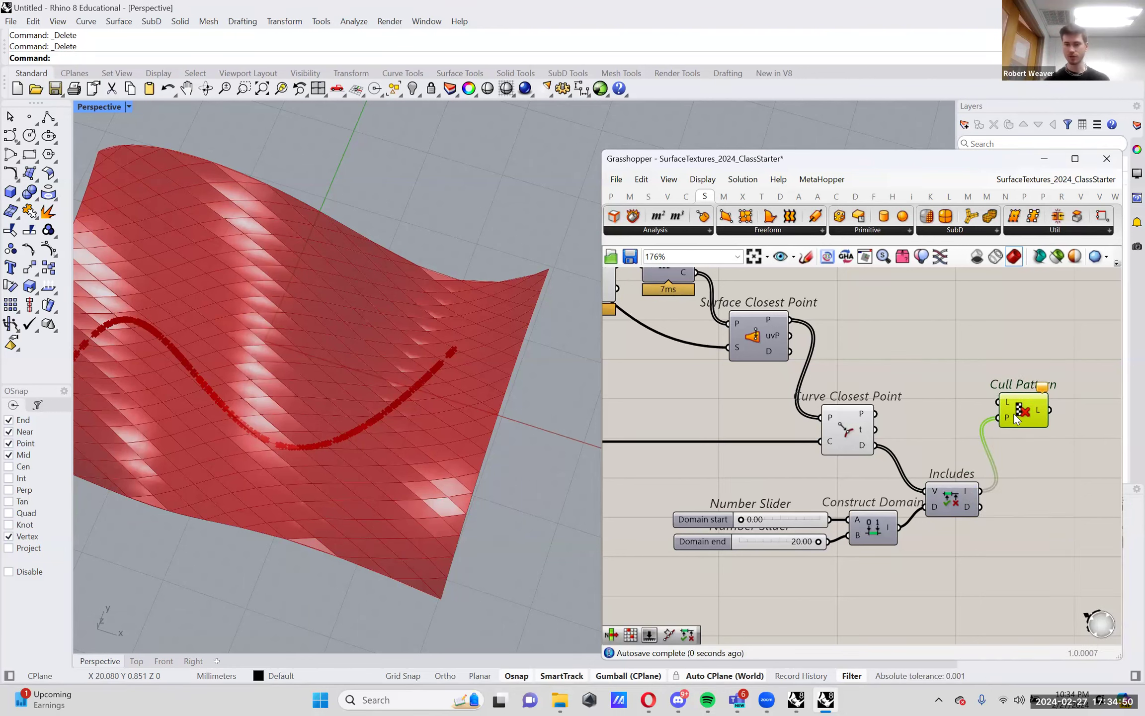
Try connecting the P output of Curve Closest Point to the L input of Cull Pattern
{"action": "left_click_drag", "start_coordinate": [875, 413], "coordinate": [964, 388]}
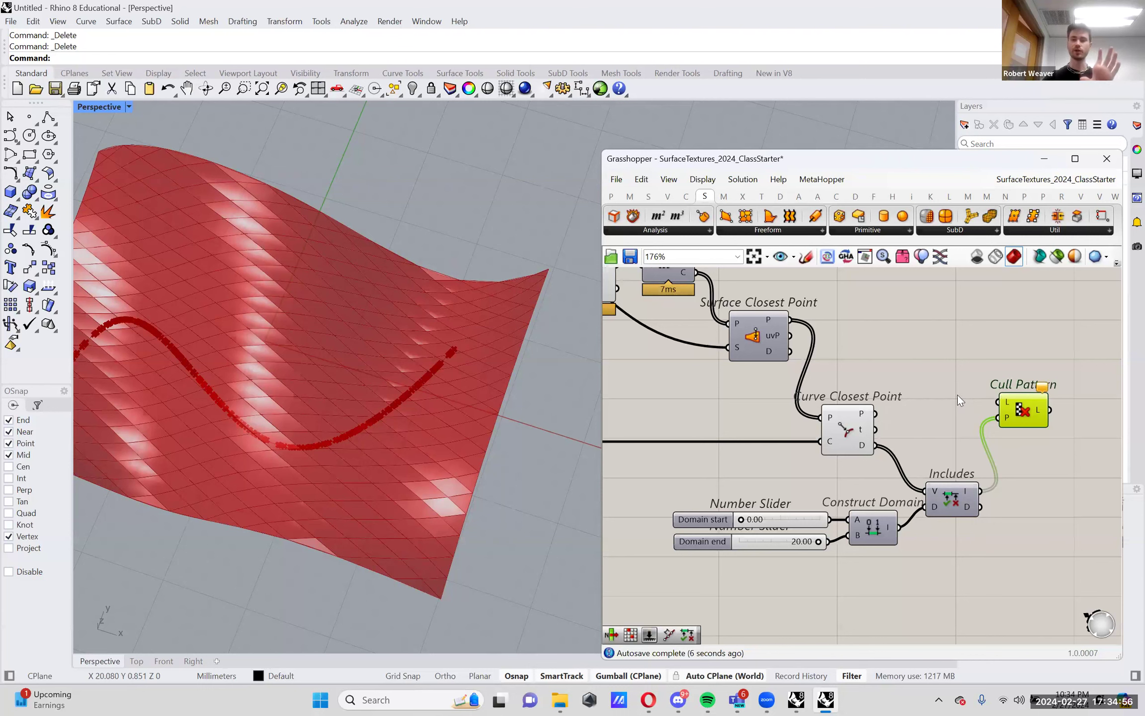
{"action": "mouse_move", "coordinate": [863, 447]}
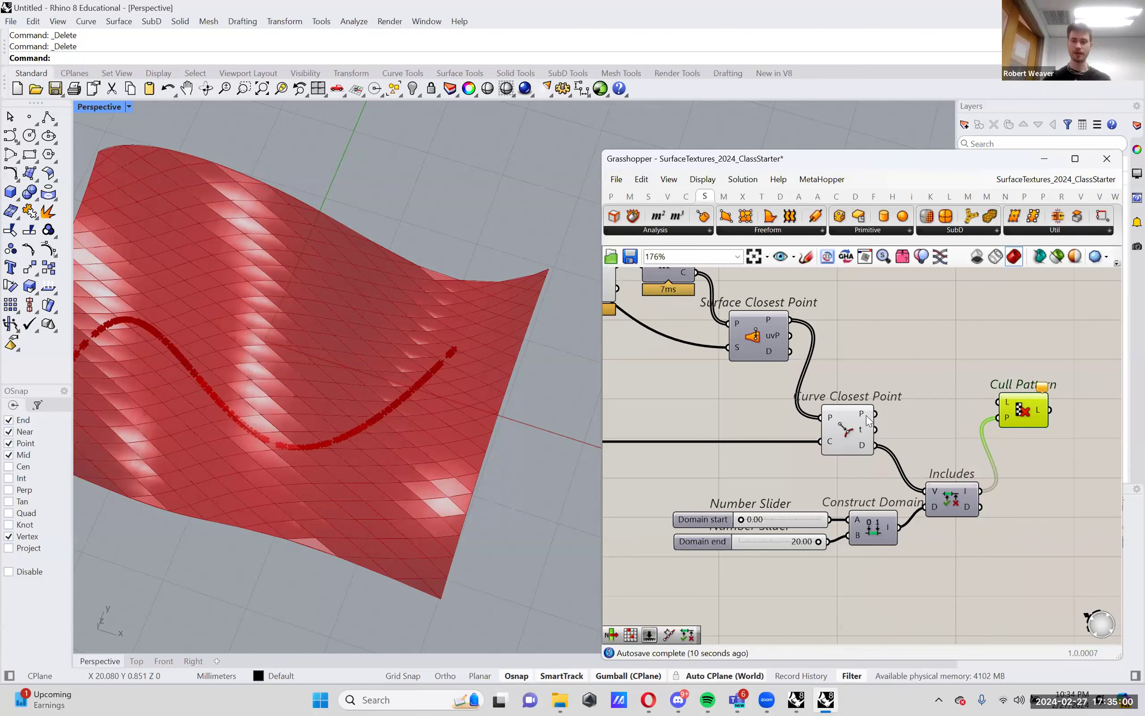
{"action": "mouse_move", "coordinate": [865, 419]}
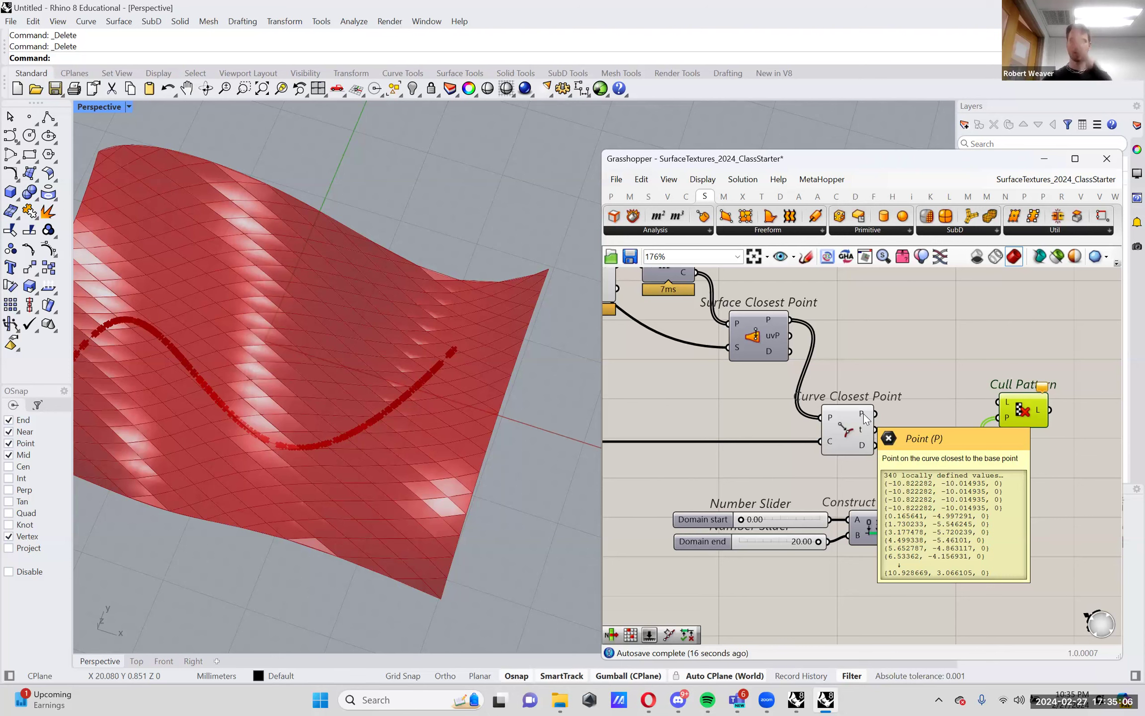
{"action": "mouse_move", "coordinate": [848, 356]}
{"action": "left_mouse_down"}
{"action": "mouse_move", "coordinate": [890, 407]}
{"action": "mouse_move", "coordinate": [844, 462]}
{"action": "mouse_move", "coordinate": [839, 377]}
{"action": "mouse_move", "coordinate": [1000, 379]}
{"action": "mouse_move", "coordinate": [999, 402]}
{"action": "left_mouse_up"}
{"action": "left_click", "coordinate": [888, 279]}
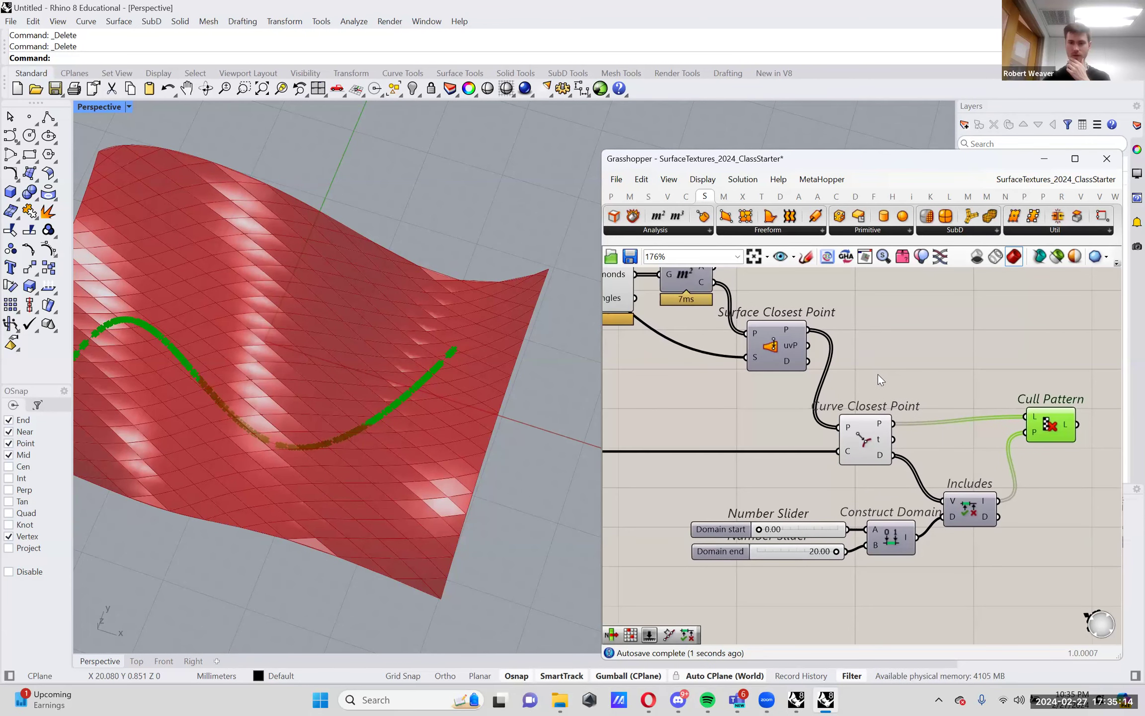
Connect the P output of Surface Closest Point to the L input of Cull Pattern
{"action": "left_click_drag", "start_coordinate": [809, 329], "coordinate": [1026, 416]}
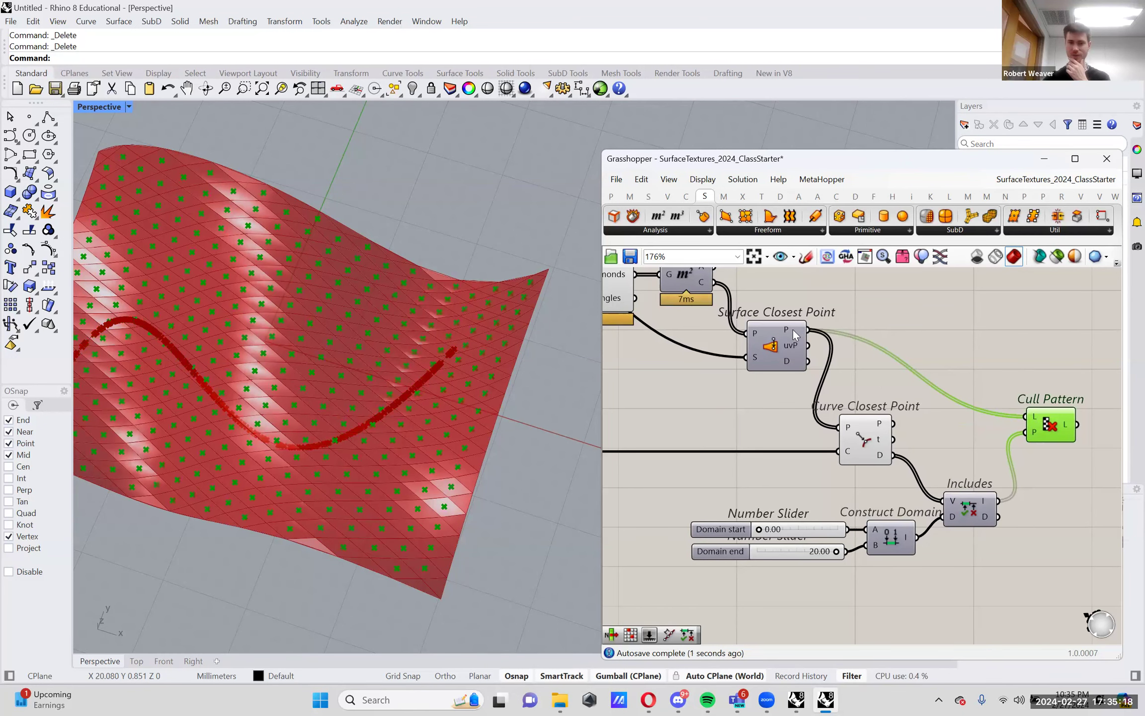
{"action": "mouse_move", "coordinate": [787, 329]}
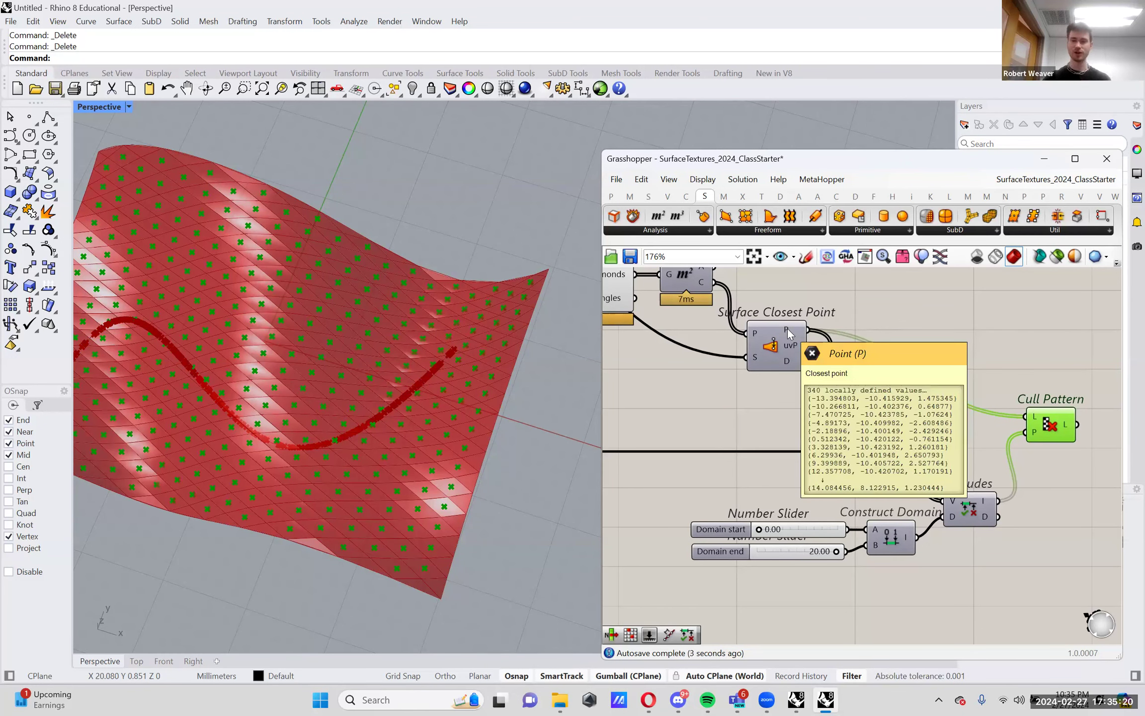
Lower the Domain end slider to 3.40 so that only surface points near the curve are kept
{"action": "scroll", "coordinate": [830, 549], "scroll_direction": "up", "scroll_amount": 2}
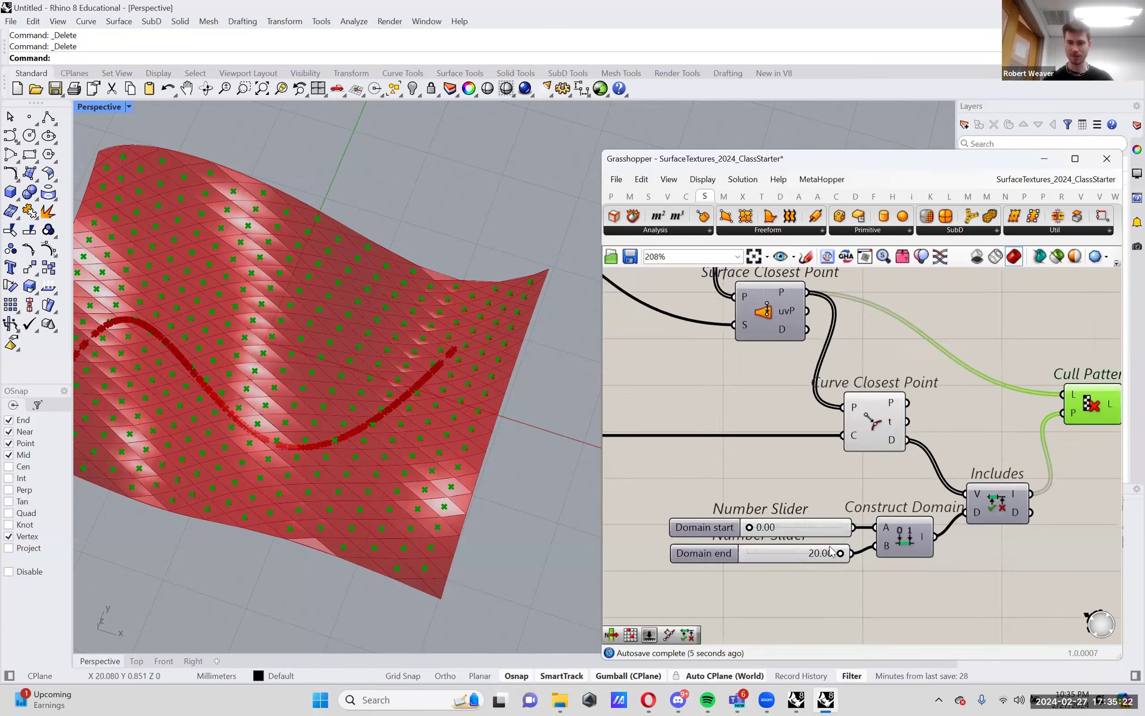
{"action": "scroll", "coordinate": [830, 549], "scroll_direction": "up", "scroll_amount": 1}
{"action": "left_click_drag", "start_coordinate": [808, 555], "coordinate": [753, 556]}
{"action": "right_click_drag", "start_coordinate": [552, 488], "coordinate": [530, 475]}
{"action": "scroll", "coordinate": [754, 559], "scroll_direction": "up", "scroll_amount": 2}
{"action": "mouse_move", "coordinate": [755, 561]}
{"action": "left_mouse_down"}
{"action": "mouse_move", "coordinate": [731, 572]}
{"action": "mouse_move", "coordinate": [804, 574]}
{"action": "mouse_move", "coordinate": [744, 575]}
{"action": "mouse_move", "coordinate": [761, 574]}
{"action": "left_mouse_up"}
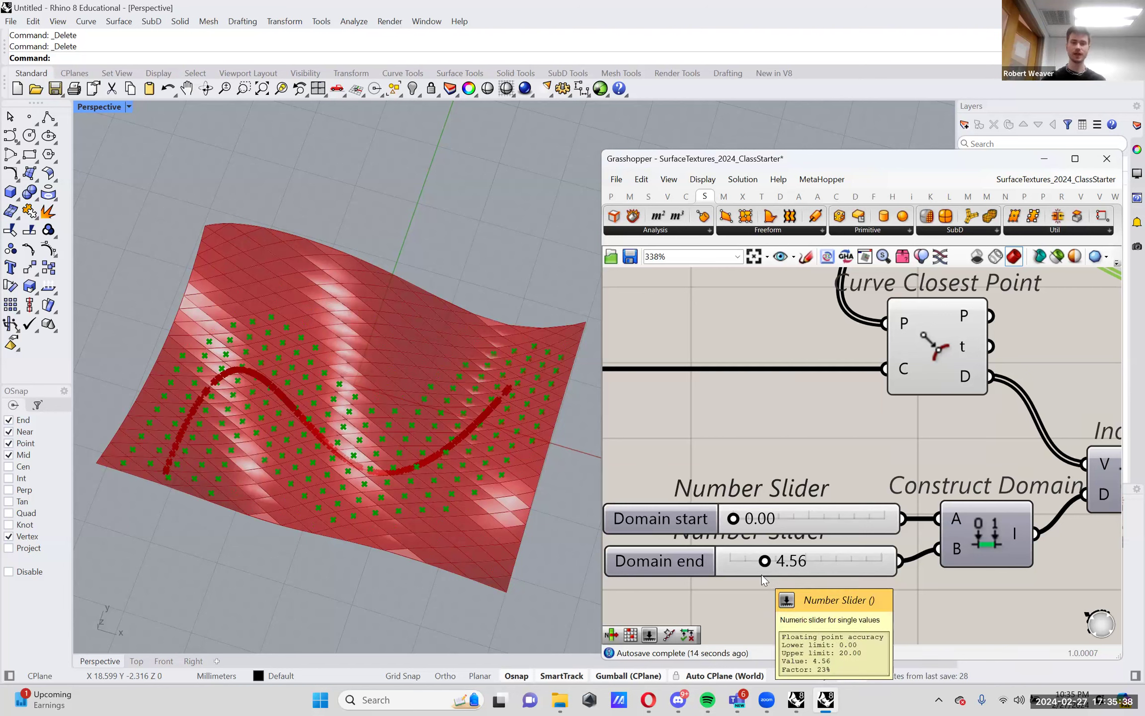
{"action": "scroll", "coordinate": [691, 515], "scroll_direction": "down", "scroll_amount": 2}
{"action": "scroll", "coordinate": [696, 525], "scroll_direction": "down", "scroll_amount": 1}
{"action": "scroll", "coordinate": [743, 550], "scroll_direction": "up", "scroll_amount": 3}
{"action": "mouse_move", "coordinate": [741, 551]}
{"action": "left_mouse_down"}
{"action": "mouse_move", "coordinate": [748, 556]}
{"action": "mouse_move", "coordinate": [725, 558]}
{"action": "left_mouse_up"}
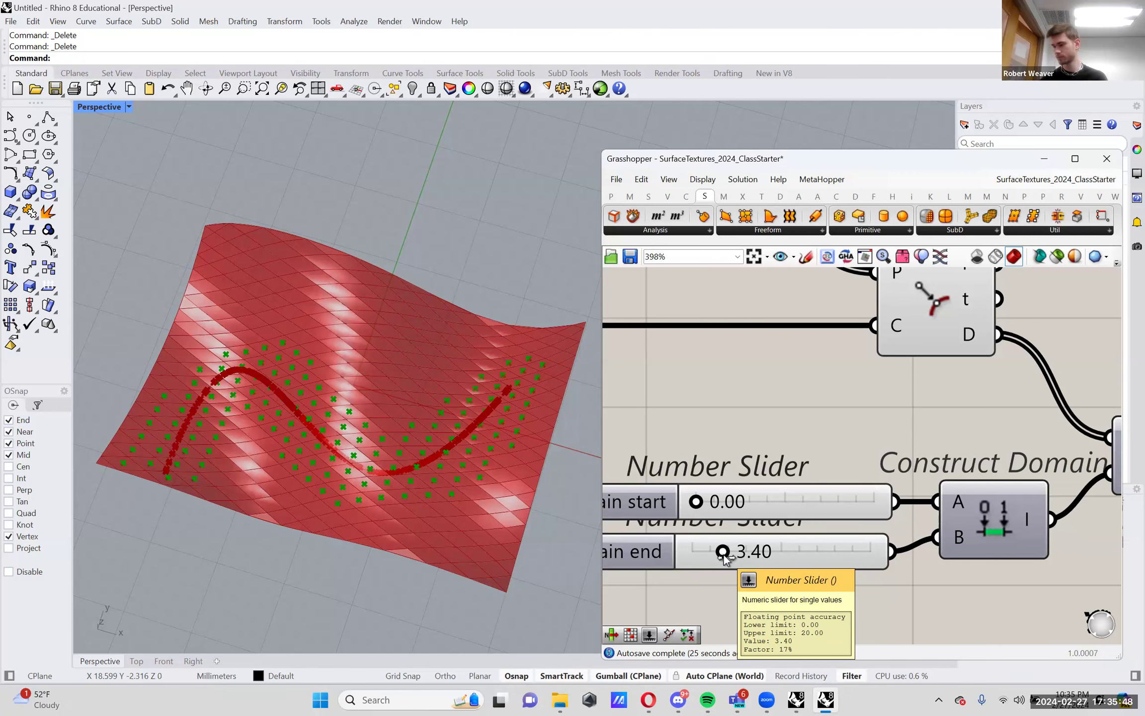
Examine how the domain sliders, Construct Domain and Curve Closest Point feed the Includes component
{"action": "scroll", "coordinate": [816, 463], "scroll_direction": "down", "scroll_amount": 3}
{"action": "right_click_drag", "start_coordinate": [962, 425], "coordinate": [919, 425]}
{"action": "right_click_drag", "start_coordinate": [831, 494], "coordinate": [882, 496]}
{"action": "mouse_move", "coordinate": [882, 496]}
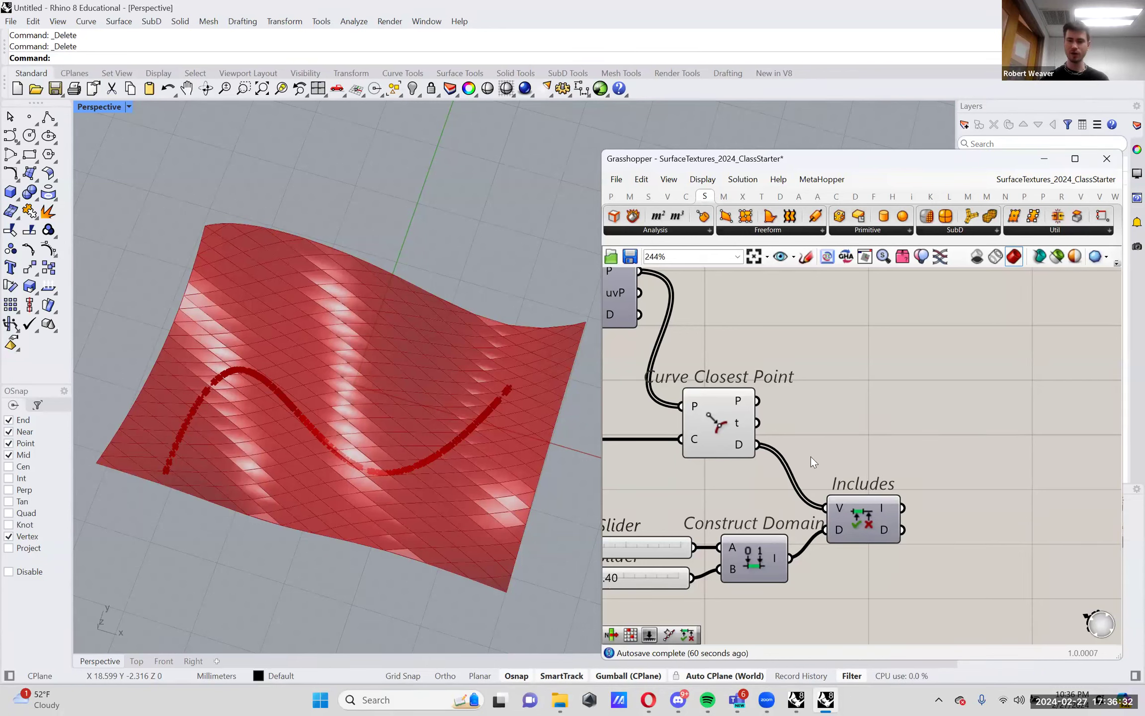
{"action": "right_click_drag", "start_coordinate": [881, 500], "coordinate": [940, 451]}
{"action": "scroll", "coordinate": [897, 481], "scroll_direction": "down", "scroll_amount": 2}
{"action": "left_click", "coordinate": [791, 409]}
{"action": "left_click", "coordinate": [890, 471]}
{"action": "scroll", "coordinate": [896, 436], "scroll_direction": "up", "scroll_amount": 2}
{"action": "right_click_drag", "start_coordinate": [917, 425], "coordinate": [1012, 434]}
{"action": "left_click", "coordinate": [820, 522]}
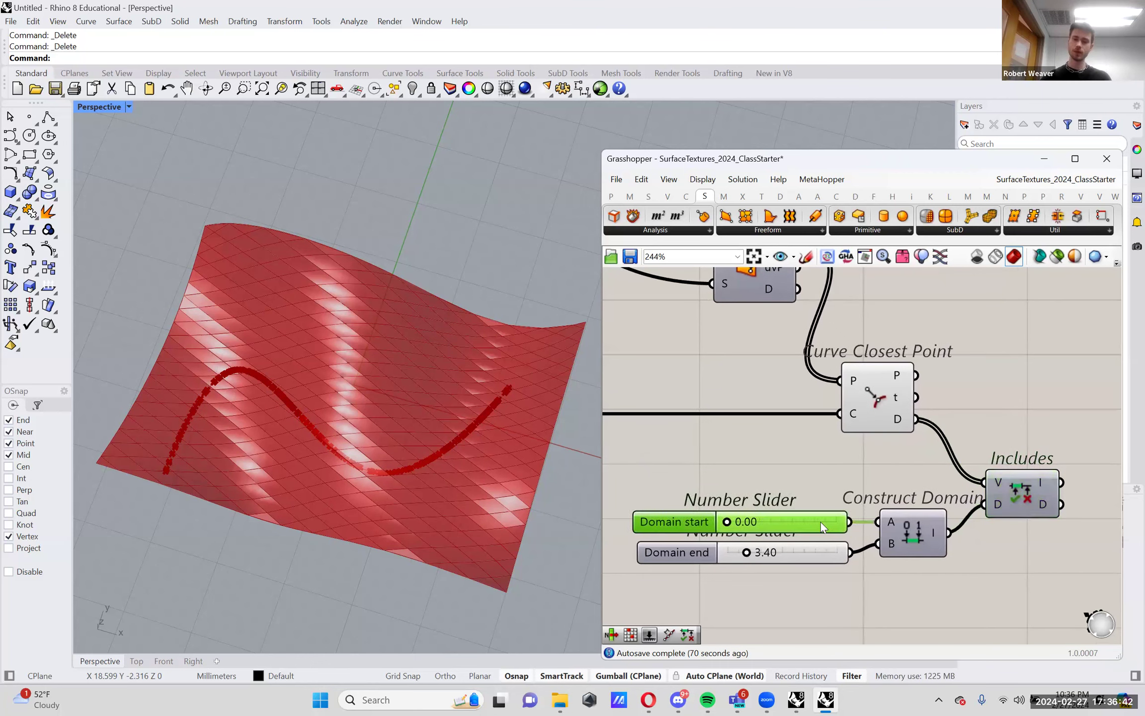
{"action": "mouse_move", "coordinate": [901, 427]}
{"action": "right_click_drag", "start_coordinate": [901, 427], "coordinate": [862, 427]}
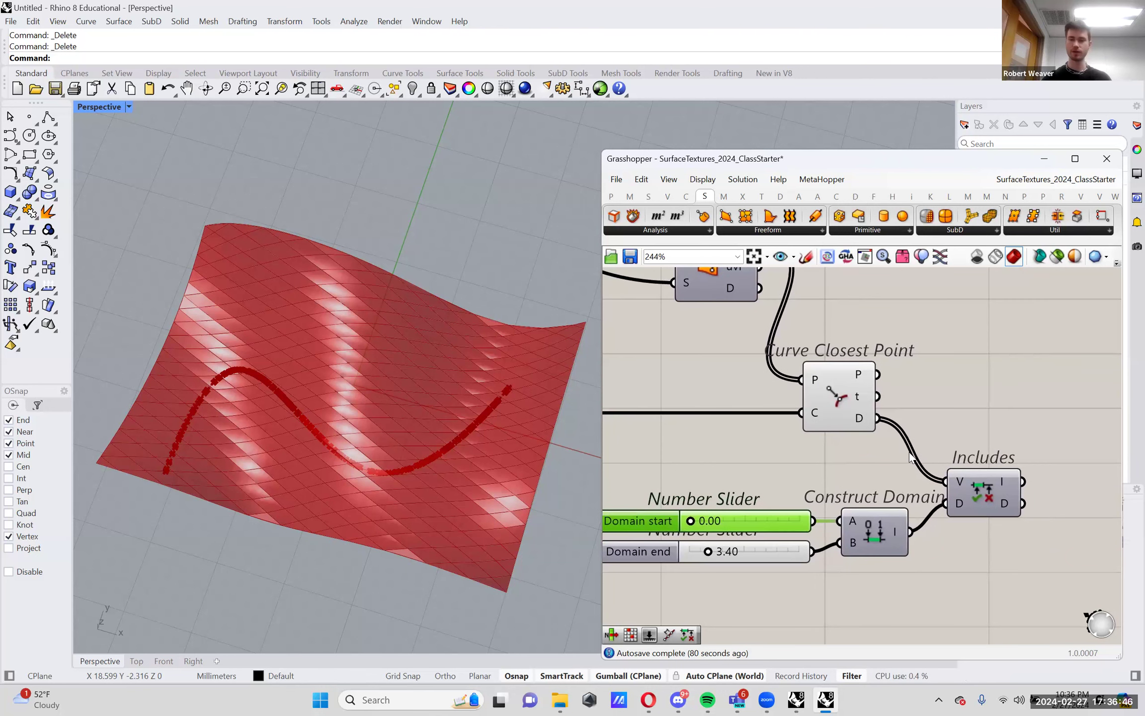
Undo the removal of Cull Pattern and set the Domain end slider to 3.48
{"action": "key", "text": "ctrl+z"}
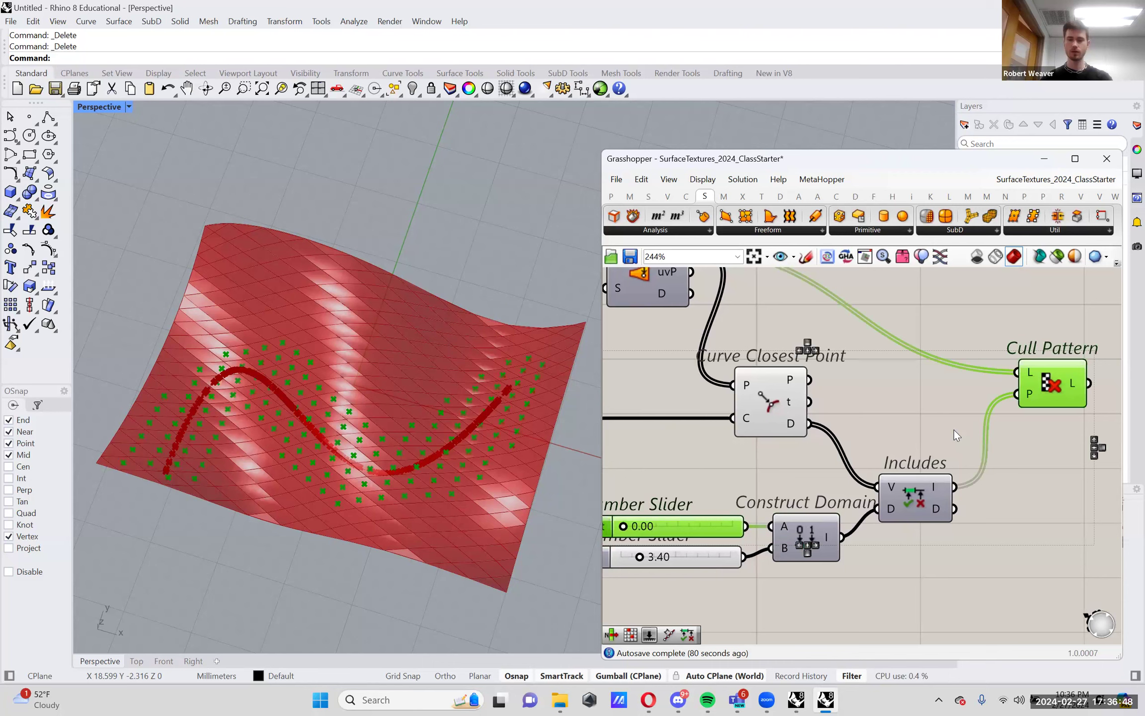
{"action": "right_click_drag", "start_coordinate": [706, 540], "coordinate": [767, 531]}
{"action": "mouse_move", "coordinate": [699, 547]}
{"action": "left_mouse_down"}
{"action": "mouse_move", "coordinate": [715, 549]}
{"action": "mouse_move", "coordinate": [698, 548]}
{"action": "left_mouse_up"}
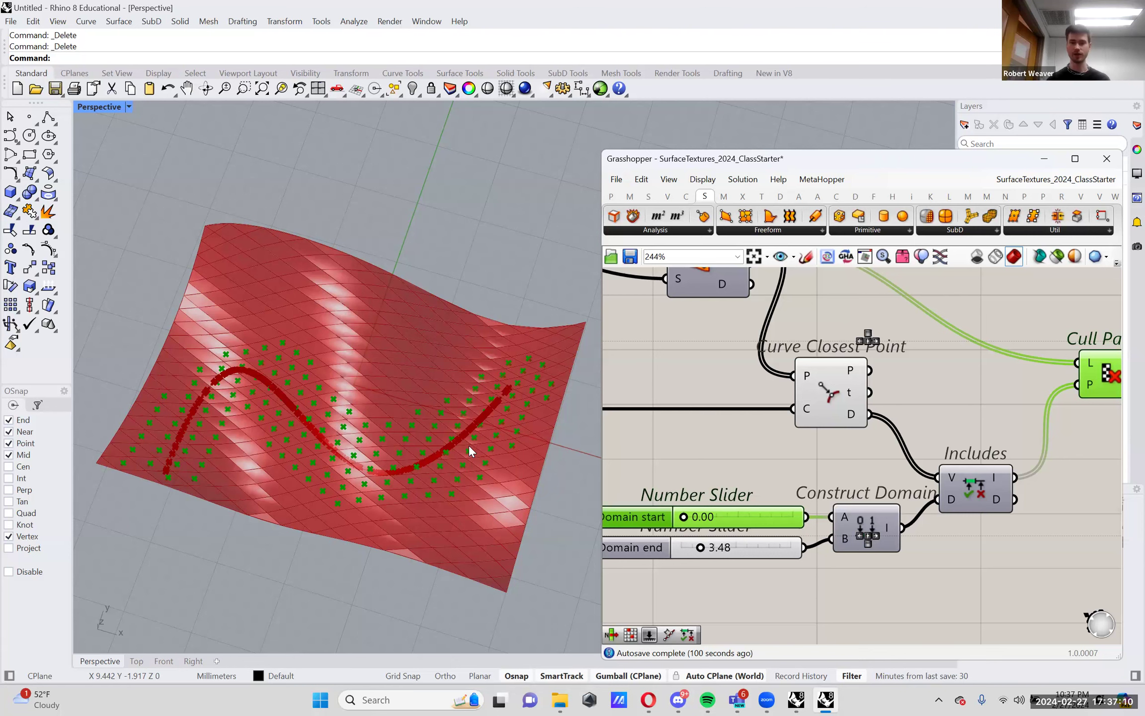
Move the selected Cull Pattern component and Domain start slider slightly lower on the canvas
{"action": "scroll", "coordinate": [778, 422], "scroll_direction": "down", "scroll_amount": 2}
{"action": "right_click_drag", "start_coordinate": [840, 432], "coordinate": [721, 432]}
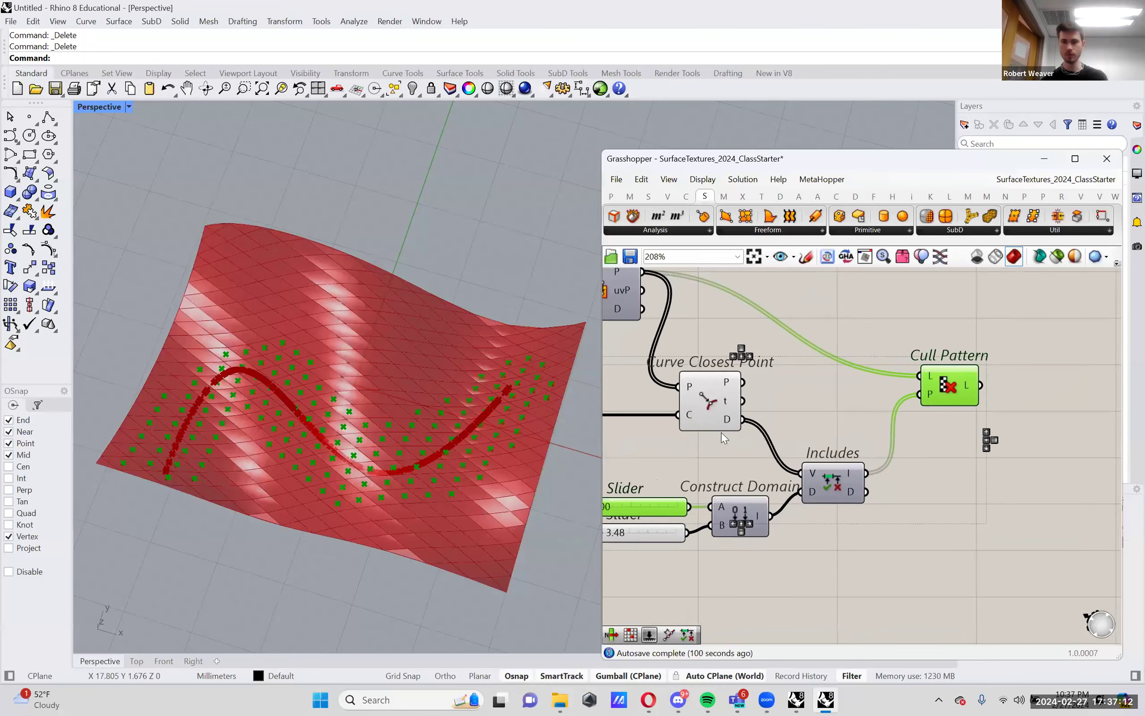
{"action": "scroll", "coordinate": [721, 432], "scroll_direction": "up", "scroll_amount": 1}
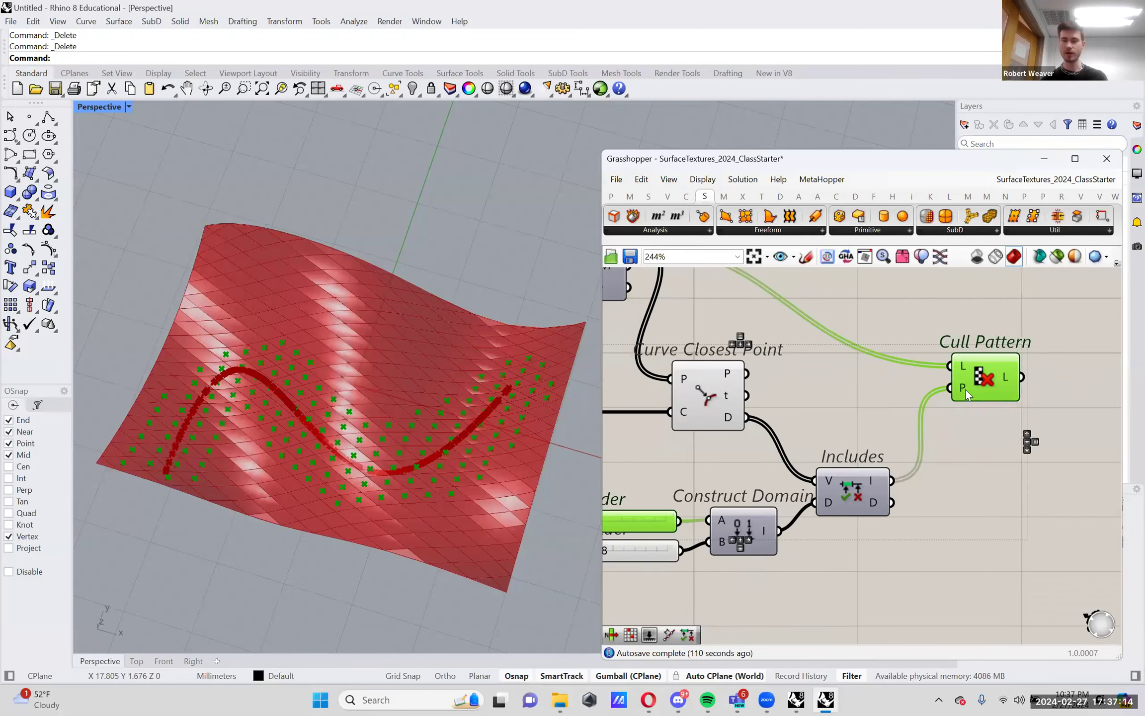
{"action": "left_click_drag", "start_coordinate": [965, 389], "coordinate": [981, 405]}
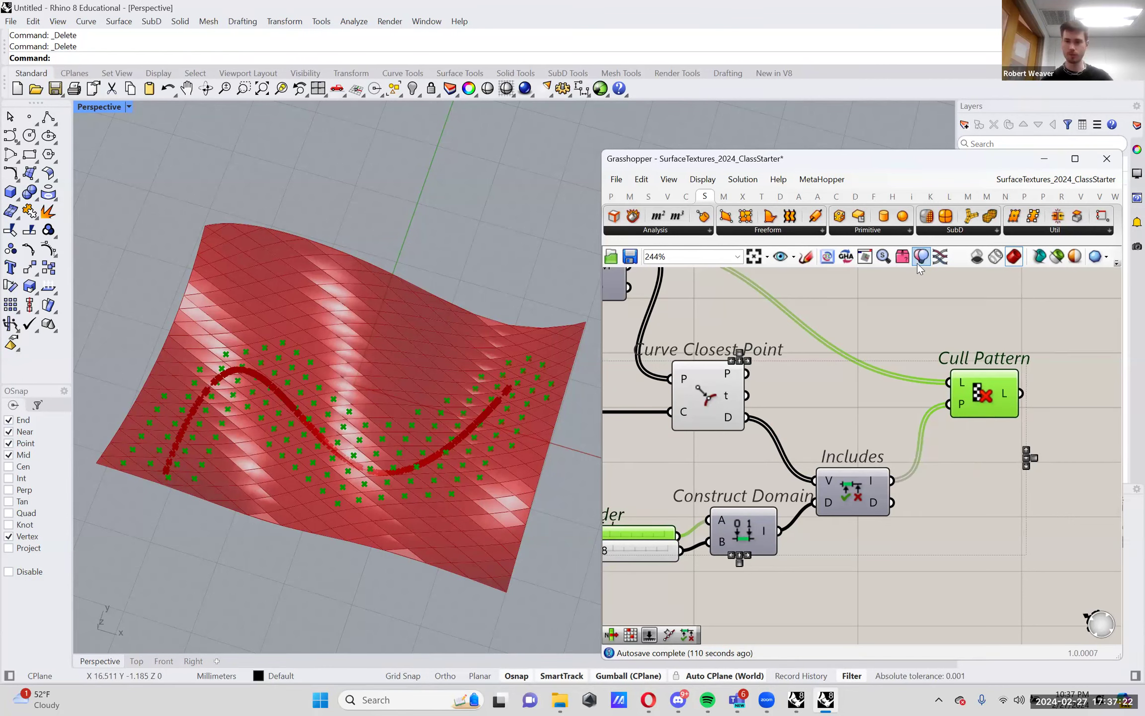
Sketch two sloping lines below Cull Pattern with numbered distance marks and an arrow between them, and finish the sketch
{"action": "left_click", "coordinate": [807, 265]}
{"action": "left_click_drag", "start_coordinate": [927, 587], "coordinate": [1104, 491]}
{"action": "left_click_drag", "start_coordinate": [1016, 554], "coordinate": [1029, 586]}
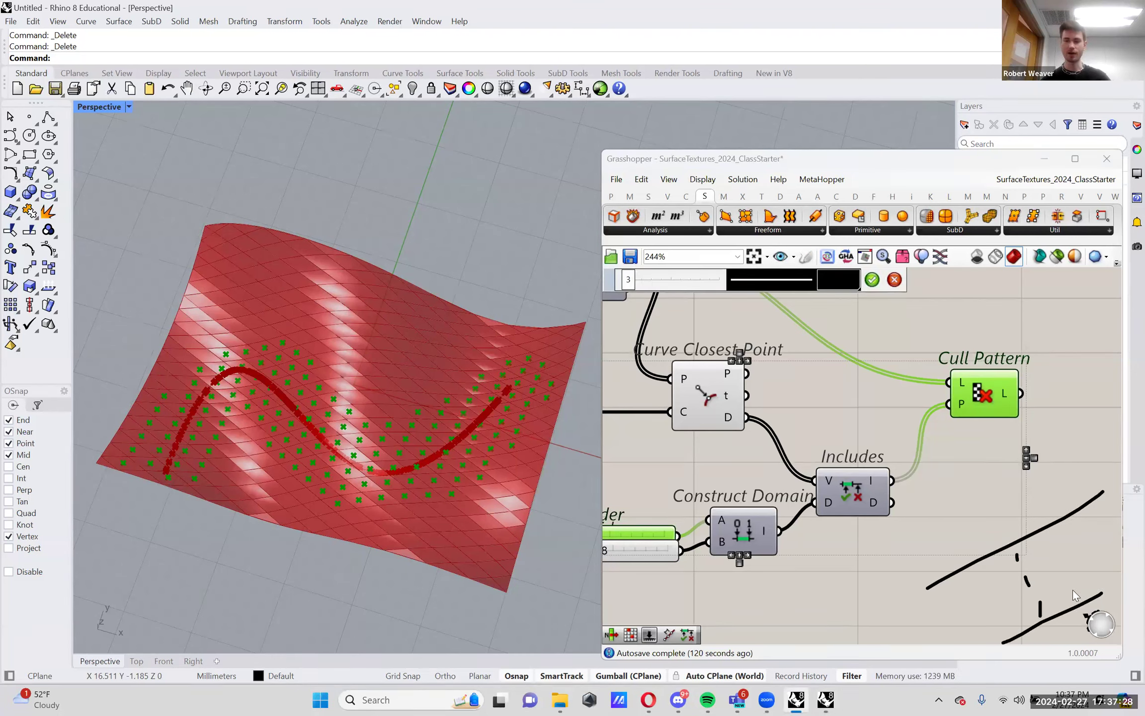
{"action": "left_click_drag", "start_coordinate": [1054, 600], "coordinate": [1058, 591]}
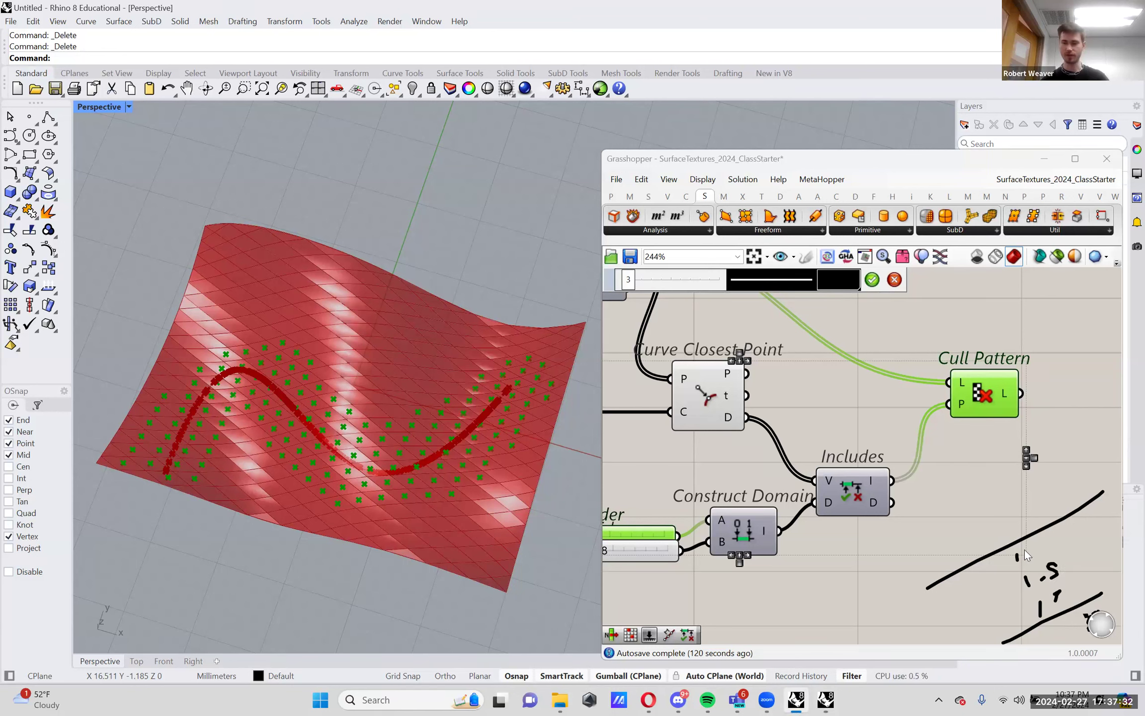
{"action": "left_click_drag", "start_coordinate": [1038, 550], "coordinate": [1055, 555]}
{"action": "left_click_drag", "start_coordinate": [1009, 619], "coordinate": [1061, 597]}
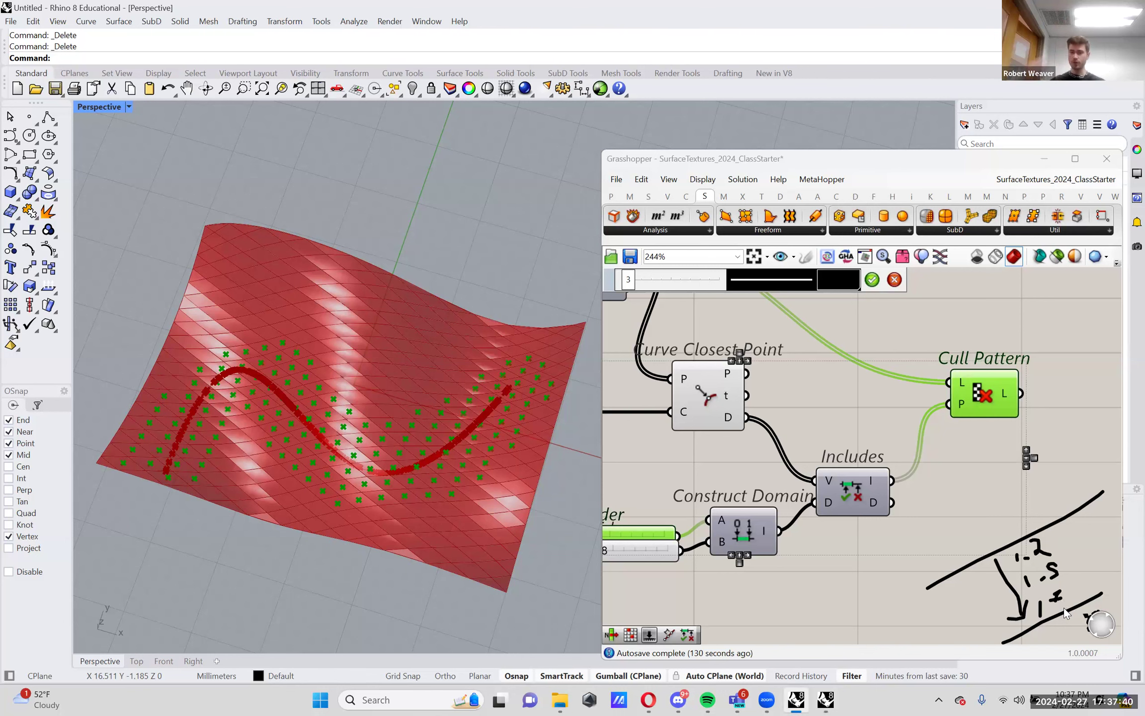
{"action": "left_click", "coordinate": [872, 280]}
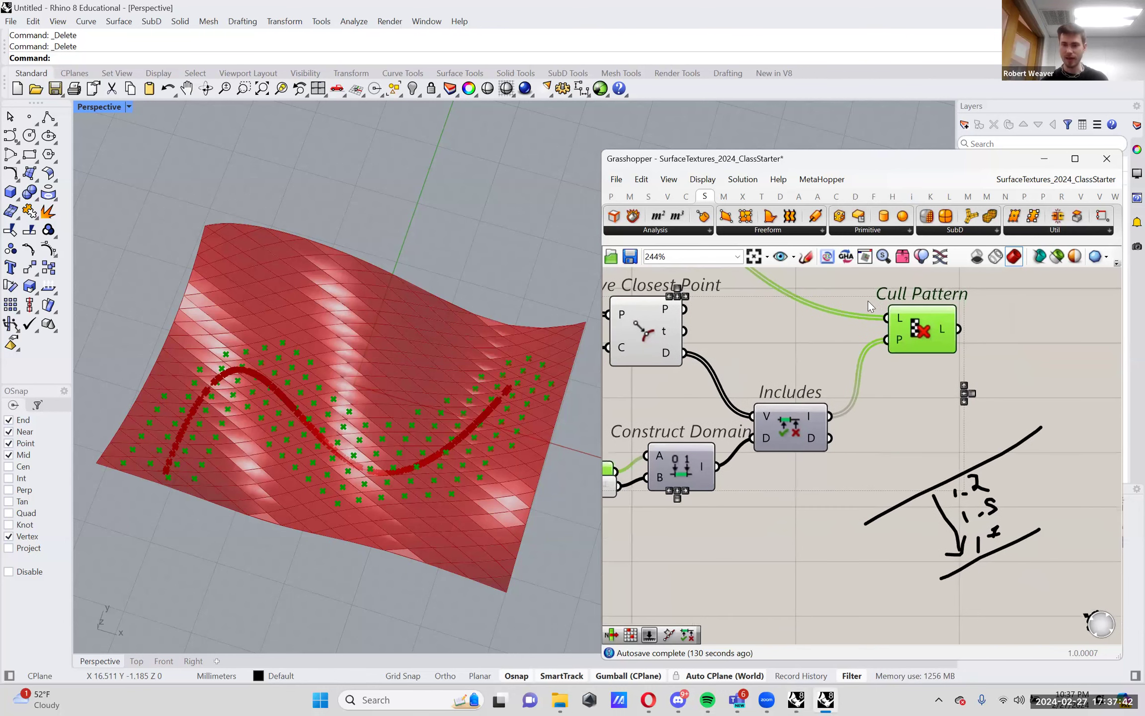
Add three zeros beyond the sketch's lower line, loop the distance marks, and draw a second column of marks with an arrow beside them
{"action": "left_click", "coordinate": [806, 256]}
{"action": "left_click_drag", "start_coordinate": [987, 568], "coordinate": [1007, 574]}
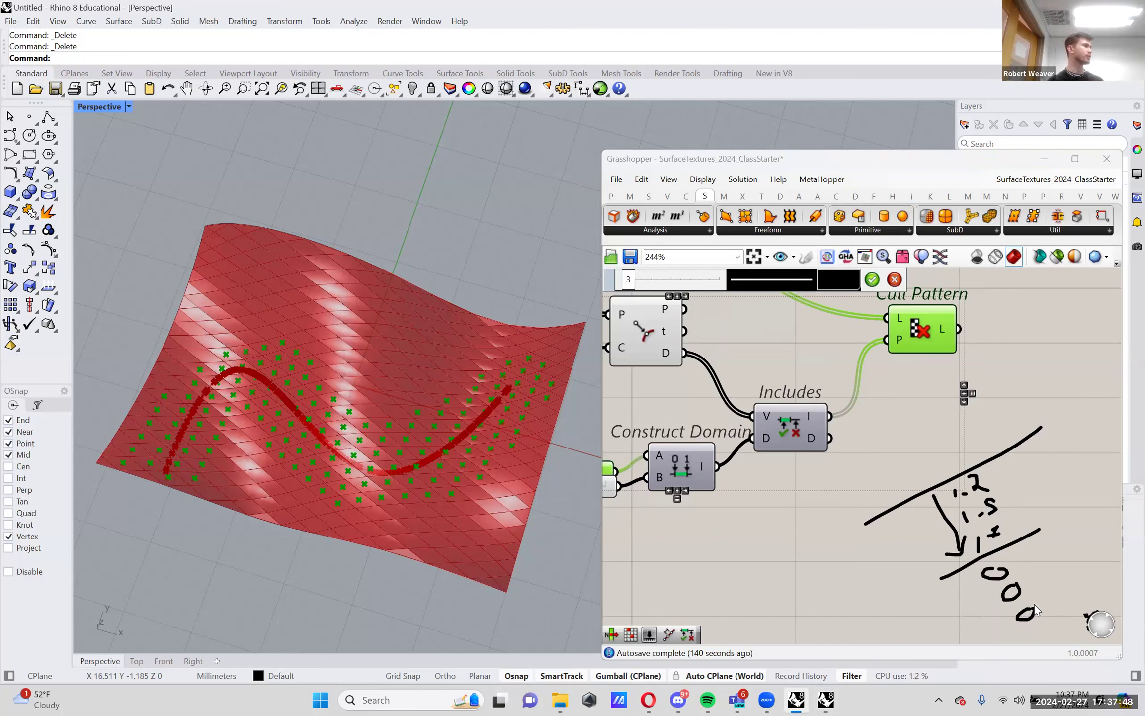
{"action": "mouse_move", "coordinate": [1000, 492]}
{"action": "left_mouse_down"}
{"action": "mouse_move", "coordinate": [974, 470]}
{"action": "mouse_move", "coordinate": [962, 480]}
{"action": "mouse_move", "coordinate": [983, 535]}
{"action": "mouse_move", "coordinate": [1013, 529]}
{"action": "mouse_move", "coordinate": [1002, 489]}
{"action": "left_mouse_up"}
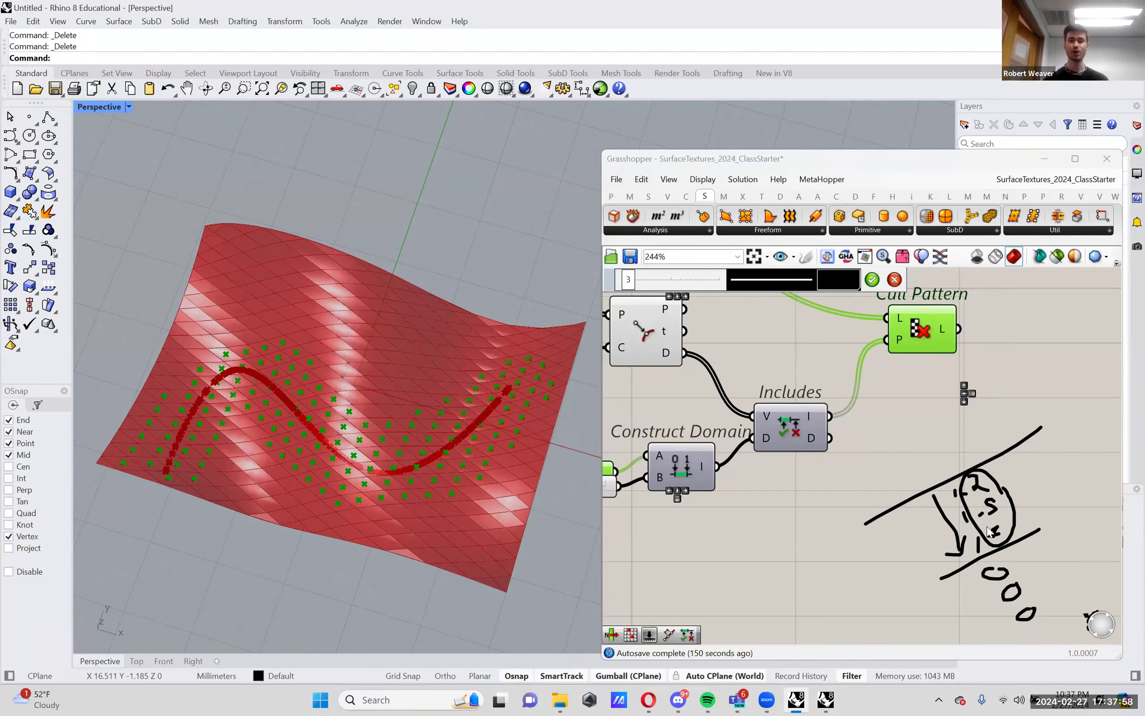
{"action": "left_click_drag", "start_coordinate": [1027, 425], "coordinate": [933, 500]}
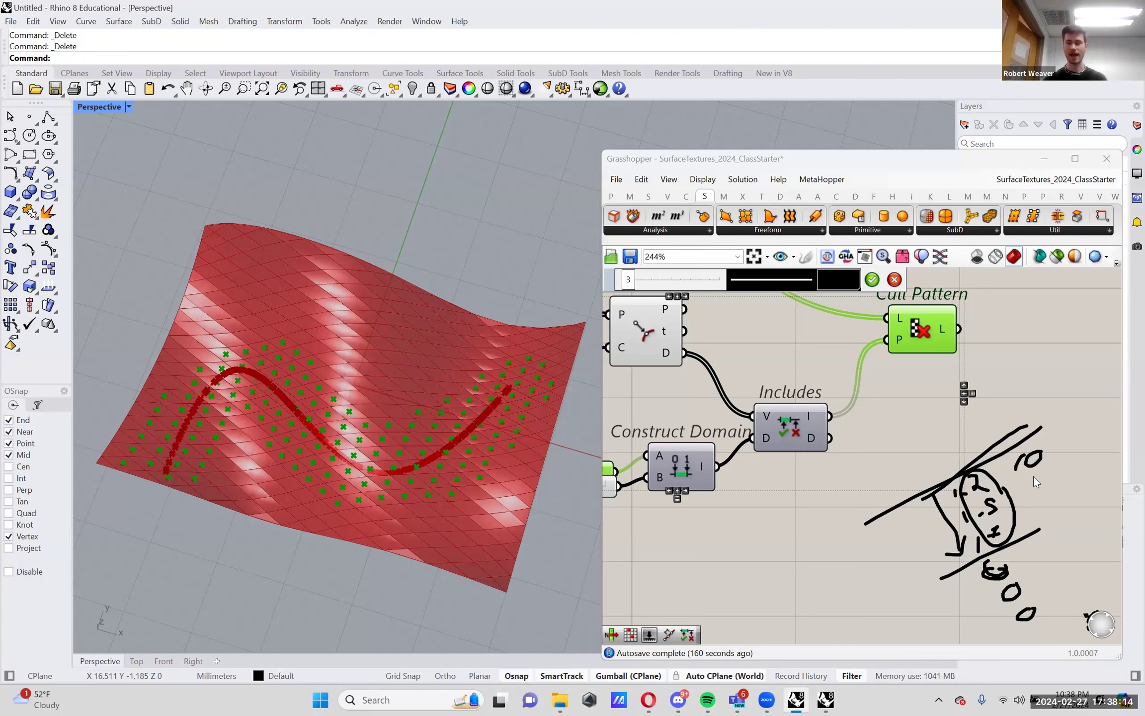
{"action": "left_click", "coordinate": [1049, 514]}
{"action": "left_click_drag", "start_coordinate": [1072, 494], "coordinate": [1063, 517]}
{"action": "mouse_move", "coordinate": [974, 546]}
{"action": "left_mouse_down"}
{"action": "mouse_move", "coordinate": [972, 556]}
{"action": "mouse_move", "coordinate": [988, 538]}
{"action": "left_mouse_up"}
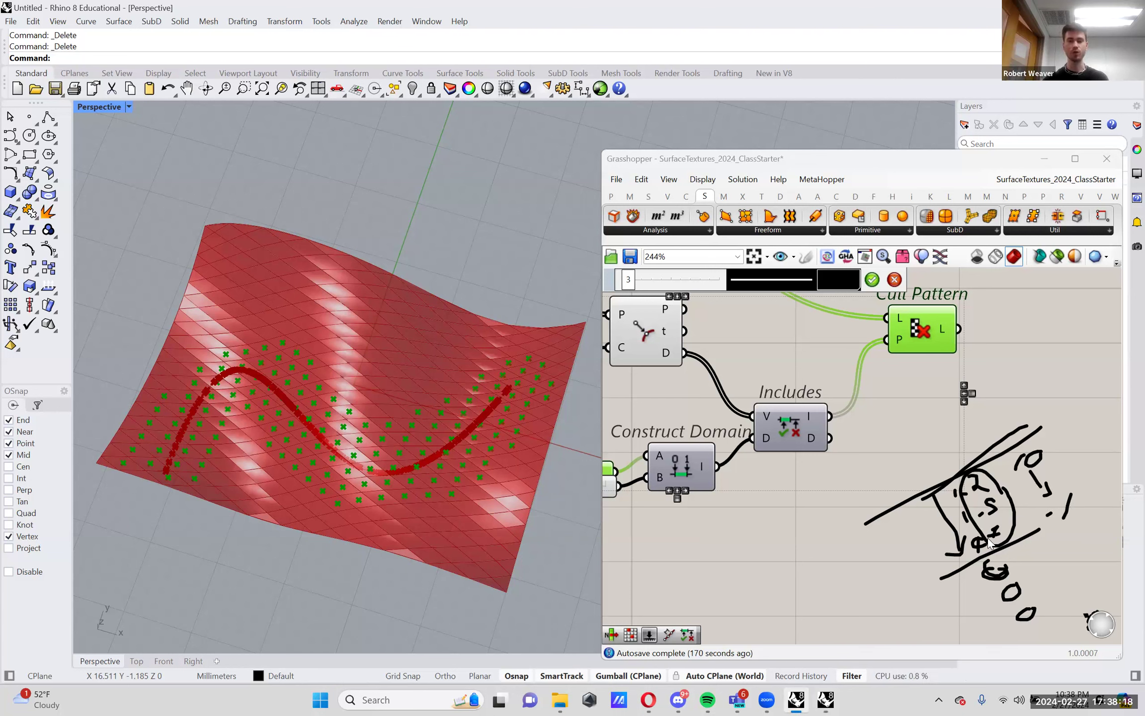
Sketch a wavy curve marked with a 0 beside Cull Pattern, finish the sketch and shift the drawings lower on the canvas
{"action": "left_click_drag", "start_coordinate": [998, 351], "coordinate": [1037, 361]}
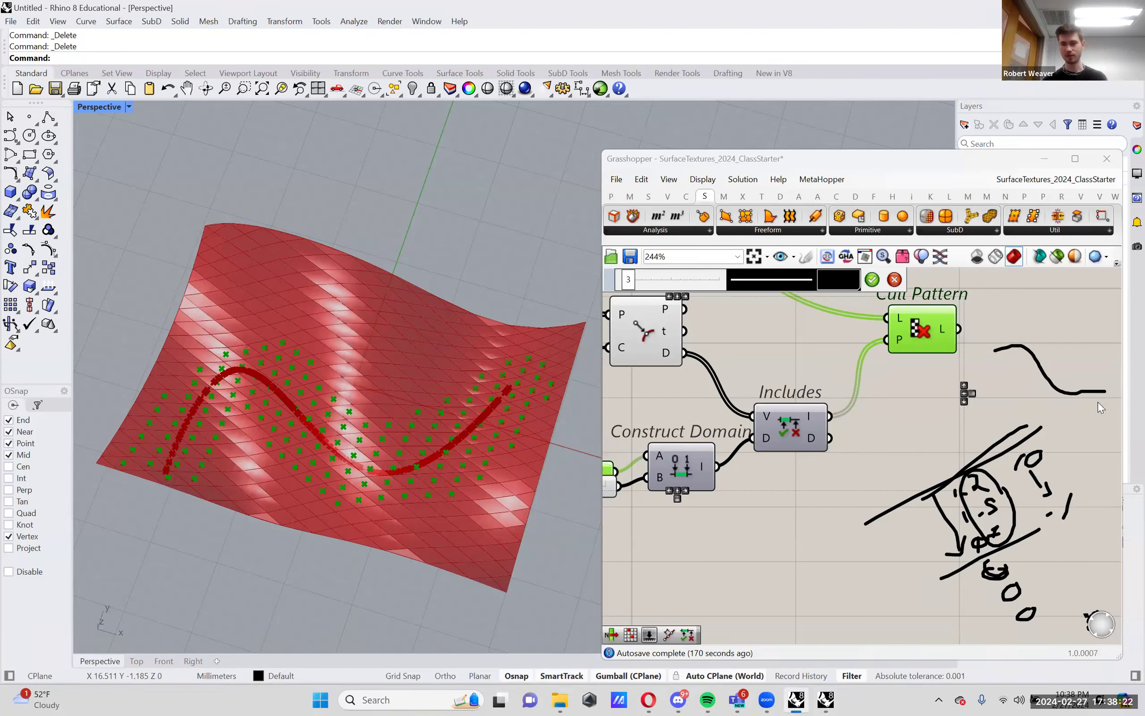
{"action": "scroll", "coordinate": [1016, 435], "scroll_direction": "down", "scroll_amount": 1}
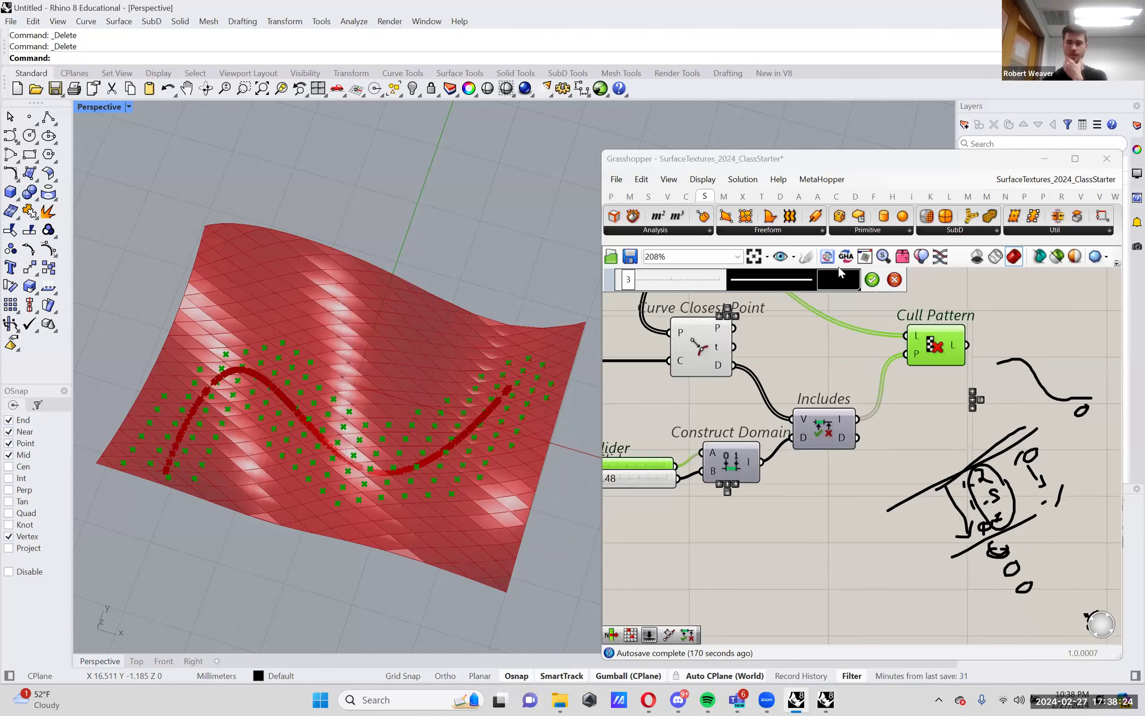
{"action": "left_click", "coordinate": [871, 279]}
{"action": "mouse_move", "coordinate": [811, 415]}
{"action": "left_mouse_down"}
{"action": "mouse_move", "coordinate": [902, 374]}
{"action": "mouse_move", "coordinate": [914, 597]}
{"action": "left_mouse_up"}
{"action": "left_click", "coordinate": [899, 426]}
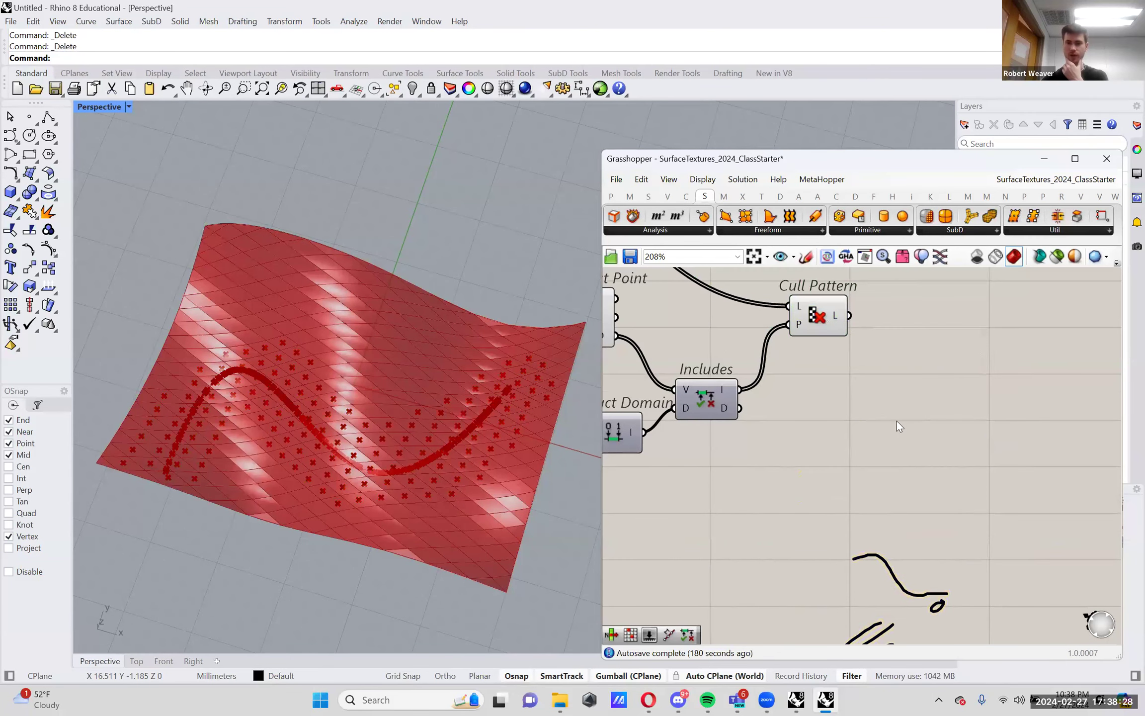
Check the Point output of Curve Closest Point and delete the Cull Pattern component after Includes
{"action": "right_click_drag", "start_coordinate": [897, 421], "coordinate": [944, 453]}
{"action": "scroll", "coordinate": [900, 484], "scroll_direction": "up", "scroll_amount": 2}
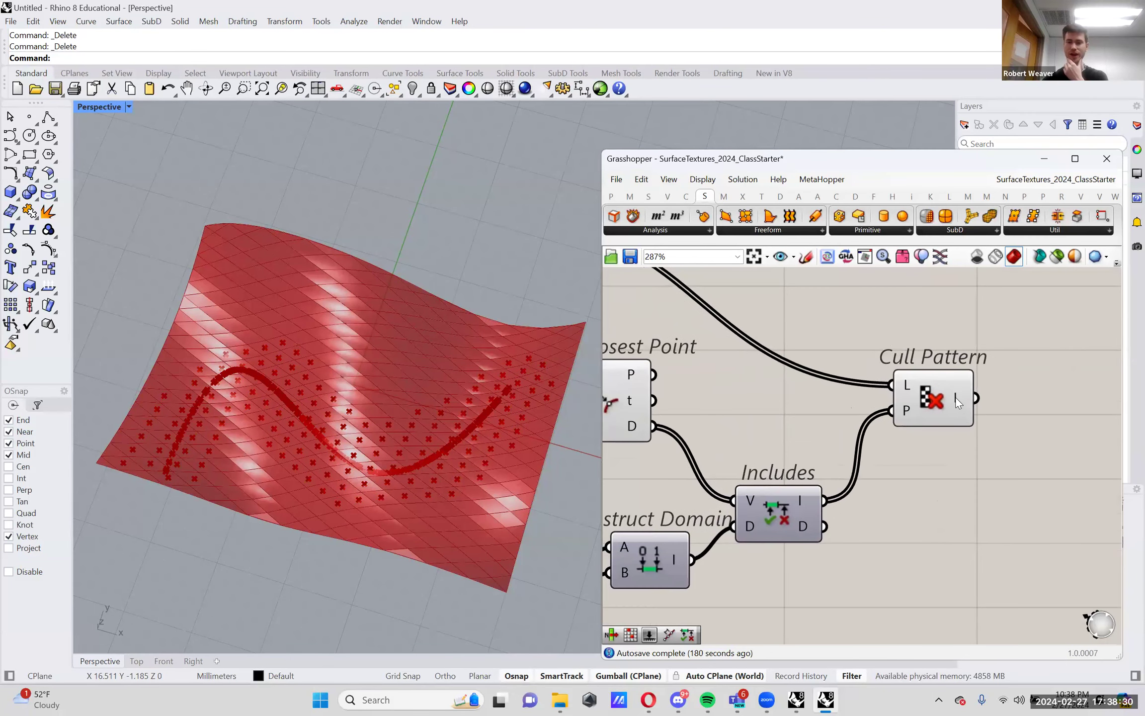
{"action": "mouse_move", "coordinate": [957, 401]}
{"action": "right_click_drag", "start_coordinate": [957, 402], "coordinate": [1088, 419]}
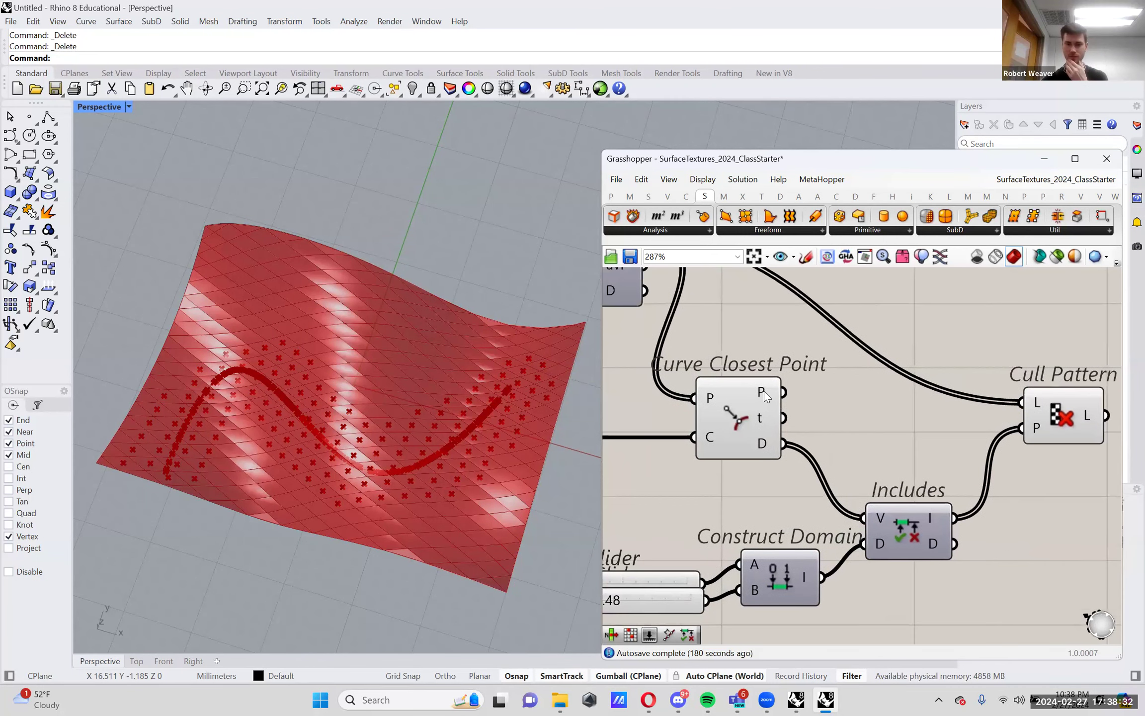
{"action": "mouse_move", "coordinate": [764, 393]}
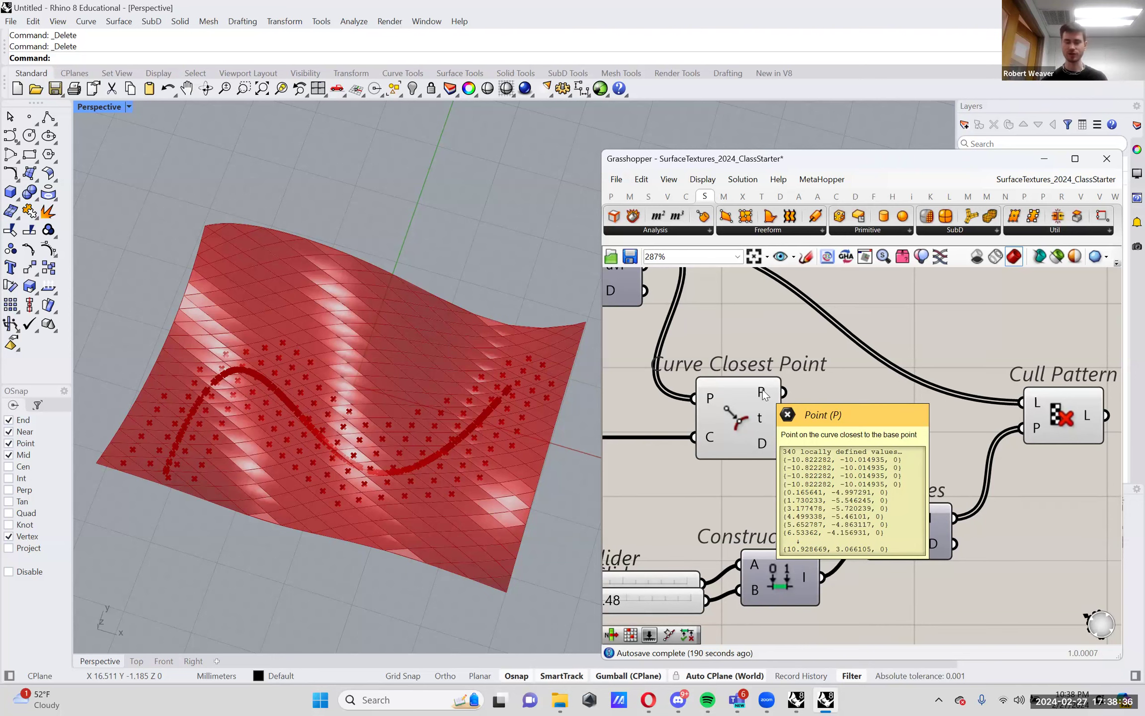
{"action": "right_click_drag", "start_coordinate": [925, 416], "coordinate": [856, 412]}
{"action": "left_click", "coordinate": [993, 411]}
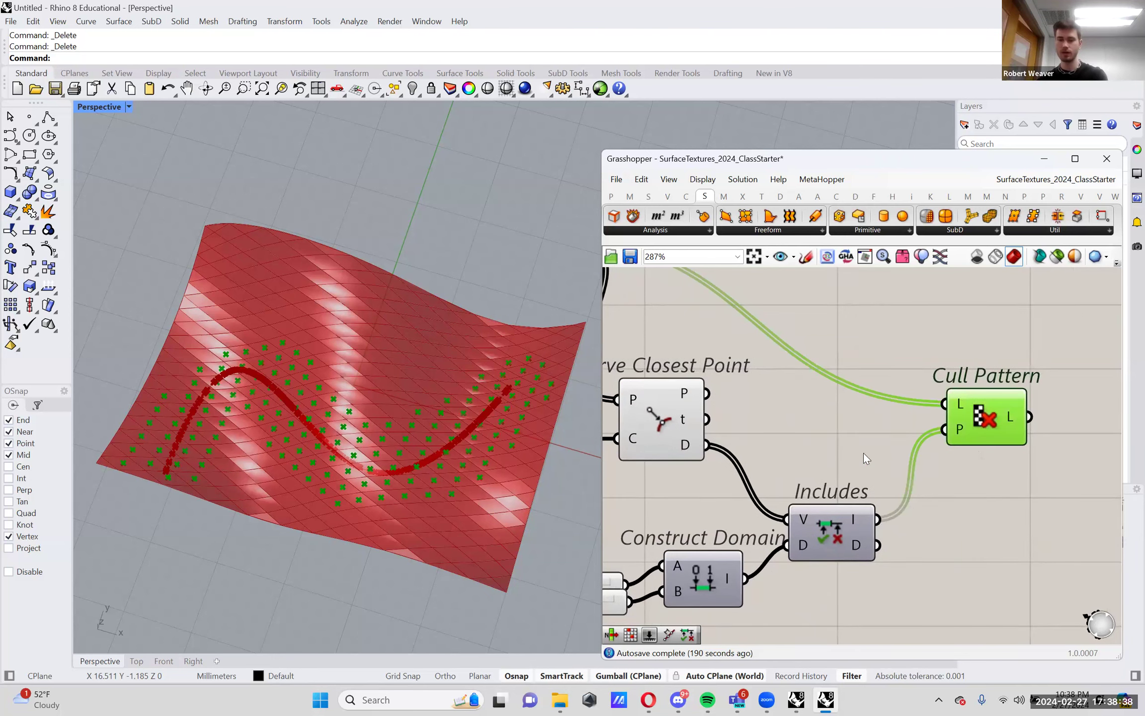
{"action": "key", "text": "Delete"}
{"action": "right_click_drag", "start_coordinate": [847, 514], "coordinate": [883, 514]}
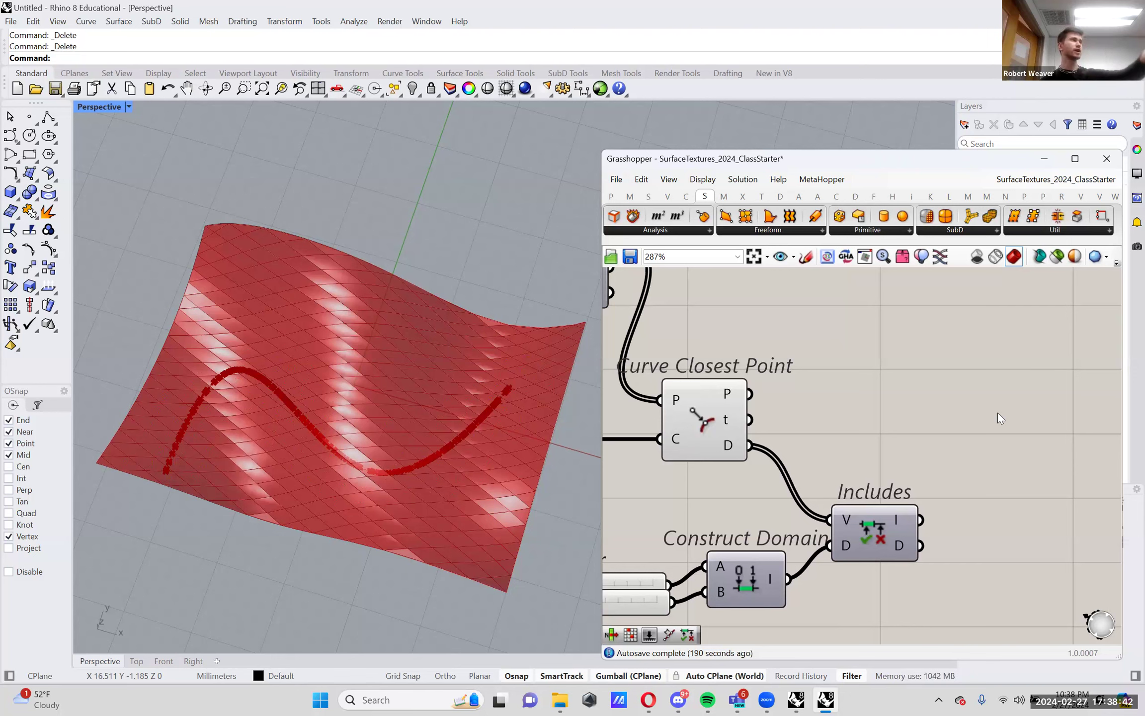
Add a Replace Items component and place it beyond Includes, with room between them
{"action": "double_click", "coordinate": [997, 412]}
{"action": "type", "text": "repl"}
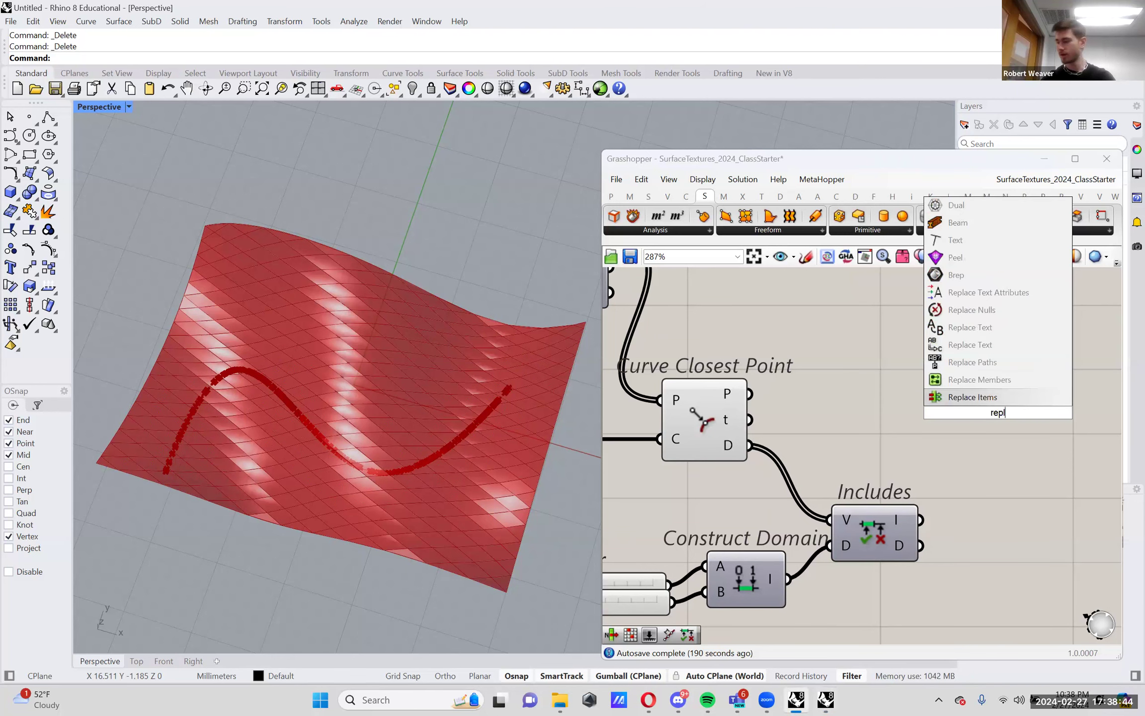
{"action": "type", "text": "ace"}
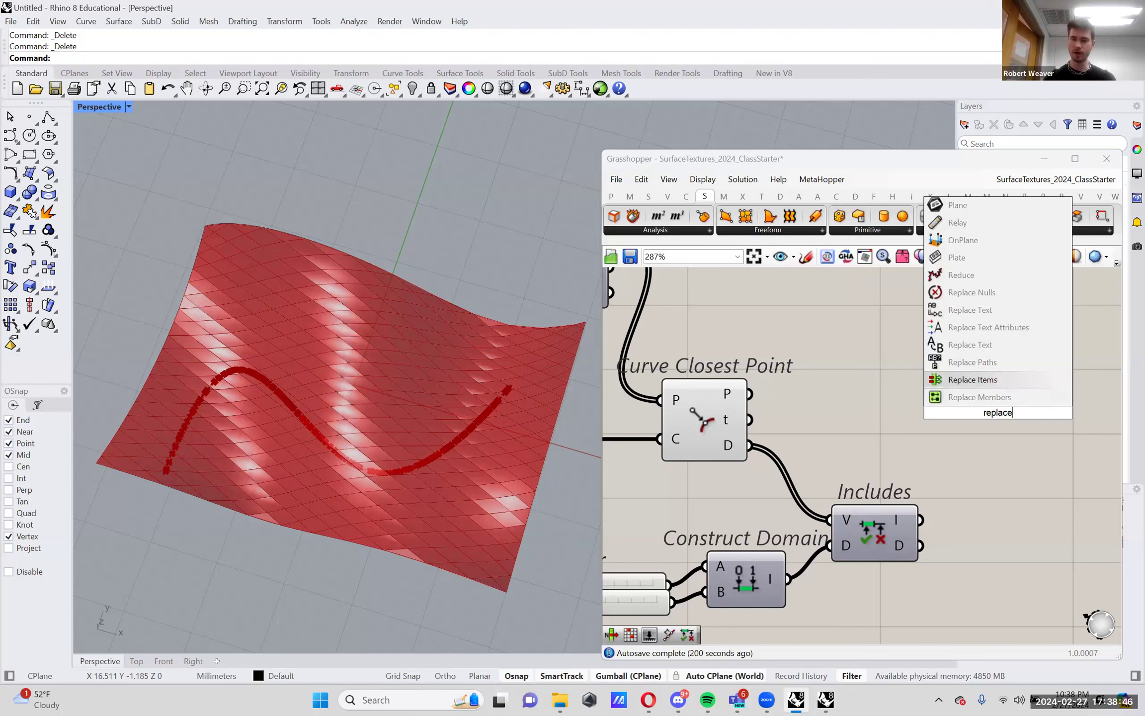
{"action": "key", "text": "Return"}
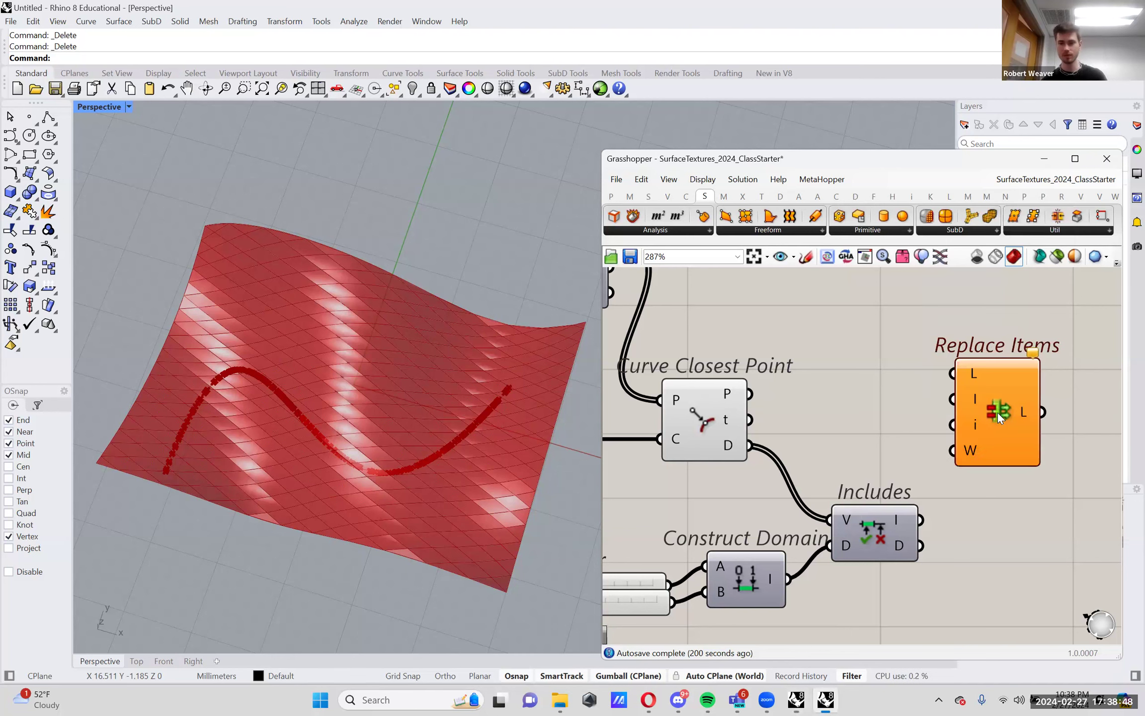
{"action": "left_click_drag", "start_coordinate": [1000, 411], "coordinate": [1061, 424]}
{"action": "right_click_drag", "start_coordinate": [1026, 395], "coordinate": [955, 376]}
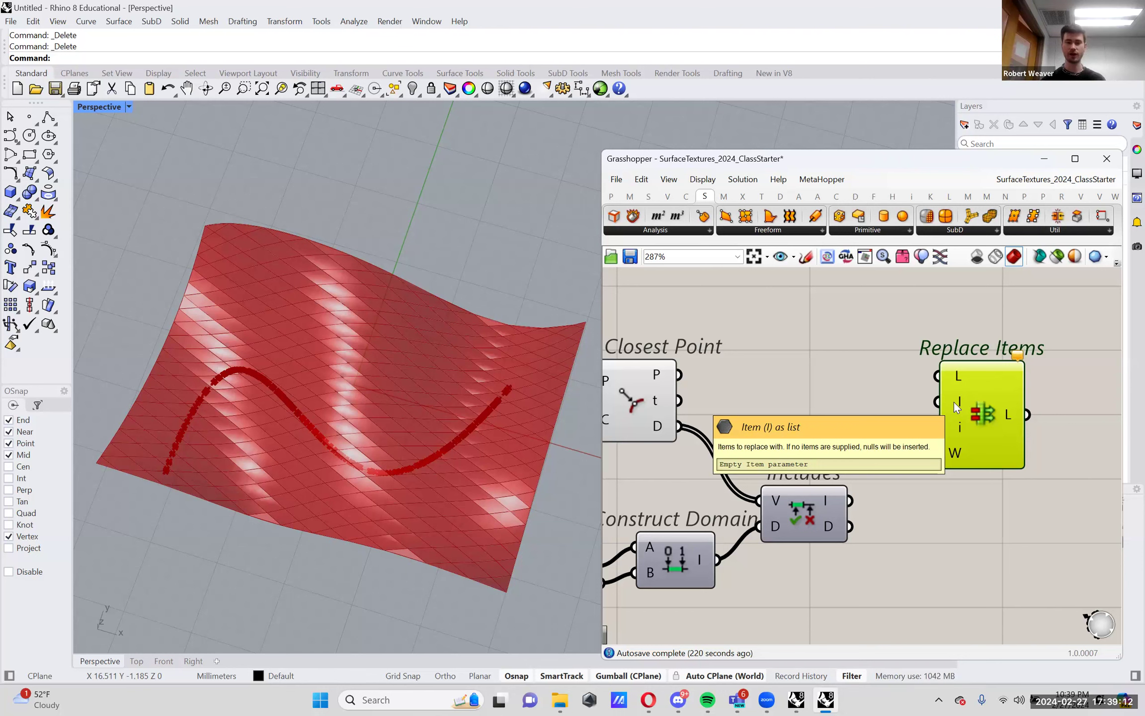
{"action": "left_click_drag", "start_coordinate": [955, 406], "coordinate": [975, 406]}
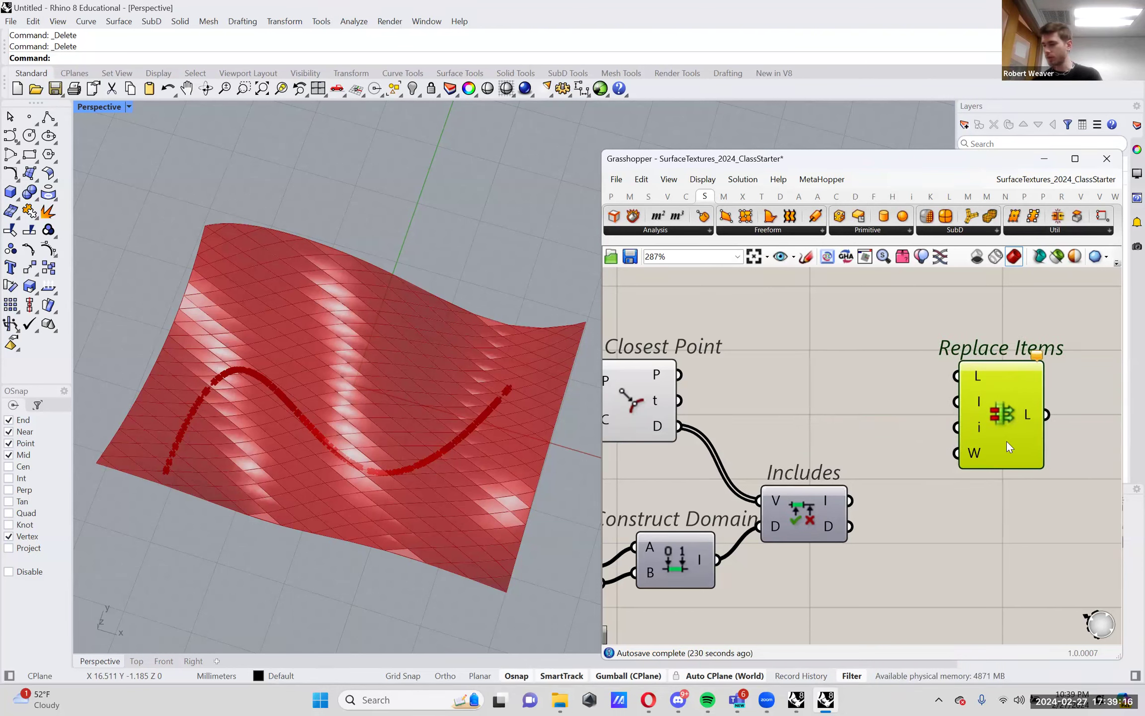
Connect the Distance output of Curve Closest Point to the L input of Replace Items and space the component farther from Includes
{"action": "mouse_move", "coordinate": [660, 426]}
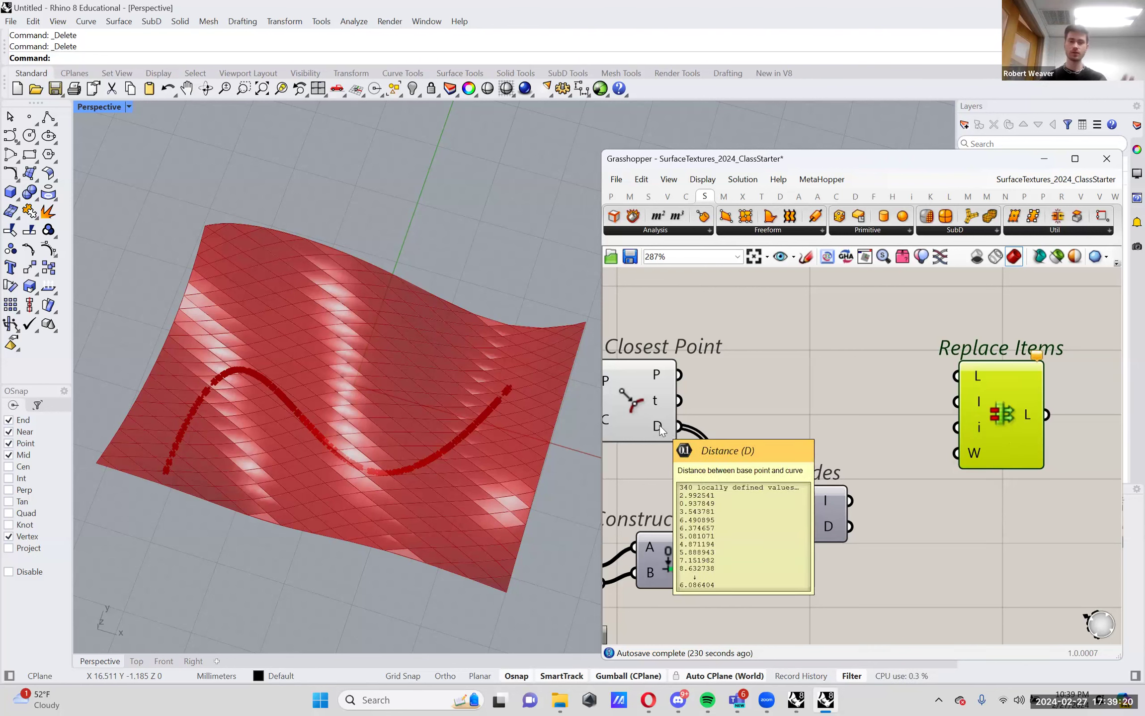
{"action": "left_click_drag", "start_coordinate": [679, 426], "coordinate": [958, 377]}
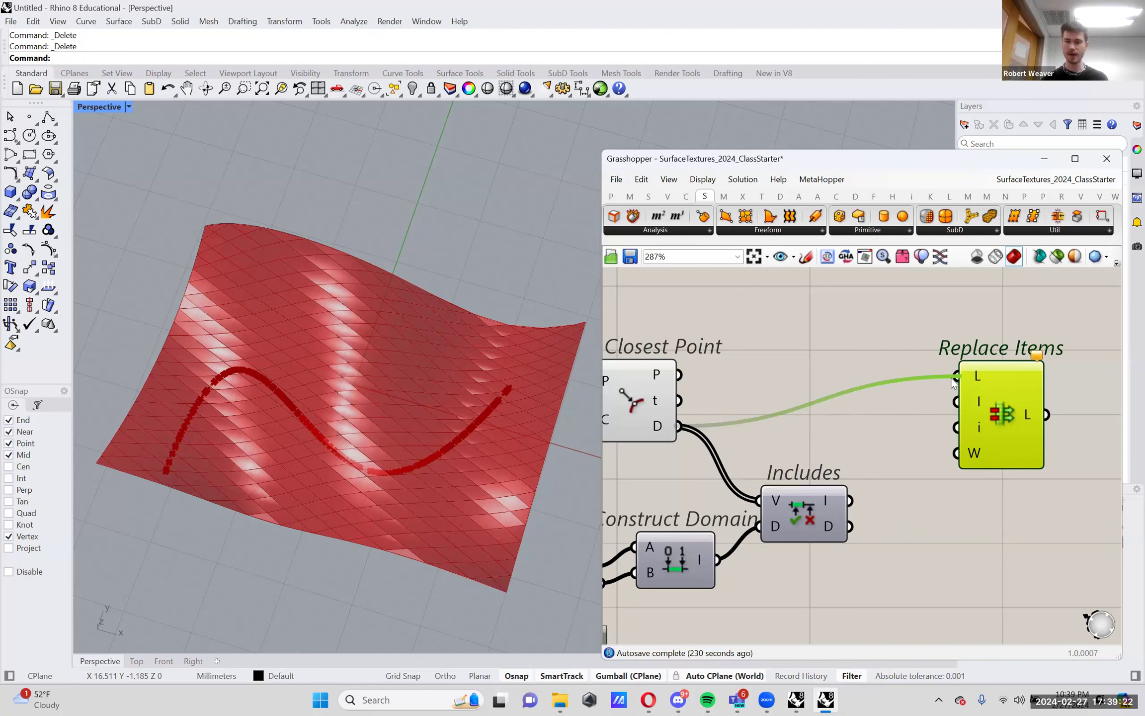
{"action": "left_click_drag", "start_coordinate": [1023, 417], "coordinate": [1034, 428]}
{"action": "mouse_move", "coordinate": [657, 430]}
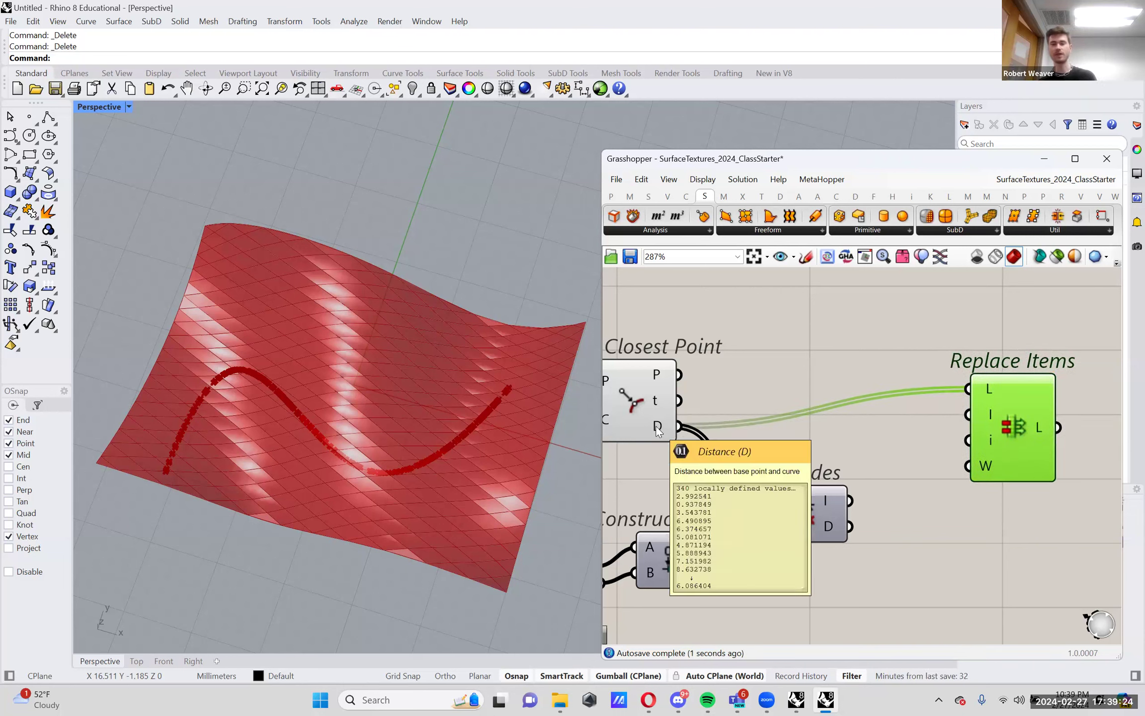
{"action": "left_click_drag", "start_coordinate": [953, 419], "coordinate": [982, 392]}
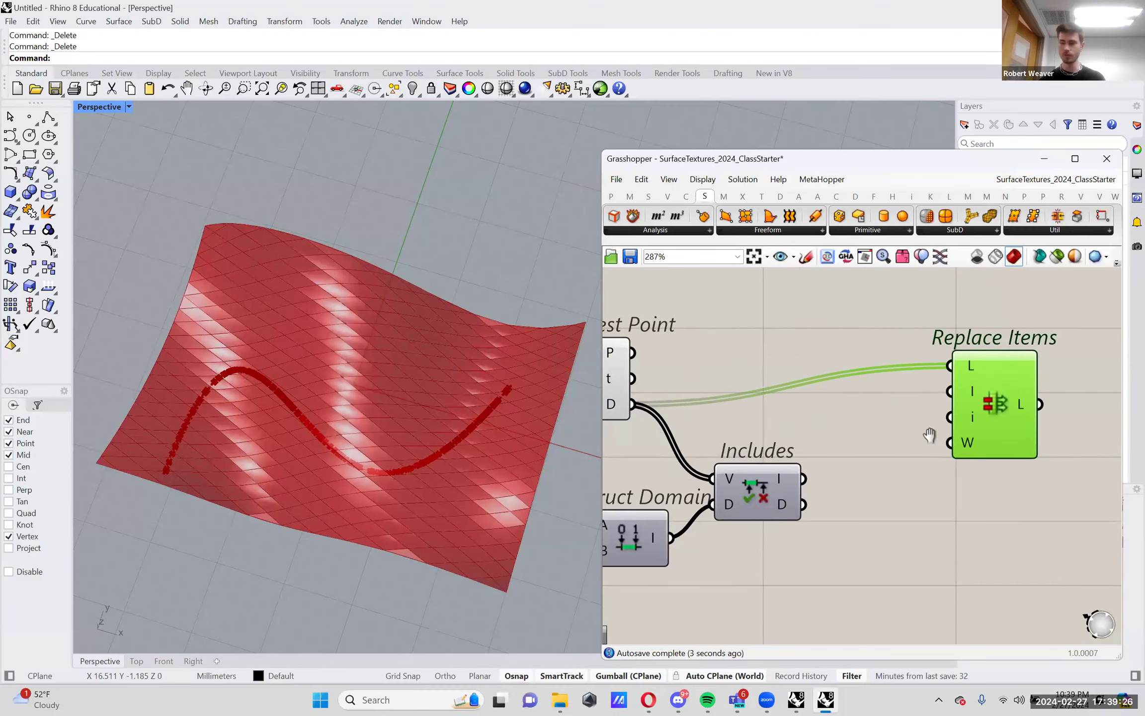
{"action": "right_click_drag", "start_coordinate": [929, 434], "coordinate": [953, 447]}
{"action": "right_click_drag", "start_coordinate": [893, 469], "coordinate": [916, 463]}
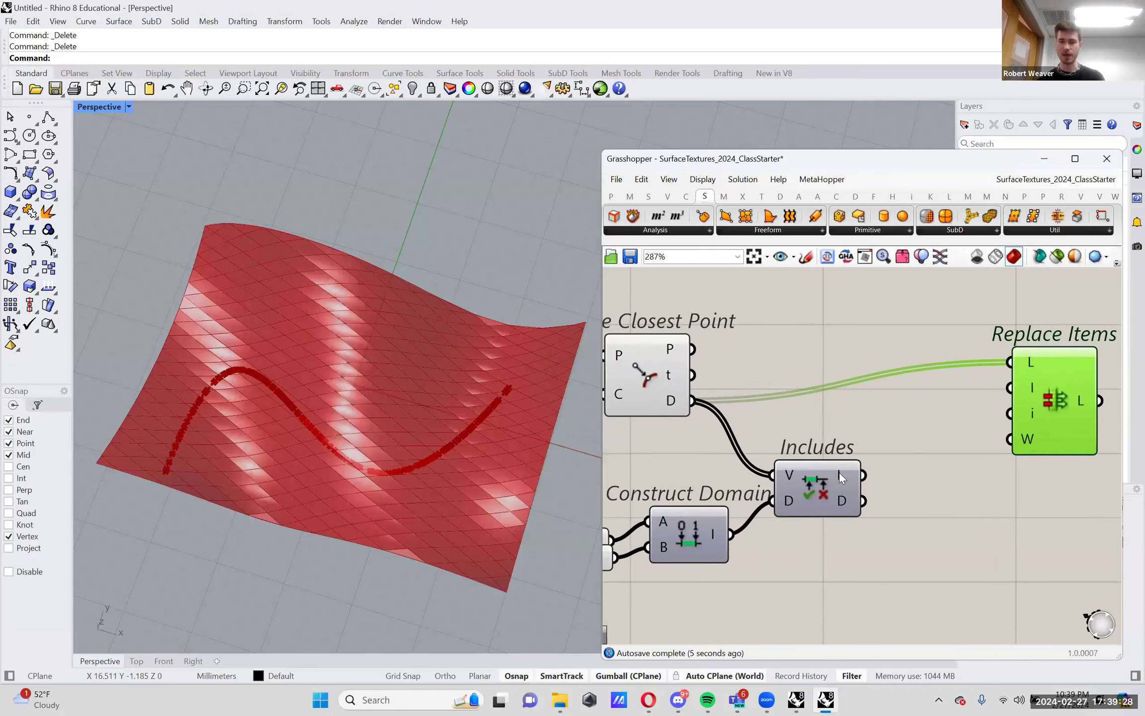
{"action": "mouse_move", "coordinate": [838, 475]}
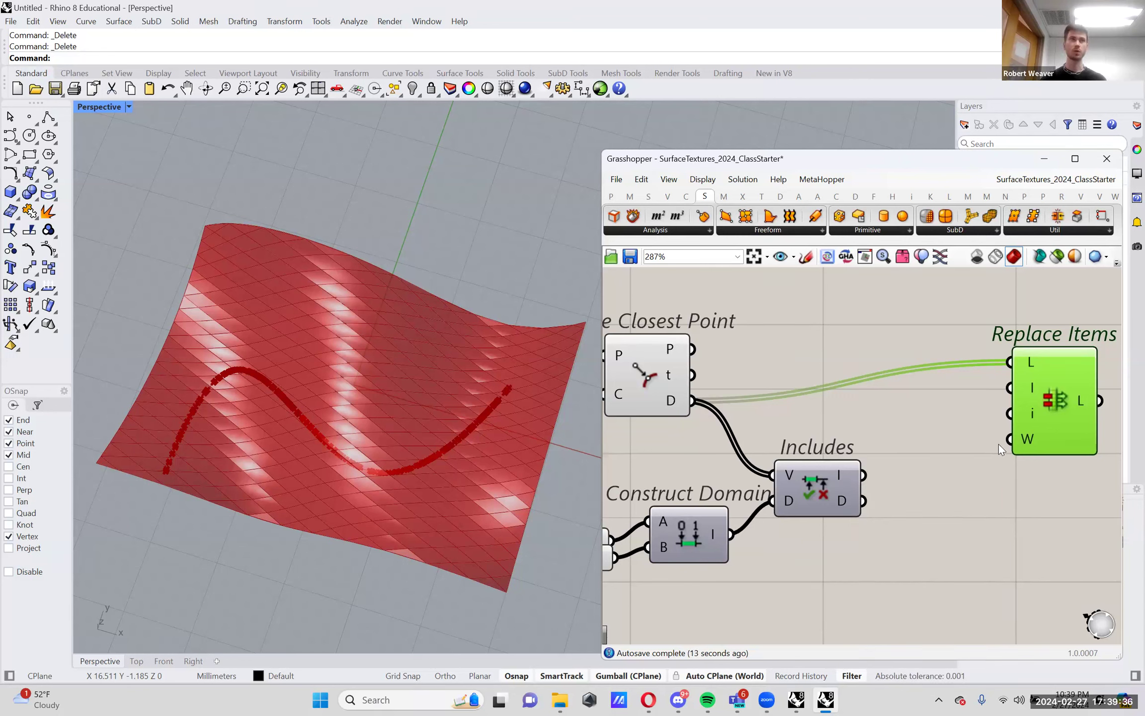
{"action": "right_click_drag", "start_coordinate": [998, 443], "coordinate": [946, 440]}
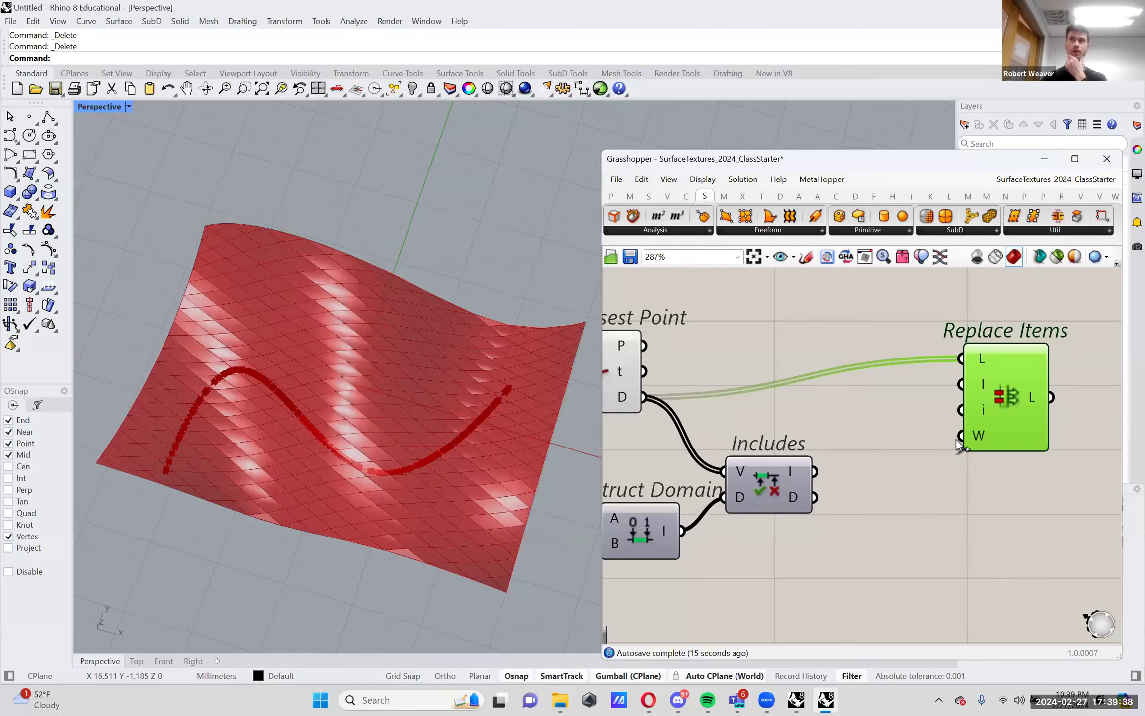
{"action": "left_click_drag", "start_coordinate": [1003, 415], "coordinate": [1030, 414]}
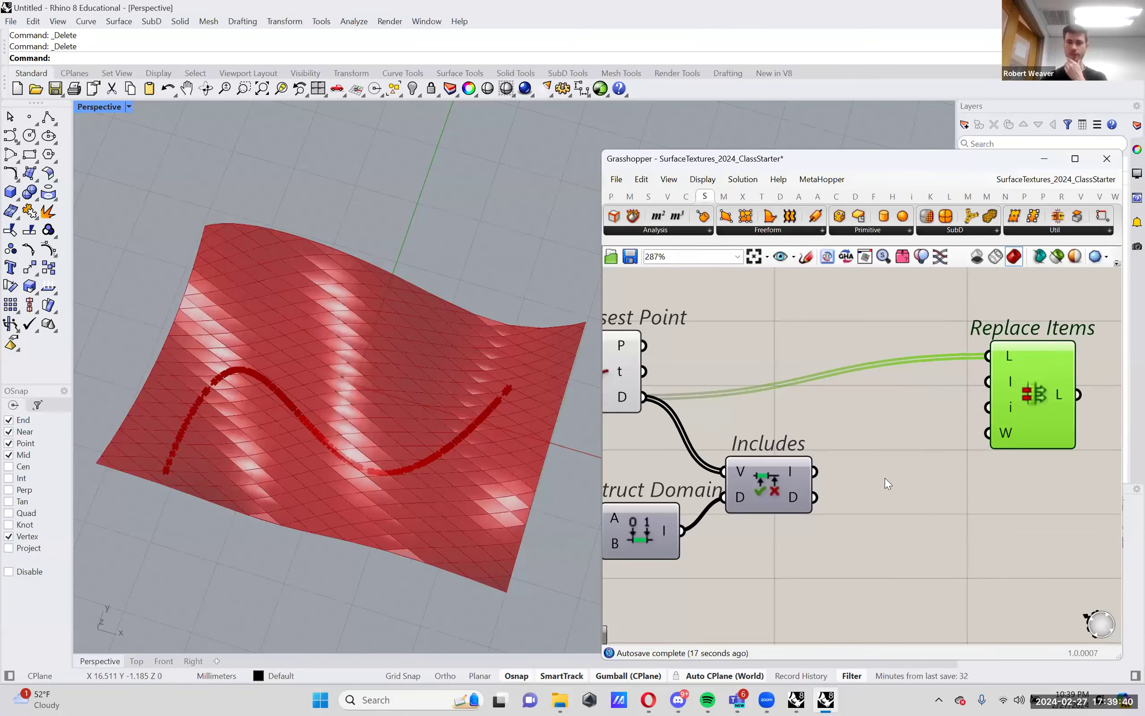
Add a Member Index component and place it between Includes and Replace Items
{"action": "mouse_move", "coordinate": [793, 474]}
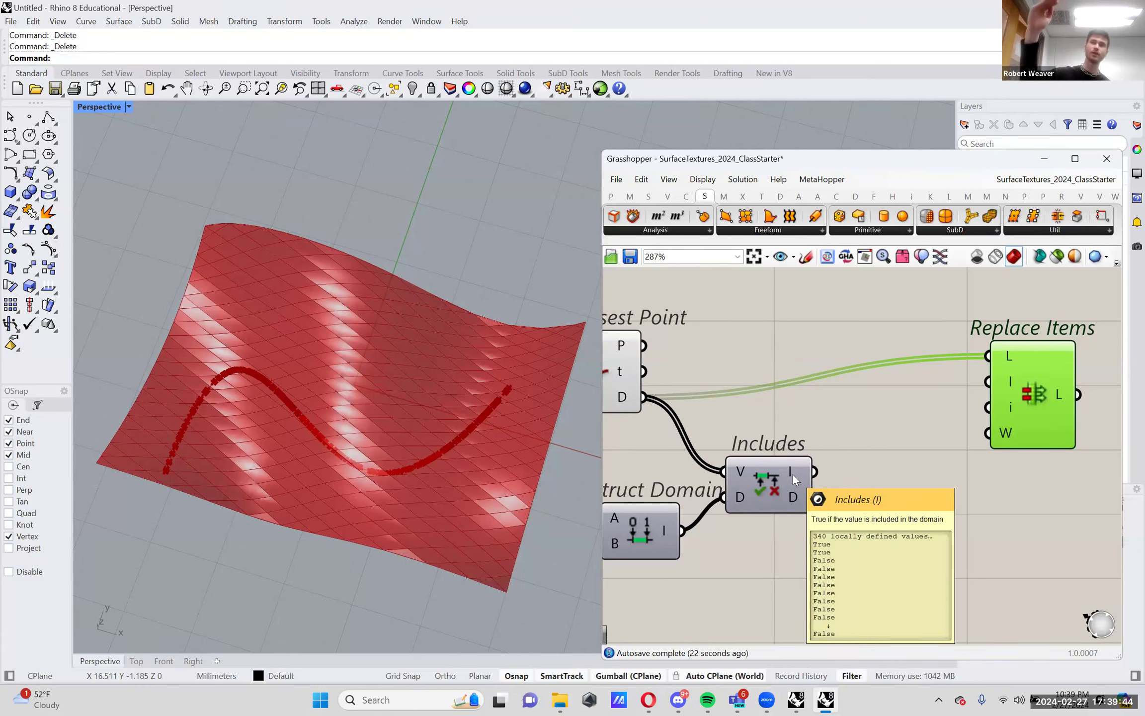
{"action": "double_click", "coordinate": [900, 471]}
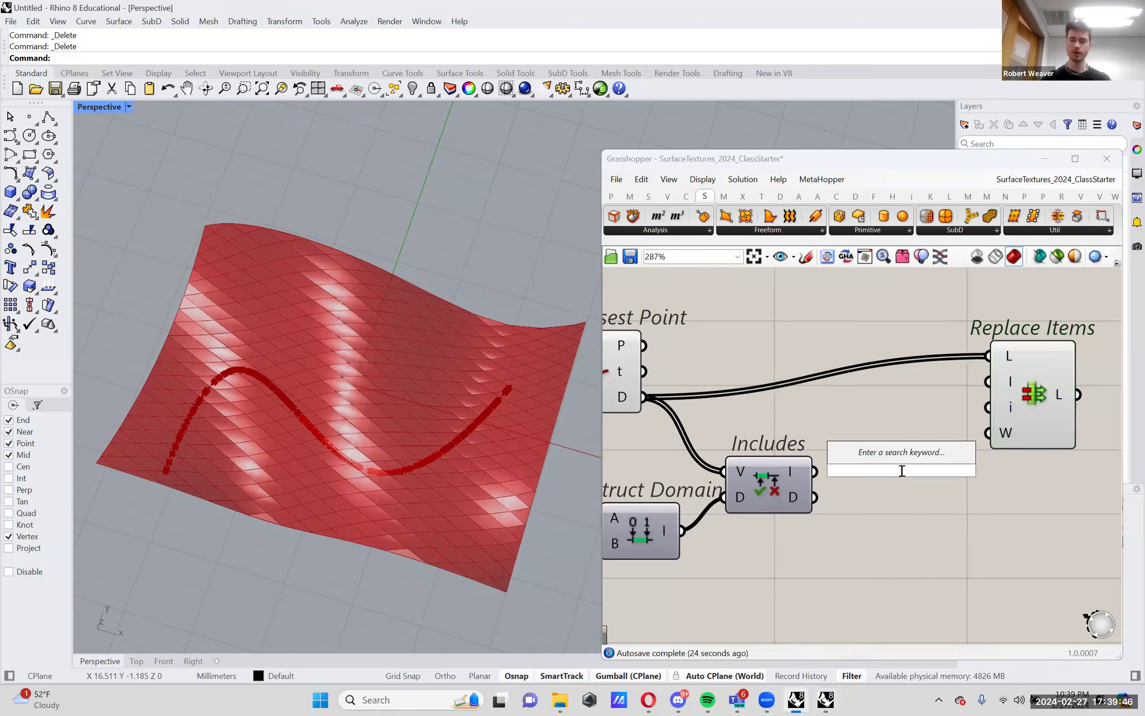
{"action": "type", "text": "mem"}
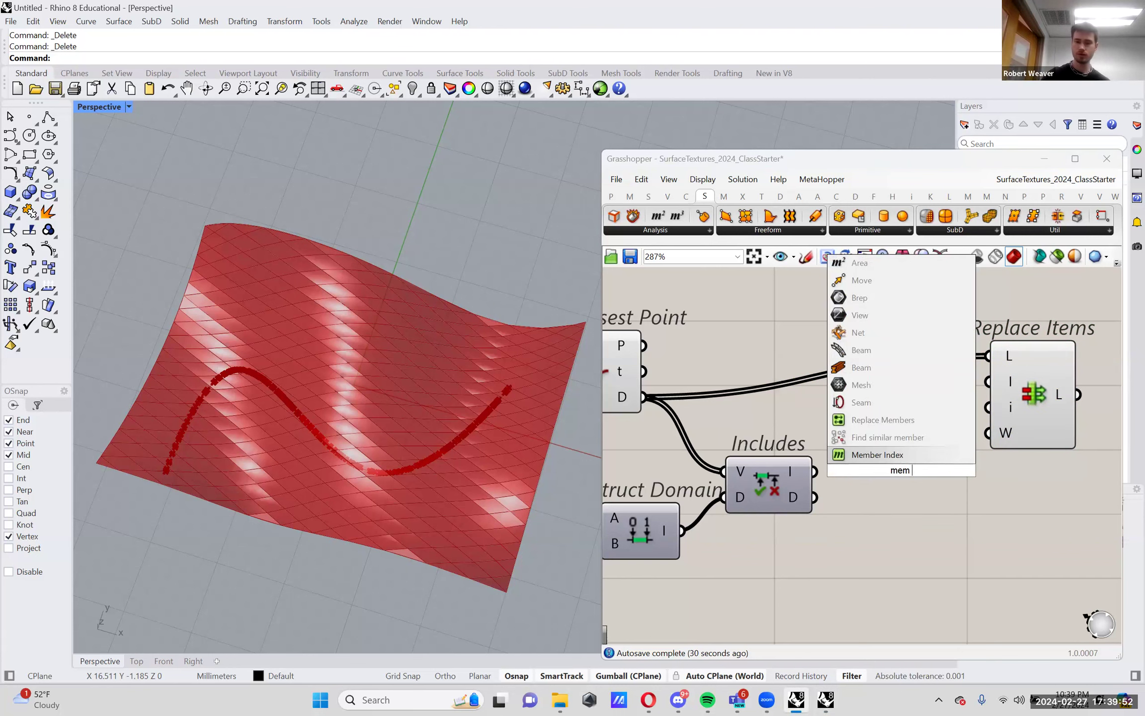
{"action": "key", "text": "Return"}
{"action": "left_click_drag", "start_coordinate": [875, 459], "coordinate": [884, 473]}
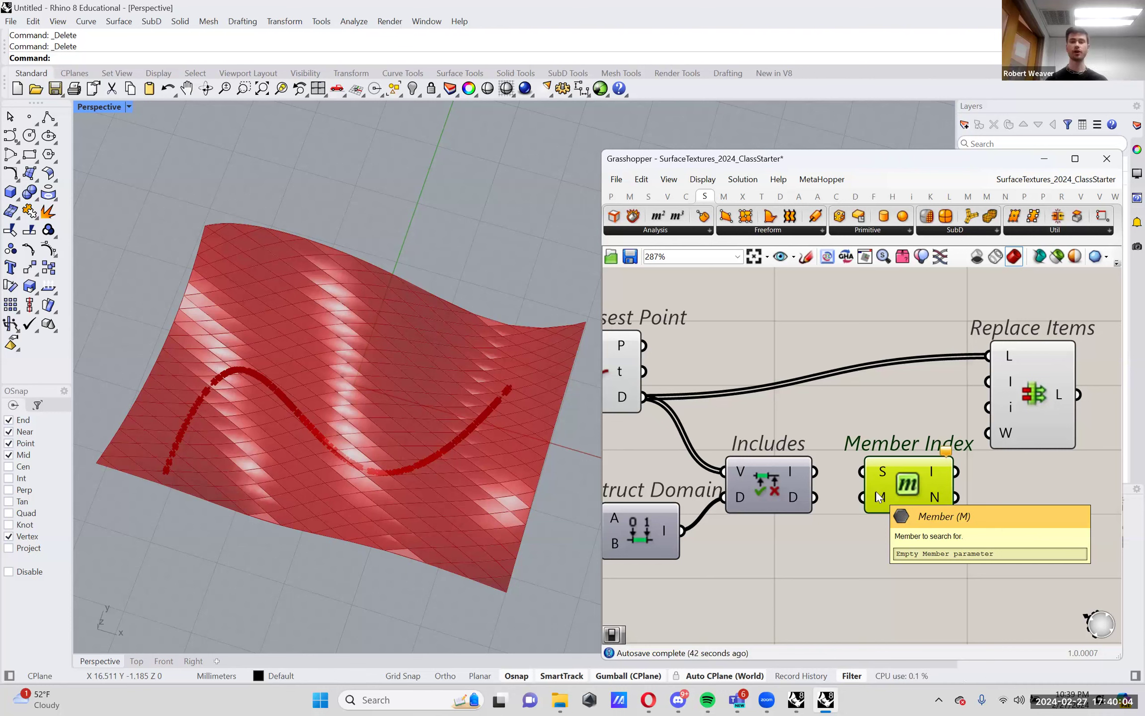
{"action": "left_click_drag", "start_coordinate": [907, 489], "coordinate": [915, 503]}
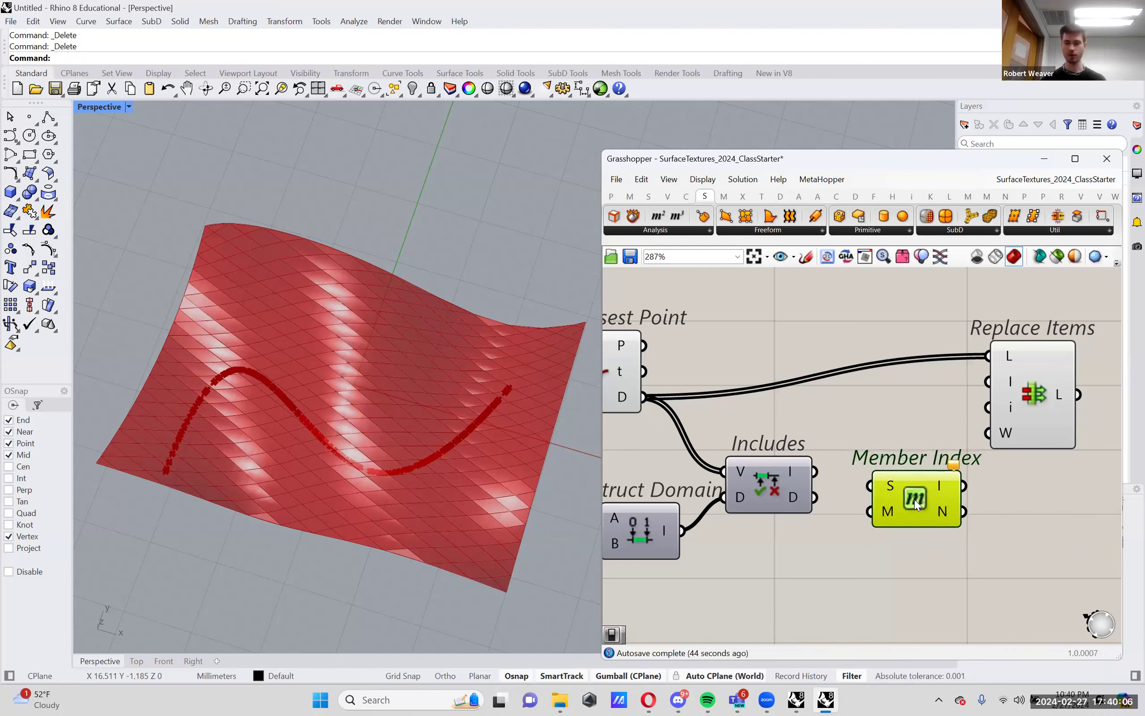
{"action": "right_click_drag", "start_coordinate": [892, 515], "coordinate": [907, 495]}
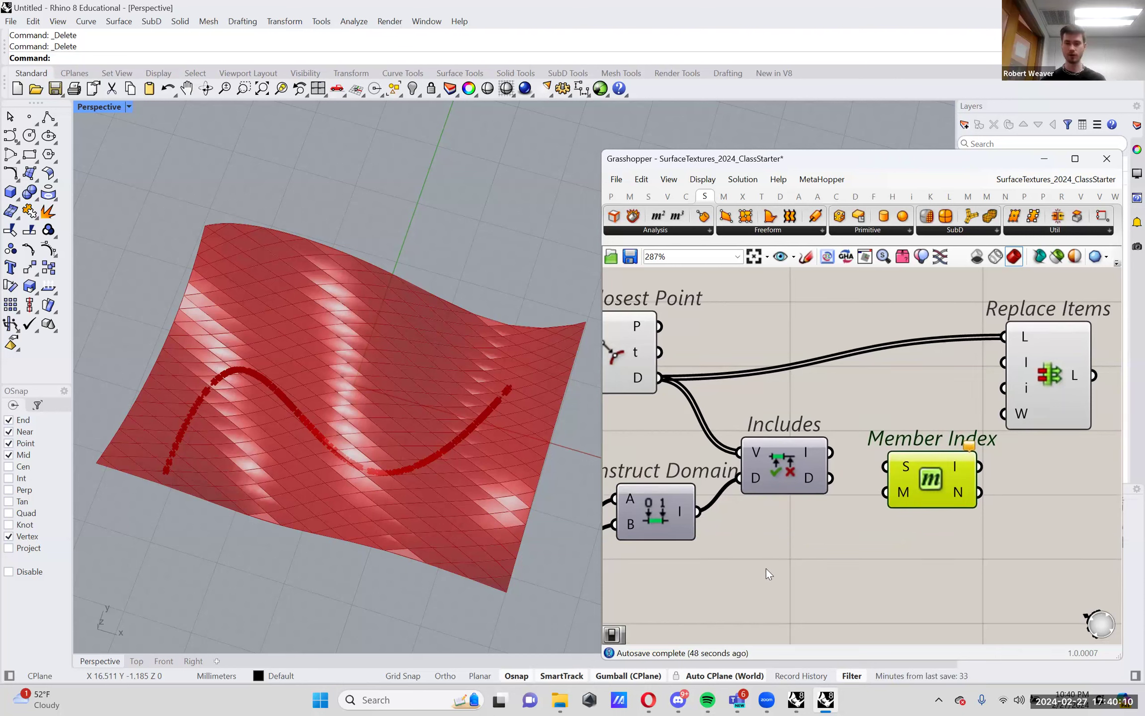
Wire a new Boolean Toggle set to False into Member Index's M input and connect the Includes I output to its S input
{"action": "double_click", "coordinate": [806, 548]}
{"action": "type", "text": "togg"}
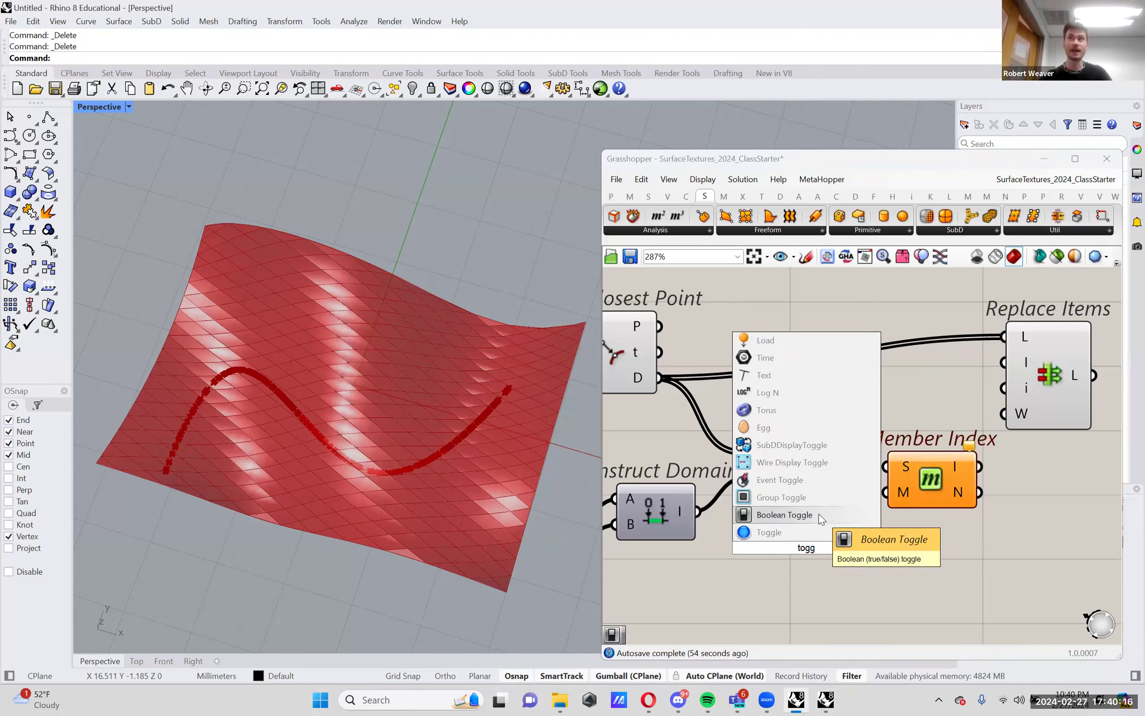
{"action": "left_click", "coordinate": [818, 513]}
{"action": "left_click_drag", "start_coordinate": [874, 547], "coordinate": [924, 489]}
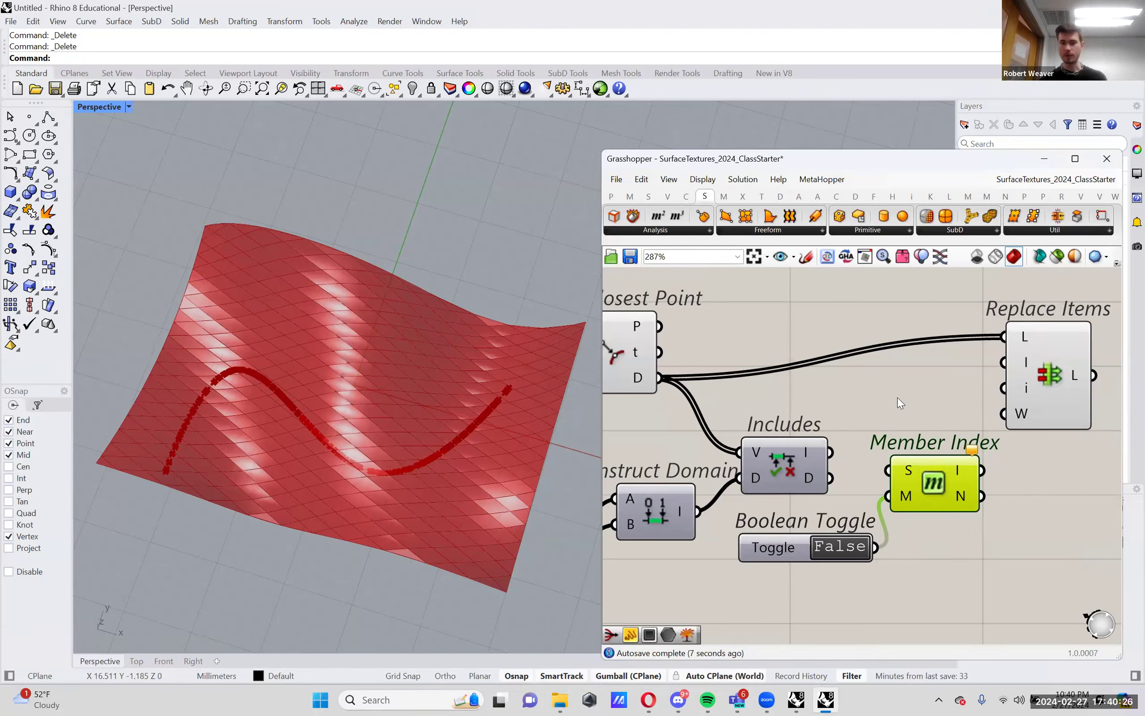
{"action": "mouse_move", "coordinate": [807, 447]}
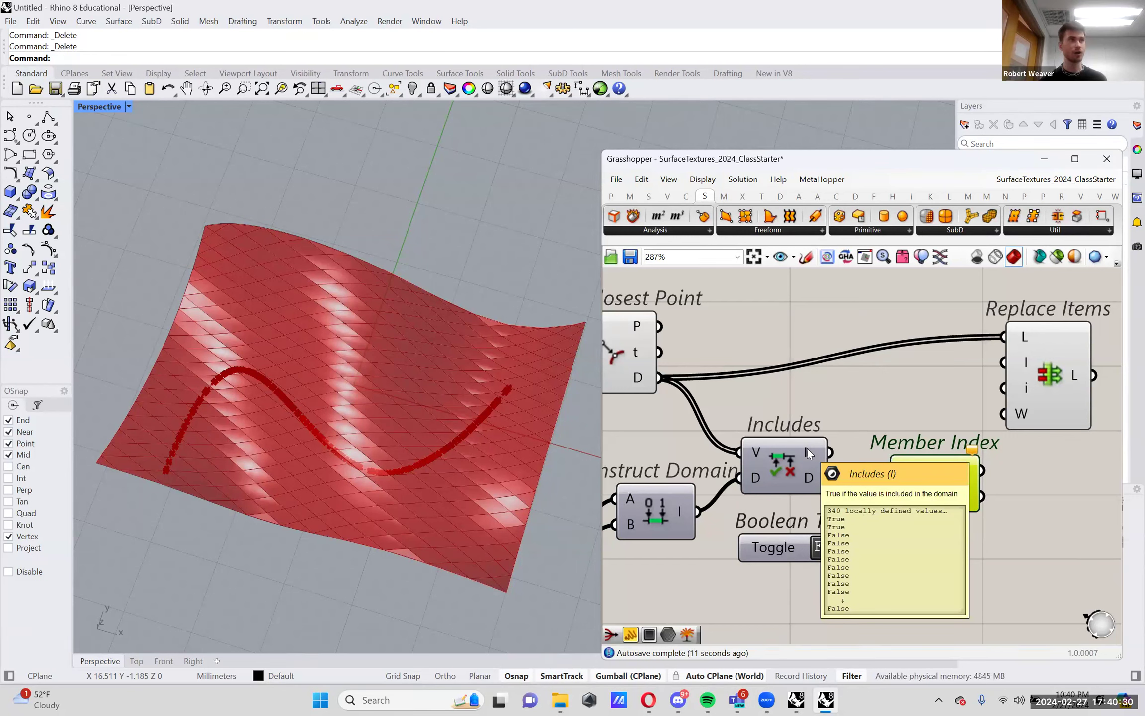
{"action": "left_click_drag", "start_coordinate": [826, 452], "coordinate": [932, 486]}
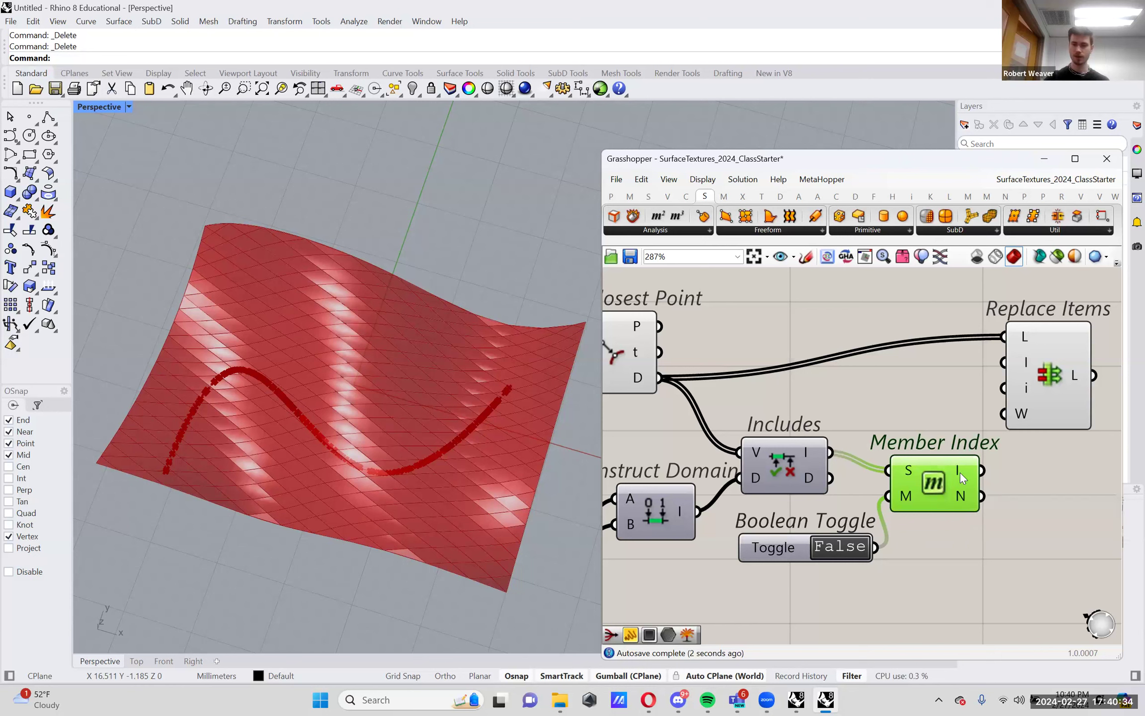
Attach a panel to the I output of Includes to list its true/false values, and make the panel taller
{"action": "mouse_move", "coordinate": [960, 472]}
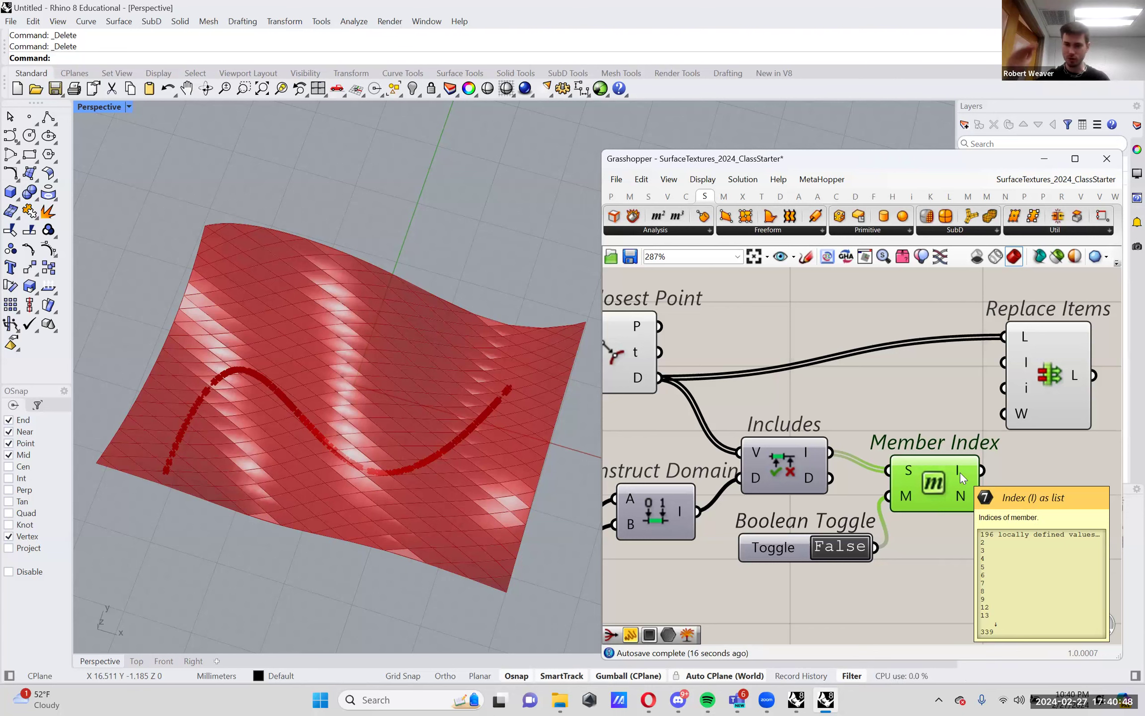
{"action": "mouse_move", "coordinate": [807, 449]}
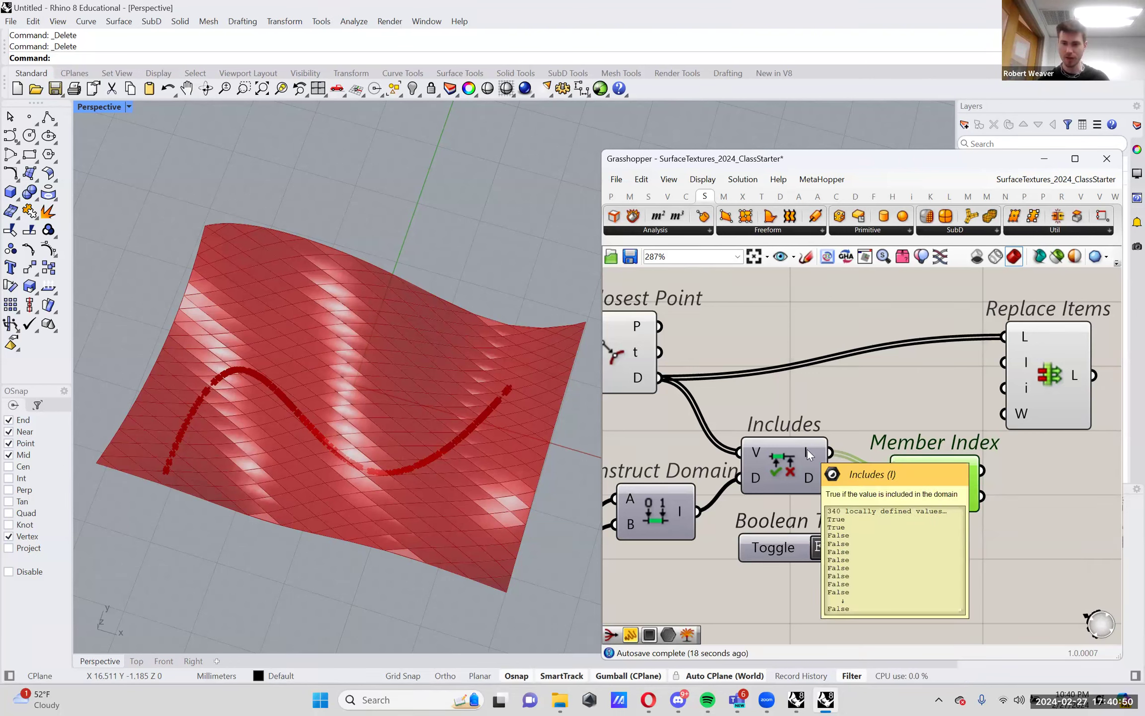
{"action": "double_click", "coordinate": [864, 385]}
{"action": "type", "text": "panel"}
{"action": "key", "text": "Return"}
{"action": "left_click_drag", "start_coordinate": [830, 451], "coordinate": [771, 339]}
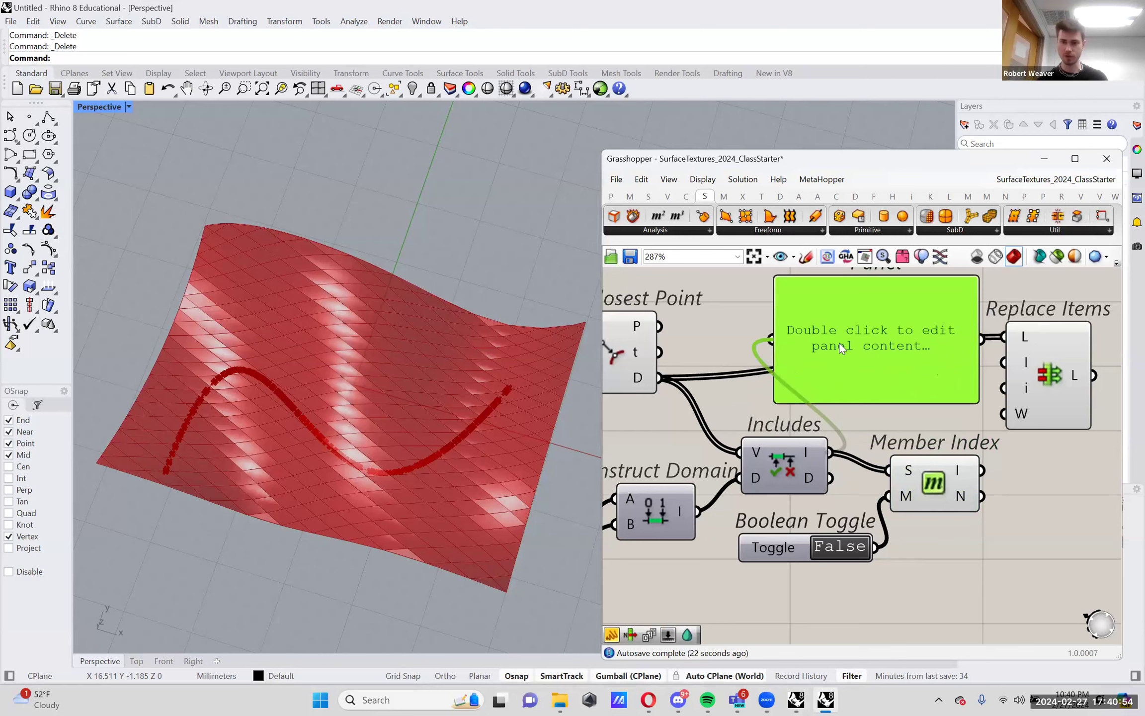
{"action": "left_click_drag", "start_coordinate": [874, 417], "coordinate": [874, 462]}
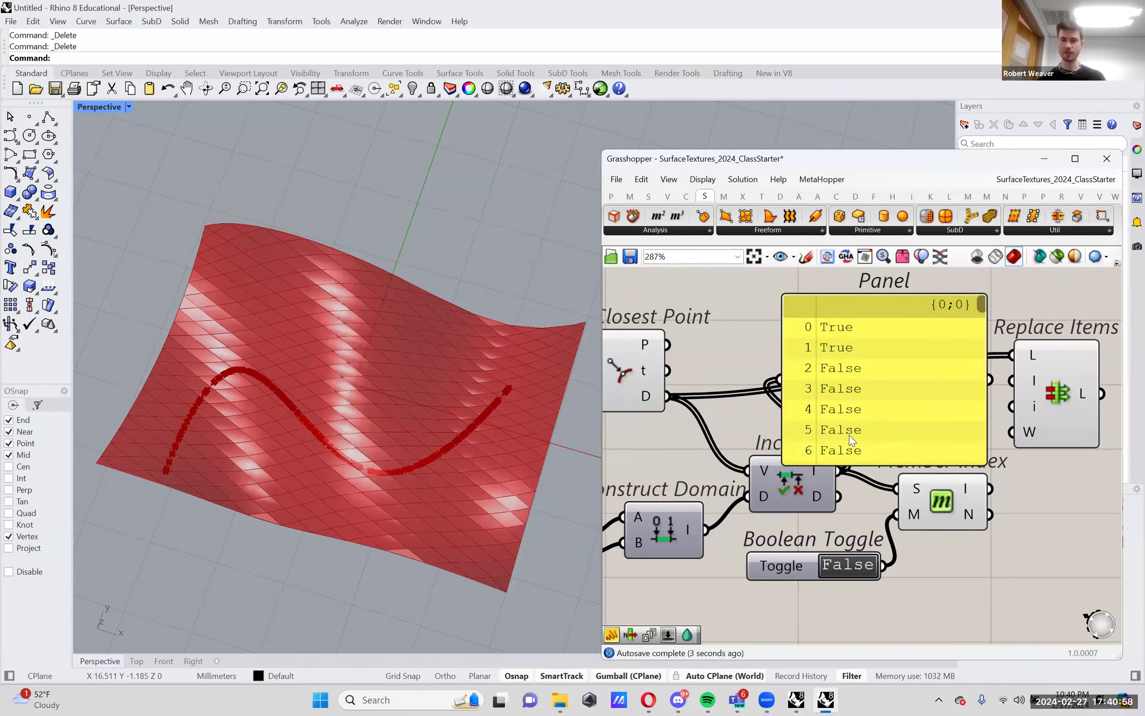
Attach a second panel to the I output of Member Index and place it beside the Includes panel
{"action": "right_click_drag", "start_coordinate": [966, 485], "coordinate": [956, 483]}
{"action": "double_click", "coordinate": [956, 483]}
{"action": "type", "text": "panel"}
{"action": "key", "text": "Return"}
{"action": "left_click_drag", "start_coordinate": [1019, 491], "coordinate": [1118, 473]}
{"action": "left_click_drag", "start_coordinate": [929, 465], "coordinate": [960, 465]}
{"action": "right_click_drag", "start_coordinate": [1008, 419], "coordinate": [945, 439]}
{"action": "left_click_drag", "start_coordinate": [946, 439], "coordinate": [928, 397]}
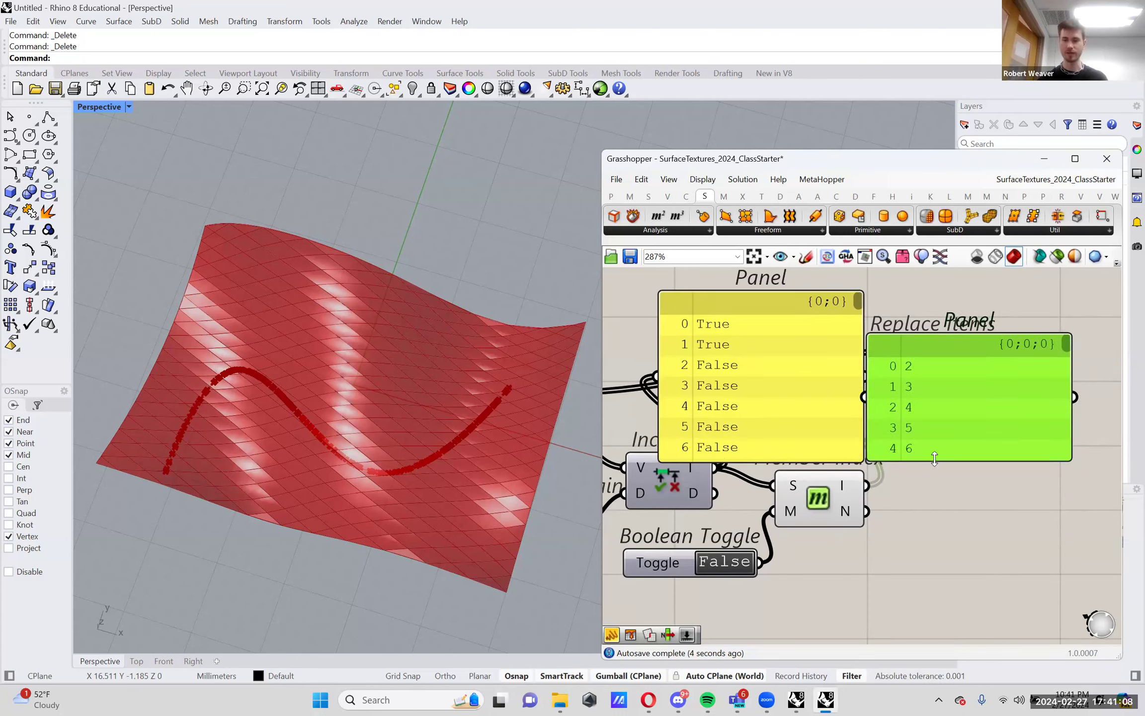
Enlarge both panels to compare the true/false values with the member indices, and delete both panels
{"action": "left_click_drag", "start_coordinate": [933, 461], "coordinate": [934, 549]}
{"action": "left_click_drag", "start_coordinate": [789, 456], "coordinate": [787, 557]}
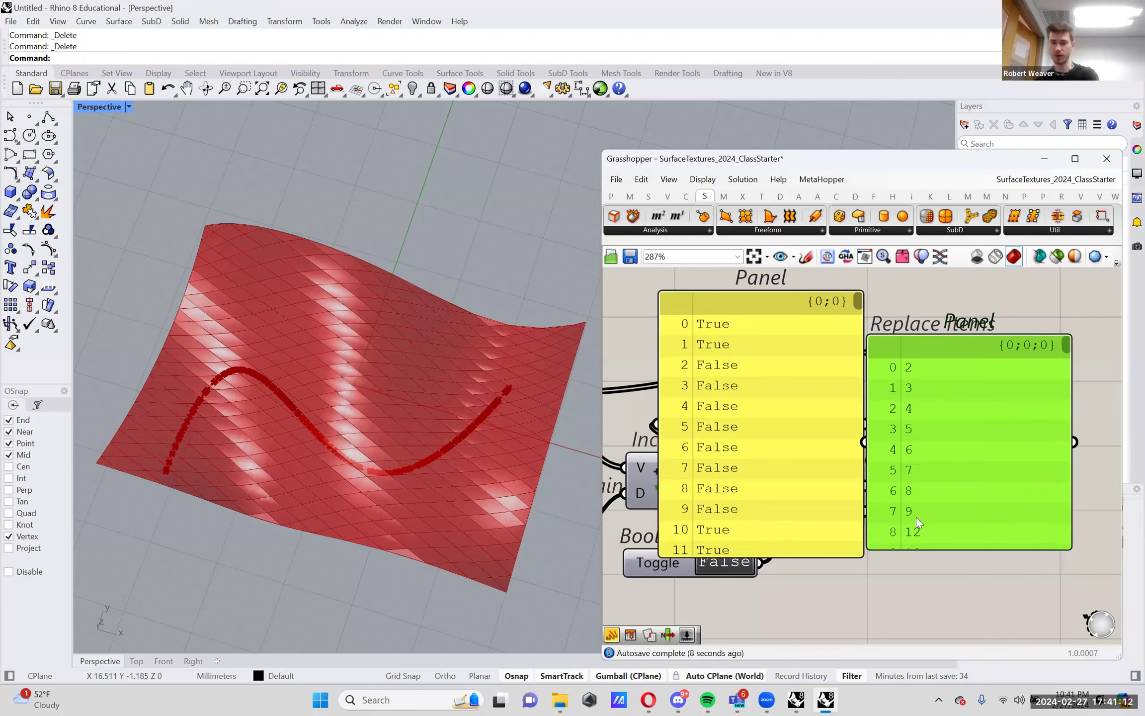
{"action": "key", "text": "Delete"}
{"action": "left_click", "coordinate": [745, 420]}
{"action": "key", "text": "Delete"}
Connect the I output of Member Index to the i input of Replace Items, spacing the component slightly farther away
{"action": "mouse_move", "coordinate": [842, 491]}
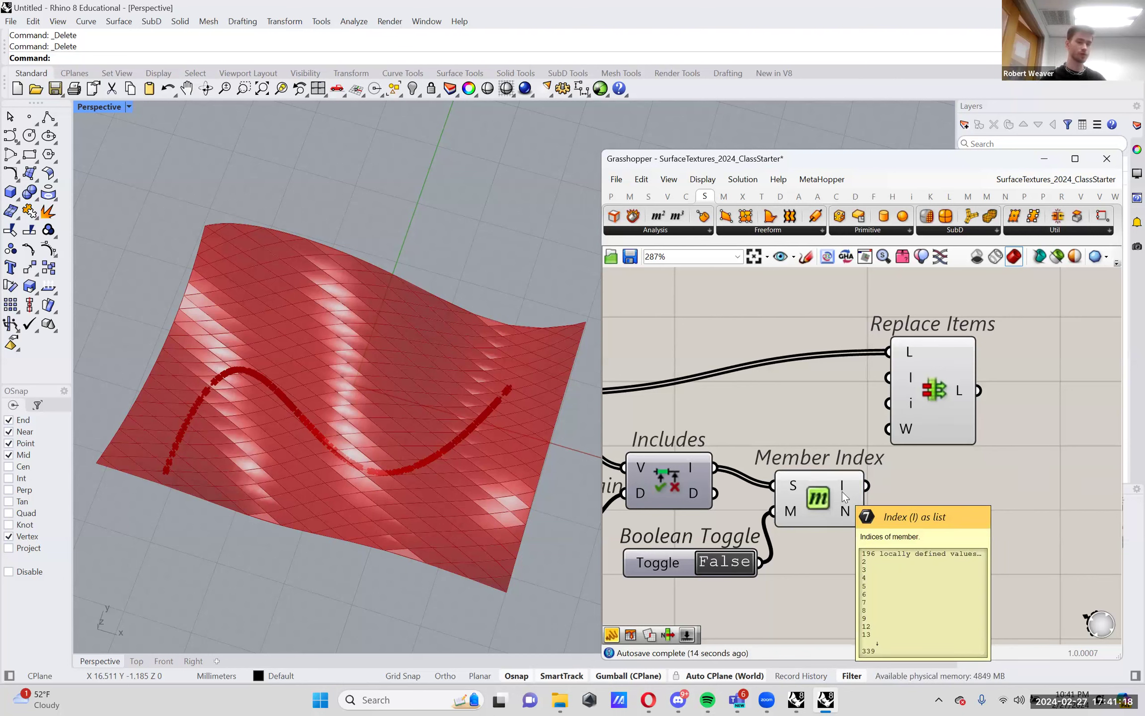
{"action": "left_click_drag", "start_coordinate": [866, 489], "coordinate": [955, 400]}
{"action": "mouse_move", "coordinate": [932, 399]}
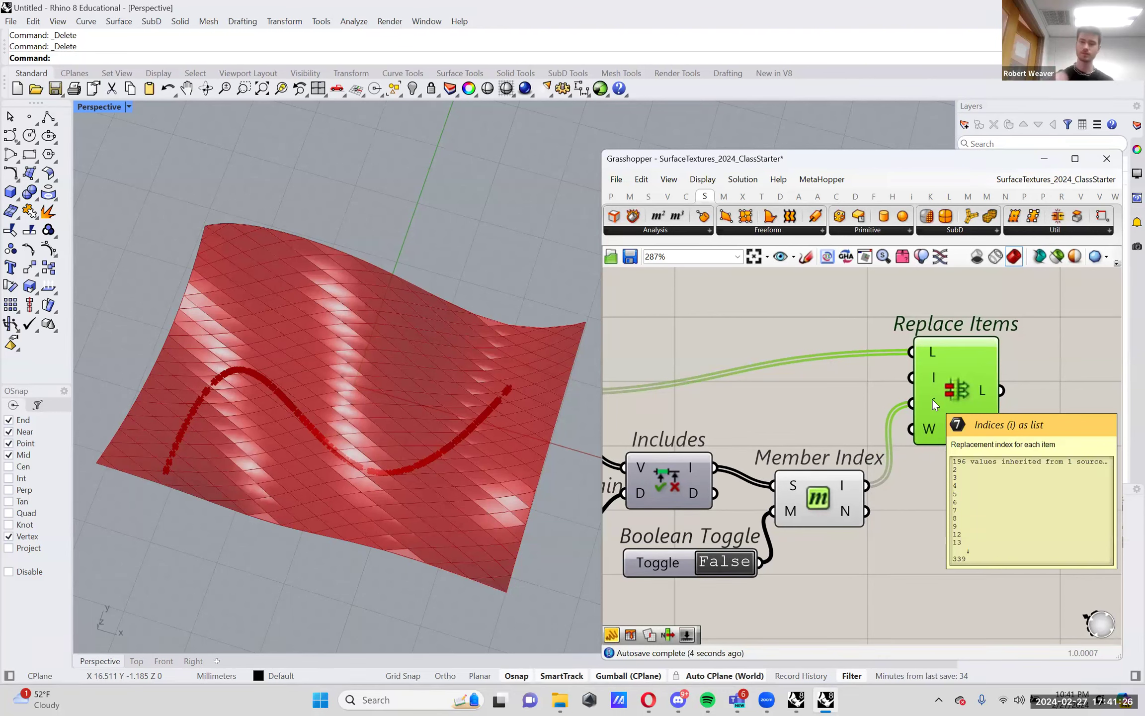
Add a panel containing 0 and connect it to the I input of Replace Items
{"action": "double_click", "coordinate": [815, 388]}
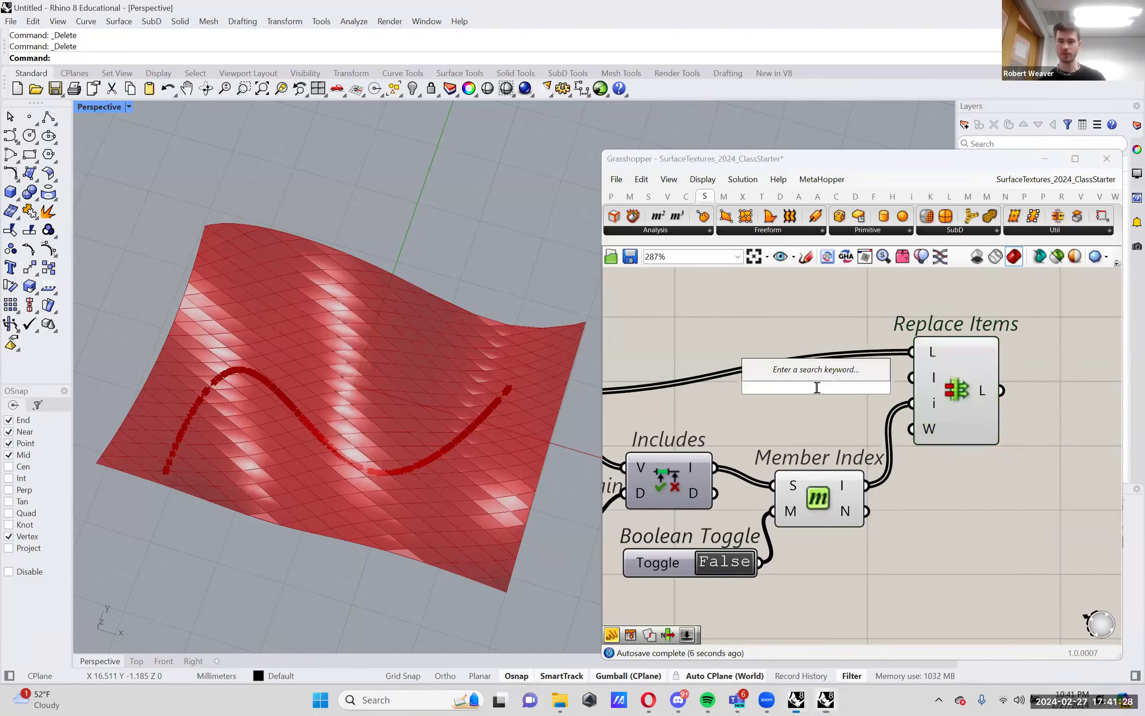
{"action": "type", "text": "//0"}
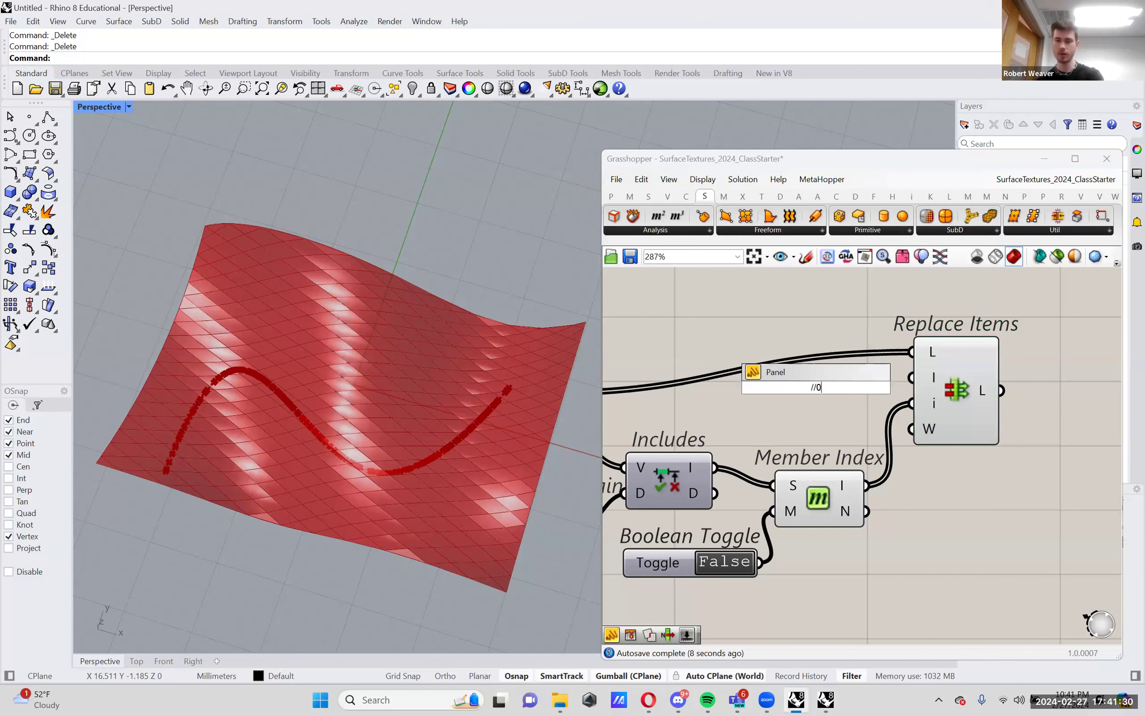
{"action": "key", "text": "Return"}
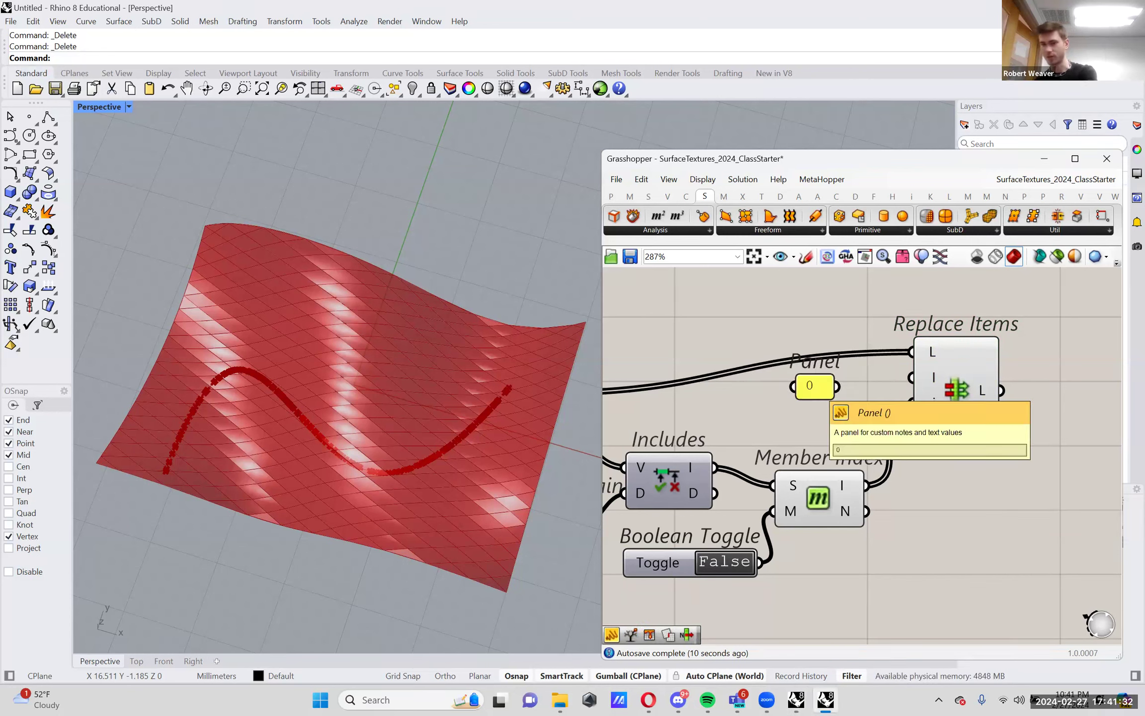
{"action": "left_click_drag", "start_coordinate": [814, 387], "coordinate": [854, 396]}
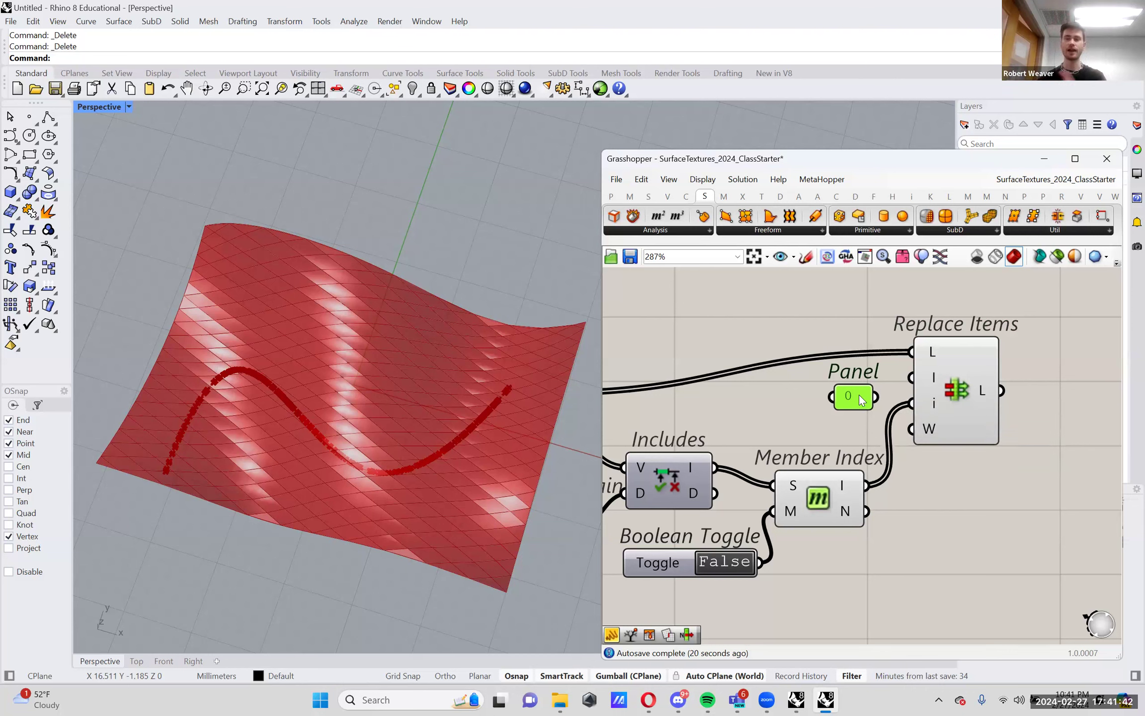
{"action": "mouse_move", "coordinate": [877, 393]}
{"action": "left_mouse_down"}
{"action": "mouse_move", "coordinate": [904, 360]}
{"action": "mouse_move", "coordinate": [909, 381]}
{"action": "mouse_move", "coordinate": [862, 394]}
{"action": "left_mouse_up"}
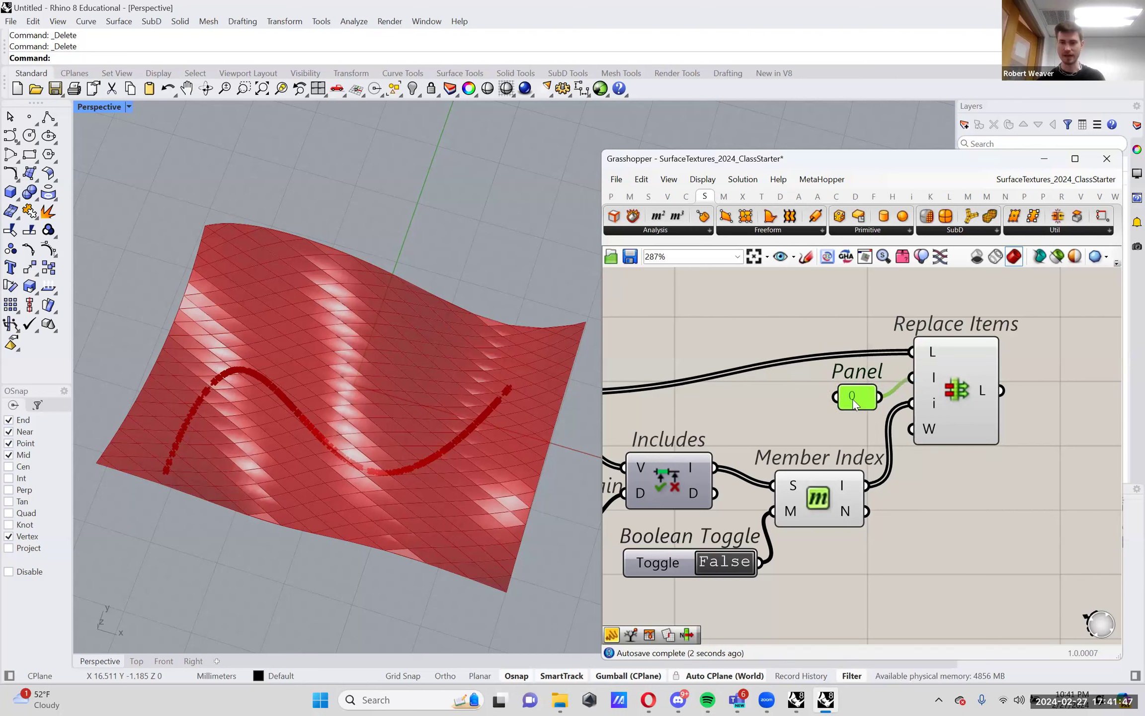
Add another panel containing 0 above Member Index and delete it again
{"action": "double_click", "coordinate": [778, 415]}
{"action": "type", "text": "pan"}
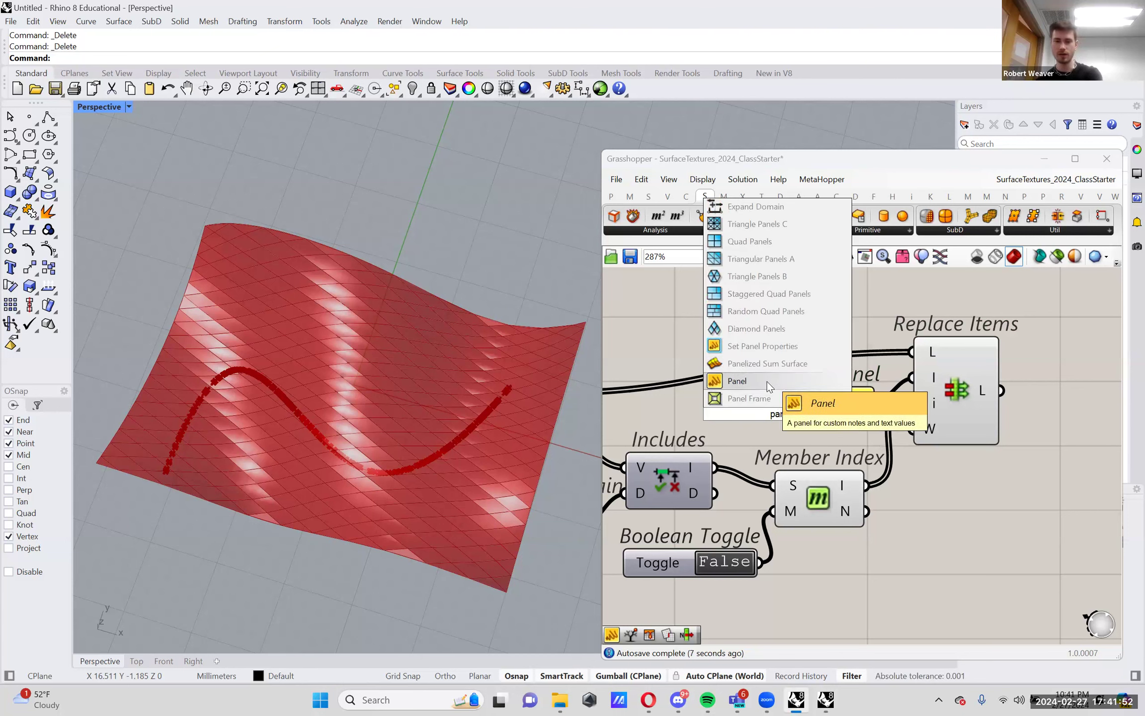
{"action": "key", "text": "BackSpace"}
{"action": "key", "text": "BackSpace"}
{"action": "key", "text": "BackSpace"}
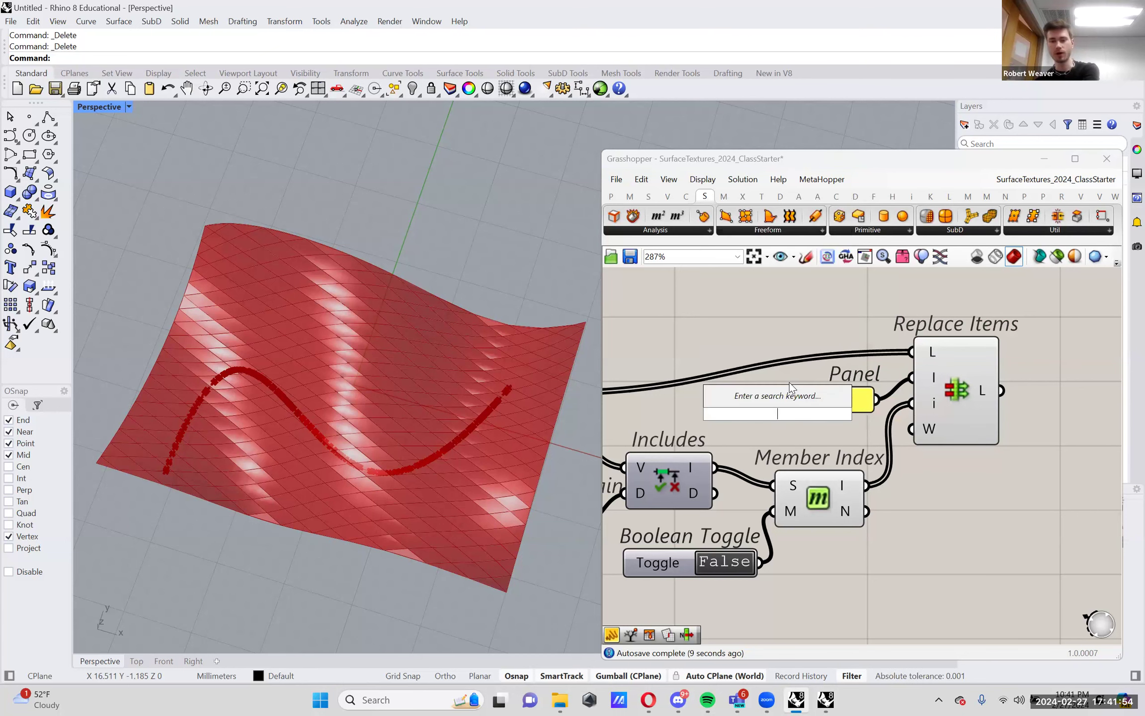
{"action": "type", "text": "//"}
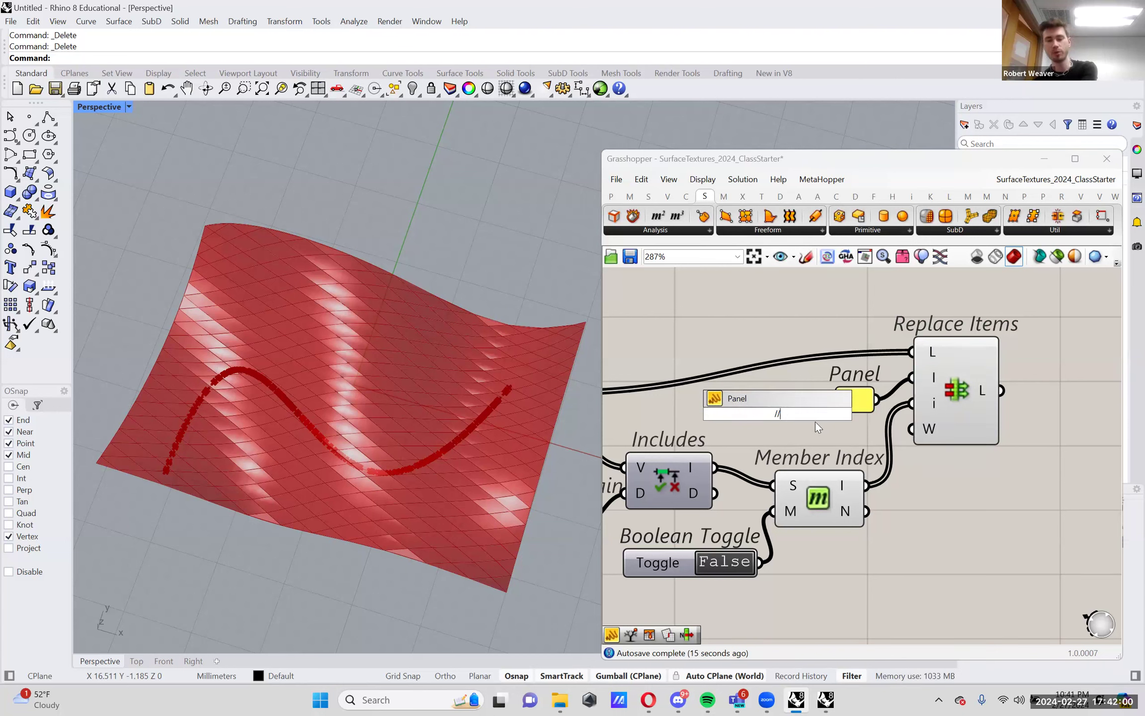
{"action": "type", "text": "0"}
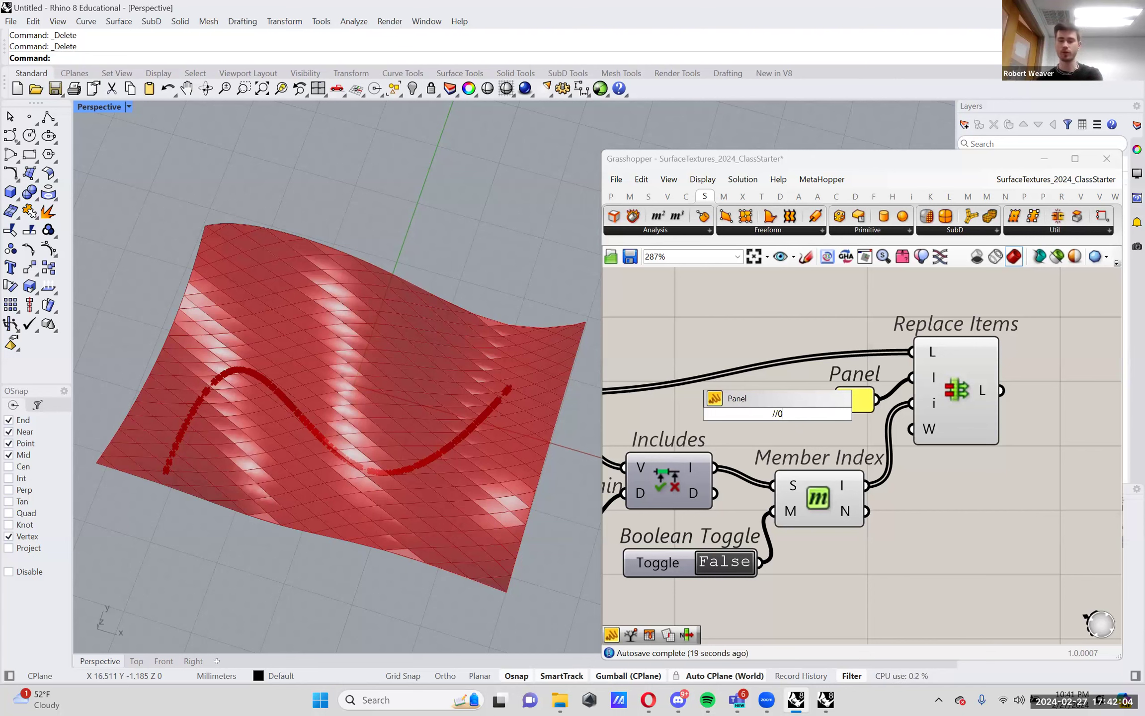
{"action": "key", "text": "Return"}
{"action": "left_click", "coordinate": [773, 412]}
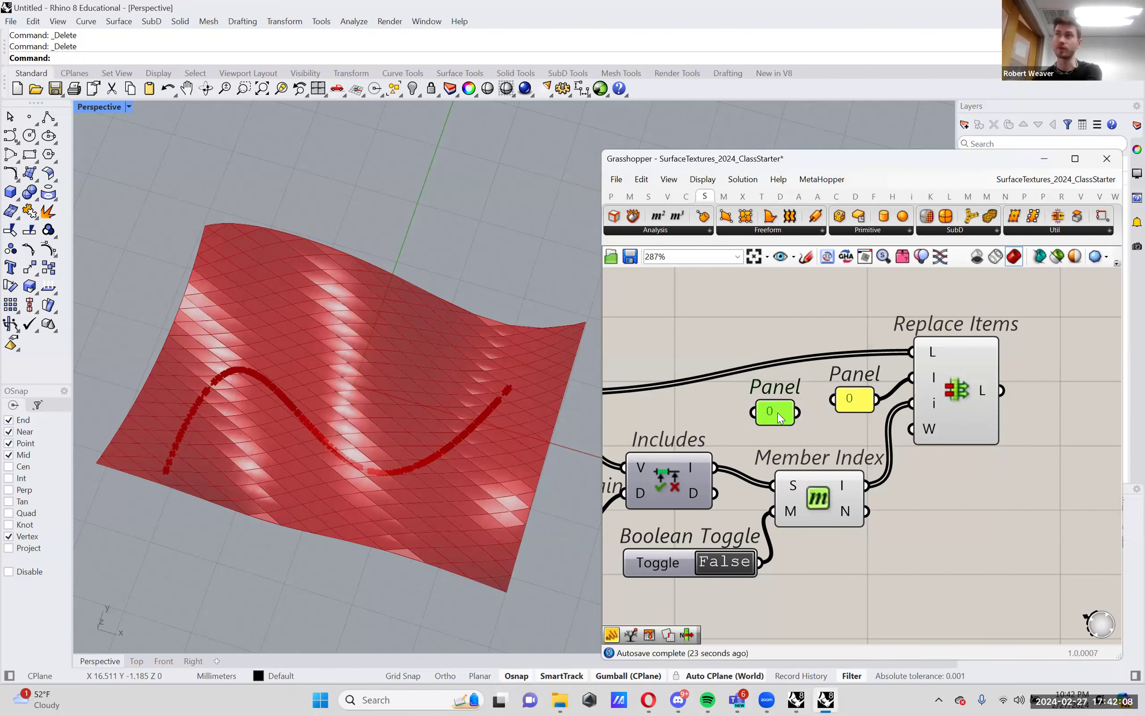
{"action": "key", "text": "Delete"}
Attach a panel to the L output of Replace Items and enlarge it to list more values
{"action": "scroll", "coordinate": [920, 405], "scroll_direction": "down", "scroll_amount": 3}
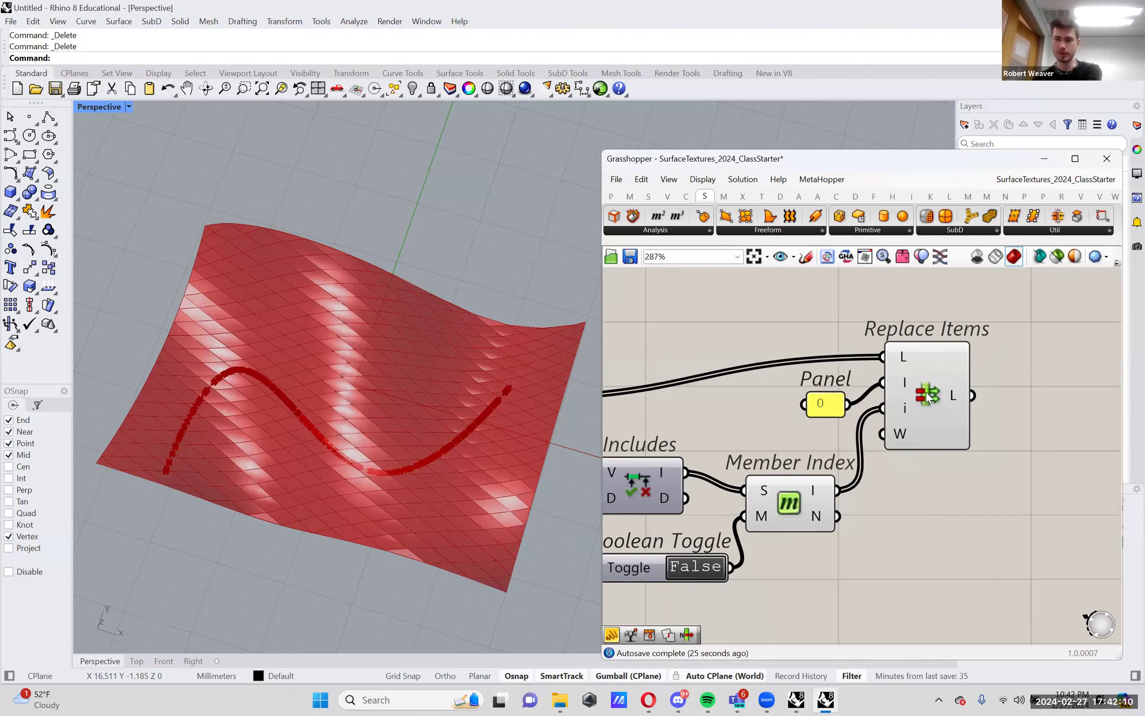
{"action": "left_click", "coordinate": [942, 405]}
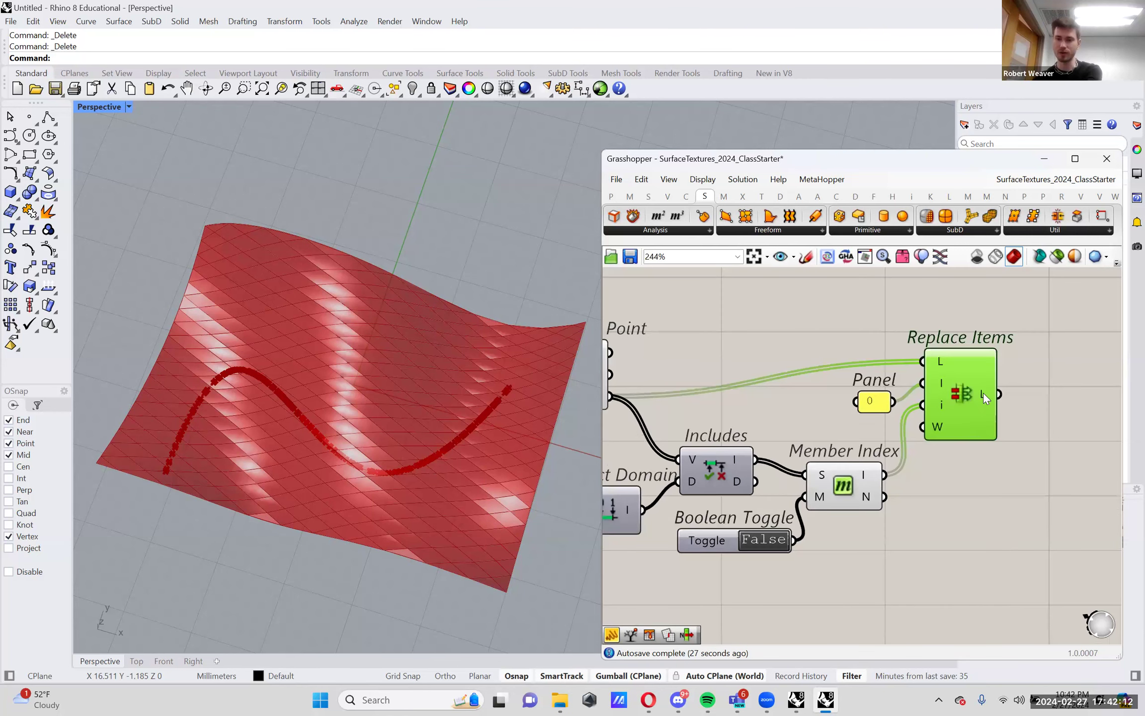
{"action": "scroll", "coordinate": [983, 393], "scroll_direction": "up", "scroll_amount": 2}
{"action": "double_click", "coordinate": [952, 382]}
{"action": "type", "text": "panel"}
{"action": "key", "text": "Return"}
{"action": "left_click_drag", "start_coordinate": [1002, 381], "coordinate": [1061, 382]}
{"action": "left_click_drag", "start_coordinate": [915, 400], "coordinate": [984, 418]}
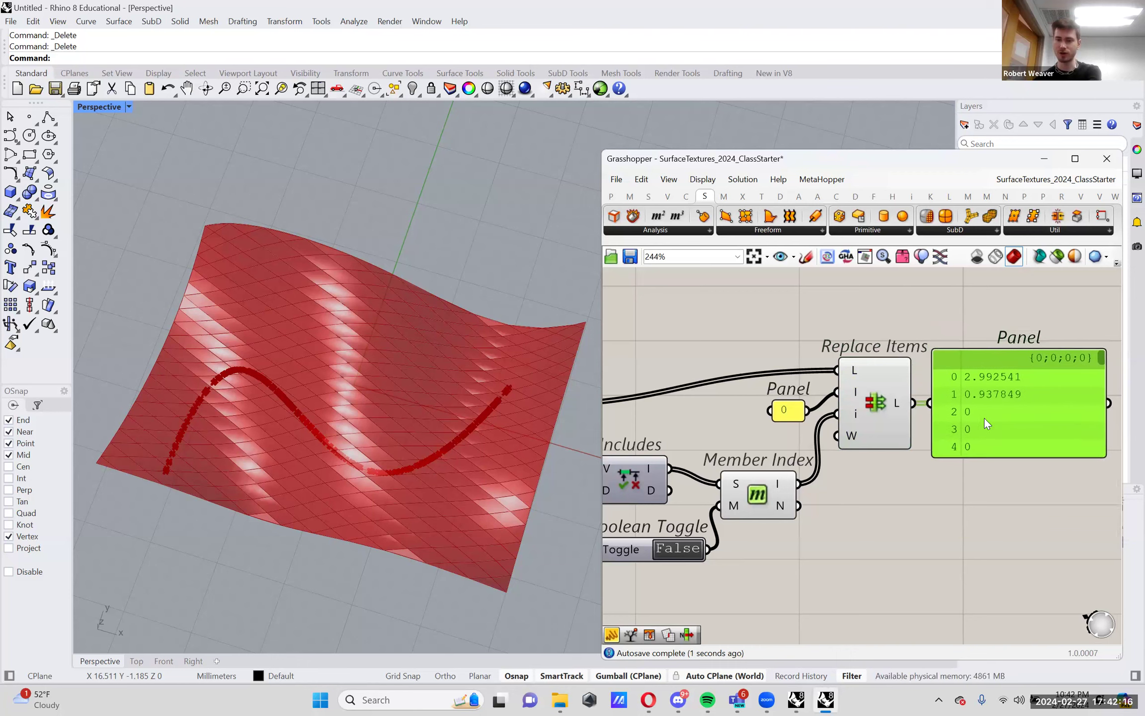
{"action": "right_click_drag", "start_coordinate": [984, 417], "coordinate": [908, 418]}
{"action": "left_click_drag", "start_coordinate": [920, 455], "coordinate": [918, 486]}
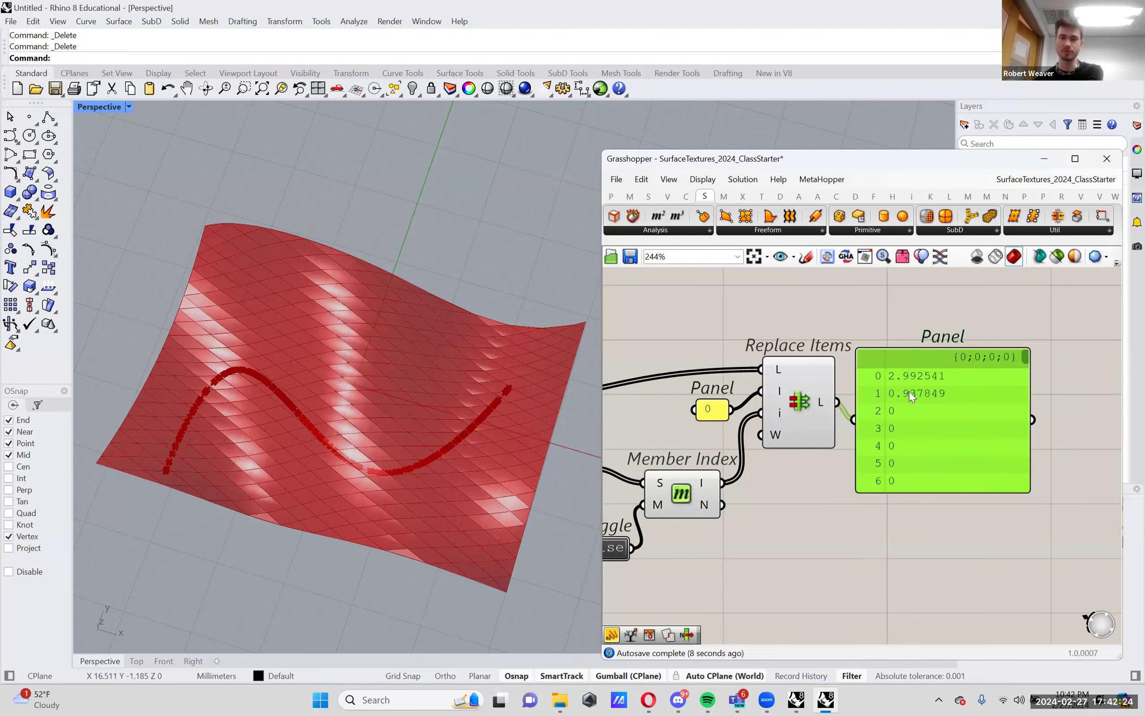
Add a Text component above Replace Items and connect the L output of Replace Items to its T input
{"action": "right_click_drag", "start_coordinate": [879, 282], "coordinate": [904, 321]}
{"action": "double_click", "coordinate": [903, 321]}
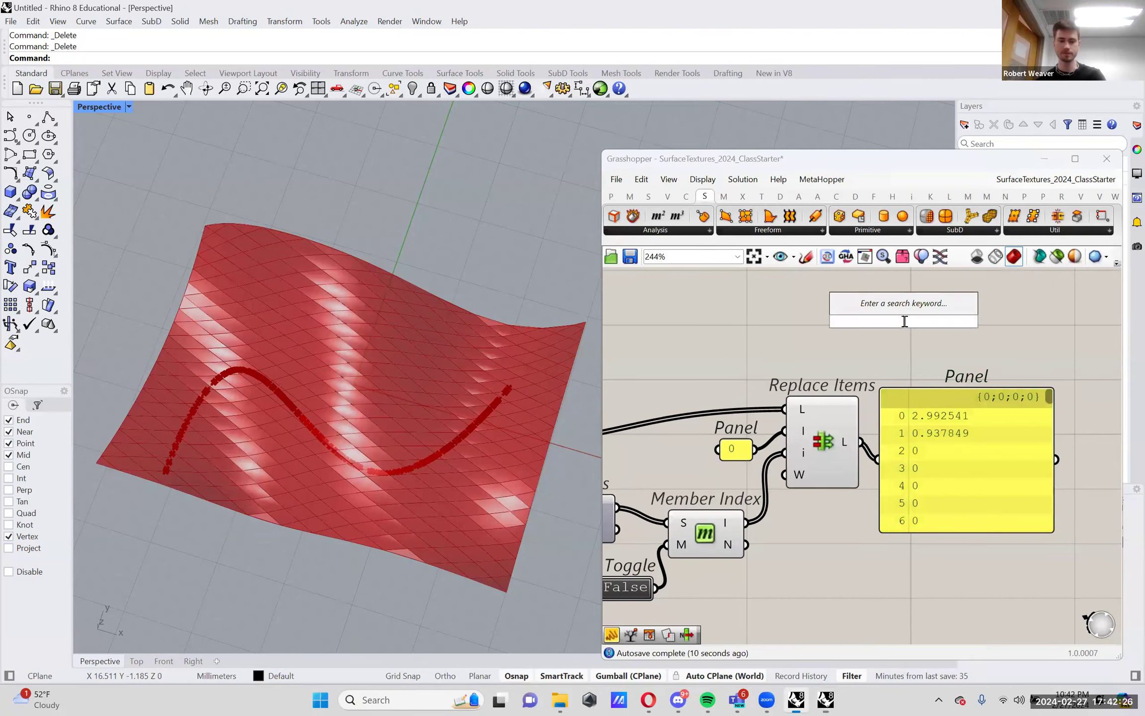
{"action": "type", "text": "tex dot"}
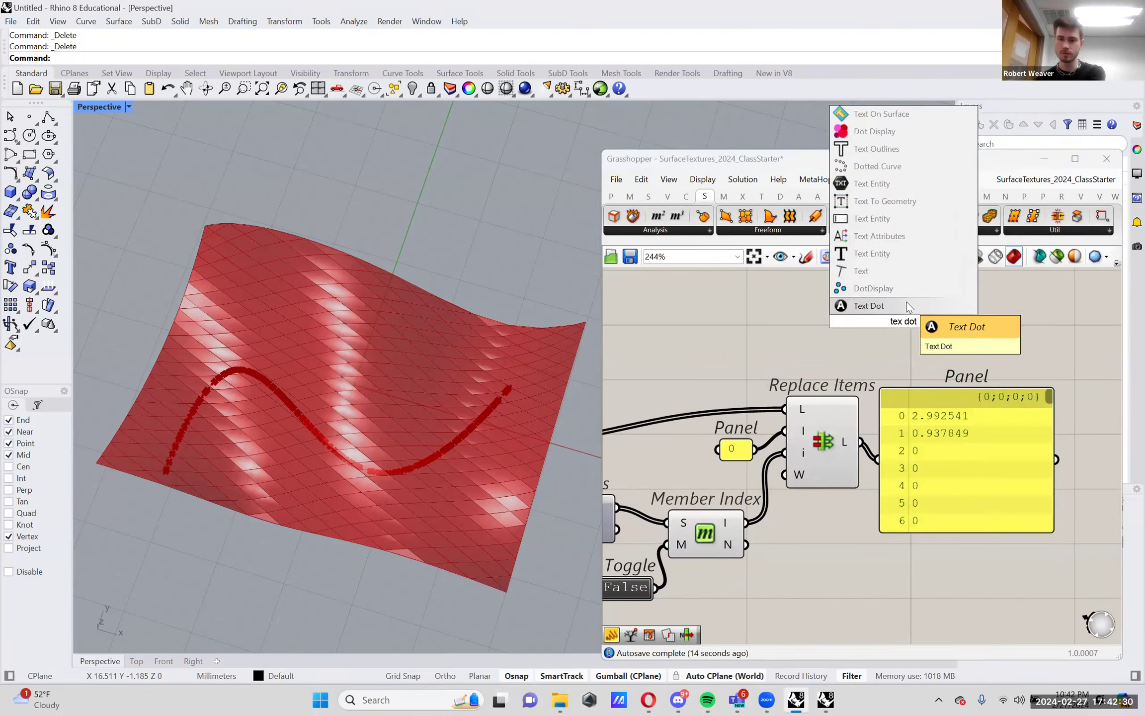
{"action": "left_click", "coordinate": [899, 271]}
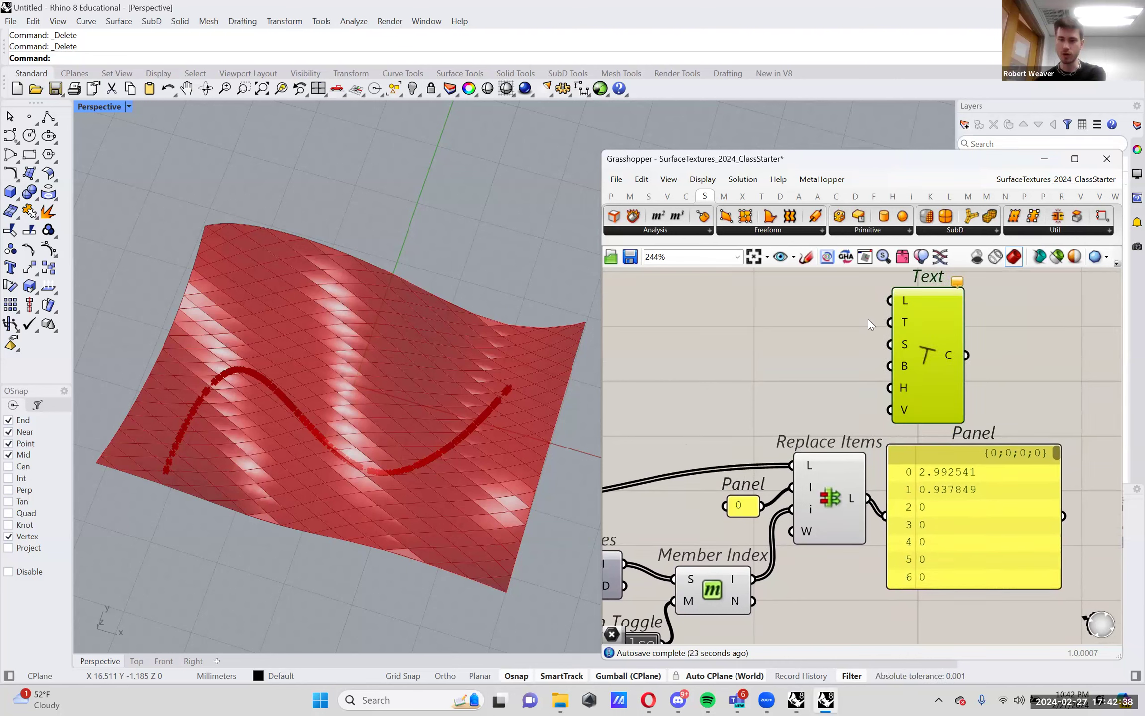
{"action": "left_click", "coordinate": [855, 394]}
{"action": "right_click_drag", "start_coordinate": [856, 394], "coordinate": [882, 410]}
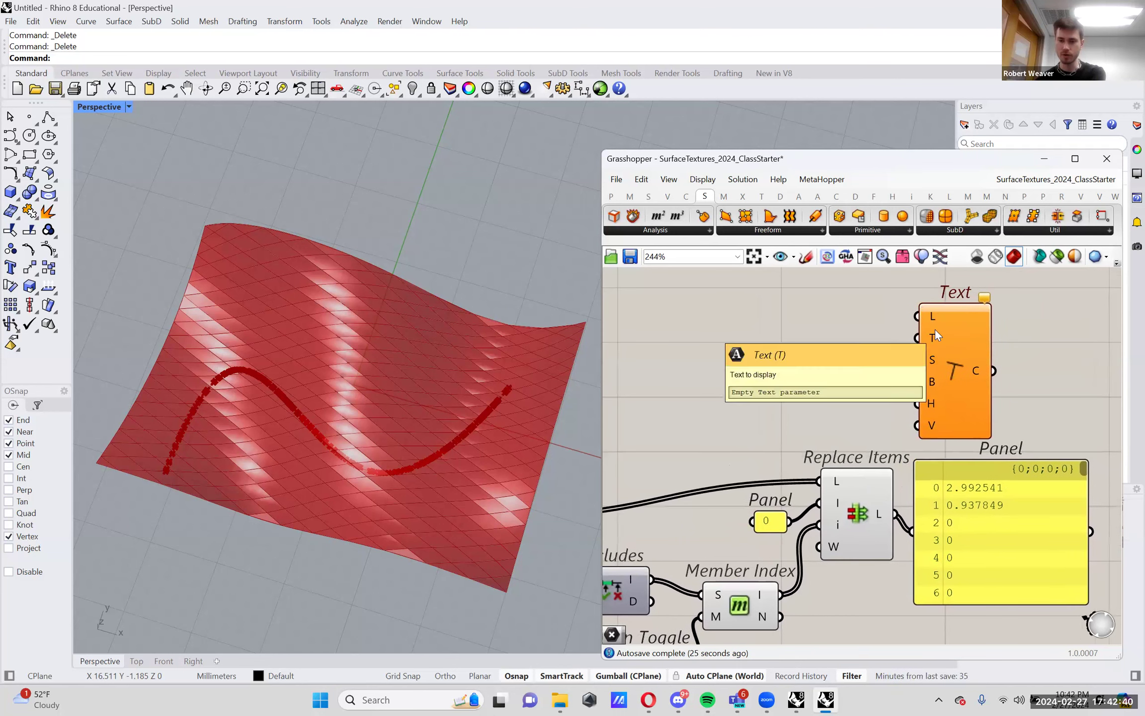
{"action": "left_click_drag", "start_coordinate": [896, 514], "coordinate": [918, 340]}
Connect the P output of Surface Closest Point to Text's L input and a new panel containing 1 to its S input
{"action": "scroll", "coordinate": [918, 343], "scroll_direction": "down", "scroll_amount": 2}
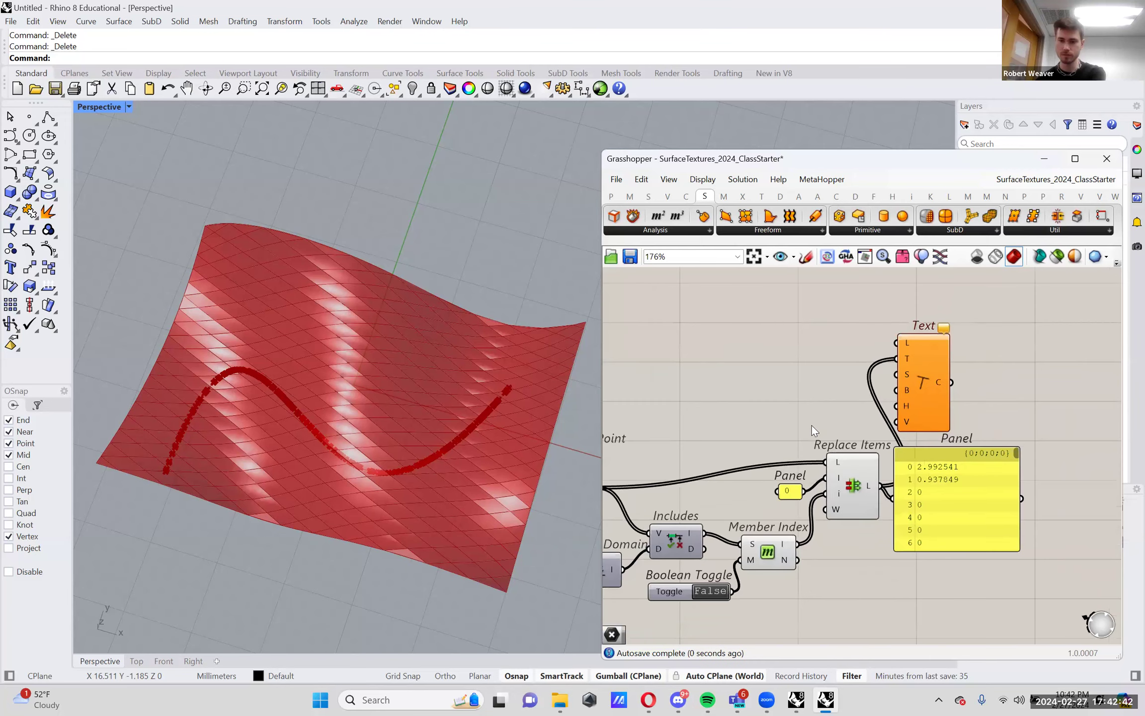
{"action": "left_click_drag", "start_coordinate": [657, 350], "coordinate": [1040, 332]}
{"action": "right_click_drag", "start_coordinate": [1034, 312], "coordinate": [976, 317]}
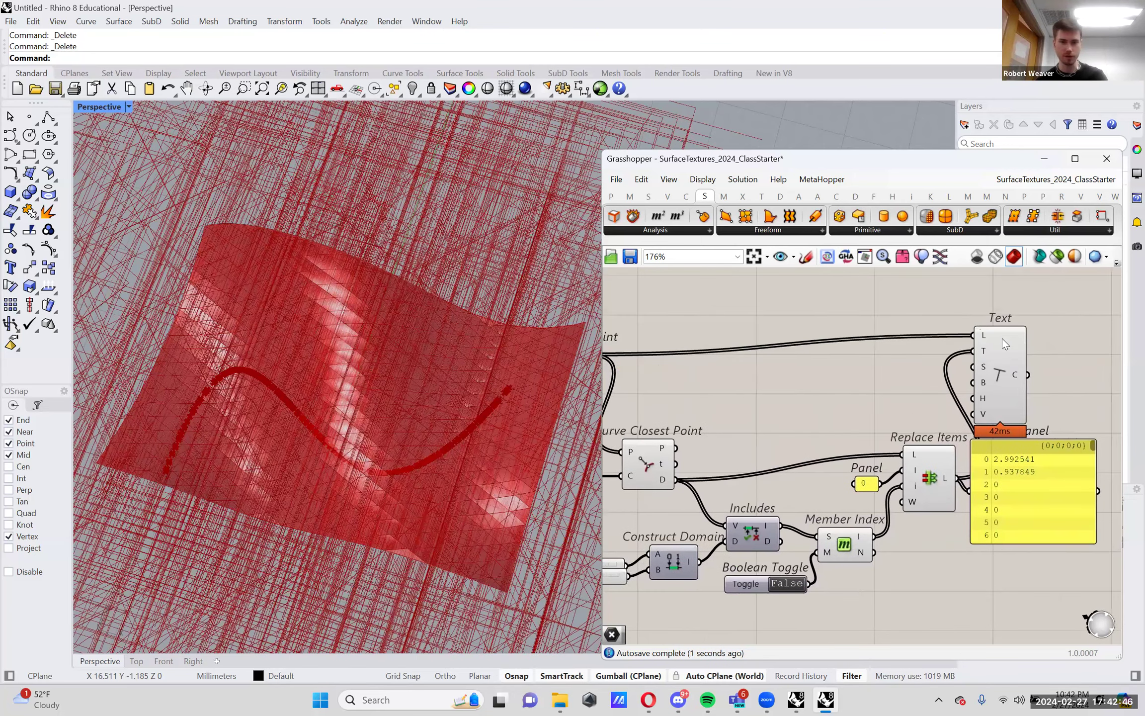
{"action": "scroll", "coordinate": [990, 361], "scroll_direction": "up", "scroll_amount": 3}
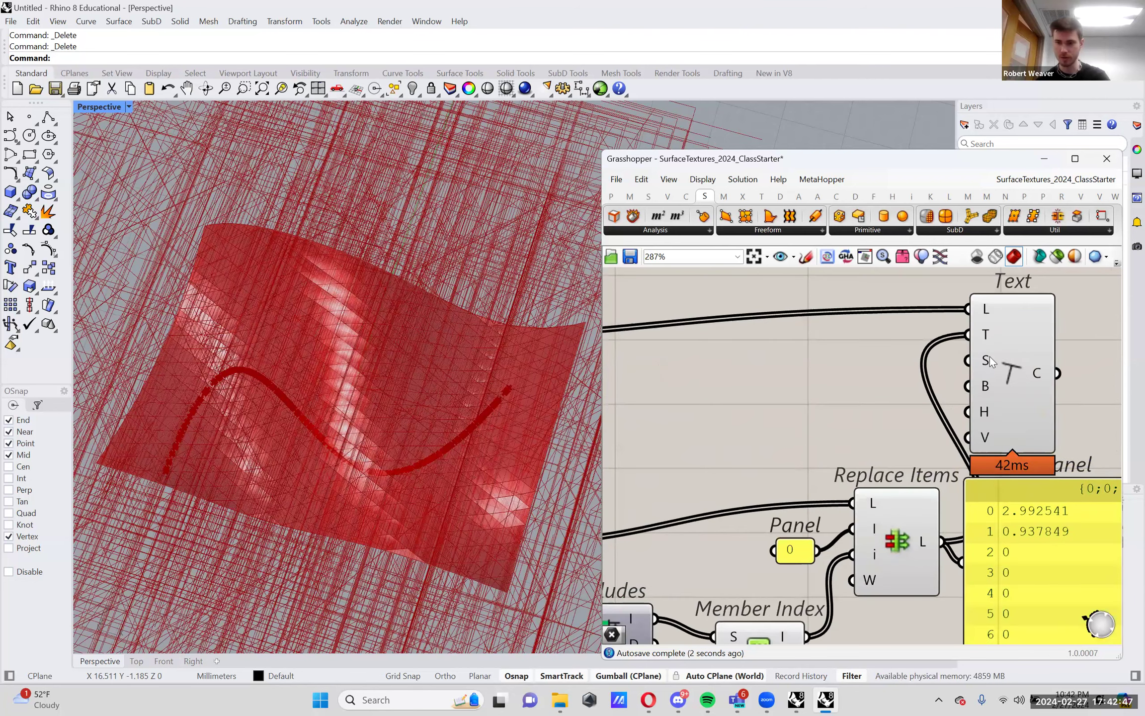
{"action": "double_click", "coordinate": [823, 378]}
{"action": "type", "text": "//1"}
{"action": "key", "text": "Return"}
{"action": "left_click_drag", "start_coordinate": [847, 376], "coordinate": [967, 360]}
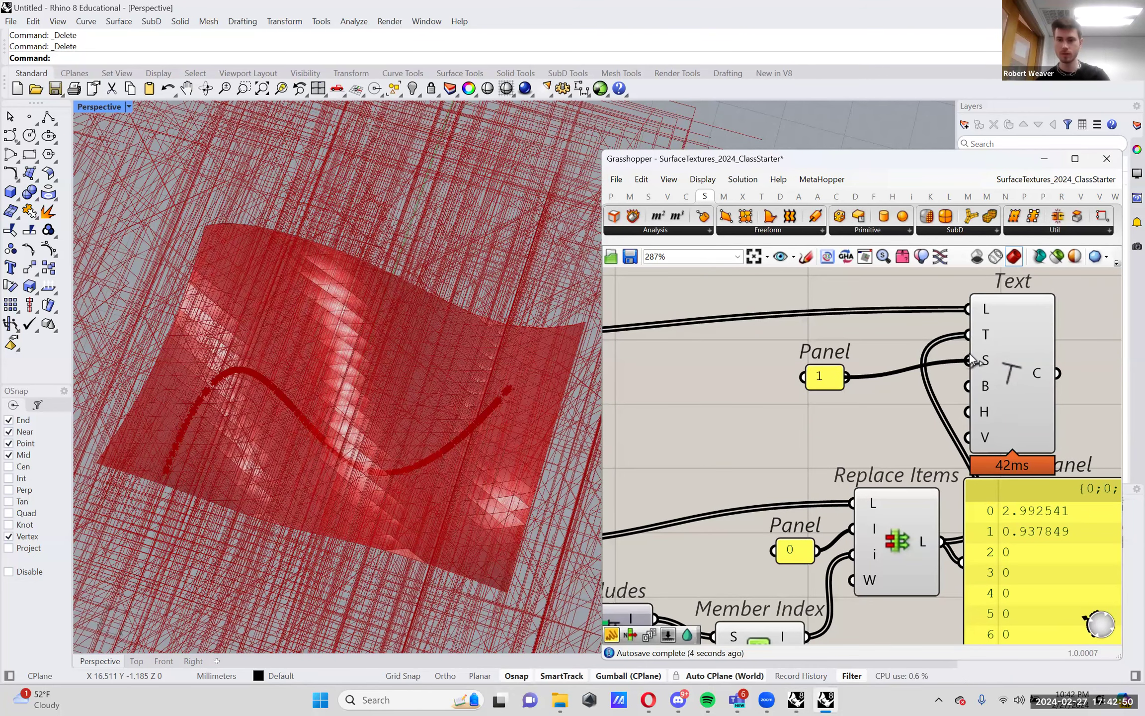
Check the text labels on the surface and set the panel feeding Text's S input to .5
{"action": "scroll", "coordinate": [467, 521], "scroll_direction": "up", "scroll_amount": 10}
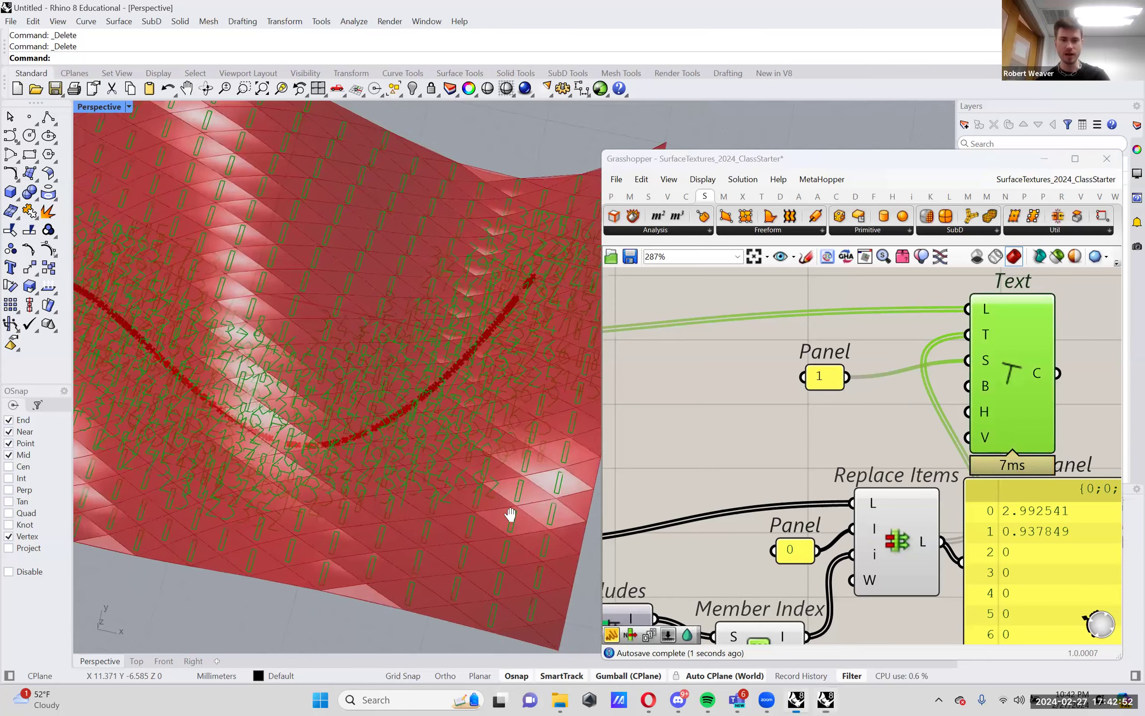
{"action": "scroll", "coordinate": [535, 428], "scroll_direction": "down", "scroll_amount": 6}
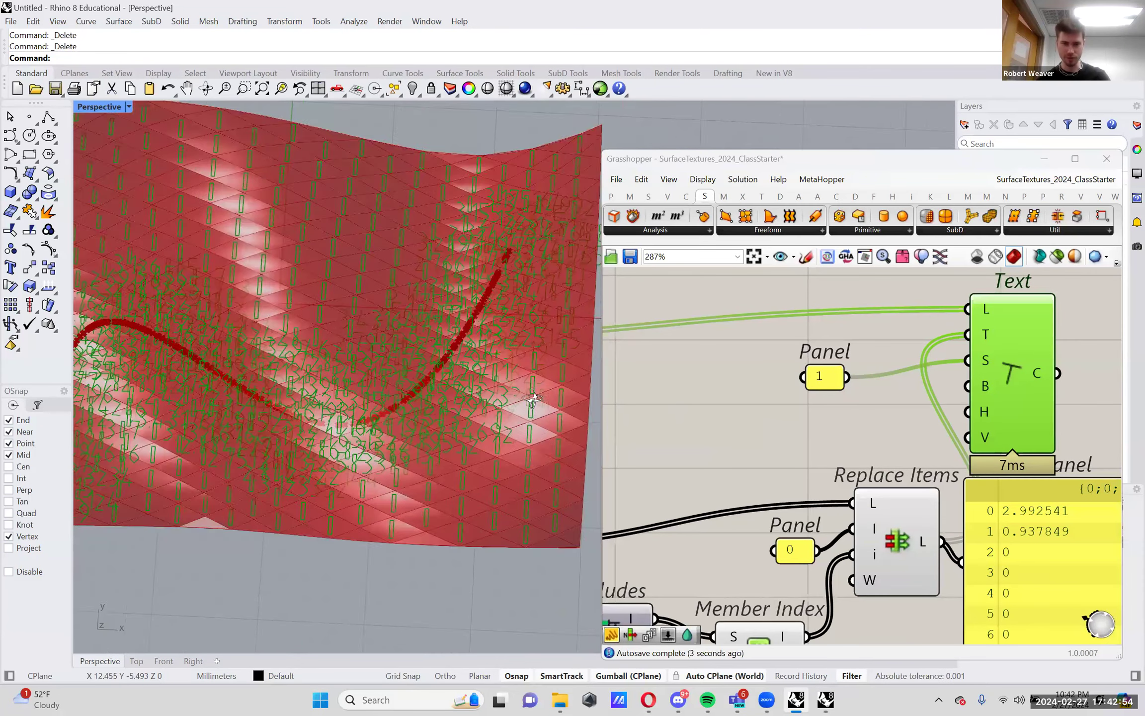
{"action": "scroll", "coordinate": [708, 400], "scroll_direction": "down", "scroll_amount": 3}
{"action": "right_click_drag", "start_coordinate": [911, 405], "coordinate": [949, 436]}
{"action": "right_click", "coordinate": [829, 356]}
{"action": "left_click", "coordinate": [845, 385]}
{"action": "right_click_drag", "start_coordinate": [356, 385], "coordinate": [508, 445]}
{"action": "scroll", "coordinate": [474, 473], "scroll_direction": "up", "scroll_amount": 5}
{"action": "right_click_drag", "start_coordinate": [826, 407], "coordinate": [451, 442]}
{"action": "double_click", "coordinate": [895, 449]}
{"action": "type", "text": ".5"}
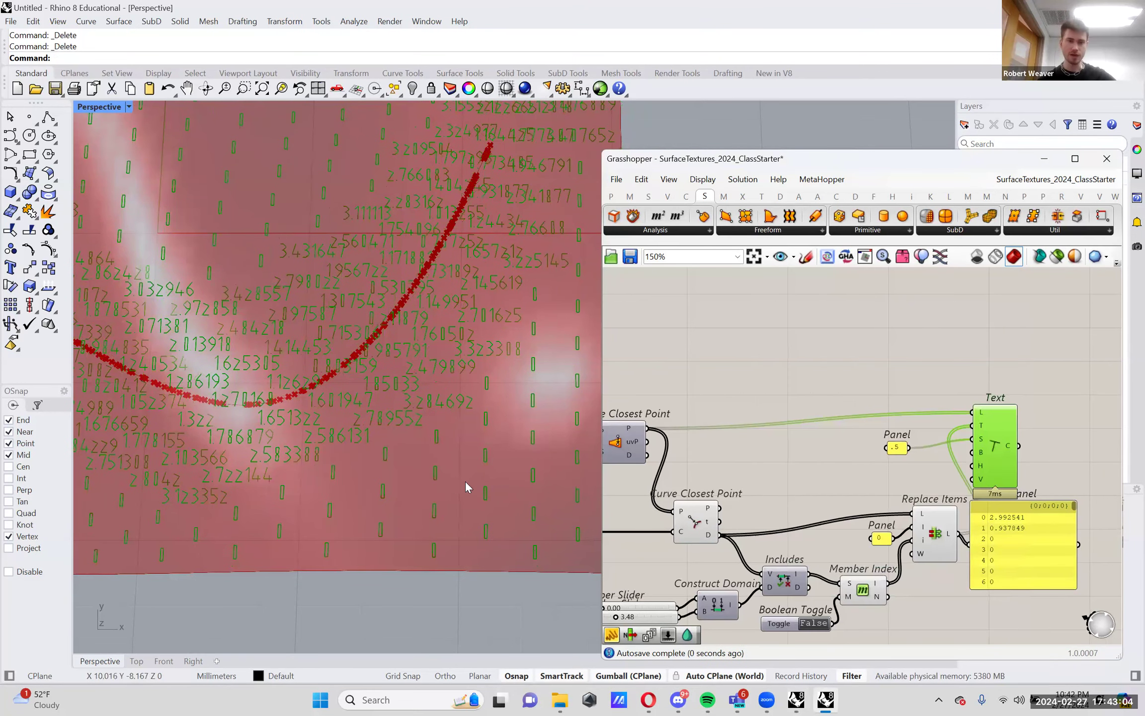
Set the Domain end slider to 2.67 and check the text labels along the attractor curve
{"action": "right_click_drag", "start_coordinate": [358, 437], "coordinate": [378, 416], "text": "shift"}
{"action": "scroll", "coordinate": [739, 505], "scroll_direction": "down", "scroll_amount": 2}
{"action": "scroll", "coordinate": [795, 521], "scroll_direction": "up", "scroll_amount": 5}
{"action": "left_click", "coordinate": [877, 520]}
{"action": "scroll", "coordinate": [877, 521], "scroll_direction": "down", "scroll_amount": 4}
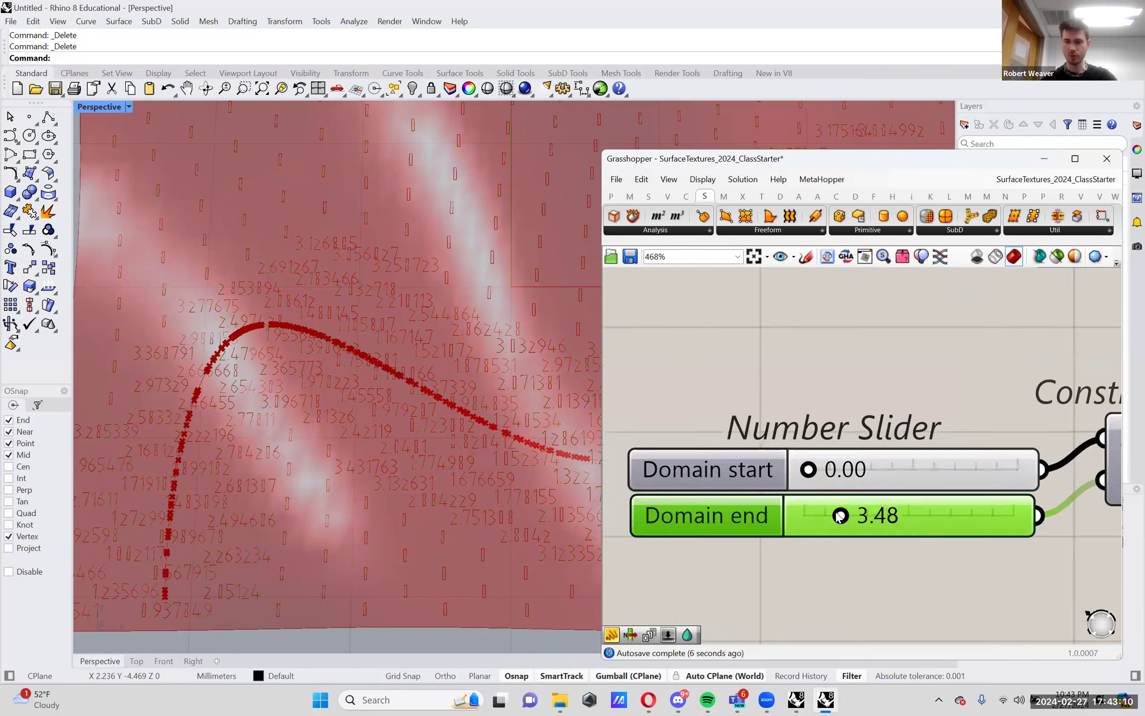
{"action": "left_click", "coordinate": [1016, 348]}
{"action": "scroll", "coordinate": [898, 474], "scroll_direction": "up", "scroll_amount": 9}
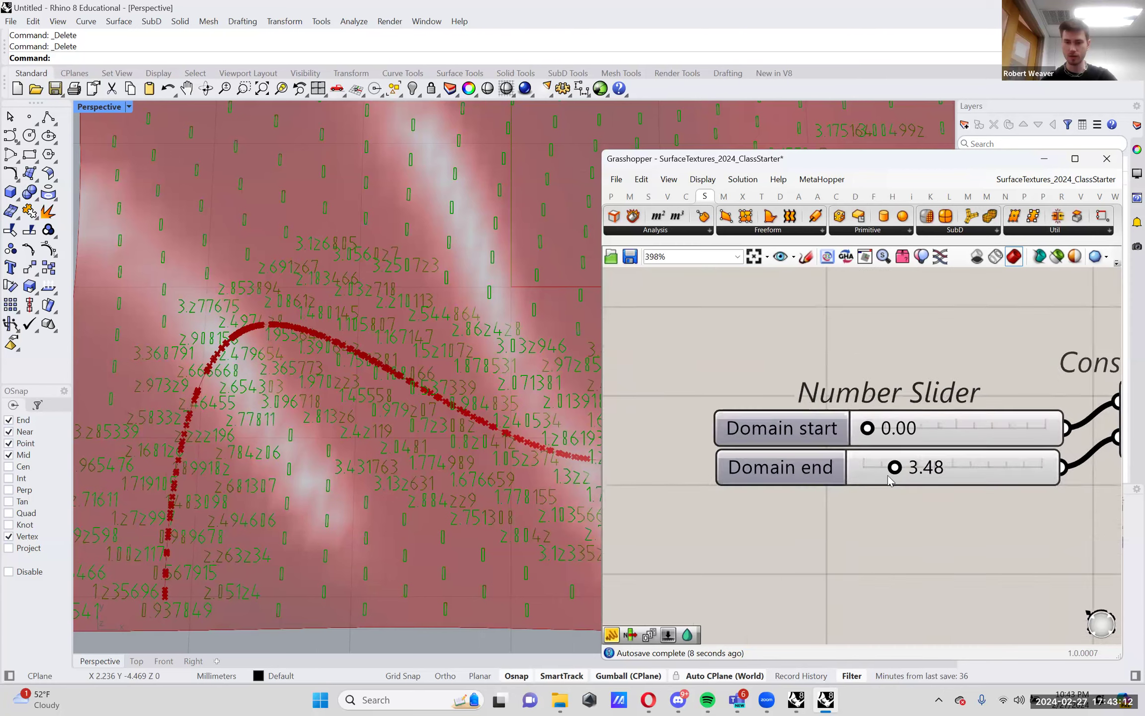
{"action": "mouse_move", "coordinate": [894, 463]}
{"action": "left_mouse_down"}
{"action": "mouse_move", "coordinate": [964, 463]}
{"action": "mouse_move", "coordinate": [893, 471]}
{"action": "left_mouse_up"}
{"action": "scroll", "coordinate": [217, 449], "scroll_direction": "down", "scroll_amount": 3}
{"action": "scroll", "coordinate": [217, 450], "scroll_direction": "up", "scroll_amount": 1}
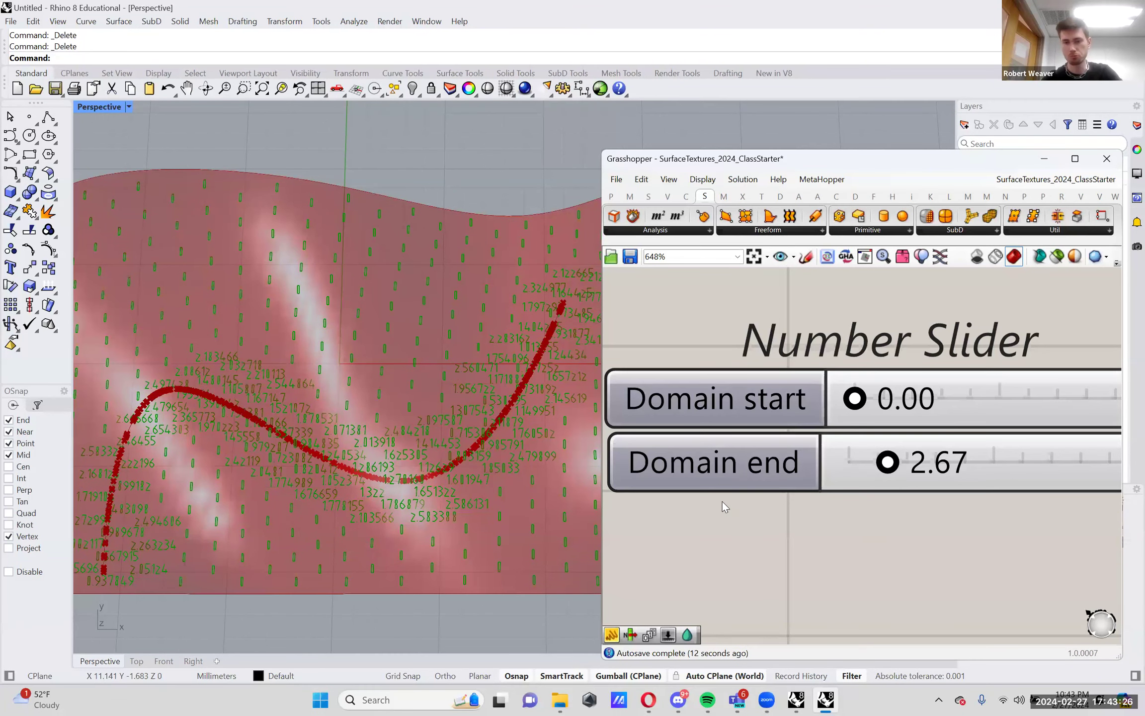
Delete the Text component with its .5 size panel and the panel attached to the L output of Replace Items
{"action": "scroll", "coordinate": [722, 502], "scroll_direction": "down", "scroll_amount": 5}
{"action": "right_click_drag", "start_coordinate": [722, 502], "coordinate": [903, 406]}
{"action": "left_click_drag", "start_coordinate": [926, 410], "coordinate": [687, 325]}
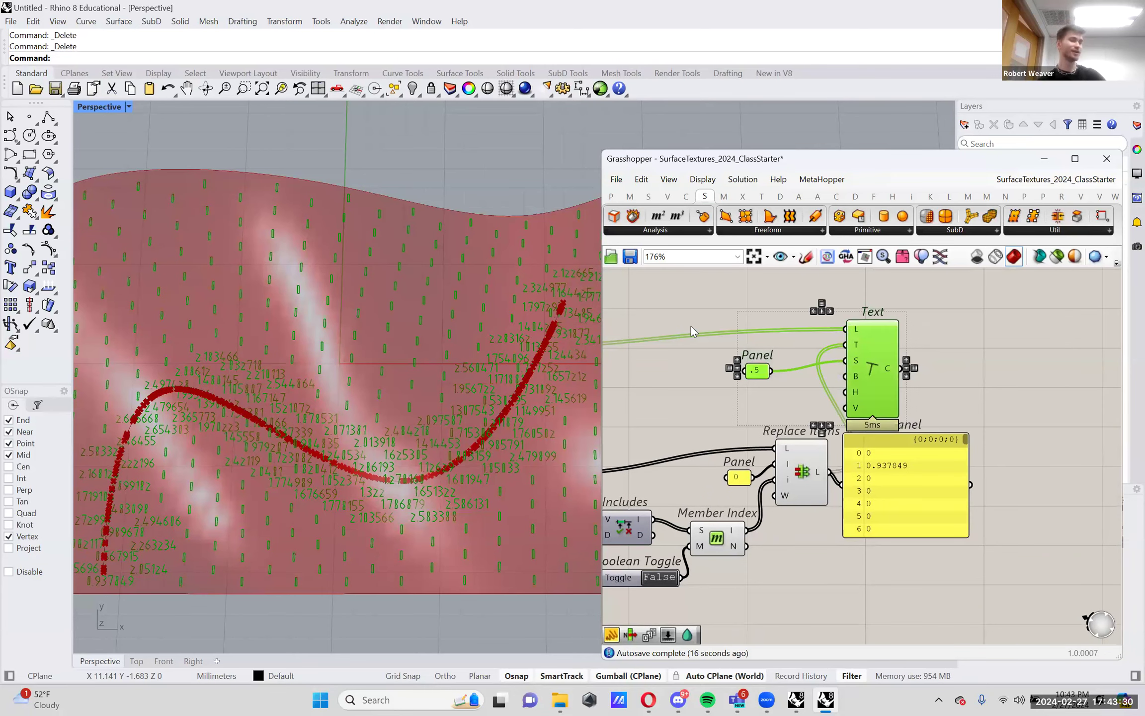
{"action": "scroll", "coordinate": [489, 344], "scroll_direction": "up", "scroll_amount": 3}
{"action": "scroll", "coordinate": [490, 344], "scroll_direction": "up", "scroll_amount": 2}
{"action": "right_click_drag", "start_coordinate": [626, 472], "coordinate": [952, 489]}
{"action": "scroll", "coordinate": [856, 468], "scroll_direction": "up", "scroll_amount": 5}
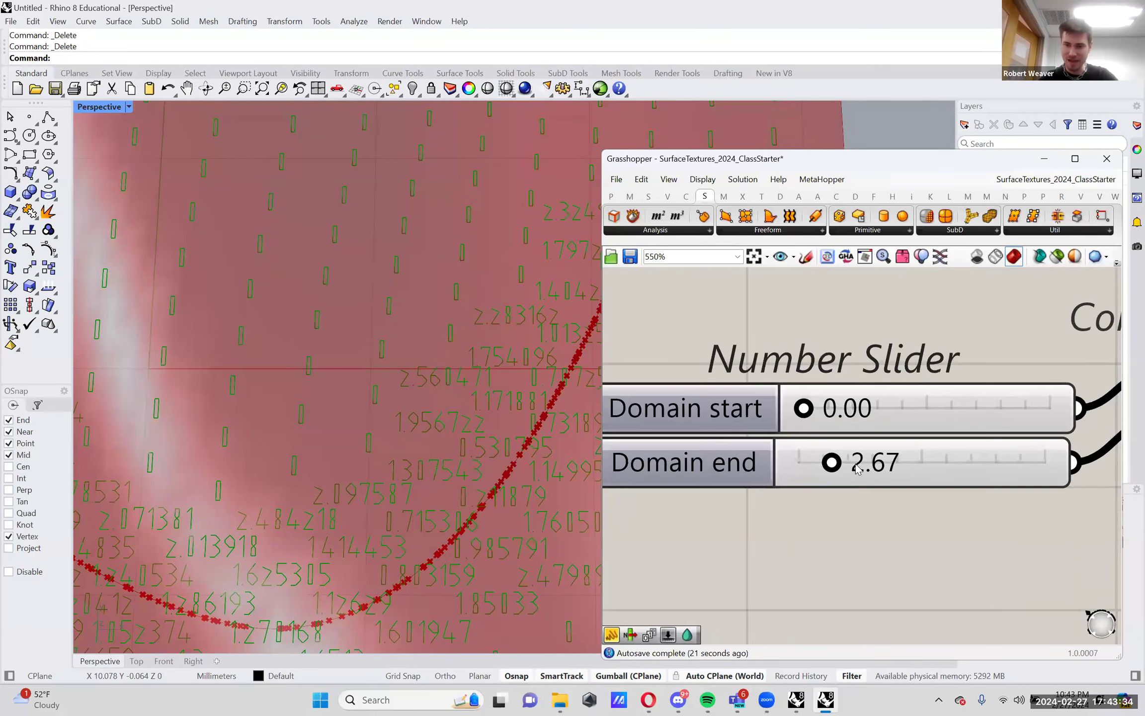
{"action": "mouse_move", "coordinate": [856, 469]}
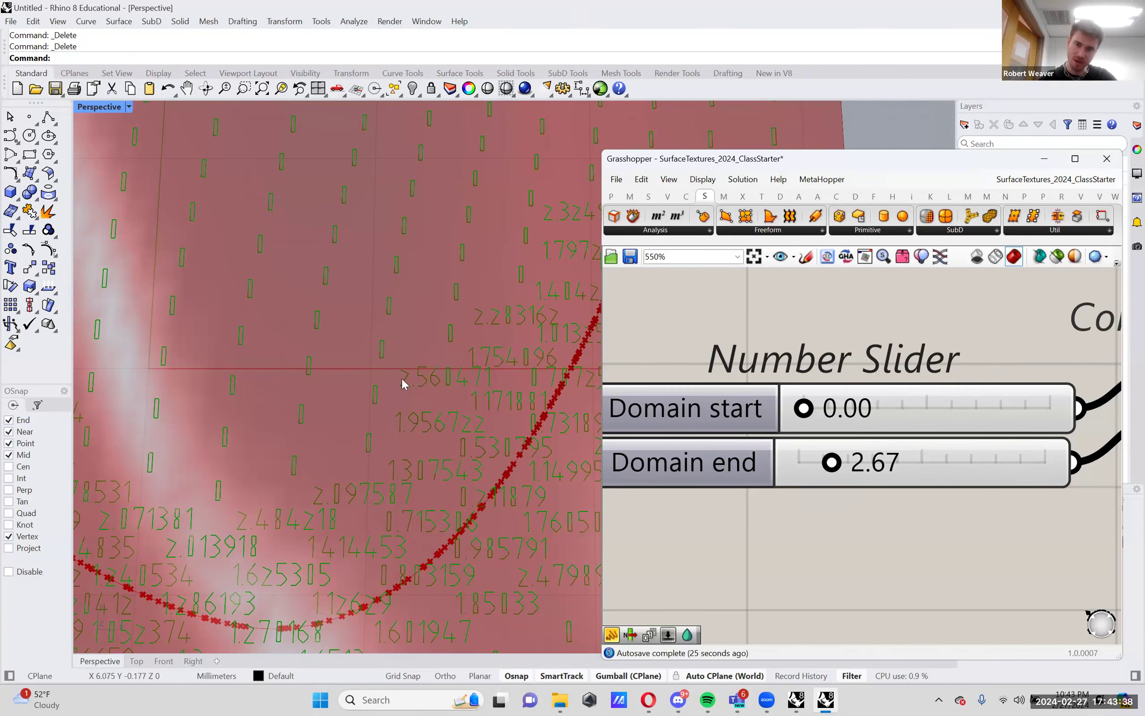
{"action": "scroll", "coordinate": [425, 379], "scroll_direction": "down", "scroll_amount": 6}
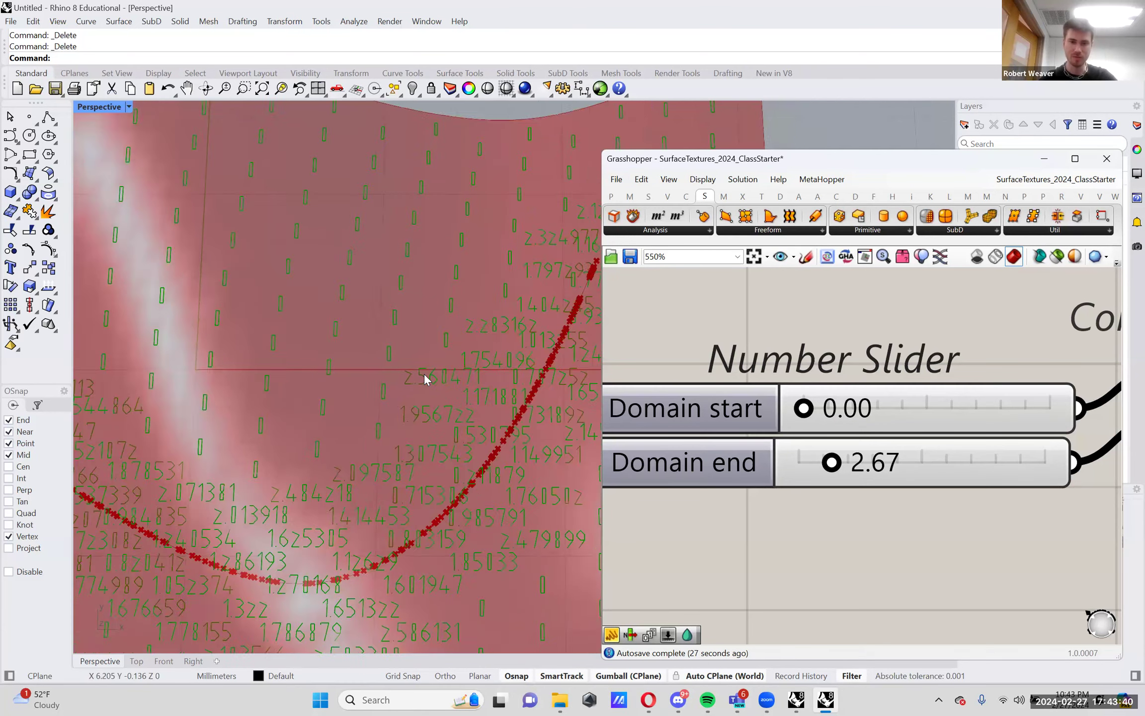
{"action": "scroll", "coordinate": [793, 503], "scroll_direction": "down", "scroll_amount": 4}
{"action": "scroll", "coordinate": [899, 523], "scroll_direction": "down", "scroll_amount": 2}
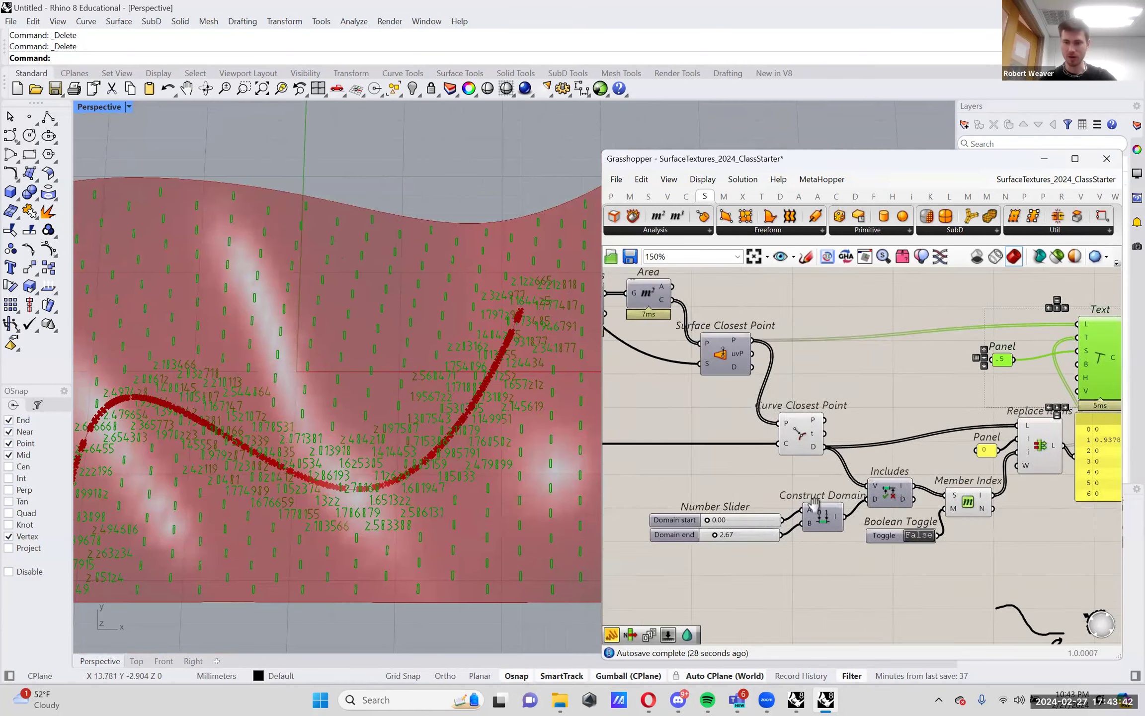
{"action": "key", "text": "Delete"}
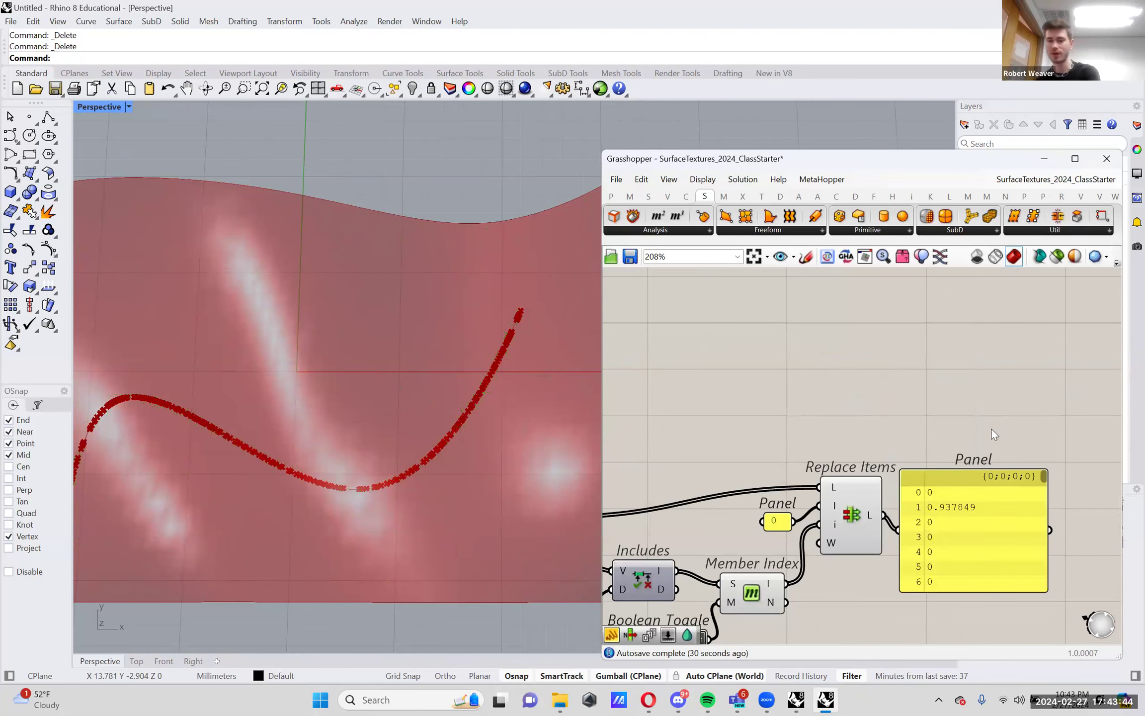
{"action": "left_click", "coordinate": [986, 507]}
{"action": "key", "text": "Delete"}
{"action": "scroll", "coordinate": [927, 538], "scroll_direction": "down", "scroll_amount": 2}
{"action": "left_click", "coordinate": [910, 467]}
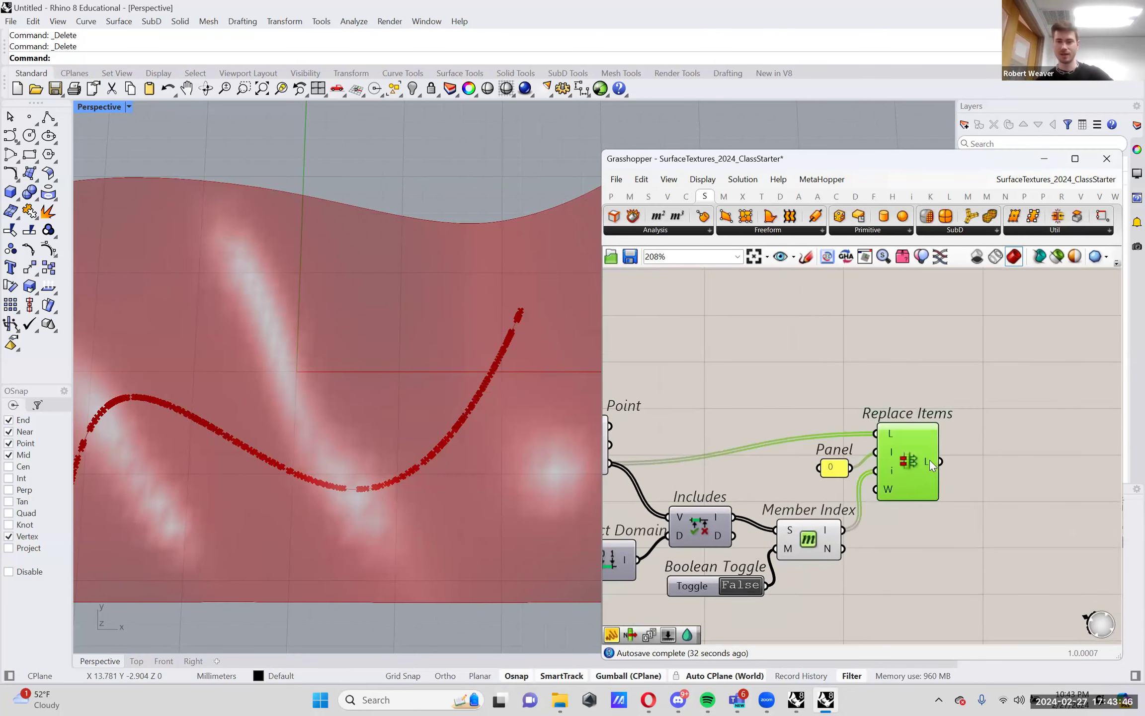
Group the Domain start and Domain end sliders together with their Construct Domain component
{"action": "mouse_move", "coordinate": [930, 460]}
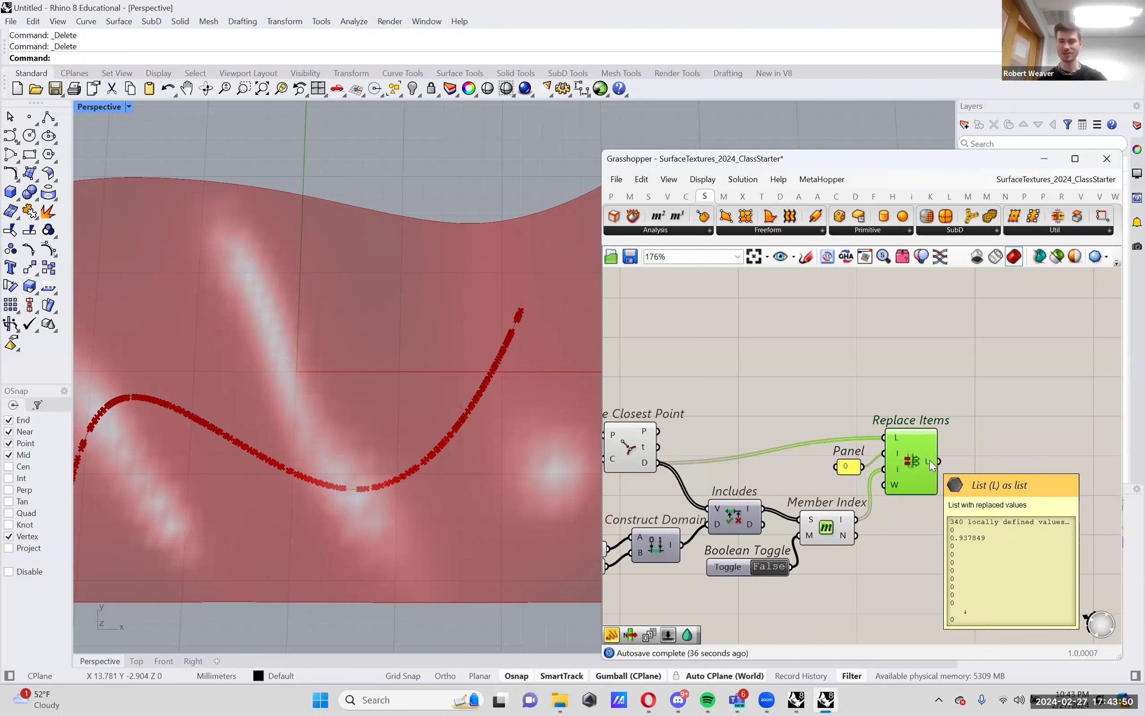
{"action": "right_click_drag", "start_coordinate": [978, 457], "coordinate": [940, 455]}
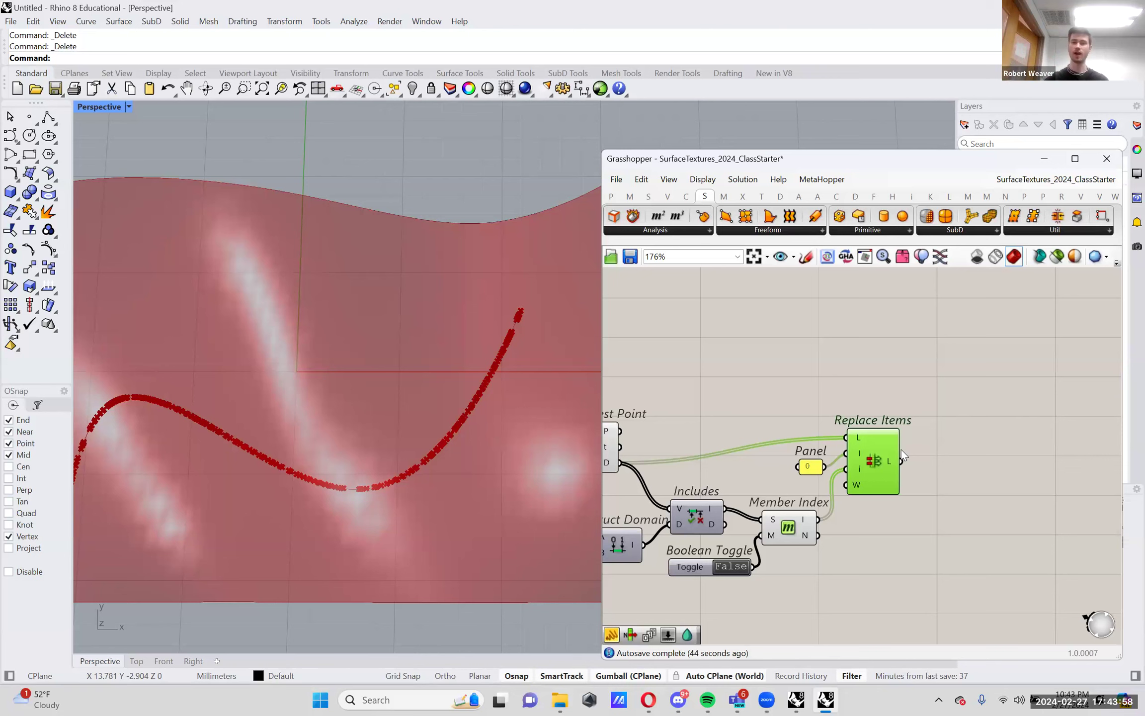
{"action": "right_click_drag", "start_coordinate": [901, 450], "coordinate": [888, 438]}
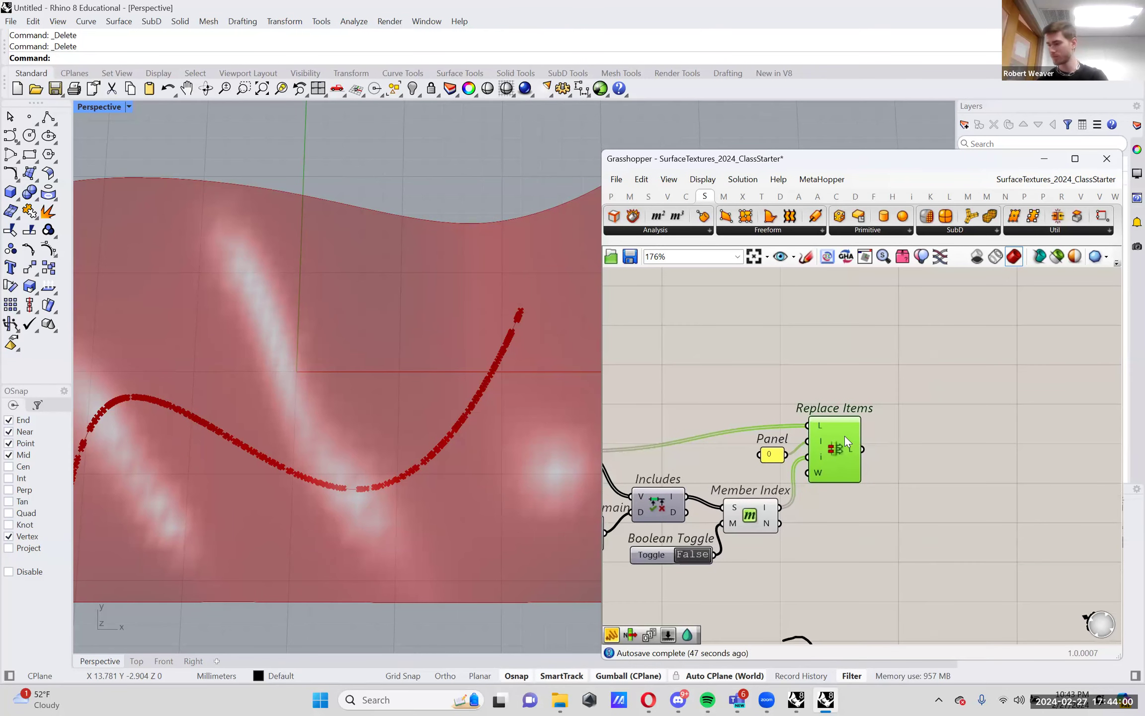
{"action": "scroll", "coordinate": [934, 468], "scroll_direction": "down", "scroll_amount": 2}
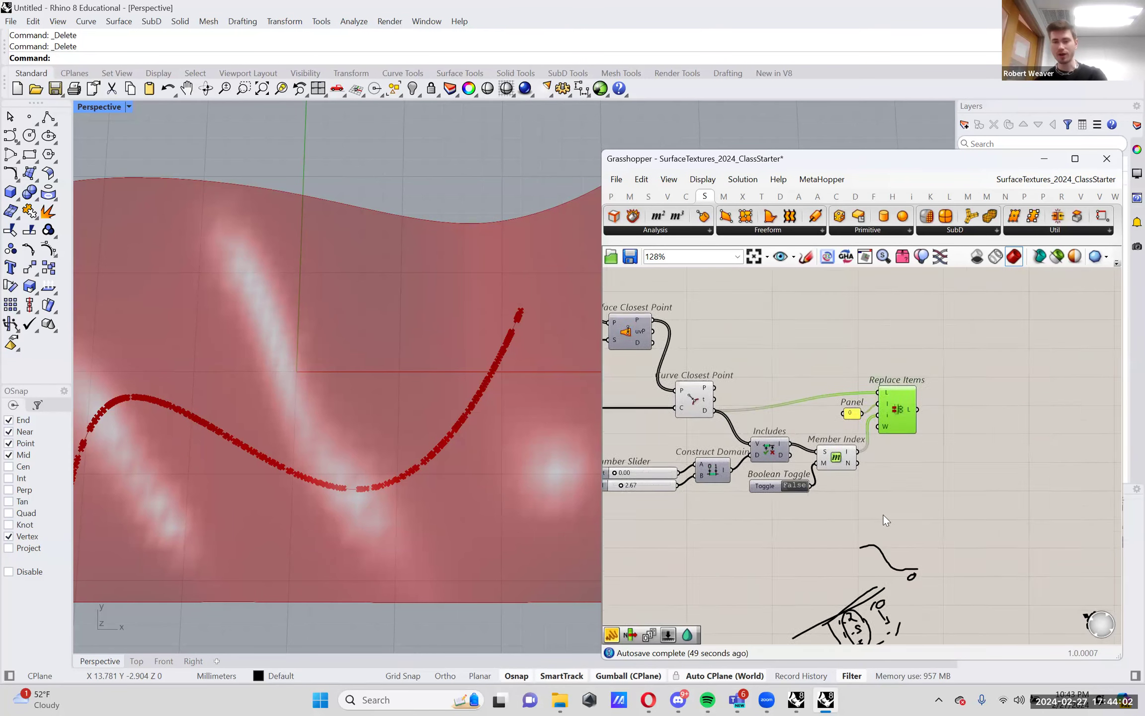
{"action": "right_click", "coordinate": [773, 454]}
{"action": "left_click", "coordinate": [720, 489]}
{"action": "mouse_move", "coordinate": [811, 463]}
{"action": "left_mouse_down"}
{"action": "mouse_move", "coordinate": [770, 491]}
{"action": "mouse_move", "coordinate": [803, 491]}
{"action": "mouse_move", "coordinate": [801, 481]}
{"action": "left_mouse_up"}
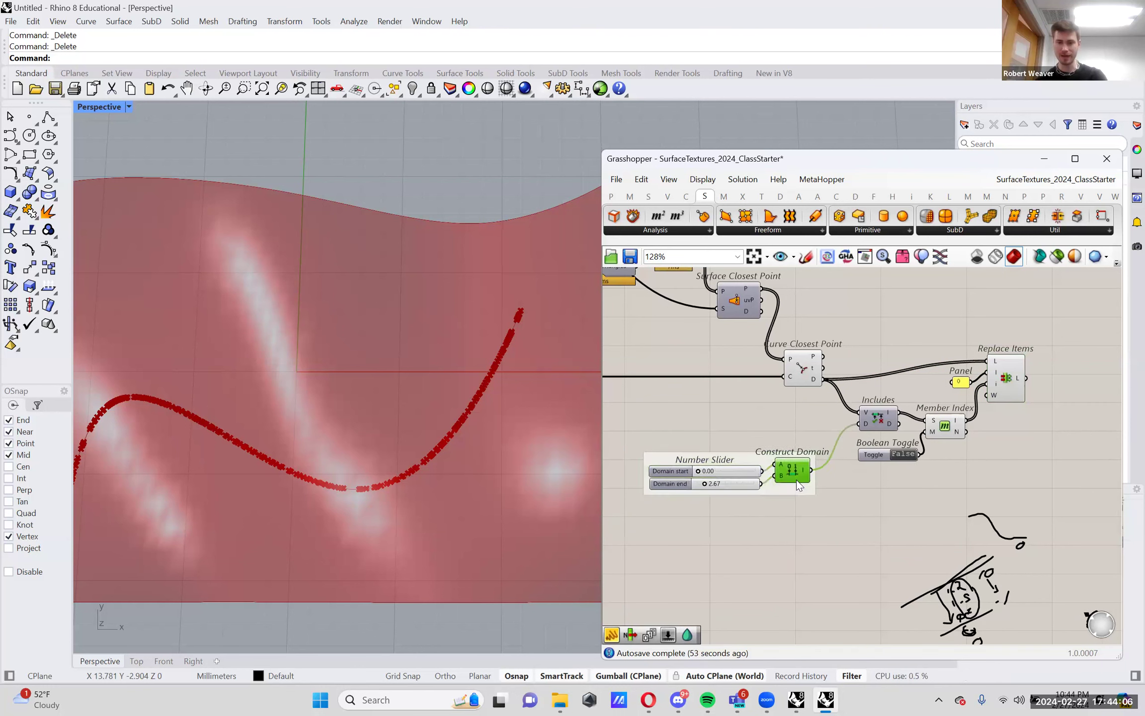
{"action": "left_click", "coordinate": [984, 527]}
{"action": "right_click_drag", "start_coordinate": [984, 526], "coordinate": [830, 485]}
{"action": "scroll", "coordinate": [830, 485], "scroll_direction": "up", "scroll_amount": 2}
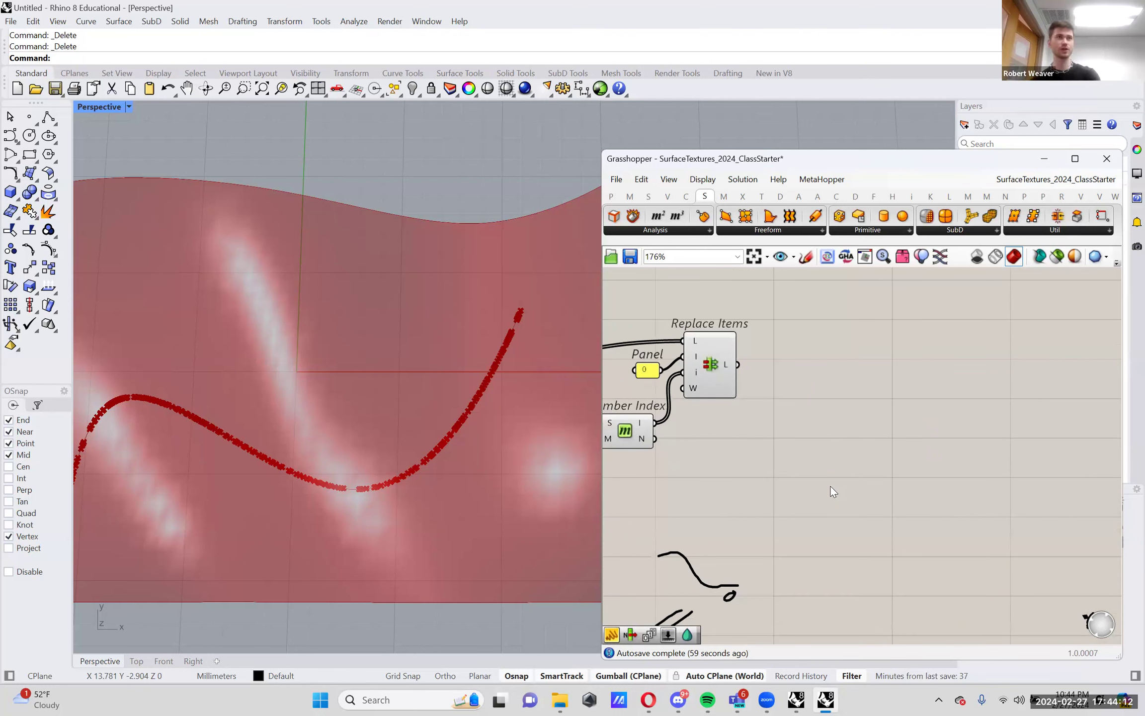
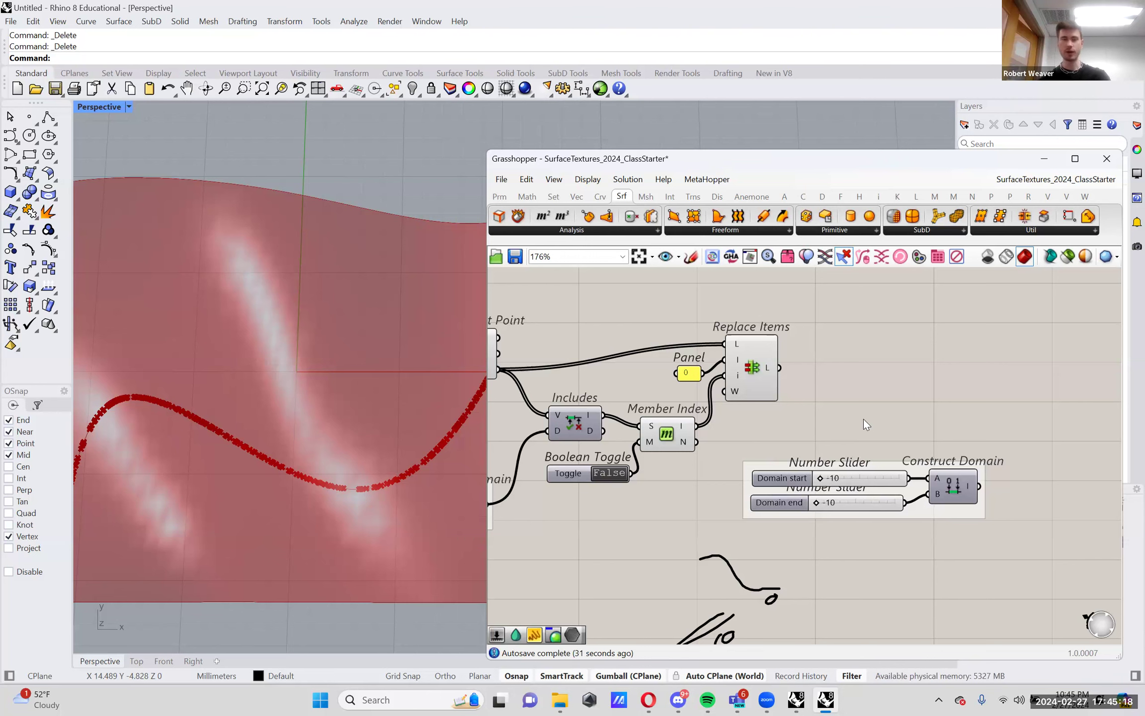
Examine the values in the L output of Replace Items and the sketched distance-to-height diagram
{"action": "right_click_drag", "start_coordinate": [874, 373], "coordinate": [819, 386]}
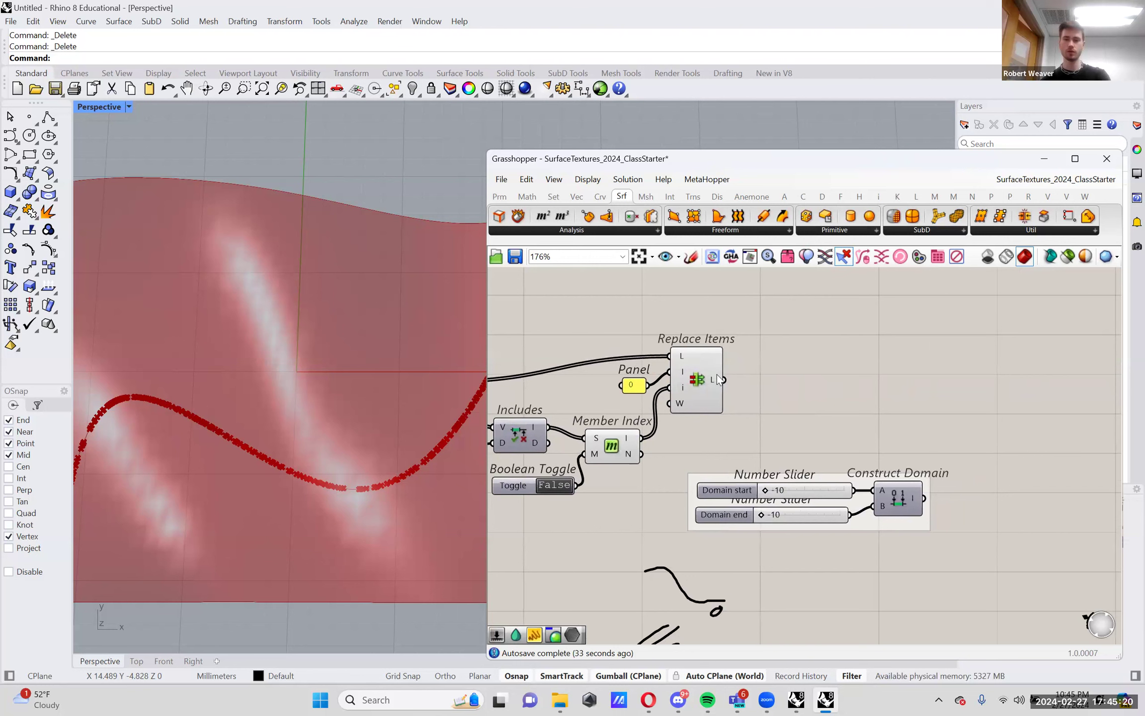
{"action": "mouse_move", "coordinate": [713, 377]}
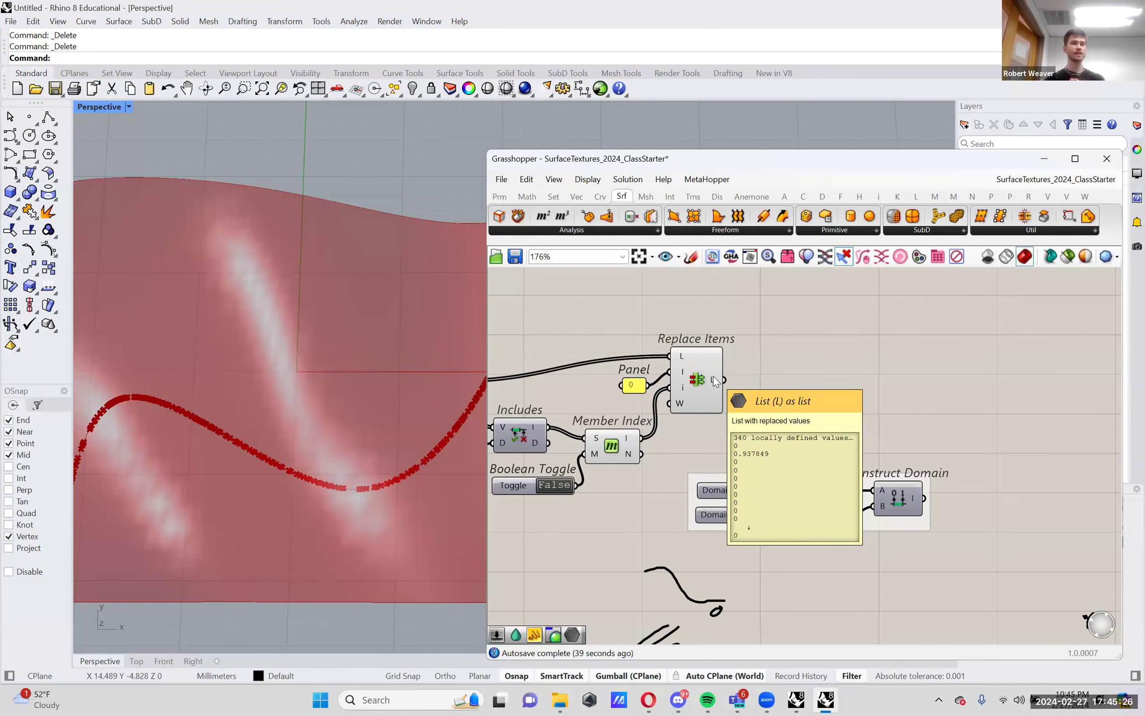
{"action": "right_click_drag", "start_coordinate": [770, 532], "coordinate": [846, 377]}
{"action": "scroll", "coordinate": [775, 527], "scroll_direction": "up", "scroll_amount": 3}
{"action": "scroll", "coordinate": [777, 502], "scroll_direction": "up", "scroll_amount": 3}
{"action": "left_click", "coordinate": [762, 397]}
{"action": "left_click_drag", "start_coordinate": [762, 397], "coordinate": [758, 400]}
{"action": "left_click", "coordinate": [877, 461]}
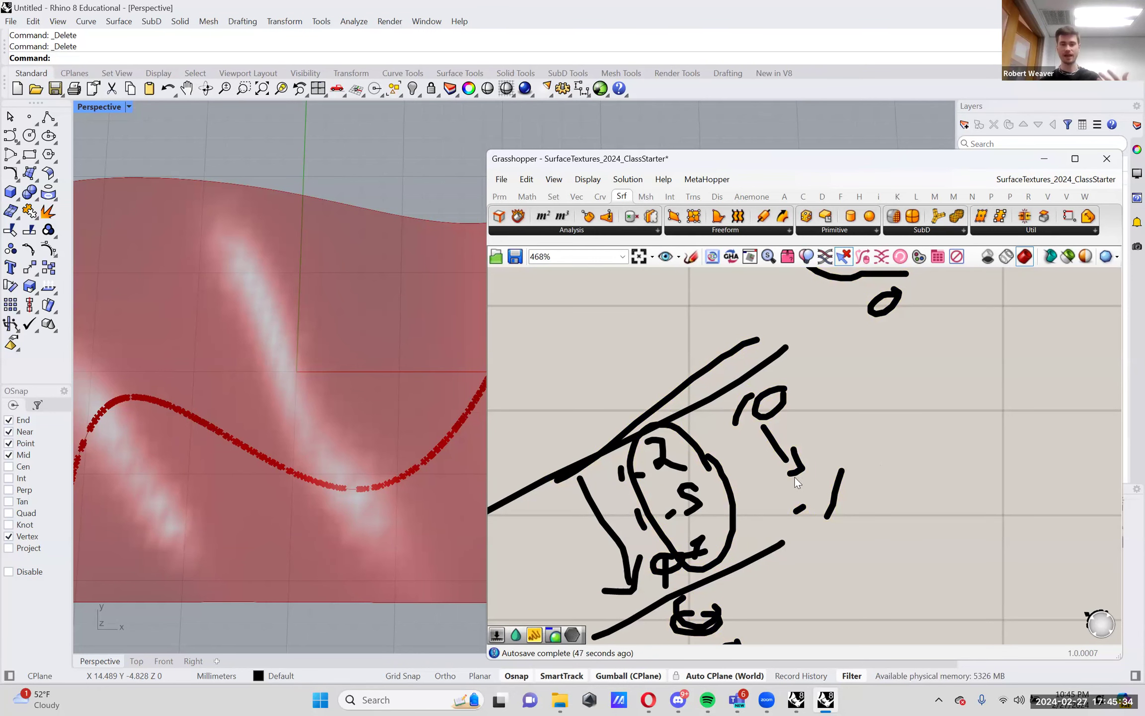
In the new domain group below Replace Items, set the Domain end slider to -2 and the Domain start slider to 4
{"action": "scroll", "coordinate": [875, 423], "scroll_direction": "down", "scroll_amount": 3}
{"action": "scroll", "coordinate": [874, 426], "scroll_direction": "up", "scroll_amount": 1}
{"action": "scroll", "coordinate": [836, 355], "scroll_direction": "up", "scroll_amount": 1}
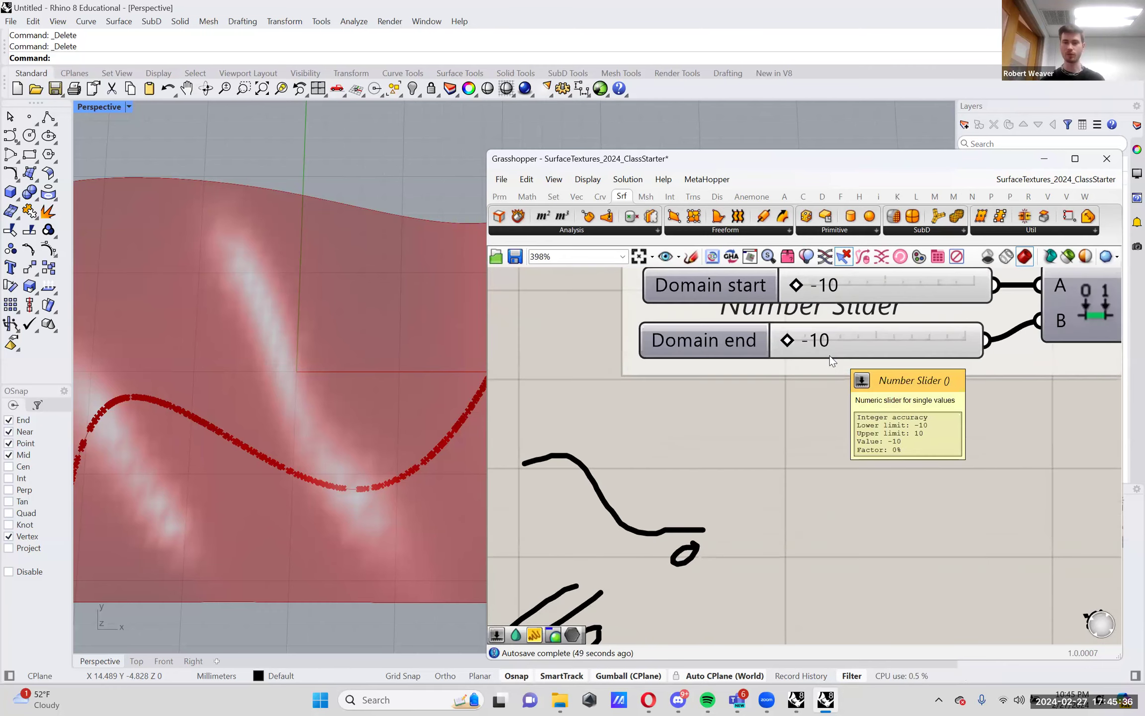
{"action": "left_click_drag", "start_coordinate": [790, 342], "coordinate": [820, 343]}
{"action": "right_click_drag", "start_coordinate": [858, 348], "coordinate": [755, 405]}
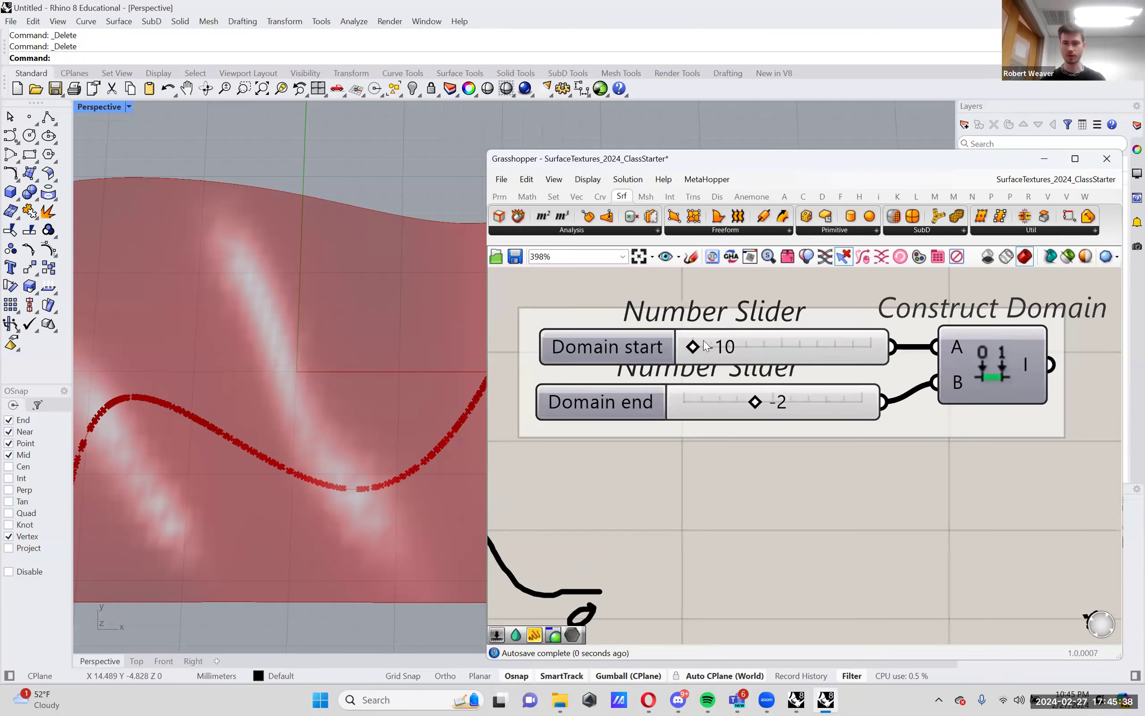
{"action": "left_click_drag", "start_coordinate": [694, 343], "coordinate": [795, 344]}
{"action": "scroll", "coordinate": [801, 370], "scroll_direction": "down", "scroll_amount": 2}
{"action": "right_click_drag", "start_coordinate": [801, 370], "coordinate": [743, 546]}
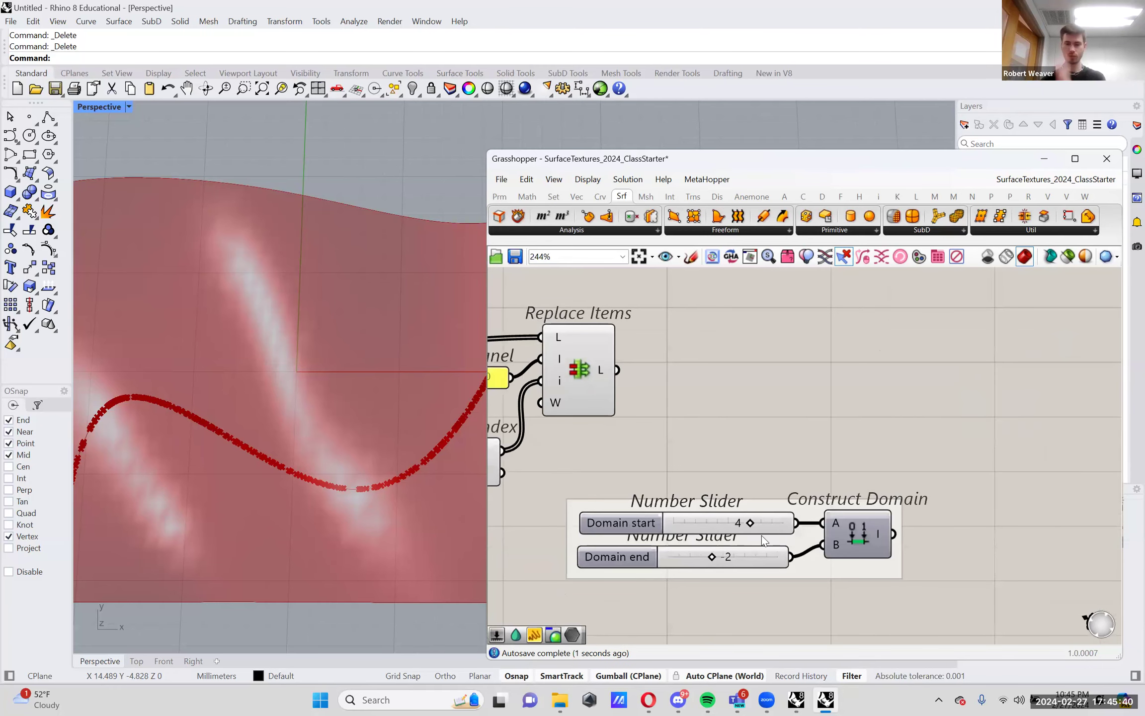
Add a Remap Numbers component to the right of Replace Items, above the new domain group
{"action": "double_click", "coordinate": [879, 414]}
{"action": "type", "text": "remap"}
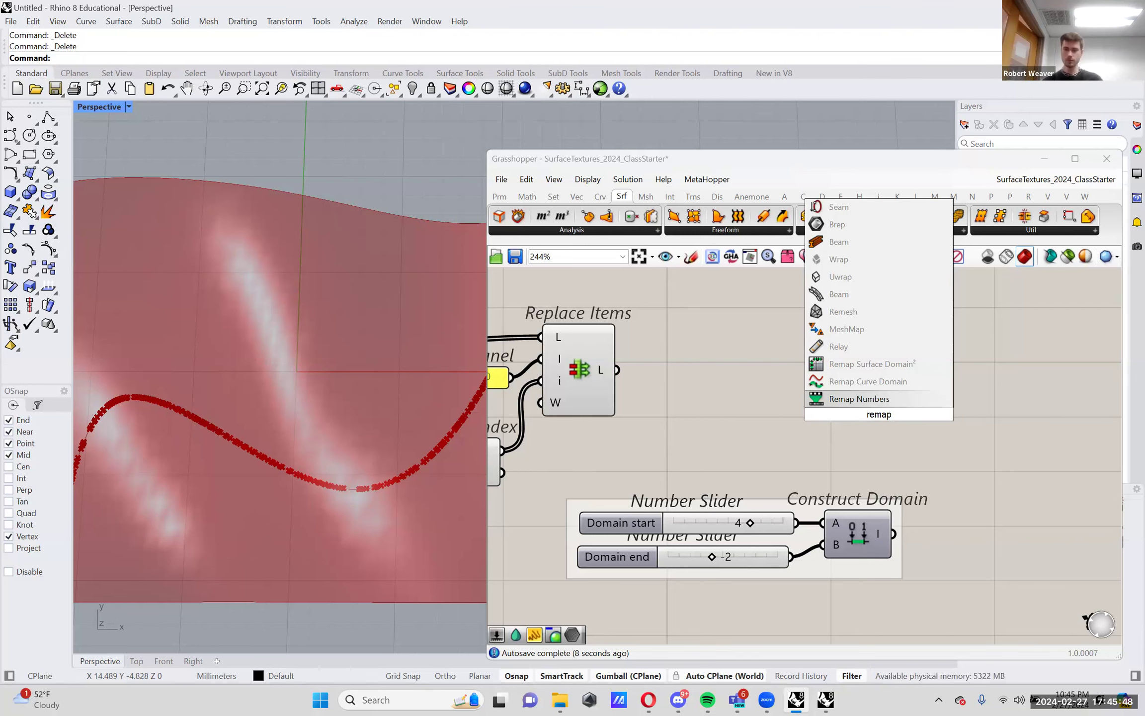
{"action": "key", "text": "Return"}
{"action": "left_click_drag", "start_coordinate": [878, 413], "coordinate": [982, 439]}
{"action": "scroll", "coordinate": [969, 437], "scroll_direction": "down", "scroll_amount": 3}
{"action": "right_click_drag", "start_coordinate": [896, 518], "coordinate": [938, 406]}
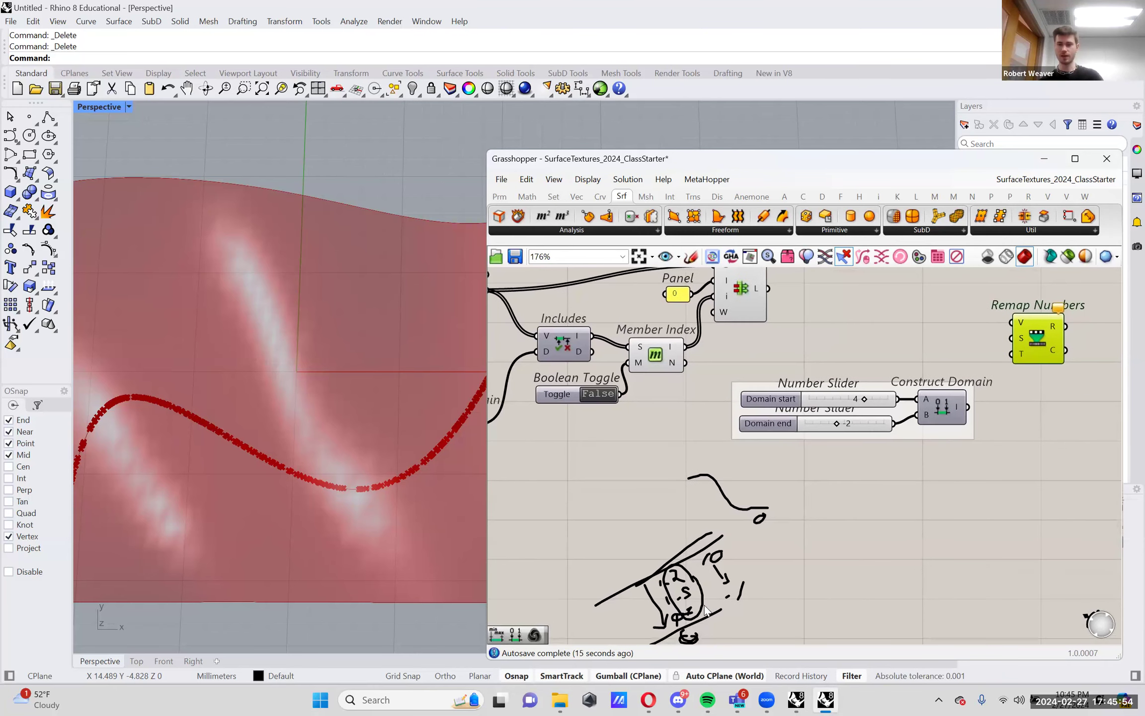
Review the sketched diagram and connect the L output of Replace Items to the V input of Remap Numbers
{"action": "scroll", "coordinate": [707, 603], "scroll_direction": "up", "scroll_amount": 7}
{"action": "scroll", "coordinate": [799, 563], "scroll_direction": "down", "scroll_amount": 3}
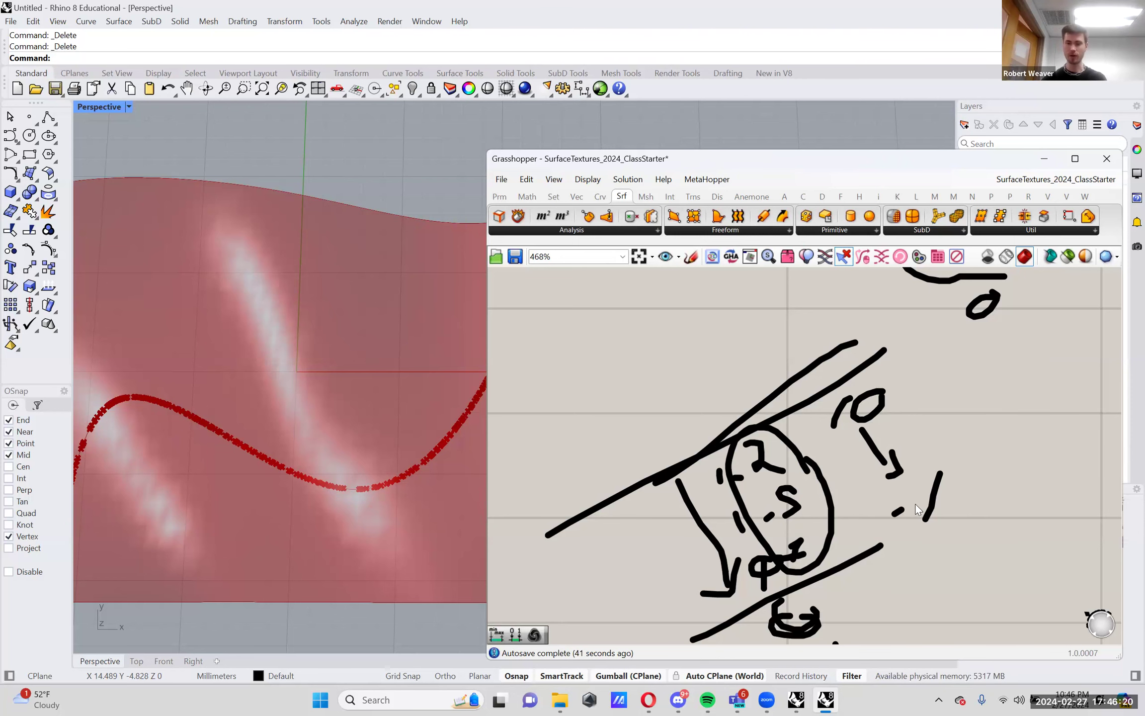
{"action": "scroll", "coordinate": [853, 519], "scroll_direction": "down", "scroll_amount": 5}
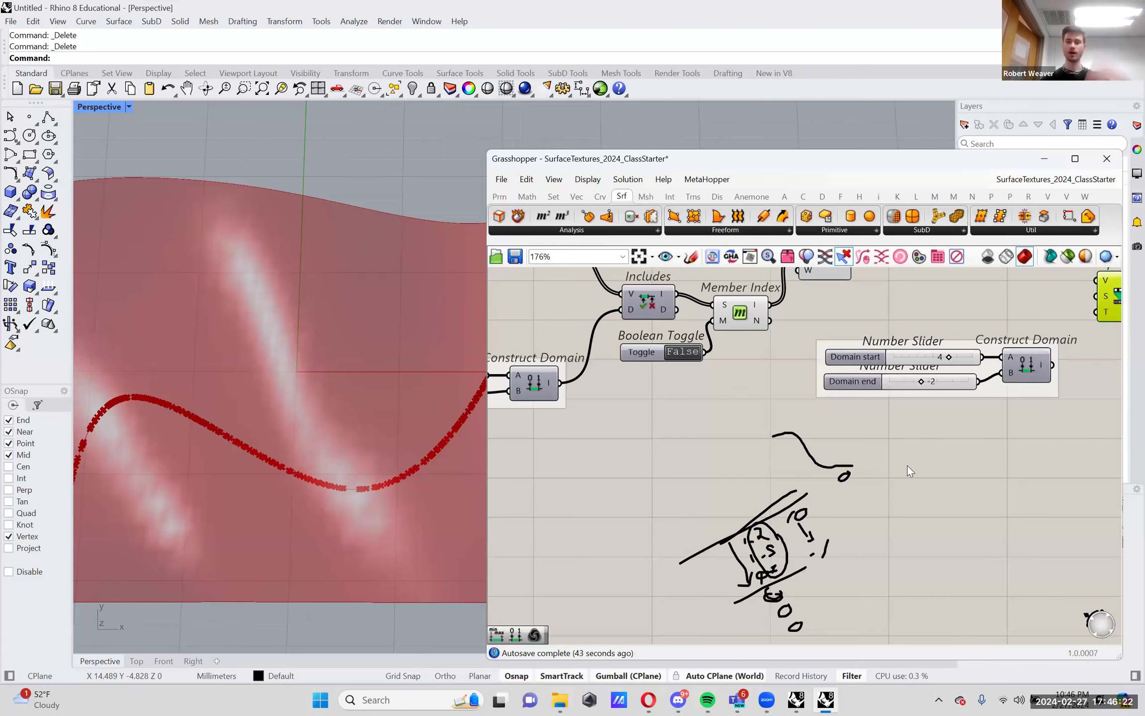
{"action": "right_click_drag", "start_coordinate": [907, 471], "coordinate": [802, 525]}
{"action": "scroll", "coordinate": [906, 445], "scroll_direction": "up", "scroll_amount": 3}
{"action": "left_click_drag", "start_coordinate": [1040, 387], "coordinate": [1044, 387]}
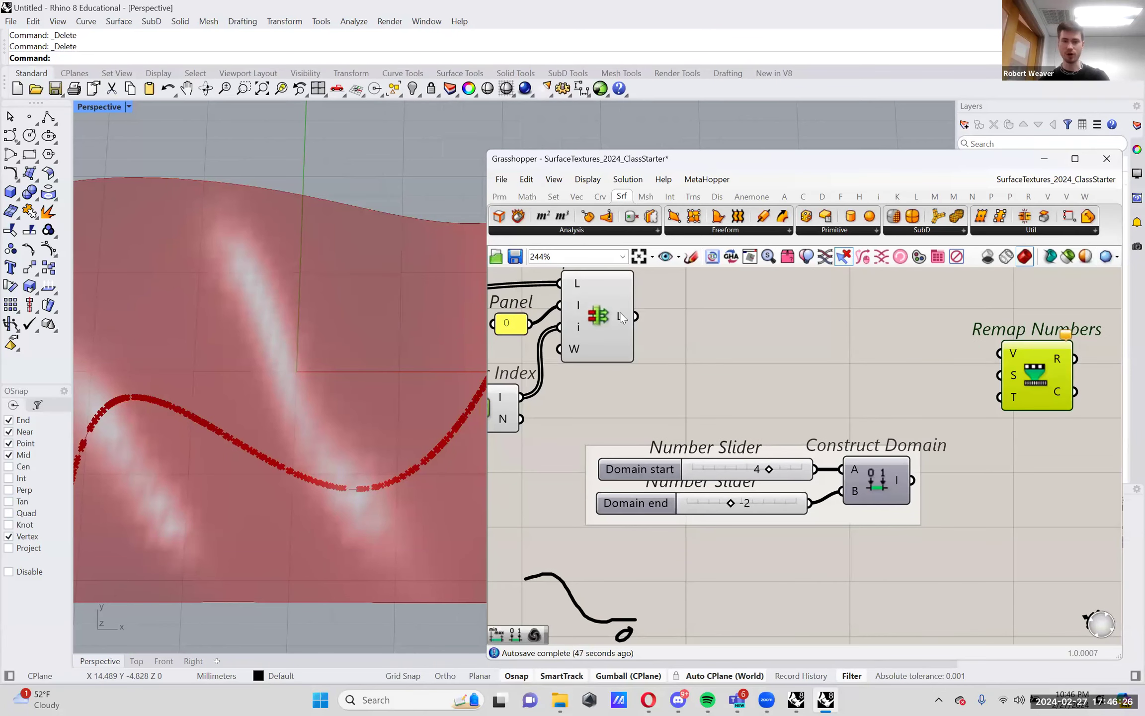
{"action": "scroll", "coordinate": [629, 332], "scroll_direction": "down", "scroll_amount": 1}
{"action": "mouse_move", "coordinate": [630, 334]}
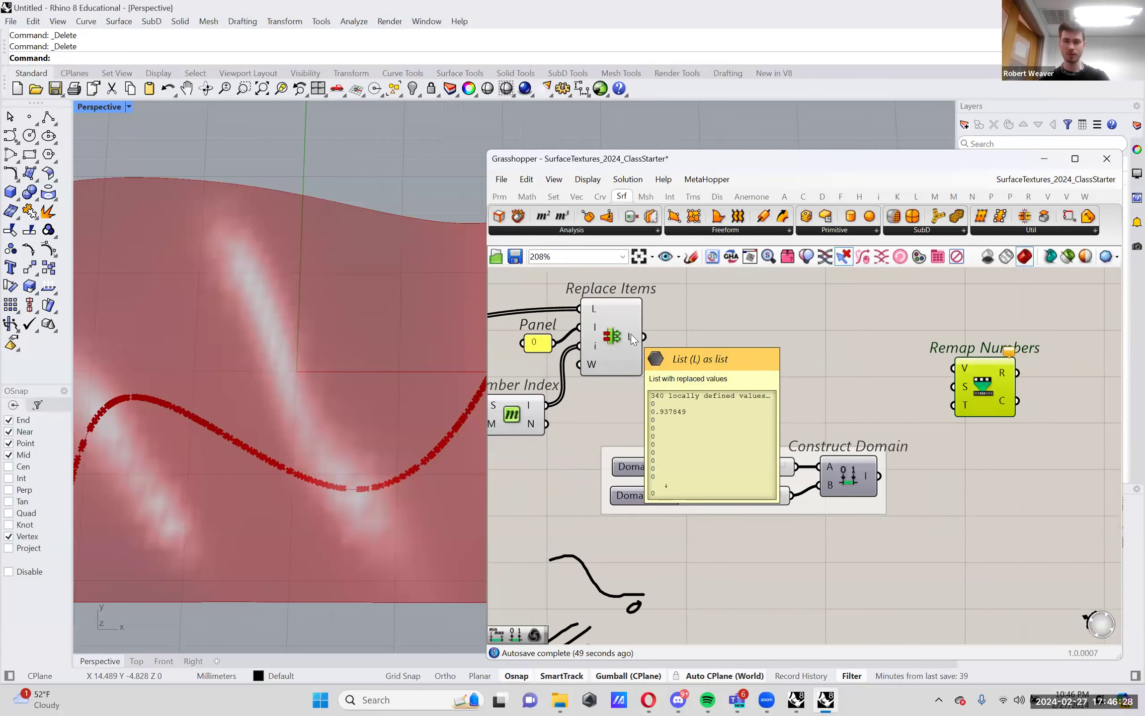
{"action": "right_click_drag", "start_coordinate": [631, 334], "coordinate": [643, 360]}
{"action": "left_click_drag", "start_coordinate": [655, 364], "coordinate": [973, 395]}
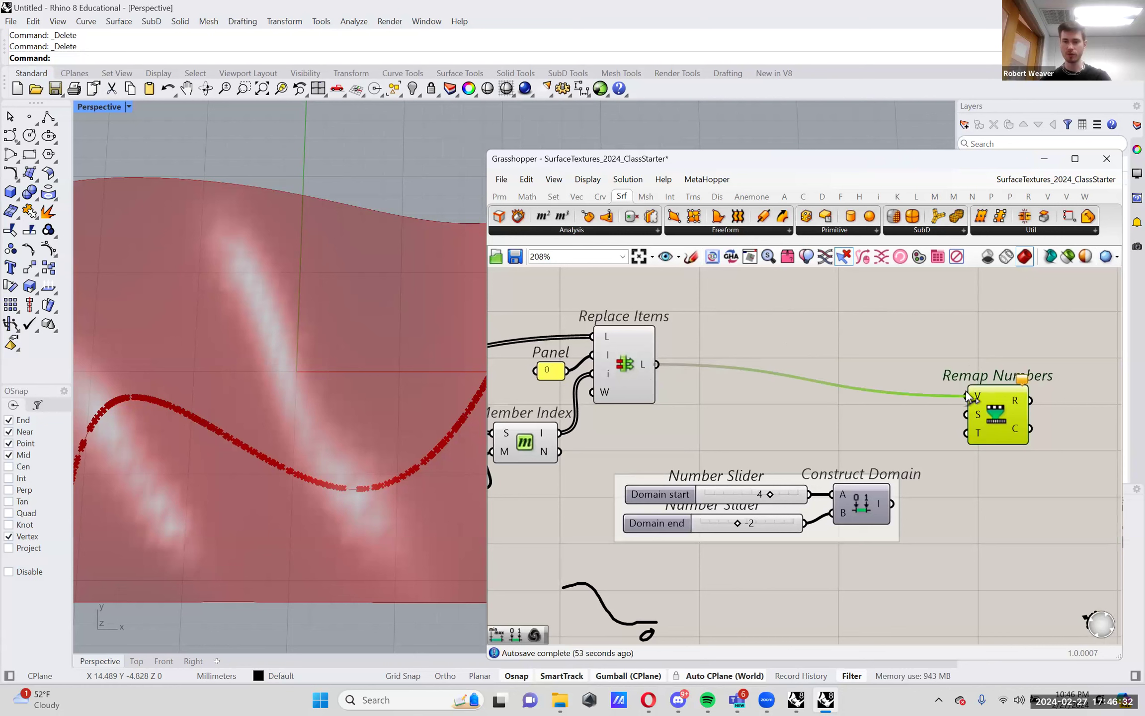
{"action": "mouse_move", "coordinate": [975, 396]}
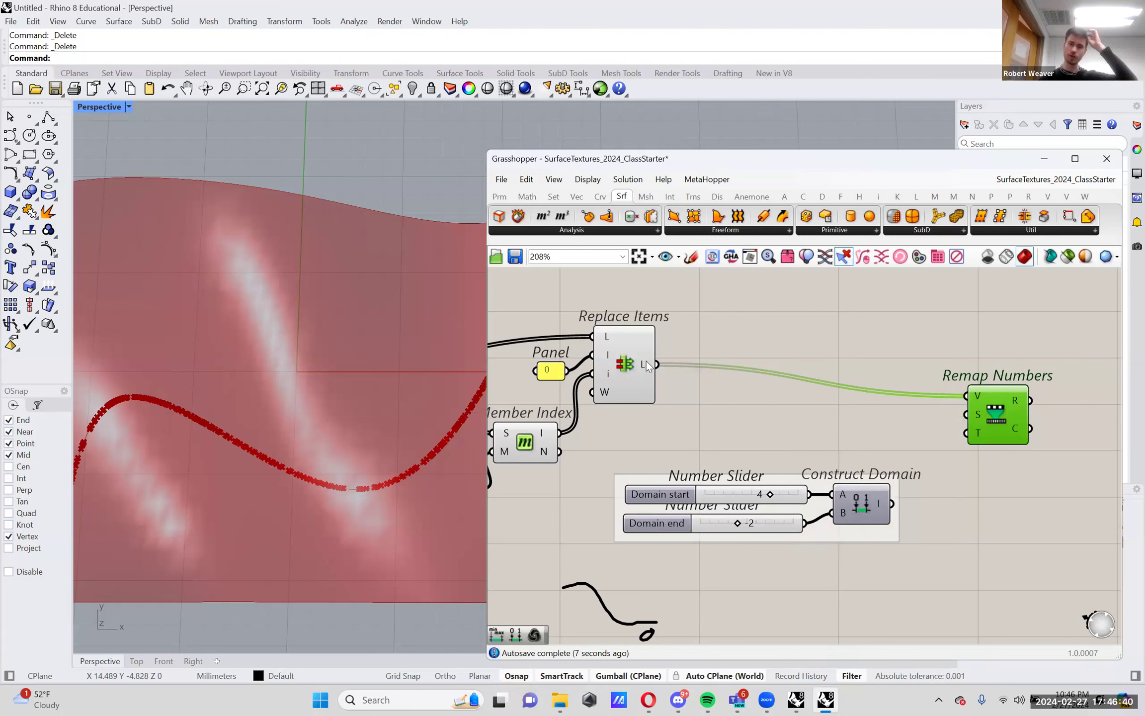
Add a Bounds component between Replace Items and Remap Numbers, just above the new Construct Domain
{"action": "mouse_move", "coordinate": [646, 365]}
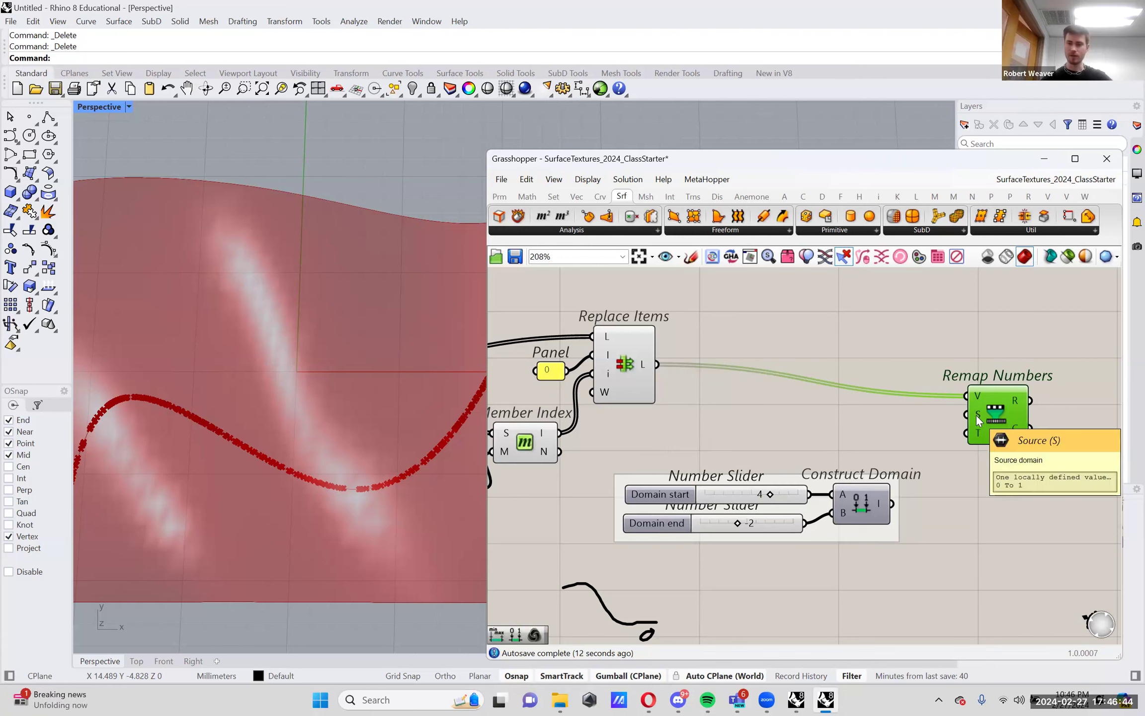
{"action": "double_click", "coordinate": [778, 408]}
{"action": "type", "text": "bound"}
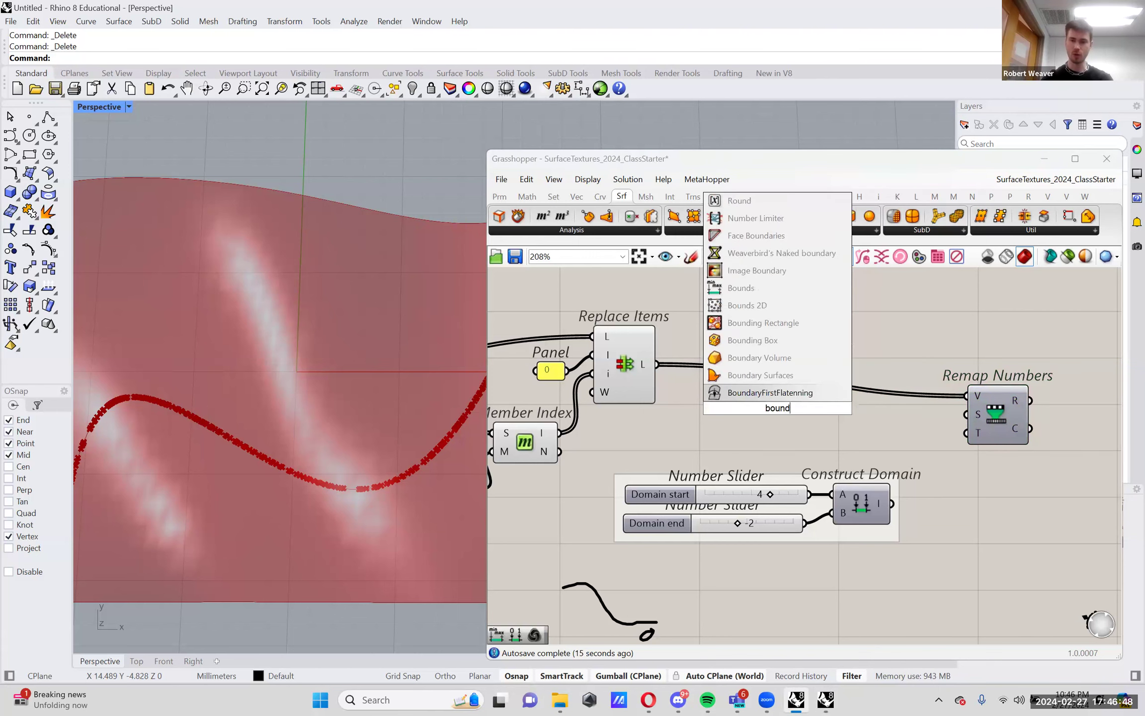
{"action": "type", "text": "s"}
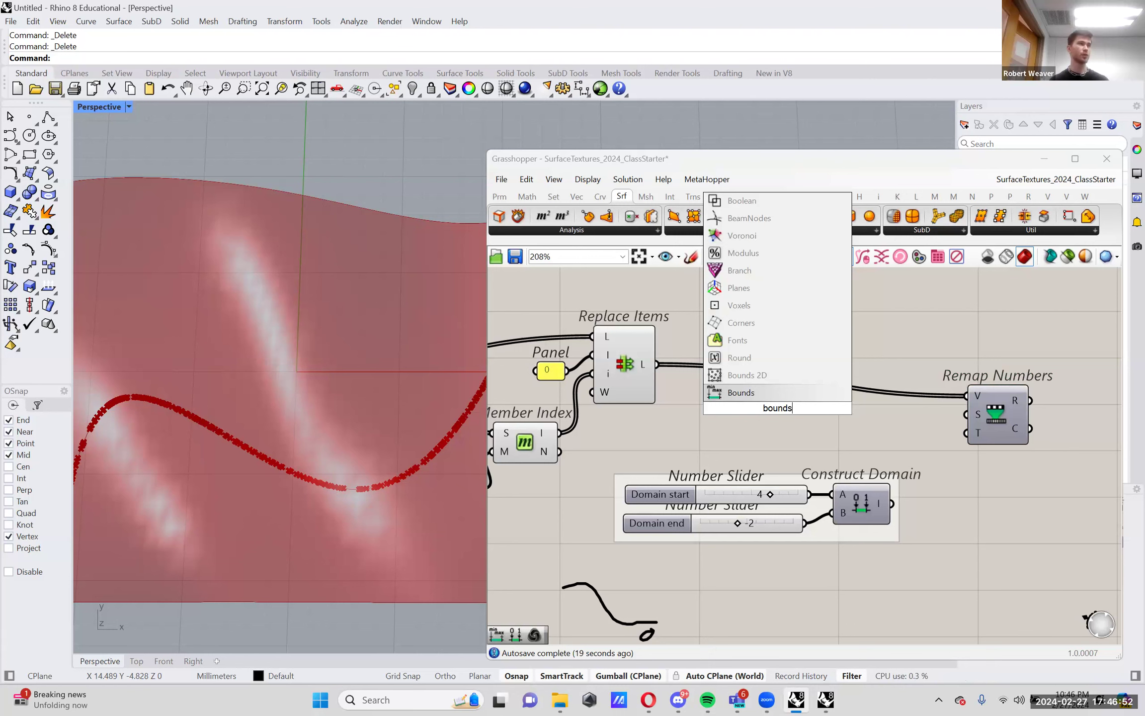
{"action": "key", "text": "Return"}
{"action": "left_click_drag", "start_coordinate": [806, 452], "coordinate": [924, 555]}
{"action": "left_click_drag", "start_coordinate": [787, 417], "coordinate": [857, 447]}
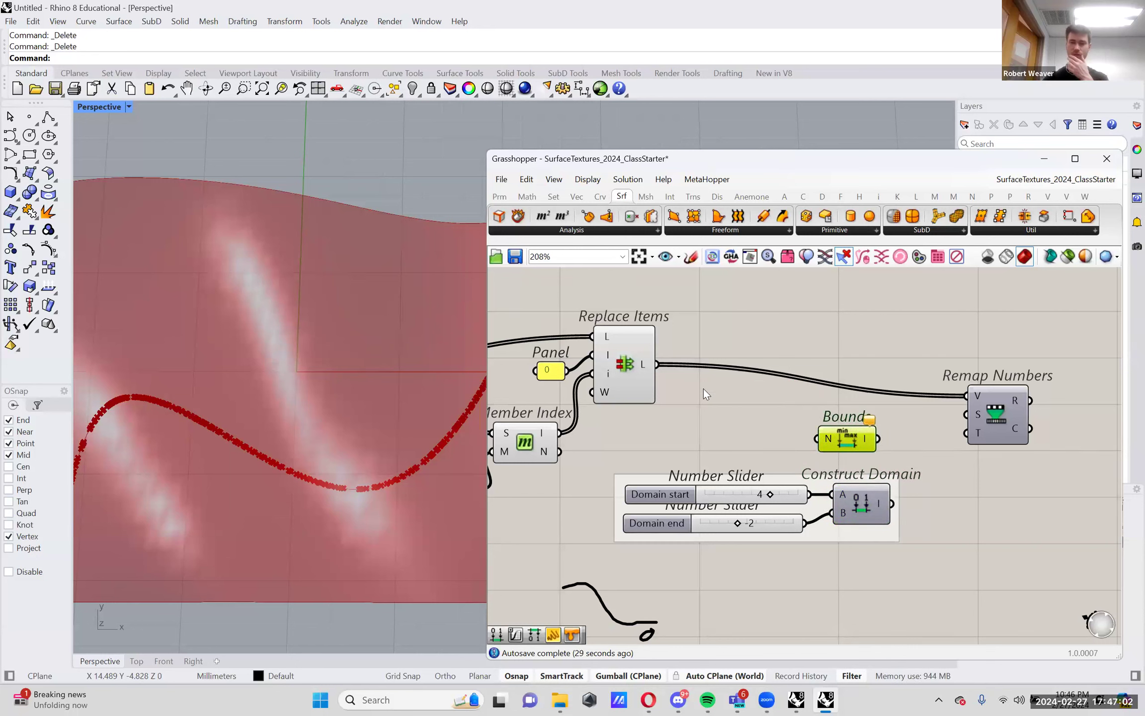
Connect the L output of Replace Items to the N input of Bounds and compare the resulting domain with the filter domain sliders
{"action": "left_click_drag", "start_coordinate": [657, 365], "coordinate": [817, 439]}
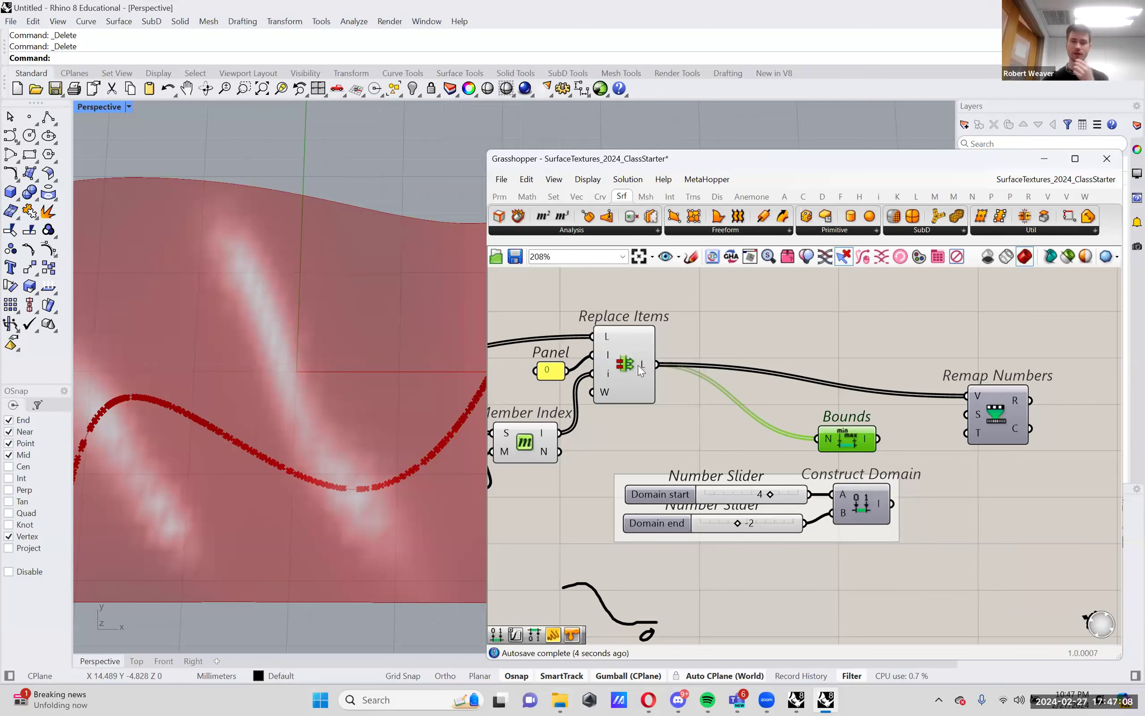
{"action": "mouse_move", "coordinate": [826, 440]}
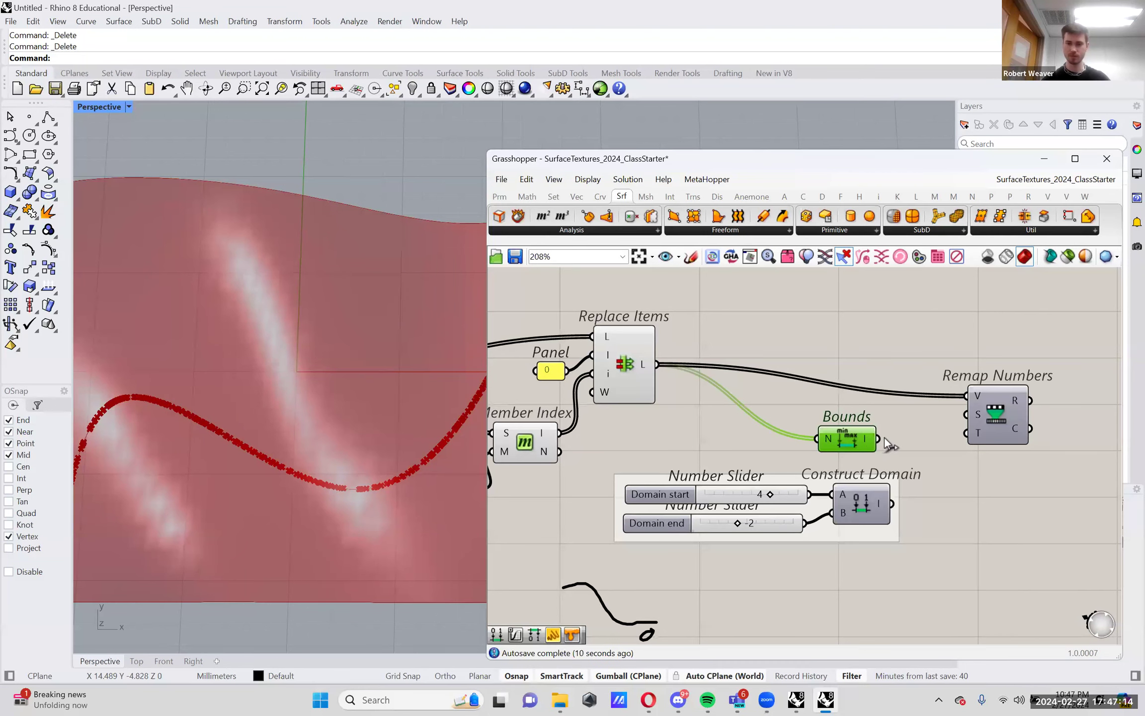
{"action": "mouse_move", "coordinate": [867, 440]}
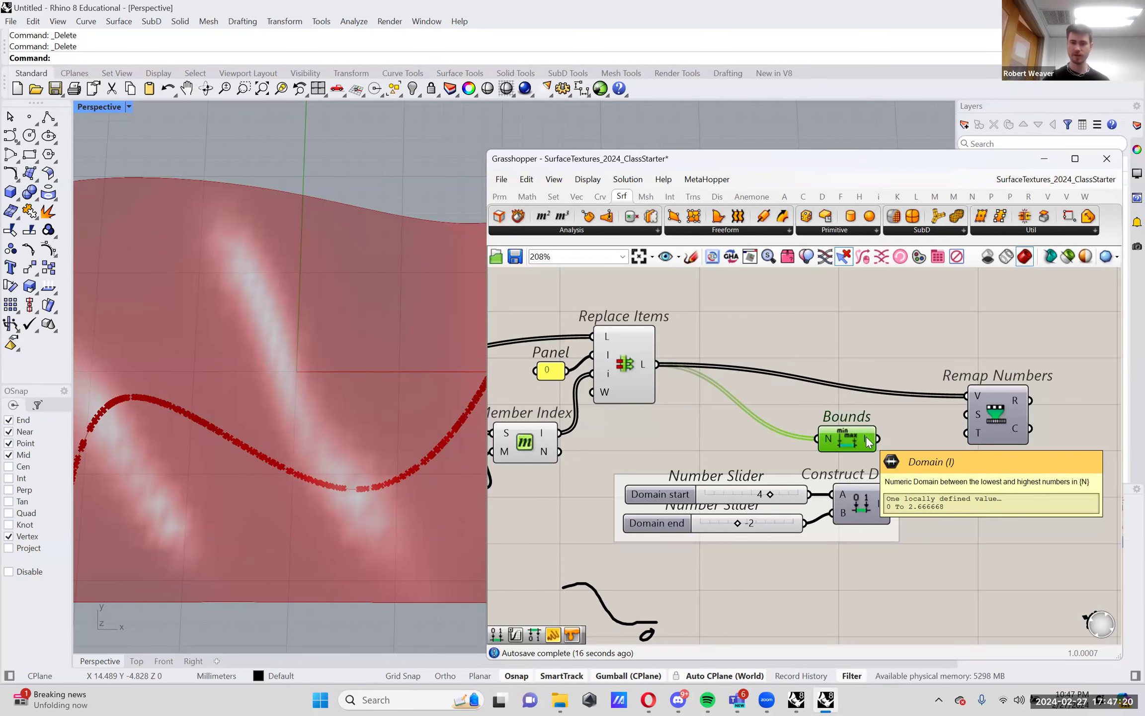
{"action": "scroll", "coordinate": [635, 439], "scroll_direction": "left", "scroll_amount": 10}
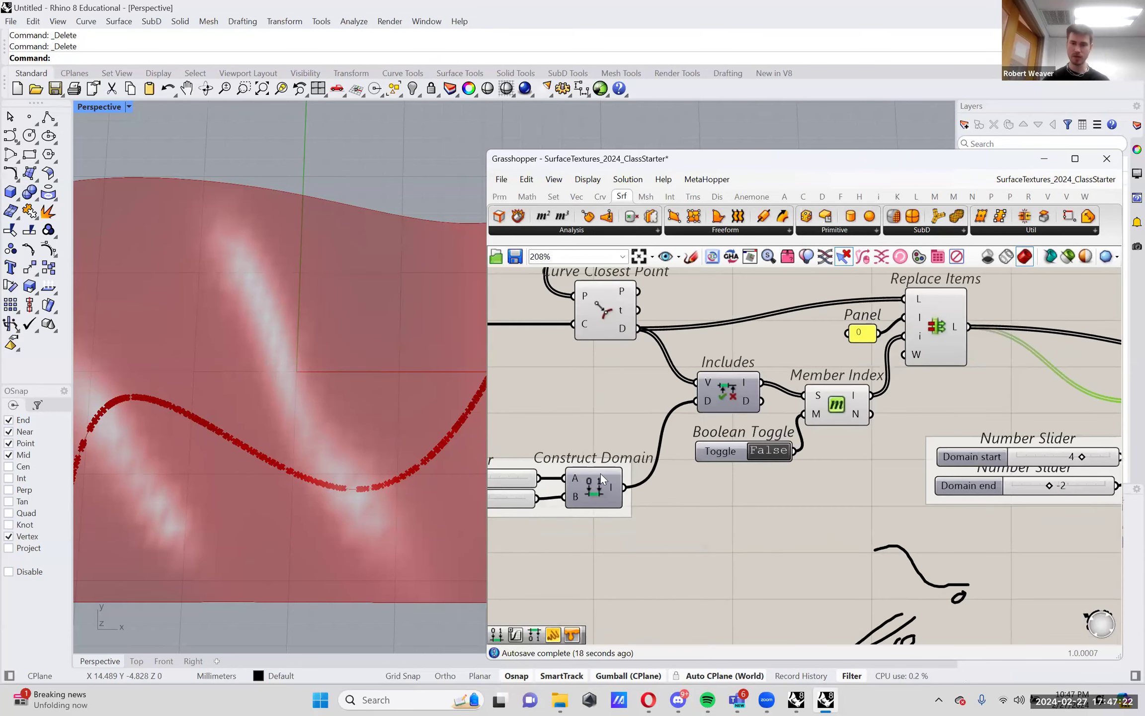
{"action": "scroll", "coordinate": [672, 485], "scroll_direction": "up", "scroll_amount": 5}
{"action": "left_click_drag", "start_coordinate": [645, 369], "coordinate": [805, 542]}
{"action": "scroll", "coordinate": [646, 547], "scroll_direction": "down", "scroll_amount": 7}
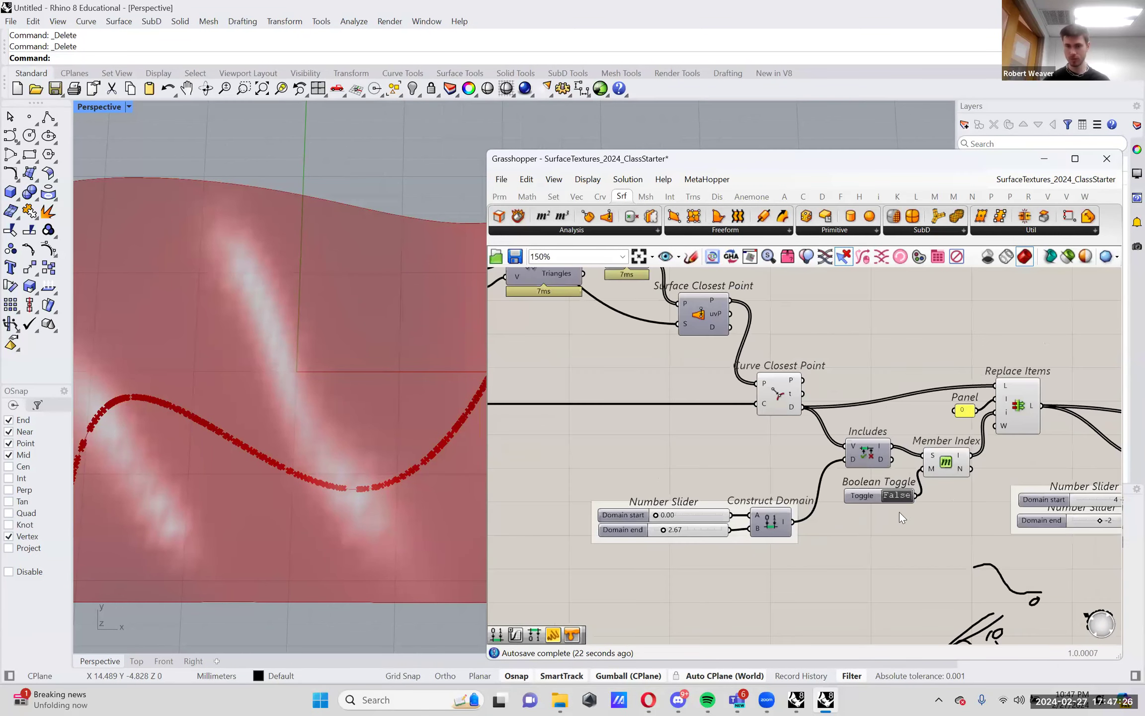
{"action": "scroll", "coordinate": [932, 477], "scroll_direction": "up", "scroll_amount": 3}
{"action": "mouse_move", "coordinate": [920, 476]}
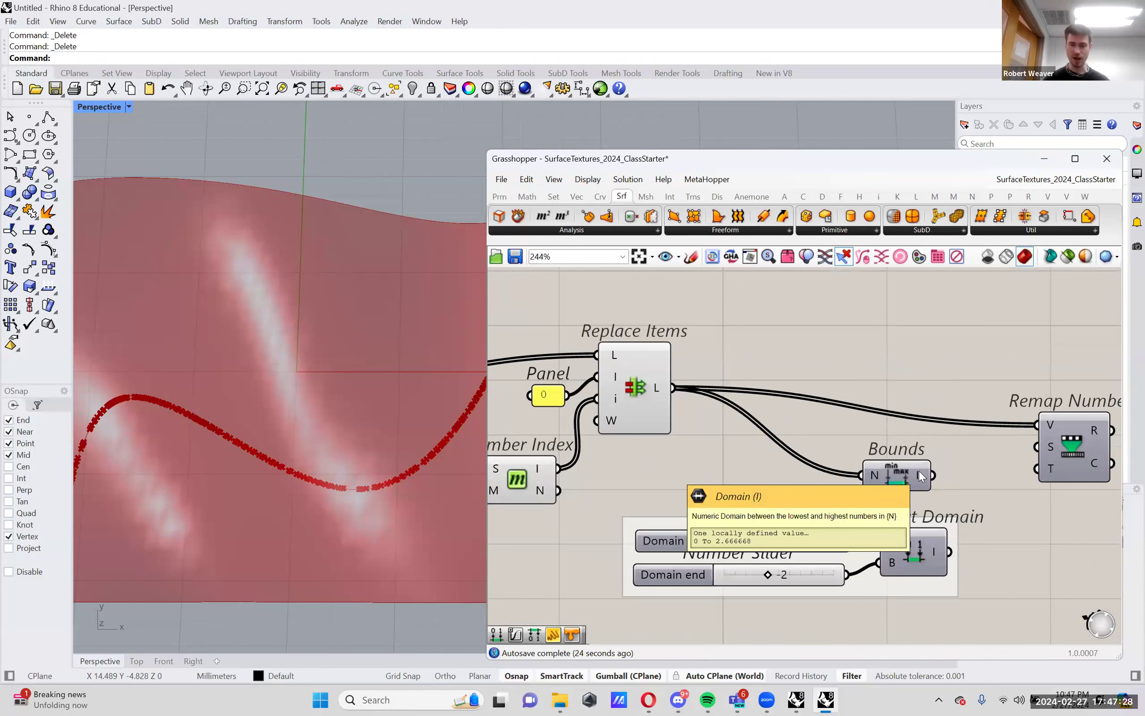
Connect the Bounds output to the S input of Remap Numbers and the new Construct Domain output to its T input, shifting Bounds slightly up
{"action": "left_click_drag", "start_coordinate": [934, 476], "coordinate": [1062, 445]}
{"action": "left_click", "coordinate": [917, 480]}
{"action": "left_click_drag", "start_coordinate": [917, 479], "coordinate": [897, 451]}
{"action": "mouse_move", "coordinate": [1051, 449]}
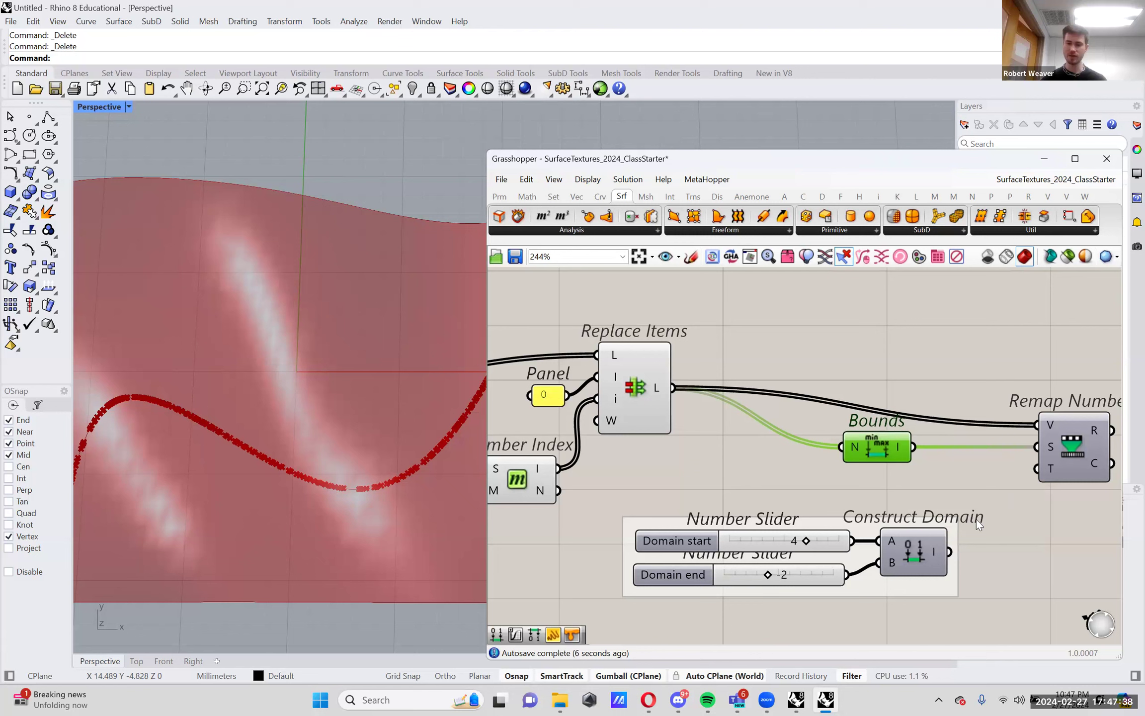
{"action": "left_click_drag", "start_coordinate": [955, 549], "coordinate": [1044, 474]}
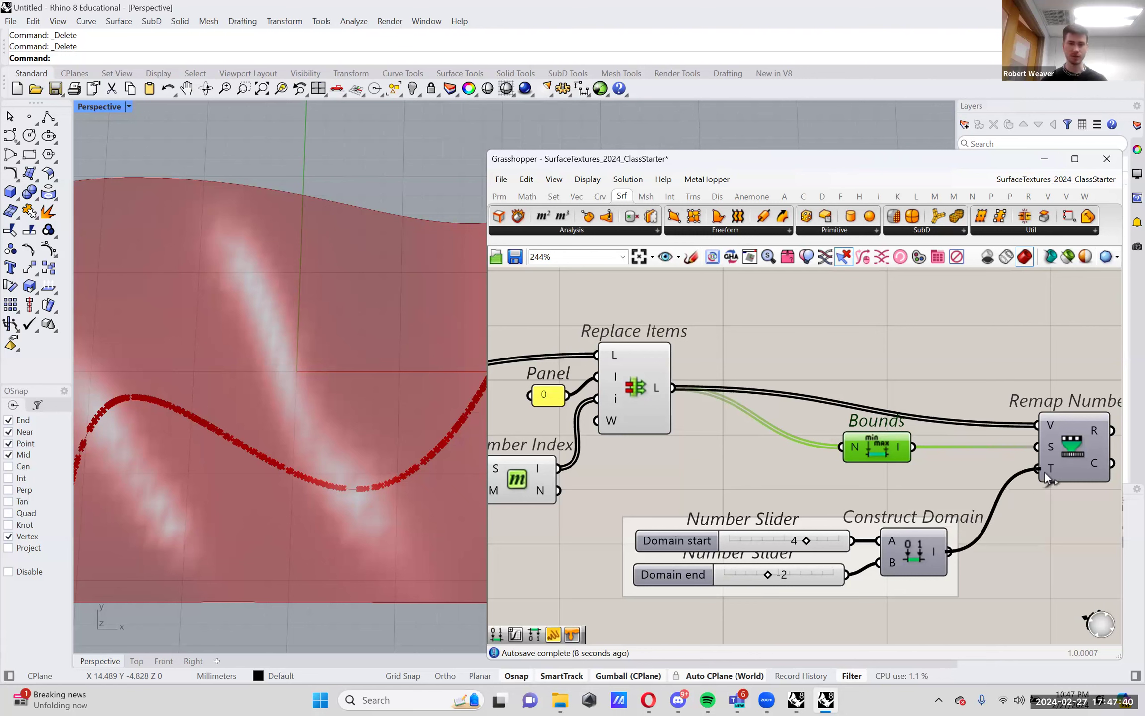
{"action": "mouse_move", "coordinate": [944, 588]}
{"action": "left_mouse_down"}
{"action": "mouse_move", "coordinate": [968, 575]}
{"action": "mouse_move", "coordinate": [963, 583]}
{"action": "left_mouse_up"}
Examine the surface from an angled view and inspect the mapped values at the R output of Remap Numbers
{"action": "scroll", "coordinate": [963, 582], "scroll_direction": "down", "scroll_amount": 1}
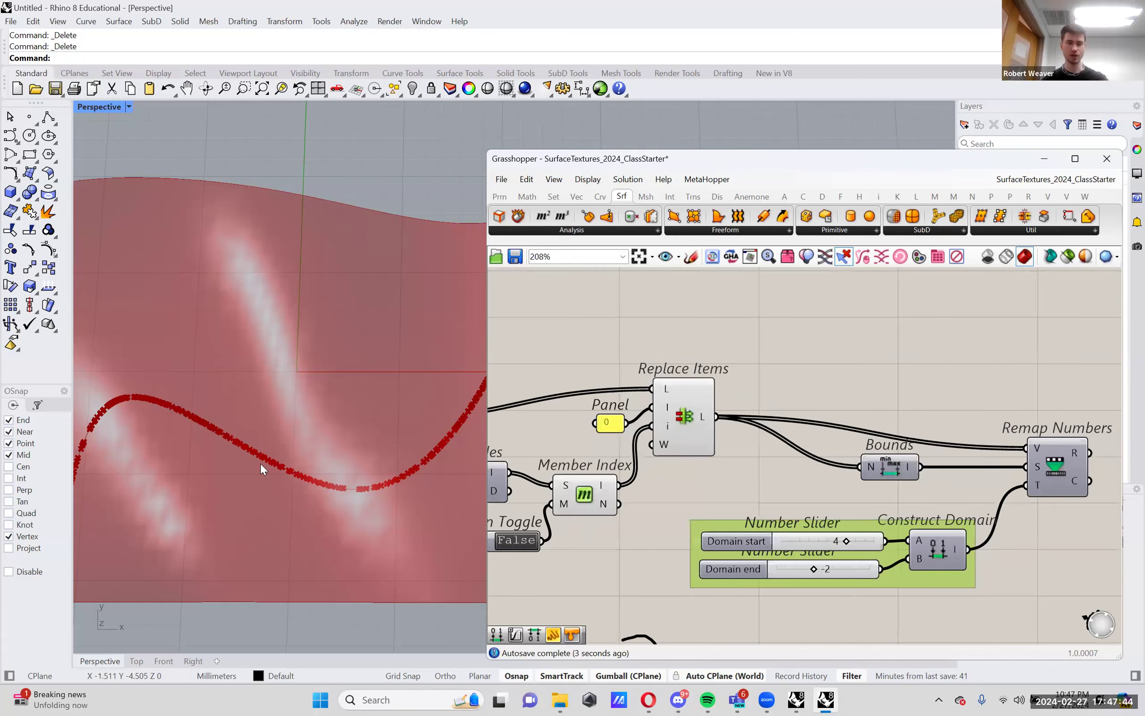
{"action": "scroll", "coordinate": [300, 472], "scroll_direction": "down", "scroll_amount": 3}
{"action": "right_click_drag", "start_coordinate": [300, 472], "coordinate": [352, 442]}
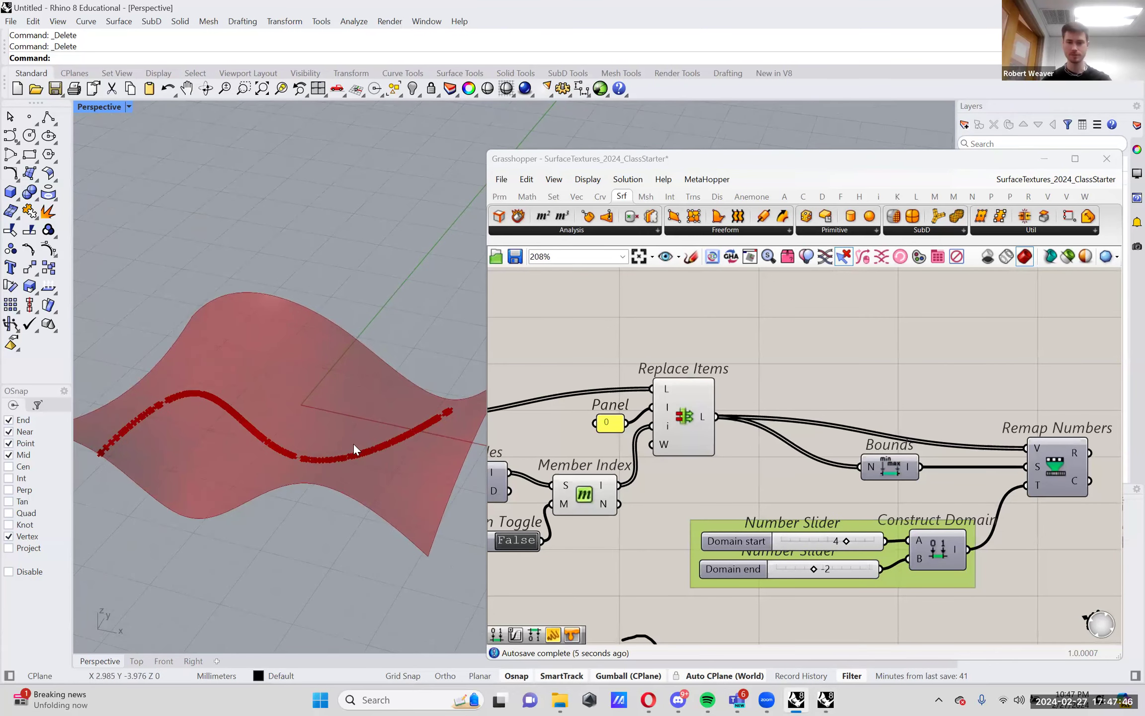
{"action": "right_click_drag", "start_coordinate": [910, 453], "coordinate": [867, 451]}
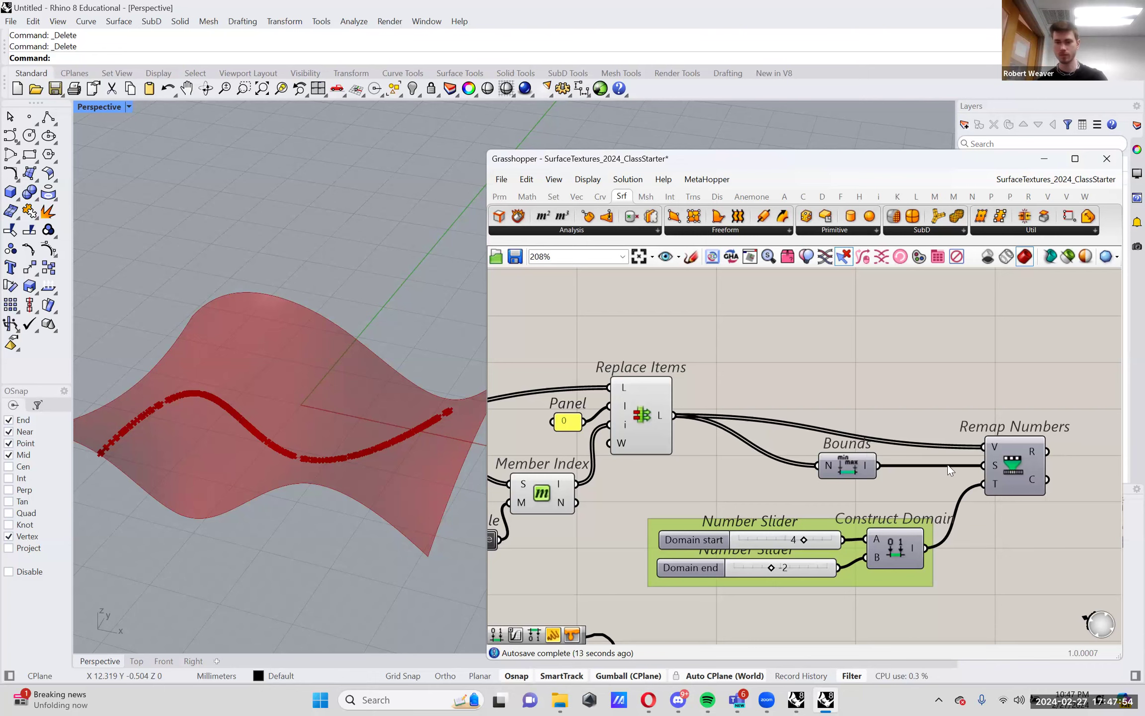
{"action": "scroll", "coordinate": [944, 460], "scroll_direction": "right", "scroll_amount": 5}
{"action": "left_click", "coordinate": [924, 450]}
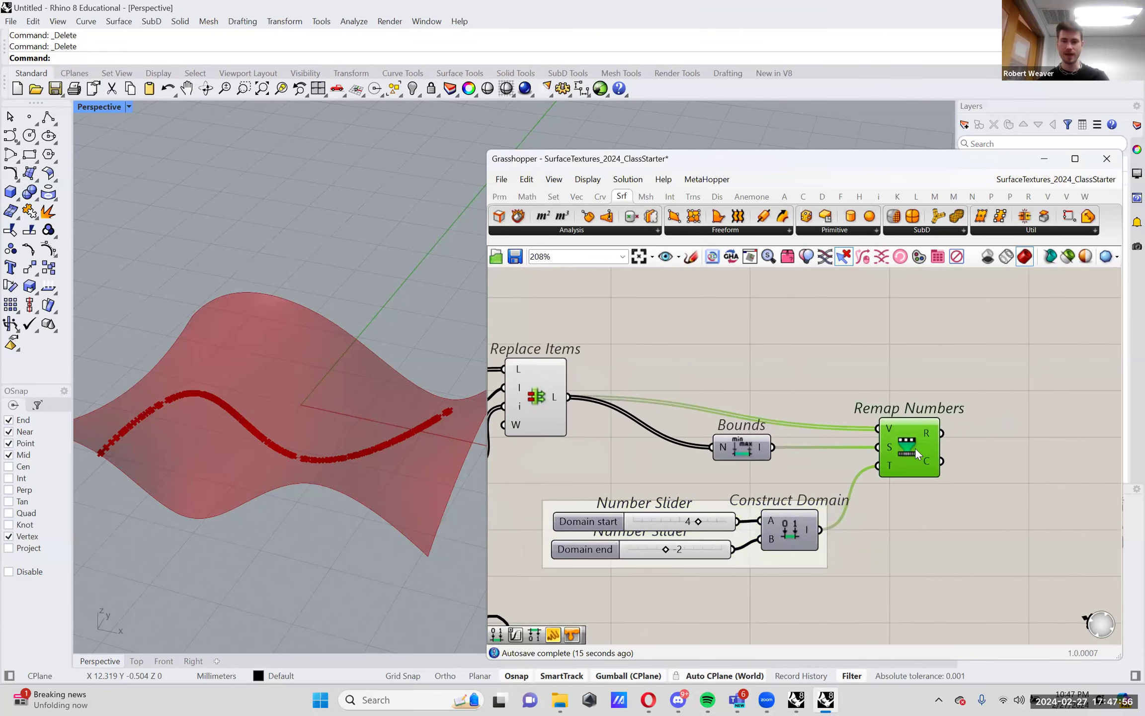
{"action": "left_click", "coordinate": [975, 432]}
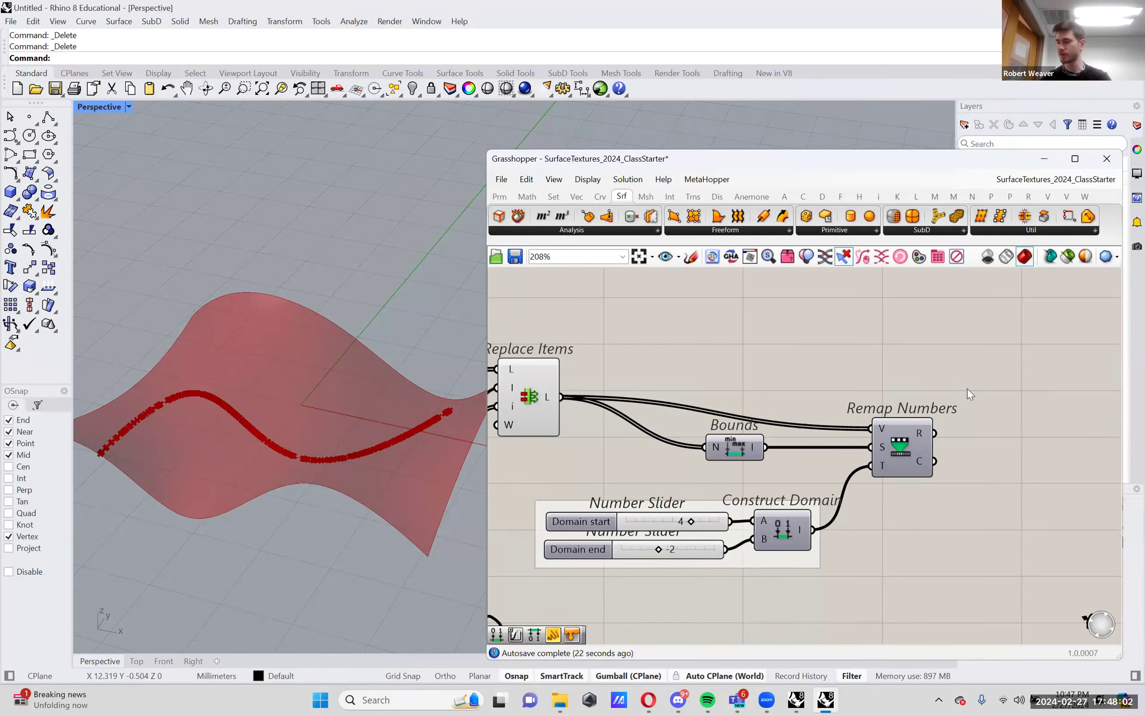
{"action": "right_click_drag", "start_coordinate": [982, 392], "coordinate": [935, 388]}
{"action": "left_click", "coordinate": [875, 435]}
{"action": "mouse_move", "coordinate": [862, 436]}
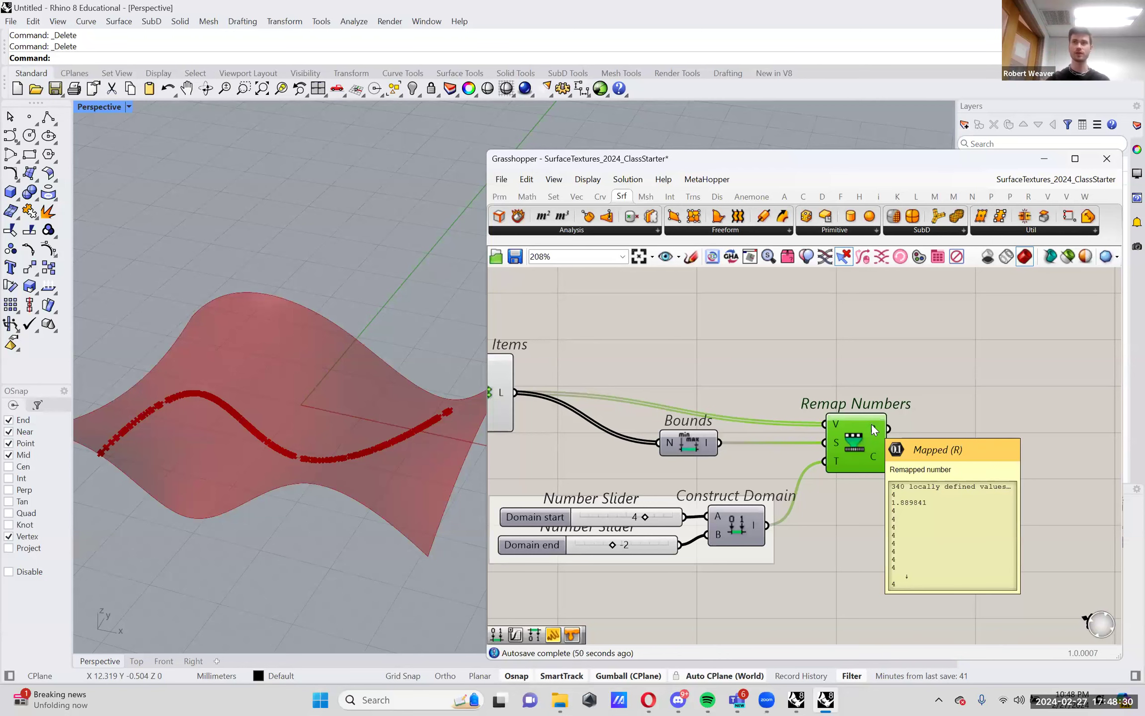
{"action": "scroll", "coordinate": [875, 429], "scroll_direction": "down", "scroll_amount": 2}
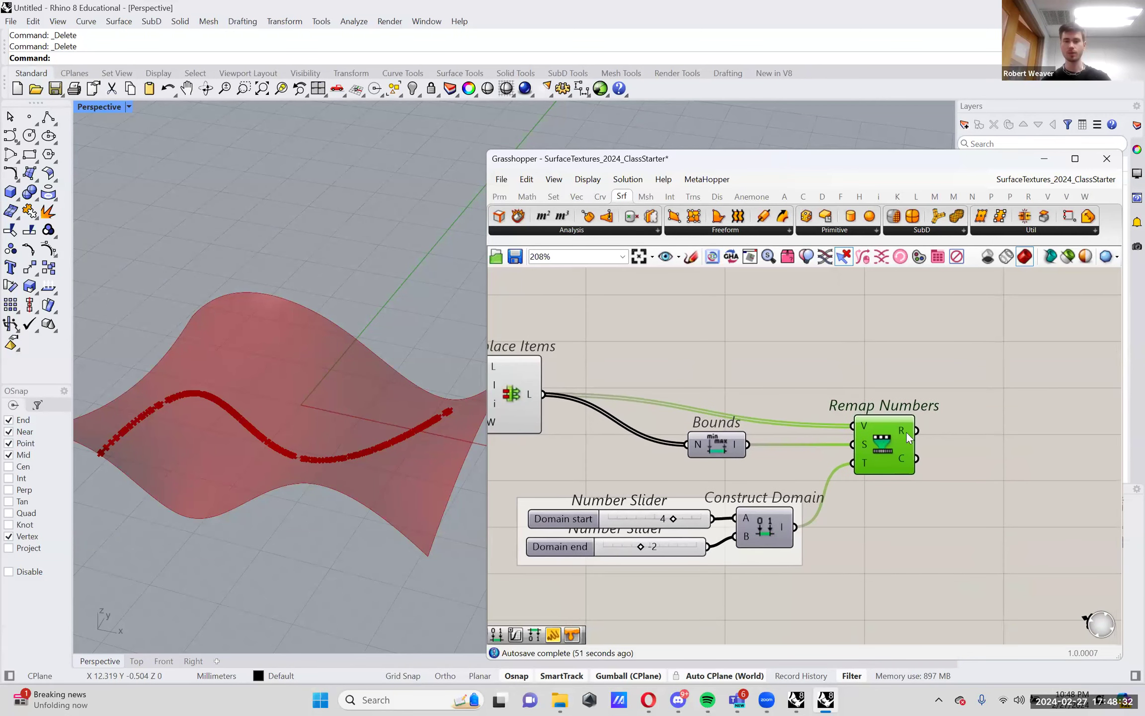
{"action": "left_click", "coordinate": [680, 324]}
{"action": "right_click_drag", "start_coordinate": [918, 424], "coordinate": [889, 437]}
{"action": "mouse_move", "coordinate": [877, 441]}
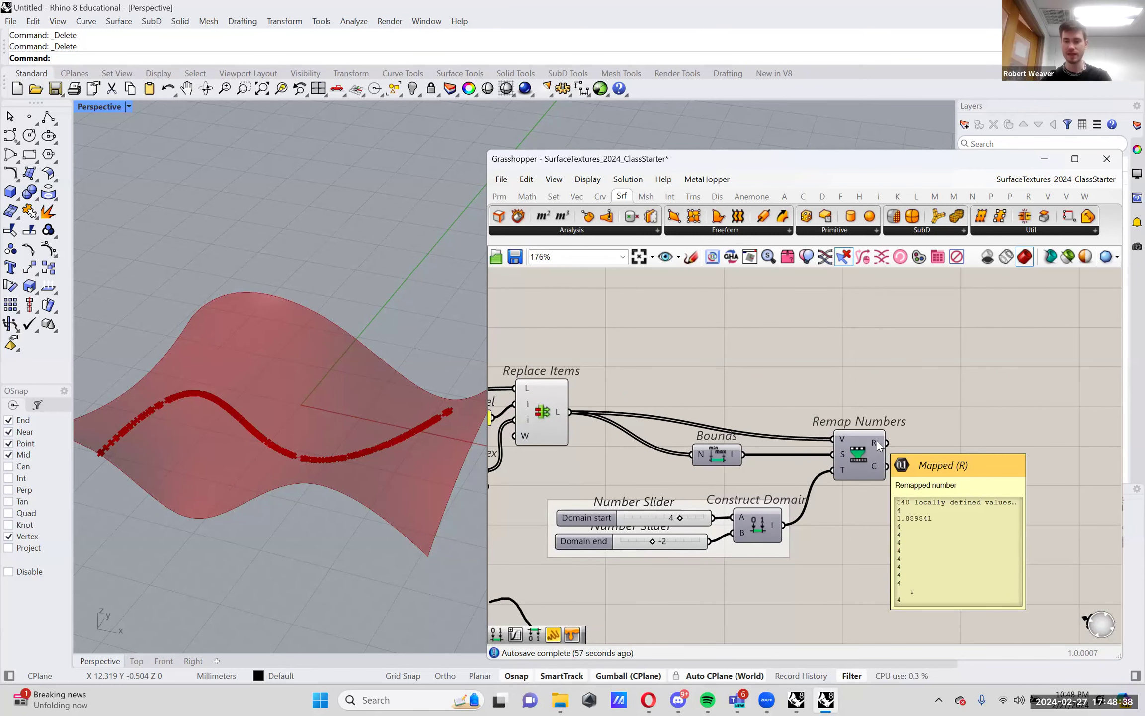
{"action": "left_click_drag", "start_coordinate": [533, 497], "coordinate": [815, 579]}
{"action": "left_click", "coordinate": [865, 542]}
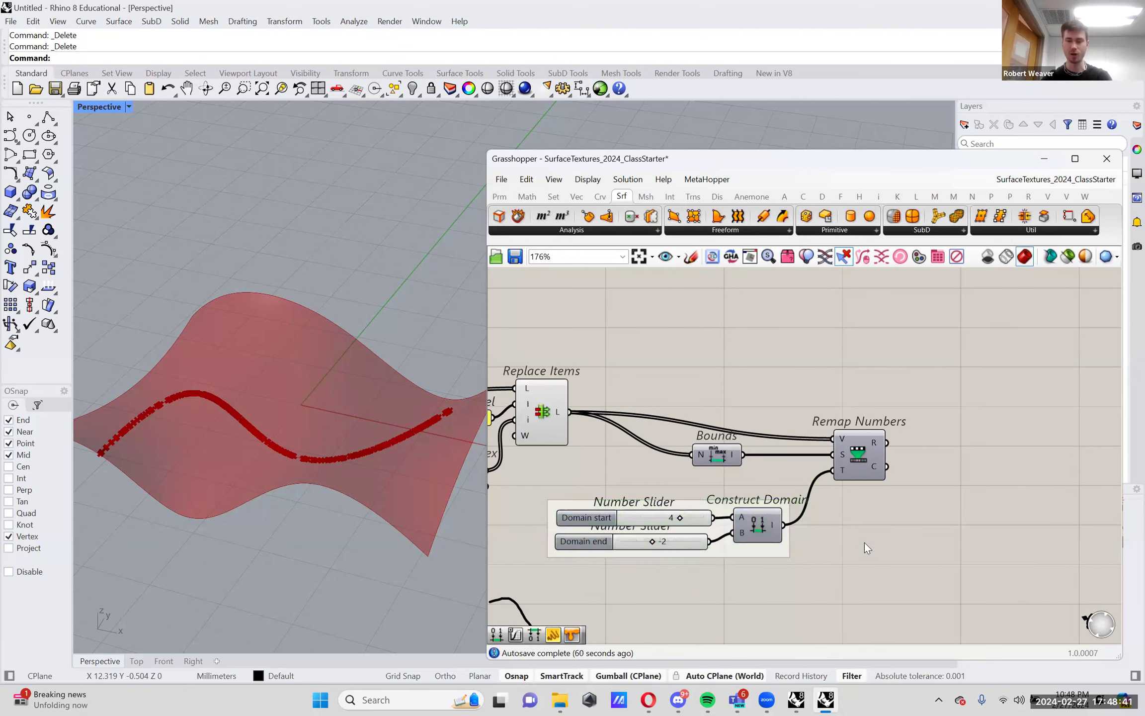
Add a second Replace Items component to the right of Remap Numbers and feed its I input from a new panel containing 0
{"action": "double_click", "coordinate": [987, 423]}
{"action": "type", "text": "repl"}
{"action": "key", "text": "Return"}
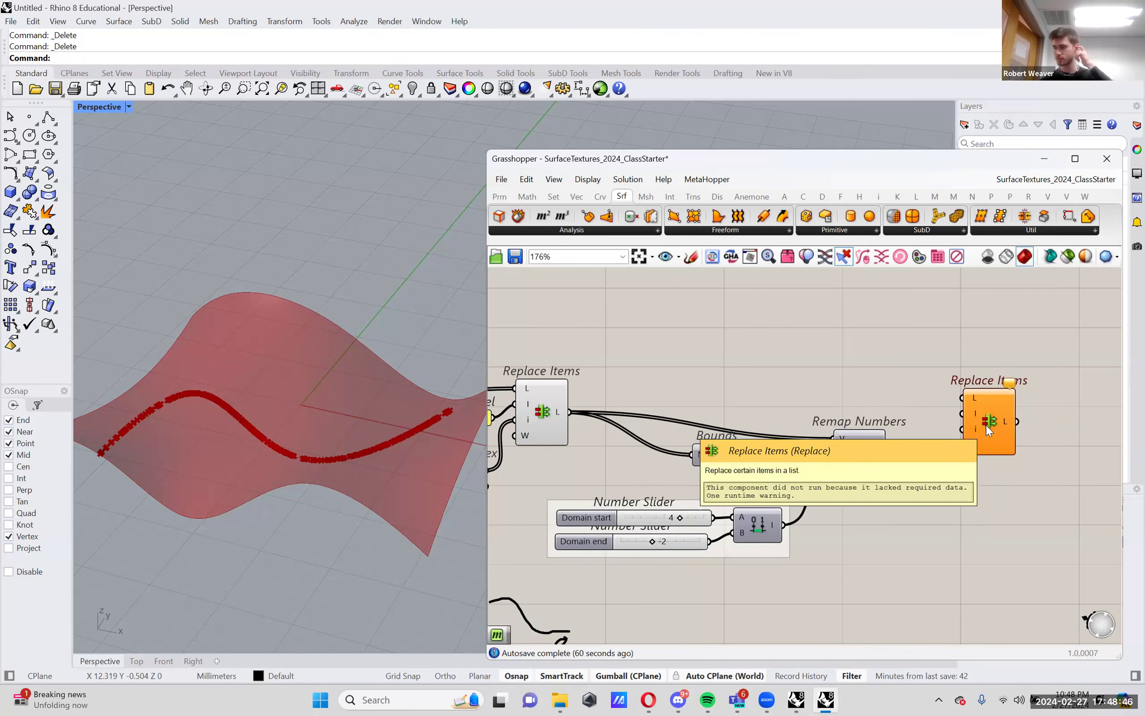
{"action": "double_click", "coordinate": [915, 416]}
{"action": "type", "text": "//0"}
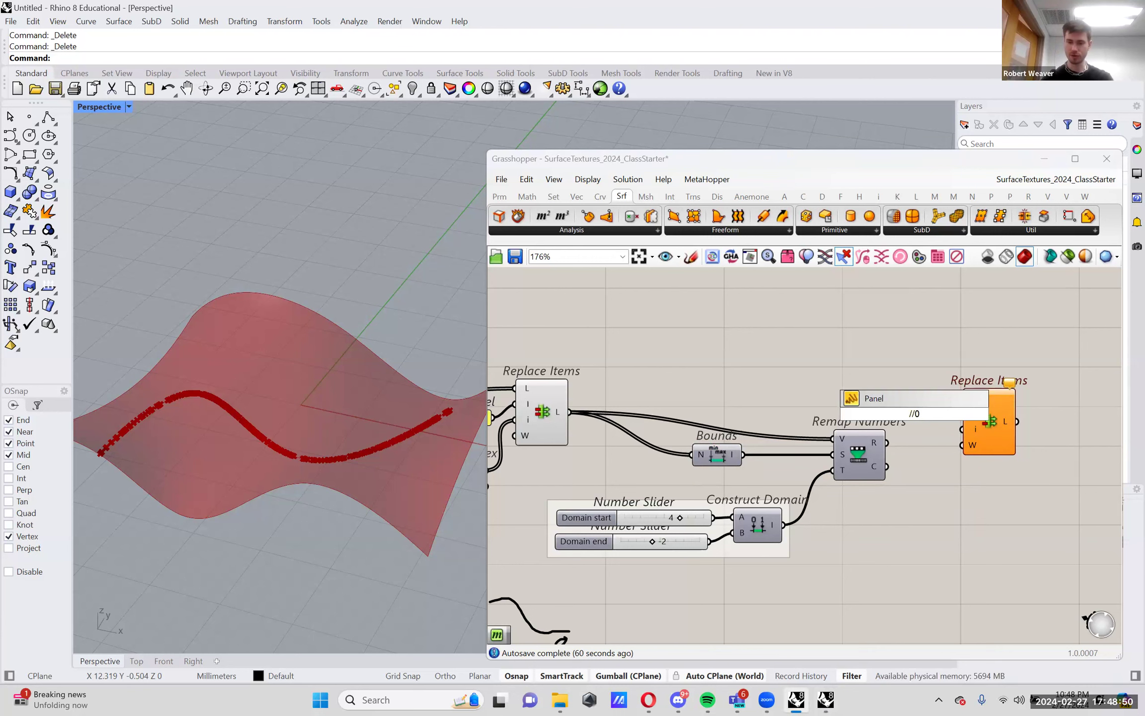
{"action": "key", "text": "Return"}
{"action": "mouse_move", "coordinate": [928, 413]}
{"action": "left_mouse_down"}
{"action": "mouse_move", "coordinate": [962, 413]}
{"action": "mouse_move", "coordinate": [940, 415]}
{"action": "left_mouse_up"}
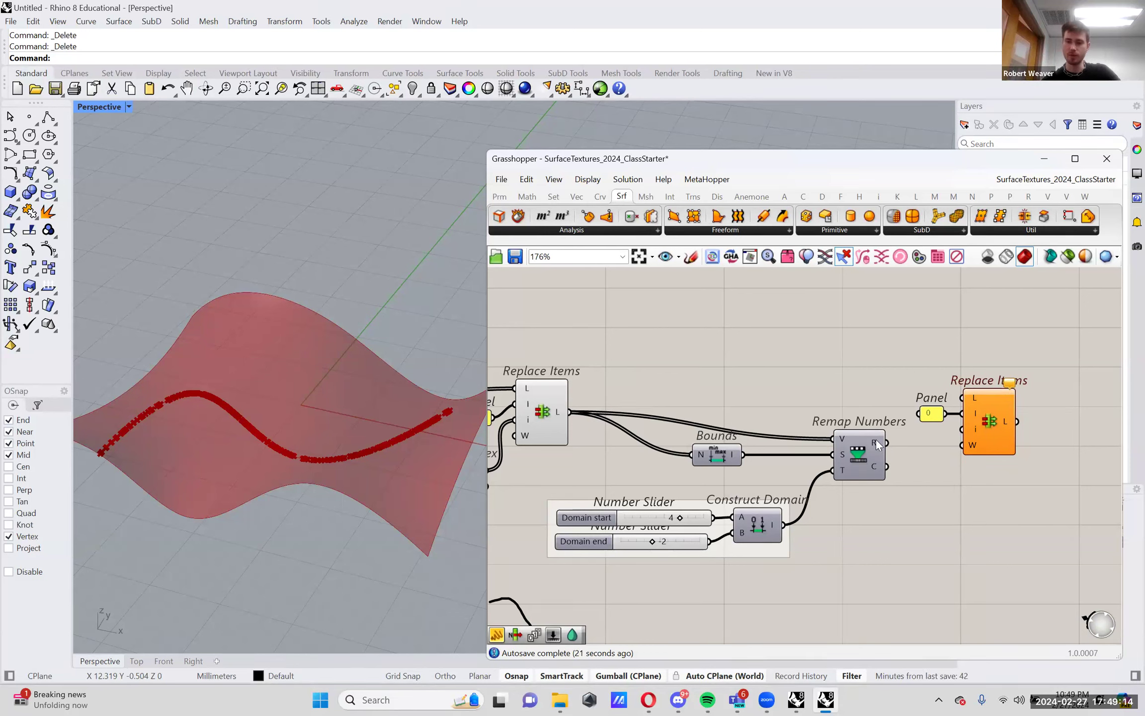
Connect the R output of Remap Numbers to the L input of the second Replace Items and align that component and its panel with Remap Numbers
{"action": "mouse_move", "coordinate": [876, 440]}
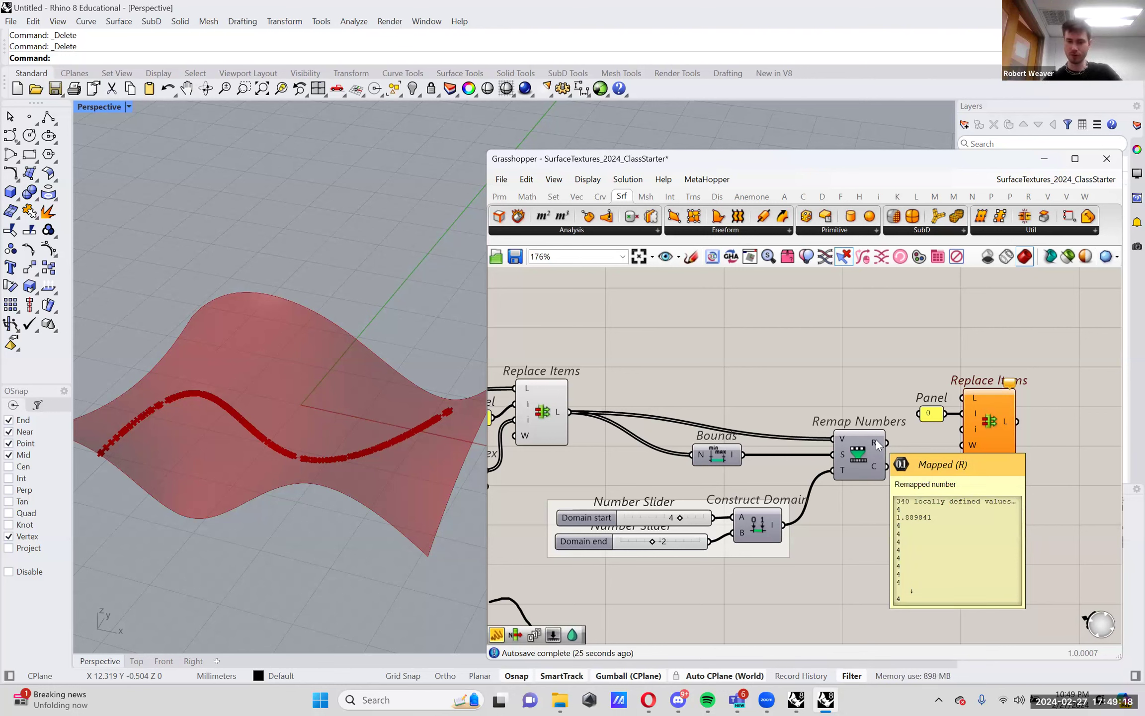
{"action": "left_click_drag", "start_coordinate": [884, 442], "coordinate": [962, 398]}
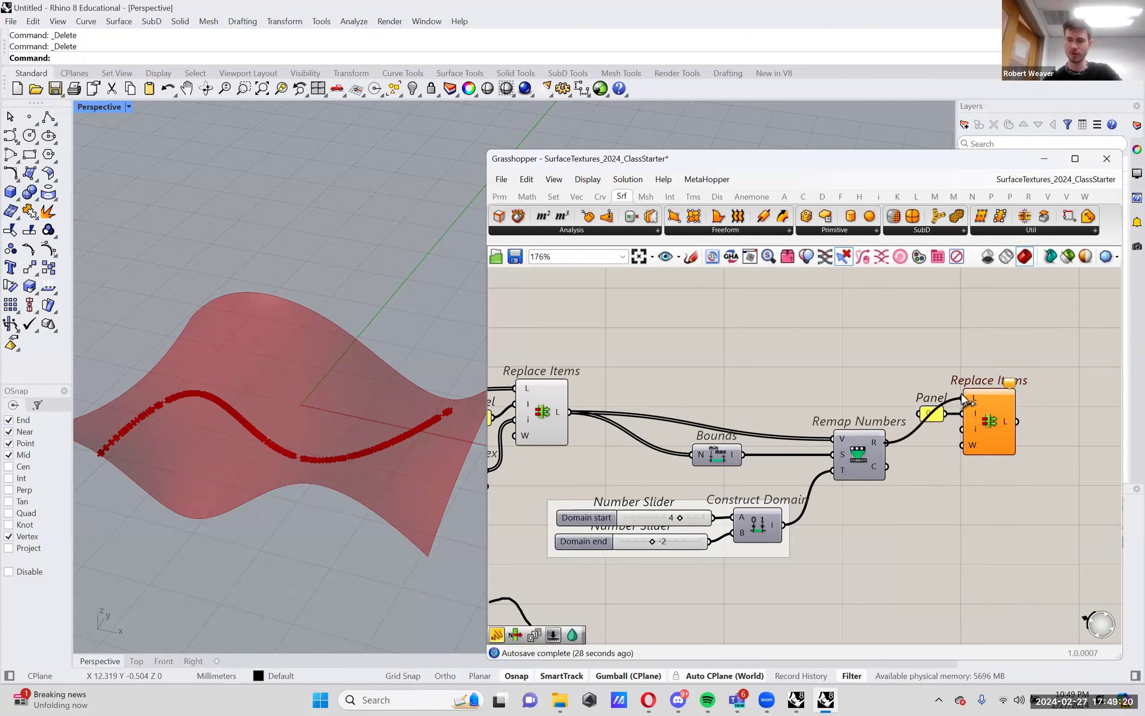
{"action": "left_click_drag", "start_coordinate": [1029, 464], "coordinate": [907, 375]}
{"action": "left_click_drag", "start_coordinate": [991, 413], "coordinate": [1008, 460]}
{"action": "left_click", "coordinate": [922, 448]}
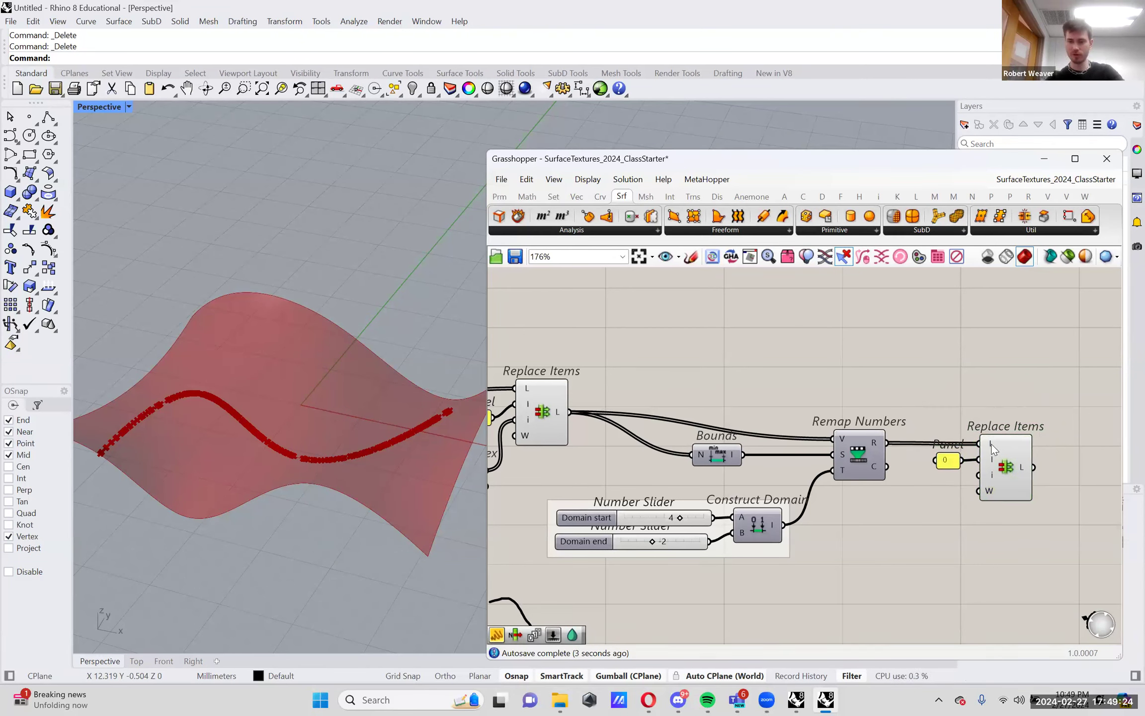
Connect the Index output of Member Index to the i input of the second Replace Items
{"action": "mouse_move", "coordinate": [992, 448]}
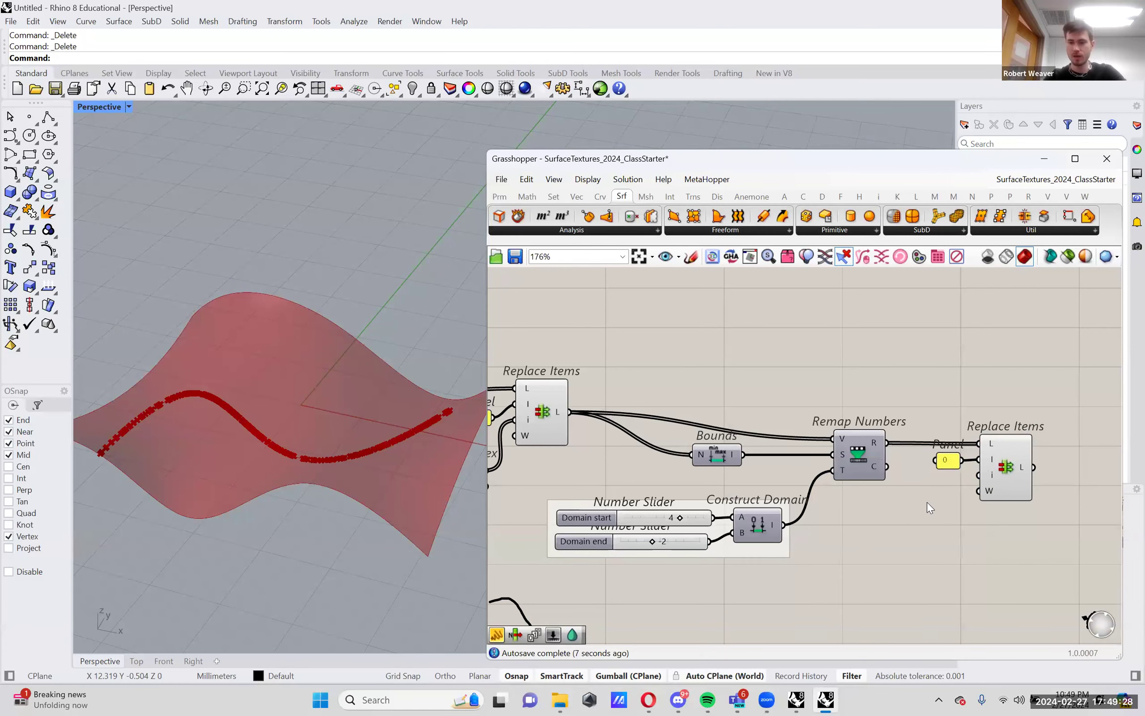
{"action": "mouse_move", "coordinate": [991, 473]}
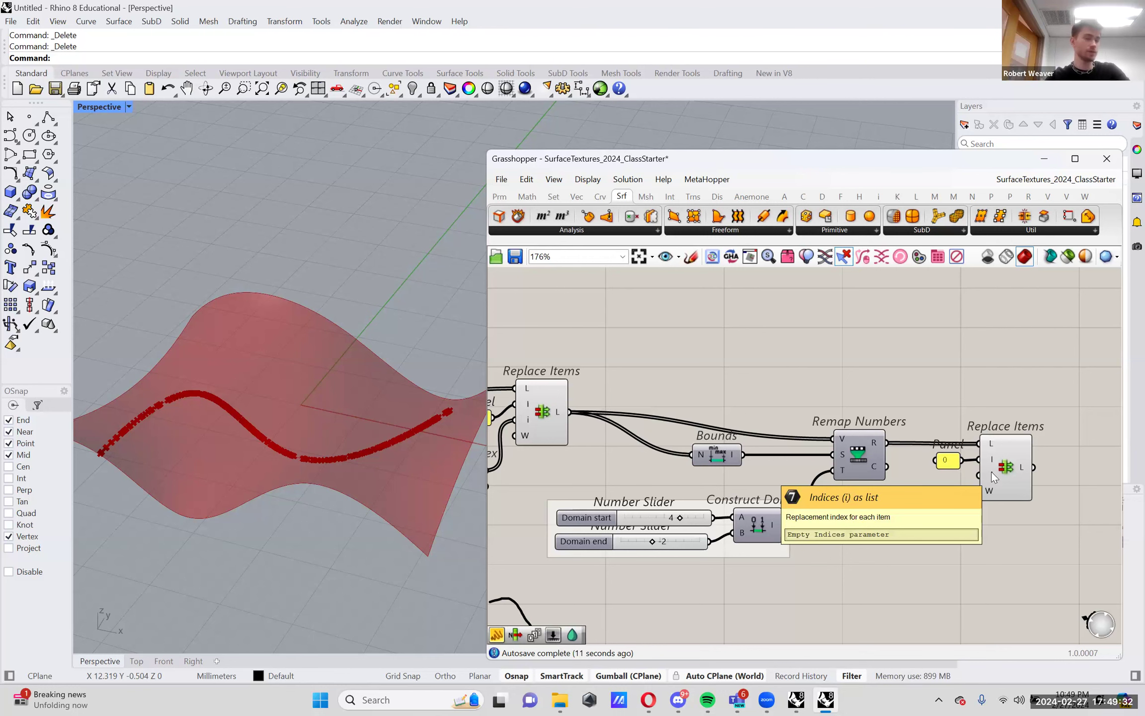
{"action": "right_click_drag", "start_coordinate": [477, 466], "coordinate": [543, 467]}
{"action": "mouse_move", "coordinate": [542, 470]}
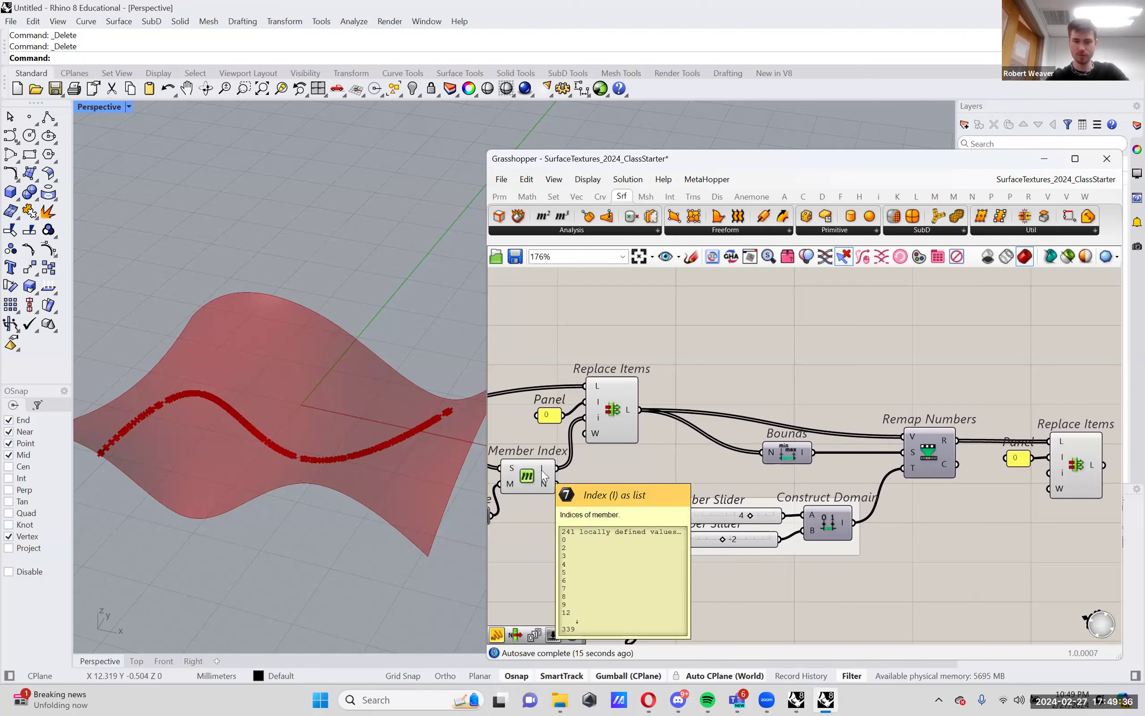
{"action": "left_click_drag", "start_coordinate": [559, 468], "coordinate": [1049, 473]}
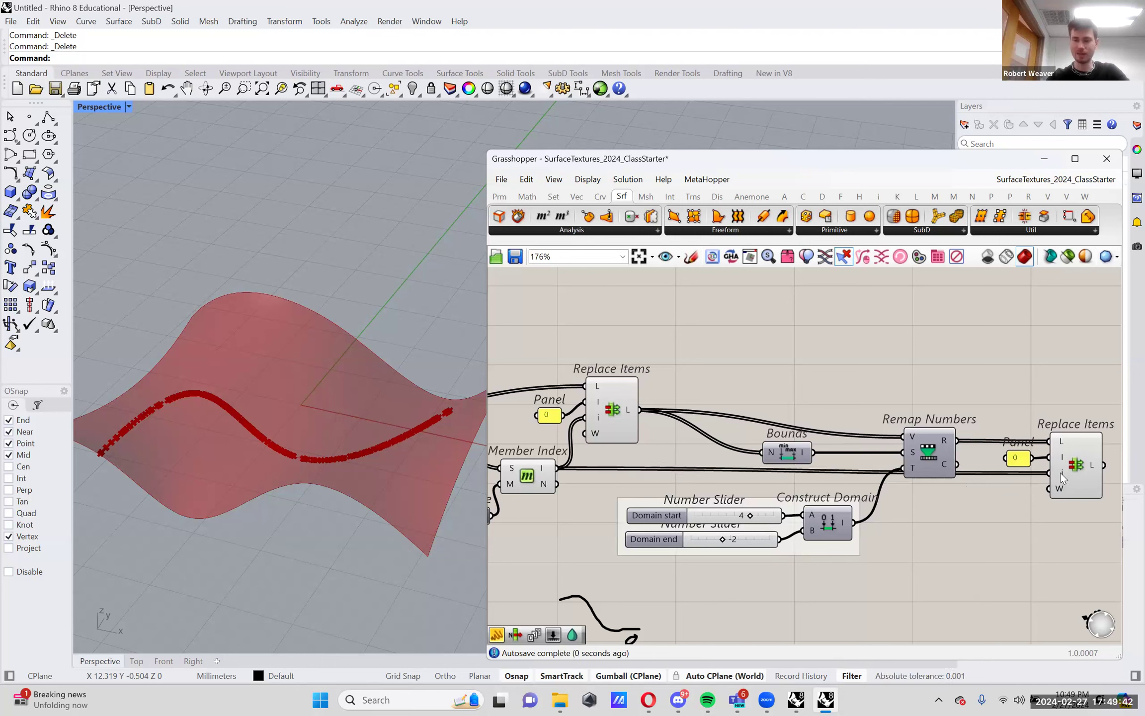
Inspect the list output of the second Replace Items and compare it with the list entering the first Replace Items
{"action": "mouse_move", "coordinate": [1094, 463]}
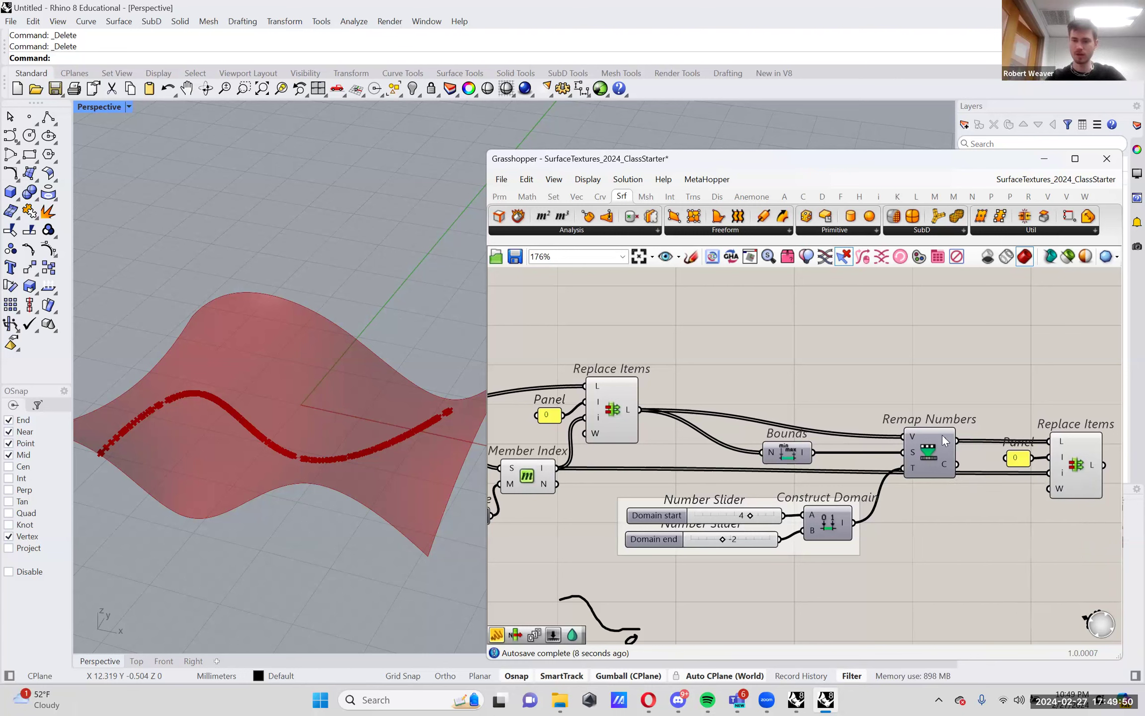
{"action": "mouse_move", "coordinate": [944, 437]}
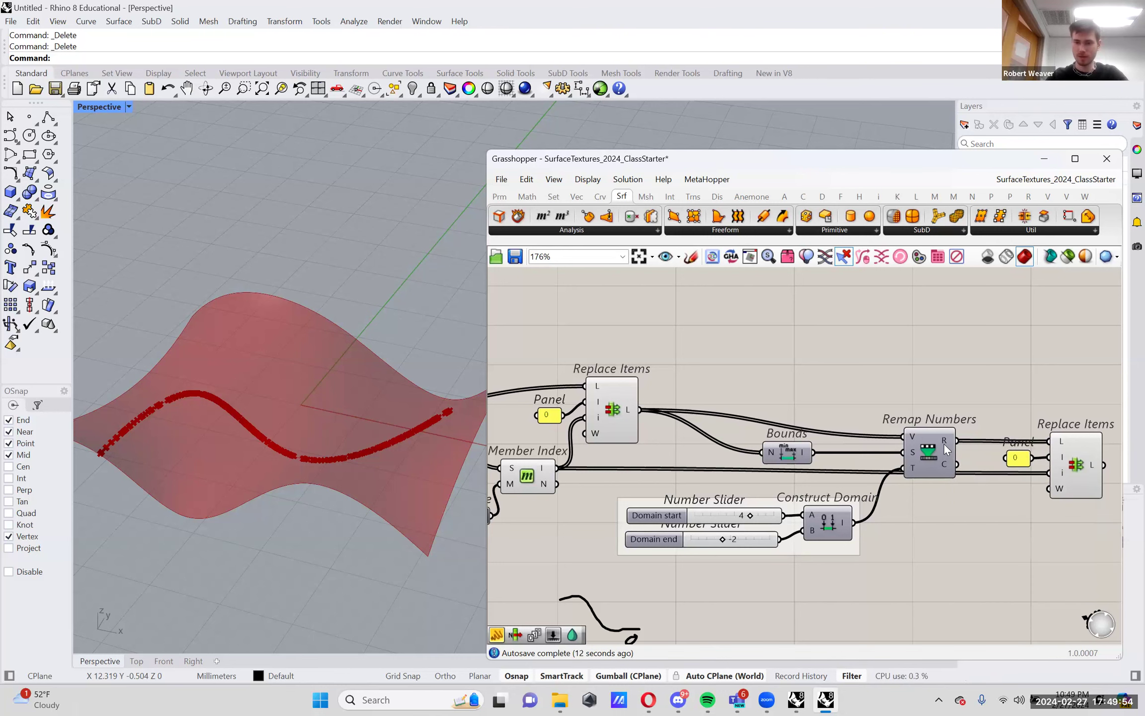
{"action": "right_click_drag", "start_coordinate": [944, 444], "coordinate": [914, 430]}
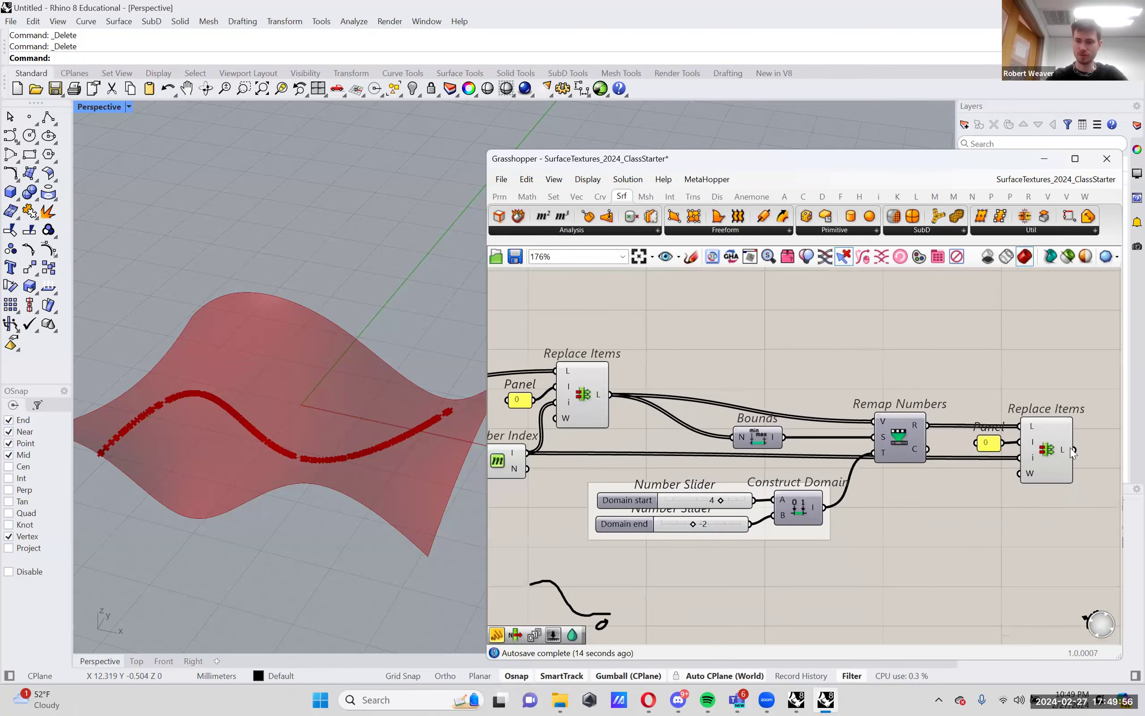
{"action": "mouse_move", "coordinate": [1063, 449]}
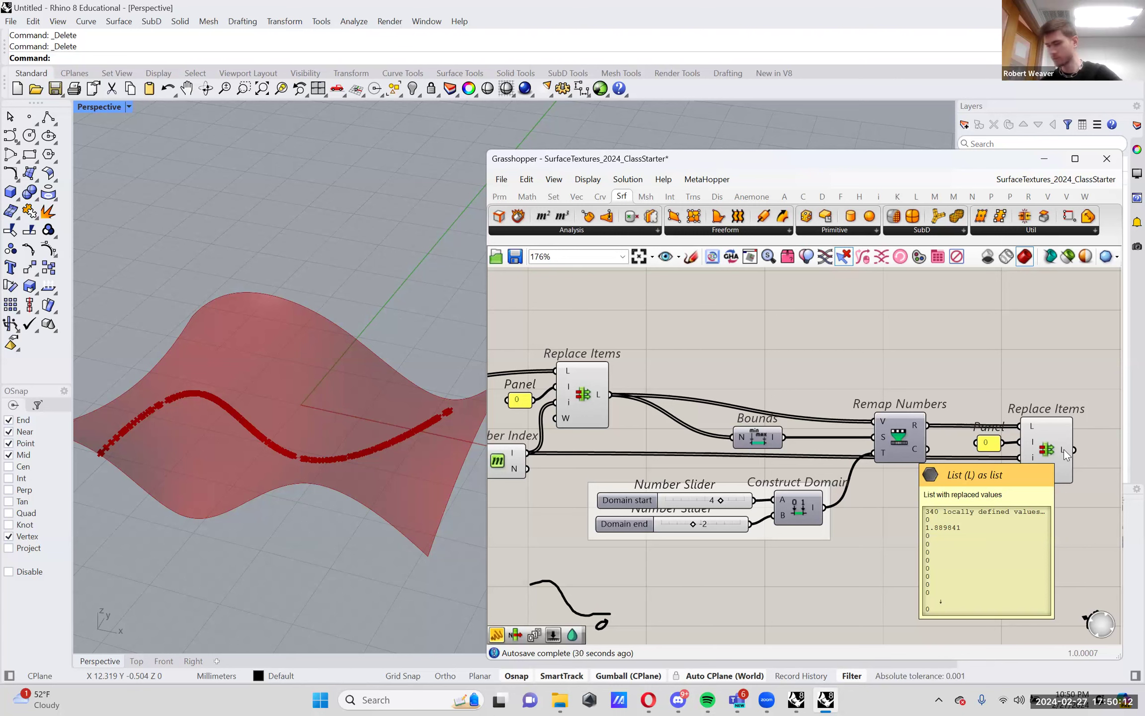
{"action": "left_click", "coordinate": [1046, 452]}
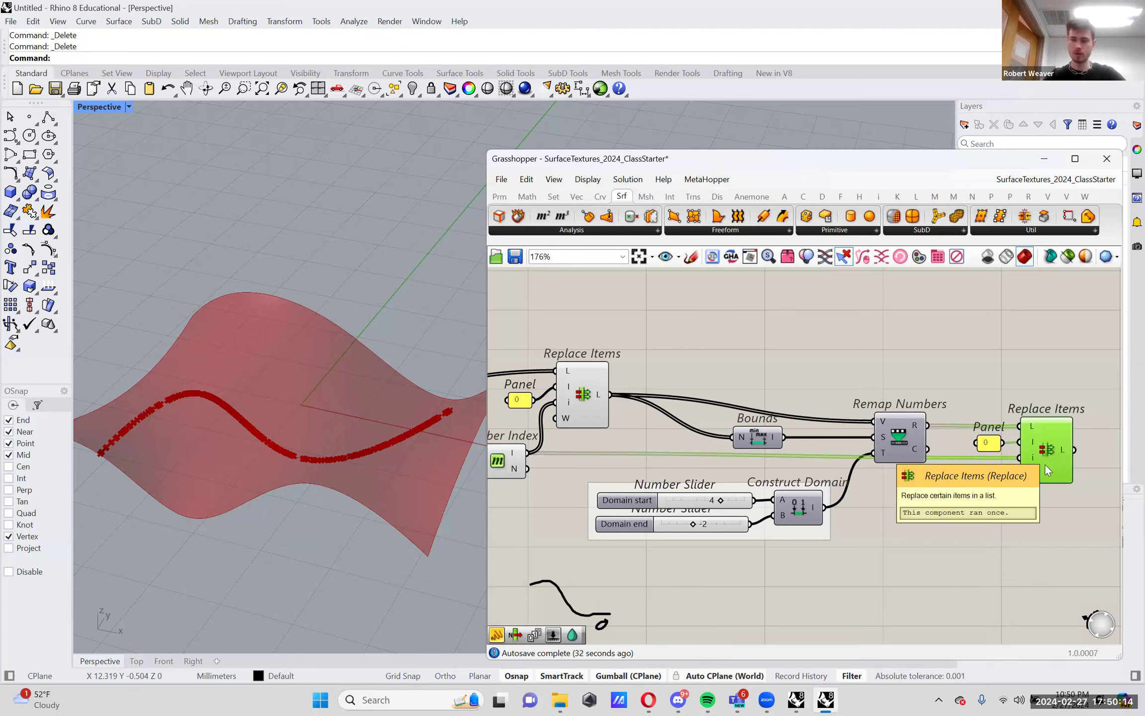
{"action": "mouse_move", "coordinate": [1065, 451]}
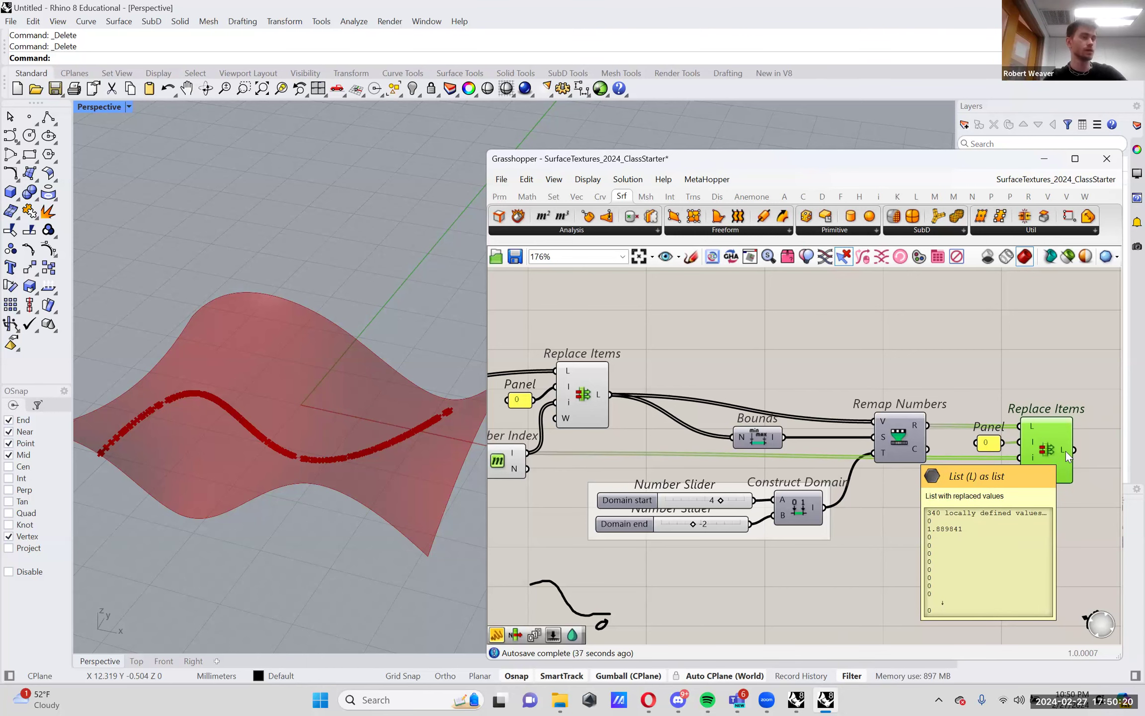
{"action": "scroll", "coordinate": [1024, 477], "scroll_direction": "down", "scroll_amount": 1}
{"action": "right_click_drag", "start_coordinate": [1024, 476], "coordinate": [1064, 468]}
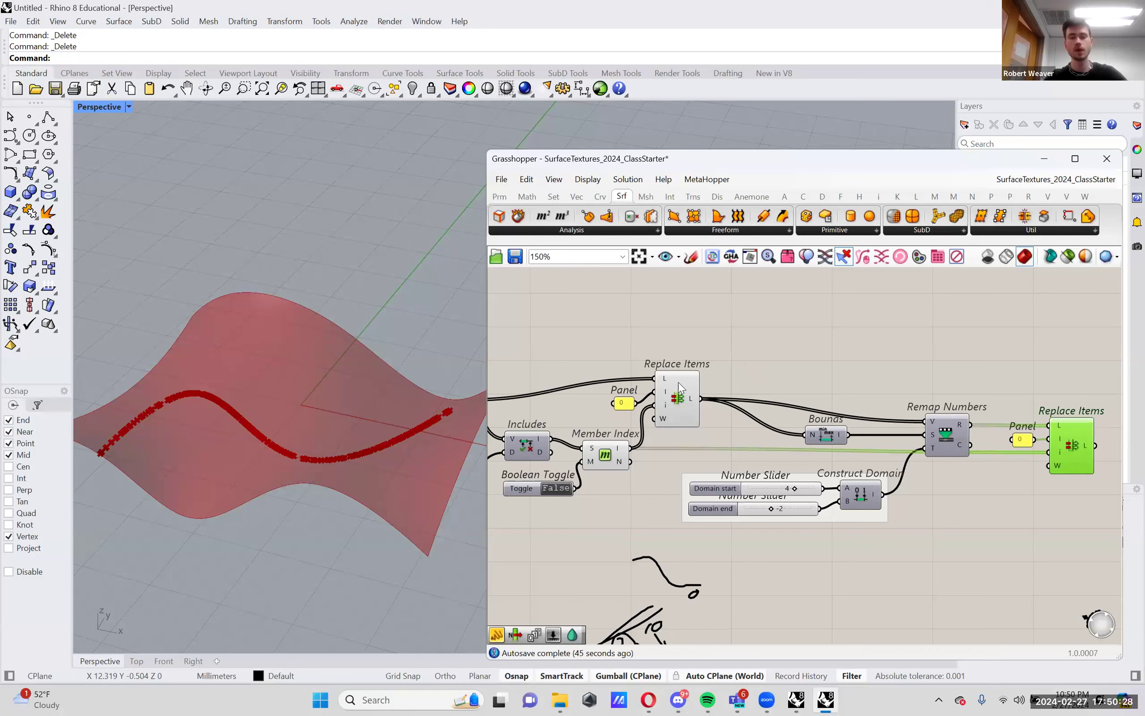
{"action": "mouse_move", "coordinate": [665, 379]}
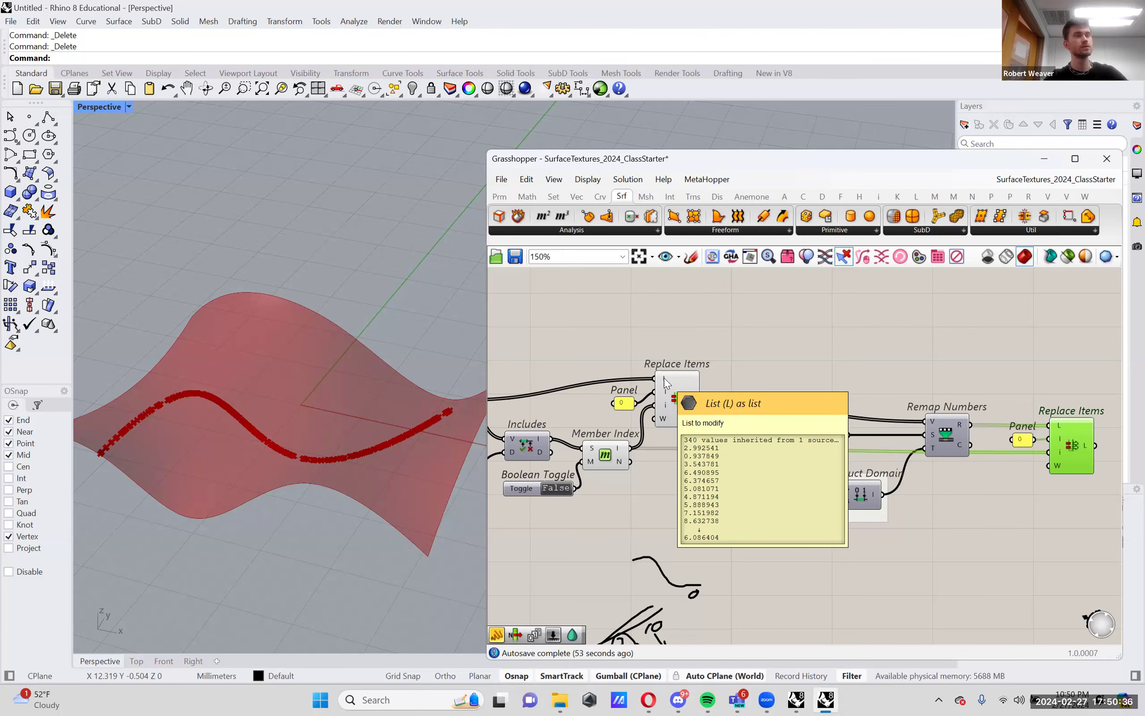
Add a Move component above and to the right of the second Replace Items
{"action": "right_click_drag", "start_coordinate": [496, 405], "coordinate": [633, 396]}
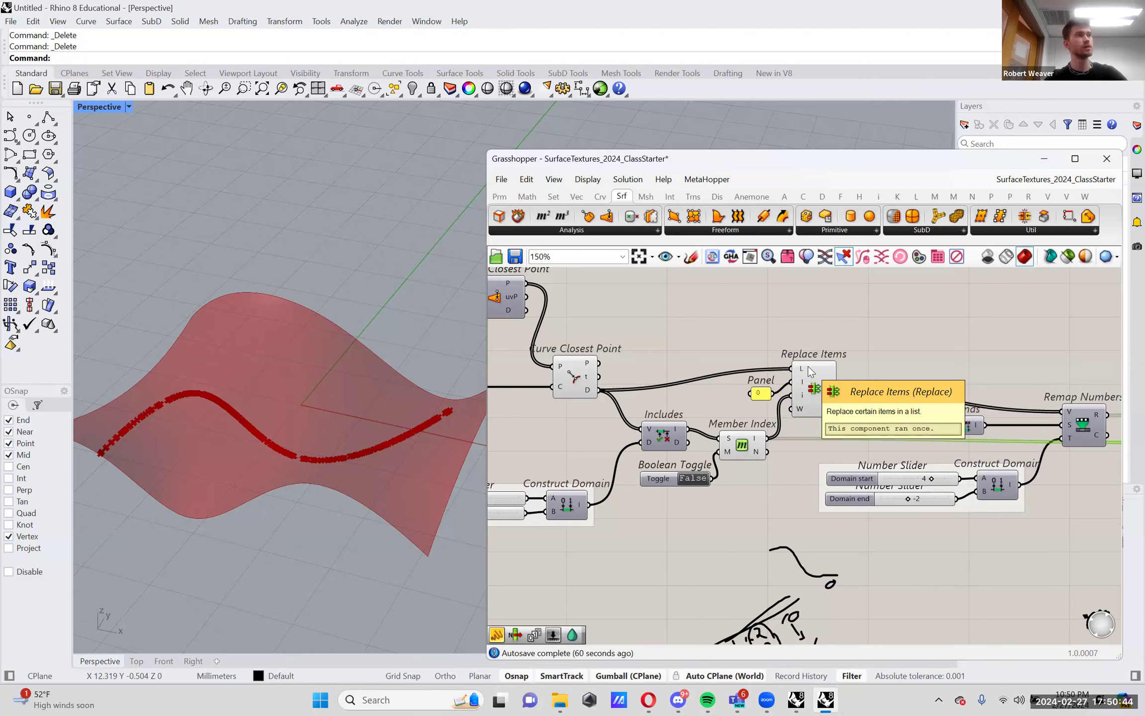
{"action": "mouse_move", "coordinate": [587, 376]}
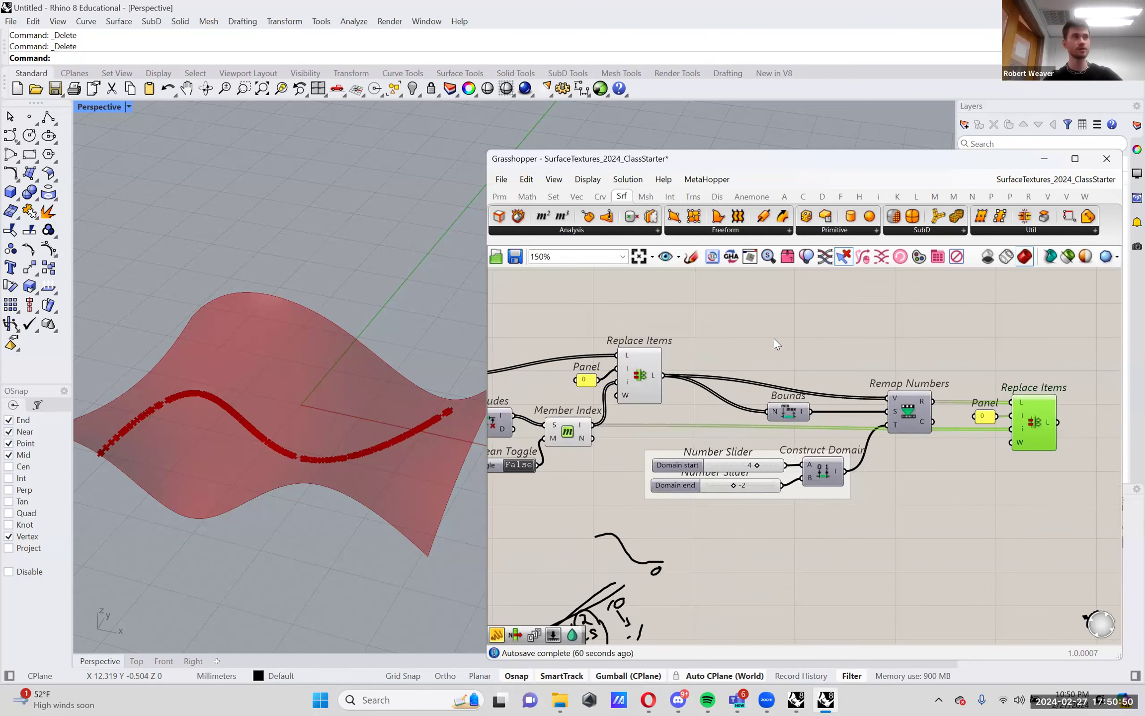
{"action": "scroll", "coordinate": [934, 392], "scroll_direction": "up", "scroll_amount": 3}
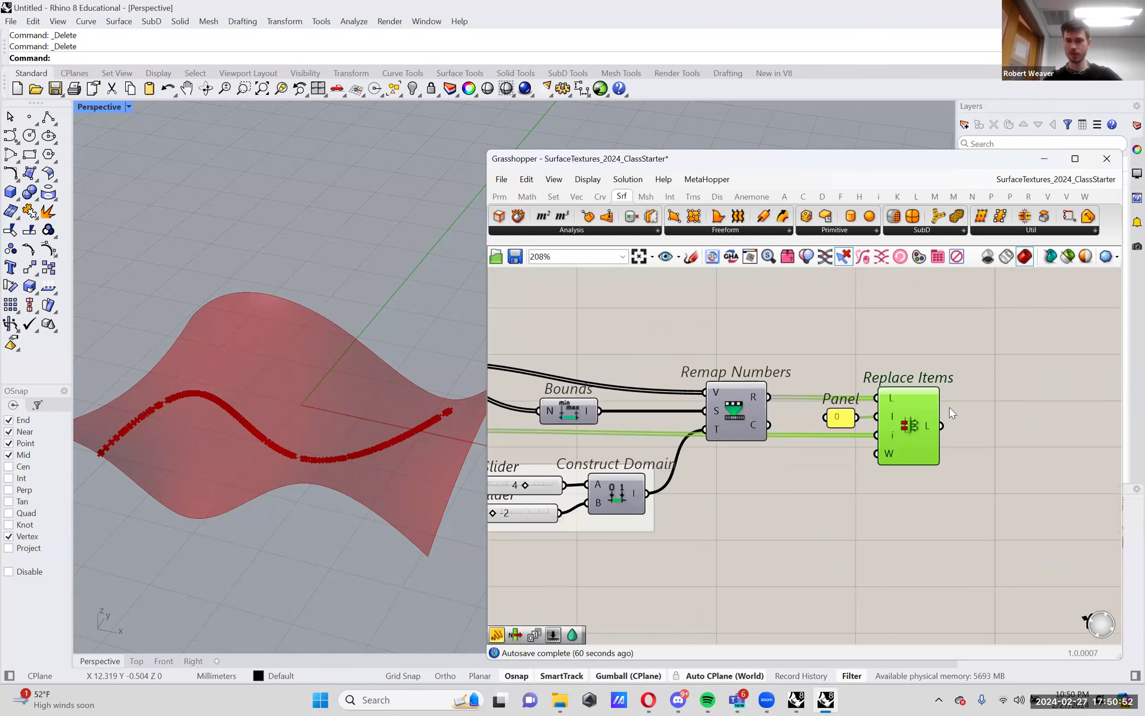
{"action": "scroll", "coordinate": [950, 407], "scroll_direction": "down", "scroll_amount": 2}
{"action": "mouse_move", "coordinate": [934, 422]}
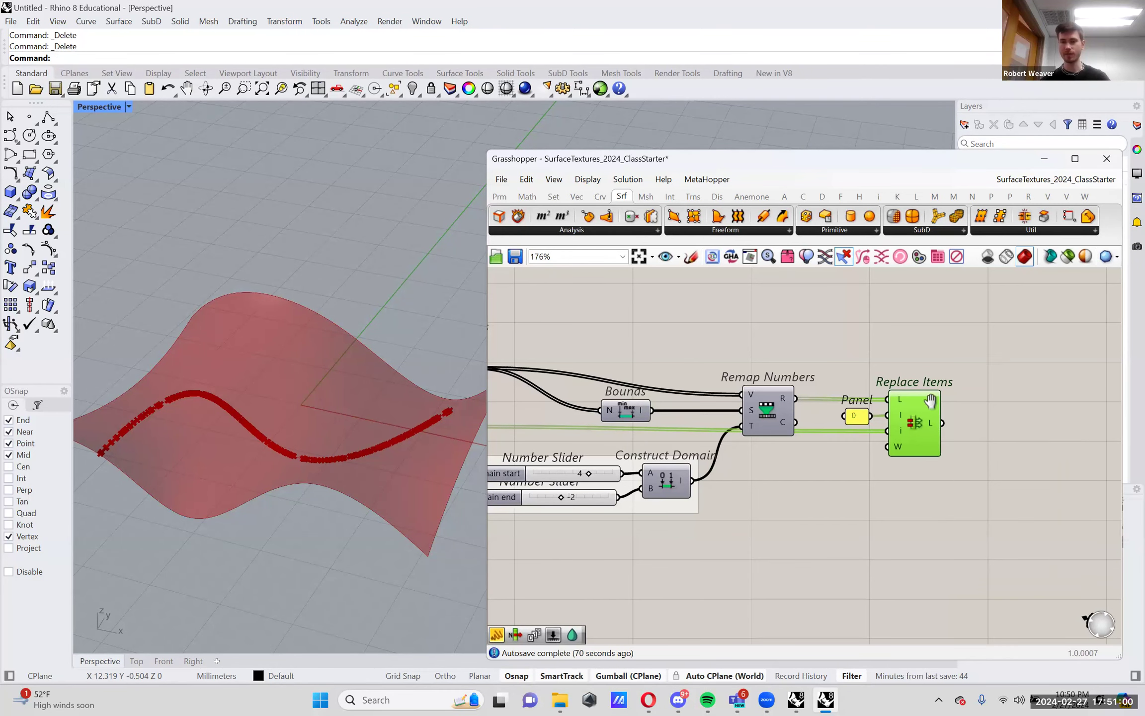
{"action": "right_click_drag", "start_coordinate": [1035, 314], "coordinate": [961, 371]}
{"action": "double_click", "coordinate": [961, 371]}
{"action": "type", "text": "move"}
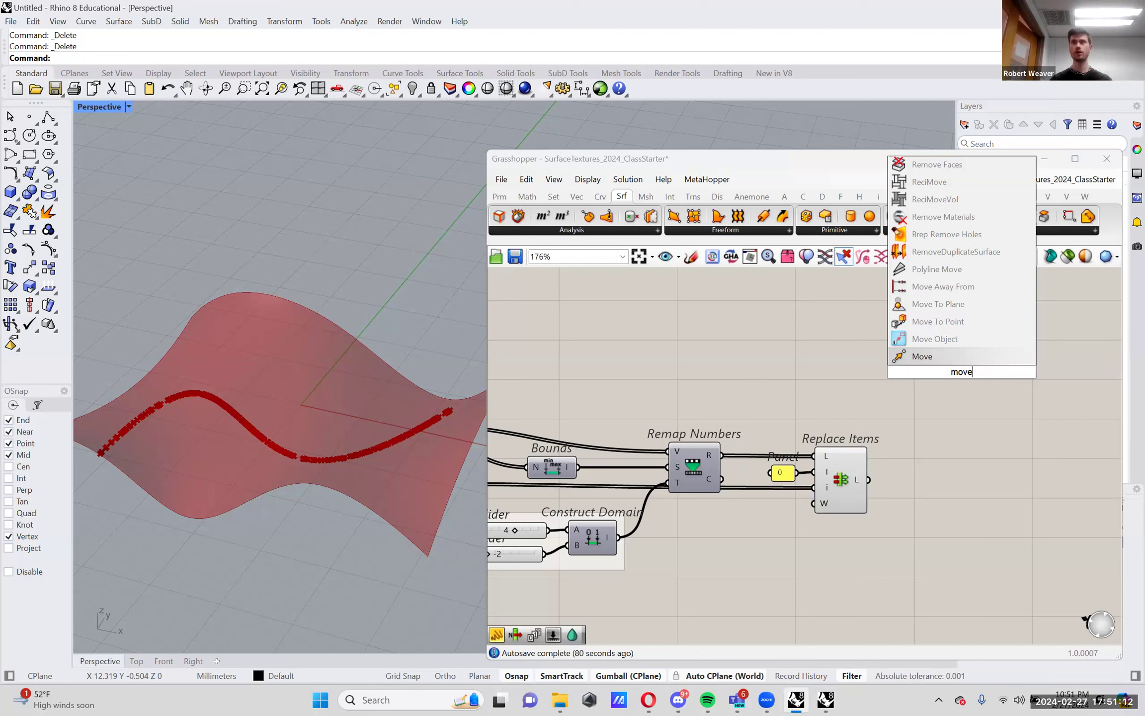
{"action": "key", "text": "Return"}
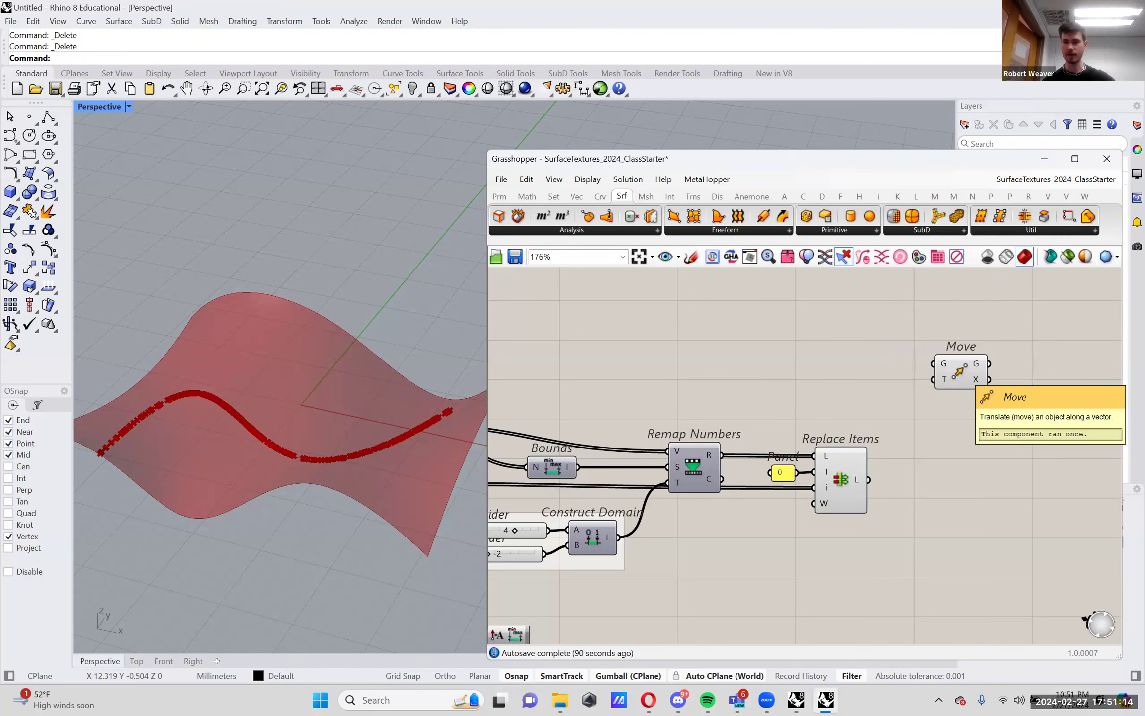
Turn on the preview of the Area component that follows Diamond Panels and select it to highlight the panel centroids
{"action": "right_click_drag", "start_coordinate": [961, 382], "coordinate": [985, 388]}
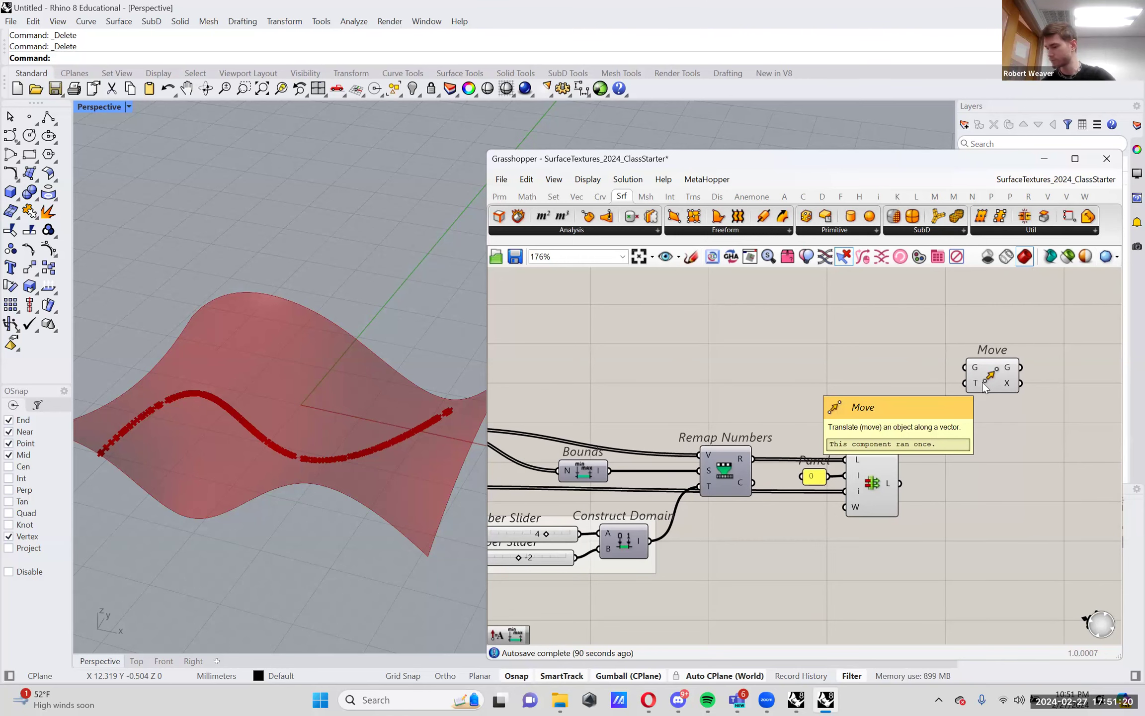
{"action": "right_click_drag", "start_coordinate": [612, 345], "coordinate": [686, 351]}
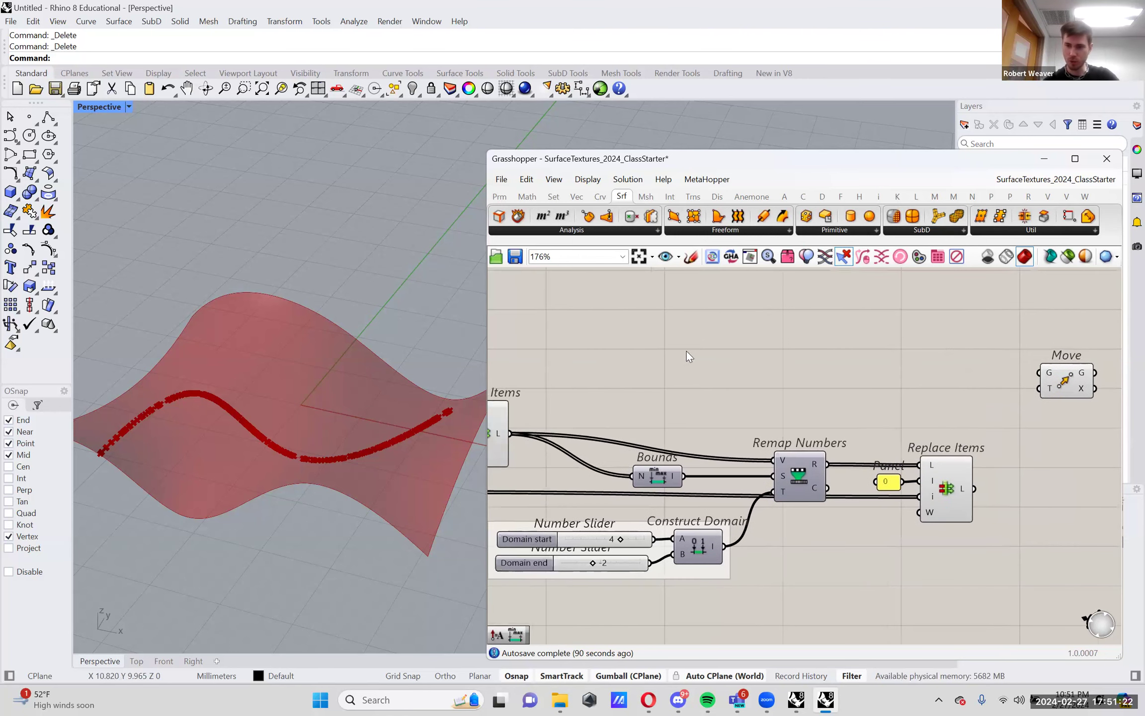
{"action": "scroll", "coordinate": [706, 379], "scroll_direction": "down", "scroll_amount": 2}
{"action": "mouse_move", "coordinate": [517, 368]}
{"action": "right_mouse_down"}
{"action": "mouse_move", "coordinate": [790, 411]}
{"action": "mouse_move", "coordinate": [884, 467]}
{"action": "mouse_move", "coordinate": [910, 521]}
{"action": "right_mouse_up"}
{"action": "right_click_drag", "start_coordinate": [740, 288], "coordinate": [740, 351]}
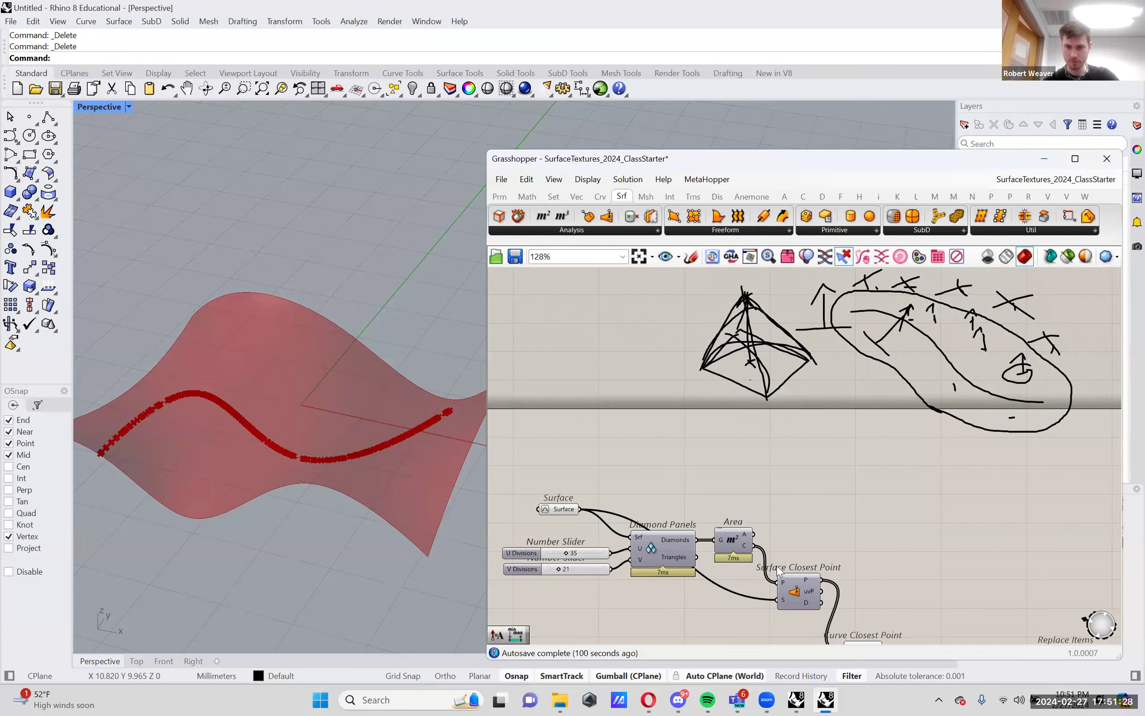
{"action": "right_click_drag", "start_coordinate": [730, 540], "coordinate": [715, 447]}
{"action": "right_click", "coordinate": [733, 539]}
{"action": "left_click", "coordinate": [766, 565]}
{"action": "left_click", "coordinate": [742, 543]}
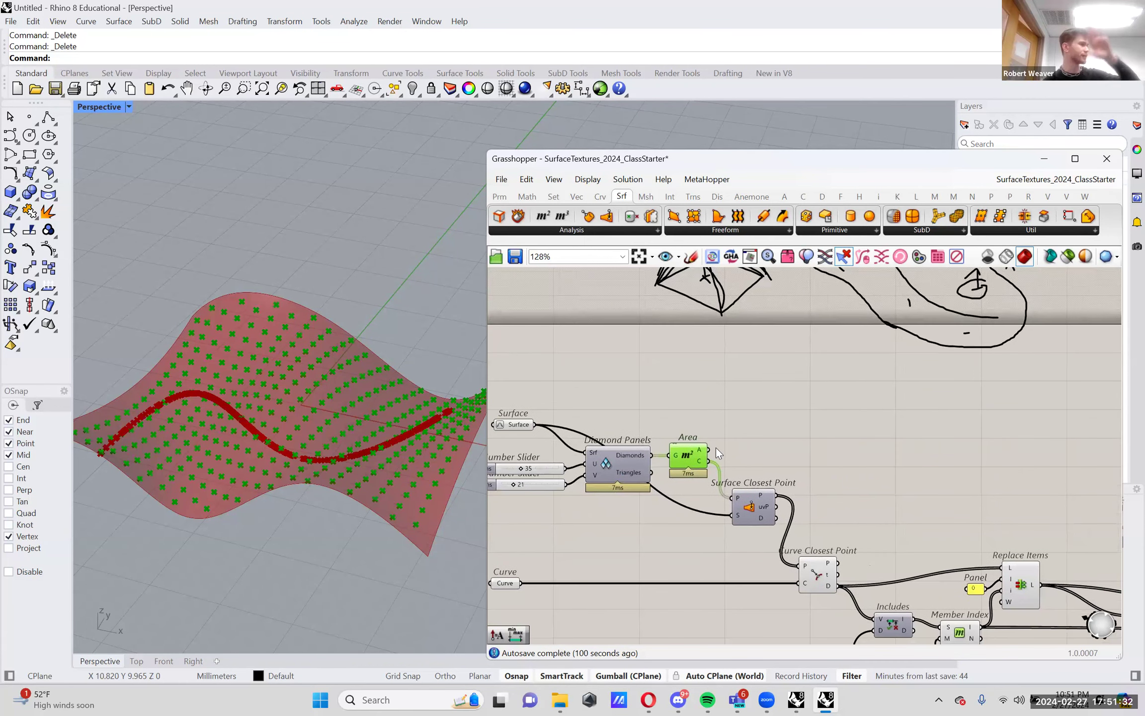
Connect the C output of Area to the G input of Move and view the moved points above the surface
{"action": "right_click_drag", "start_coordinate": [820, 448], "coordinate": [672, 400]}
{"action": "scroll", "coordinate": [668, 385], "scroll_direction": "down", "scroll_amount": 2}
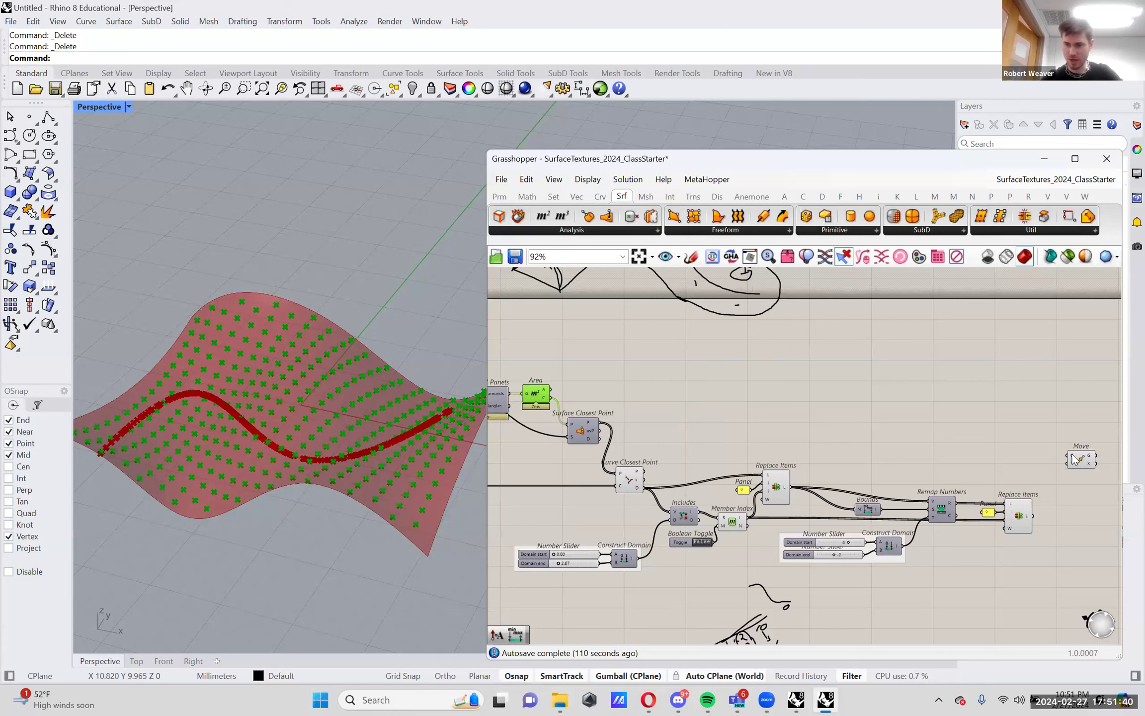
{"action": "left_click_drag", "start_coordinate": [551, 396], "coordinate": [1080, 467]}
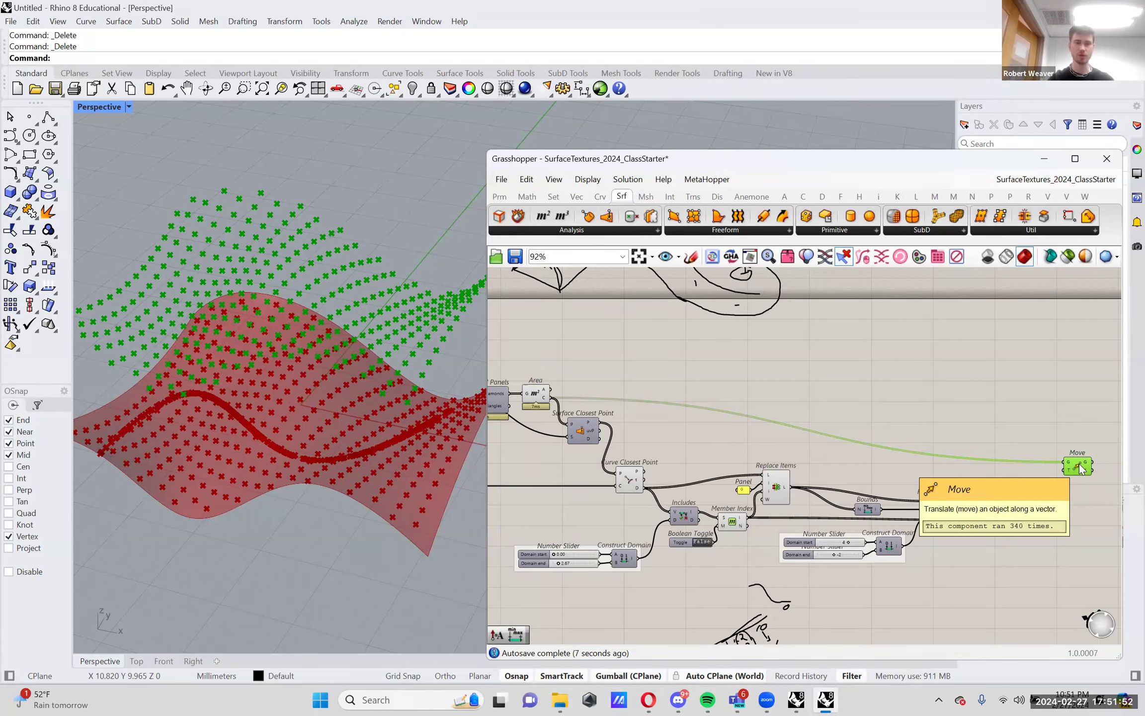
{"action": "right_click_drag", "start_coordinate": [256, 345], "coordinate": [336, 369]}
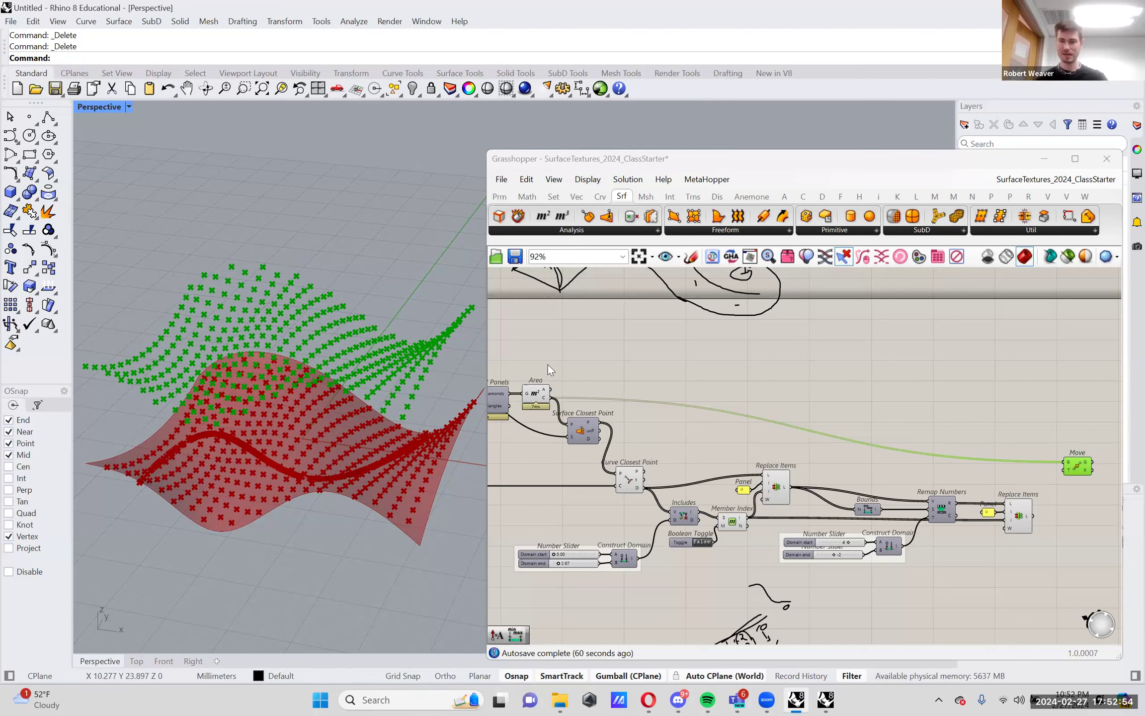
Examine the centroid and area outputs of the Area component that follows the Diamond Panels
{"action": "scroll", "coordinate": [542, 395], "scroll_direction": "up", "scroll_amount": 6}
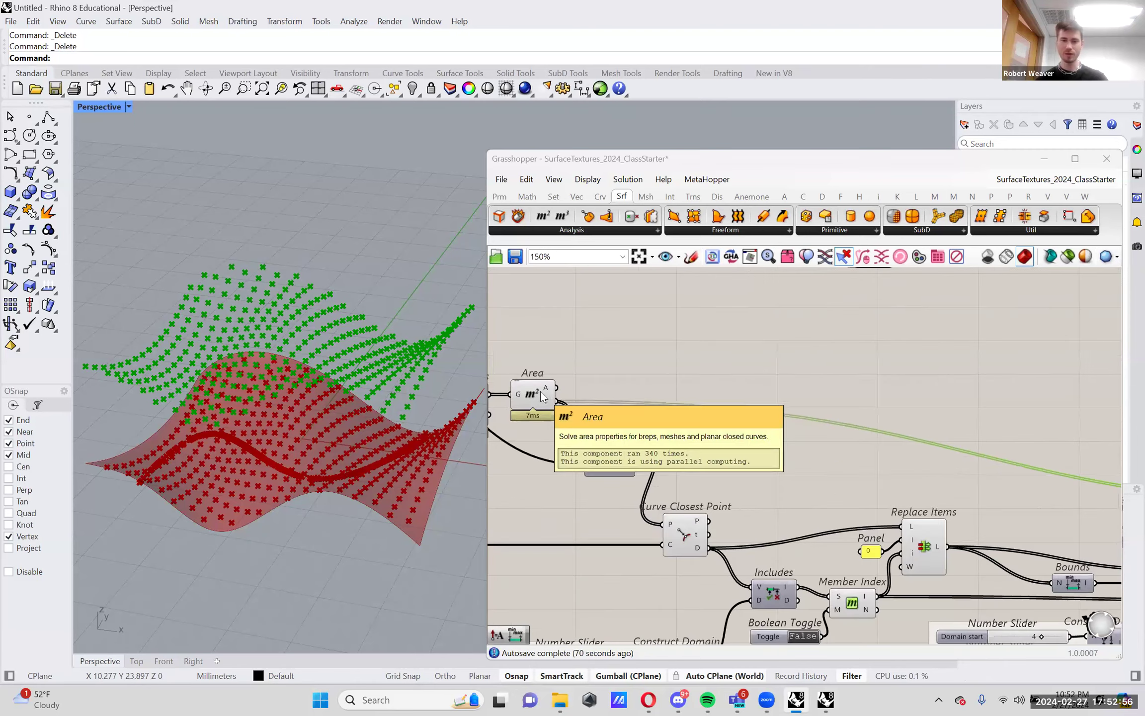
{"action": "left_click_drag", "start_coordinate": [539, 345], "coordinate": [727, 524]}
{"action": "mouse_move", "coordinate": [658, 436]}
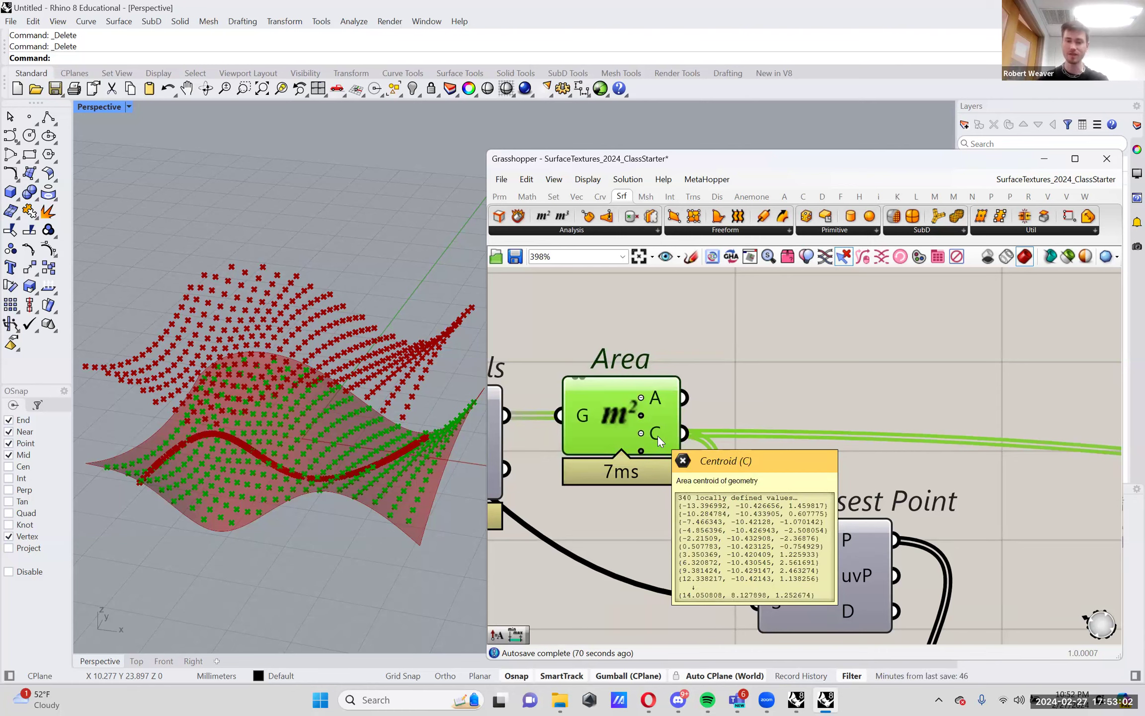
{"action": "mouse_move", "coordinate": [655, 397]}
{"action": "scroll", "coordinate": [655, 398], "scroll_direction": "down", "scroll_amount": 2}
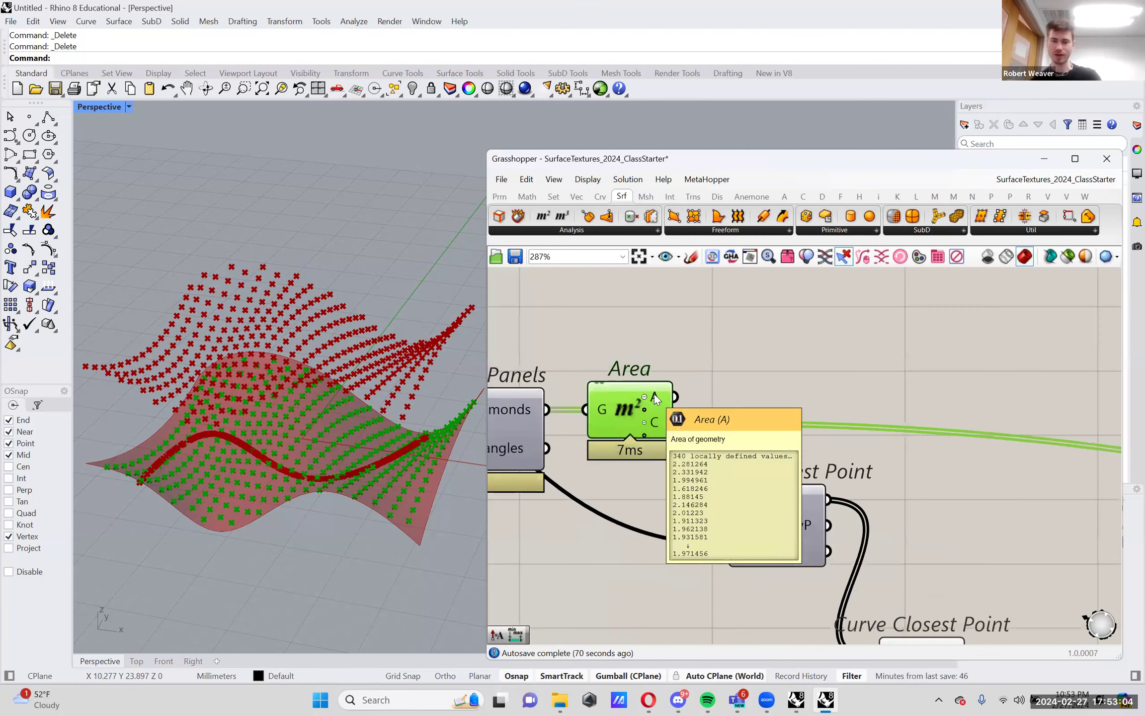
{"action": "scroll", "coordinate": [657, 394], "scroll_direction": "down", "scroll_amount": 1}
{"action": "scroll", "coordinate": [656, 393], "scroll_direction": "up", "scroll_amount": 4}
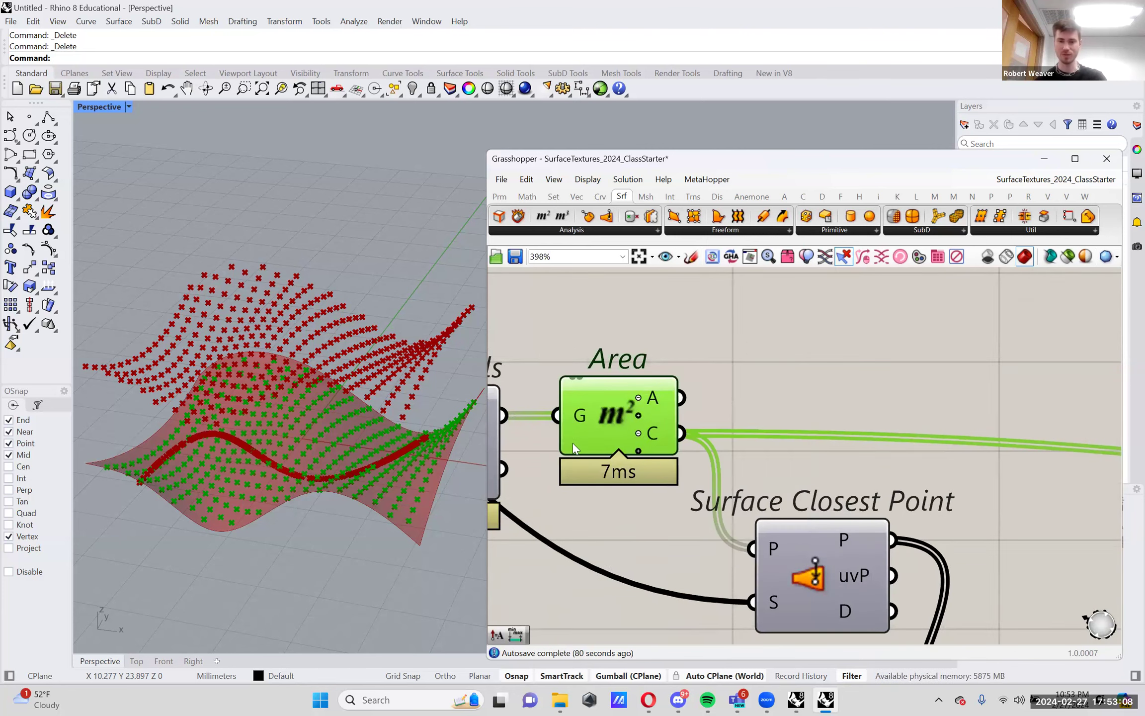
{"action": "scroll", "coordinate": [573, 442], "scroll_direction": "down", "scroll_amount": 5}
{"action": "scroll", "coordinate": [1058, 477], "scroll_direction": "up", "scroll_amount": 3}
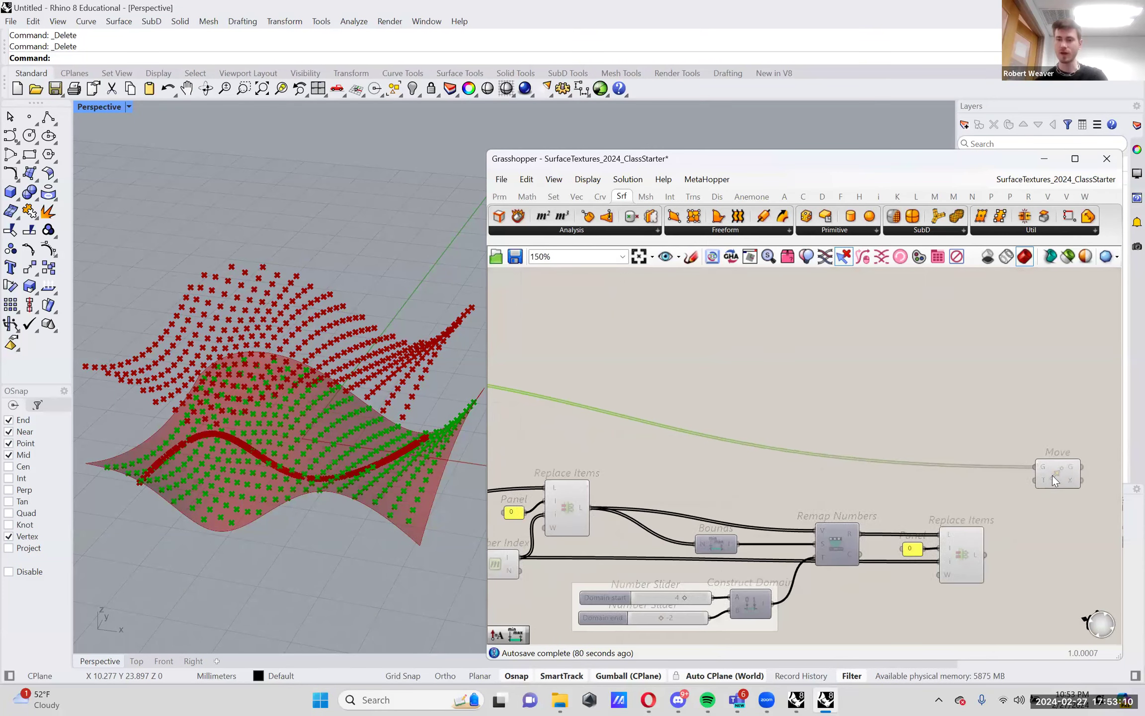
Reposition the Move component above and beyond the last Replace Items component, checking that component's replaced list output
{"action": "left_click", "coordinate": [1052, 472]}
{"action": "left_click_drag", "start_coordinate": [1061, 450], "coordinate": [1068, 404]}
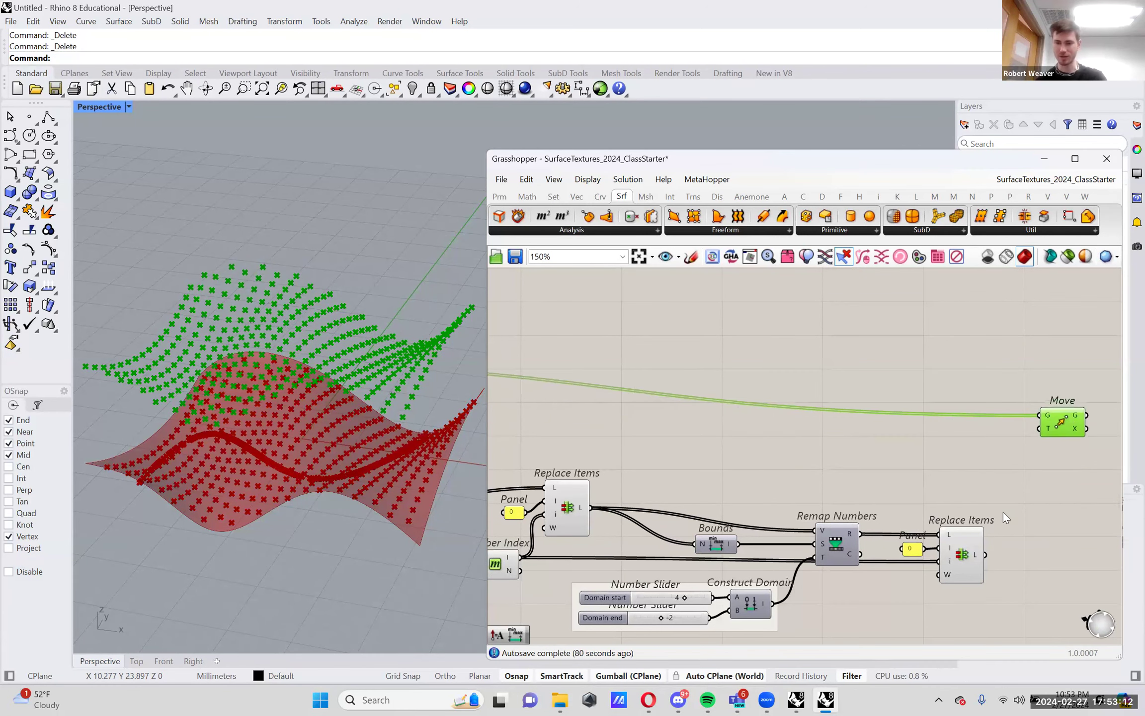
{"action": "mouse_move", "coordinate": [978, 559]}
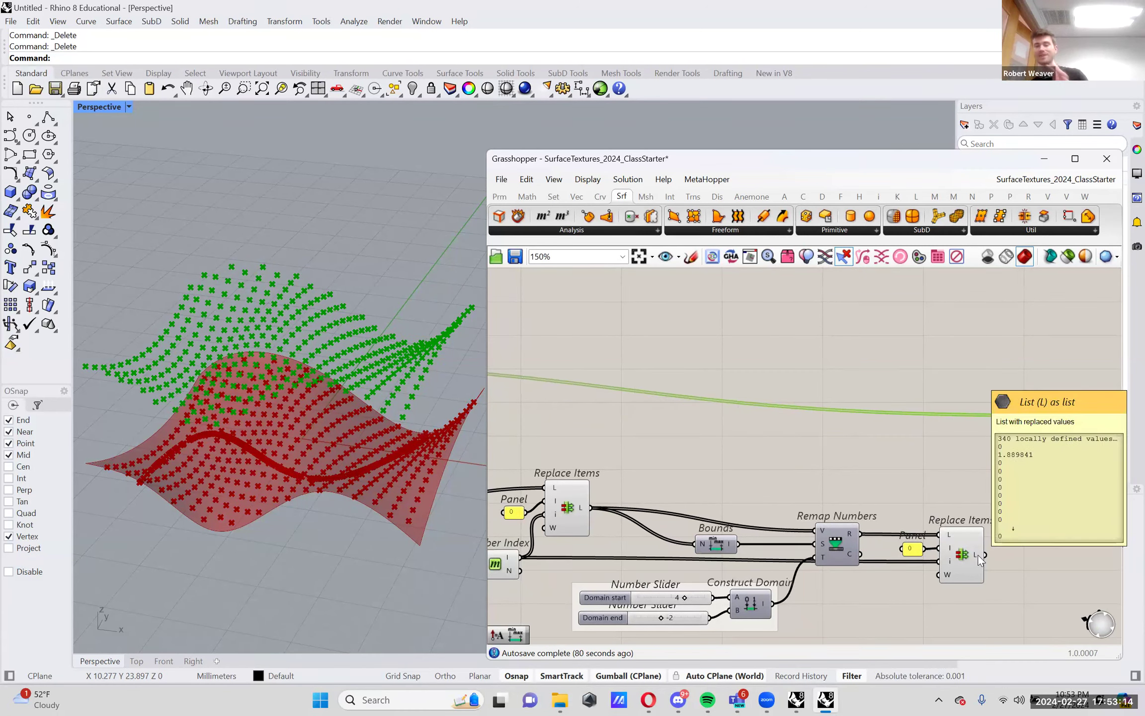
{"action": "left_click_drag", "start_coordinate": [887, 486], "coordinate": [1030, 602]}
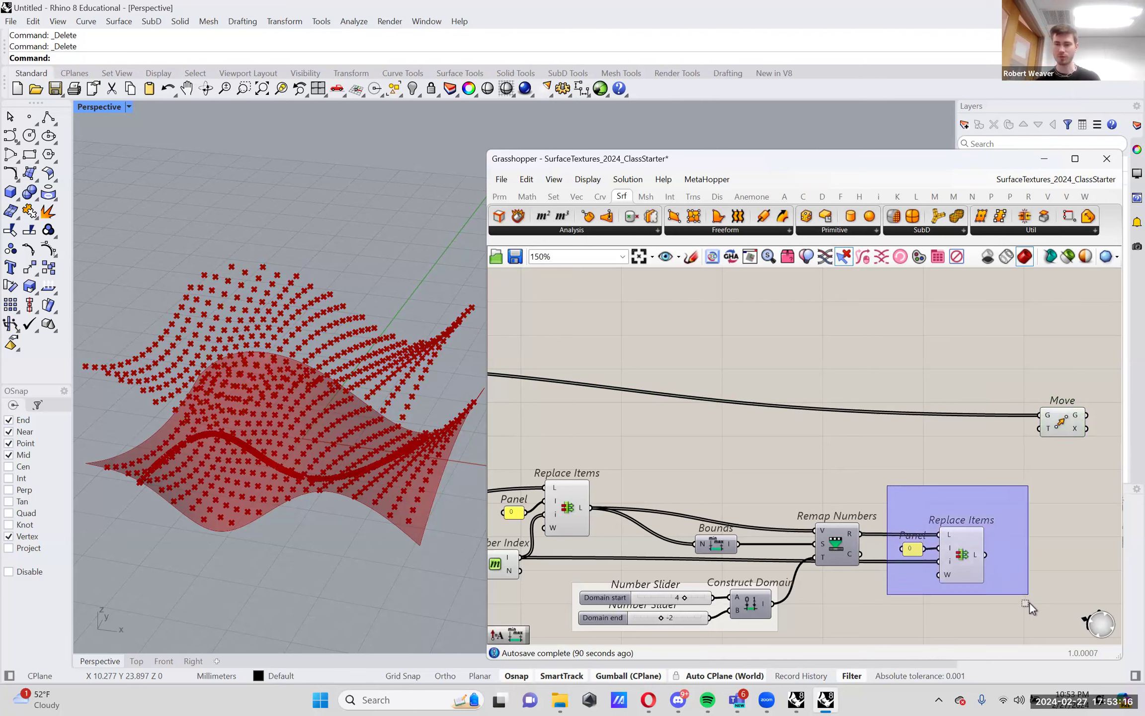
{"action": "left_click", "coordinate": [1065, 423]}
{"action": "left_click_drag", "start_coordinate": [1066, 424], "coordinate": [1099, 400]}
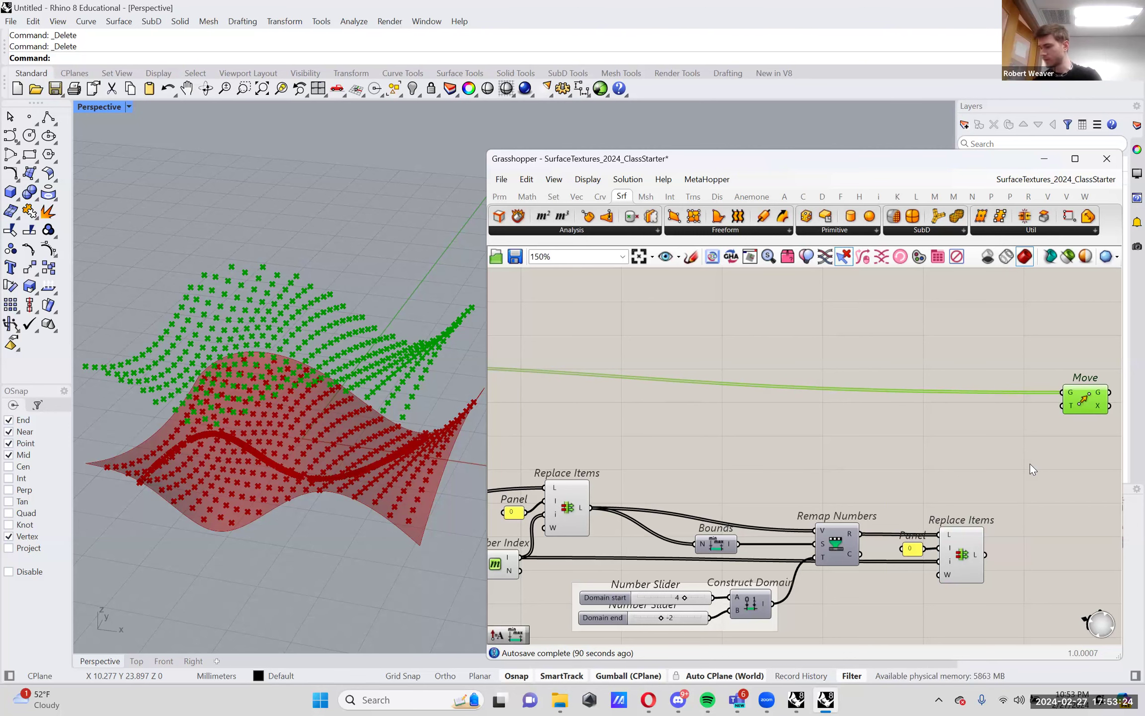
Add an Evaluate Surface component to the canvas near the Surface Closest Point component
{"action": "scroll", "coordinate": [1029, 463], "scroll_direction": "up", "scroll_amount": 1}
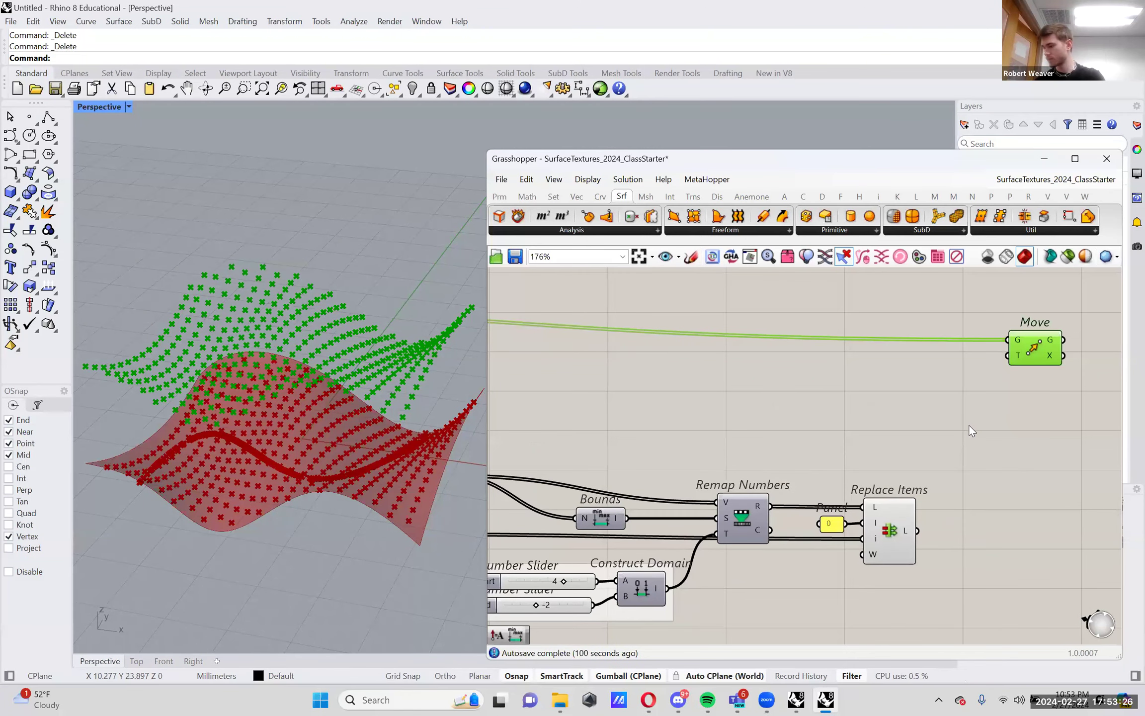
{"action": "right_click_drag", "start_coordinate": [875, 445], "coordinate": [920, 506]}
{"action": "scroll", "coordinate": [935, 441], "scroll_direction": "down", "scroll_amount": 2}
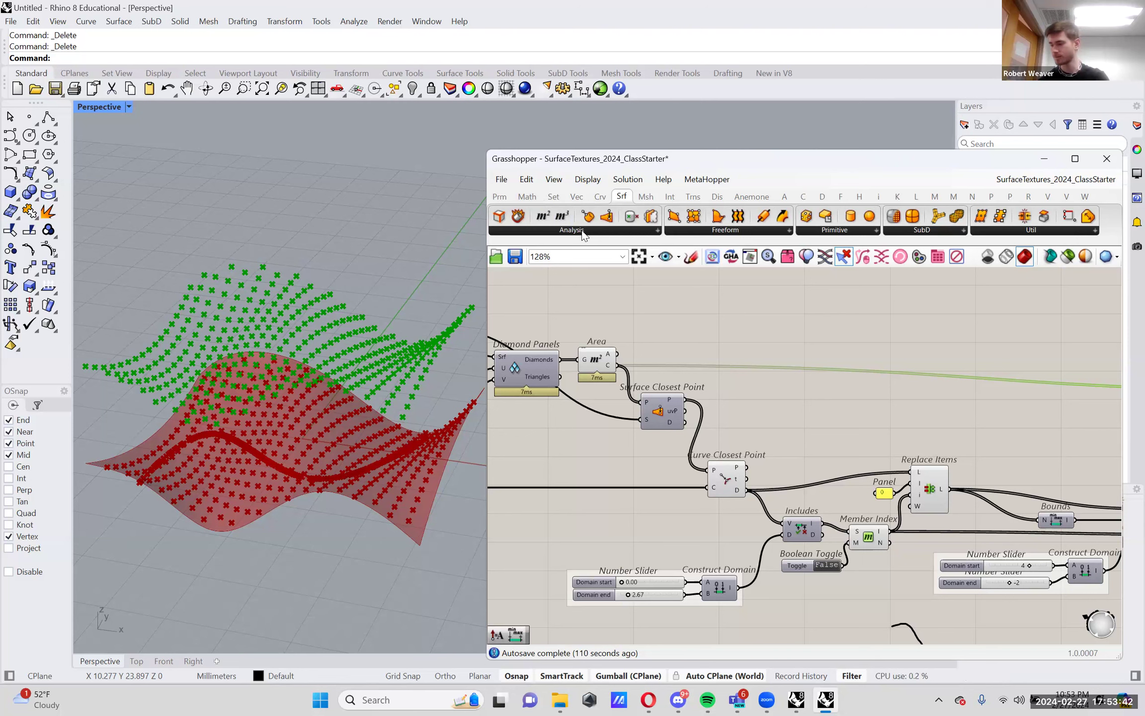
{"action": "double_click", "coordinate": [825, 332]}
{"action": "type", "text": "eval"}
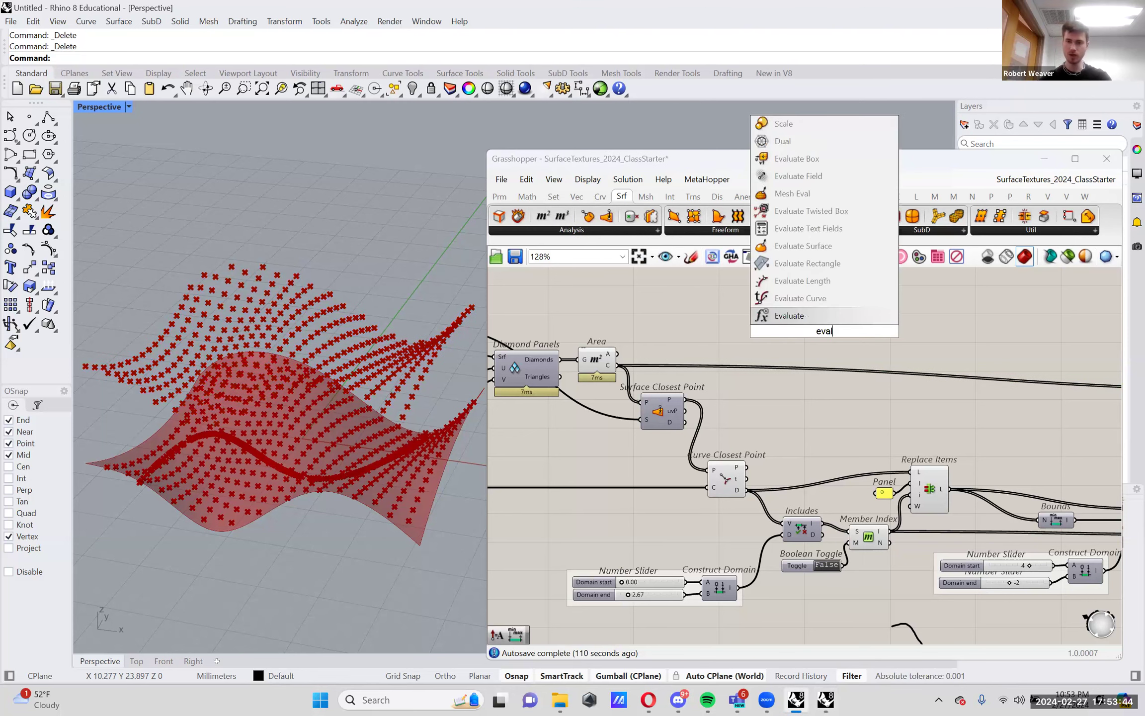
{"action": "type", "text": " sur"}
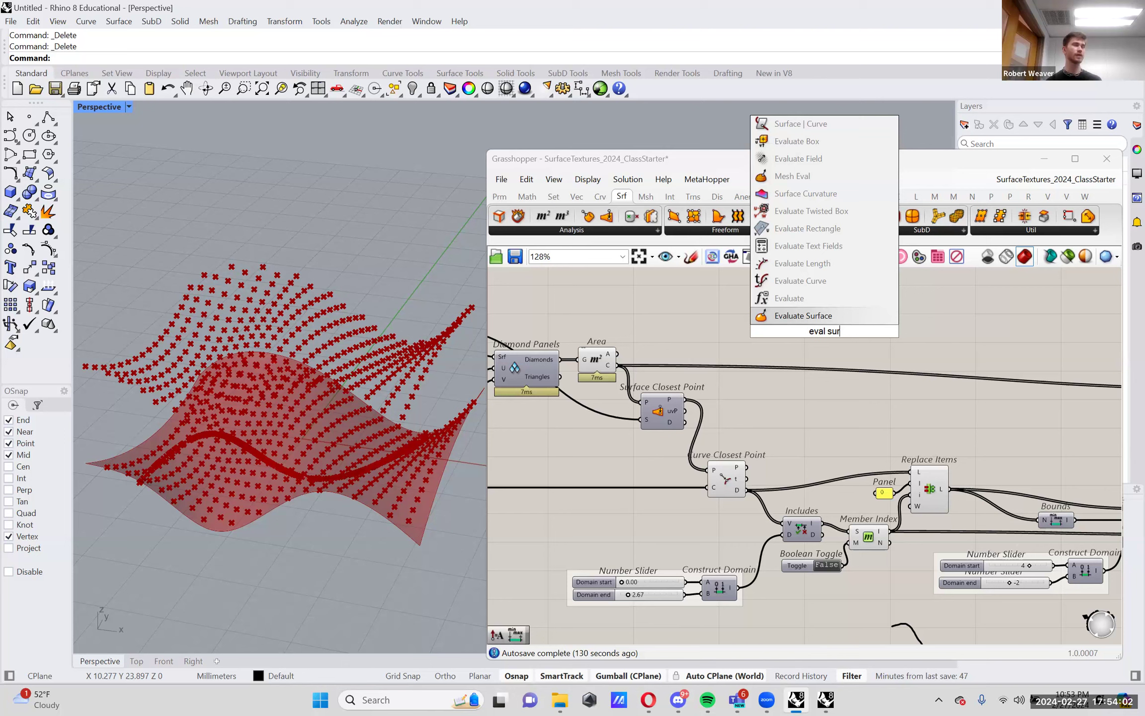
{"action": "key", "text": "Return"}
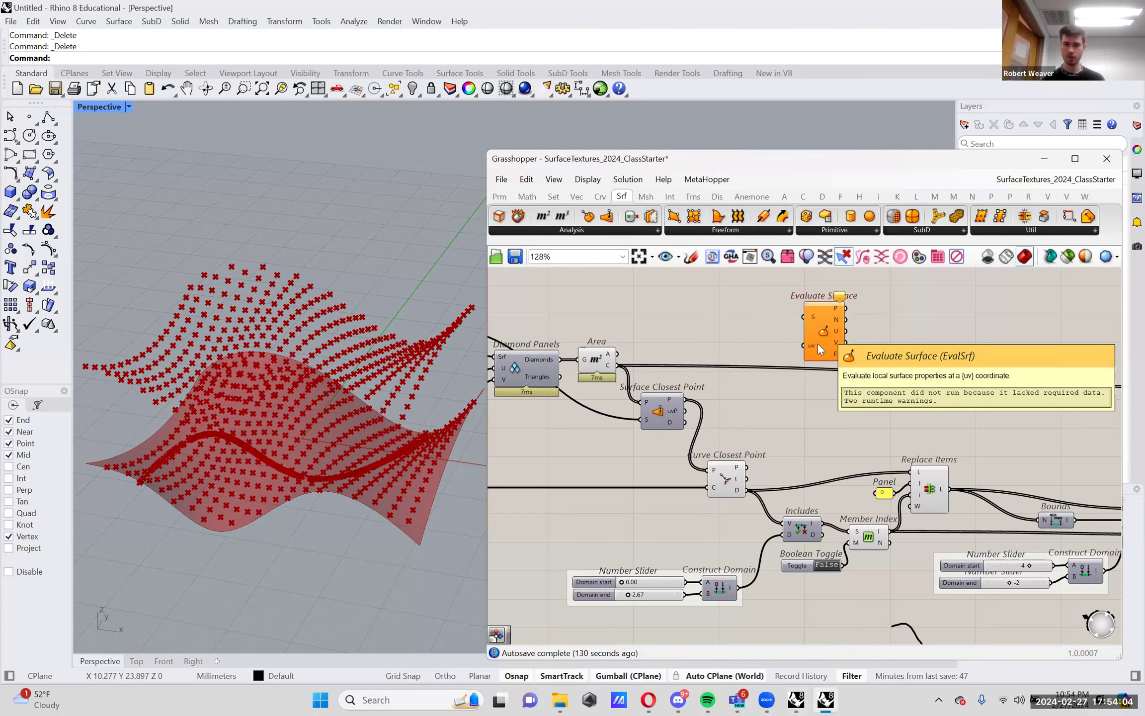
{"action": "left_click_drag", "start_coordinate": [817, 343], "coordinate": [802, 423]}
Connect the Surface parameter to the S input of Evaluate Surface and place that component above the centroid wire
{"action": "right_click_drag", "start_coordinate": [790, 424], "coordinate": [918, 444]}
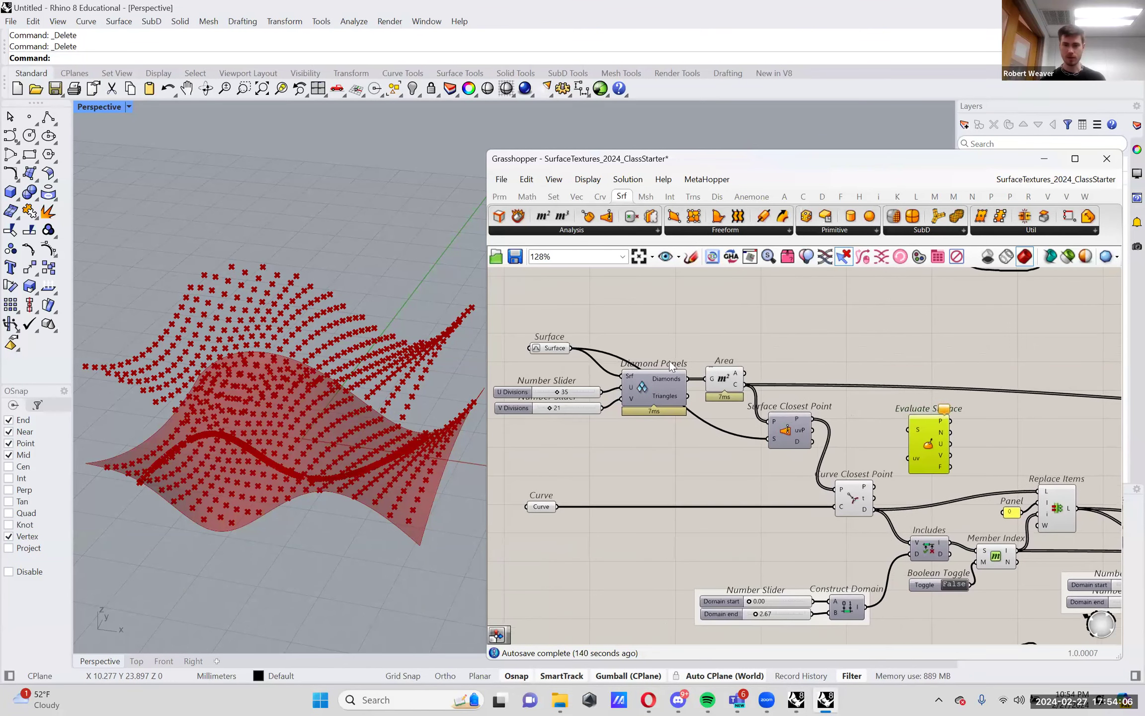
{"action": "left_click", "coordinate": [559, 347]}
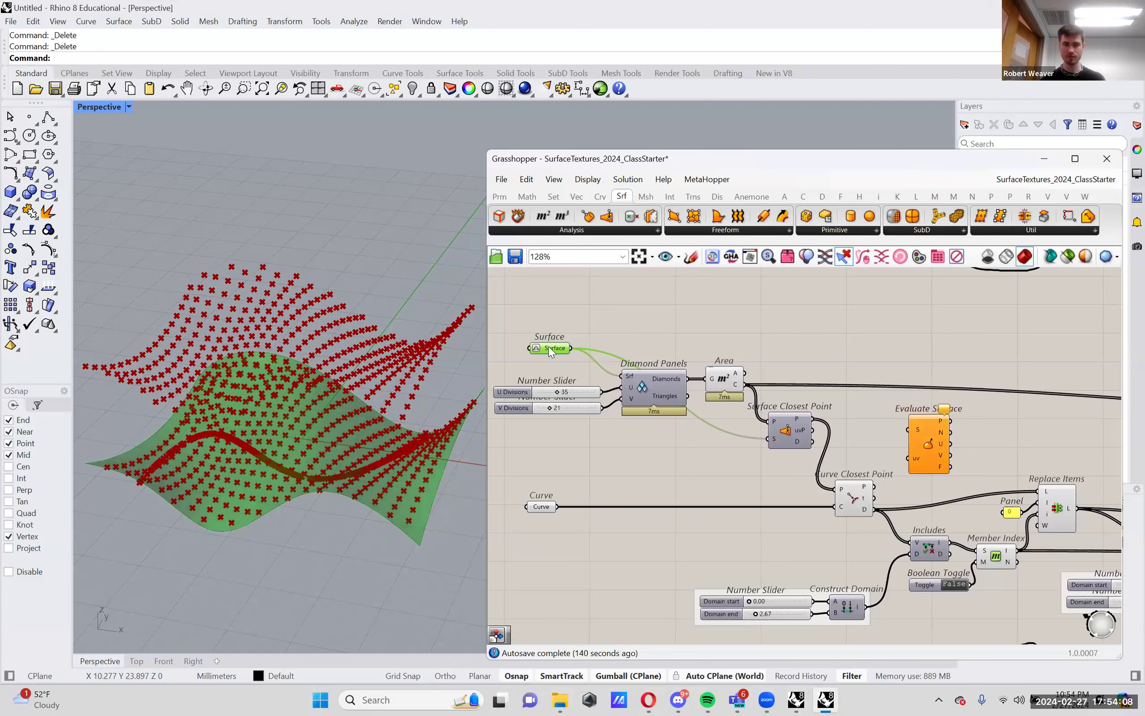
{"action": "left_click_drag", "start_coordinate": [572, 348], "coordinate": [949, 341]}
{"action": "left_click", "coordinate": [932, 430]}
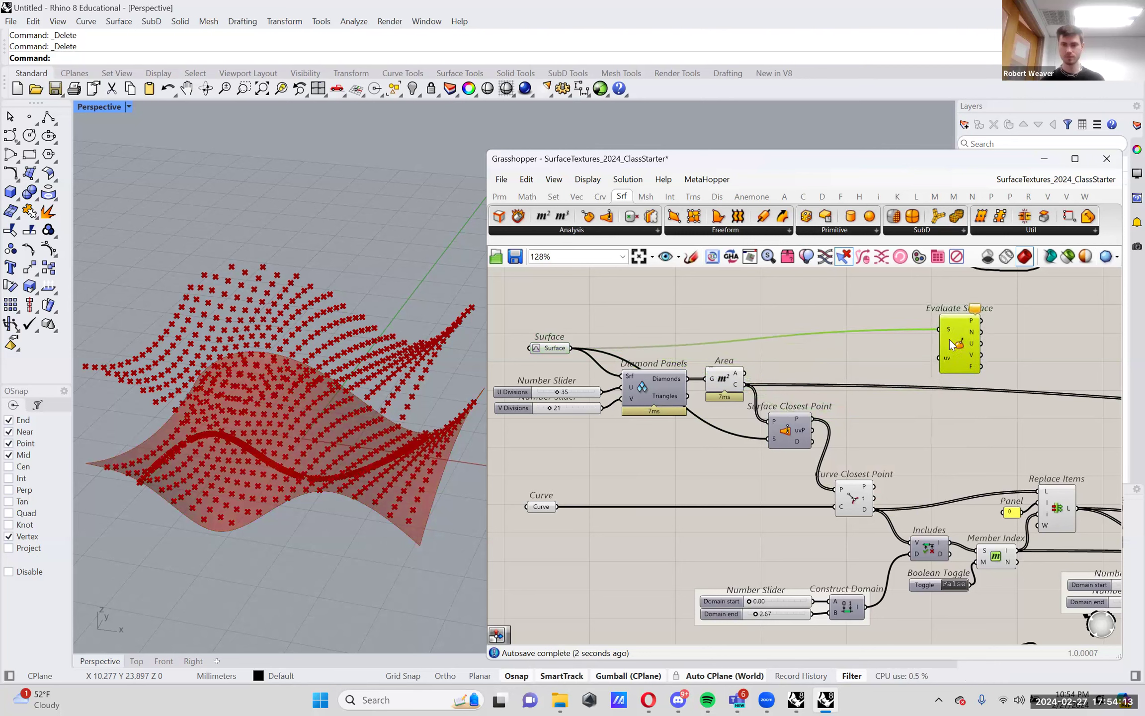
{"action": "left_click", "coordinate": [910, 351]}
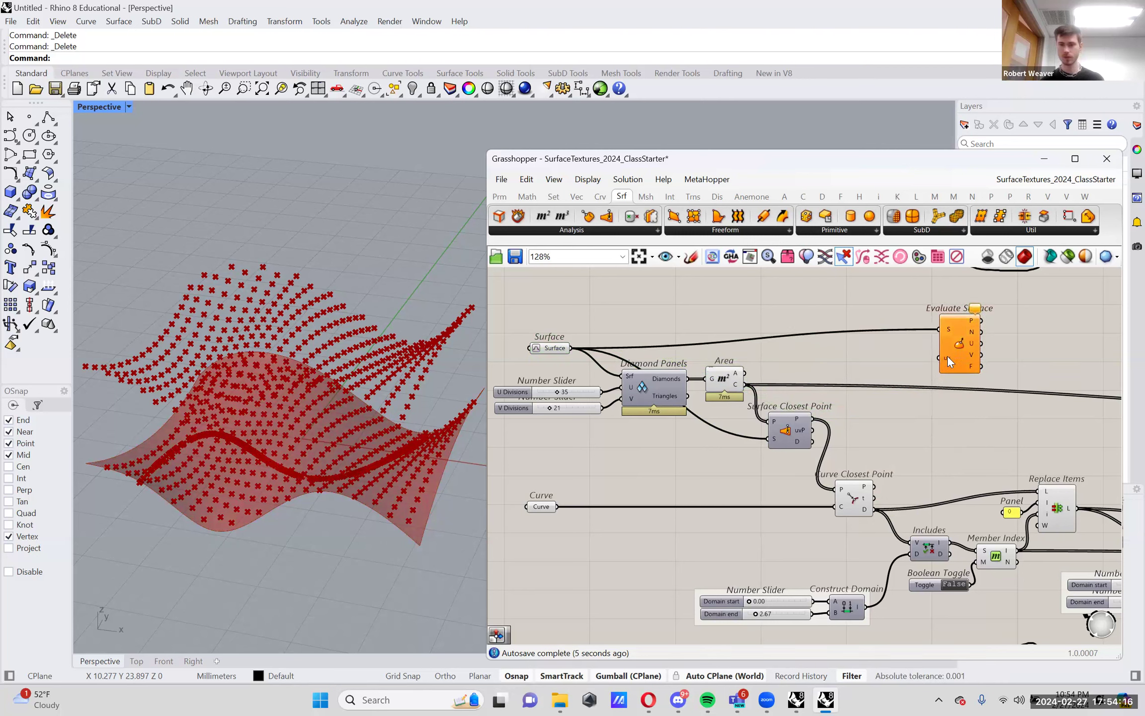
Connect the uvP output of Surface Closest Point to the uv input of Evaluate Surface
{"action": "mouse_move", "coordinate": [949, 362]}
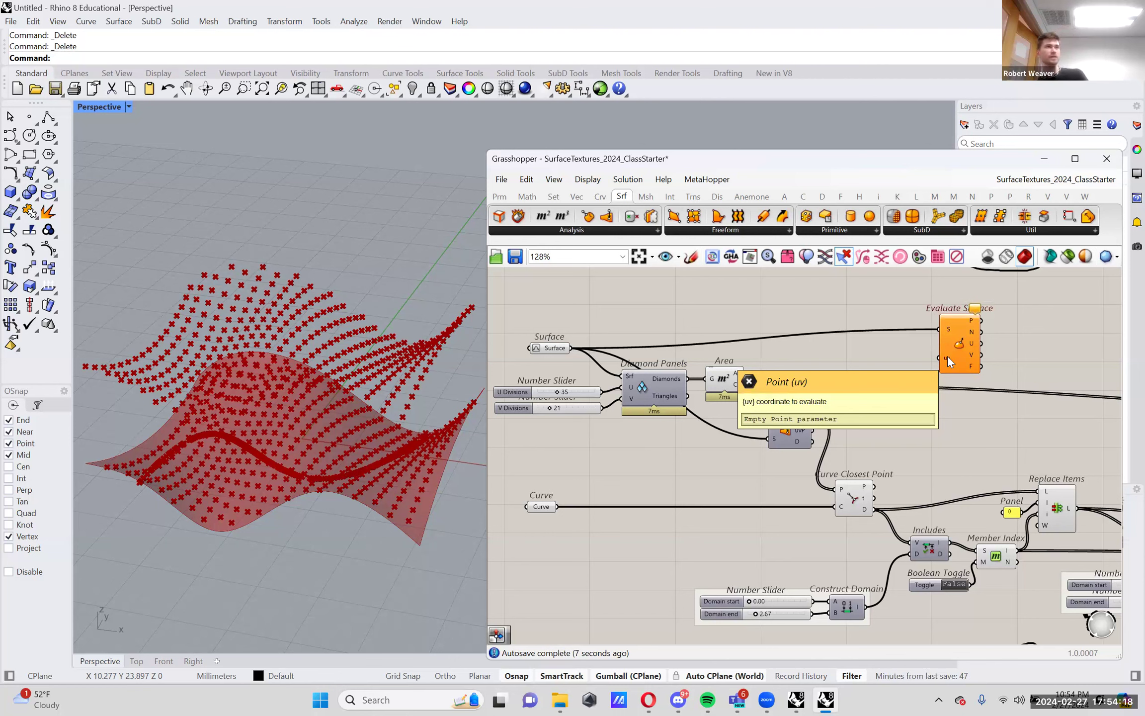
{"action": "left_click_drag", "start_coordinate": [742, 404], "coordinate": [840, 458]}
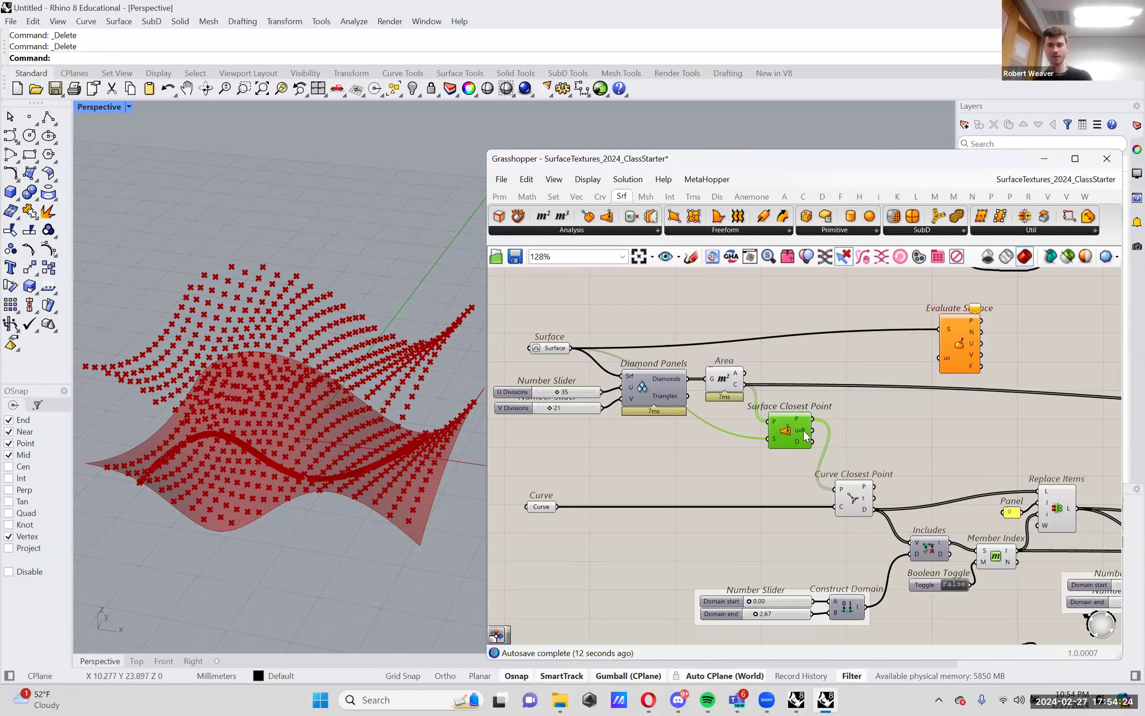
{"action": "mouse_move", "coordinate": [798, 422]}
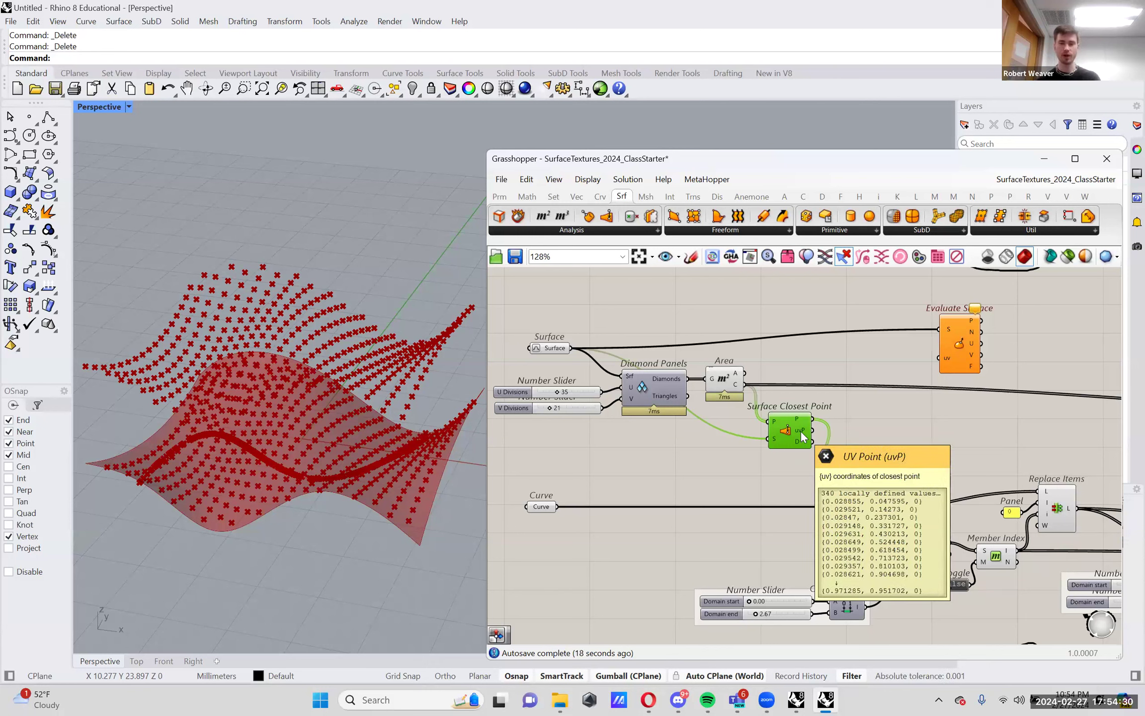
{"action": "left_click", "coordinate": [894, 412]}
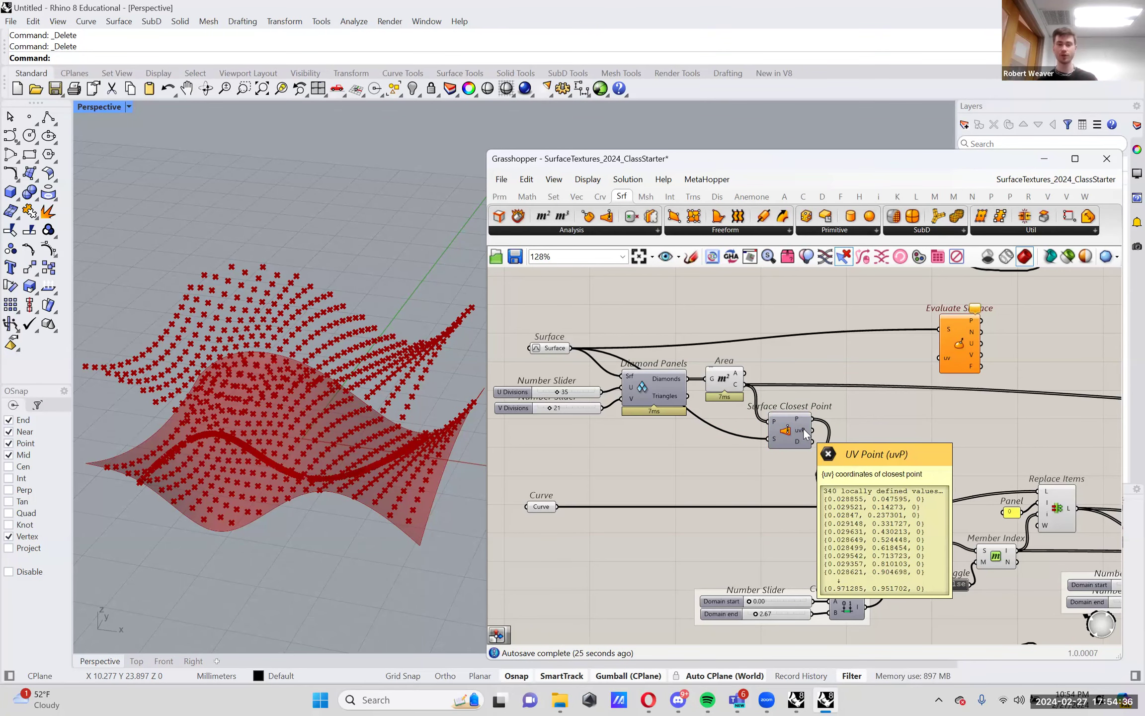
{"action": "scroll", "coordinate": [803, 427], "scroll_direction": "up", "scroll_amount": 1}
{"action": "scroll", "coordinate": [760, 452], "scroll_direction": "up", "scroll_amount": 2}
{"action": "left_click_drag", "start_coordinate": [756, 470], "coordinate": [972, 357]}
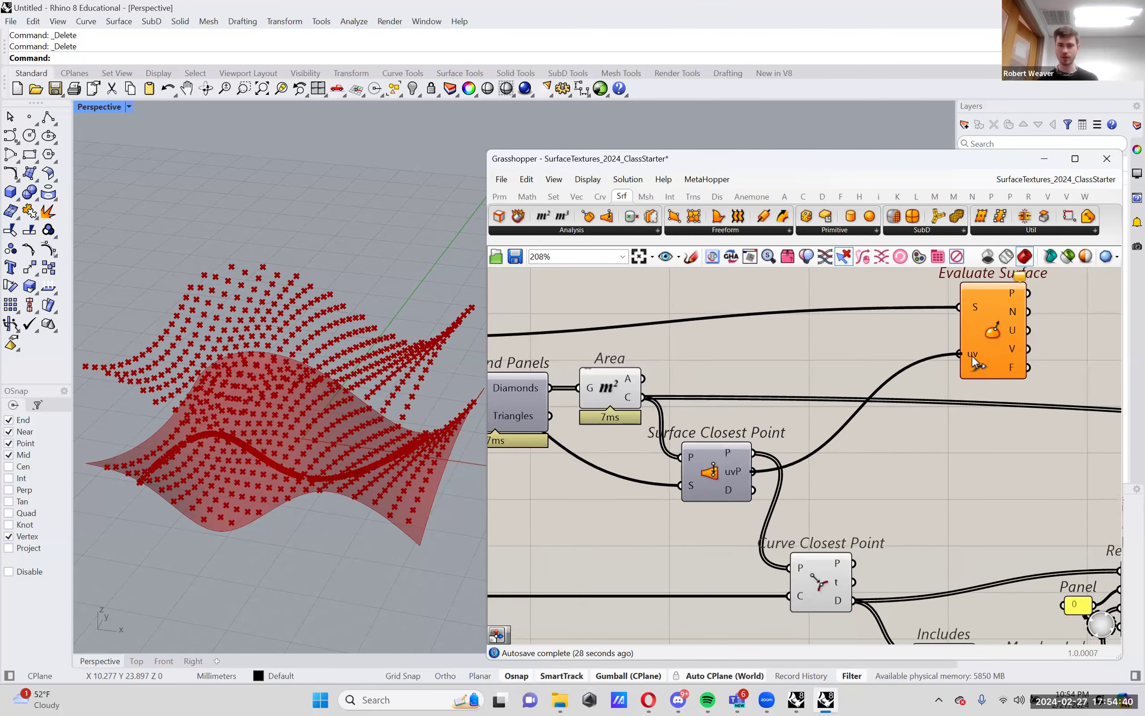
Examine the Evaluate Surface point, normal and frame outputs and inspect the previewed frames on the surface
{"action": "left_click", "coordinate": [999, 345]}
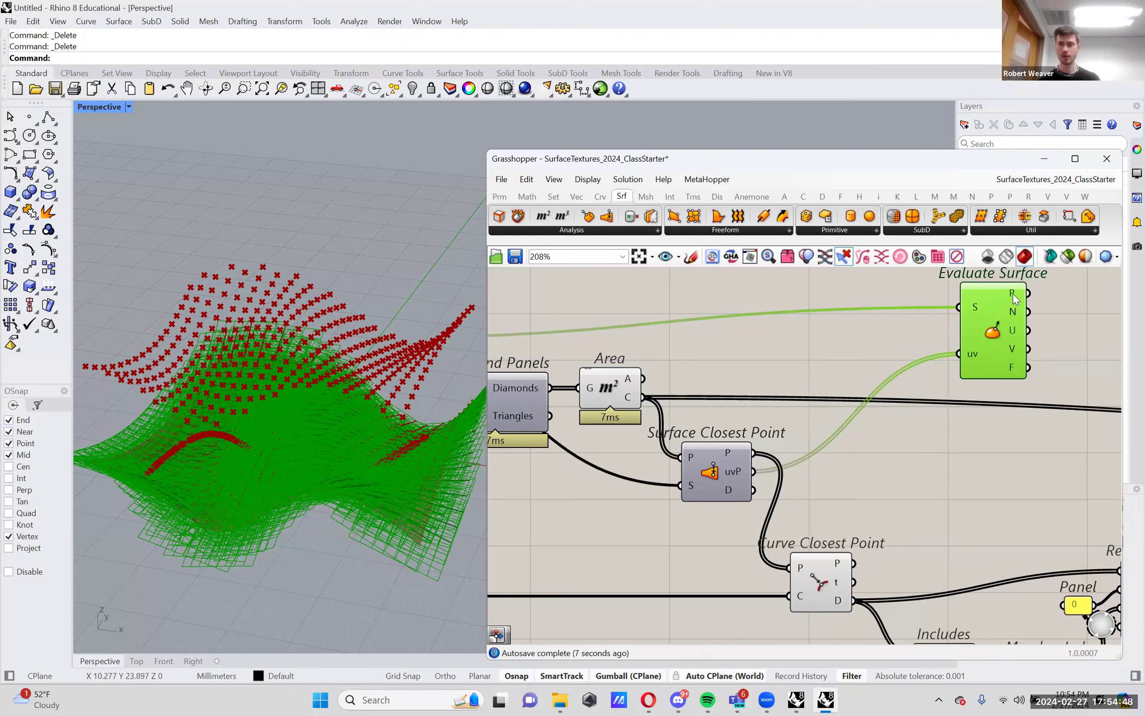
{"action": "mouse_move", "coordinate": [1013, 292]}
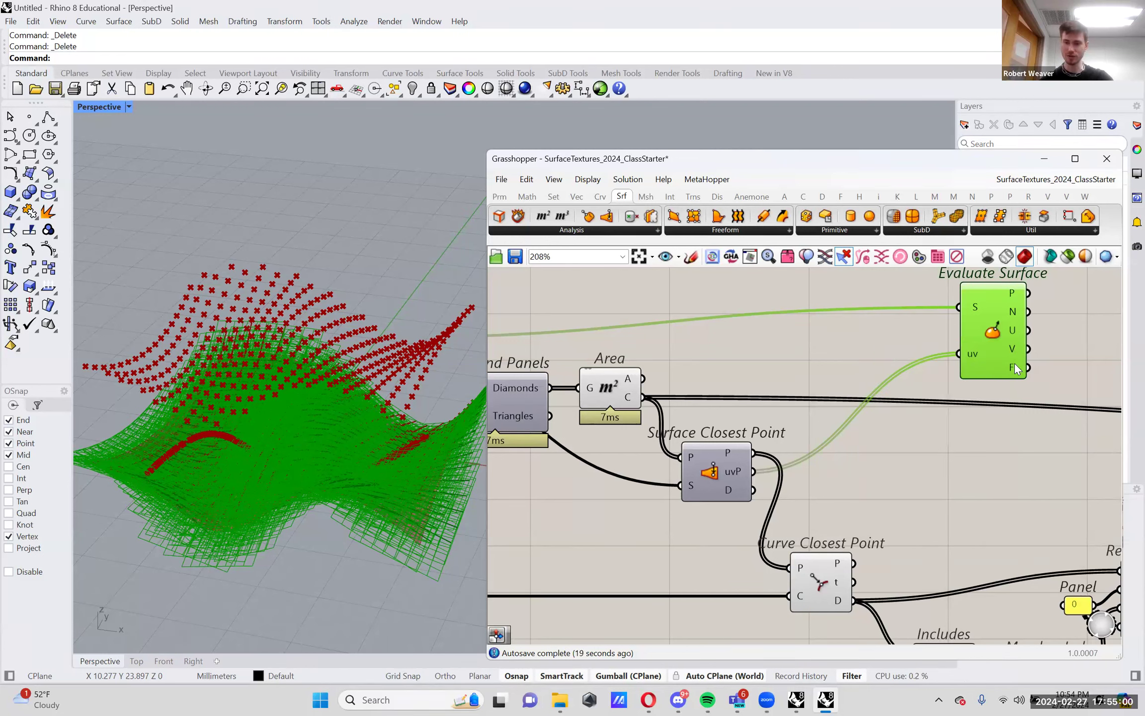
{"action": "mouse_move", "coordinate": [1015, 369]}
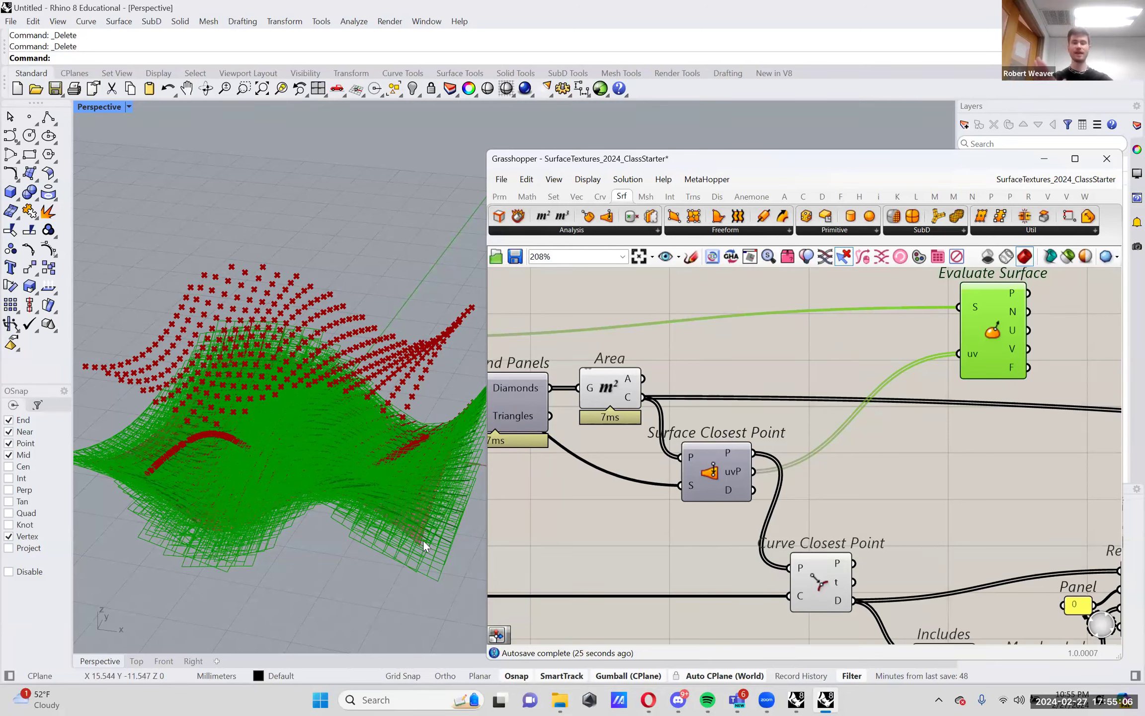
{"action": "right_click_drag", "start_coordinate": [353, 526], "coordinate": [378, 457]}
{"action": "right_click_drag", "start_coordinate": [332, 479], "coordinate": [358, 497]}
{"action": "right_click_drag", "start_coordinate": [425, 471], "coordinate": [392, 415]}
{"action": "right_click_drag", "start_coordinate": [912, 413], "coordinate": [865, 426]}
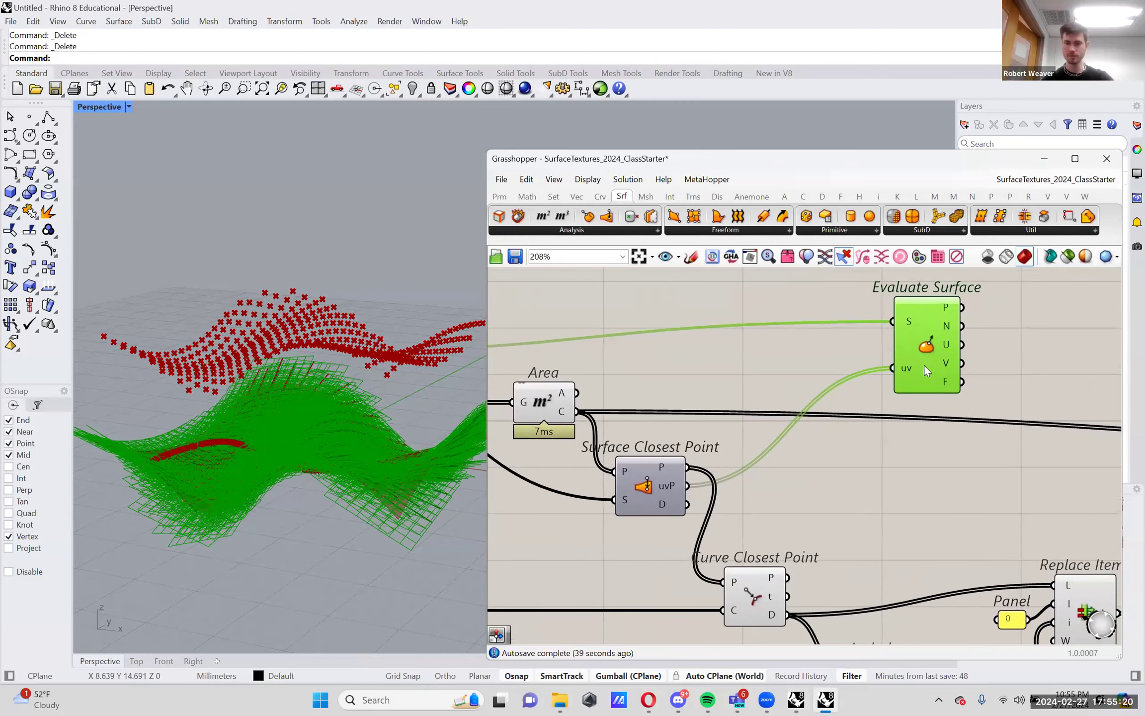
{"action": "mouse_move", "coordinate": [947, 331]}
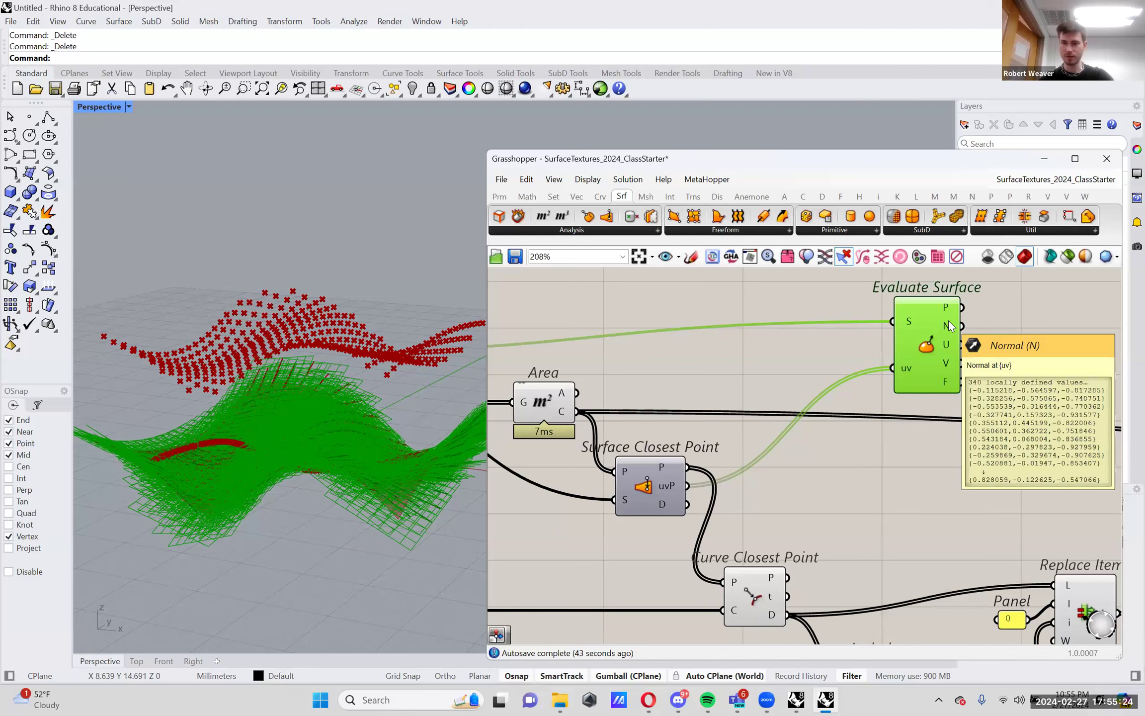
{"action": "mouse_move", "coordinate": [952, 381]}
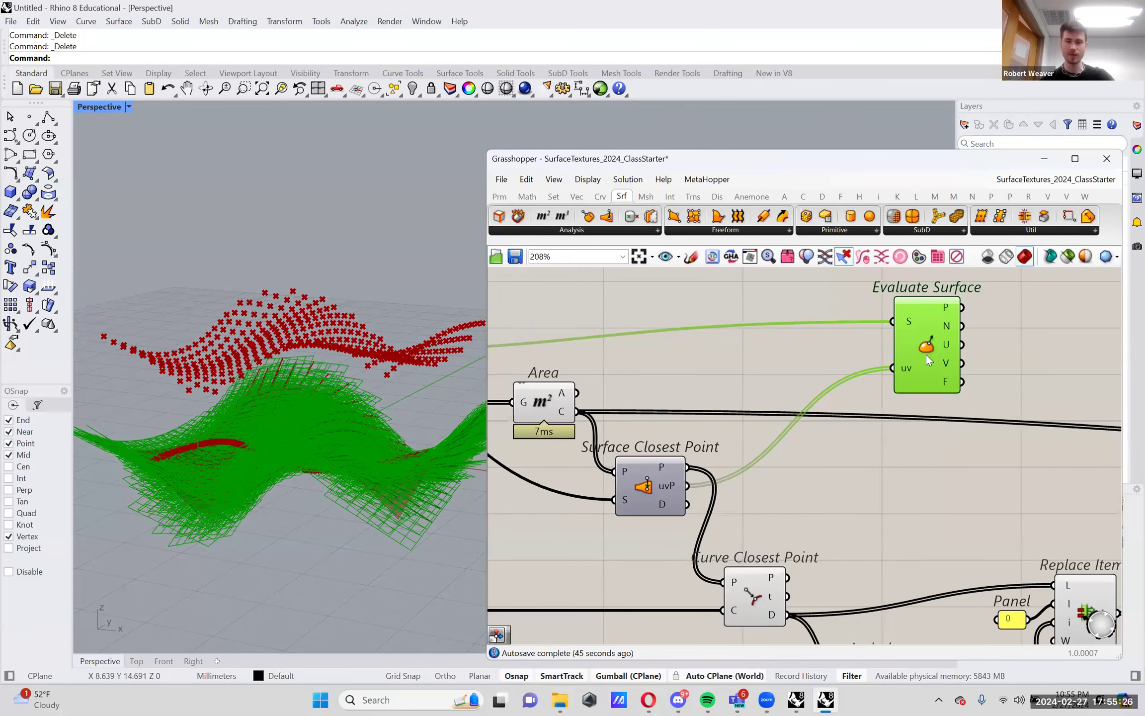
Move Evaluate Surface to the space between the Move and last Replace Items components, and shift Move slightly farther away
{"action": "scroll", "coordinate": [927, 354], "scroll_direction": "down", "scroll_amount": 4}
{"action": "right_click_drag", "start_coordinate": [928, 352], "coordinate": [661, 360]}
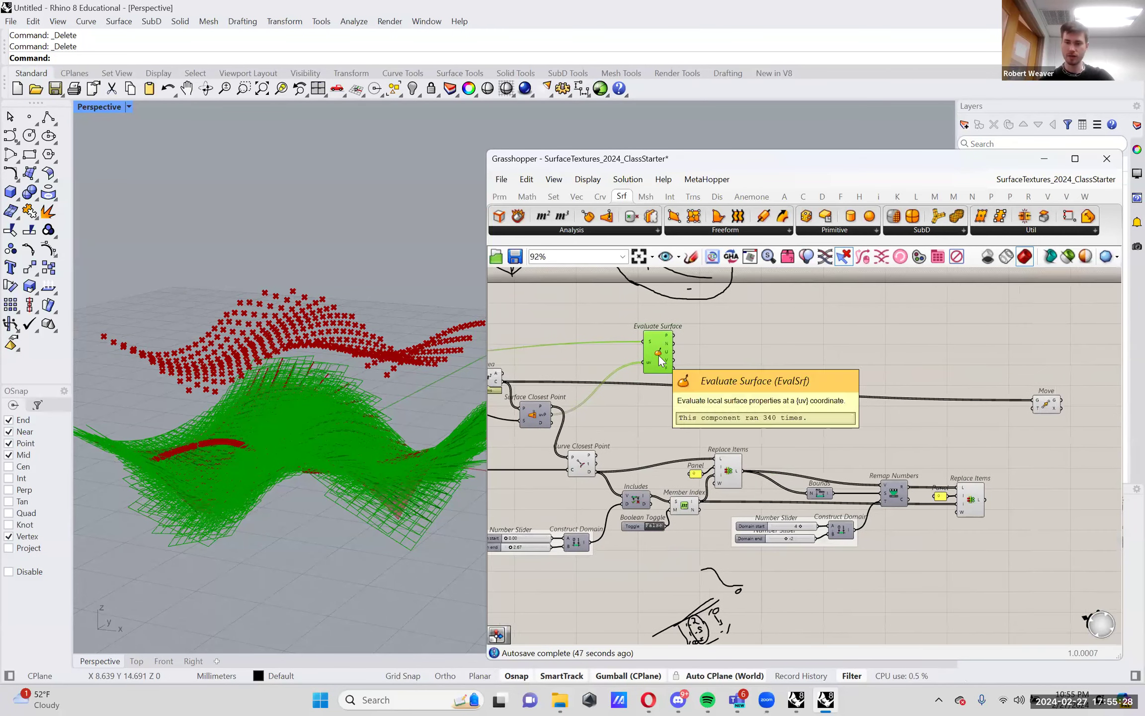
{"action": "left_click_drag", "start_coordinate": [658, 353], "coordinate": [977, 441]}
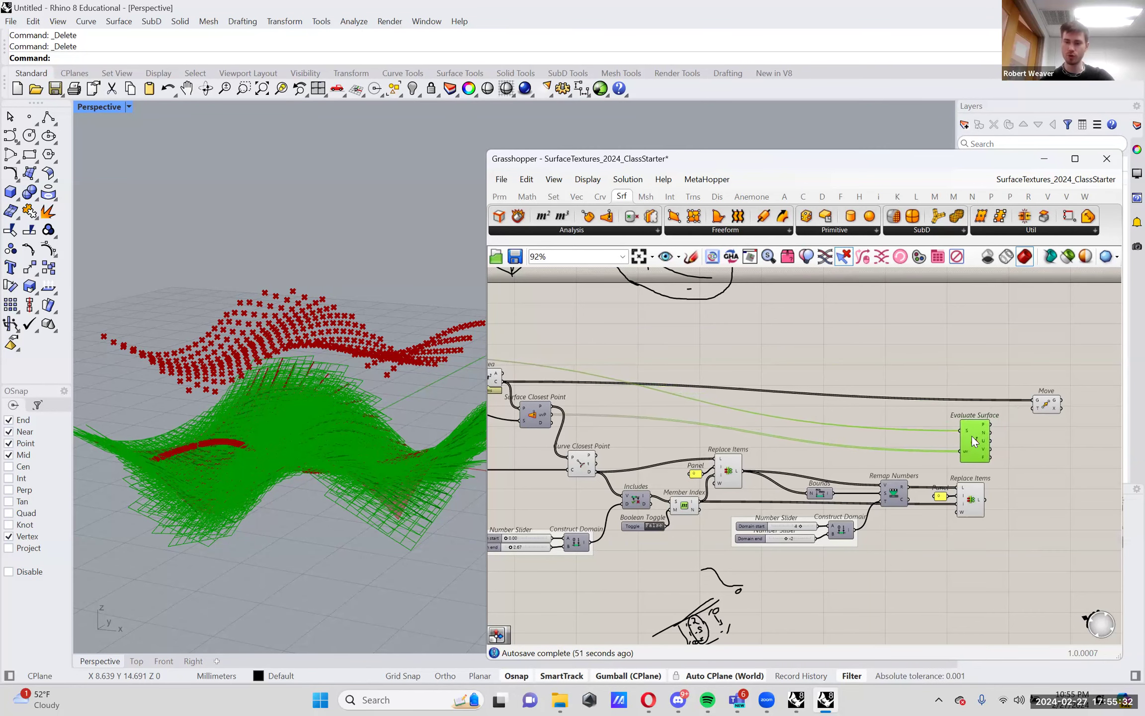
{"action": "scroll", "coordinate": [1037, 431], "scroll_direction": "up", "scroll_amount": 5}
{"action": "right_click_drag", "start_coordinate": [1037, 431], "coordinate": [884, 389]}
{"action": "scroll", "coordinate": [853, 386], "scroll_direction": "down", "scroll_amount": 2}
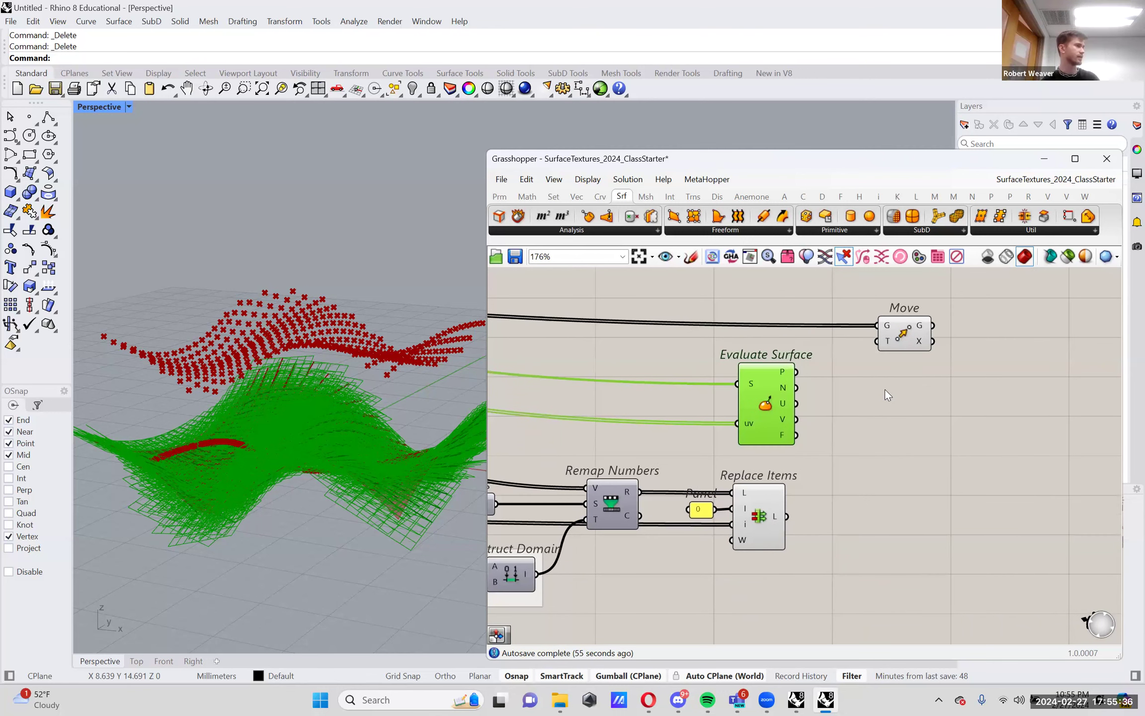
{"action": "left_click_drag", "start_coordinate": [932, 336], "coordinate": [949, 331]}
{"action": "left_click_drag", "start_coordinate": [782, 394], "coordinate": [773, 400]}
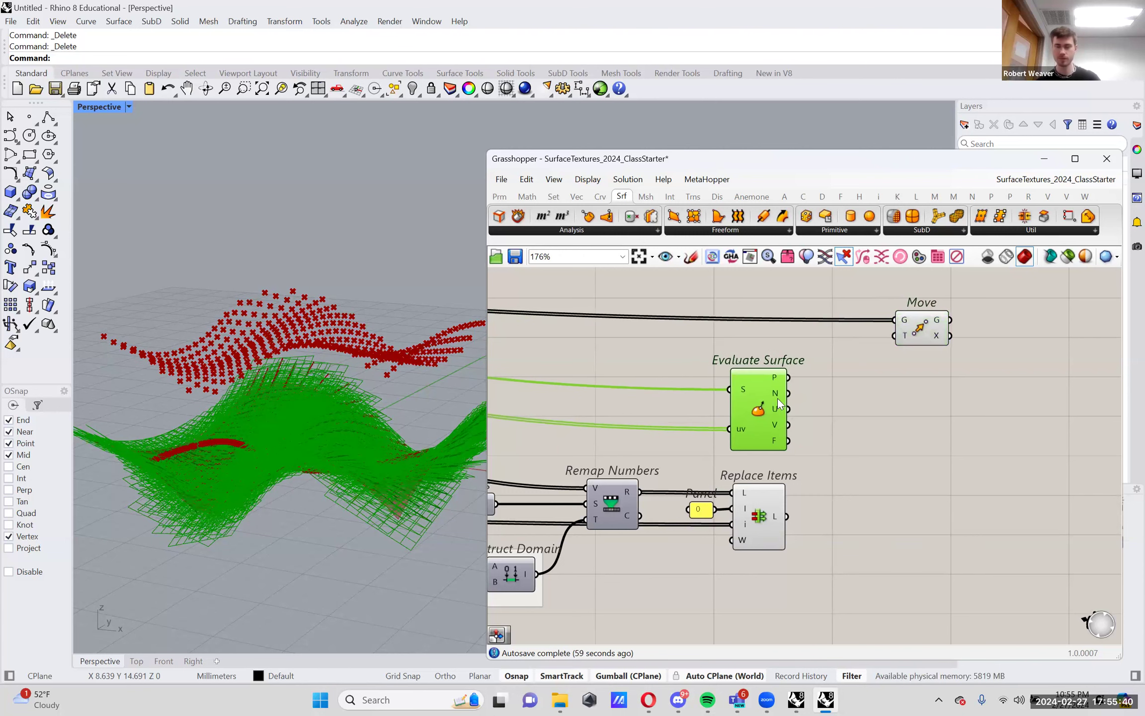
{"action": "left_click", "coordinate": [876, 434]}
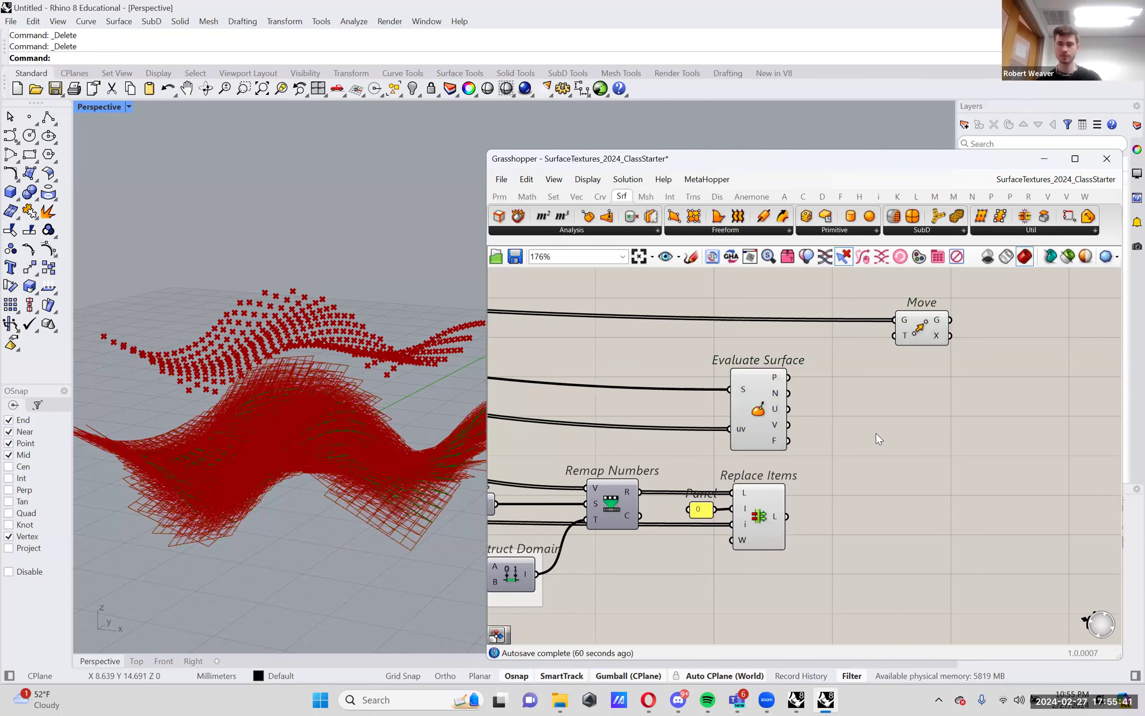
{"action": "left_click", "coordinate": [927, 337]}
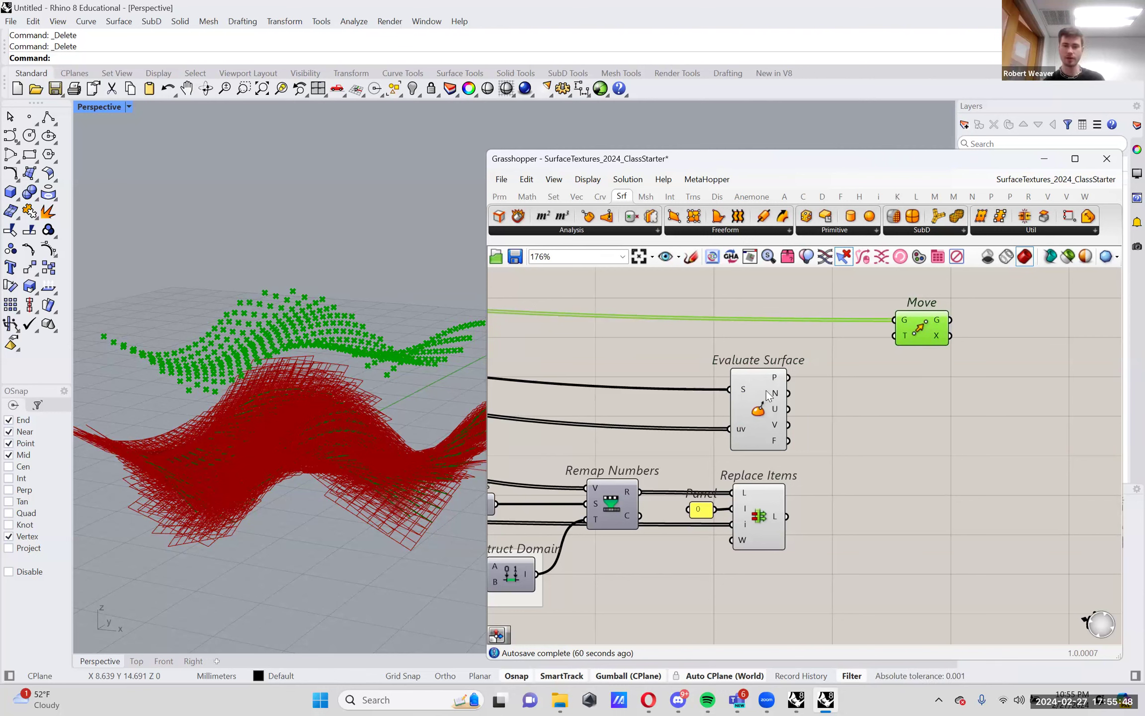
Turn off the viewport preview of the Evaluate Surface component
{"action": "right_click", "coordinate": [753, 402]}
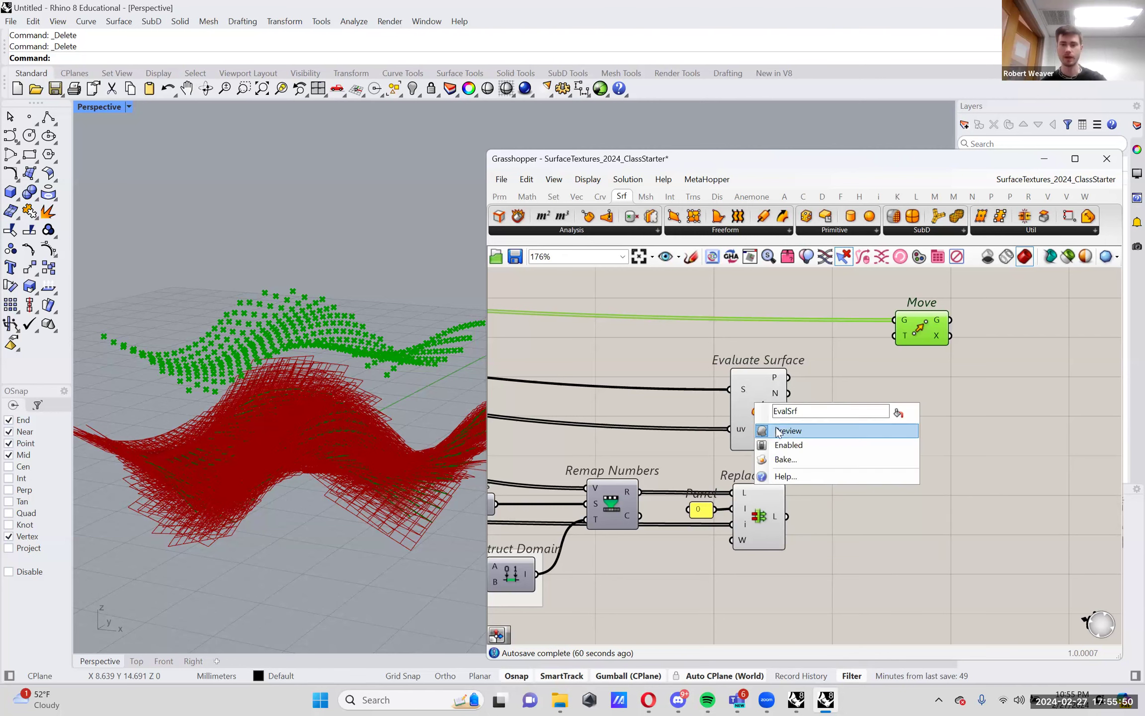
{"action": "left_click", "coordinate": [778, 430]}
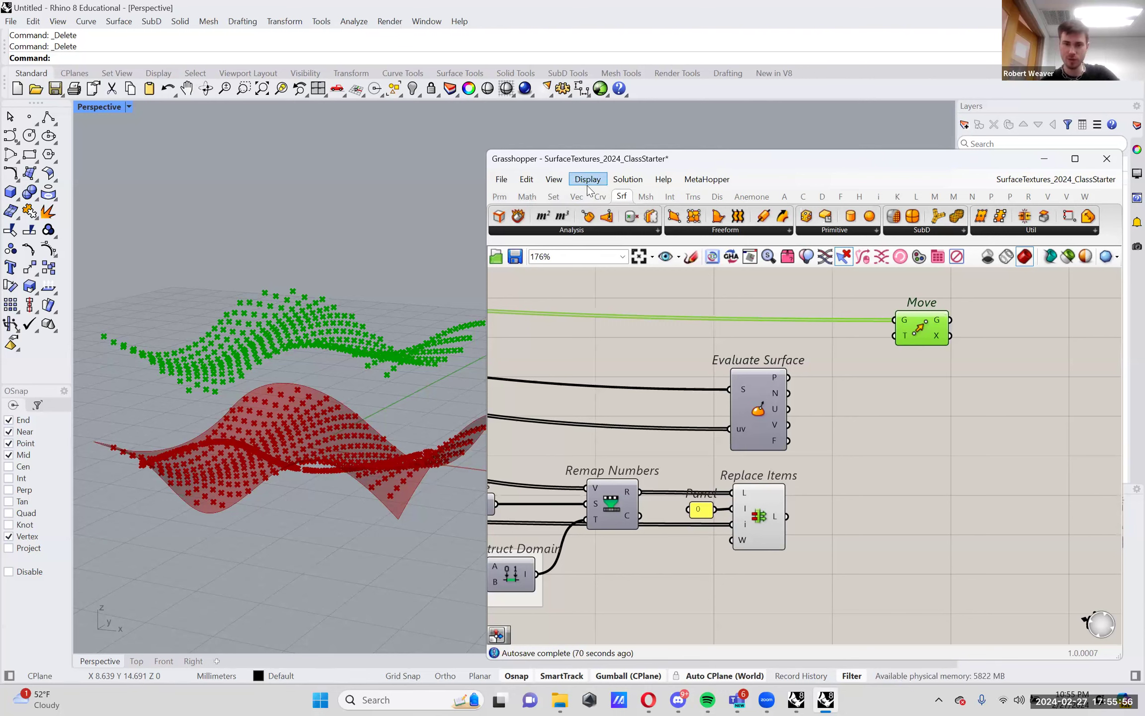
Add a Vector Display component and feed its A and V inputs from the P and N outputs of Evaluate Surface
{"action": "left_click", "coordinate": [718, 196]}
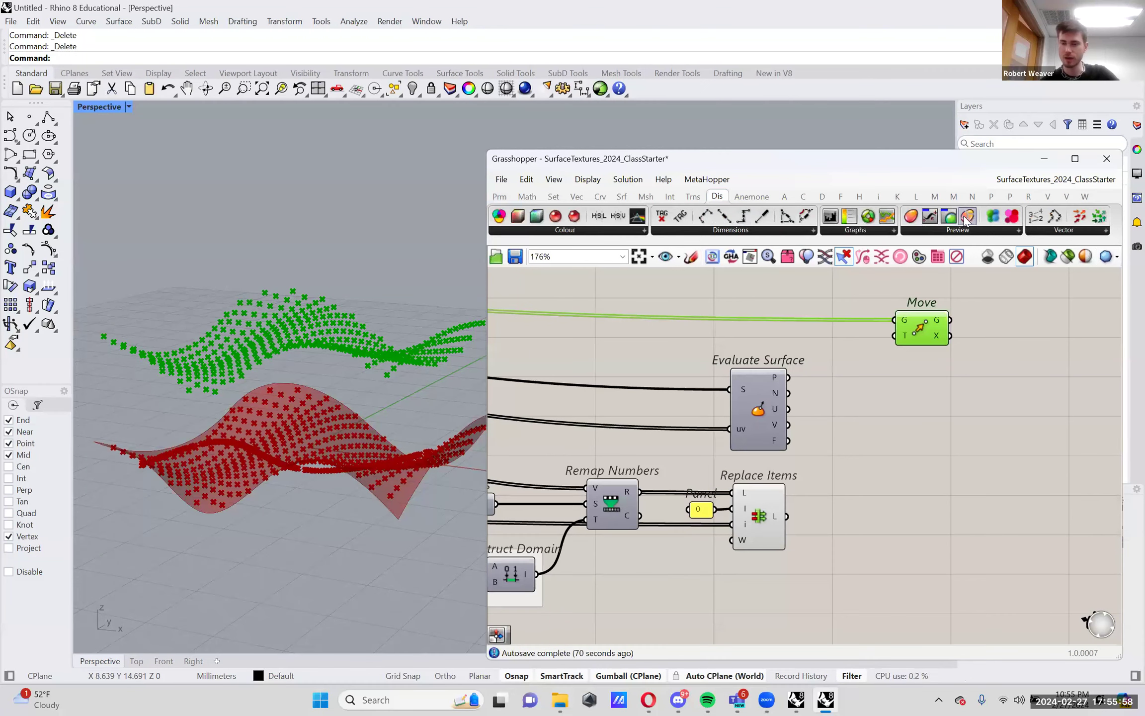
{"action": "left_click", "coordinate": [1052, 229]}
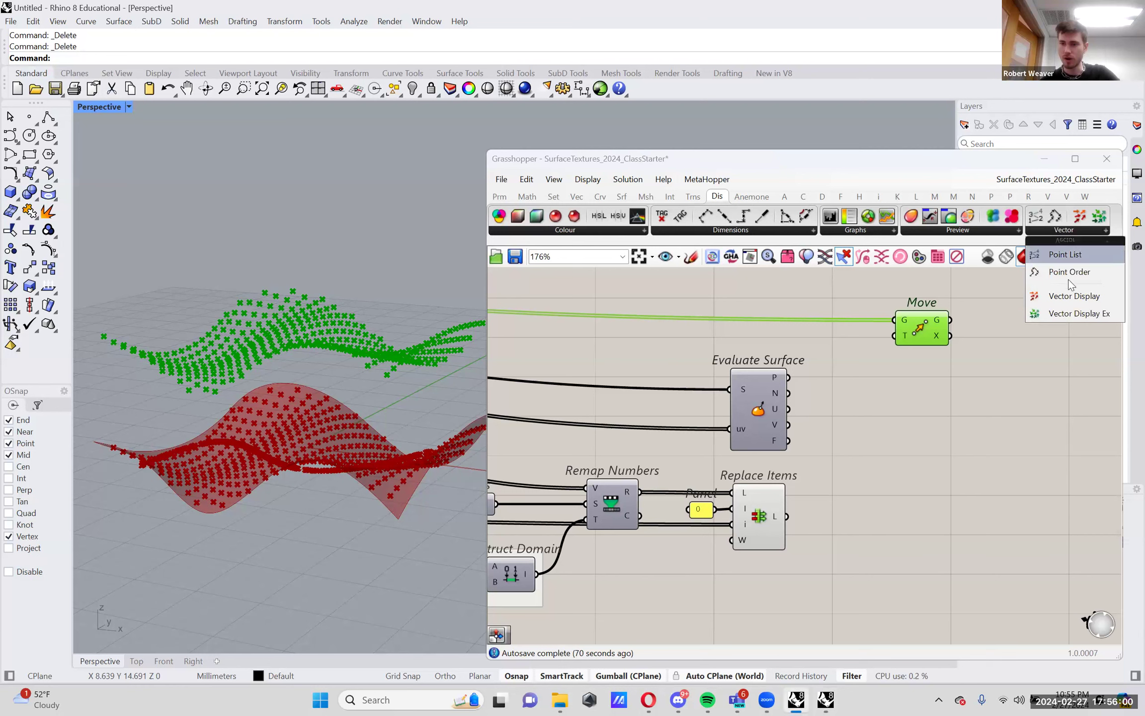
{"action": "left_click_drag", "start_coordinate": [1067, 294], "coordinate": [882, 422]}
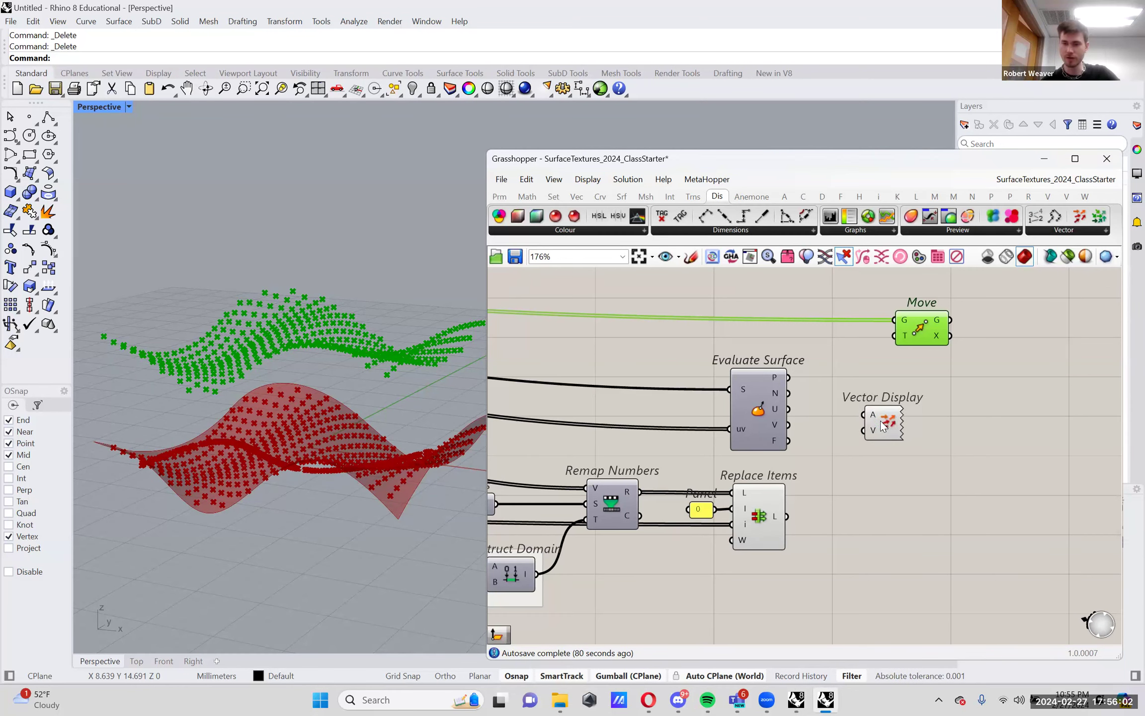
{"action": "left_click", "coordinate": [881, 411]}
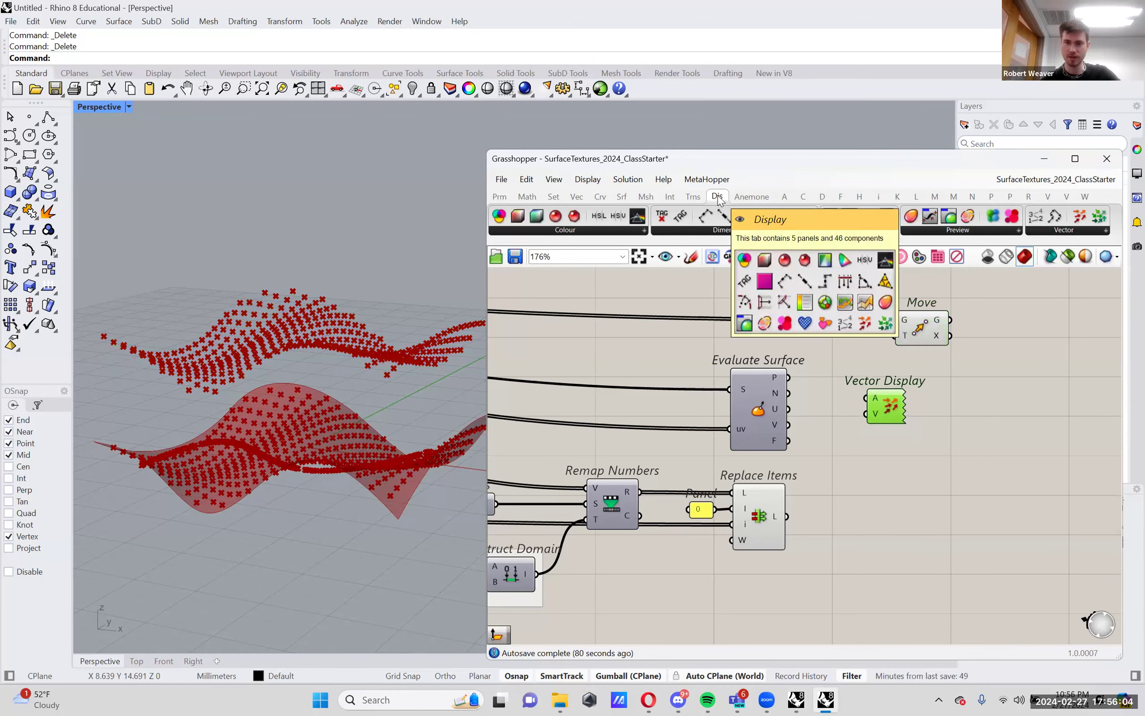
{"action": "left_click_drag", "start_coordinate": [790, 377], "coordinate": [880, 383]}
{"action": "left_click_drag", "start_coordinate": [790, 394], "coordinate": [863, 394]}
Inspect the surface normal arrows in the Perspective viewport and the Normal output, and delete the Vector Display component
{"action": "right_click_drag", "start_coordinate": [270, 472], "coordinate": [336, 455]}
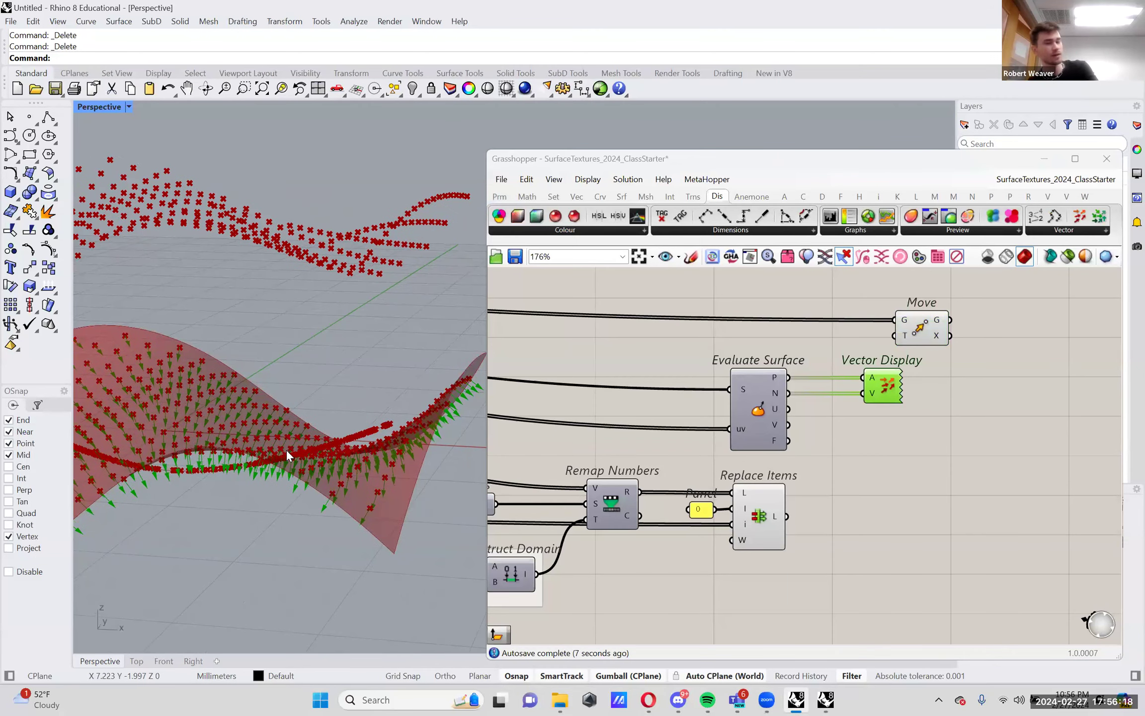
{"action": "right_click_drag", "start_coordinate": [370, 470], "coordinate": [392, 427]}
{"action": "mouse_move", "coordinate": [777, 395]}
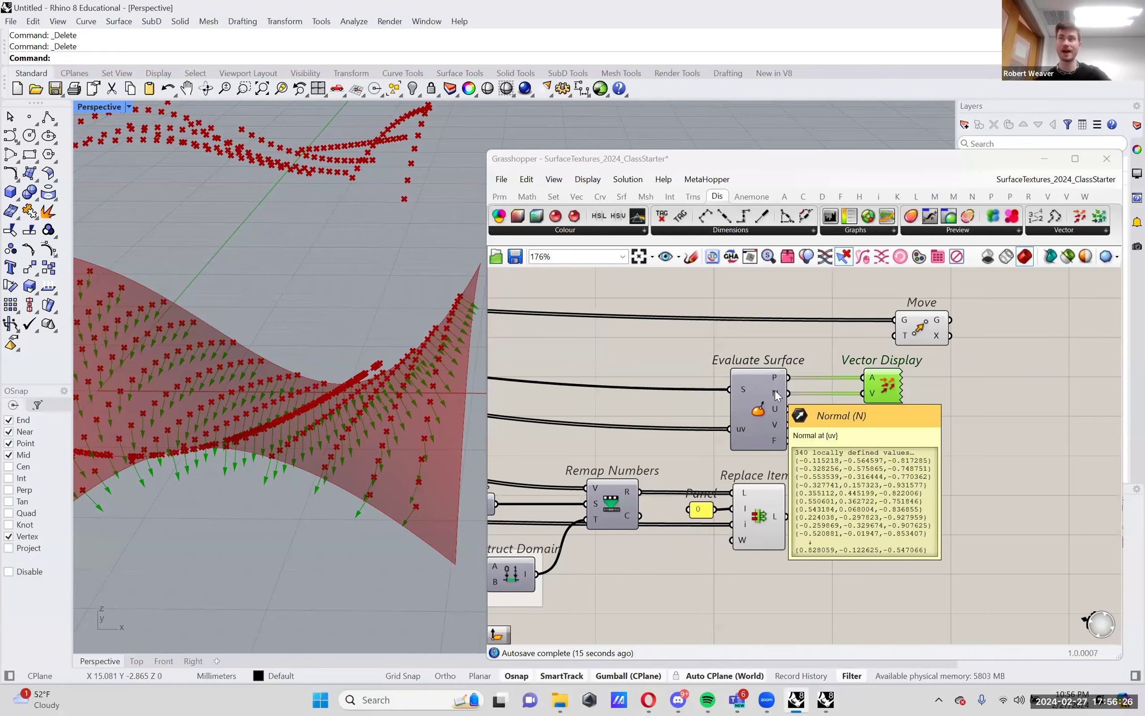
{"action": "right_click_drag", "start_coordinate": [278, 398], "coordinate": [341, 391]}
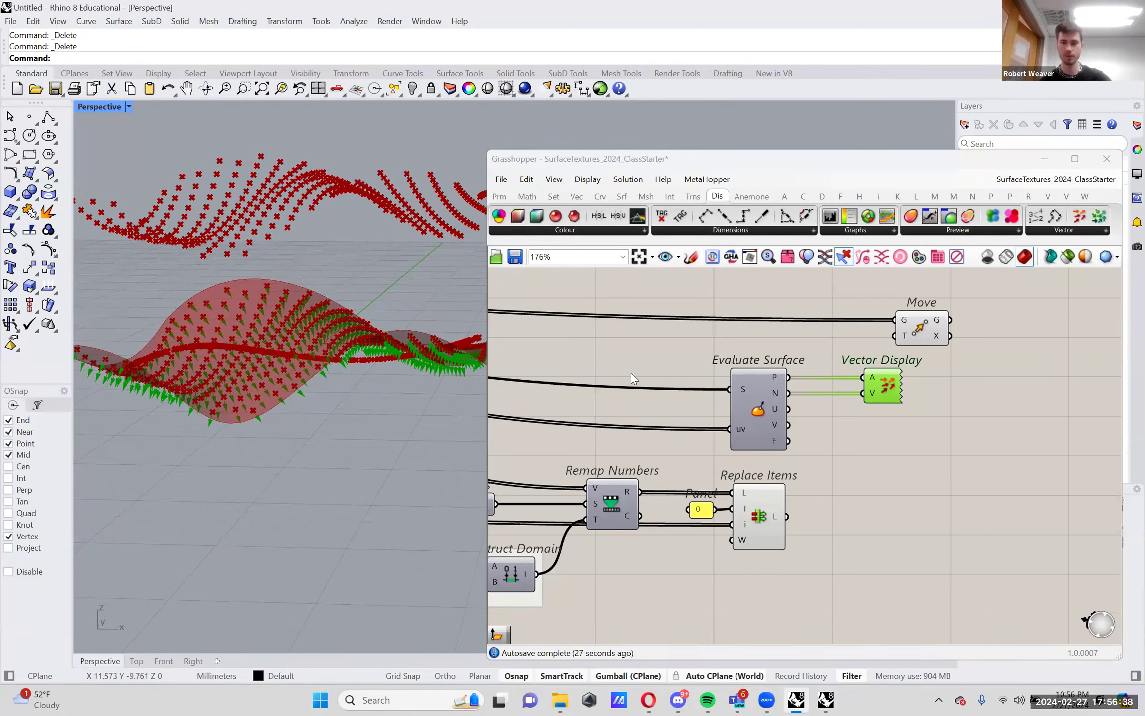
{"action": "left_click_drag", "start_coordinate": [865, 389], "coordinate": [876, 405]}
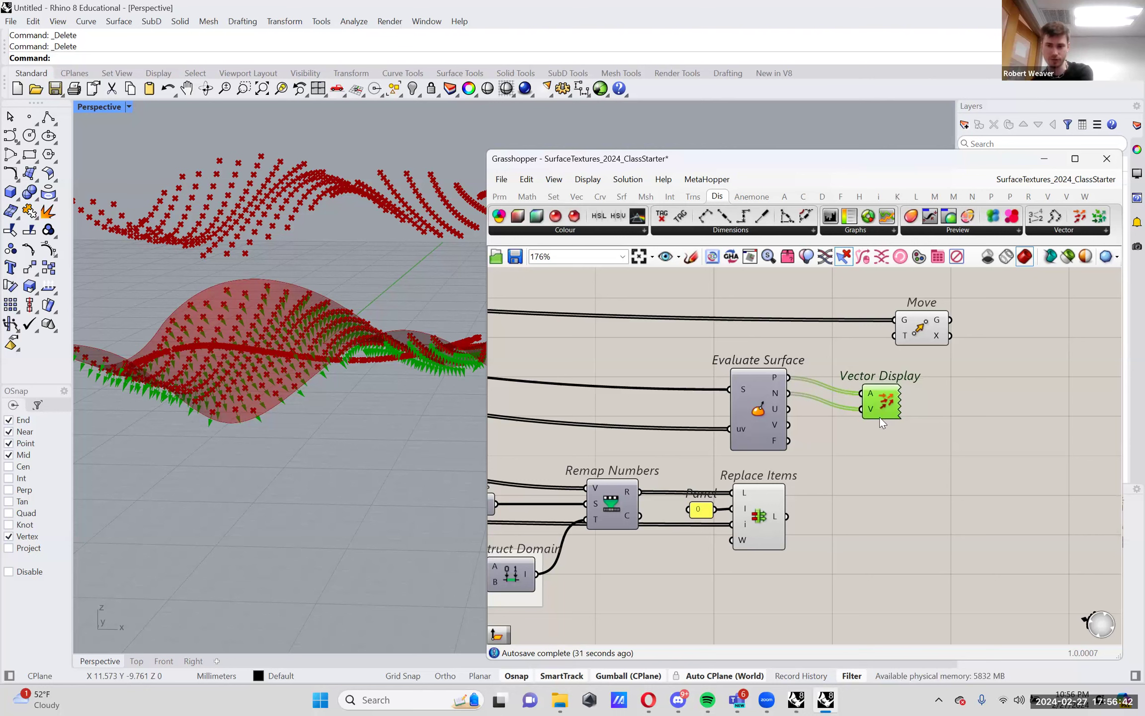
{"action": "key", "text": "Delete"}
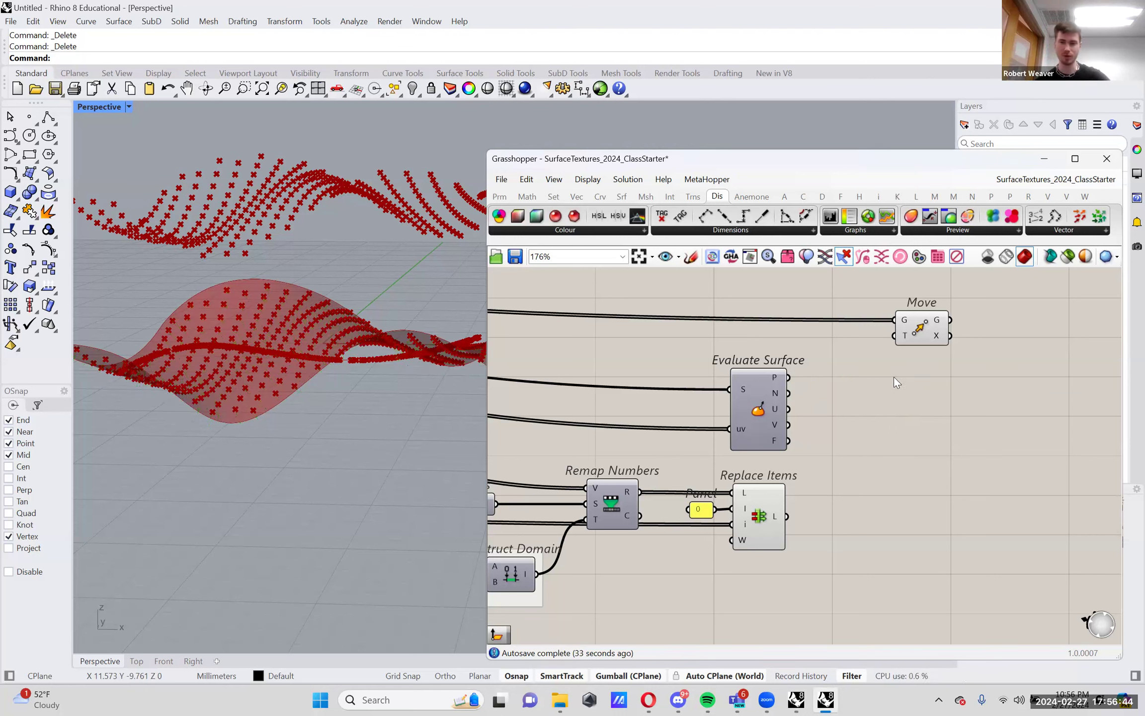
Add an Amplitude component in the space between Evaluate Surface and Move
{"action": "double_click", "coordinate": [878, 398]}
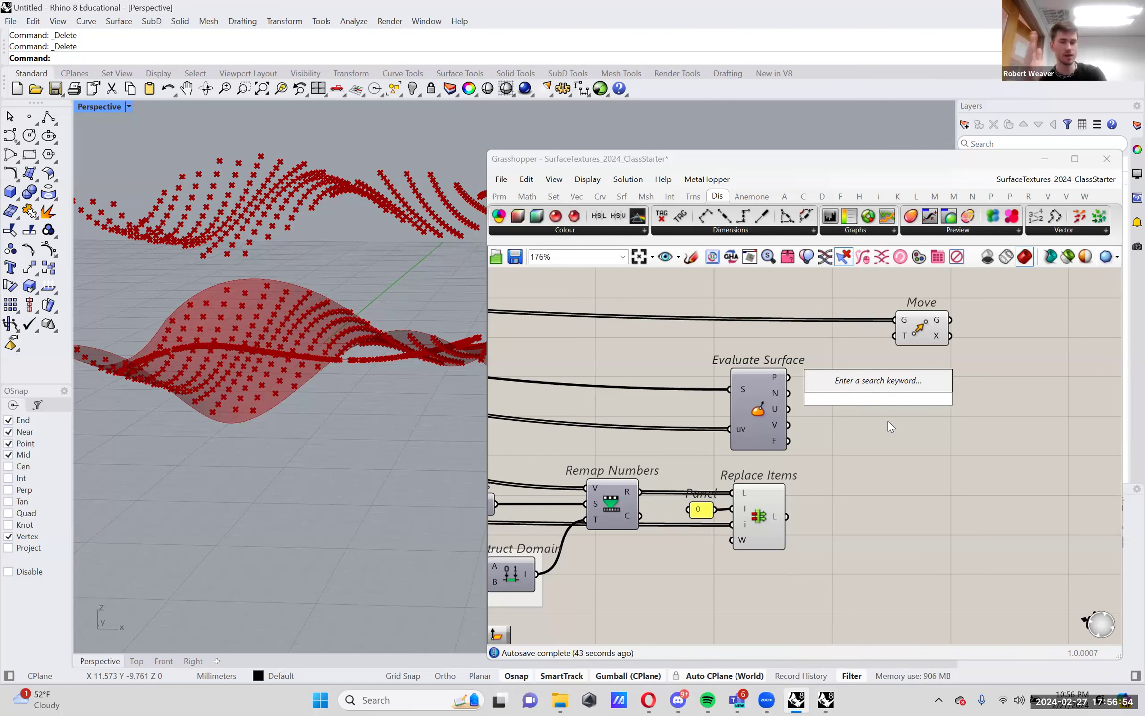
{"action": "type", "text": "ampl"}
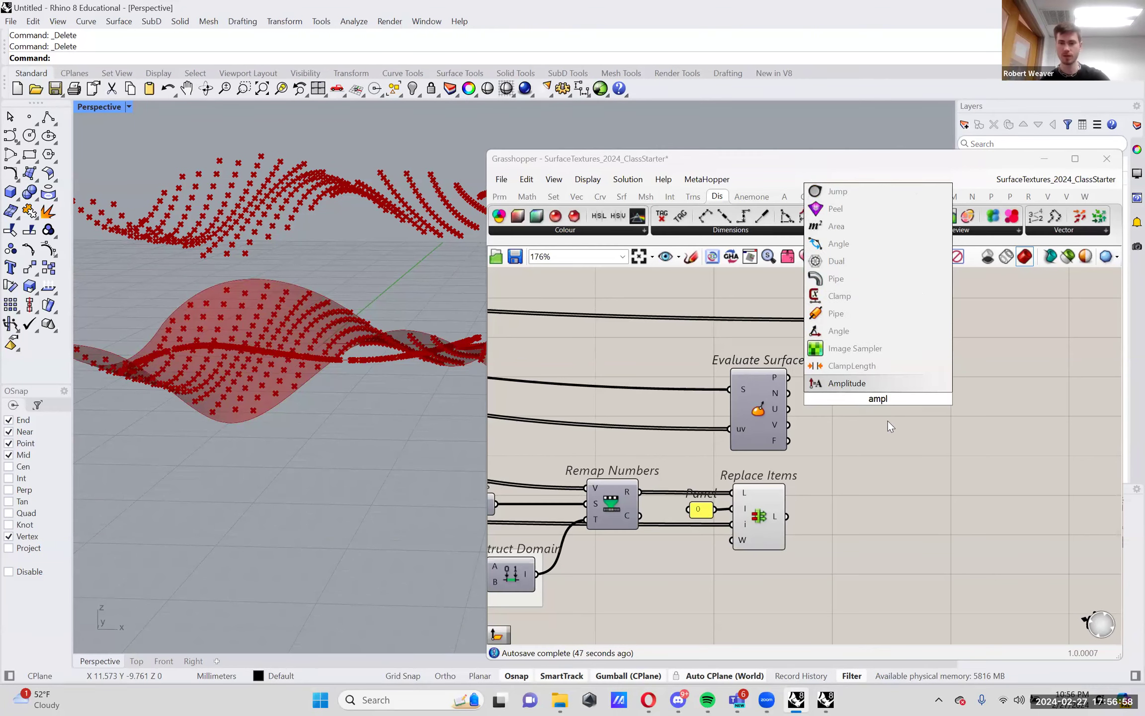
{"action": "key", "text": "Return"}
{"action": "left_click_drag", "start_coordinate": [883, 417], "coordinate": [873, 440]}
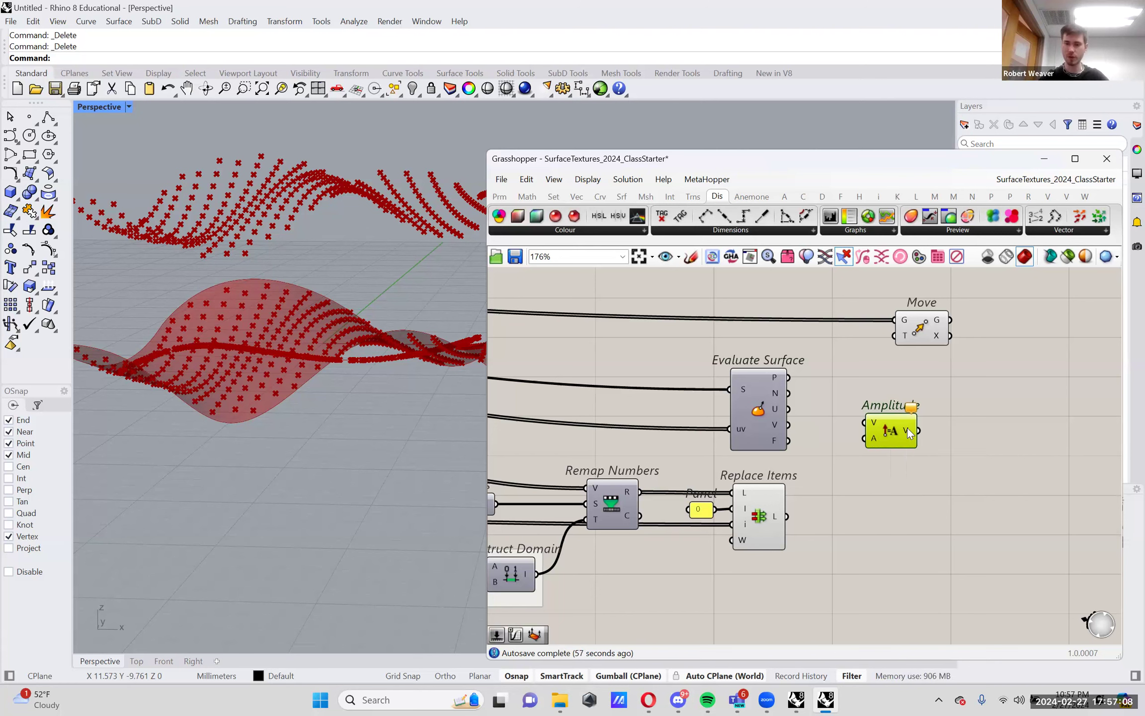
{"action": "left_click_drag", "start_coordinate": [898, 410], "coordinate": [885, 401]}
Turn off the preview of the components upstream of Move, from the last Replace Items back to the Area component
{"action": "left_click", "coordinate": [925, 332]}
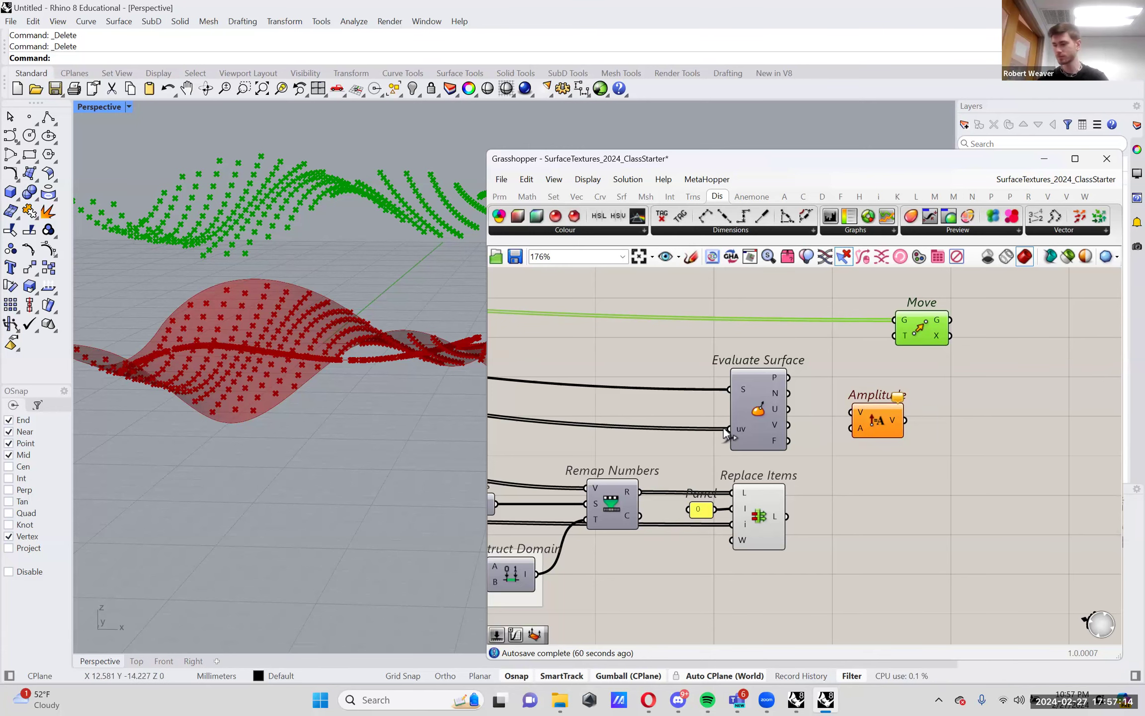
{"action": "right_click_drag", "start_coordinate": [756, 437], "coordinate": [963, 455]}
{"action": "scroll", "coordinate": [964, 455], "scroll_direction": "down", "scroll_amount": 5}
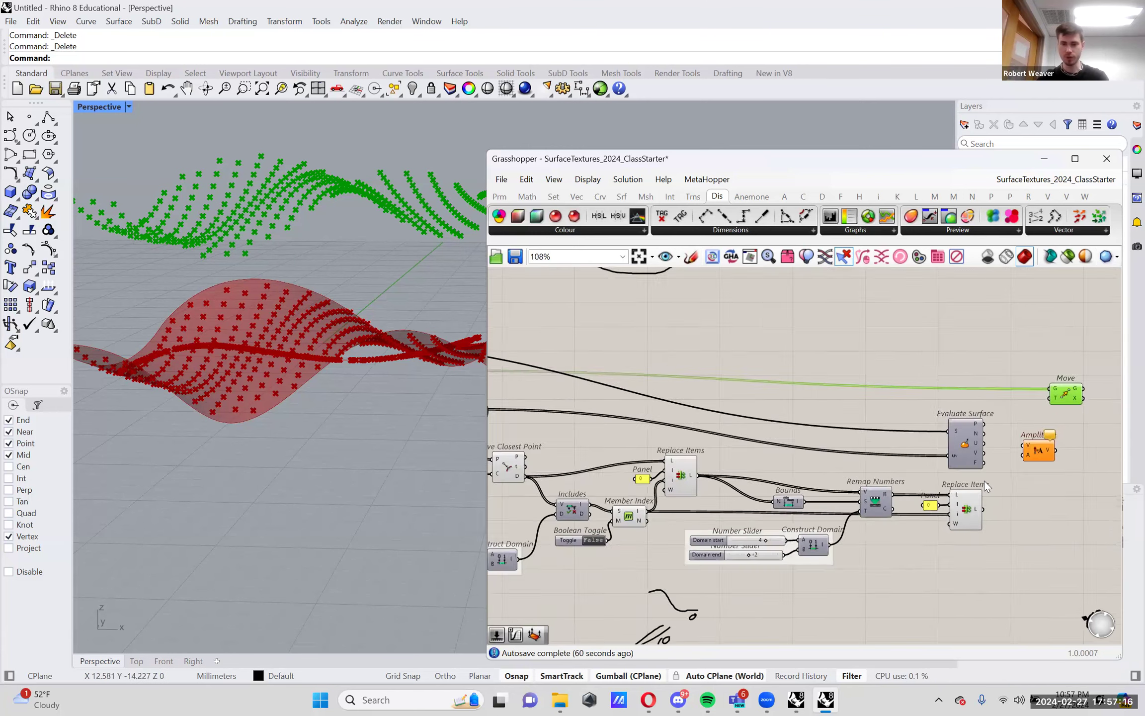
{"action": "scroll", "coordinate": [829, 538], "scroll_direction": "up", "scroll_amount": 3}
{"action": "left_click_drag", "start_coordinate": [859, 579], "coordinate": [514, 334]}
{"action": "right_click", "coordinate": [500, 290]}
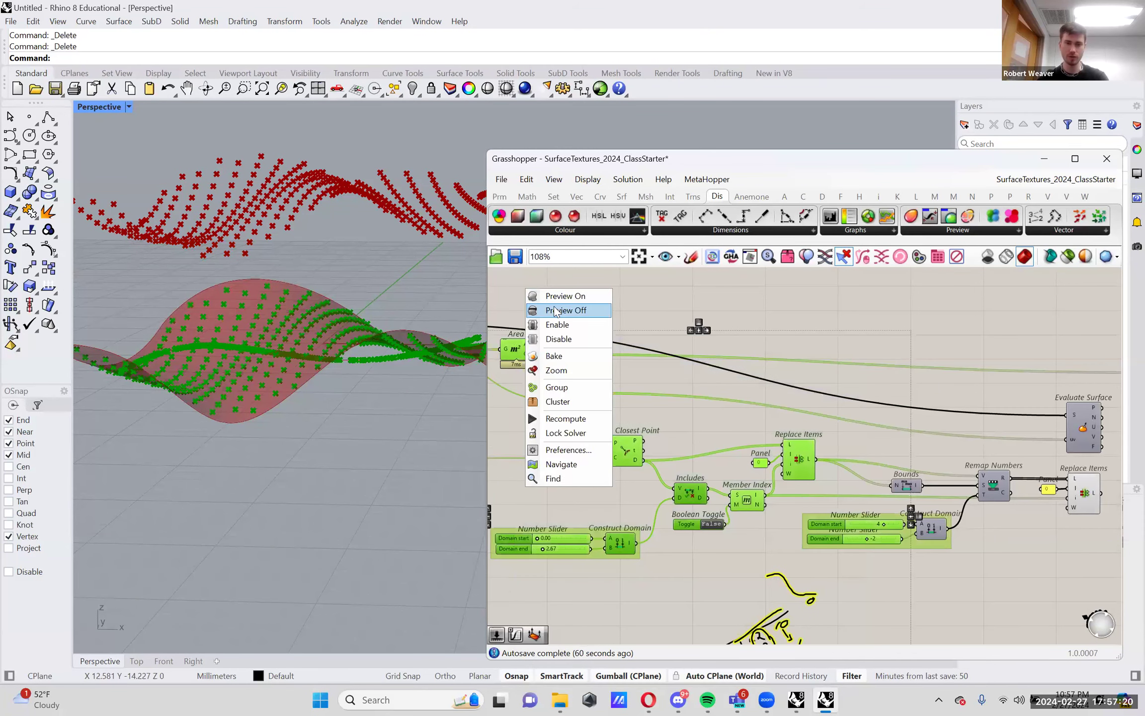
{"action": "left_click", "coordinate": [559, 308]}
{"action": "right_click_drag", "start_coordinate": [991, 370], "coordinate": [881, 438]}
{"action": "scroll", "coordinate": [900, 484], "scroll_direction": "up", "scroll_amount": 5}
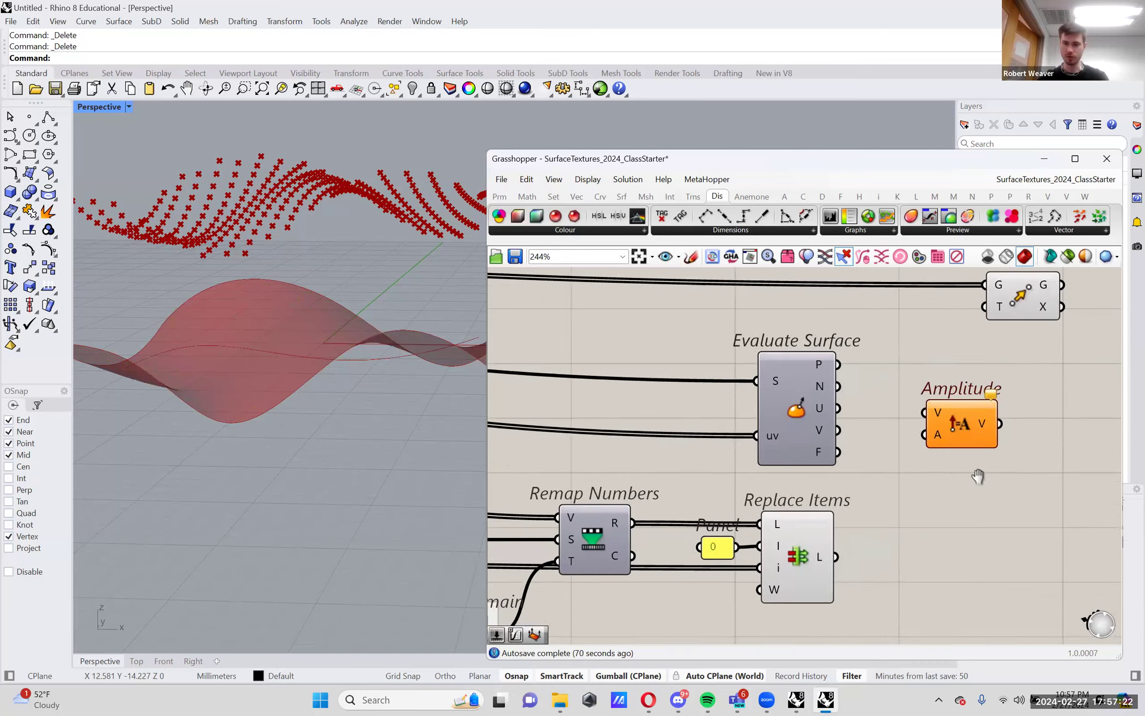
{"action": "scroll", "coordinate": [900, 484], "scroll_direction": "down", "scroll_amount": 2}
{"action": "right_click_drag", "start_coordinate": [314, 370], "coordinate": [759, 383]}
Connect the N output of Evaluate Surface to the V input of Amplitude
{"action": "left_click_drag", "start_coordinate": [872, 446], "coordinate": [868, 451]}
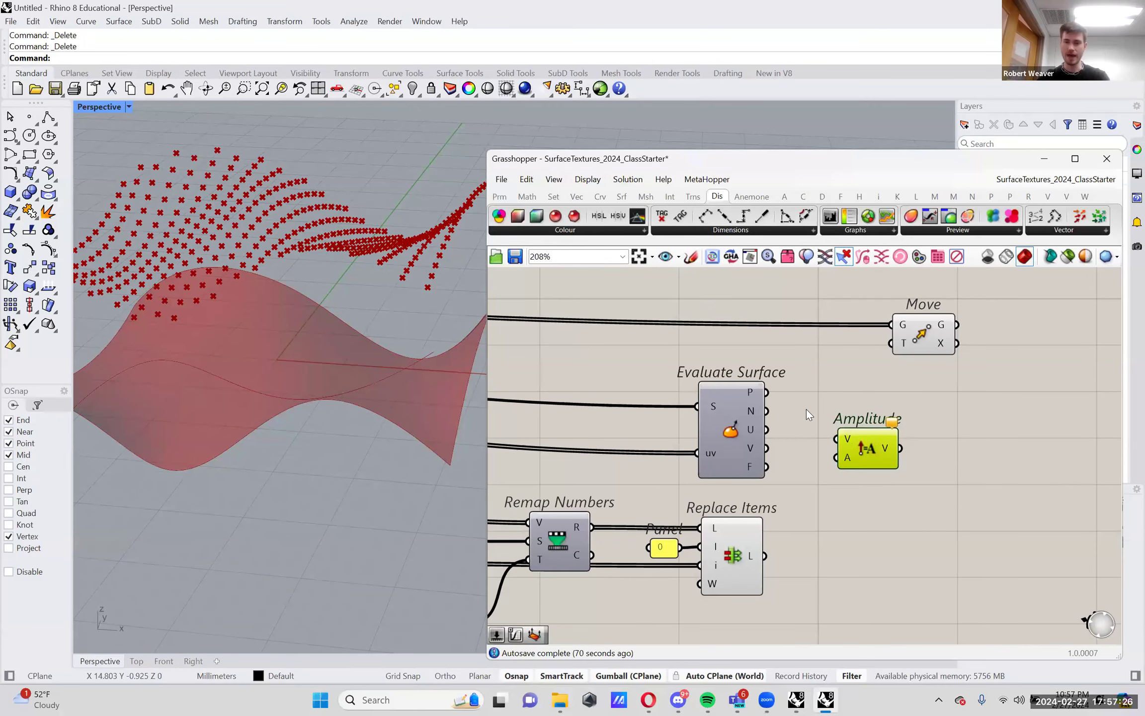
{"action": "left_click_drag", "start_coordinate": [803, 412], "coordinate": [970, 499]}
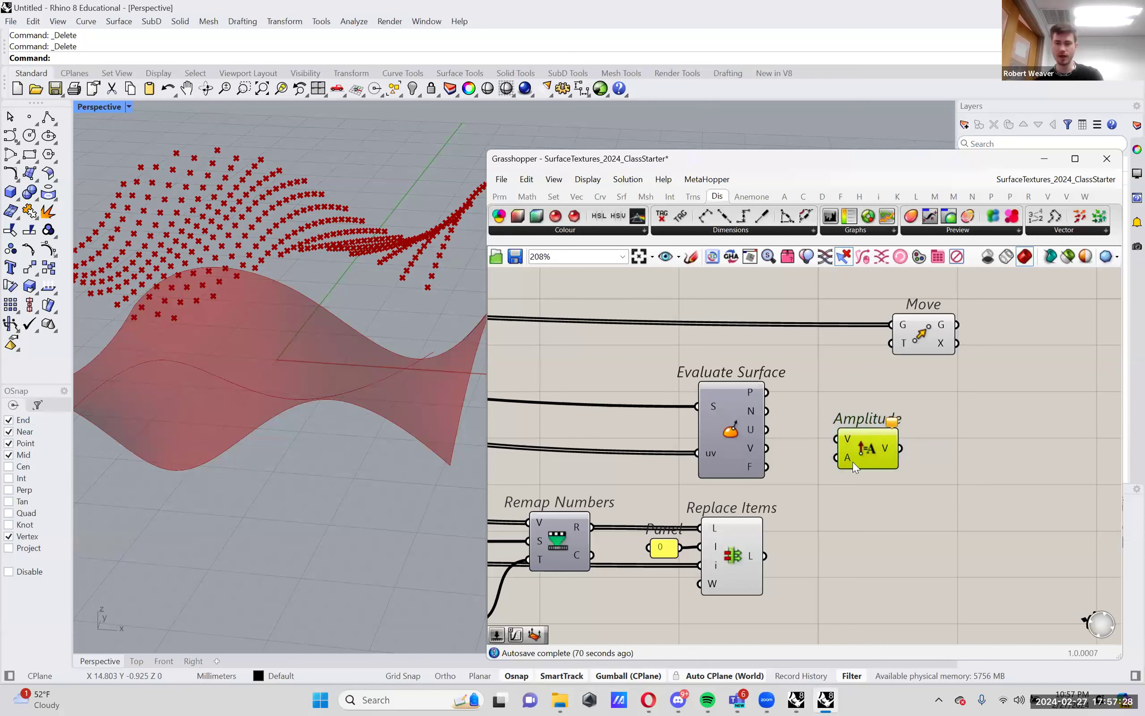
{"action": "left_click", "coordinate": [791, 438]}
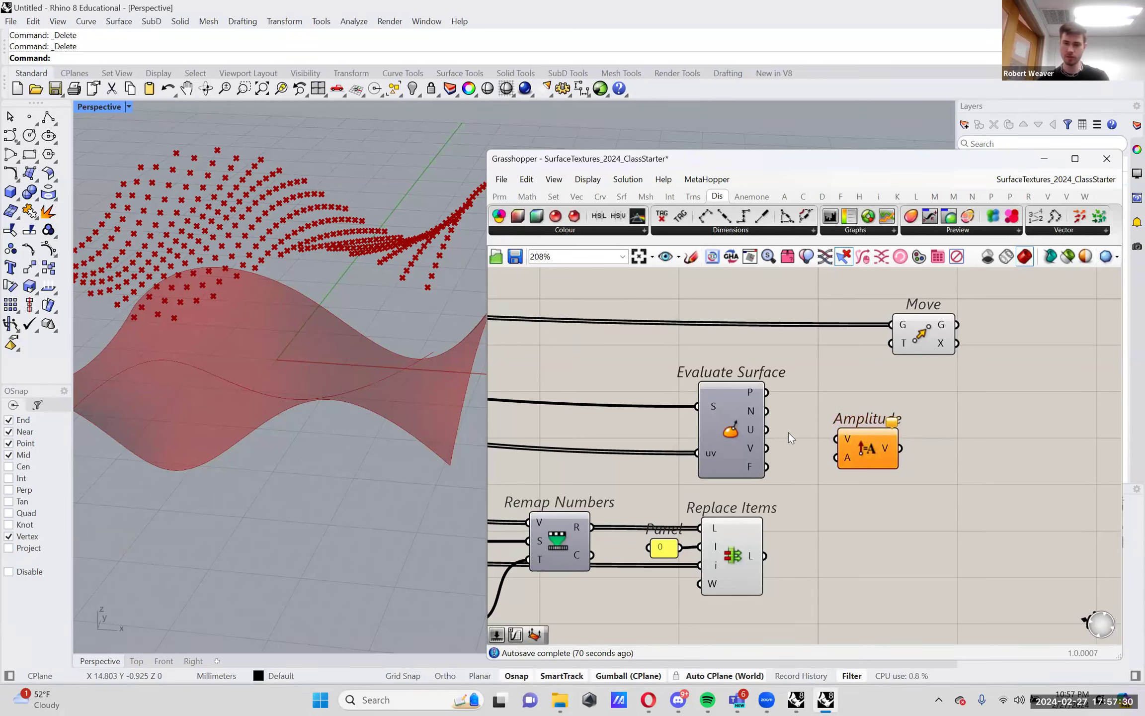
{"action": "left_click_drag", "start_coordinate": [766, 413], "coordinate": [837, 437]}
{"action": "left_click", "coordinate": [868, 456]}
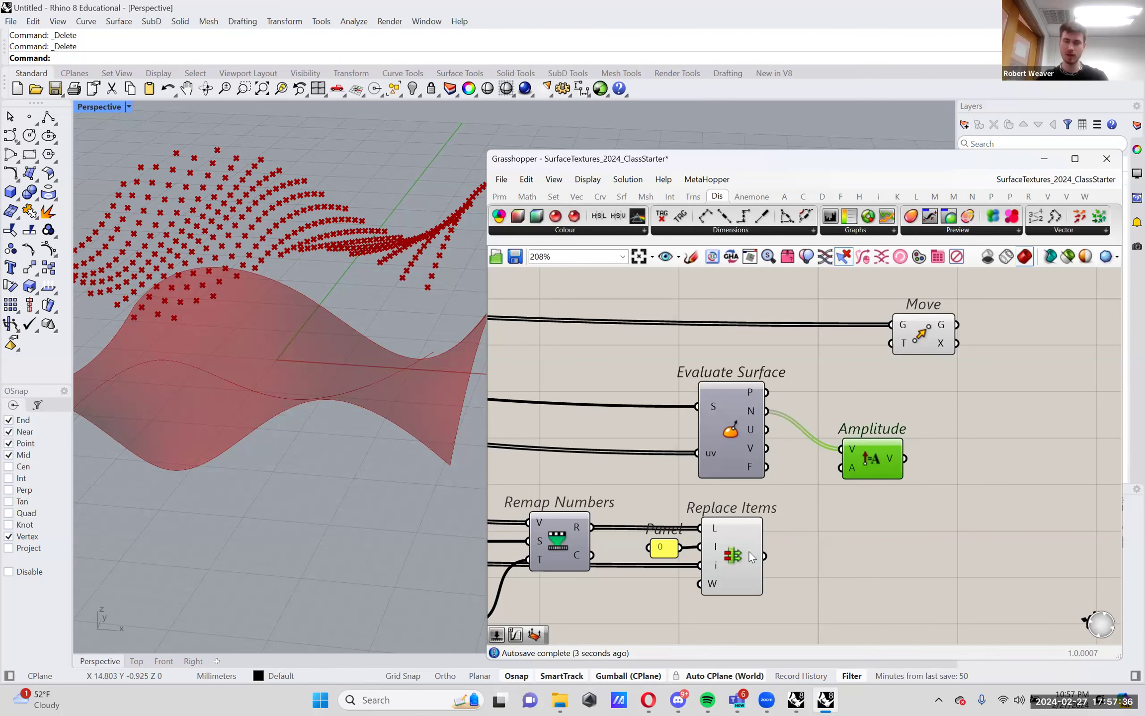
Connect the L output of the last Replace Items to the A input of Amplitude, align Amplitude with Evaluate Surface and check its resulting vectors
{"action": "left_click_drag", "start_coordinate": [689, 503], "coordinate": [796, 619]}
{"action": "mouse_move", "coordinate": [750, 555]}
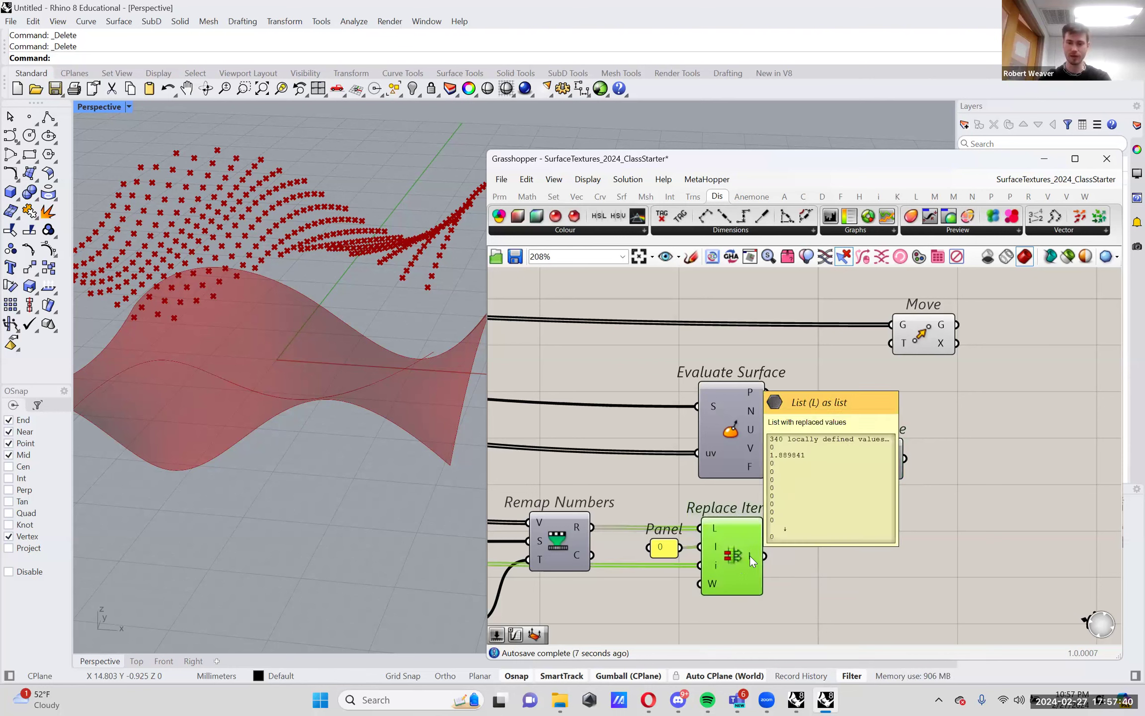
{"action": "left_click_drag", "start_coordinate": [765, 555], "coordinate": [857, 424]}
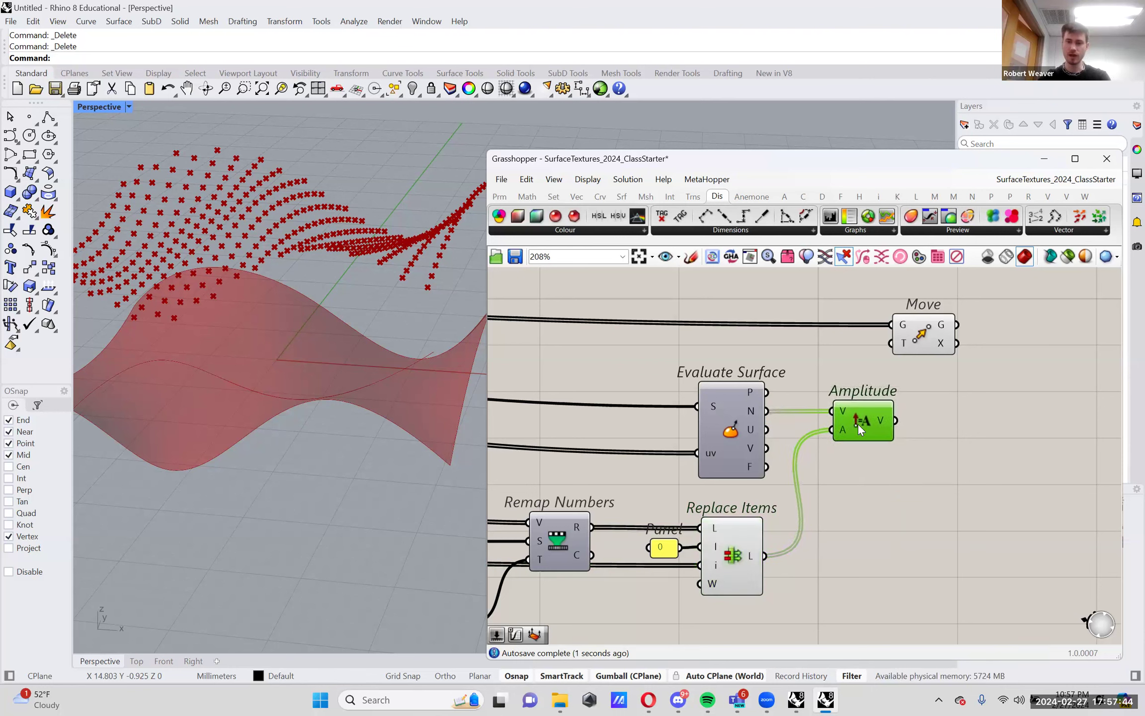
{"action": "mouse_move", "coordinate": [881, 419]}
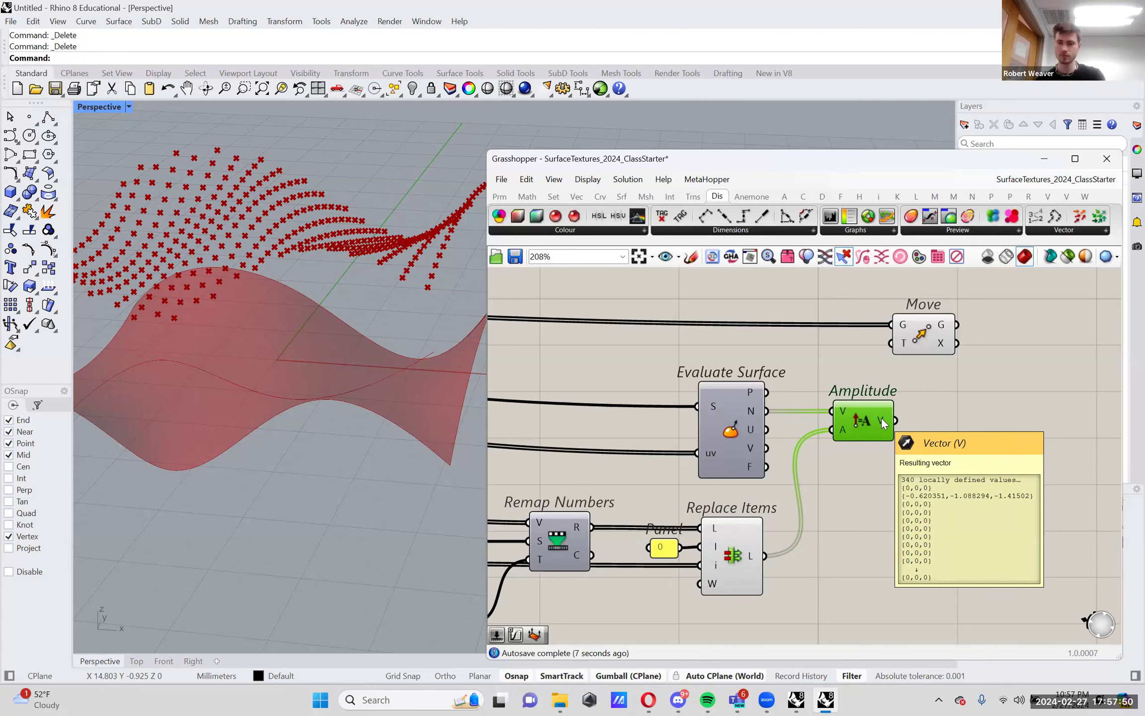
Connect the V output of Amplitude to the T input of Move and shift Move slightly away from it
{"action": "mouse_move", "coordinate": [751, 557]}
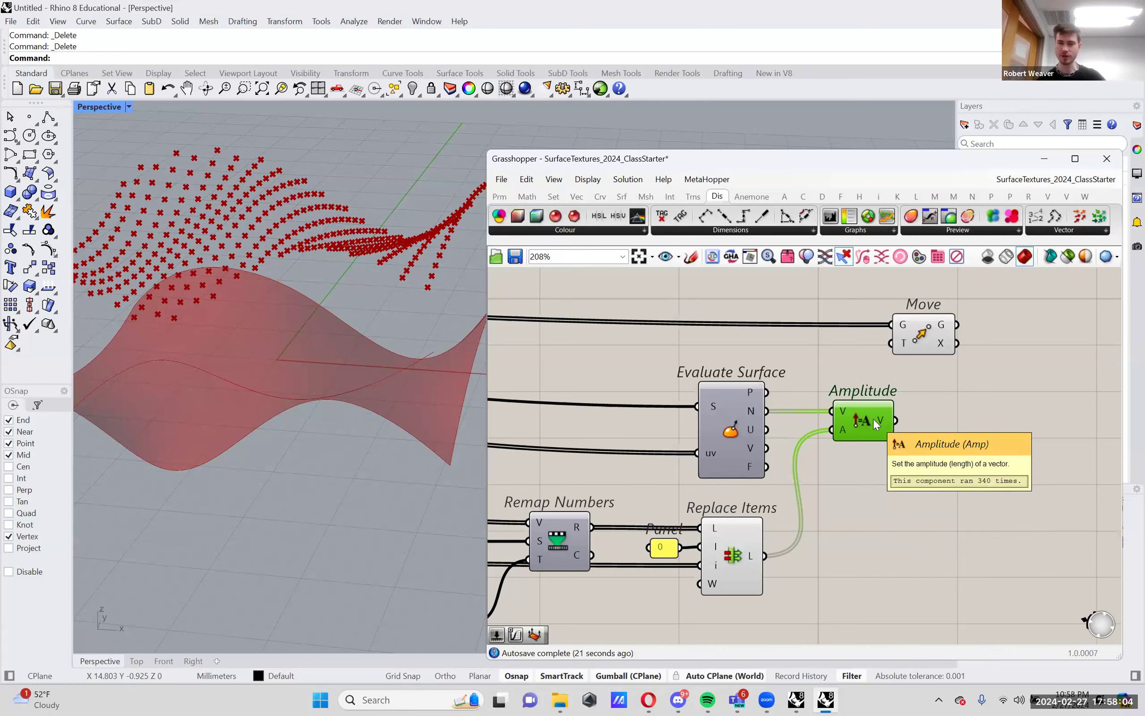
{"action": "left_click_drag", "start_coordinate": [887, 418], "coordinate": [954, 347]}
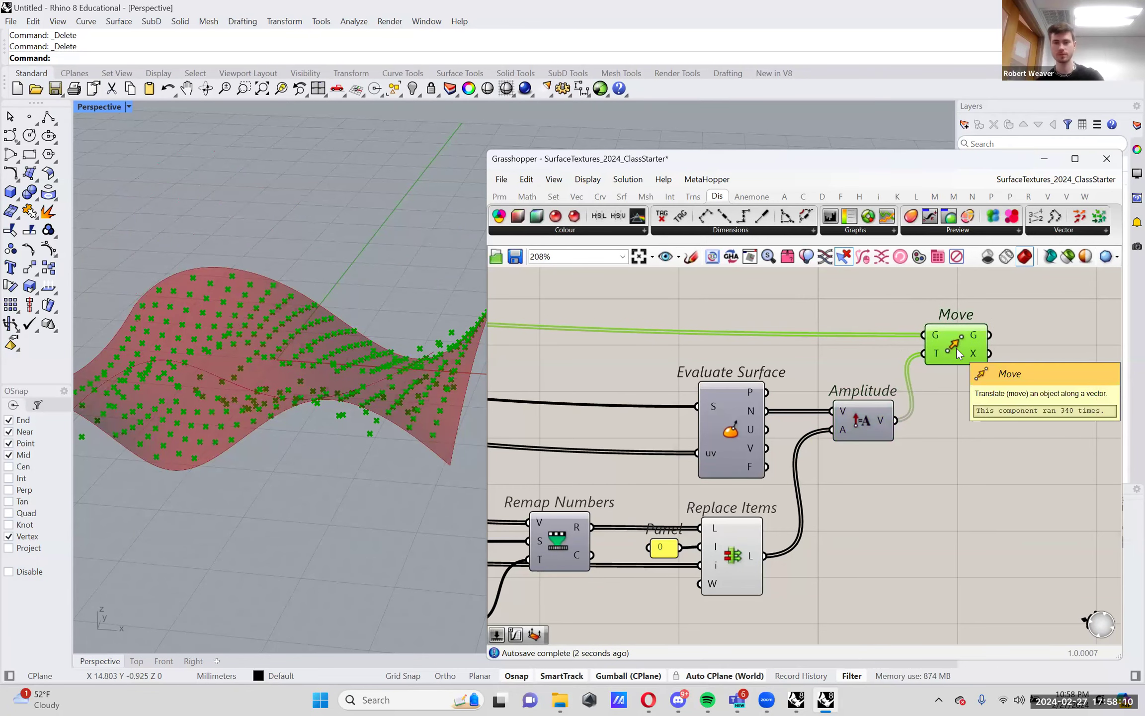
{"action": "mouse_move", "coordinate": [351, 341]}
{"action": "right_mouse_down"}
{"action": "mouse_move", "coordinate": [355, 304]}
{"action": "mouse_move", "coordinate": [293, 323]}
{"action": "right_mouse_up"}
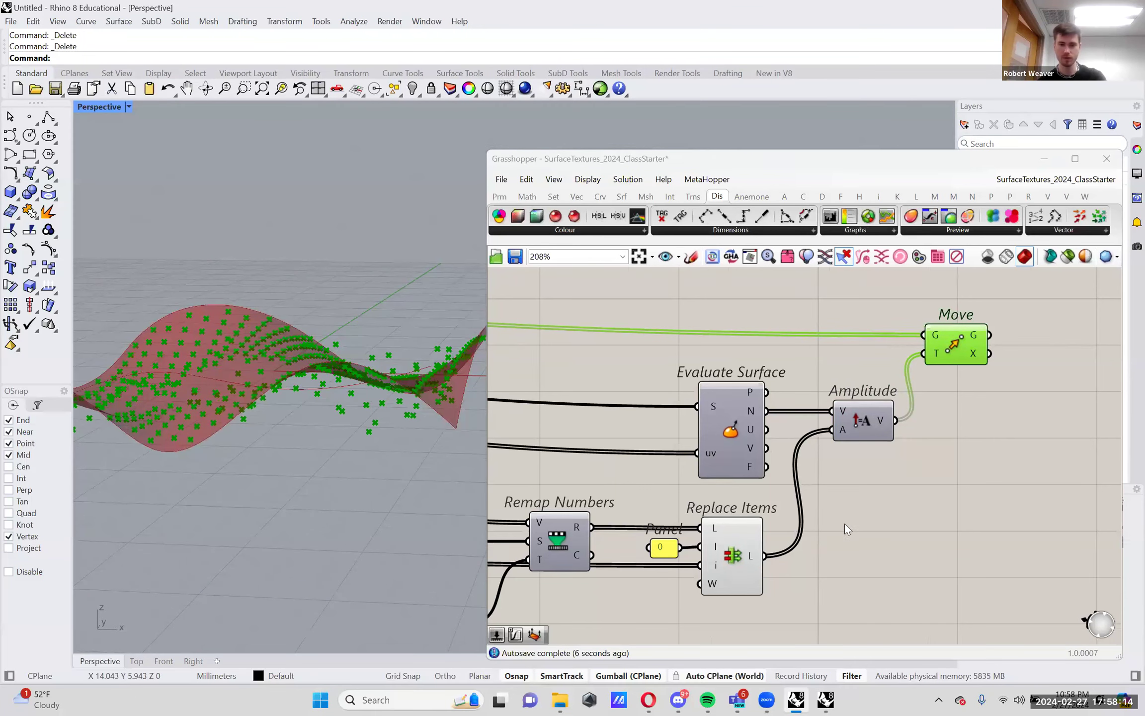
Set the Remap Numbers target domain to start at 0 and end at -8, and inspect the displaced points around the surface
{"action": "scroll", "coordinate": [844, 523], "scroll_direction": "down", "scroll_amount": 3}
{"action": "scroll", "coordinate": [627, 545], "scroll_direction": "up", "scroll_amount": 4}
{"action": "scroll", "coordinate": [627, 545], "scroll_direction": "up", "scroll_amount": 2}
{"action": "mouse_move", "coordinate": [596, 551]}
{"action": "left_mouse_down"}
{"action": "mouse_move", "coordinate": [616, 550]}
{"action": "mouse_move", "coordinate": [581, 551]}
{"action": "left_mouse_up"}
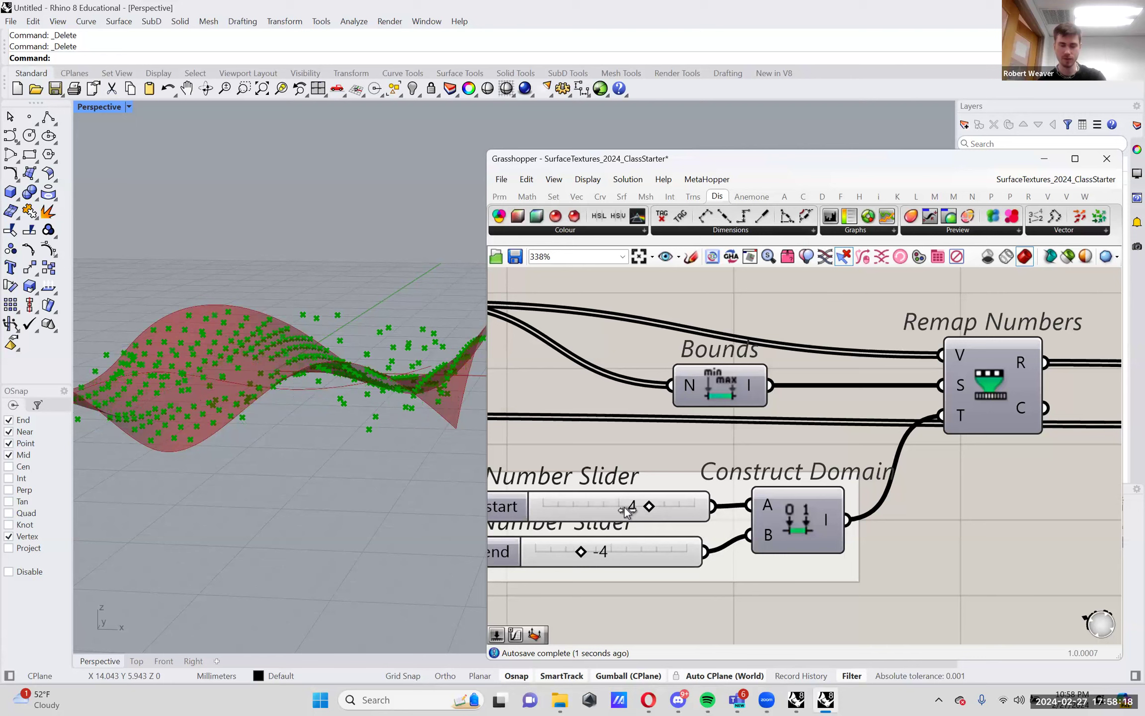
{"action": "left_click_drag", "start_coordinate": [649, 506], "coordinate": [617, 507]}
{"action": "left_click_drag", "start_coordinate": [575, 556], "coordinate": [549, 552]}
{"action": "right_click_drag", "start_coordinate": [307, 463], "coordinate": [482, 454]}
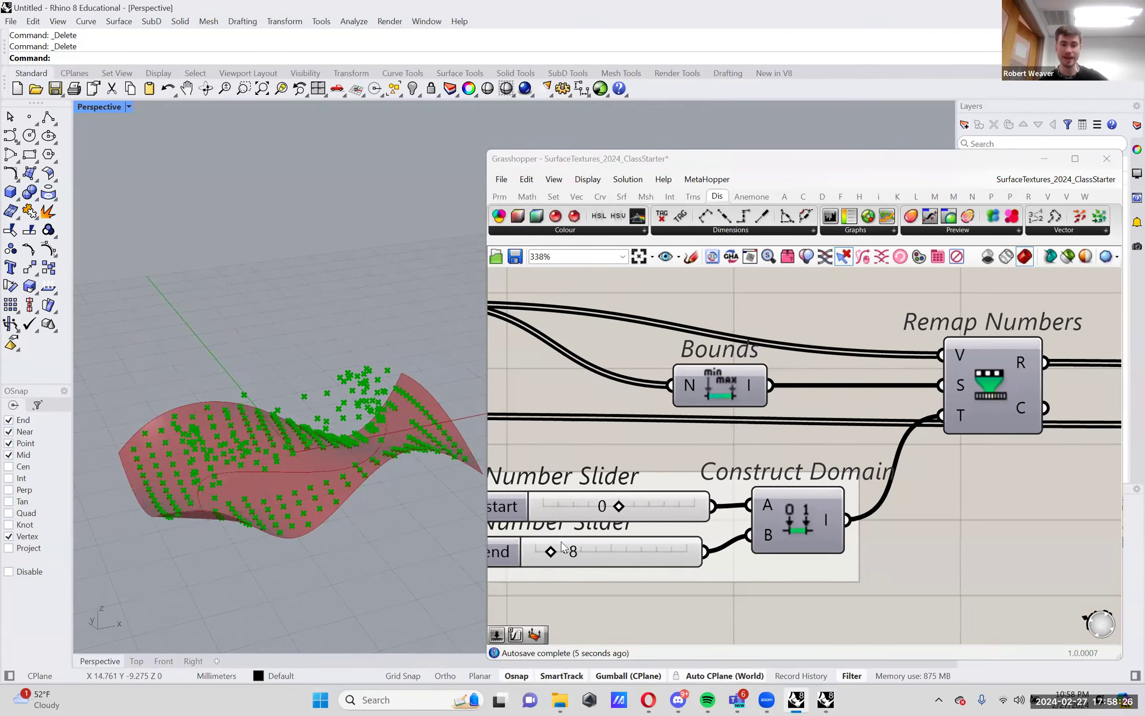
{"action": "right_click_drag", "start_coordinate": [324, 436], "coordinate": [272, 395]}
{"action": "right_click_drag", "start_coordinate": [210, 416], "coordinate": [258, 551]}
{"action": "mouse_move", "coordinate": [318, 459]}
{"action": "right_mouse_down"}
{"action": "mouse_move", "coordinate": [396, 503]}
{"action": "mouse_move", "coordinate": [393, 436]}
{"action": "mouse_move", "coordinate": [352, 482]}
{"action": "mouse_move", "coordinate": [379, 502]}
{"action": "mouse_move", "coordinate": [341, 517]}
{"action": "right_mouse_up"}
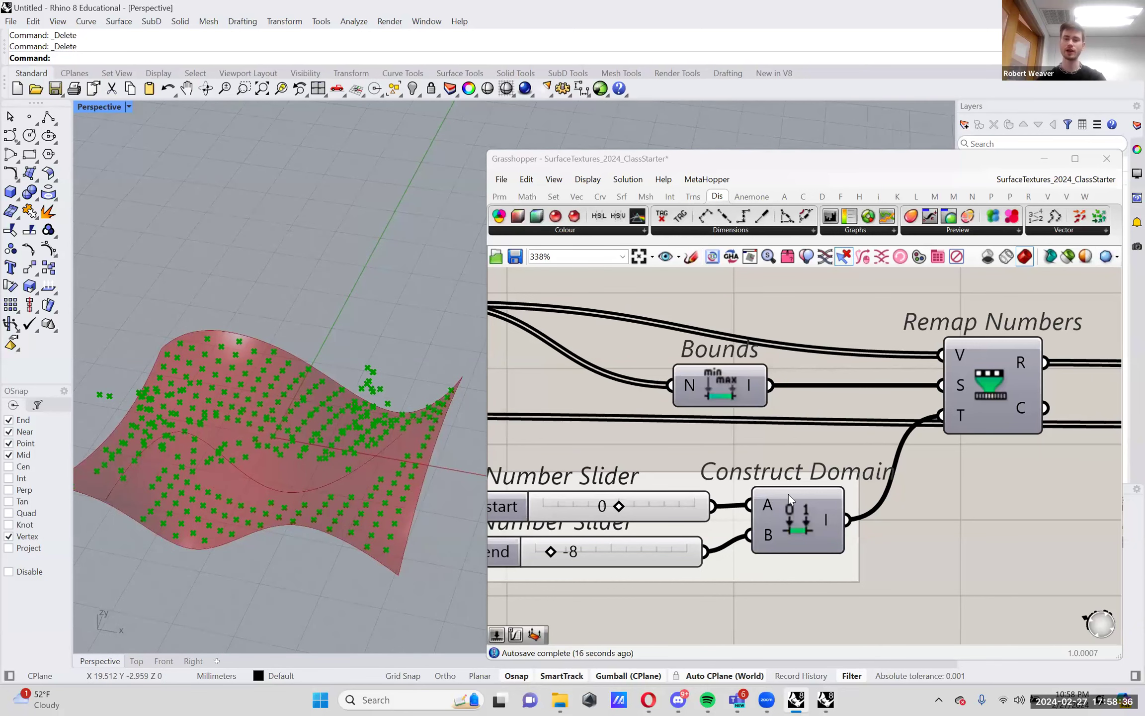
Try a much larger end value for the domain feeding Includes, and settle on 3.18 while checking the moved points
{"action": "scroll", "coordinate": [789, 494], "scroll_direction": "down", "scroll_amount": 6}
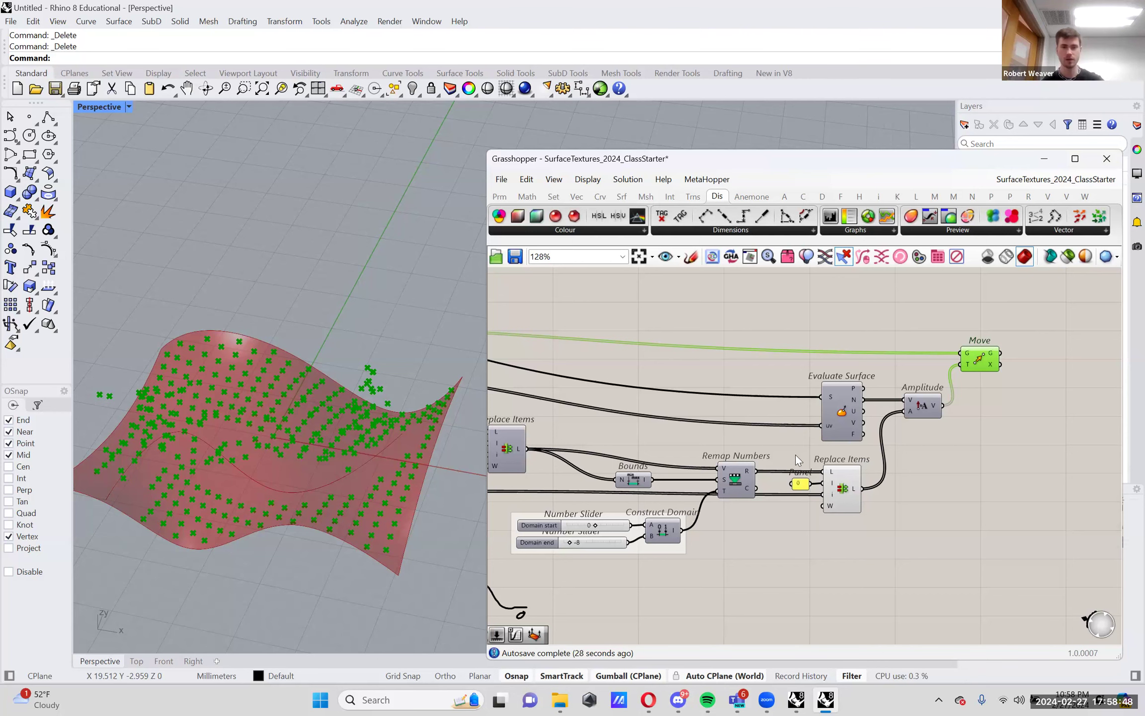
{"action": "scroll", "coordinate": [864, 463], "scroll_direction": "down", "scroll_amount": 2}
{"action": "scroll", "coordinate": [689, 486], "scroll_direction": "up", "scroll_amount": 4}
{"action": "scroll", "coordinate": [690, 487], "scroll_direction": "up", "scroll_amount": 4}
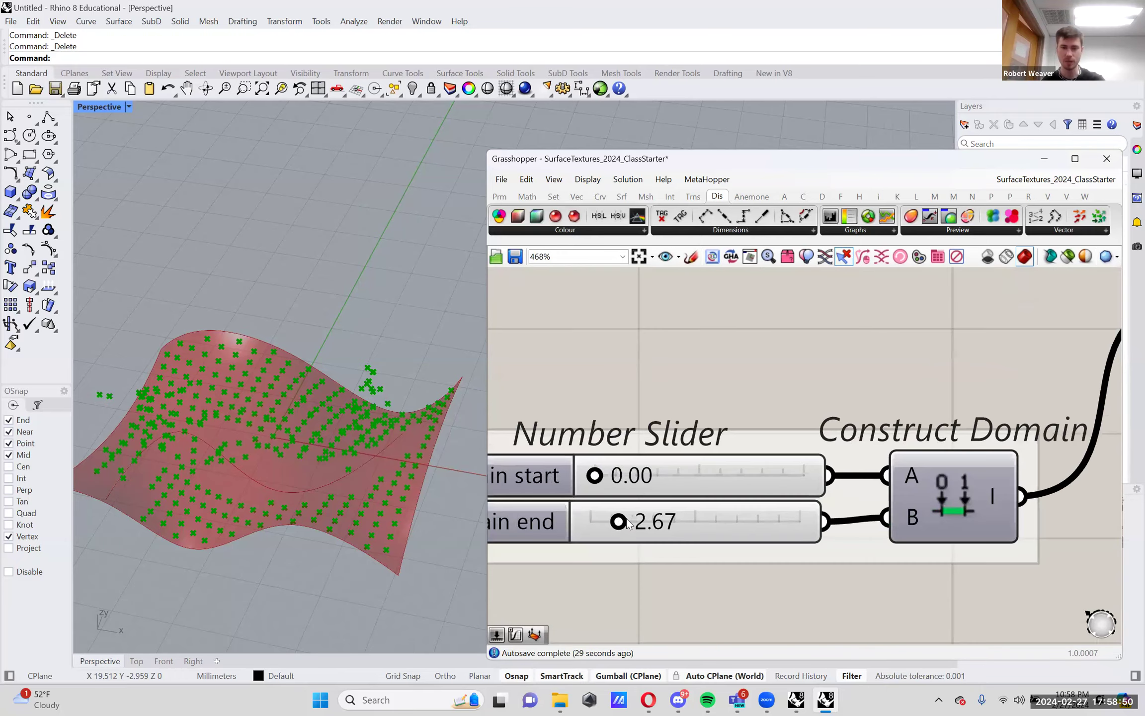
{"action": "left_click_drag", "start_coordinate": [621, 522], "coordinate": [725, 521]}
{"action": "right_click_drag", "start_coordinate": [258, 457], "coordinate": [417, 370]}
{"action": "left_click_drag", "start_coordinate": [724, 521], "coordinate": [625, 543]}
{"action": "right_click_drag", "start_coordinate": [321, 435], "coordinate": [350, 432]}
Hide the construction grid and the grid axes in the Perspective viewport
{"action": "type", "text": "Grid"}
{"action": "key", "text": "Return"}
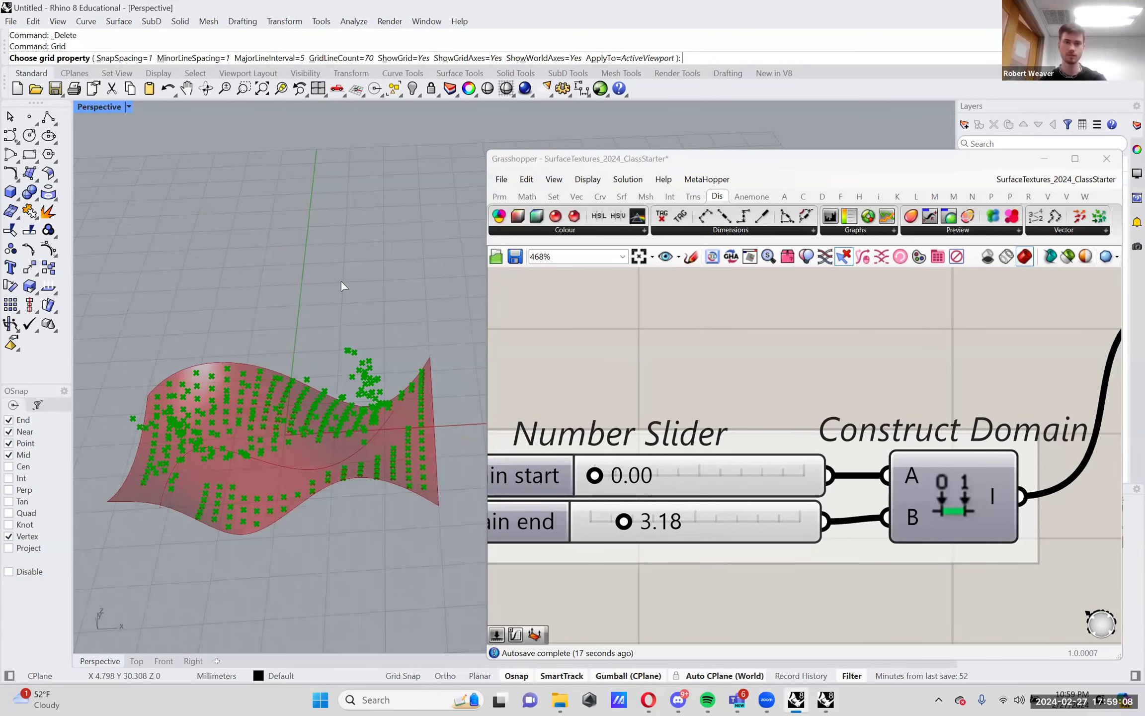
{"action": "left_click", "coordinate": [400, 58]}
{"action": "left_click", "coordinate": [447, 58]}
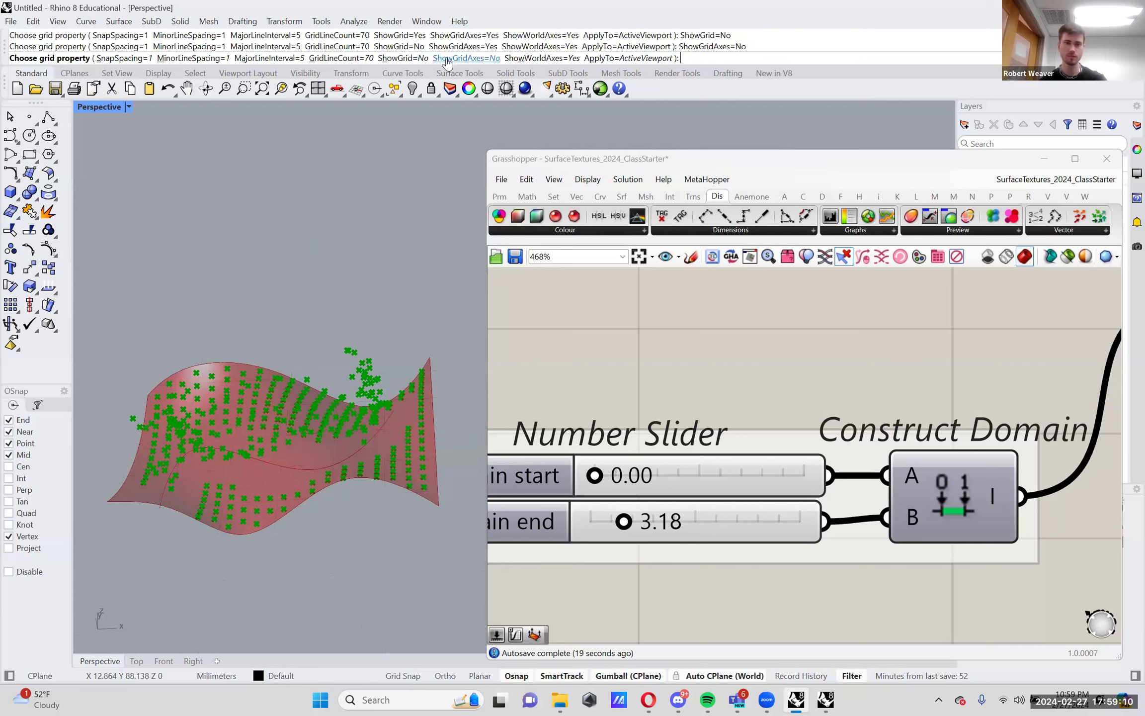
{"action": "right_click", "coordinate": [404, 164]}
Try 20.00 as the end of the domain feeding Includes, reduce it slightly, and check the moved points from another angle
{"action": "right_click_drag", "start_coordinate": [467, 325], "coordinate": [219, 384]}
{"action": "scroll", "coordinate": [592, 396], "scroll_direction": "down", "scroll_amount": 6}
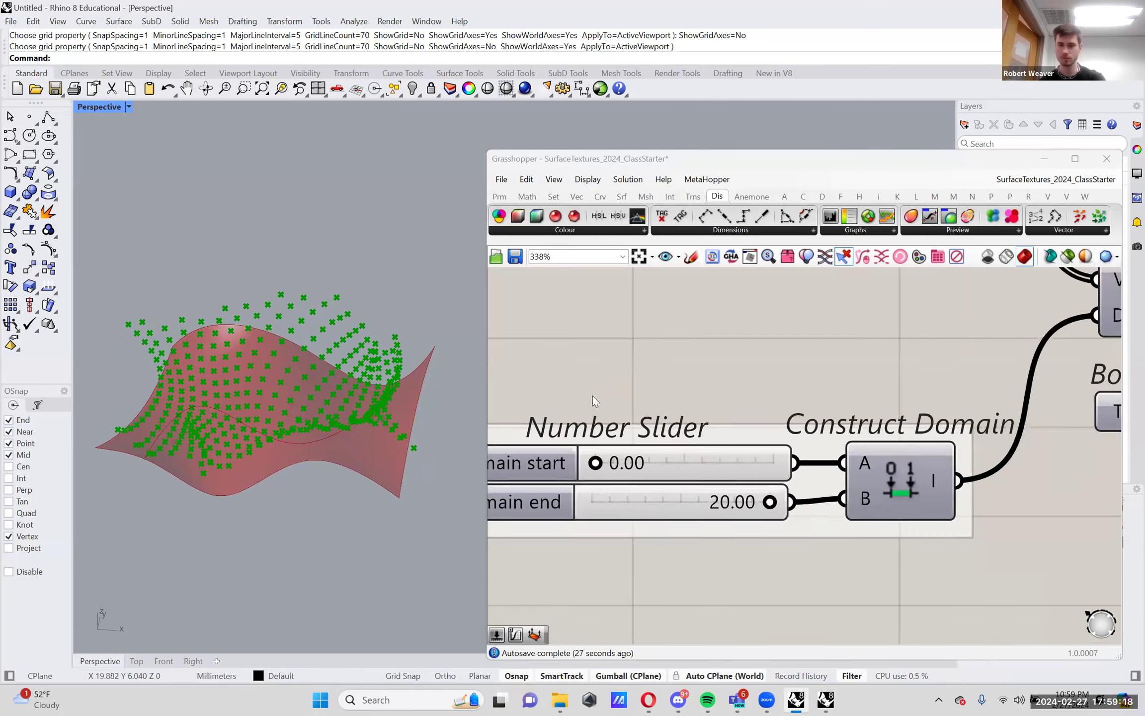
{"action": "scroll", "coordinate": [688, 487], "scroll_direction": "up", "scroll_amount": 2}
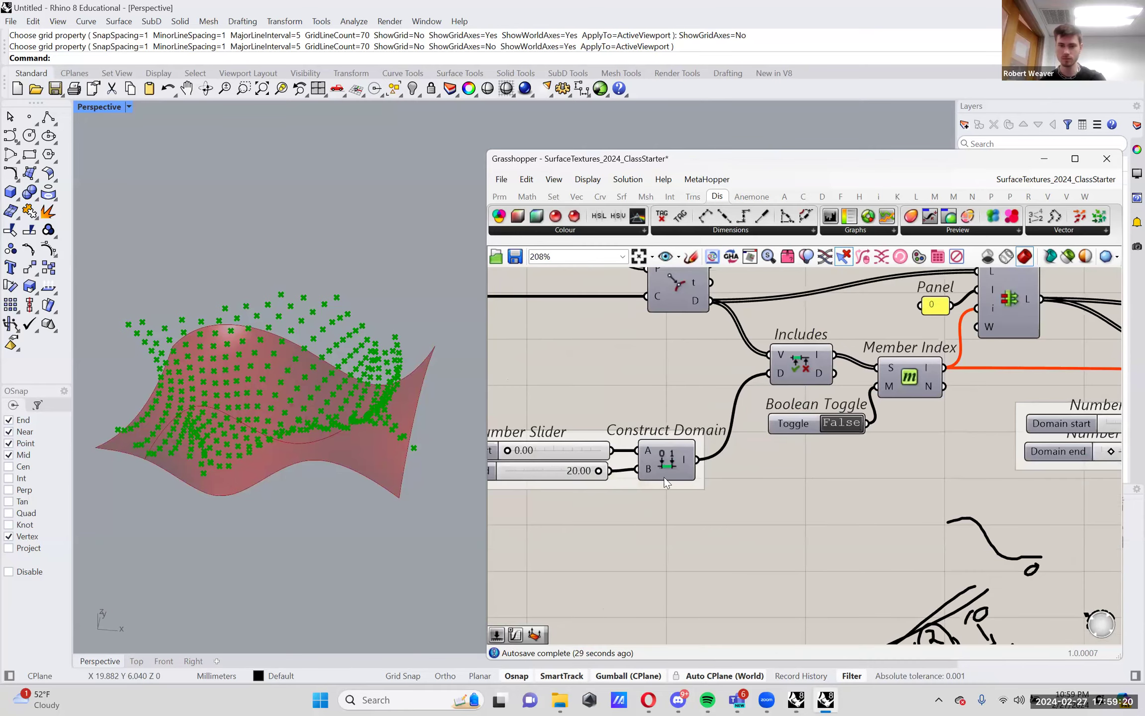
{"action": "left_click_drag", "start_coordinate": [596, 470], "coordinate": [552, 473]}
{"action": "scroll", "coordinate": [927, 414], "scroll_direction": "down", "scroll_amount": 3}
{"action": "scroll", "coordinate": [862, 427], "scroll_direction": "up", "scroll_amount": 4}
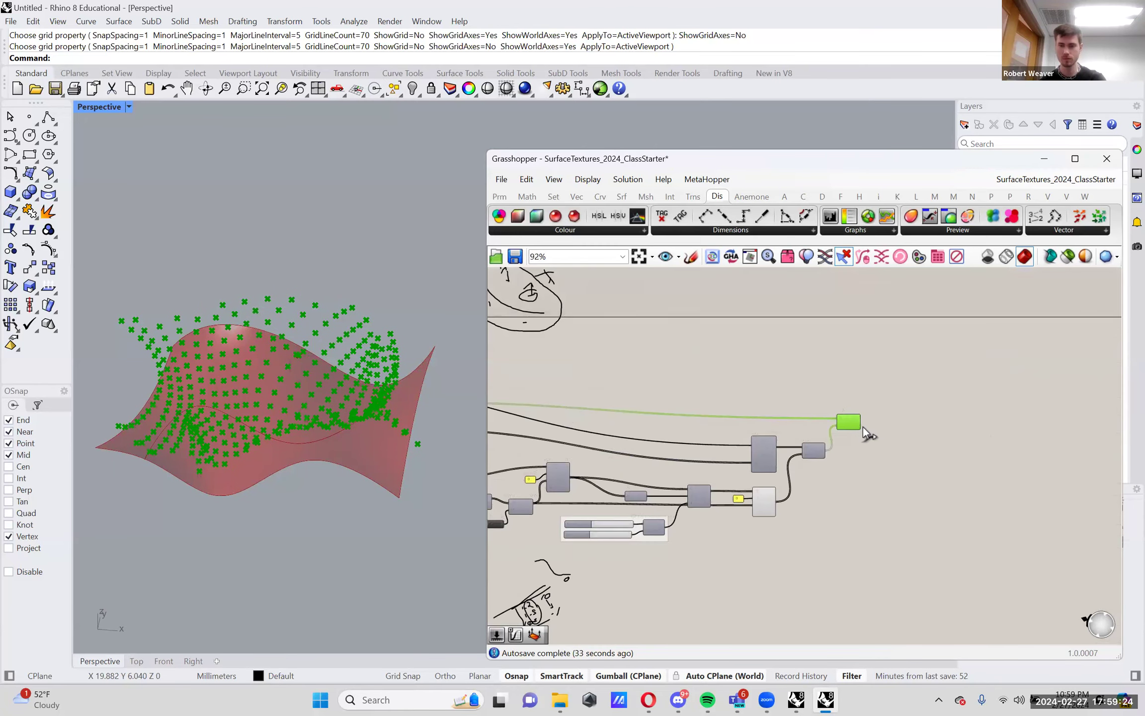
{"action": "right_click_drag", "start_coordinate": [346, 384], "coordinate": [376, 402]}
Add a Delaunay Mesh component beyond Move, leaving a gap between them
{"action": "double_click", "coordinate": [1009, 389]}
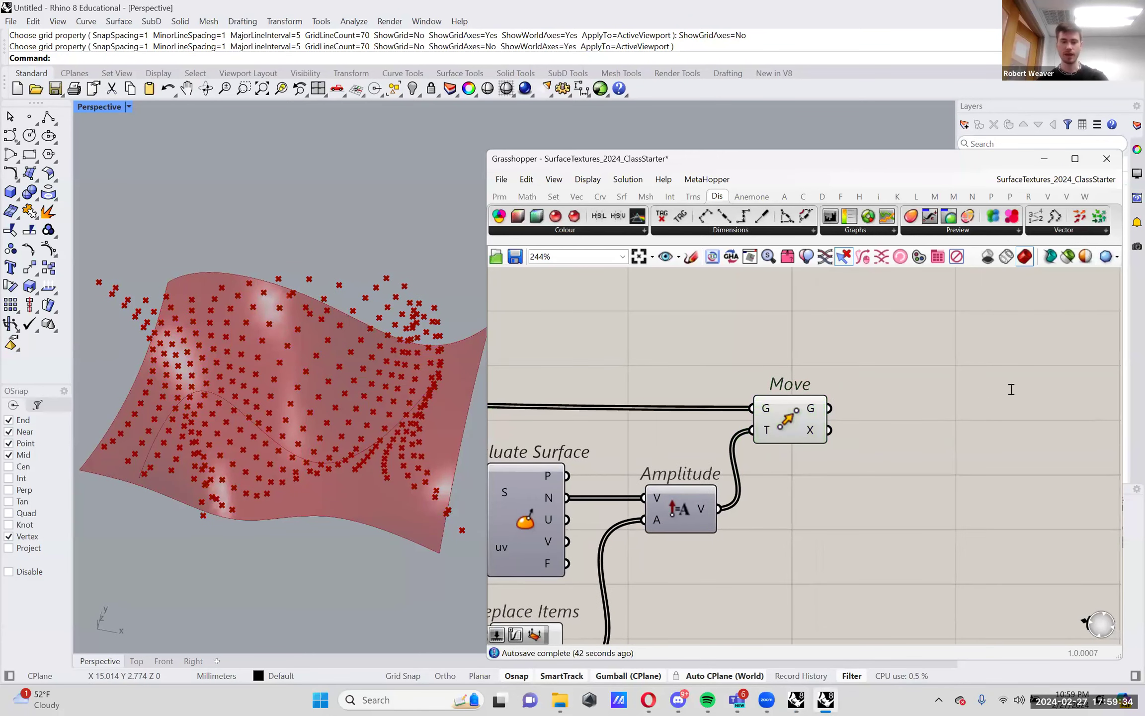
{"action": "type", "text": "Del"}
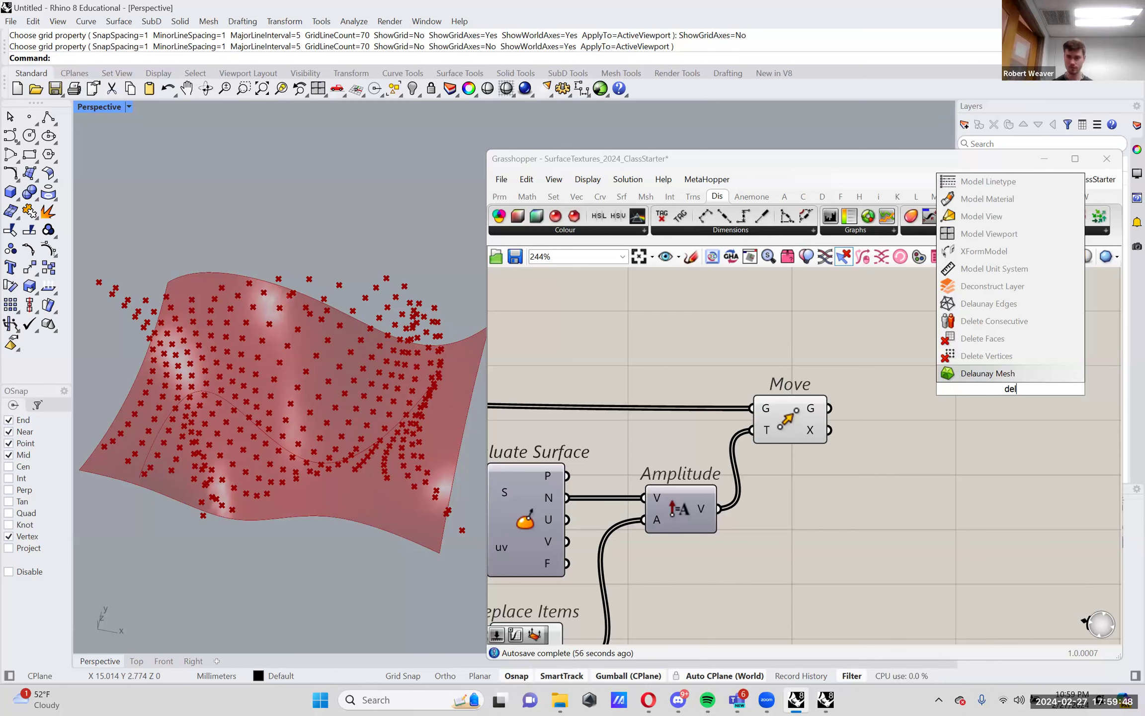
{"action": "key", "text": "Return"}
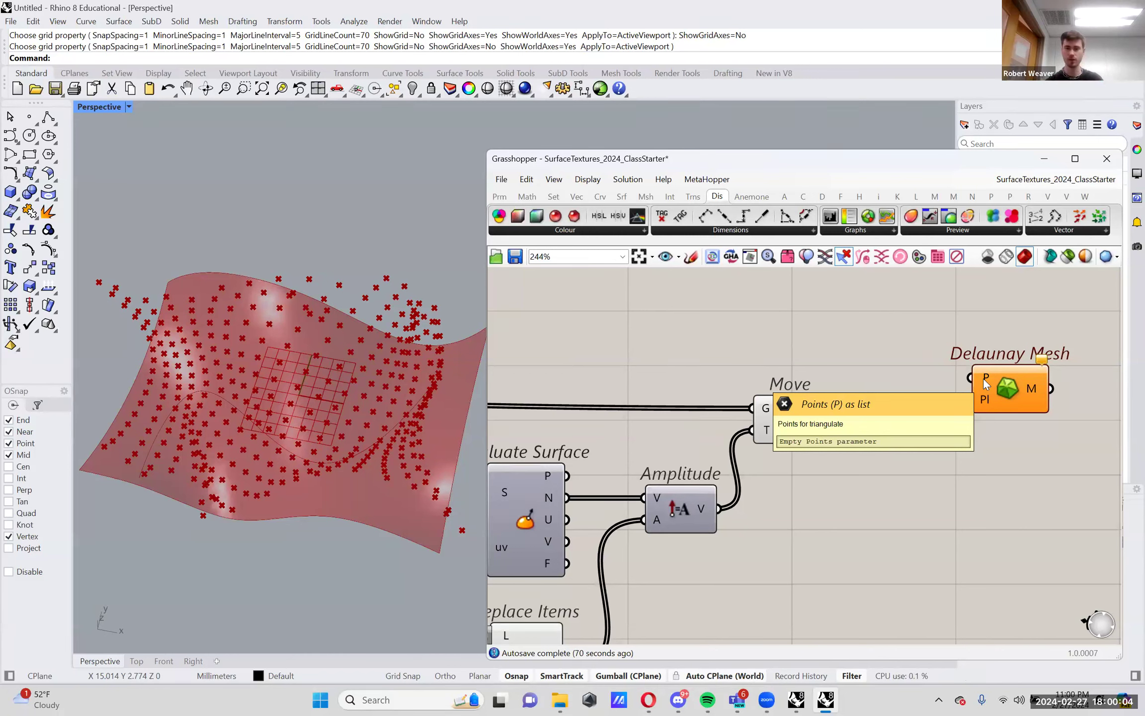
{"action": "left_click_drag", "start_coordinate": [988, 393], "coordinate": [1037, 427]}
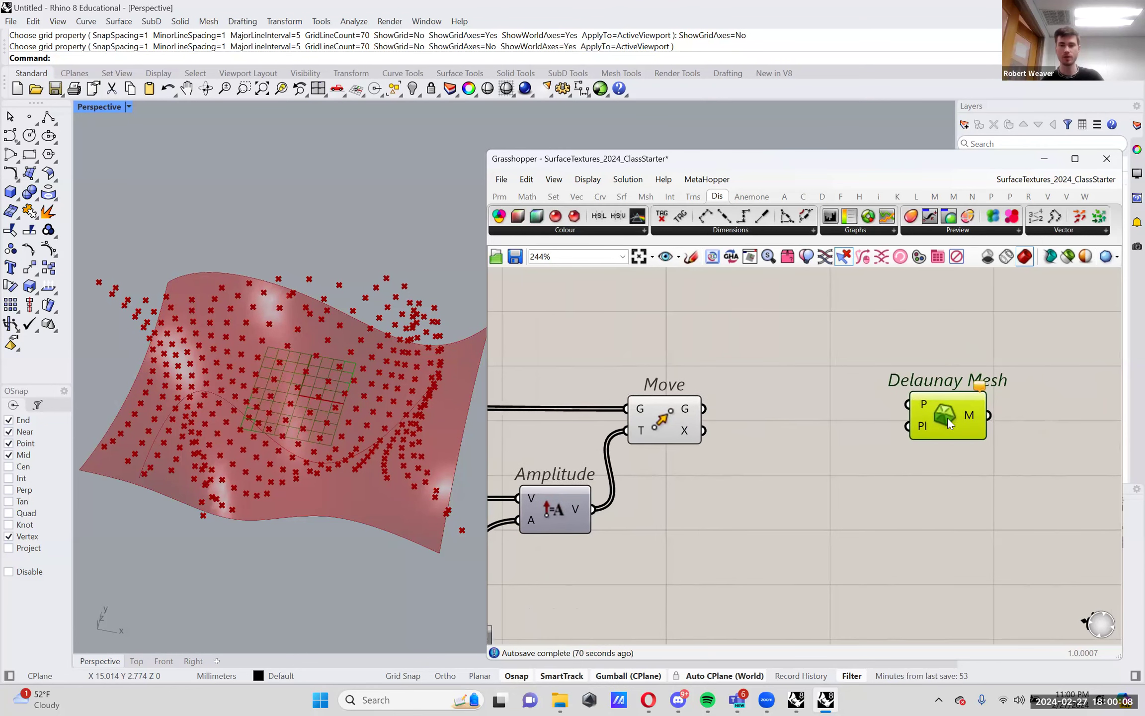
{"action": "left_click_drag", "start_coordinate": [868, 344], "coordinate": [1073, 477]}
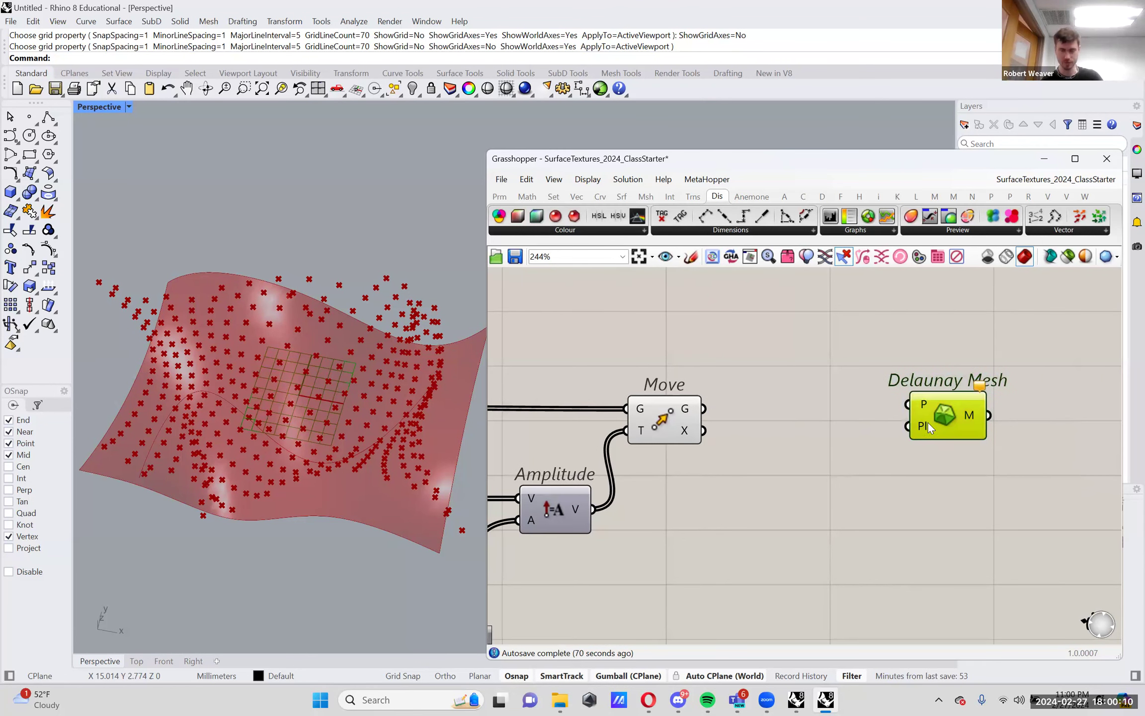
Check the Move and Diamond Panels outputs, then add a Deconstruct Brep component above Area
{"action": "mouse_move", "coordinate": [693, 412]}
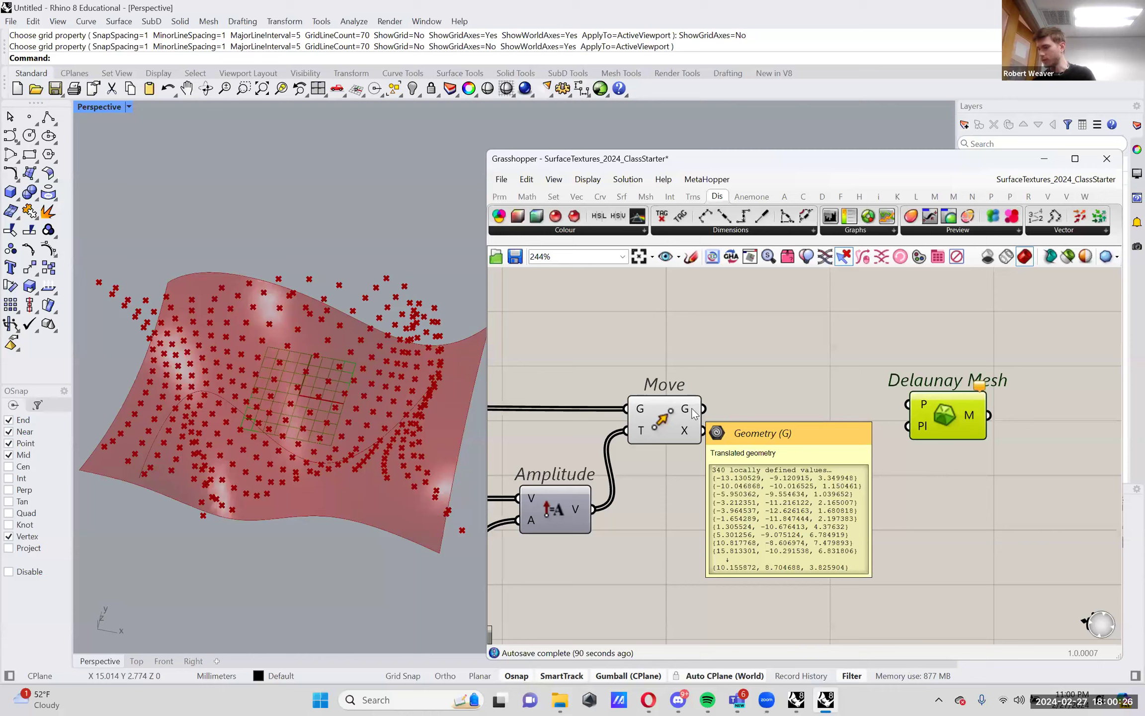
{"action": "scroll", "coordinate": [974, 400], "scroll_direction": "down", "scroll_amount": 3}
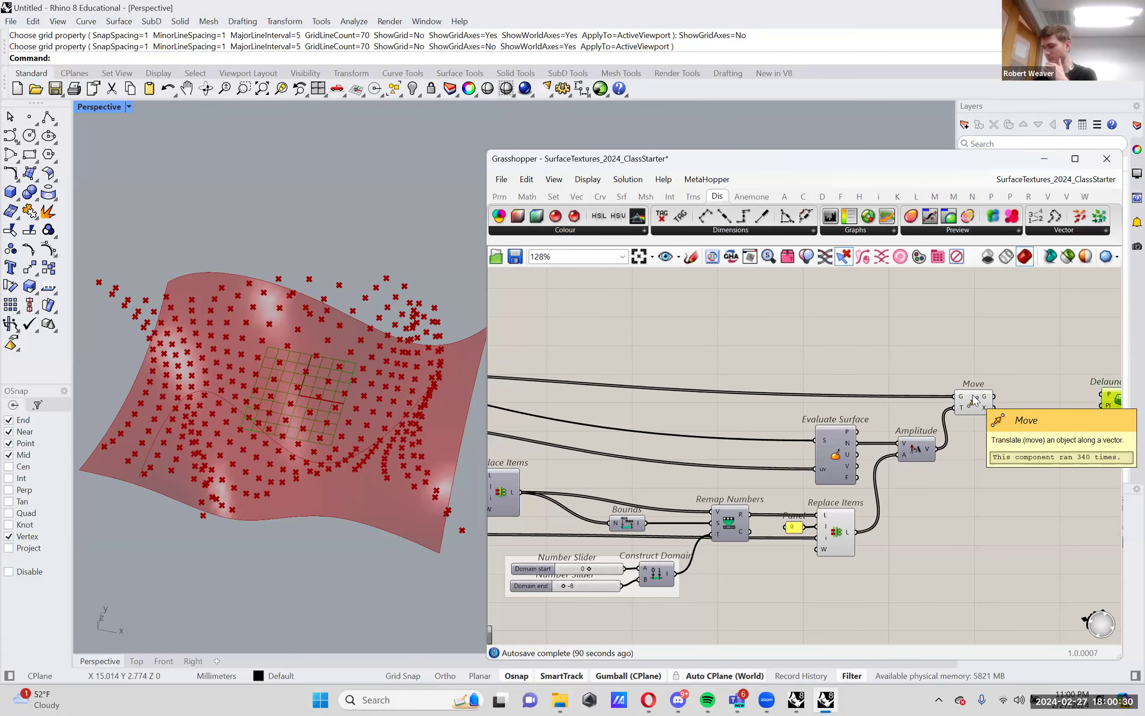
{"action": "right_click_drag", "start_coordinate": [974, 400], "coordinate": [714, 391]}
{"action": "scroll", "coordinate": [715, 391], "scroll_direction": "up", "scroll_amount": 5}
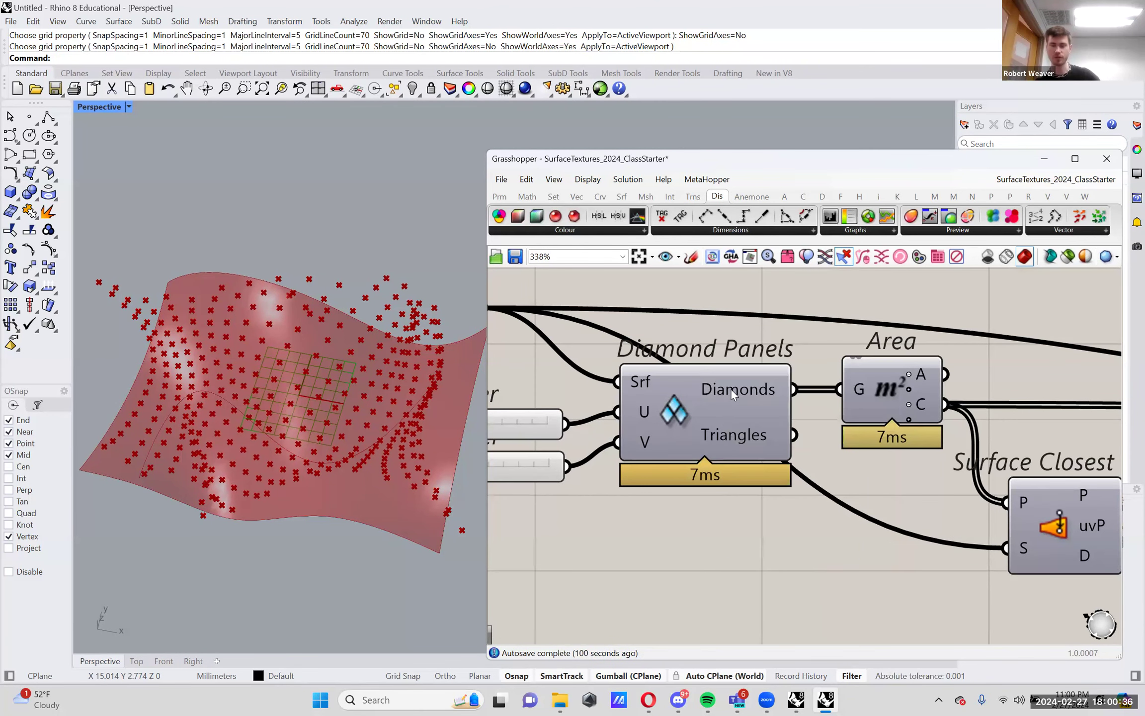
{"action": "right_click_drag", "start_coordinate": [731, 388], "coordinate": [688, 414]}
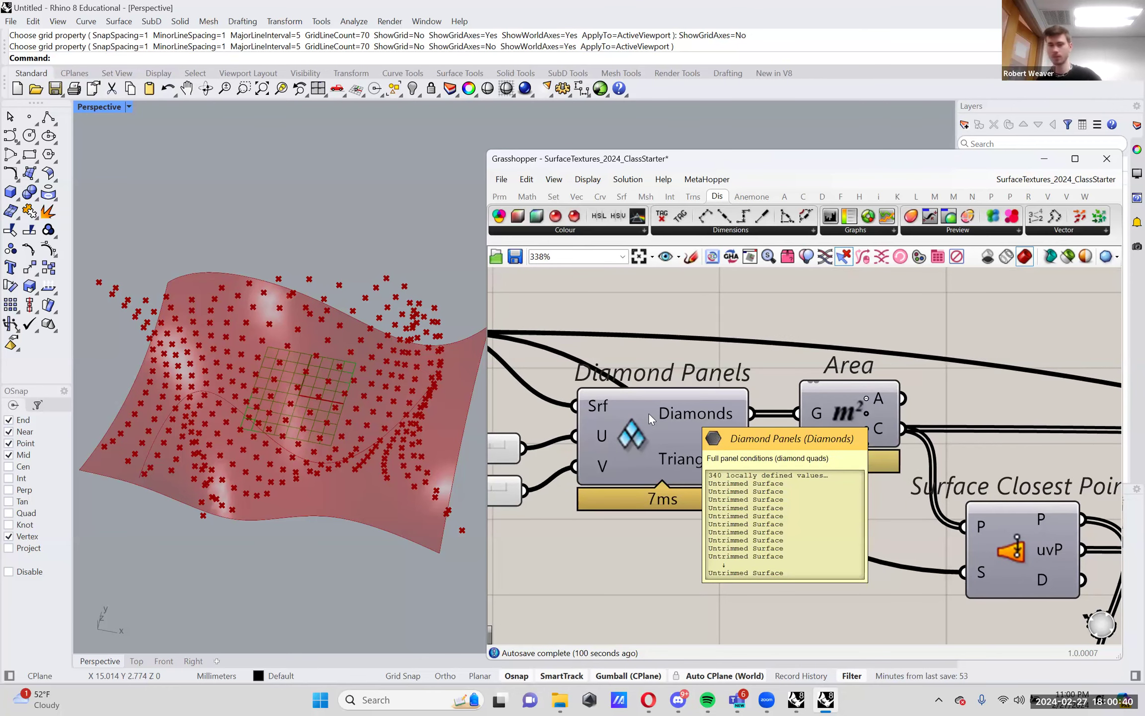
{"action": "scroll", "coordinate": [611, 601], "scroll_direction": "down", "scroll_amount": 3}
{"action": "double_click", "coordinate": [803, 426]}
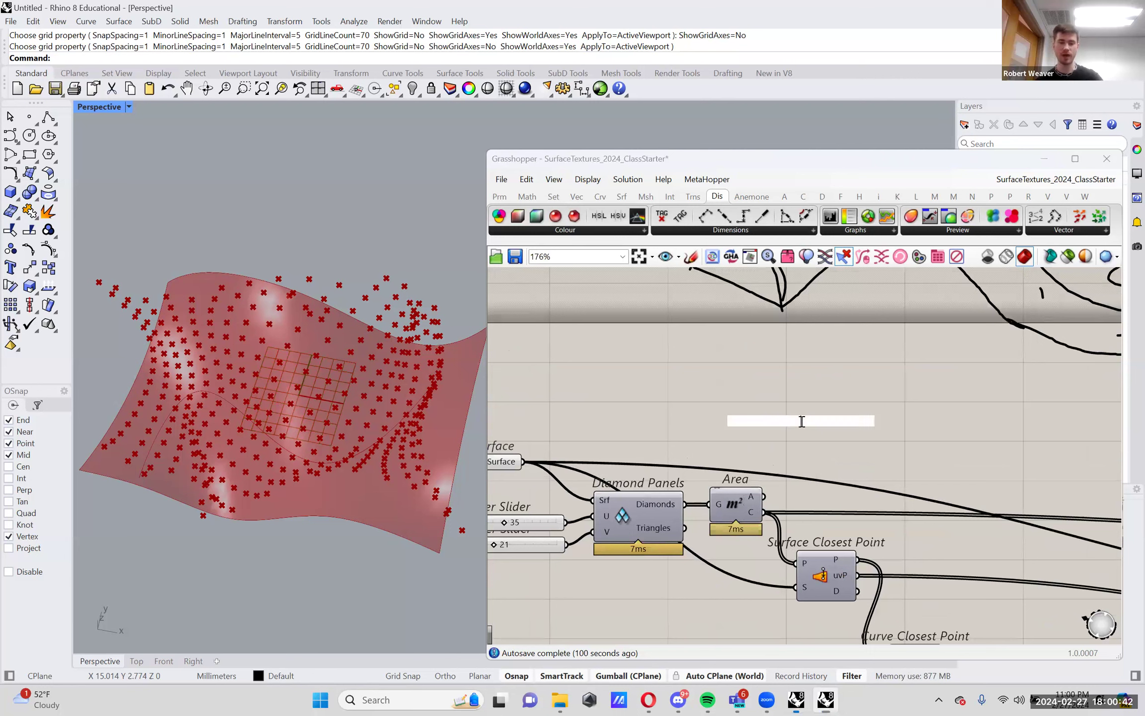
{"action": "type", "text": "dec"}
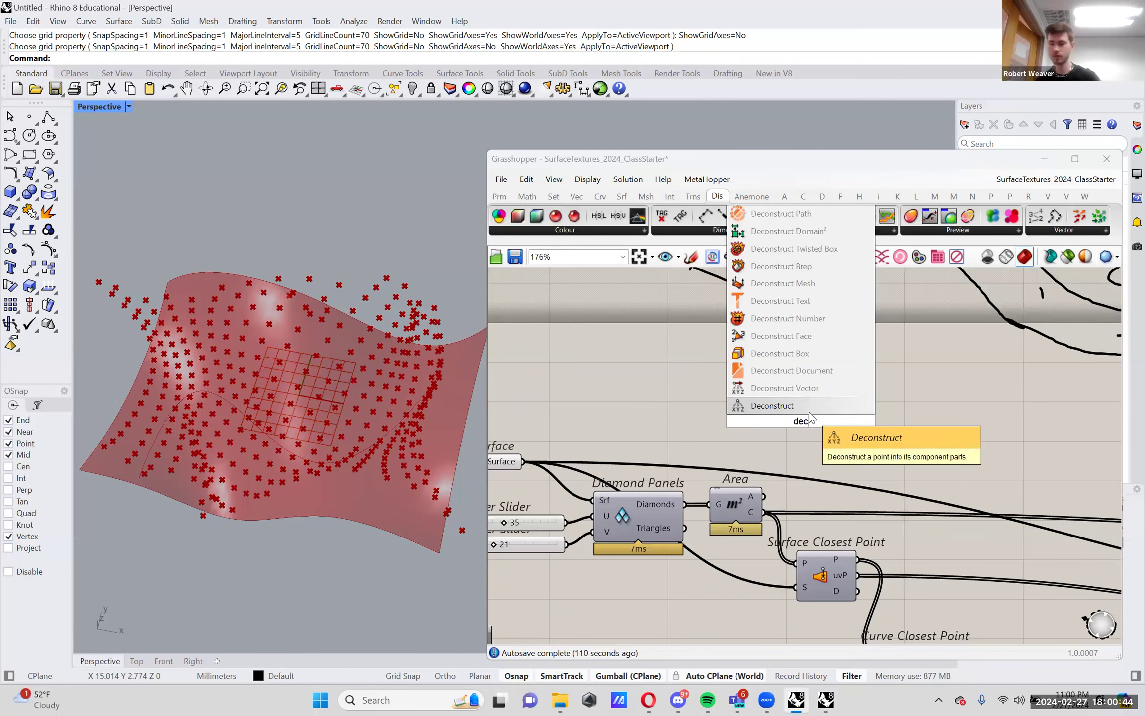
{"action": "type", "text": " bre"}
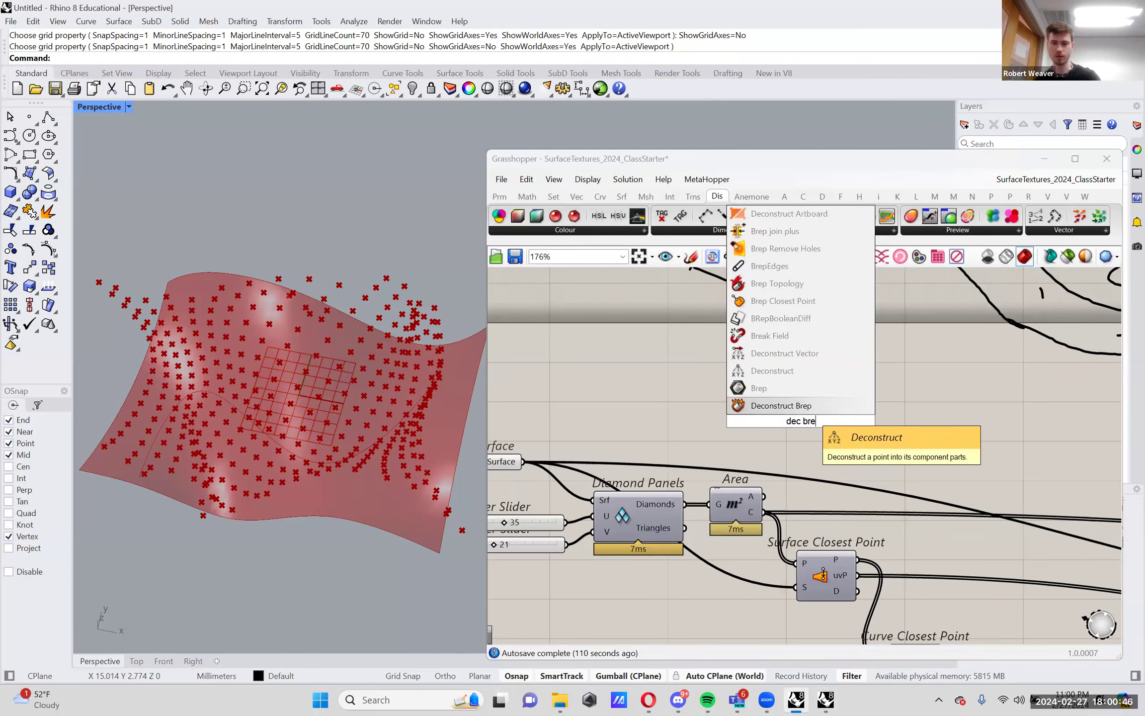
{"action": "left_click", "coordinate": [830, 407]}
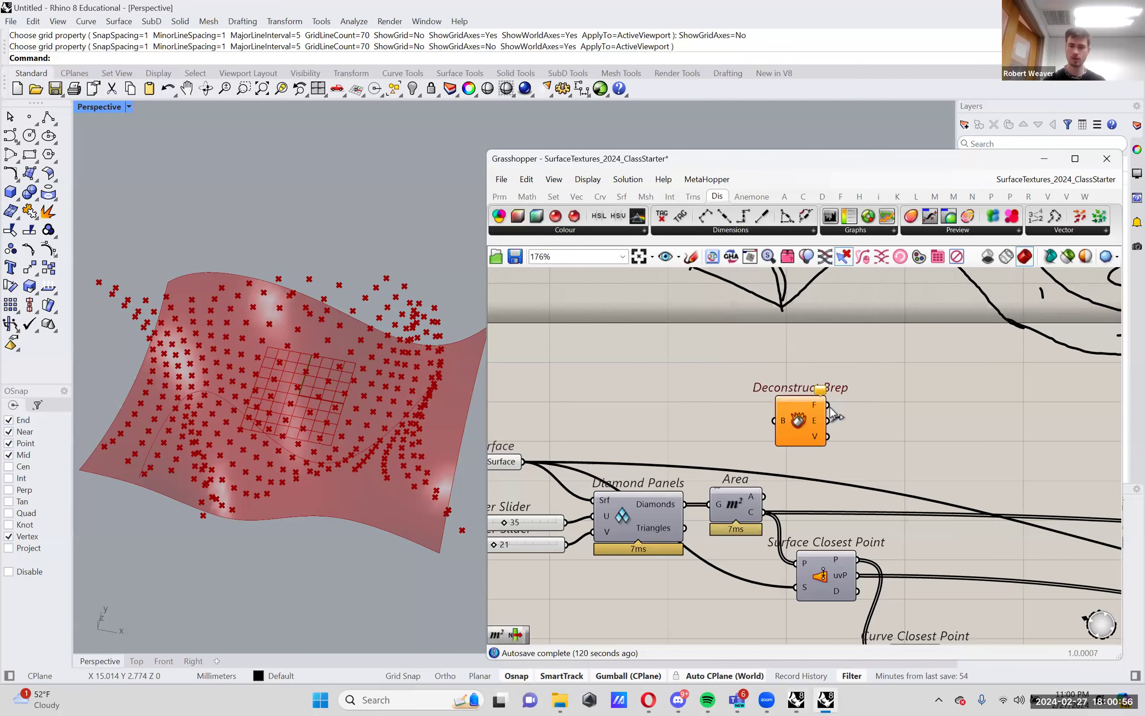
Connect the Diamonds output of Diamond Panels to the B input of Deconstruct Brep and inspect the panel vertices on the surface
{"action": "left_click_drag", "start_coordinate": [686, 505], "coordinate": [777, 419]}
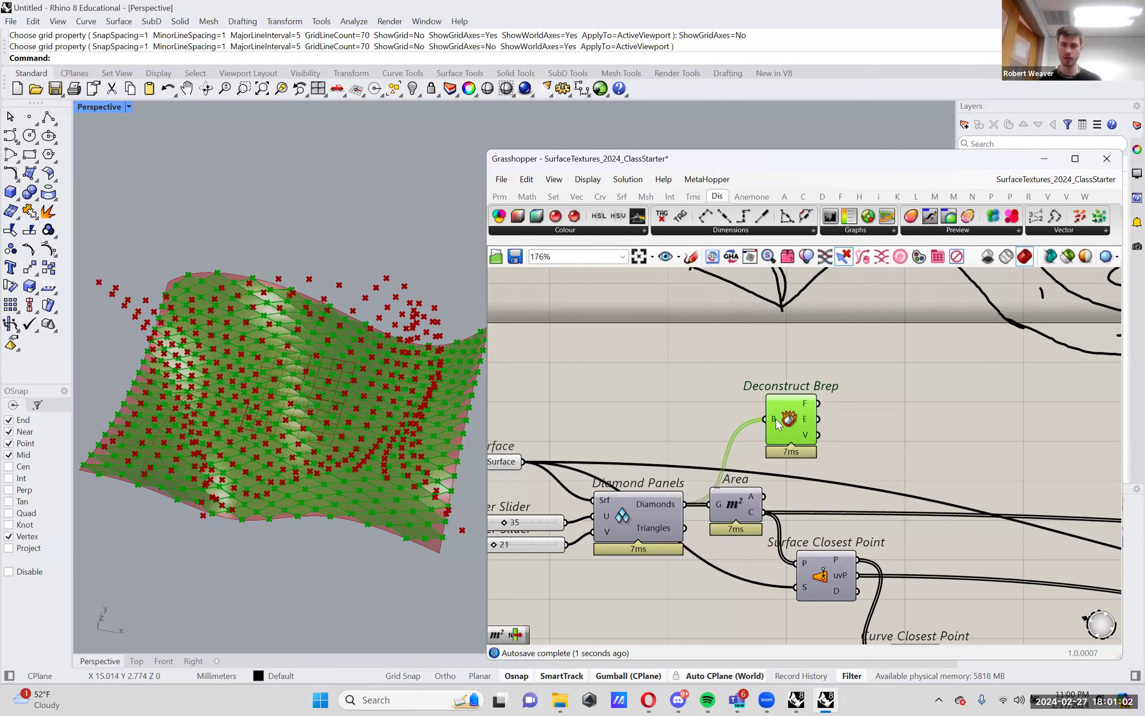
{"action": "mouse_move", "coordinate": [776, 418]}
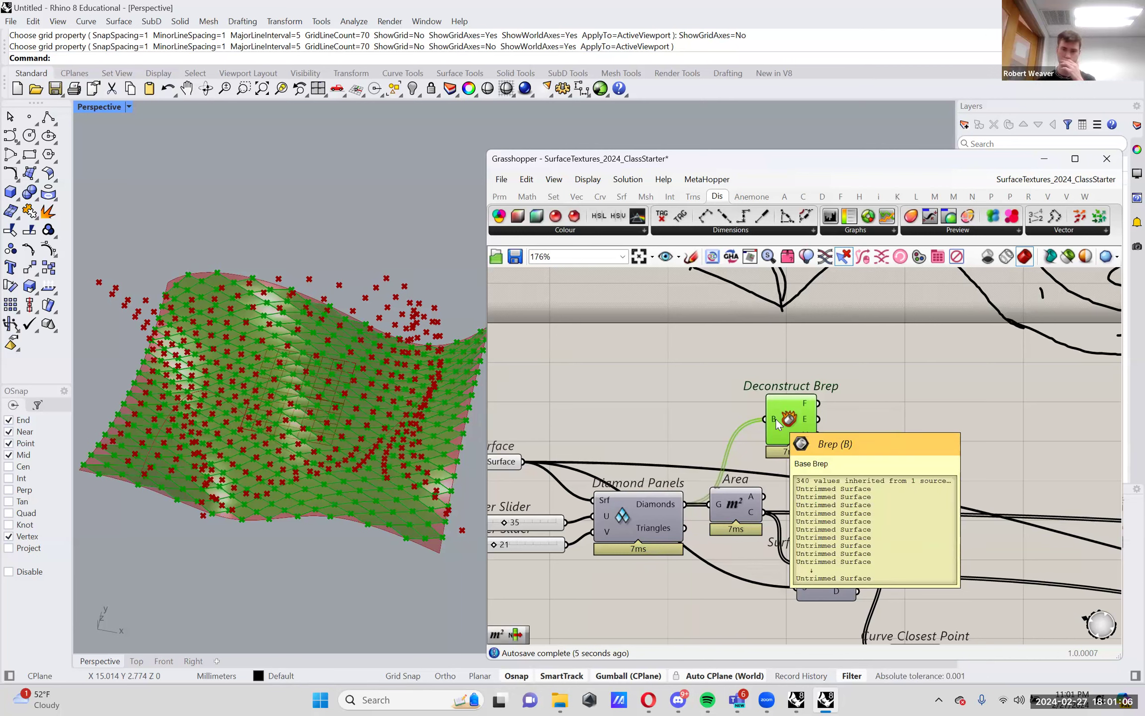
{"action": "left_click_drag", "start_coordinate": [794, 424], "coordinate": [740, 409]}
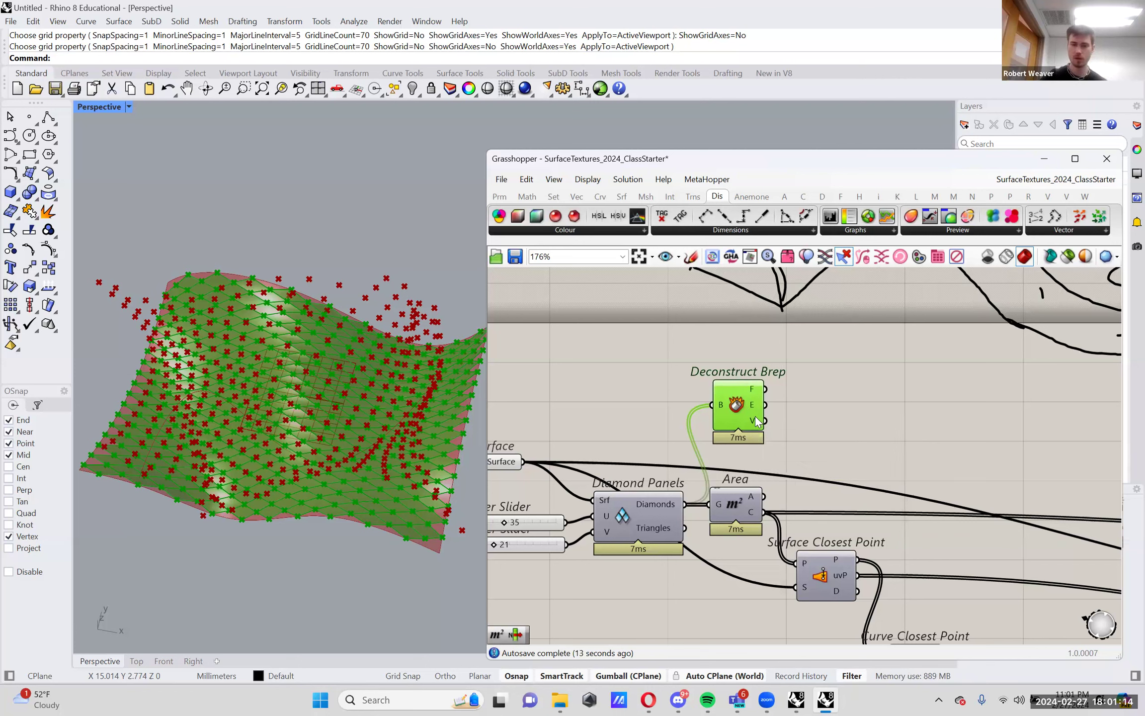
{"action": "mouse_move", "coordinate": [756, 402]}
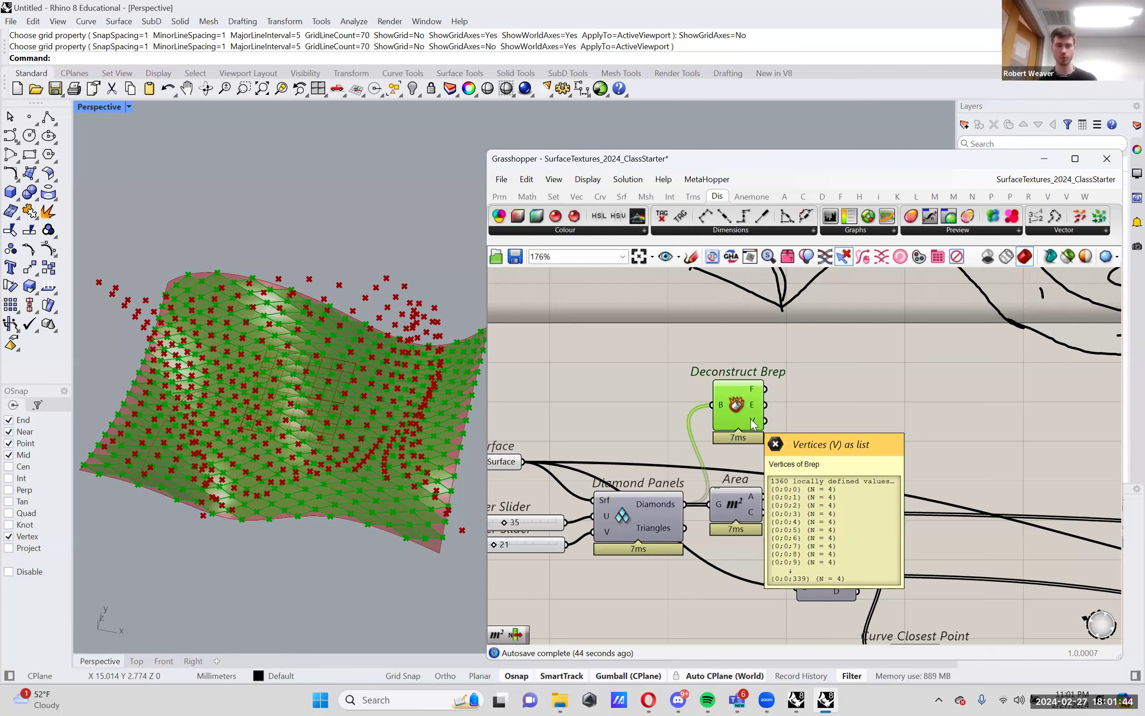
{"action": "scroll", "coordinate": [368, 508], "scroll_direction": "up", "scroll_amount": 8}
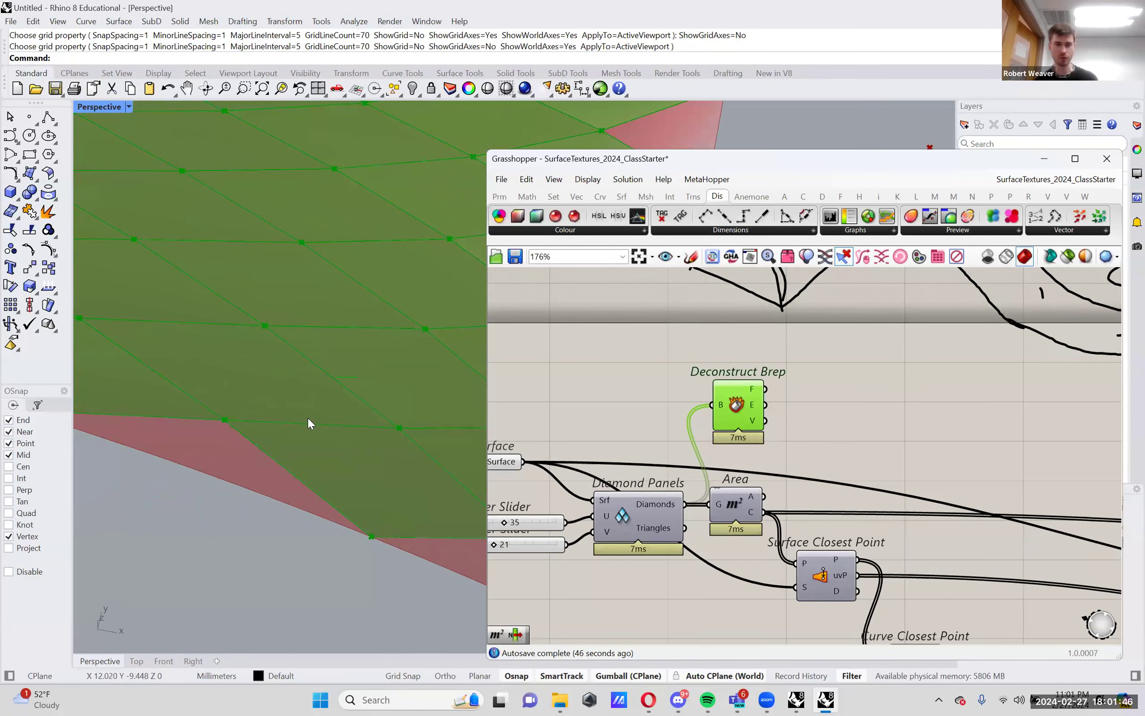
{"action": "scroll", "coordinate": [279, 432], "scroll_direction": "down", "scroll_amount": 5}
{"action": "scroll", "coordinate": [449, 489], "scroll_direction": "down", "scroll_amount": 3}
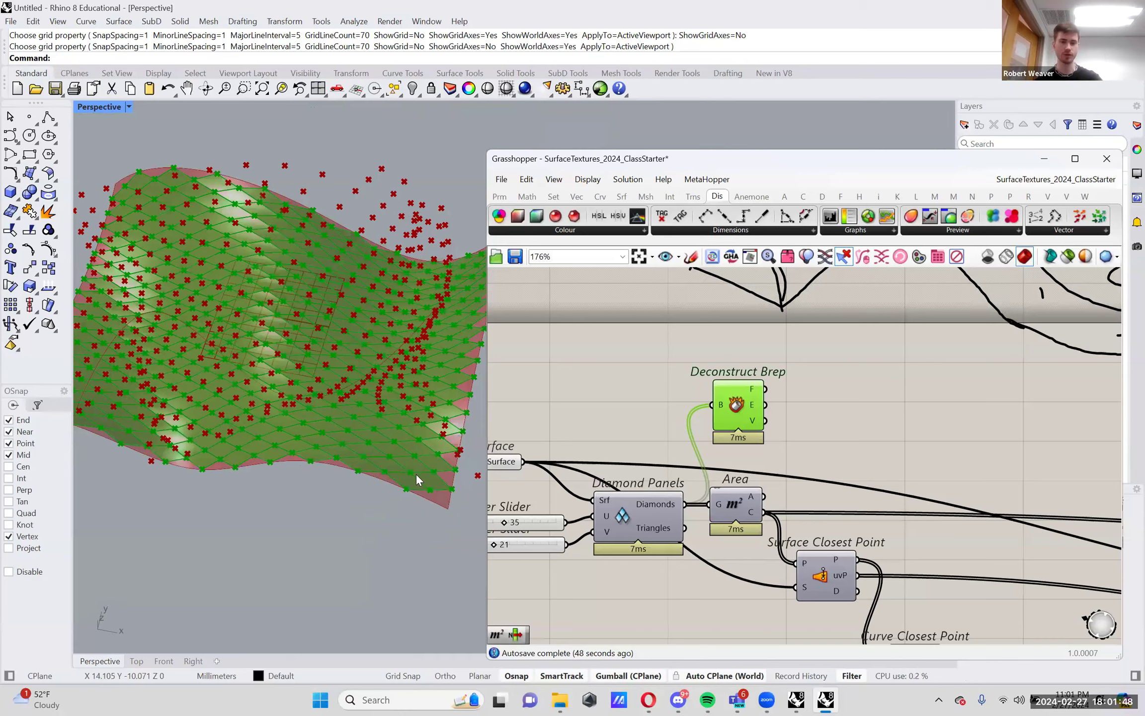
{"action": "scroll", "coordinate": [418, 475], "scroll_direction": "down", "scroll_amount": 2}
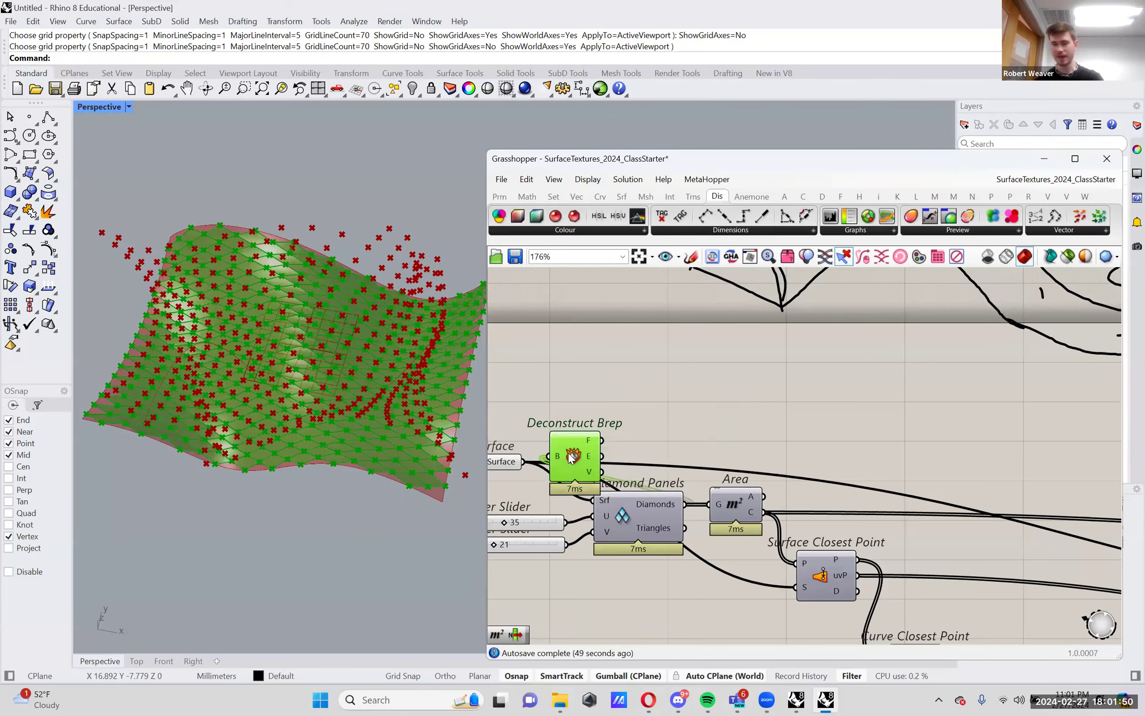
Relocate Deconstruct Brep to just above Move and line up Delaunay Mesh beside it
{"action": "scroll", "coordinate": [568, 453], "scroll_direction": "down", "scroll_amount": 3}
{"action": "scroll", "coordinate": [1015, 485], "scroll_direction": "up", "scroll_amount": 2}
{"action": "scroll", "coordinate": [1016, 485], "scroll_direction": "up", "scroll_amount": 3}
{"action": "left_click_drag", "start_coordinate": [1016, 485], "coordinate": [958, 420]}
{"action": "right_click_drag", "start_coordinate": [958, 420], "coordinate": [817, 419]}
{"action": "scroll", "coordinate": [817, 419], "scroll_direction": "down", "scroll_amount": 2}
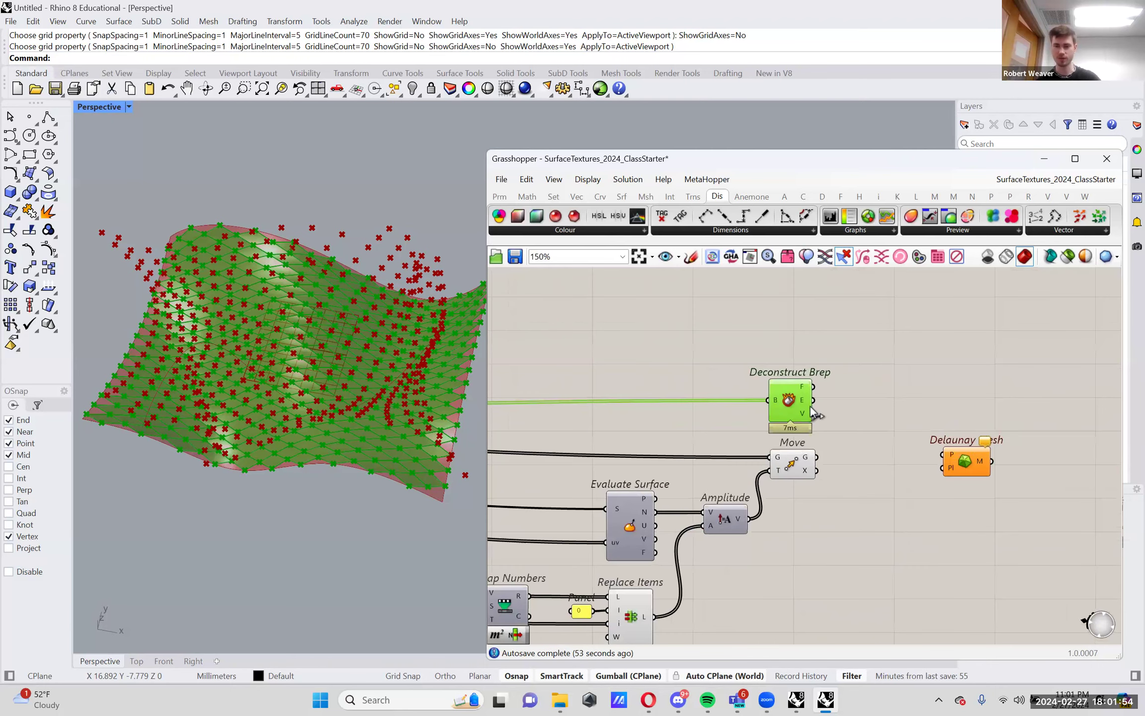
{"action": "scroll", "coordinate": [969, 437], "scroll_direction": "up", "scroll_amount": 2}
{"action": "left_click_drag", "start_coordinate": [935, 465], "coordinate": [902, 404]}
{"action": "scroll", "coordinate": [770, 399], "scroll_direction": "up", "scroll_amount": 1}
Check the G output of Move and highlight its moved points in the viewport
{"action": "mouse_move", "coordinate": [711, 398]}
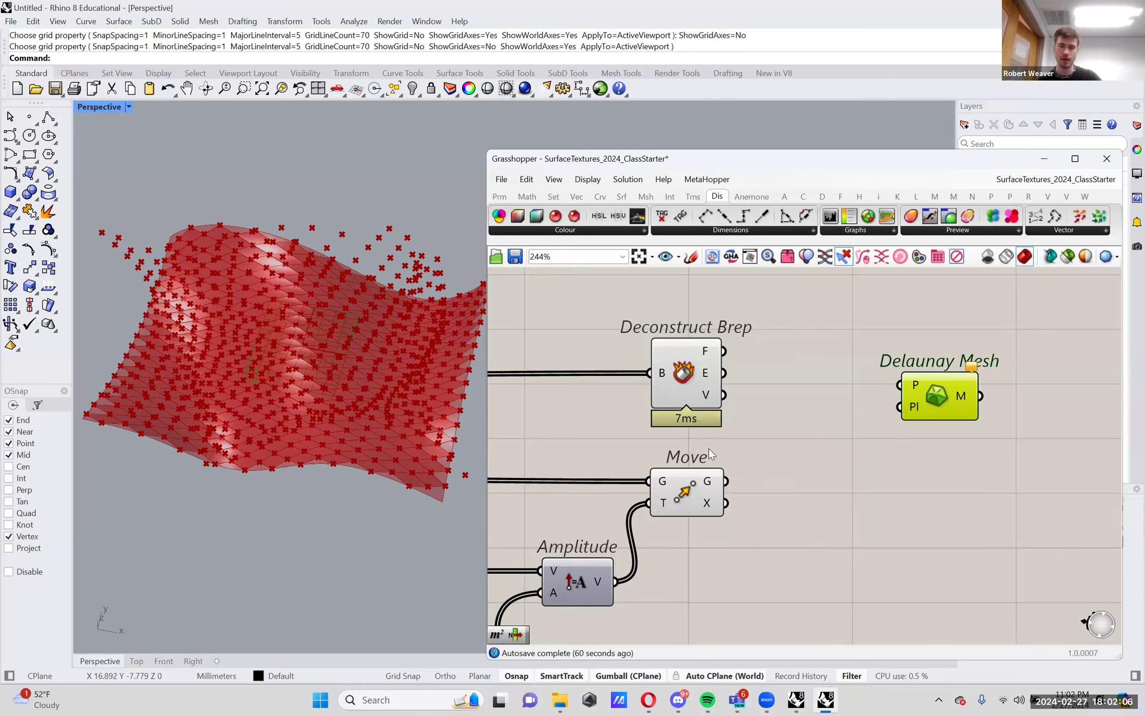
{"action": "mouse_move", "coordinate": [707, 483]}
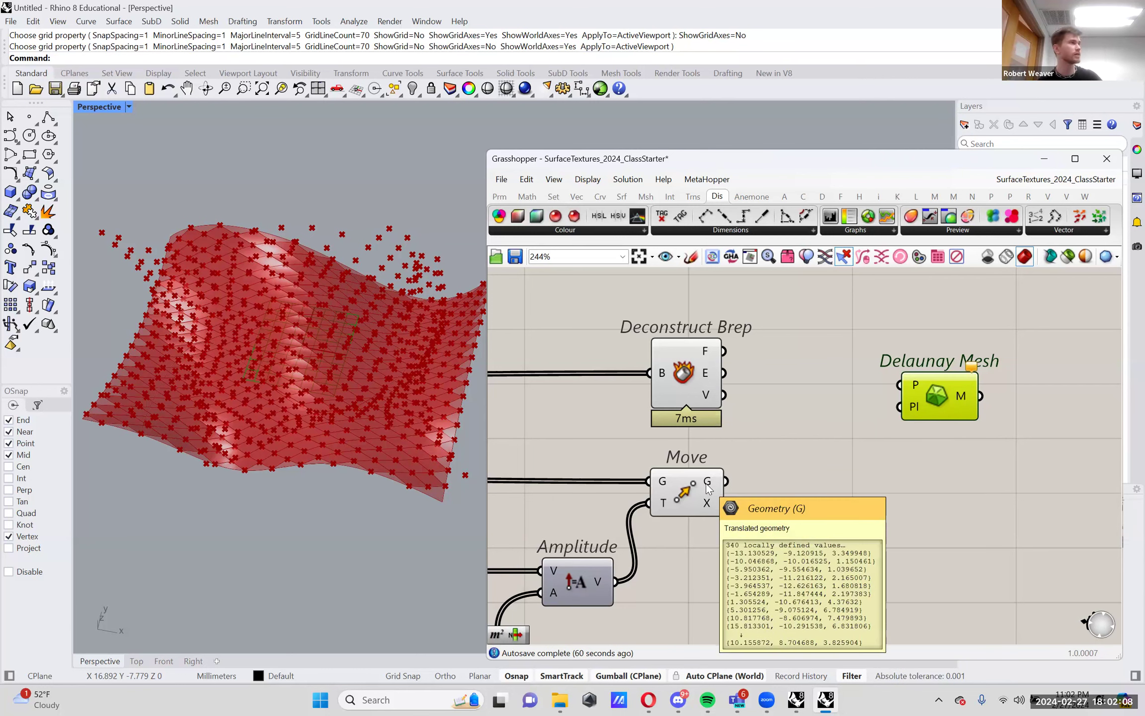
{"action": "left_click_drag", "start_coordinate": [626, 447], "coordinate": [758, 542]}
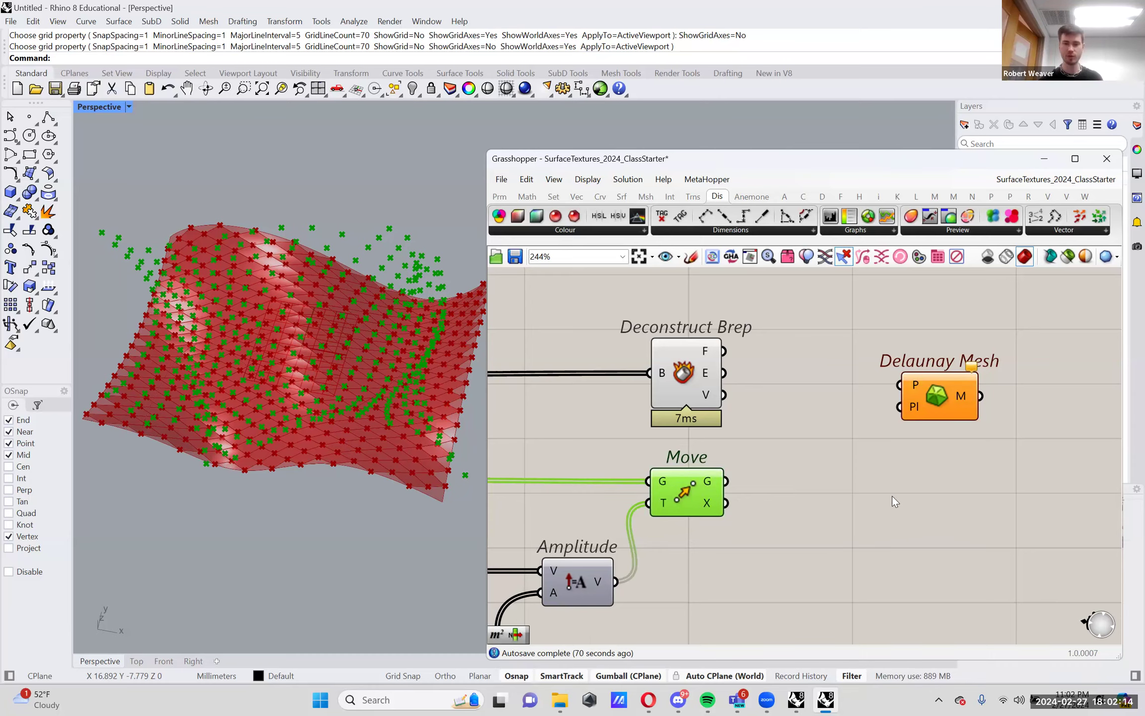
Mark the base corners, apex and base centre of the pyramid sketch with red crosses
{"action": "scroll", "coordinate": [892, 496], "scroll_direction": "down", "scroll_amount": 5}
{"action": "scroll", "coordinate": [695, 436], "scroll_direction": "up", "scroll_amount": 5}
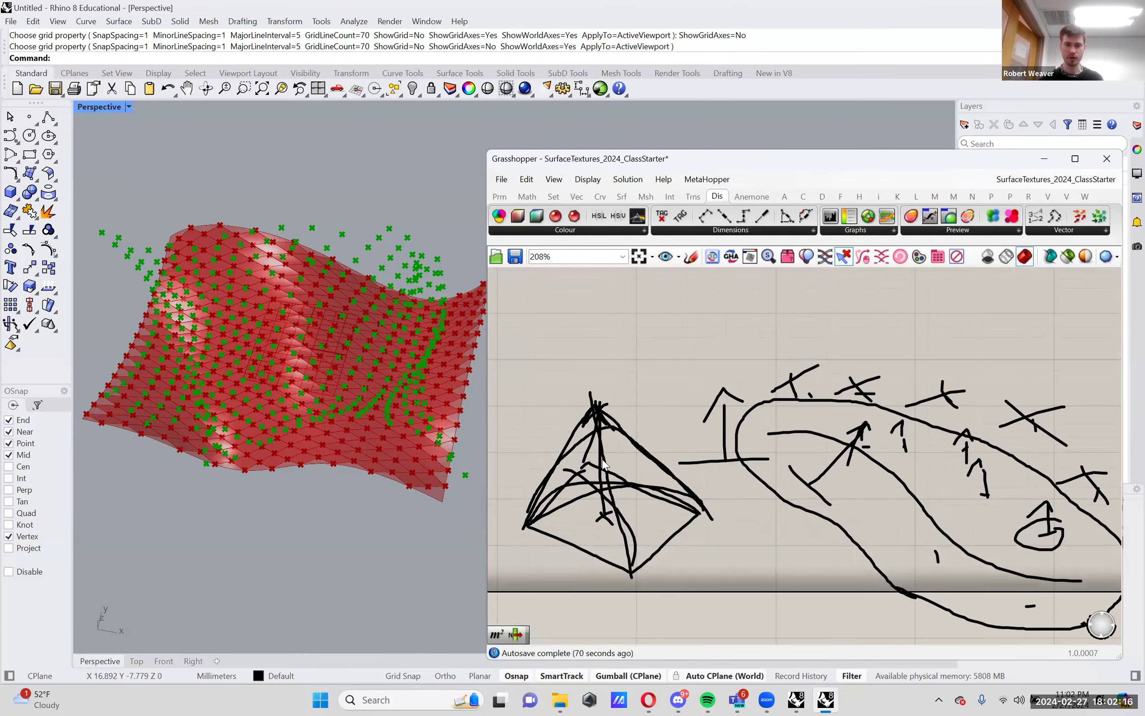
{"action": "left_click", "coordinate": [723, 279]}
{"action": "left_click", "coordinate": [746, 305]}
{"action": "left_click_drag", "start_coordinate": [571, 467], "coordinate": [596, 484]}
{"action": "left_click_drag", "start_coordinate": [601, 463], "coordinate": [559, 480]}
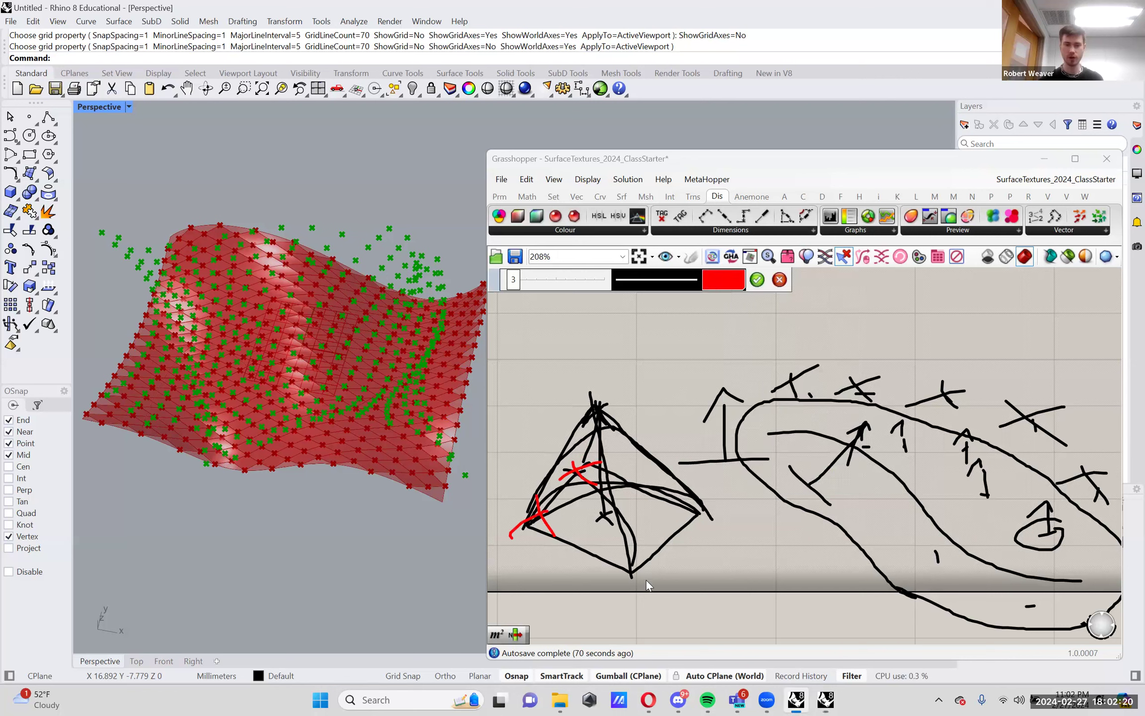
{"action": "mouse_move", "coordinate": [666, 511]}
{"action": "left_mouse_down"}
{"action": "mouse_move", "coordinate": [711, 495]}
{"action": "mouse_move", "coordinate": [728, 538]}
{"action": "left_mouse_up"}
{"action": "left_click_drag", "start_coordinate": [577, 373], "coordinate": [642, 431]}
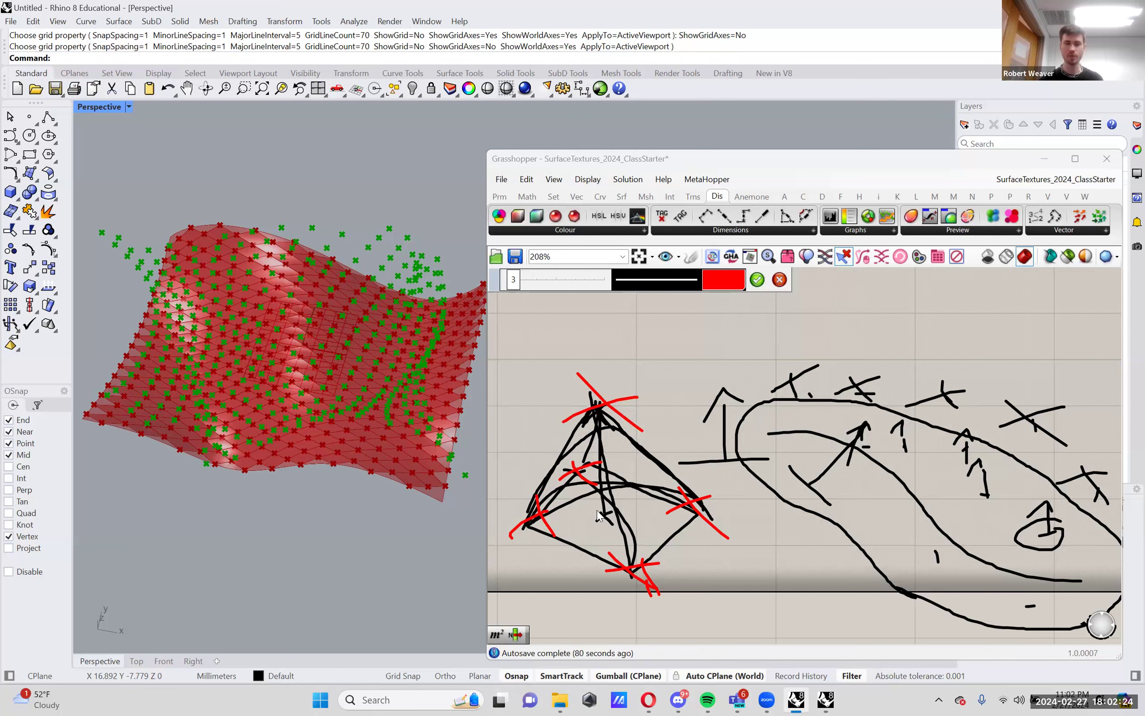
{"action": "left_click_drag", "start_coordinate": [615, 509], "coordinate": [578, 524]}
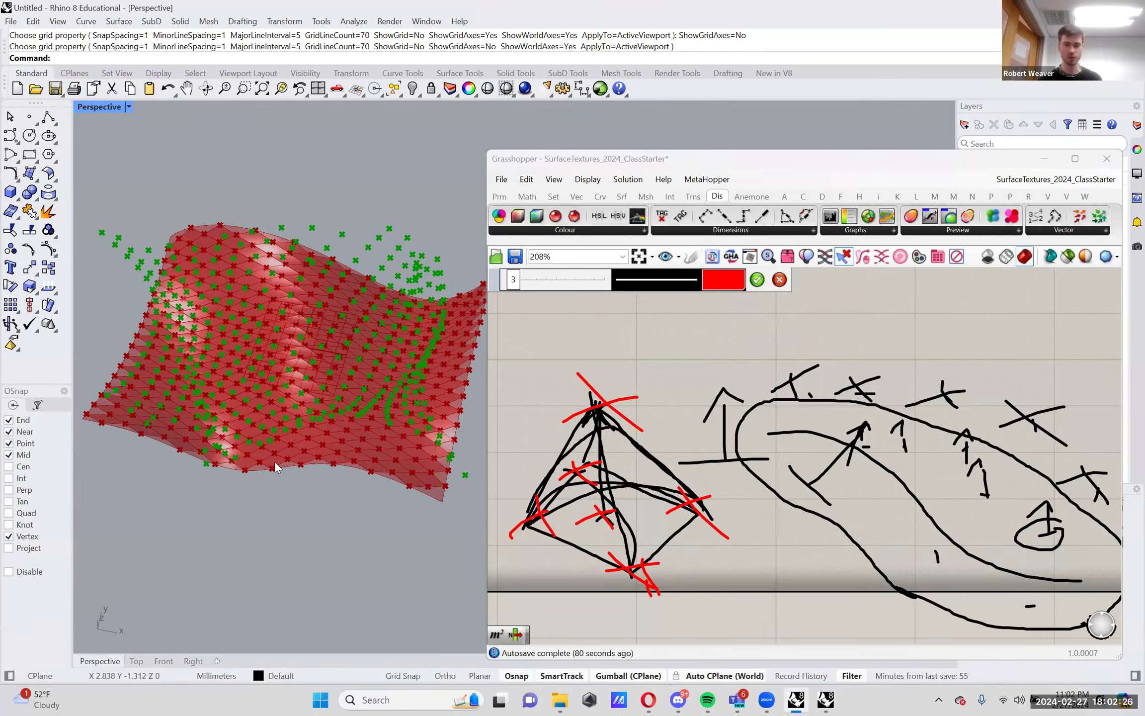
Draw red lines joining the base corners and centre of the pyramid sketch, and keep the sketch changes
{"action": "mouse_move", "coordinate": [579, 469]}
{"action": "left_mouse_down"}
{"action": "mouse_move", "coordinate": [595, 511]}
{"action": "mouse_move", "coordinate": [583, 473]}
{"action": "mouse_move", "coordinate": [596, 504]}
{"action": "mouse_move", "coordinate": [599, 489]}
{"action": "mouse_move", "coordinate": [643, 513]}
{"action": "mouse_move", "coordinate": [666, 499]}
{"action": "left_mouse_up"}
{"action": "left_click_drag", "start_coordinate": [666, 501], "coordinate": [551, 456]}
{"action": "left_click_drag", "start_coordinate": [601, 511], "coordinate": [624, 559]}
{"action": "left_click_drag", "start_coordinate": [671, 500], "coordinate": [621, 571]}
{"action": "left_click_drag", "start_coordinate": [536, 526], "coordinate": [608, 554]}
{"action": "mouse_move", "coordinate": [549, 519]}
{"action": "left_mouse_down"}
{"action": "mouse_move", "coordinate": [603, 504]}
{"action": "mouse_move", "coordinate": [635, 563]}
{"action": "left_mouse_up"}
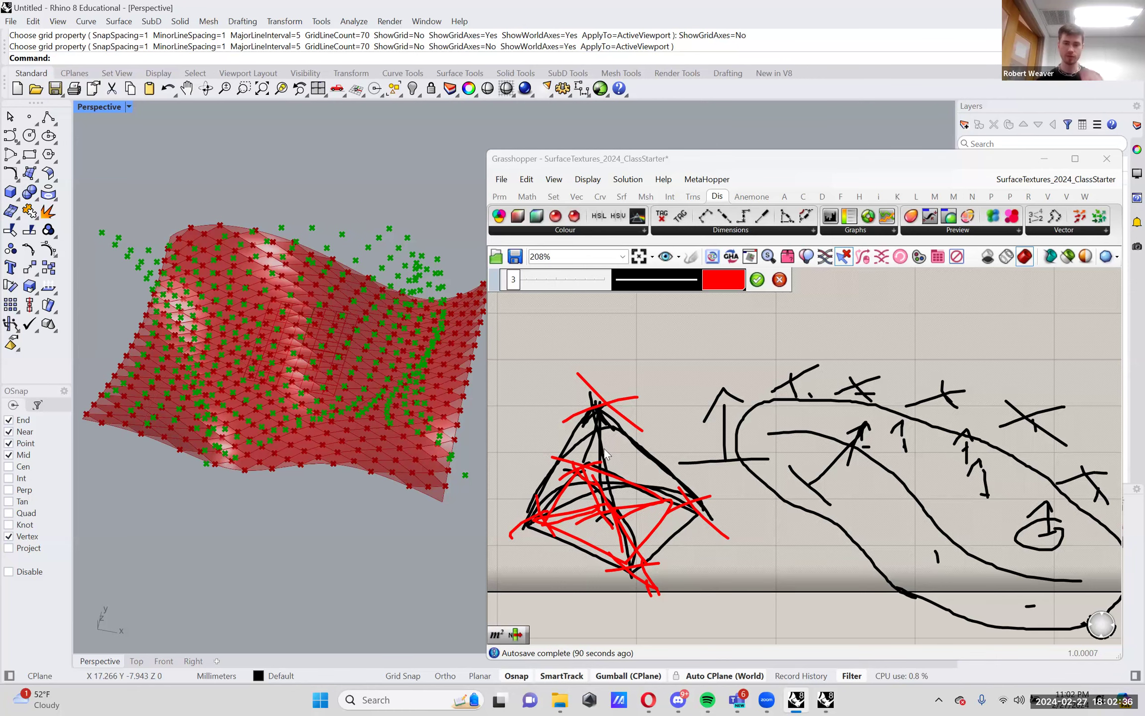
{"action": "left_click", "coordinate": [757, 279]}
Return to the Deconstruct Brep and Move components and examine the vertices output of Deconstruct Brep
{"action": "scroll", "coordinate": [823, 454], "scroll_direction": "down", "scroll_amount": 8}
{"action": "scroll", "coordinate": [874, 476], "scroll_direction": "up", "scroll_amount": 8}
{"action": "left_click_drag", "start_coordinate": [730, 481], "coordinate": [567, 347]}
{"action": "left_click", "coordinate": [691, 409]}
{"action": "mouse_move", "coordinate": [656, 394]}
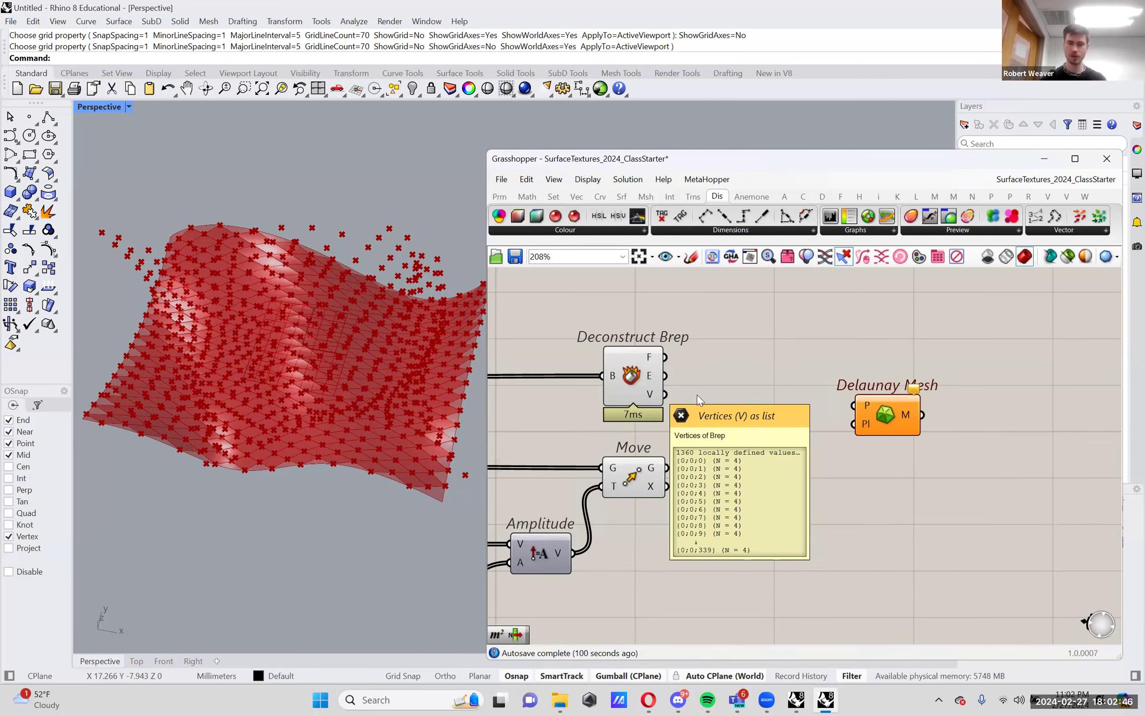
Move Delaunay Mesh farther from Move and place an Insert Items component between Deconstruct Brep and Delaunay Mesh
{"action": "mouse_move", "coordinate": [652, 465]}
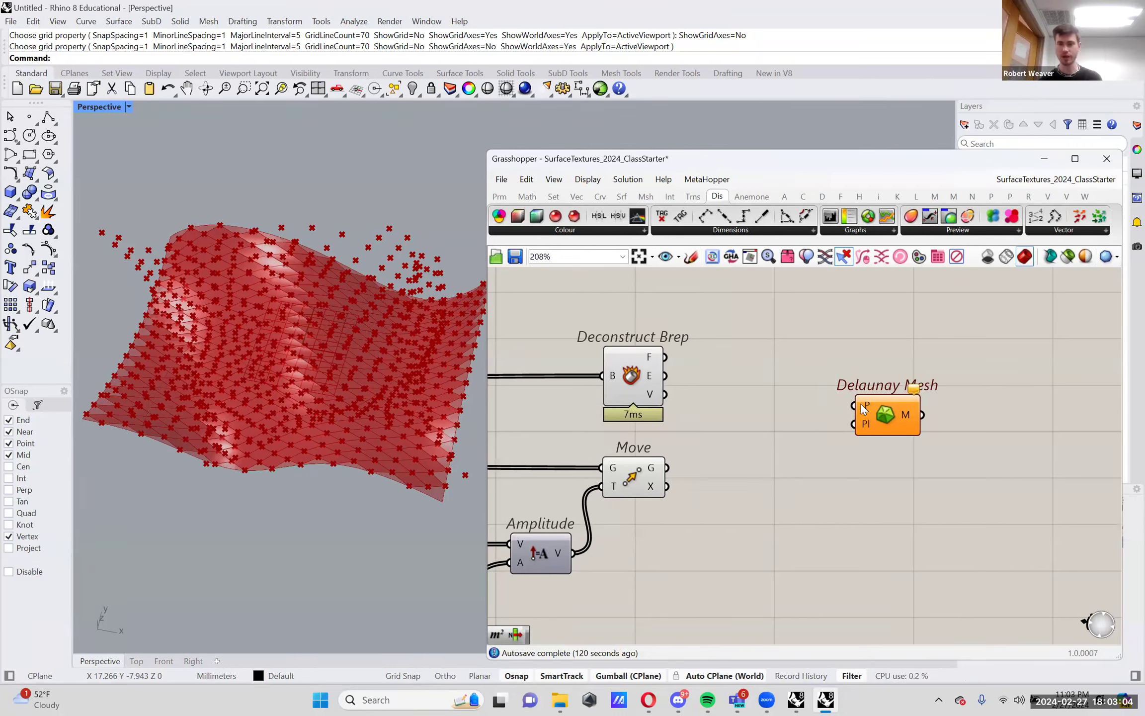
{"action": "mouse_move", "coordinate": [867, 403]}
{"action": "left_click_drag", "start_coordinate": [868, 404], "coordinate": [967, 401]}
{"action": "double_click", "coordinate": [815, 377]}
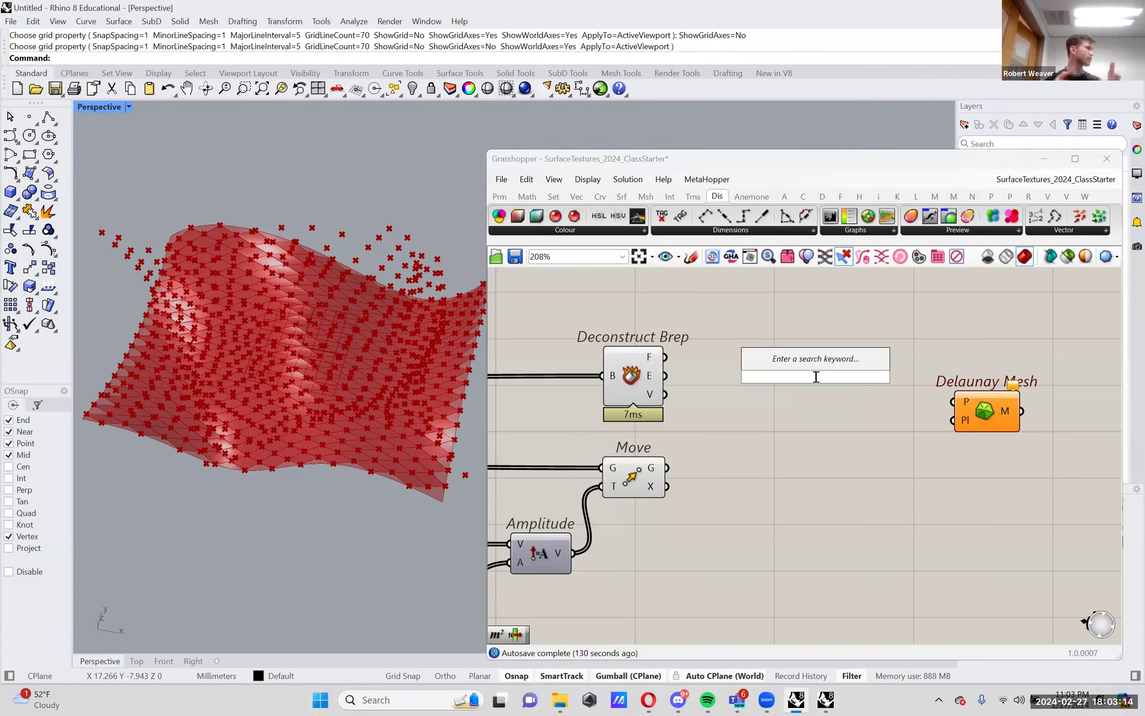
{"action": "type", "text": "ins"}
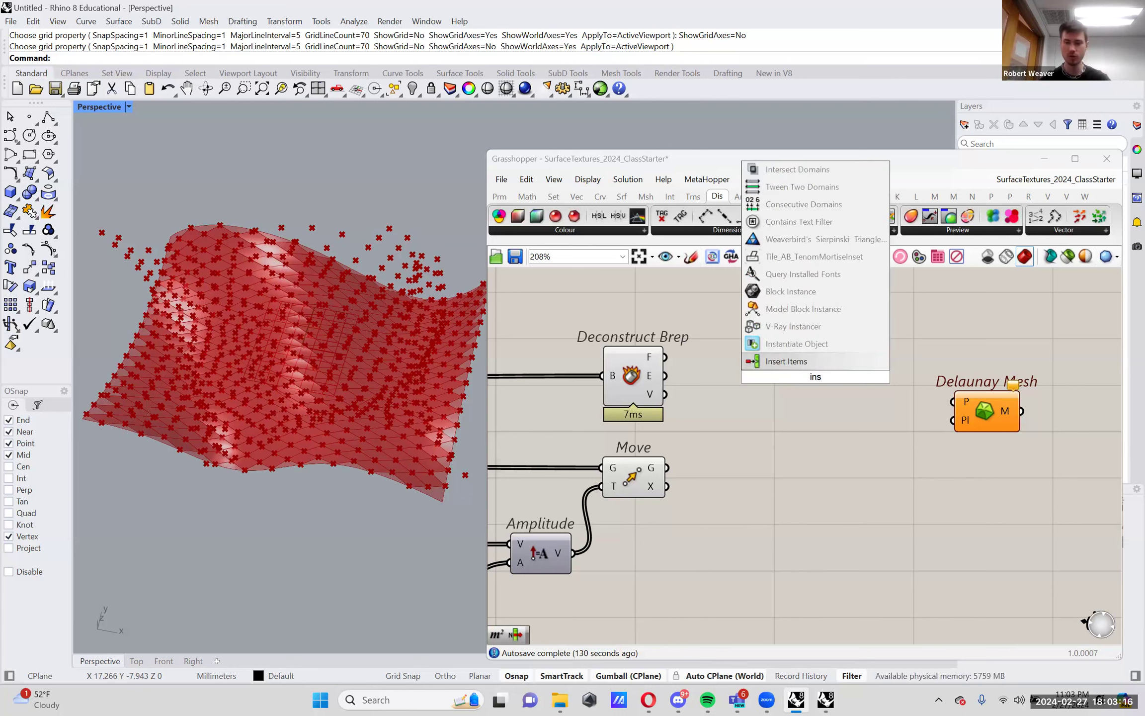
{"action": "key", "text": "Return"}
{"action": "left_click_drag", "start_coordinate": [815, 377], "coordinate": [815, 403]}
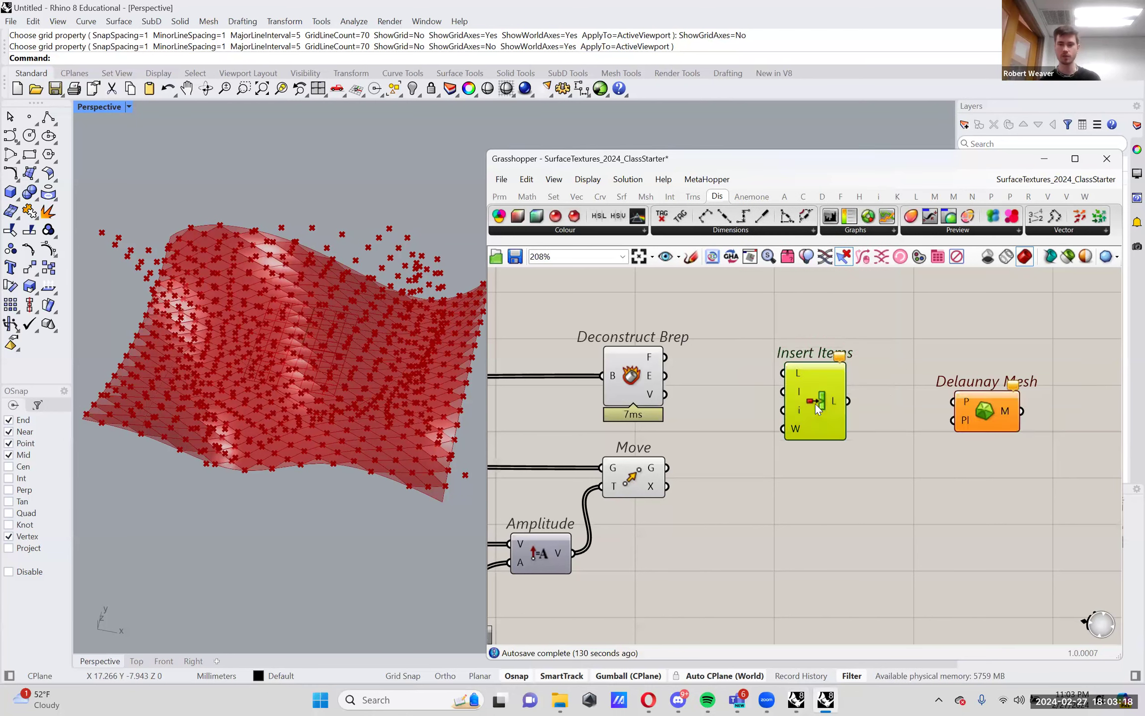
{"action": "left_click", "coordinate": [718, 402]}
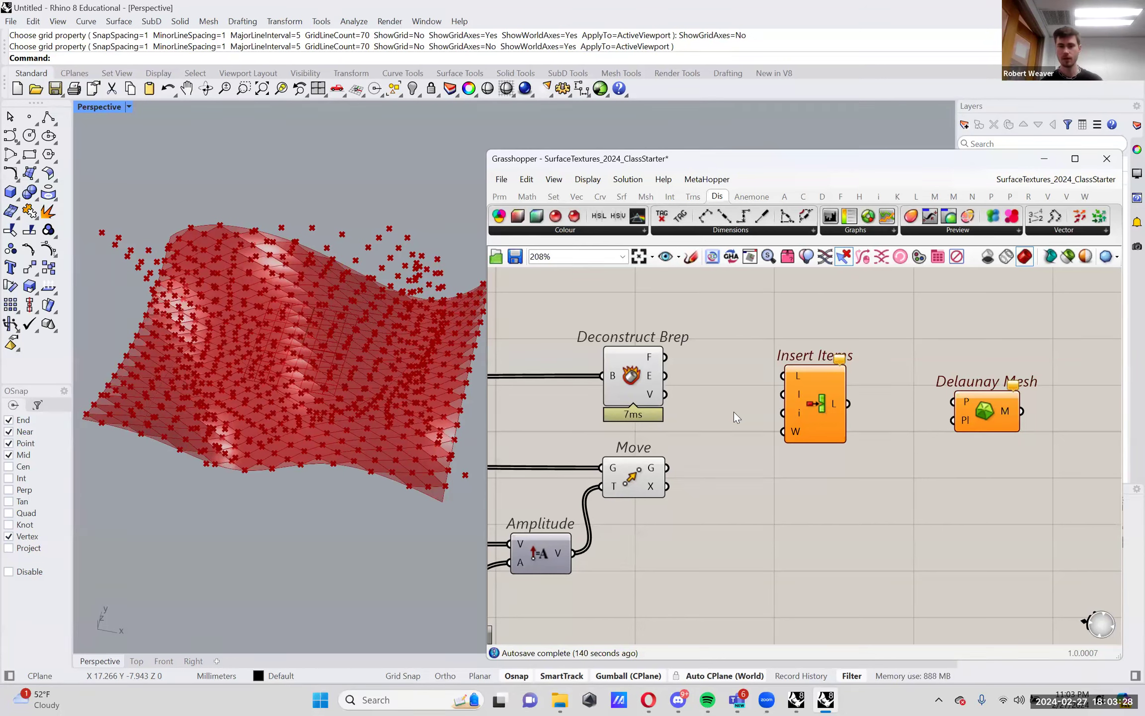
Connect Deconstruct Brep's V output to the L input of Insert Items and Move's G output to its I input
{"action": "left_click", "coordinate": [648, 397]}
{"action": "mouse_move", "coordinate": [647, 397]}
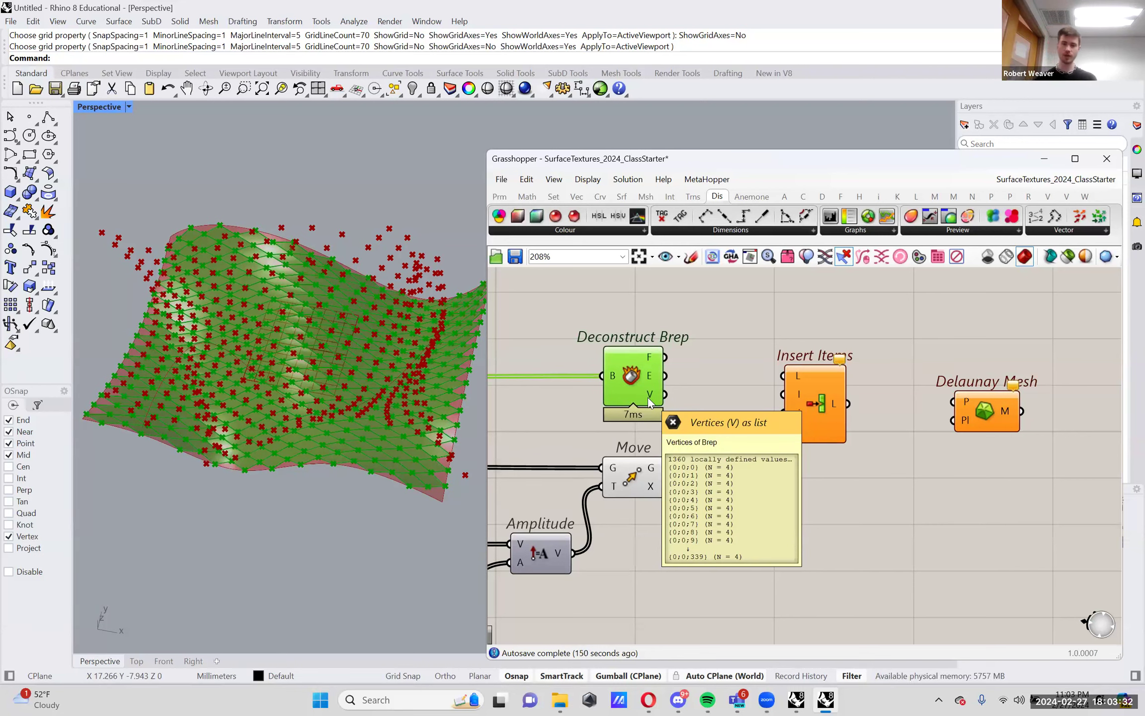
{"action": "left_click_drag", "start_coordinate": [665, 394], "coordinate": [826, 400]}
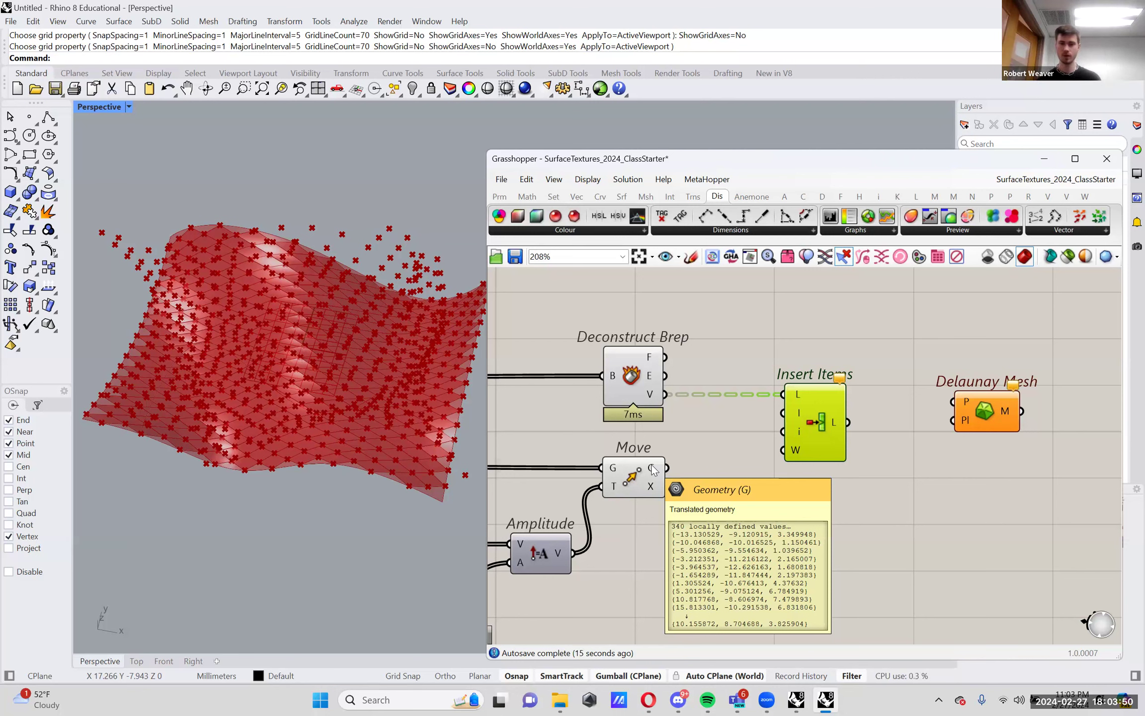
{"action": "left_click_drag", "start_coordinate": [666, 467], "coordinate": [783, 412]}
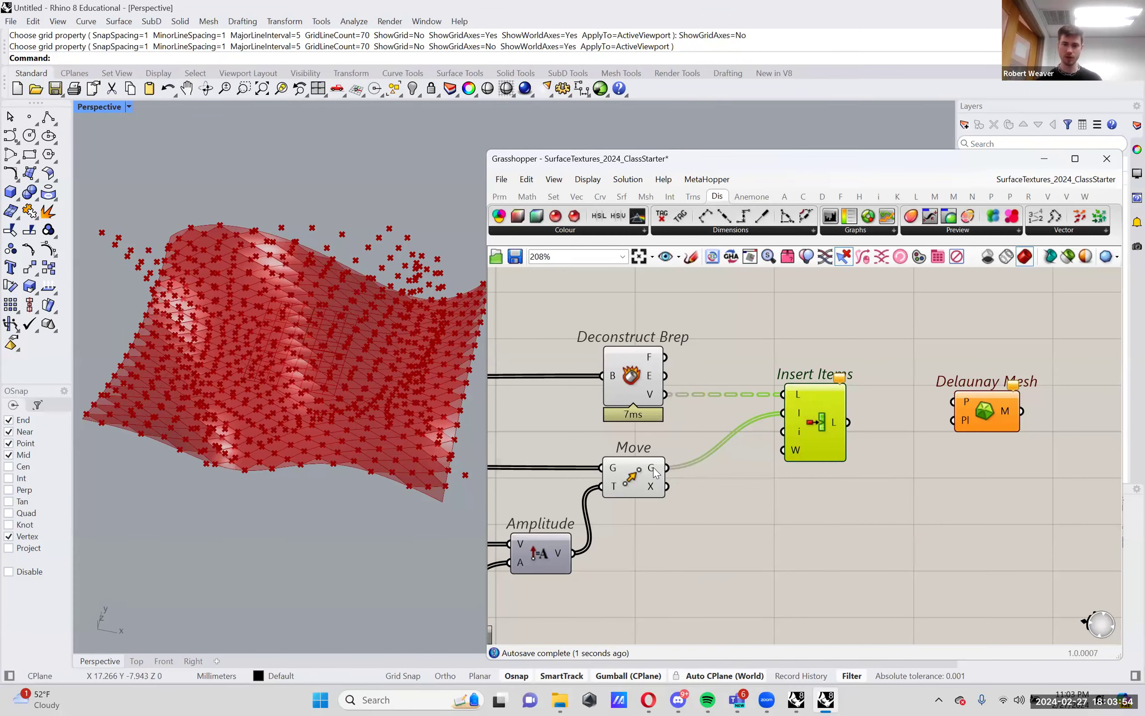
Check the data on Move and Insert Items, and graft the G output of Move
{"action": "mouse_move", "coordinate": [653, 467]}
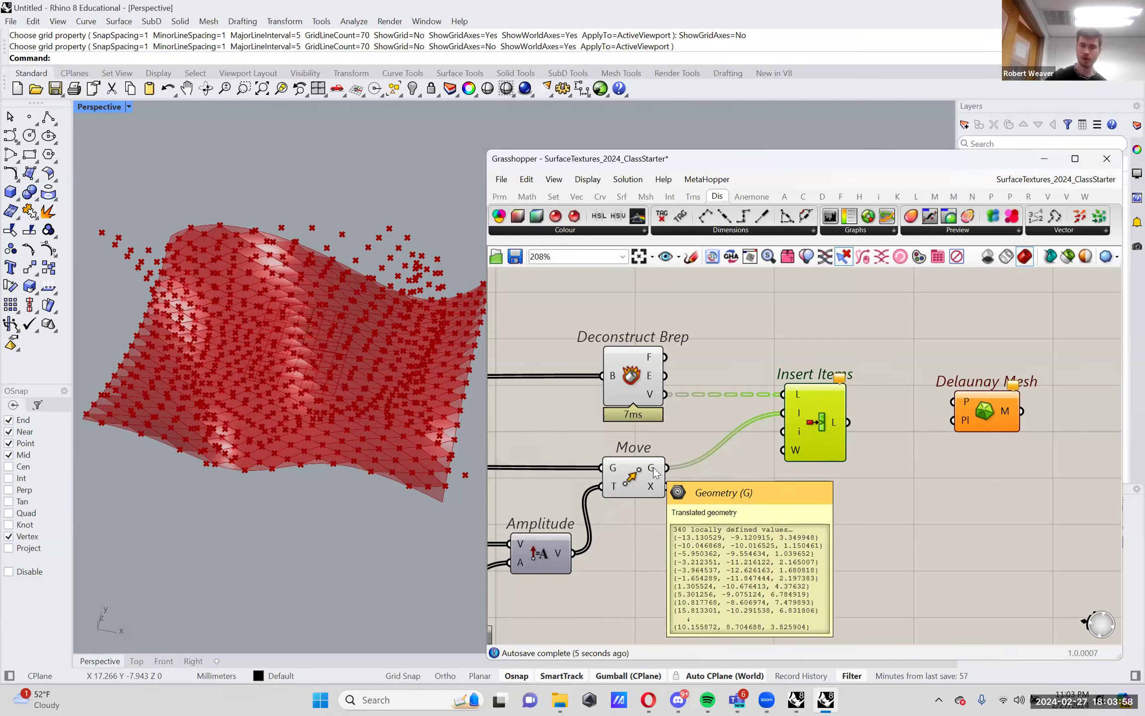
{"action": "mouse_move", "coordinate": [797, 410]}
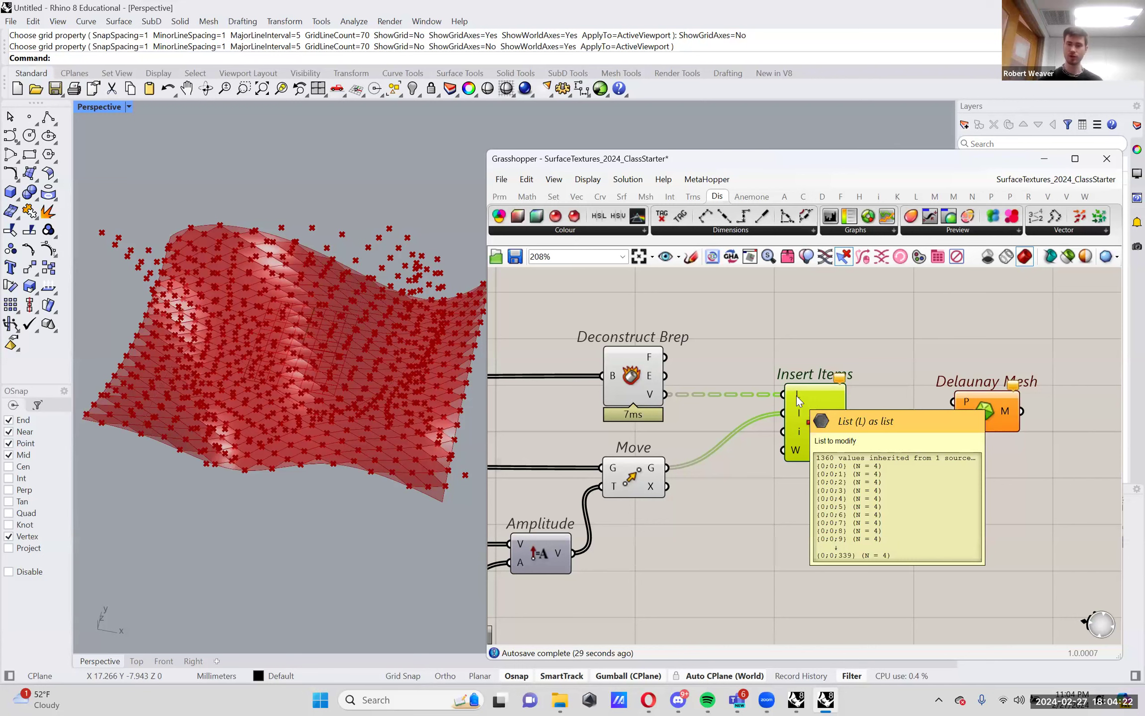
{"action": "mouse_move", "coordinate": [834, 423]}
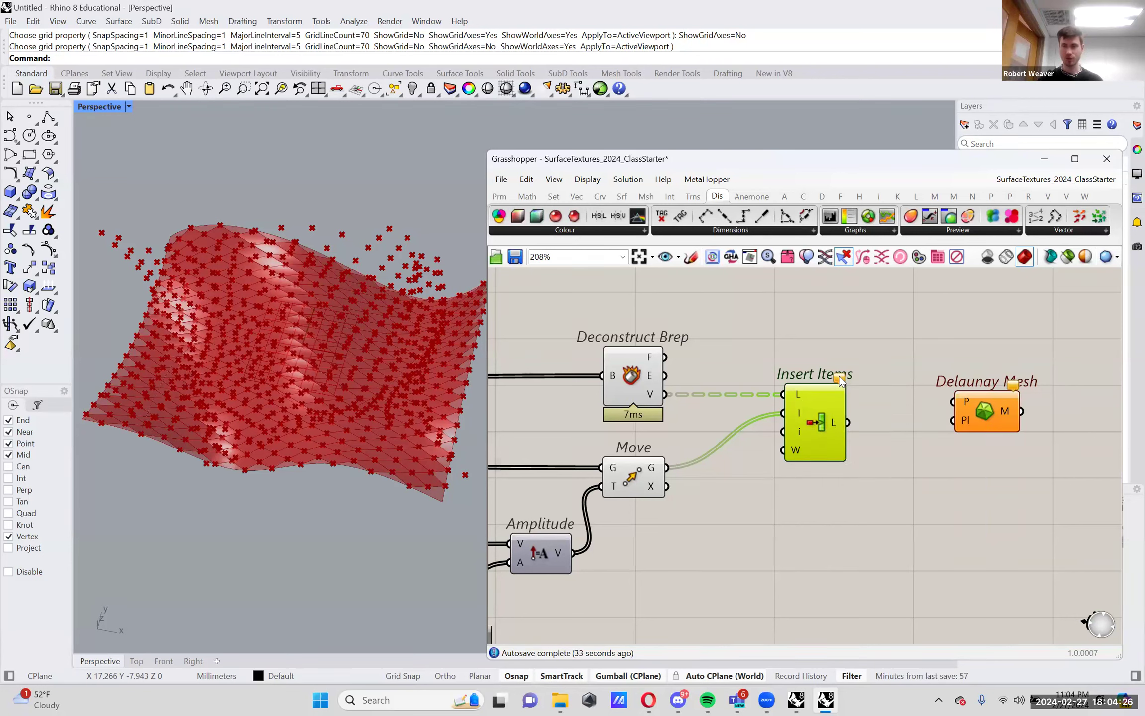
{"action": "mouse_move", "coordinate": [839, 380]}
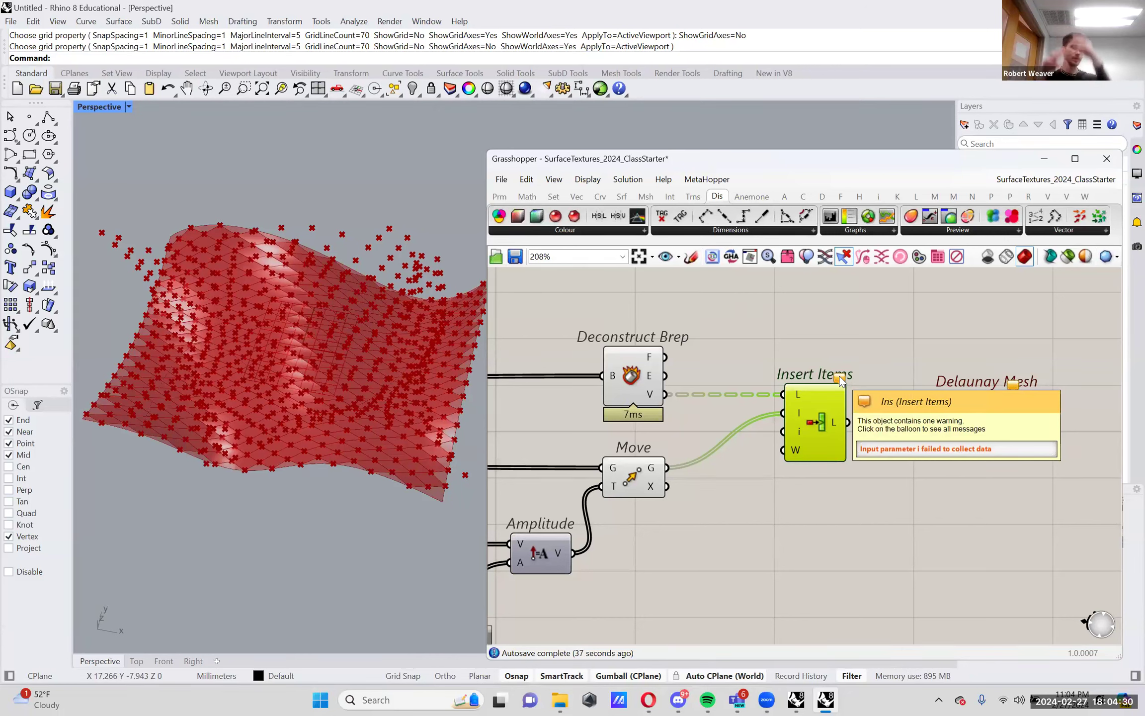
{"action": "right_click", "coordinate": [654, 468]}
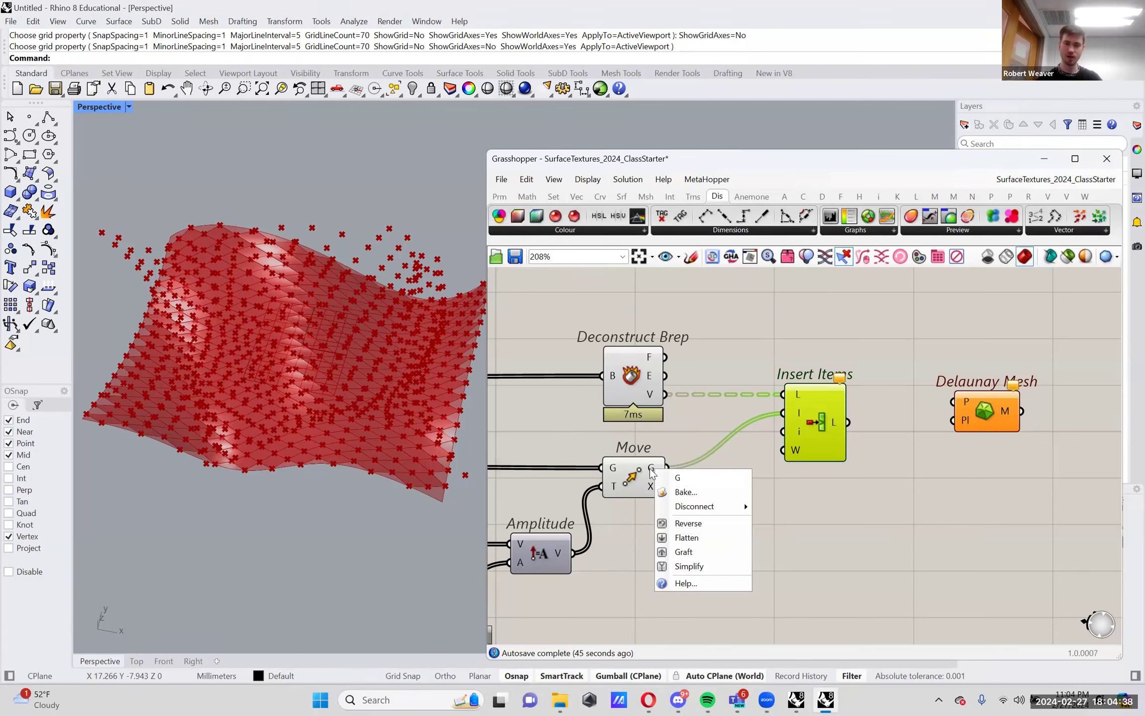
{"action": "left_click", "coordinate": [701, 552]}
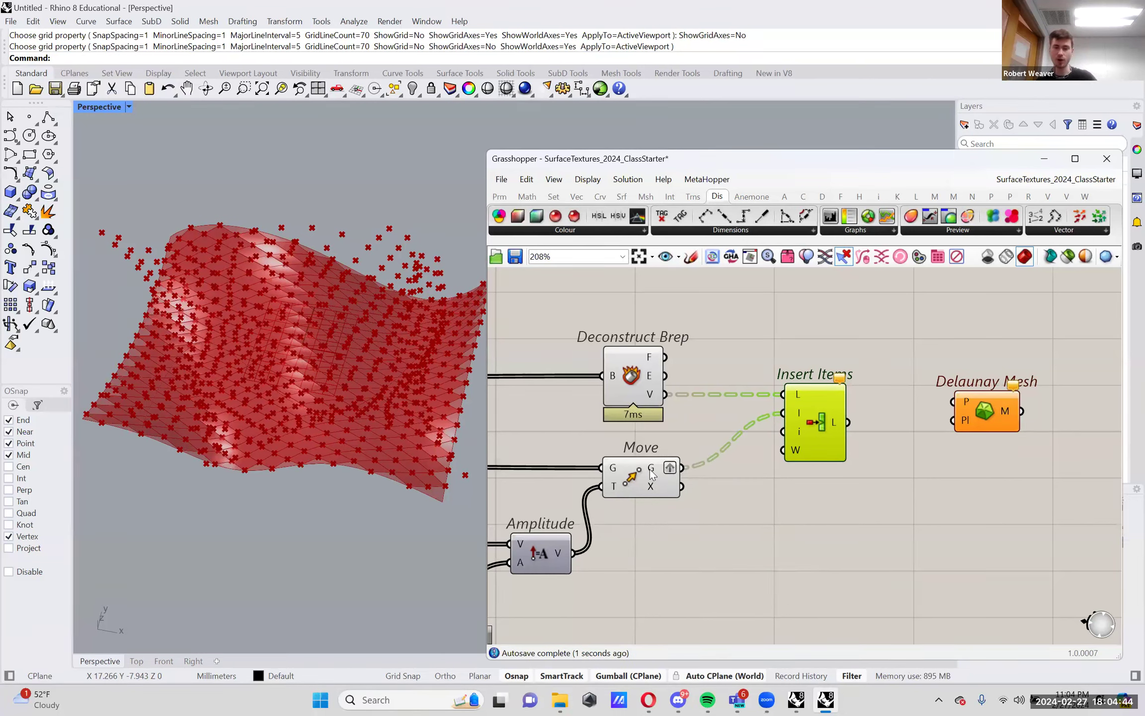
Check the grafted Move output and shift Insert Items slightly closer to Delaunay Mesh
{"action": "mouse_move", "coordinate": [652, 473]}
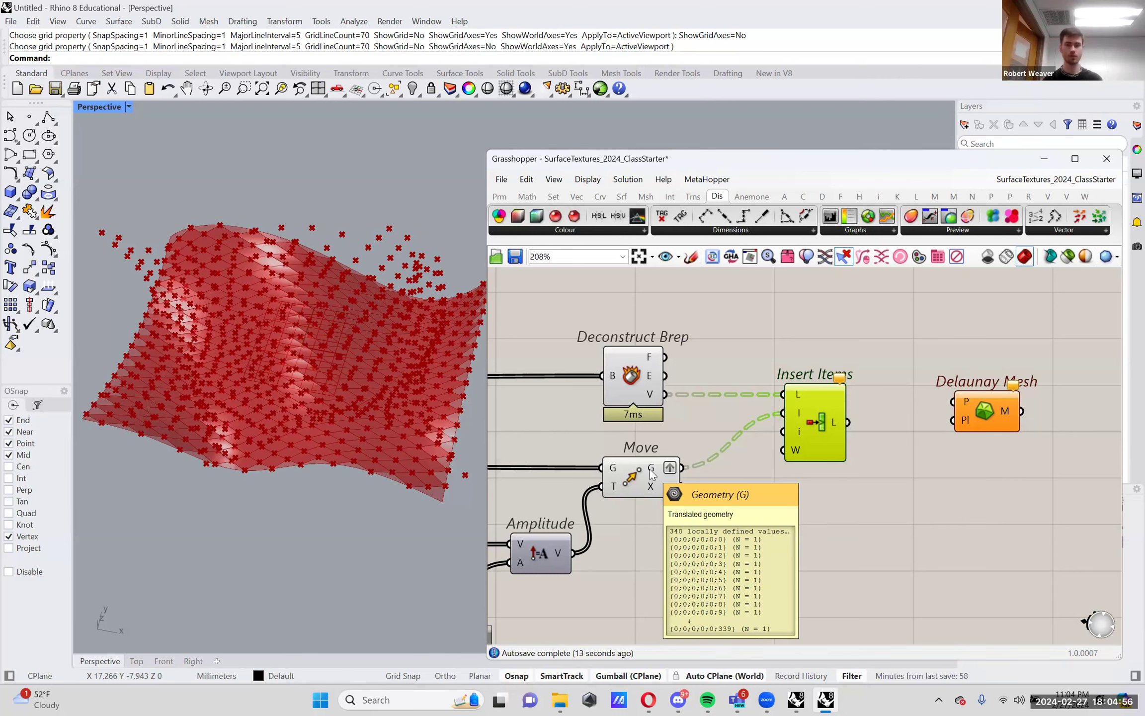
{"action": "left_click", "coordinate": [637, 382]}
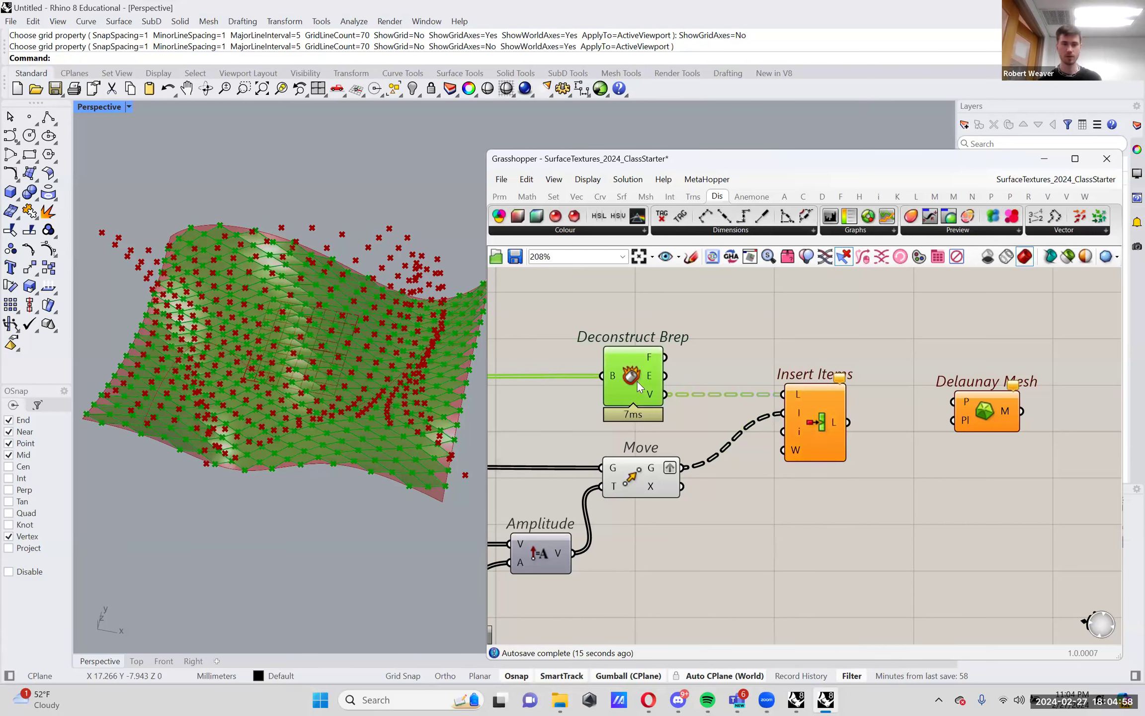
{"action": "left_click_drag", "start_coordinate": [821, 420], "coordinate": [856, 420]}
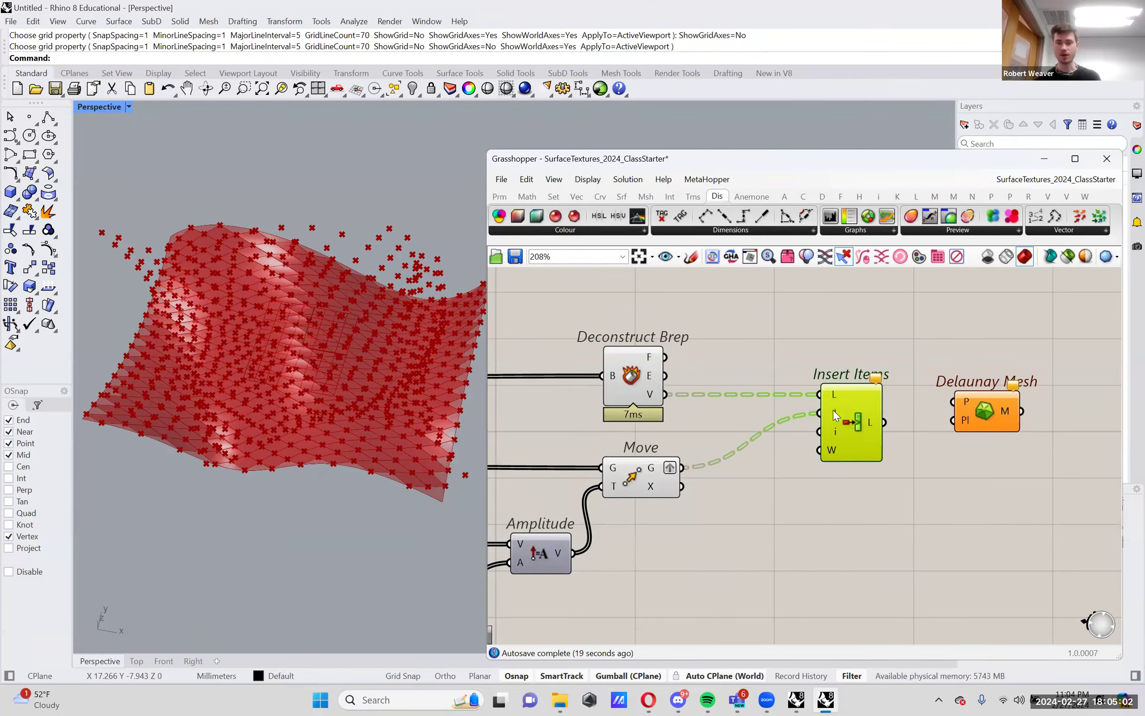
{"action": "mouse_move", "coordinate": [833, 409]}
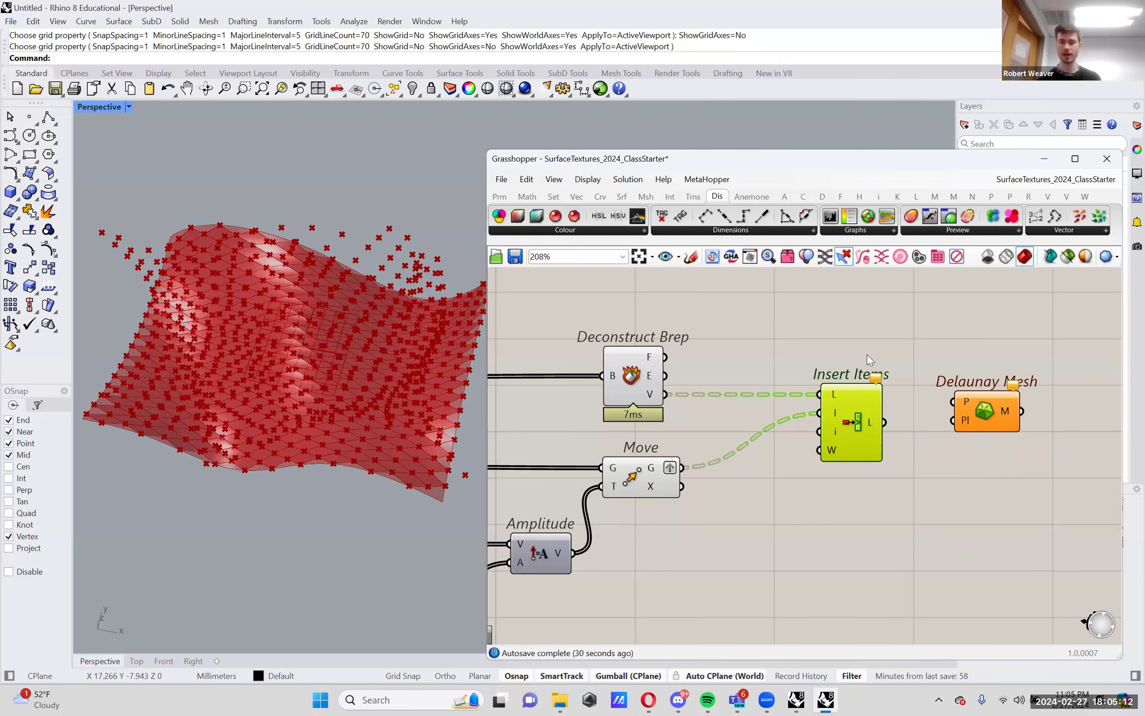
Sketch a square panel with crosses at its corners and a diagonal above Deconstruct Brep
{"action": "right_click_drag", "start_coordinate": [868, 355], "coordinate": [866, 400]}
{"action": "left_click", "coordinate": [689, 263]}
{"action": "mouse_move", "coordinate": [732, 313]}
{"action": "left_mouse_down"}
{"action": "mouse_move", "coordinate": [747, 348]}
{"action": "mouse_move", "coordinate": [776, 317]}
{"action": "mouse_move", "coordinate": [715, 318]}
{"action": "mouse_move", "coordinate": [781, 307]}
{"action": "mouse_move", "coordinate": [730, 359]}
{"action": "left_mouse_up"}
{"action": "right_click", "coordinate": [760, 349]}
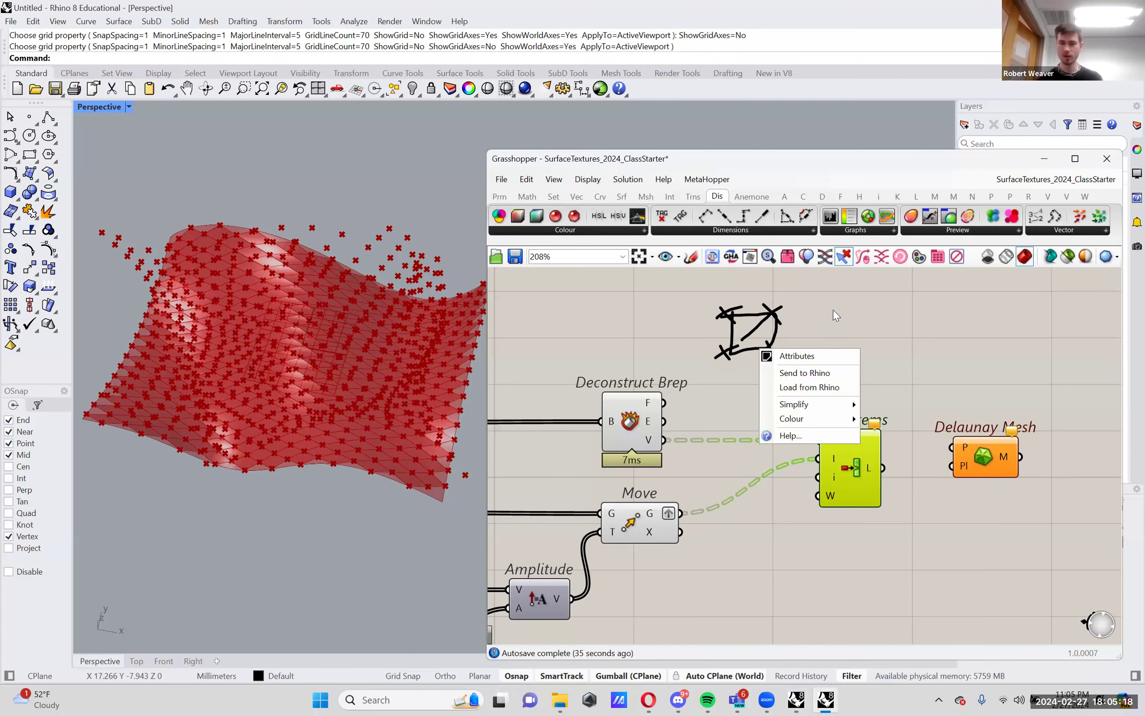
{"action": "left_click", "coordinate": [835, 316]}
Sketch an index list from 0 to 3 above Insert Items with a cross beside each number
{"action": "left_click", "coordinate": [691, 257]}
{"action": "left_click_drag", "start_coordinate": [844, 299], "coordinate": [857, 293]}
{"action": "left_click_drag", "start_coordinate": [833, 343], "coordinate": [842, 359]}
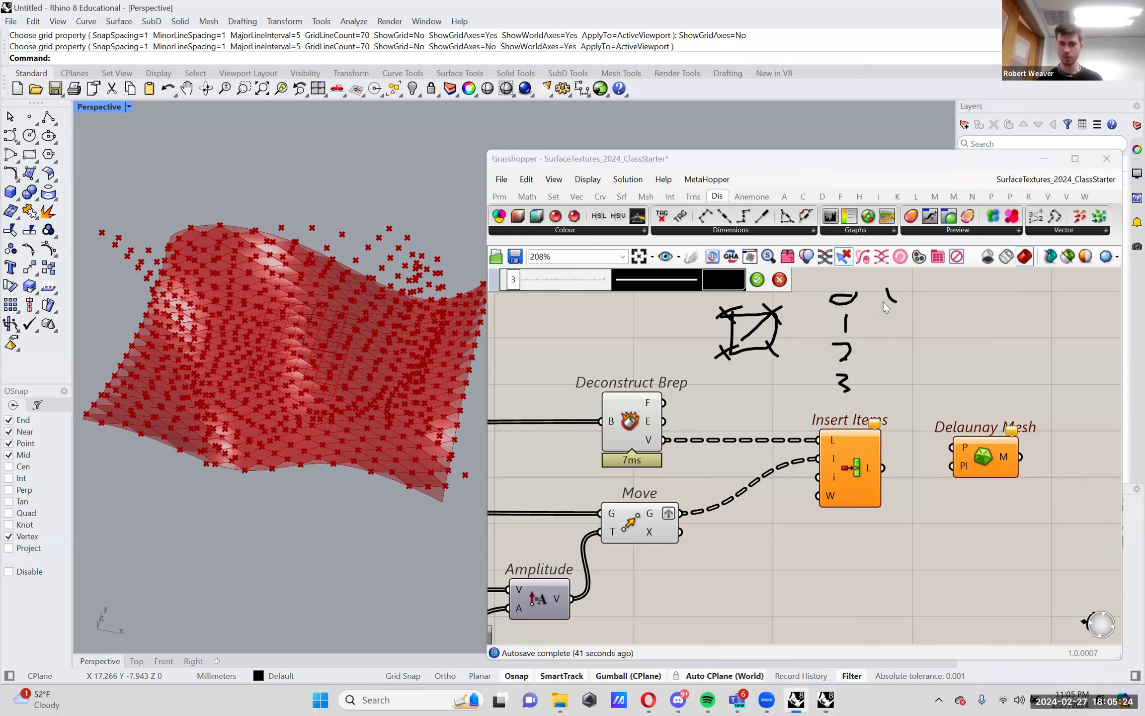
{"action": "left_click_drag", "start_coordinate": [890, 380], "coordinate": [872, 389]}
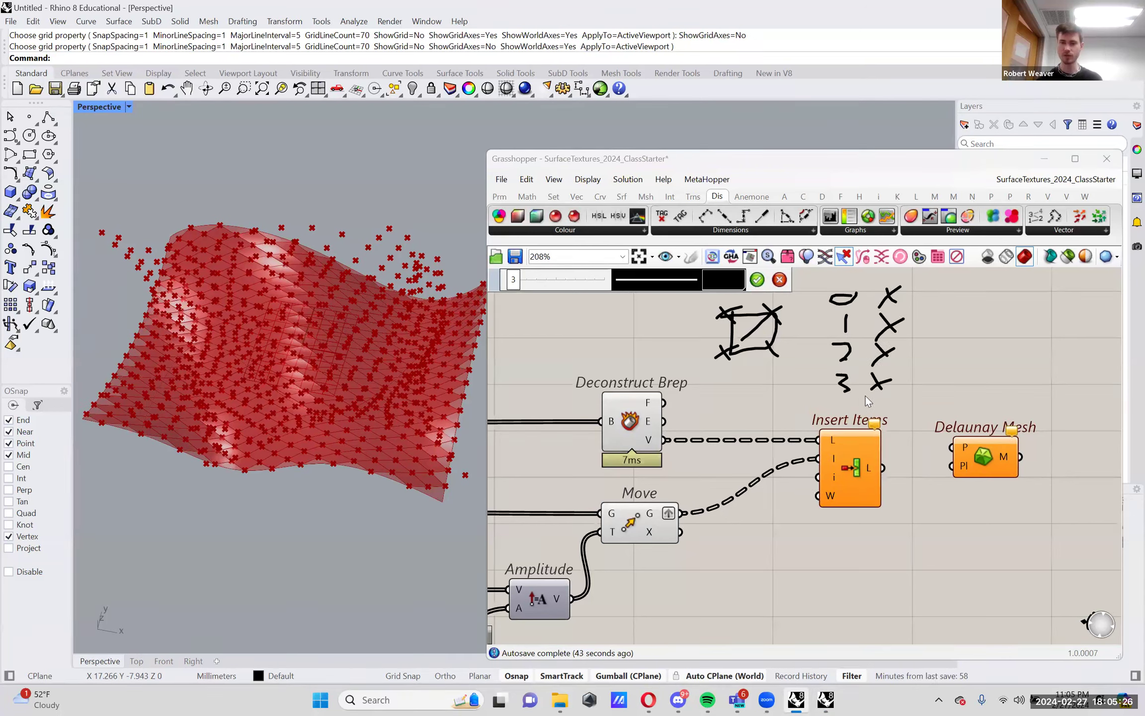
Sketch an arrow from Move's G output to Insert Items, add index 4 with a circled cross, and keep the sketch
{"action": "left_click_drag", "start_coordinate": [659, 520], "coordinate": [819, 437]}
{"action": "mouse_move", "coordinate": [845, 396]}
{"action": "left_mouse_down"}
{"action": "mouse_move", "coordinate": [839, 411]}
{"action": "mouse_move", "coordinate": [890, 410]}
{"action": "mouse_move", "coordinate": [893, 385]}
{"action": "left_mouse_up"}
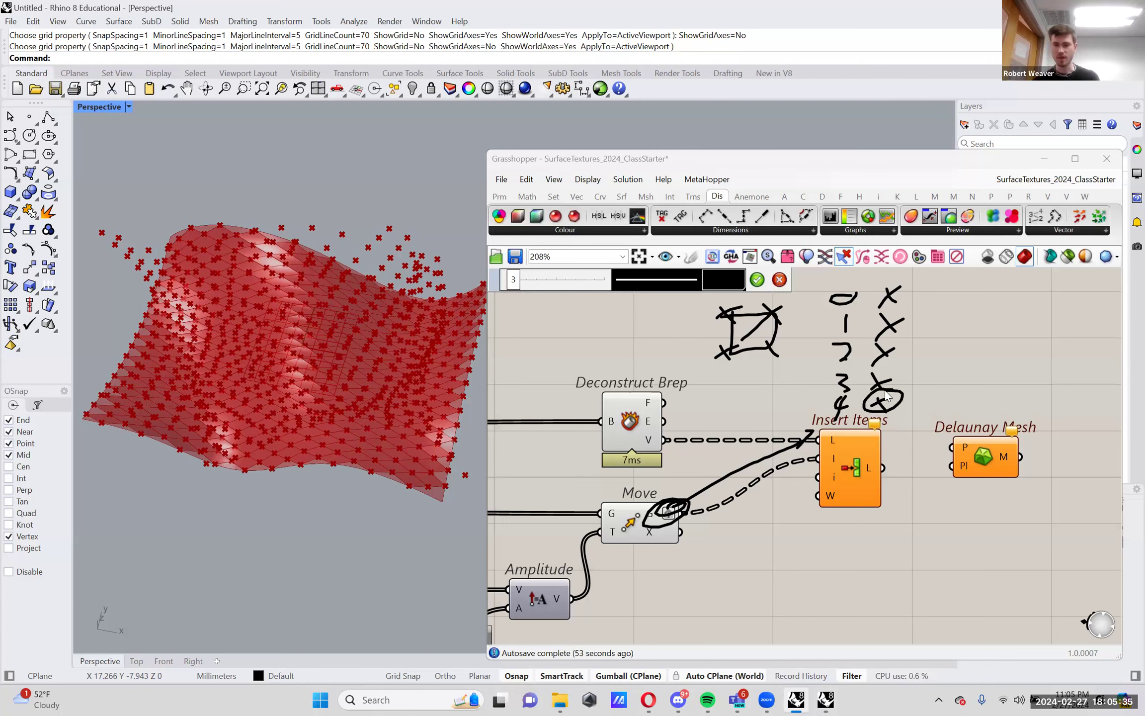
{"action": "left_click", "coordinate": [760, 281]}
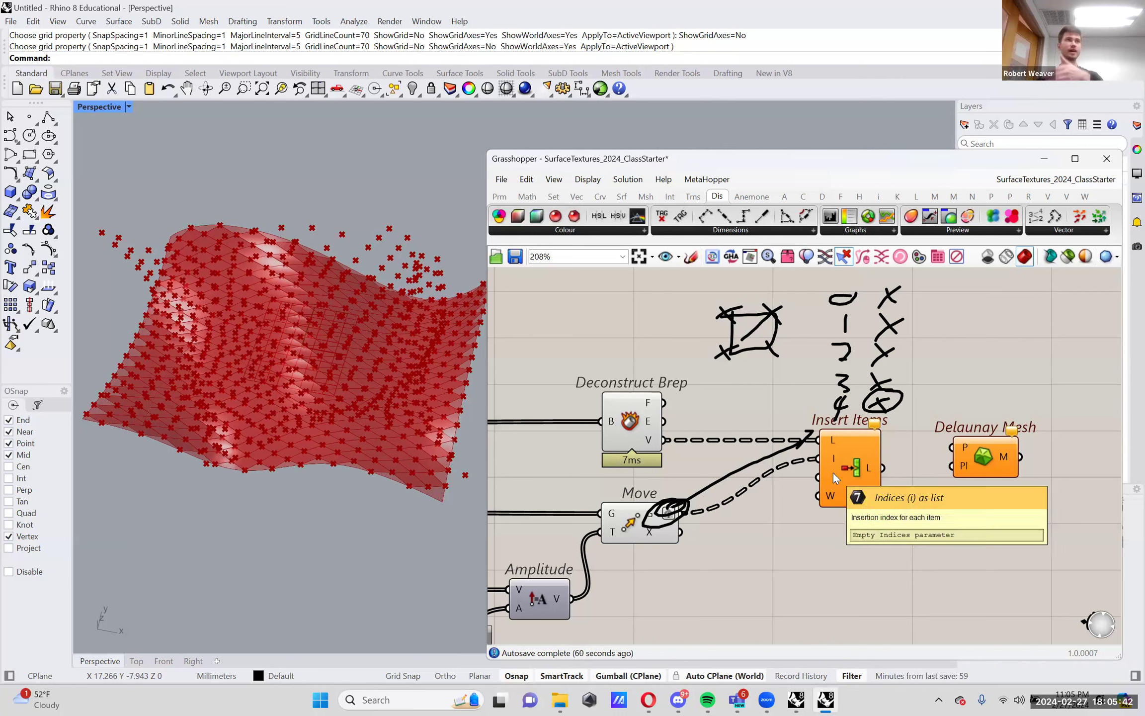
Add a panel containing 4, connect it to the i input of Insert Items, and check the resulting list
{"action": "double_click", "coordinate": [765, 535]}
{"action": "type", "text": "//4"}
{"action": "key", "text": "Return"}
{"action": "left_click_drag", "start_coordinate": [767, 534], "coordinate": [818, 496]}
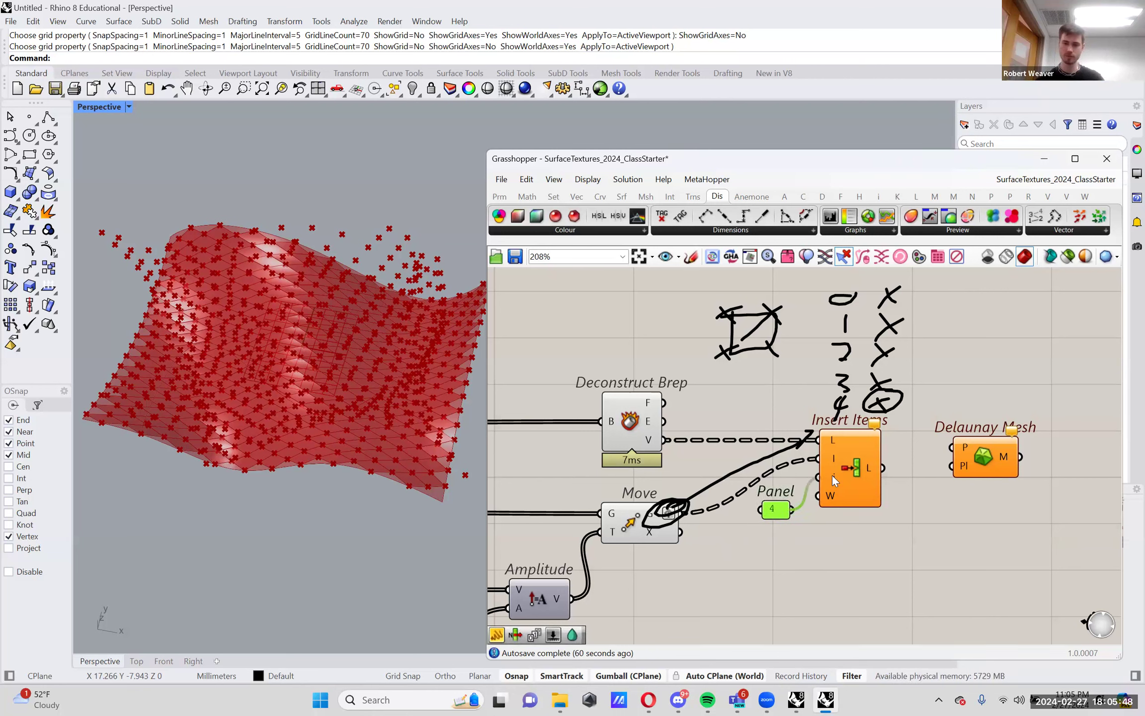
{"action": "mouse_move", "coordinate": [869, 475]}
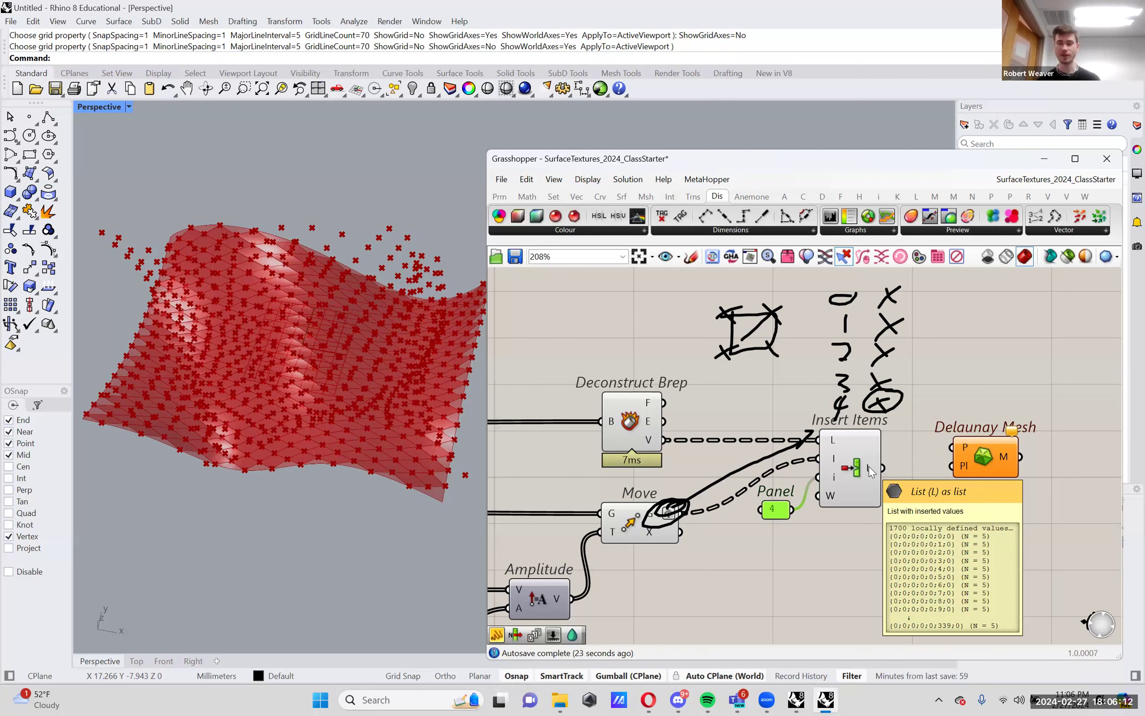
Reposition Delaunay Mesh and connect the L output of Insert Items to its P input
{"action": "left_click_drag", "start_coordinate": [992, 455], "coordinate": [1014, 495]}
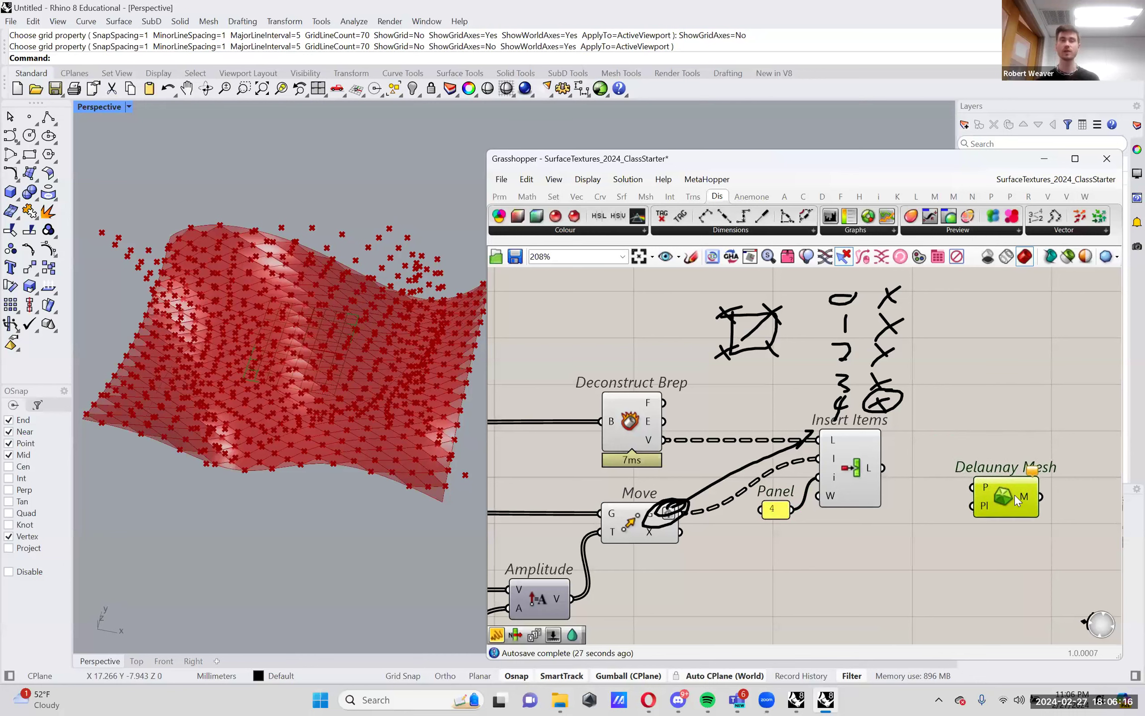
{"action": "left_click_drag", "start_coordinate": [883, 469], "coordinate": [979, 488]}
{"action": "right_click_drag", "start_coordinate": [436, 318], "coordinate": [393, 383]}
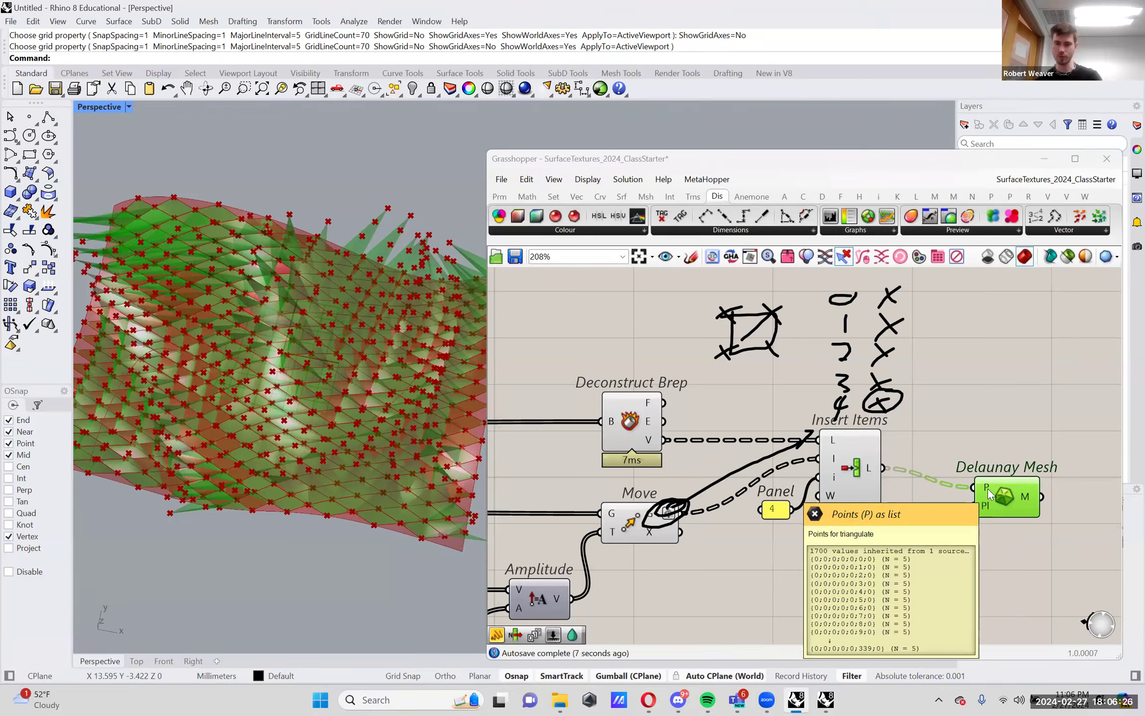
{"action": "left_click_drag", "start_coordinate": [1005, 489], "coordinate": [1009, 511]}
{"action": "right_click_drag", "start_coordinate": [407, 438], "coordinate": [390, 357]}
Set the Domain end slider to -3
{"action": "scroll", "coordinate": [791, 491], "scroll_direction": "down", "scroll_amount": 5}
{"action": "scroll", "coordinate": [791, 491], "scroll_direction": "up", "scroll_amount": 8}
{"action": "left_click_drag", "start_coordinate": [757, 556], "coordinate": [802, 557]}
Examine the pyramids of the Delaunay mesh up close along the surface edge and as a whole
{"action": "right_click_drag", "start_coordinate": [393, 378], "coordinate": [332, 350]}
{"action": "scroll", "coordinate": [443, 452], "scroll_direction": "up", "scroll_amount": 5}
{"action": "right_click_drag", "start_coordinate": [451, 463], "coordinate": [382, 551]}
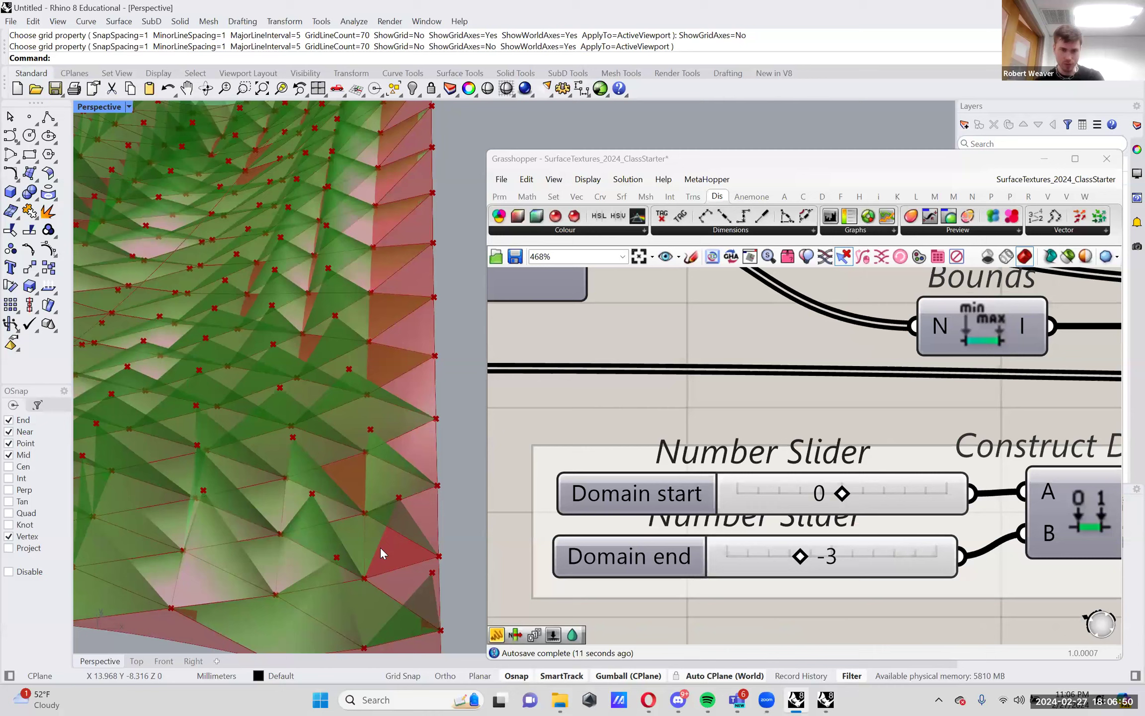
{"action": "right_click_drag", "start_coordinate": [391, 393], "coordinate": [423, 532]}
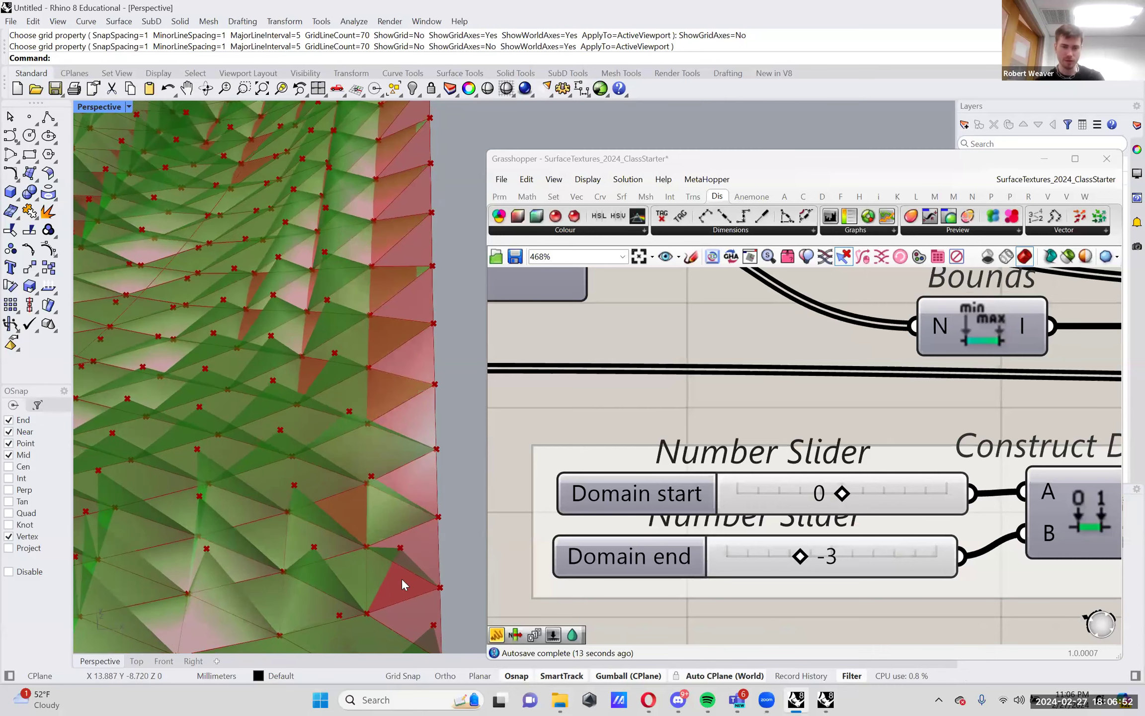
{"action": "right_click_drag", "start_coordinate": [401, 580], "coordinate": [364, 441]}
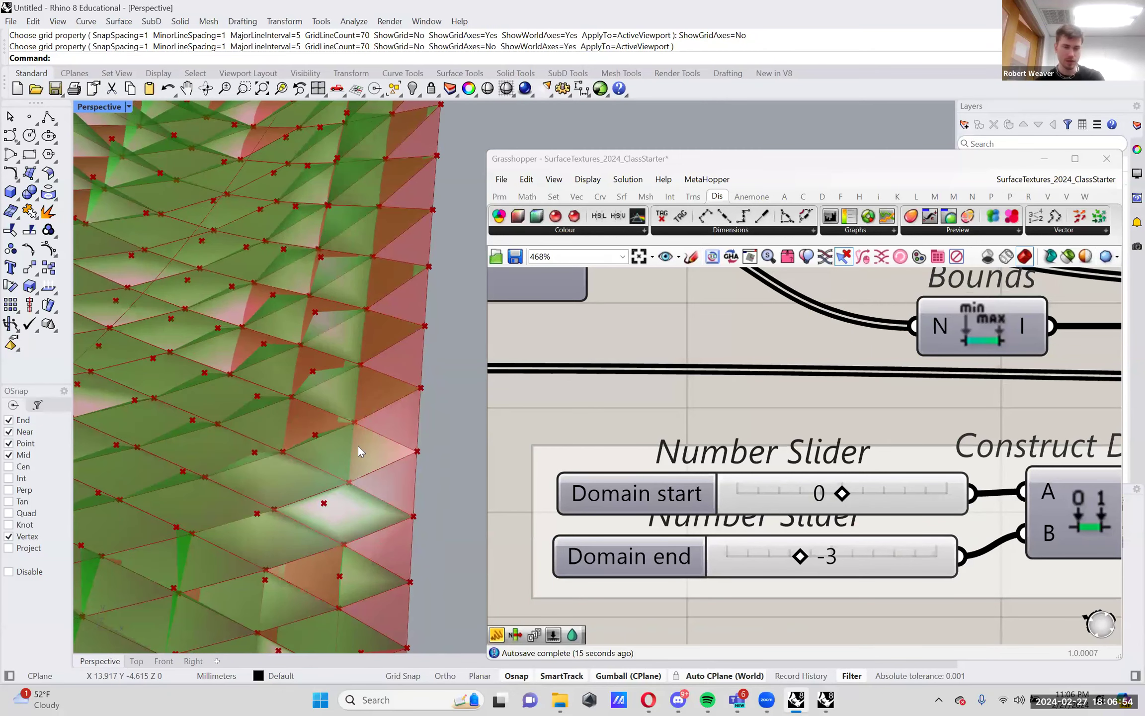
{"action": "scroll", "coordinate": [374, 424], "scroll_direction": "down", "scroll_amount": 5}
{"action": "right_click_drag", "start_coordinate": [393, 402], "coordinate": [355, 479]}
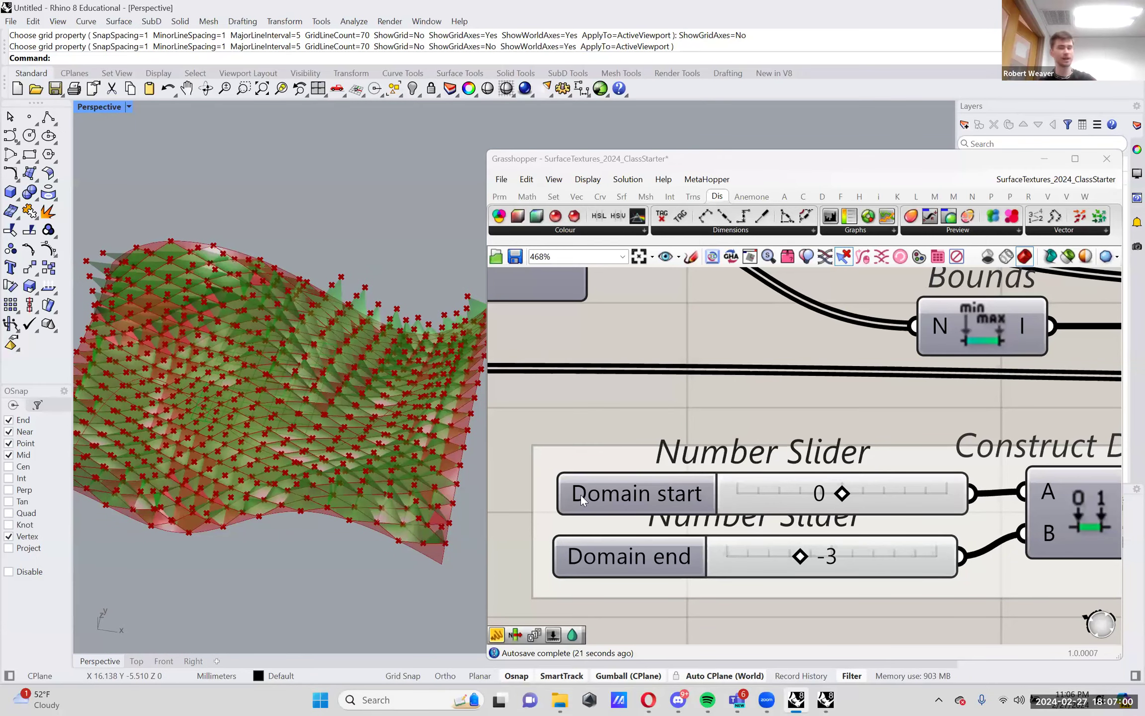
Move the arrow and index list sketch upward, clear of the Move and Insert Items components
{"action": "scroll", "coordinate": [495, 521], "scroll_direction": "down", "scroll_amount": 8}
{"action": "scroll", "coordinate": [1043, 388], "scroll_direction": "up", "scroll_amount": 5}
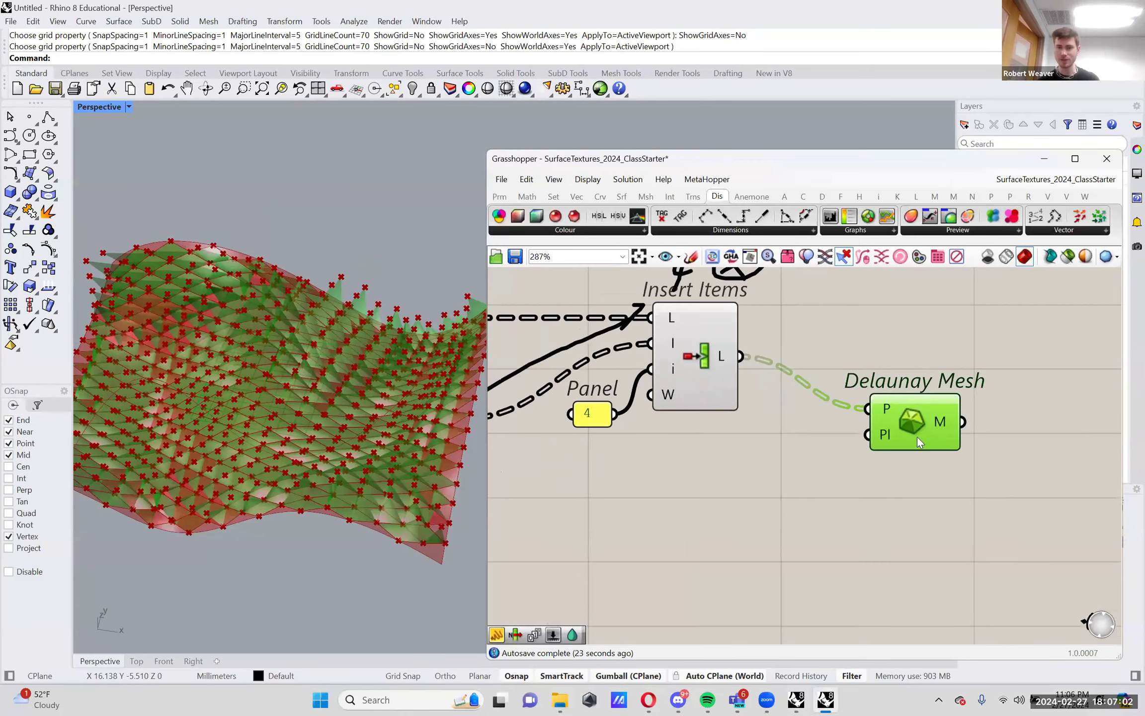
{"action": "scroll", "coordinate": [917, 436], "scroll_direction": "down", "scroll_amount": 1}
{"action": "mouse_move", "coordinate": [861, 374]}
{"action": "left_mouse_down"}
{"action": "mouse_move", "coordinate": [895, 294]}
{"action": "mouse_move", "coordinate": [934, 254]}
{"action": "left_mouse_up"}
Check the Pl input of Delaunay Mesh and examine the mesh from the side
{"action": "mouse_move", "coordinate": [970, 503]}
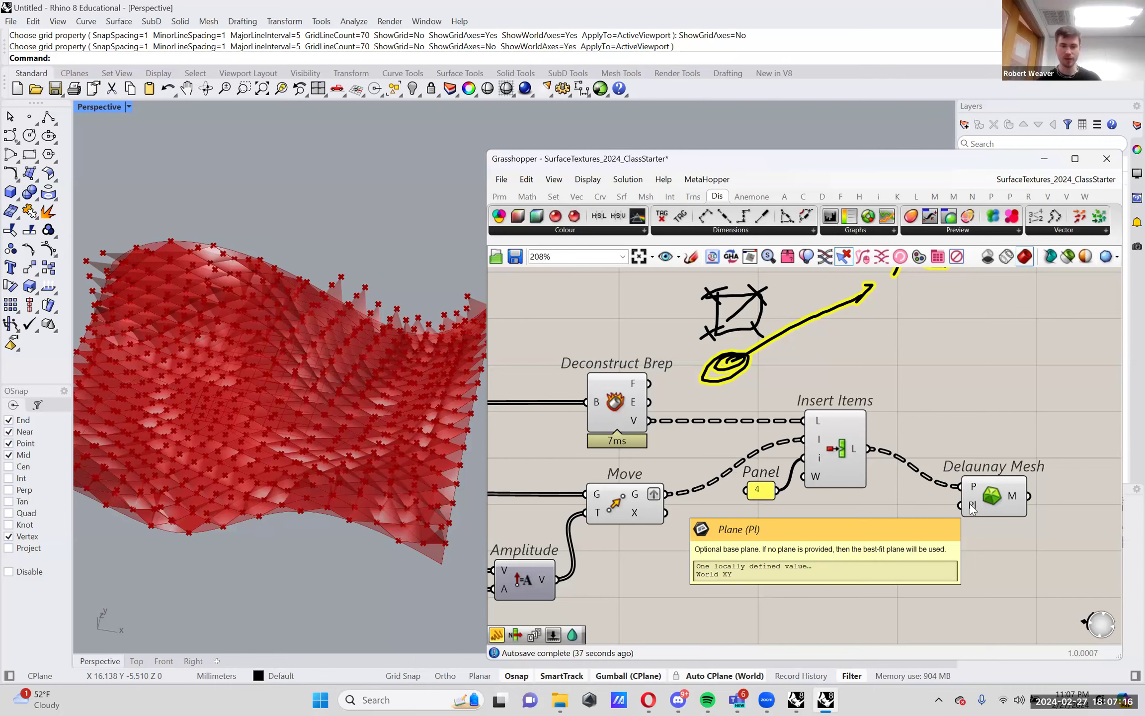
{"action": "right_click_drag", "start_coordinate": [365, 417], "coordinate": [283, 403]}
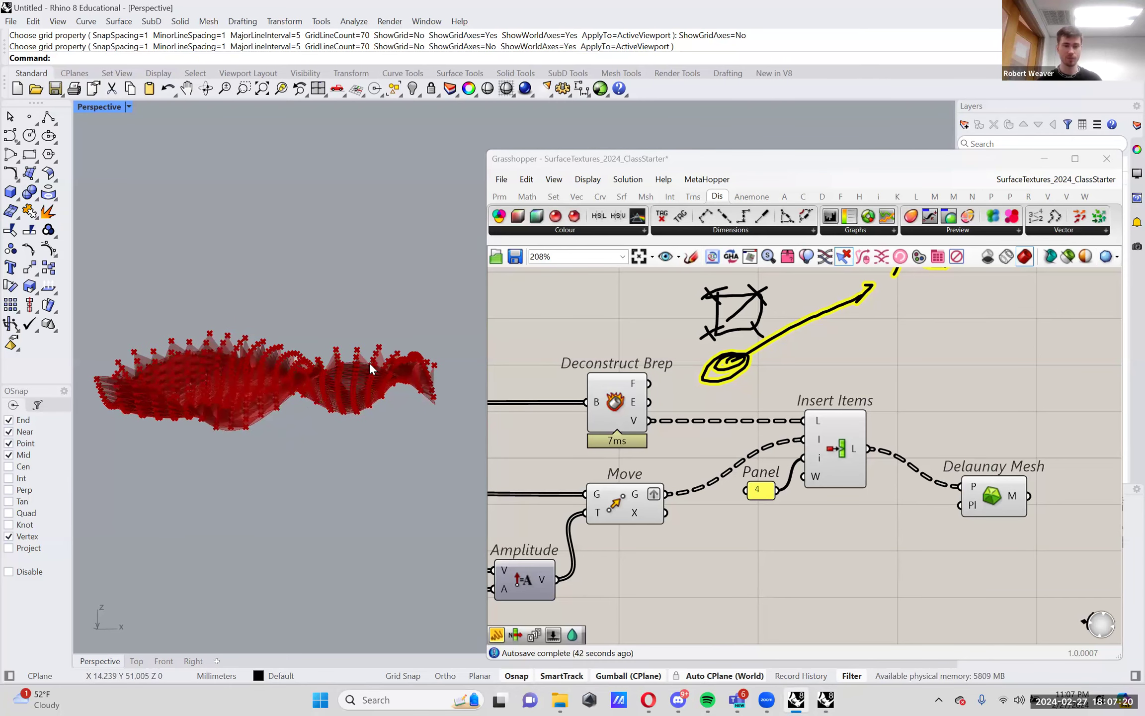
{"action": "right_click_drag", "start_coordinate": [400, 364], "coordinate": [396, 386]}
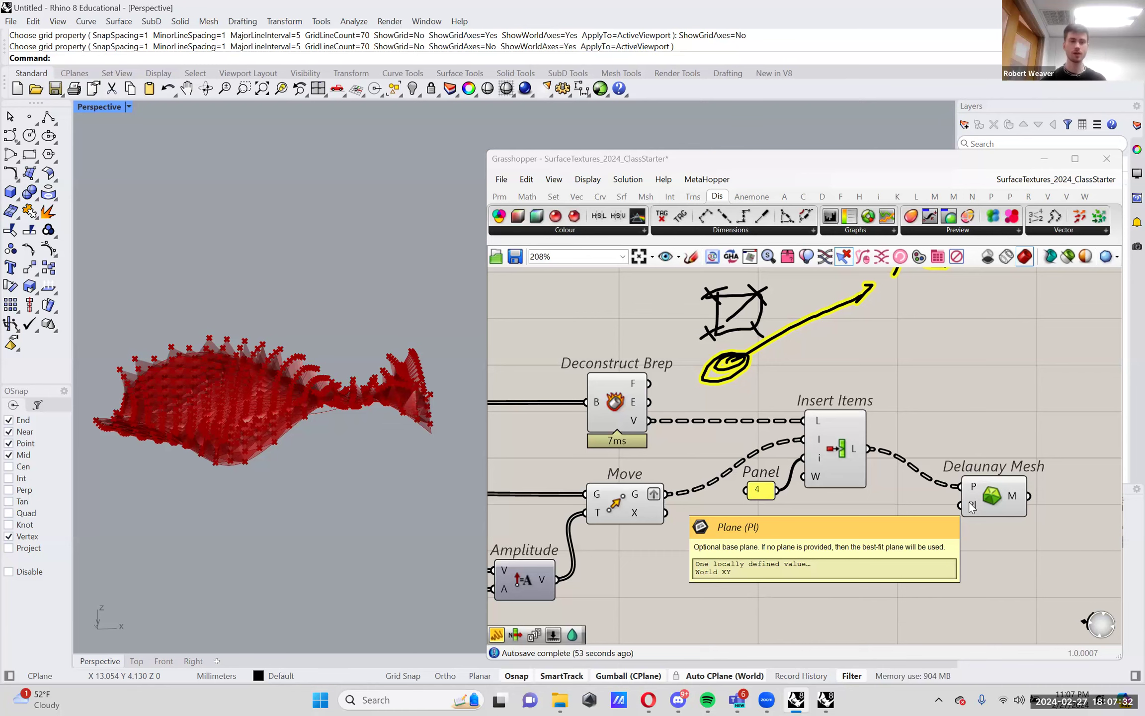
Turn on the preview of Evaluate Surface and examine the frames it places across the surface
{"action": "scroll", "coordinate": [836, 517], "scroll_direction": "down", "scroll_amount": 3}
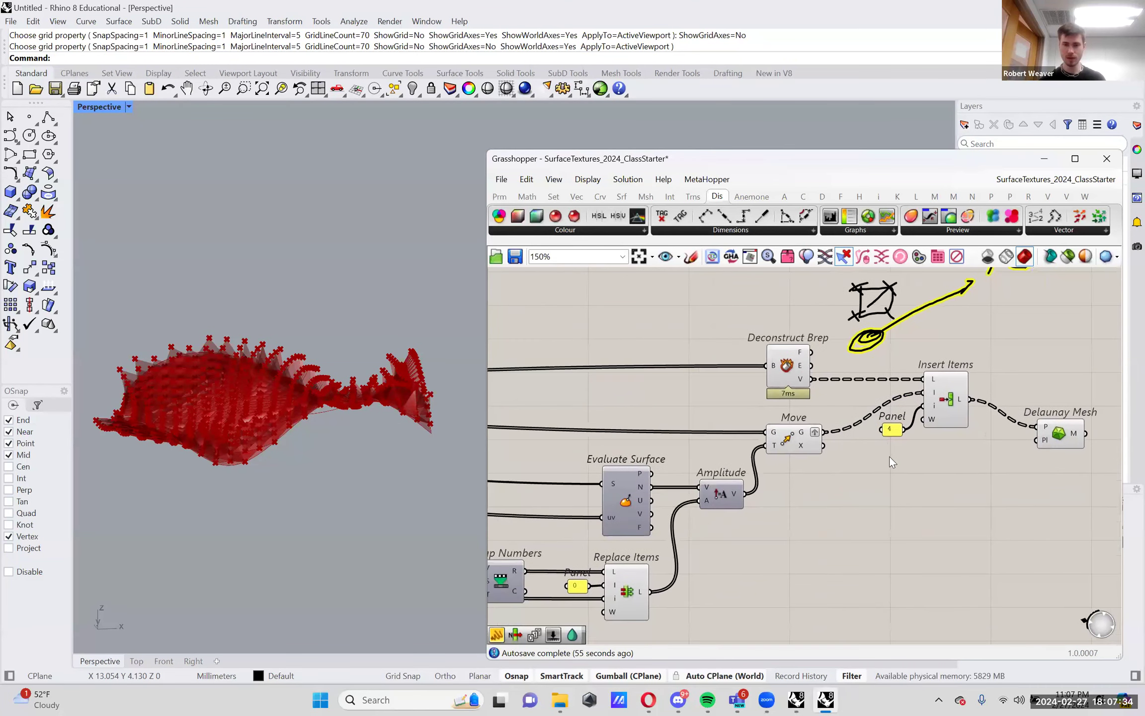
{"action": "scroll", "coordinate": [627, 493], "scroll_direction": "up", "scroll_amount": 3}
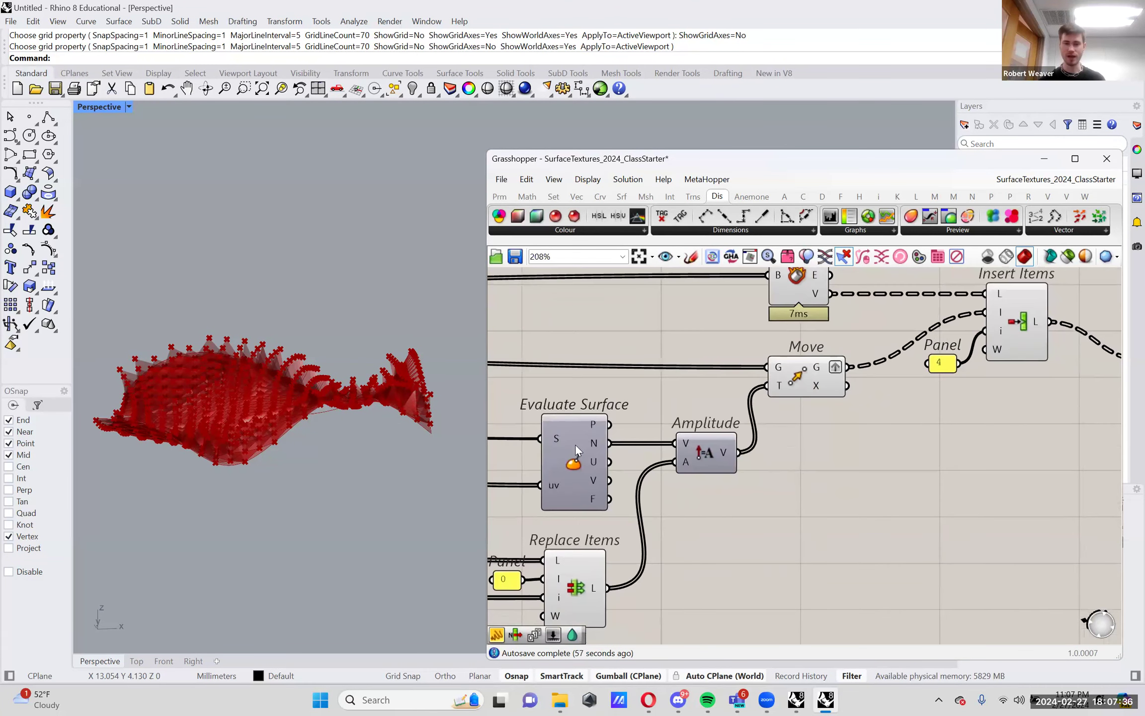
{"action": "right_click", "coordinate": [589, 496]}
{"action": "left_click", "coordinate": [605, 504]}
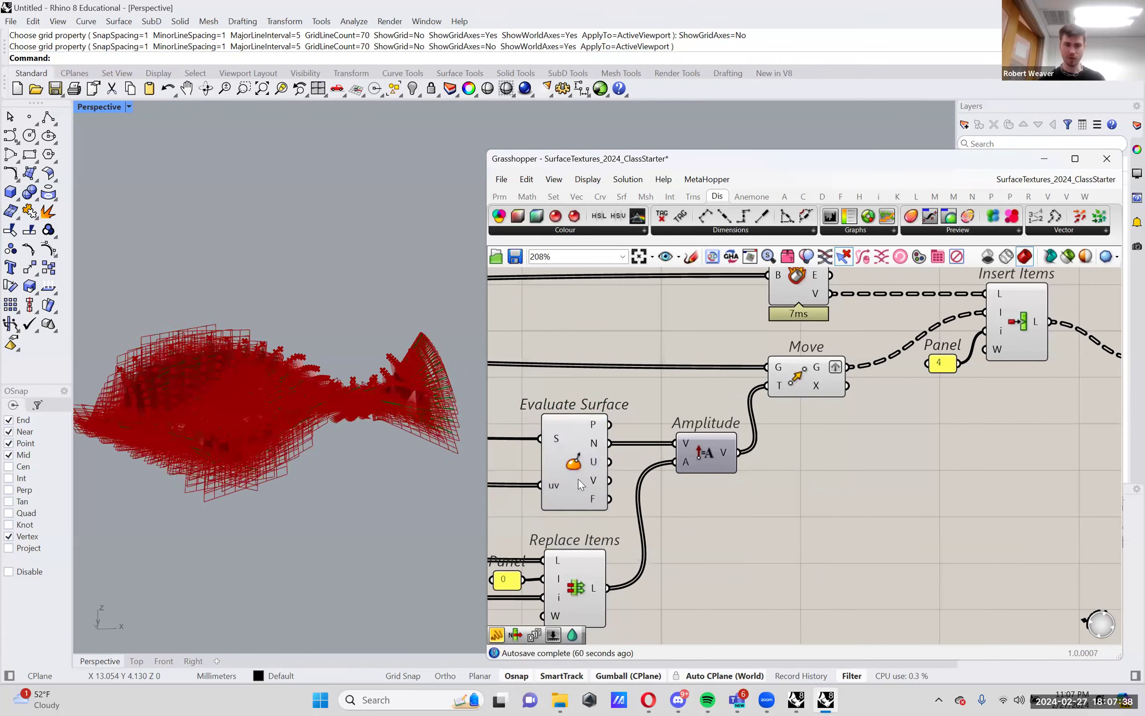
{"action": "left_click", "coordinate": [578, 479]}
{"action": "right_click_drag", "start_coordinate": [439, 494], "coordinate": [439, 497]}
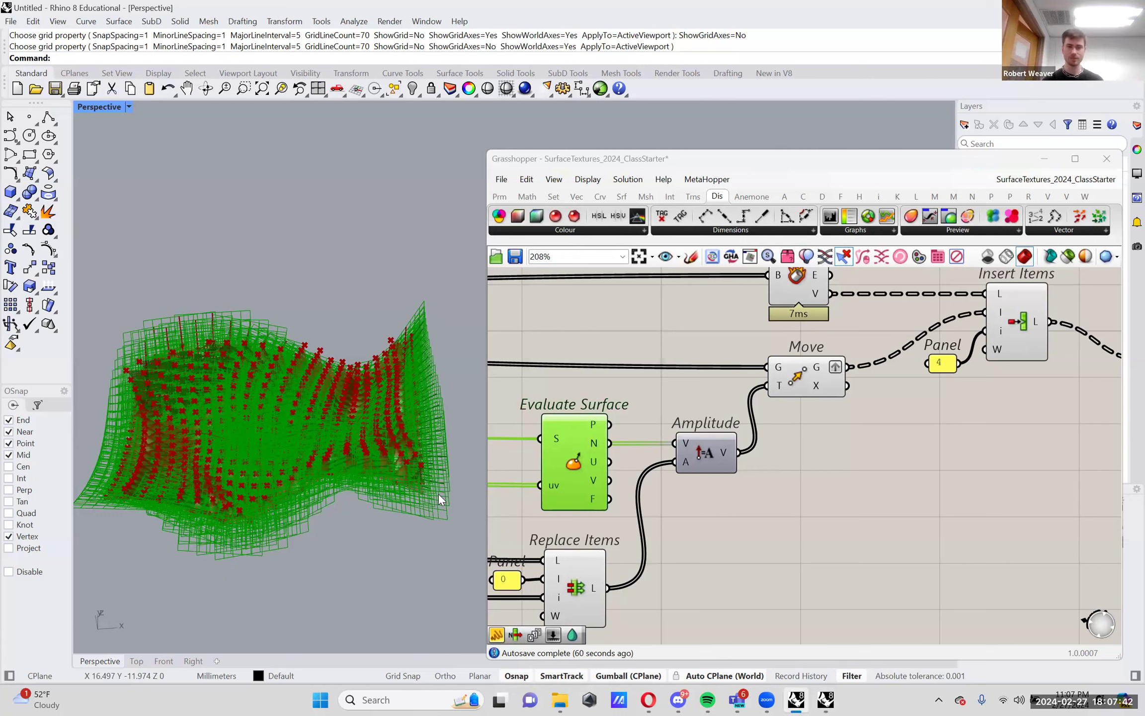
{"action": "mouse_move", "coordinate": [595, 502]}
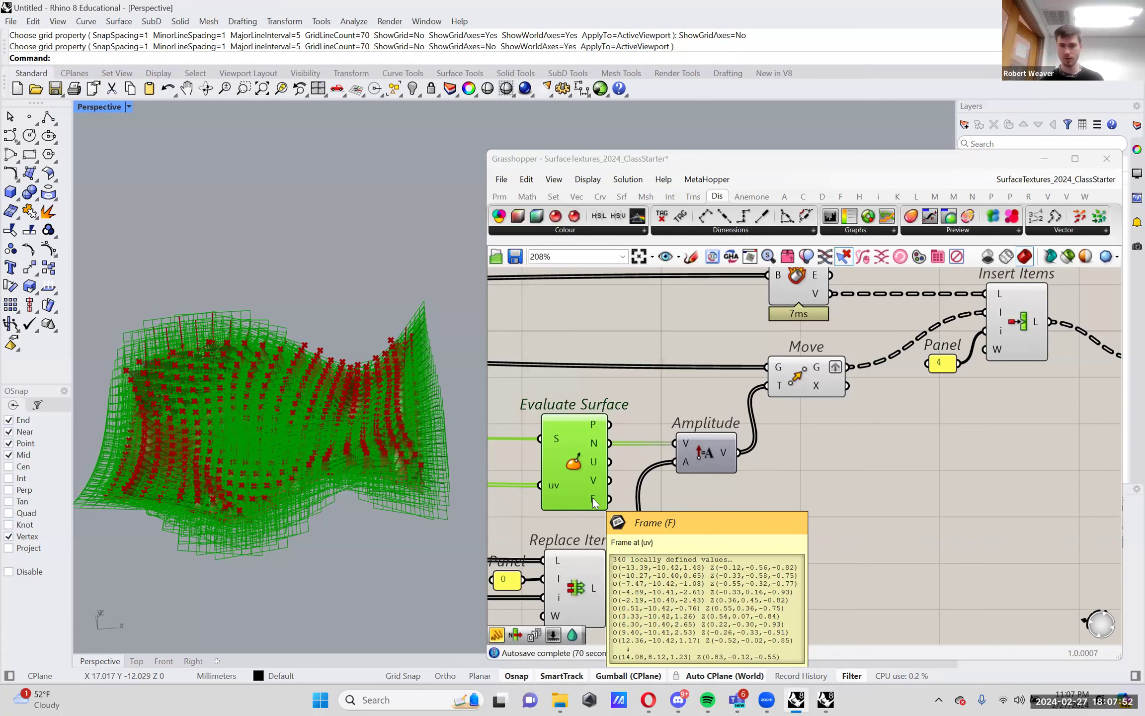
Add a Data parameter below Insert Items and connect the F output of Evaluate Surface to it
{"action": "right_click_drag", "start_coordinate": [594, 502], "coordinate": [518, 499]}
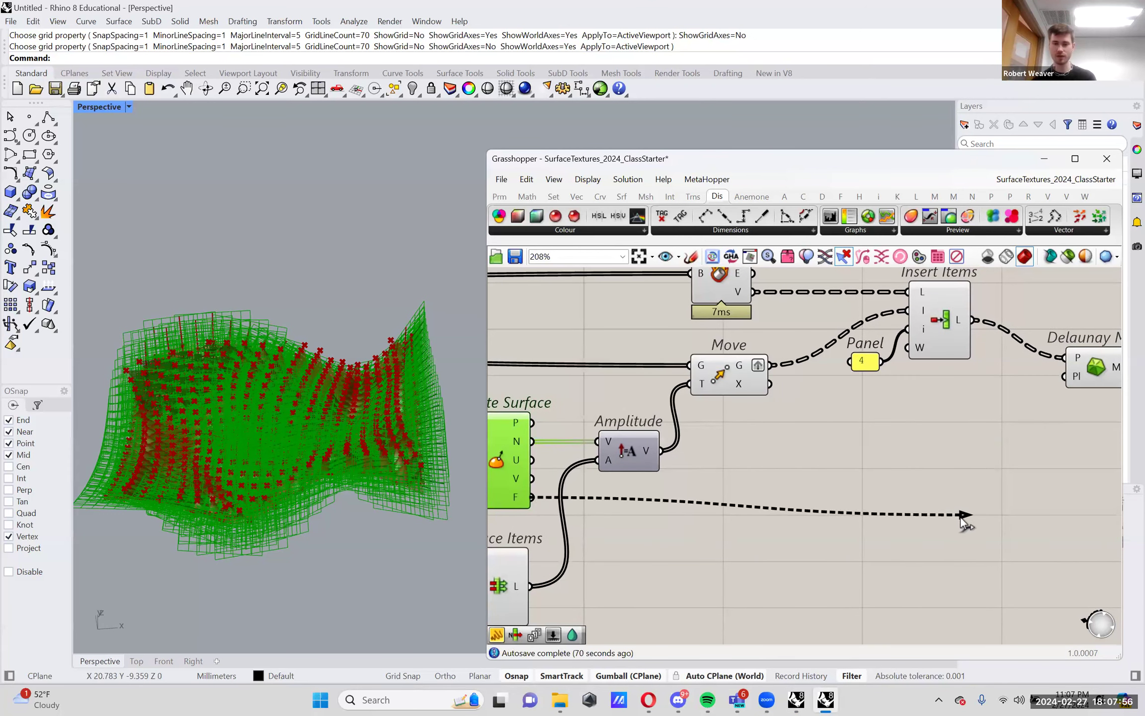
{"action": "double_click", "coordinate": [914, 525]}
{"action": "type", "text": "data"}
{"action": "key", "text": "Return"}
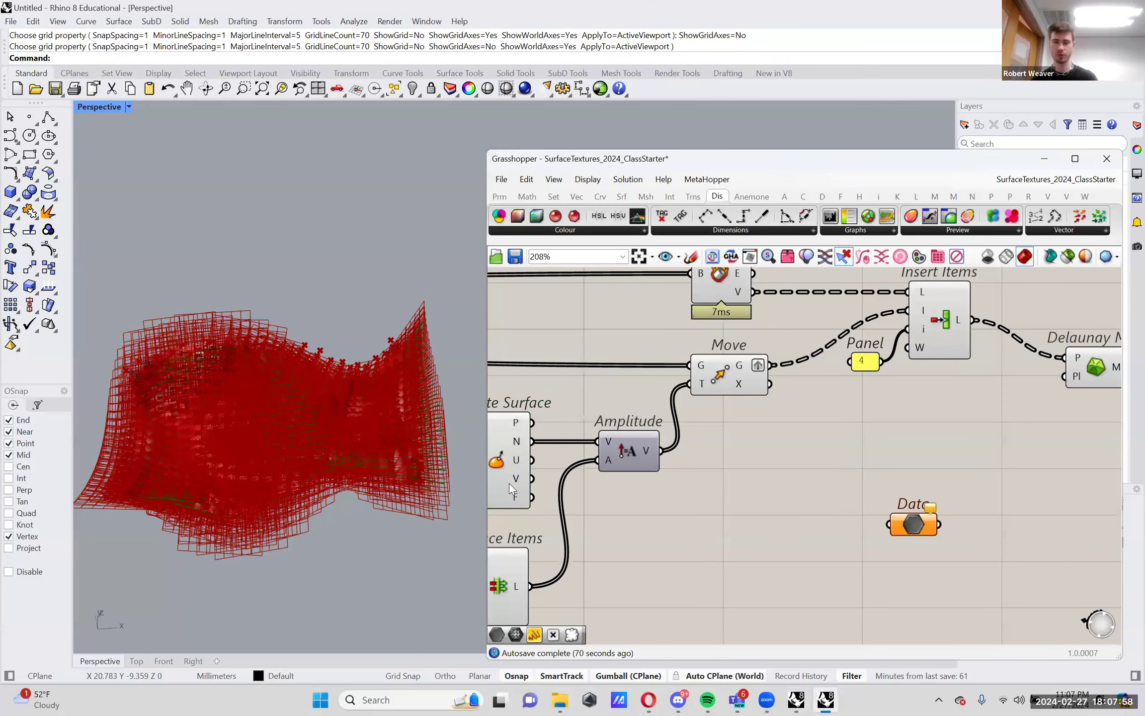
{"action": "left_click_drag", "start_coordinate": [531, 497], "coordinate": [905, 500]}
{"action": "right_click_drag", "start_coordinate": [905, 500], "coordinate": [890, 511]}
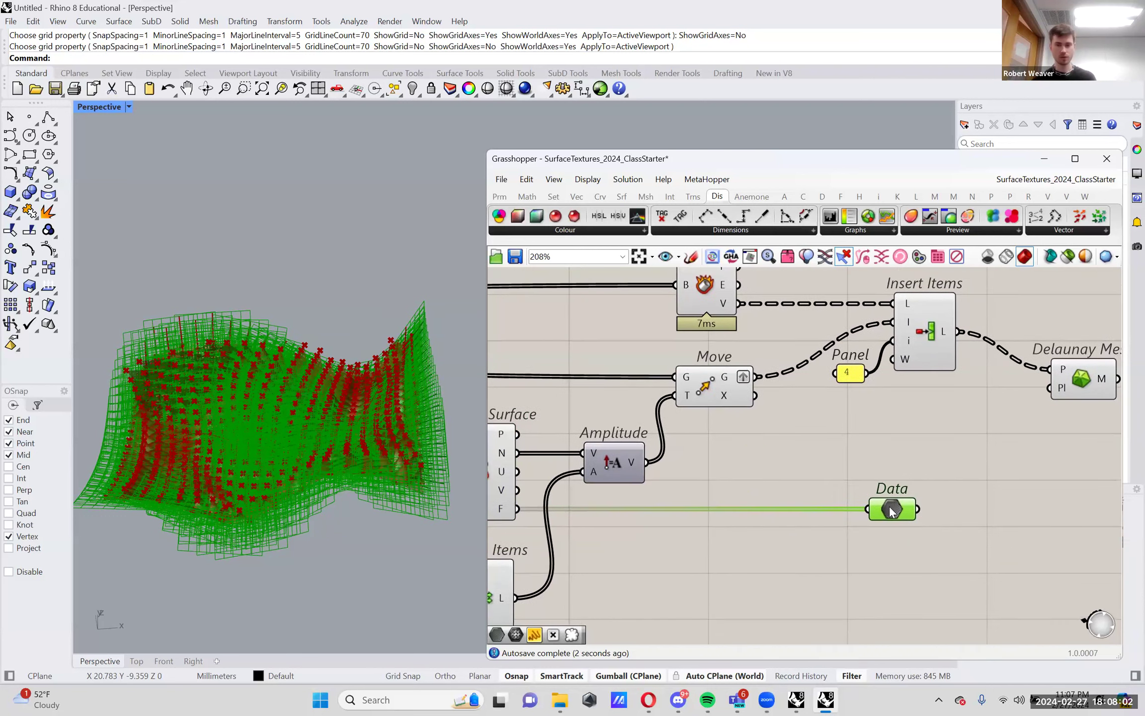
Graft the Pl input of Delaunay Mesh and connect the F output of Evaluate Surface to it
{"action": "right_click", "coordinate": [1063, 385]}
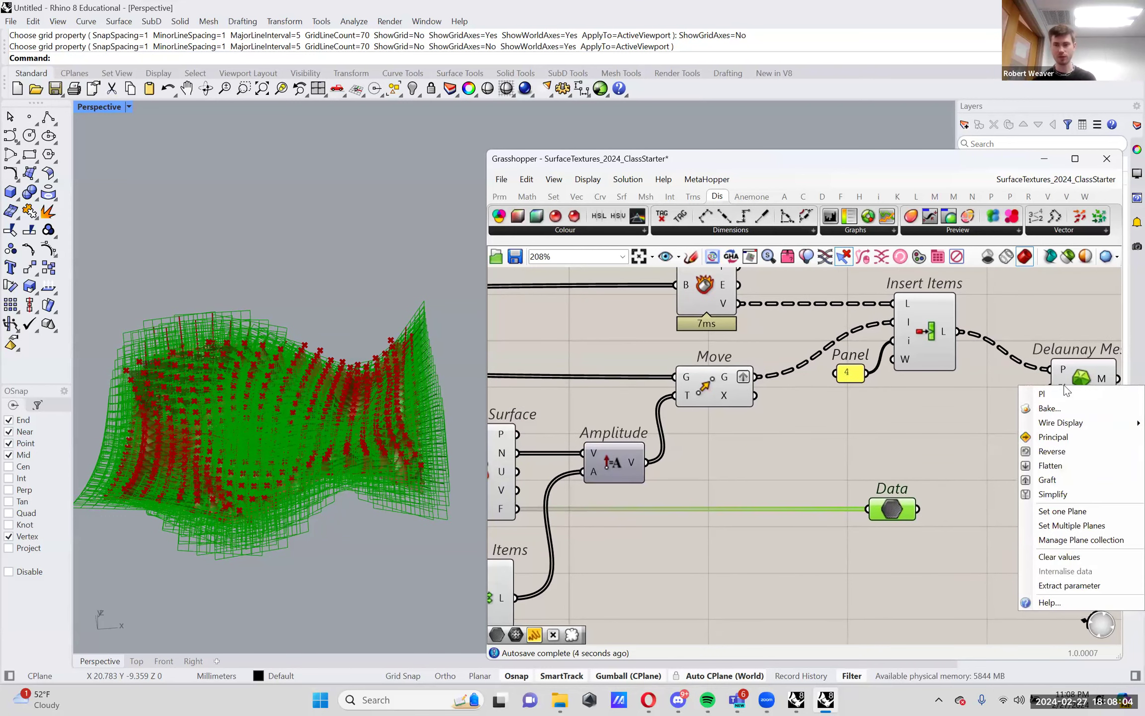
{"action": "left_click", "coordinate": [1047, 480]}
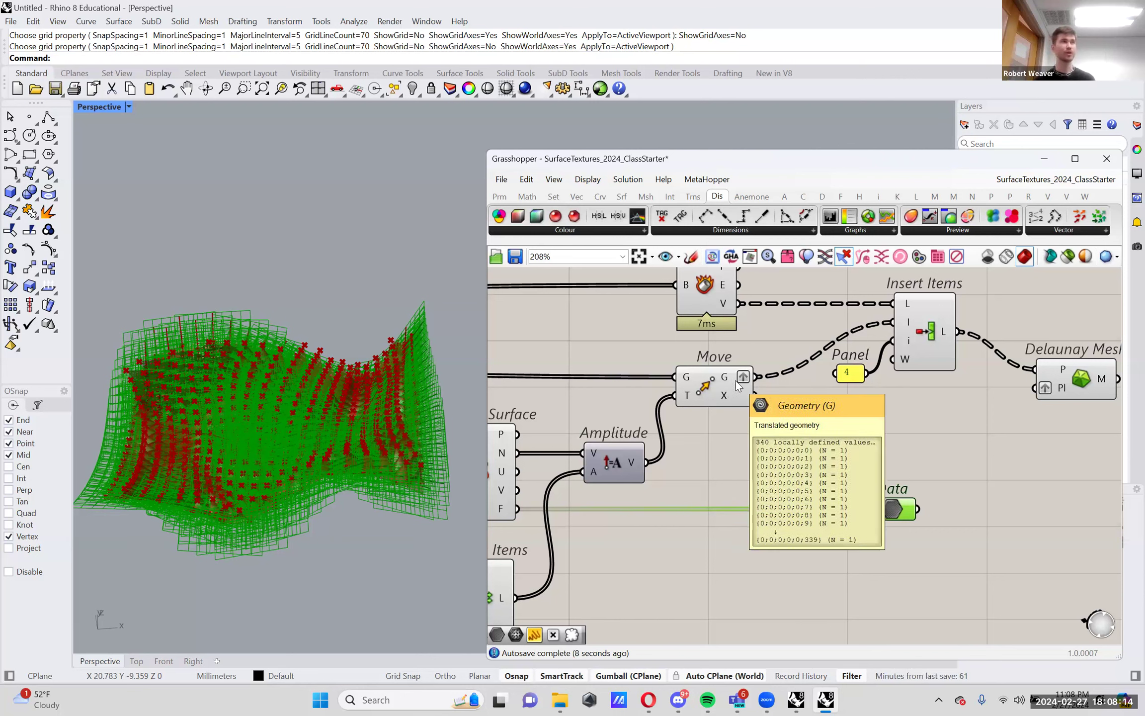
{"action": "left_click_drag", "start_coordinate": [531, 507], "coordinate": [1037, 388]}
Delete the Data parameter and compare the data trees of the P and Pl inputs of Delaunay Mesh
{"action": "left_click_drag", "start_coordinate": [909, 509], "coordinate": [897, 522]}
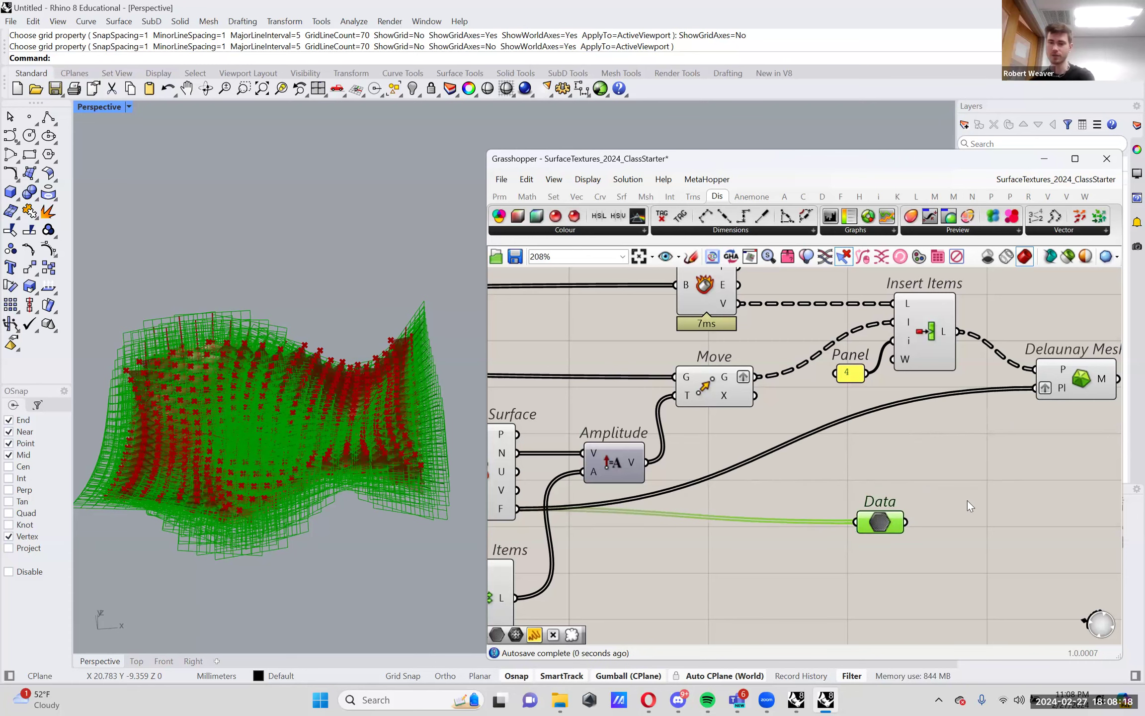
{"action": "key", "text": "Delete"}
{"action": "scroll", "coordinate": [952, 483], "scroll_direction": "up", "scroll_amount": 3}
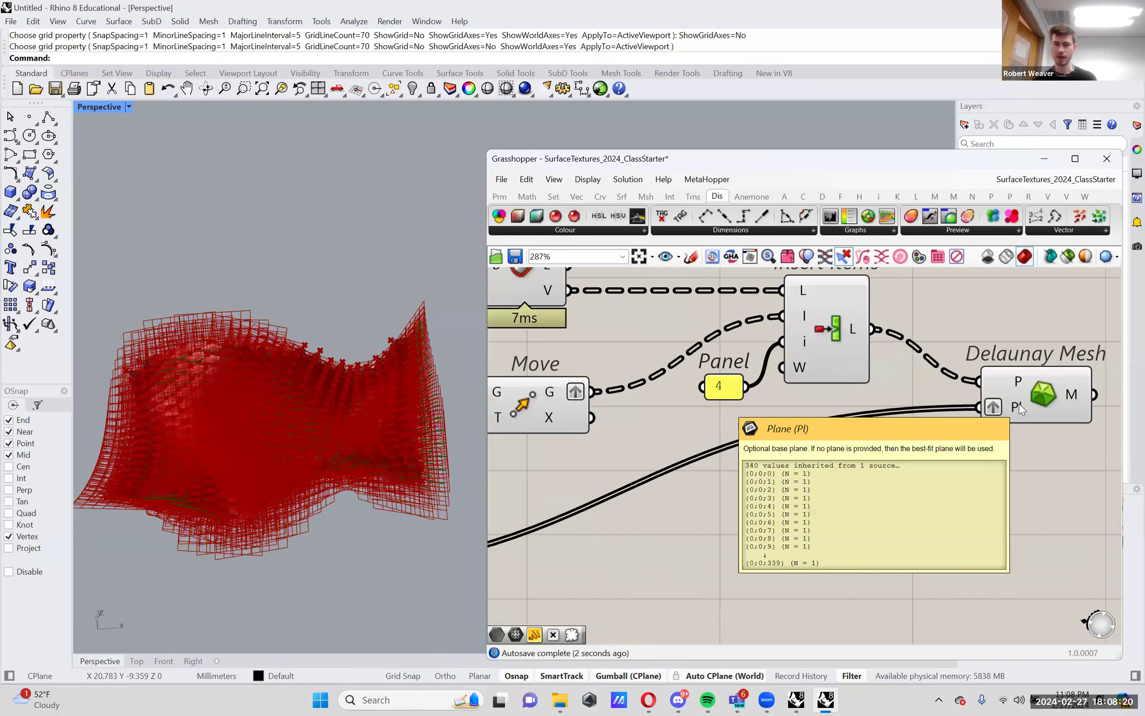
{"action": "mouse_move", "coordinate": [1018, 382]}
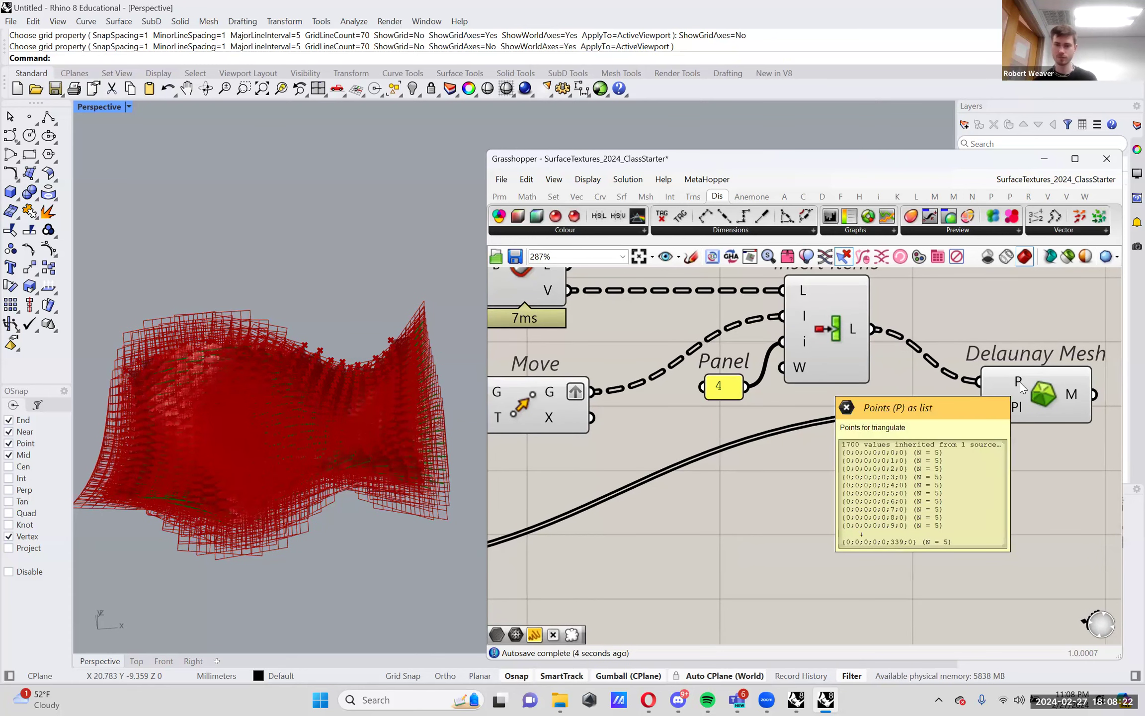
{"action": "mouse_move", "coordinate": [1016, 405]}
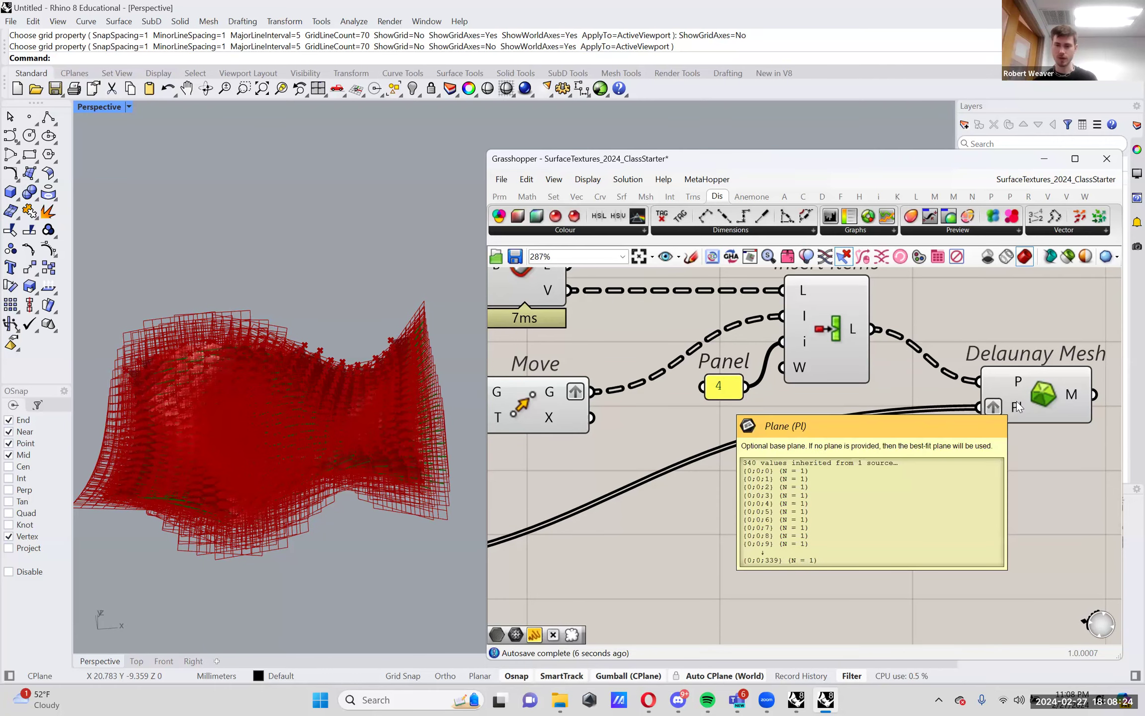
Turn off the preview of the components upstream of Delaunay Mesh so only the final mesh displays
{"action": "scroll", "coordinate": [1016, 400], "scroll_direction": "down", "scroll_amount": 4}
{"action": "left_click_drag", "start_coordinate": [1046, 576], "coordinate": [648, 306]}
{"action": "right_click", "coordinate": [648, 306]}
{"action": "left_click", "coordinate": [691, 329]}
{"action": "scroll", "coordinate": [1049, 402], "scroll_direction": "up", "scroll_amount": 4}
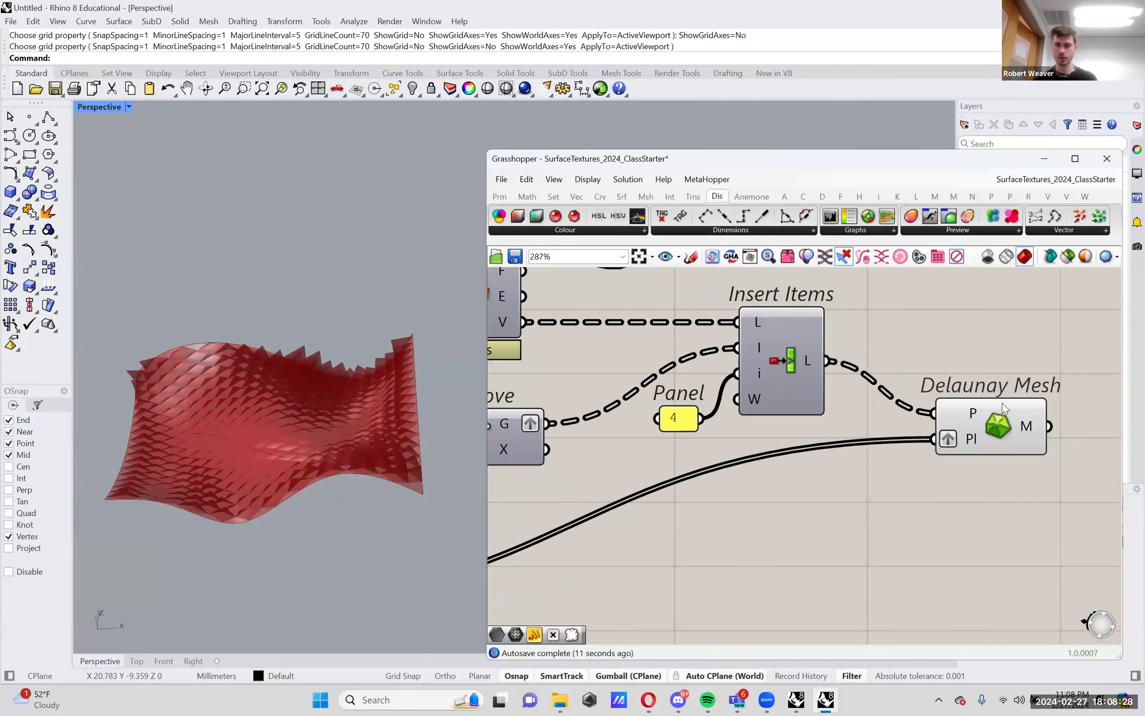
Select Delaunay Mesh and examine how its pyramids follow the surface from several angles
{"action": "right_click_drag", "start_coordinate": [274, 478], "coordinate": [222, 405]}
{"action": "scroll", "coordinate": [225, 392], "scroll_direction": "up", "scroll_amount": 3}
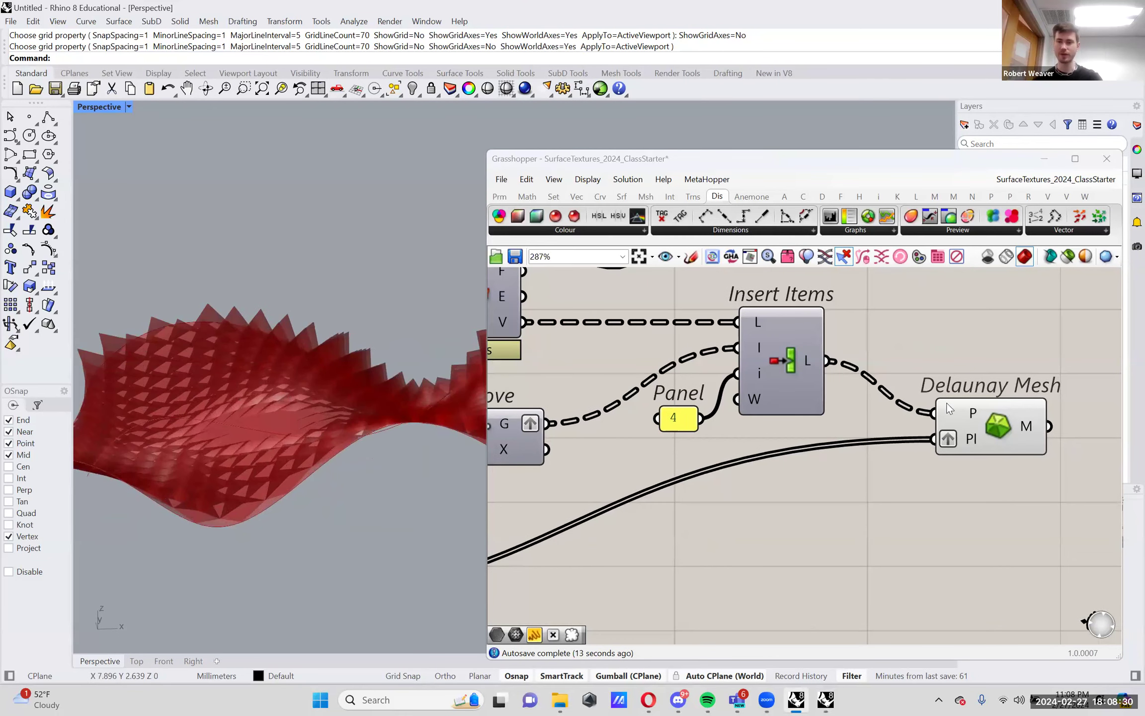
{"action": "left_click", "coordinate": [991, 428]}
{"action": "scroll", "coordinate": [374, 474], "scroll_direction": "up", "scroll_amount": 3}
{"action": "right_click_drag", "start_coordinate": [374, 473], "coordinate": [356, 448]}
{"action": "scroll", "coordinate": [348, 453], "scroll_direction": "down", "scroll_amount": 4}
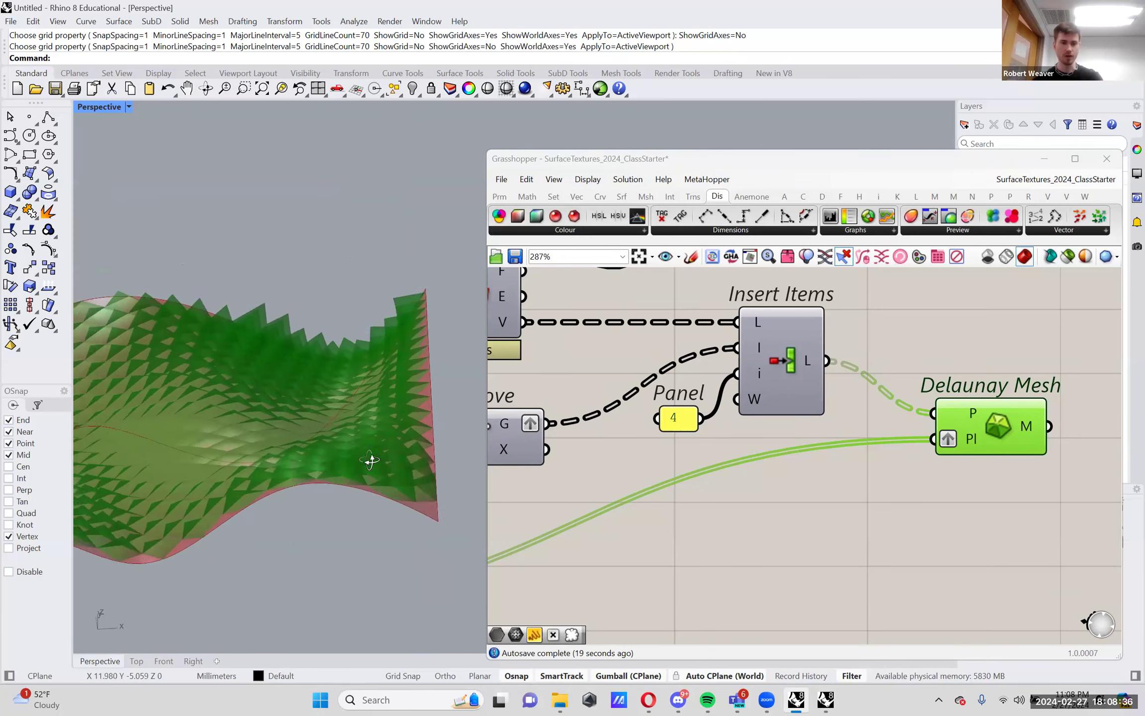
{"action": "scroll", "coordinate": [971, 489], "scroll_direction": "down", "scroll_amount": 5}
{"action": "scroll", "coordinate": [972, 489], "scroll_direction": "up", "scroll_amount": 4}
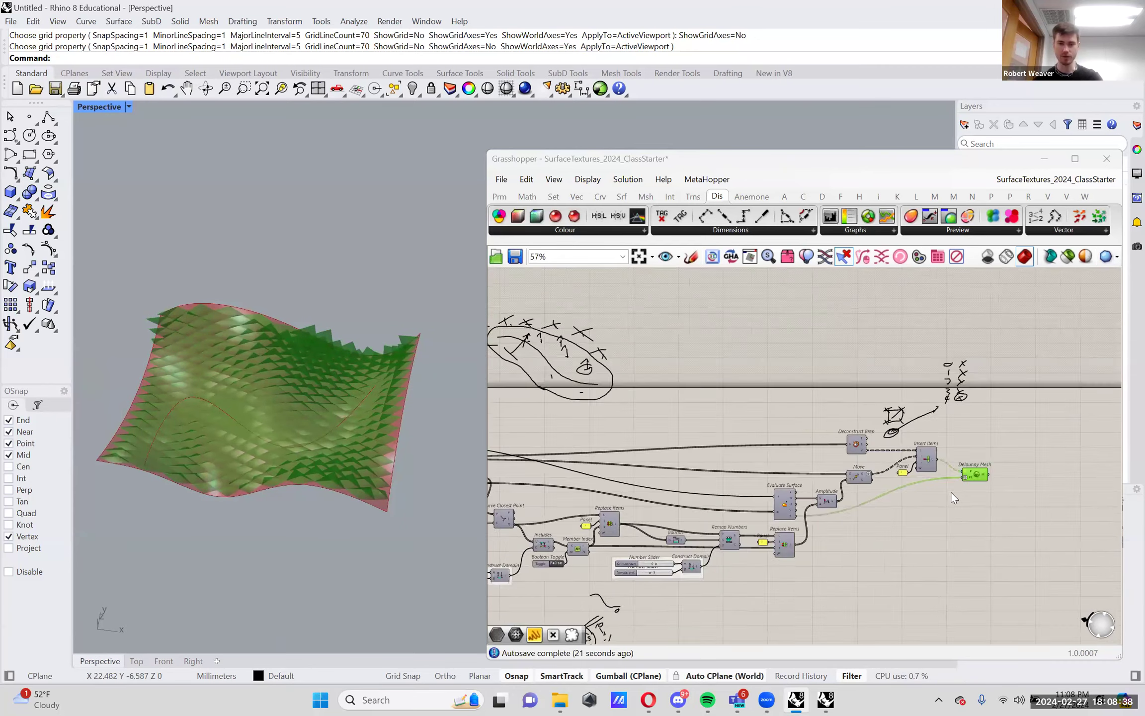
{"action": "scroll", "coordinate": [944, 499], "scroll_direction": "down", "scroll_amount": 2}
{"action": "right_click_drag", "start_coordinate": [945, 499], "coordinate": [994, 441]}
{"action": "scroll", "coordinate": [308, 447], "scroll_direction": "up", "scroll_amount": 5}
{"action": "scroll", "coordinate": [357, 390], "scroll_direction": "down", "scroll_amount": 4}
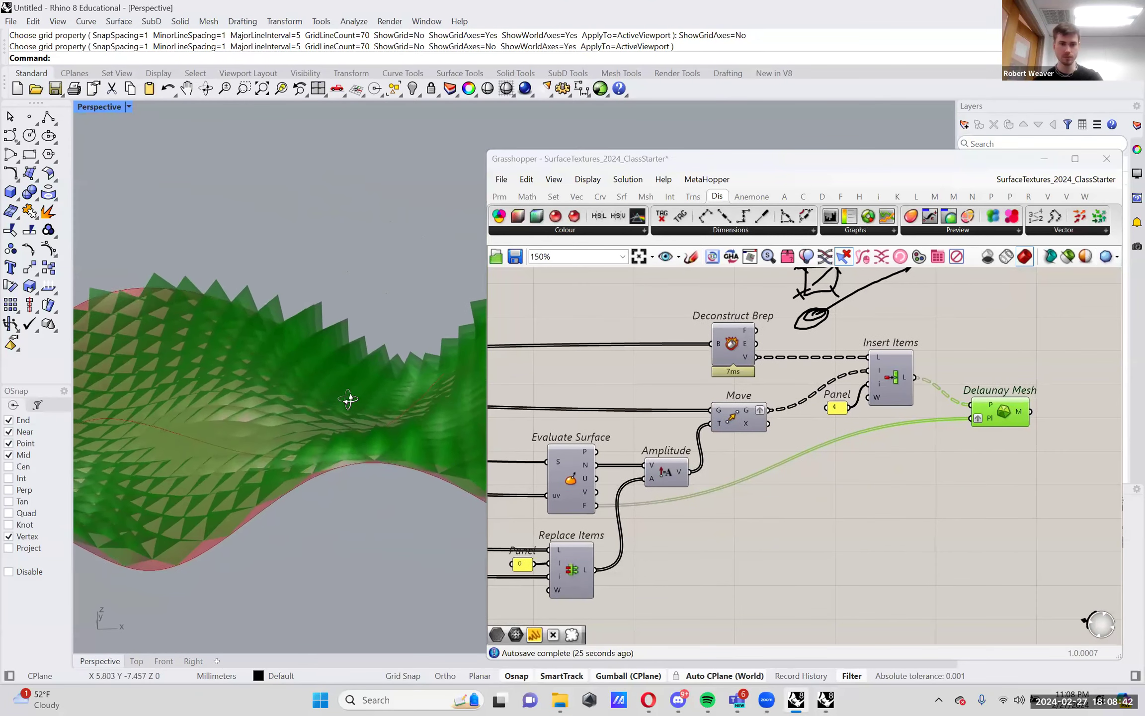
Set the sliders of the Remap Numbers target domain to a Domain end of 0 and a Domain start of -2
{"action": "scroll", "coordinate": [769, 478], "scroll_direction": "down", "scroll_amount": 3}
{"action": "right_click_drag", "start_coordinate": [557, 542], "coordinate": [662, 508]}
{"action": "scroll", "coordinate": [662, 508], "scroll_direction": "up", "scroll_amount": 6}
{"action": "left_click_drag", "start_coordinate": [668, 534], "coordinate": [692, 532]}
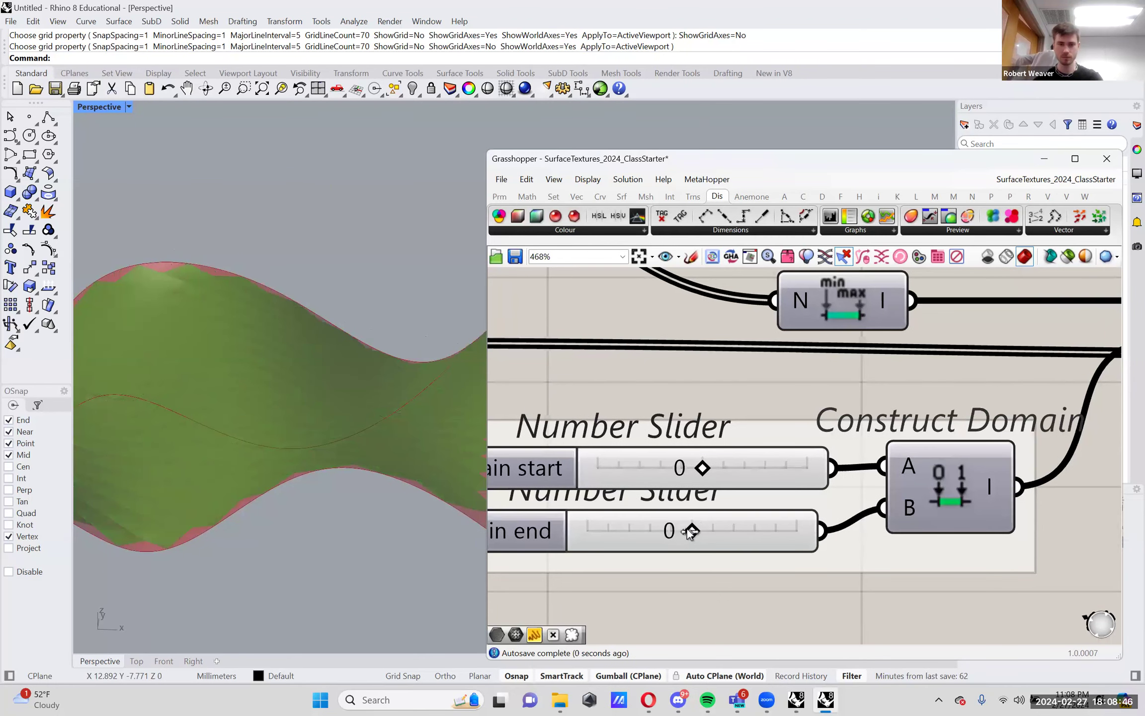
{"action": "left_click_drag", "start_coordinate": [701, 468], "coordinate": [682, 466]}
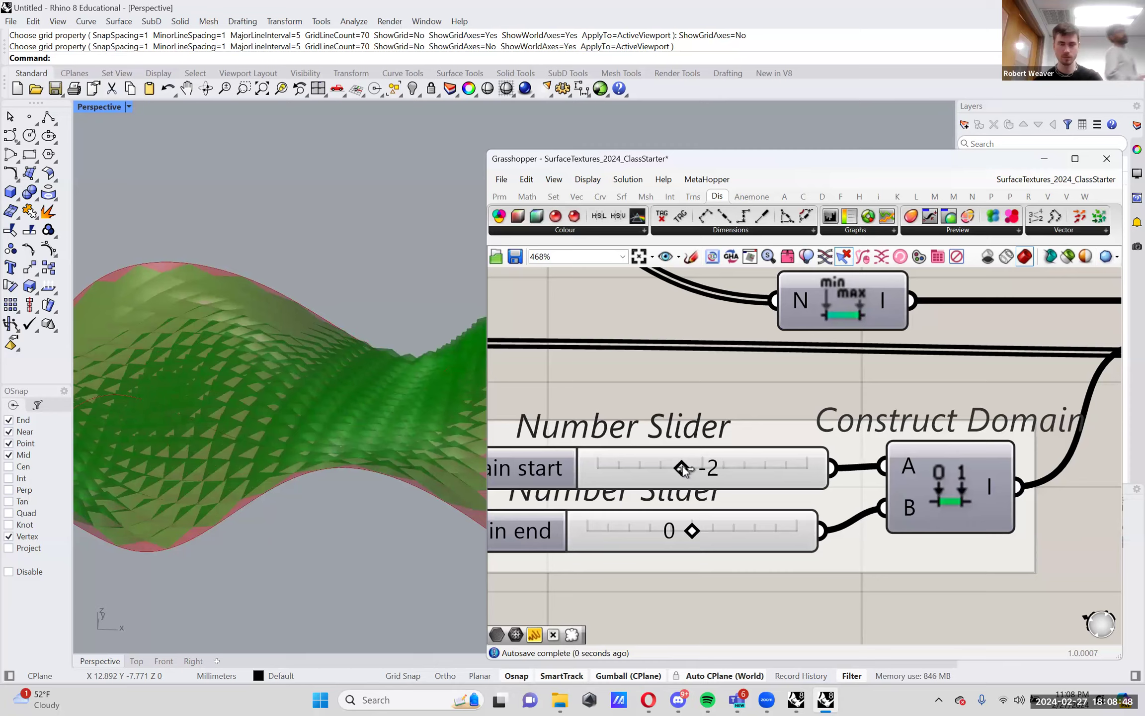
Set the Domain end slider of the Includes domain to 5.84 and check the textured band on the mesh
{"action": "scroll", "coordinate": [682, 466], "scroll_direction": "down", "scroll_amount": 3}
{"action": "scroll", "coordinate": [642, 499], "scroll_direction": "up", "scroll_amount": 3}
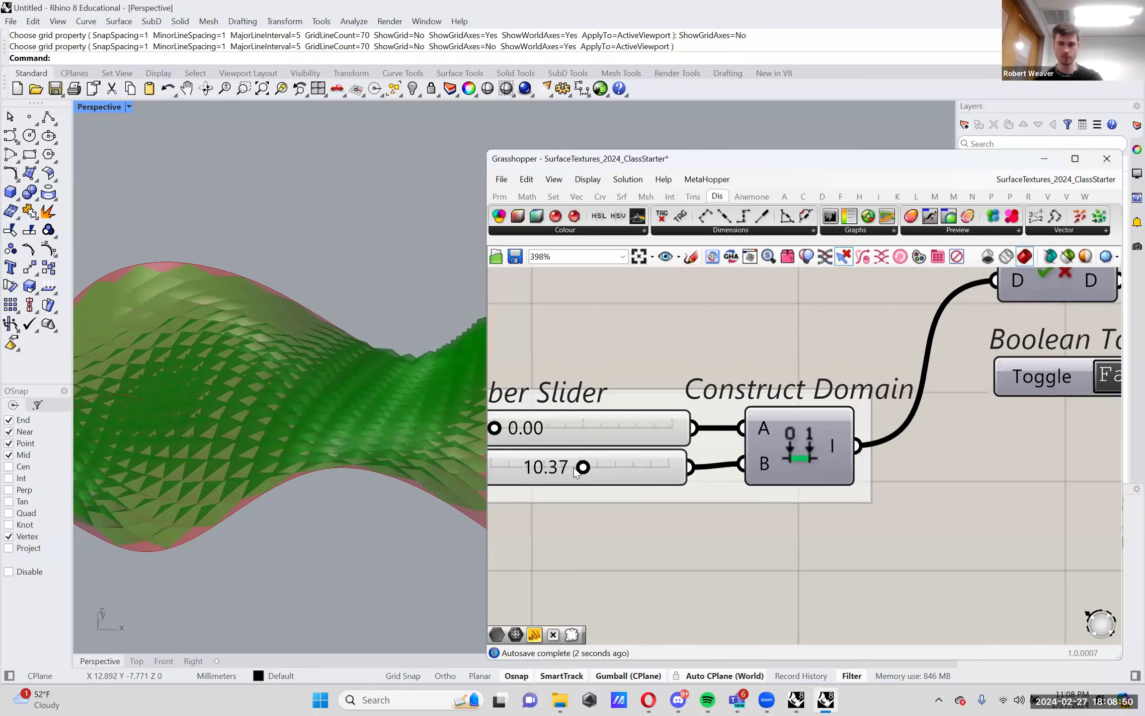
{"action": "left_click_drag", "start_coordinate": [584, 468], "coordinate": [543, 468]}
{"action": "right_click_drag", "start_coordinate": [289, 439], "coordinate": [477, 477]}
{"action": "scroll", "coordinate": [795, 497], "scroll_direction": "down", "scroll_amount": 5}
{"action": "right_click_drag", "start_coordinate": [806, 501], "coordinate": [906, 472]}
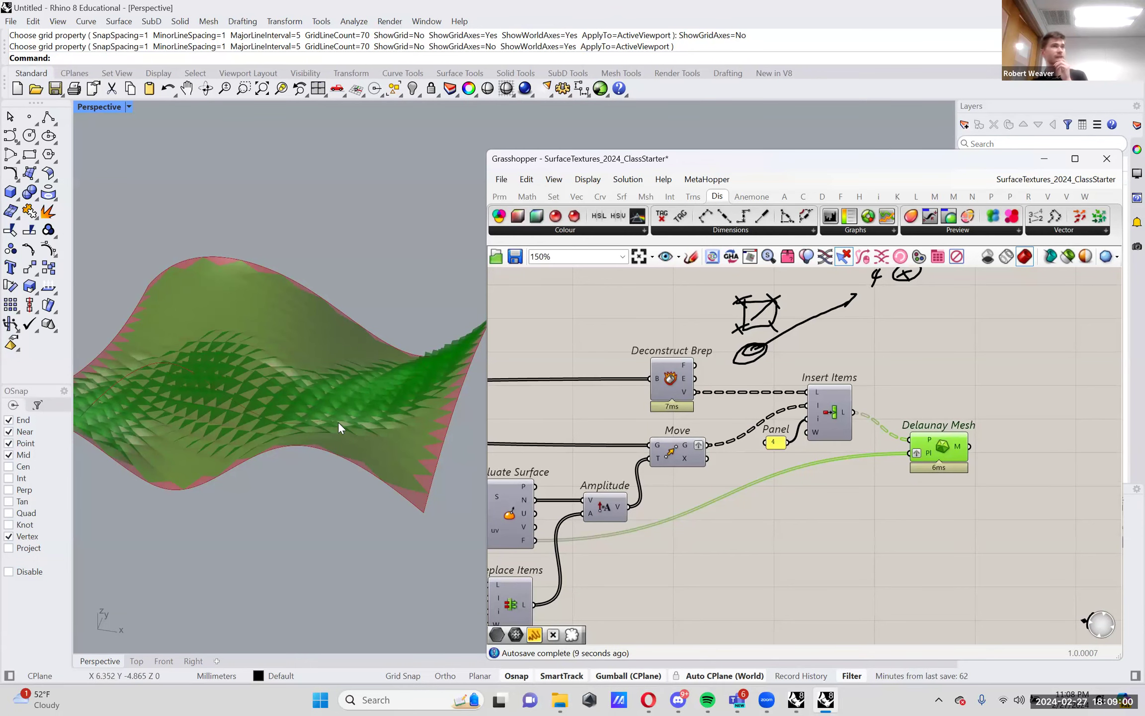
Add a Scribble reading DISTANCE above the Construct Domain sliders that feed Includes
{"action": "right_click_drag", "start_coordinate": [815, 486], "coordinate": [350, 423]}
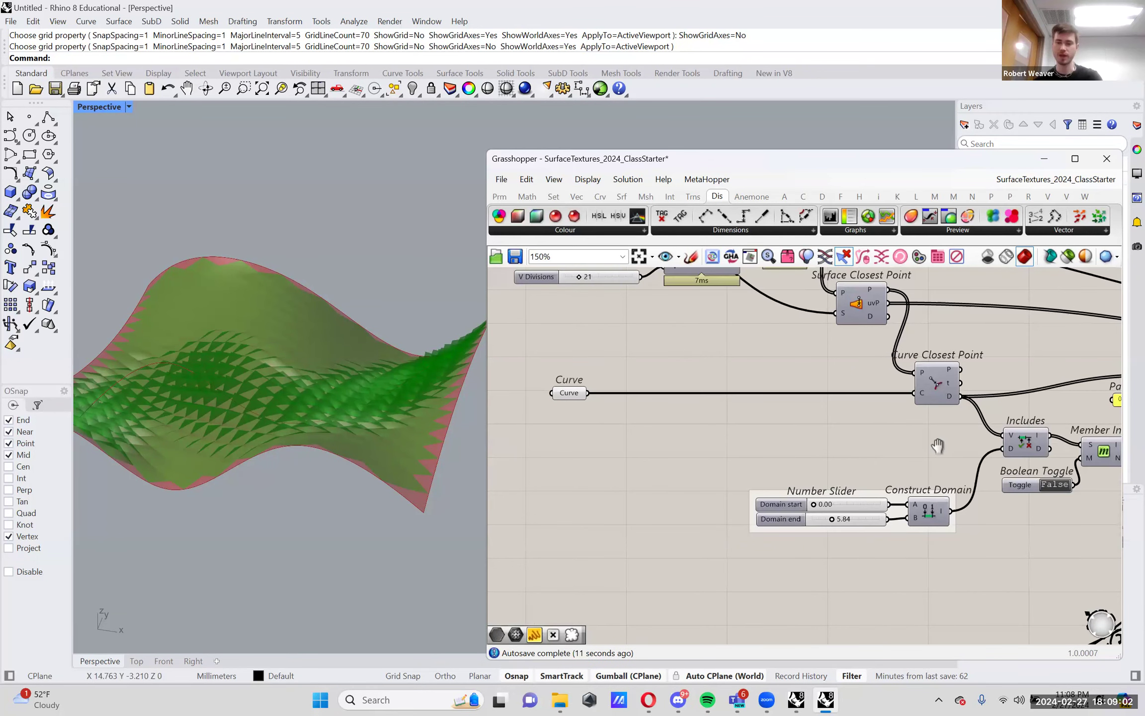
{"action": "right_click_drag", "start_coordinate": [934, 442], "coordinate": [709, 413]}
{"action": "left_click_drag", "start_coordinate": [728, 516], "coordinate": [502, 419]}
{"action": "left_click", "coordinate": [622, 445]}
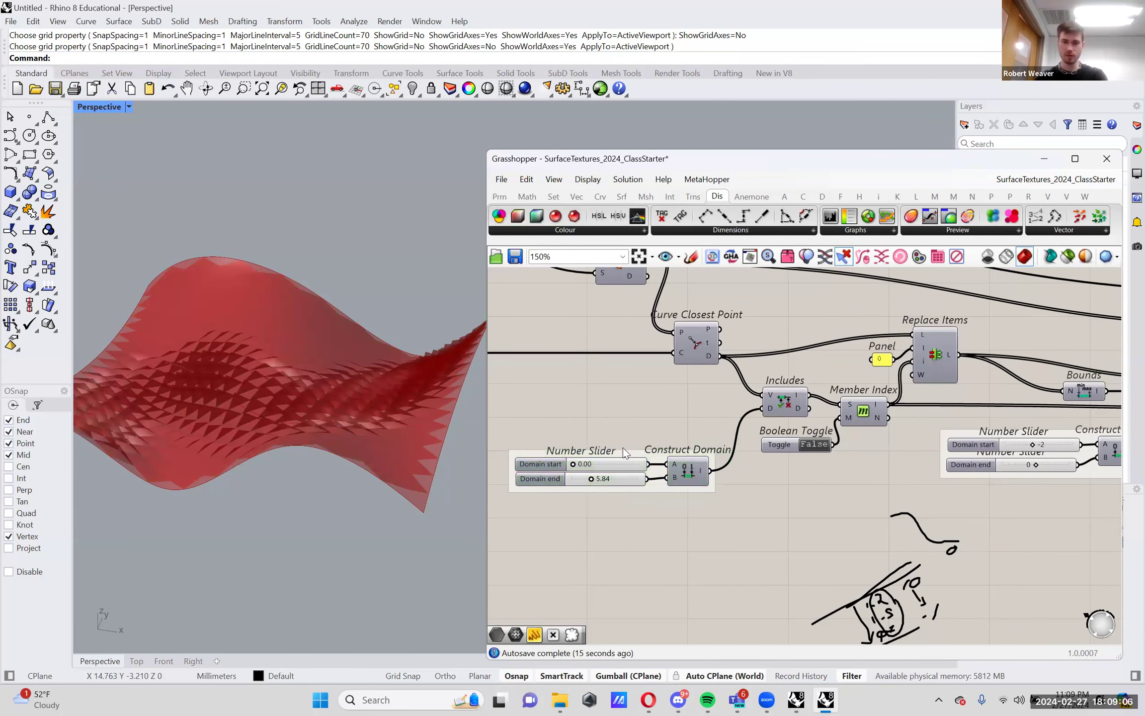
{"action": "scroll", "coordinate": [628, 450], "scroll_direction": "up", "scroll_amount": 1}
{"action": "double_click", "coordinate": [624, 429]}
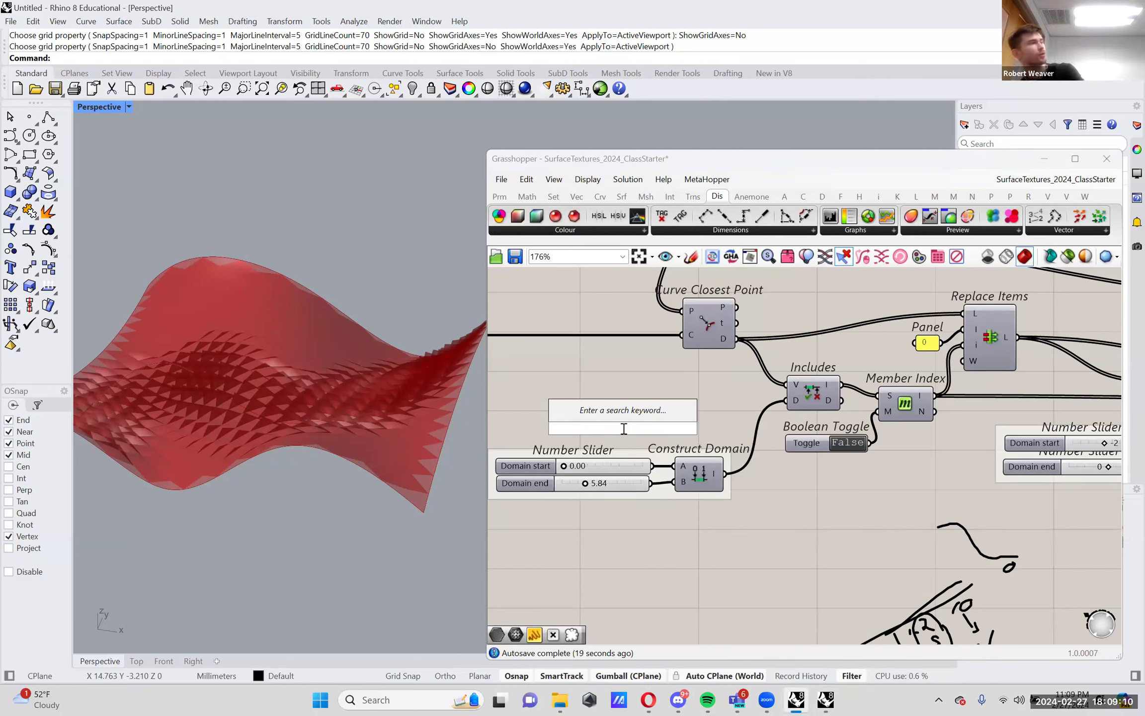
{"action": "type", "text": "scrib"}
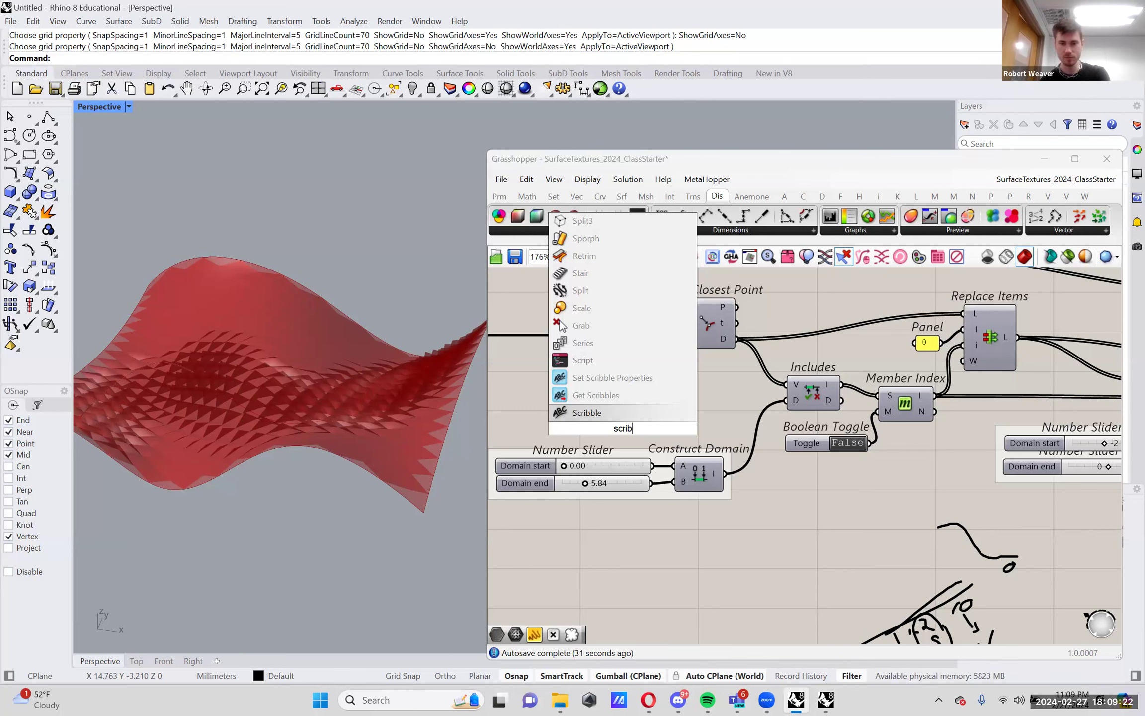
{"action": "key", "text": "Return"}
{"action": "right_click_drag", "start_coordinate": [624, 431], "coordinate": [679, 427]}
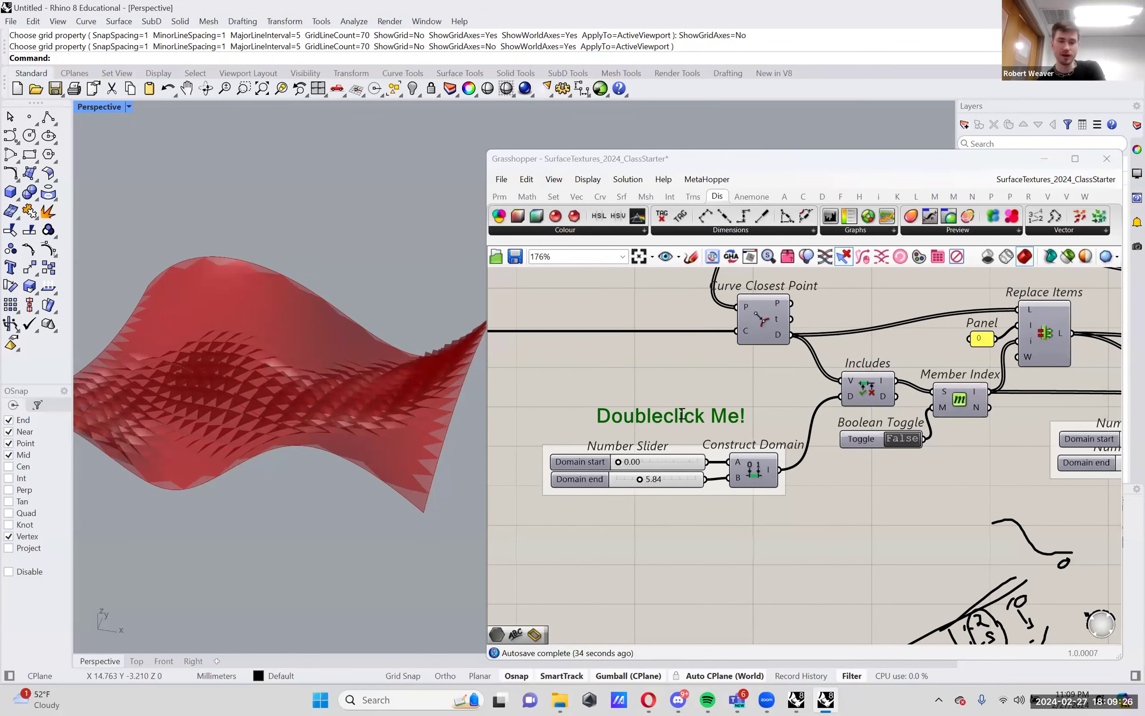
{"action": "double_click", "coordinate": [683, 417]}
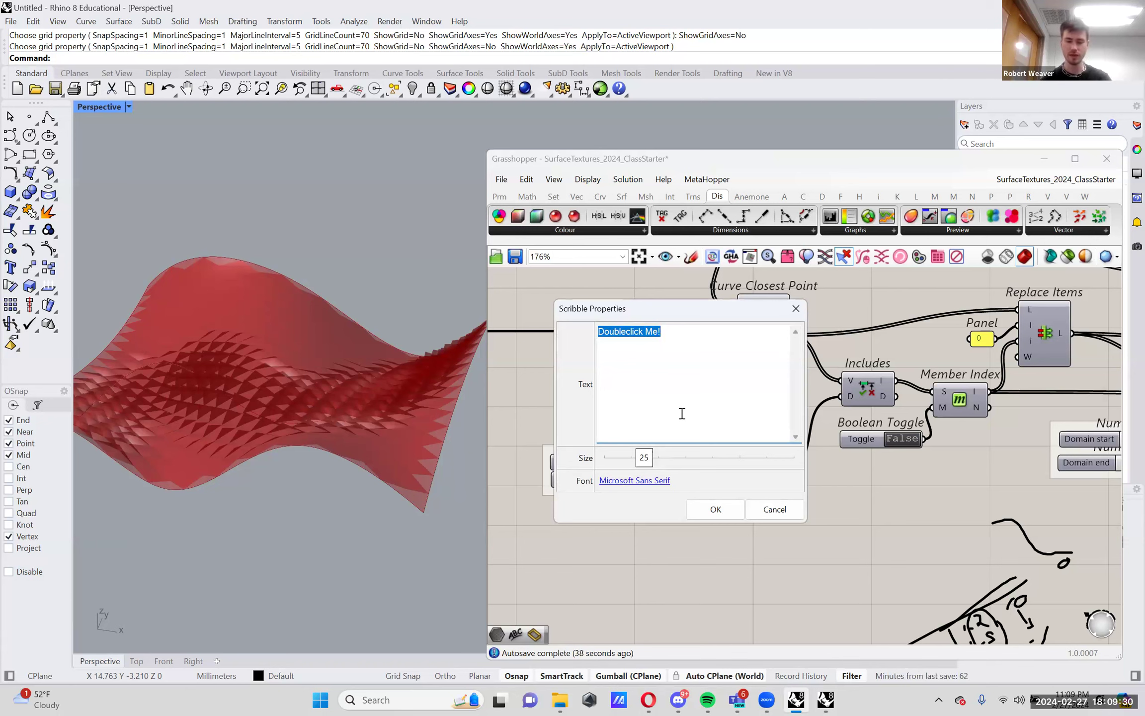
{"action": "type", "text": "DISTANCE"}
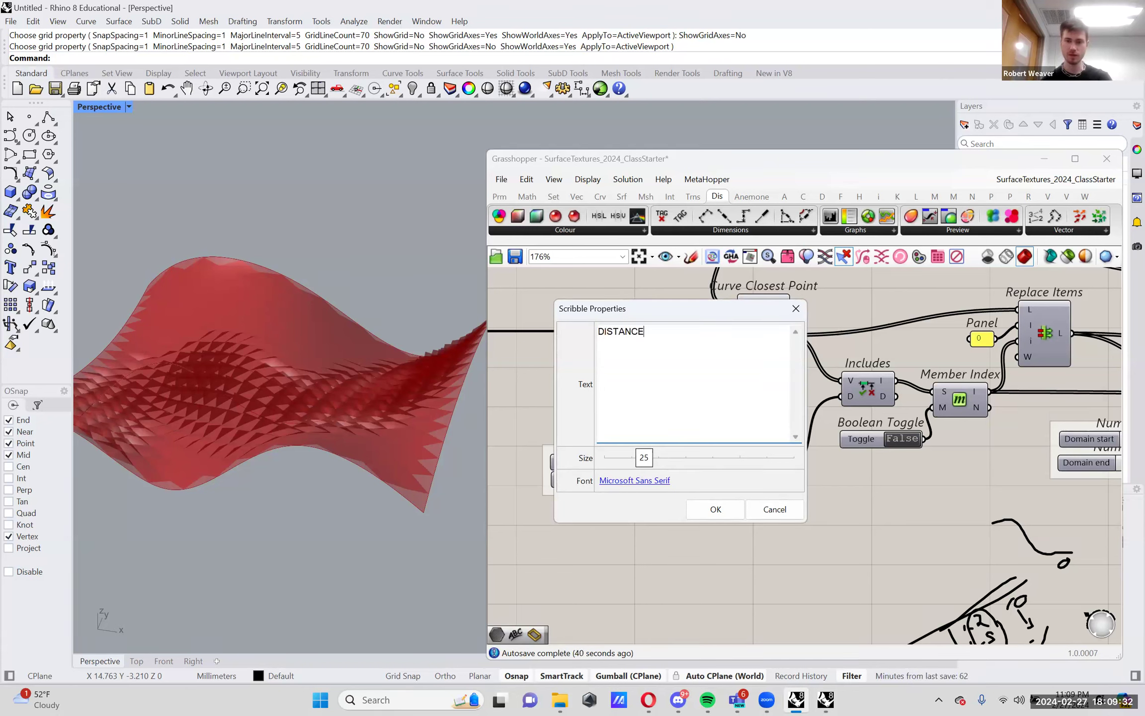
{"action": "left_click", "coordinate": [715, 509]}
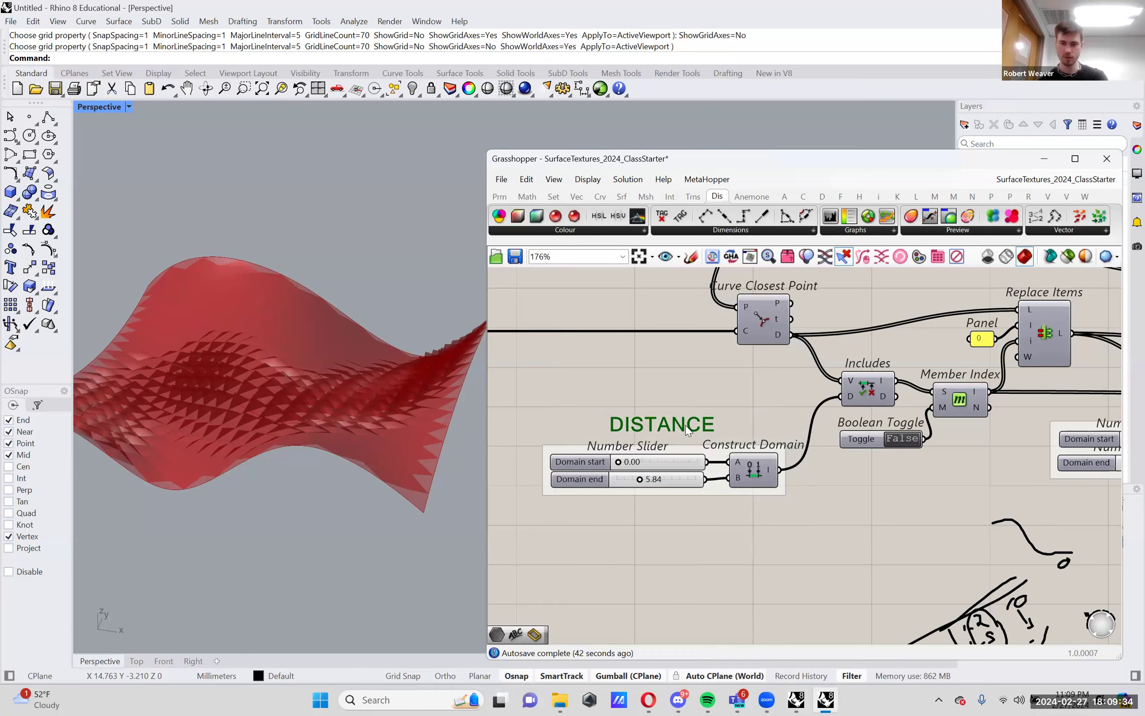
Copy the DISTANCE scribble above the Remap Numbers domain sliders and change the copy's text to HEIGHT
{"action": "scroll", "coordinate": [685, 425], "scroll_direction": "down", "scroll_amount": 3}
{"action": "left_click_drag", "start_coordinate": [1060, 440], "coordinate": [1069, 467]}
{"action": "mouse_move", "coordinate": [634, 418]}
{"action": "left_mouse_down"}
{"action": "mouse_move", "coordinate": [802, 401]}
{"action": "mouse_move", "coordinate": [997, 420]}
{"action": "left_mouse_up"}
{"action": "key", "text": "ctrl+z"}
{"action": "mouse_move", "coordinate": [646, 418]}
{"action": "left_mouse_down", "text": "alt"}
{"action": "mouse_move", "coordinate": [676, 427]}
{"action": "mouse_move", "coordinate": [989, 392]}
{"action": "mouse_move", "coordinate": [1046, 425]}
{"action": "left_mouse_up", "text": "alt"}
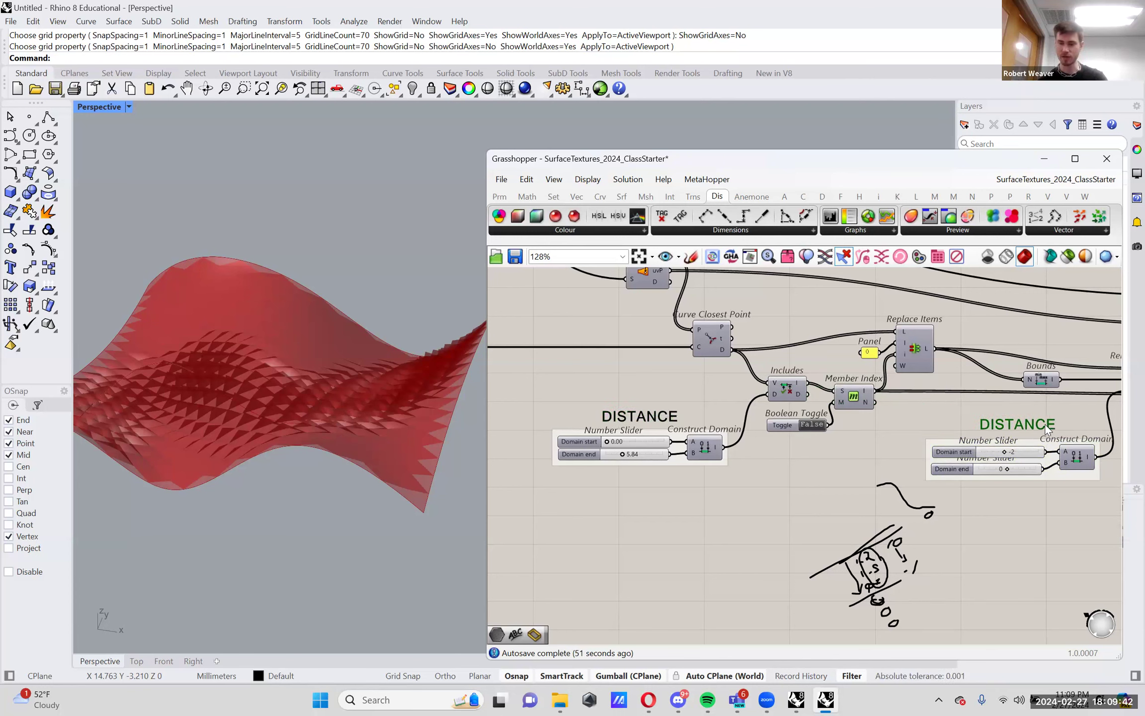
{"action": "double_click", "coordinate": [1046, 425]}
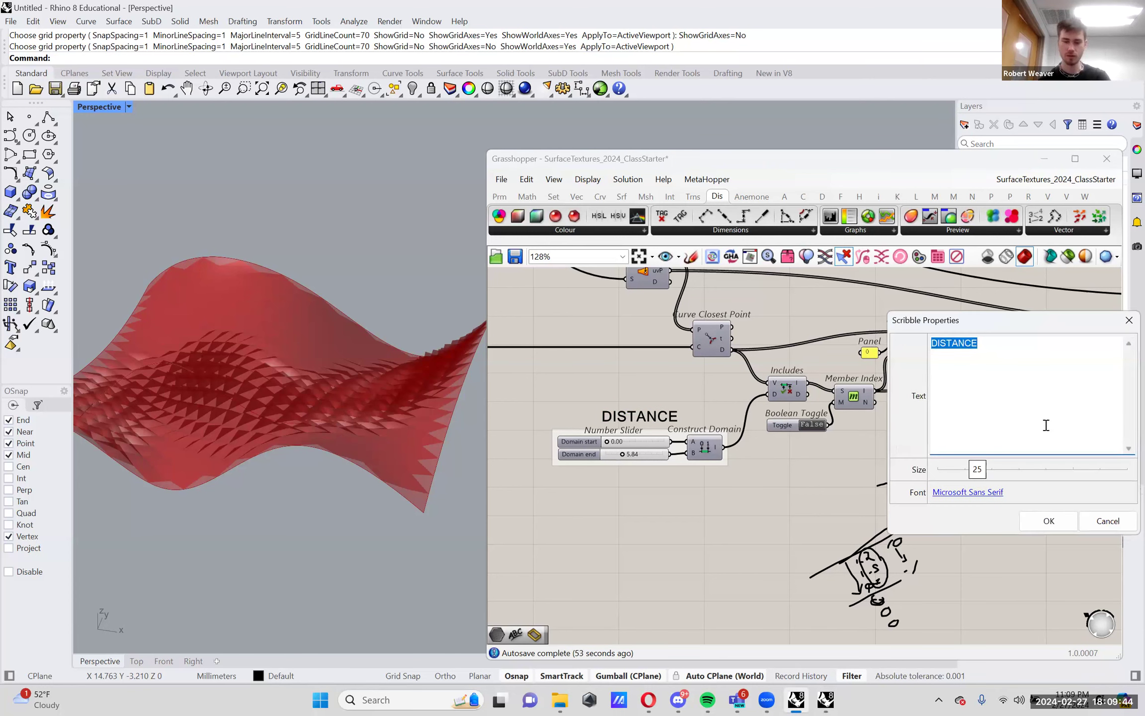
{"action": "type", "text": "HEIGHT"}
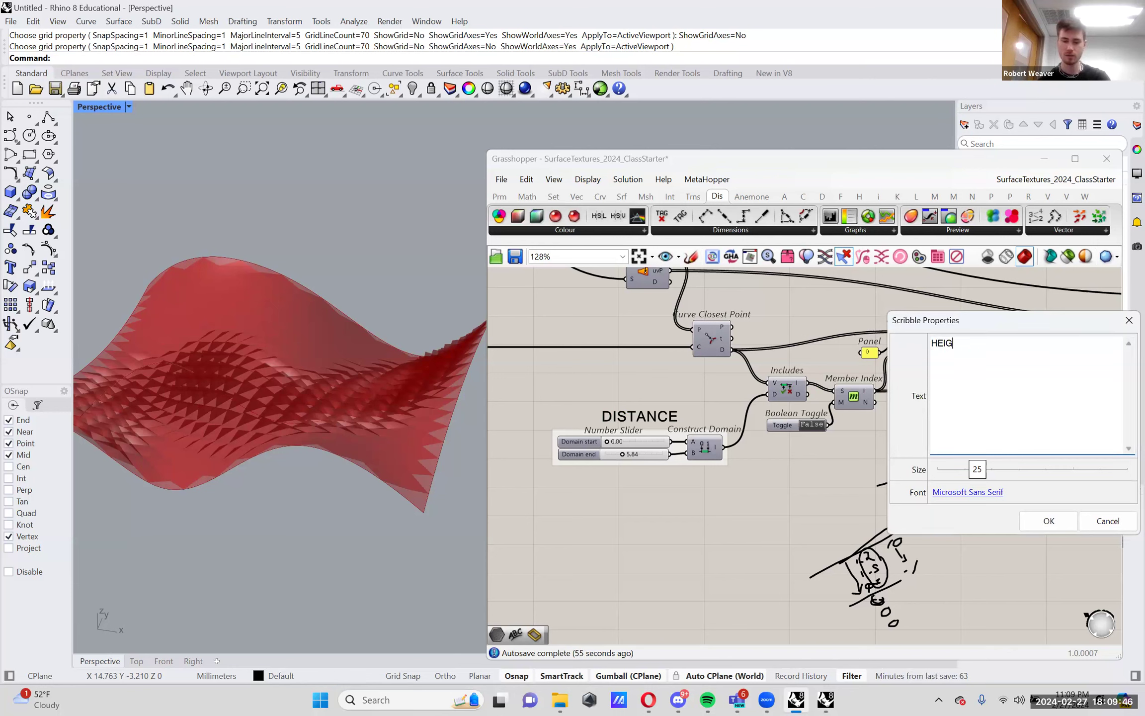
{"action": "left_click", "coordinate": [1048, 520]}
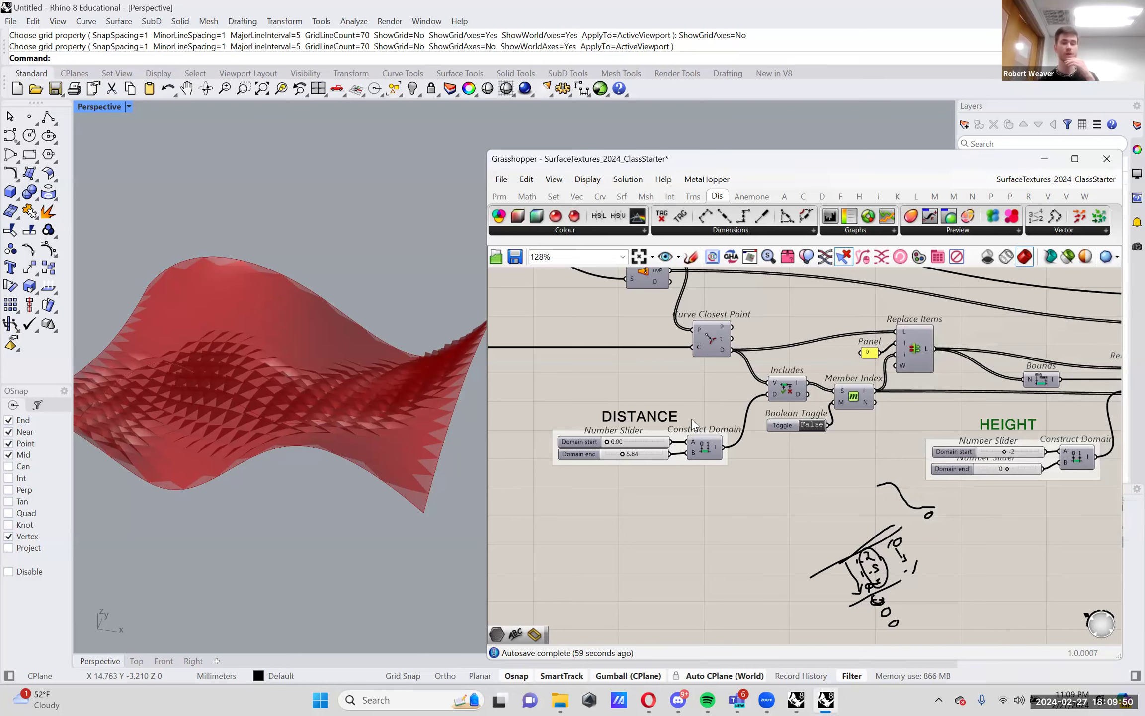
Set the Domain end slider of the DISTANCE domain feeding Includes to 7.01
{"action": "right_click_drag", "start_coordinate": [691, 418], "coordinate": [727, 422]}
{"action": "right_click_drag", "start_coordinate": [298, 392], "coordinate": [249, 393]}
{"action": "scroll", "coordinate": [627, 458], "scroll_direction": "up", "scroll_amount": 3}
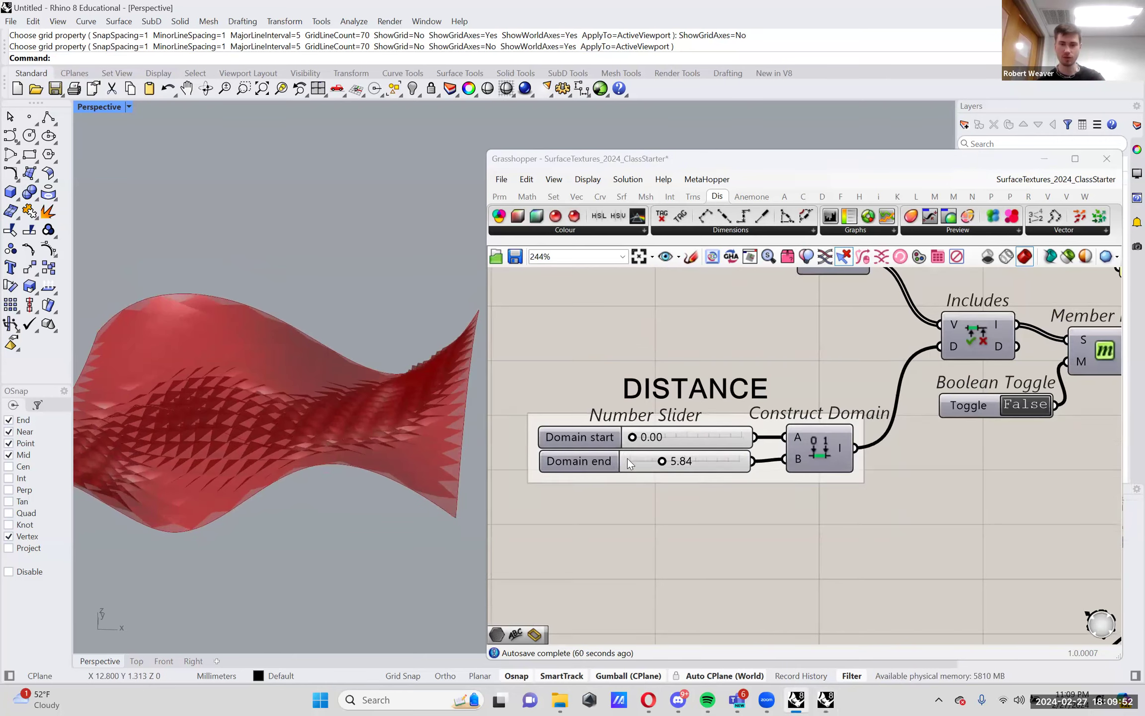
{"action": "mouse_move", "coordinate": [659, 463]}
{"action": "left_mouse_down"}
{"action": "mouse_move", "coordinate": [715, 460]}
{"action": "mouse_move", "coordinate": [642, 463]}
{"action": "mouse_move", "coordinate": [705, 473]}
{"action": "mouse_move", "coordinate": [671, 467]}
{"action": "left_mouse_up"}
{"action": "scroll", "coordinate": [671, 467], "scroll_direction": "down", "scroll_amount": 3}
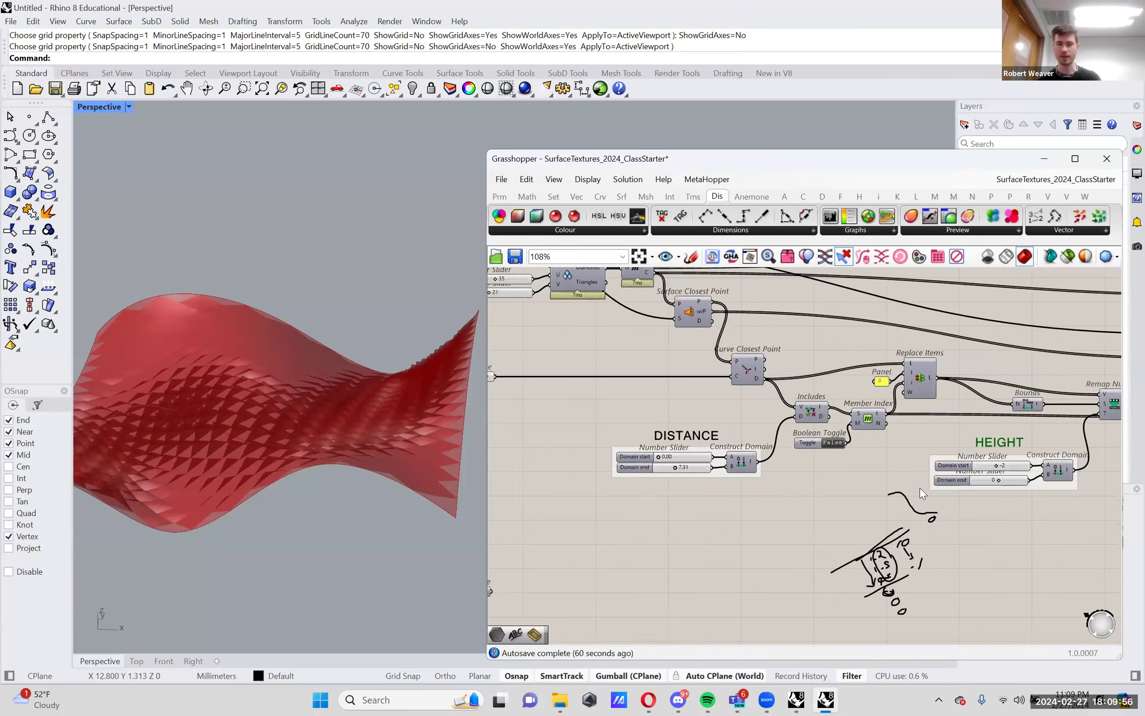
Set the Domain start slider of the HEIGHT domain to -4 and check the taller texture on the mesh
{"action": "scroll", "coordinate": [830, 458], "scroll_direction": "up", "scroll_amount": 4}
{"action": "scroll", "coordinate": [798, 427], "scroll_direction": "up", "scroll_amount": 2}
{"action": "mouse_move", "coordinate": [802, 425]}
{"action": "left_mouse_down"}
{"action": "mouse_move", "coordinate": [770, 433]}
{"action": "mouse_move", "coordinate": [958, 449]}
{"action": "mouse_move", "coordinate": [736, 432]}
{"action": "mouse_move", "coordinate": [1062, 442]}
{"action": "mouse_move", "coordinate": [770, 435]}
{"action": "mouse_move", "coordinate": [798, 444]}
{"action": "mouse_move", "coordinate": [786, 442]}
{"action": "left_mouse_up"}
{"action": "right_click_drag", "start_coordinate": [251, 383], "coordinate": [299, 411]}
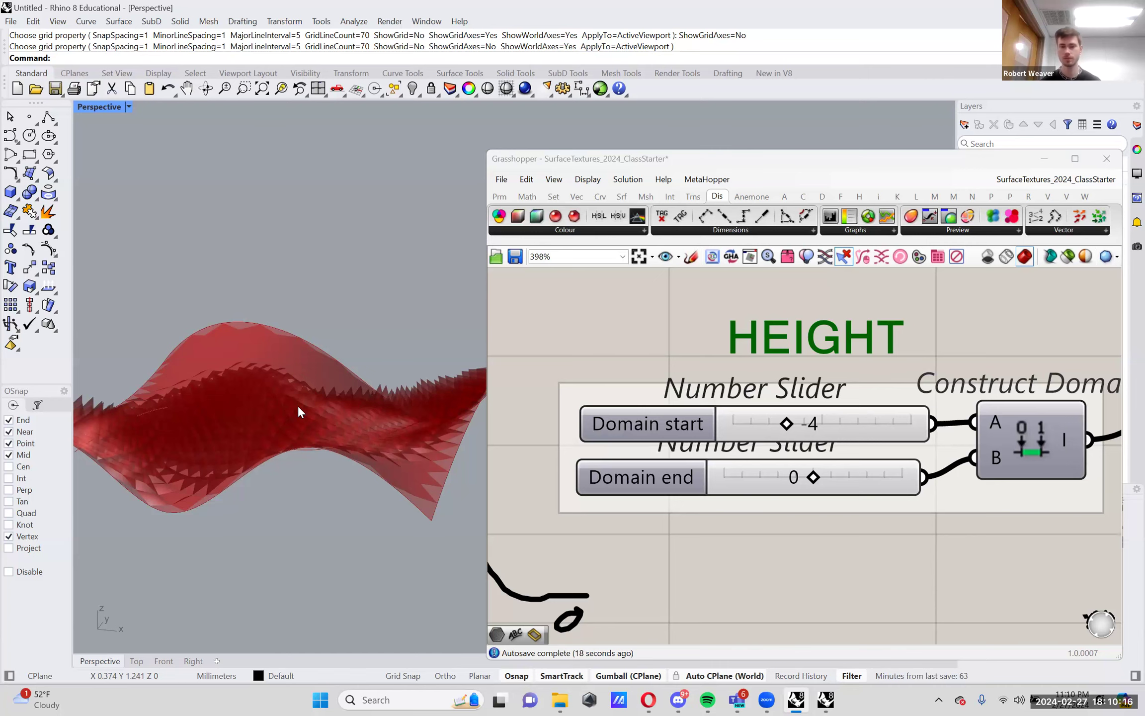
Examine the displaced mesh from several angles and inspect the Frame output of Evaluate Surface and the Diamonds output of Diamond Panels
{"action": "scroll", "coordinate": [827, 334], "scroll_direction": "down", "scroll_amount": 5}
{"action": "scroll", "coordinate": [611, 450], "scroll_direction": "up", "scroll_amount": 3}
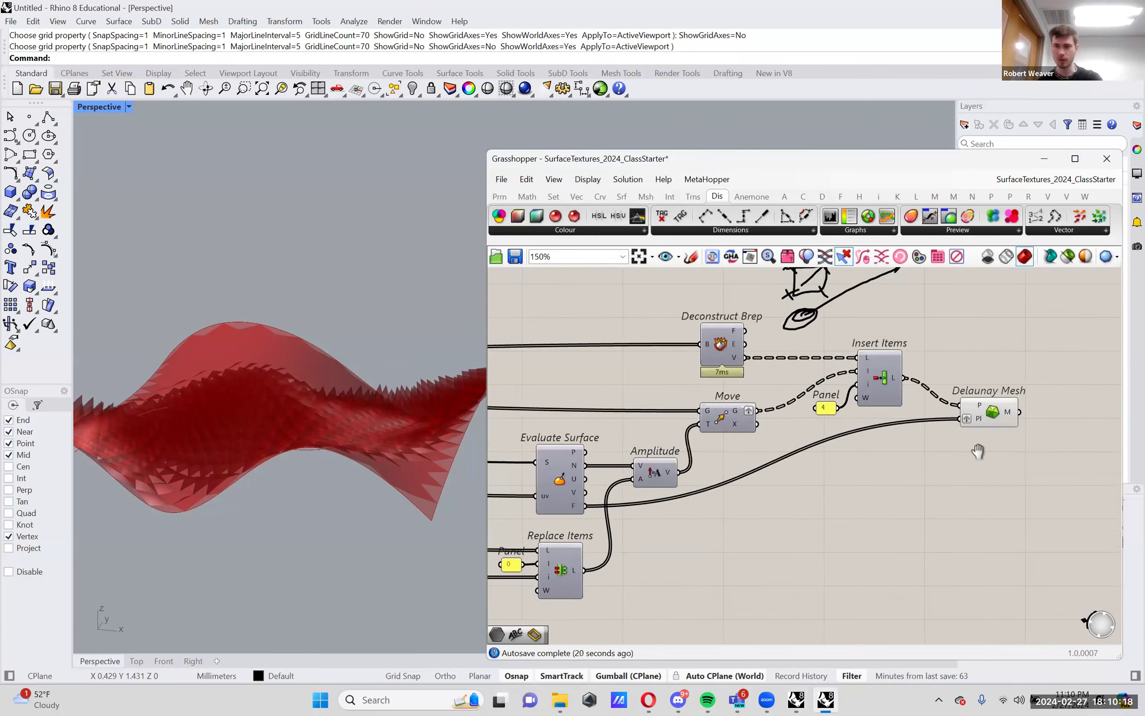
{"action": "right_click_drag", "start_coordinate": [350, 442], "coordinate": [343, 405]}
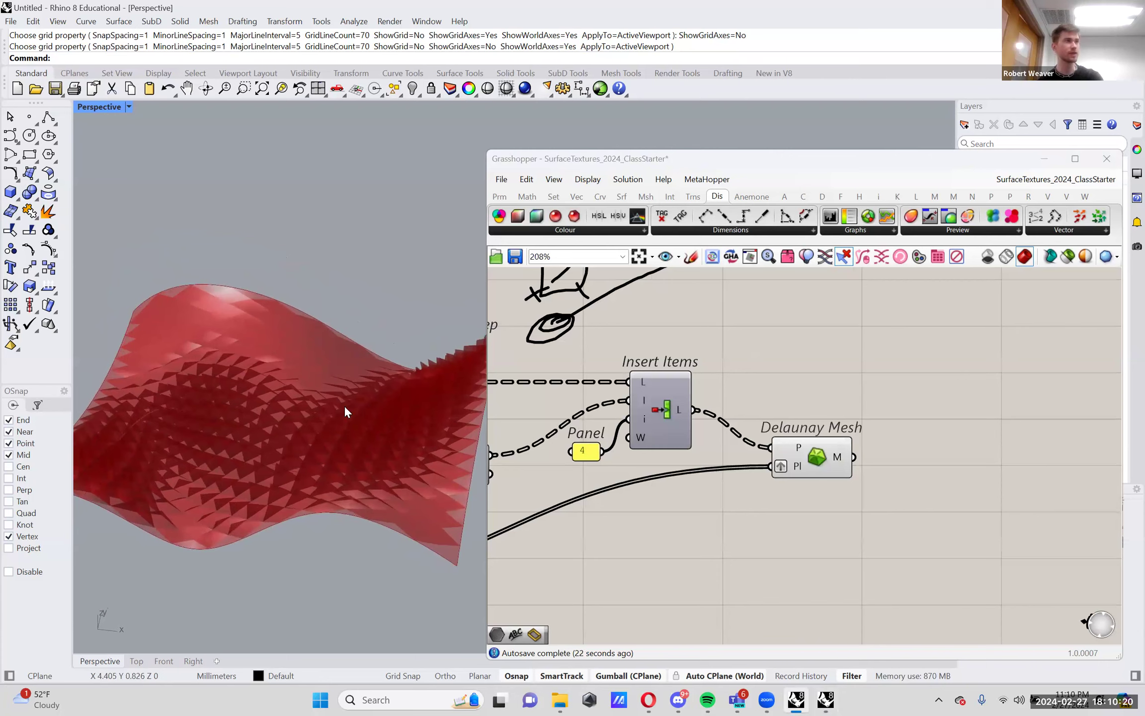
{"action": "scroll", "coordinate": [345, 407], "scroll_direction": "up", "scroll_amount": 2}
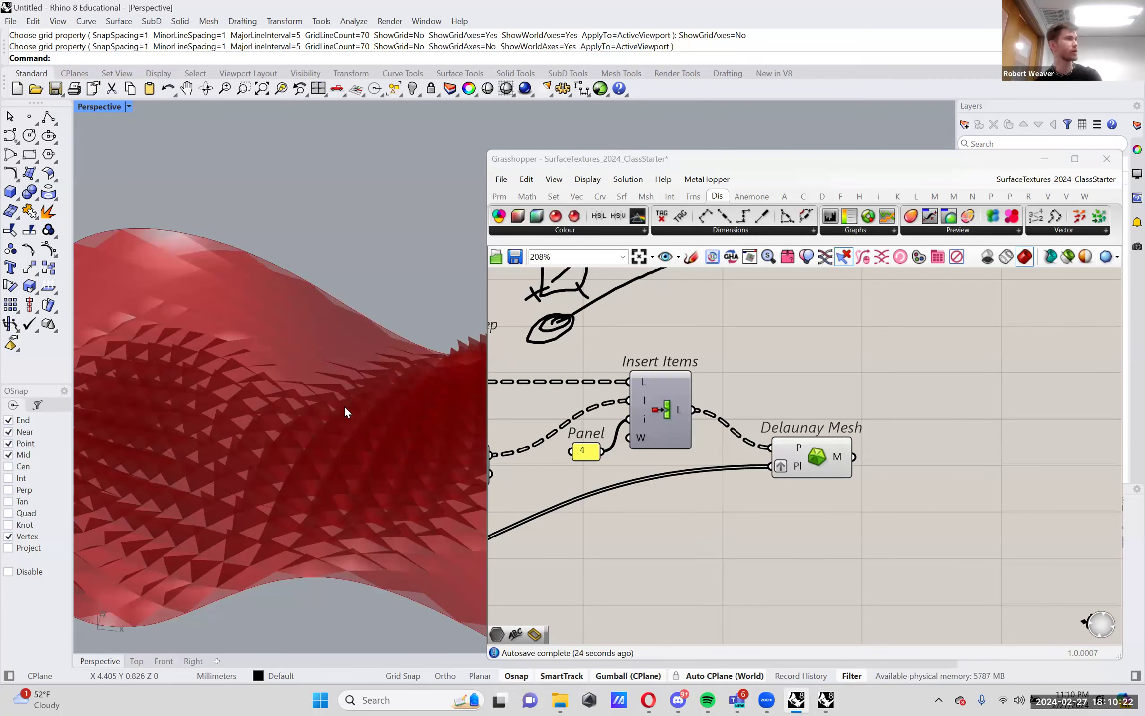
{"action": "right_click_drag", "start_coordinate": [322, 399], "coordinate": [353, 423]}
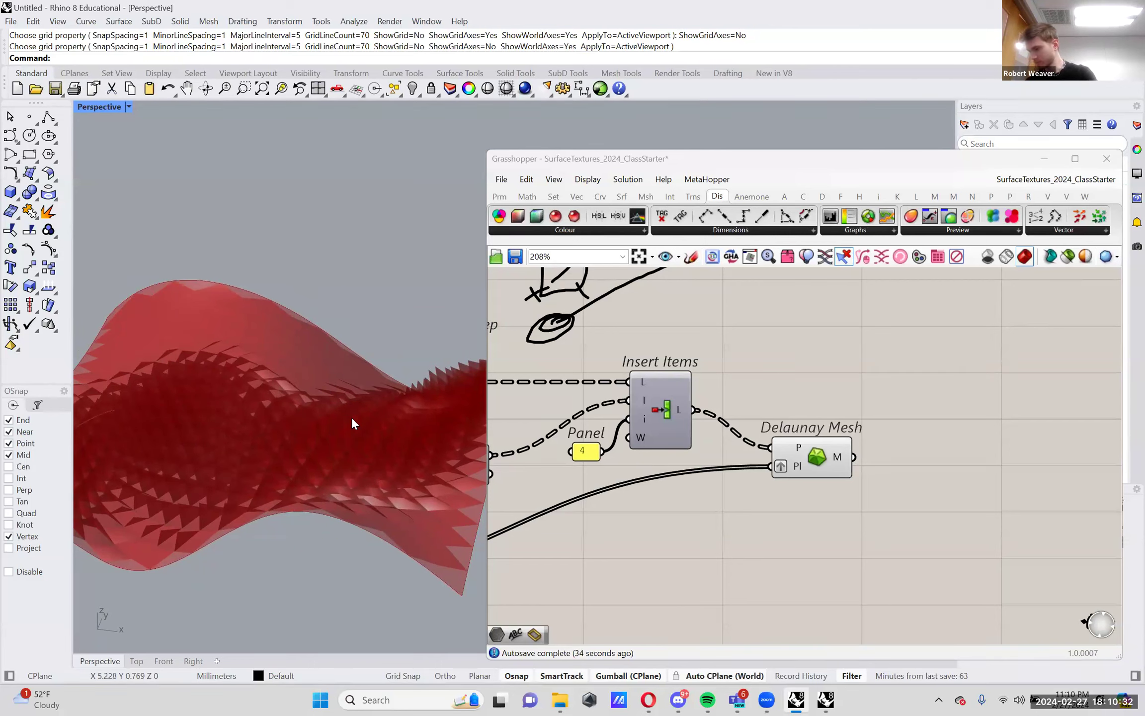
{"action": "right_click_drag", "start_coordinate": [352, 423], "coordinate": [413, 455]}
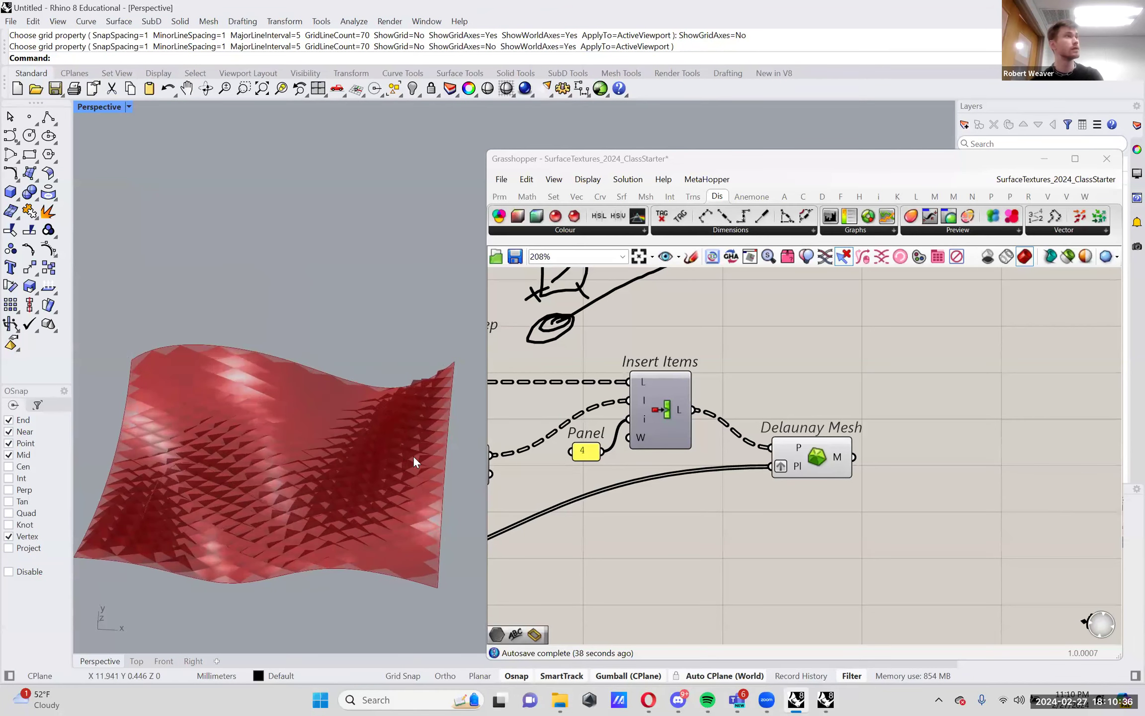
{"action": "scroll", "coordinate": [874, 437], "scroll_direction": "down", "scroll_amount": 3}
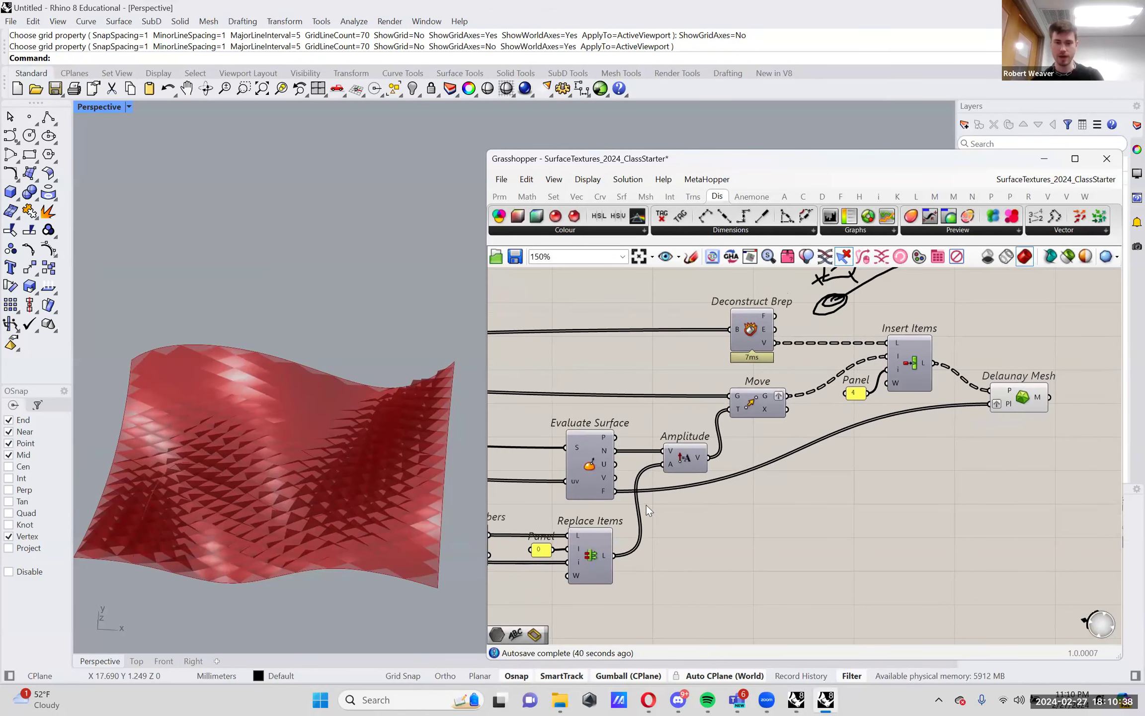
{"action": "mouse_move", "coordinate": [601, 489]}
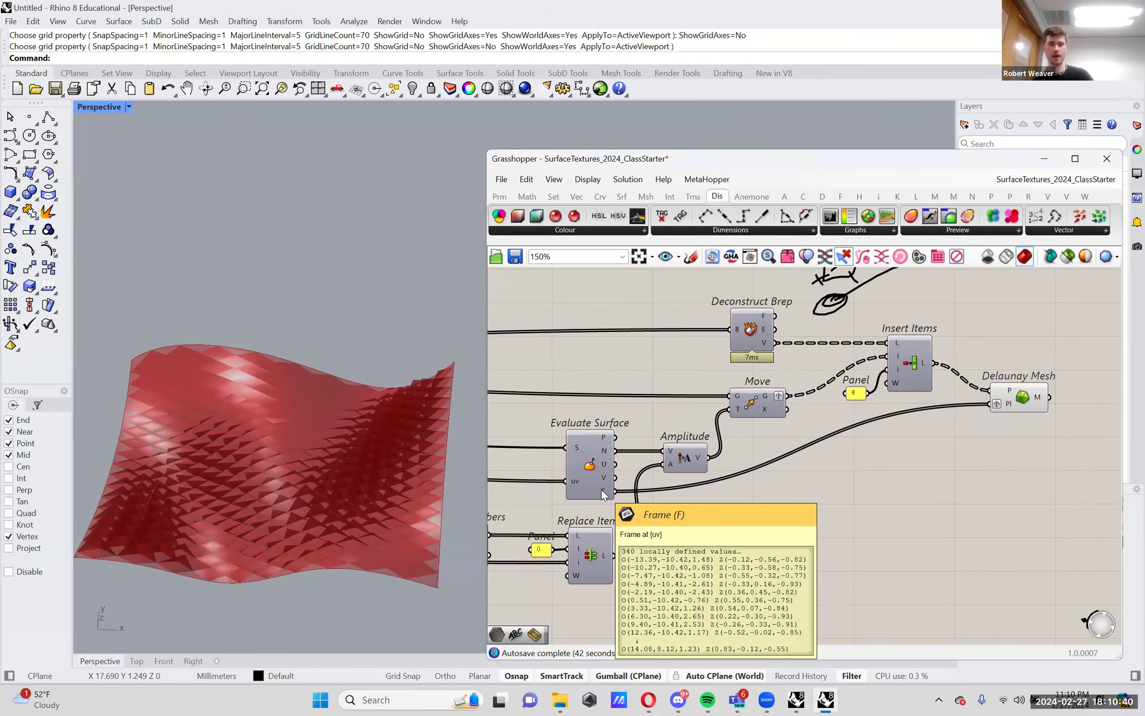
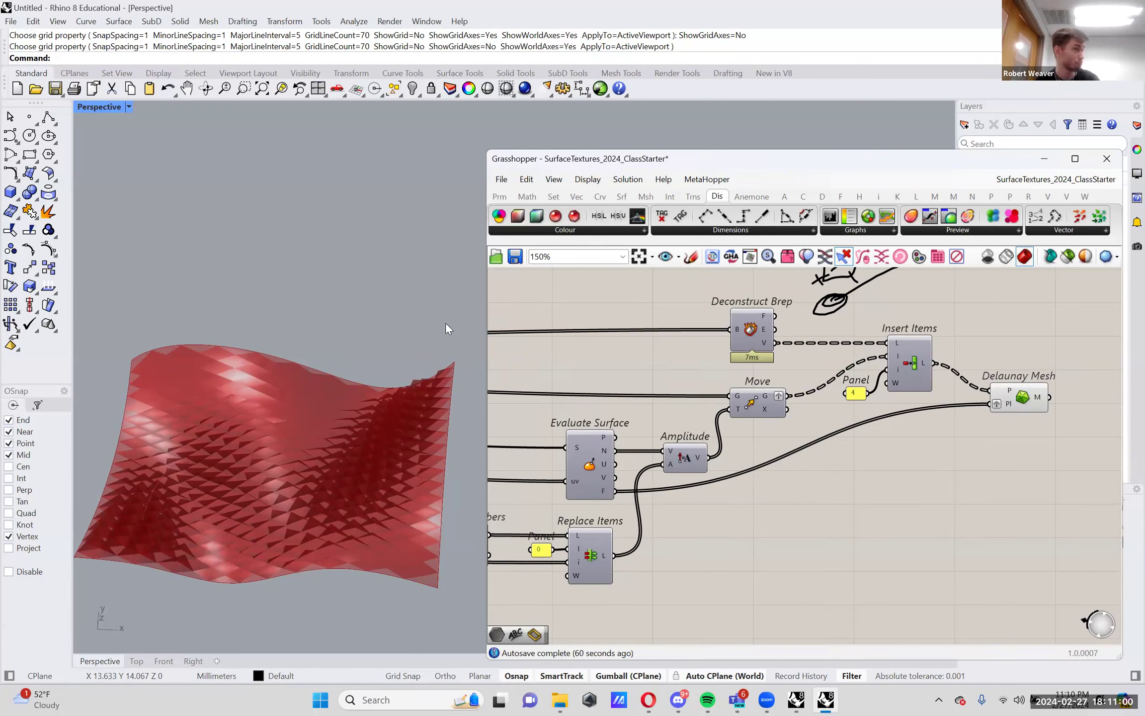
{"action": "right_click_drag", "start_coordinate": [432, 356], "coordinate": [448, 419]}
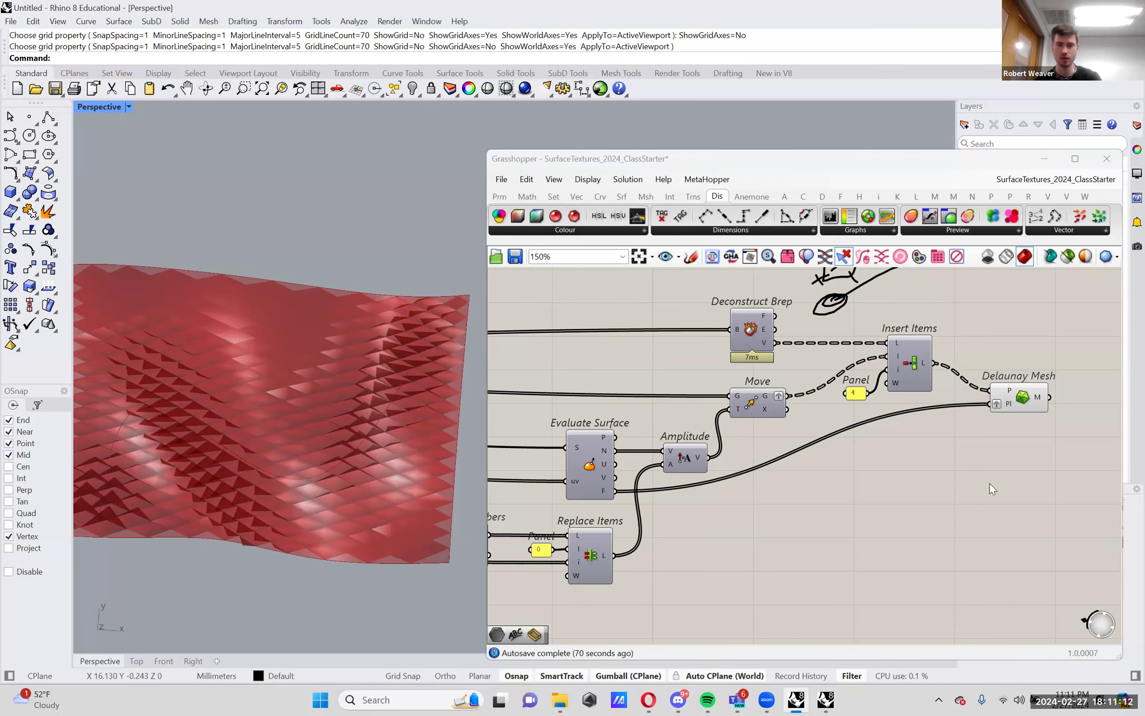
{"action": "scroll", "coordinate": [989, 483], "scroll_direction": "down", "scroll_amount": 3}
{"action": "scroll", "coordinate": [670, 427], "scroll_direction": "up", "scroll_amount": 2}
{"action": "scroll", "coordinate": [670, 427], "scroll_direction": "up", "scroll_amount": 5}
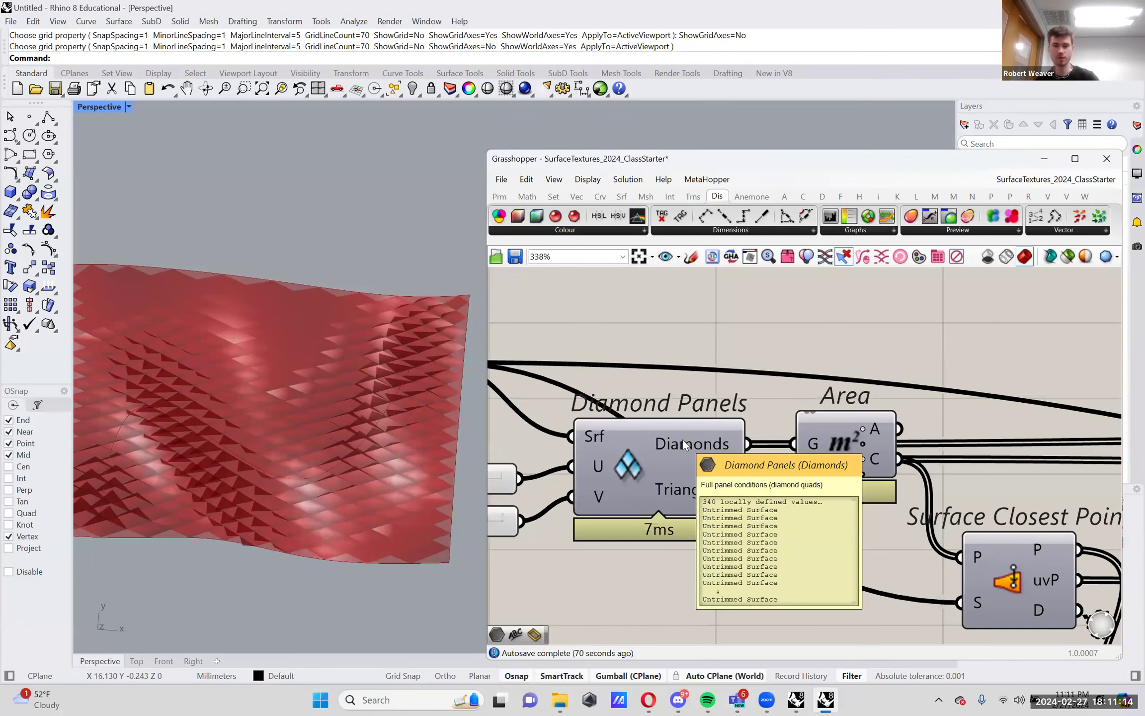
Hide the Surface parameter's preview to inspect the mesh border, and turn the preview back on
{"action": "right_click_drag", "start_coordinate": [397, 457], "coordinate": [403, 348]}
{"action": "scroll", "coordinate": [601, 472], "scroll_direction": "down", "scroll_amount": 4}
{"action": "scroll", "coordinate": [582, 427], "scroll_direction": "up", "scroll_amount": 5}
{"action": "right_click", "coordinate": [584, 440]}
{"action": "left_click", "coordinate": [616, 435]}
{"action": "right_click_drag", "start_coordinate": [289, 442], "coordinate": [353, 455]}
{"action": "right_click", "coordinate": [599, 449]}
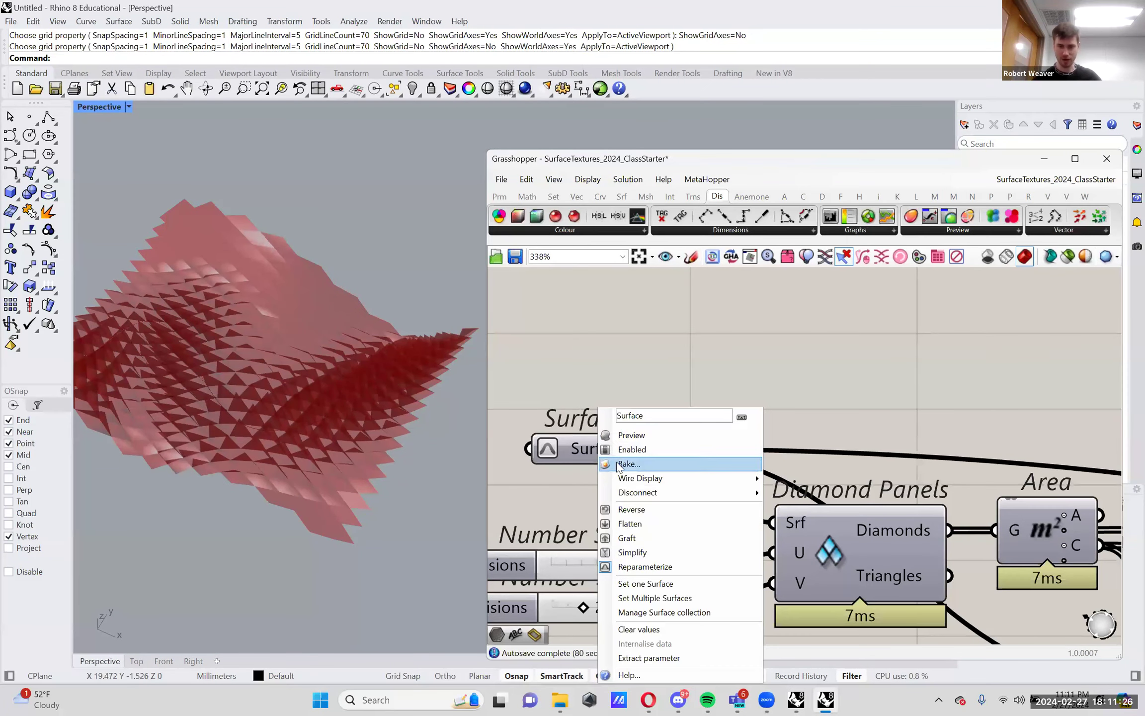
{"action": "left_click", "coordinate": [604, 435]}
Inspect the Triangles output of Diamond Panels and trace how the diamond panels reach Deconstruct Brep and the Delaunay mesh
{"action": "scroll", "coordinate": [602, 437], "scroll_direction": "down", "scroll_amount": 2}
{"action": "scroll", "coordinate": [725, 474], "scroll_direction": "up", "scroll_amount": 2}
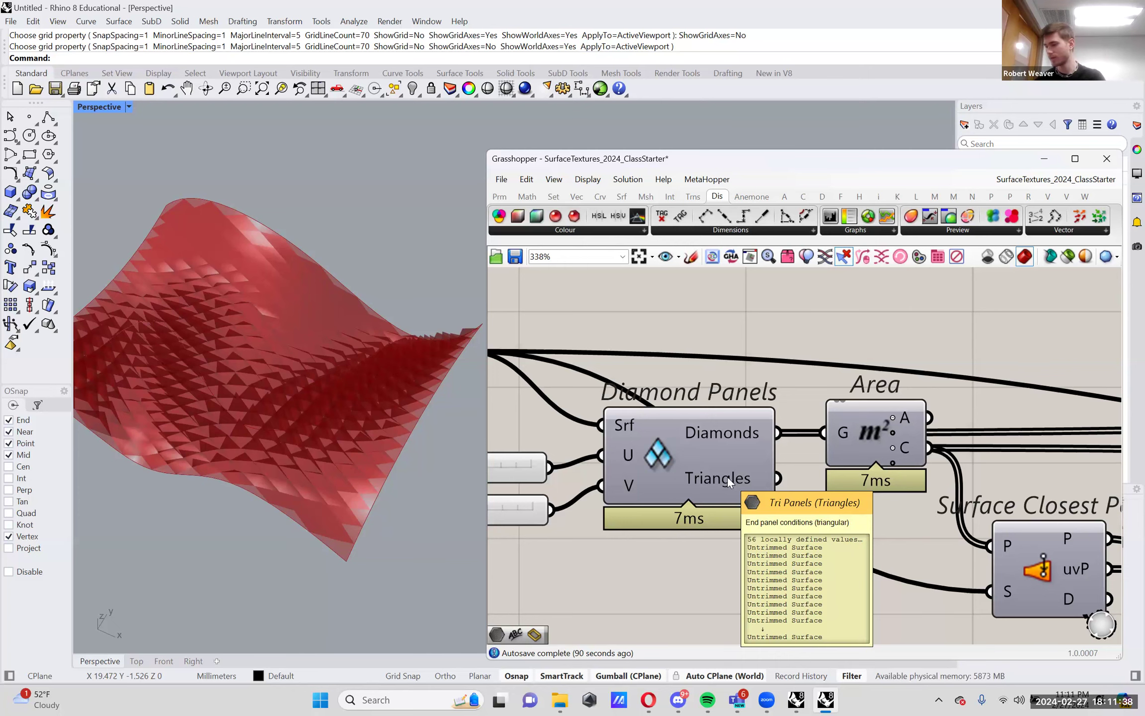
{"action": "scroll", "coordinate": [716, 509], "scroll_direction": "down", "scroll_amount": 4}
{"action": "scroll", "coordinate": [711, 509], "scroll_direction": "down", "scroll_amount": 4}
{"action": "scroll", "coordinate": [851, 500], "scroll_direction": "up", "scroll_amount": 4}
{"action": "left_click_drag", "start_coordinate": [572, 389], "coordinate": [688, 480]}
{"action": "left_click_drag", "start_coordinate": [910, 477], "coordinate": [1076, 578]}
{"action": "right_click_drag", "start_coordinate": [570, 476], "coordinate": [878, 475]}
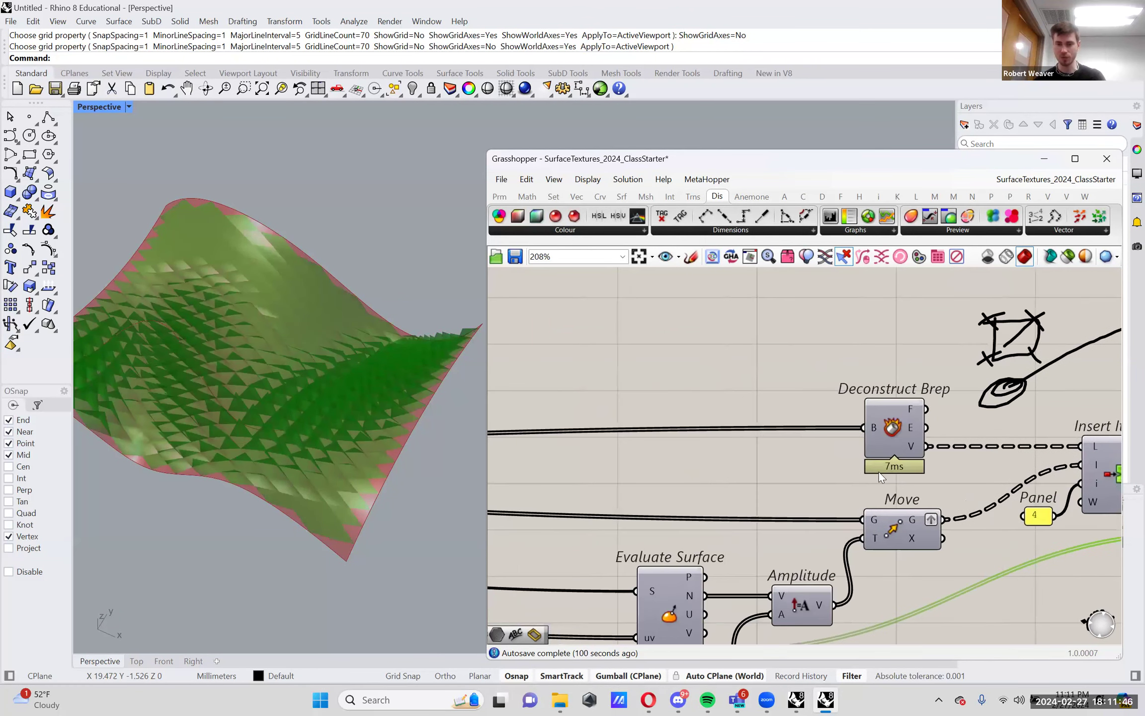
{"action": "scroll", "coordinate": [903, 469], "scroll_direction": "down", "scroll_amount": 4}
{"action": "scroll", "coordinate": [643, 448], "scroll_direction": "up", "scroll_amount": 2}
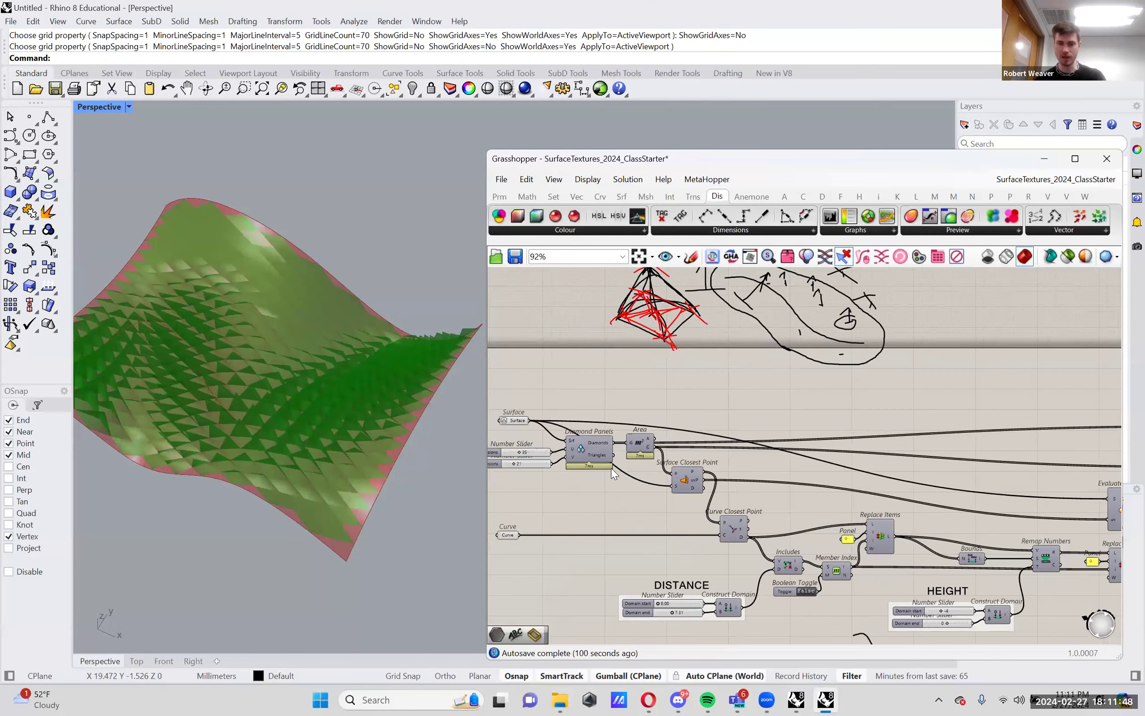
Try to extract the border triangles' vertices with a Deconstruct Mesh component fed by the Triangles output of Diamond Panels
{"action": "scroll", "coordinate": [611, 468], "scroll_direction": "up", "scroll_amount": 4}
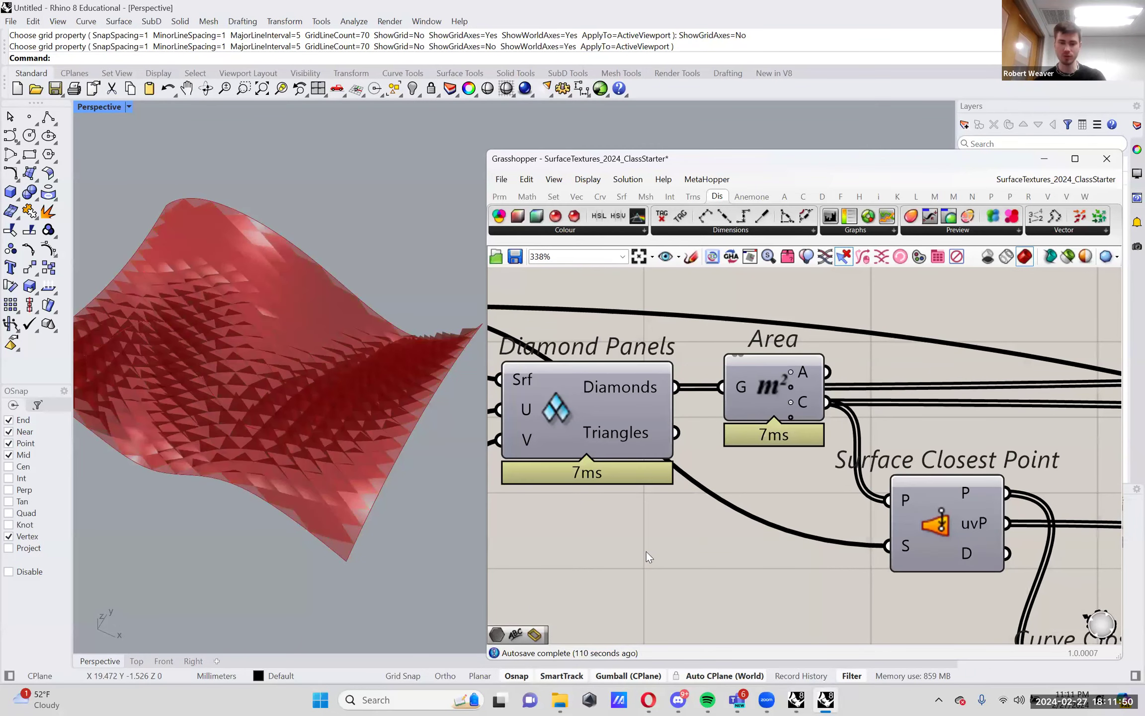
{"action": "double_click", "coordinate": [646, 551]}
{"action": "type", "text": "dec mes"}
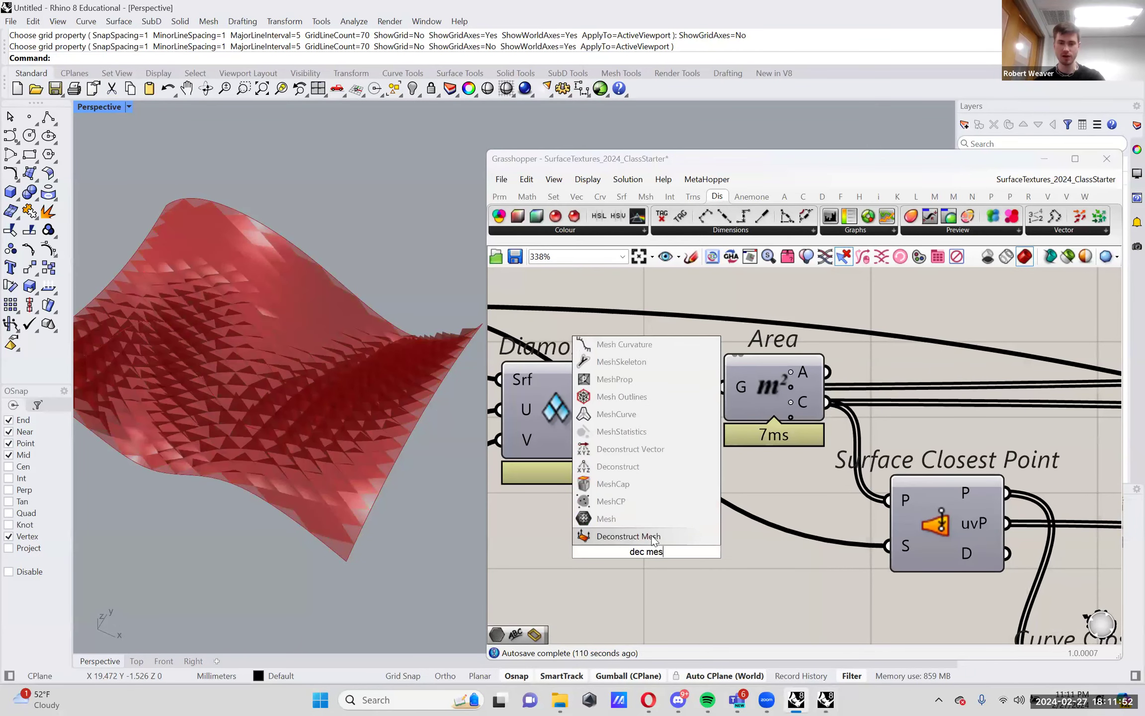
{"action": "key", "text": "Return"}
{"action": "left_click_drag", "start_coordinate": [676, 433], "coordinate": [671, 588]}
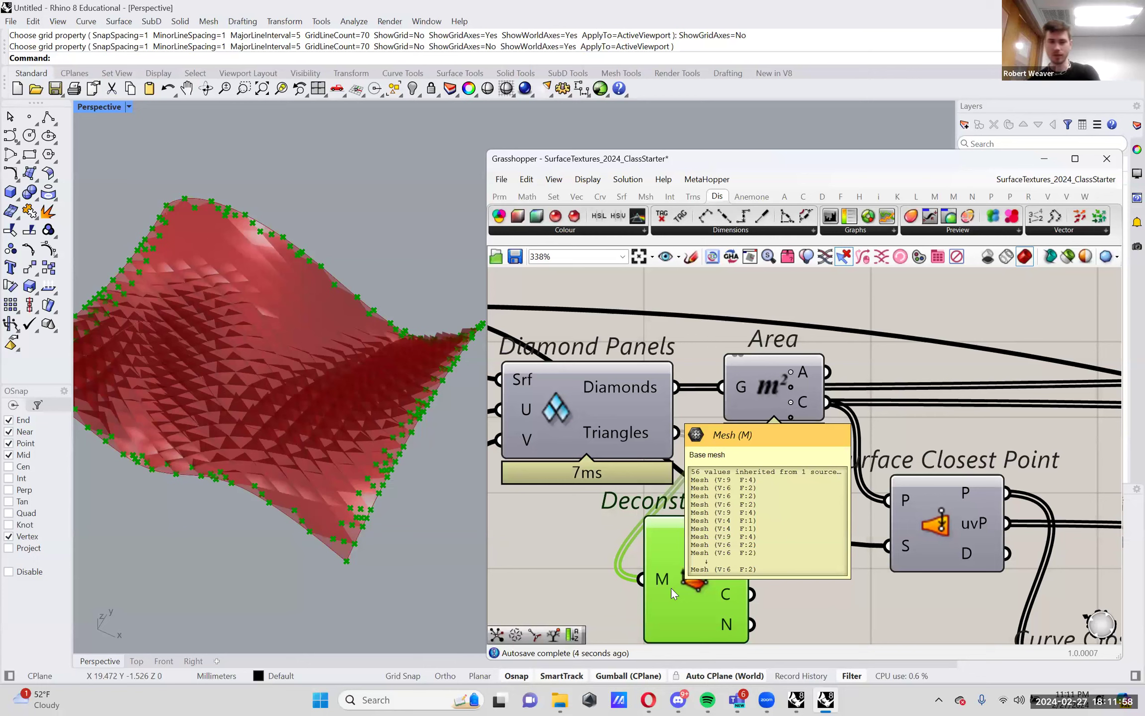
Show the Diamond Panels preview to compare the border triangles with the extracted points, and hide it again
{"action": "right_click_drag", "start_coordinate": [393, 582], "coordinate": [393, 477]}
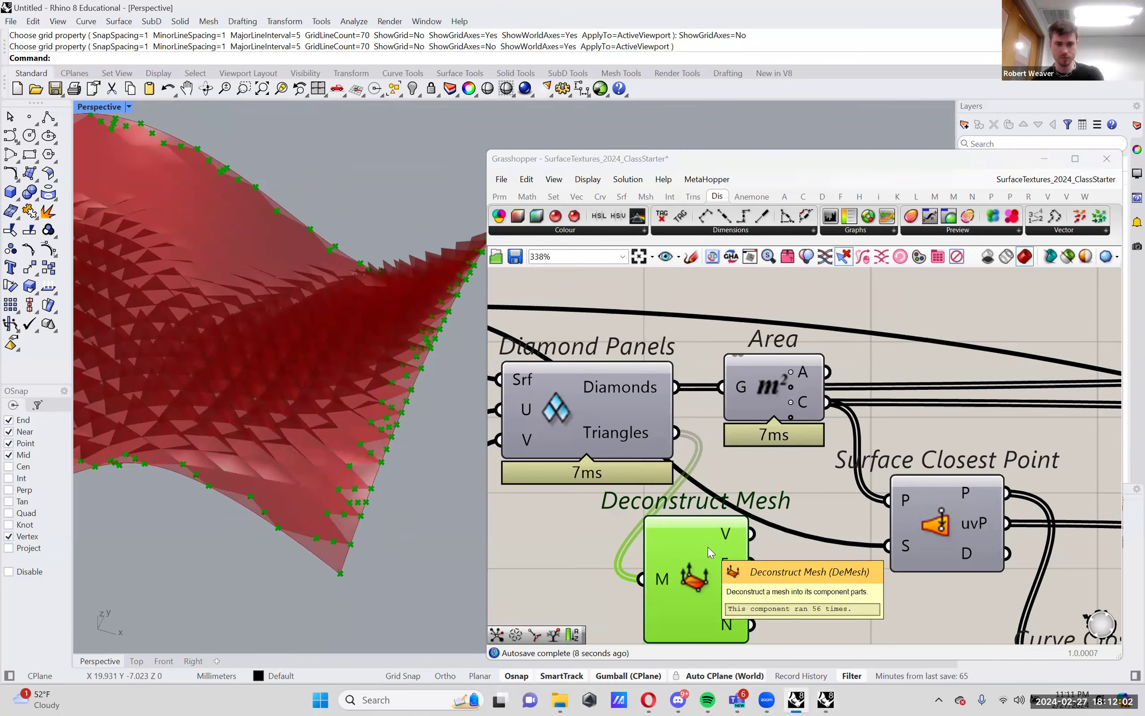
{"action": "right_click", "coordinate": [605, 437]}
{"action": "left_click", "coordinate": [611, 452]}
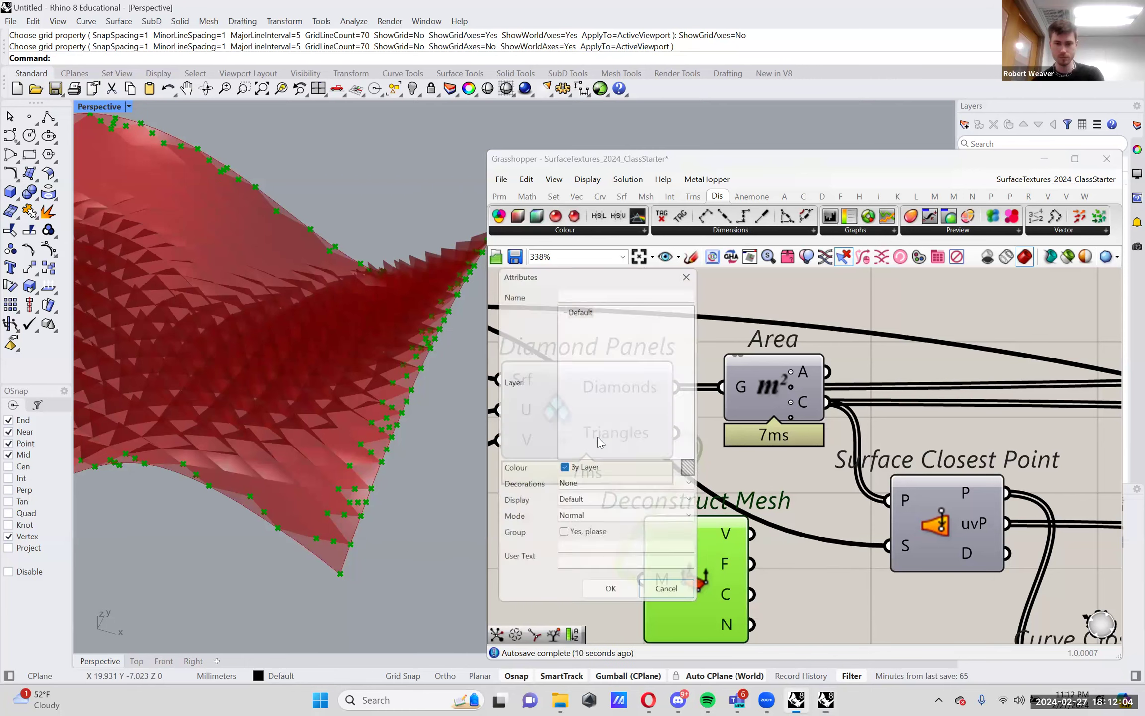
{"action": "left_click", "coordinate": [669, 595]}
{"action": "right_click", "coordinate": [587, 416]}
{"action": "left_click", "coordinate": [600, 435]}
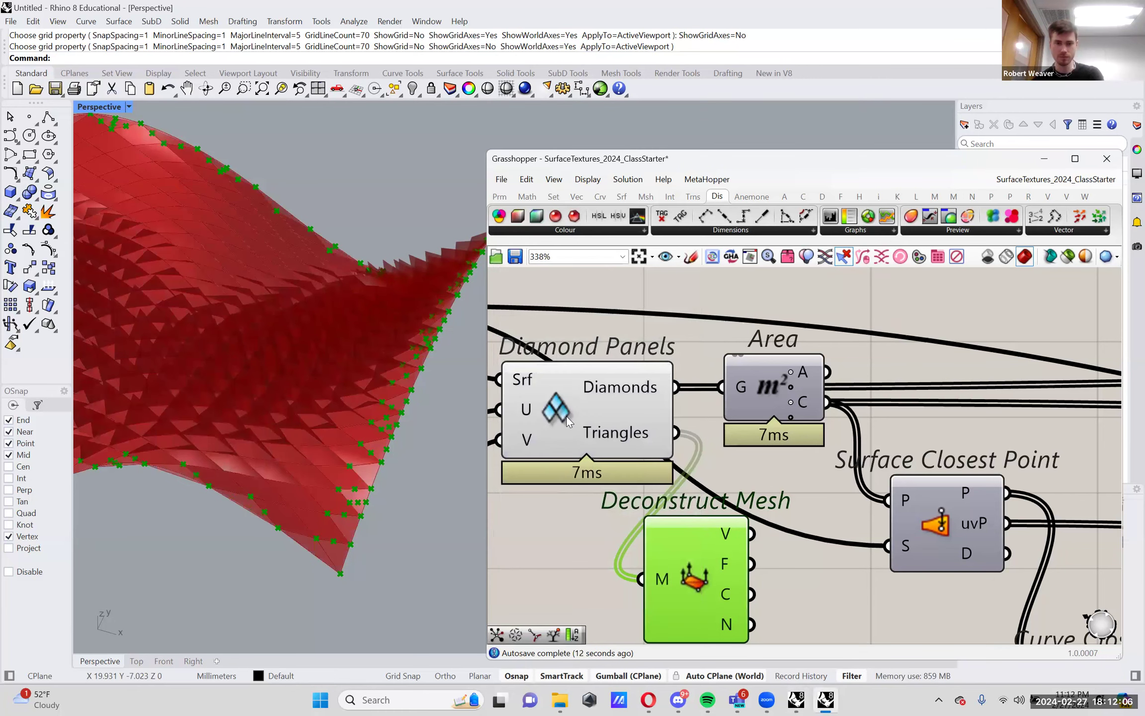
{"action": "right_click", "coordinate": [577, 430]}
{"action": "left_click", "coordinate": [583, 444]}
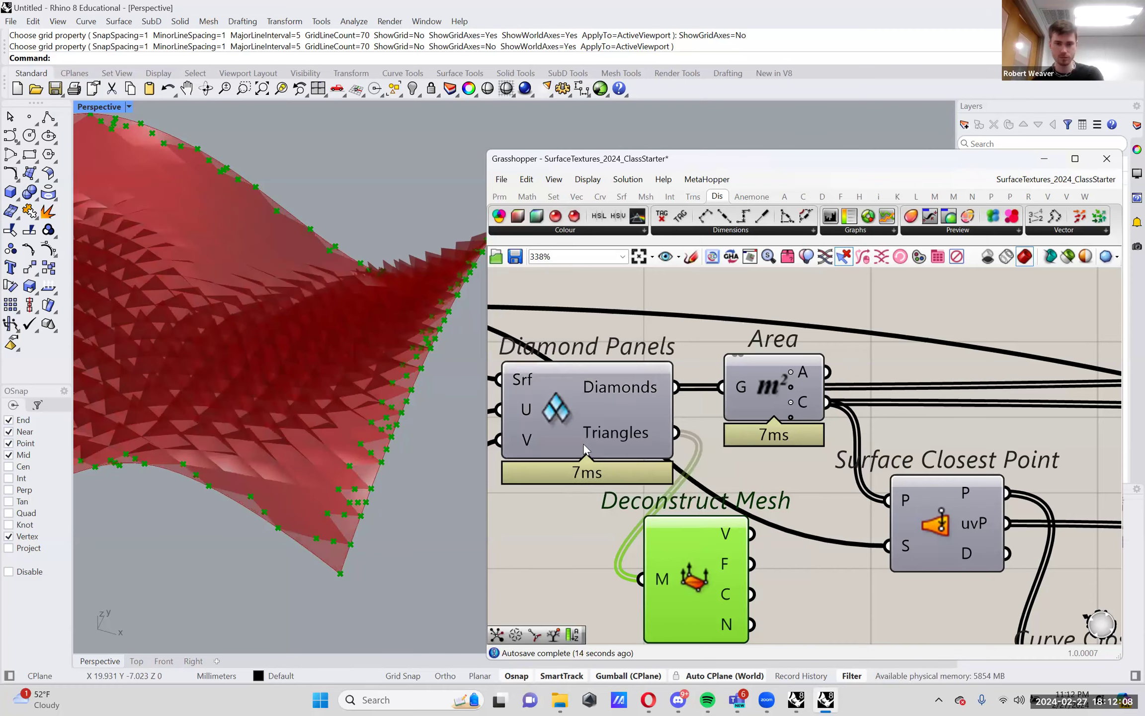
Move the Deconstruct Mesh component to the end of the definition, below Delaunay Mesh
{"action": "scroll", "coordinate": [587, 444], "scroll_direction": "down", "scroll_amount": 4}
{"action": "scroll", "coordinate": [597, 519], "scroll_direction": "down", "scroll_amount": 2}
{"action": "scroll", "coordinate": [597, 521], "scroll_direction": "down", "scroll_amount": 2}
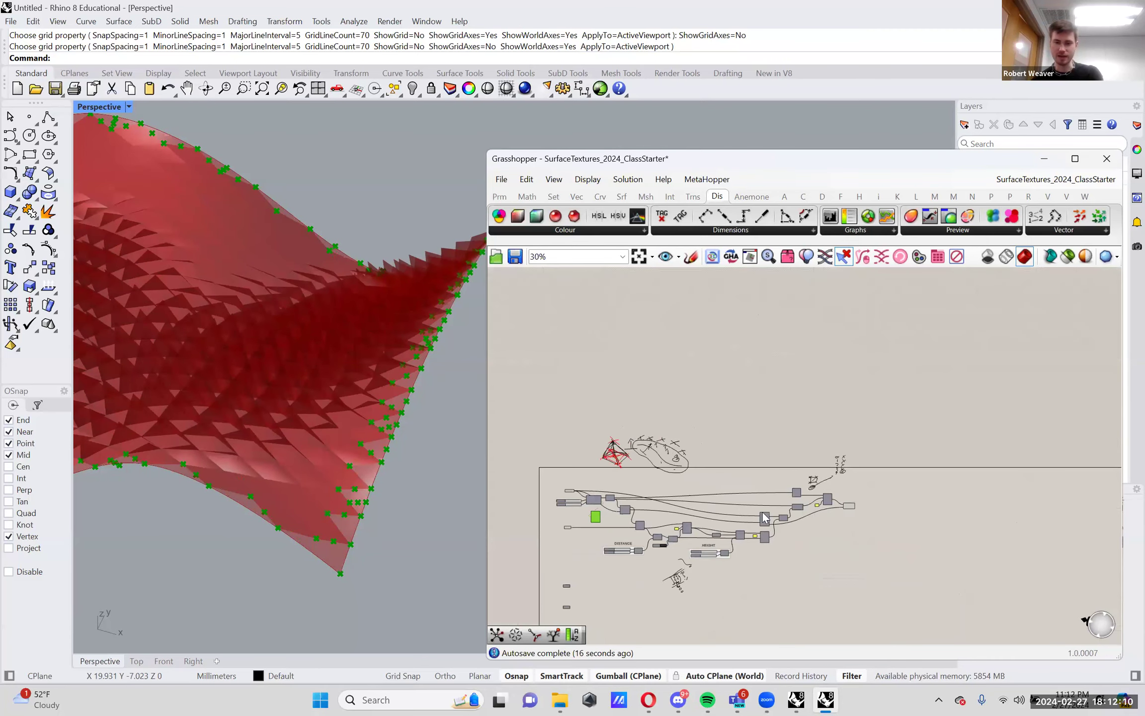
{"action": "scroll", "coordinate": [793, 527], "scroll_direction": "up", "scroll_amount": 3}
{"action": "right_click_drag", "start_coordinate": [793, 527], "coordinate": [897, 529]}
{"action": "scroll", "coordinate": [895, 525], "scroll_direction": "up", "scroll_amount": 2}
{"action": "left_click_drag", "start_coordinate": [521, 516], "coordinate": [889, 552]}
{"action": "scroll", "coordinate": [902, 527], "scroll_direction": "up", "scroll_amount": 3}
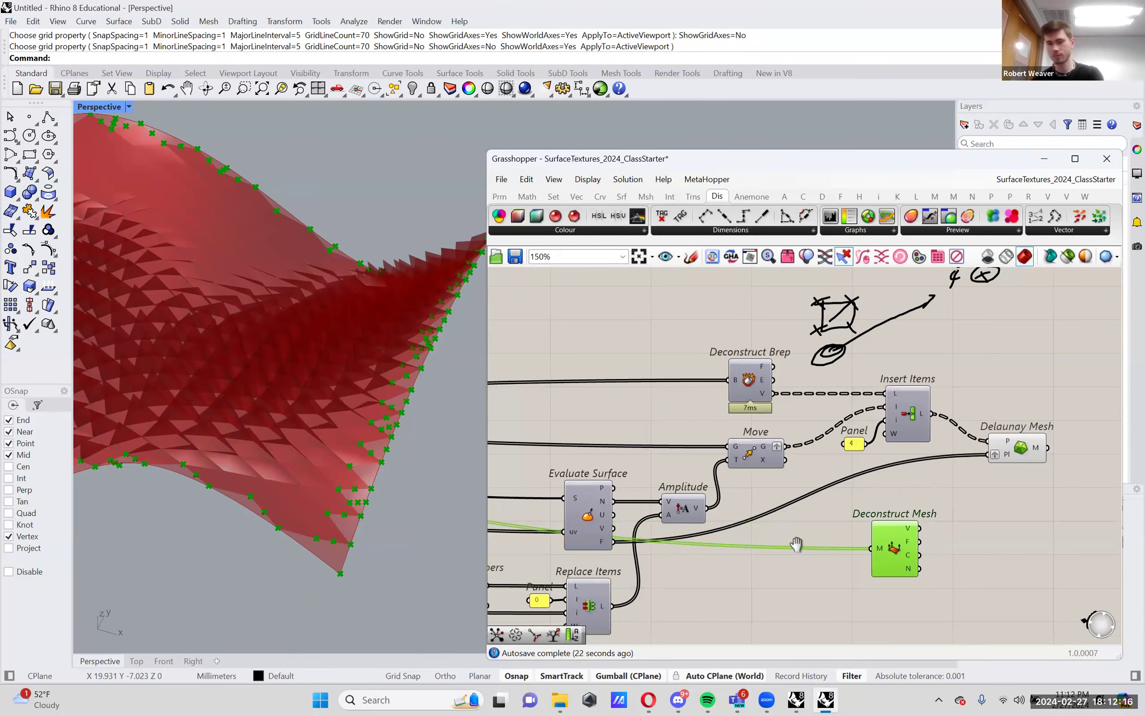
{"action": "scroll", "coordinate": [796, 544], "scroll_direction": "up", "scroll_amount": 2}
{"action": "mouse_move", "coordinate": [809, 565]}
{"action": "right_click_drag", "start_coordinate": [808, 565], "coordinate": [929, 547]}
{"action": "scroll", "coordinate": [1010, 527], "scroll_direction": "down", "scroll_amount": 5}
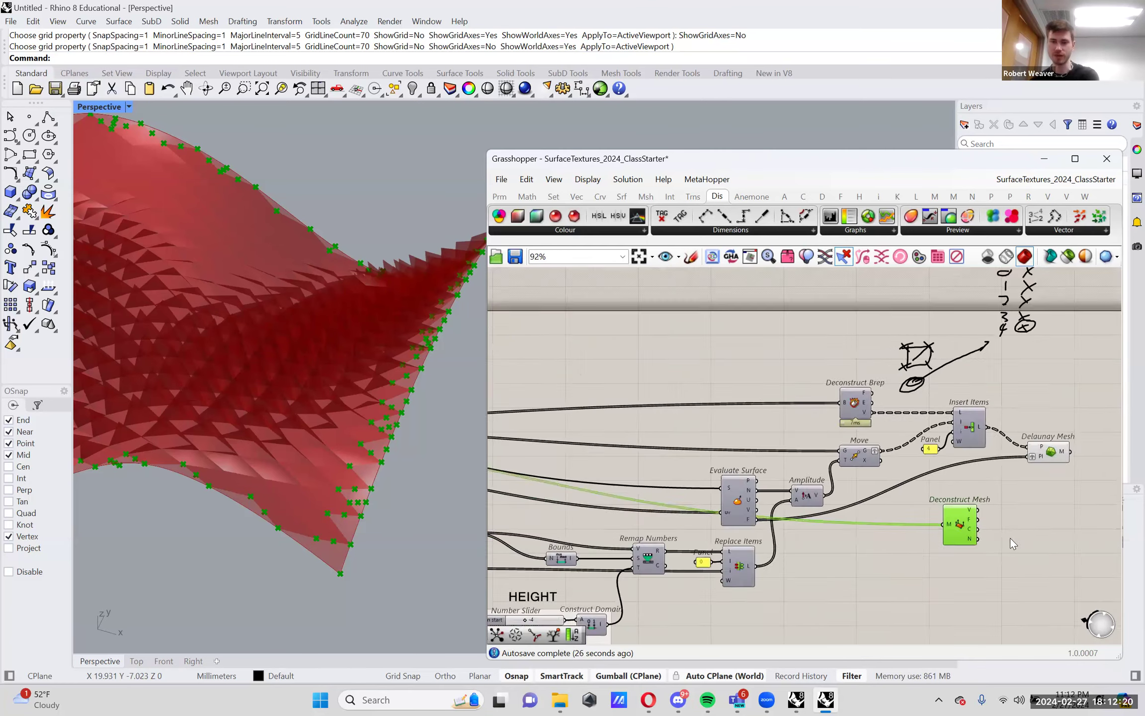
Replace the Deconstruct Mesh with a Deconstruct Brep component fed by the Triangles output of Diamond Panels
{"action": "scroll", "coordinate": [721, 502], "scroll_direction": "up", "scroll_amount": 7}
{"action": "double_click", "coordinate": [857, 532]}
{"action": "type", "text": "dec bre"}
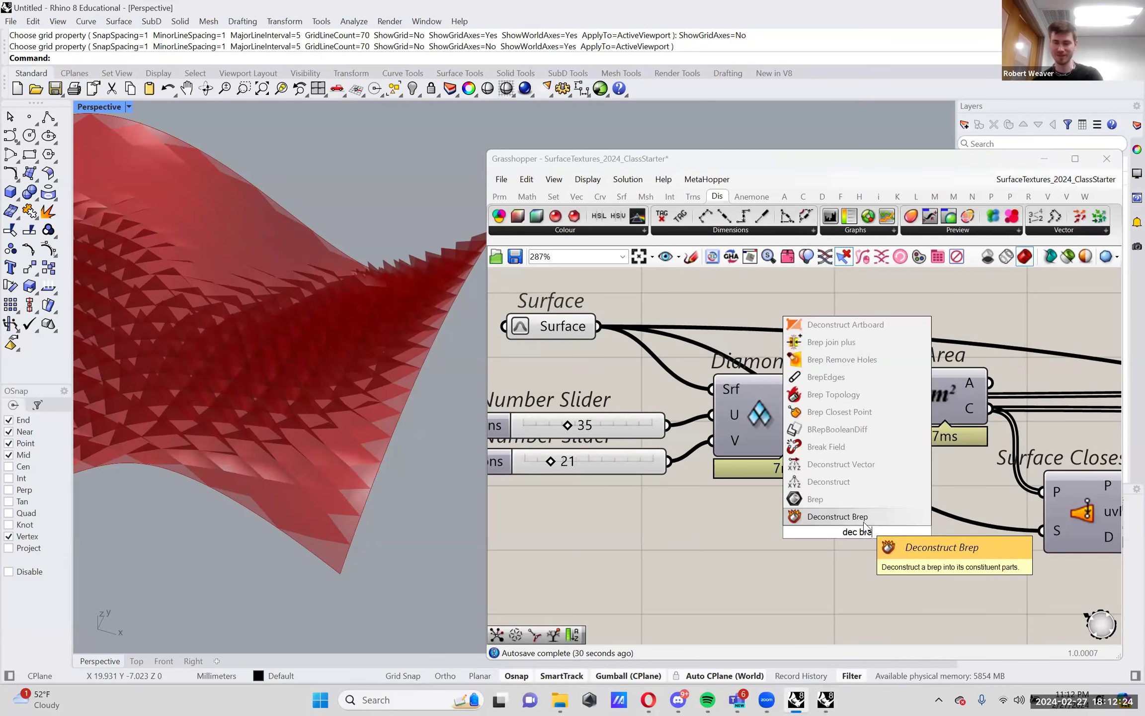
{"action": "left_click", "coordinate": [864, 521]}
{"action": "left_click_drag", "start_coordinate": [861, 434], "coordinate": [833, 570]}
{"action": "right_click_drag", "start_coordinate": [833, 571], "coordinate": [698, 530]}
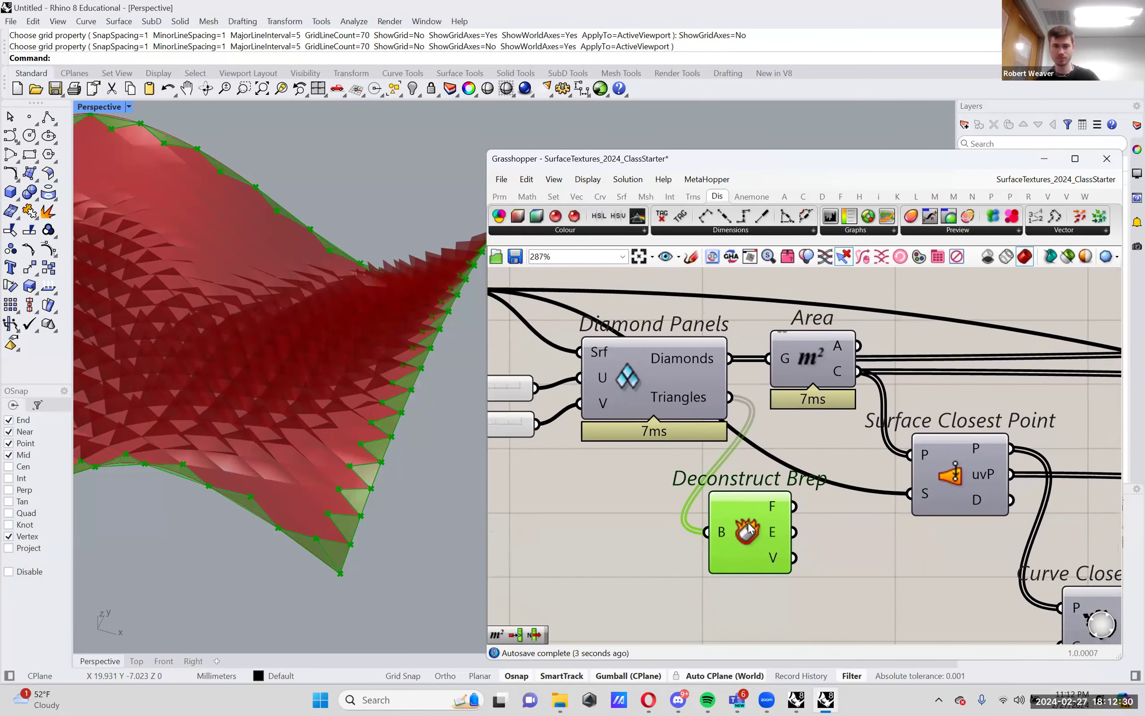
{"action": "right_click_drag", "start_coordinate": [363, 487], "coordinate": [485, 501]}
Move the new Deconstruct Brep to the end of the definition, below Move and Insert Items
{"action": "left_click_drag", "start_coordinate": [740, 525], "coordinate": [715, 492]}
{"action": "scroll", "coordinate": [594, 536], "scroll_direction": "down", "scroll_amount": 6}
{"action": "scroll", "coordinate": [778, 517], "scroll_direction": "up", "scroll_amount": 3}
{"action": "scroll", "coordinate": [778, 519], "scroll_direction": "up", "scroll_amount": 3}
{"action": "left_click_drag", "start_coordinate": [702, 548], "coordinate": [695, 544]}
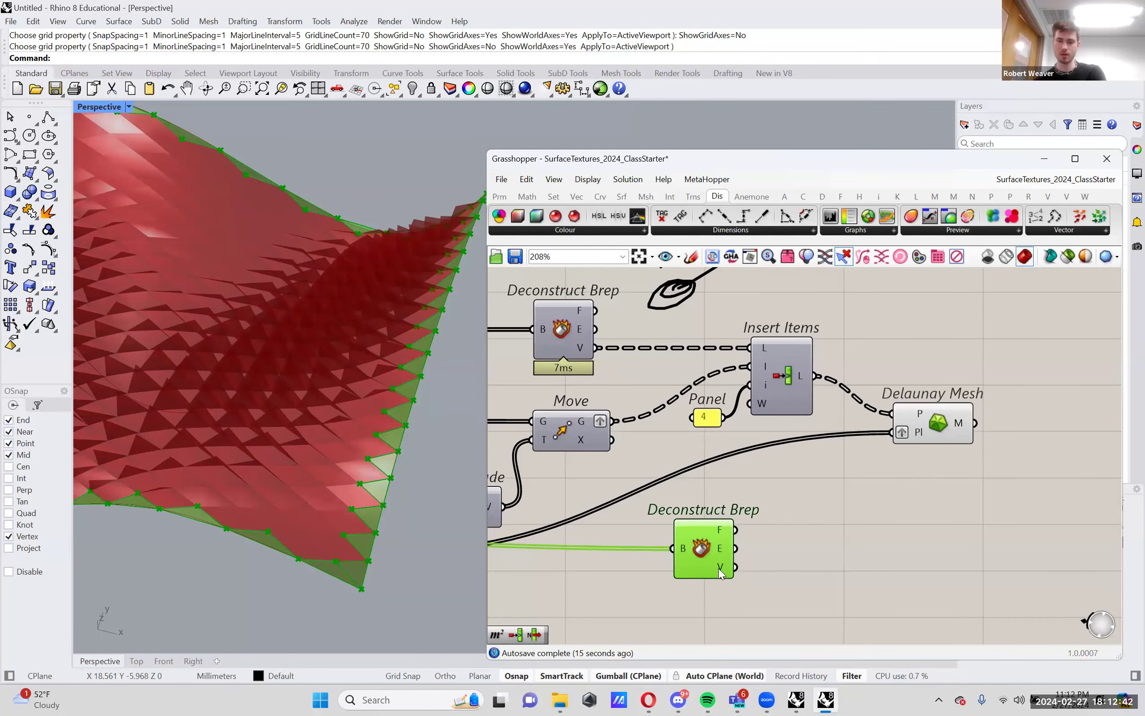
Add a second Delaunay Mesh and connect the Vertices output of the new Deconstruct Brep to its Points input
{"action": "mouse_move", "coordinate": [721, 572]}
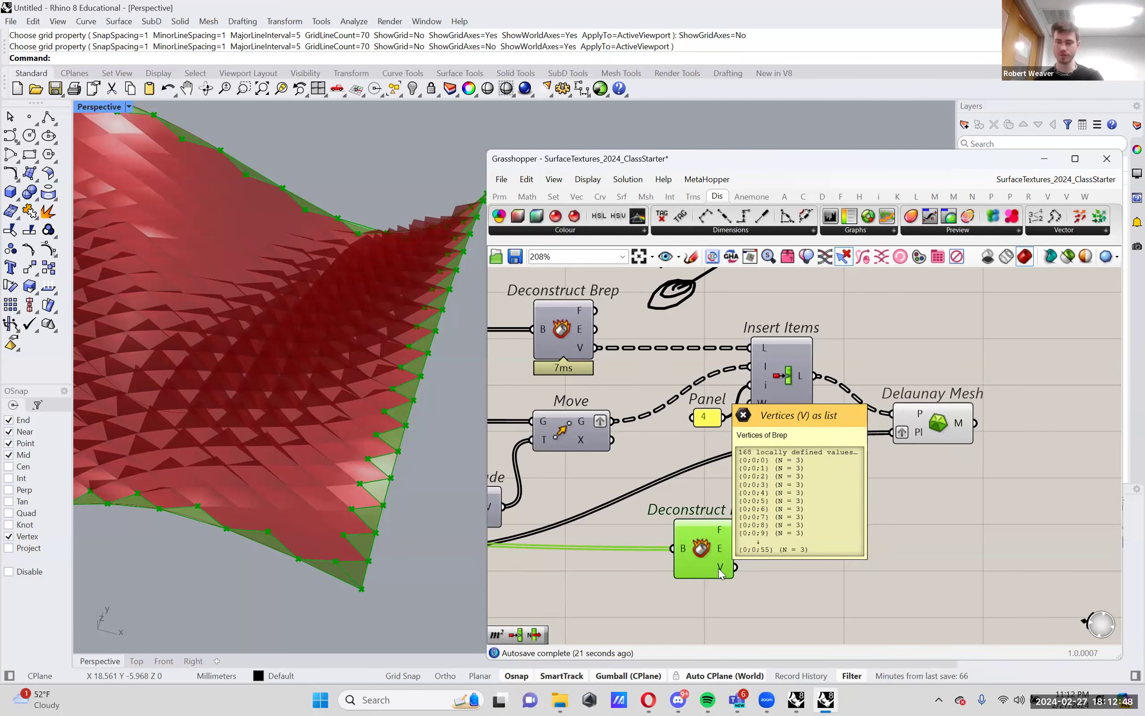
{"action": "left_click", "coordinate": [848, 542]}
{"action": "double_click", "coordinate": [841, 535]}
{"action": "type", "text": "del"}
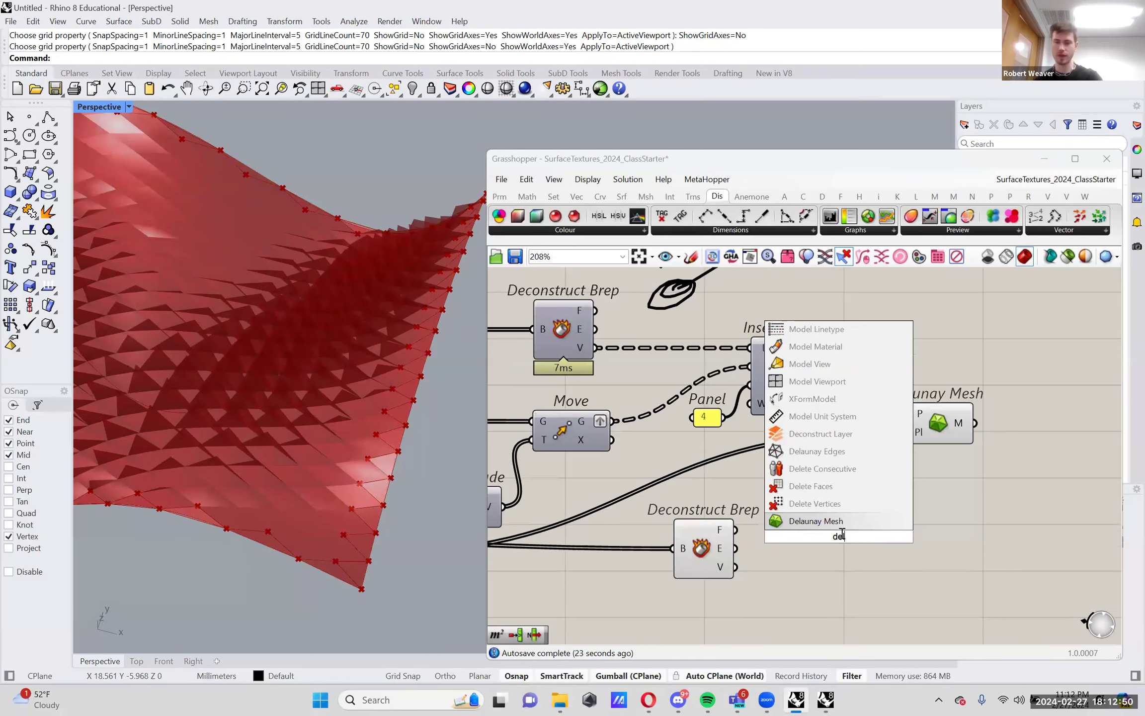
{"action": "key", "text": "Return"}
{"action": "left_click_drag", "start_coordinate": [736, 566], "coordinate": [845, 572]}
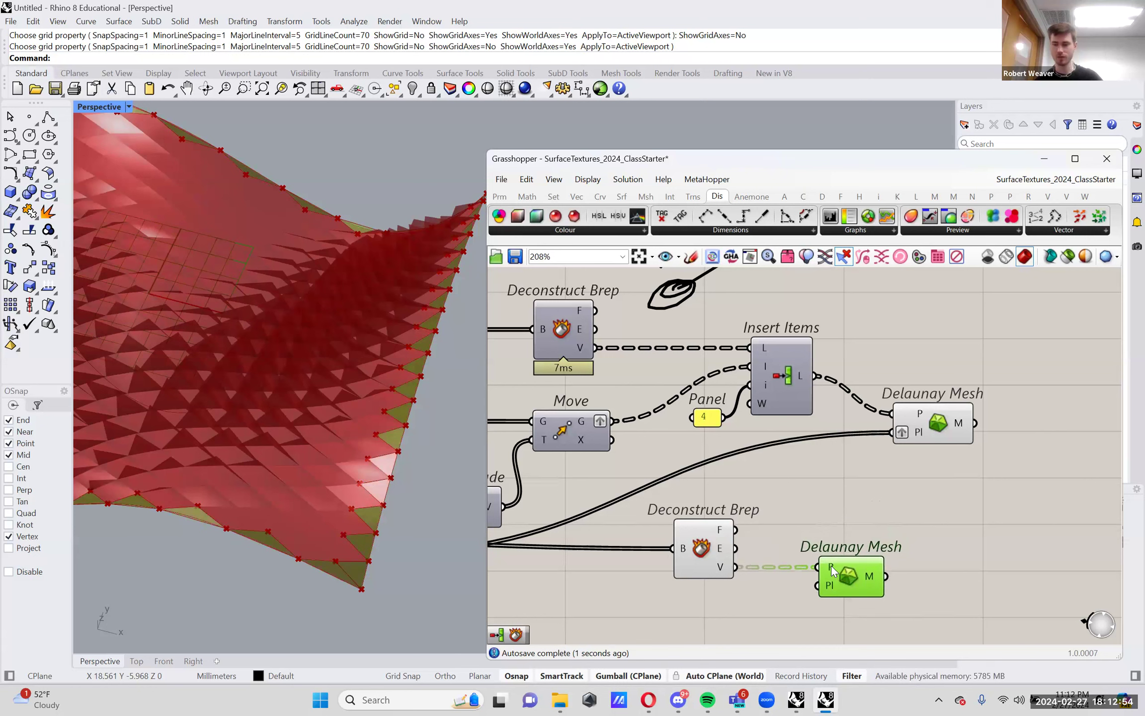
{"action": "mouse_move", "coordinate": [830, 566]}
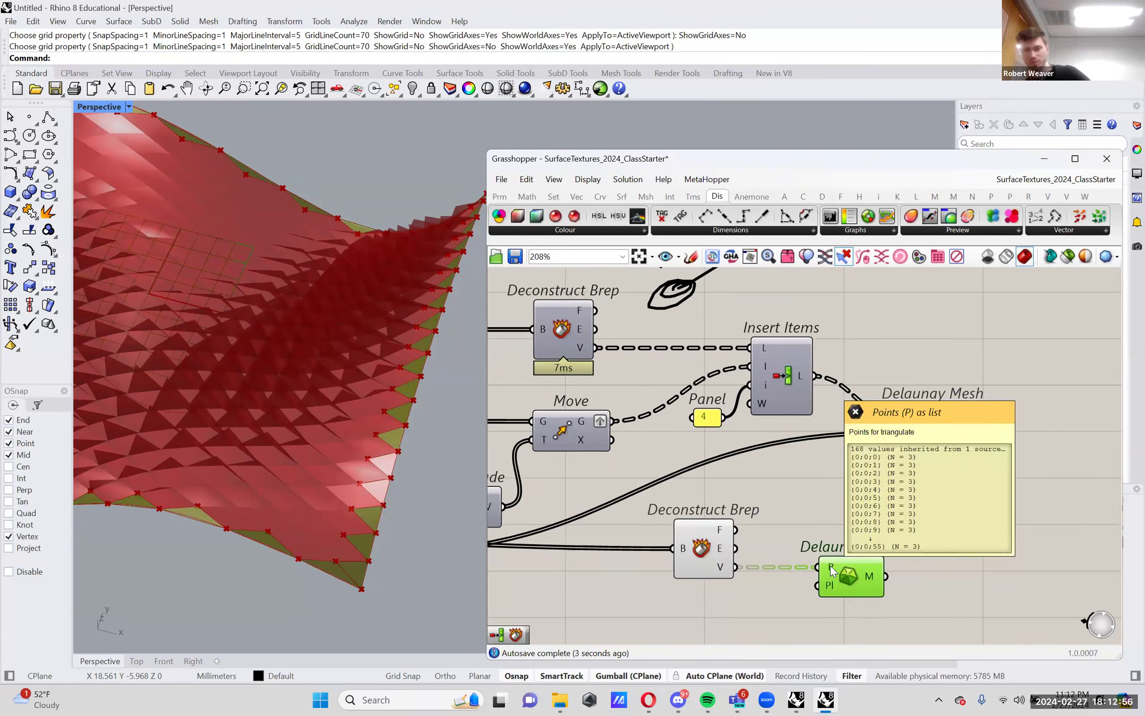
{"action": "left_click", "coordinate": [816, 512]}
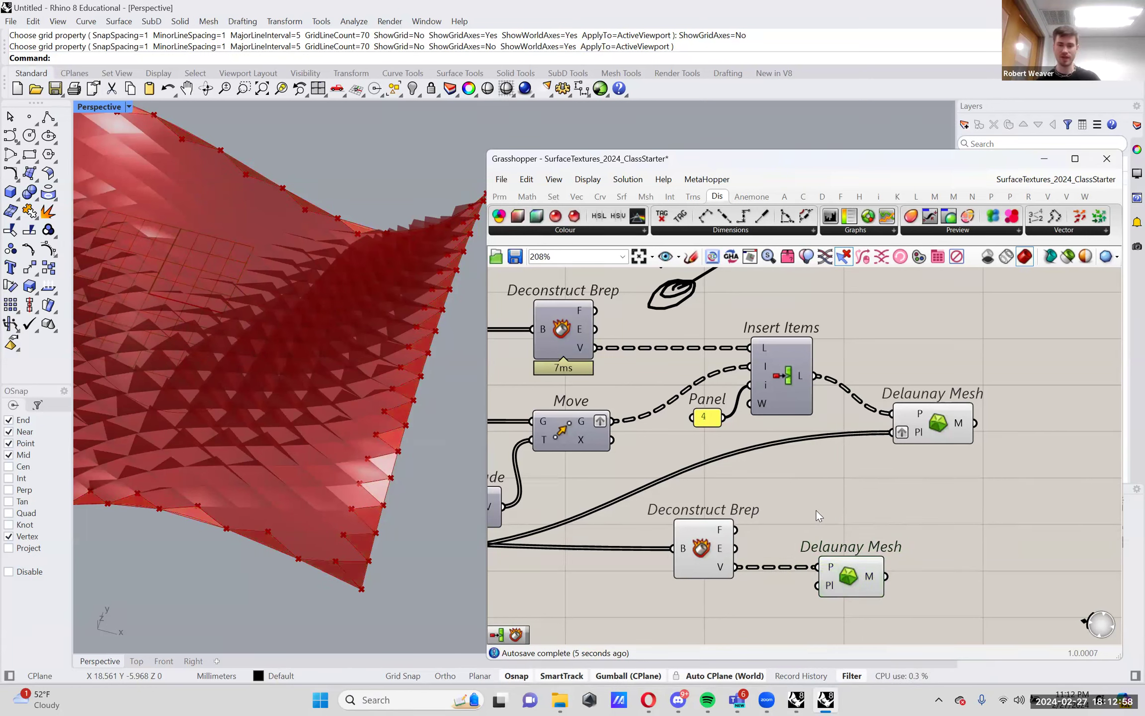
Turn off the preview of the new Deconstruct Brep and position the second Delaunay Mesh directly beneath the first one
{"action": "right_click", "coordinate": [702, 549]}
{"action": "left_click", "coordinate": [735, 577]}
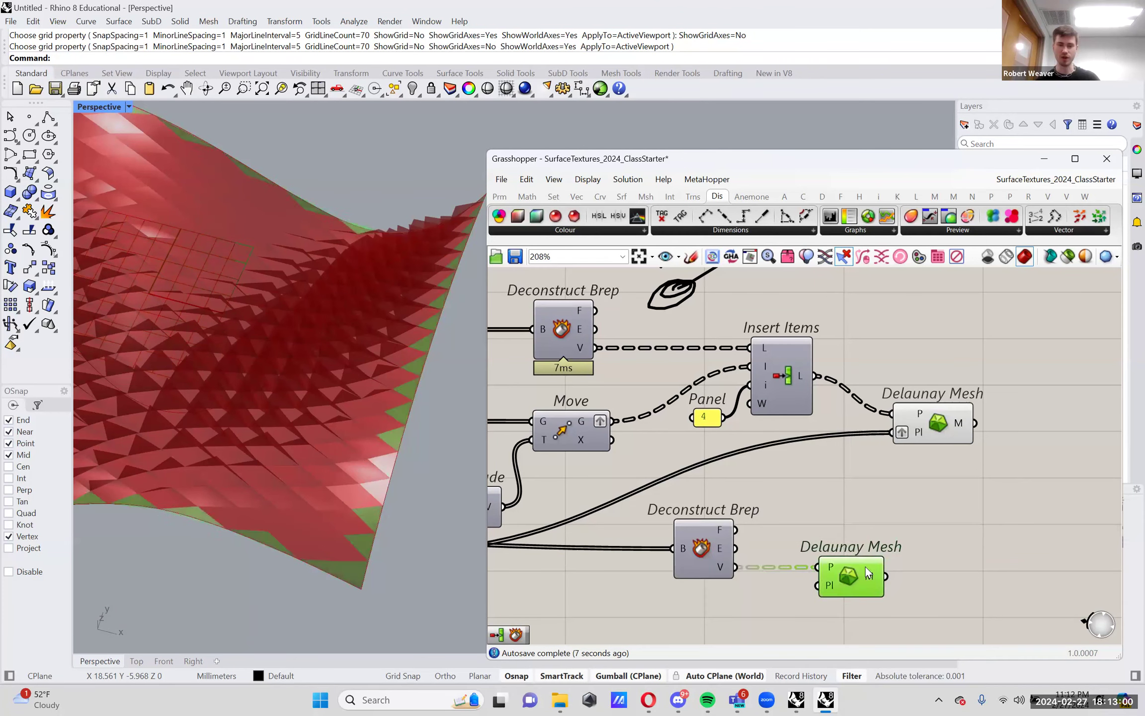
{"action": "left_click_drag", "start_coordinate": [865, 566], "coordinate": [874, 561]}
{"action": "right_click_drag", "start_coordinate": [415, 485], "coordinate": [395, 500]}
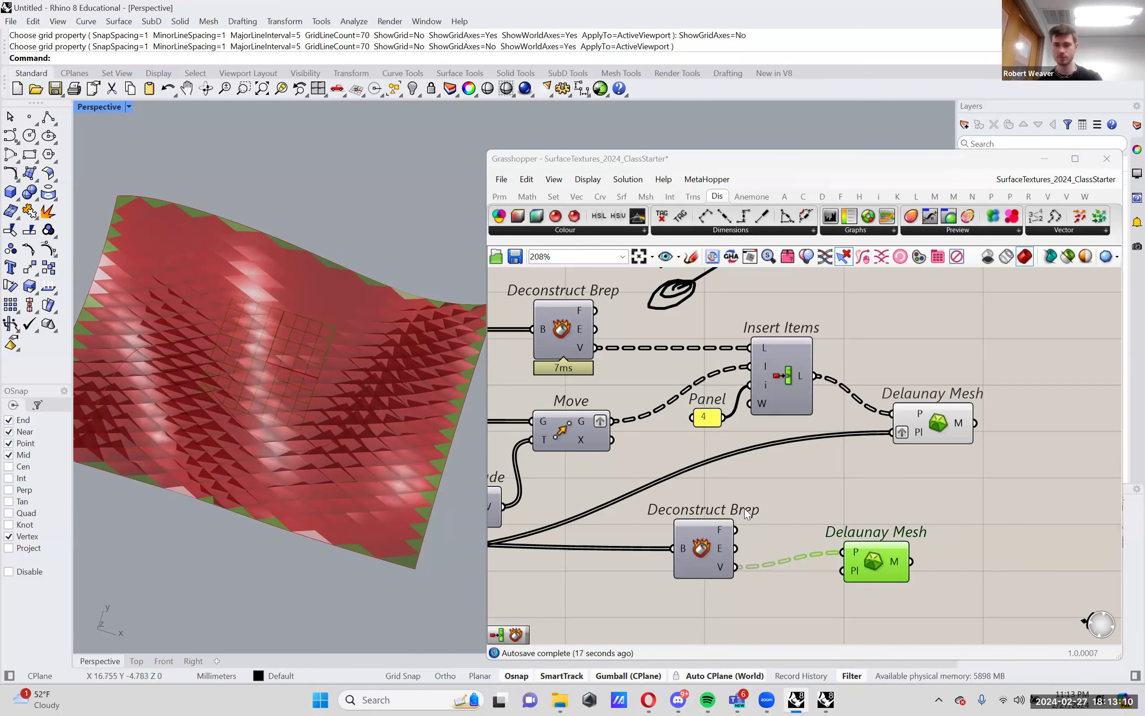
{"action": "left_click_drag", "start_coordinate": [857, 561], "coordinate": [919, 493]}
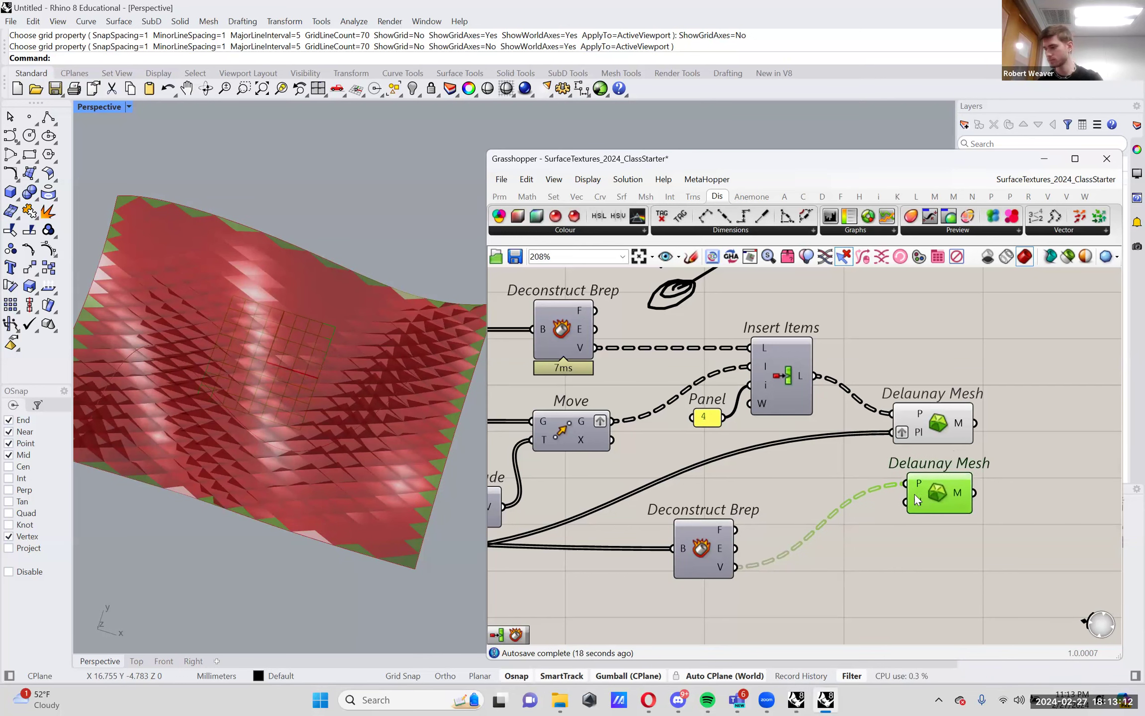
{"action": "right_click_drag", "start_coordinate": [914, 494], "coordinate": [750, 508]}
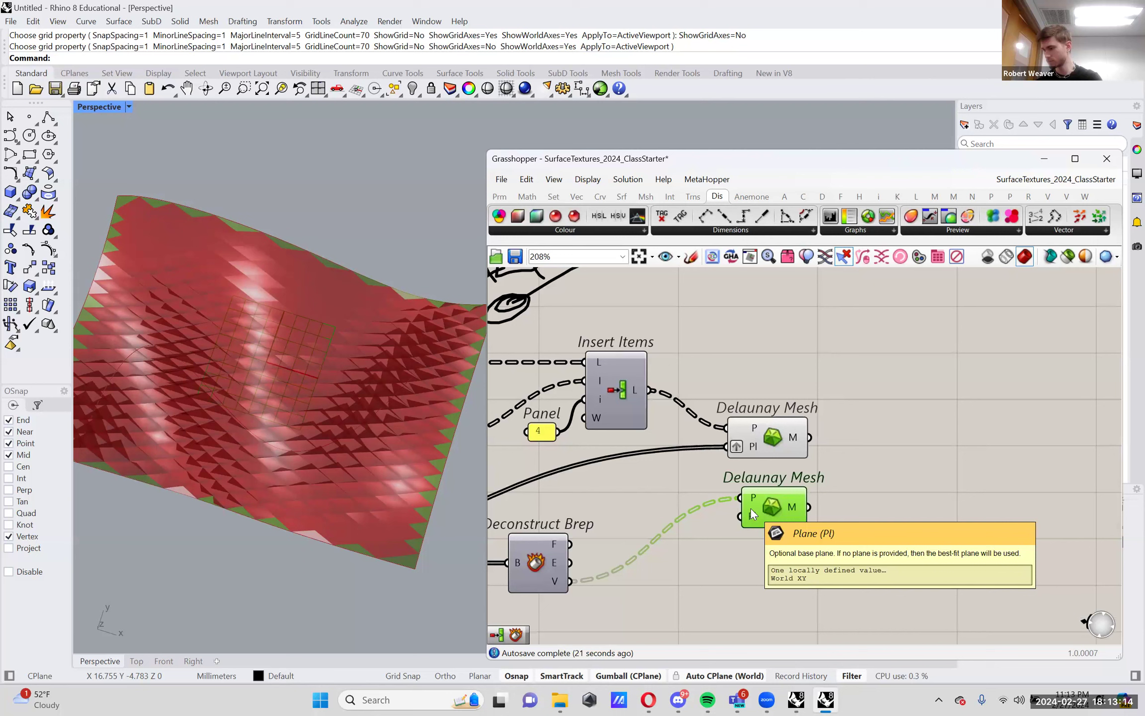
{"action": "left_click_drag", "start_coordinate": [794, 505], "coordinate": [787, 501]}
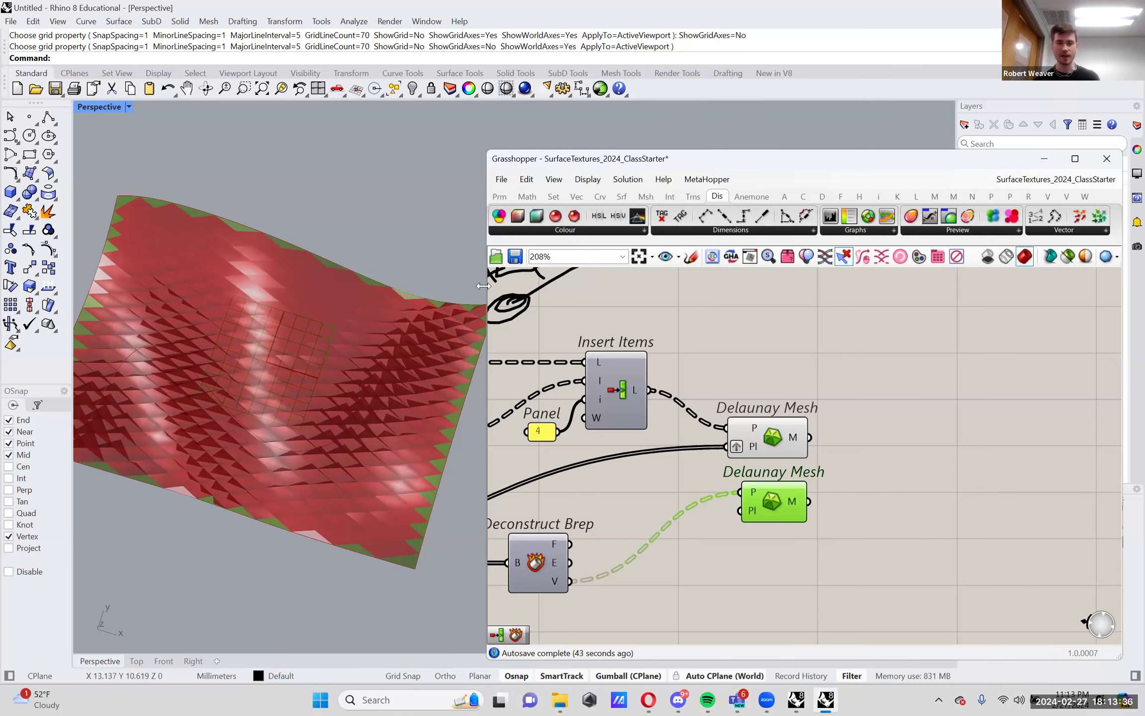
Widen the Grasshopper window and add Weaverbird's Catmull-Clark, Loop and Midedge Subdivision components beyond the Delaunay Mesh components
{"action": "left_click_drag", "start_coordinate": [483, 285], "coordinate": [311, 286]}
{"action": "left_click", "coordinate": [1104, 196]}
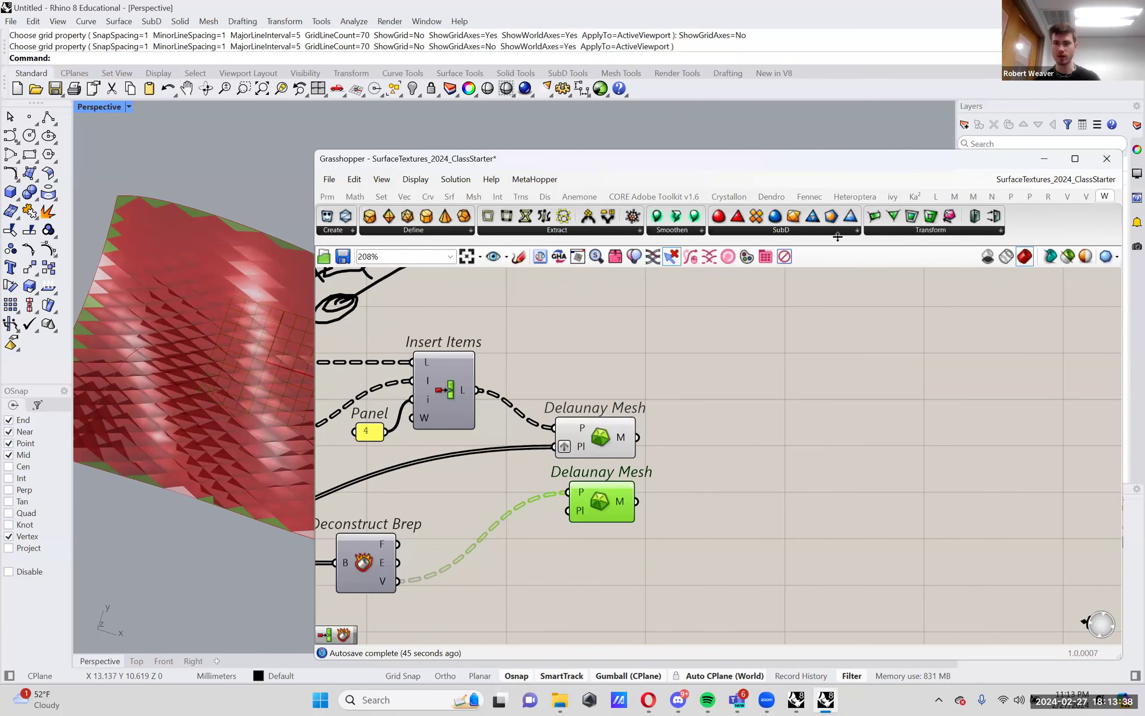
{"action": "left_click", "coordinate": [771, 232]}
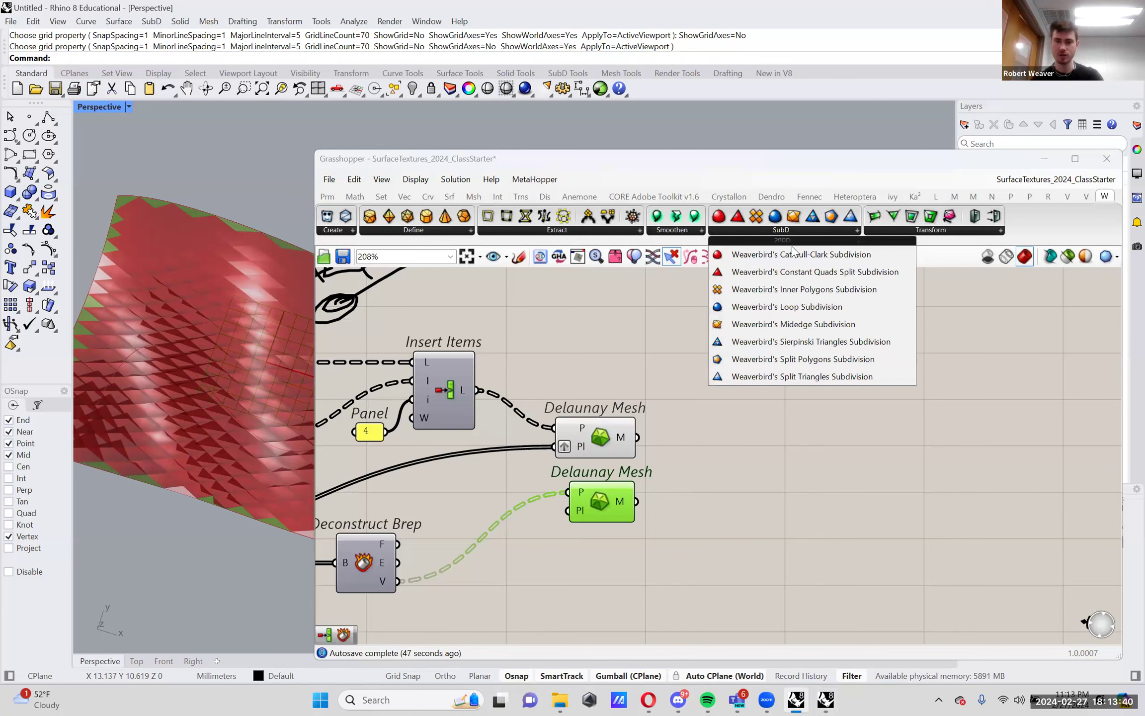
{"action": "left_click", "coordinate": [829, 255]}
{"action": "left_click", "coordinate": [827, 230]}
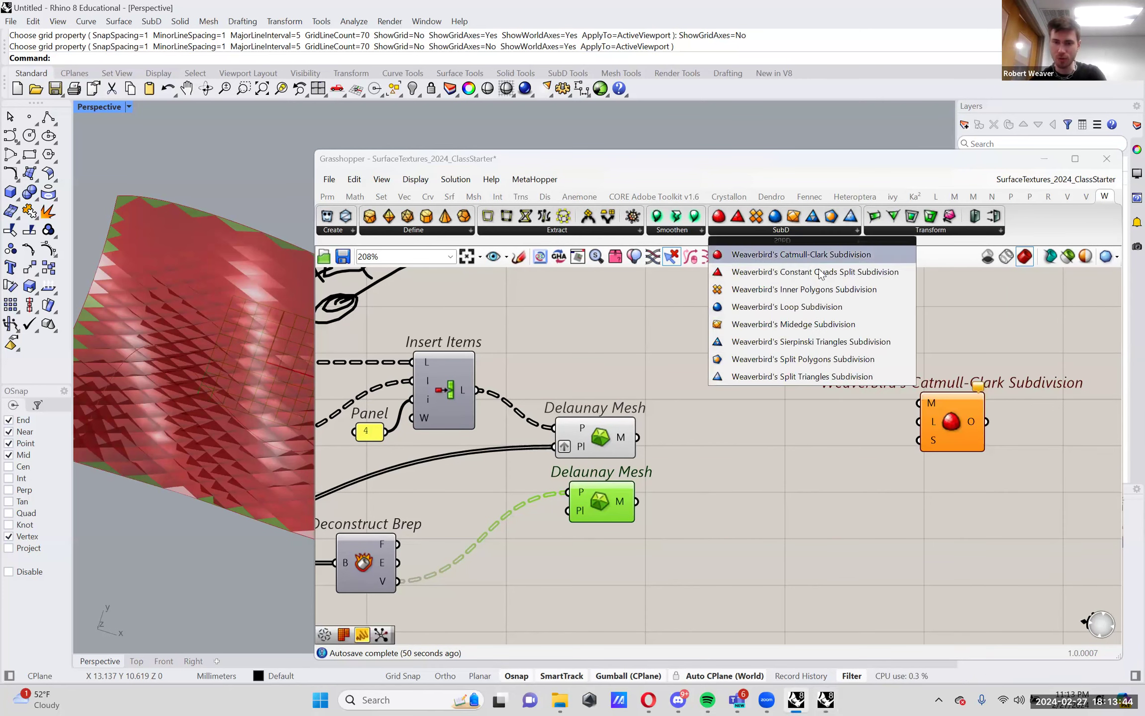
{"action": "left_click", "coordinate": [826, 307]}
{"action": "left_click", "coordinate": [967, 508]}
{"action": "left_click", "coordinate": [809, 232]}
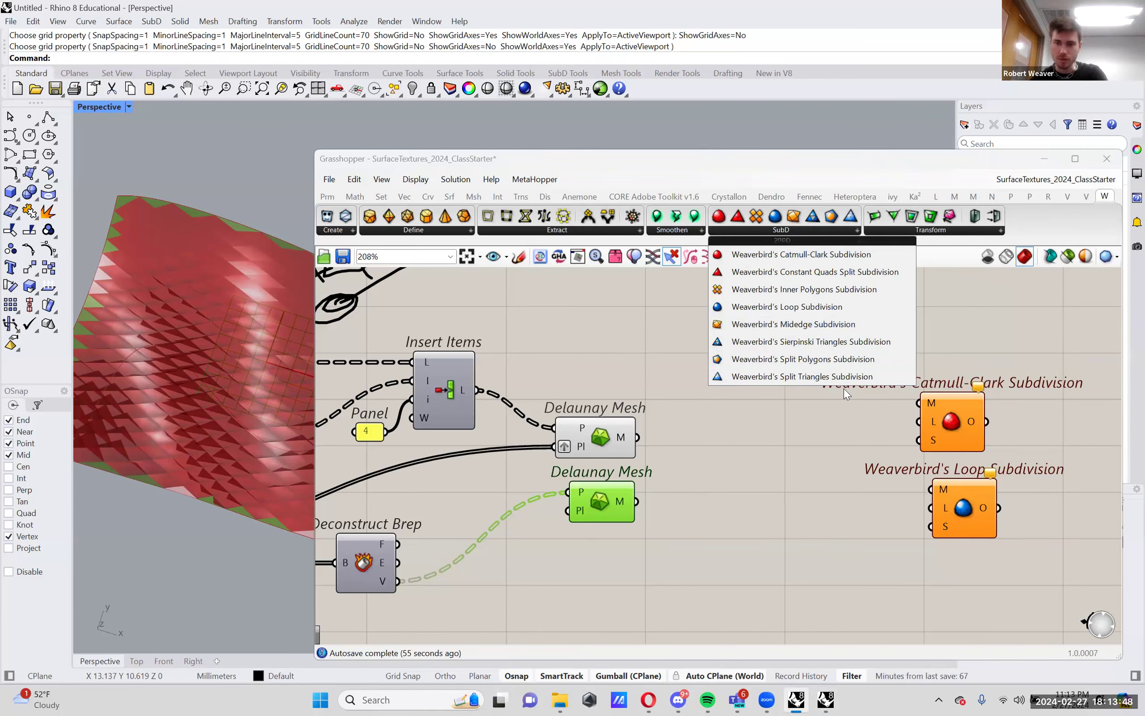
{"action": "left_click", "coordinate": [880, 325]}
{"action": "left_click", "coordinate": [969, 582]}
Align the three Weaverbird subdivision components in a column and move them farther away from the Delaunay Mesh components
{"action": "left_click_drag", "start_coordinate": [911, 383], "coordinate": [1022, 621]}
{"action": "left_click", "coordinate": [957, 384]}
{"action": "left_click", "coordinate": [964, 377]}
{"action": "left_click_drag", "start_coordinate": [964, 400], "coordinate": [1060, 380]}
{"action": "left_click", "coordinate": [902, 415]}
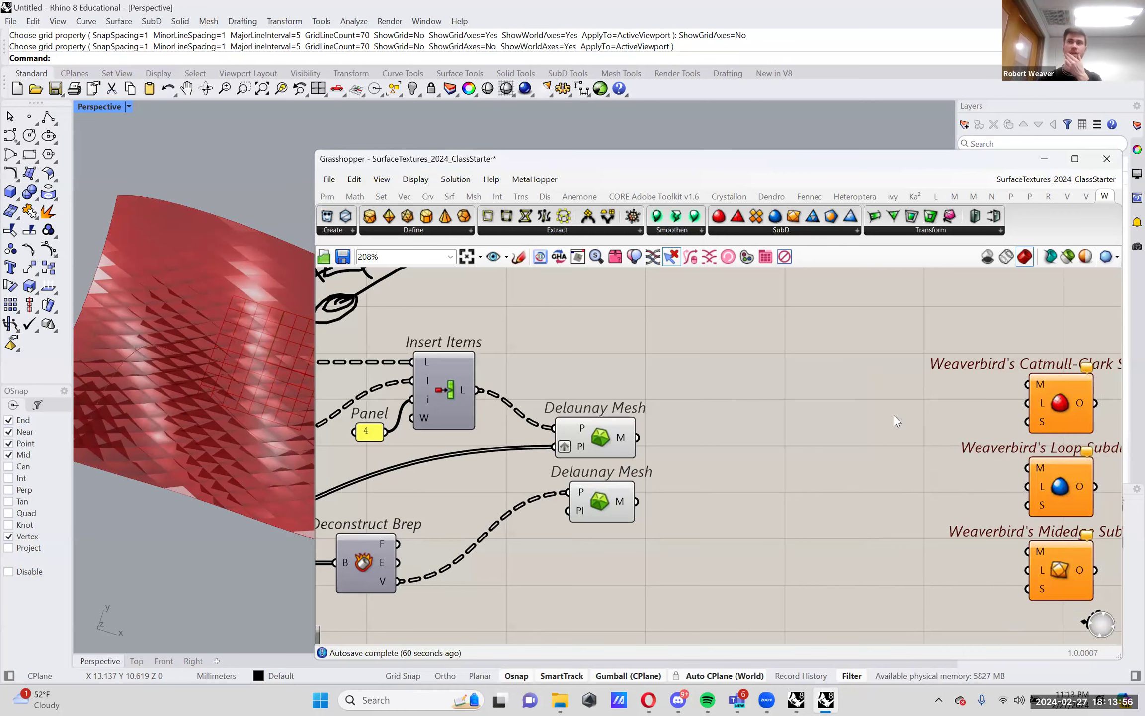
Examine how the two Delaunay Mesh components together cover the surface
{"action": "right_click_drag", "start_coordinate": [883, 424], "coordinate": [800, 406]}
{"action": "scroll", "coordinate": [857, 398], "scroll_direction": "up", "scroll_amount": 2}
{"action": "scroll", "coordinate": [840, 402], "scroll_direction": "down", "scroll_amount": 4}
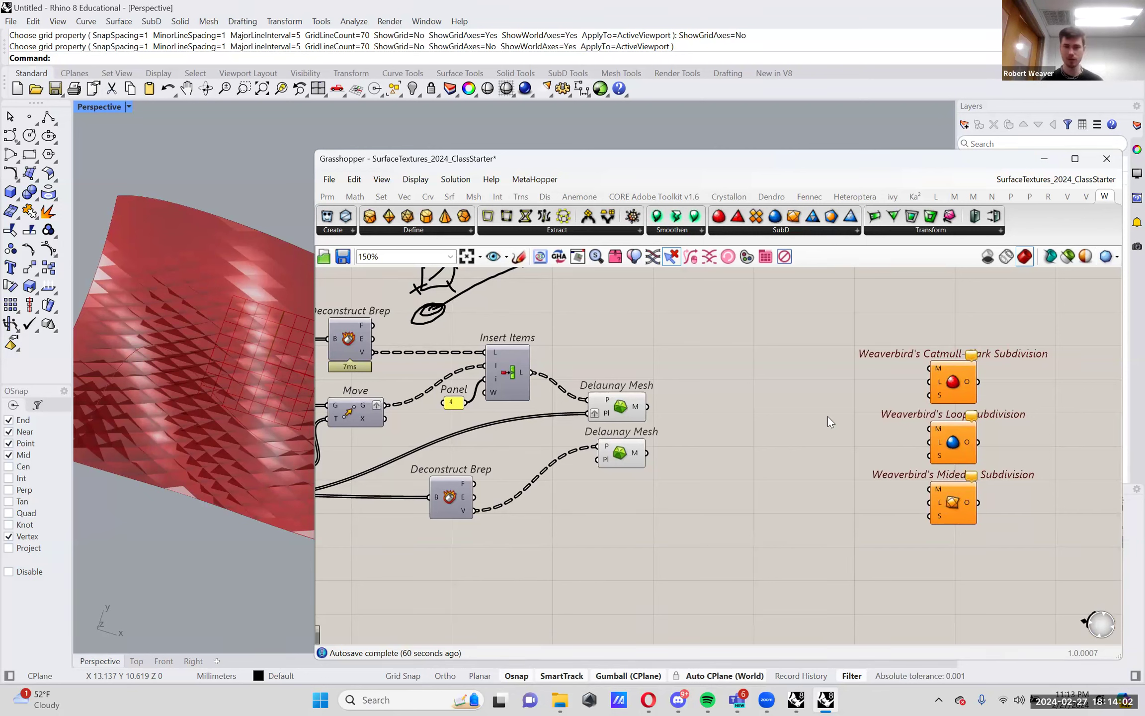
{"action": "left_click_drag", "start_coordinate": [576, 371], "coordinate": [672, 490]}
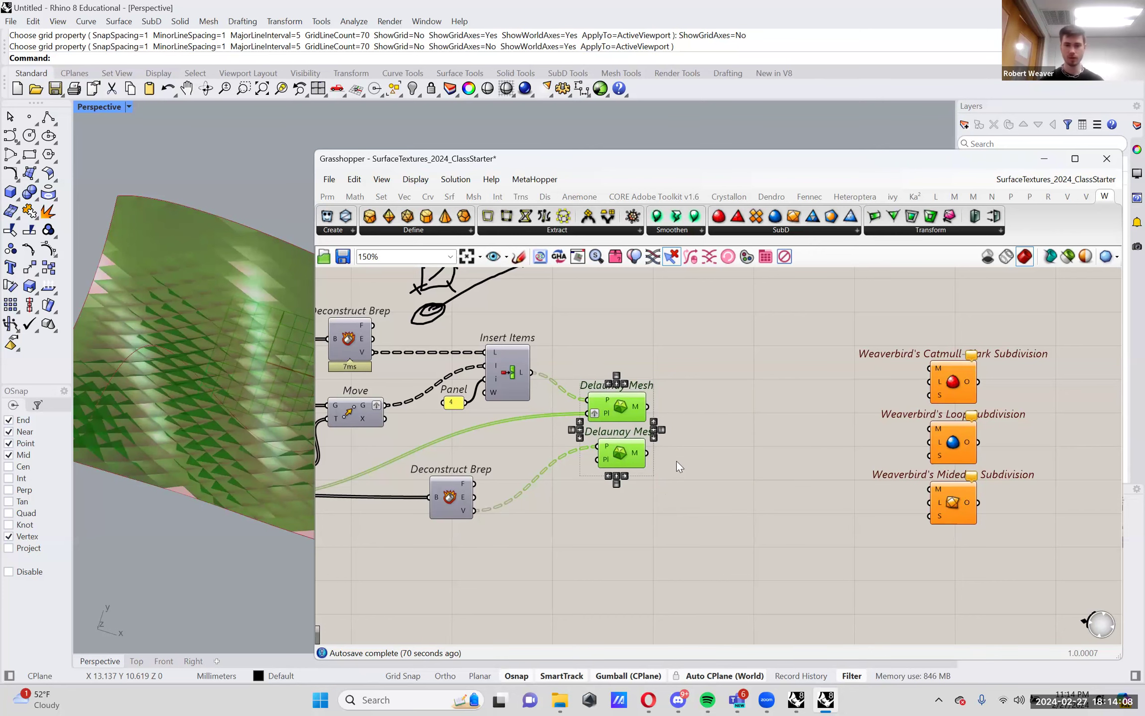
{"action": "scroll", "coordinate": [677, 461], "scroll_direction": "up", "scroll_amount": 2}
{"action": "left_click", "coordinate": [646, 472]}
{"action": "mouse_move", "coordinate": [586, 406]}
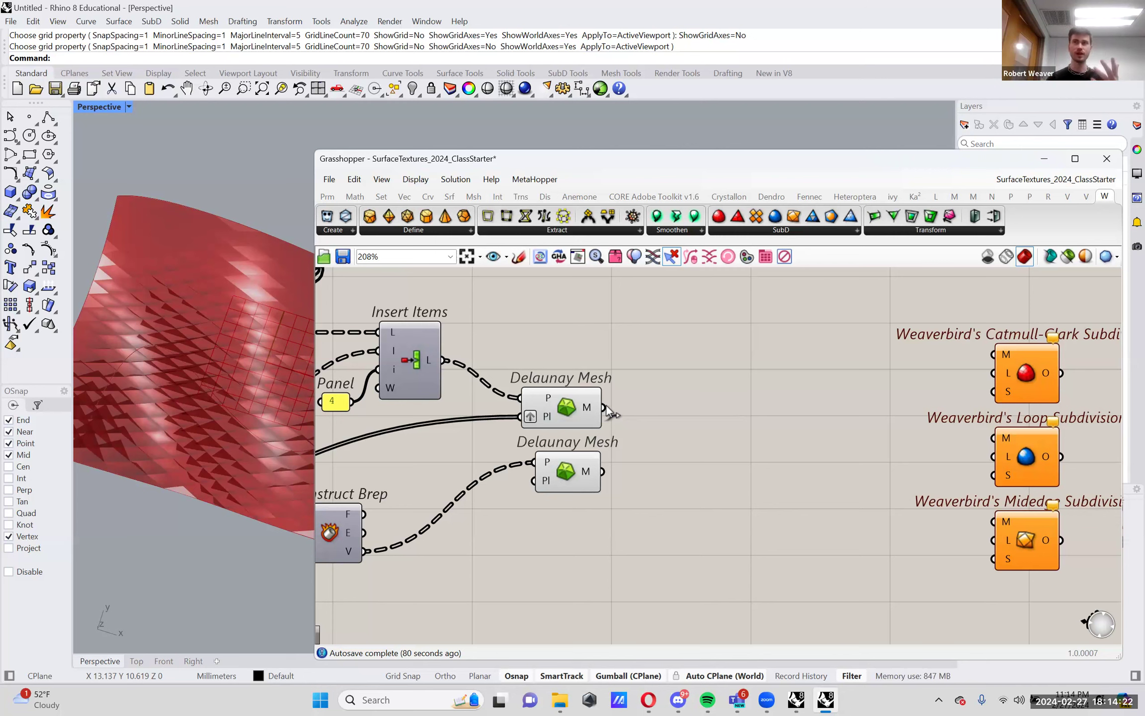
{"action": "double_click", "coordinate": [698, 404]}
{"action": "right_click_drag", "start_coordinate": [722, 417], "coordinate": [758, 422]}
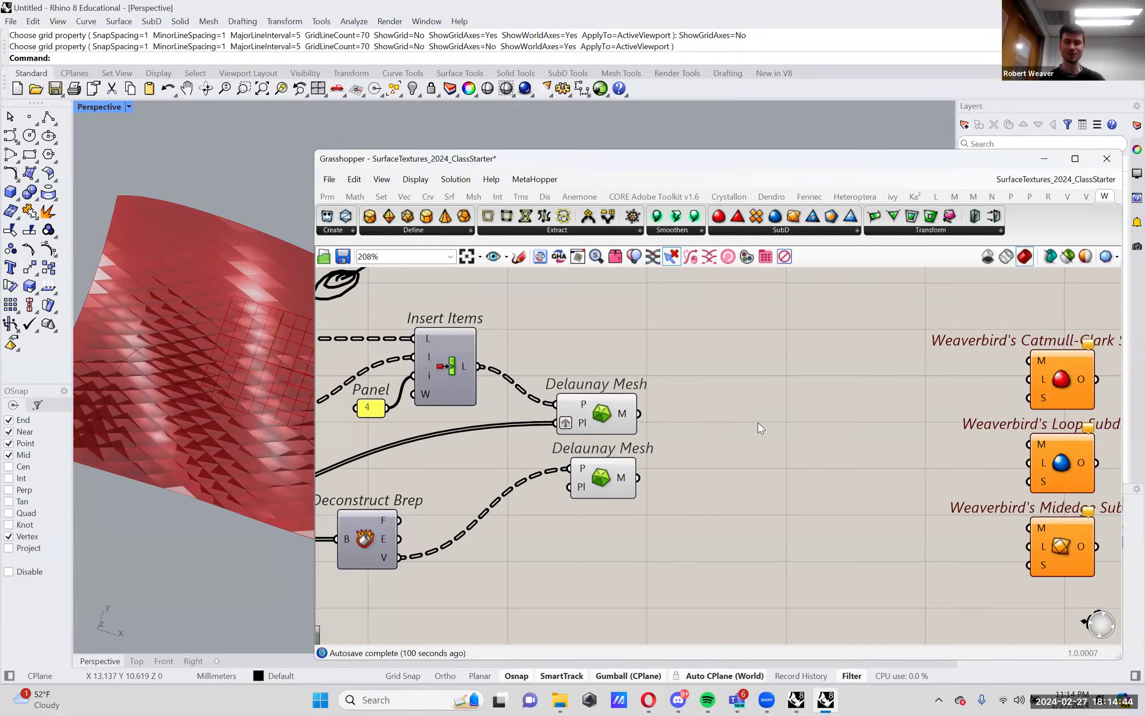
Add Weaverbird's Join Meshes and Weld after the Delaunay Mesh components and flatten its M+ input
{"action": "left_click", "coordinate": [590, 230]}
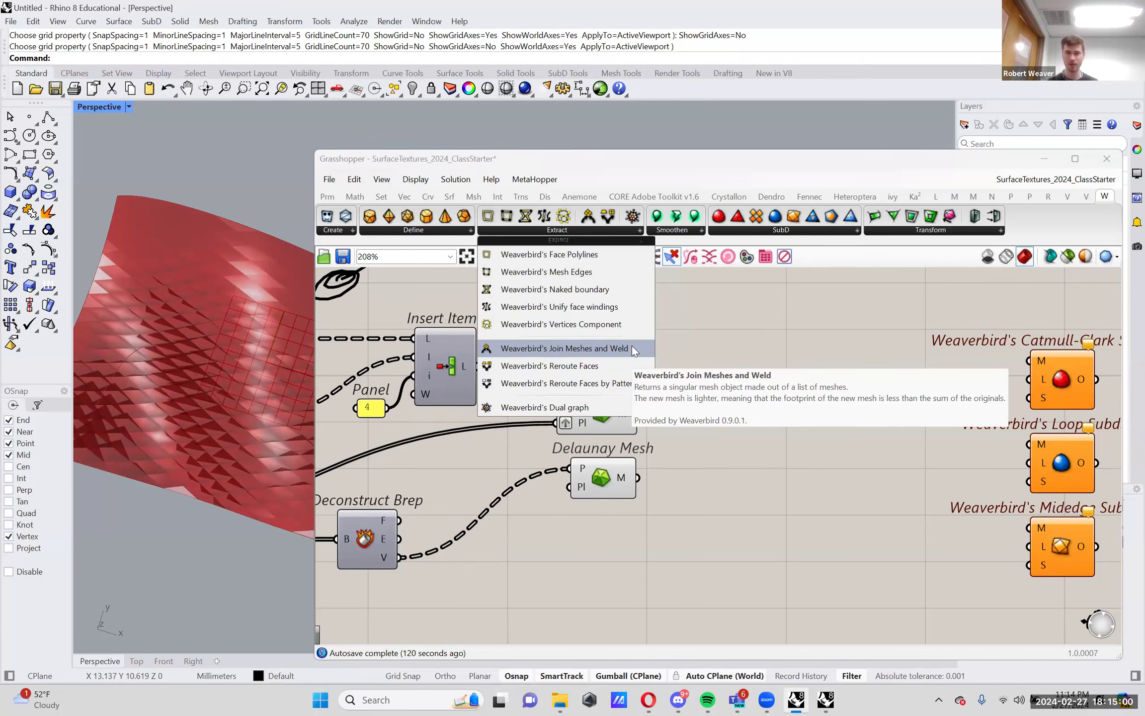
{"action": "left_click", "coordinate": [564, 348]}
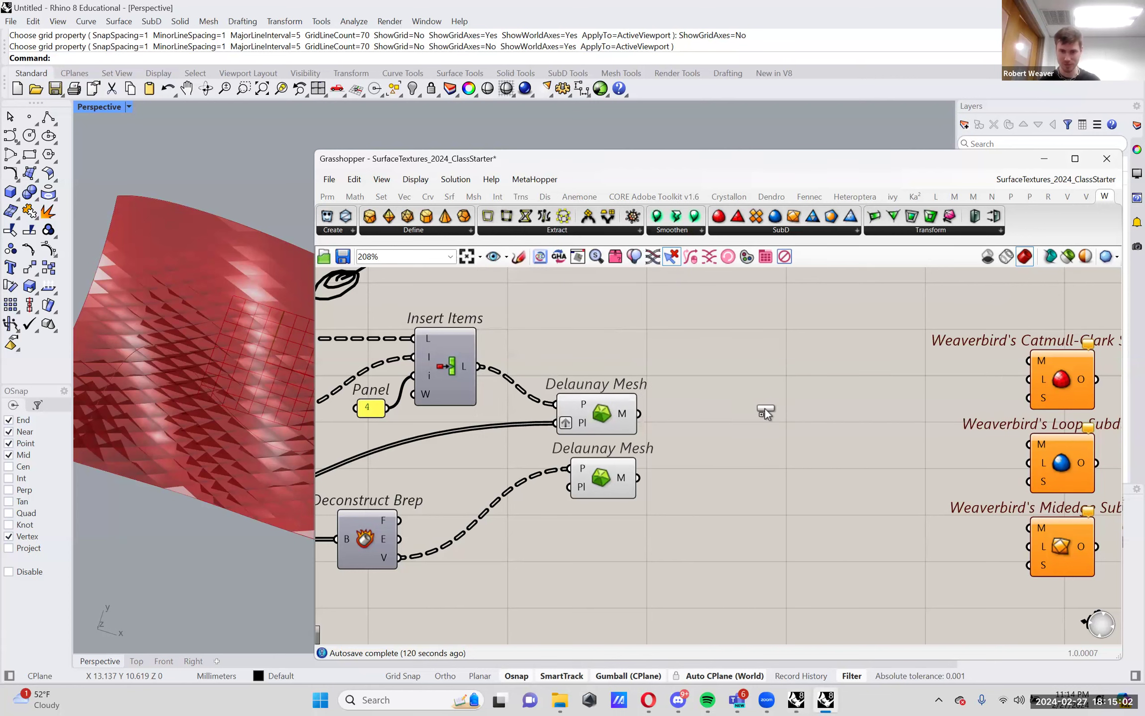
{"action": "left_click", "coordinate": [764, 409]}
{"action": "left_click_drag", "start_coordinate": [771, 407], "coordinate": [771, 420]}
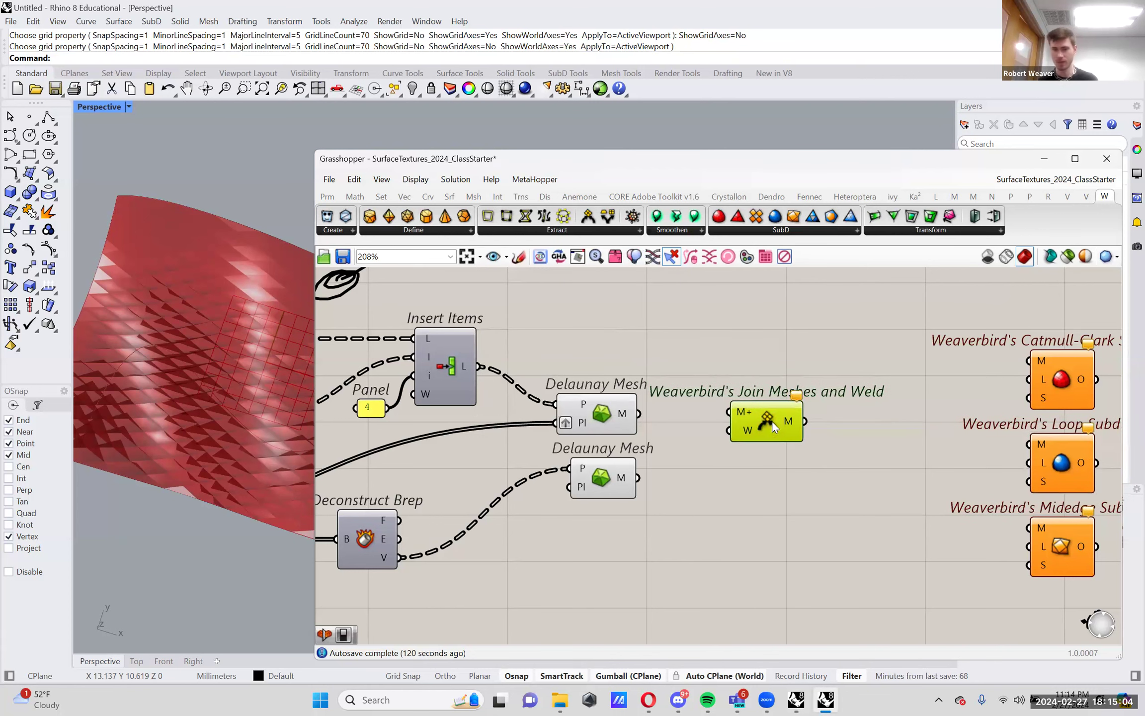
{"action": "right_click", "coordinate": [745, 412]}
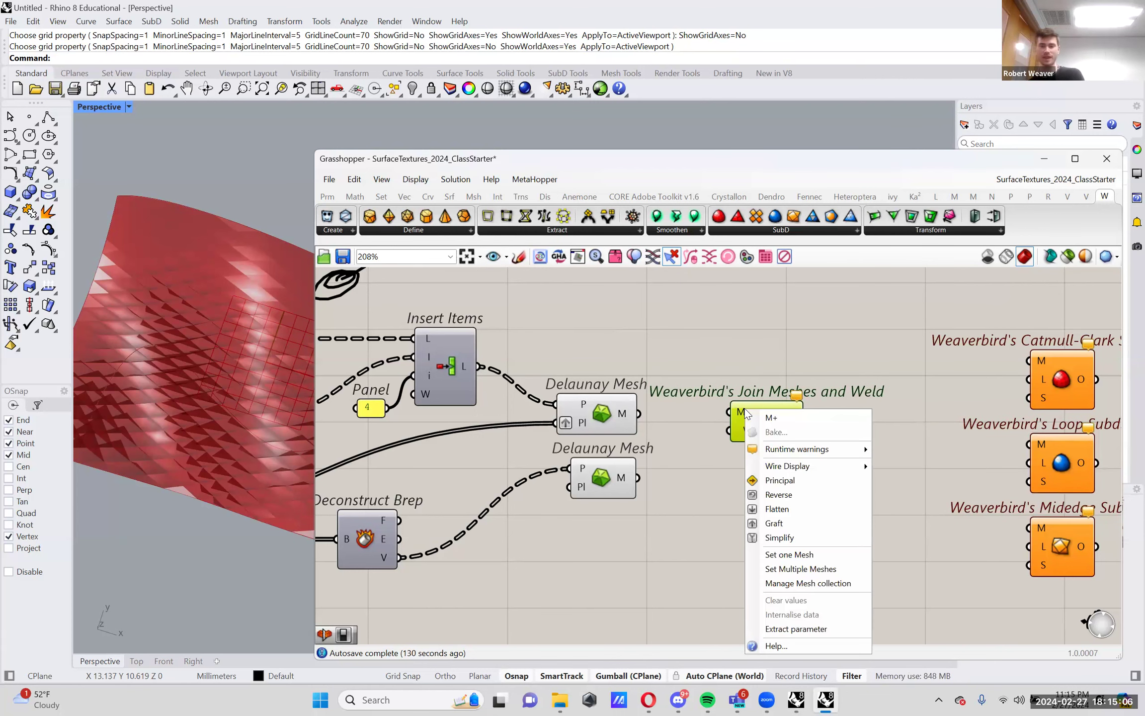
{"action": "left_click", "coordinate": [776, 509]}
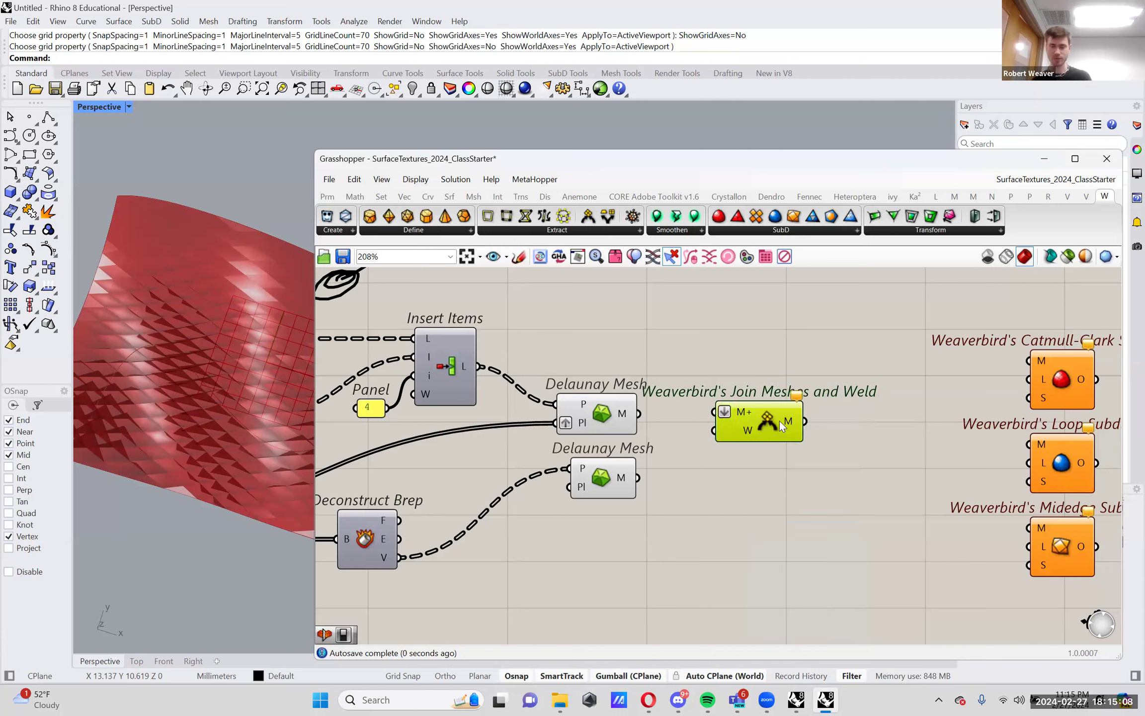
{"action": "left_click_drag", "start_coordinate": [779, 421], "coordinate": [793, 416]}
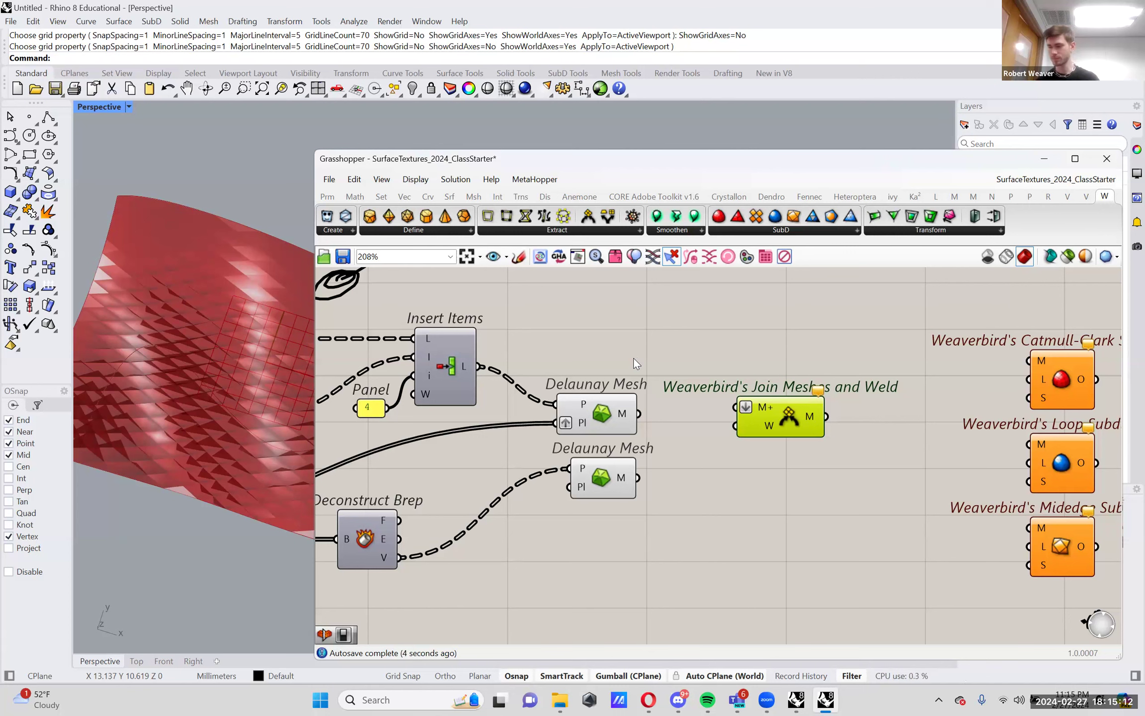
Connect the mesh outputs of both Delaunay Mesh components to the M+ input of Join Meshes and Weld
{"action": "left_click_drag", "start_coordinate": [639, 414], "coordinate": [736, 407]}
{"action": "left_click_drag", "start_coordinate": [637, 477], "coordinate": [776, 416], "text": "shift"}
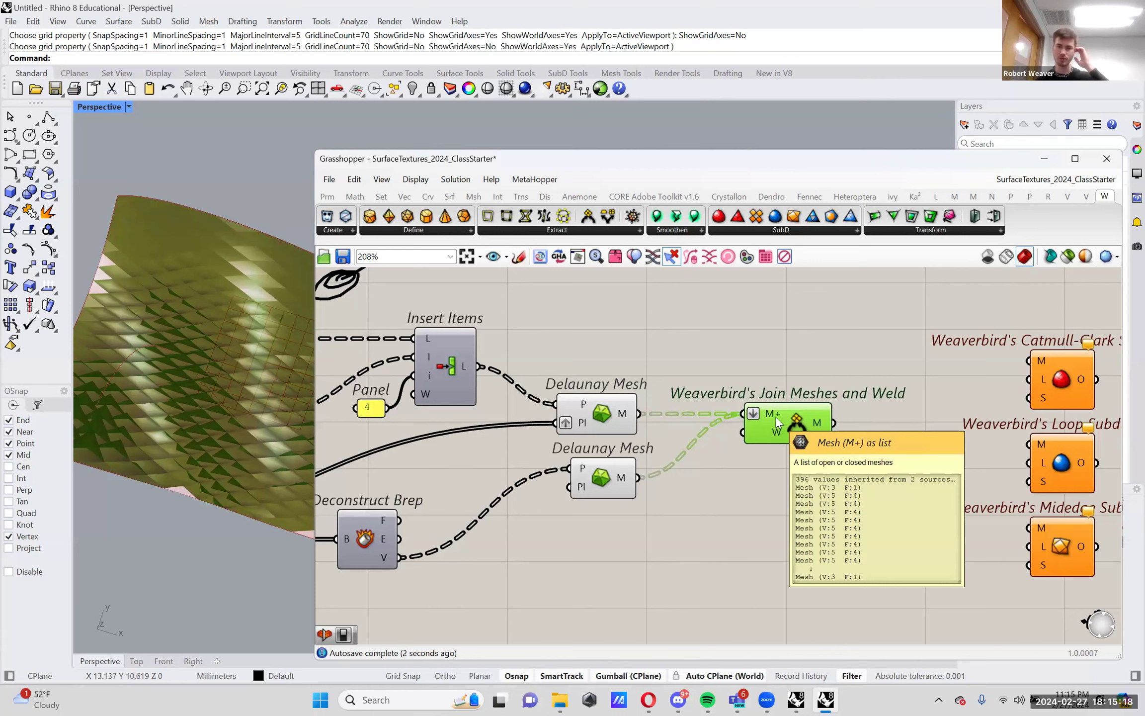
{"action": "left_click", "coordinate": [790, 344]}
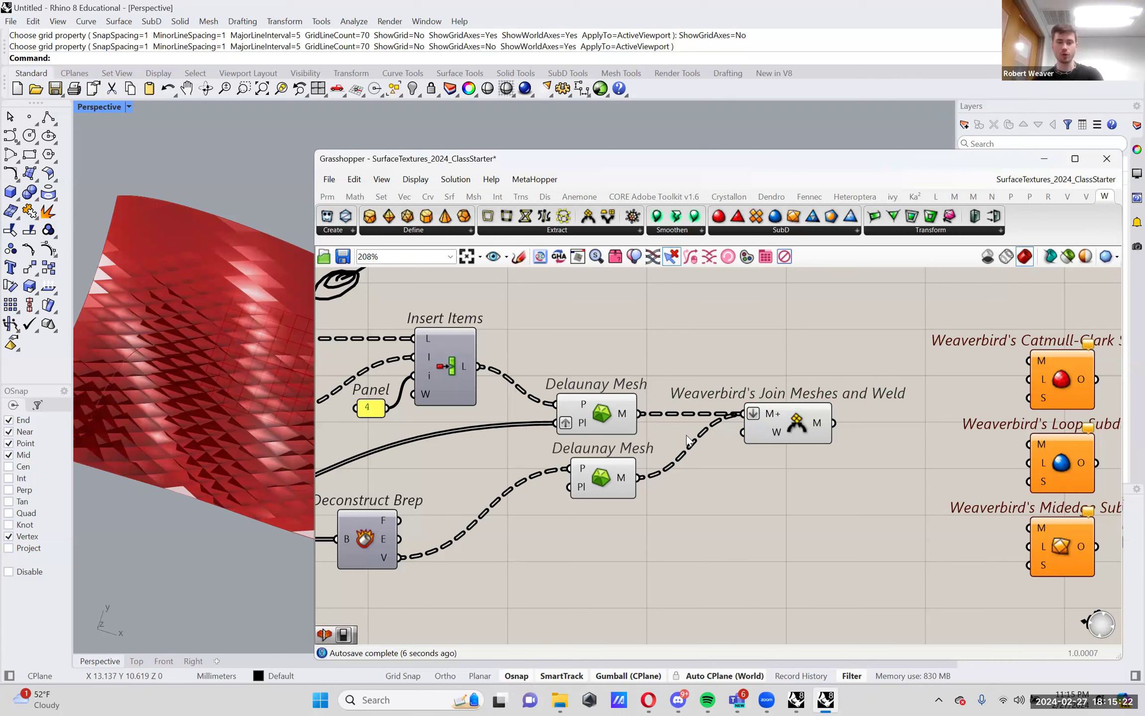
{"action": "left_click_drag", "start_coordinate": [641, 478], "coordinate": [740, 414]}
{"action": "left_click_drag", "start_coordinate": [638, 477], "coordinate": [638, 413]}
{"action": "type", "text": "merge"}
{"action": "left_click", "coordinate": [719, 470]}
{"action": "left_click_drag", "start_coordinate": [700, 518], "coordinate": [733, 359]}
{"action": "scroll", "coordinate": [717, 521], "scroll_direction": "up", "scroll_amount": 2}
{"action": "scroll", "coordinate": [726, 520], "scroll_direction": "down", "scroll_amount": 2}
{"action": "key", "text": "Delete"}
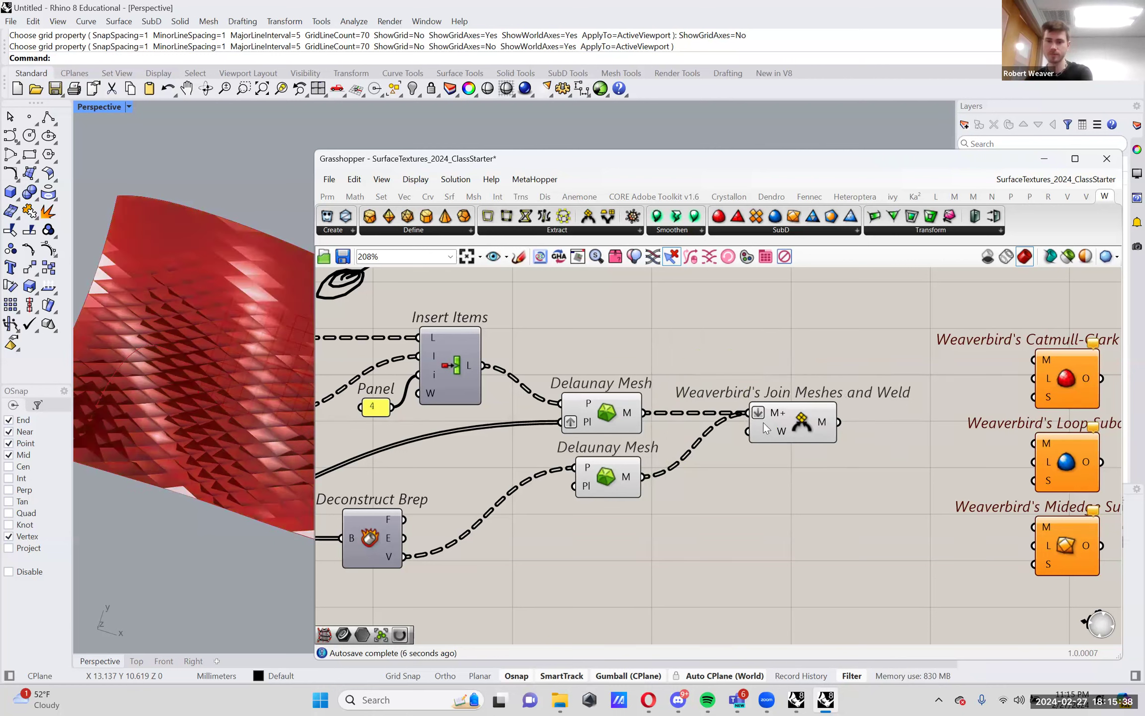
Move Join Meshes and Weld closer to the Delaunay Mesh components and inspect its mesh output
{"action": "left_click_drag", "start_coordinate": [774, 430], "coordinate": [757, 423]}
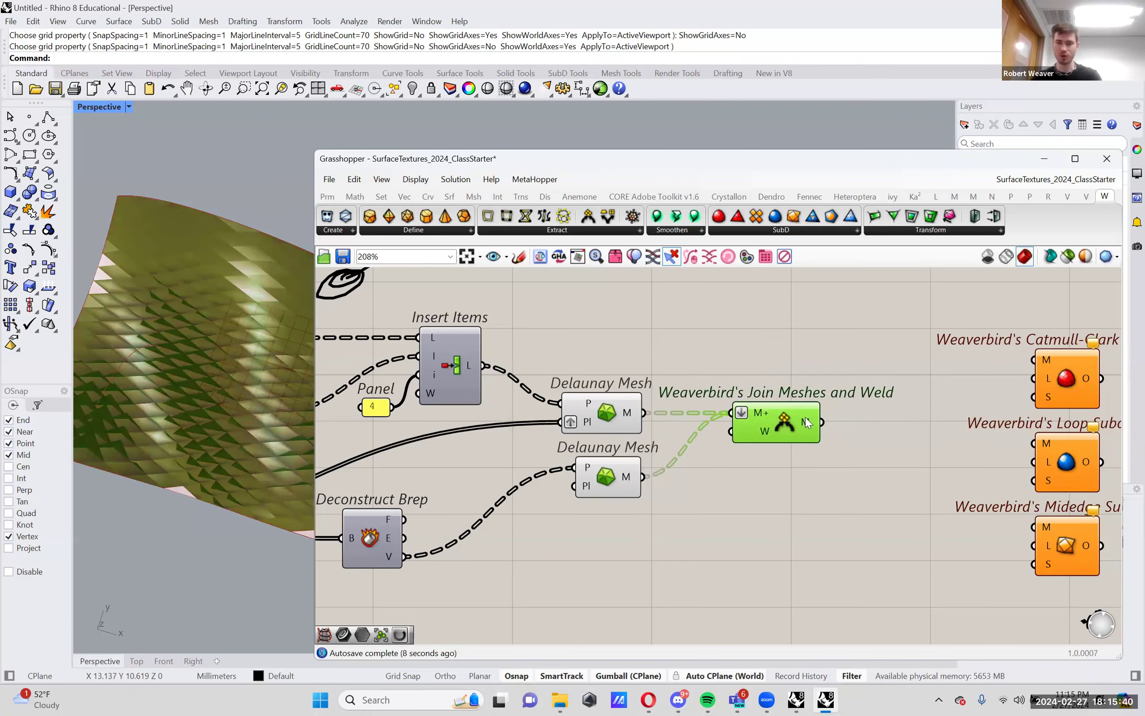
{"action": "mouse_move", "coordinate": [805, 420]}
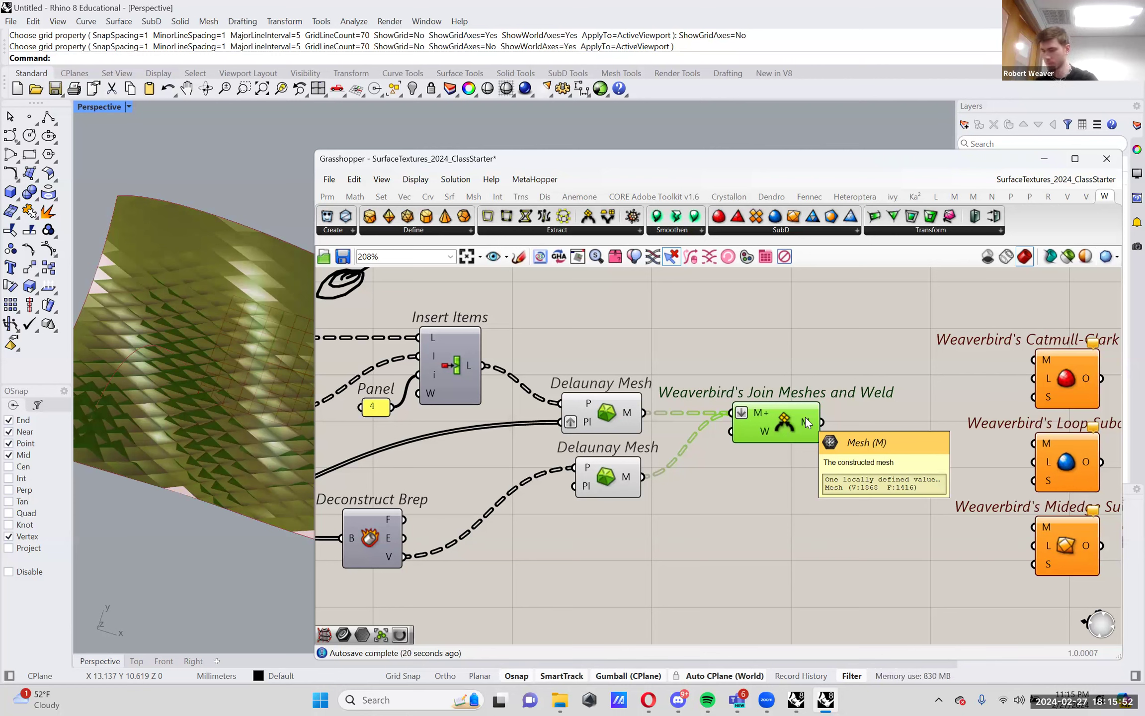
{"action": "right_click_drag", "start_coordinate": [940, 396], "coordinate": [733, 394]}
{"action": "left_click_drag", "start_coordinate": [956, 568], "coordinate": [985, 376]}
{"action": "left_click", "coordinate": [819, 382]}
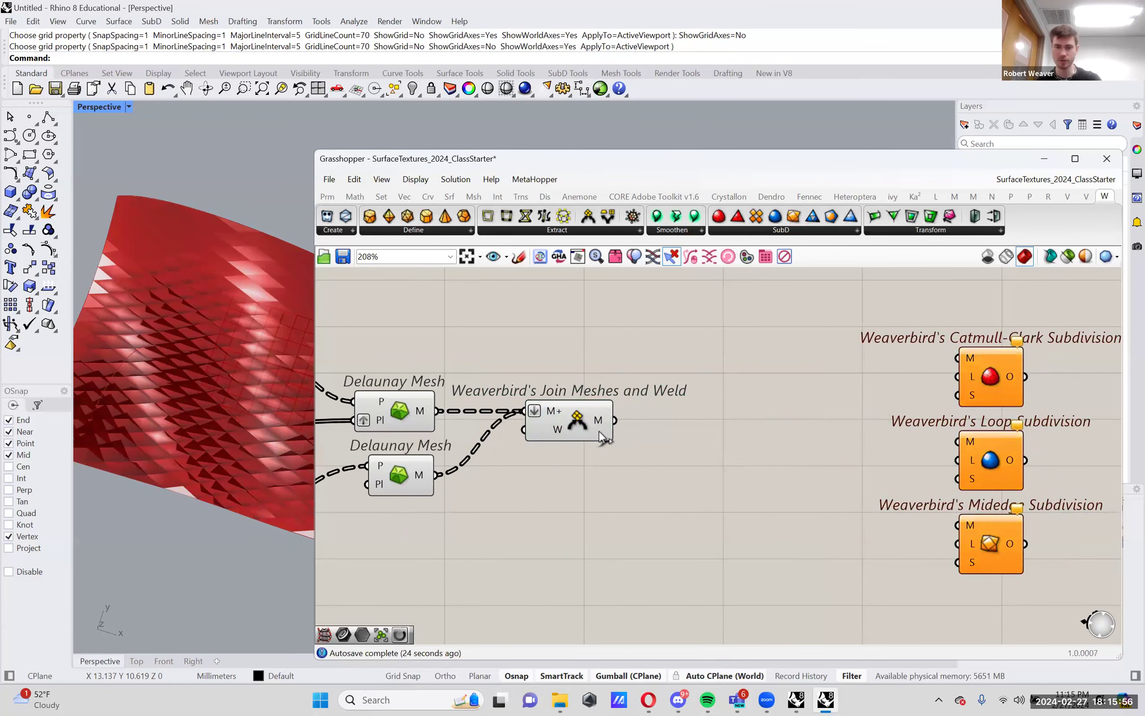
Turn off the preview of both Delaunay Mesh components
{"action": "right_click_drag", "start_coordinate": [600, 432], "coordinate": [821, 422]}
{"action": "left_click_drag", "start_coordinate": [668, 487], "coordinate": [602, 396]}
{"action": "right_click_drag", "start_coordinate": [664, 299], "coordinate": [547, 311]}
{"action": "left_click", "coordinate": [769, 363]}
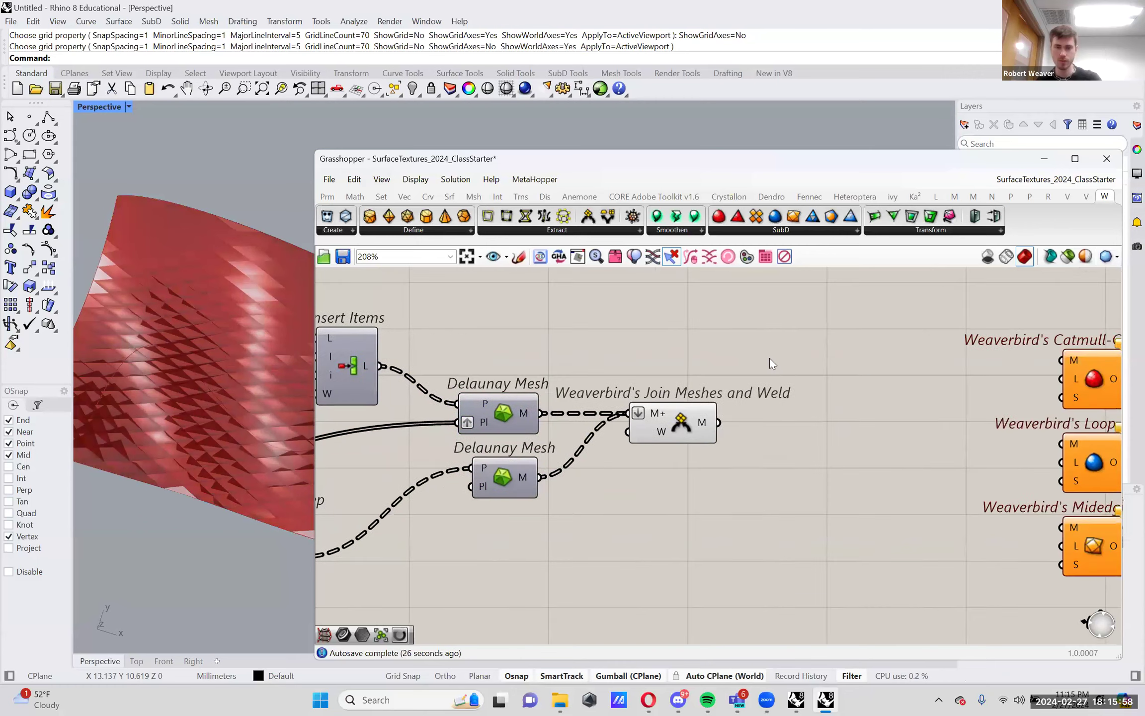
{"action": "right_click_drag", "start_coordinate": [825, 395], "coordinate": [764, 412]}
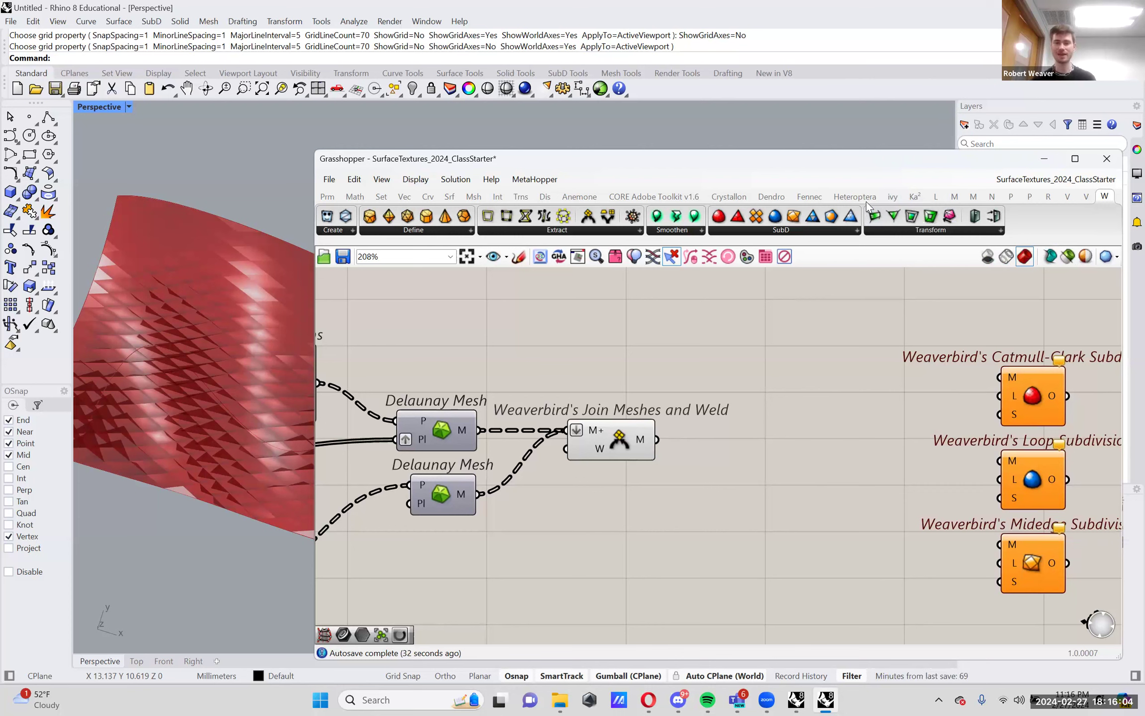
Add Kangaroo's Combine&Clean component and connect the mesh output of Join Meshes and Weld to its input
{"action": "mouse_move", "coordinate": [866, 204]}
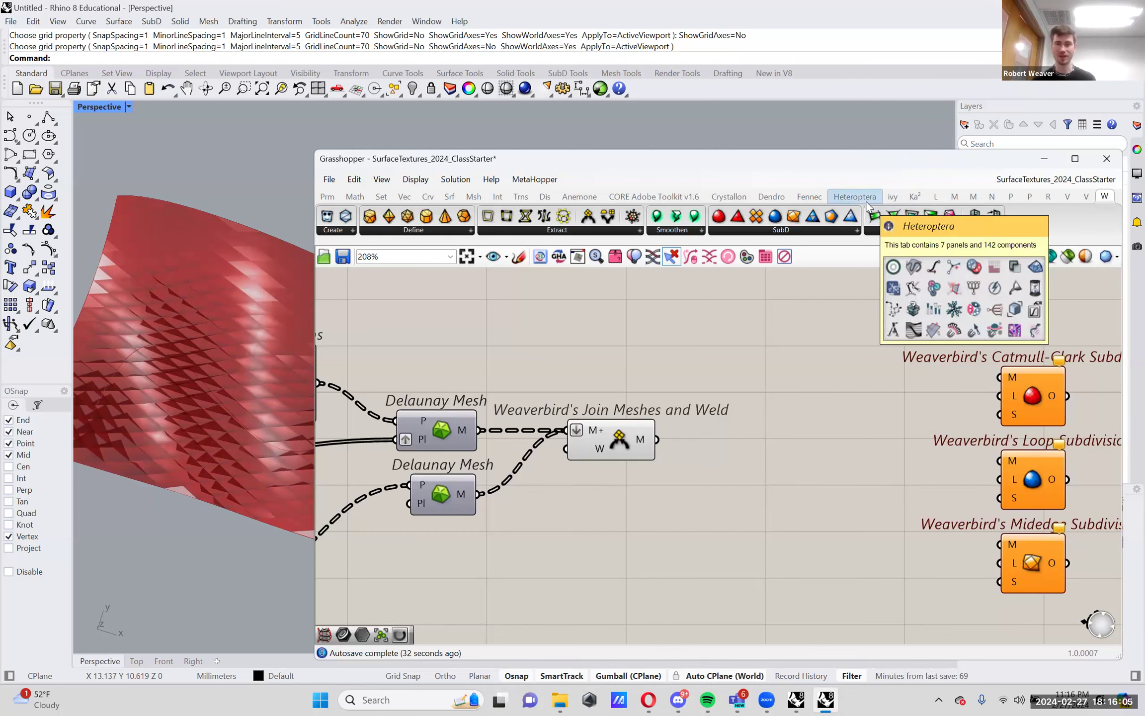
{"action": "left_click", "coordinate": [915, 199]}
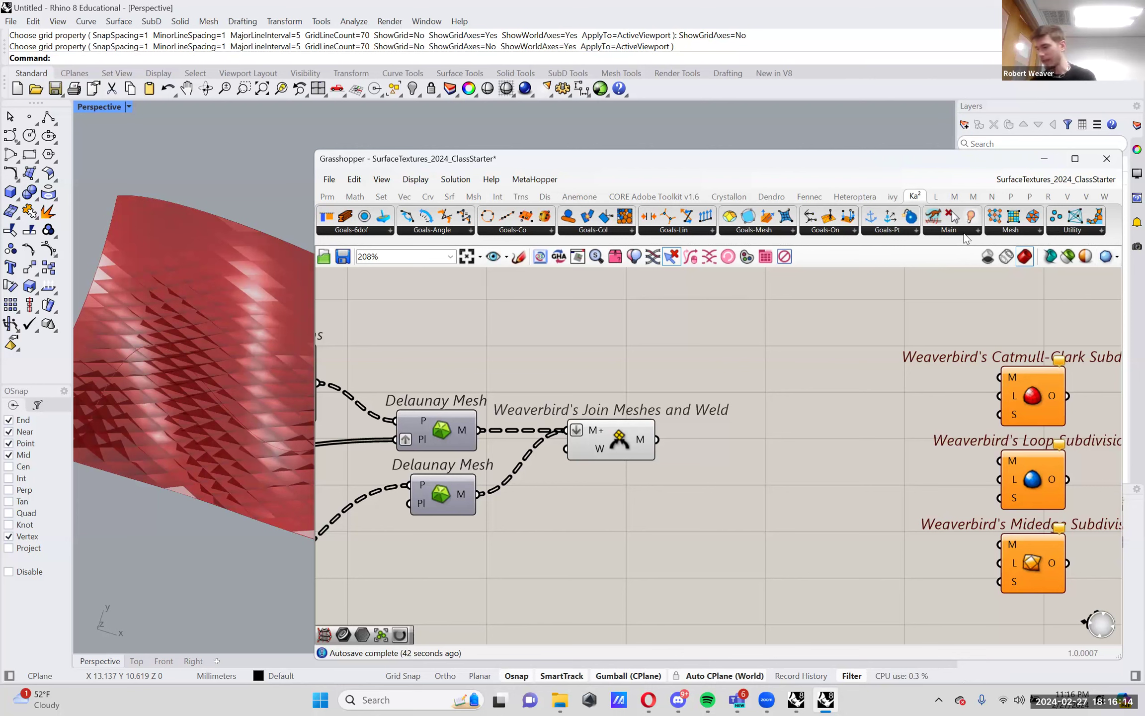
{"action": "left_click", "coordinate": [1076, 234]}
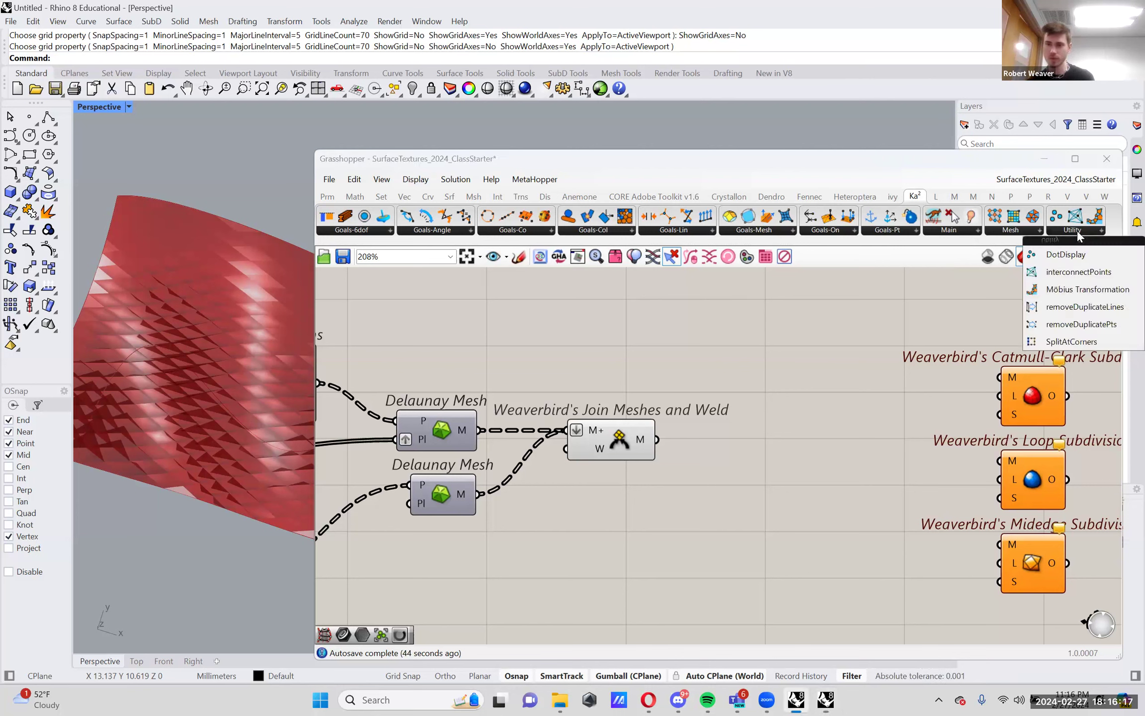
{"action": "left_click", "coordinate": [1019, 232]}
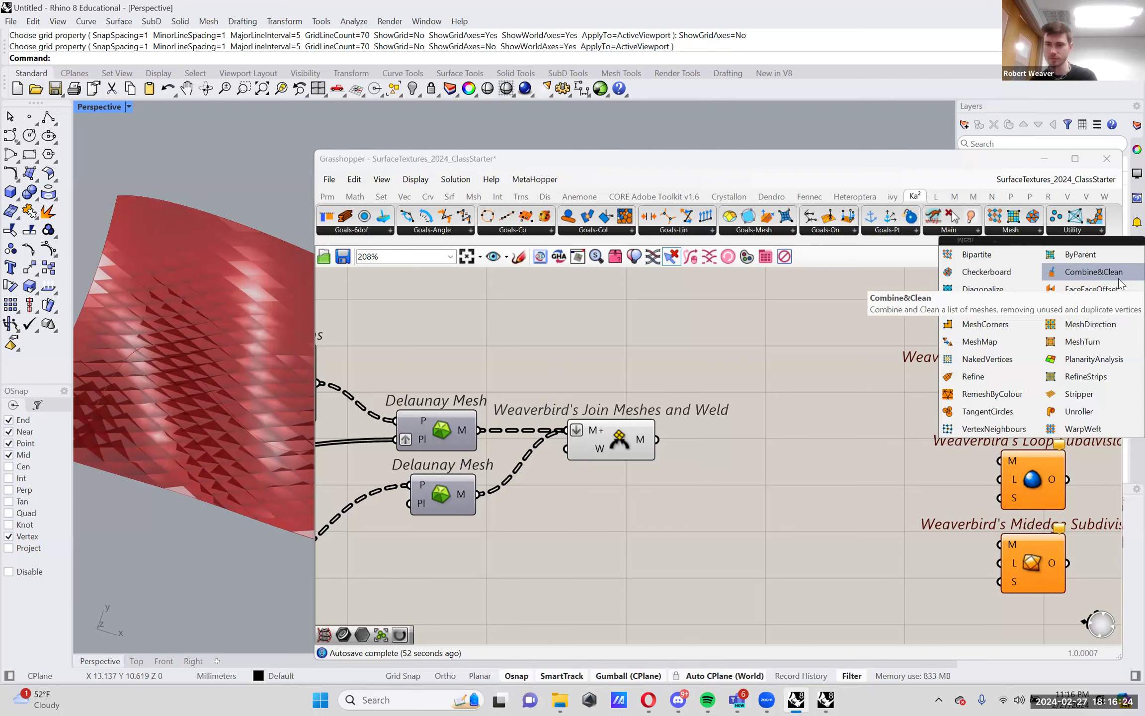
{"action": "left_click_drag", "start_coordinate": [1119, 284], "coordinate": [735, 440]}
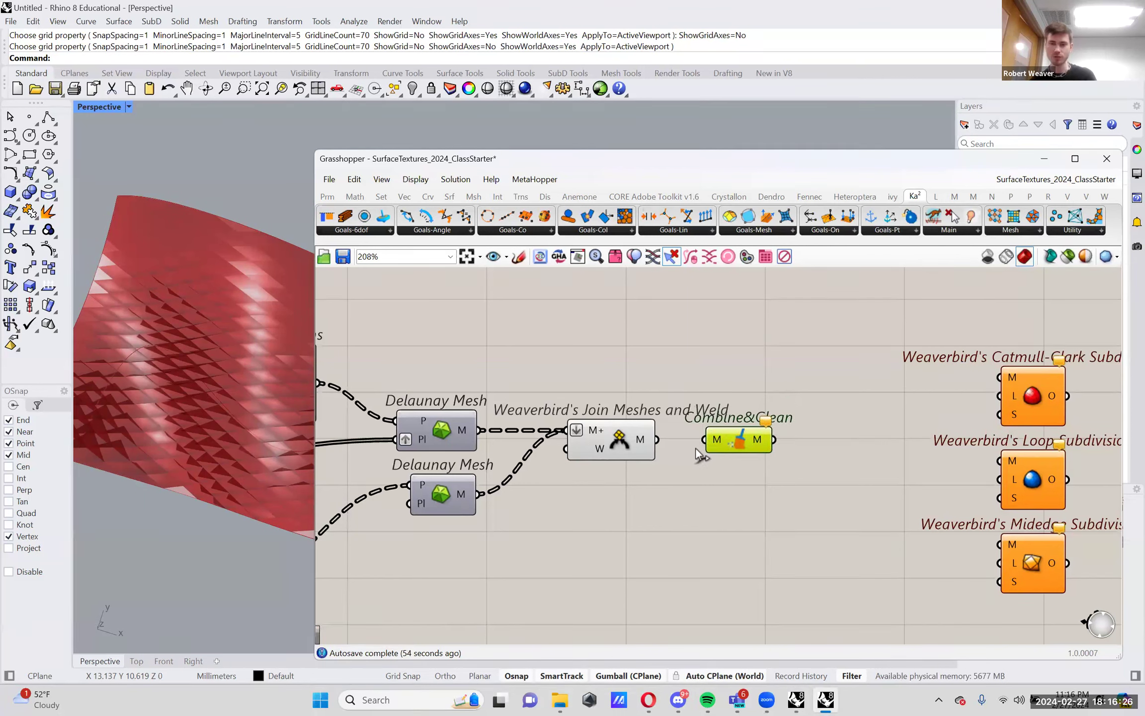
{"action": "left_click_drag", "start_coordinate": [657, 439], "coordinate": [734, 443]}
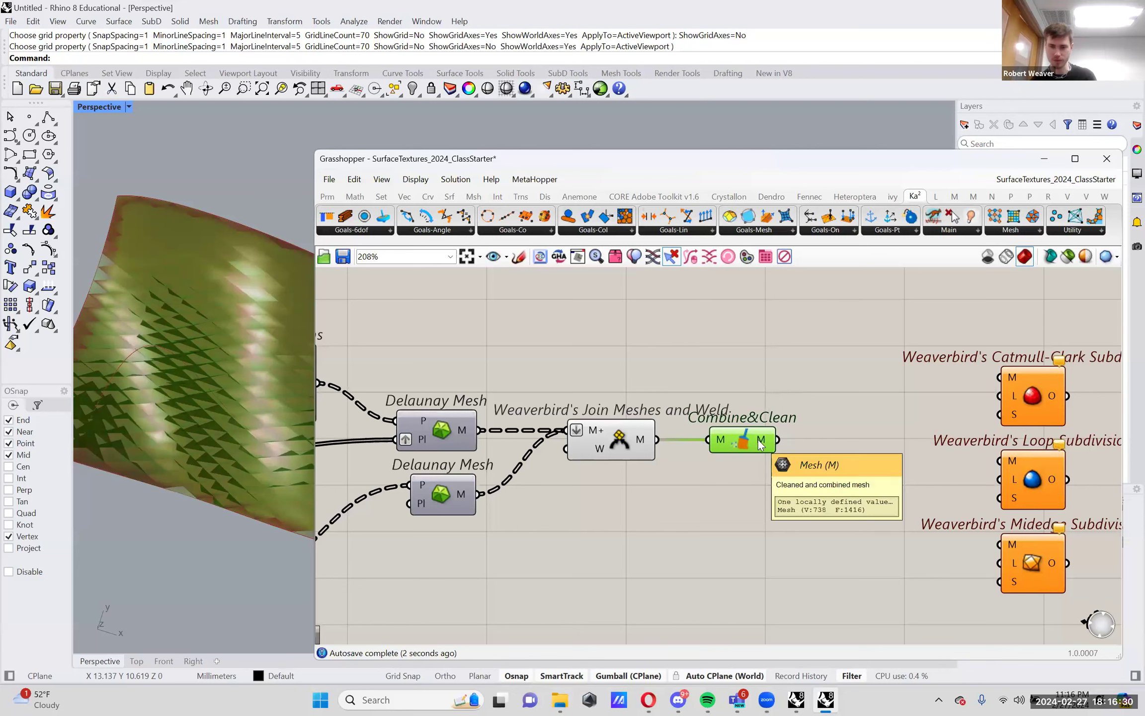
{"action": "left_click_drag", "start_coordinate": [734, 445], "coordinate": [732, 445]}
{"action": "right_click_drag", "start_coordinate": [736, 464], "coordinate": [692, 464]}
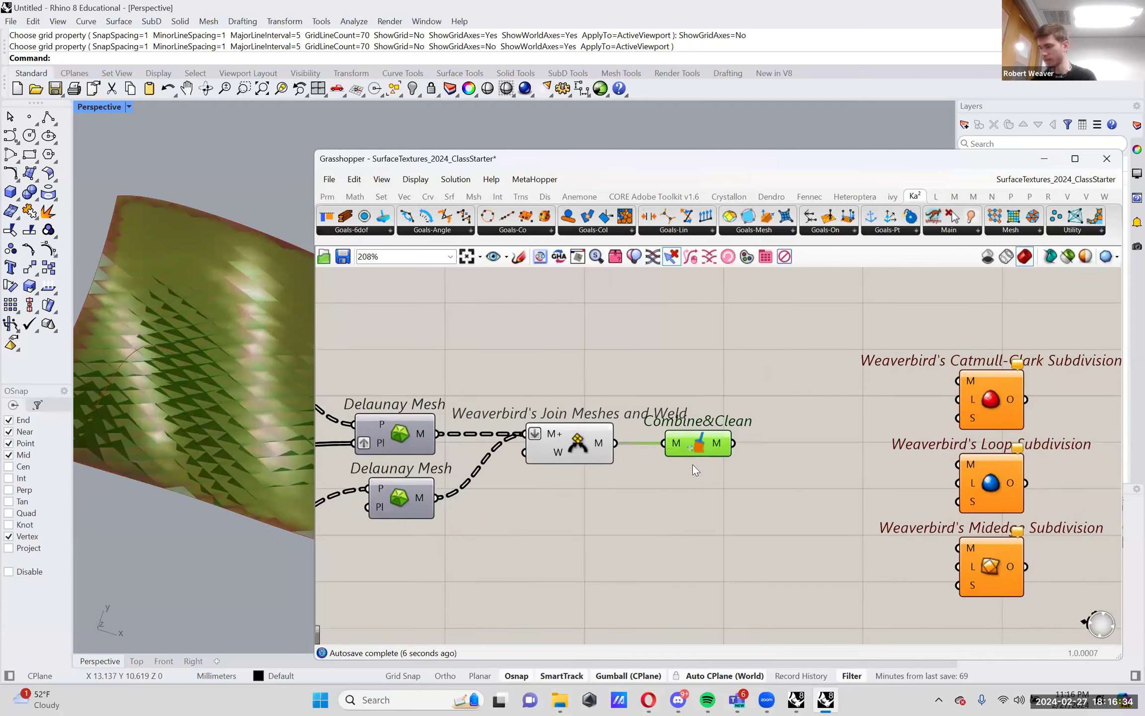
Add Weaverbird's Unify face windings component near Combine&Clean
{"action": "left_click", "coordinate": [1104, 196]}
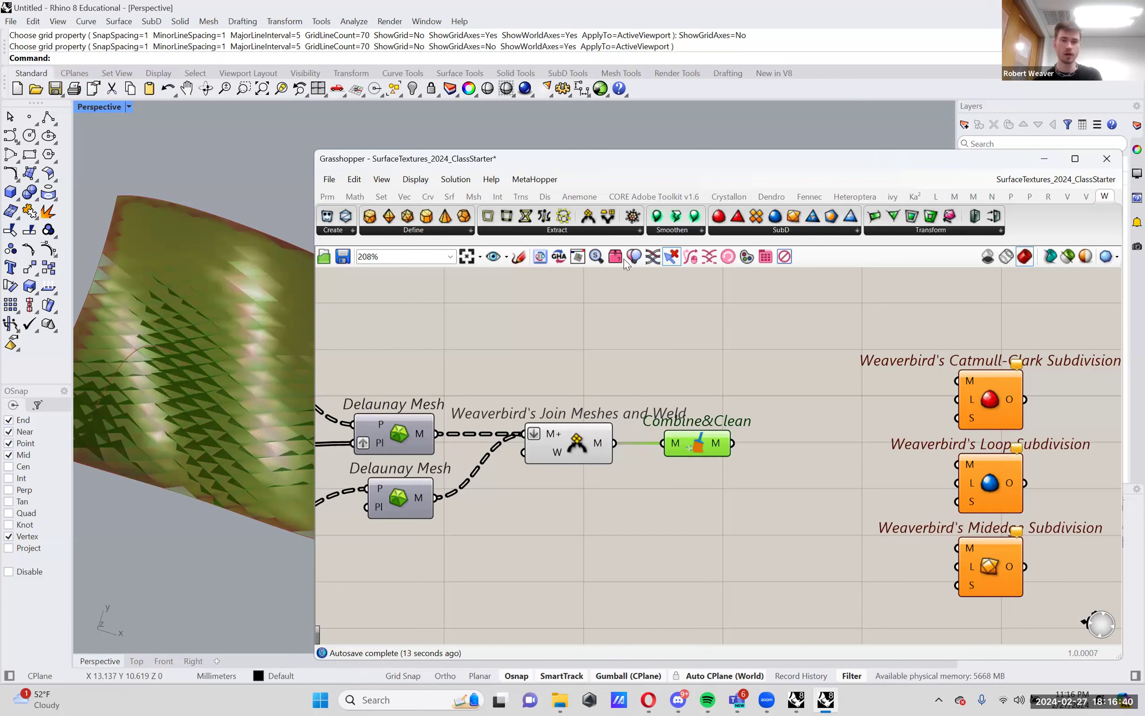
{"action": "left_click", "coordinate": [593, 232]}
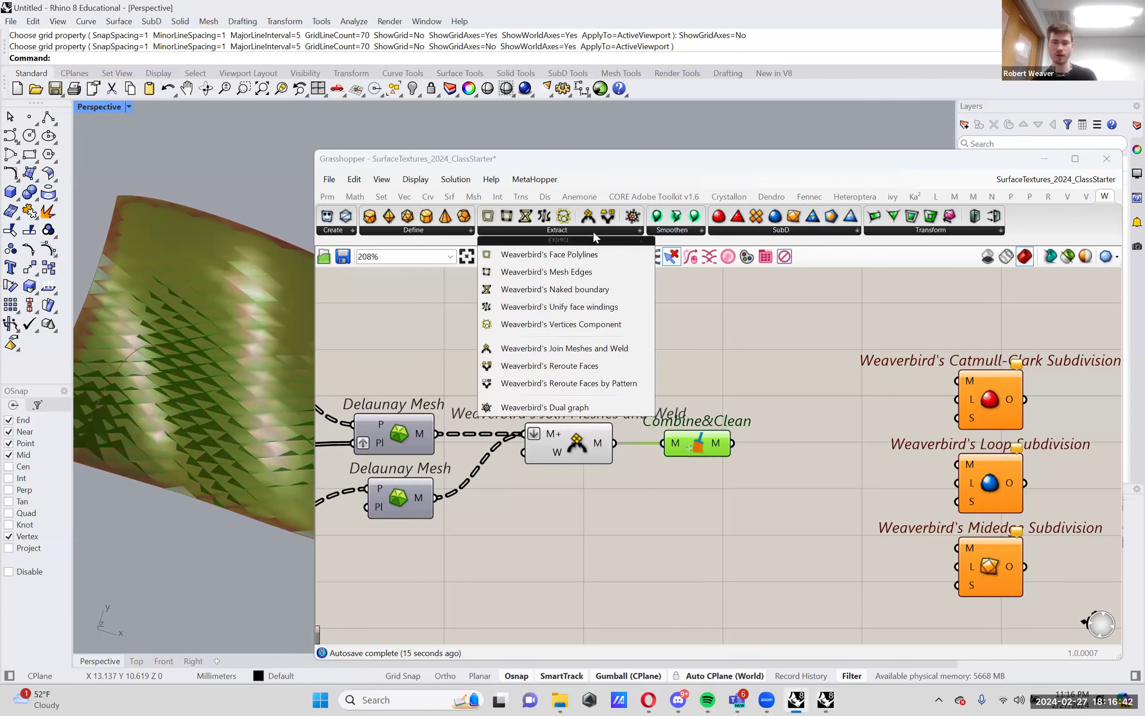
{"action": "left_click", "coordinate": [628, 307]}
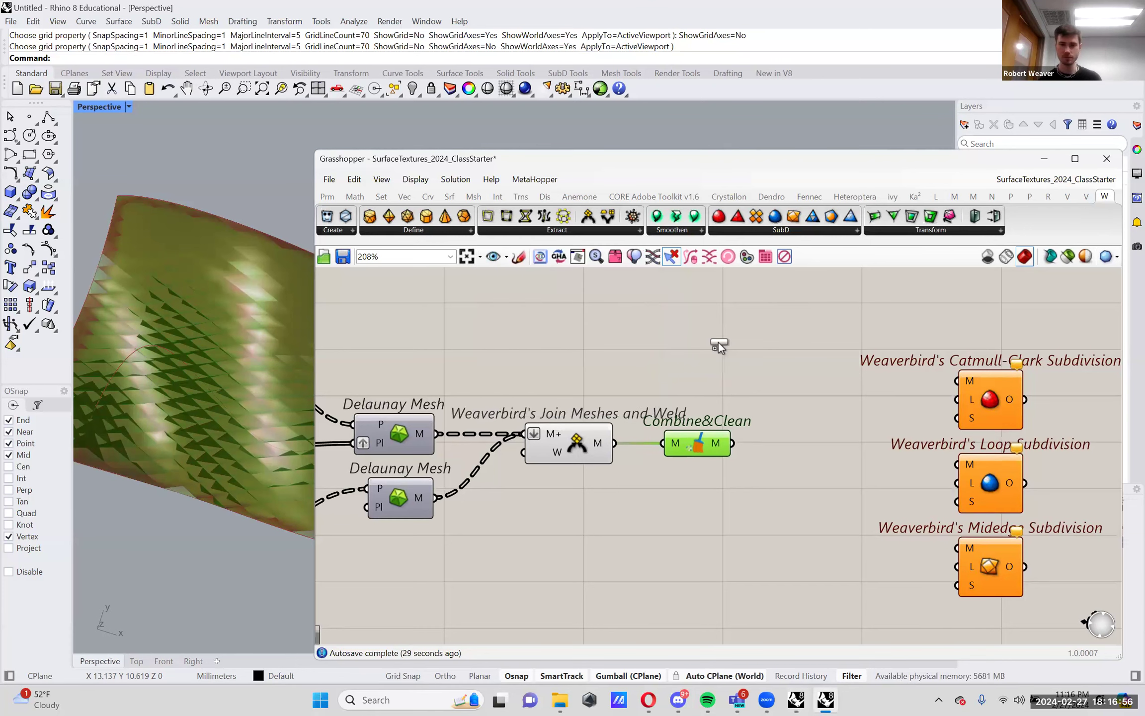
{"action": "left_click", "coordinate": [812, 375]}
{"action": "left_click_drag", "start_coordinate": [819, 370], "coordinate": [768, 378]}
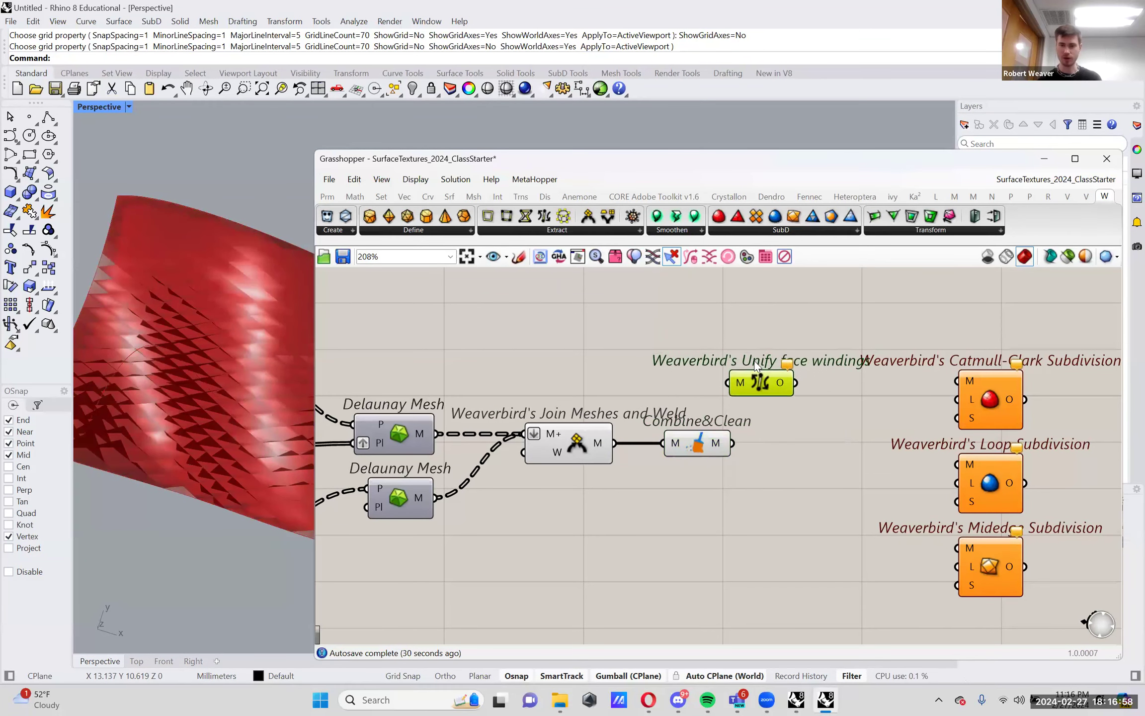
Sketch two adjoining triangles with arrows for opposing normals on the canvas above Join Meshes and Weld
{"action": "left_click", "coordinate": [518, 256]}
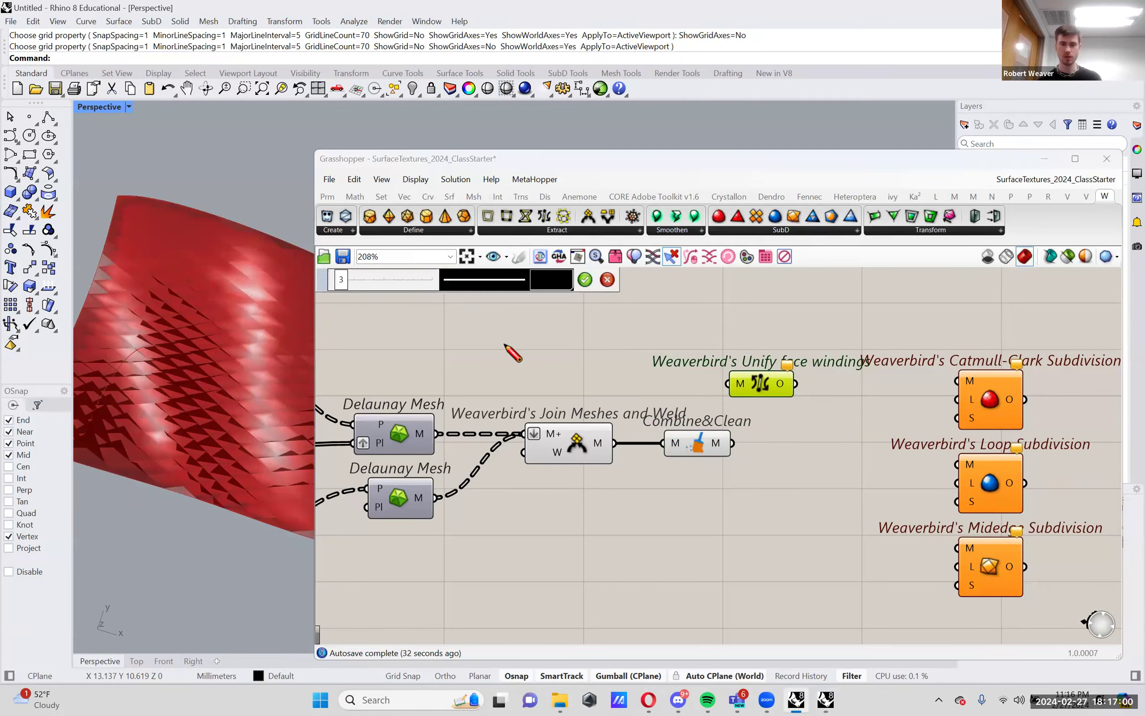
{"action": "mouse_move", "coordinate": [492, 355]}
{"action": "left_mouse_down"}
{"action": "mouse_move", "coordinate": [548, 324]}
{"action": "mouse_move", "coordinate": [548, 377]}
{"action": "mouse_move", "coordinate": [497, 361]}
{"action": "left_mouse_up"}
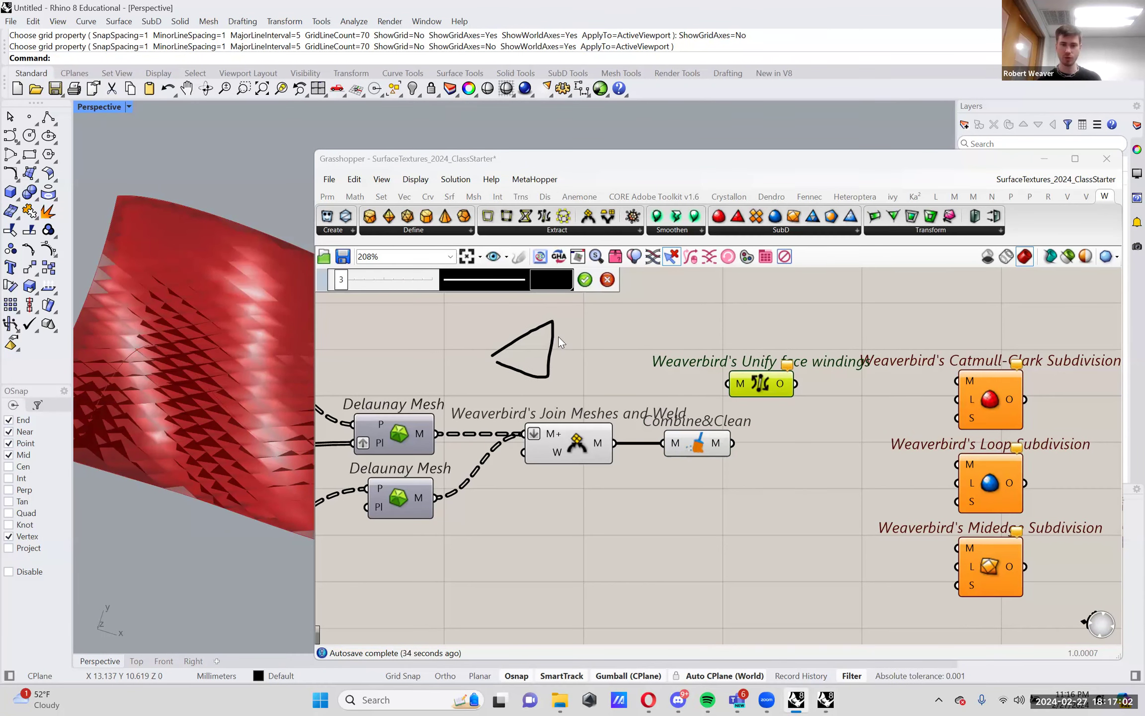
{"action": "left_click_drag", "start_coordinate": [575, 312], "coordinate": [546, 312]}
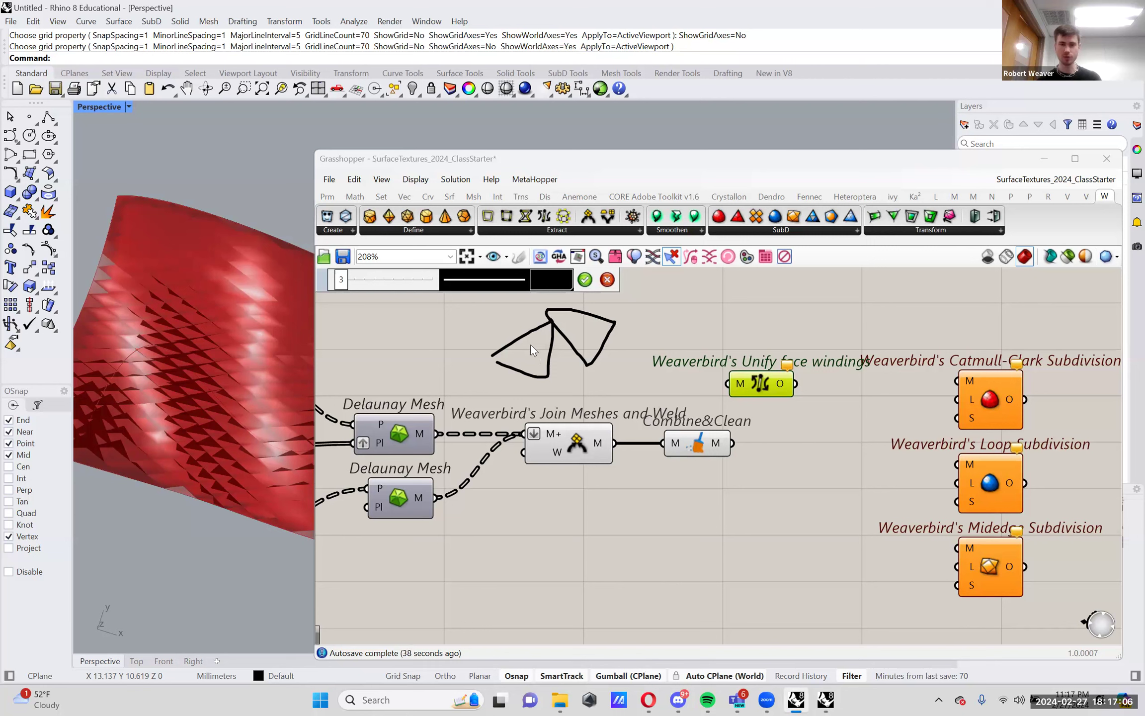
{"action": "mouse_move", "coordinate": [529, 347]}
{"action": "left_mouse_down"}
{"action": "mouse_move", "coordinate": [505, 312]}
{"action": "mouse_move", "coordinate": [504, 324]}
{"action": "mouse_move", "coordinate": [504, 302]}
{"action": "mouse_move", "coordinate": [570, 351]}
{"action": "left_mouse_up"}
{"action": "left_click", "coordinate": [503, 321]}
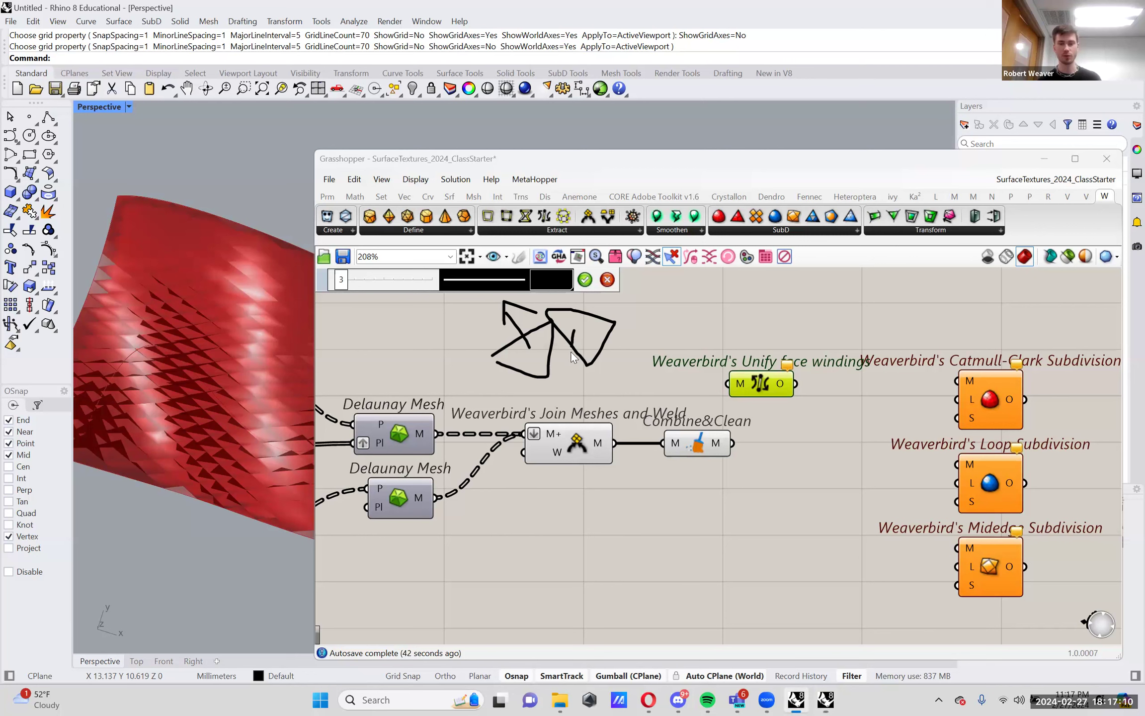
{"action": "left_click_drag", "start_coordinate": [546, 396], "coordinate": [589, 385]}
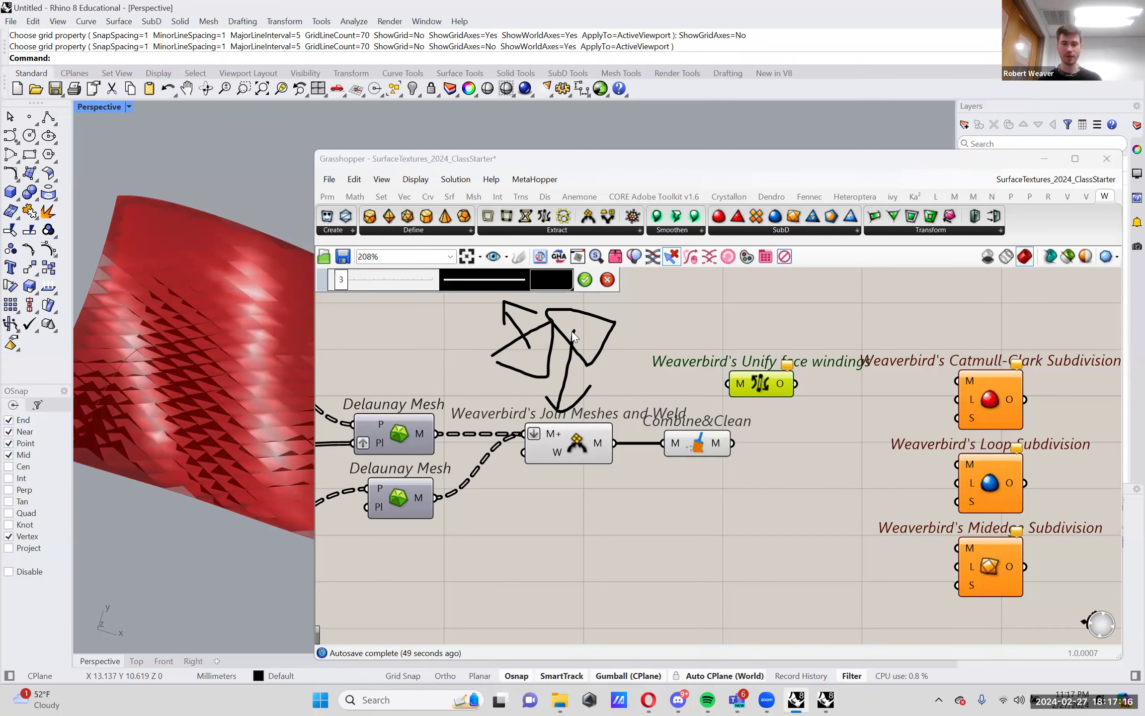
{"action": "left_click_drag", "start_coordinate": [586, 319], "coordinate": [606, 299]}
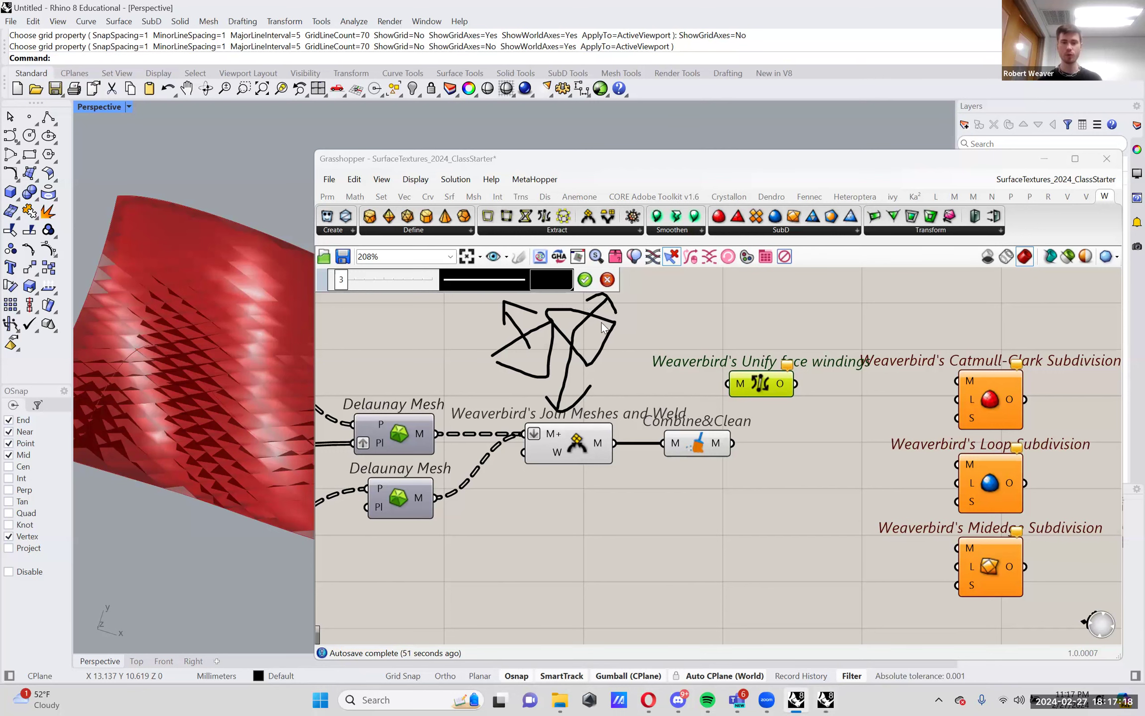
{"action": "left_click", "coordinate": [585, 279]}
Add an upward arrow where the sketched triangles meet and delete the sketches from the canvas
{"action": "right_click_drag", "start_coordinate": [666, 288], "coordinate": [670, 352]}
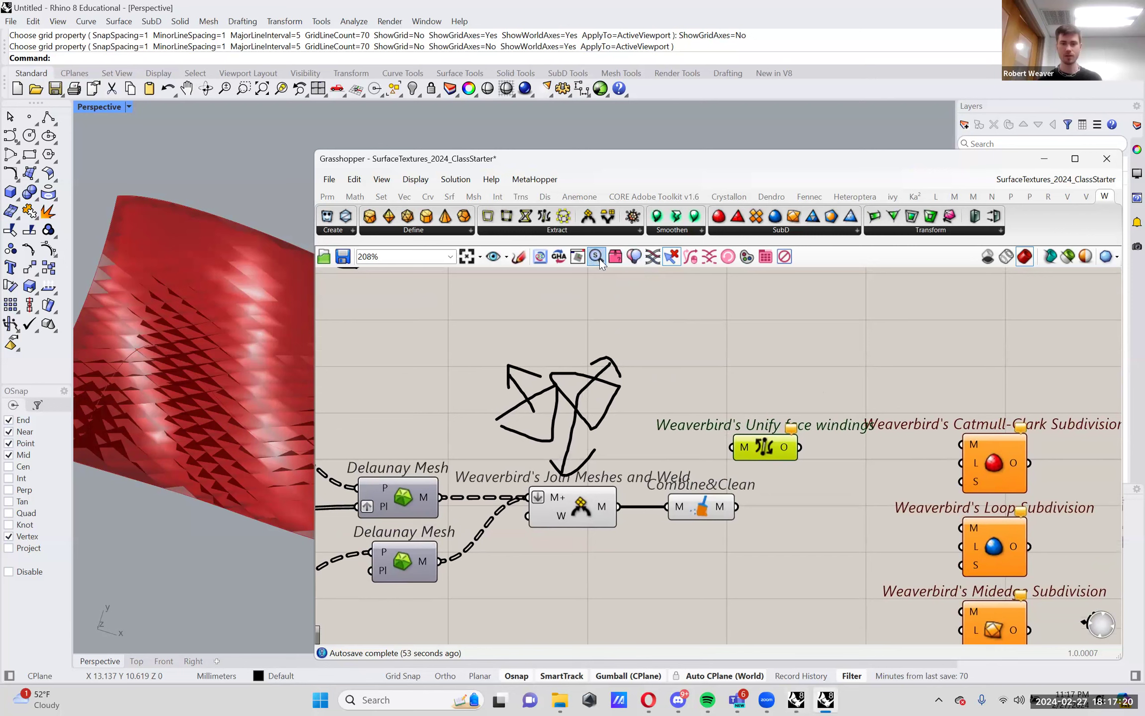
{"action": "left_click", "coordinate": [519, 256]}
{"action": "left_click_drag", "start_coordinate": [557, 388], "coordinate": [557, 331]}
{"action": "left_click_drag", "start_coordinate": [539, 346], "coordinate": [561, 311]}
{"action": "left_click", "coordinate": [585, 279]}
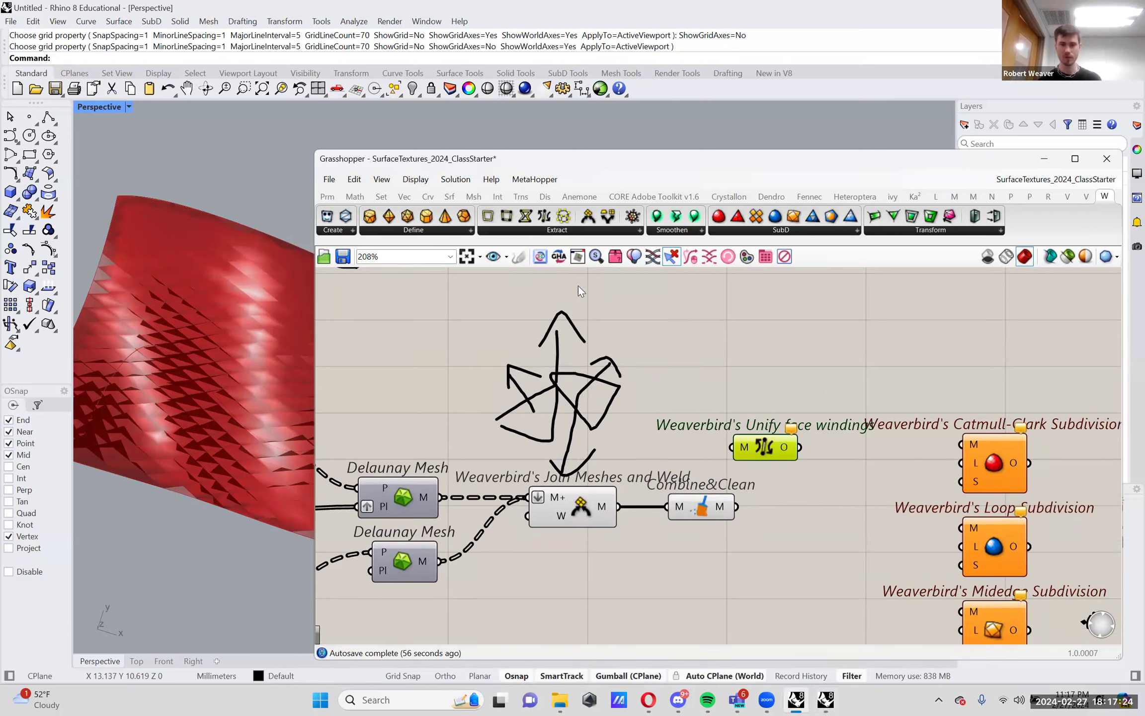
{"action": "left_click", "coordinate": [611, 419]}
{"action": "key", "text": "Delete"}
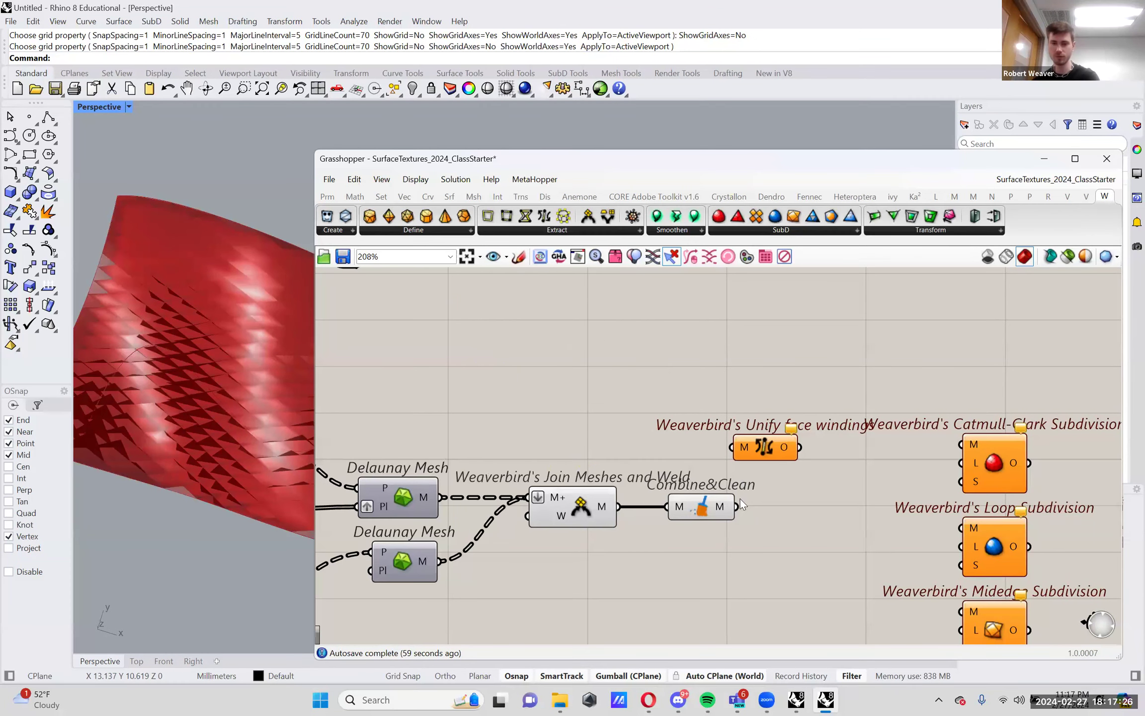
Place Unify face windings after Combine&Clean, connect the cleaned mesh to its M input, and turn off the preview of the upstream mesh components
{"action": "left_click_drag", "start_coordinate": [755, 443], "coordinate": [792, 507]}
{"action": "left_click", "coordinate": [611, 385]}
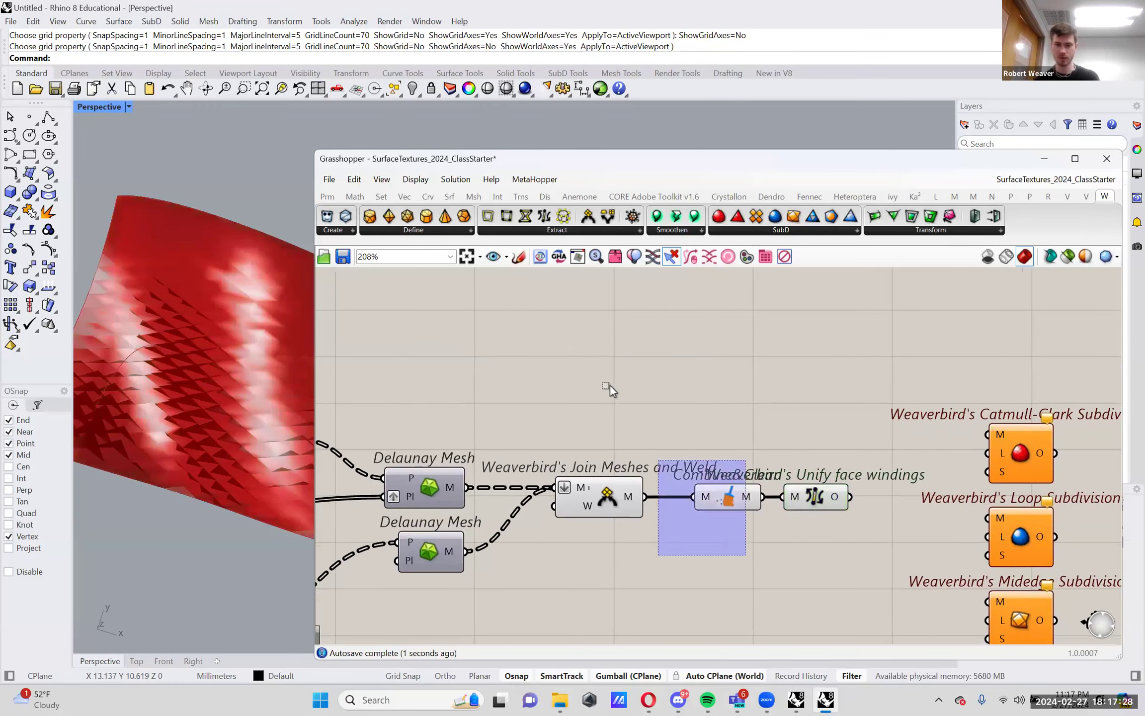
{"action": "right_click", "coordinate": [586, 497]}
{"action": "left_click", "coordinate": [646, 388]}
Connect the Unify face windings output to the M input of Catmull-Clark Subdivision and turn off the Unify face windings preview
{"action": "right_click_drag", "start_coordinate": [781, 503], "coordinate": [674, 405]}
{"action": "left_click", "coordinate": [712, 468]}
{"action": "left_click", "coordinate": [679, 394]}
{"action": "left_click_drag", "start_coordinate": [674, 405], "coordinate": [793, 343]}
{"action": "left_click_drag", "start_coordinate": [648, 433], "coordinate": [572, 291]}
{"action": "right_click", "coordinate": [571, 291]}
{"action": "left_click", "coordinate": [578, 311]}
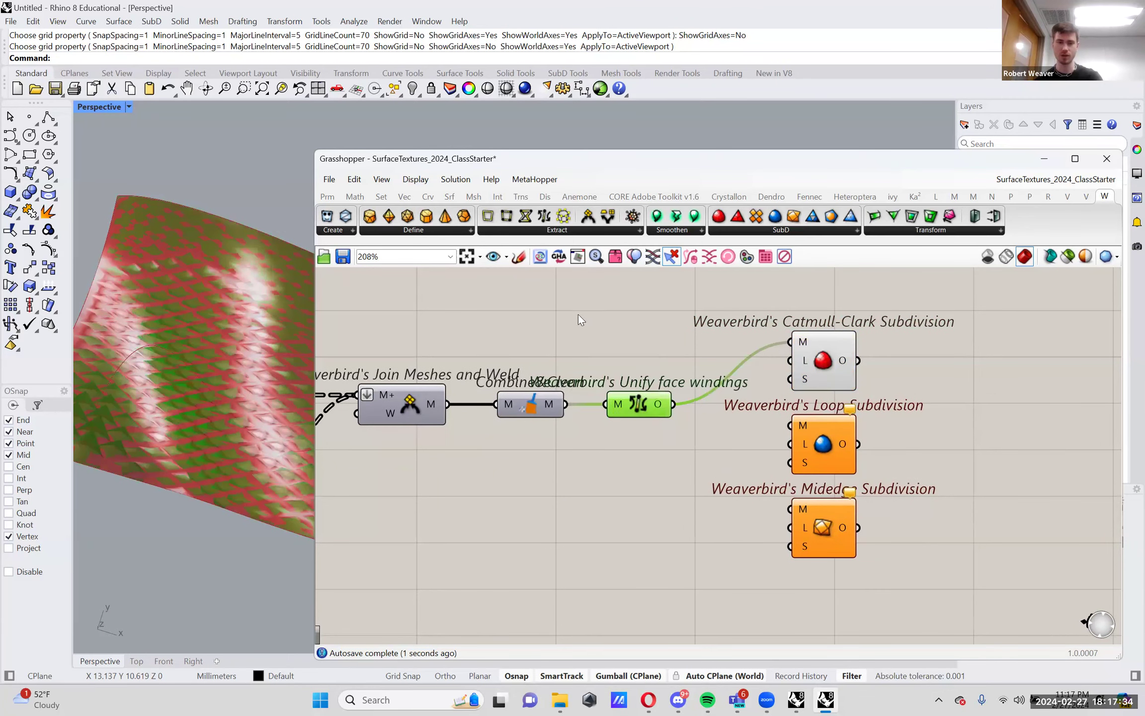
Narrow the Grasshopper window to uncover more of the Perspective viewport and inspect the Catmull-Clark surface
{"action": "right_click_drag", "start_coordinate": [217, 404], "coordinate": [278, 369]}
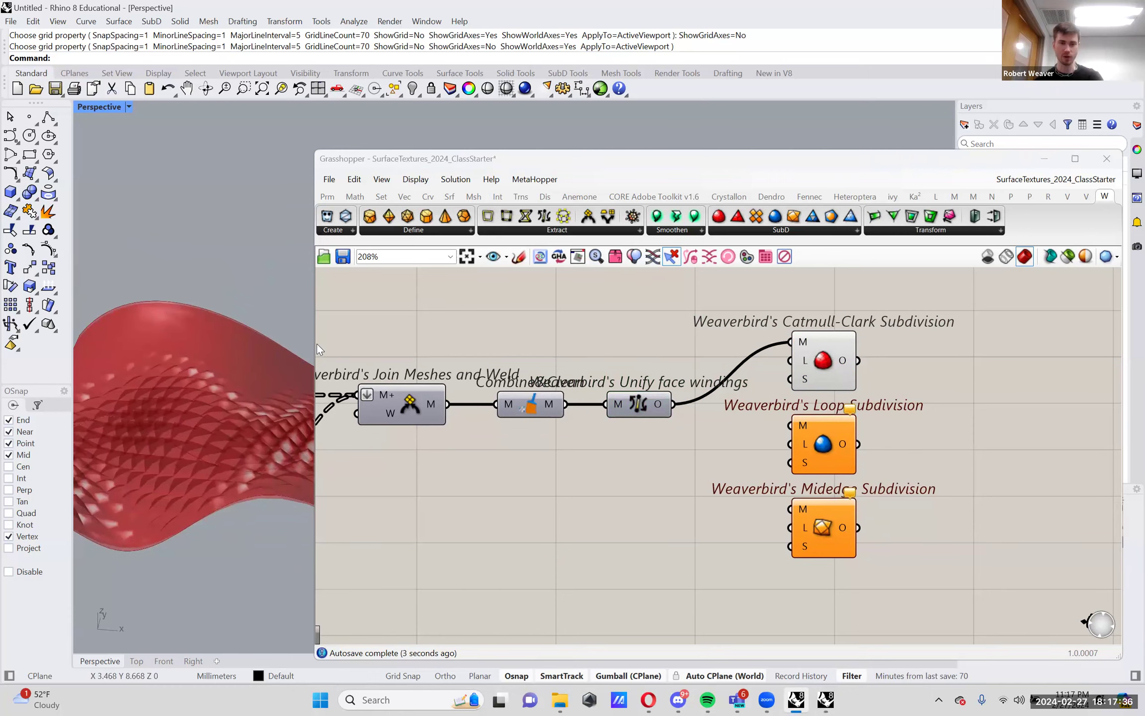
{"action": "left_click_drag", "start_coordinate": [310, 343], "coordinate": [528, 343]}
{"action": "right_click_drag", "start_coordinate": [437, 353], "coordinate": [377, 385]}
{"action": "scroll", "coordinate": [925, 432], "scroll_direction": "down", "scroll_amount": 5}
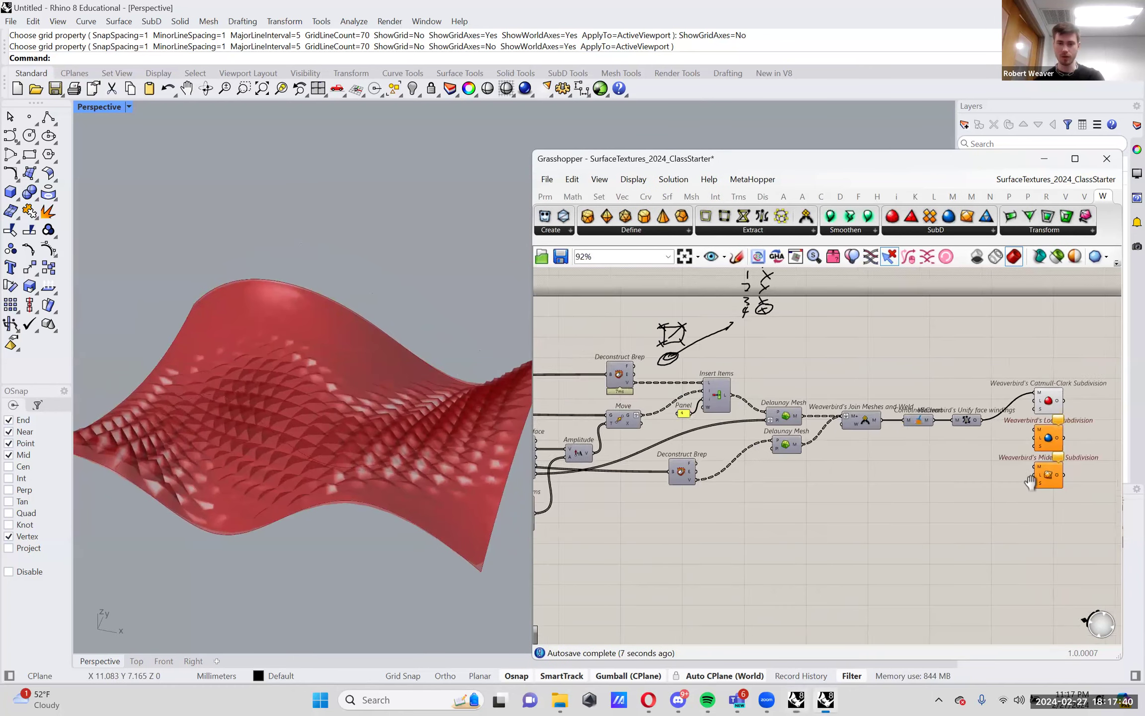
{"action": "scroll", "coordinate": [1044, 408], "scroll_direction": "up", "scroll_amount": 4}
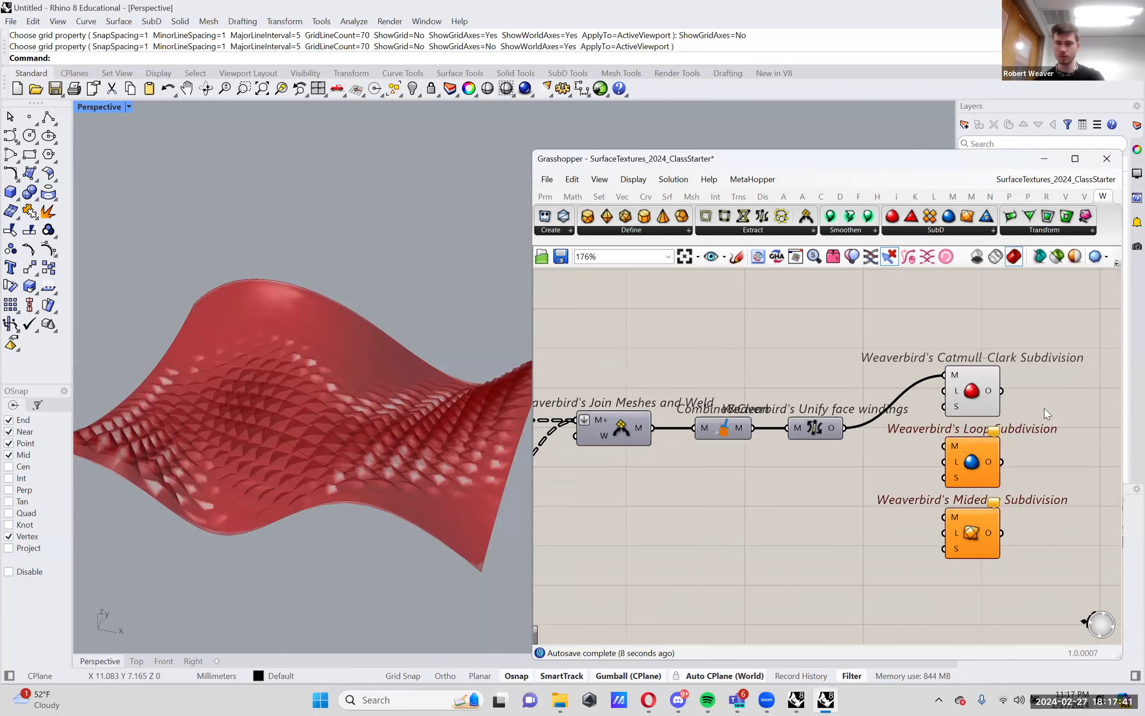
Make the document's normal preview colour fully opaque with an alpha of 255
{"action": "left_click", "coordinate": [1075, 256]}
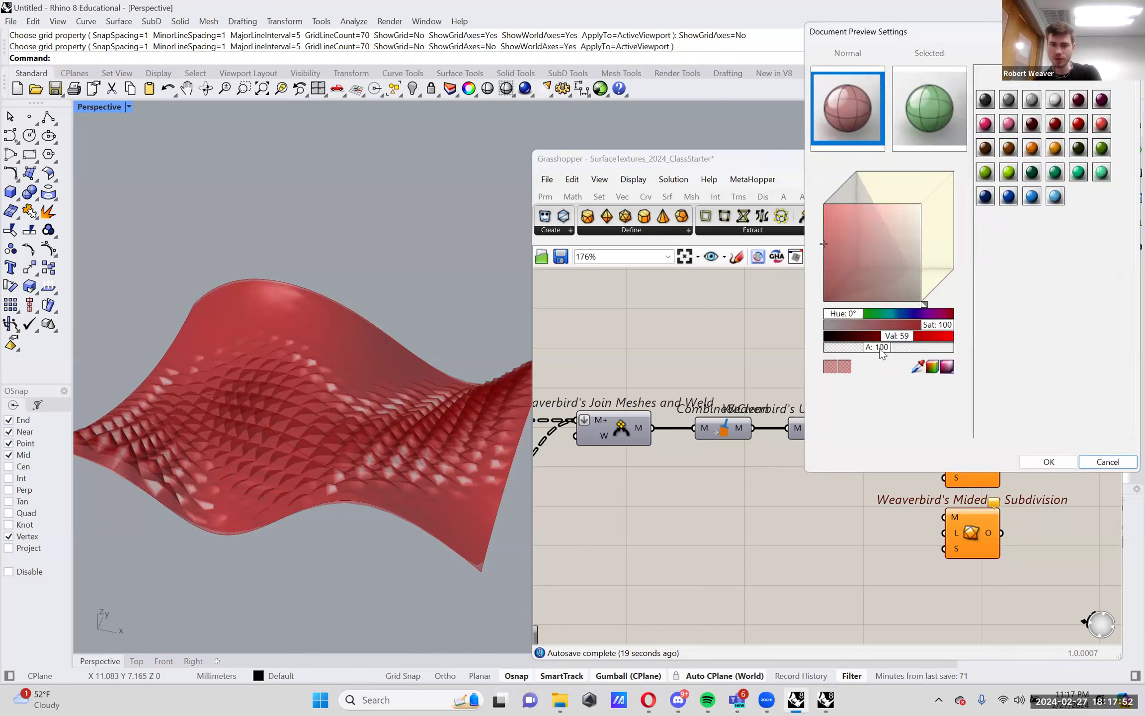
{"action": "left_click_drag", "start_coordinate": [881, 350], "coordinate": [1007, 343]}
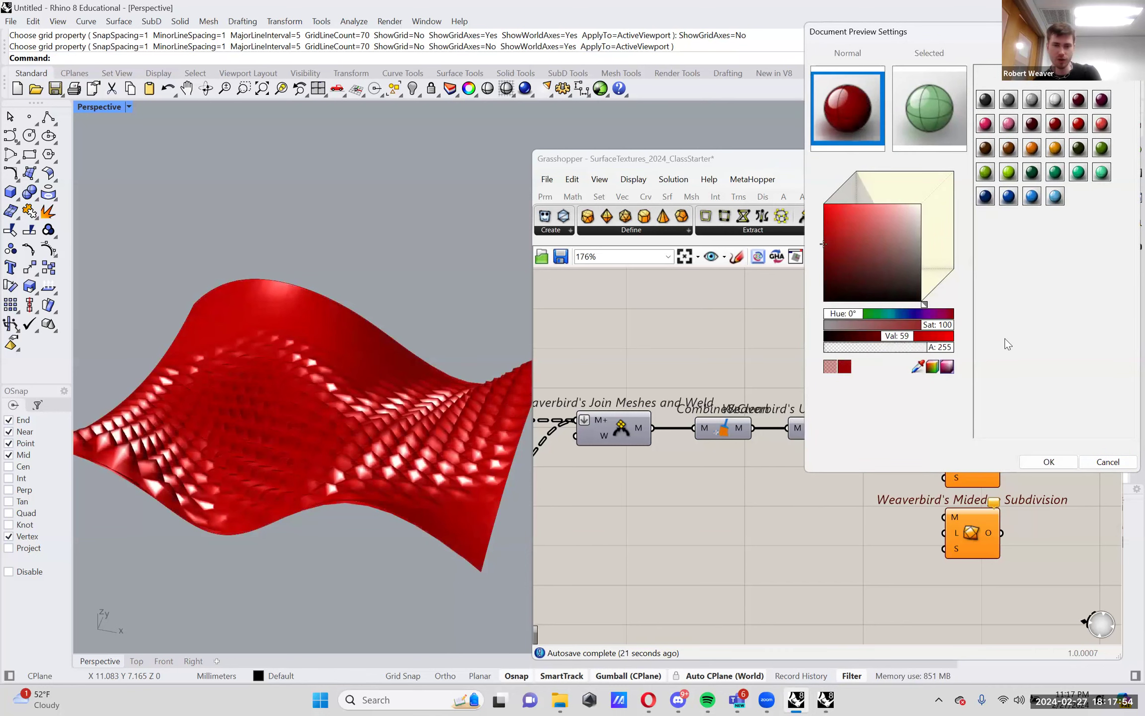
{"action": "left_click", "coordinate": [1049, 461]}
{"action": "right_click_drag", "start_coordinate": [362, 365], "coordinate": [447, 408]}
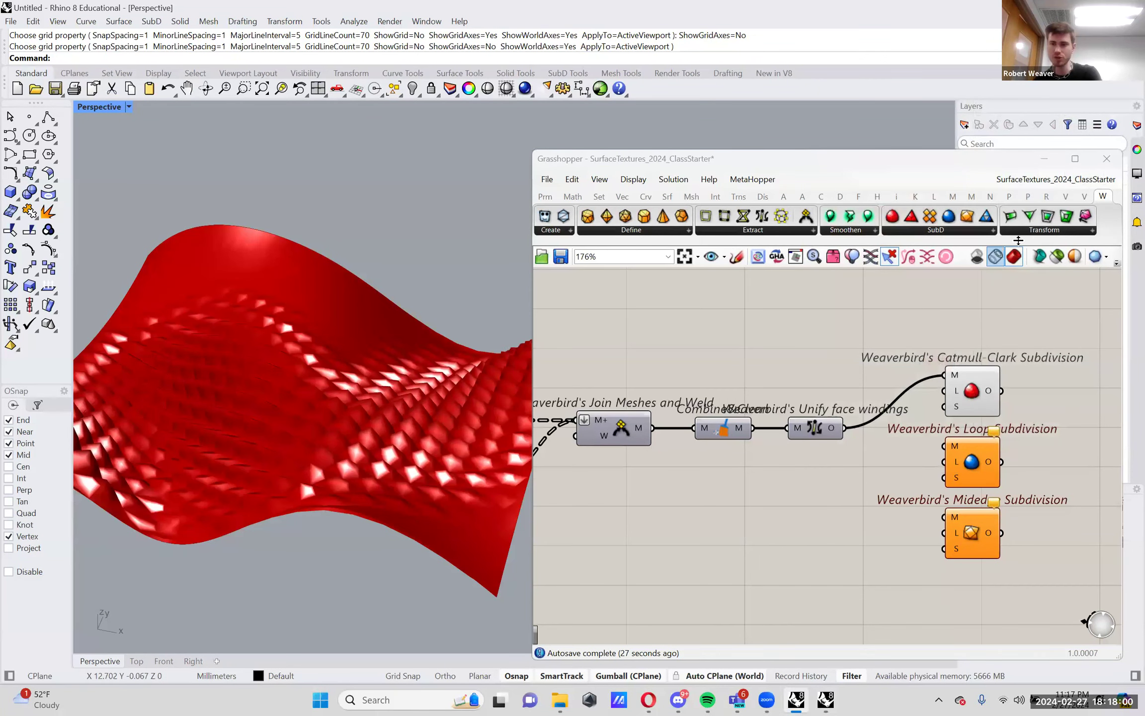
Change the normal preview colour to grey with saturation 0 and value 63
{"action": "left_click", "coordinate": [1072, 259]}
{"action": "left_click_drag", "start_coordinate": [877, 247], "coordinate": [923, 246]}
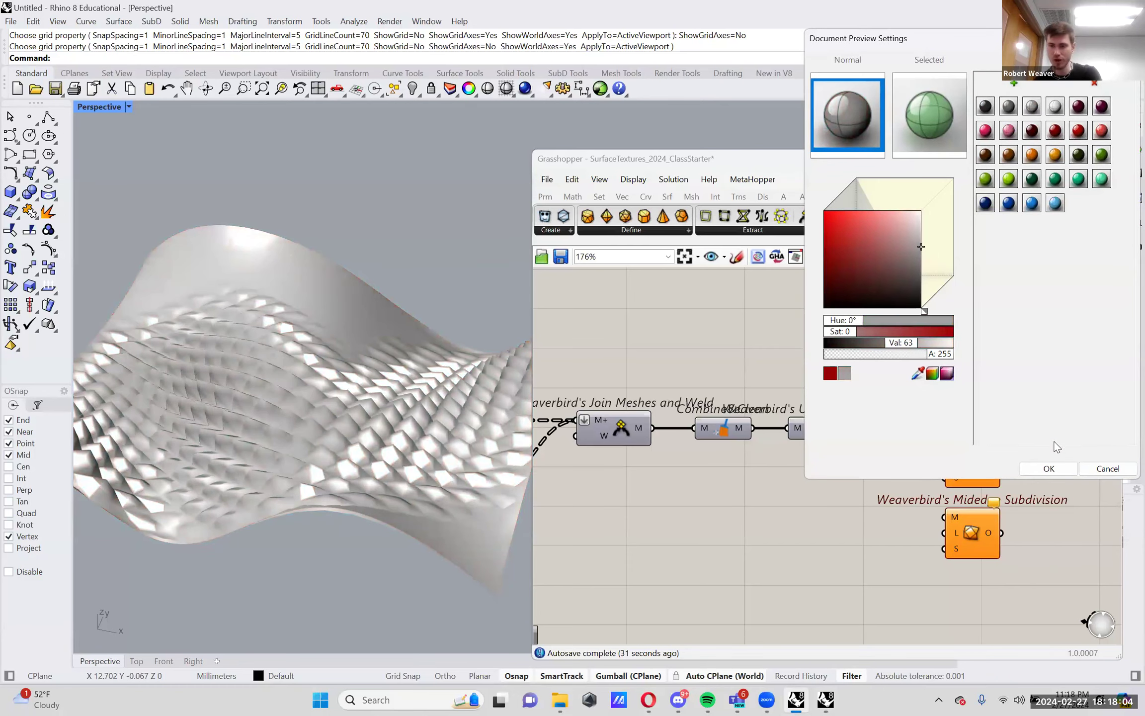
{"action": "left_click", "coordinate": [1048, 468]}
{"action": "right_click_drag", "start_coordinate": [323, 347], "coordinate": [460, 299]}
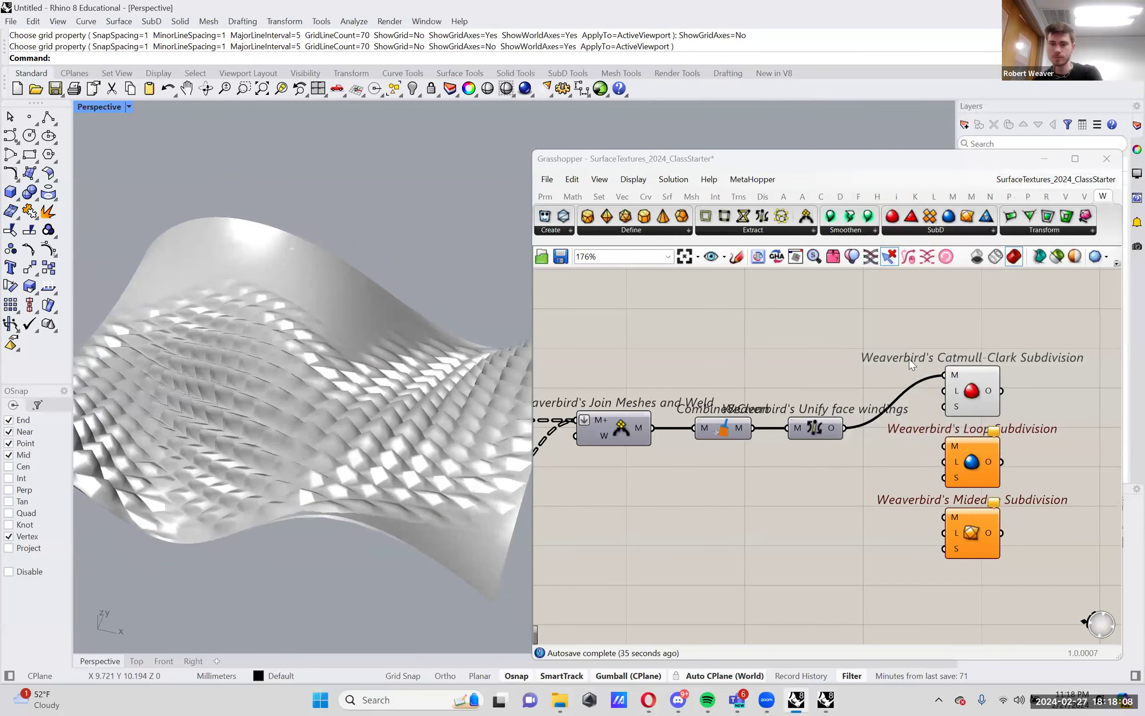
Try Midedge Subdivision on the Unify face windings output with the Catmull-Clark and Loop Subdivision previews turned off
{"action": "left_click_drag", "start_coordinate": [844, 428], "coordinate": [946, 517]}
{"action": "left_click_drag", "start_coordinate": [1050, 476], "coordinate": [891, 317]}
{"action": "right_click", "coordinate": [892, 319]}
{"action": "left_click", "coordinate": [905, 340]}
{"action": "left_click", "coordinate": [885, 327]}
{"action": "right_click_drag", "start_coordinate": [299, 416], "coordinate": [329, 433]}
Delete Midedge Subdivision and preview Loop Subdivision fed by the Unify face windings output
{"action": "left_click", "coordinate": [971, 532]}
{"action": "key", "text": "Delete"}
{"action": "right_click", "coordinate": [973, 452]}
{"action": "left_click", "coordinate": [986, 482]}
{"action": "right_click_drag", "start_coordinate": [492, 463], "coordinate": [348, 447]}
{"action": "left_click", "coordinate": [854, 494]}
{"action": "right_click_drag", "start_coordinate": [854, 493], "coordinate": [809, 500]}
Place Catmull-Clark Subdivision after Loop Subdivision, connect the Loop output to its M input, and turn on its preview
{"action": "left_click_drag", "start_coordinate": [927, 397], "coordinate": [1013, 411]}
{"action": "left_click_drag", "start_coordinate": [957, 468], "coordinate": [1015, 433]}
{"action": "right_click", "coordinate": [1014, 432]}
{"action": "left_click", "coordinate": [1000, 471]}
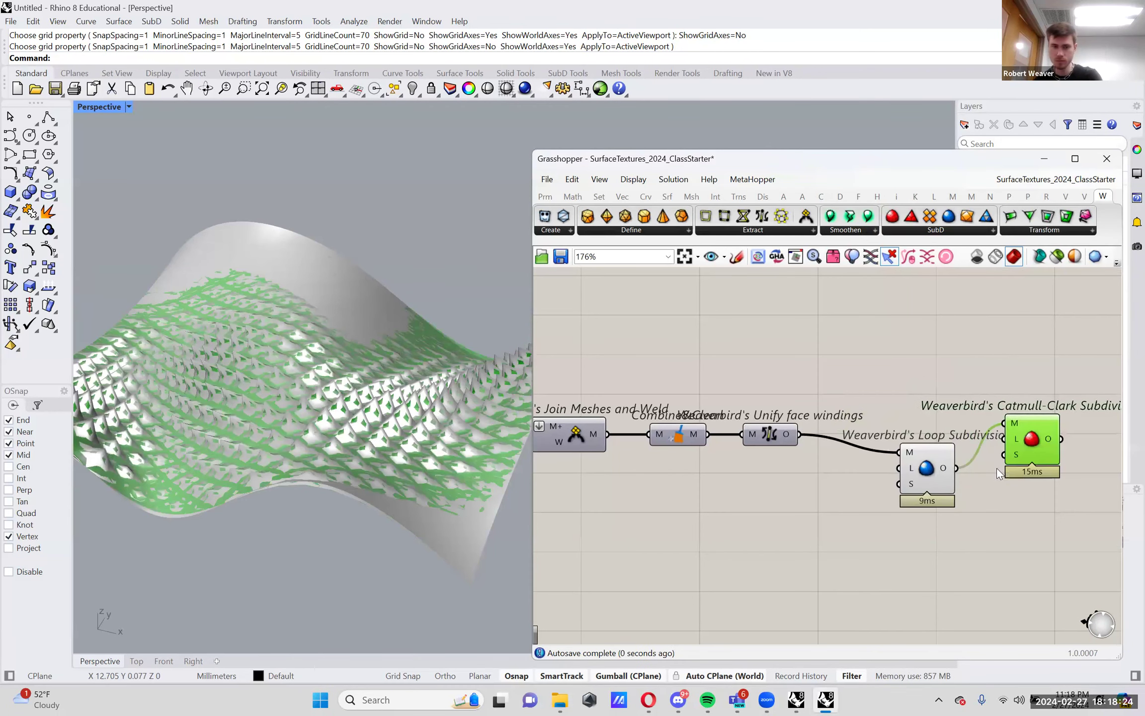
Turn off the Loop Subdivision preview, reconnect Catmull-Clark's M input to Unify face windings, and move Catmull-Clark above Loop
{"action": "right_click", "coordinate": [930, 469]}
{"action": "left_click", "coordinate": [969, 492]}
{"action": "right_click_drag", "start_coordinate": [348, 398], "coordinate": [776, 445]}
{"action": "left_click", "coordinate": [788, 478]}
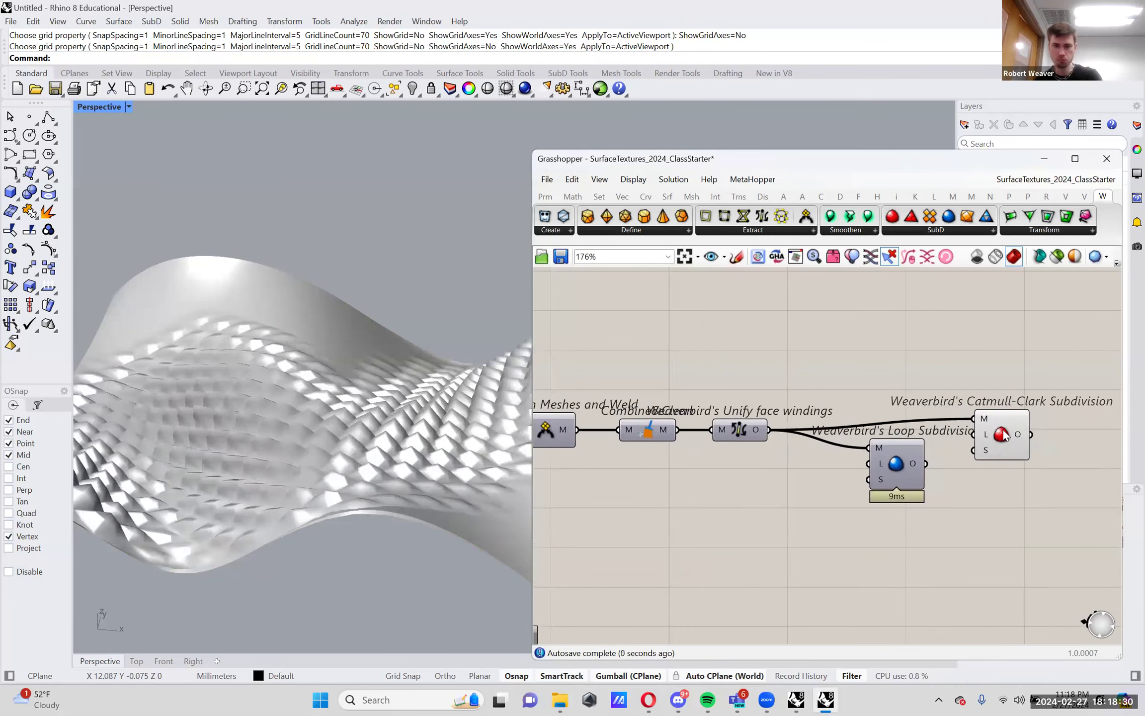
{"action": "left_click_drag", "start_coordinate": [978, 423], "coordinate": [943, 380]}
{"action": "left_click", "coordinate": [918, 434]}
{"action": "mouse_move", "coordinate": [358, 449]}
{"action": "right_mouse_down"}
{"action": "mouse_move", "coordinate": [298, 452]}
{"action": "mouse_move", "coordinate": [347, 460]}
{"action": "right_mouse_up"}
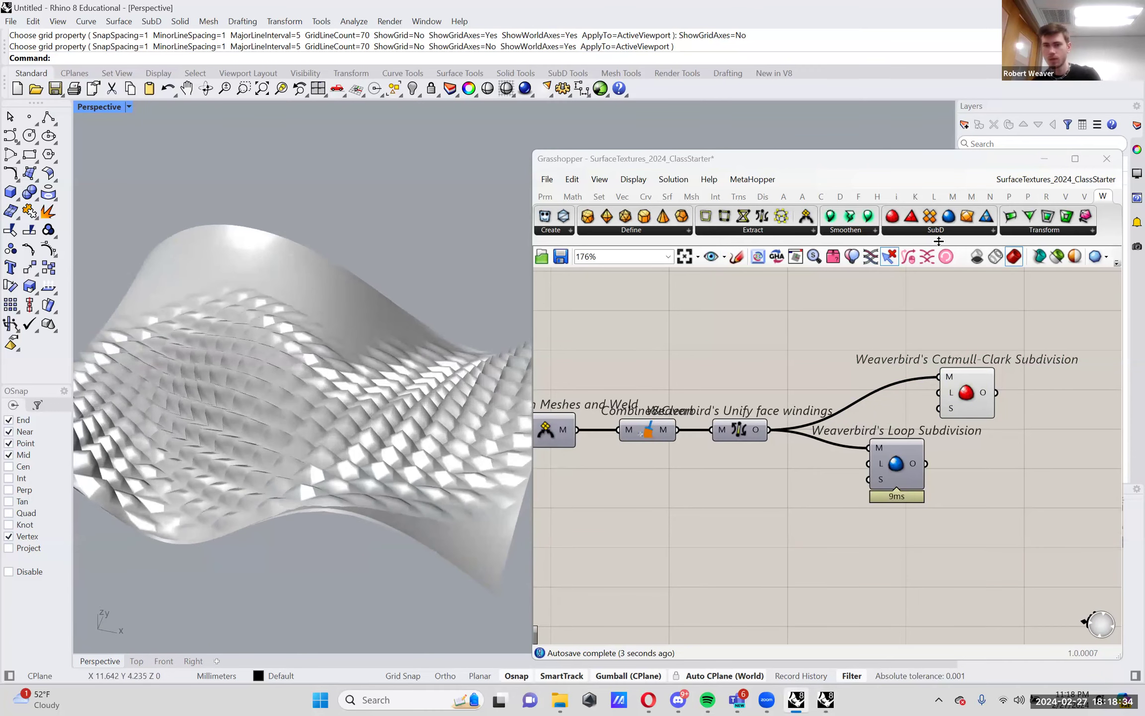
Add Weaverbird's Constant Quads Split Subdivision above Catmull-Clark and delete it again
{"action": "left_click", "coordinate": [971, 233]}
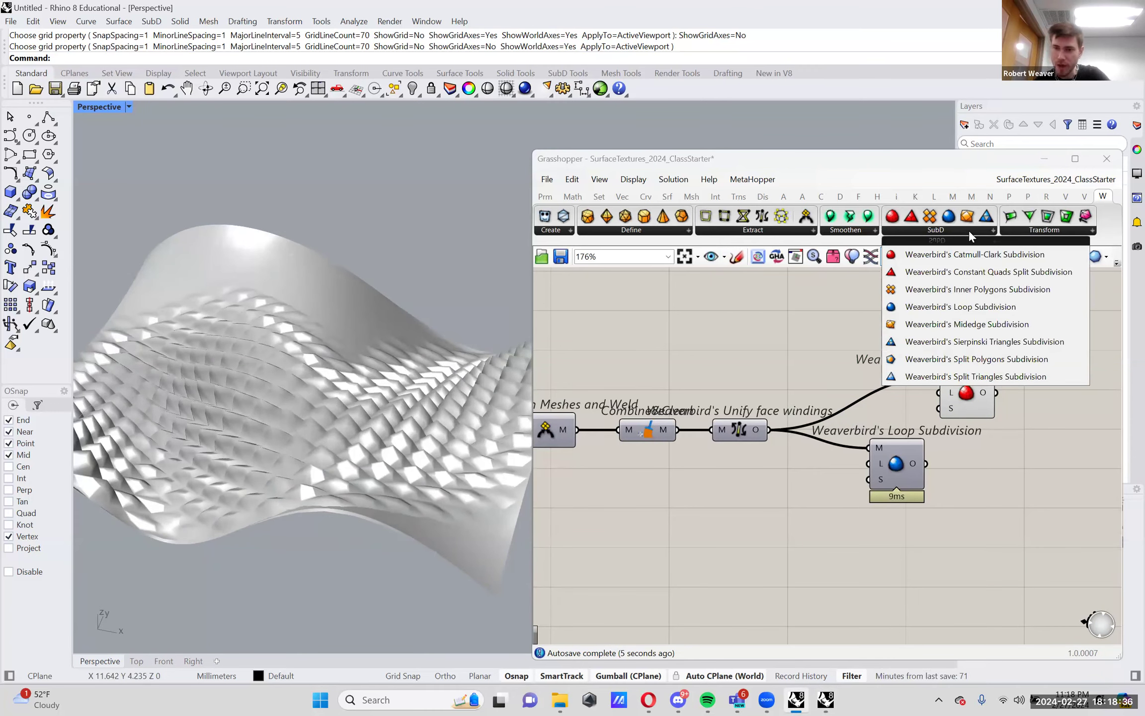
{"action": "left_click_drag", "start_coordinate": [952, 271], "coordinate": [875, 311]}
{"action": "right_click_drag", "start_coordinate": [875, 311], "coordinate": [859, 359]}
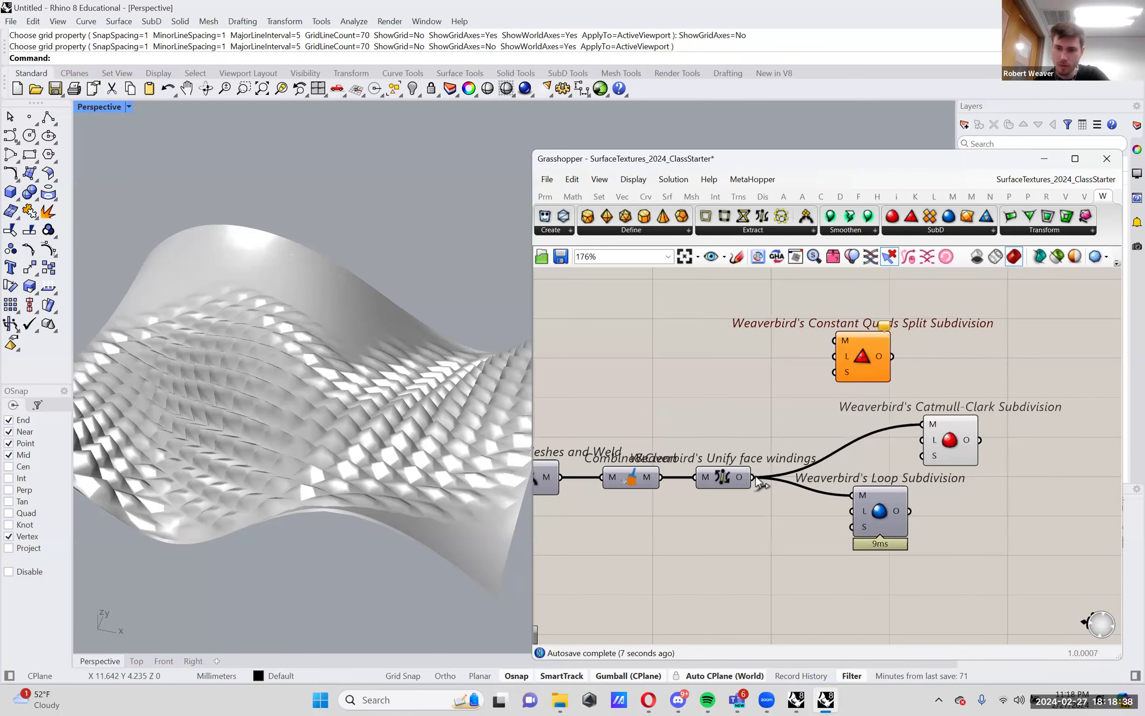
{"action": "left_click_drag", "start_coordinate": [850, 351], "coordinate": [861, 378]}
{"action": "key", "text": "Delete"}
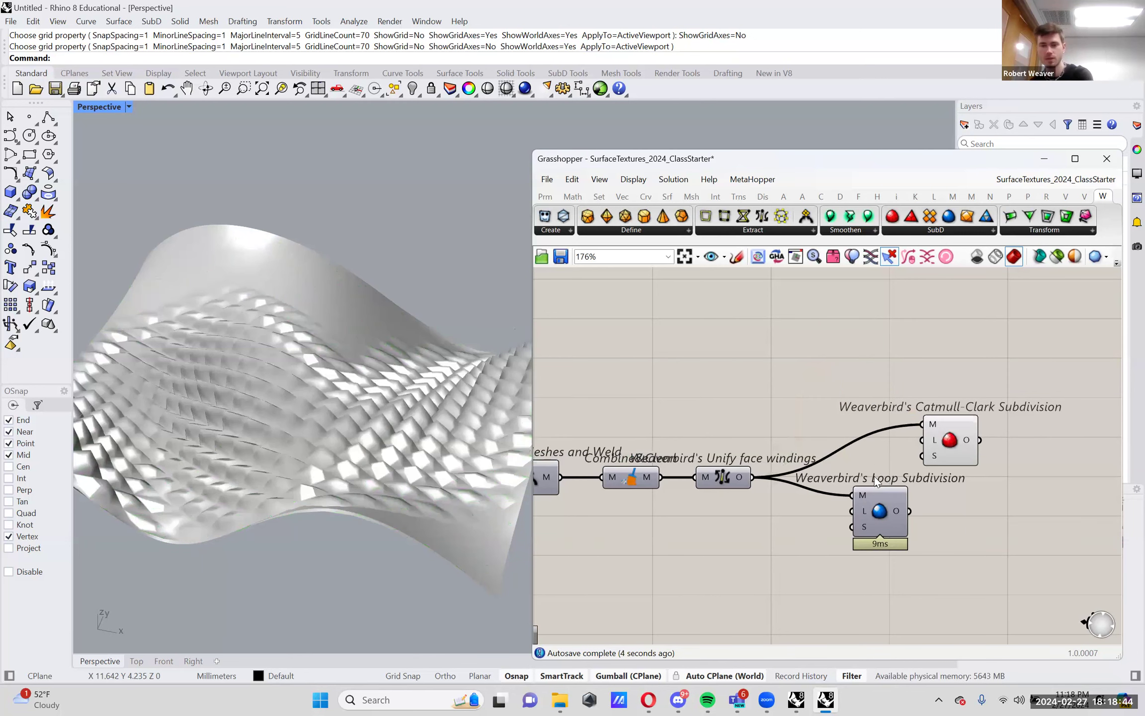
Delete Loop Subdivision and move Catmull-Clark Subdivision in line with Unify face windings
{"action": "left_click", "coordinate": [878, 511]}
{"action": "key", "text": "Delete"}
{"action": "left_click_drag", "start_coordinate": [952, 437], "coordinate": [950, 495]}
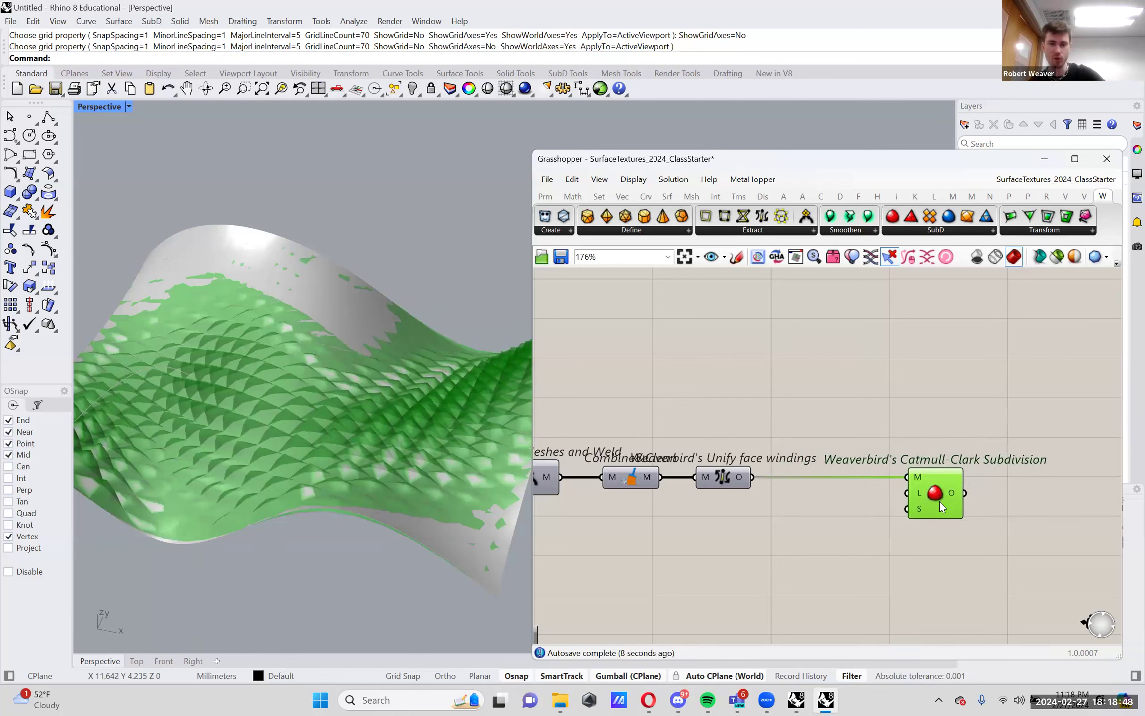
Add an integer number slider, connect it to the Level input of Catmull-Clark Subdivision, and set it to 2
{"action": "mouse_move", "coordinate": [920, 498]}
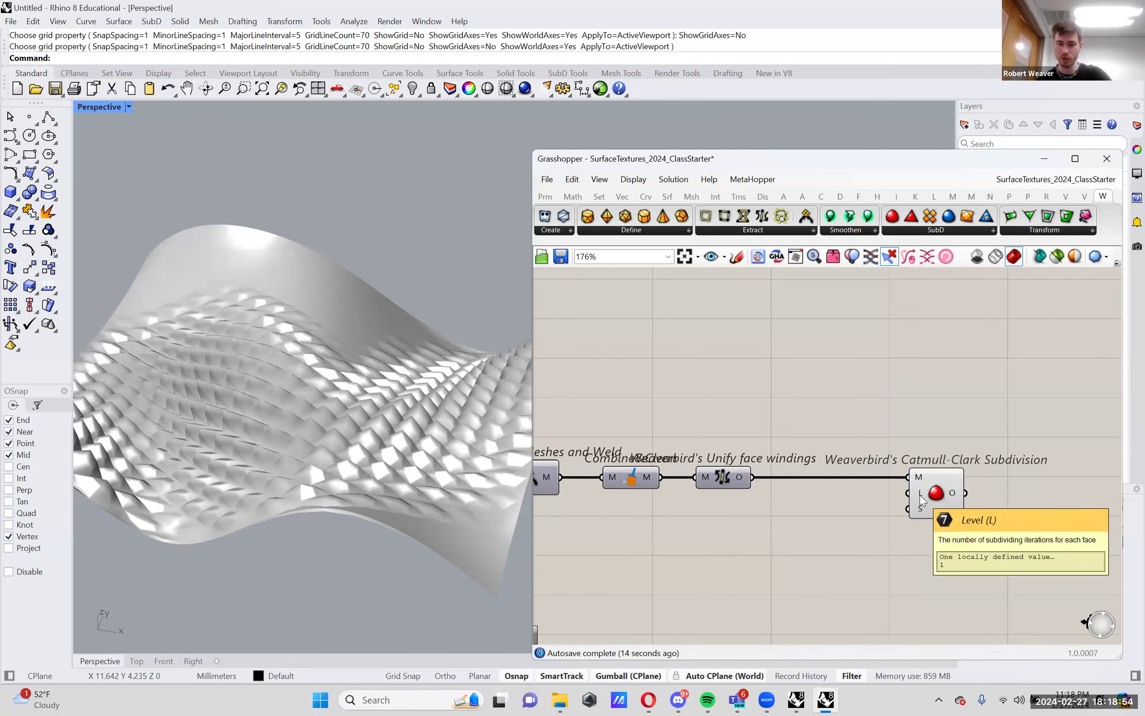
{"action": "double_click", "coordinate": [847, 514]}
{"action": "type", "text": "1.."}
{"action": "key", "text": "Return"}
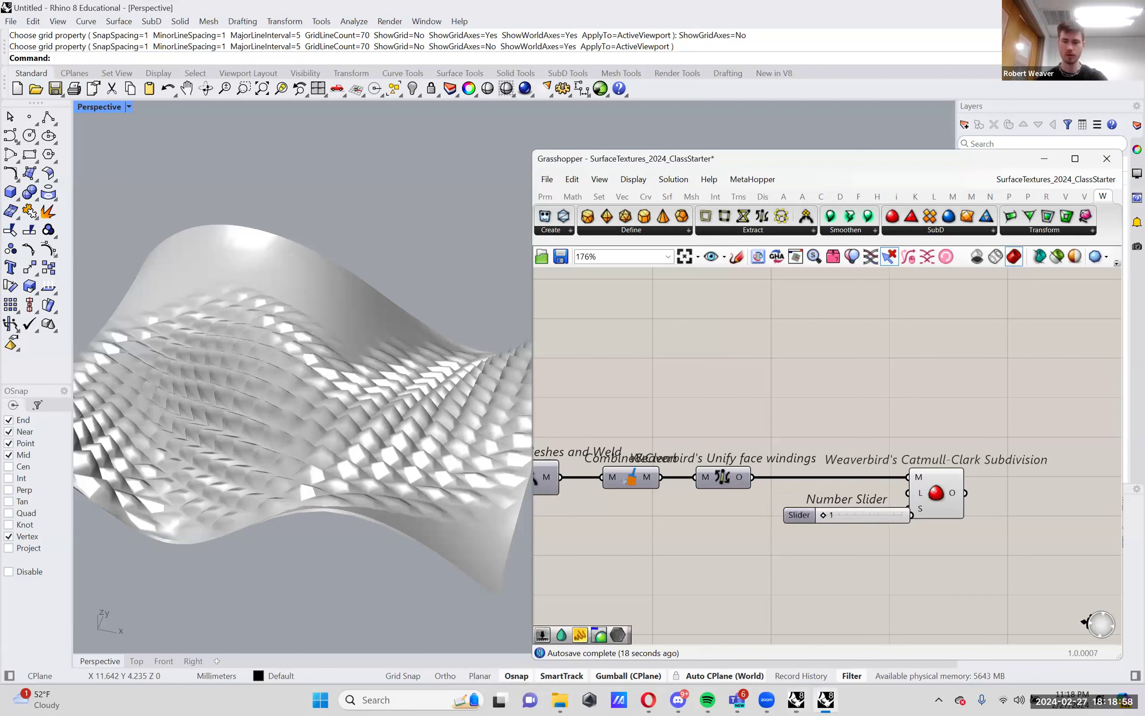
{"action": "left_click_drag", "start_coordinate": [864, 510], "coordinate": [866, 508]}
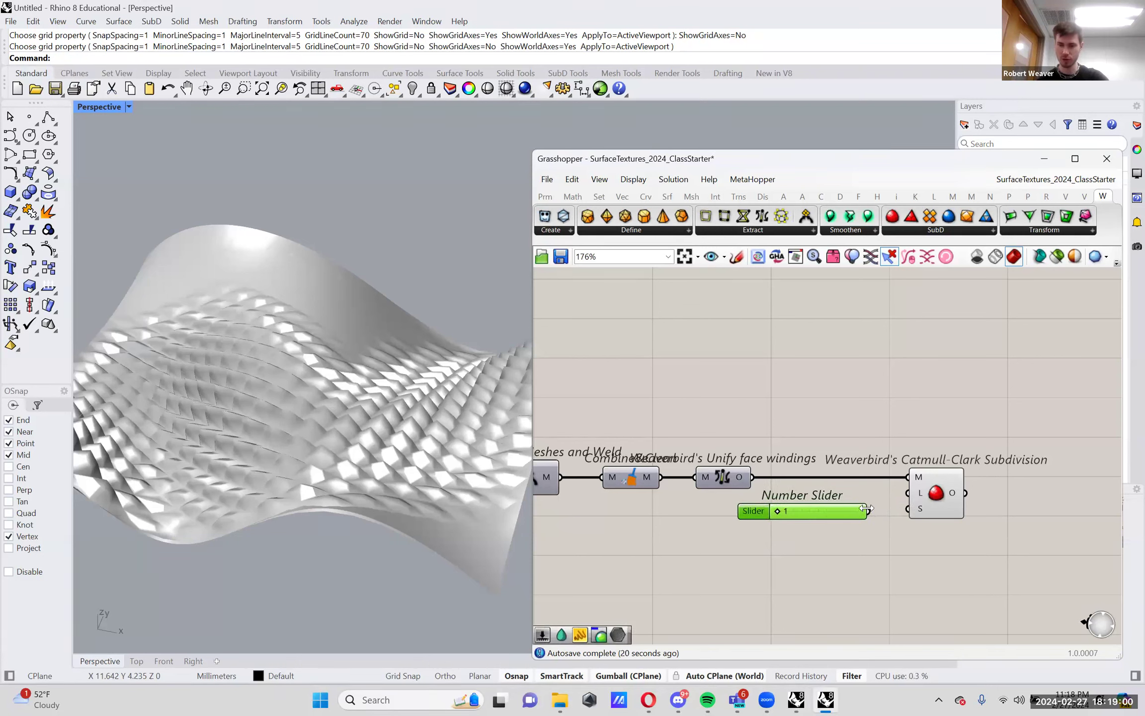
{"action": "left_click_drag", "start_coordinate": [778, 513], "coordinate": [801, 515]}
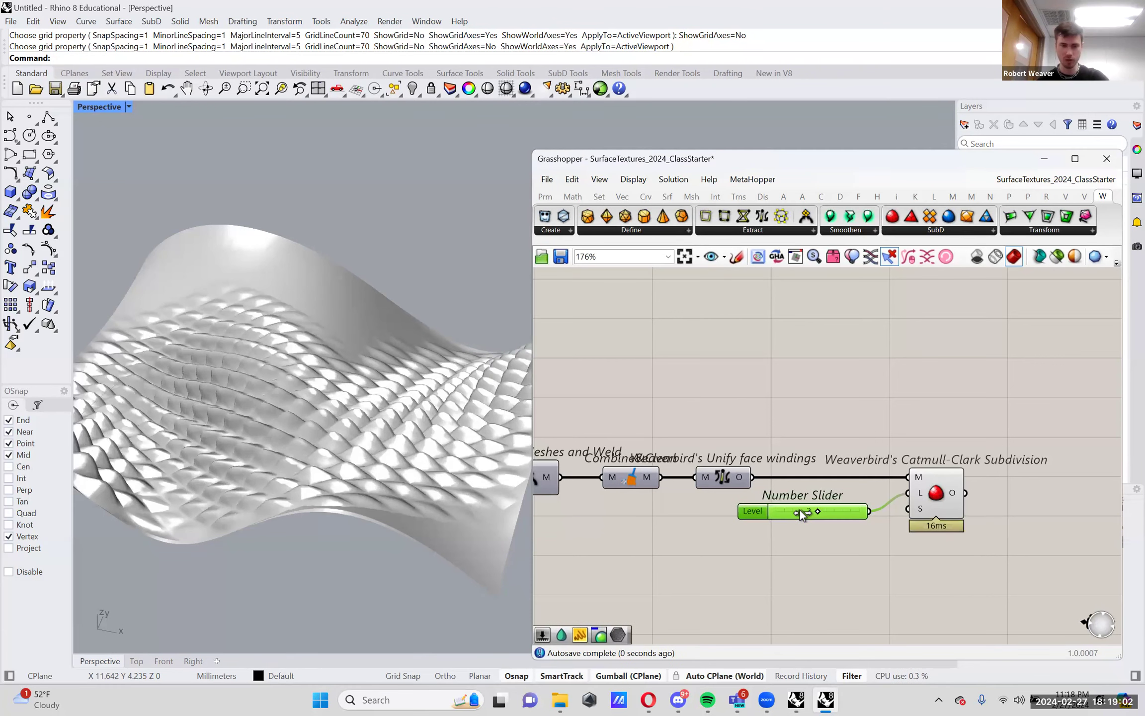
{"action": "mouse_move", "coordinate": [380, 398]}
{"action": "right_mouse_down"}
{"action": "mouse_move", "coordinate": [281, 414]}
{"action": "mouse_move", "coordinate": [372, 385]}
{"action": "mouse_move", "coordinate": [355, 403]}
{"action": "mouse_move", "coordinate": [378, 400]}
{"action": "right_mouse_up"}
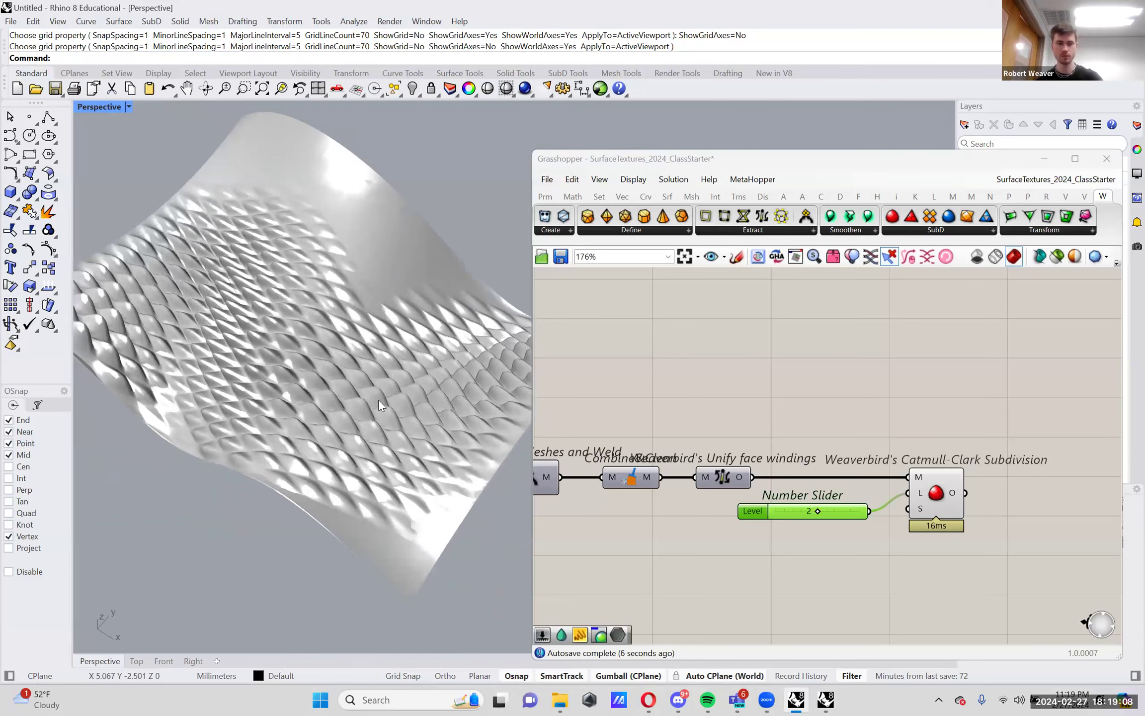
Set the start of the HEIGHT domain to -2
{"action": "scroll", "coordinate": [398, 400], "scroll_direction": "up", "scroll_amount": 5}
{"action": "scroll", "coordinate": [398, 400], "scroll_direction": "down", "scroll_amount": 5}
{"action": "scroll", "coordinate": [399, 409], "scroll_direction": "up", "scroll_amount": 3}
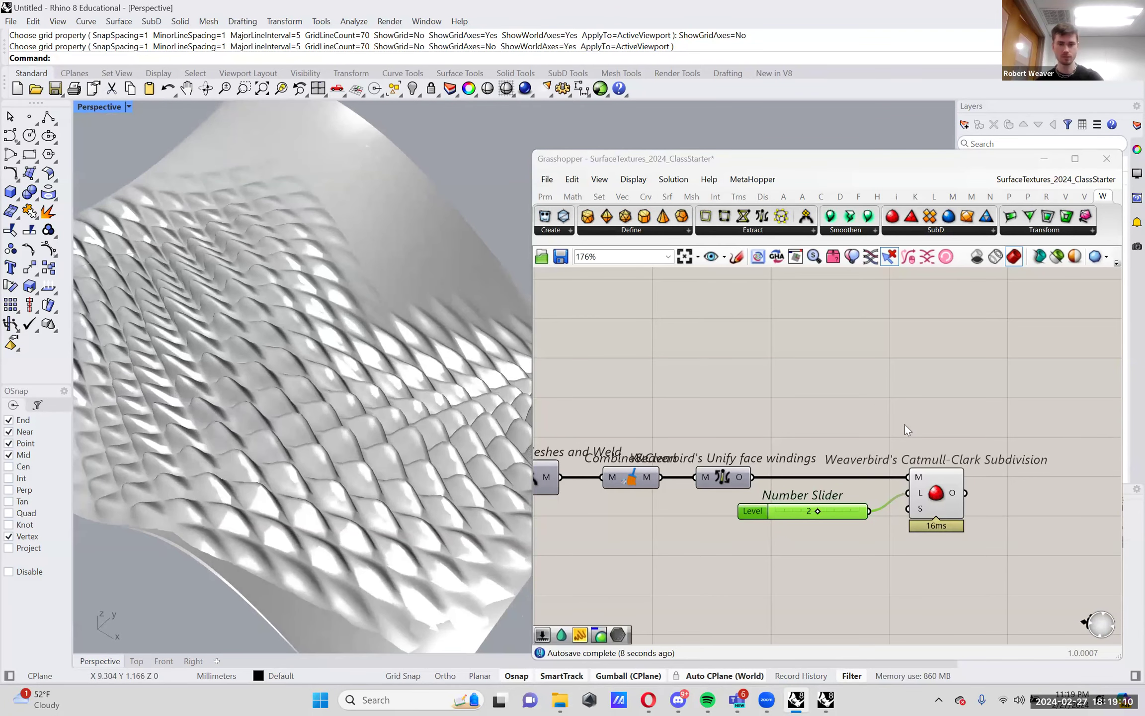
{"action": "right_click_drag", "start_coordinate": [941, 470], "coordinate": [858, 512]}
{"action": "scroll", "coordinate": [858, 512], "scroll_direction": "up", "scroll_amount": 3}
{"action": "mouse_move", "coordinate": [815, 490]}
{"action": "left_mouse_down"}
{"action": "mouse_move", "coordinate": [840, 492]}
{"action": "mouse_move", "coordinate": [765, 492]}
{"action": "mouse_move", "coordinate": [838, 495]}
{"action": "mouse_move", "coordinate": [826, 498]}
{"action": "left_mouse_up"}
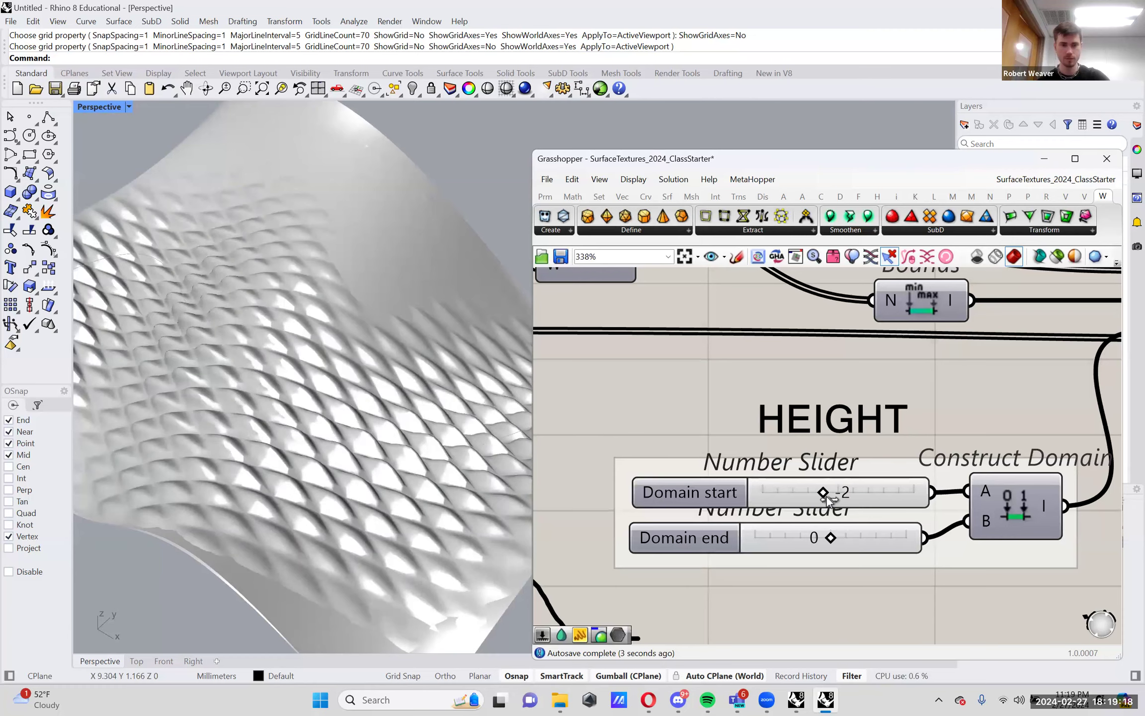
Set the end of the DISTANCE domain to 5.55
{"action": "scroll", "coordinate": [827, 499], "scroll_direction": "down", "scroll_amount": 4}
{"action": "scroll", "coordinate": [697, 525], "scroll_direction": "up", "scroll_amount": 5}
{"action": "left_click_drag", "start_coordinate": [697, 524], "coordinate": [671, 544]}
{"action": "scroll", "coordinate": [246, 368], "scroll_direction": "down", "scroll_amount": 3}
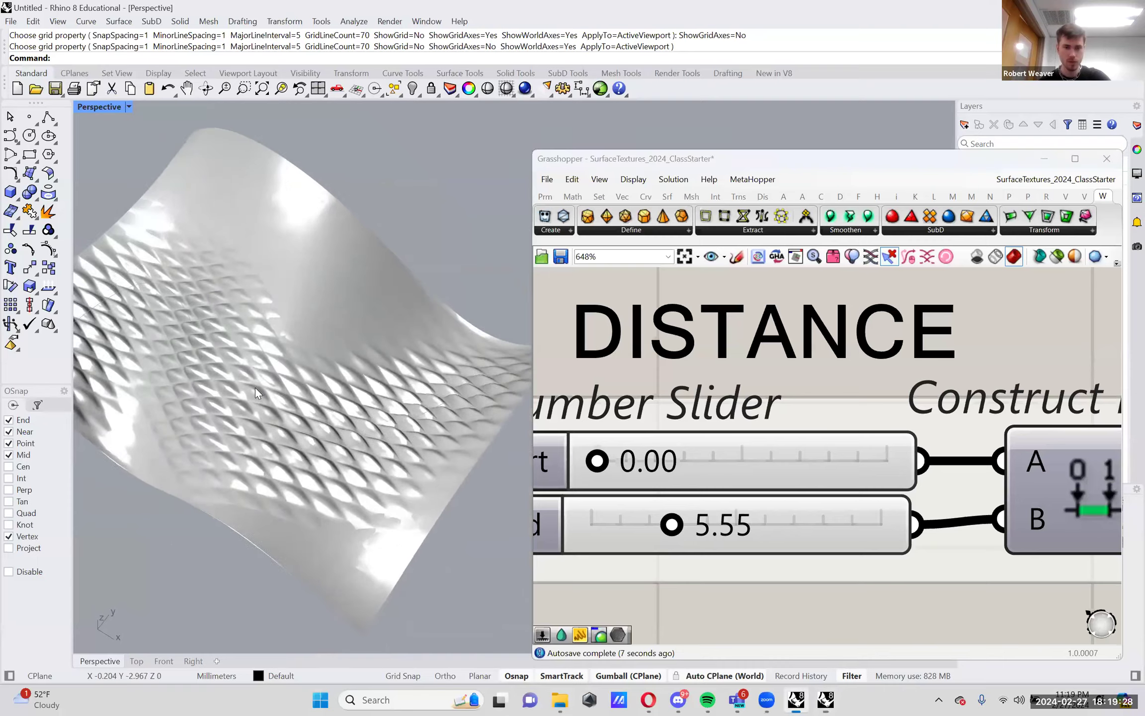
Examine the Catmull-Clark Subdivision setup and the smoothed texture along the surface's lower corner and overall
{"action": "scroll", "coordinate": [707, 479], "scroll_direction": "down", "scroll_amount": 10}
{"action": "right_click_drag", "start_coordinate": [865, 503], "coordinate": [784, 507]}
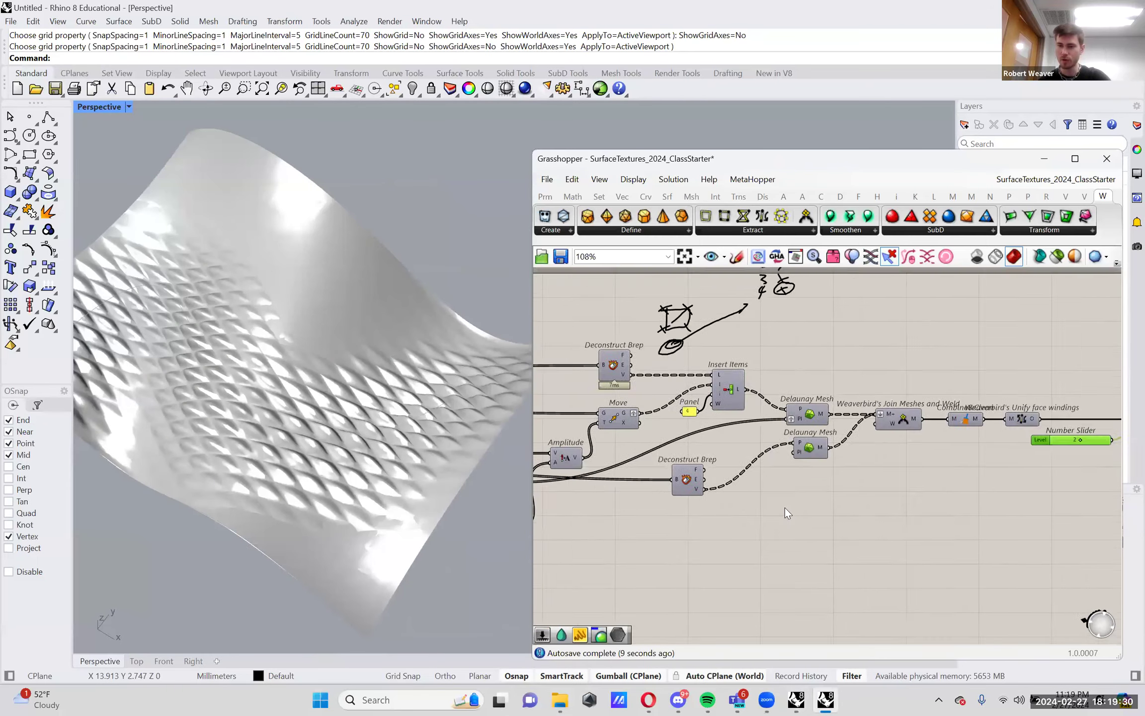
{"action": "scroll", "coordinate": [963, 504], "scroll_direction": "up", "scroll_amount": 8}
{"action": "mouse_move", "coordinate": [963, 504]}
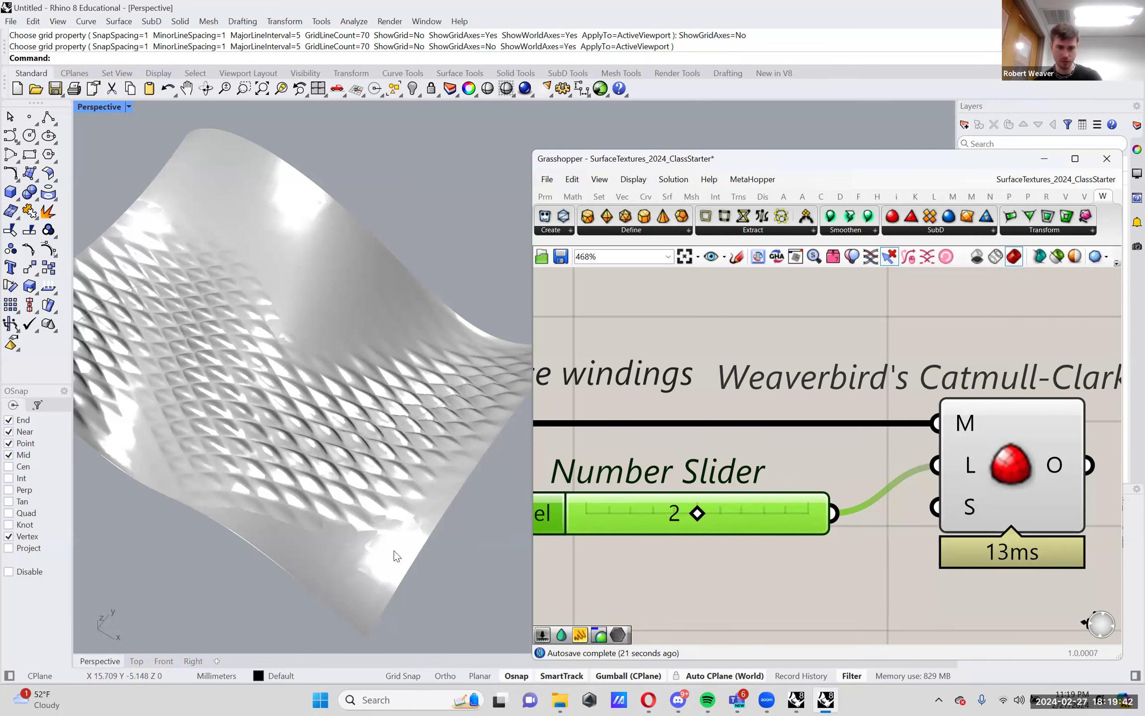
{"action": "scroll", "coordinate": [352, 523], "scroll_direction": "up", "scroll_amount": 6}
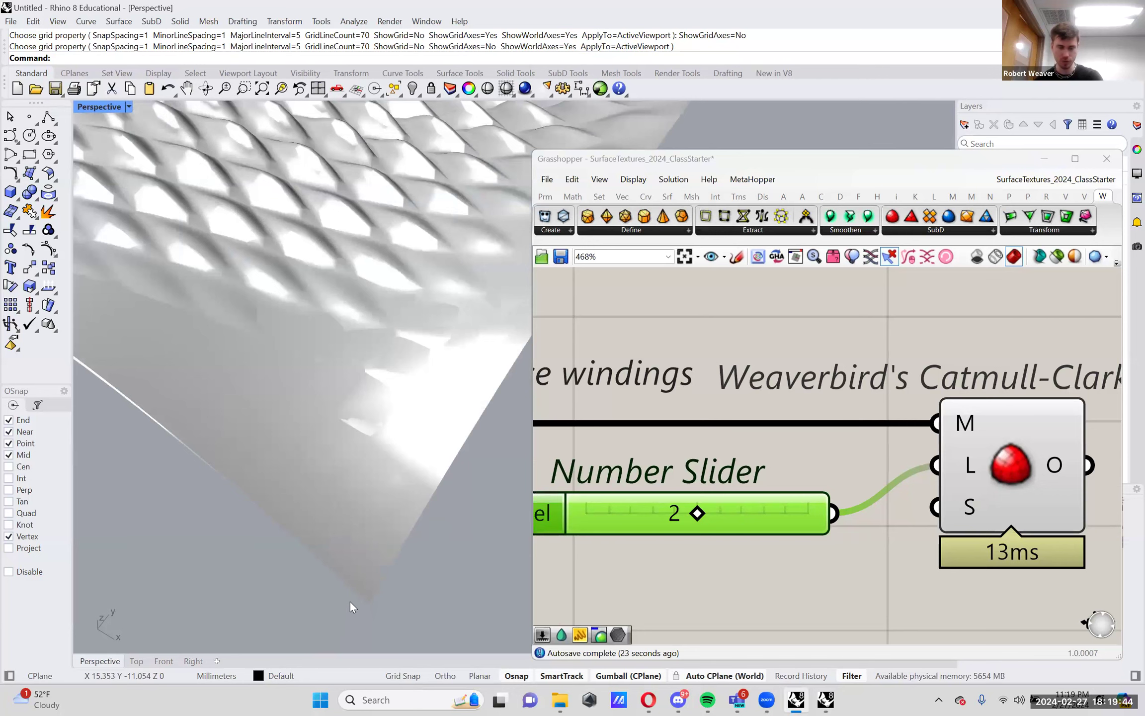
{"action": "scroll", "coordinate": [481, 510], "scroll_direction": "down", "scroll_amount": 5}
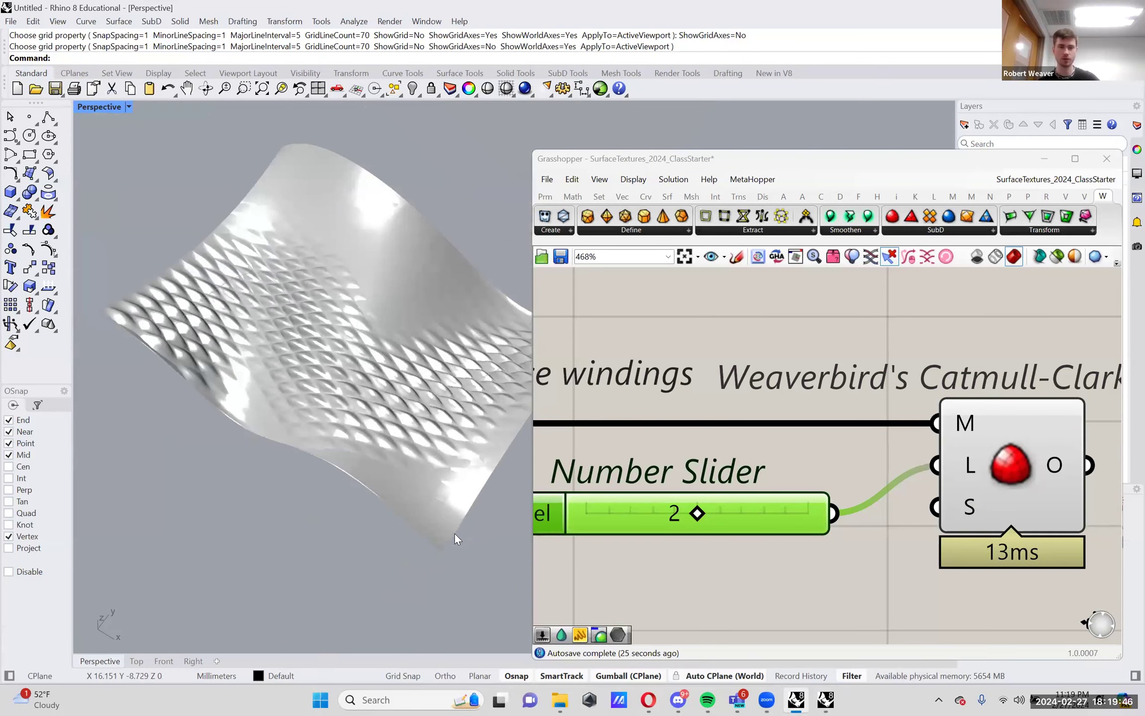
{"action": "mouse_move", "coordinate": [405, 494]}
{"action": "right_mouse_down"}
{"action": "mouse_move", "coordinate": [468, 345]}
{"action": "mouse_move", "coordinate": [385, 492]}
{"action": "right_mouse_up"}
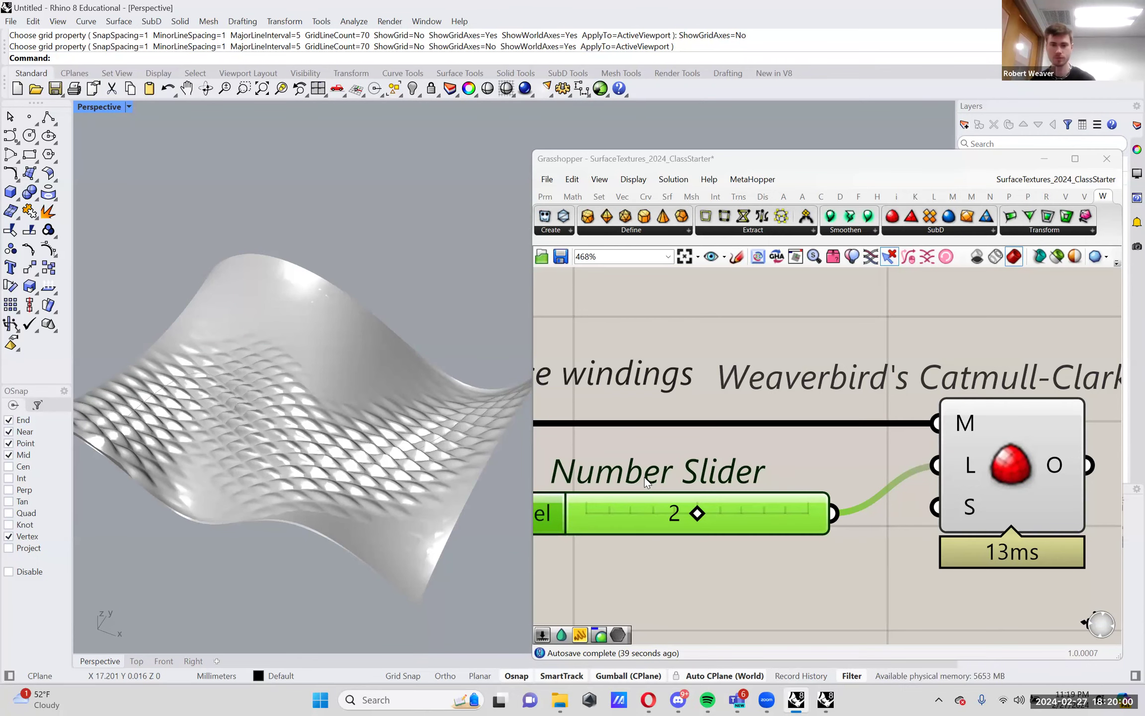
Try a value of 1 for the end of the HEIGHT domain
{"action": "scroll", "coordinate": [851, 487], "scroll_direction": "down", "scroll_amount": 8}
{"action": "scroll", "coordinate": [839, 476], "scroll_direction": "up", "scroll_amount": 3}
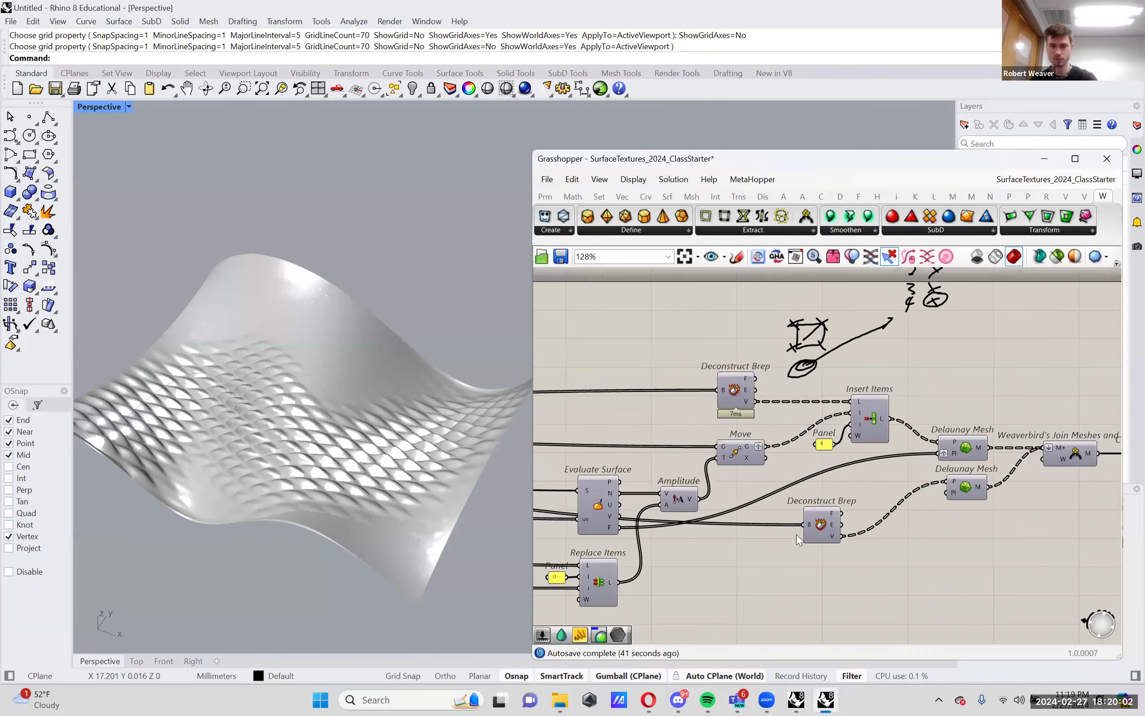
{"action": "scroll", "coordinate": [787, 561], "scroll_direction": "up", "scroll_amount": 5}
{"action": "mouse_move", "coordinate": [792, 560]}
{"action": "left_mouse_down"}
{"action": "mouse_move", "coordinate": [815, 557]}
{"action": "mouse_move", "coordinate": [790, 564]}
{"action": "left_mouse_up"}
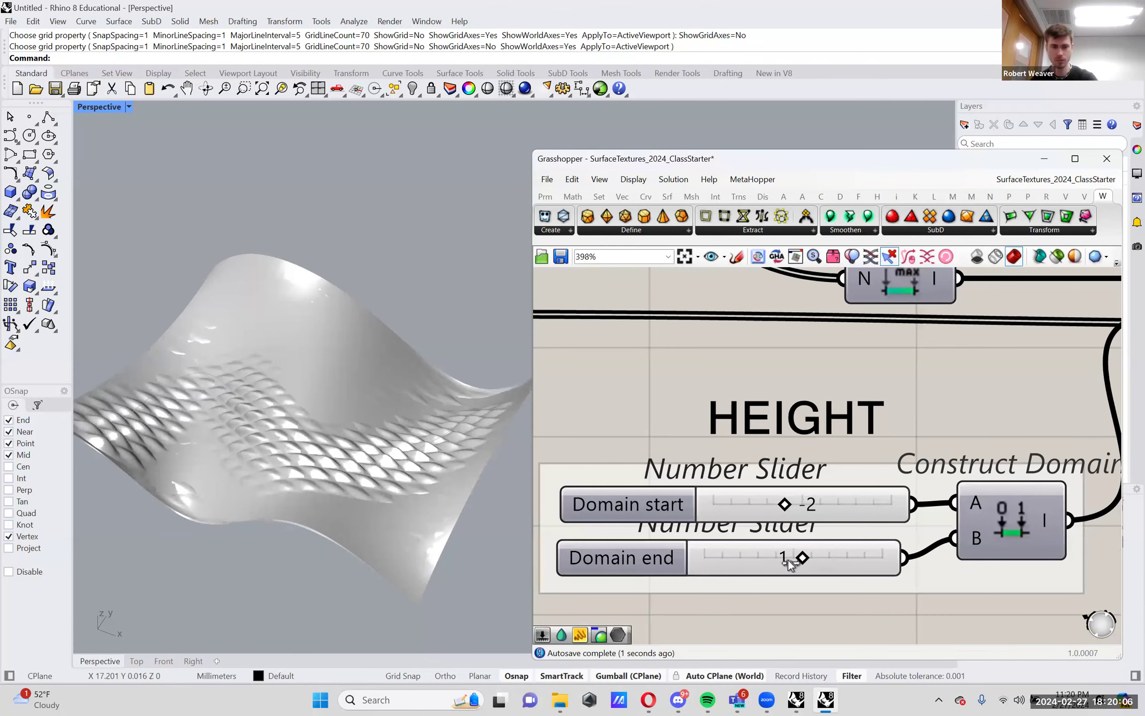
Set the HEIGHT domain to run from -10 to 6 for a stronger panel displacement
{"action": "scroll", "coordinate": [789, 564], "scroll_direction": "down", "scroll_amount": 8}
{"action": "scroll", "coordinate": [698, 401], "scroll_direction": "up", "scroll_amount": 4}
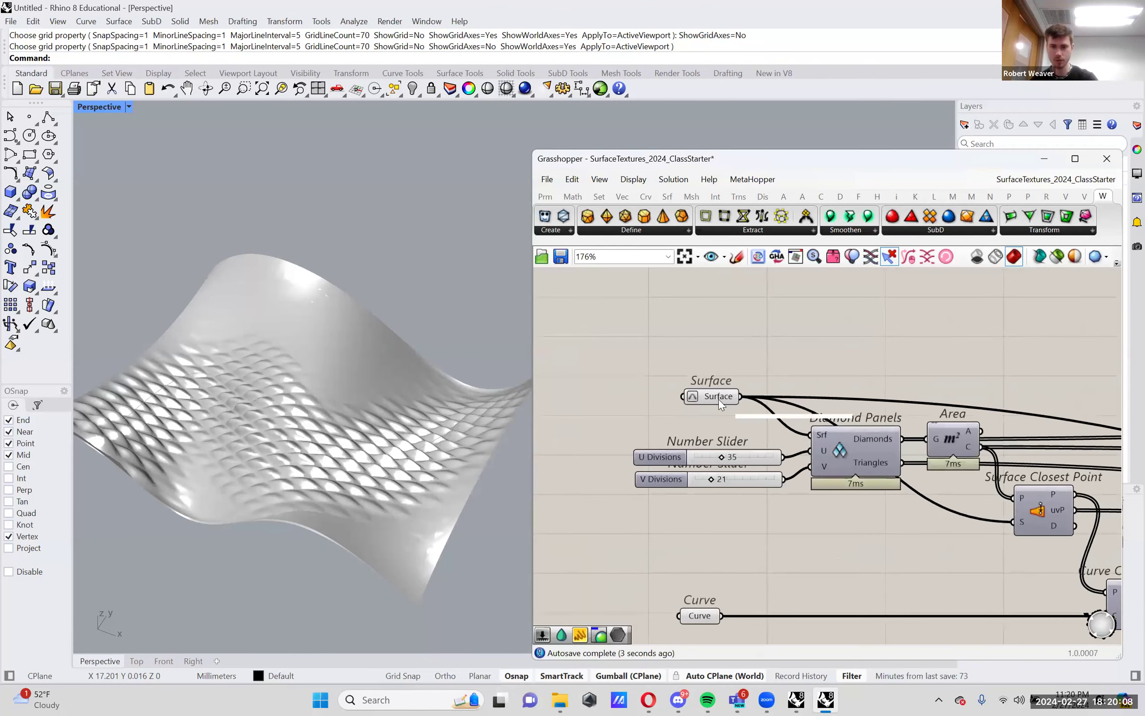
{"action": "scroll", "coordinate": [694, 431], "scroll_direction": "down", "scroll_amount": 5}
{"action": "scroll", "coordinate": [815, 470], "scroll_direction": "up", "scroll_amount": 5}
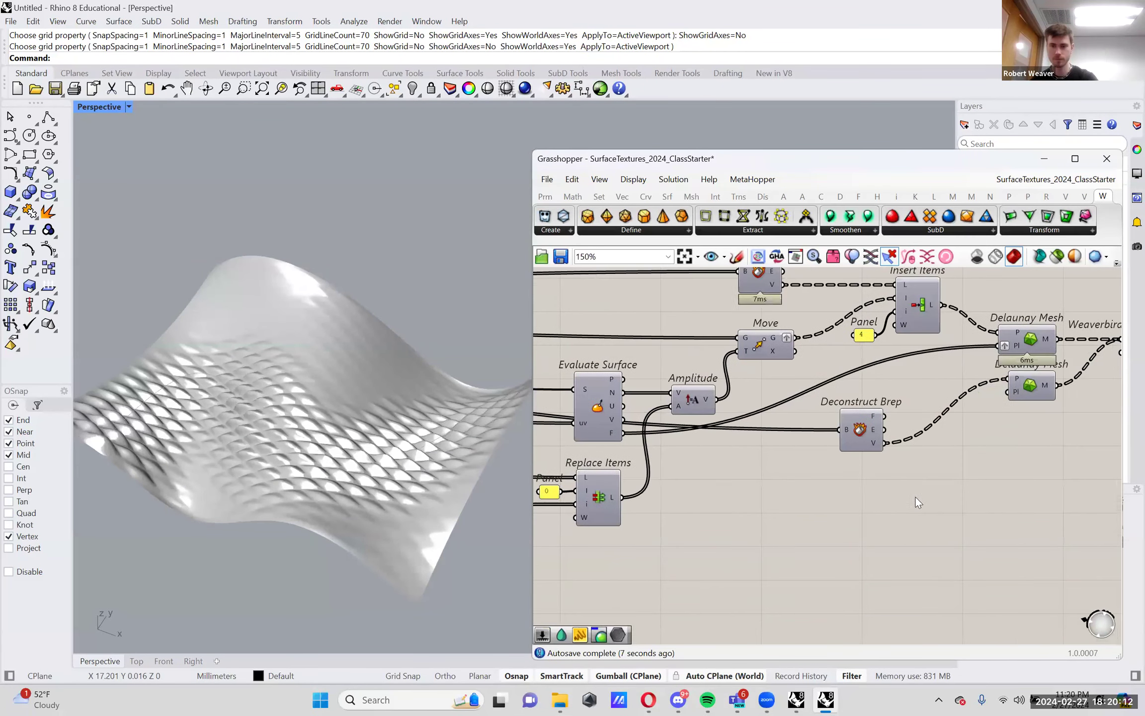
{"action": "right_click_drag", "start_coordinate": [918, 502], "coordinate": [1087, 464]}
{"action": "scroll", "coordinate": [745, 497], "scroll_direction": "up", "scroll_amount": 3}
{"action": "left_click_drag", "start_coordinate": [740, 513], "coordinate": [778, 513]}
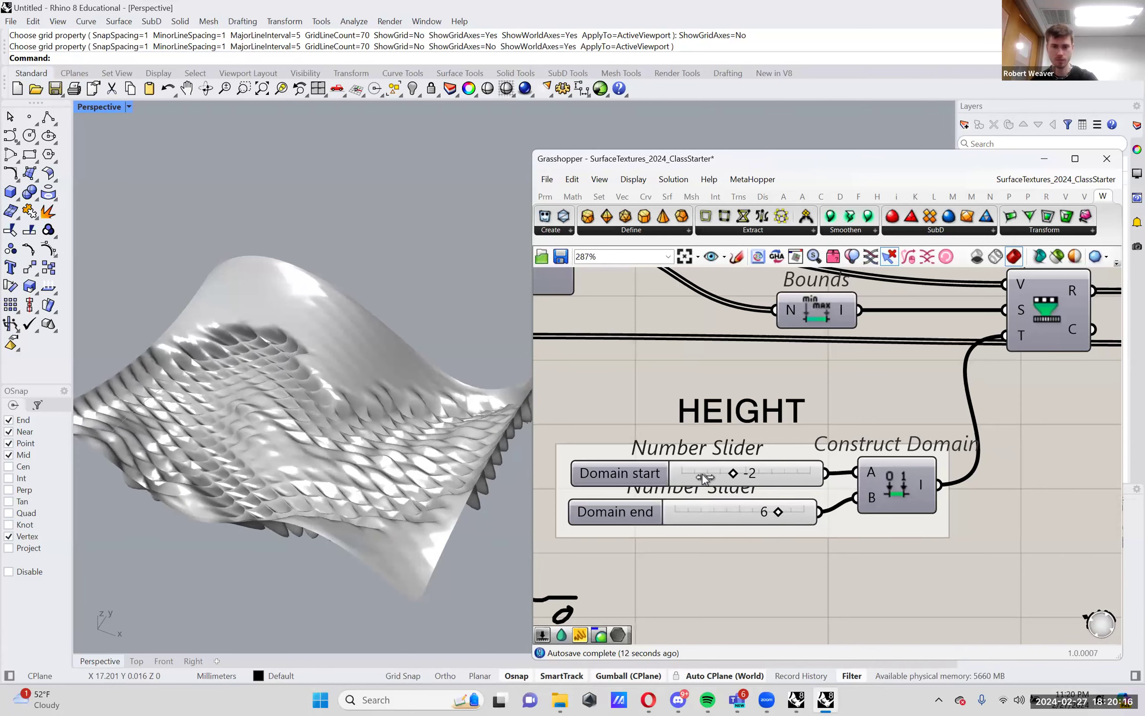
{"action": "left_click_drag", "start_coordinate": [705, 477], "coordinate": [680, 474]}
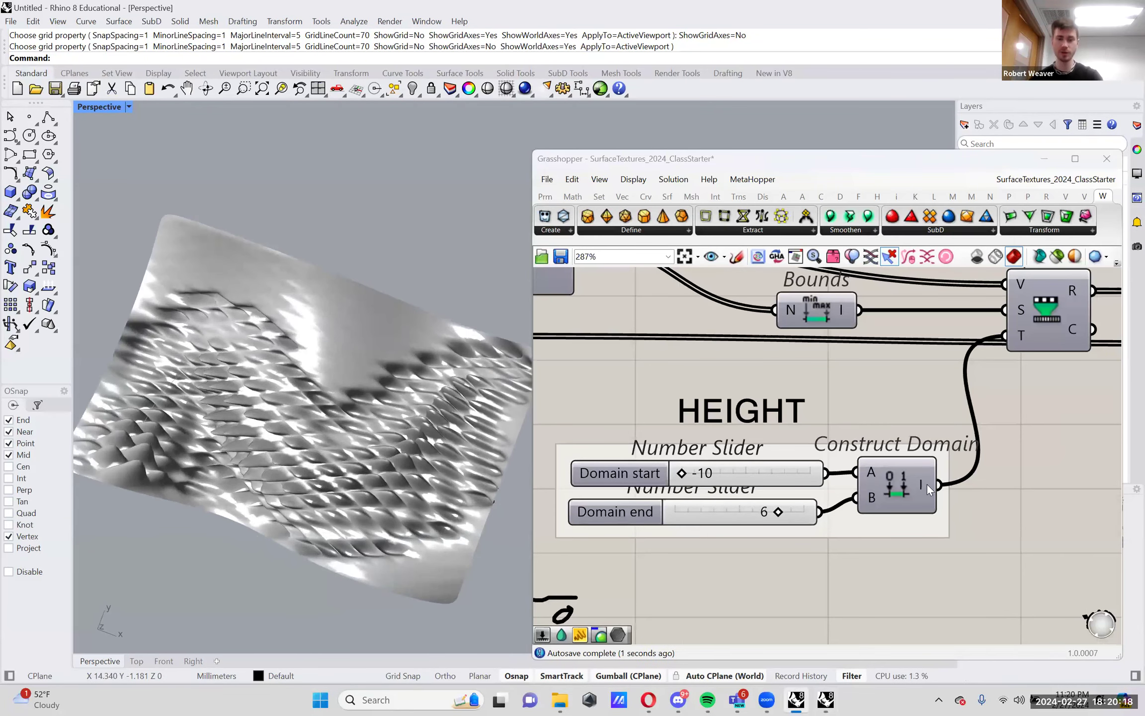
Set the end of the DISTANCE domain to 6.42 and view the spiked surface from the side
{"action": "scroll", "coordinate": [927, 484], "scroll_direction": "down", "scroll_amount": 5}
{"action": "scroll", "coordinate": [641, 487], "scroll_direction": "up", "scroll_amount": 6}
{"action": "left_click_drag", "start_coordinate": [855, 552], "coordinate": [760, 497]}
{"action": "mouse_move", "coordinate": [866, 561]}
{"action": "left_mouse_down"}
{"action": "mouse_move", "coordinate": [866, 551]}
{"action": "mouse_move", "coordinate": [927, 552]}
{"action": "mouse_move", "coordinate": [808, 549]}
{"action": "mouse_move", "coordinate": [865, 551]}
{"action": "mouse_move", "coordinate": [850, 549]}
{"action": "left_mouse_up"}
{"action": "right_click_drag", "start_coordinate": [287, 425], "coordinate": [393, 293]}
{"action": "scroll", "coordinate": [880, 581], "scroll_direction": "down", "scroll_amount": 5}
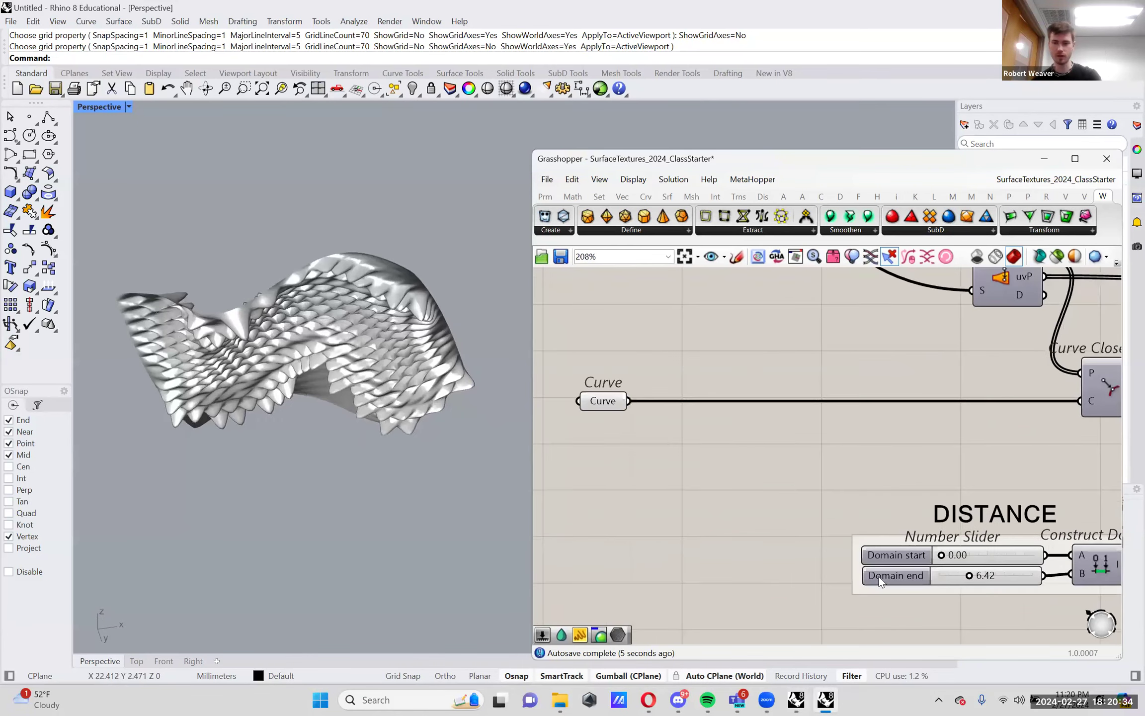
Locate the attractor curve against the surface and bake the Curve parameter to the Default layer
{"action": "left_click", "coordinate": [601, 401]}
{"action": "right_click_drag", "start_coordinate": [358, 397], "coordinate": [384, 391]}
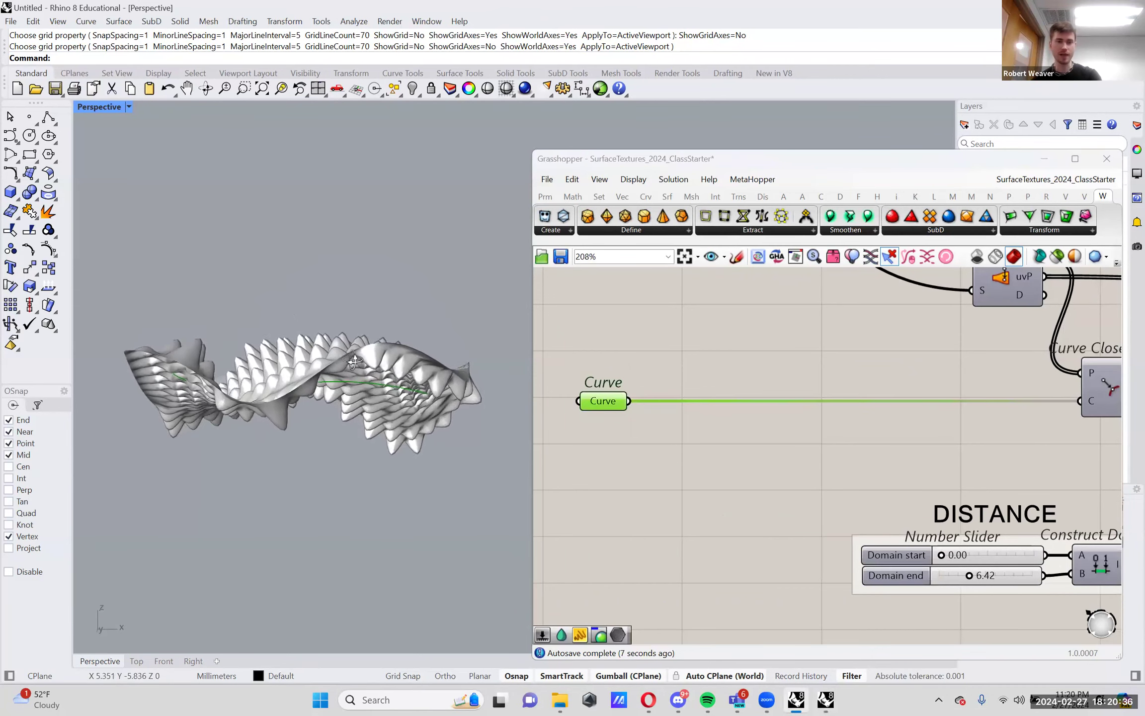
{"action": "scroll", "coordinate": [383, 392], "scroll_direction": "up", "scroll_amount": 5}
{"action": "scroll", "coordinate": [385, 395], "scroll_direction": "up", "scroll_amount": 10}
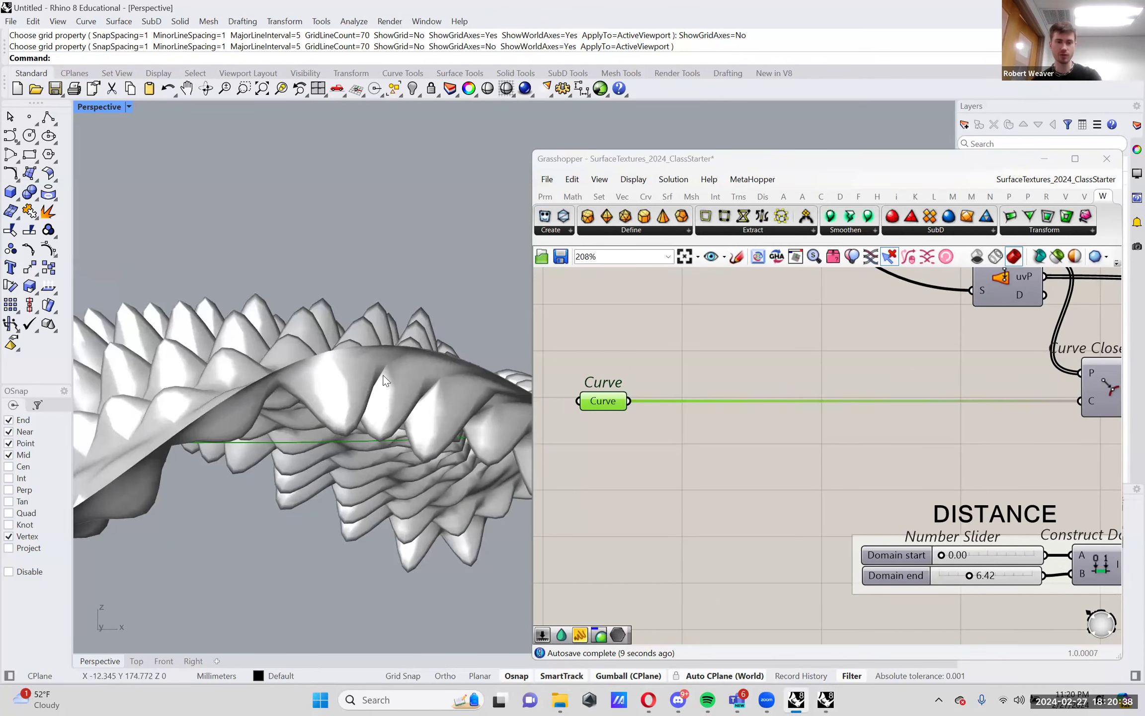
{"action": "scroll", "coordinate": [360, 465], "scroll_direction": "down", "scroll_amount": 10}
{"action": "right_click_drag", "start_coordinate": [360, 465], "coordinate": [431, 386]}
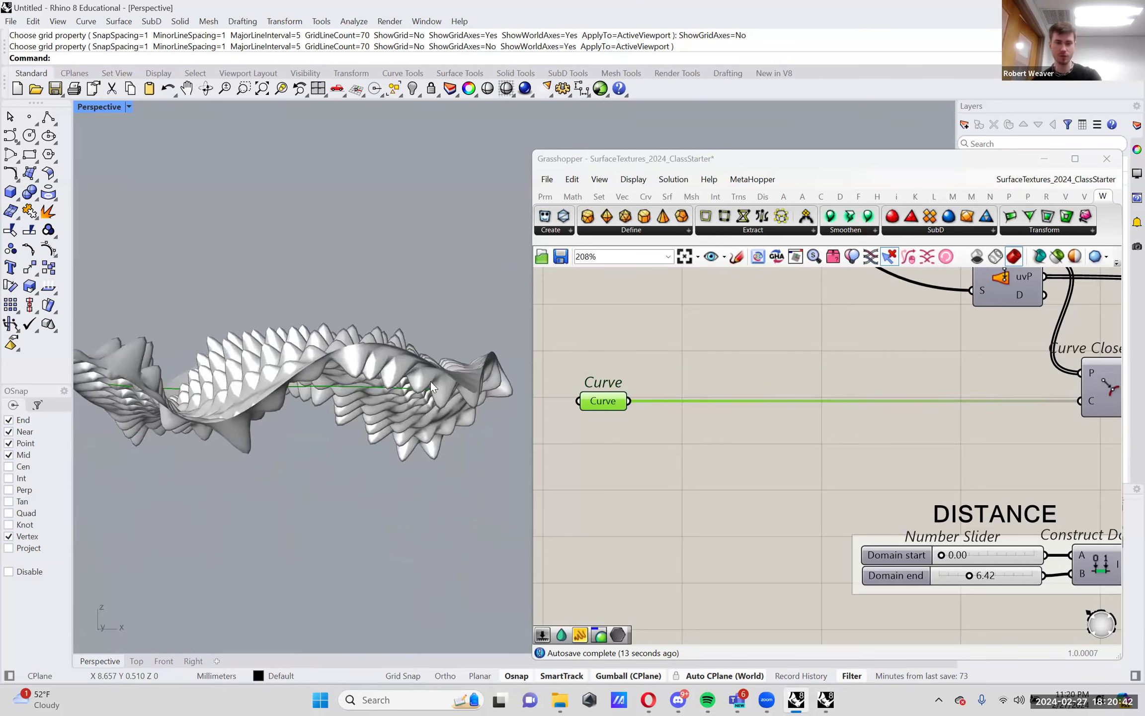
{"action": "right_click", "coordinate": [602, 402]}
{"action": "left_click", "coordinate": [627, 457]}
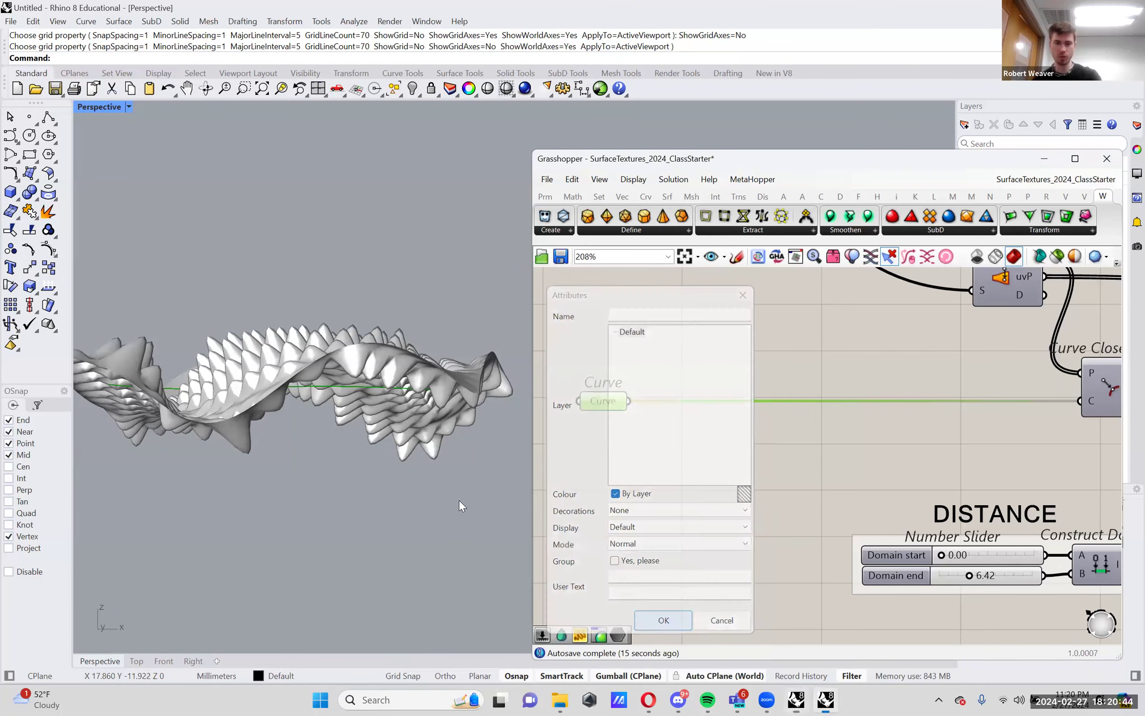
{"action": "key", "text": "Return"}
Reference the baked Rhino curve as the single curve of the Curve parameter
{"action": "left_click", "coordinate": [359, 386]}
{"action": "right_click", "coordinate": [596, 404]}
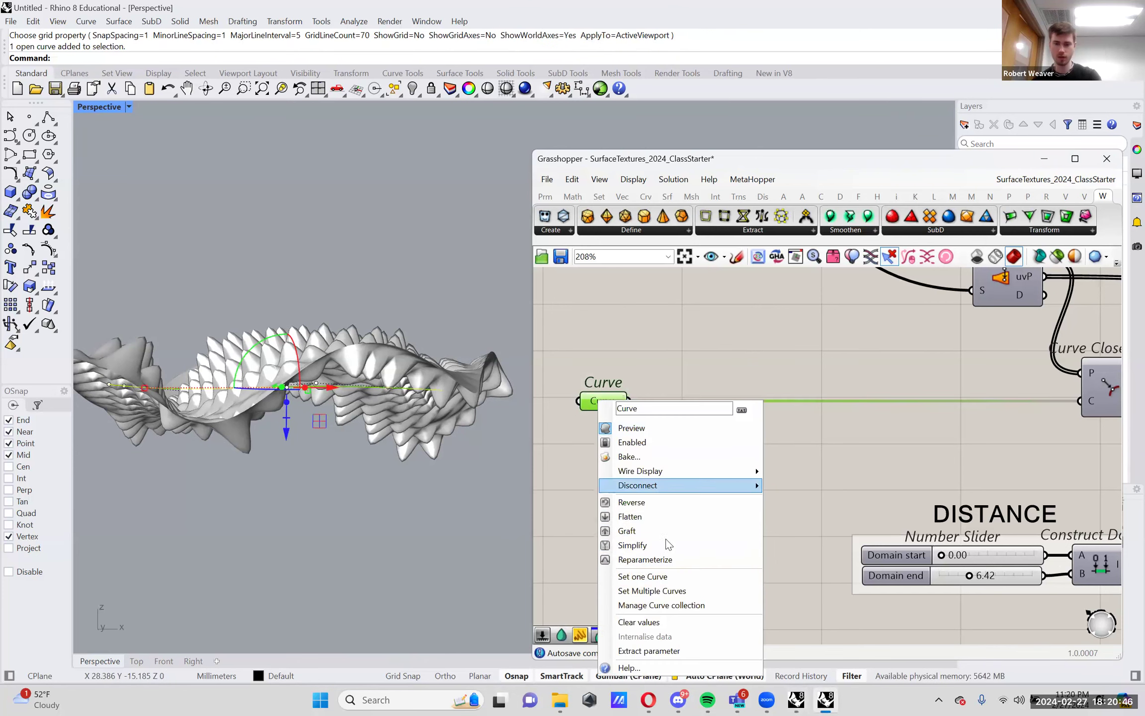
{"action": "left_click", "coordinate": [670, 576]}
{"action": "left_click", "coordinate": [358, 389]}
{"action": "left_click", "coordinate": [359, 388]}
Reshape the attractor curve into an S-like bend across the surface by moving its control points
{"action": "right_click_drag", "start_coordinate": [359, 388], "coordinate": [399, 304]}
{"action": "left_click", "coordinate": [453, 342]}
{"action": "right_click_drag", "start_coordinate": [453, 343], "coordinate": [426, 485]}
{"action": "left_click_drag", "start_coordinate": [438, 392], "coordinate": [415, 452]}
{"action": "right_click_drag", "start_coordinate": [412, 441], "coordinate": [405, 480]}
{"action": "left_click", "coordinate": [404, 480]}
{"action": "left_click_drag", "start_coordinate": [425, 472], "coordinate": [375, 538]}
{"action": "right_click_drag", "start_coordinate": [377, 456], "coordinate": [252, 439]}
{"action": "left_click", "coordinate": [265, 377]}
{"action": "left_click_drag", "start_coordinate": [278, 367], "coordinate": [451, 230]}
{"action": "right_click_drag", "start_coordinate": [451, 230], "coordinate": [443, 262]}
{"action": "mouse_move", "coordinate": [364, 362]}
{"action": "left_mouse_down"}
{"action": "mouse_move", "coordinate": [316, 412]}
{"action": "mouse_move", "coordinate": [348, 367]}
{"action": "left_mouse_up"}
{"action": "left_click", "coordinate": [220, 502]}
{"action": "left_click_drag", "start_coordinate": [220, 503], "coordinate": [318, 505]}
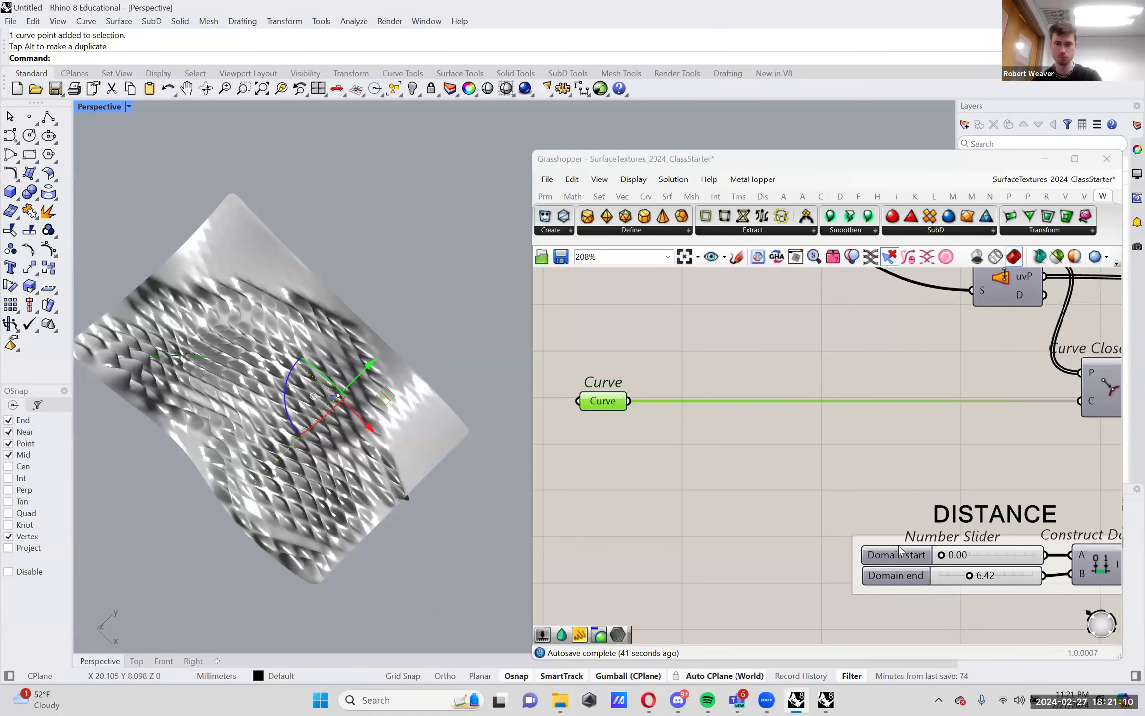
Reduce the end of the DISTANCE domain to 3.72 and view the textured surface at an angle
{"action": "left_click_drag", "start_coordinate": [964, 576], "coordinate": [957, 581]}
{"action": "right_click_drag", "start_coordinate": [266, 472], "coordinate": [347, 371]}
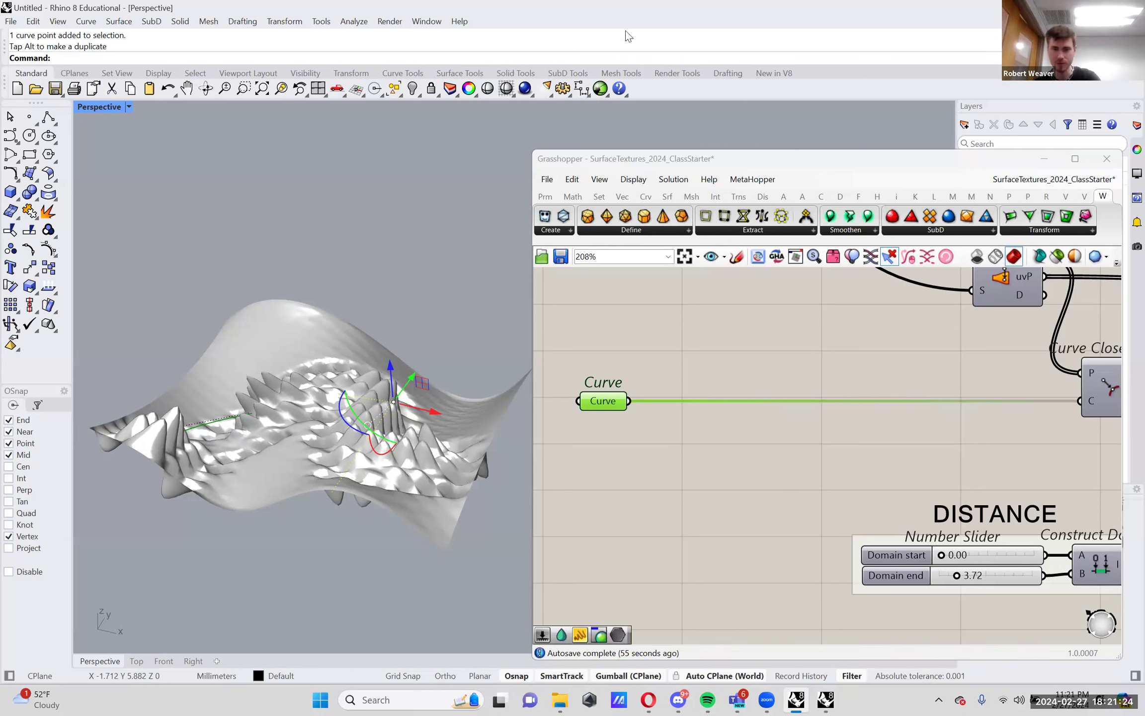
Widen the Grasshopper window and move Catmull-Clark Subdivision with its Level slider closer to Unify face windings
{"action": "left_click_drag", "start_coordinate": [530, 439], "coordinate": [132, 440]}
{"action": "scroll", "coordinate": [343, 354], "scroll_direction": "down", "scroll_amount": 5}
{"action": "right_click_drag", "start_coordinate": [598, 359], "coordinate": [514, 442]}
{"action": "scroll", "coordinate": [546, 441], "scroll_direction": "up", "scroll_amount": 2}
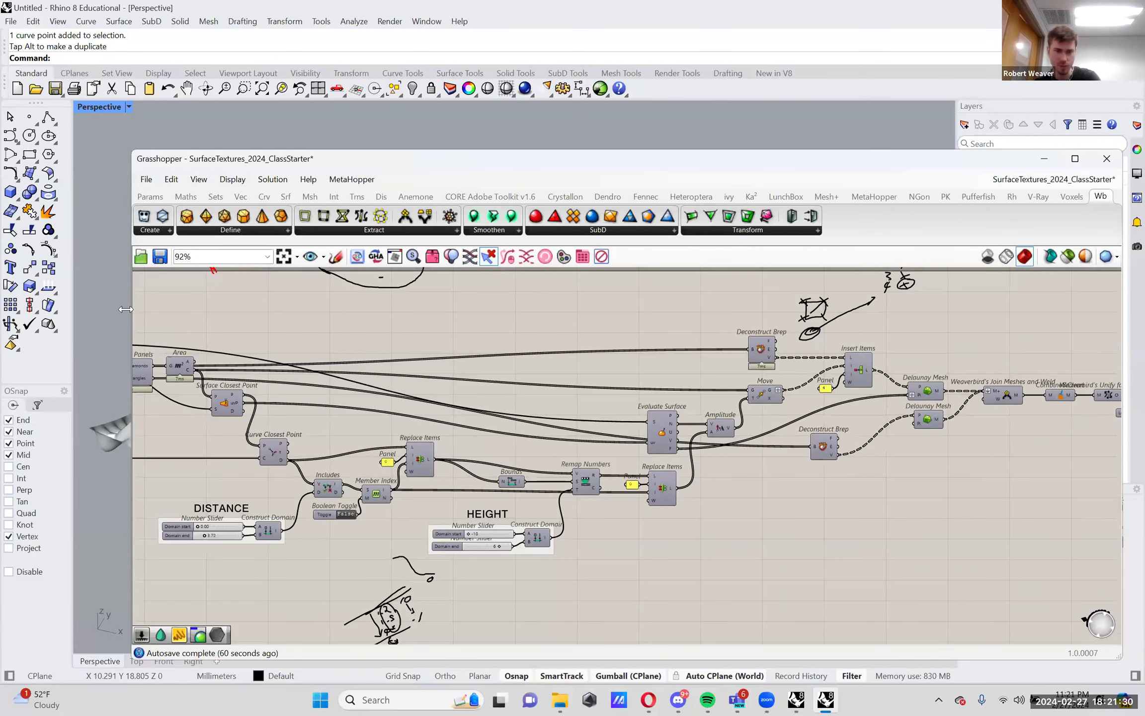
{"action": "left_click_drag", "start_coordinate": [68, 307], "coordinate": [59, 307]}
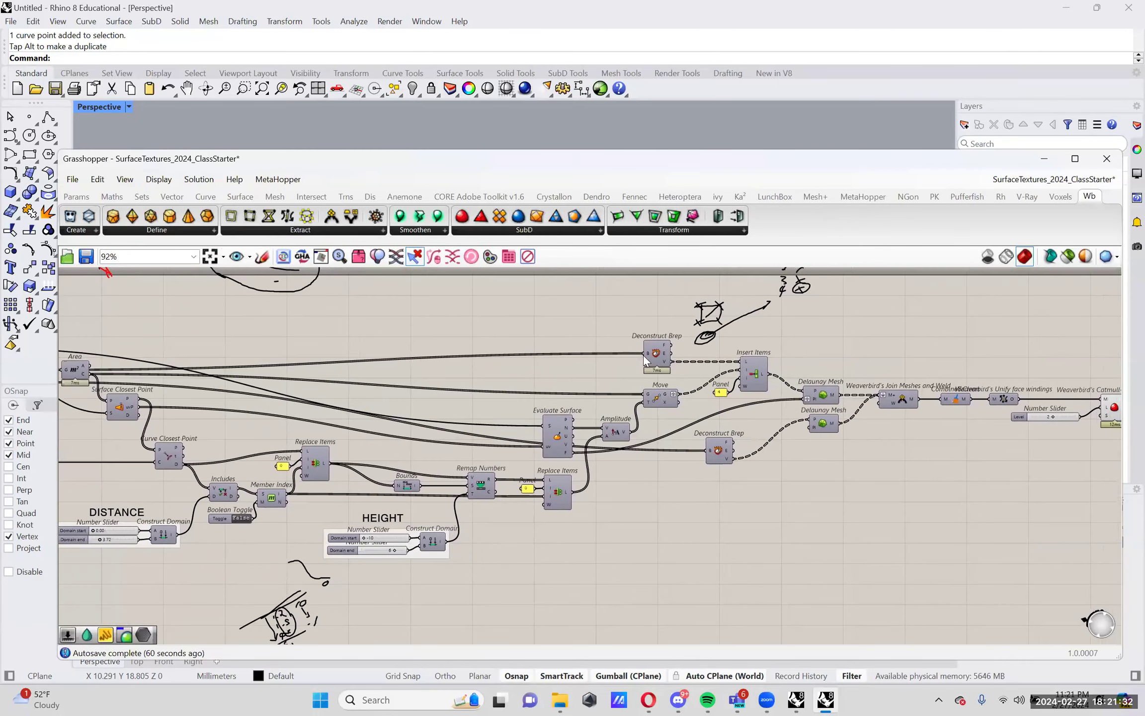
{"action": "left_click_drag", "start_coordinate": [1112, 444], "coordinate": [981, 374]}
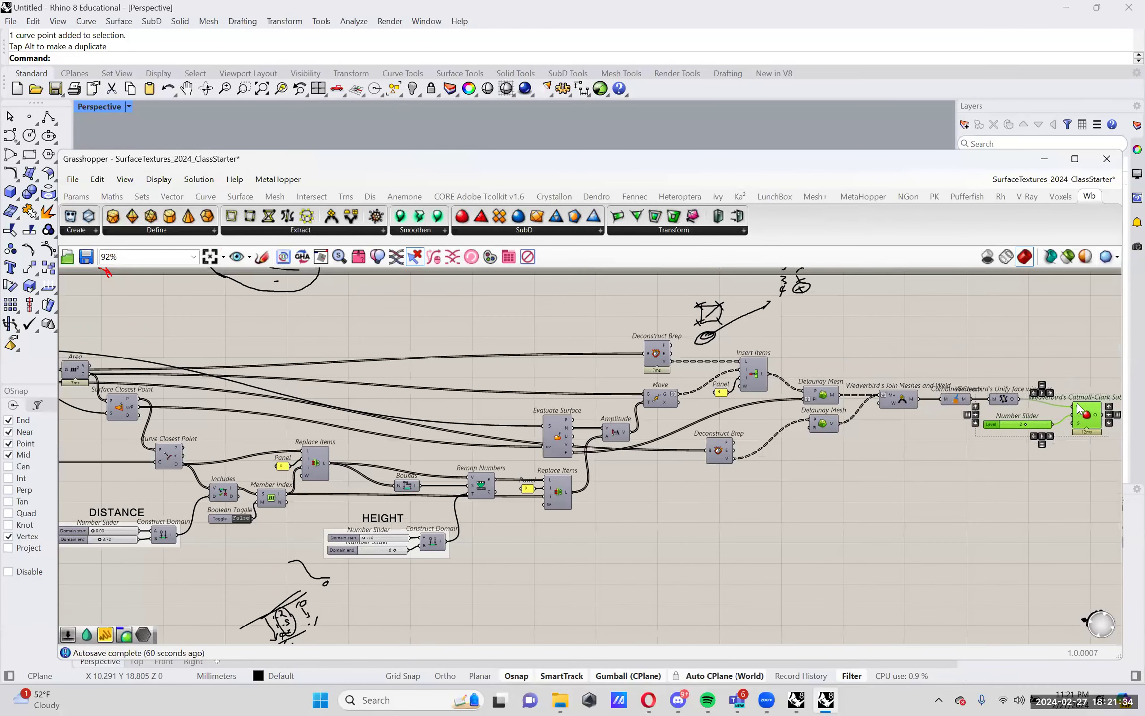
{"action": "scroll", "coordinate": [1080, 377], "scroll_direction": "up", "scroll_amount": 4}
{"action": "right_click_drag", "start_coordinate": [1077, 373], "coordinate": [1018, 377]}
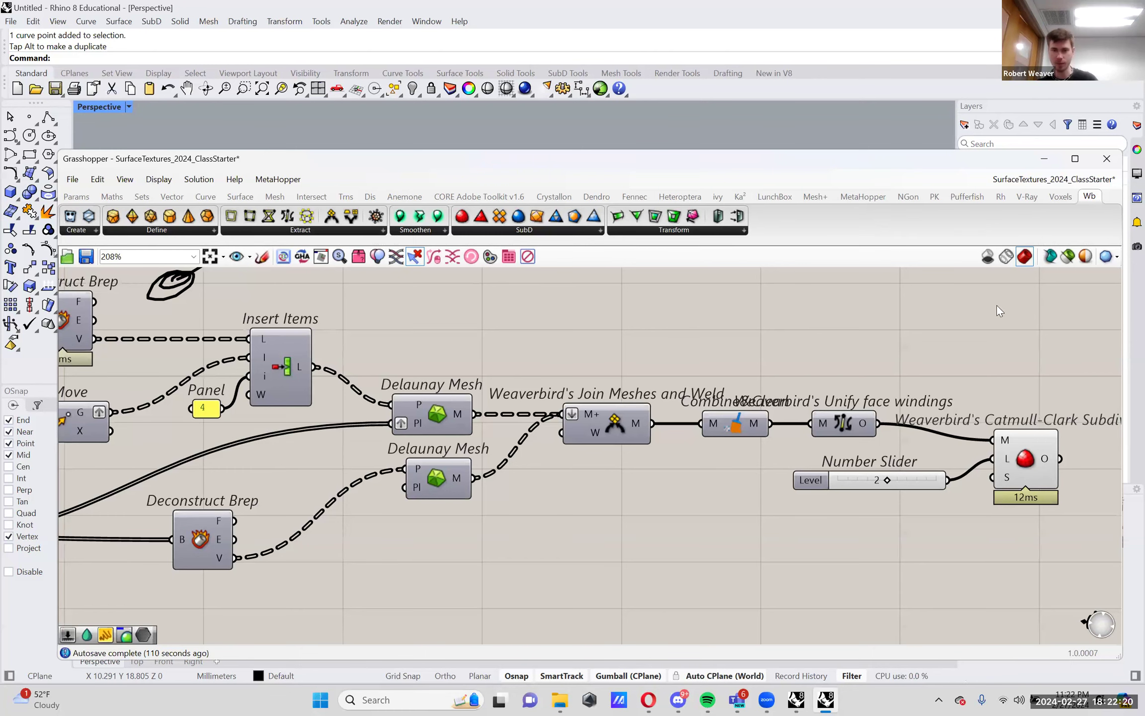
{"action": "scroll", "coordinate": [1014, 337], "scroll_direction": "down", "scroll_amount": 6}
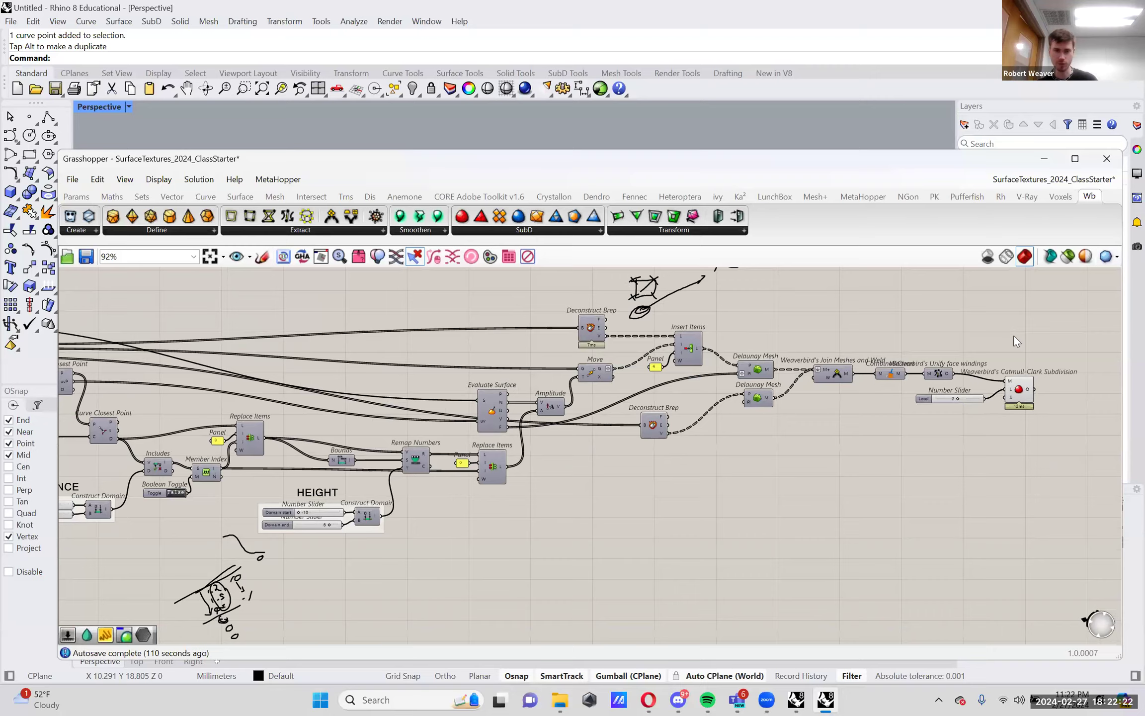
{"action": "scroll", "coordinate": [1016, 341], "scroll_direction": "up", "scroll_amount": 4}
{"action": "scroll", "coordinate": [1016, 340], "scroll_direction": "up", "scroll_amount": 2}
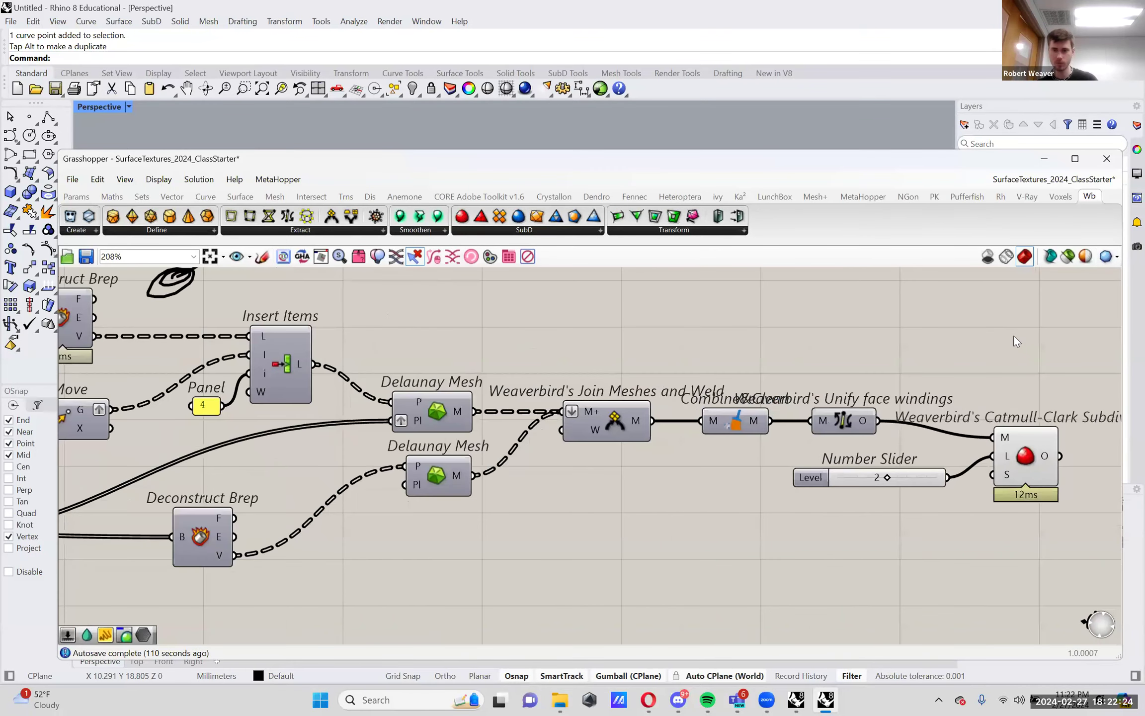
{"action": "scroll", "coordinate": [1017, 341], "scroll_direction": "down", "scroll_amount": 4}
{"action": "scroll", "coordinate": [1016, 341], "scroll_direction": "up", "scroll_amount": 1}
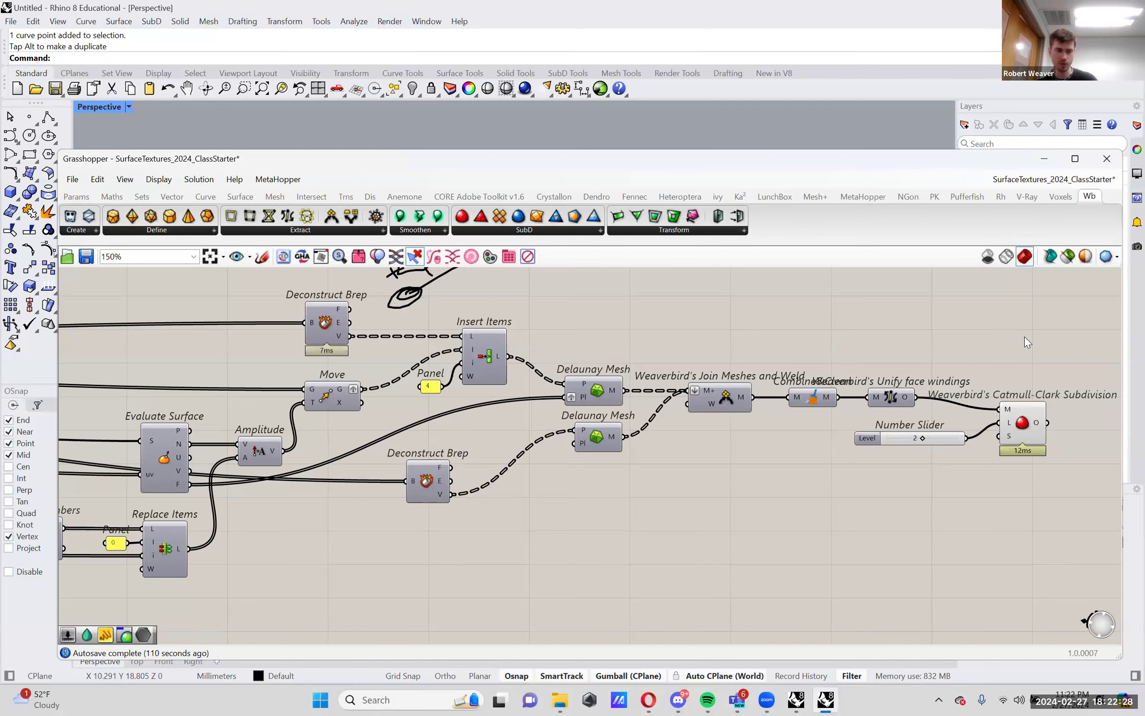
{"action": "scroll", "coordinate": [1024, 336], "scroll_direction": "down", "scroll_amount": 2}
{"action": "scroll", "coordinate": [1024, 336], "scroll_direction": "down", "scroll_amount": 4}
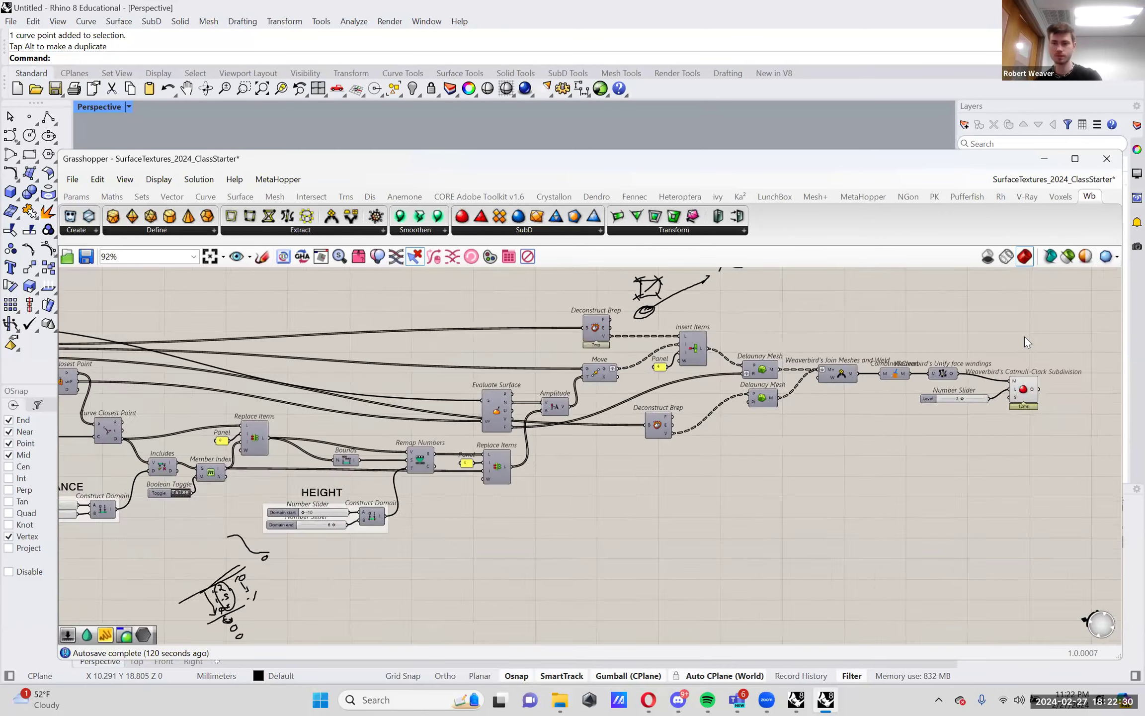
{"action": "scroll", "coordinate": [332, 547], "scroll_direction": "up", "scroll_amount": 3}
Turn off the preview of the whole diamond panel definition and narrow the Grasshopper window to uncover the viewport
{"action": "scroll", "coordinate": [611, 506], "scroll_direction": "down", "scroll_amount": 5}
{"action": "left_click_drag", "start_coordinate": [957, 487], "coordinate": [274, 359]}
{"action": "right_click", "coordinate": [280, 359]}
{"action": "left_click", "coordinate": [187, 365]}
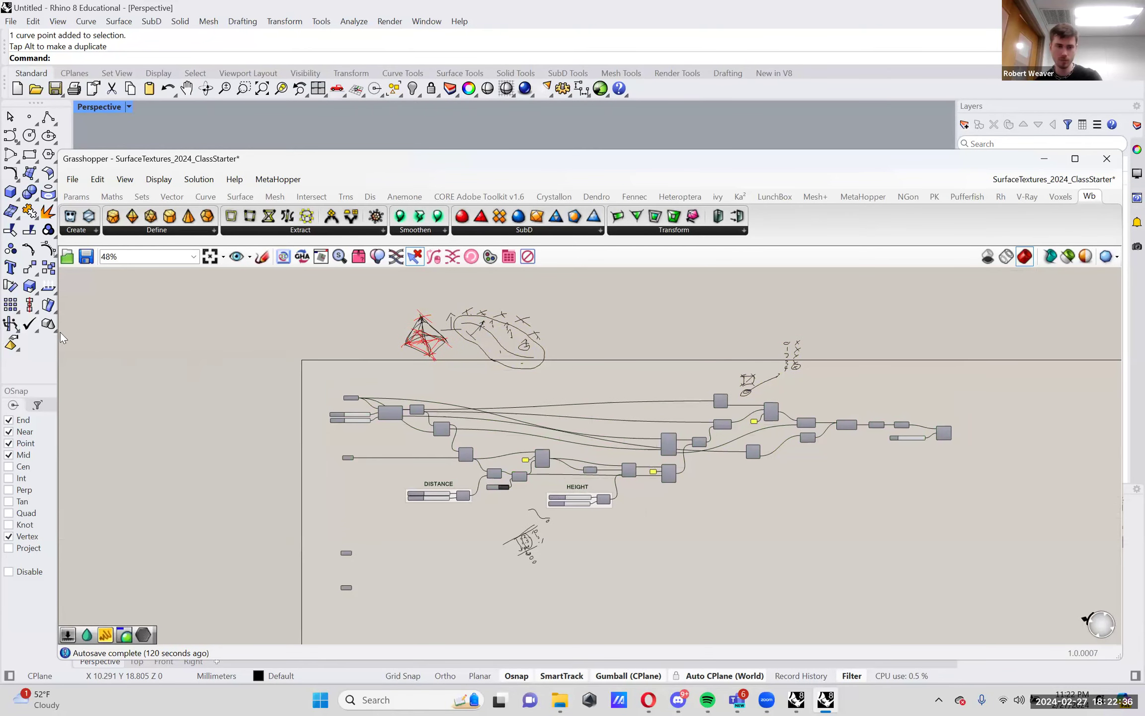
{"action": "left_click_drag", "start_coordinate": [54, 340], "coordinate": [646, 340]}
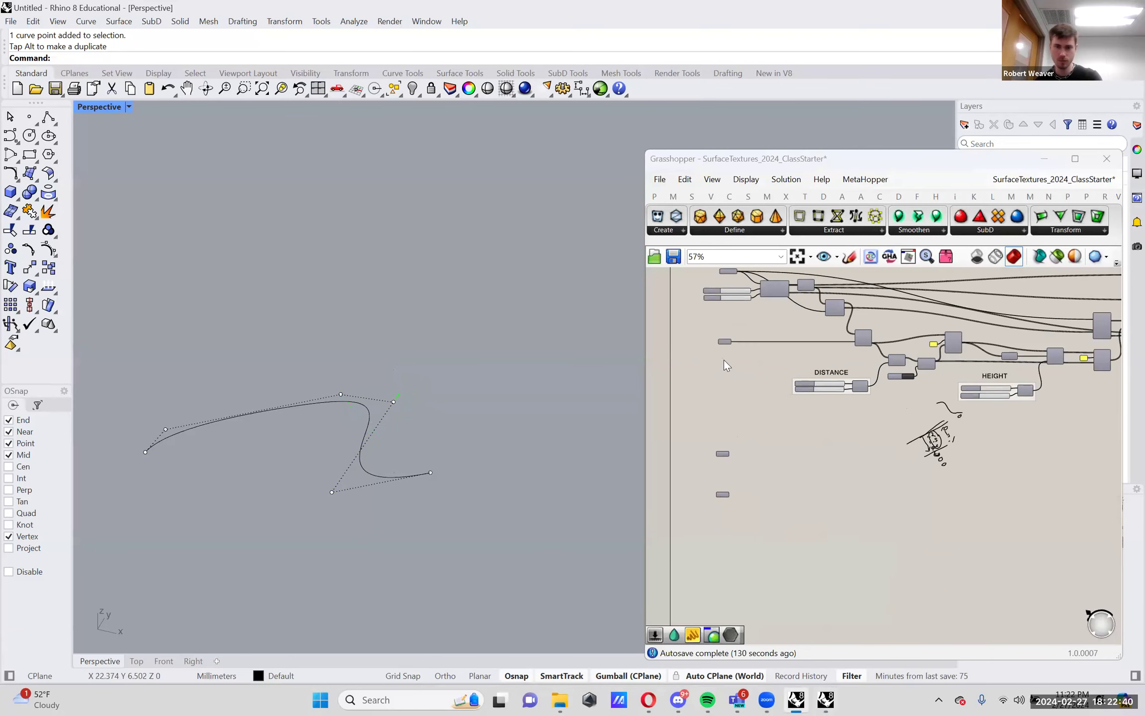
Internalise the data of the Curve parameter and delete the referenced curve from the Rhino model
{"action": "scroll", "coordinate": [723, 359], "scroll_direction": "up", "scroll_amount": 3}
{"action": "right_click", "coordinate": [725, 328]}
{"action": "left_click", "coordinate": [773, 564]}
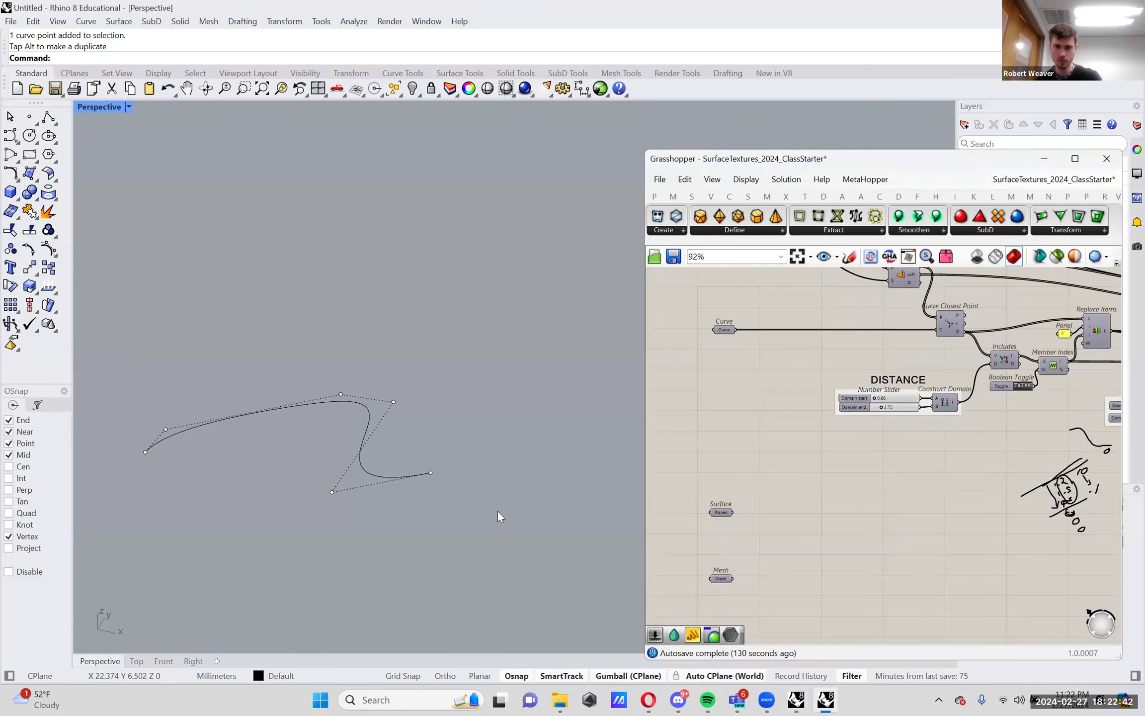
{"action": "left_click", "coordinate": [386, 476]}
{"action": "key", "text": "Delete"}
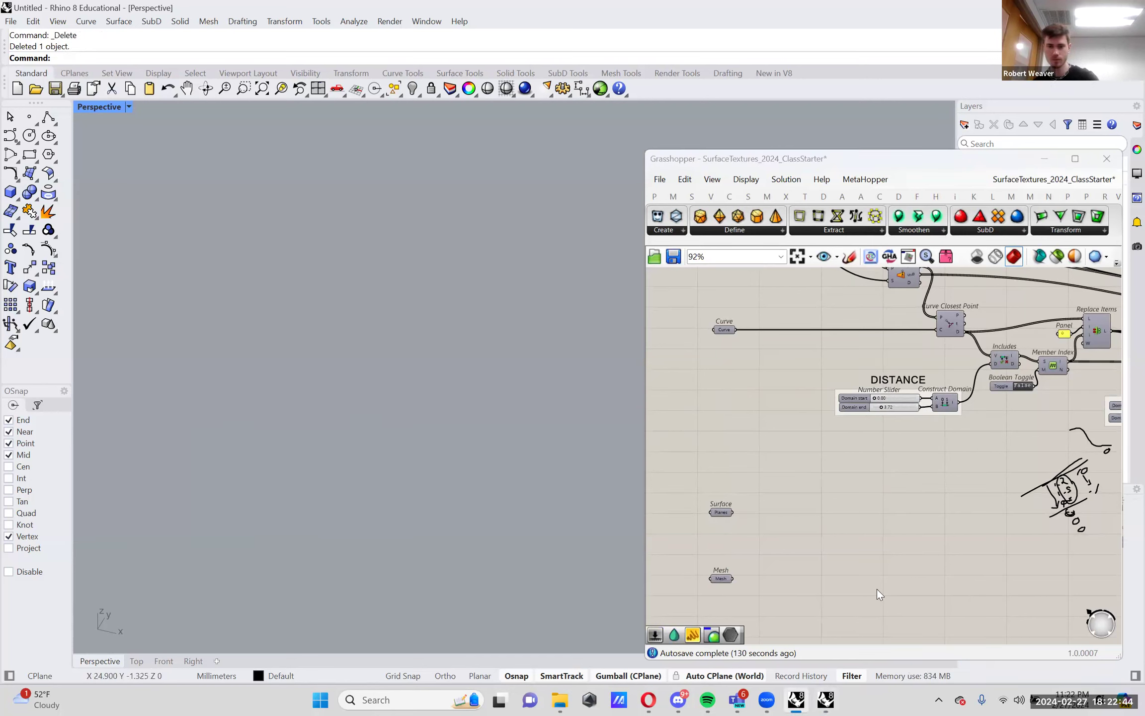
Turn on the preview of the starter Surface and Mesh parameters below the definition and bring the arm mesh into view
{"action": "right_click", "coordinate": [710, 473]}
{"action": "left_click", "coordinate": [712, 472]}
{"action": "right_click_drag", "start_coordinate": [370, 414], "coordinate": [430, 430]}
{"action": "scroll", "coordinate": [429, 436], "scroll_direction": "up", "scroll_amount": 3}
{"action": "right_click_drag", "start_coordinate": [757, 440], "coordinate": [849, 461]}
{"action": "scroll", "coordinate": [771, 503], "scroll_direction": "down", "scroll_amount": 2}
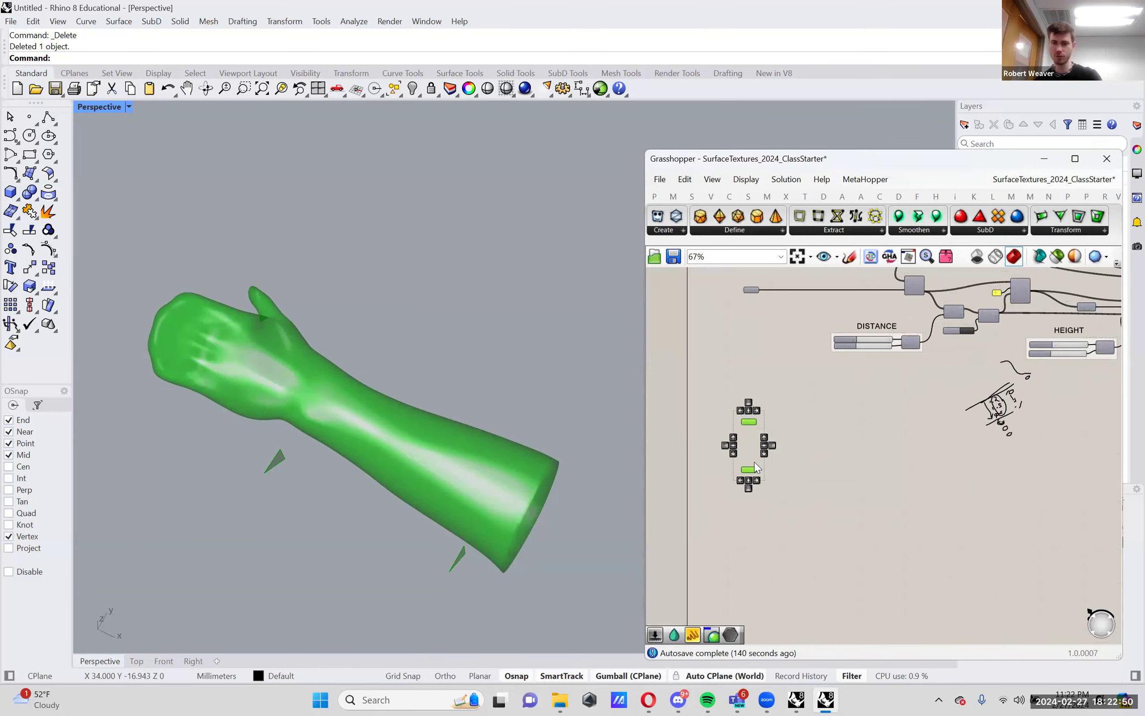
Move the starter Surface and Mesh parameters farther below the diamond panel definition and bring them into close view
{"action": "left_click", "coordinate": [741, 579]}
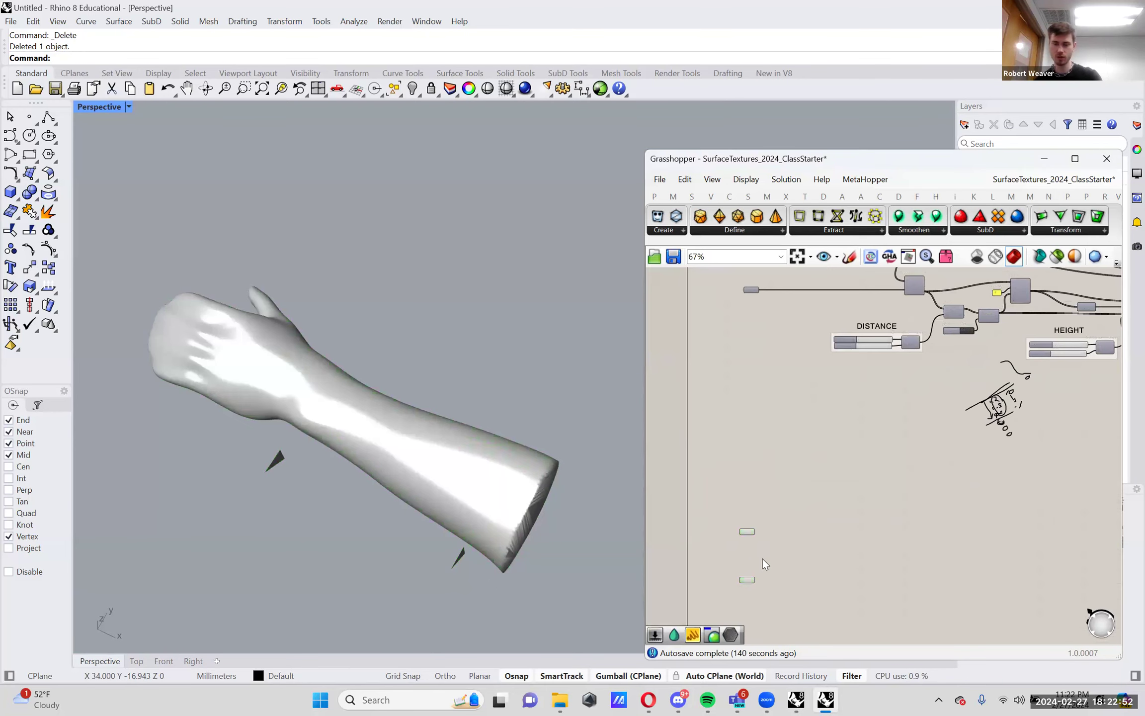
{"action": "scroll", "coordinate": [762, 558], "scroll_direction": "up", "scroll_amount": 4}
{"action": "right_click_drag", "start_coordinate": [358, 478], "coordinate": [472, 371]}
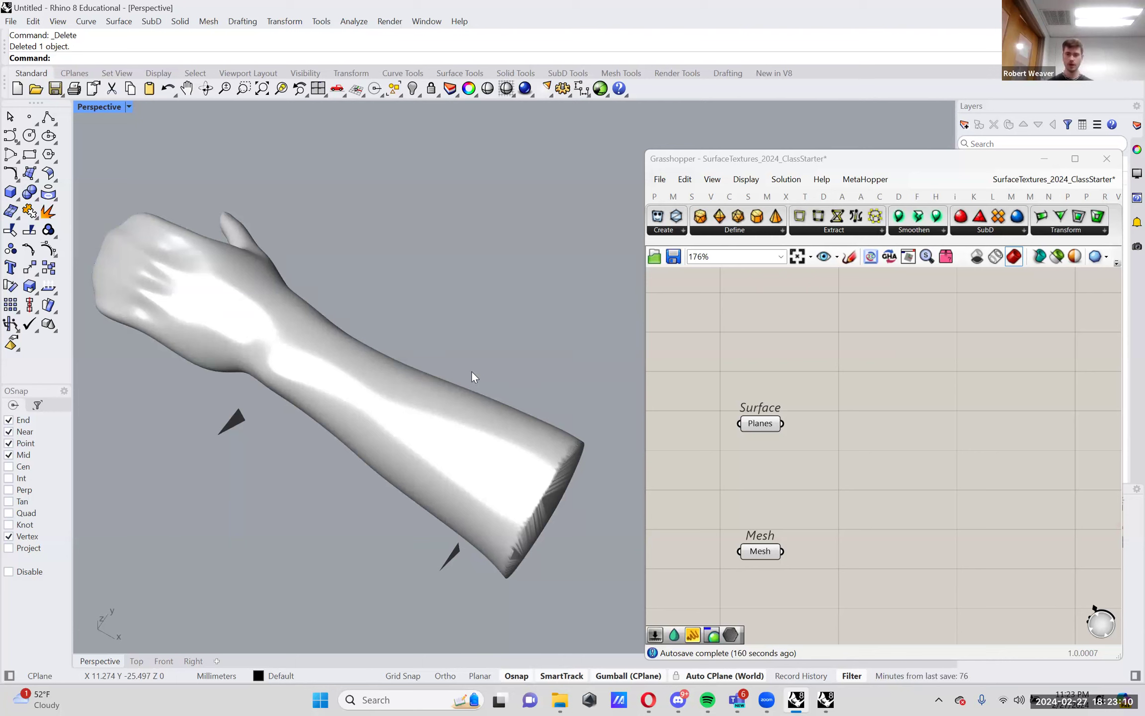
Highlight the arm mesh and the two triangular plane surfaces in turn, and examine their placement from above
{"action": "left_click", "coordinate": [774, 553]}
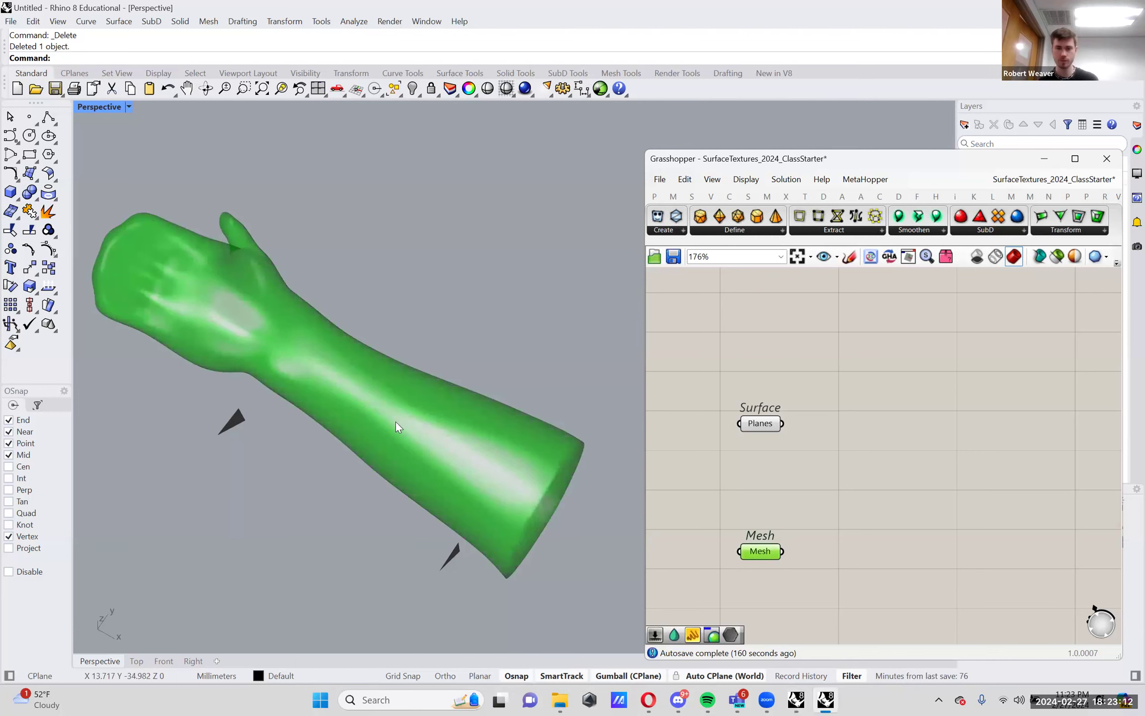
{"action": "left_click", "coordinate": [771, 426]}
{"action": "right_click_drag", "start_coordinate": [383, 424], "coordinate": [518, 457]}
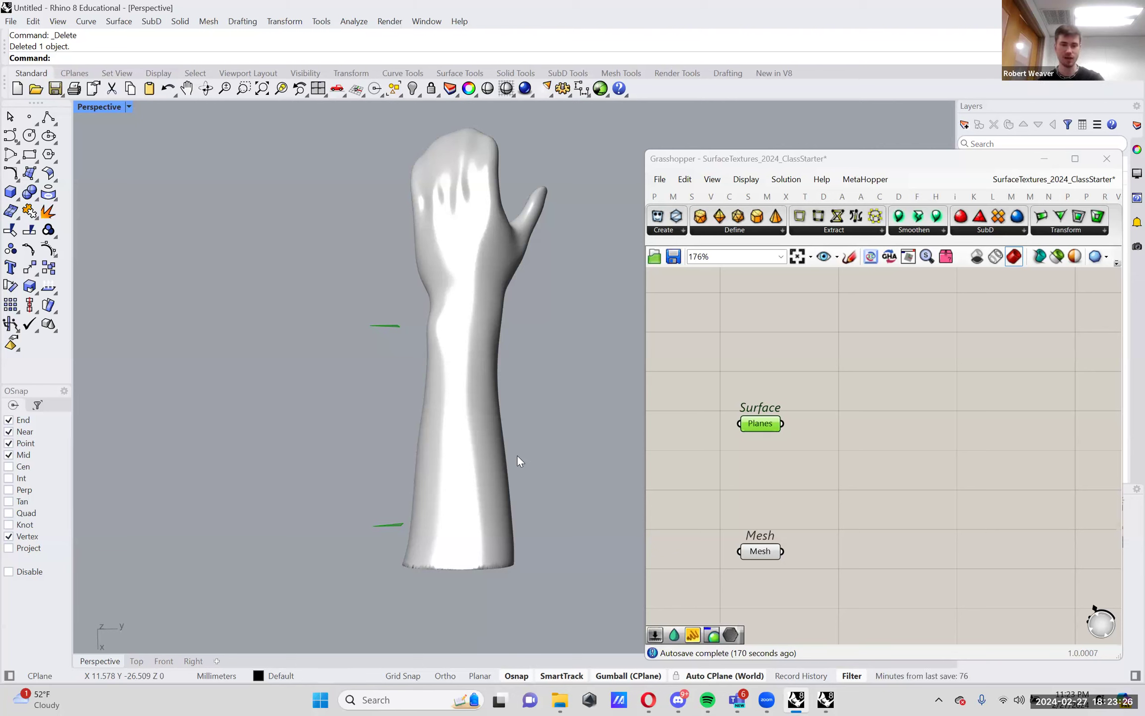
{"action": "right_click_drag", "start_coordinate": [504, 424], "coordinate": [503, 425]}
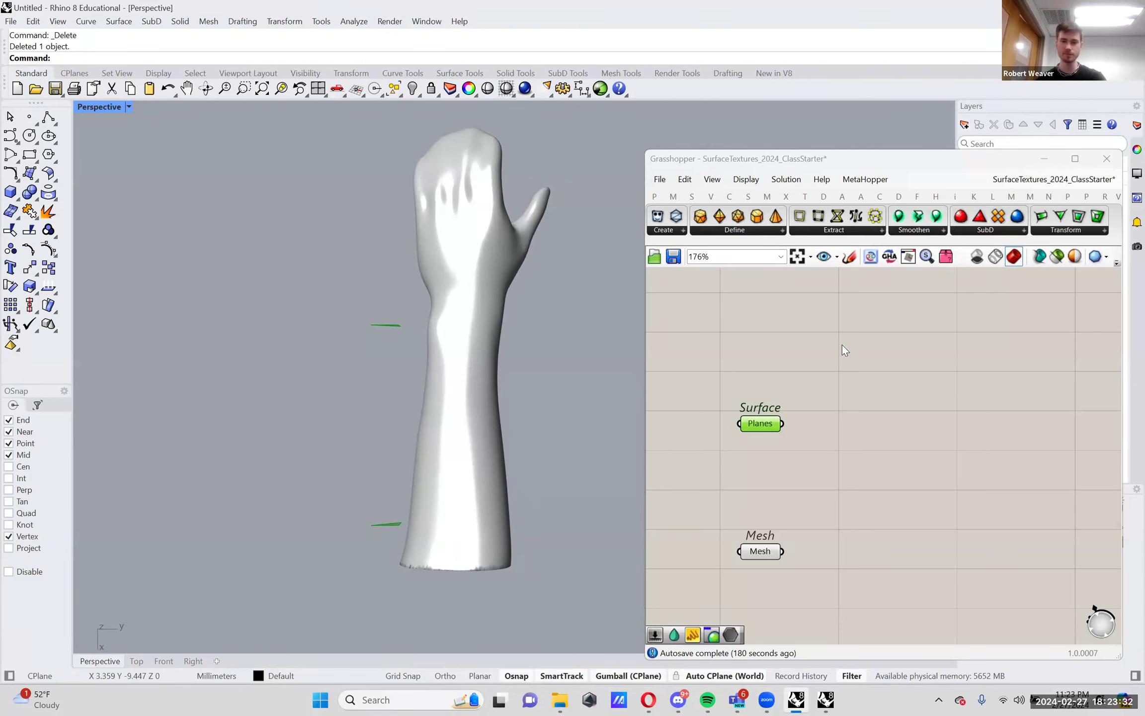
Sketch an arm outline on the canvas with two crossing plane lines and a diamond pattern between them
{"action": "left_click", "coordinate": [850, 257]}
{"action": "mouse_move", "coordinate": [914, 338]}
{"action": "left_mouse_down"}
{"action": "mouse_move", "coordinate": [890, 533]}
{"action": "mouse_move", "coordinate": [953, 458]}
{"action": "left_mouse_up"}
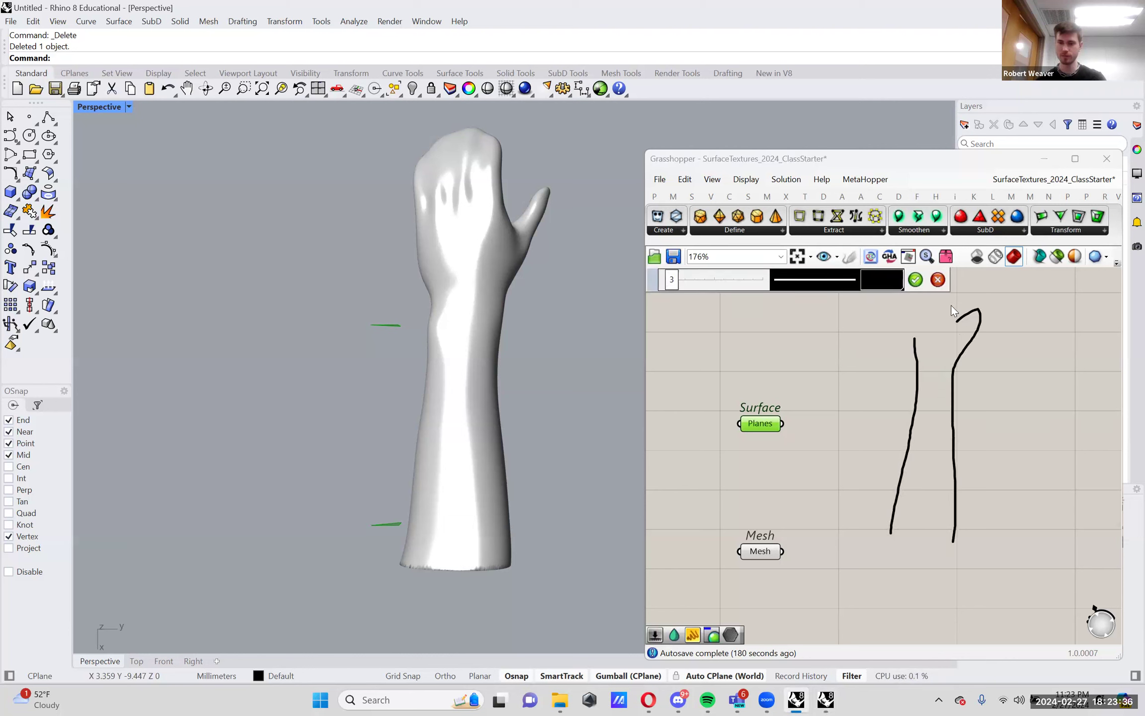
{"action": "left_click_drag", "start_coordinate": [887, 380], "coordinate": [990, 384]}
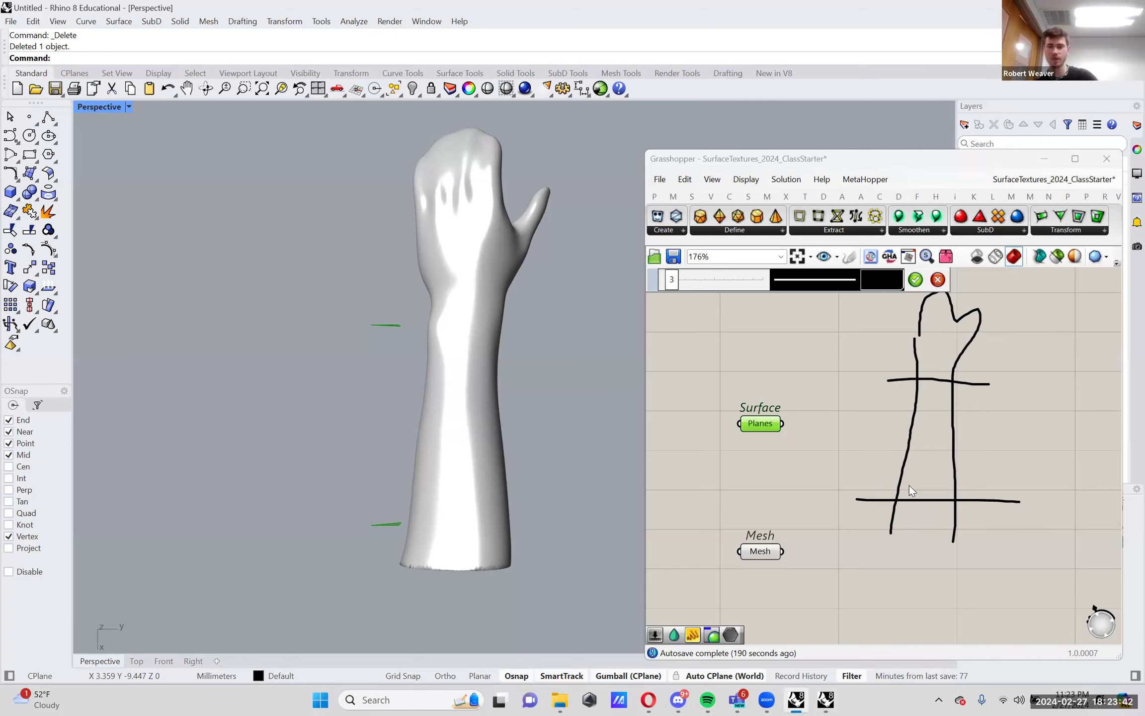
{"action": "mouse_move", "coordinate": [950, 474]}
{"action": "left_mouse_down"}
{"action": "mouse_move", "coordinate": [924, 444]}
{"action": "mouse_move", "coordinate": [907, 465]}
{"action": "mouse_move", "coordinate": [939, 455]}
{"action": "mouse_move", "coordinate": [917, 411]}
{"action": "mouse_move", "coordinate": [924, 441]}
{"action": "mouse_move", "coordinate": [952, 419]}
{"action": "mouse_move", "coordinate": [927, 387]}
{"action": "mouse_move", "coordinate": [909, 412]}
{"action": "mouse_move", "coordinate": [958, 402]}
{"action": "left_mouse_up"}
{"action": "left_click_drag", "start_coordinate": [954, 473], "coordinate": [962, 449]}
{"action": "left_click", "coordinate": [915, 279]}
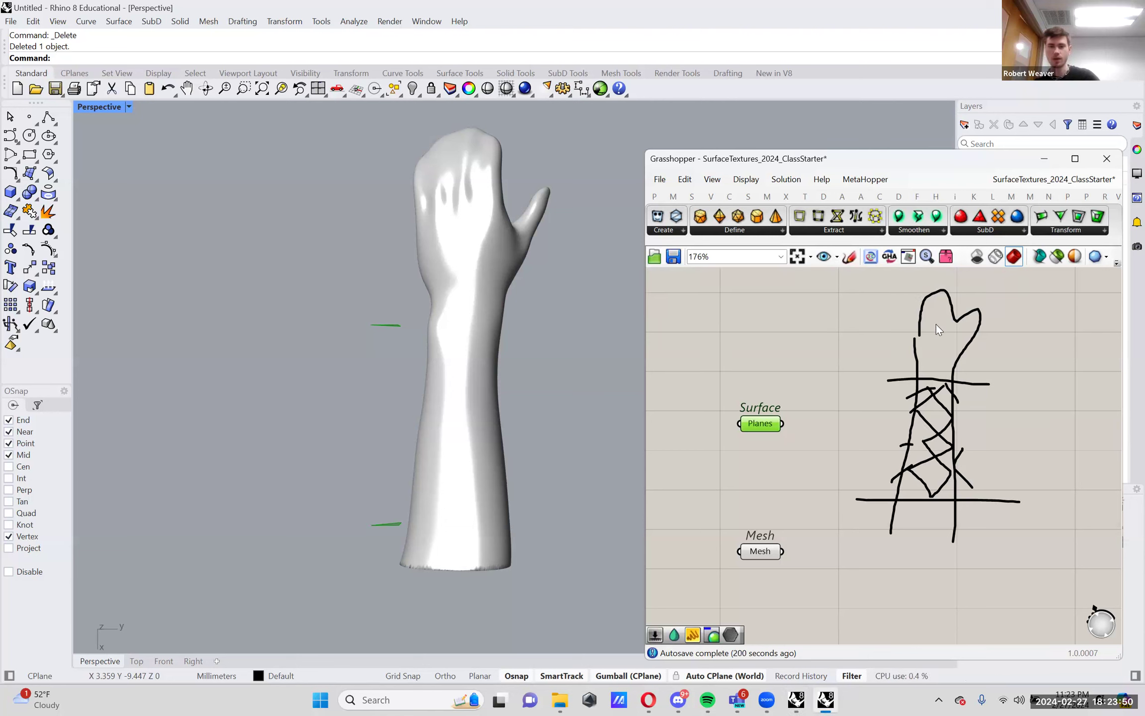
Delete the arm sketch from the canvas
{"action": "right_click_drag", "start_coordinate": [909, 373], "coordinate": [876, 394]}
{"action": "left_click_drag", "start_coordinate": [1002, 570], "coordinate": [840, 376]}
{"action": "key", "text": "Delete"}
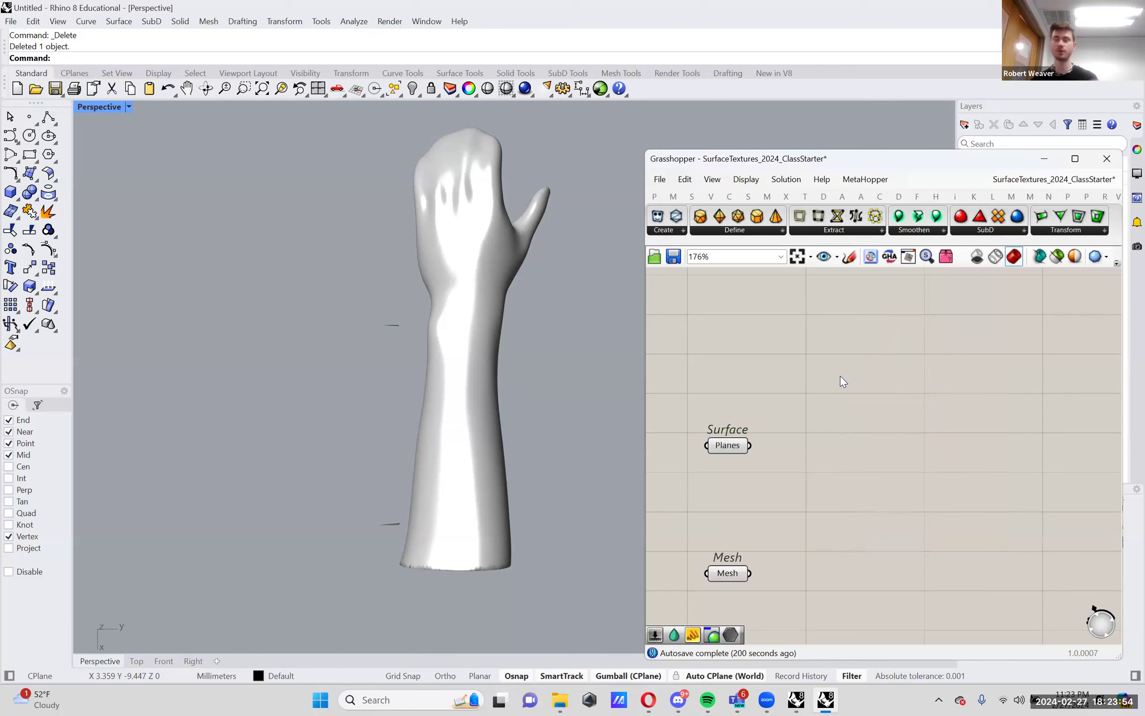
Check which geometry the Mesh and Planes parameters each hold by highlighting them in the viewport
{"action": "right_click_drag", "start_coordinate": [801, 462], "coordinate": [809, 418]}
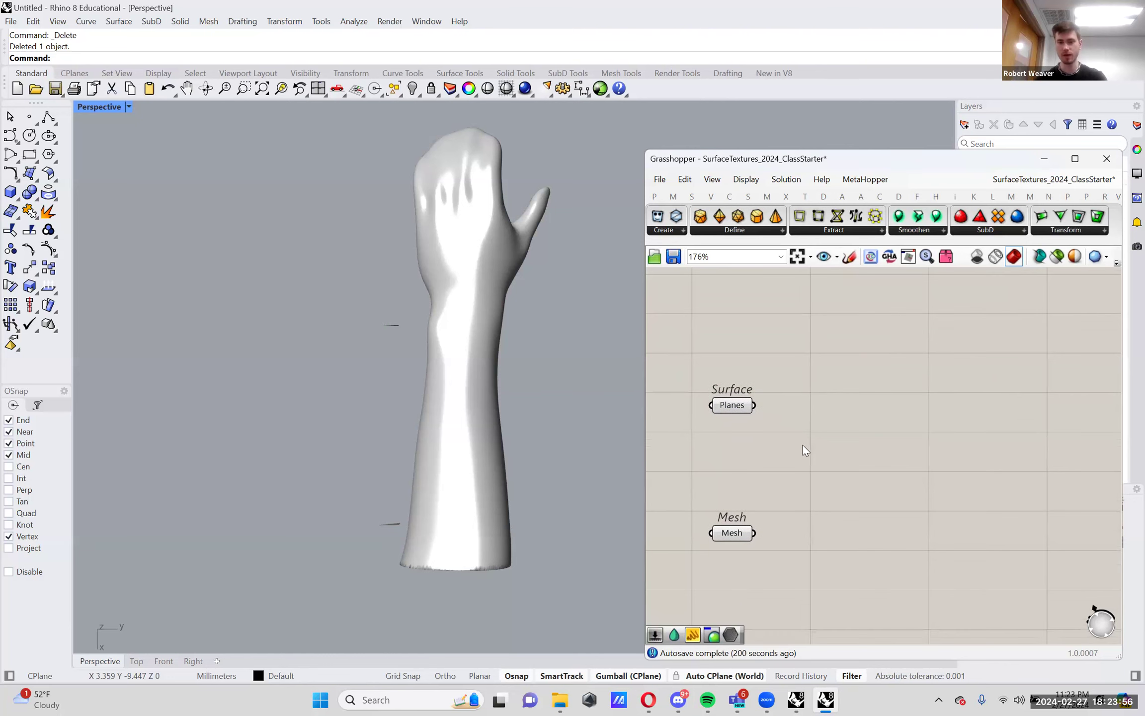
{"action": "scroll", "coordinate": [815, 442], "scroll_direction": "up", "scroll_amount": 2}
{"action": "left_click", "coordinate": [727, 535]}
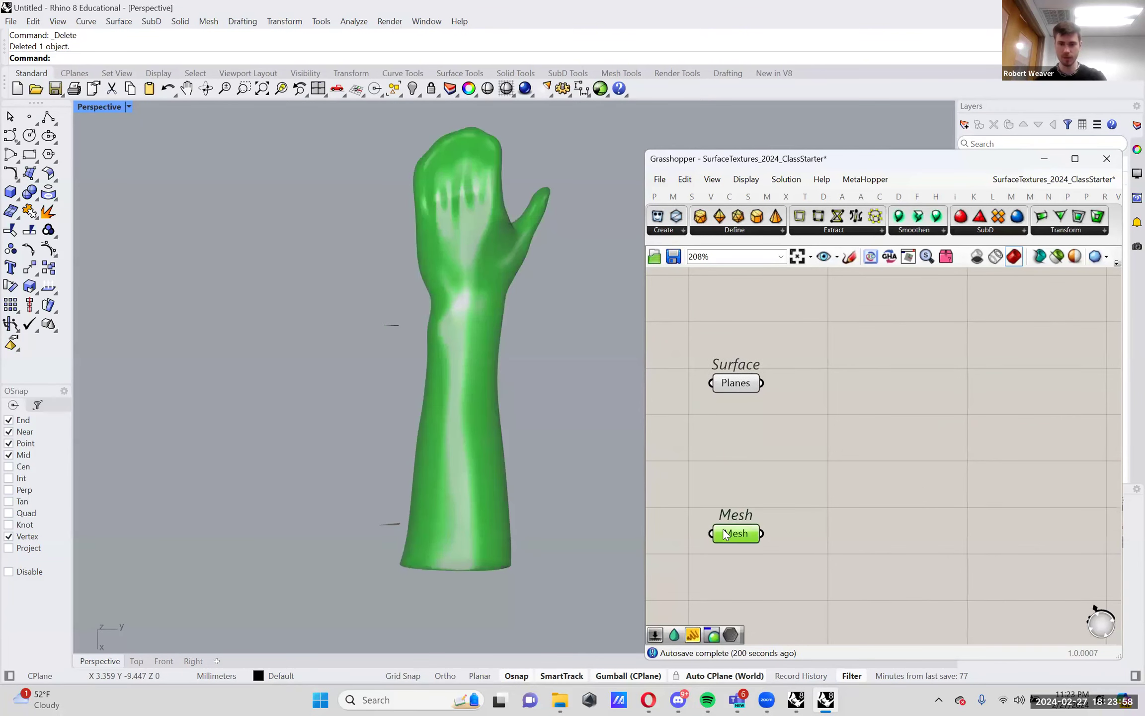
{"action": "left_click", "coordinate": [735, 386]}
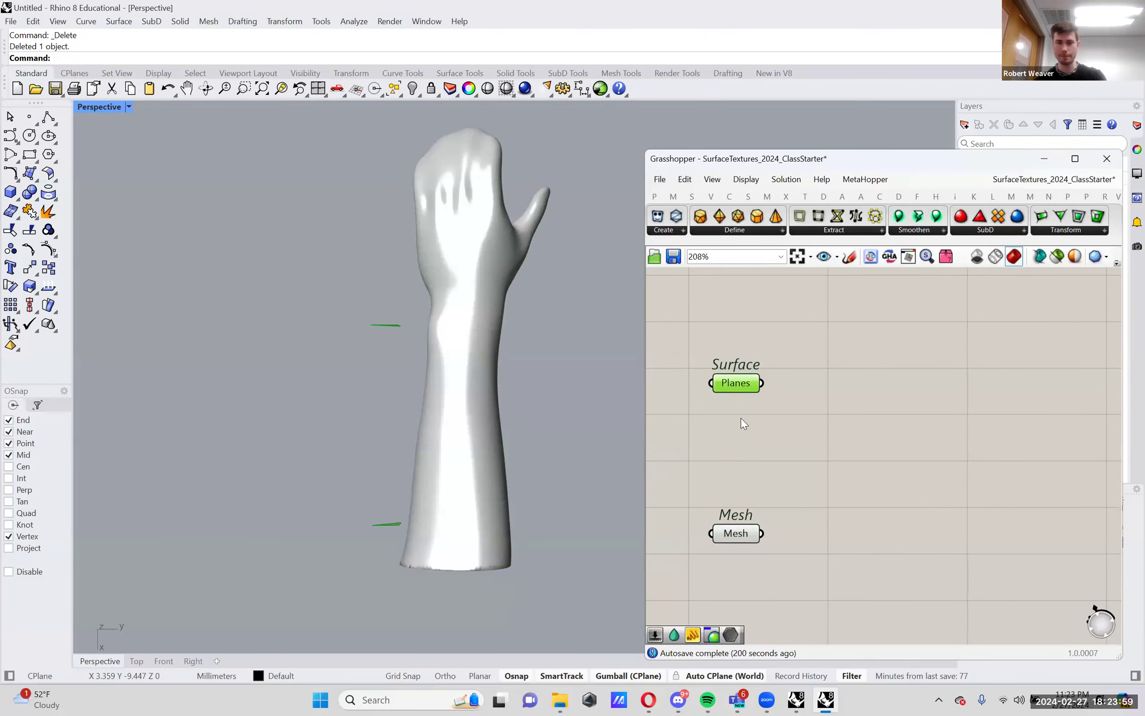
{"action": "left_click", "coordinate": [740, 531]}
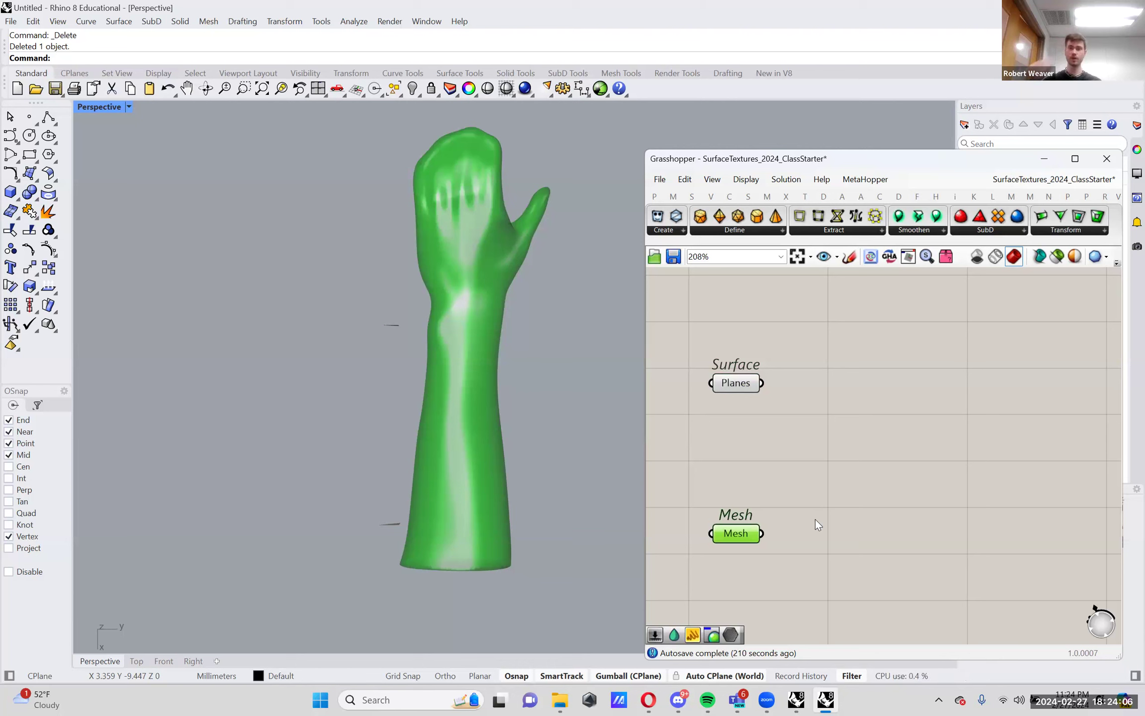
Place a LunchBox Diamond Panels component beside the starter parameters, and delete it again
{"action": "left_click", "coordinate": [992, 196]}
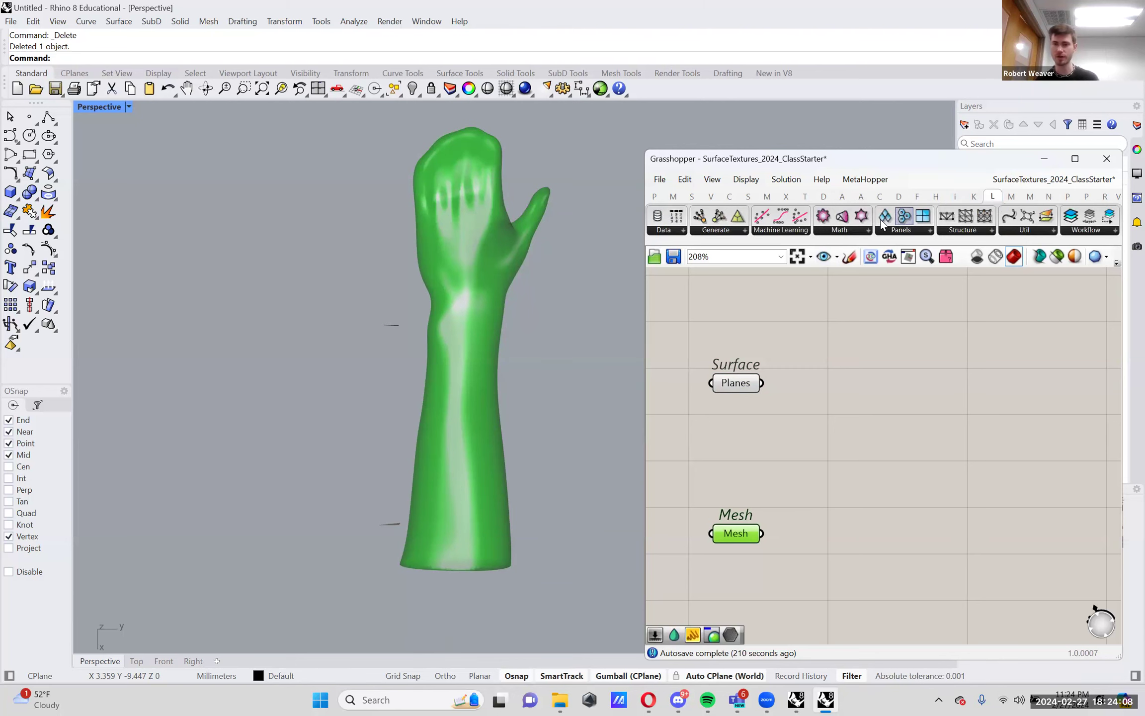
{"action": "left_click_drag", "start_coordinate": [941, 360], "coordinate": [947, 380]}
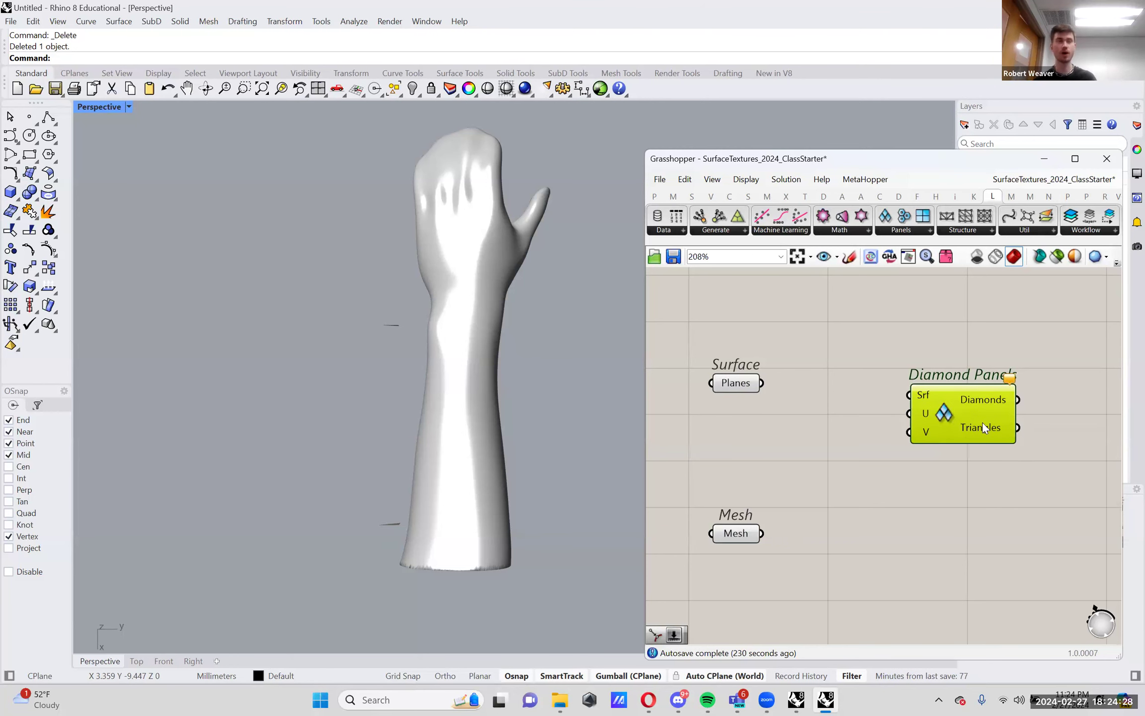
{"action": "left_click_drag", "start_coordinate": [951, 405], "coordinate": [1020, 464]}
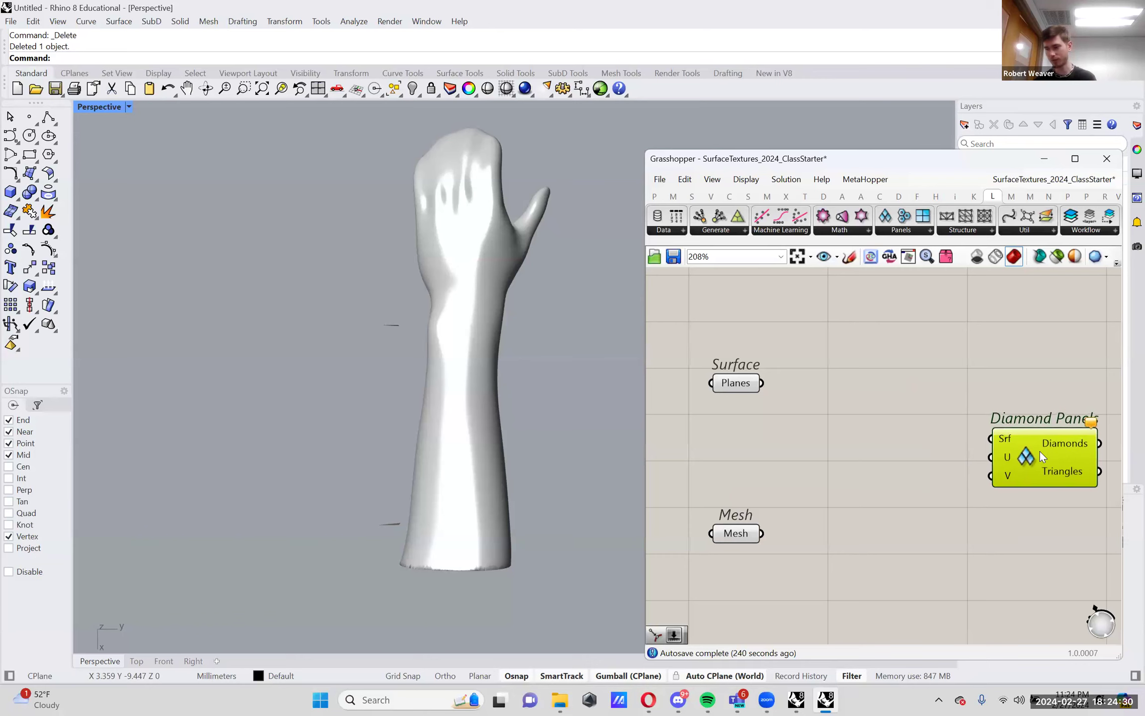
{"action": "scroll", "coordinate": [1039, 450], "scroll_direction": "down", "scroll_amount": 2}
{"action": "key", "text": "Delete"}
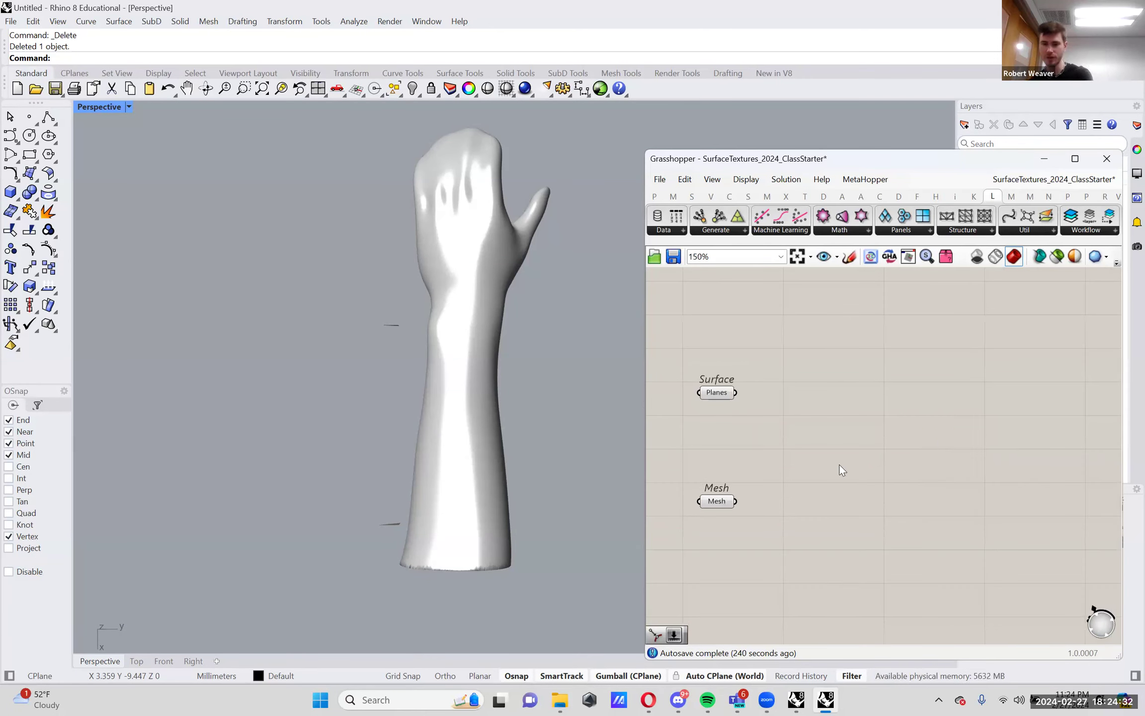
Add a Perp Frames component to the canvas next to the Surface and Mesh parameters
{"action": "scroll", "coordinate": [793, 472], "scroll_direction": "up", "scroll_amount": 3}
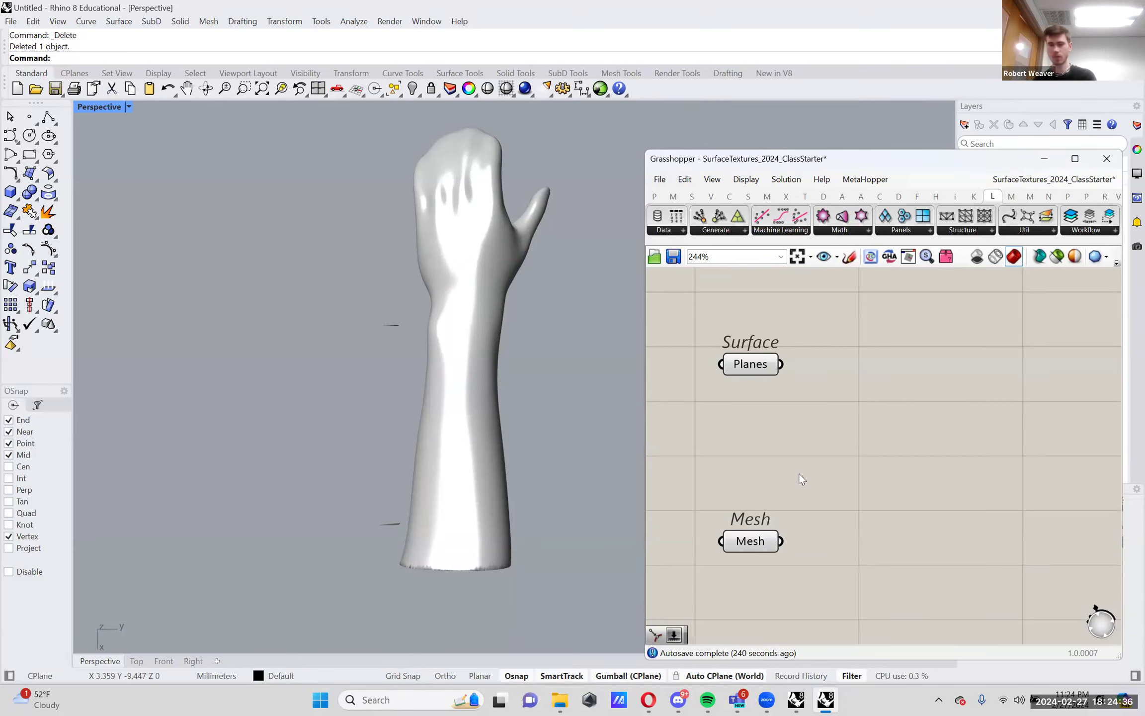
{"action": "right_click_drag", "start_coordinate": [929, 485], "coordinate": [889, 465]}
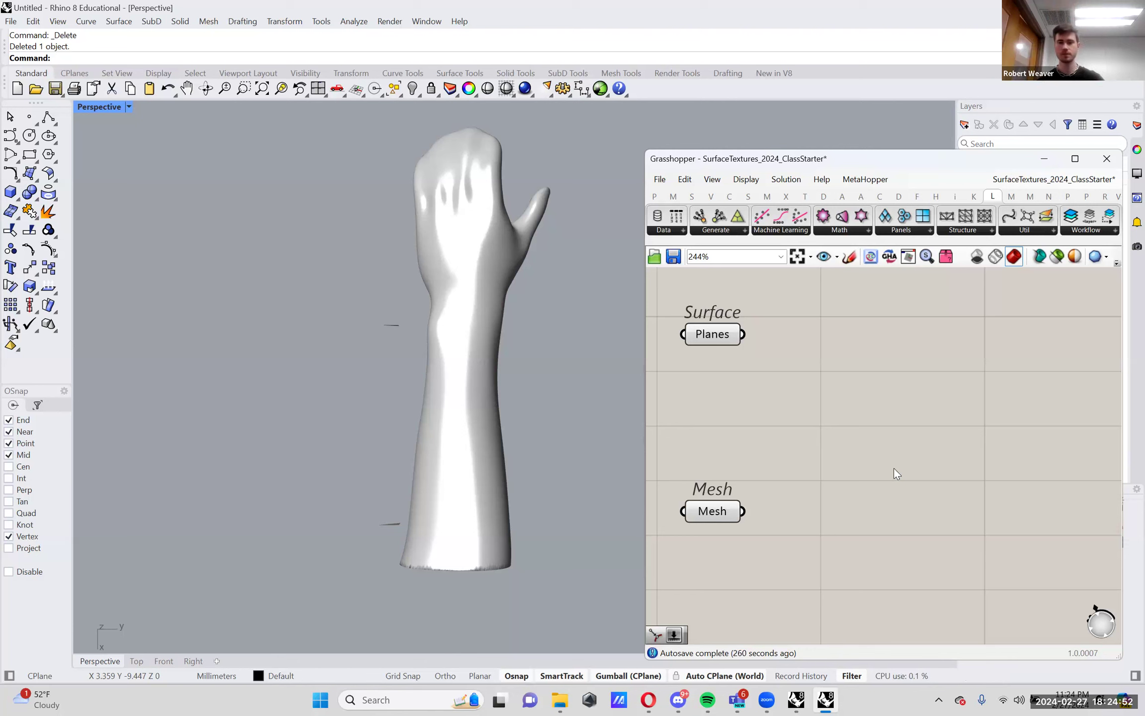
{"action": "right_click_drag", "start_coordinate": [915, 470], "coordinate": [936, 500]}
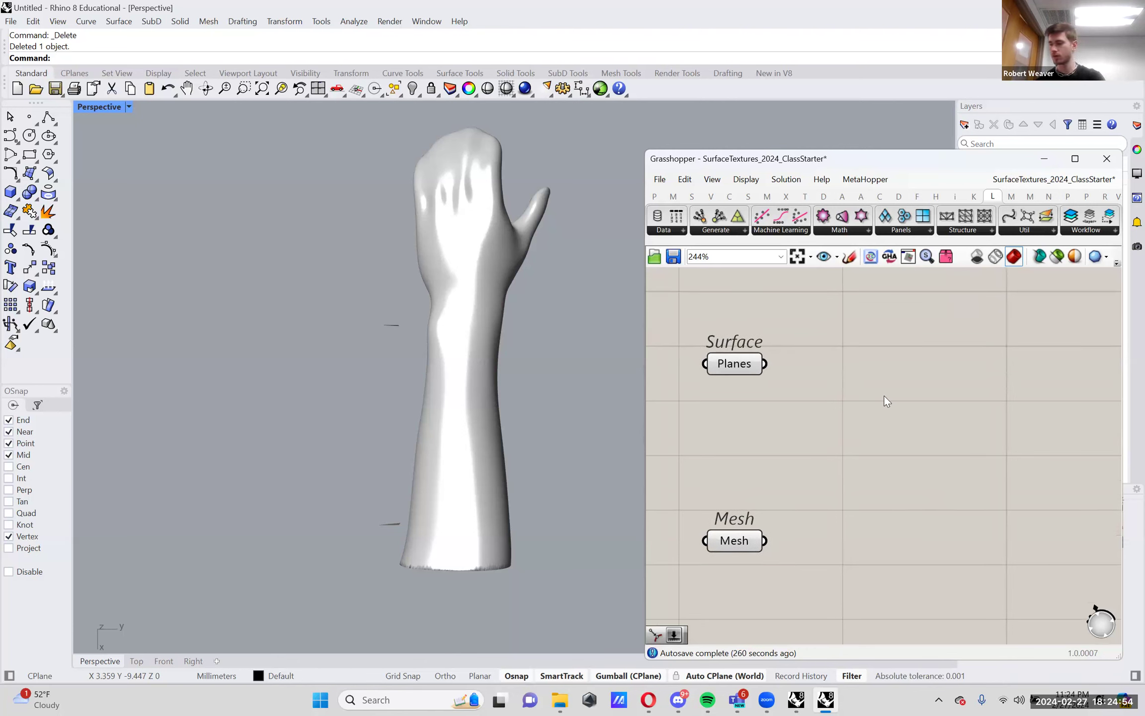
{"action": "scroll", "coordinate": [897, 411], "scroll_direction": "right", "scroll_amount": 3}
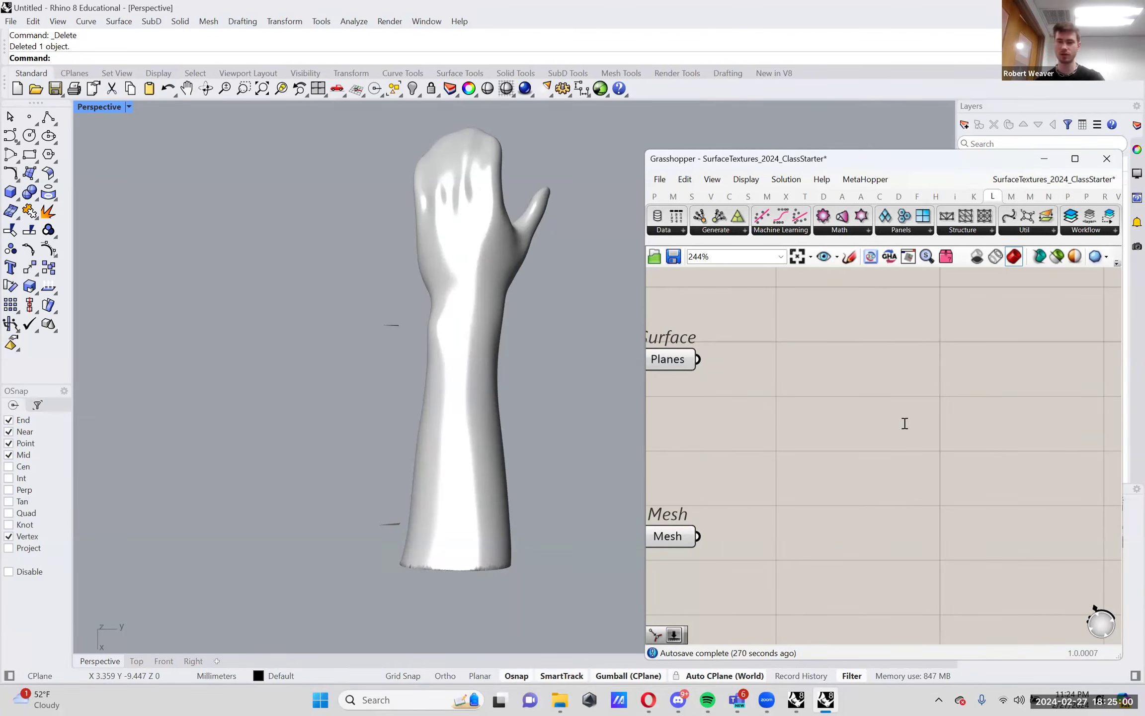
{"action": "double_click", "coordinate": [904, 423]}
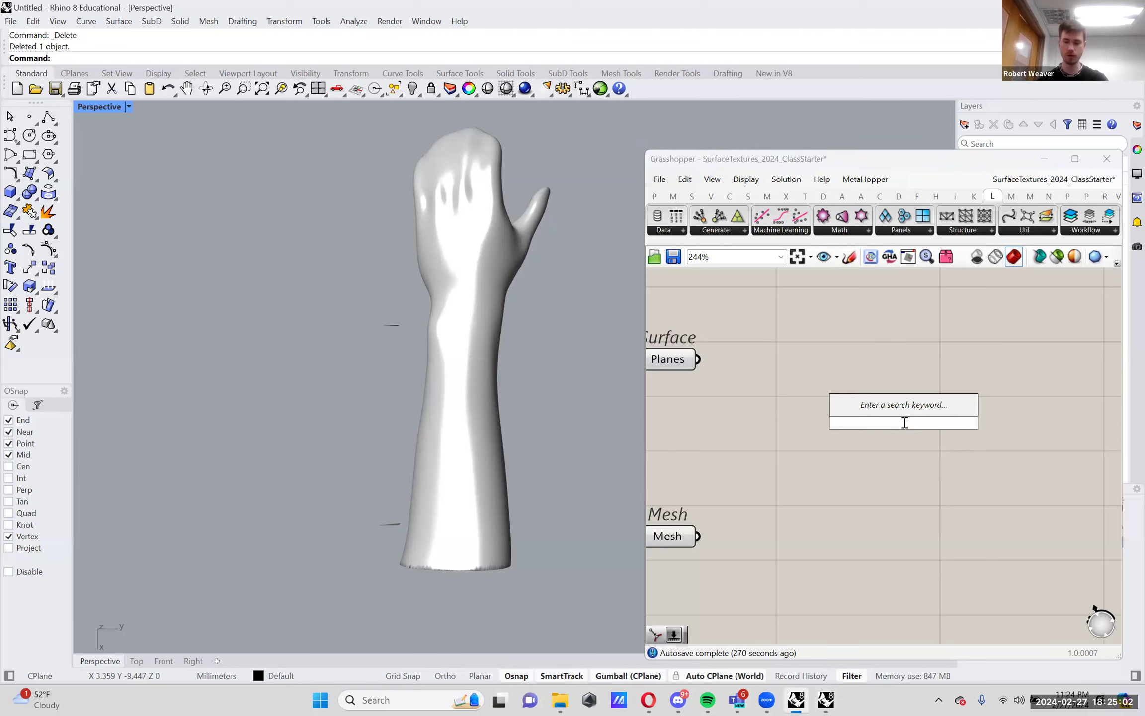
{"action": "type", "text": "perp"}
{"action": "key", "text": "Up"}
{"action": "key", "text": "Up"}
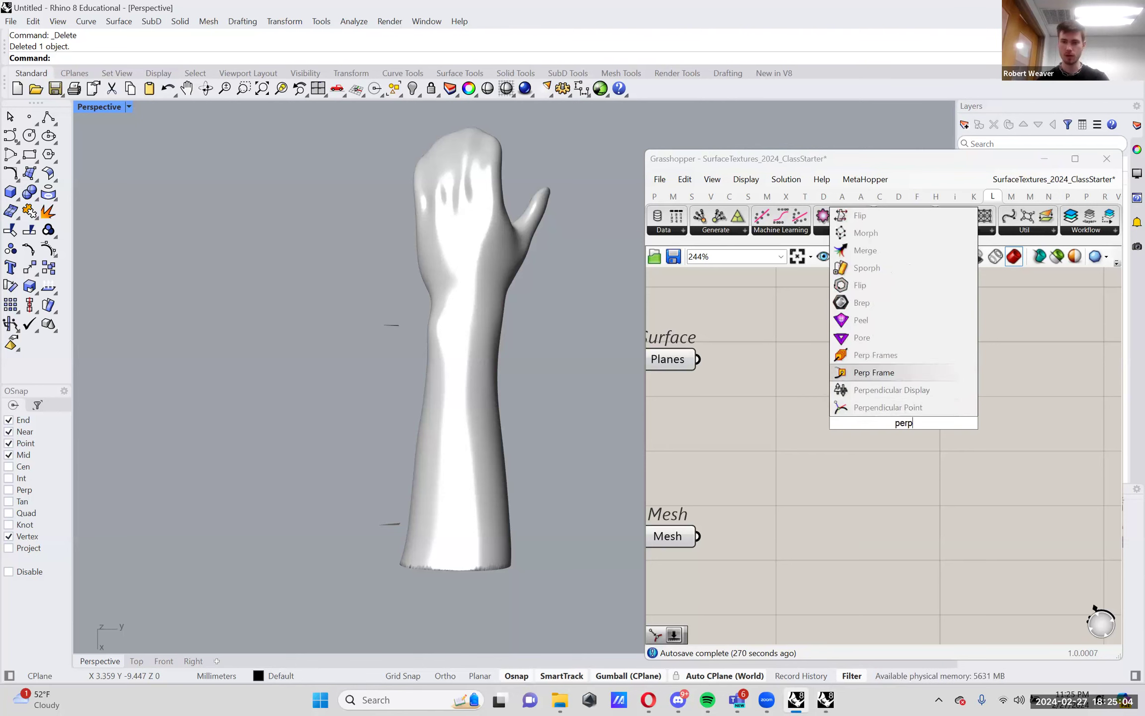
{"action": "key", "text": "Up"}
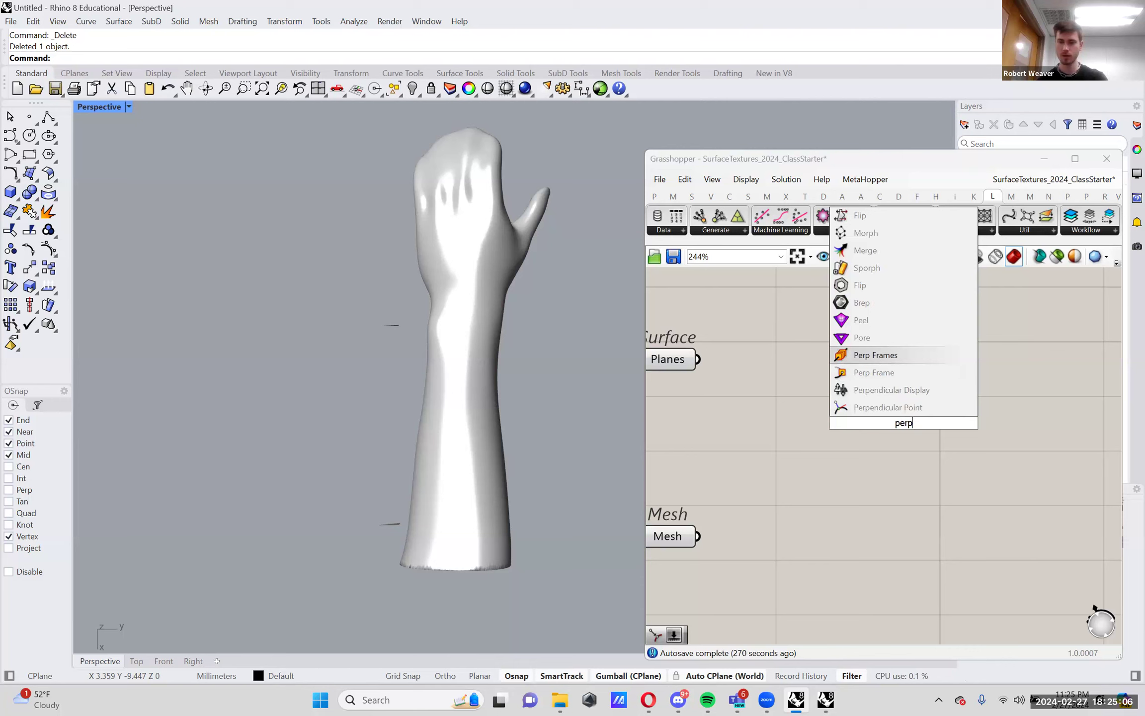
{"action": "left_click", "coordinate": [921, 358]}
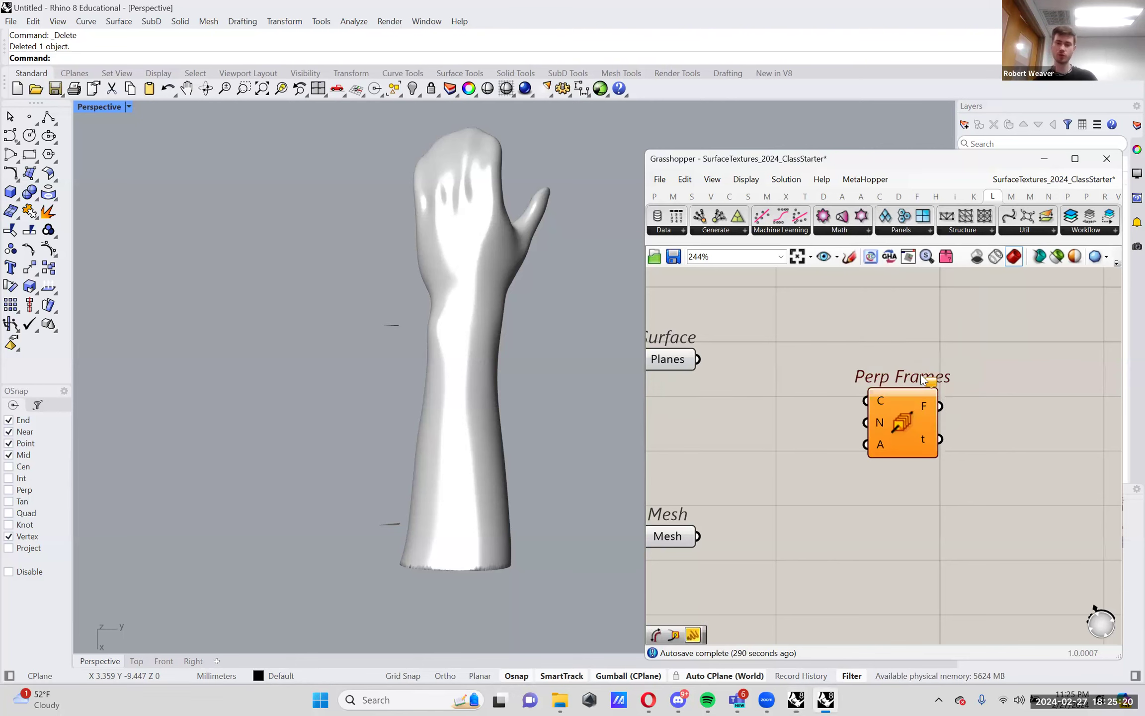
Move the Perp Frames component farther away from the Surface and Mesh parameters to leave room between them
{"action": "left_click_drag", "start_coordinate": [900, 424], "coordinate": [981, 422]}
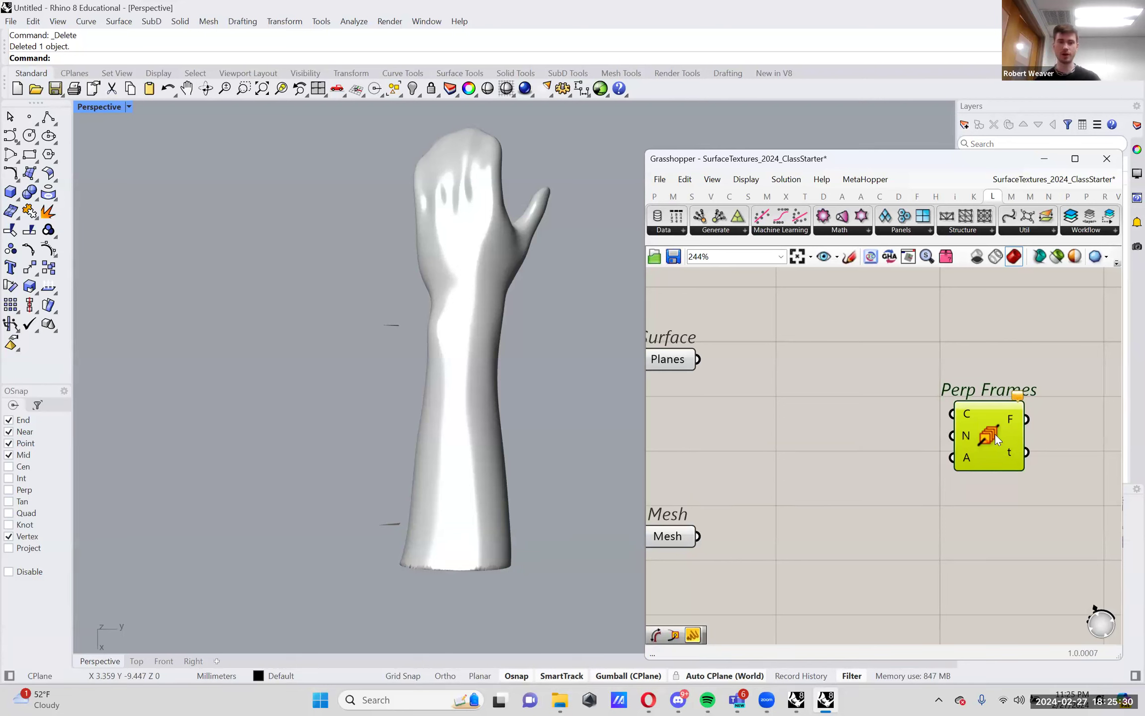
{"action": "scroll", "coordinate": [995, 433], "scroll_direction": "down", "scroll_amount": 1}
{"action": "right_click_drag", "start_coordinate": [1011, 428], "coordinate": [1083, 427]}
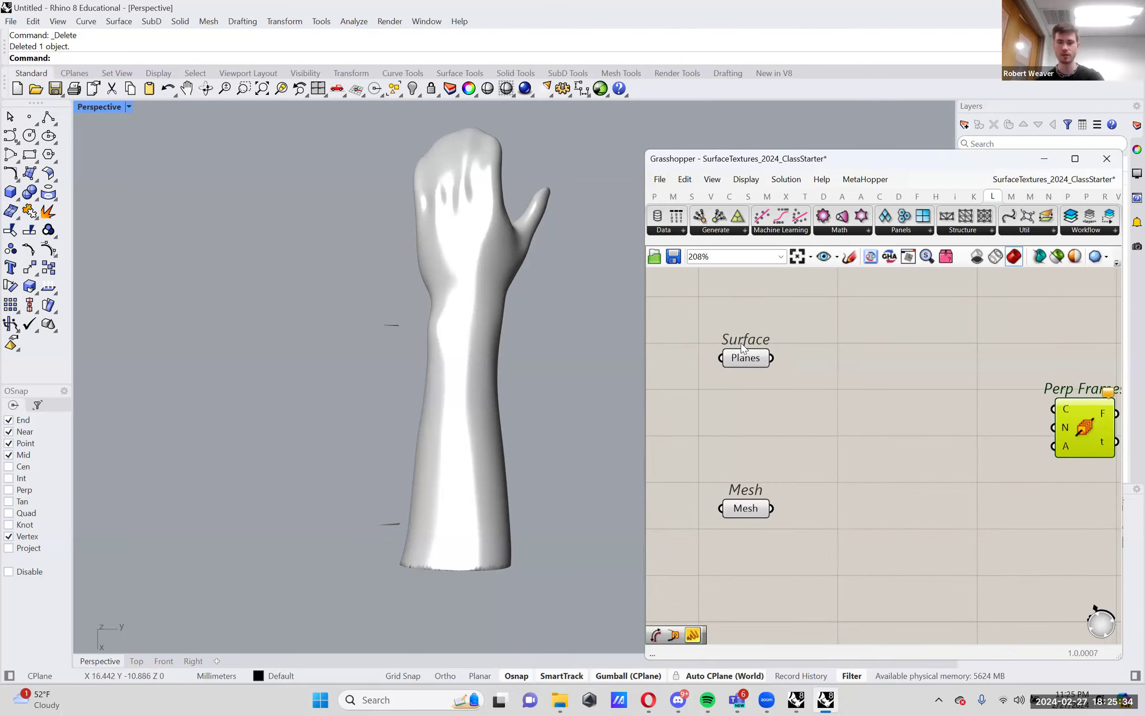
Highlight the two triangular plane surfaces and examine them beside the arm from the cut wrist-to-elbow end
{"action": "left_click", "coordinate": [747, 361]}
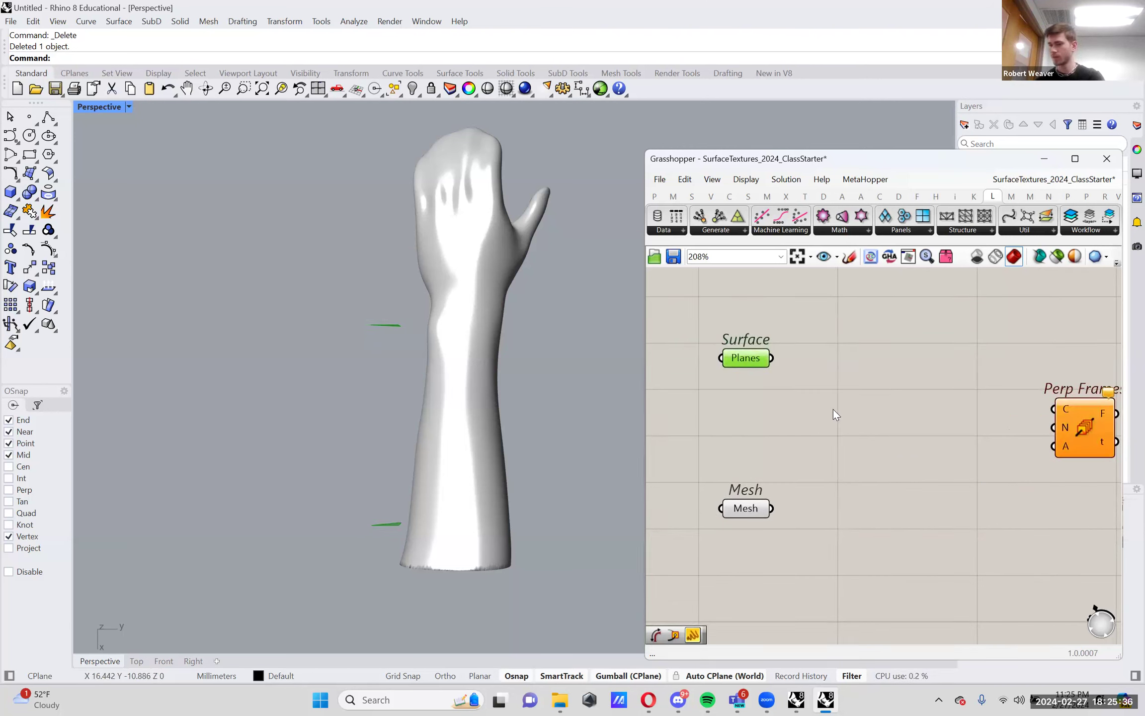
{"action": "right_click_drag", "start_coordinate": [442, 416], "coordinate": [449, 365]}
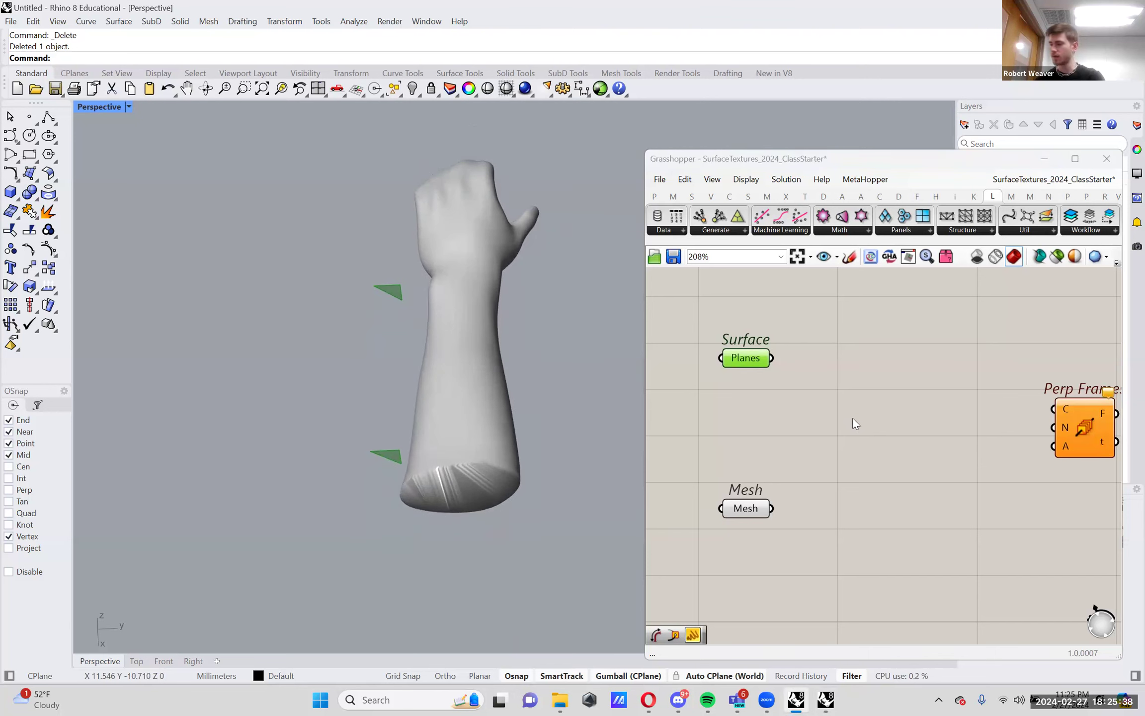
{"action": "right_click_drag", "start_coordinate": [855, 423], "coordinate": [824, 430]}
{"action": "right_click", "coordinate": [428, 337]}
{"action": "scroll", "coordinate": [398, 298], "scroll_direction": "up", "scroll_amount": 3}
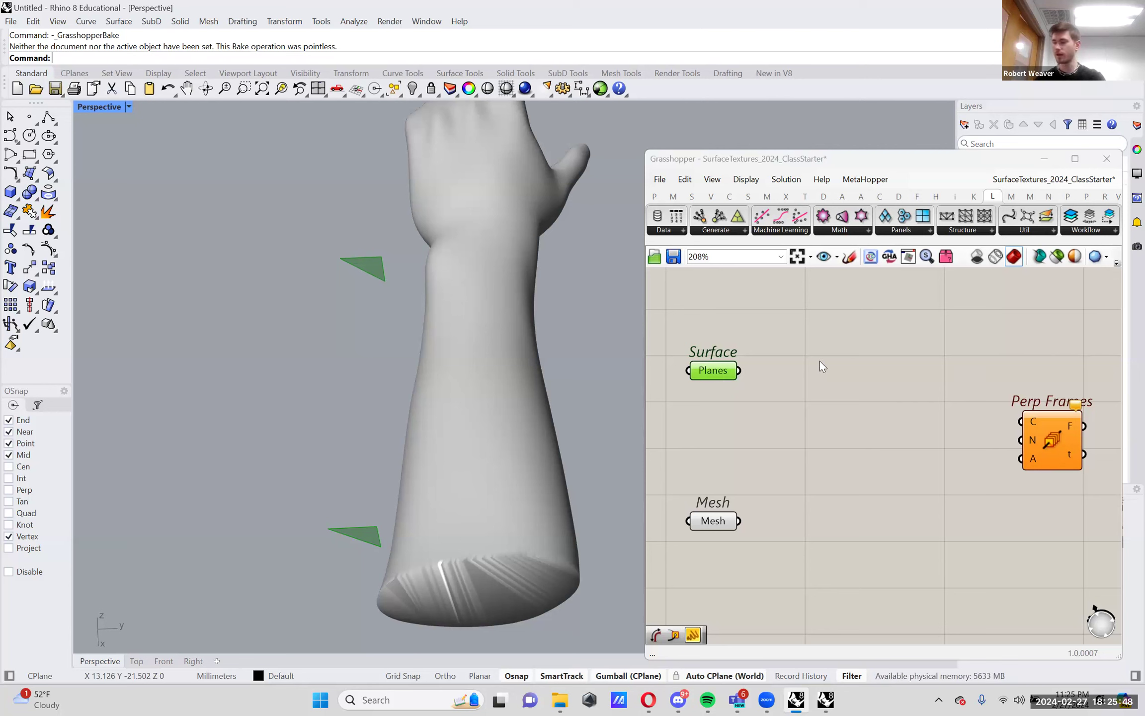
{"action": "right_click_drag", "start_coordinate": [399, 359], "coordinate": [405, 365]}
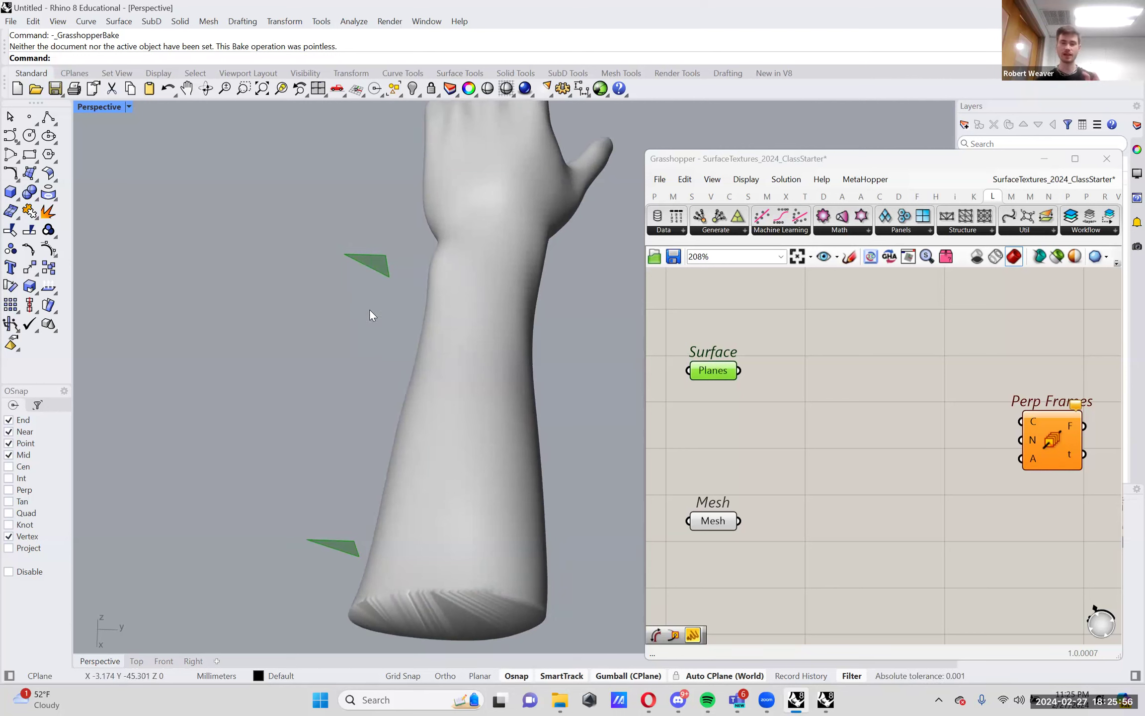
Add a Plane 3Pt component between the Planes parameter and Perp Frames
{"action": "double_click", "coordinate": [847, 369]}
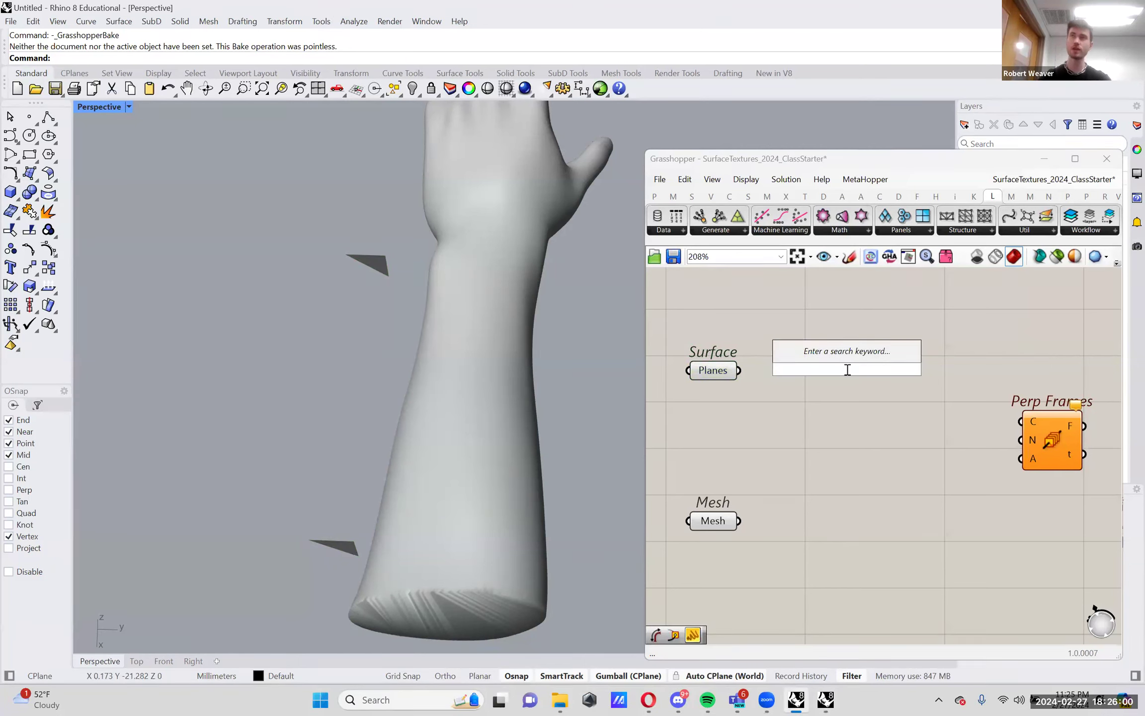
{"action": "type", "text": "pl"}
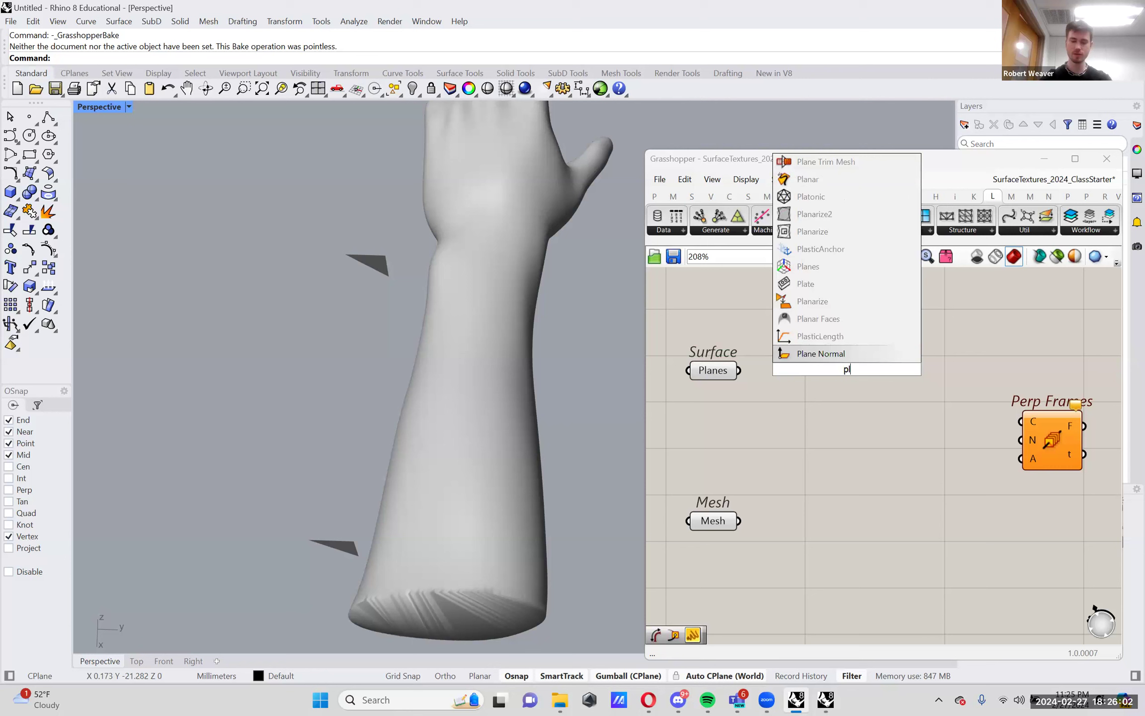
{"action": "type", "text": "ane 3"}
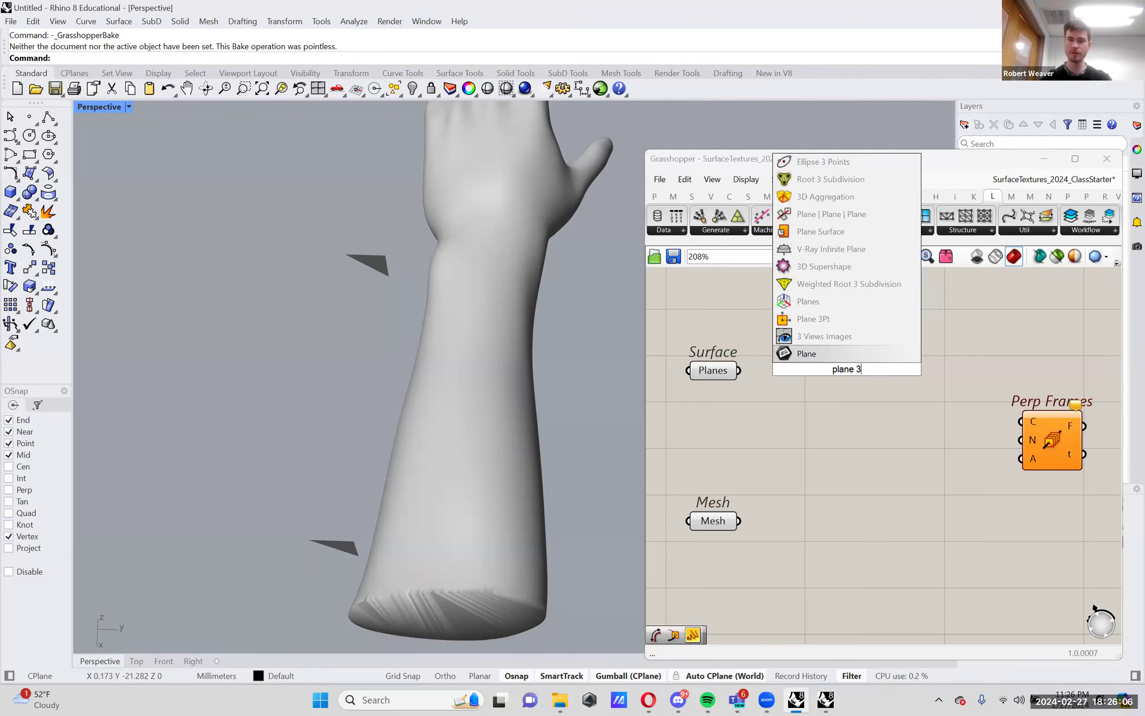
{"action": "left_click", "coordinate": [846, 323]}
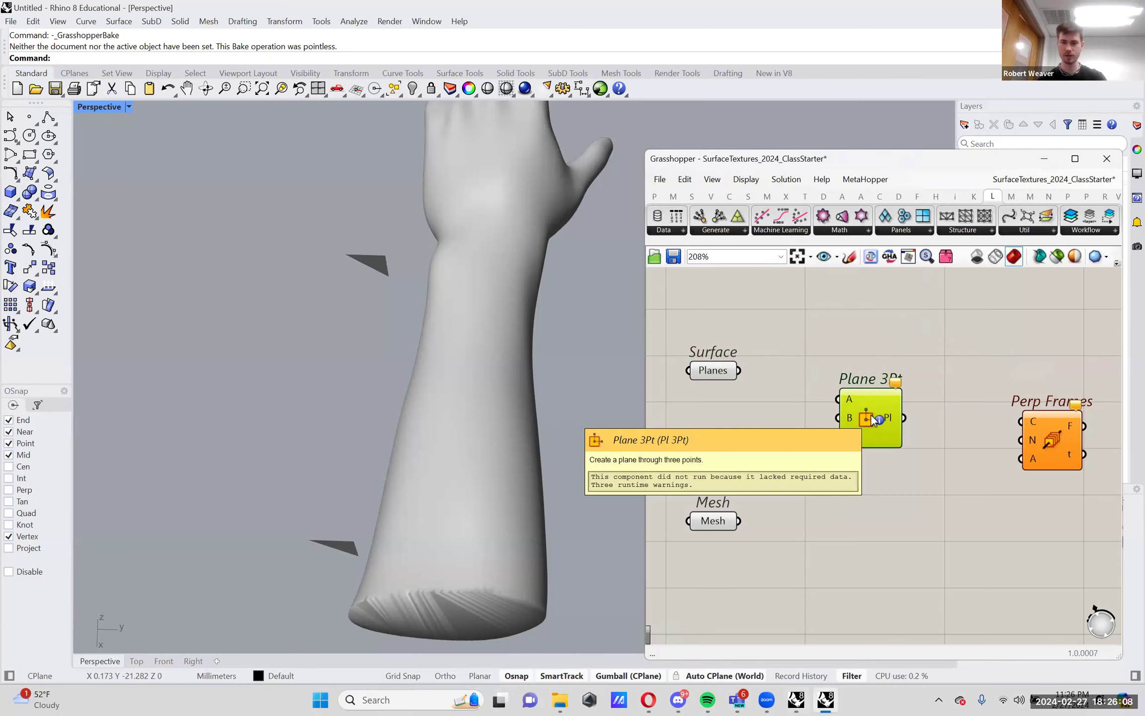
Look up where the Plane 3Pt component sits in the component library, placing and deleting an extra copy
{"action": "key", "text": "ctrl+alt"}
{"action": "left_click", "coordinate": [913, 231]}
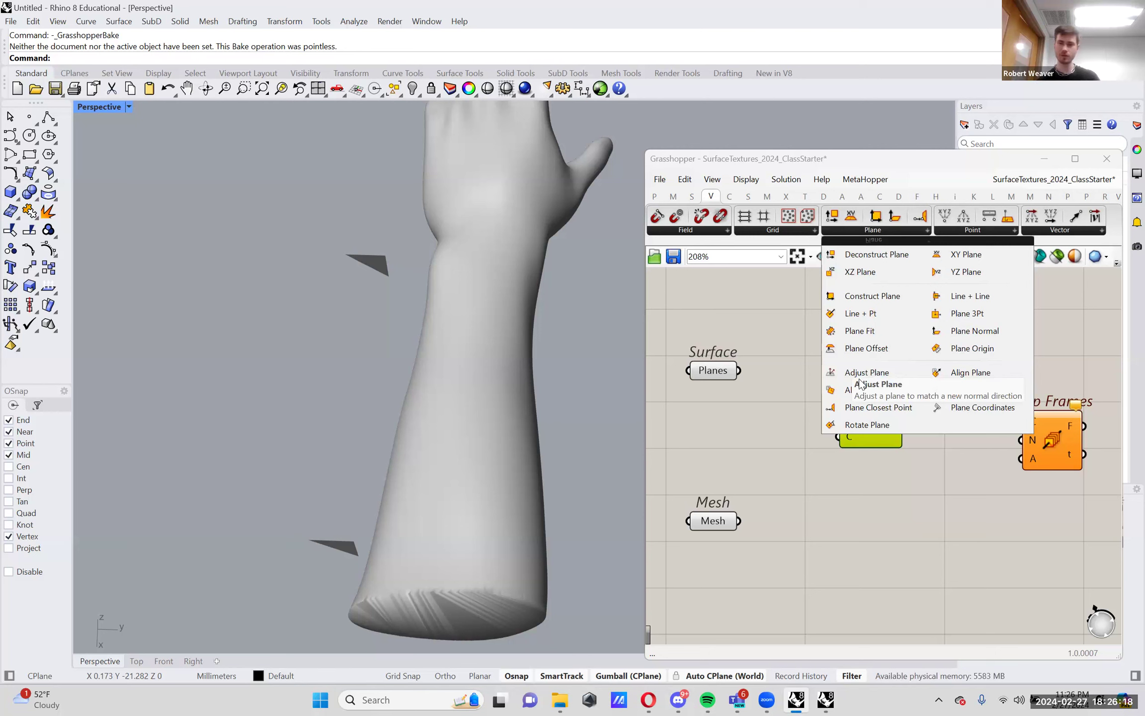
{"action": "left_click", "coordinate": [989, 313]}
{"action": "left_click", "coordinate": [925, 382]}
{"action": "key", "text": "Delete"}
Move the Plane 3Pt and Perp Frames components farther from the Planes surface parameter to leave room for another component
{"action": "left_click_drag", "start_coordinate": [879, 416], "coordinate": [913, 390]}
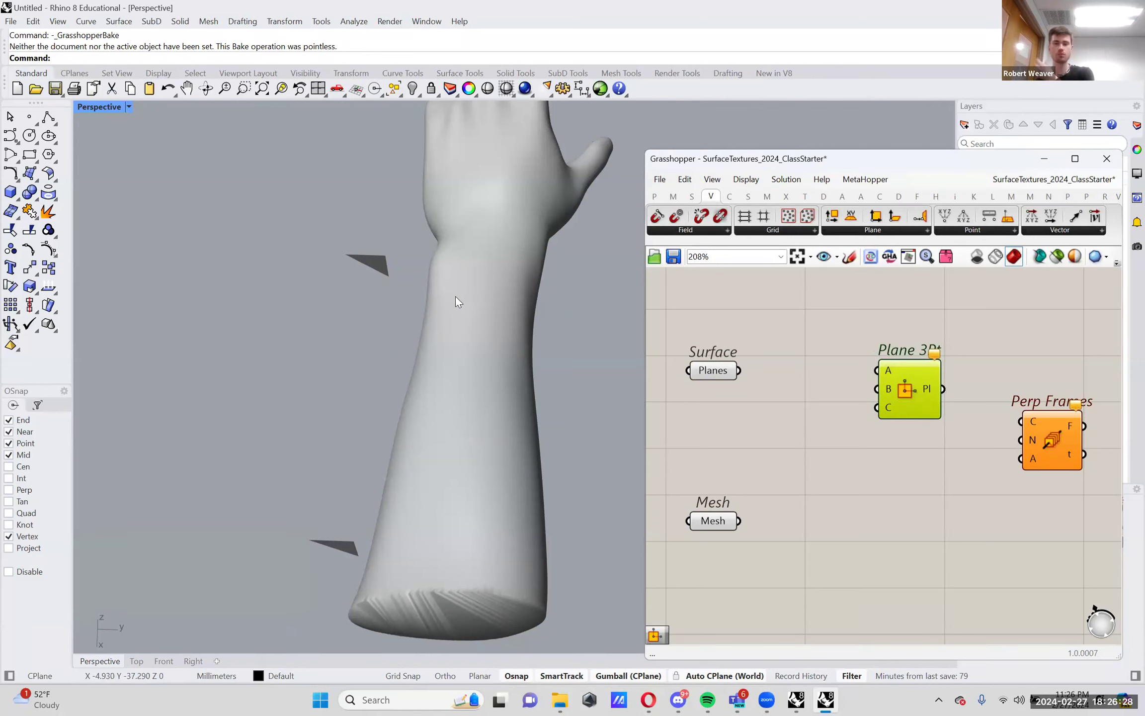
{"action": "left_click", "coordinate": [862, 351]}
{"action": "left_click_drag", "start_coordinate": [919, 398], "coordinate": [925, 397]}
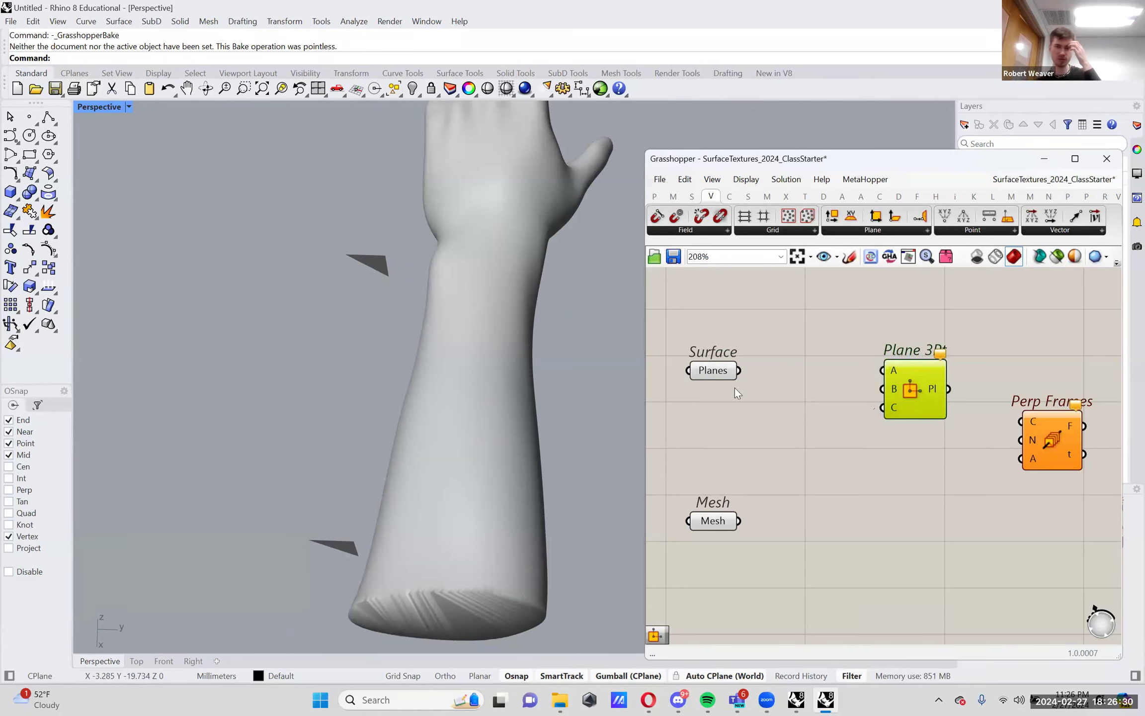
{"action": "left_click", "coordinate": [723, 372]}
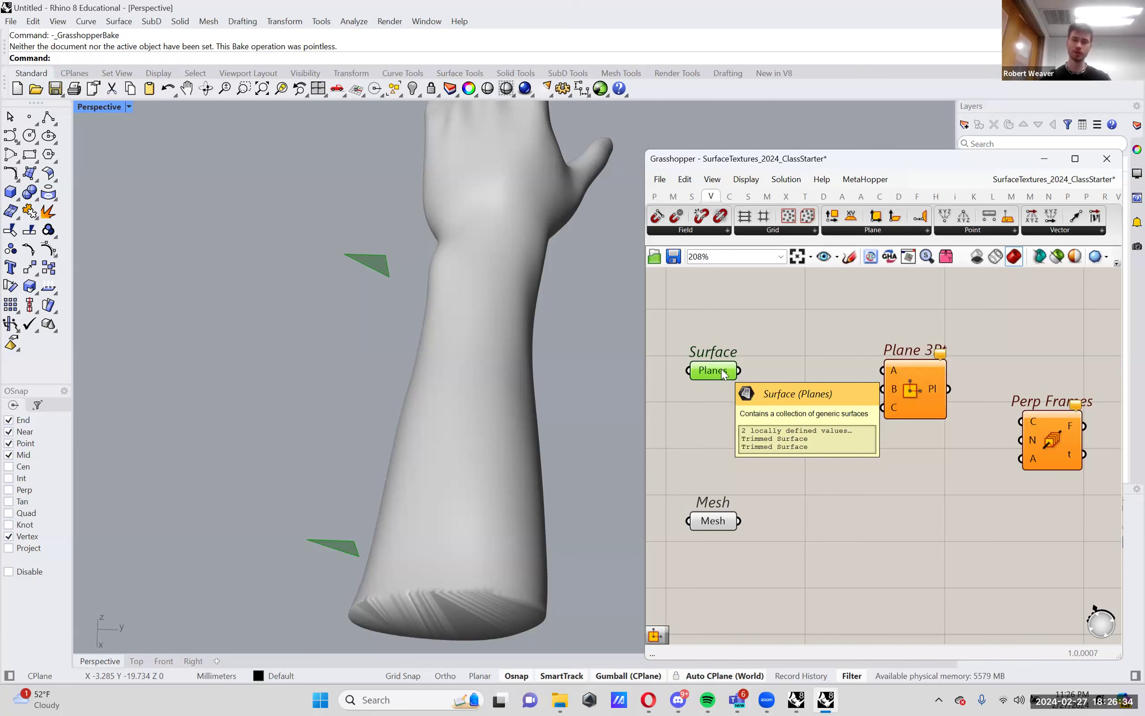
{"action": "left_click_drag", "start_coordinate": [920, 382], "coordinate": [950, 371]}
{"action": "left_click_drag", "start_coordinate": [1049, 441], "coordinate": [1087, 441]}
{"action": "left_click_drag", "start_coordinate": [938, 390], "coordinate": [950, 382]}
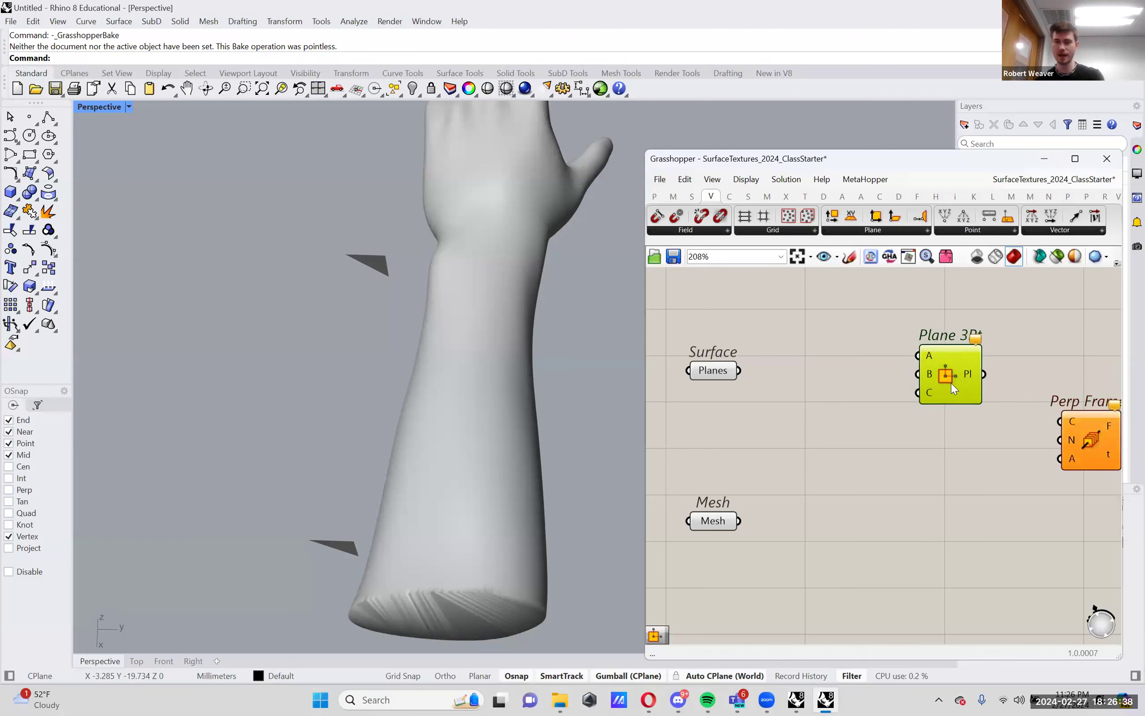
Add a Deconstruct Brep component between the Planes parameter and the Plane 3Pt component
{"action": "double_click", "coordinate": [824, 350]}
{"action": "type", "text": "dec "}
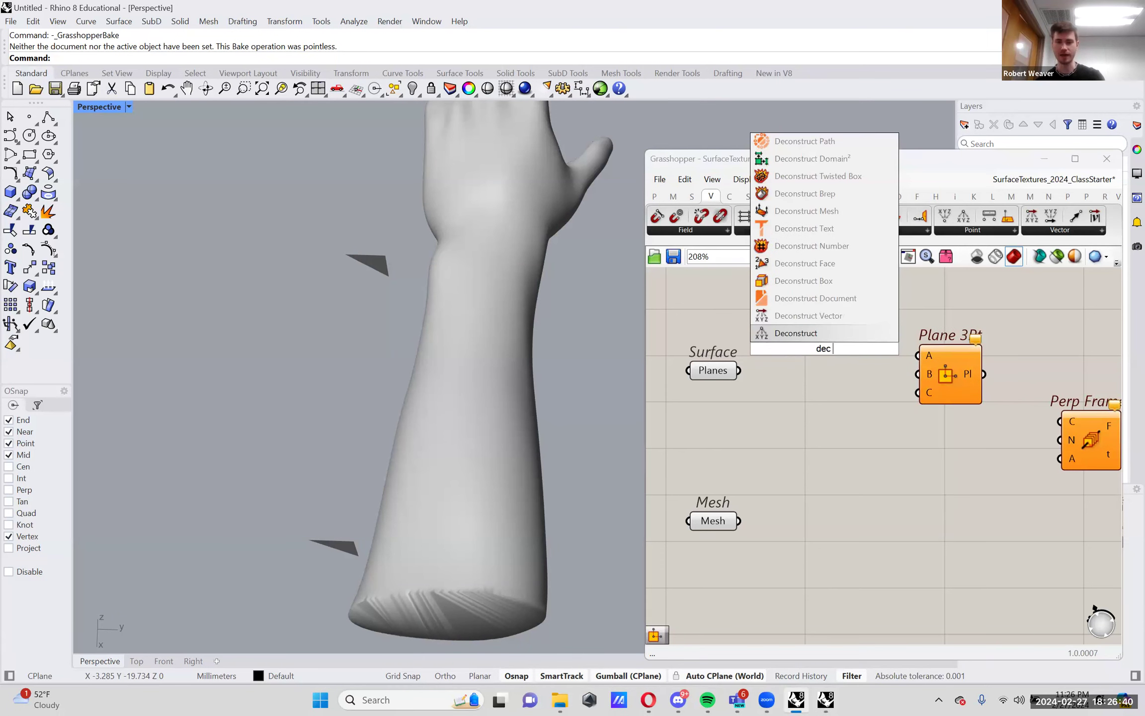
{"action": "type", "text": "mes"}
{"action": "key", "text": "BackSpace"}
{"action": "key", "text": "BackSpace"}
{"action": "key", "text": "BackSpace"}
{"action": "type", "text": "bre"}
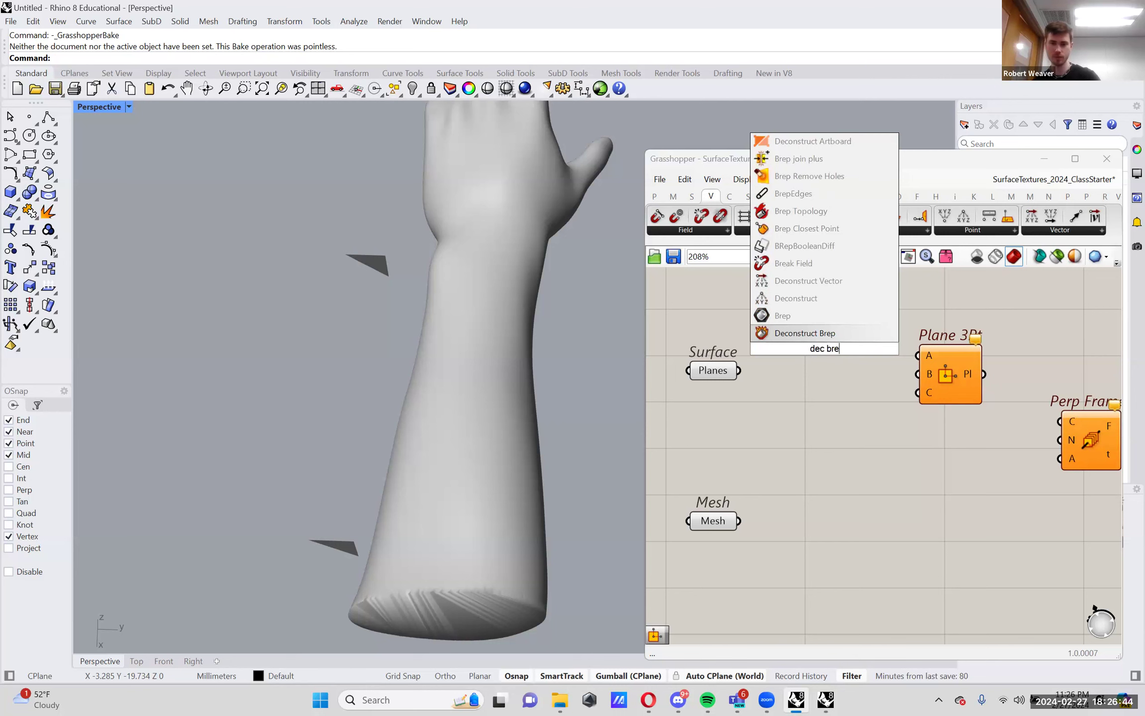
{"action": "left_click", "coordinate": [823, 333]}
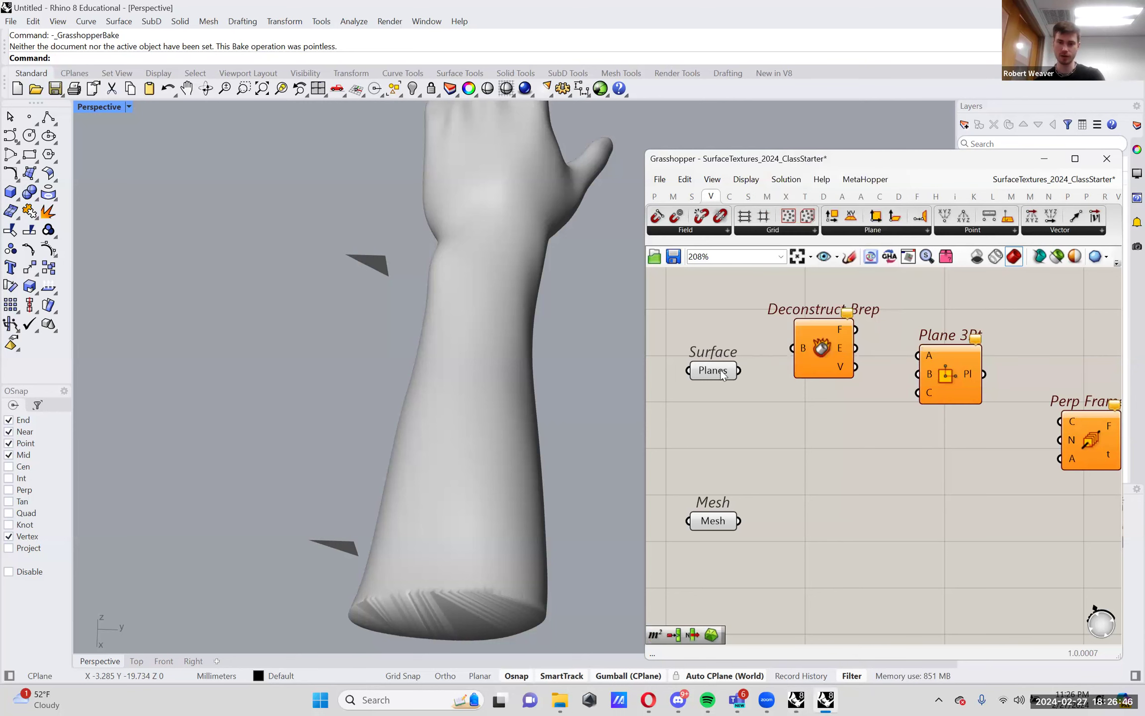
Feed the Planes surface parameter into the B input of Deconstruct Brep and shift Plane 3Pt farther along the canvas
{"action": "mouse_move", "coordinate": [720, 369]}
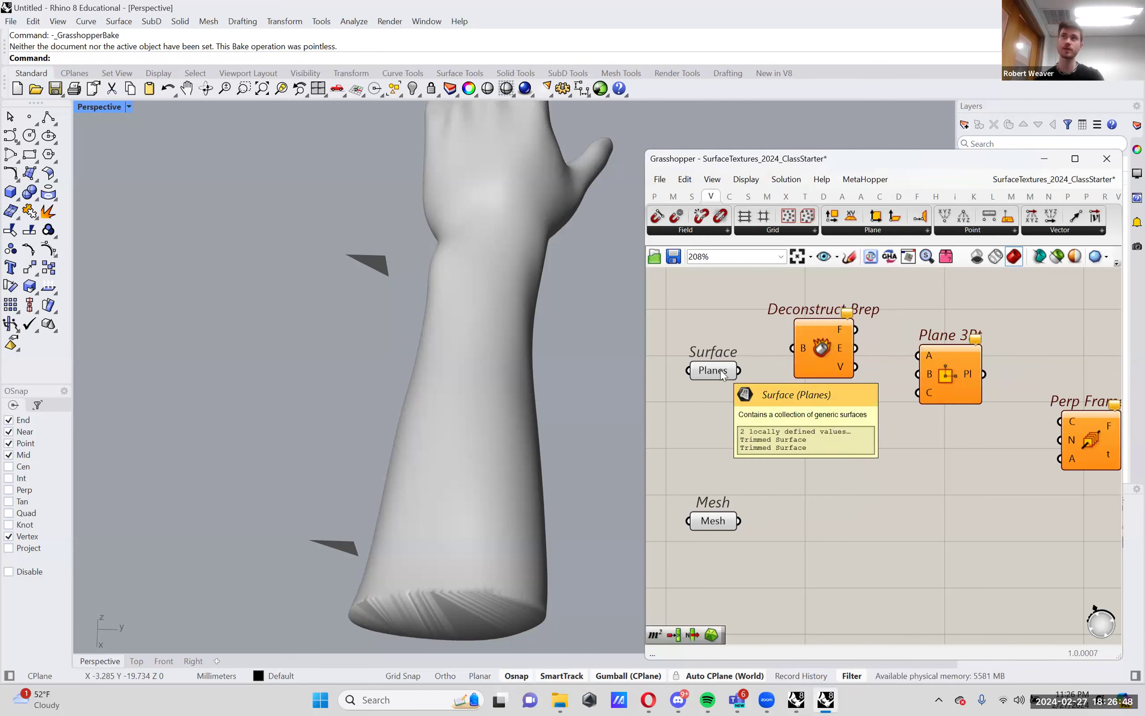
{"action": "left_click_drag", "start_coordinate": [738, 370], "coordinate": [780, 360]}
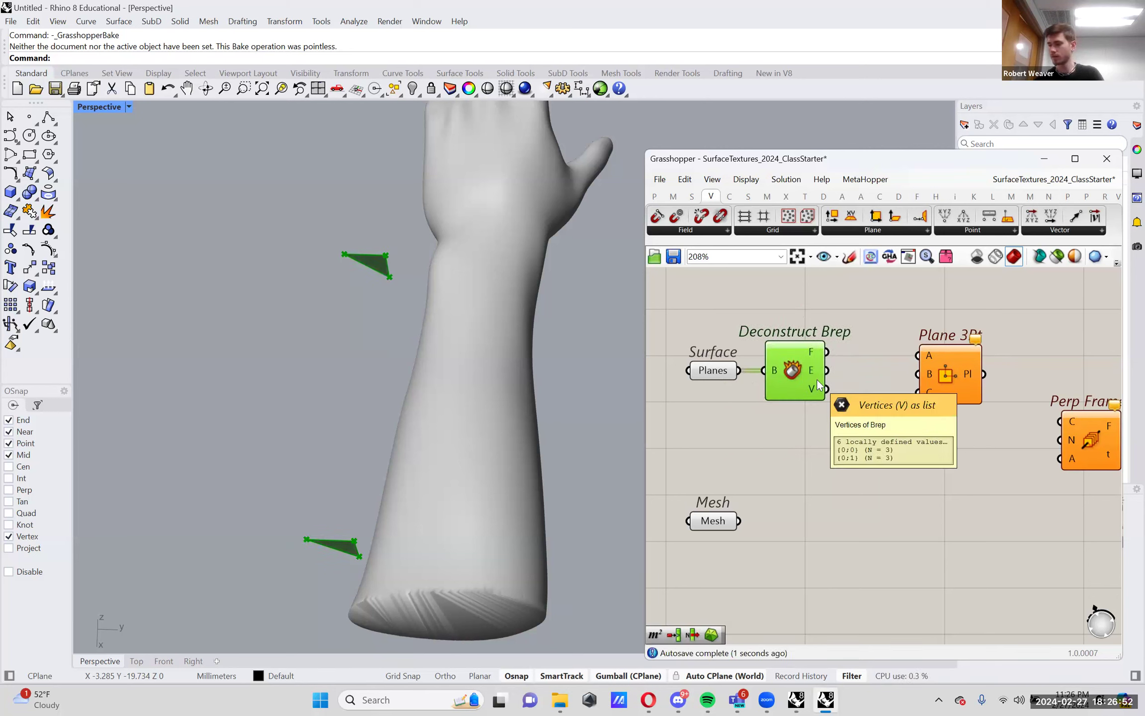
{"action": "left_click", "coordinate": [957, 393]}
{"action": "left_click_drag", "start_coordinate": [975, 370], "coordinate": [997, 357]}
{"action": "left_click", "coordinate": [806, 387]}
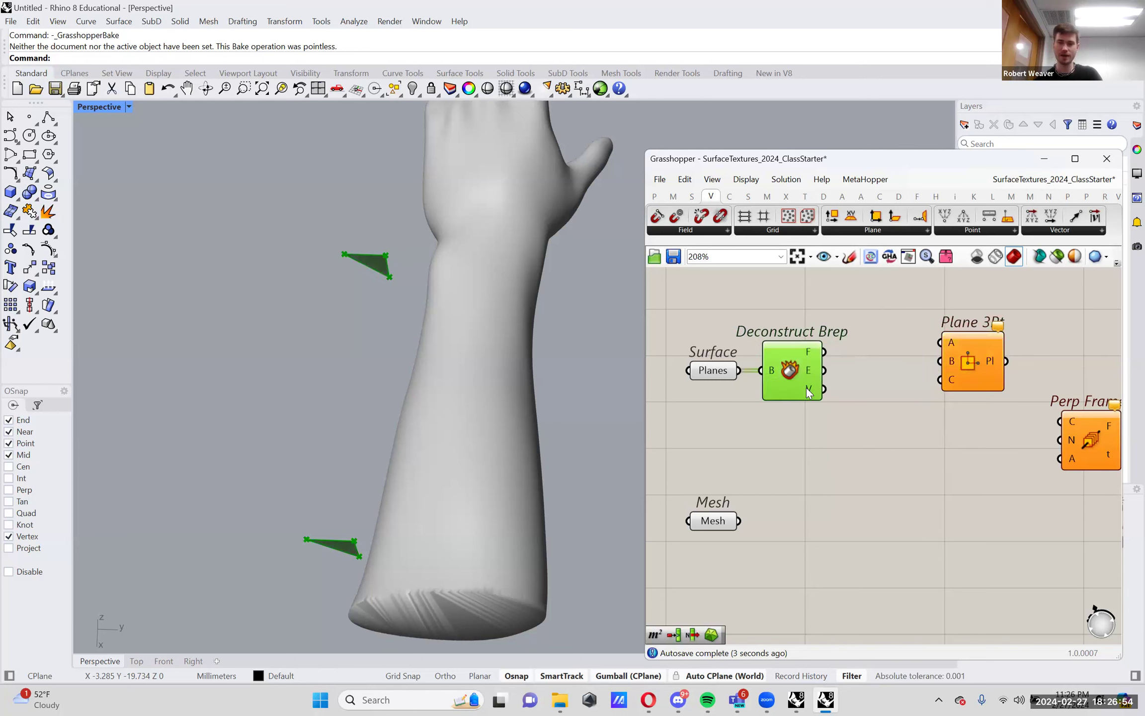
{"action": "mouse_move", "coordinate": [807, 388]}
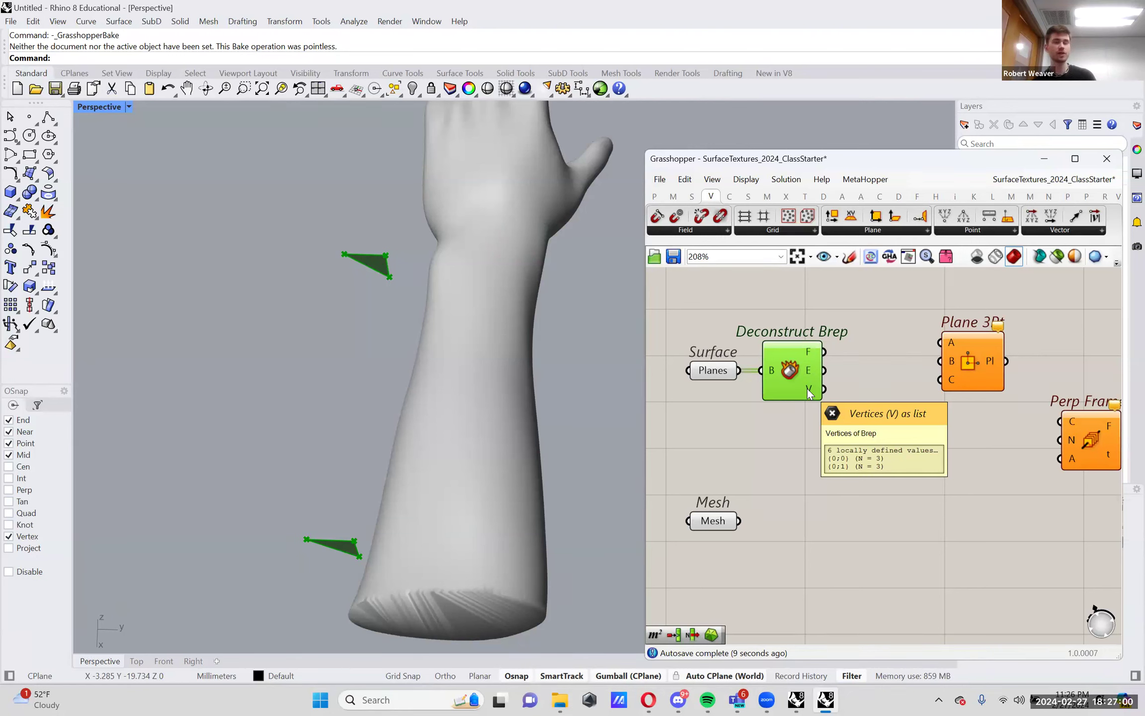
Make room beside Plane 3Pt and add a List Item component between it and Deconstruct Brep
{"action": "left_click", "coordinate": [829, 392]}
{"action": "left_click_drag", "start_coordinate": [825, 390], "coordinate": [977, 382]}
{"action": "double_click", "coordinate": [897, 360]}
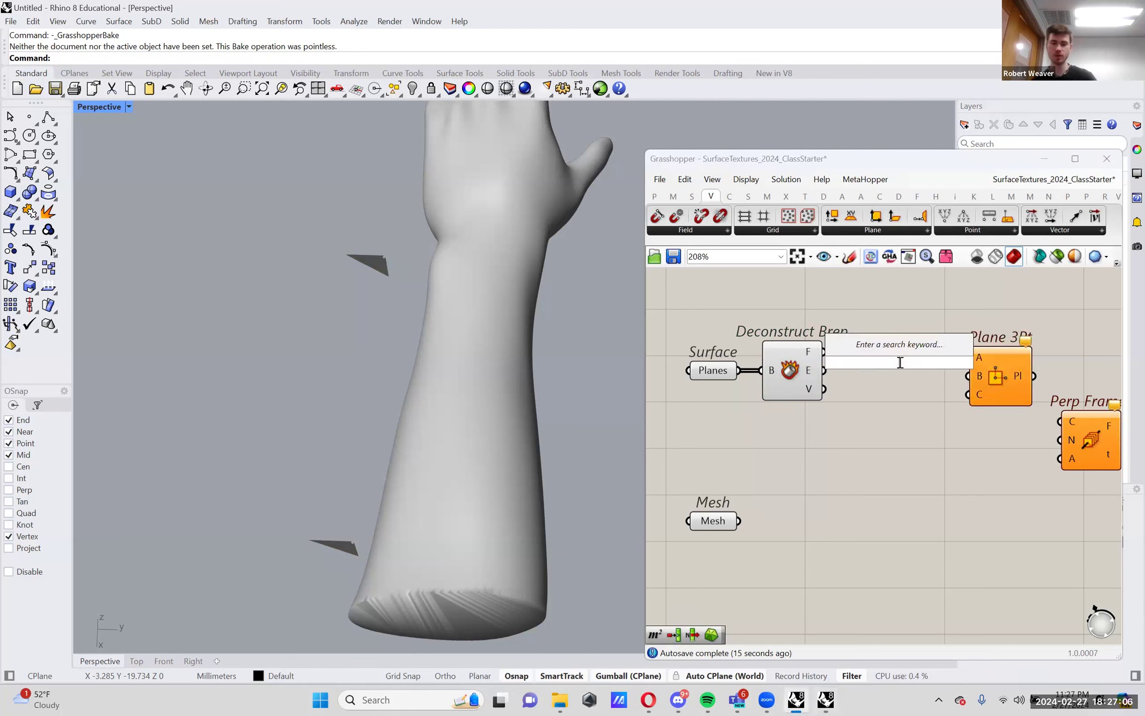
{"action": "type", "text": "item"}
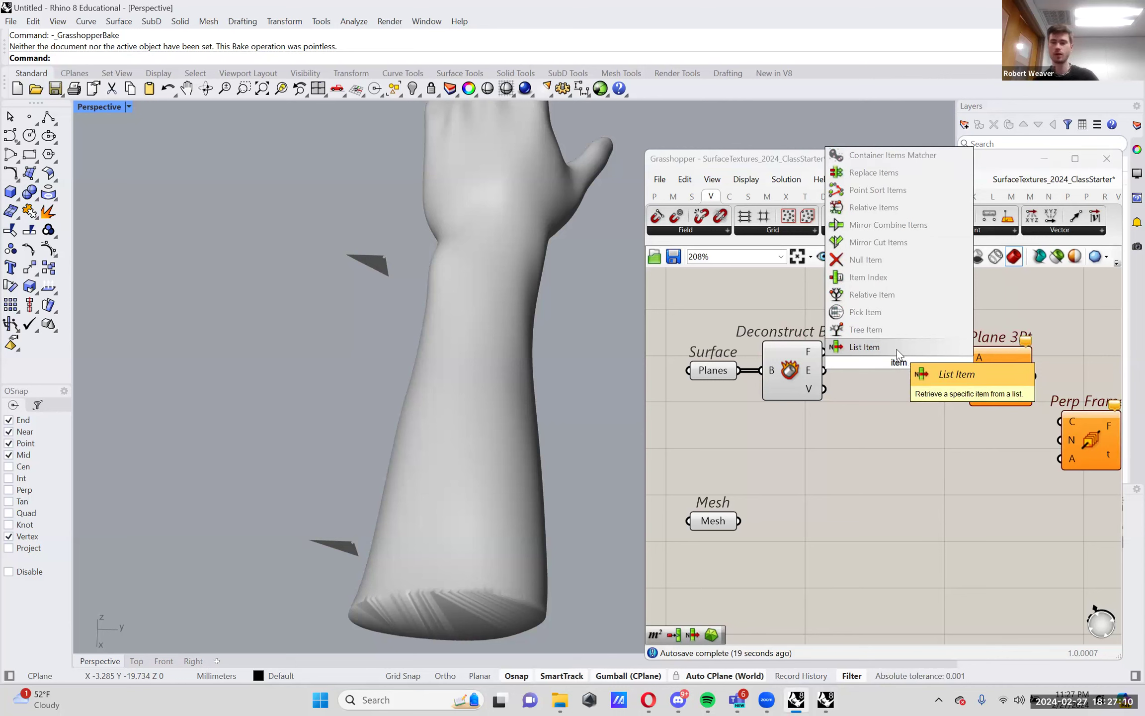
{"action": "left_click", "coordinate": [898, 350]}
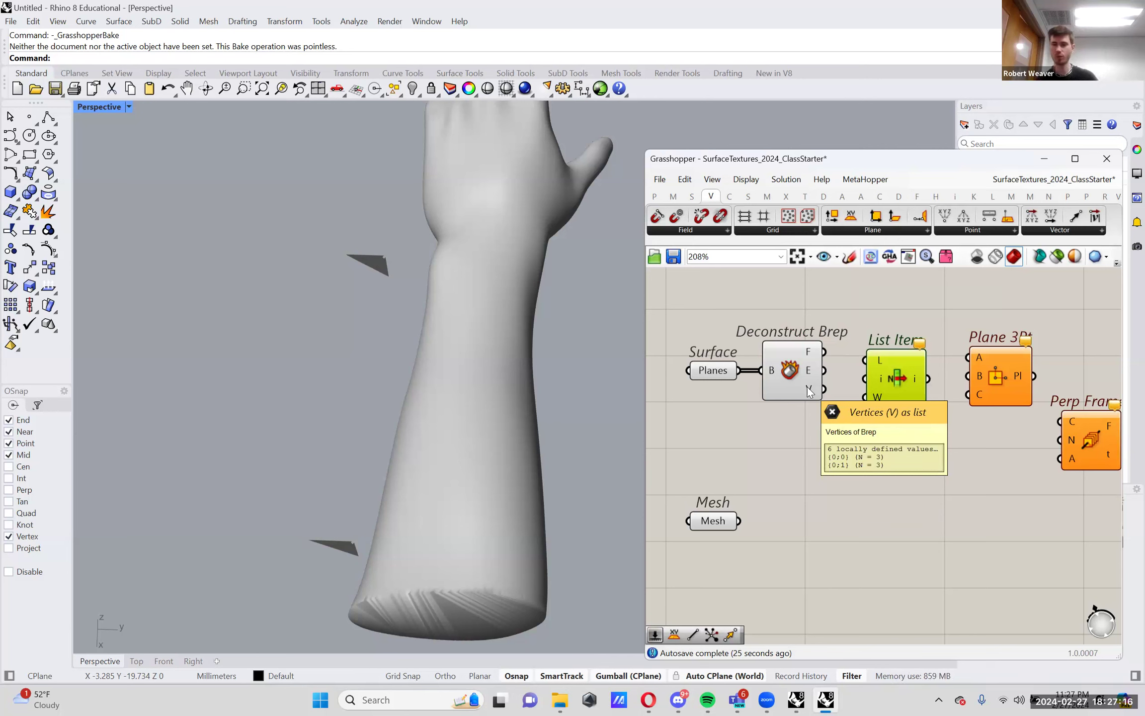
Add two extra outputs, +1 and +2, to the List Item component
{"action": "scroll", "coordinate": [899, 381], "scroll_direction": "up", "scroll_amount": 4}
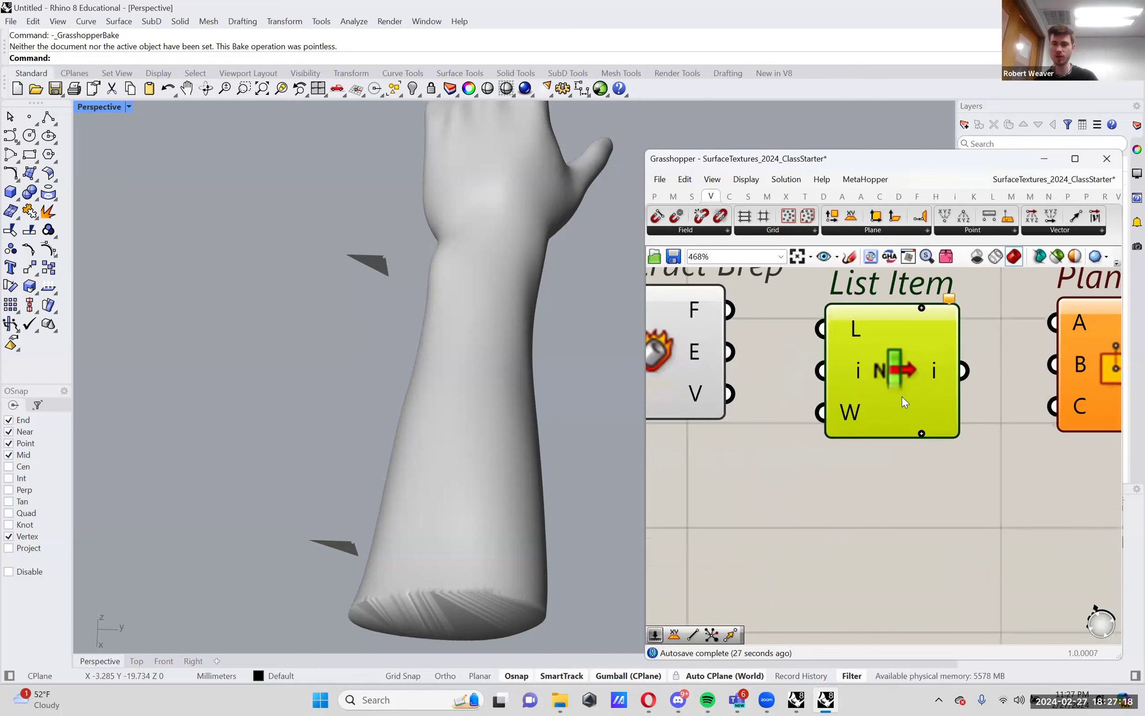
{"action": "right_click_drag", "start_coordinate": [902, 396], "coordinate": [928, 427]}
{"action": "scroll", "coordinate": [929, 429], "scroll_direction": "up", "scroll_amount": 1}
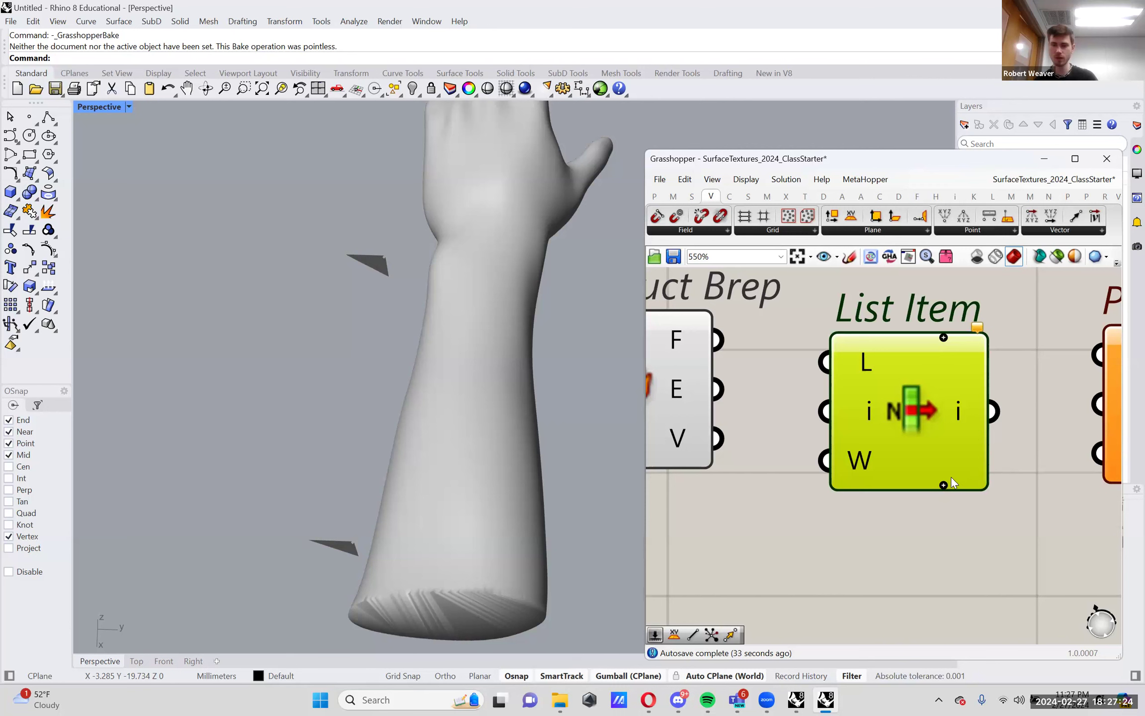
{"action": "left_click", "coordinate": [943, 485]}
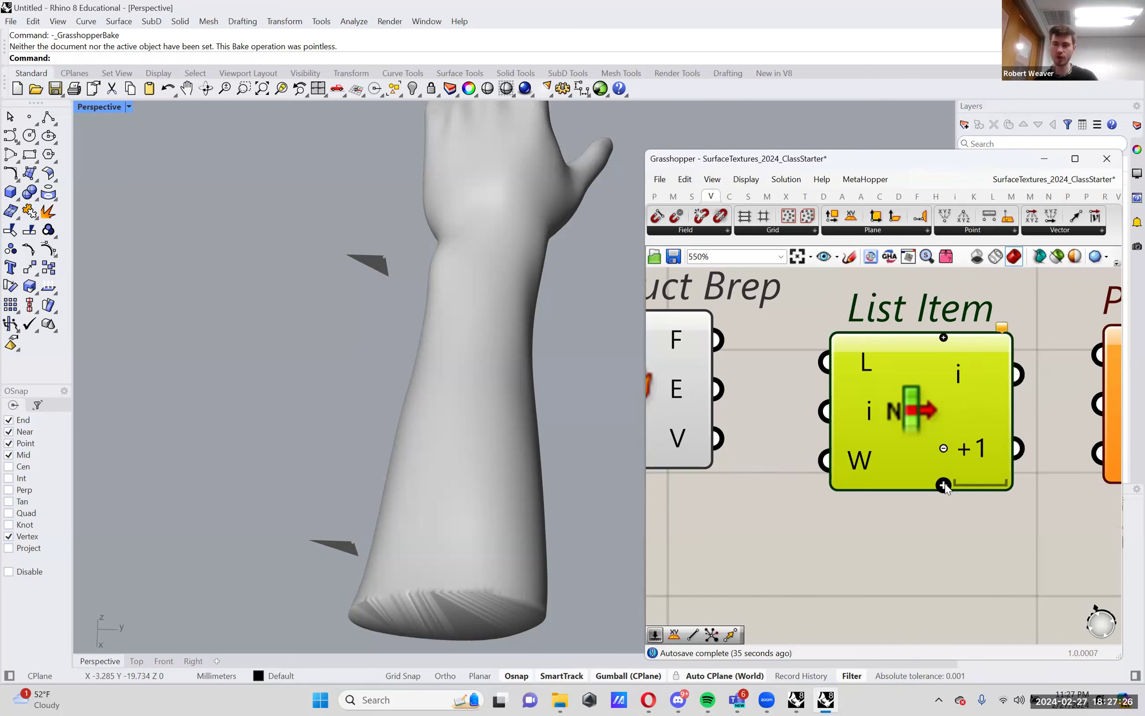
{"action": "left_click", "coordinate": [943, 485]}
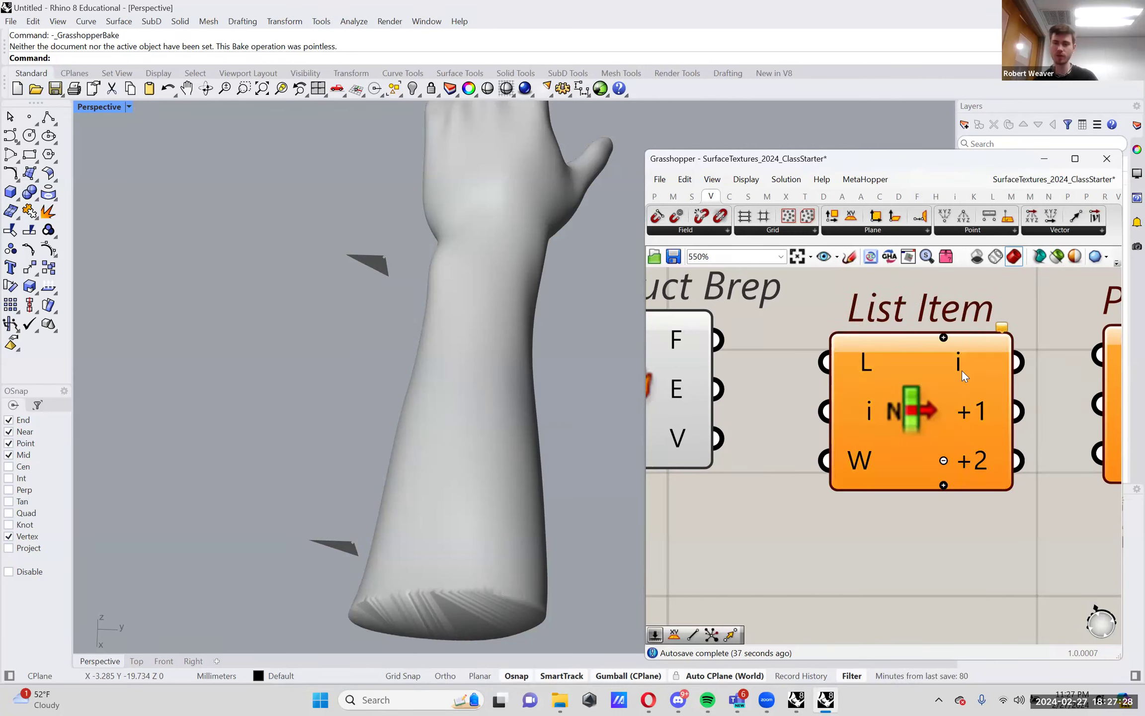
{"action": "mouse_move", "coordinate": [962, 370]}
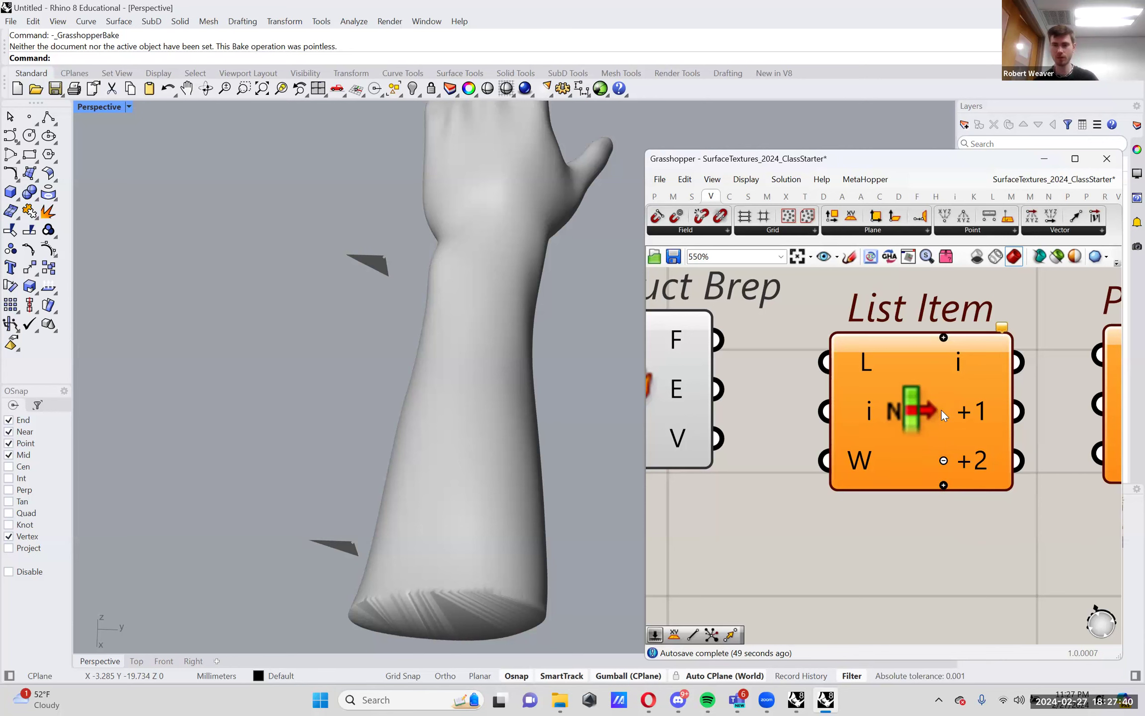
Connect the vertices output of Deconstruct Brep to the L input of List Item
{"action": "scroll", "coordinate": [939, 411], "scroll_direction": "down", "scroll_amount": 1}
{"action": "mouse_move", "coordinate": [722, 436]}
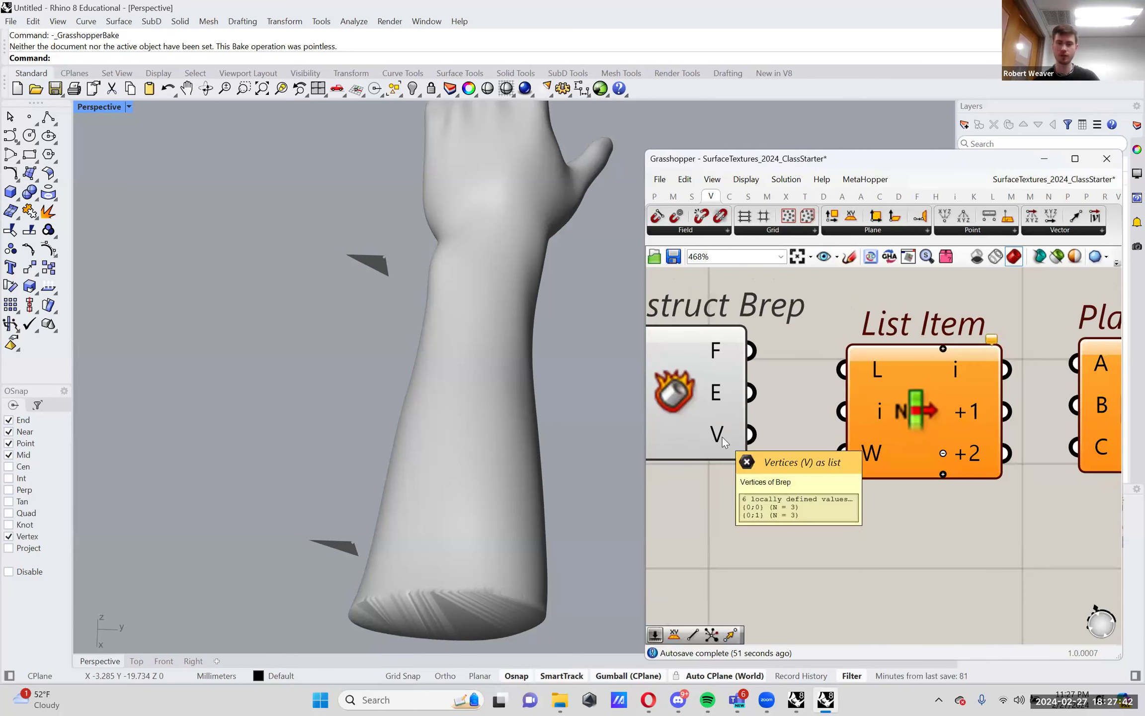
{"action": "scroll", "coordinate": [722, 436], "scroll_direction": "down", "scroll_amount": 3}
{"action": "left_click_drag", "start_coordinate": [824, 446], "coordinate": [902, 453]}
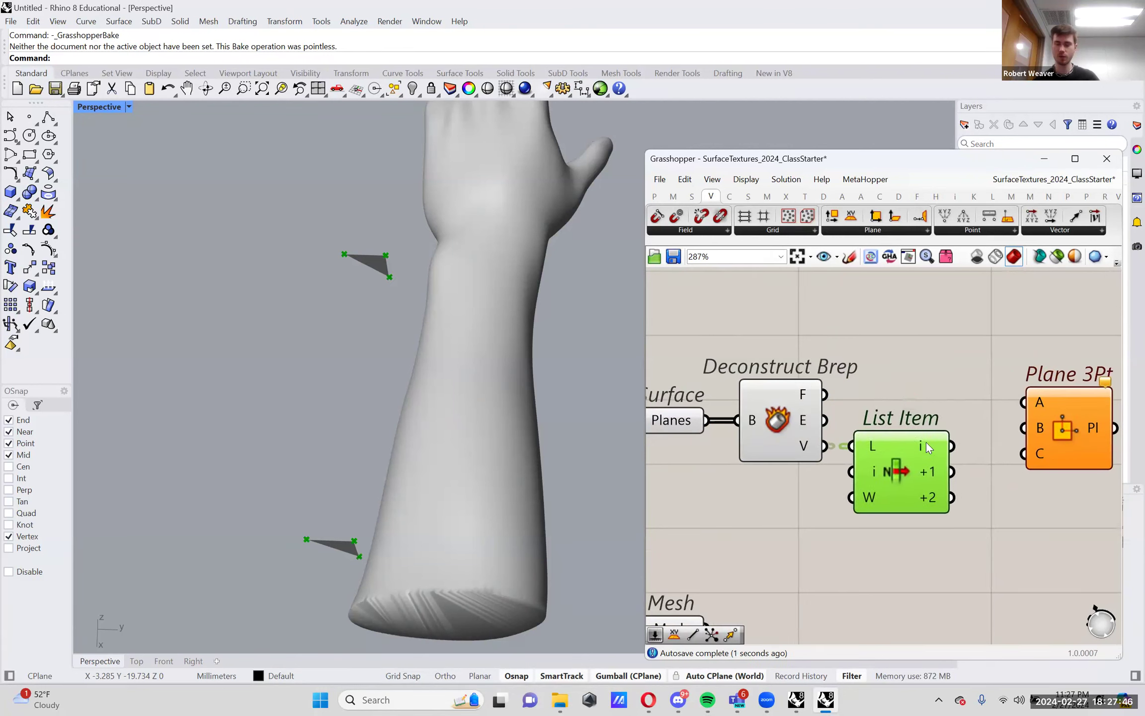
{"action": "mouse_move", "coordinate": [925, 442]}
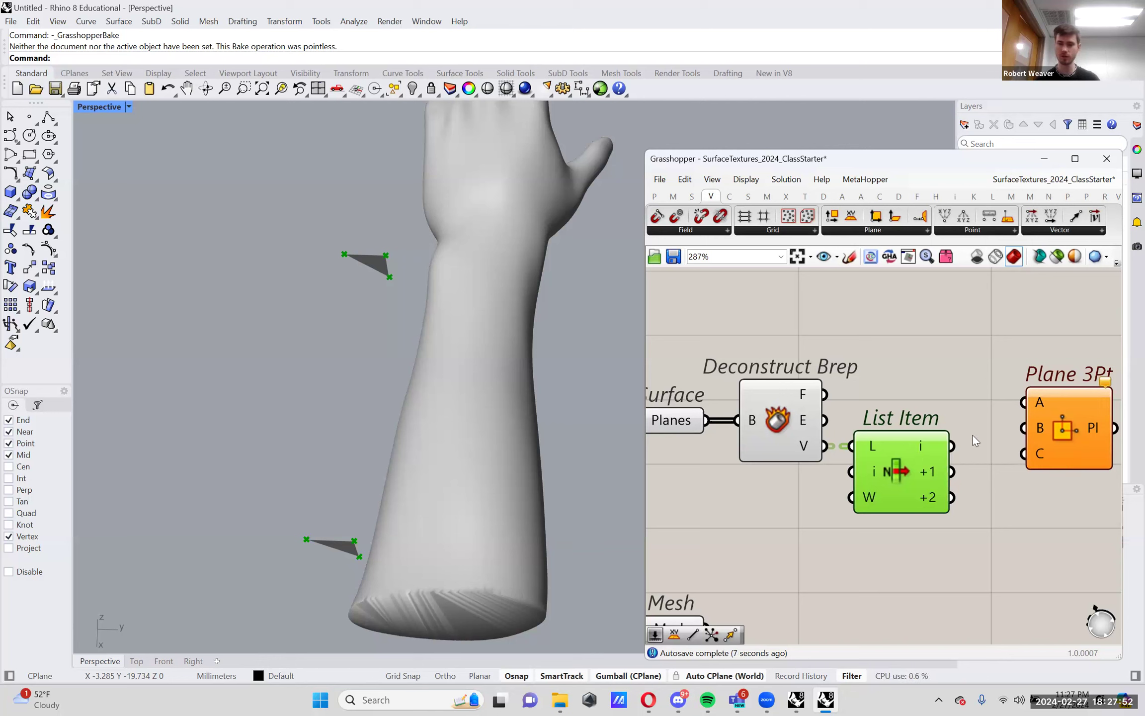
Line up List Item with Plane 3Pt and wire outputs i, +1 and +2 to inputs A, B and C
{"action": "left_click_drag", "start_coordinate": [908, 470], "coordinate": [929, 405]}
{"action": "right_click_drag", "start_coordinate": [929, 404], "coordinate": [897, 415]}
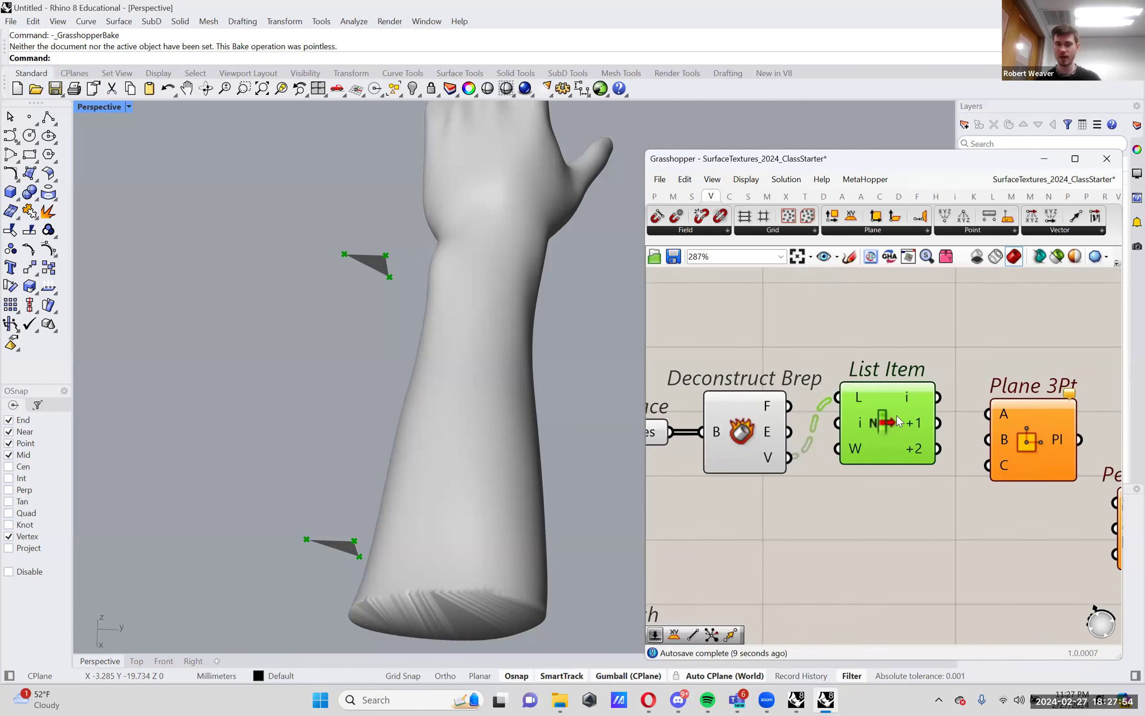
{"action": "mouse_move", "coordinate": [1052, 471]}
{"action": "left_mouse_down"}
{"action": "mouse_move", "coordinate": [1020, 440]}
{"action": "mouse_move", "coordinate": [1043, 466]}
{"action": "left_mouse_up"}
{"action": "left_click_drag", "start_coordinate": [935, 406], "coordinate": [978, 458]}
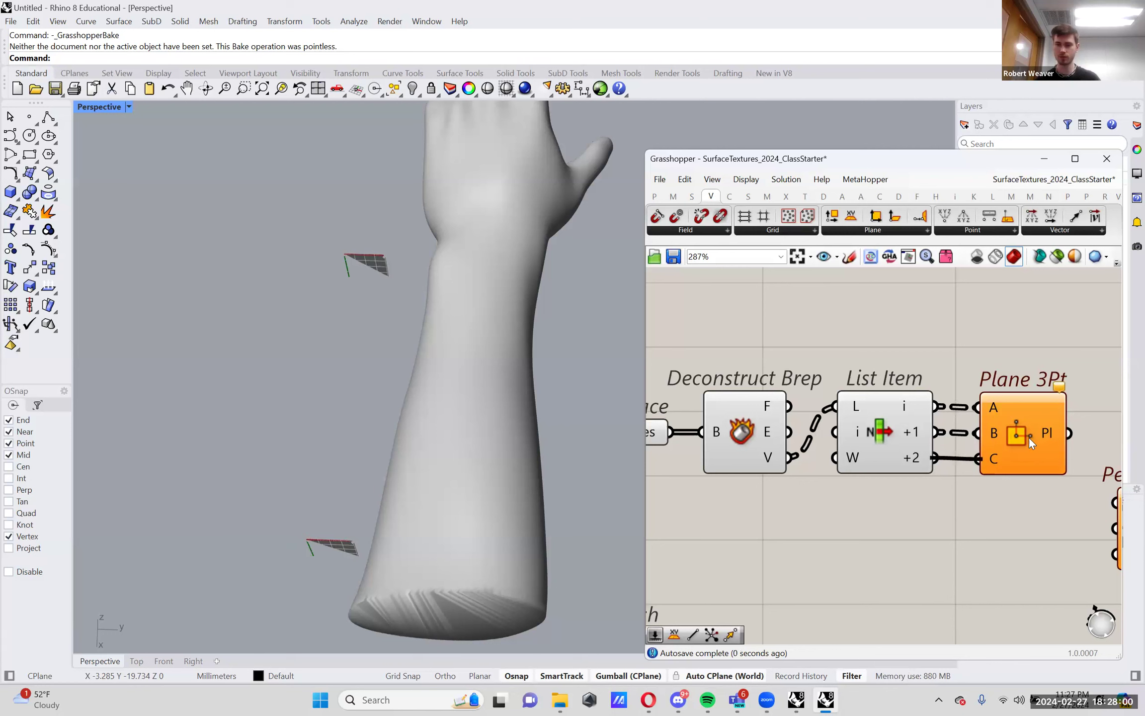
Inspect the planes generated by Plane 3Pt beside the arm model and check the options of the Planes parameter
{"action": "left_click", "coordinate": [1029, 438]}
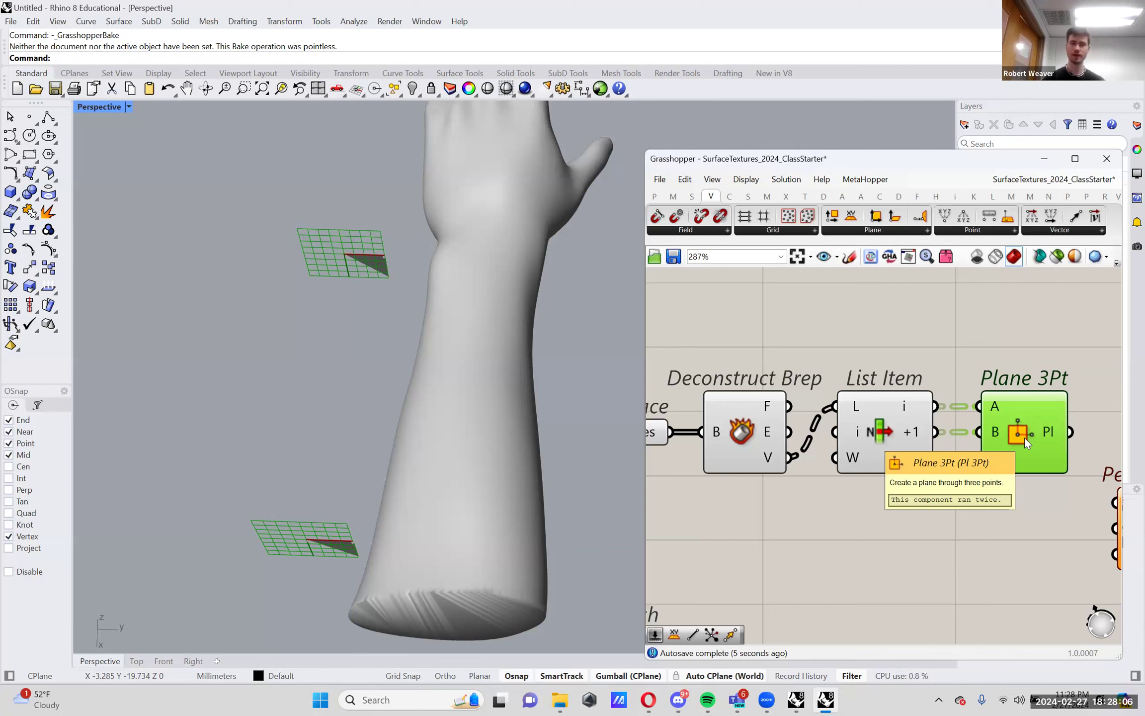
{"action": "mouse_move", "coordinate": [429, 371]}
{"action": "right_mouse_down"}
{"action": "mouse_move", "coordinate": [444, 303]}
{"action": "mouse_move", "coordinate": [432, 372]}
{"action": "right_mouse_up"}
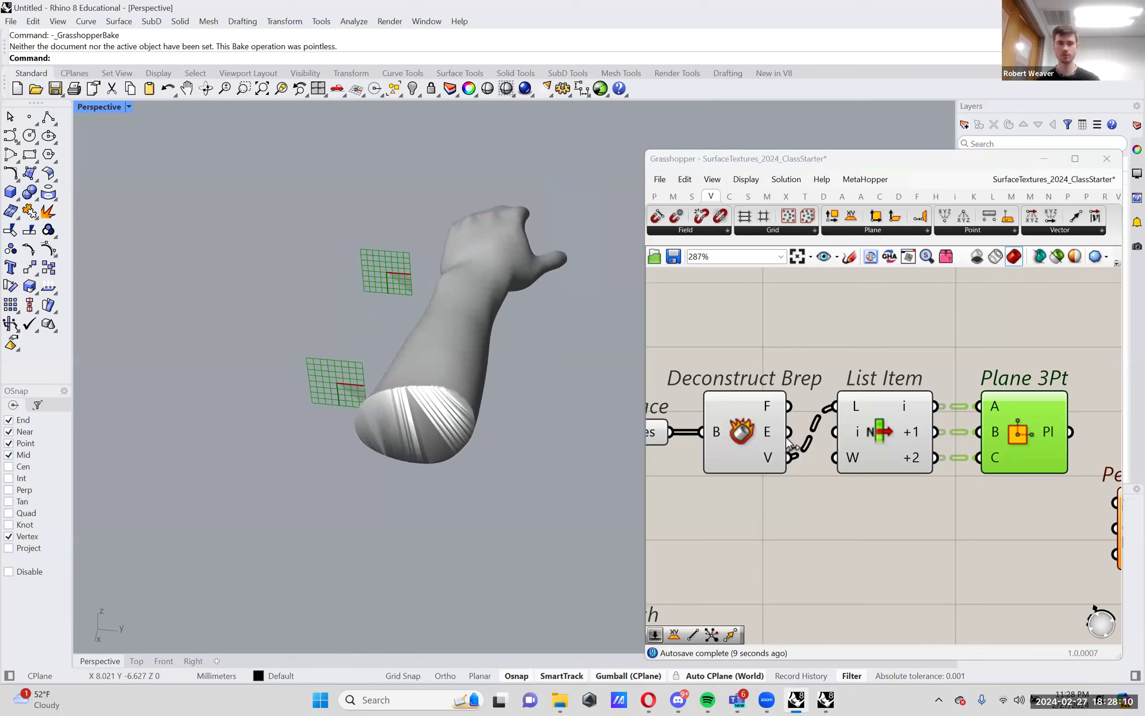
{"action": "right_click_drag", "start_coordinate": [646, 433], "coordinate": [750, 438]}
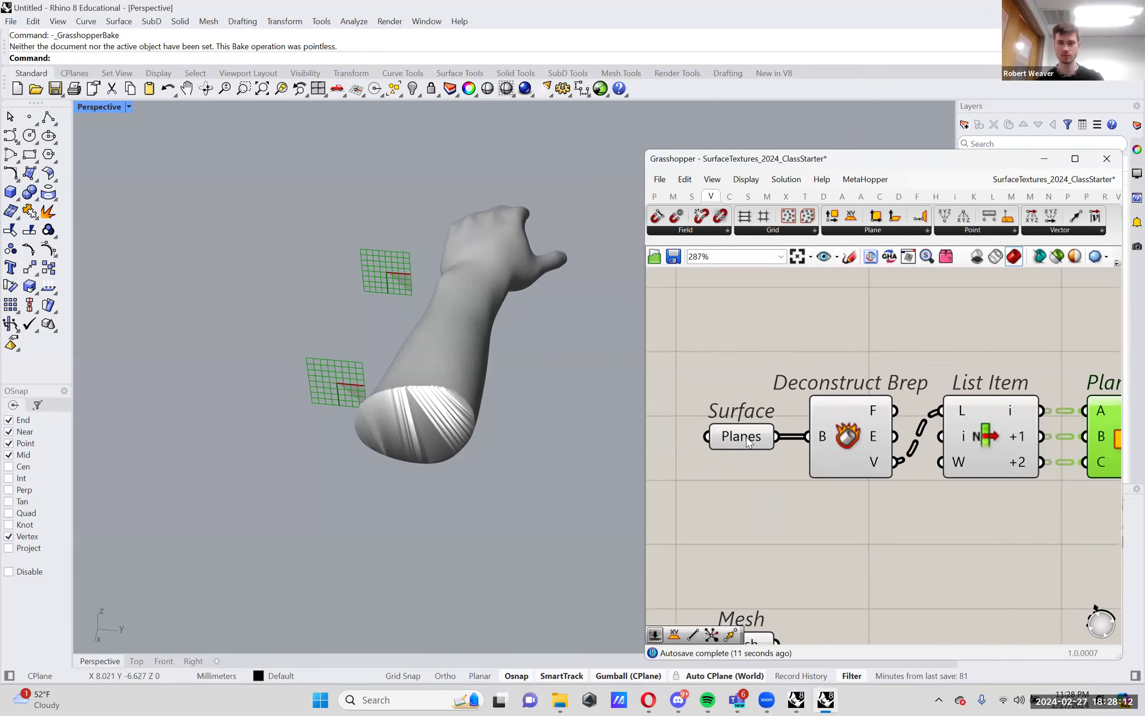
{"action": "right_click", "coordinate": [751, 438]}
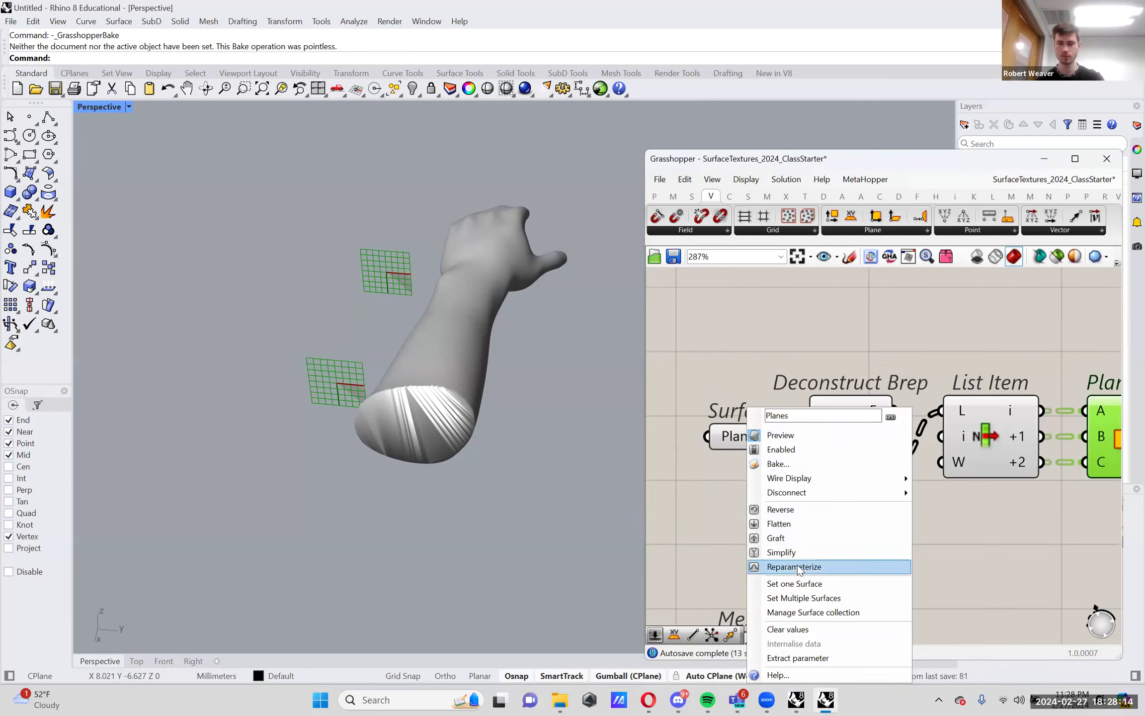
{"action": "right_click_drag", "start_coordinate": [717, 551], "coordinate": [732, 535]}
{"action": "right_click_drag", "start_coordinate": [485, 342], "coordinate": [490, 368]}
Move Perp Frames out of the way and add a Plane Through Shape component after Plane 3Pt
{"action": "right_click_drag", "start_coordinate": [992, 480], "coordinate": [659, 478]}
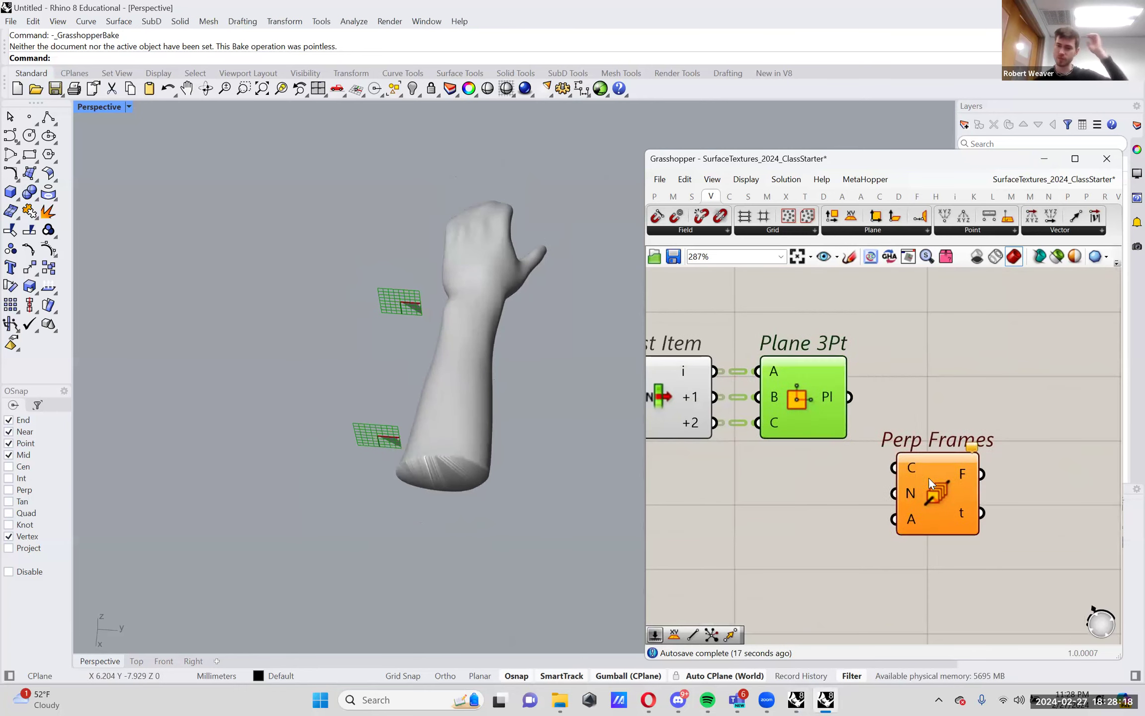
{"action": "left_click_drag", "start_coordinate": [928, 477], "coordinate": [1043, 517]}
{"action": "left_click", "coordinate": [835, 404]}
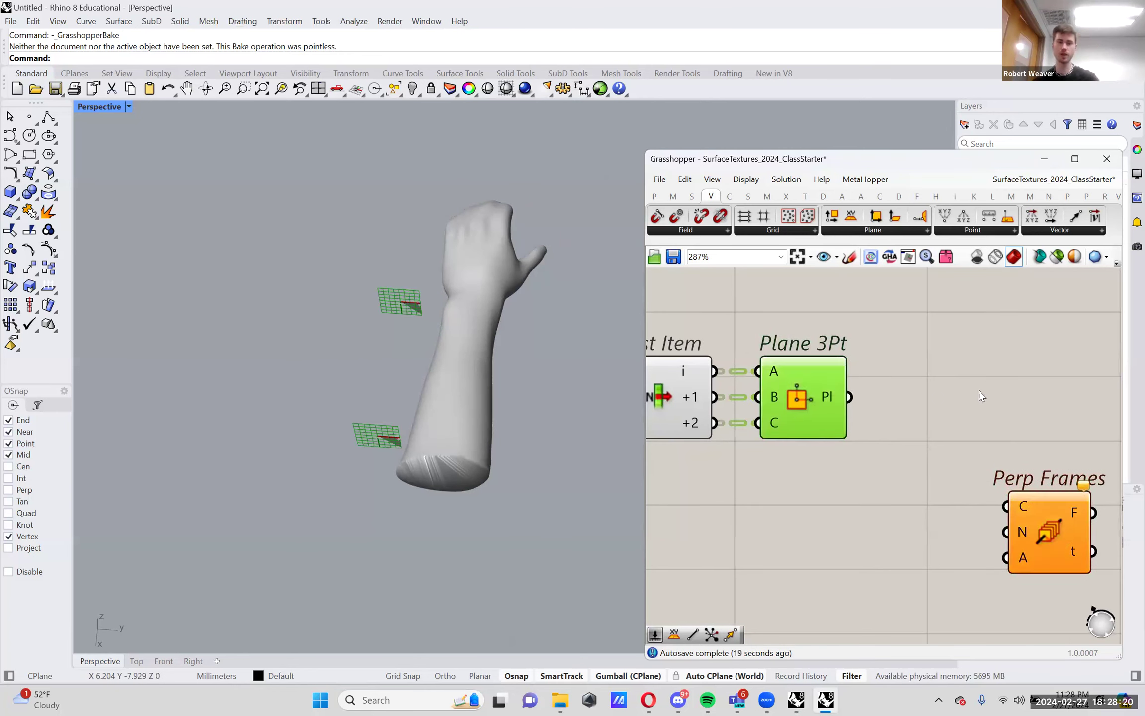
{"action": "double_click", "coordinate": [921, 397]}
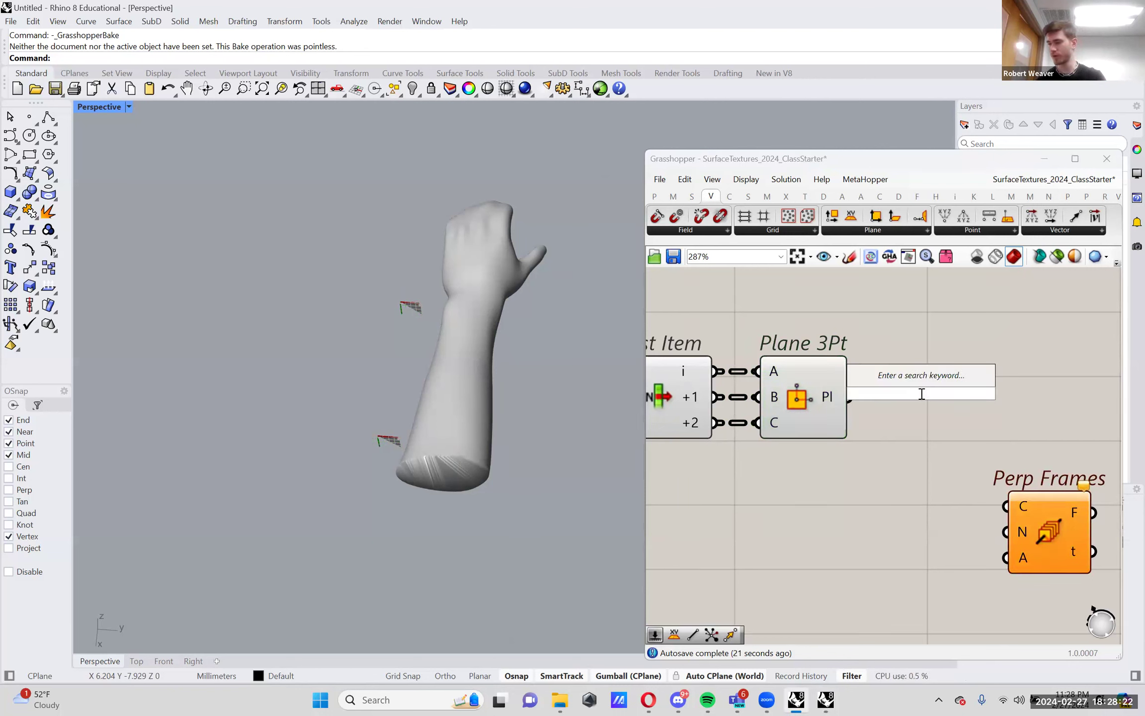
{"action": "type", "text": "plan thr"}
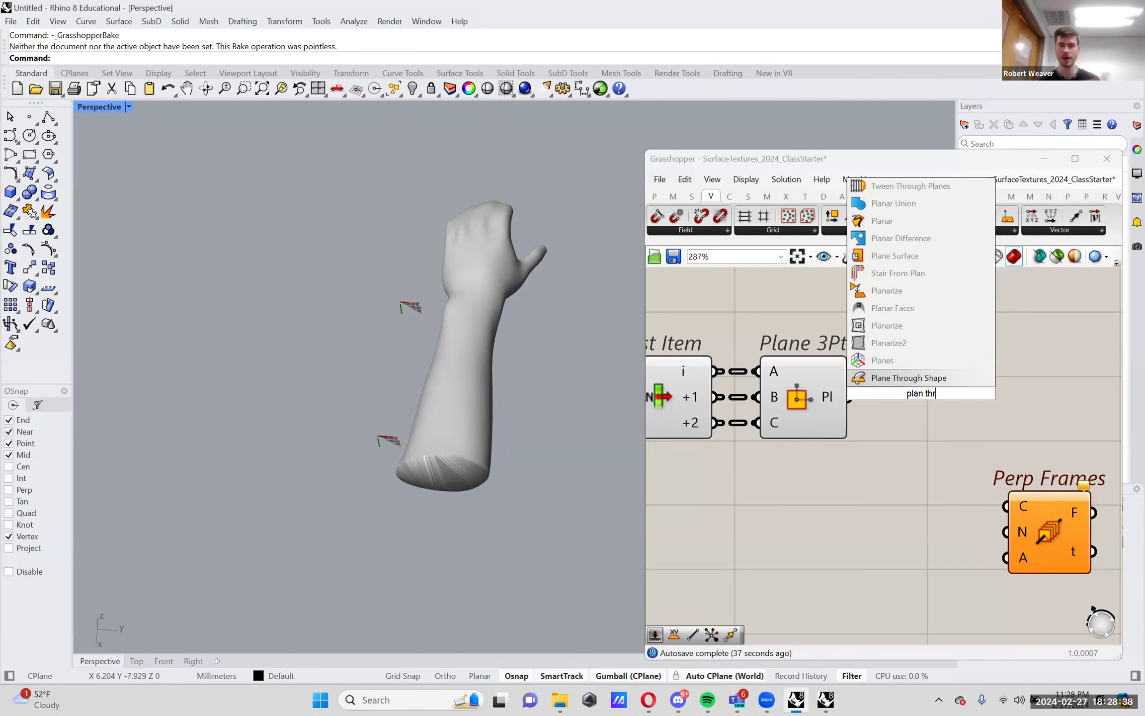
{"action": "key", "text": "Return"}
{"action": "left_click_drag", "start_coordinate": [937, 392], "coordinate": [959, 459]}
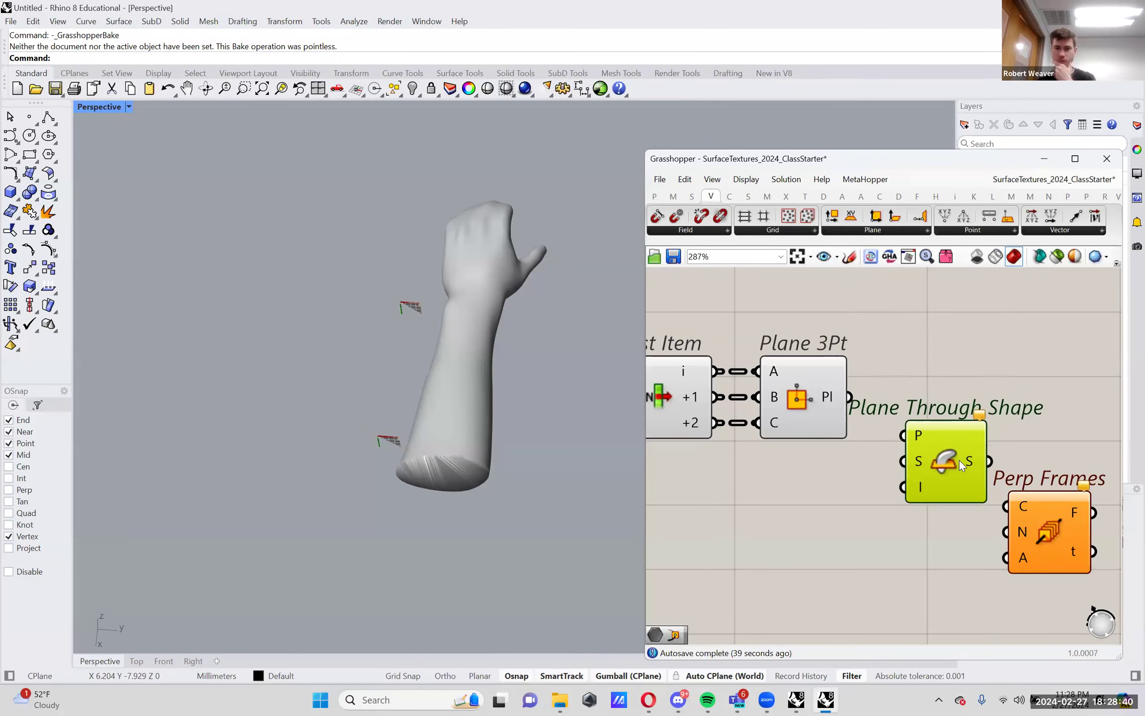
Space out Plane Through Shape and Perp Frames, and connect the Pl output of Plane 3Pt to the P input of Plane Through Shape
{"action": "scroll", "coordinate": [959, 460], "scroll_direction": "down", "scroll_amount": 1}
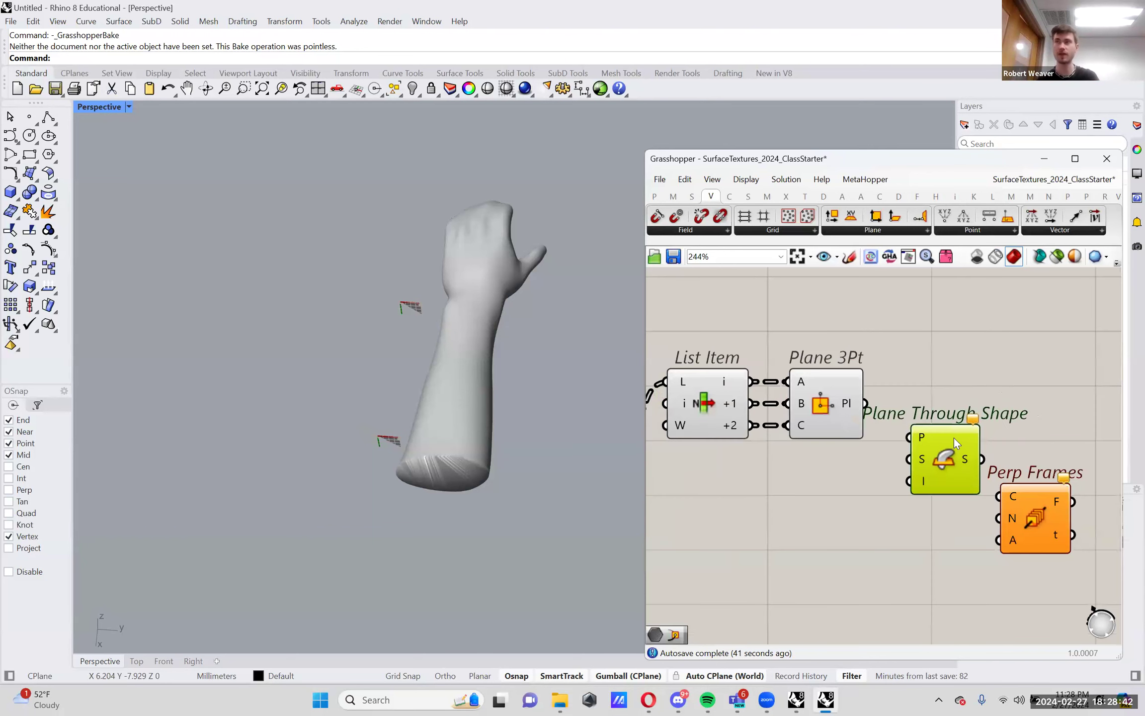
{"action": "left_click_drag", "start_coordinate": [1004, 490], "coordinate": [1033, 495]}
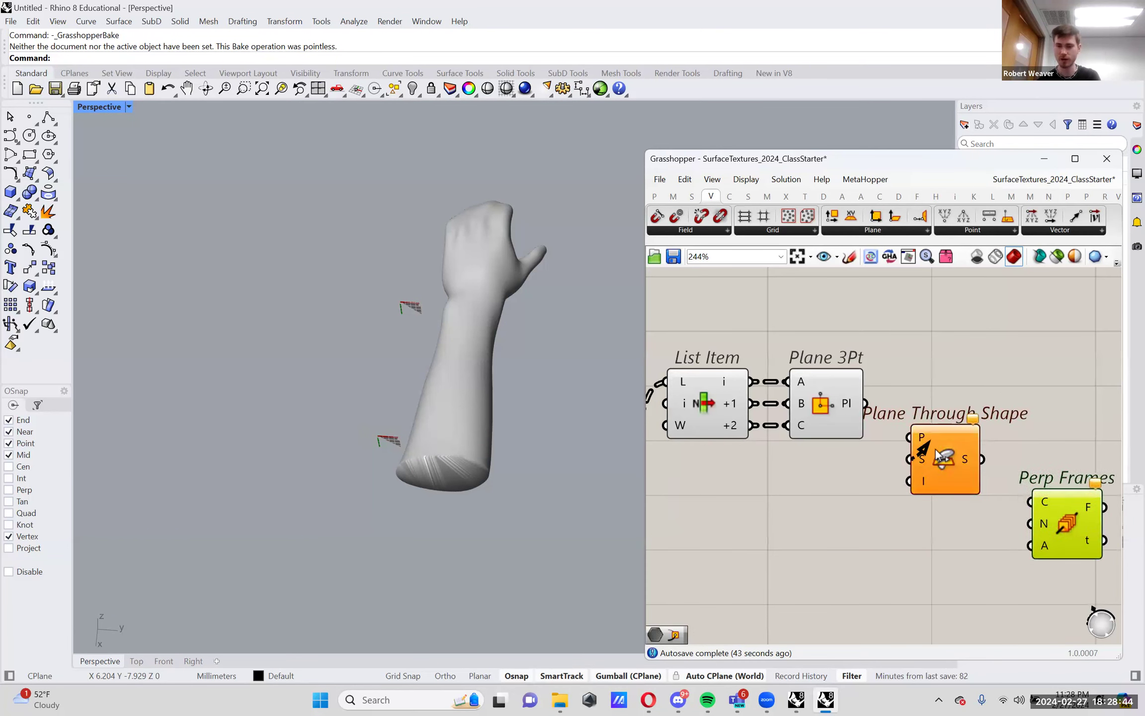
{"action": "left_click_drag", "start_coordinate": [944, 460], "coordinate": [972, 455]}
{"action": "left_click_drag", "start_coordinate": [873, 406], "coordinate": [957, 436]}
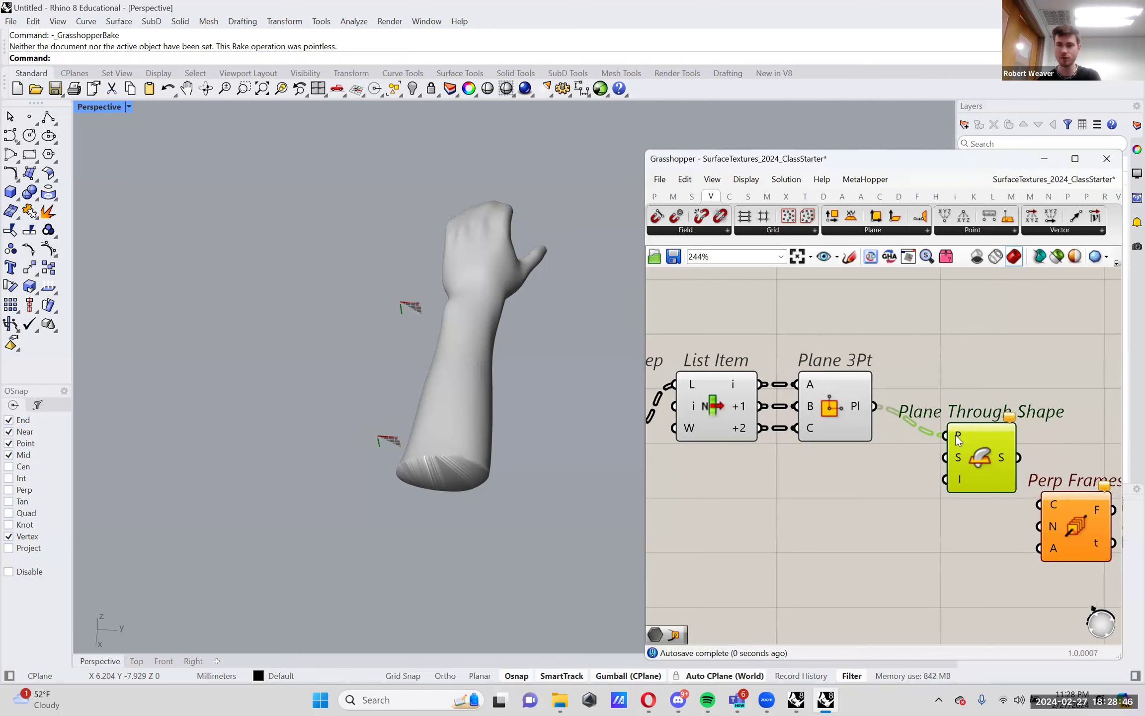
Connect the Mesh parameter to the S input of Plane Through Shape and inspect the planes crossing the arm
{"action": "scroll", "coordinate": [958, 437], "scroll_direction": "down", "scroll_amount": 2}
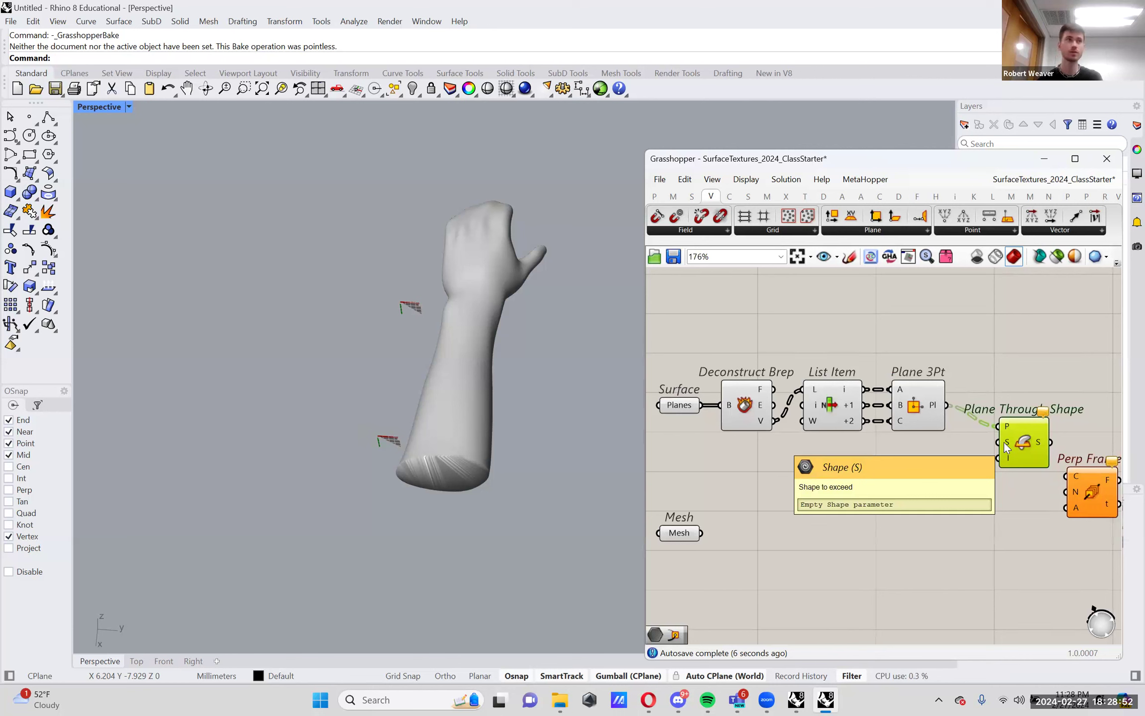
{"action": "left_click", "coordinate": [677, 534]}
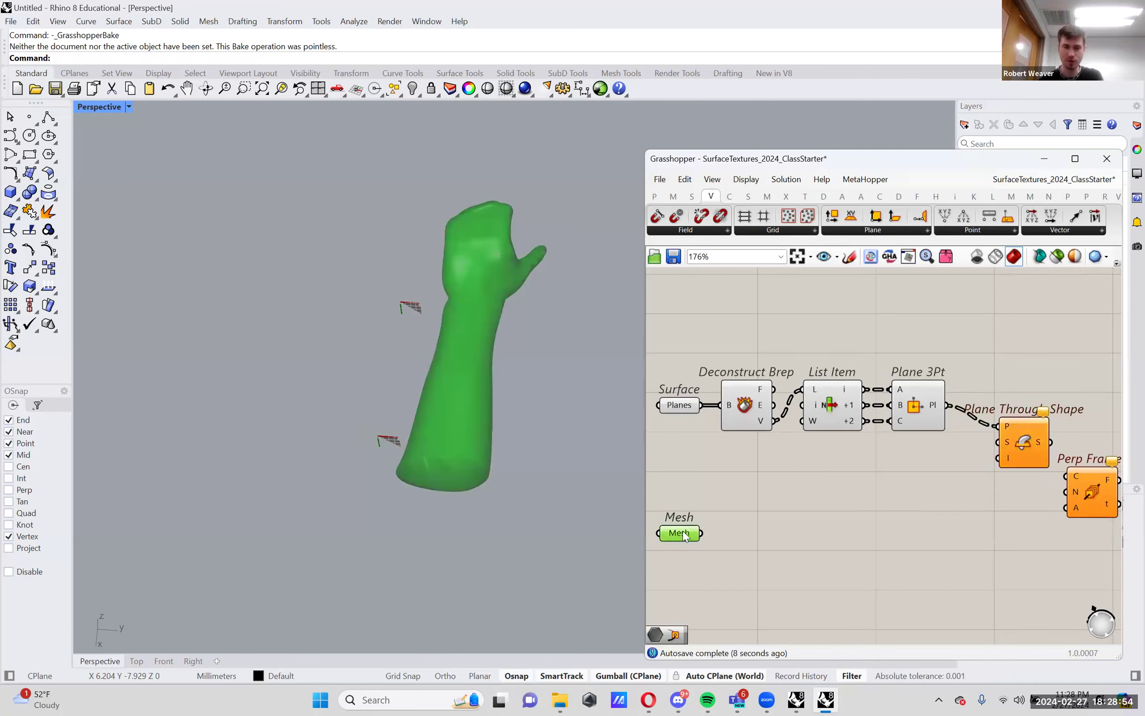
{"action": "left_click_drag", "start_coordinate": [700, 533], "coordinate": [1005, 441]}
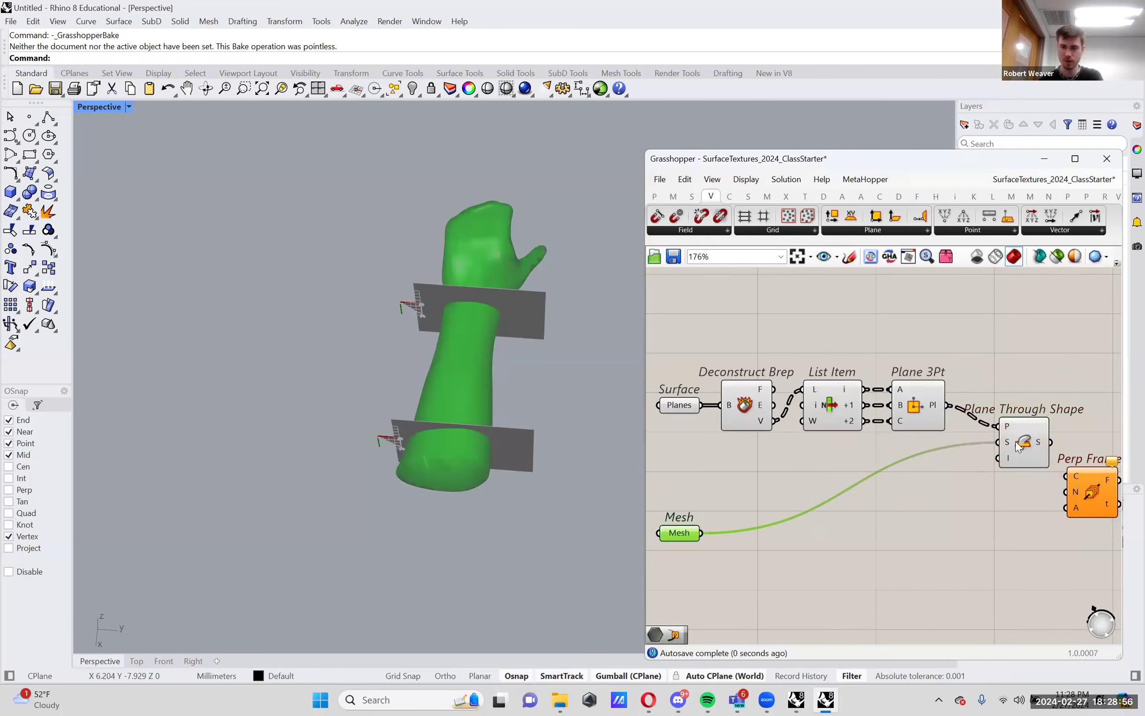
{"action": "right_click_drag", "start_coordinate": [428, 440], "coordinate": [473, 404]}
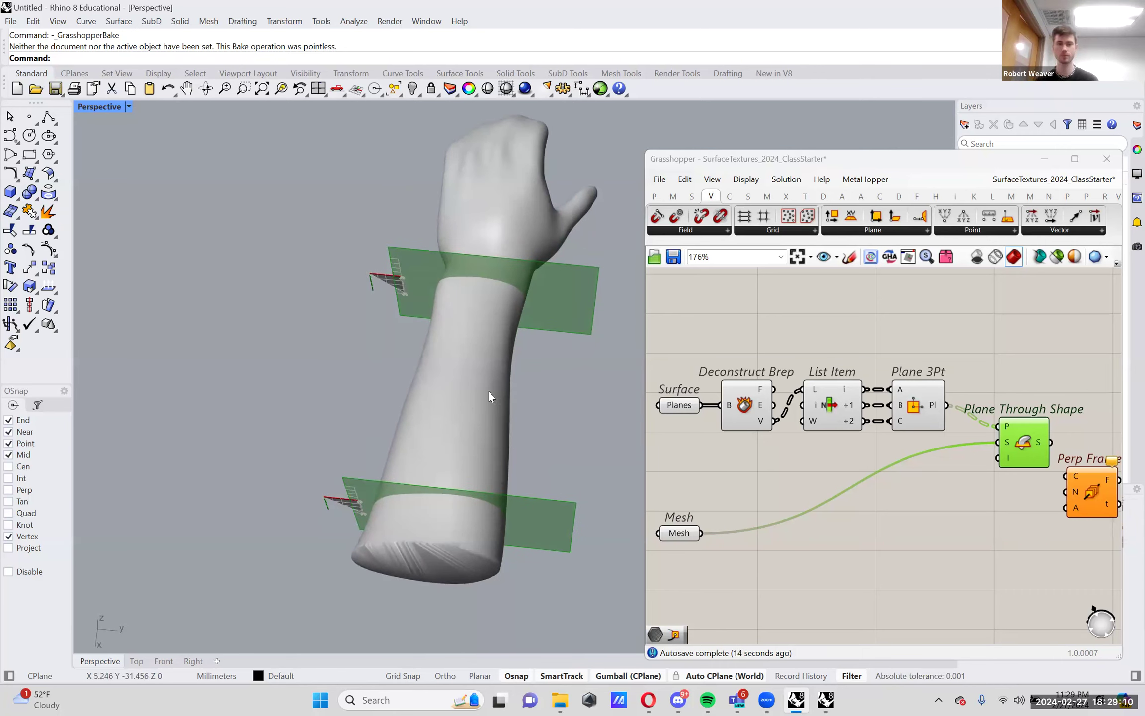
Move the Perp Frames component slightly clear of Plane Through Shape
{"action": "right_click_drag", "start_coordinate": [1083, 485], "coordinate": [1009, 490]}
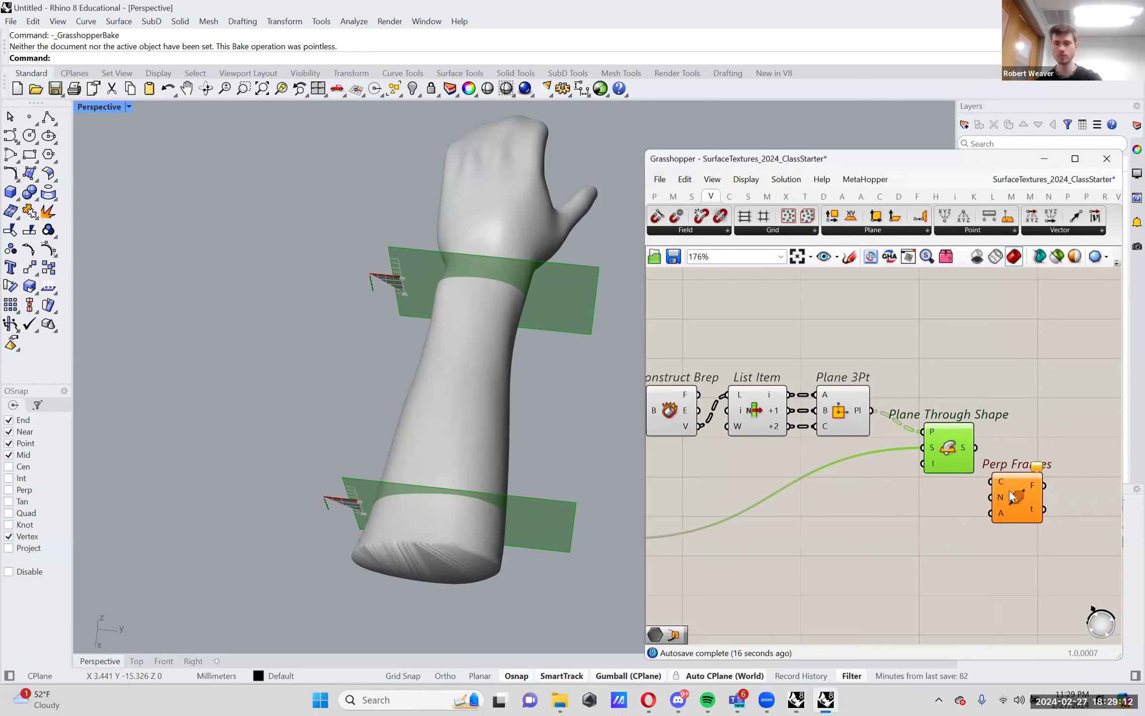
{"action": "left_click_drag", "start_coordinate": [1015, 492], "coordinate": [1029, 489]}
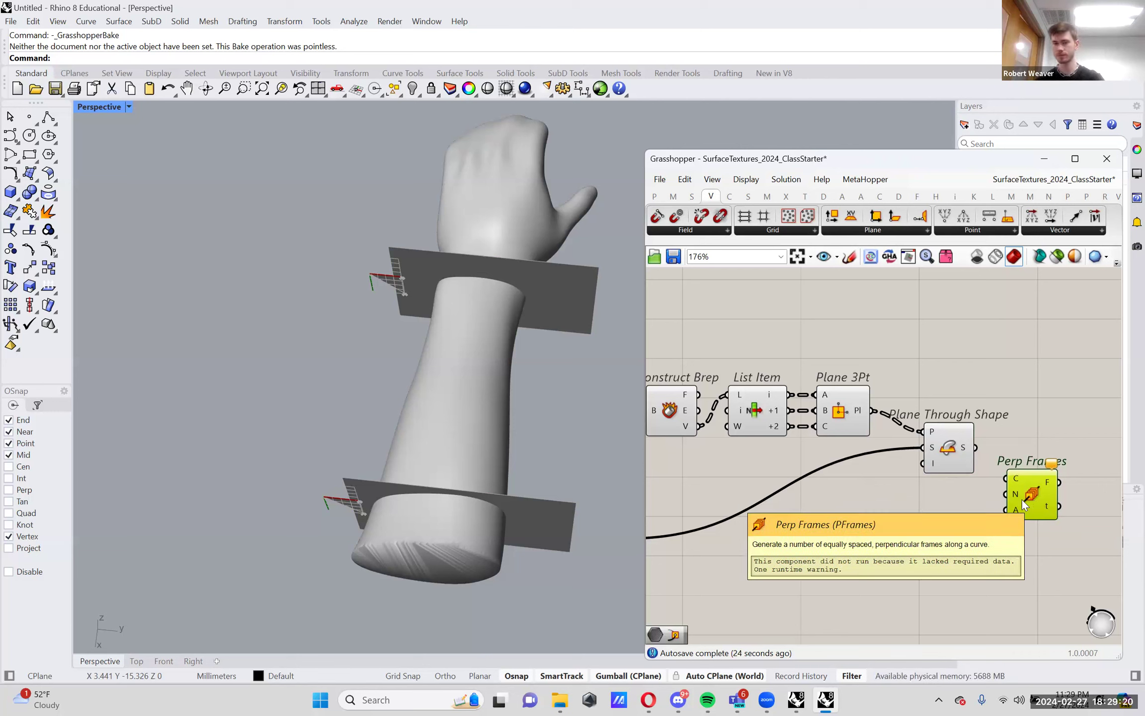
Move Perp Frames farther away from Plane Through Shape and inspect the S output and its two planes on the arm
{"action": "right_click_drag", "start_coordinate": [985, 478], "coordinate": [935, 470]}
{"action": "left_click", "coordinate": [905, 439]}
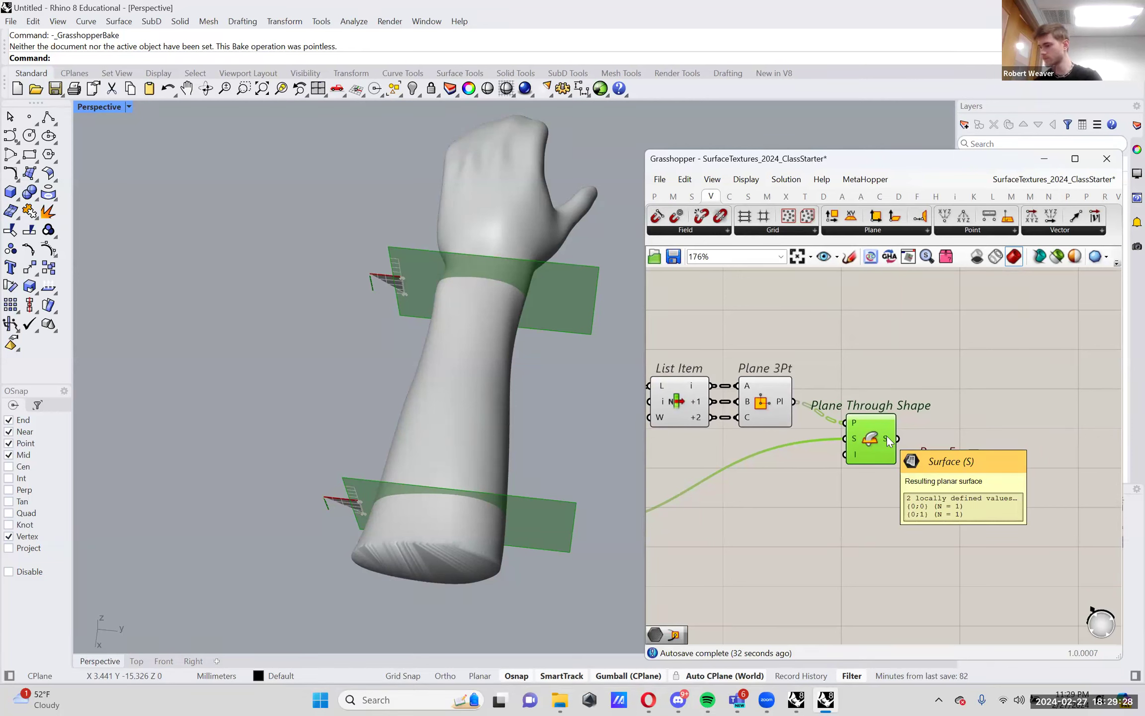
{"action": "right_click_drag", "start_coordinate": [886, 436], "coordinate": [795, 448]}
{"action": "left_click_drag", "start_coordinate": [861, 501], "coordinate": [1010, 431]}
{"action": "scroll", "coordinate": [829, 454], "scroll_direction": "up", "scroll_amount": 3}
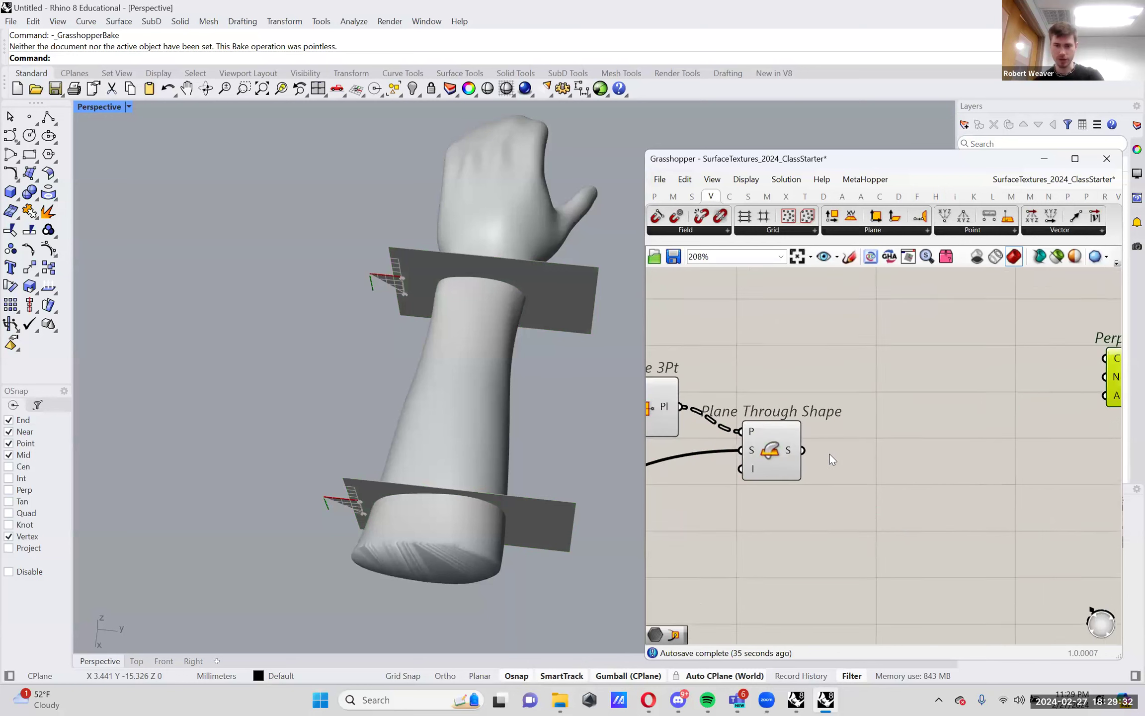
{"action": "mouse_move", "coordinate": [784, 449]}
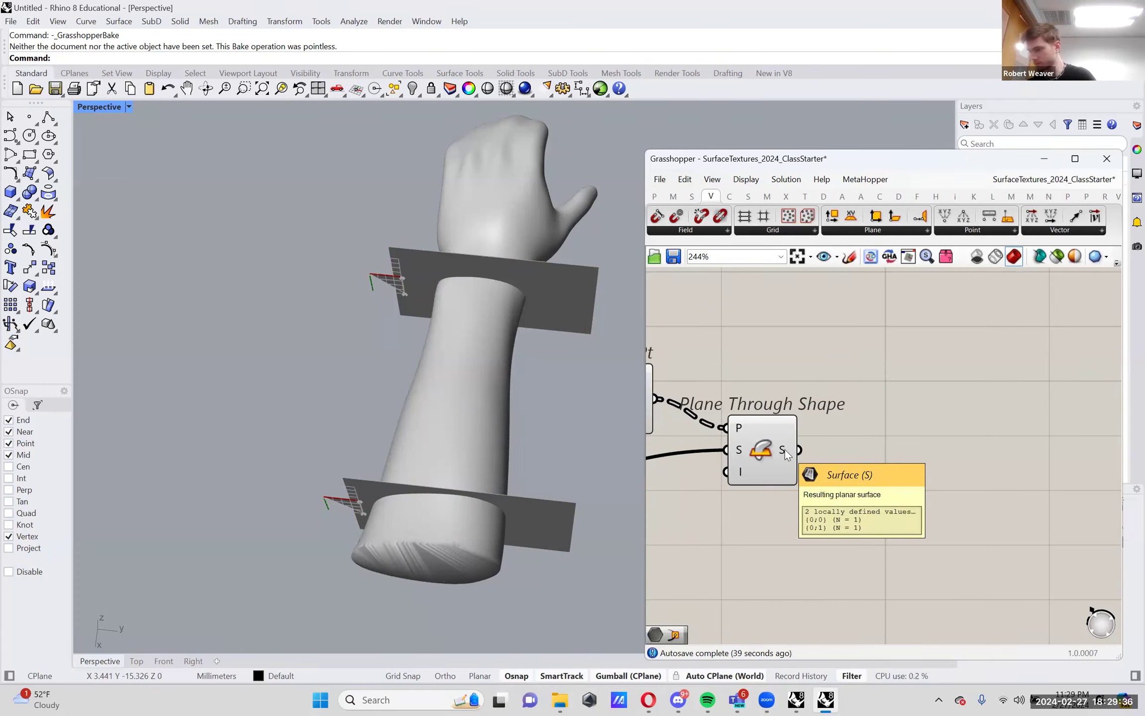
{"action": "right_click_drag", "start_coordinate": [785, 450], "coordinate": [795, 422]}
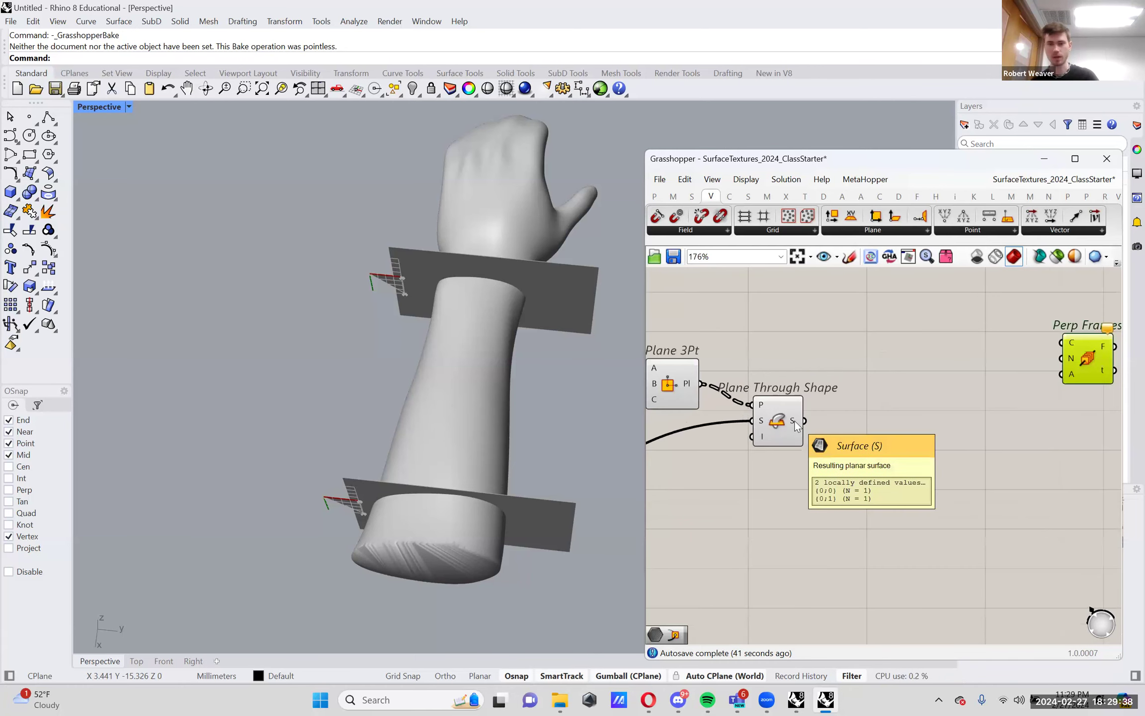
{"action": "right_click_drag", "start_coordinate": [442, 465], "coordinate": [432, 503]}
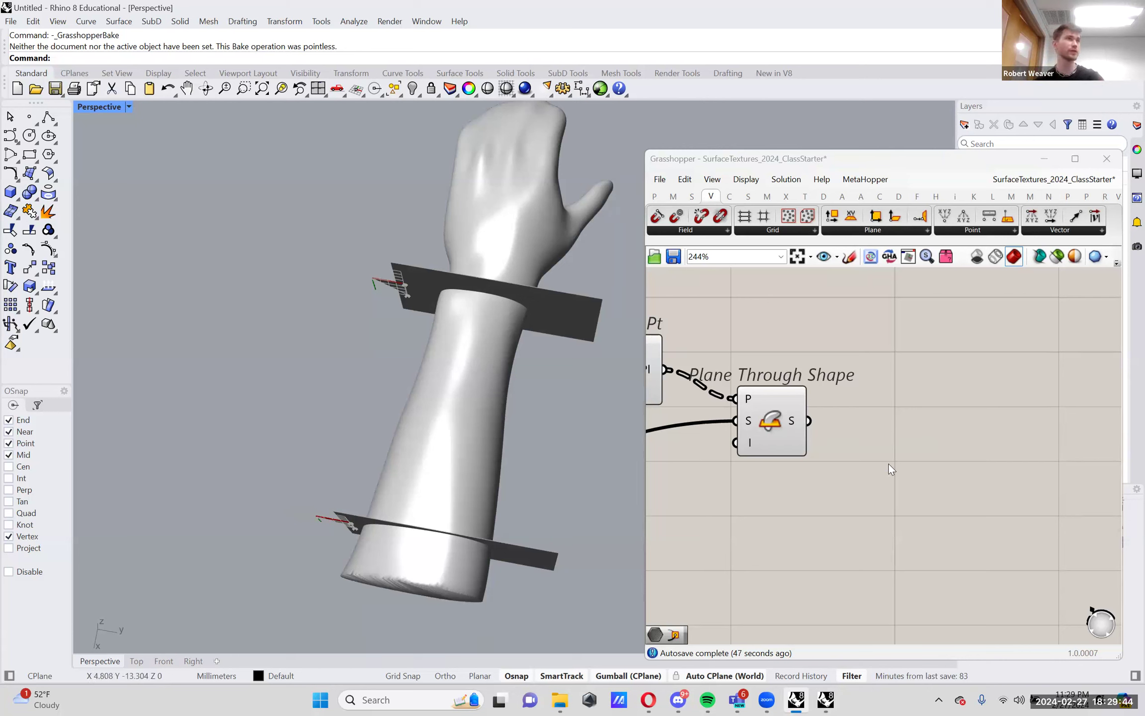
Add a Tween Two Surfaces component and place it after Plane Through Shape with a gap between them
{"action": "double_click", "coordinate": [925, 455]}
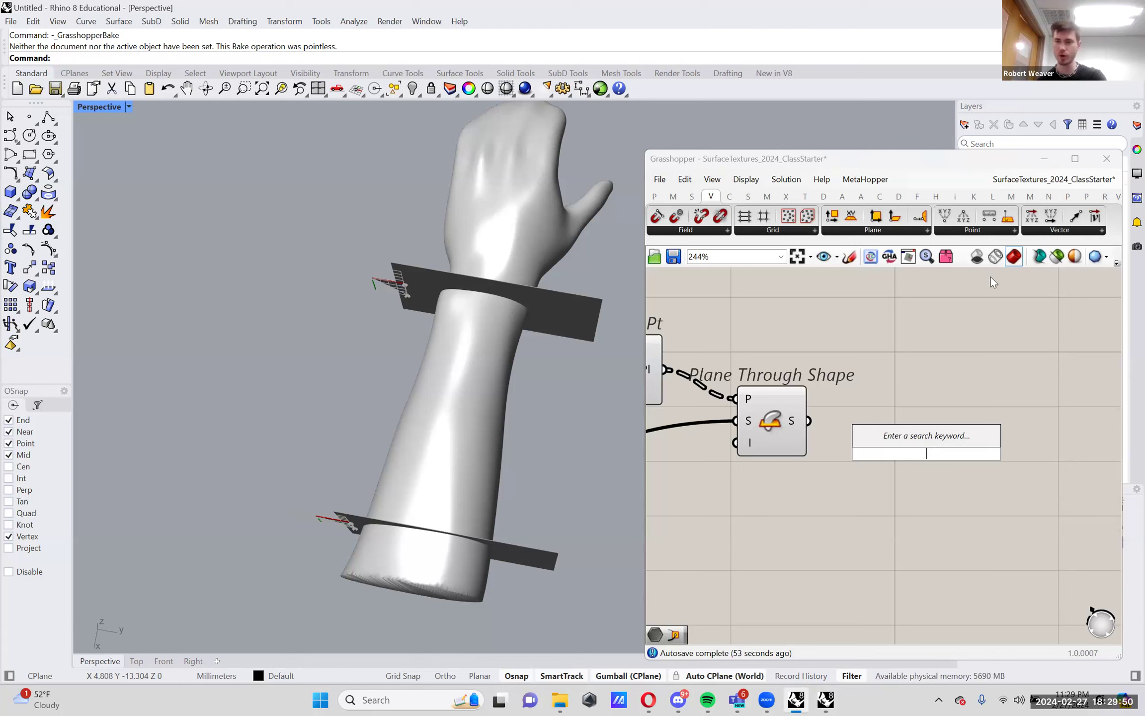
{"action": "left_click", "coordinate": [1086, 197]}
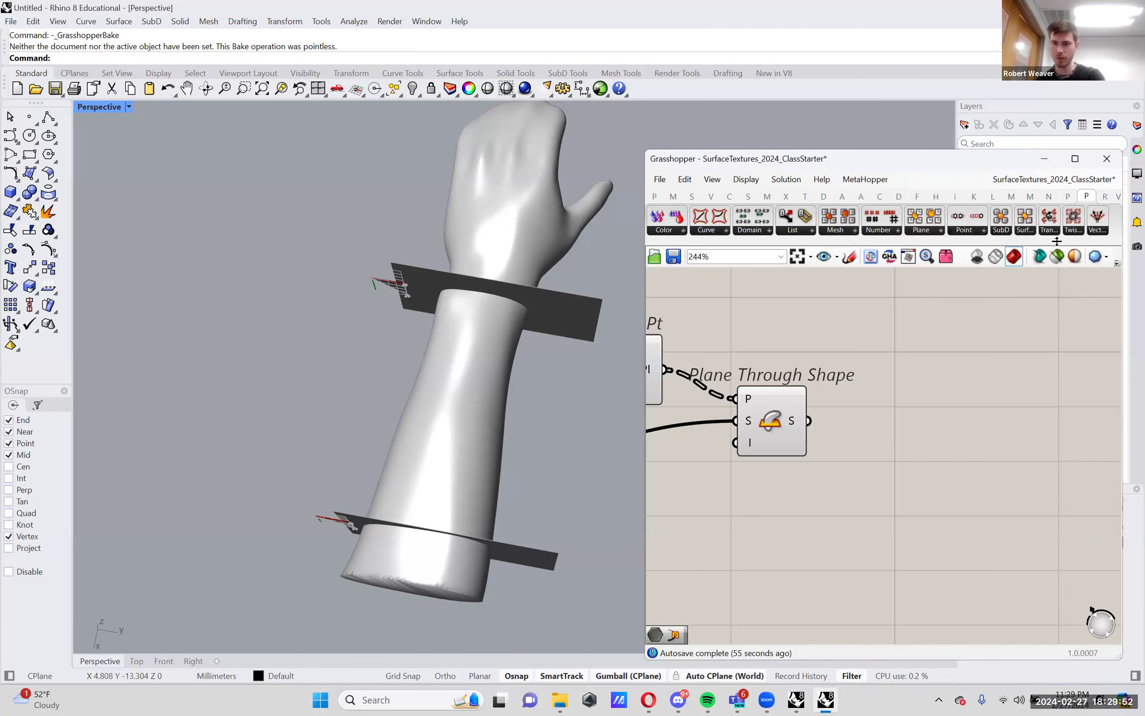
{"action": "left_click", "coordinate": [1023, 232]}
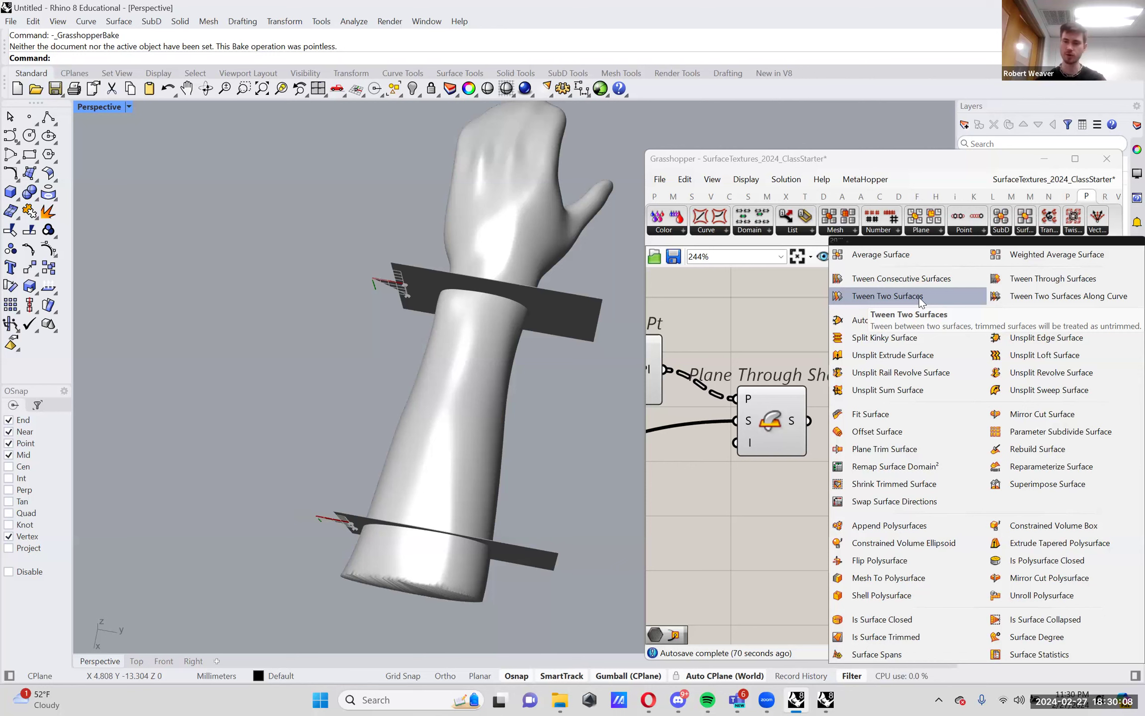
{"action": "double_click", "coordinate": [937, 349]}
{"action": "type", "text": "tween"}
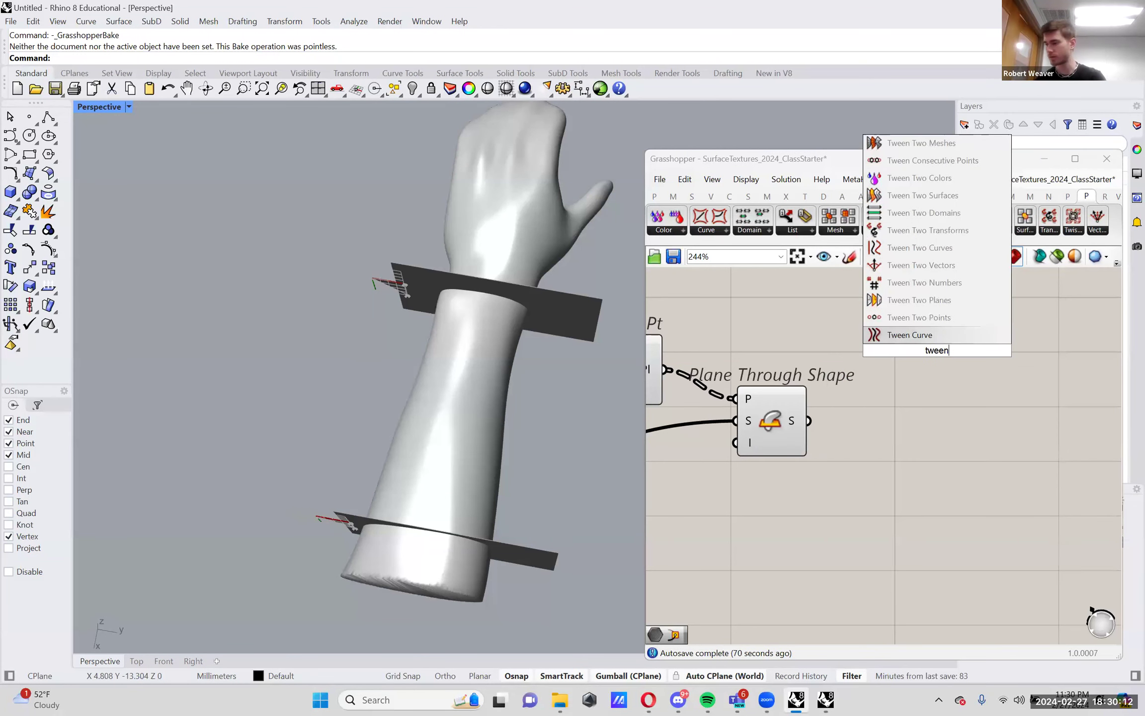
{"action": "type", "text": " two su"}
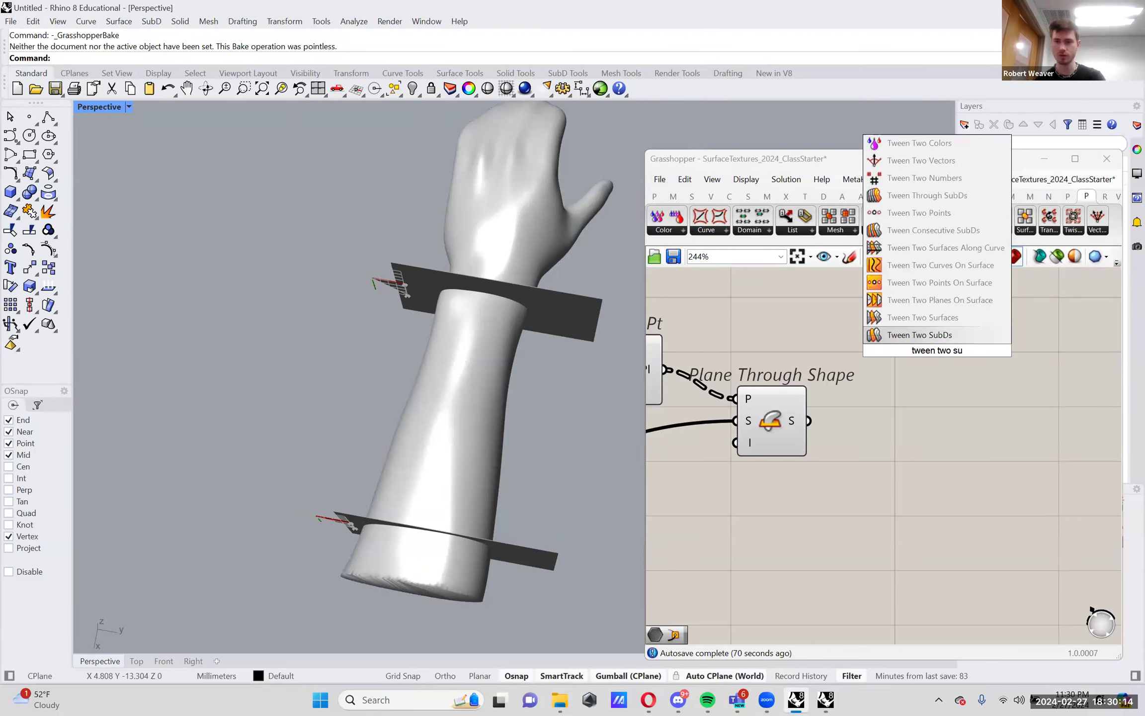
{"action": "key", "text": "Up"}
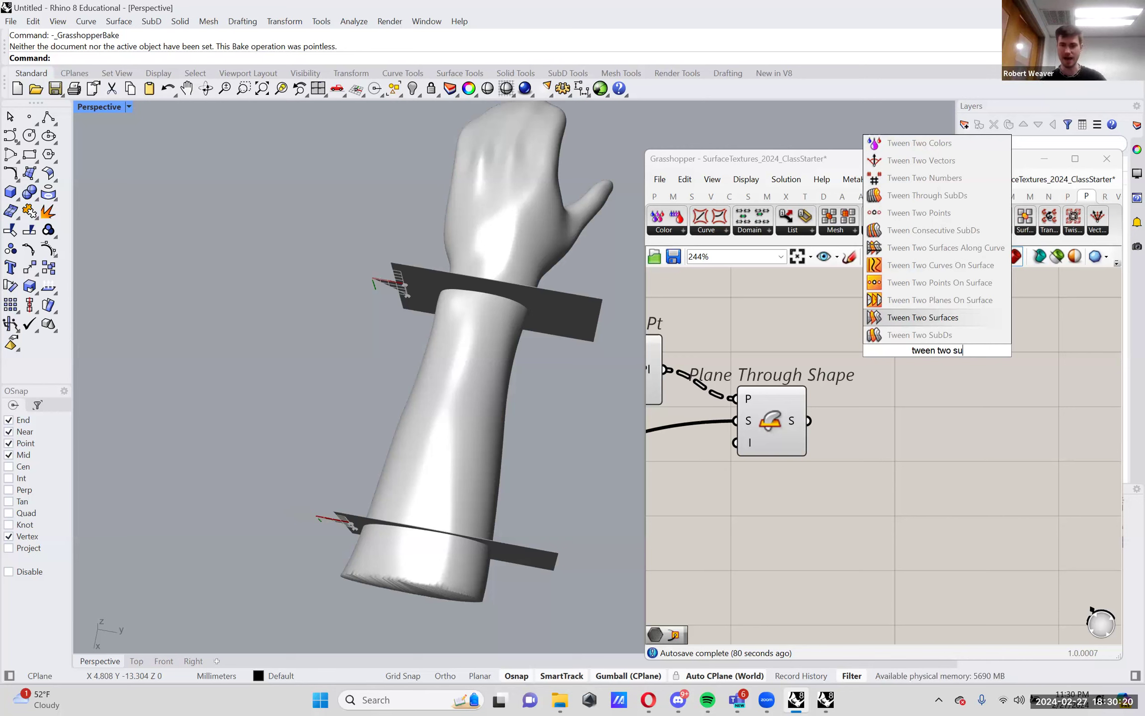
{"action": "left_click", "coordinate": [958, 323]}
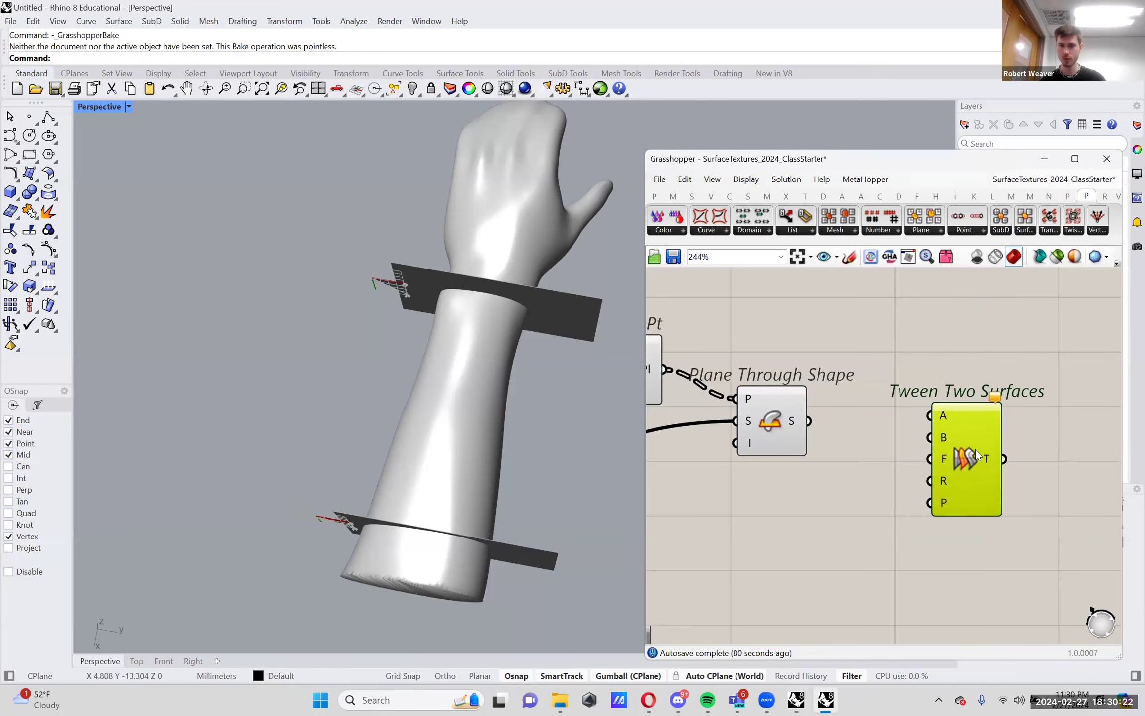
{"action": "left_click_drag", "start_coordinate": [975, 450], "coordinate": [1023, 458]}
Flatten the S output of Plane Through Shape
{"action": "mouse_move", "coordinate": [790, 421]}
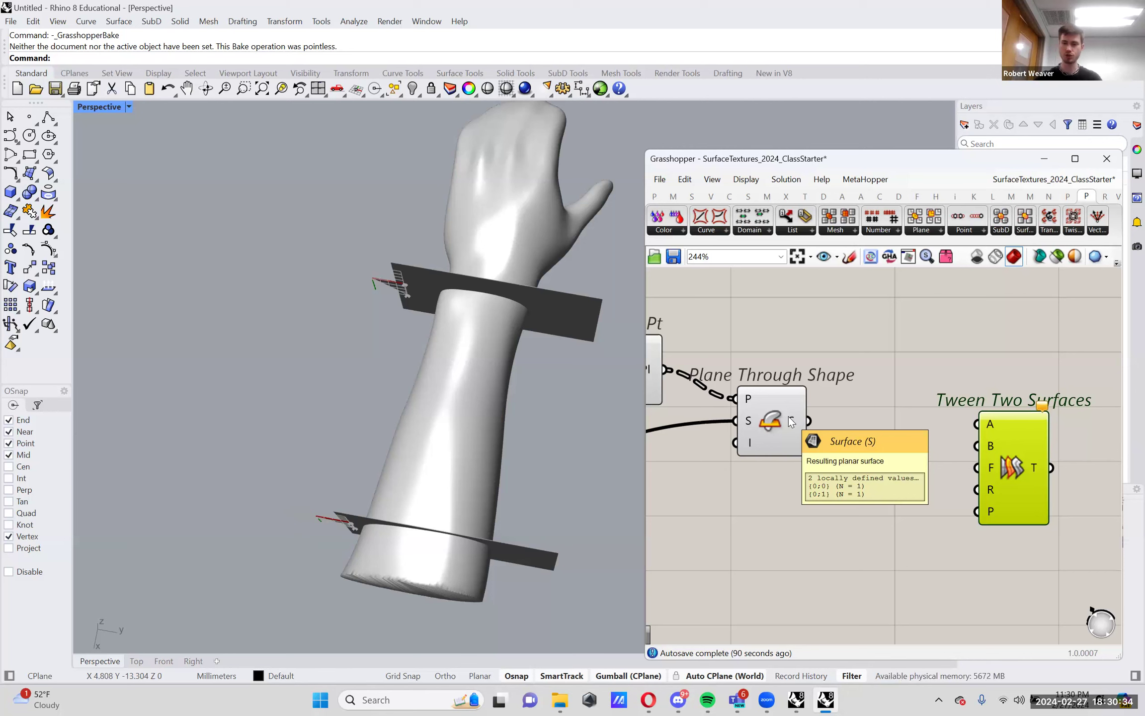
{"action": "right_click", "coordinate": [791, 421]}
{"action": "left_click", "coordinate": [840, 469]}
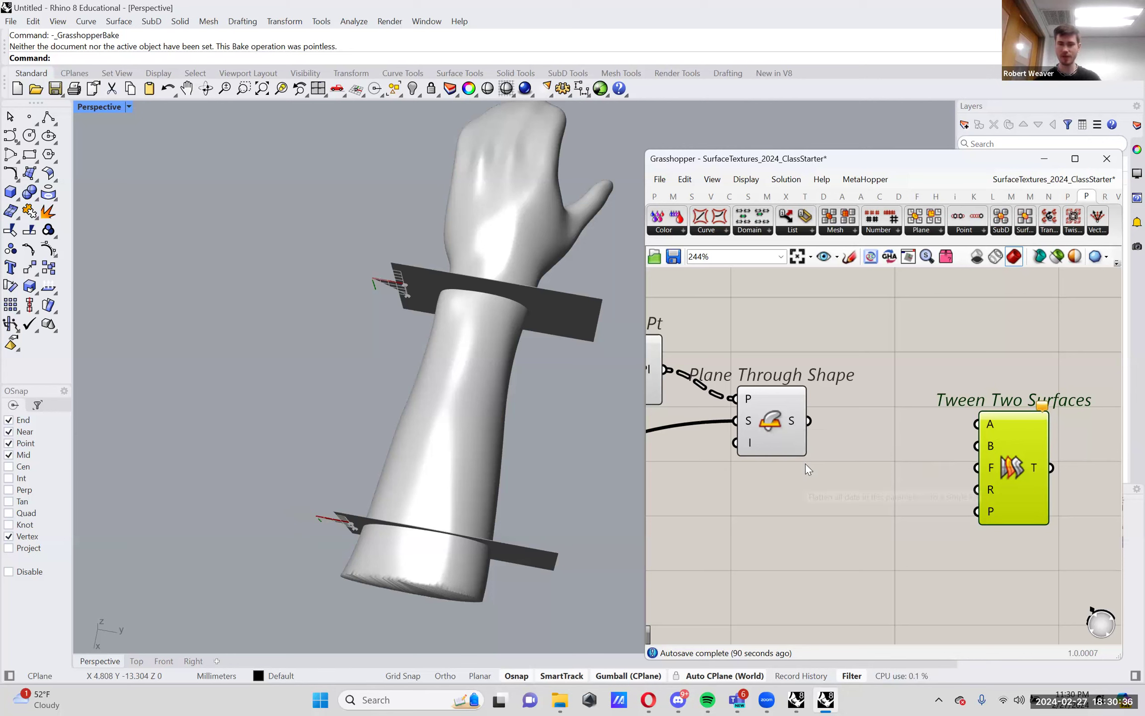
{"action": "mouse_move", "coordinate": [792, 422]}
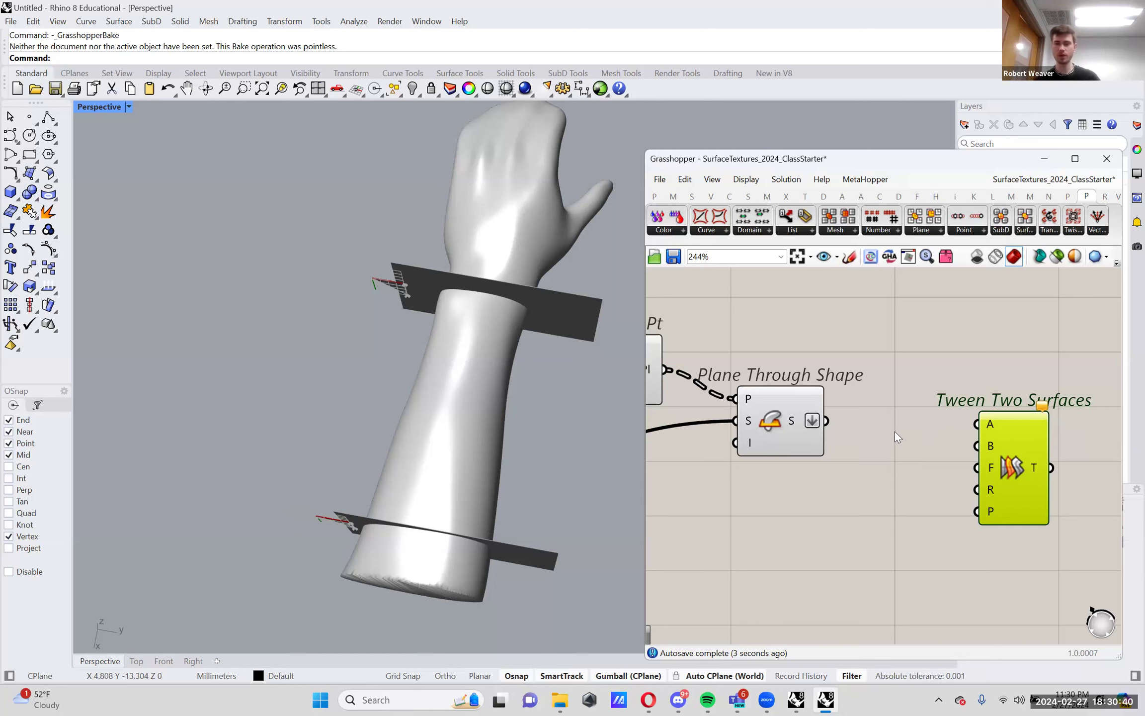
{"action": "double_click", "coordinate": [895, 431]}
{"action": "key", "text": "Escape"}
Add a List Item component between Plane Through Shape and Tween Two Surfaces
{"action": "right_click_drag", "start_coordinate": [851, 480], "coordinate": [1012, 487]}
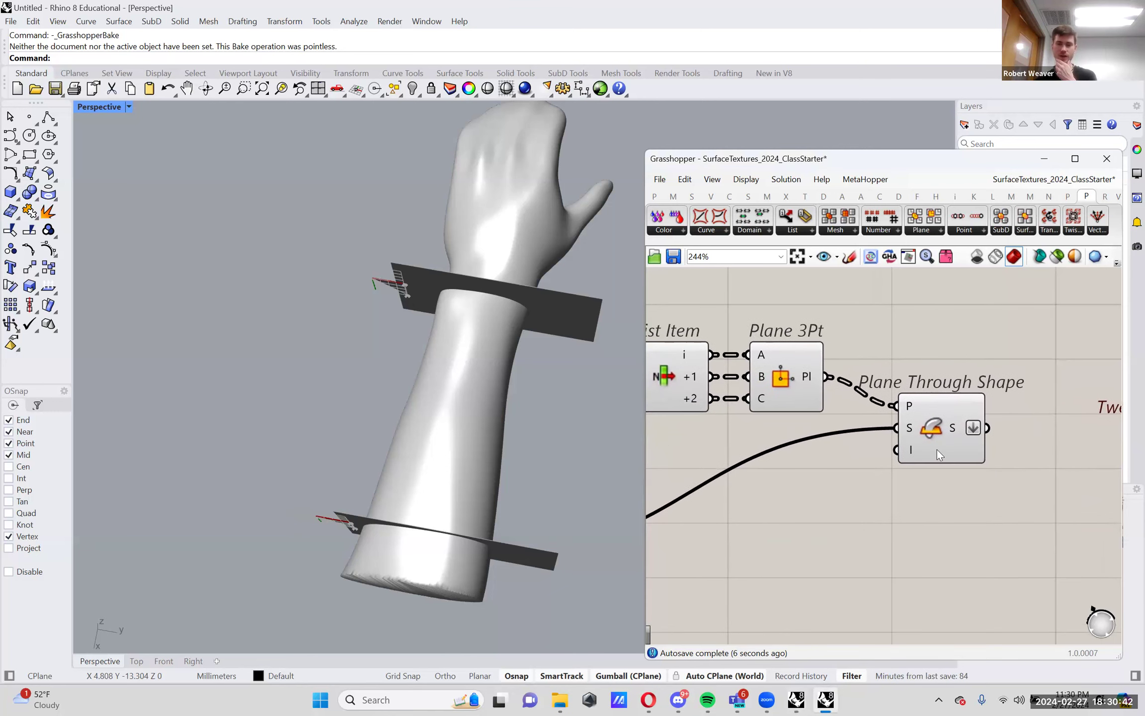
{"action": "right_click_drag", "start_coordinate": [802, 397], "coordinate": [821, 405]}
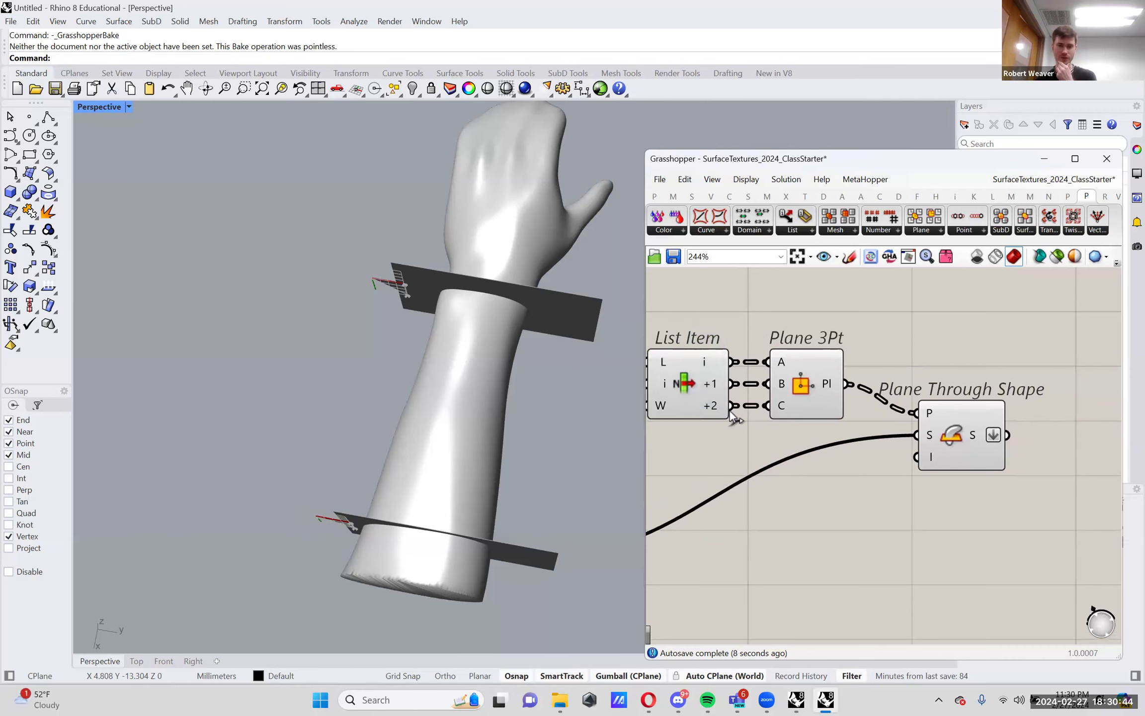
{"action": "right_click_drag", "start_coordinate": [863, 454], "coordinate": [762, 451]}
{"action": "double_click", "coordinate": [976, 426]}
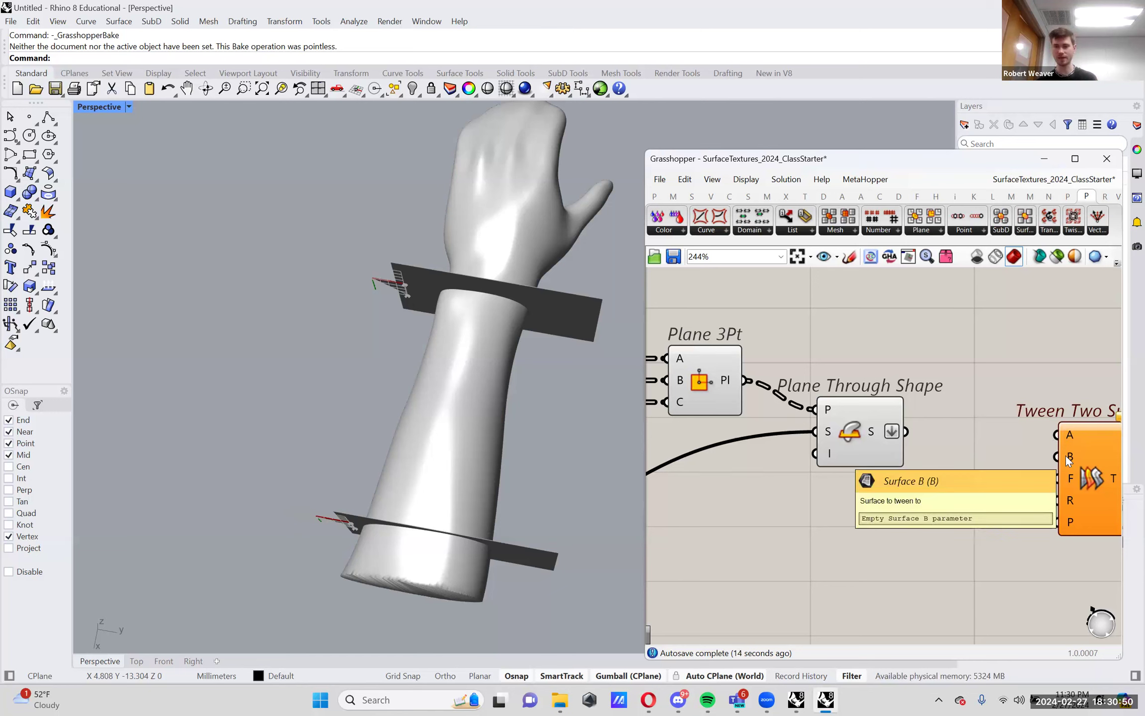
{"action": "right_click_drag", "start_coordinate": [965, 450], "coordinate": [925, 443]}
{"action": "double_click", "coordinate": [925, 443]}
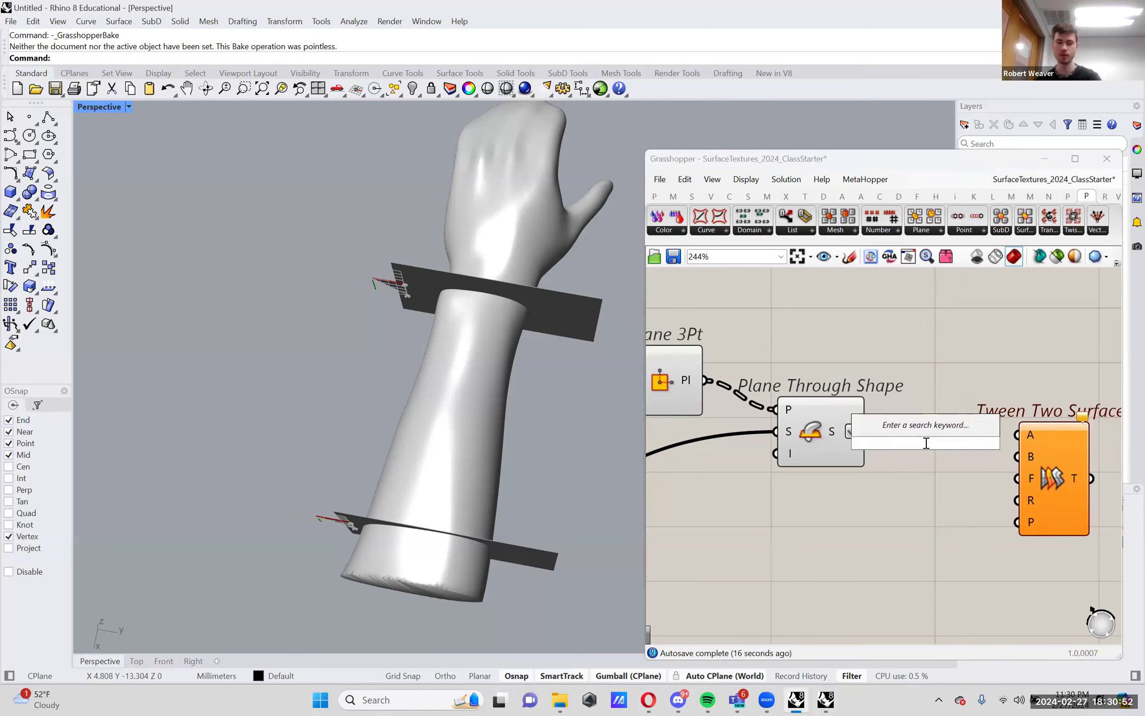
{"action": "type", "text": "list item"}
{"action": "left_click", "coordinate": [928, 427]}
{"action": "scroll", "coordinate": [920, 437], "scroll_direction": "up", "scroll_amount": 3}
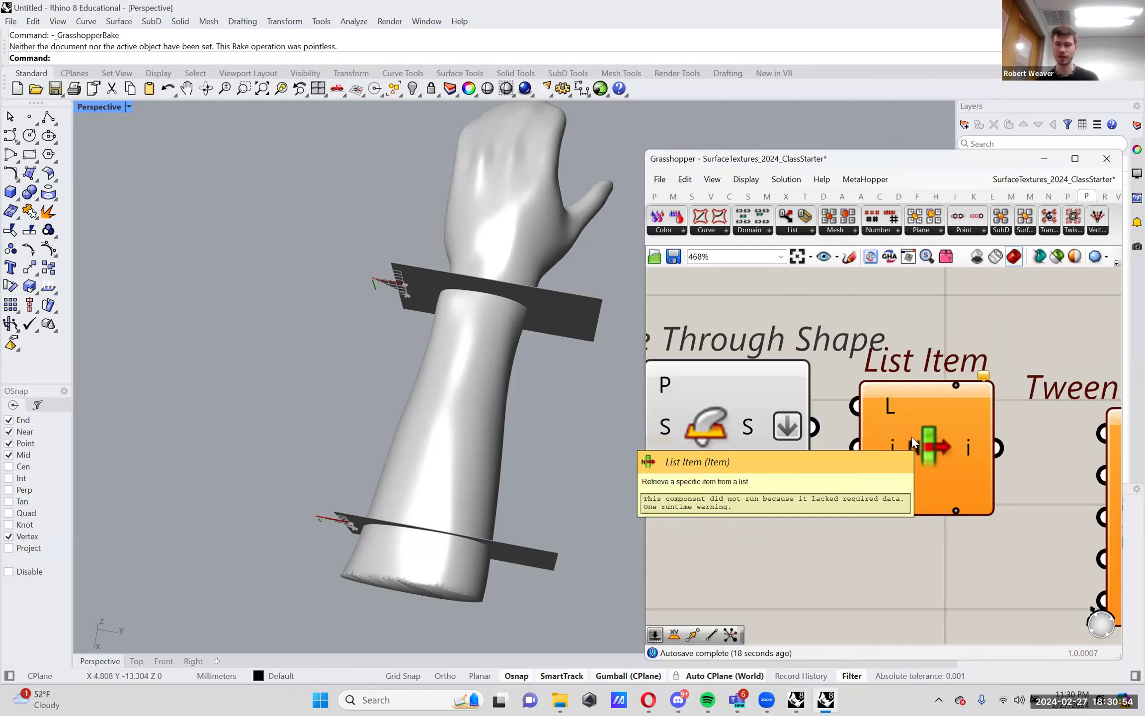
Connect the flattened S output of Plane Through Shape to the new List Item's L input and add a +1 output to List Item
{"action": "left_click_drag", "start_coordinate": [813, 425], "coordinate": [856, 406]}
{"action": "scroll", "coordinate": [989, 490], "scroll_direction": "up", "scroll_amount": 2}
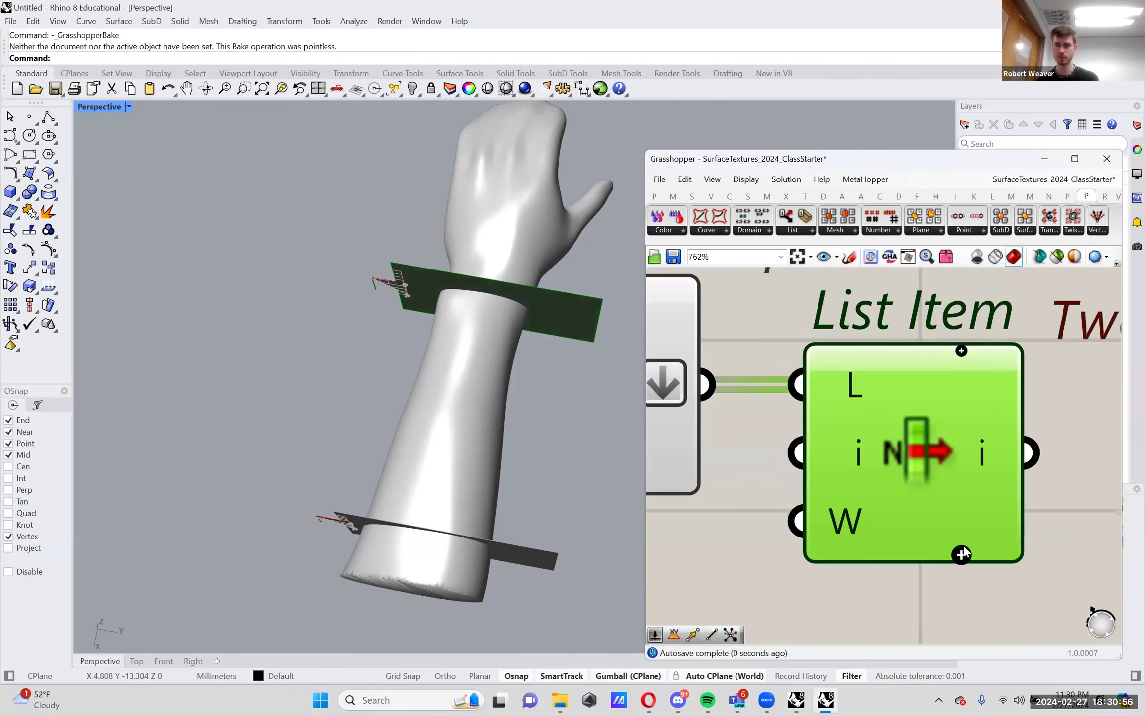
{"action": "scroll", "coordinate": [961, 554], "scroll_direction": "down", "scroll_amount": 3}
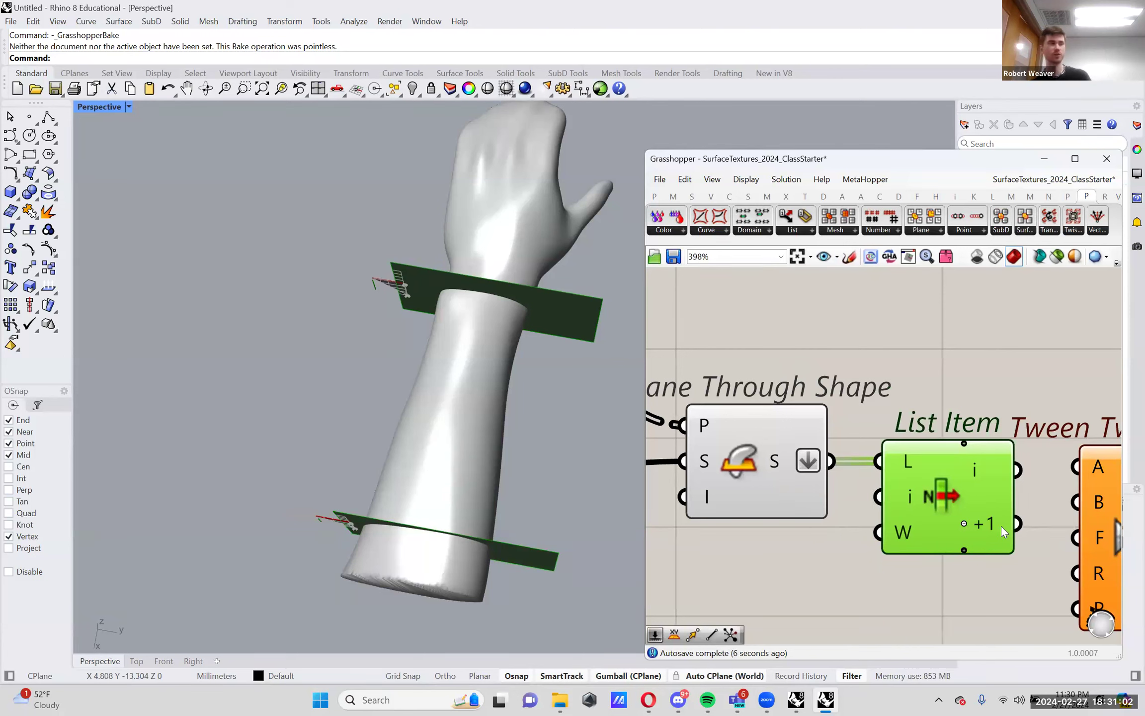
{"action": "right_click_drag", "start_coordinate": [999, 525], "coordinate": [982, 499]}
{"action": "scroll", "coordinate": [1007, 481], "scroll_direction": "down", "scroll_amount": 1}
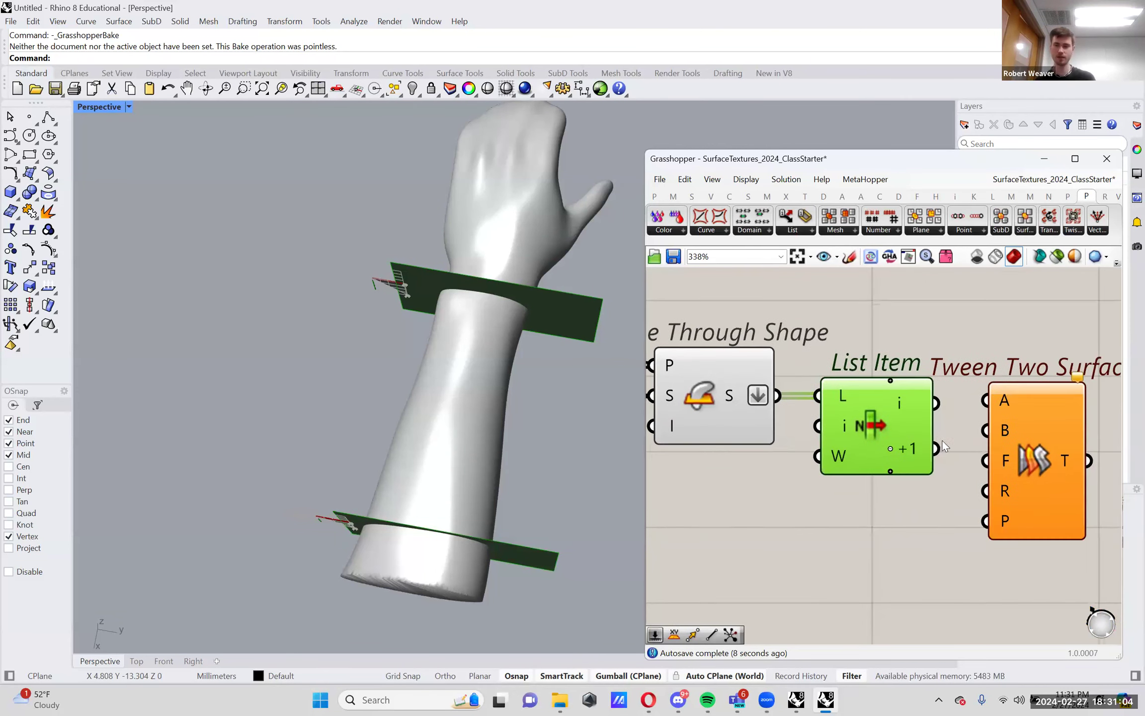
Shift Tween Two Surfaces slightly and connect List Item's i output to its A input and the +1 output to its B input
{"action": "left_click", "coordinate": [1033, 462]}
{"action": "left_click_drag", "start_coordinate": [1032, 463], "coordinate": [1036, 477]}
{"action": "left_click_drag", "start_coordinate": [935, 403], "coordinate": [992, 422]}
{"action": "left_click_drag", "start_coordinate": [936, 448], "coordinate": [1029, 446]}
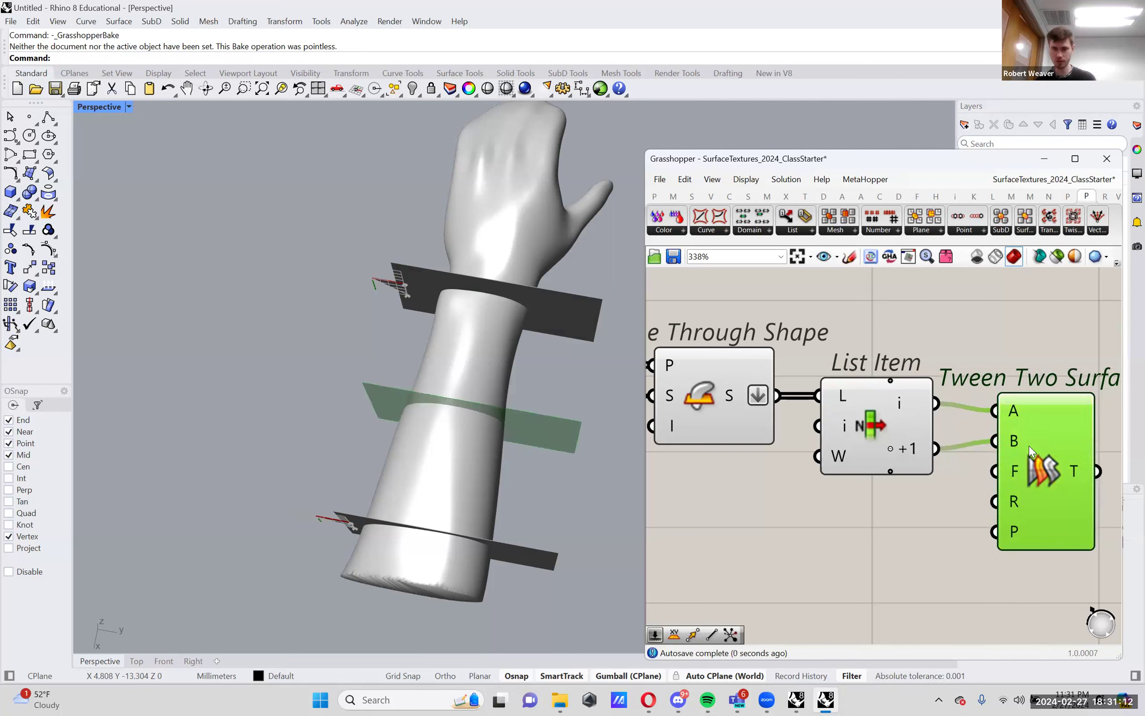
{"action": "scroll", "coordinate": [946, 480], "scroll_direction": "down", "scroll_amount": 2}
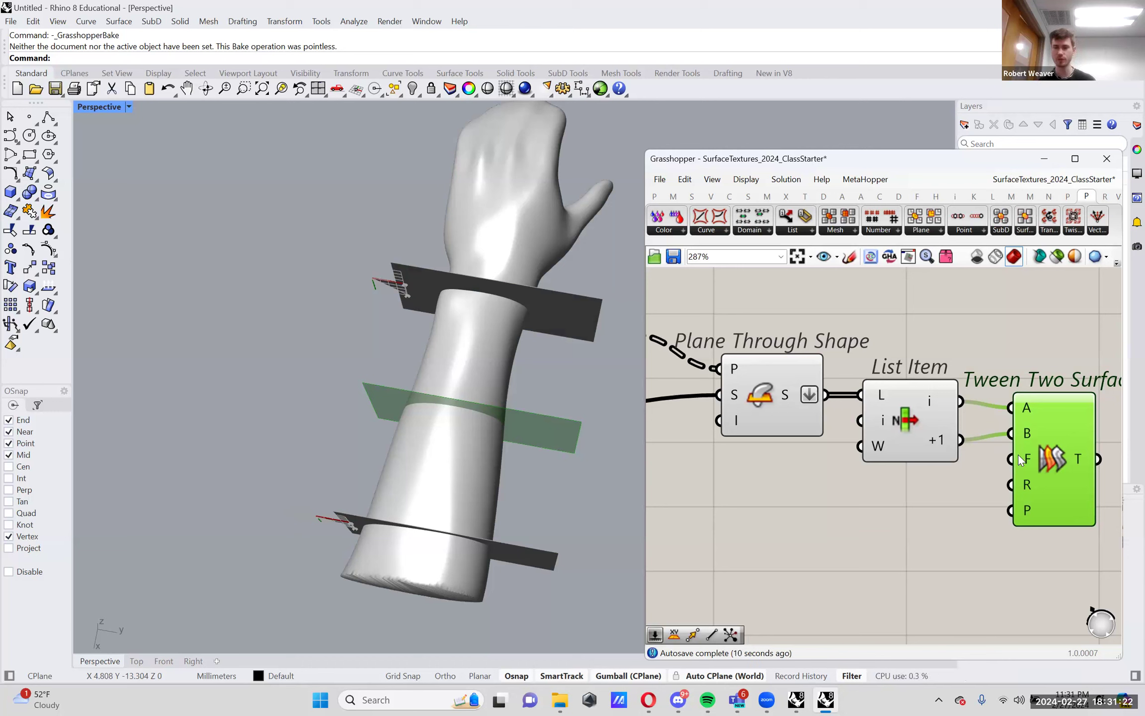
Add a Range component below List Item and connect its R output to the F input of Tween Two Surfaces
{"action": "mouse_move", "coordinate": [1021, 460]}
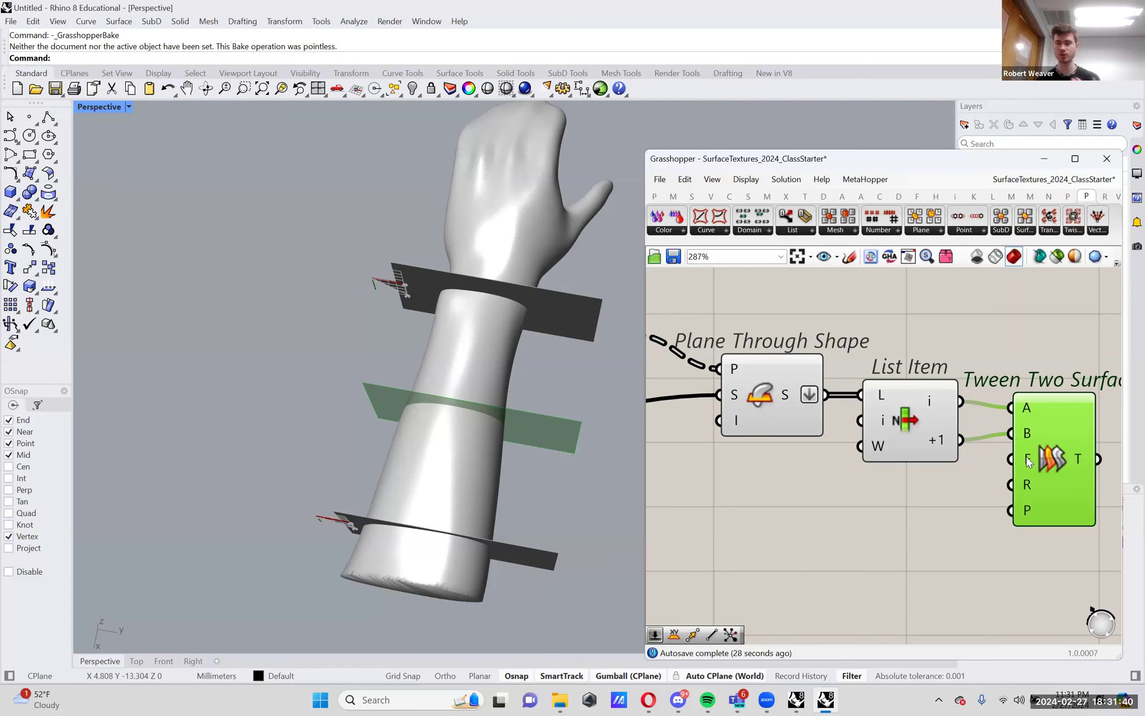
{"action": "double_click", "coordinate": [925, 498]}
{"action": "type", "text": "range"}
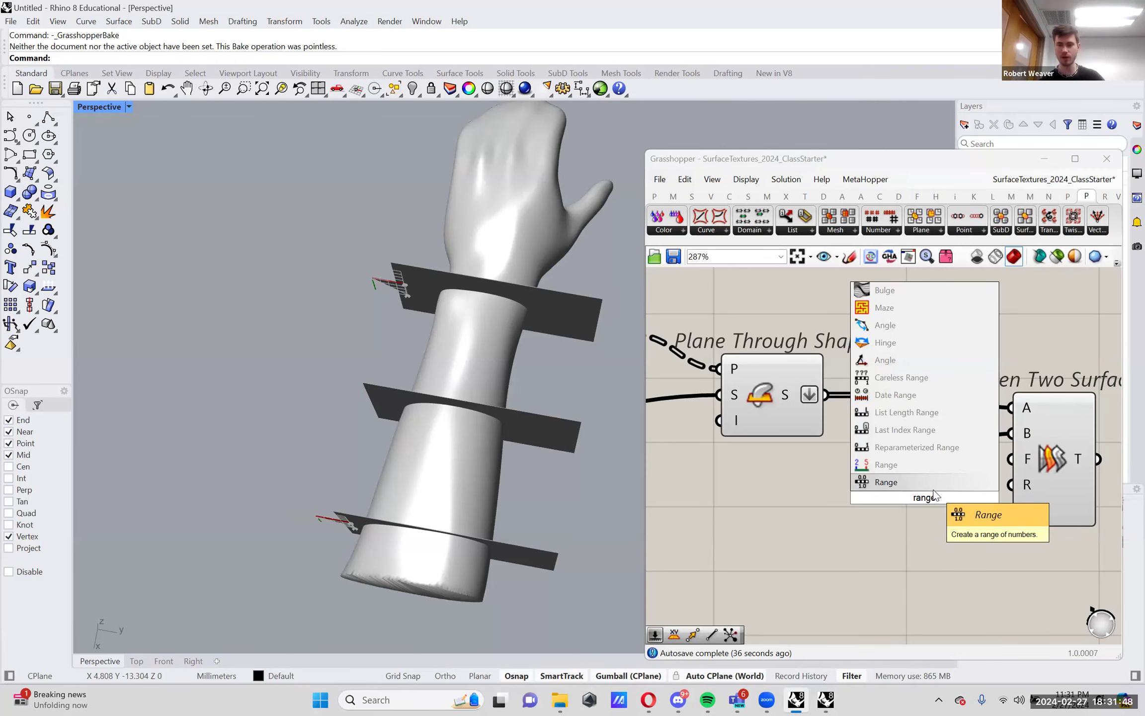
{"action": "key", "text": "Return"}
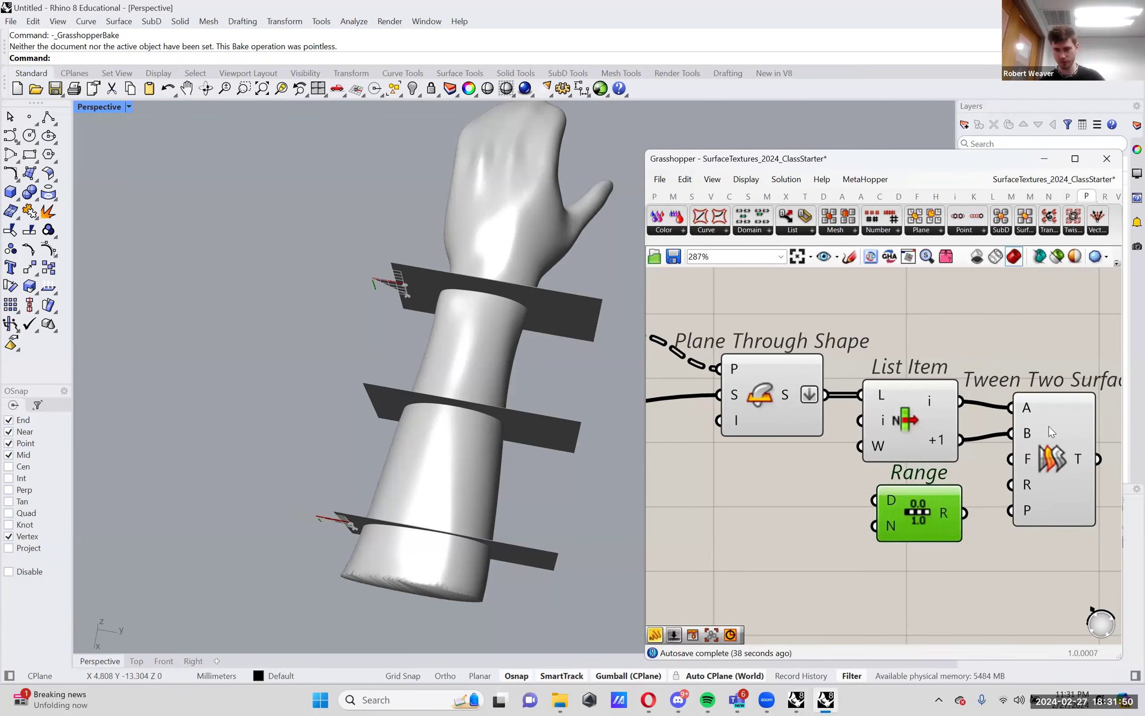
{"action": "right_click_drag", "start_coordinate": [1049, 426], "coordinate": [1021, 432]}
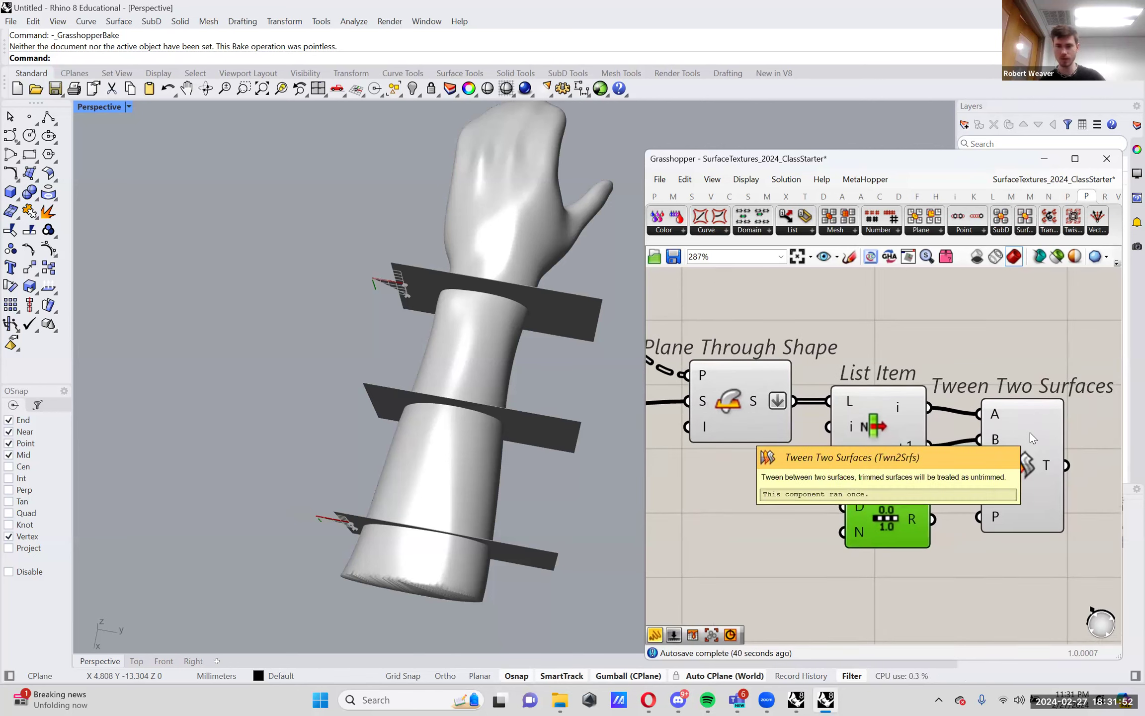
{"action": "mouse_move", "coordinate": [997, 468]}
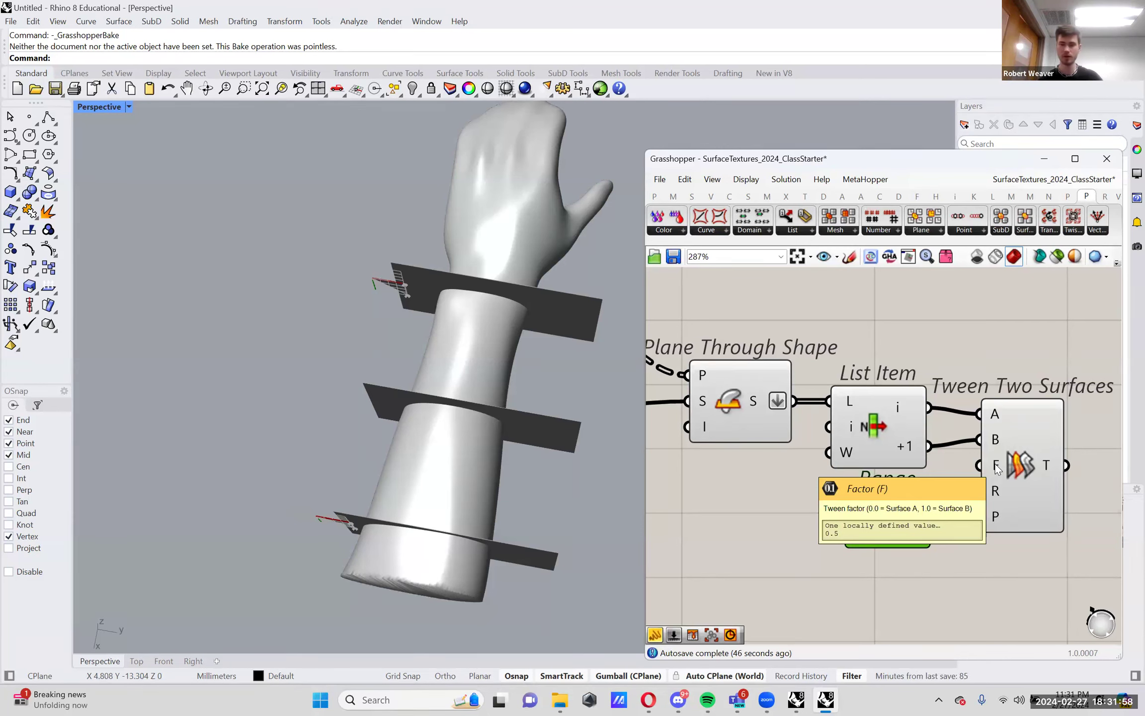
{"action": "left_click_drag", "start_coordinate": [934, 518], "coordinate": [986, 465]}
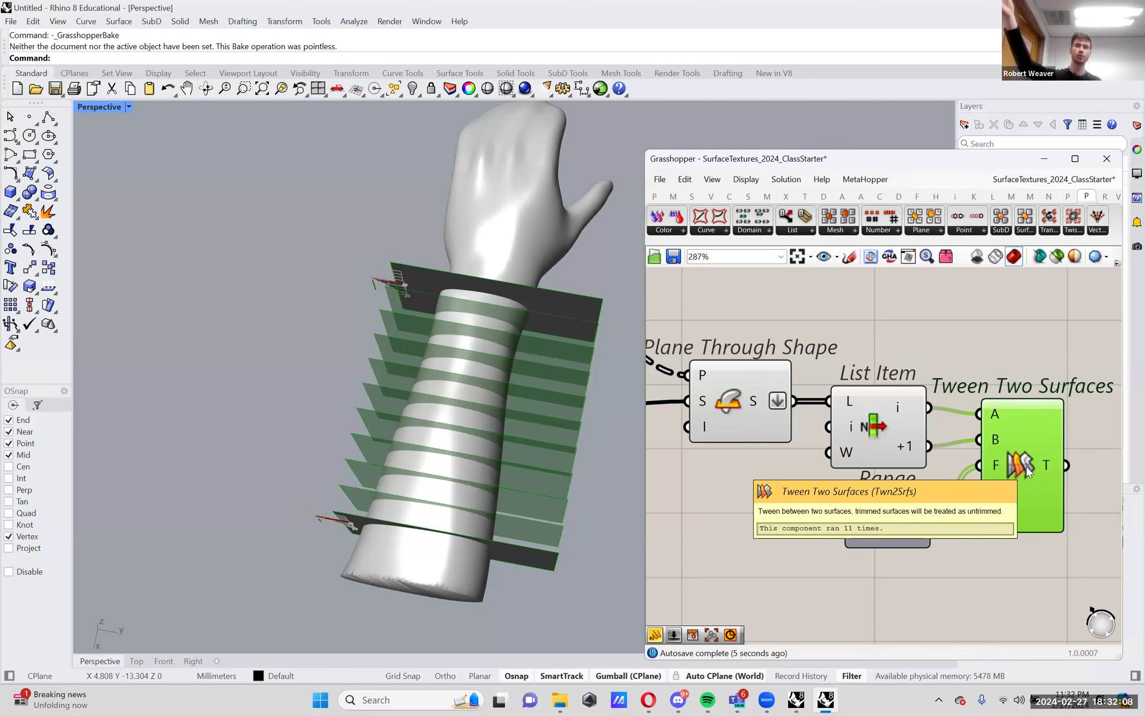
Turn off the preview of the components feeding Tween Two Surfaces, and select that component to check its planes along the arm
{"action": "scroll", "coordinate": [1026, 465], "scroll_direction": "down", "scroll_amount": 1}
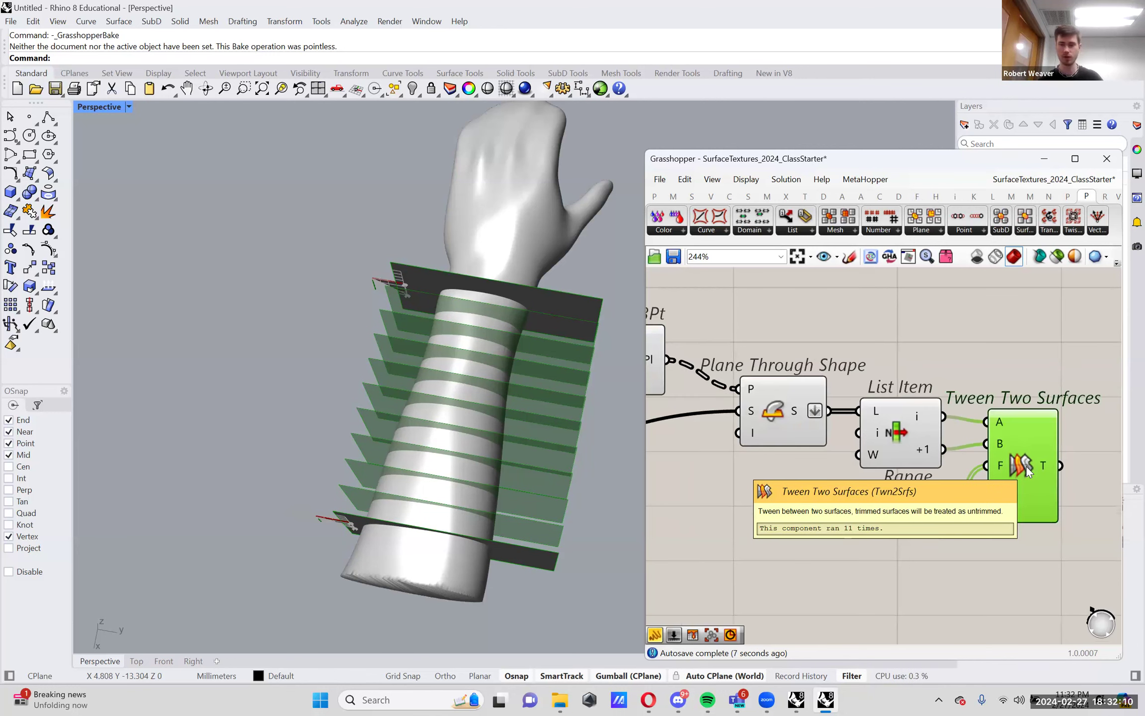
{"action": "scroll", "coordinate": [1044, 527], "scroll_direction": "down", "scroll_amount": 2}
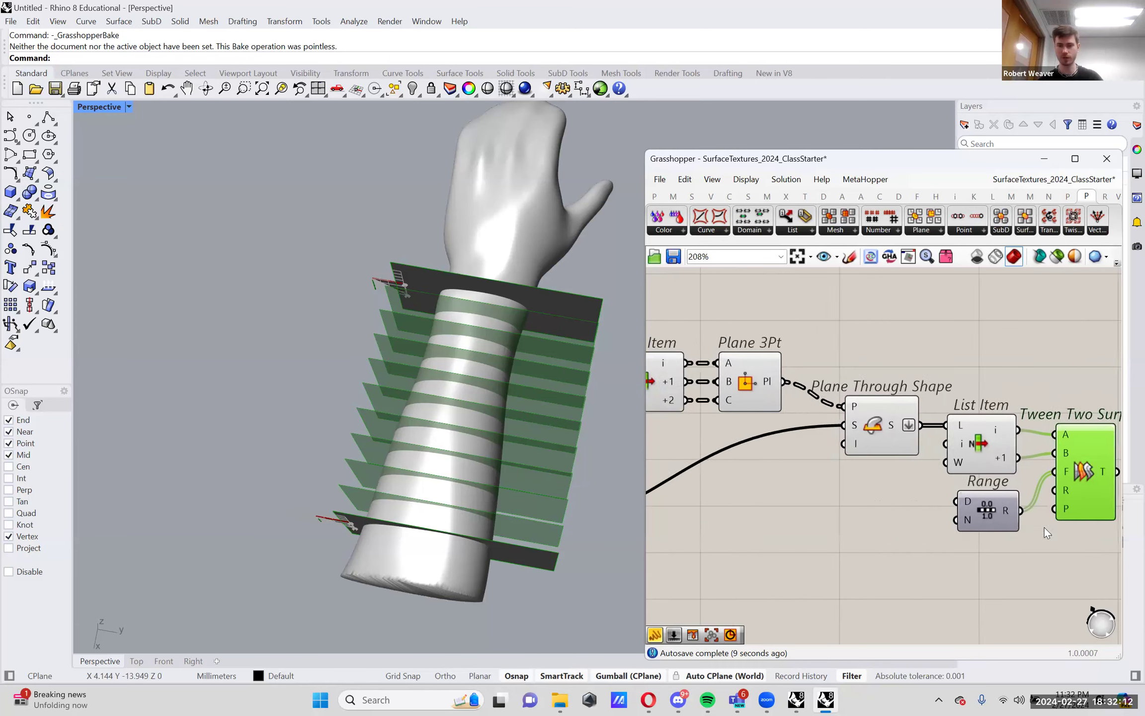
{"action": "left_click_drag", "start_coordinate": [1068, 554], "coordinate": [740, 315]}
{"action": "right_click", "coordinate": [739, 315]}
{"action": "left_click", "coordinate": [744, 336]}
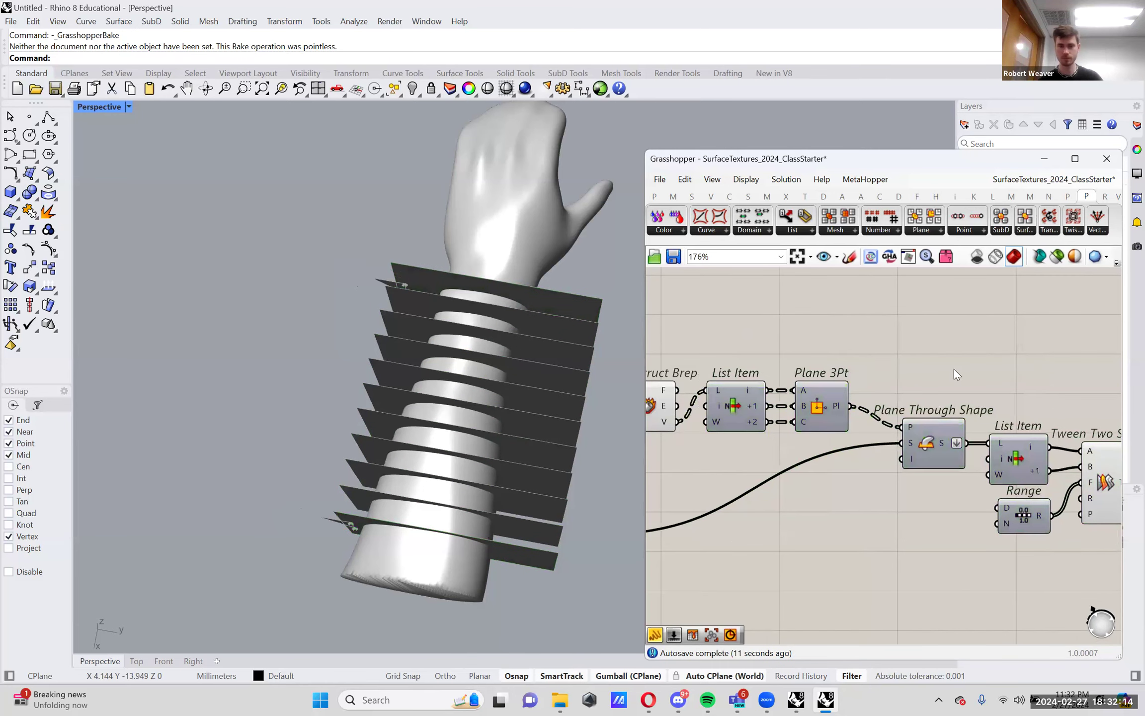
{"action": "scroll", "coordinate": [1011, 463], "scroll_direction": "up", "scroll_amount": 3}
{"action": "left_click", "coordinate": [1011, 463]}
{"action": "right_click_drag", "start_coordinate": [1019, 469], "coordinate": [877, 402]}
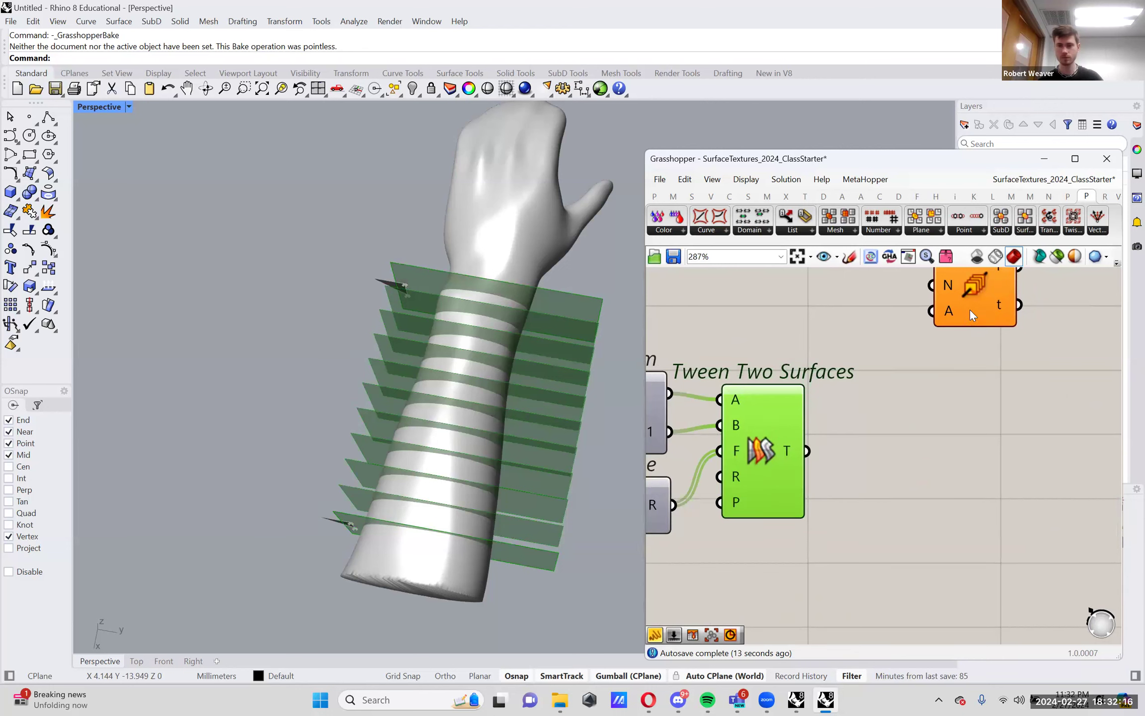
Remove the unused component above Tween Two Surfaces and select Tween Two Surfaces to check its planes
{"action": "left_click_drag", "start_coordinate": [970, 309], "coordinate": [935, 281]}
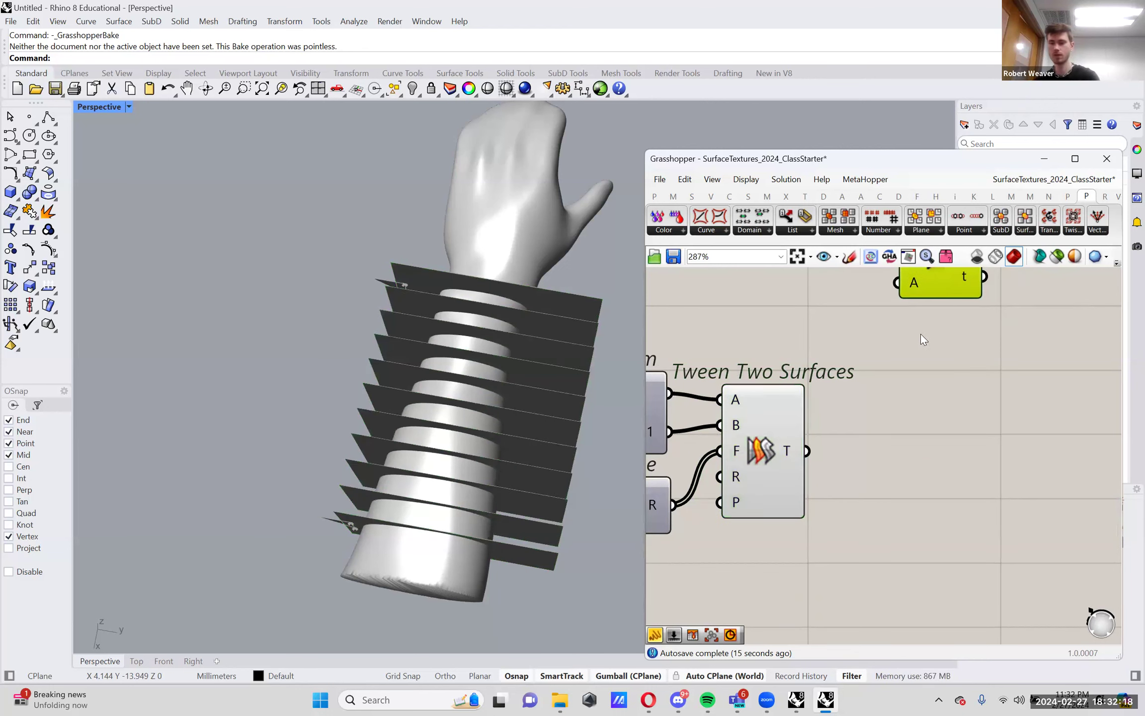
{"action": "left_click", "coordinate": [773, 436]}
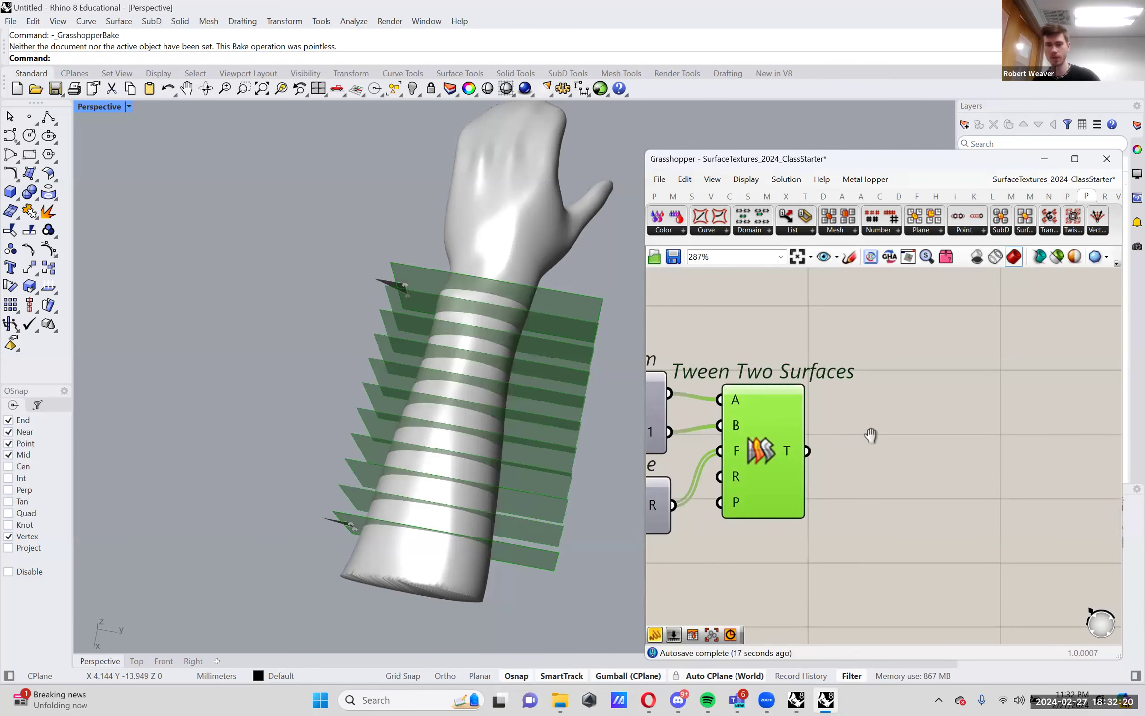
{"action": "scroll", "coordinate": [870, 435], "scroll_direction": "down", "scroll_amount": 5}
{"action": "scroll", "coordinate": [700, 455], "scroll_direction": "up", "scroll_amount": 2}
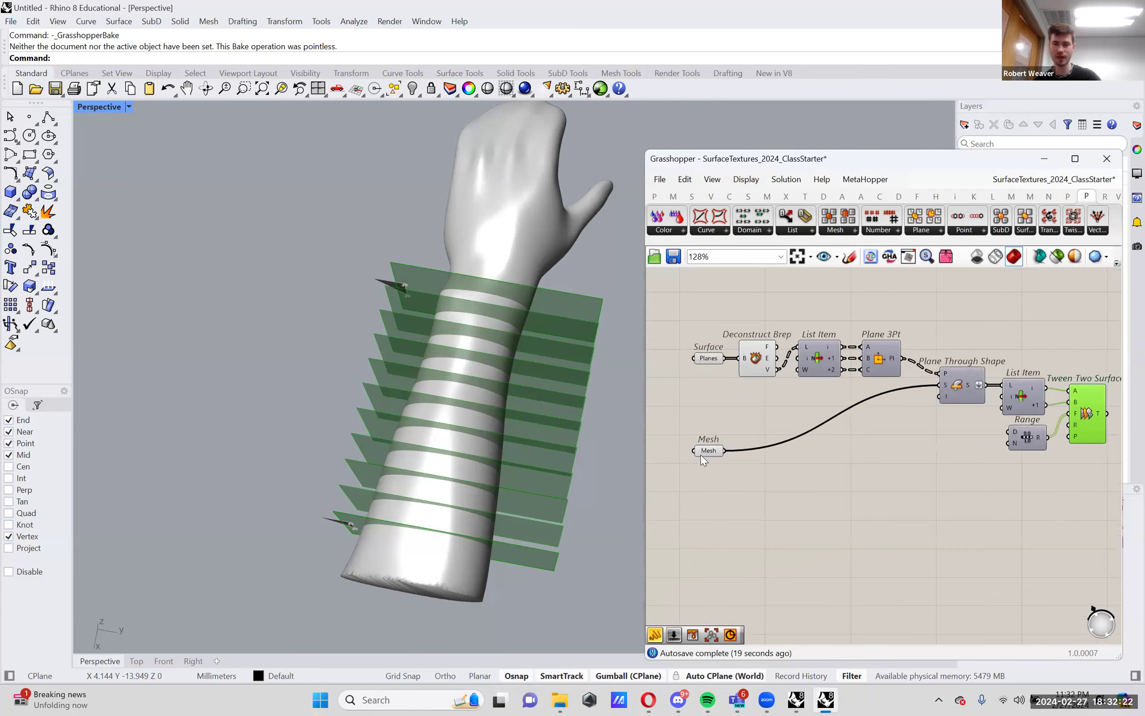
Add a Mesh | Mesh intersection component, connecting the T output of Tween Two Surfaces to A and the Mesh parameter to B
{"action": "left_click", "coordinate": [700, 454]}
{"action": "right_click_drag", "start_coordinate": [1088, 480], "coordinate": [928, 480]}
{"action": "double_click", "coordinate": [995, 467]}
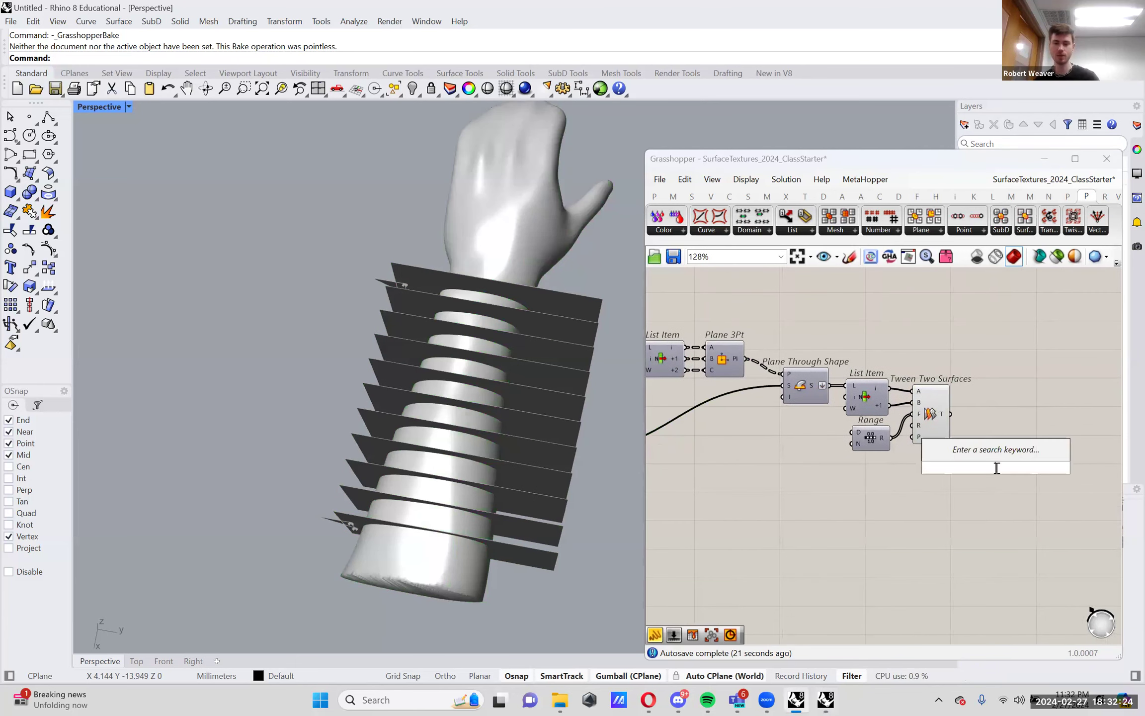
{"action": "type", "text": "mmx"}
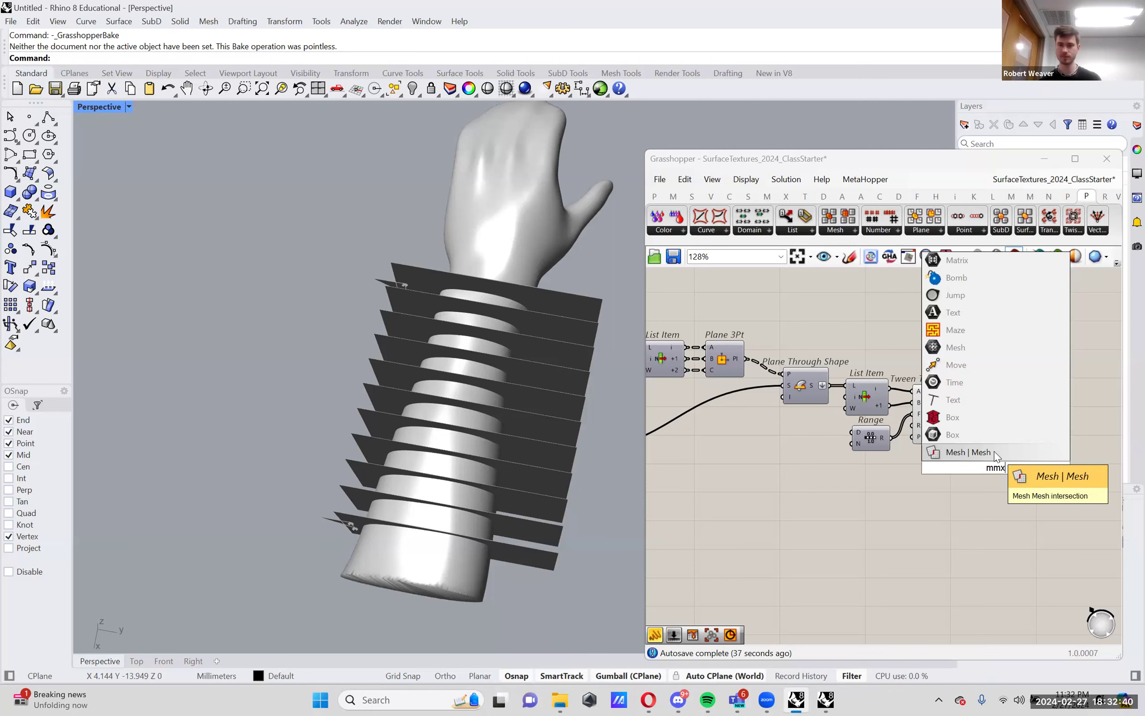
{"action": "left_click", "coordinate": [968, 451]}
{"action": "left_click_drag", "start_coordinate": [950, 414], "coordinate": [987, 448]}
{"action": "scroll", "coordinate": [987, 448], "scroll_direction": "down", "scroll_amount": 2}
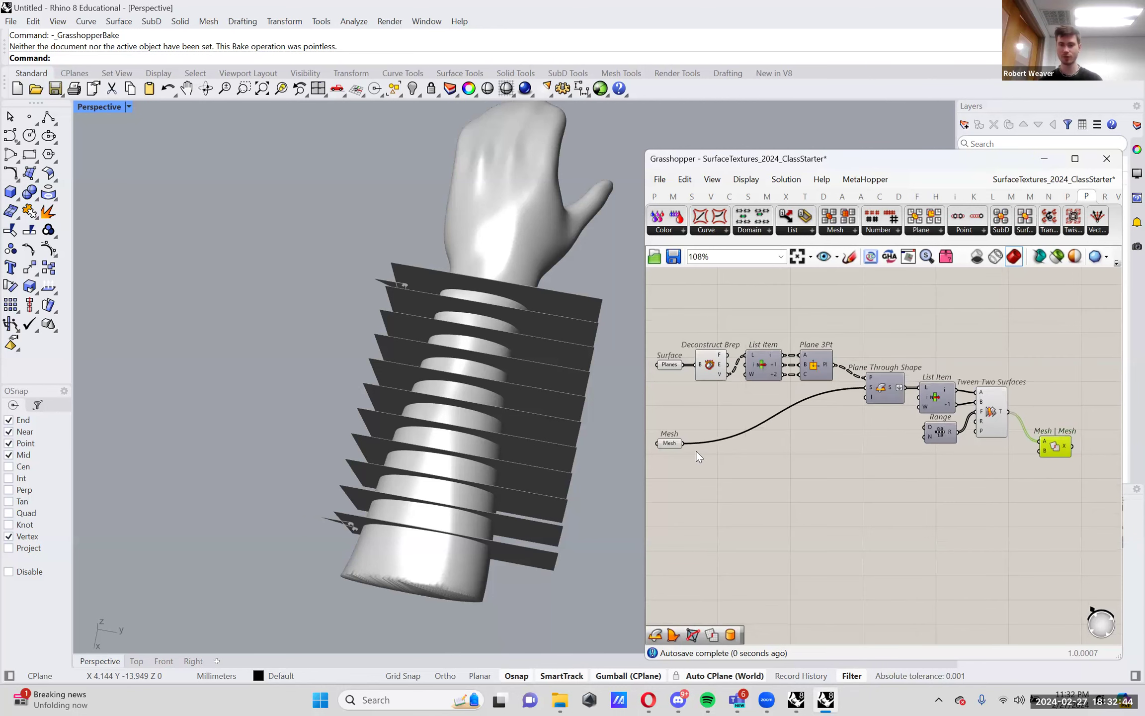
{"action": "left_click_drag", "start_coordinate": [685, 443], "coordinate": [1041, 451]}
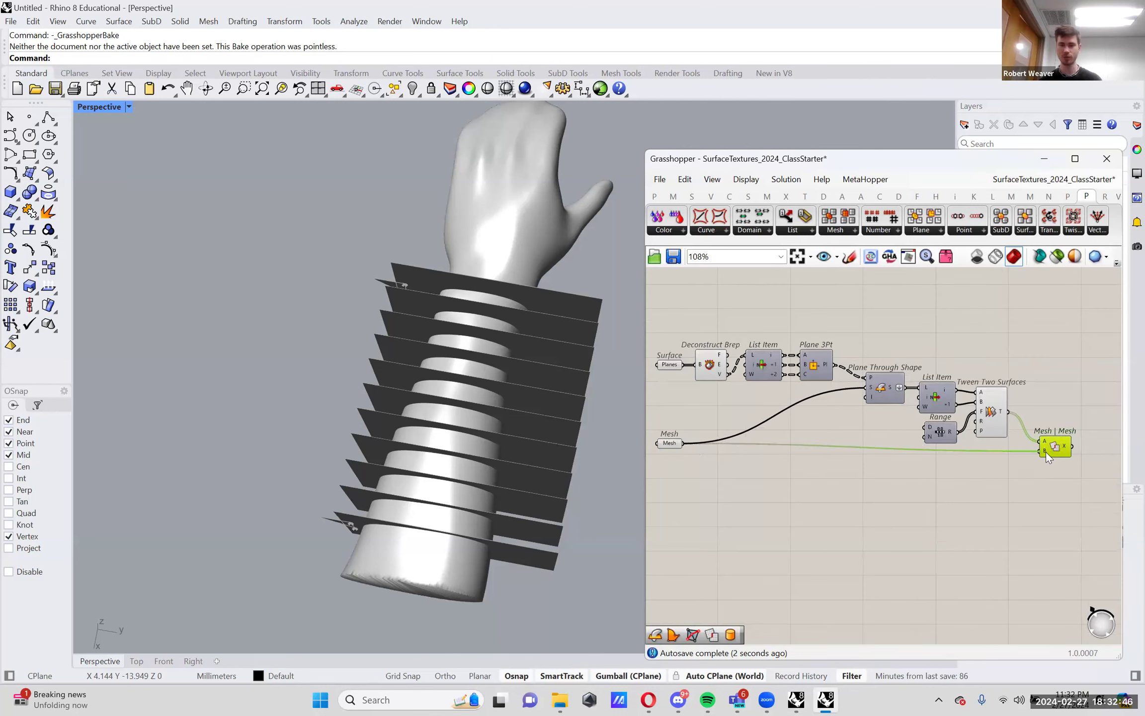
Turn off the preview of Tween Two Surfaces and view the intersection curves around the forearm
{"action": "scroll", "coordinate": [1046, 452], "scroll_direction": "up", "scroll_amount": 2}
{"action": "right_click", "coordinate": [970, 400]}
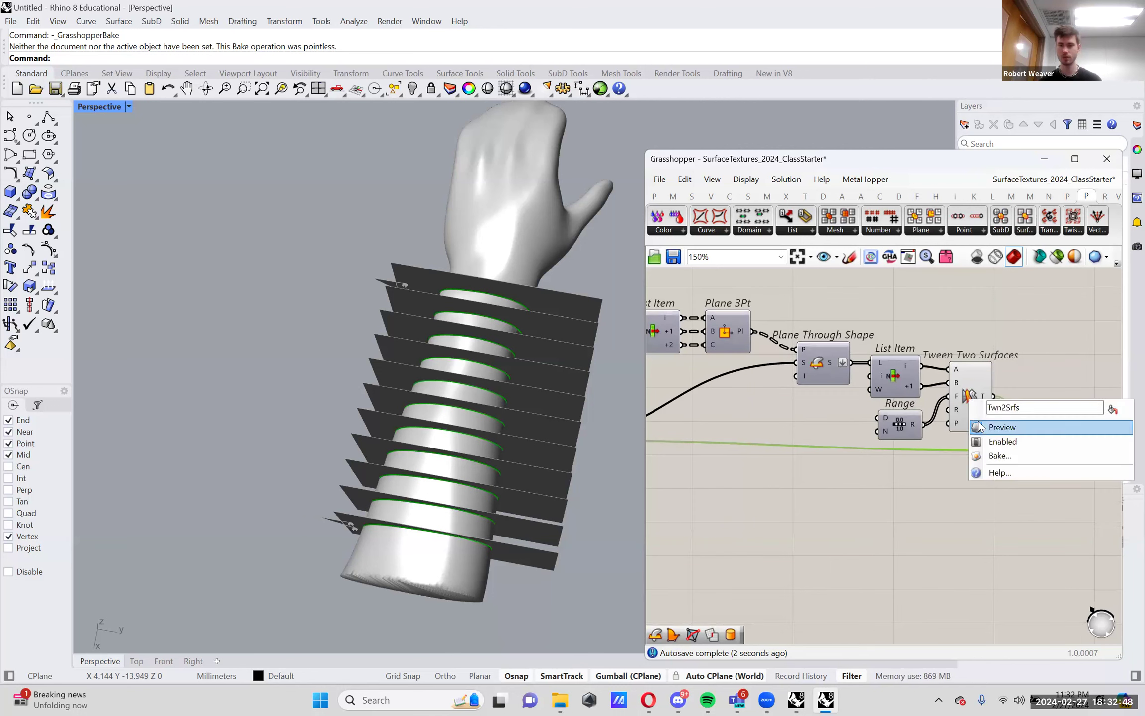
{"action": "left_click", "coordinate": [979, 426]}
{"action": "right_click_drag", "start_coordinate": [985, 433], "coordinate": [947, 443]}
{"action": "right_click_drag", "start_coordinate": [487, 473], "coordinate": [514, 465]}
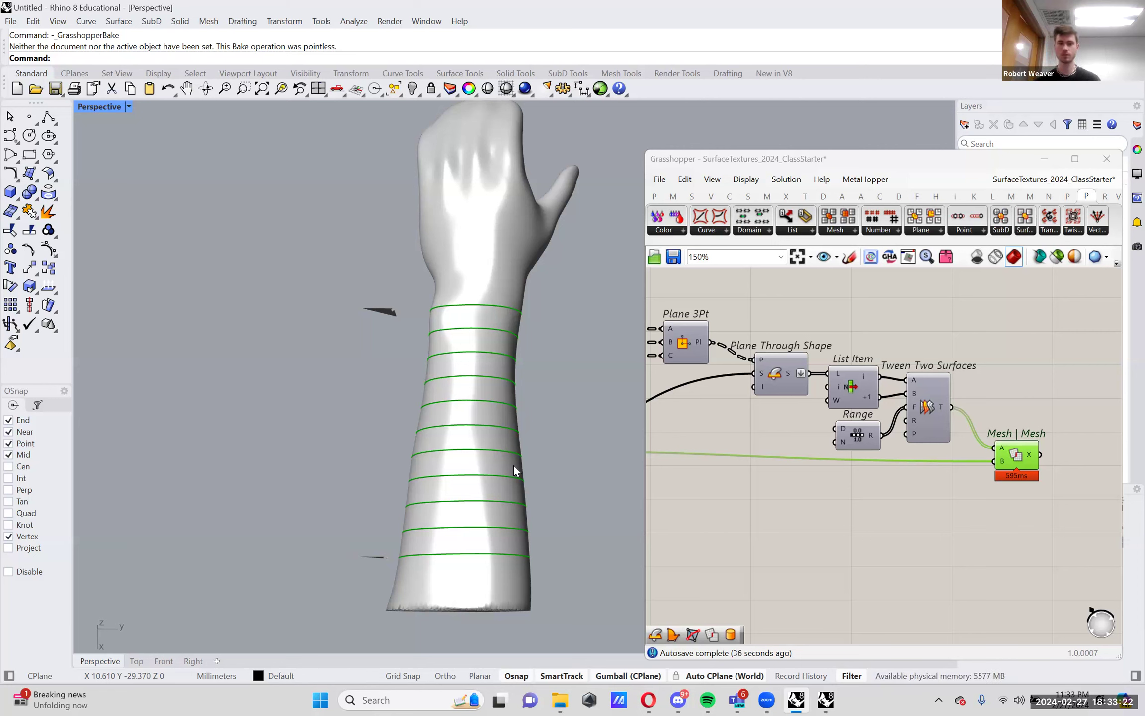
Search for loft components and add Unsplit Loft Surface beside Mesh | Mesh
{"action": "scroll", "coordinate": [996, 503], "scroll_direction": "up", "scroll_amount": 3}
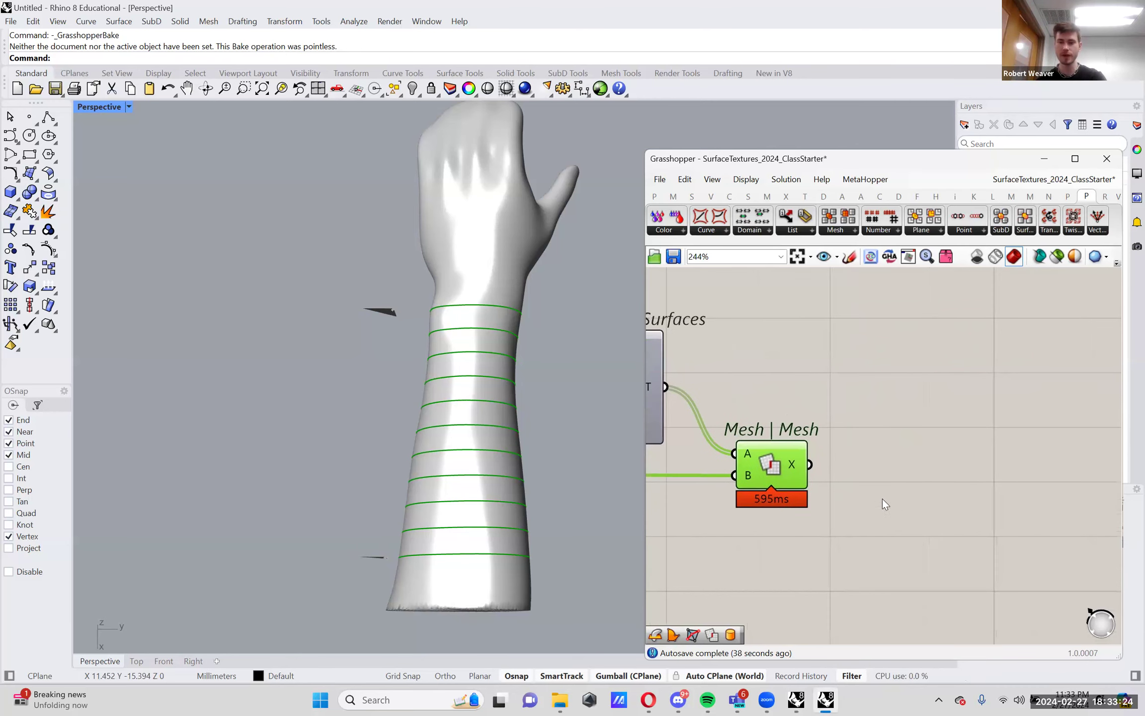
{"action": "double_click", "coordinate": [951, 448]}
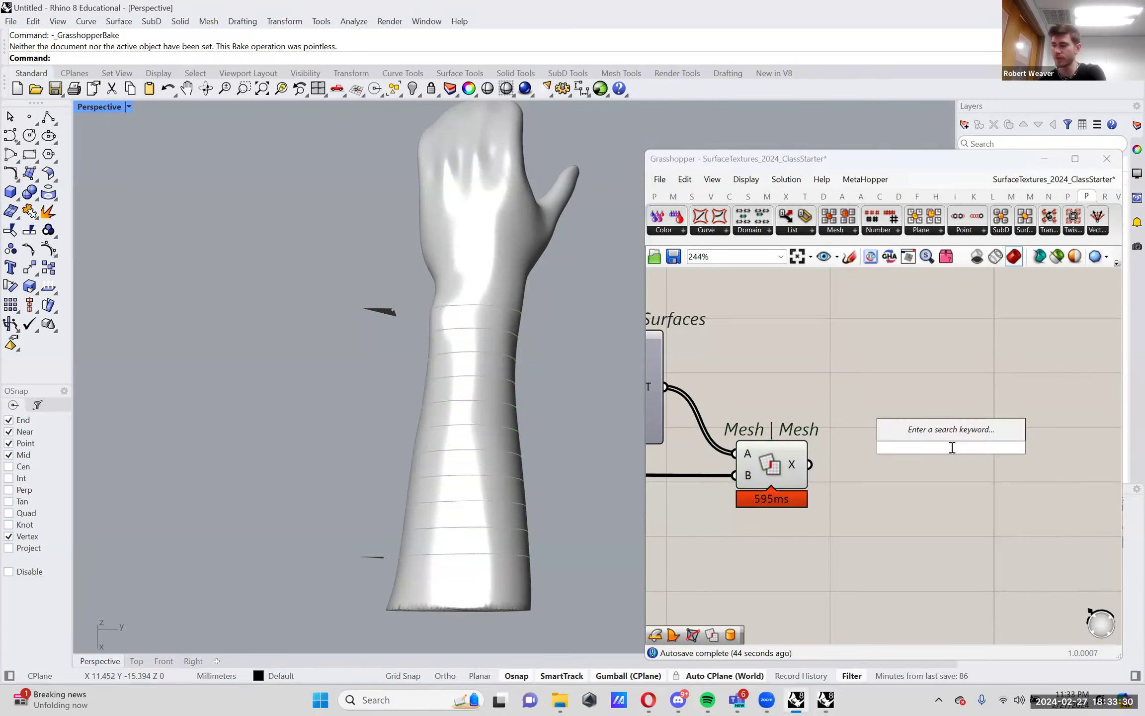
{"action": "type", "text": "loft"}
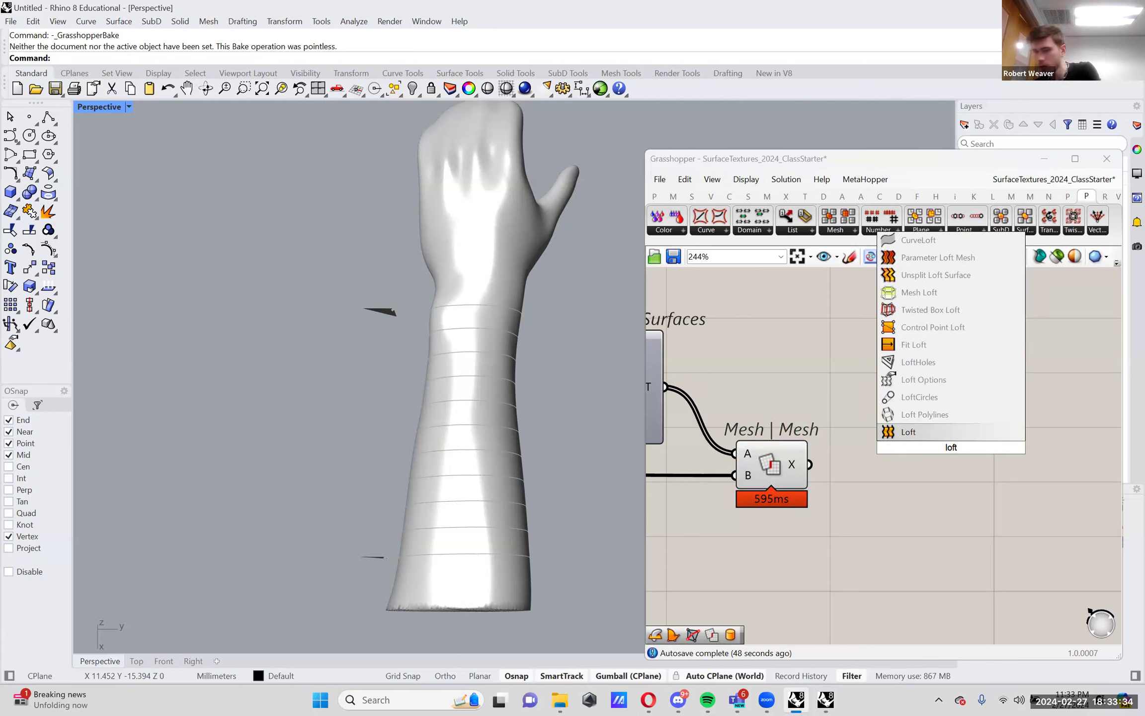
{"action": "key", "text": "Up"}
{"action": "key", "text": "Up"}
{"action": "key", "text": "Up"}
{"action": "key", "text": "Up"}
{"action": "key", "text": "Up"}
{"action": "key", "text": "Up"}
{"action": "key", "text": "Up"}
{"action": "key", "text": "Up"}
{"action": "key", "text": "Up"}
{"action": "key", "text": "Up"}
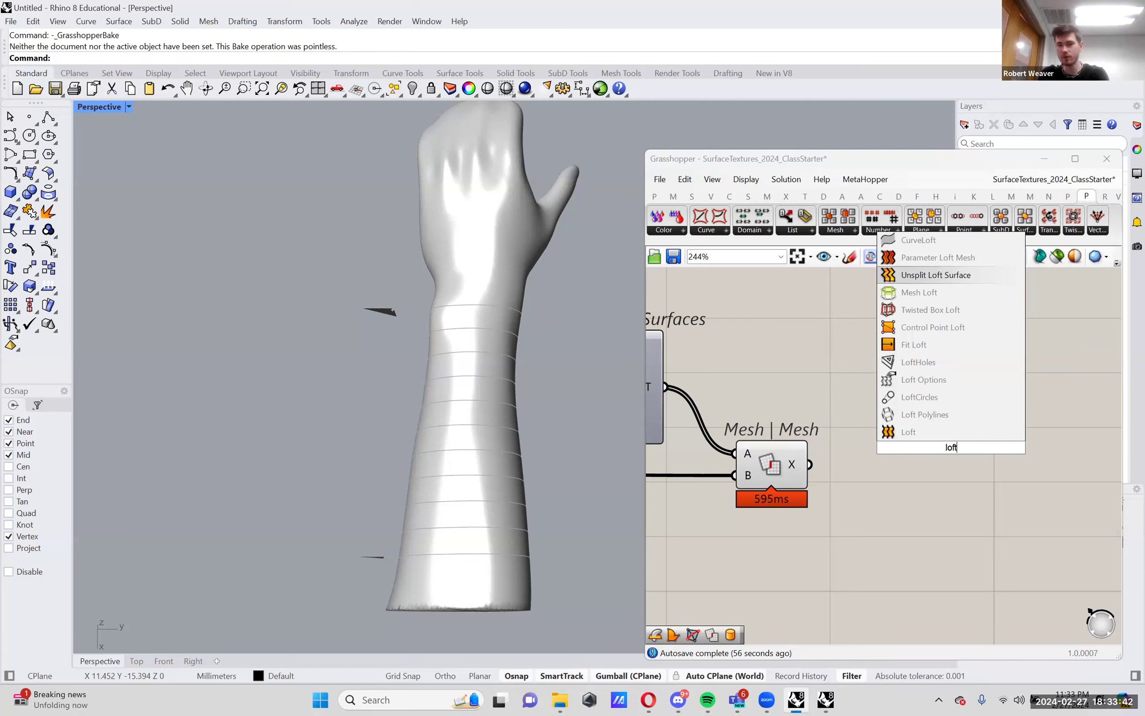
{"action": "key", "text": "Return"}
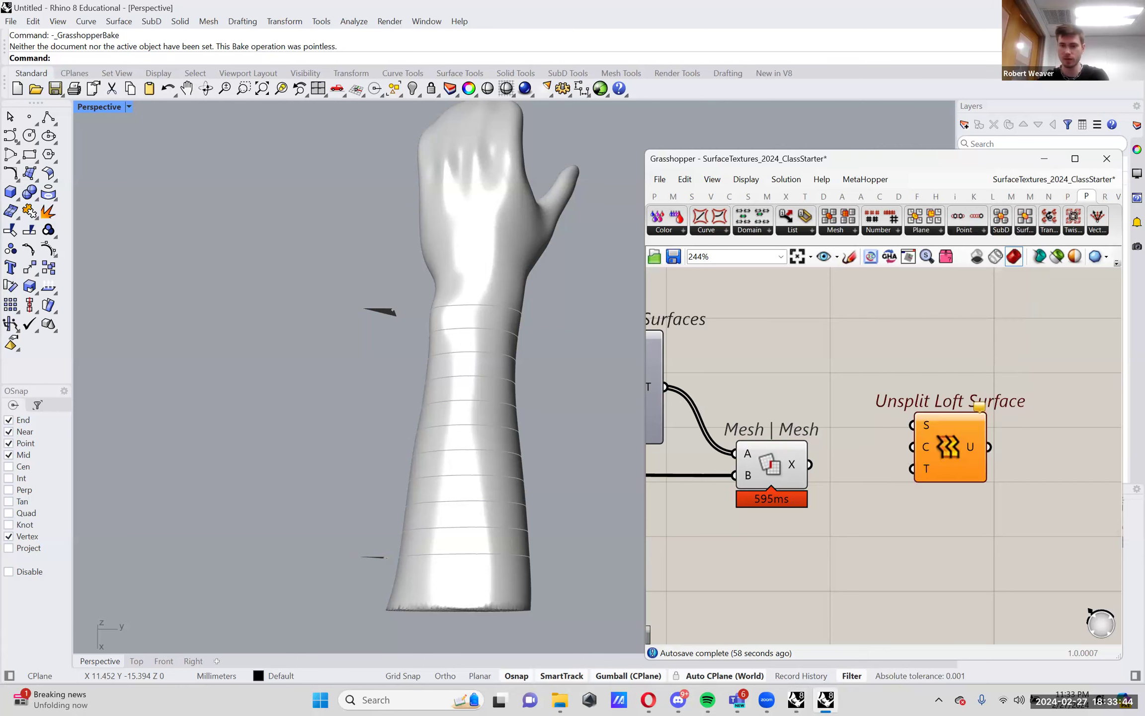
{"action": "double_click", "coordinate": [965, 482]}
{"action": "type", "text": "spli"}
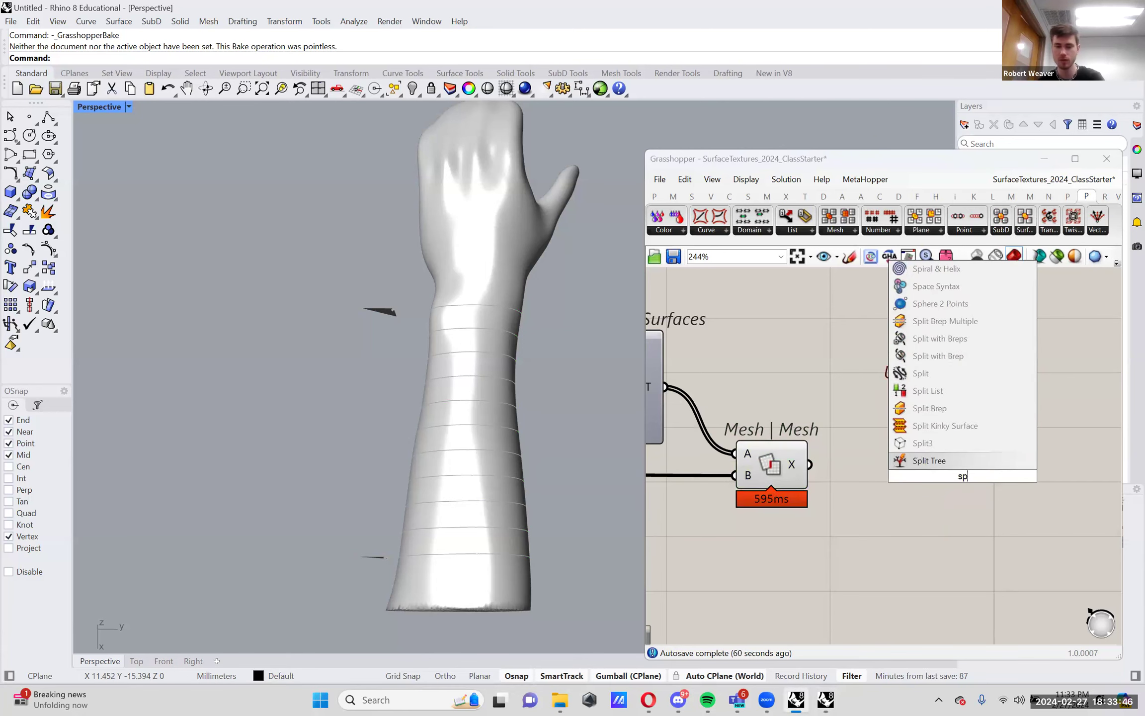
{"action": "left_click", "coordinate": [956, 523]}
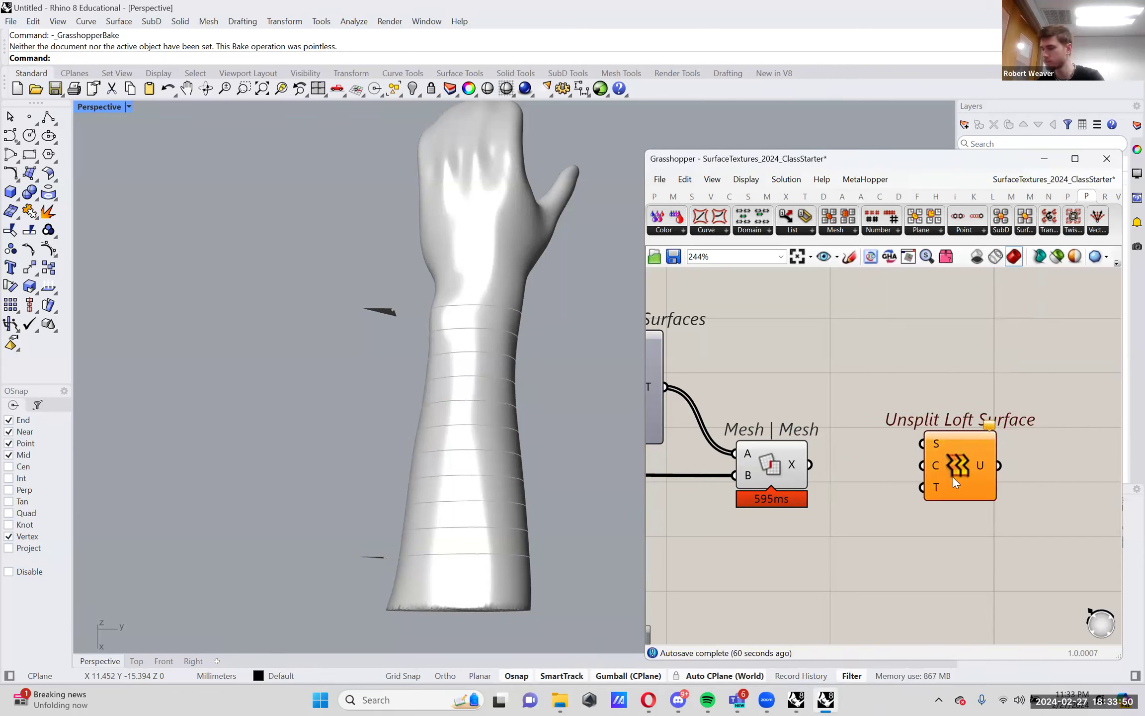
Flatten the X output of Mesh | Mesh and connect it to the S input of the repositioned Unsplit Loft Surface
{"action": "left_click_drag", "start_coordinate": [954, 473], "coordinate": [961, 454]}
{"action": "left_click", "coordinate": [883, 458]}
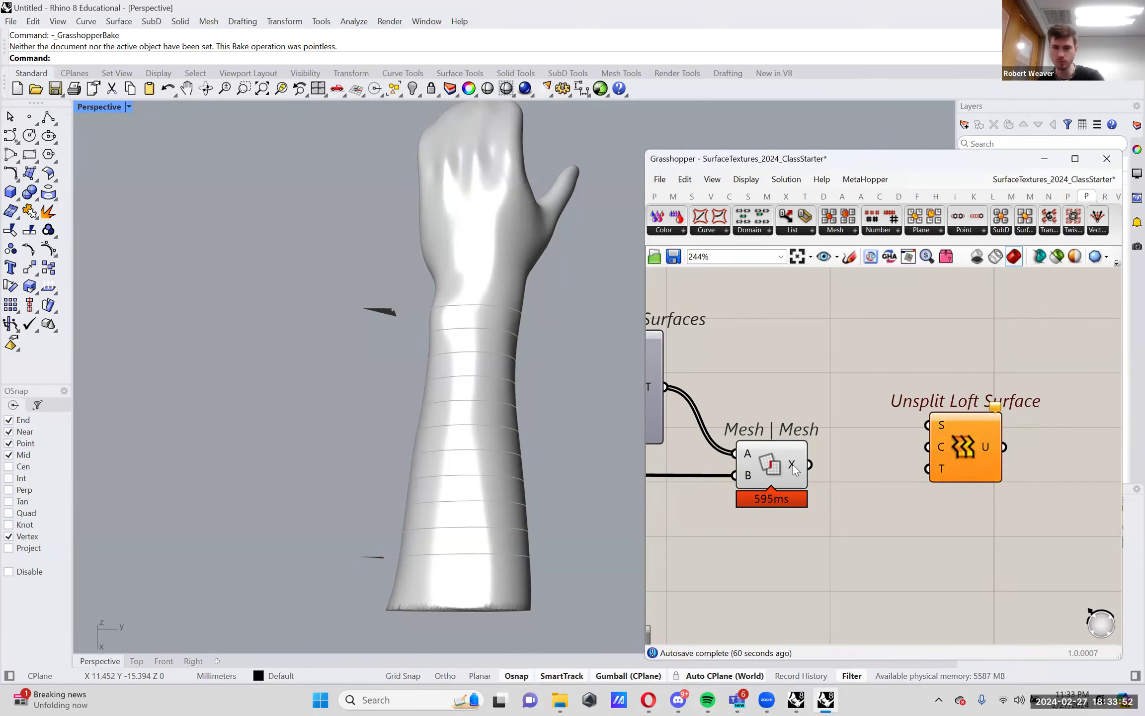
{"action": "mouse_move", "coordinate": [794, 469]}
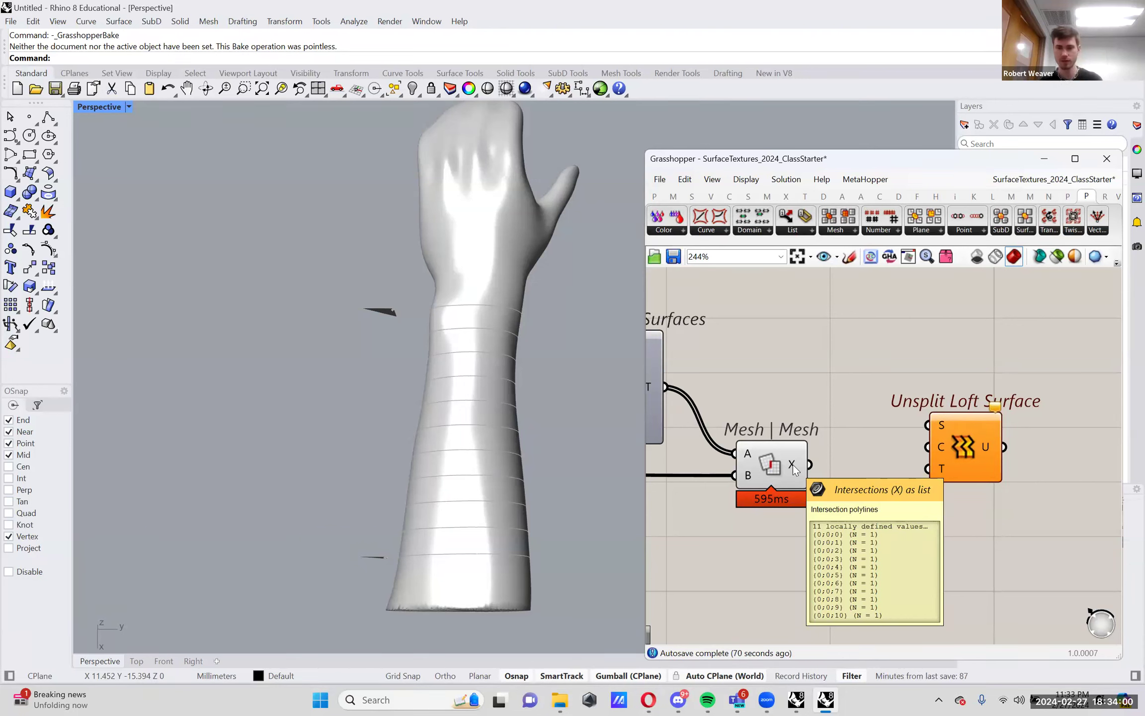
{"action": "right_click", "coordinate": [793, 468]}
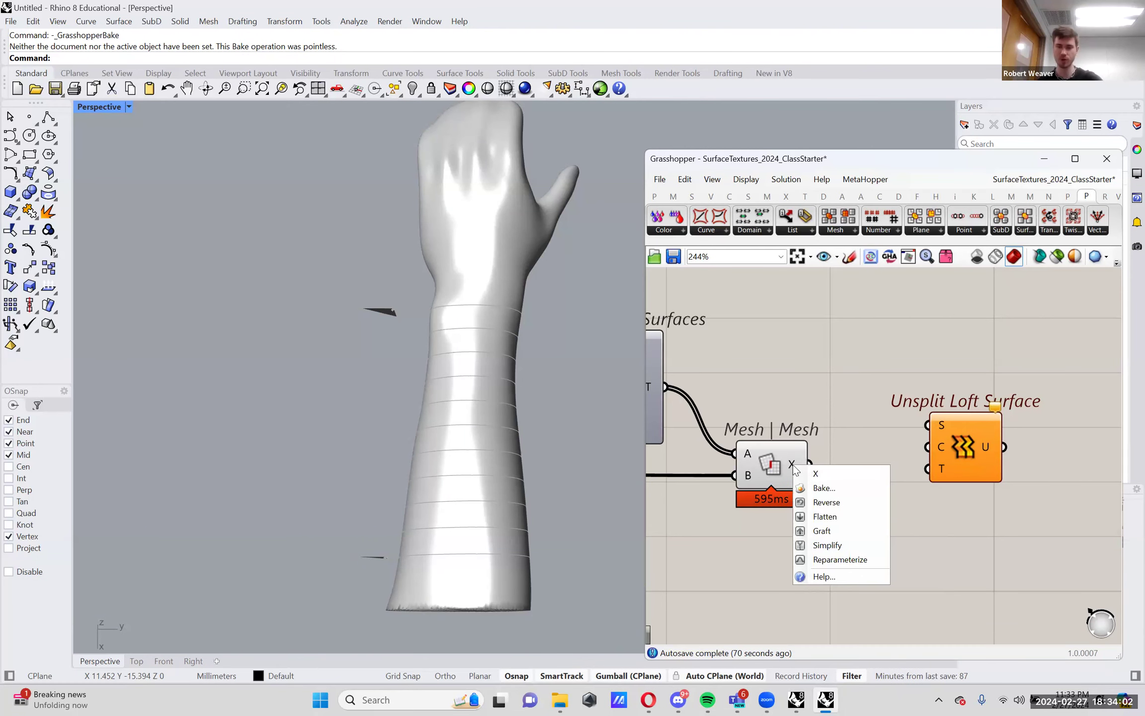
{"action": "left_click", "coordinate": [822, 515]}
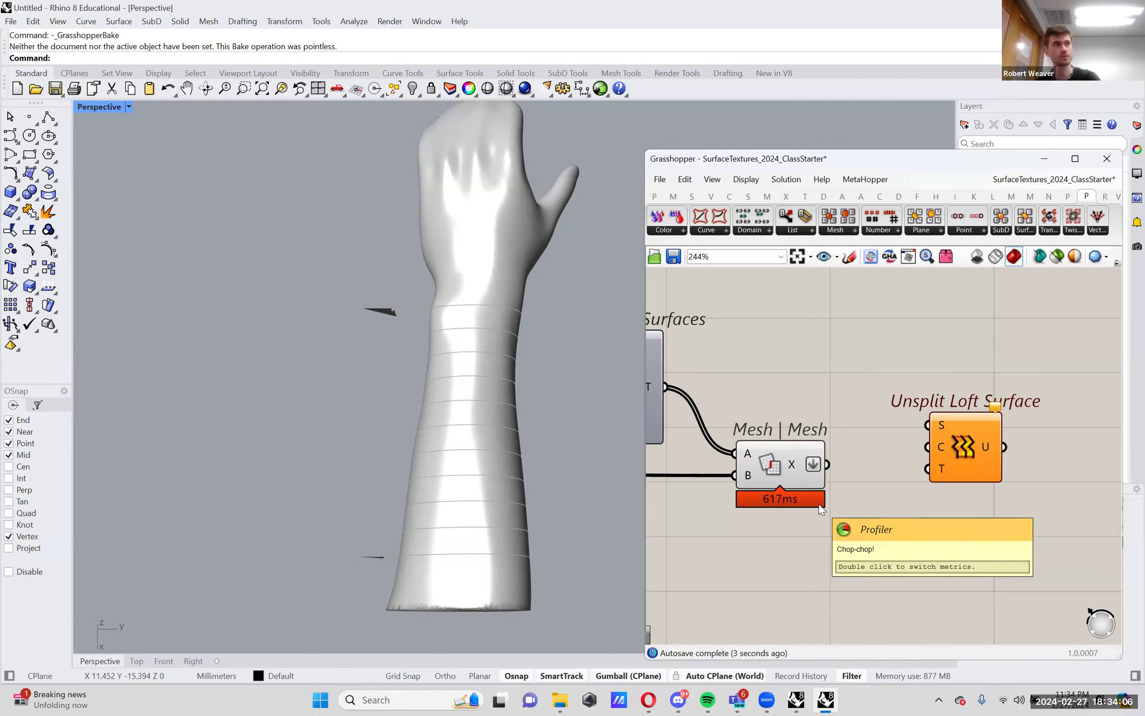
{"action": "left_click_drag", "start_coordinate": [827, 463], "coordinate": [927, 424]}
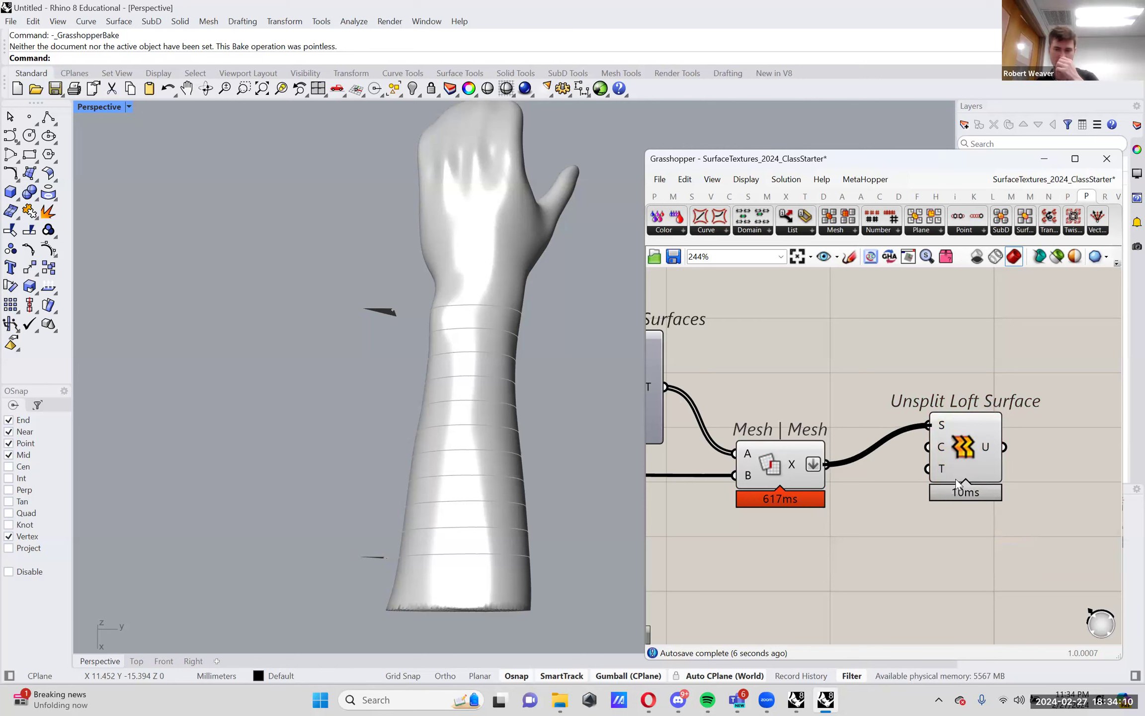
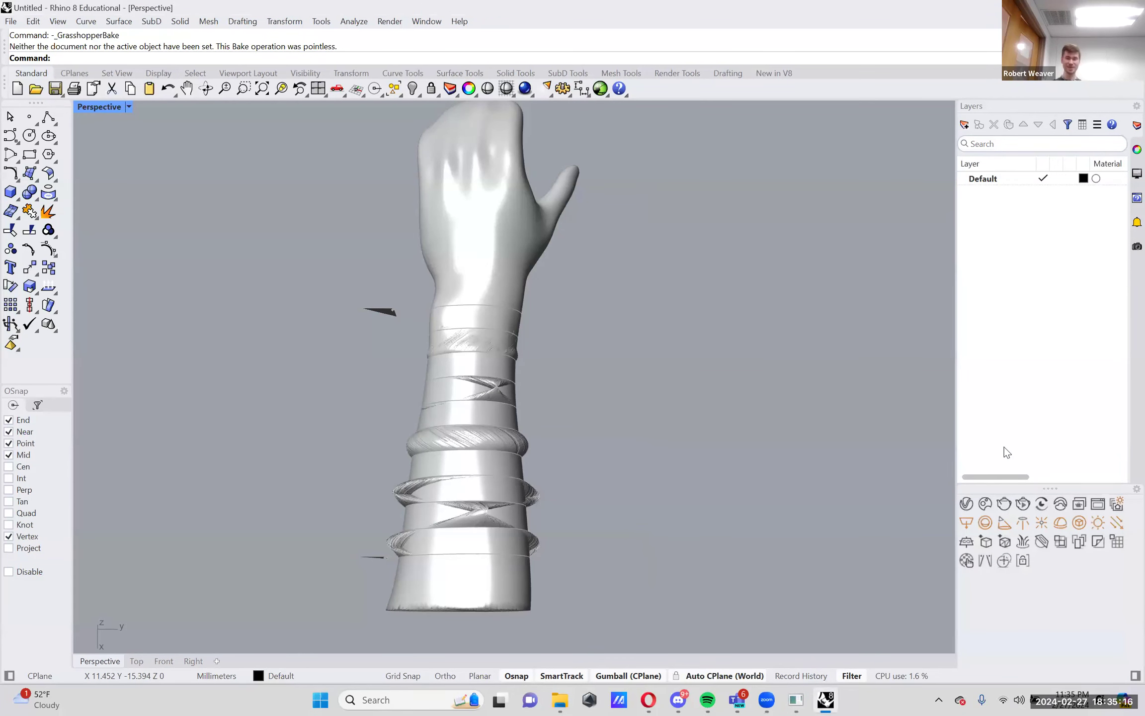
Bring the Grasshopper window back and select Unsplit Loft Surface to inspect its lofted bands around the forearm up close
{"action": "mouse_move", "coordinate": [825, 699]}
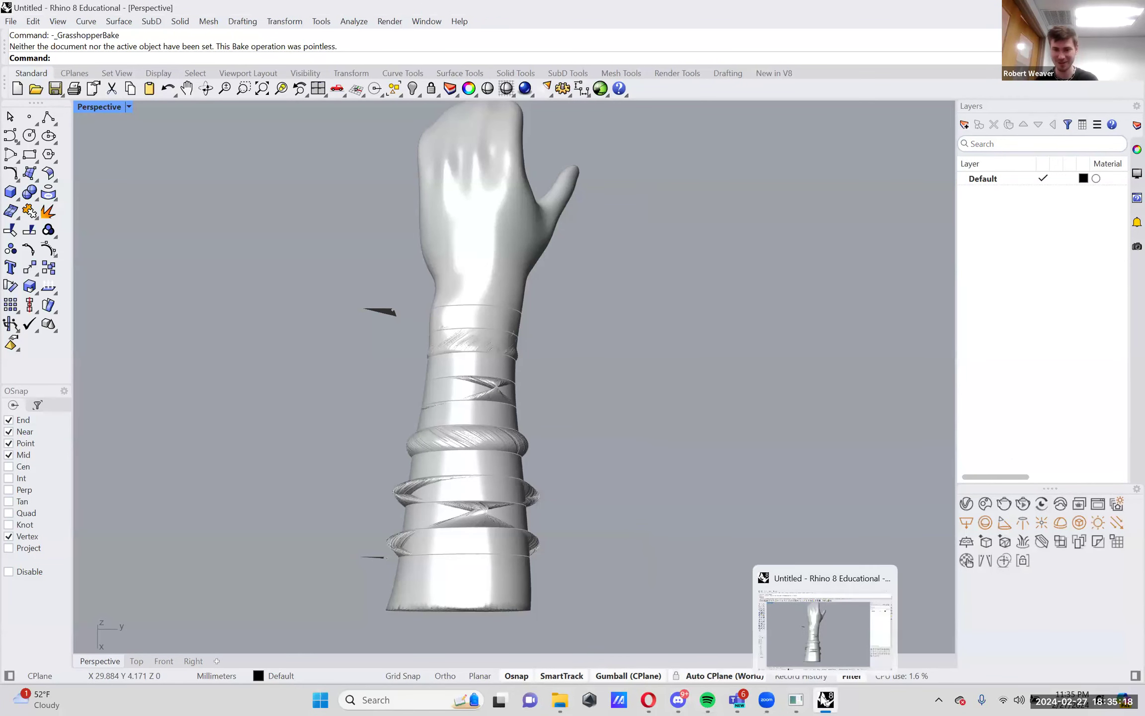
{"action": "left_click", "coordinate": [840, 650]}
{"action": "left_click_drag", "start_coordinate": [952, 457], "coordinate": [964, 464]}
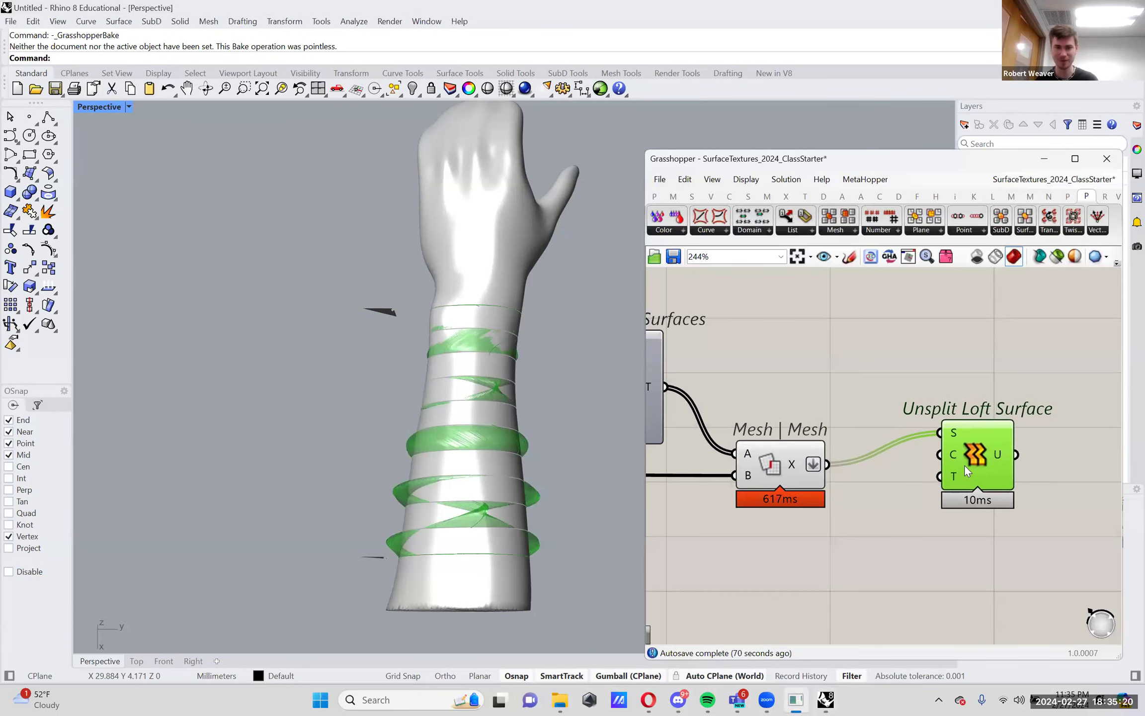
{"action": "right_click_drag", "start_coordinate": [521, 375], "coordinate": [528, 411]}
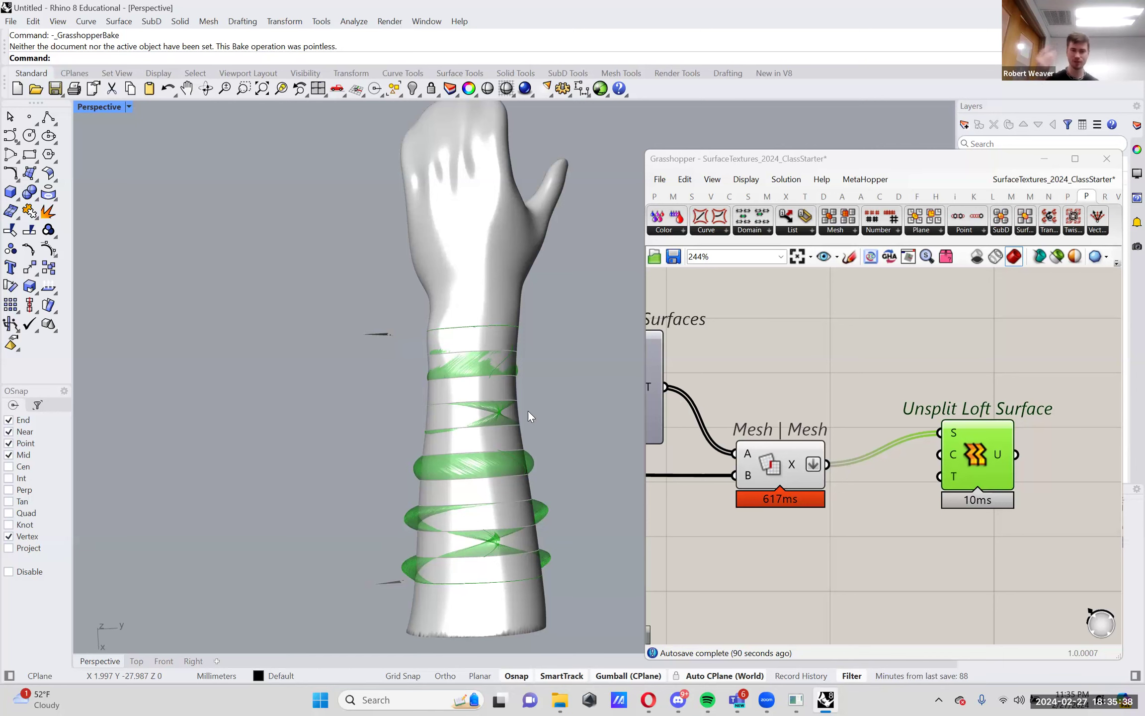
{"action": "scroll", "coordinate": [440, 494], "scroll_direction": "up", "scroll_amount": 6}
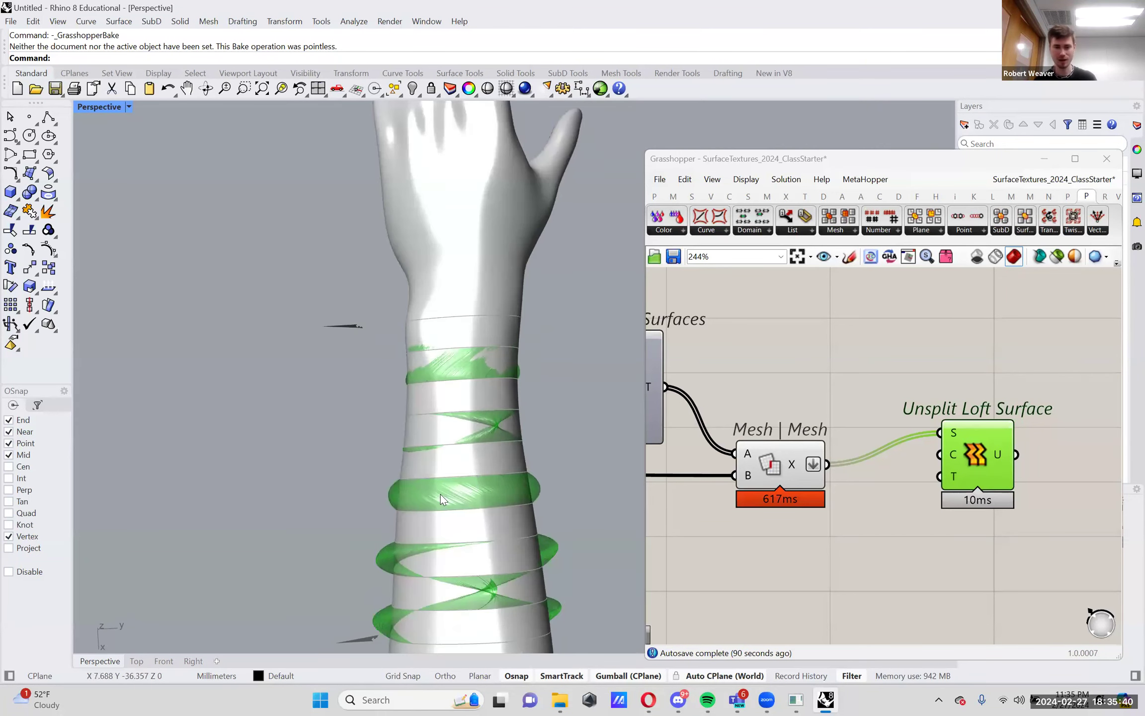
{"action": "scroll", "coordinate": [319, 539], "scroll_direction": "down", "scroll_amount": 6}
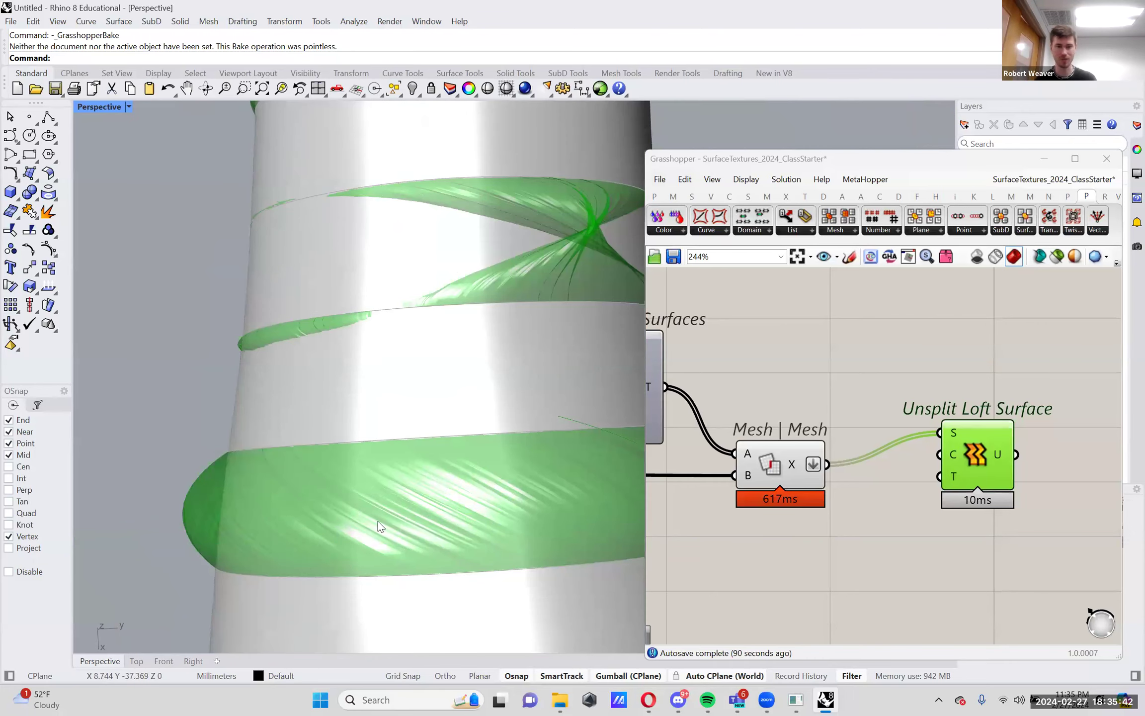
{"action": "scroll", "coordinate": [390, 501], "scroll_direction": "up", "scroll_amount": 4}
{"action": "scroll", "coordinate": [378, 504], "scroll_direction": "down", "scroll_amount": 5}
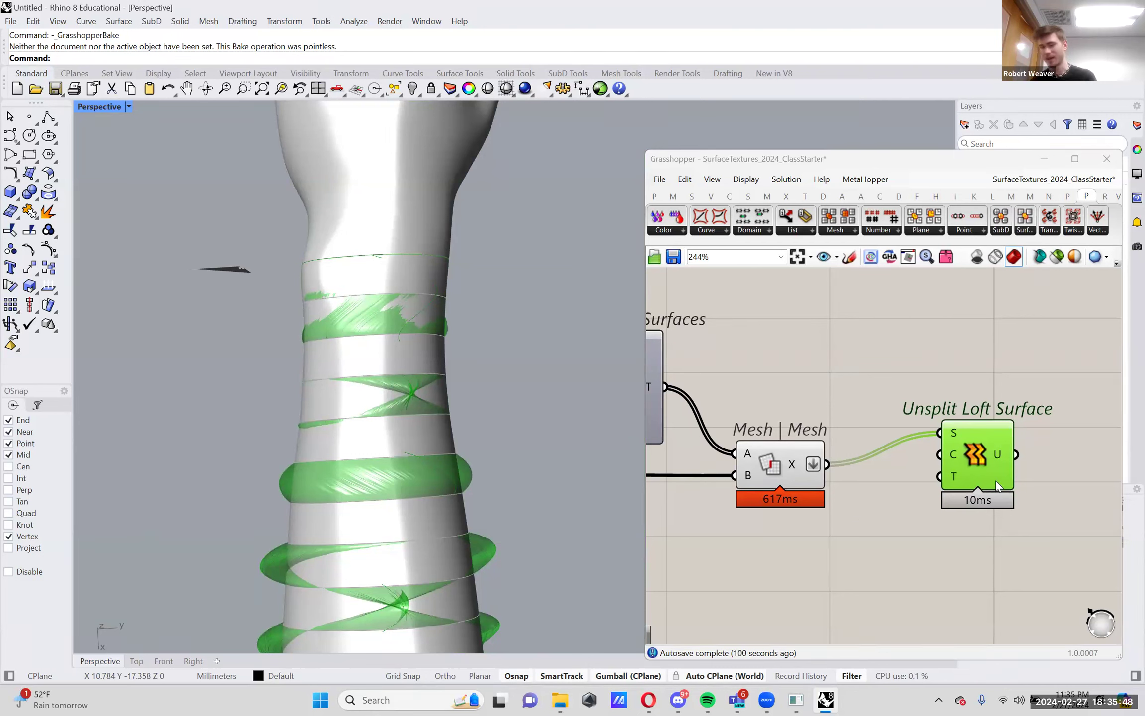
Delete the Unsplit Loft Surface component, keeping the flattened Mesh | Mesh intersection
{"action": "right_click_drag", "start_coordinate": [993, 451], "coordinate": [909, 409]}
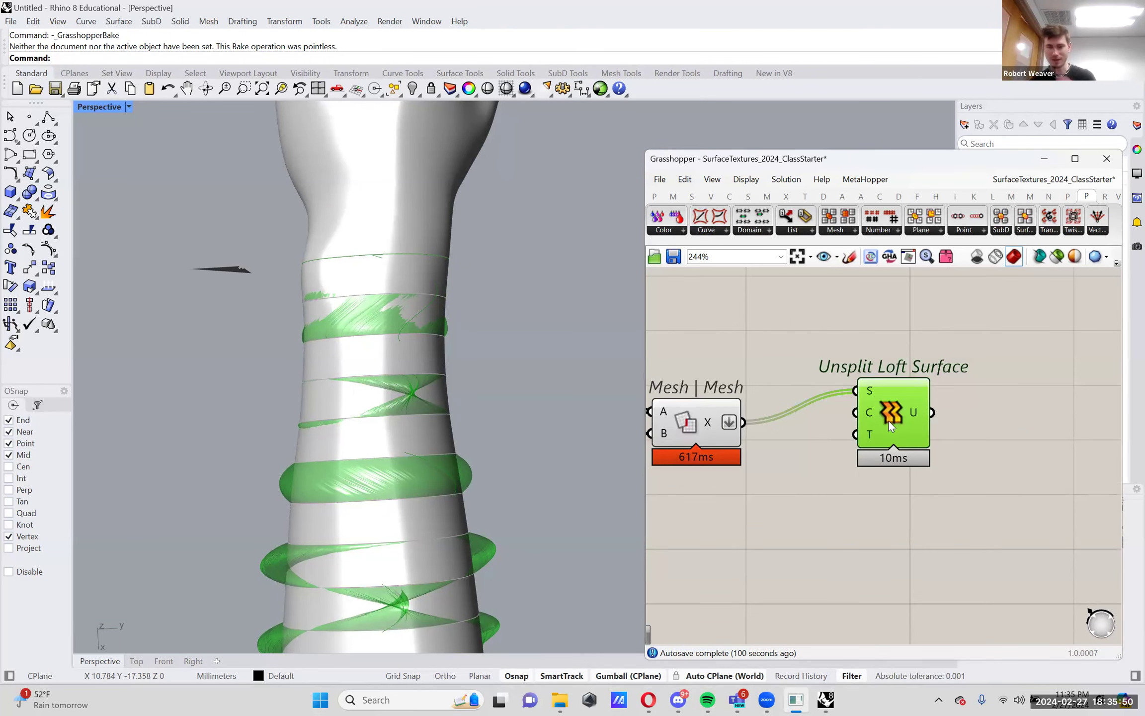
{"action": "key", "text": "Delete"}
{"action": "key", "text": "ctrl+z"}
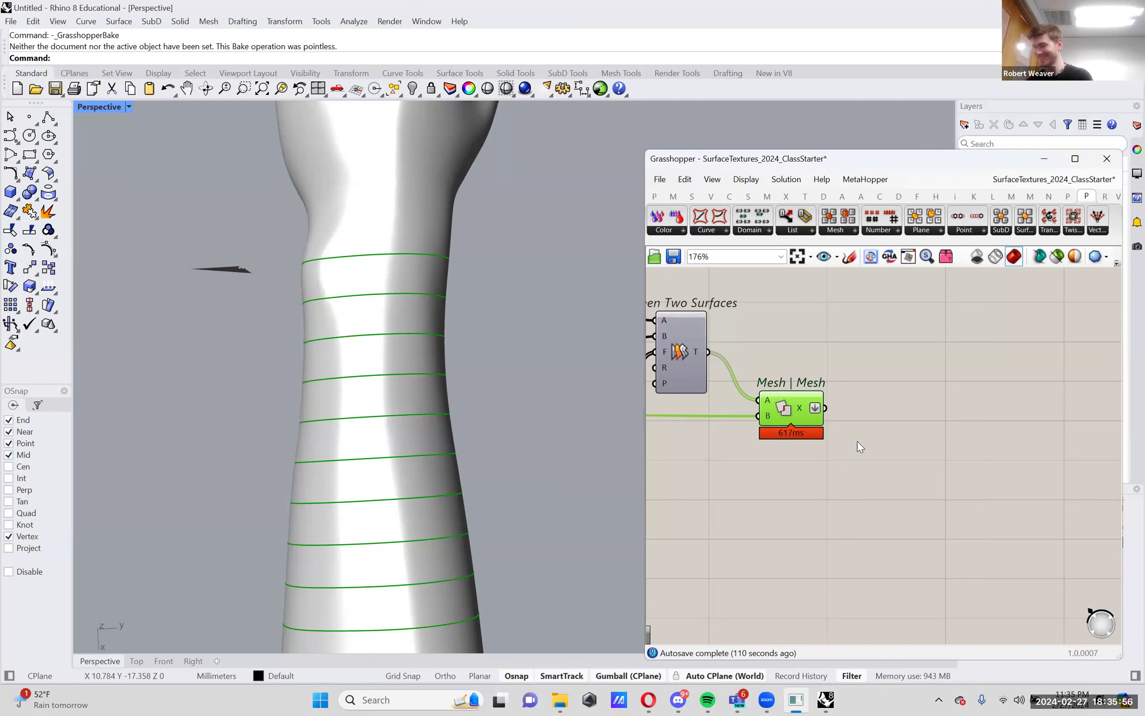
Add a Reduce polyline component and connect the flattened X output of Mesh | Mesh to its P input
{"action": "double_click", "coordinate": [946, 431]}
{"action": "type", "text": "red"}
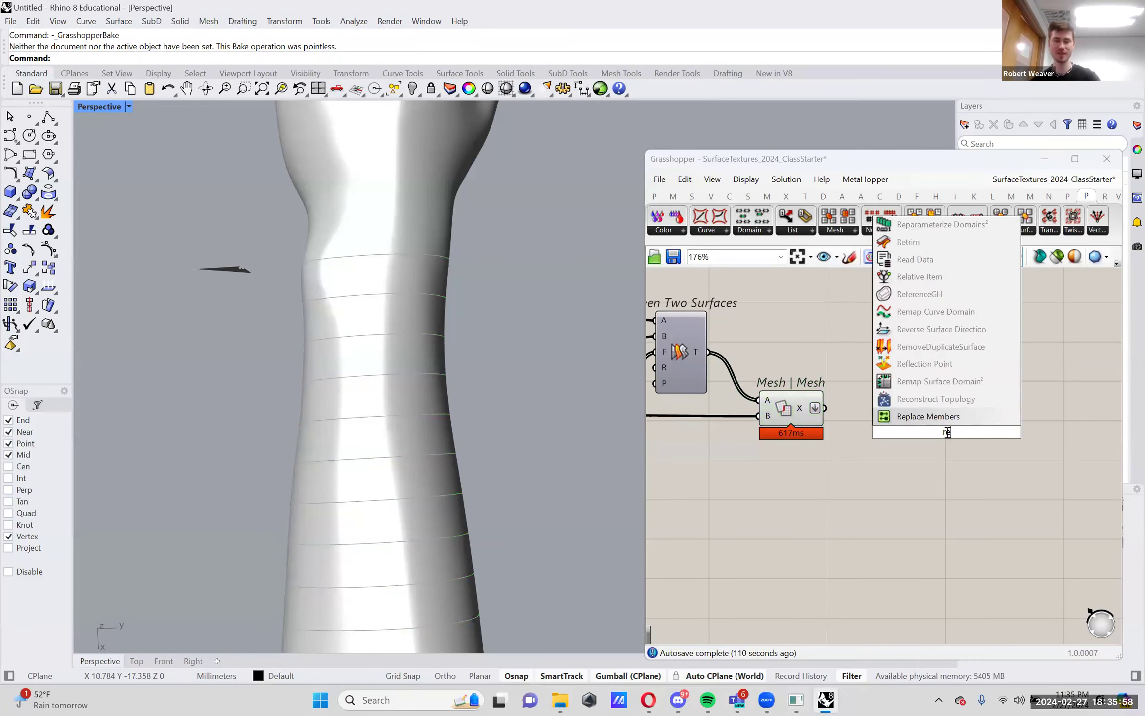
{"action": "left_click", "coordinate": [943, 403]}
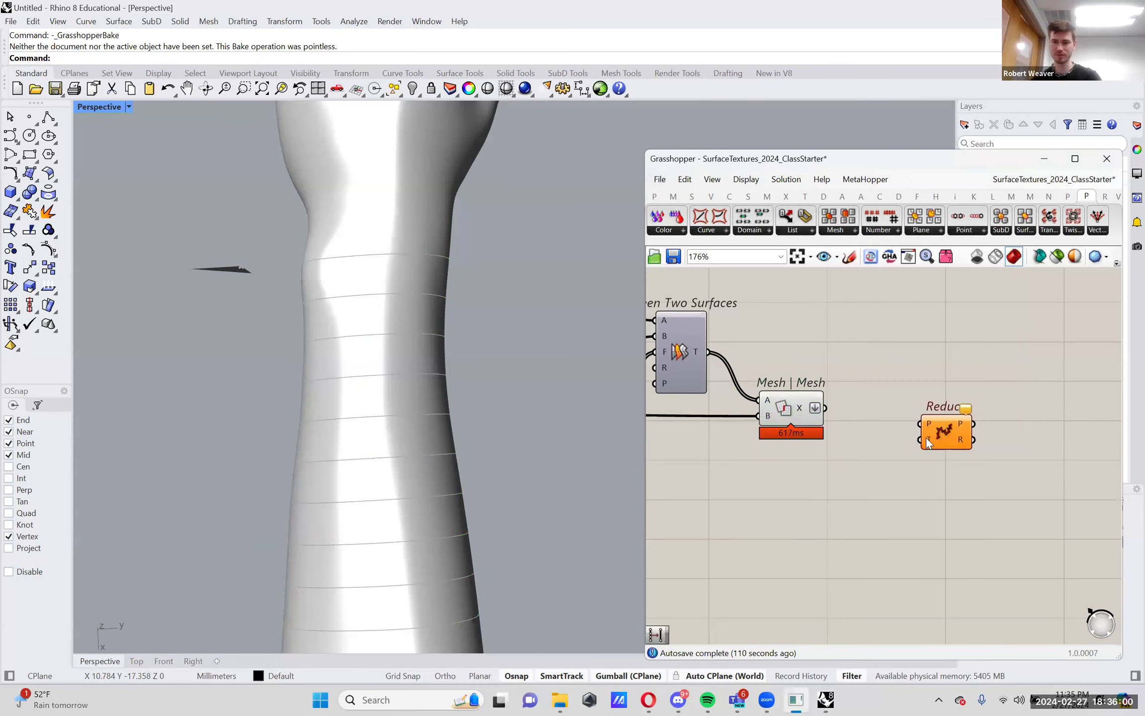
{"action": "scroll", "coordinate": [881, 457], "scroll_direction": "up", "scroll_amount": 3}
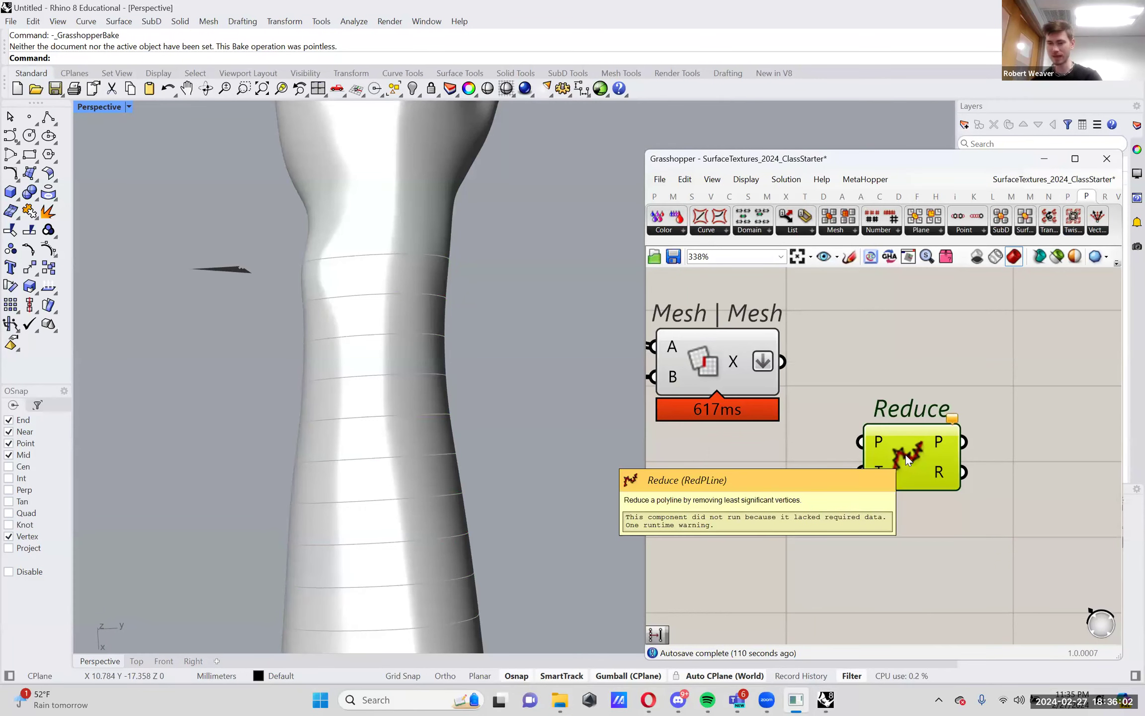
{"action": "scroll", "coordinate": [958, 450], "scroll_direction": "down", "scroll_amount": 2}
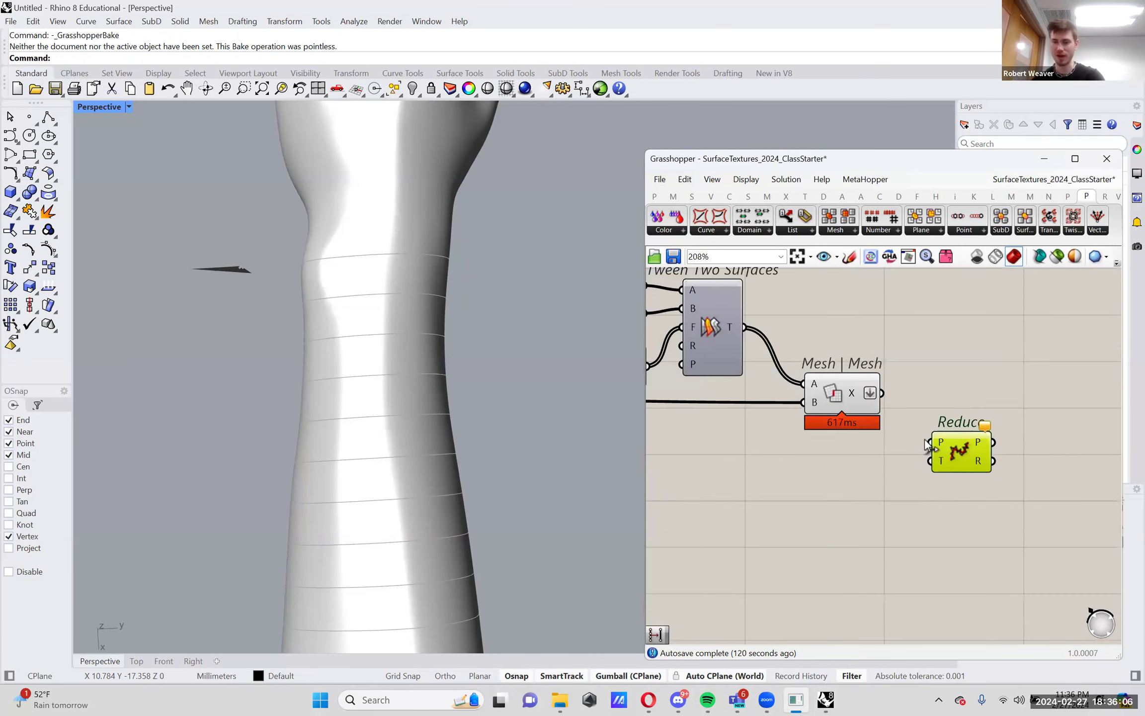
{"action": "left_click_drag", "start_coordinate": [882, 394], "coordinate": [941, 440]}
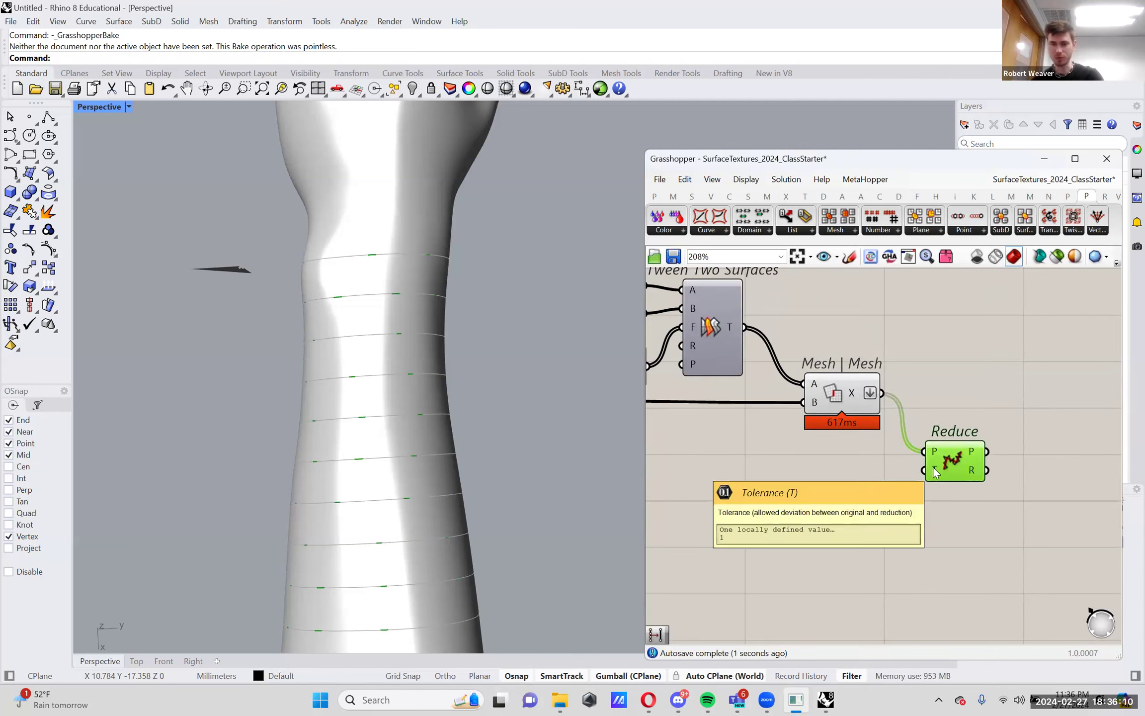
Add a number slider set to 0.31, connect it to the T input of Reduce, and select Reduce
{"action": "double_click", "coordinate": [772, 484]}
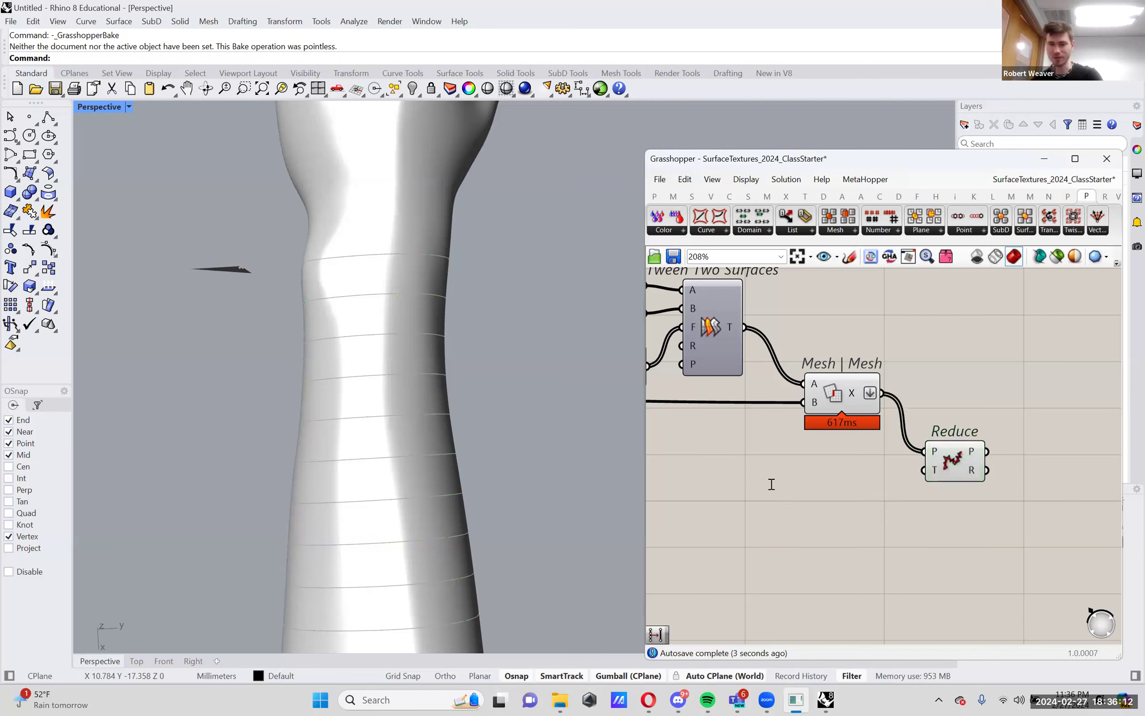
{"action": "type", "text": ".01.."}
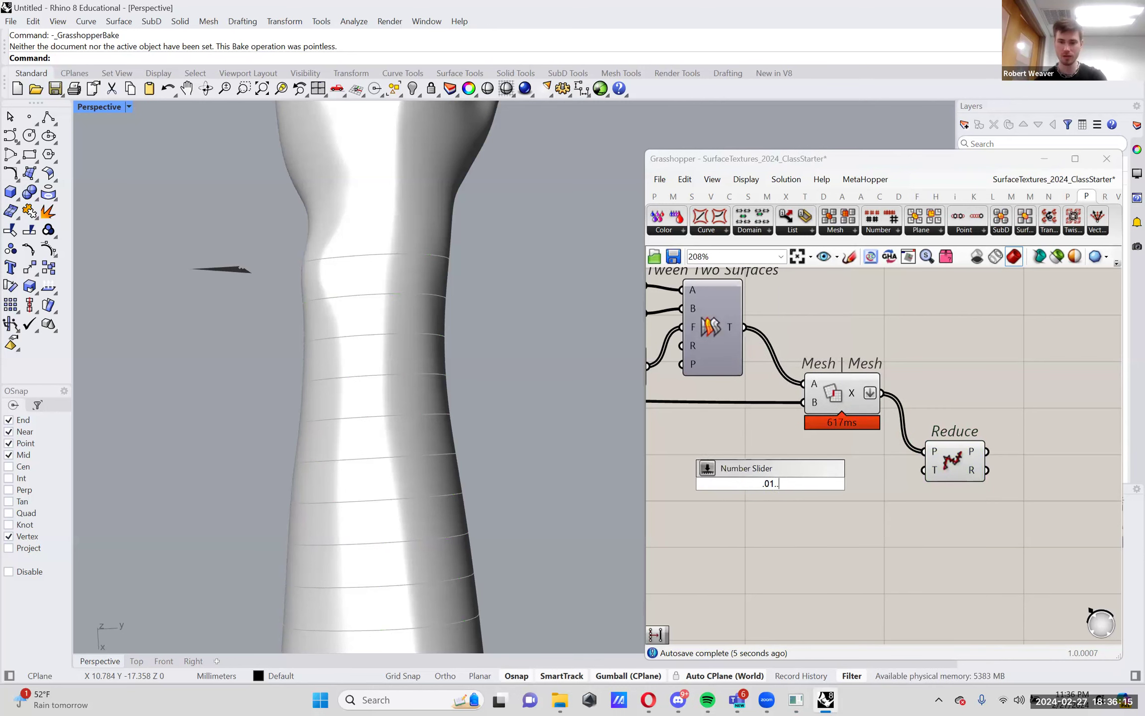
{"action": "key", "text": "Return"}
{"action": "mouse_move", "coordinate": [818, 484]}
{"action": "left_mouse_down"}
{"action": "mouse_move", "coordinate": [868, 485]}
{"action": "mouse_move", "coordinate": [815, 485]}
{"action": "left_mouse_up"}
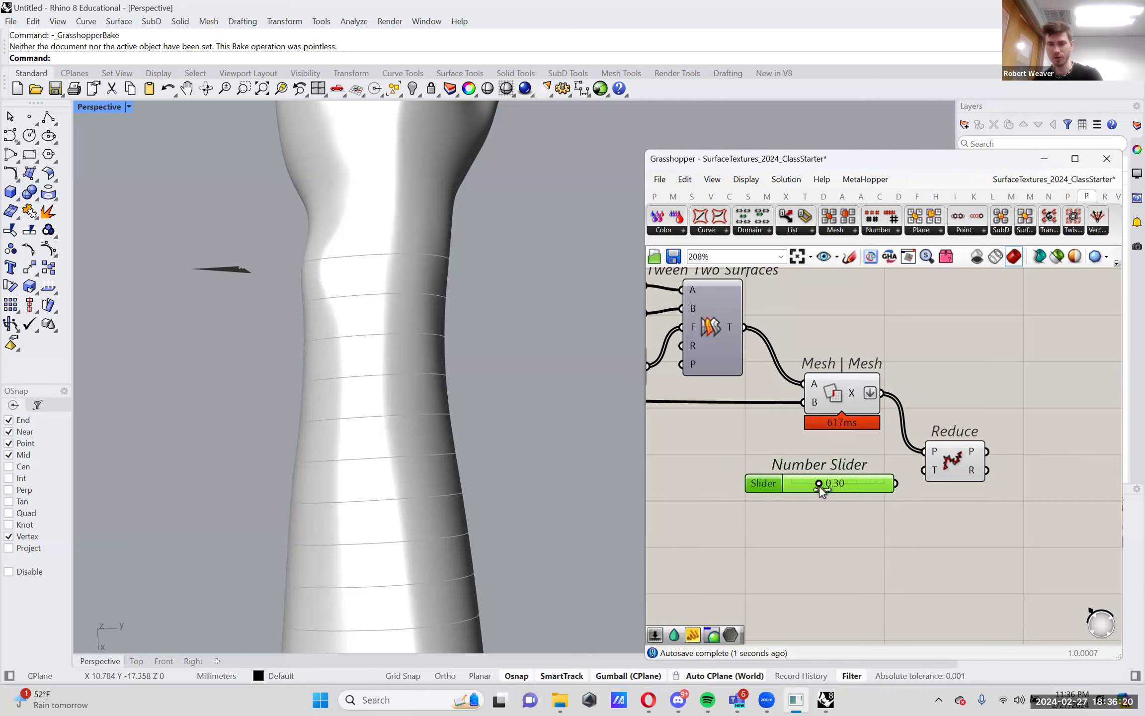
{"action": "left_click_drag", "start_coordinate": [895, 483], "coordinate": [923, 470]}
{"action": "left_click", "coordinate": [935, 462]}
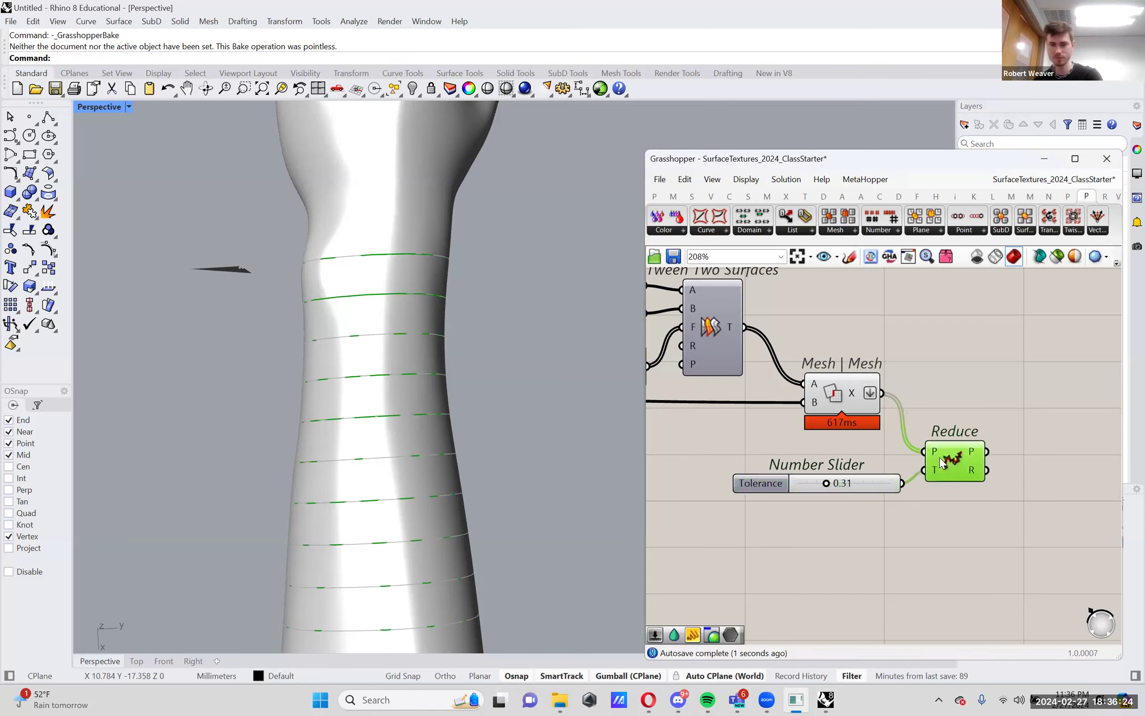
Turn off the preview of the arm's Mesh parameter to expose the reduced section curves
{"action": "right_click_drag", "start_coordinate": [307, 359], "coordinate": [456, 280]}
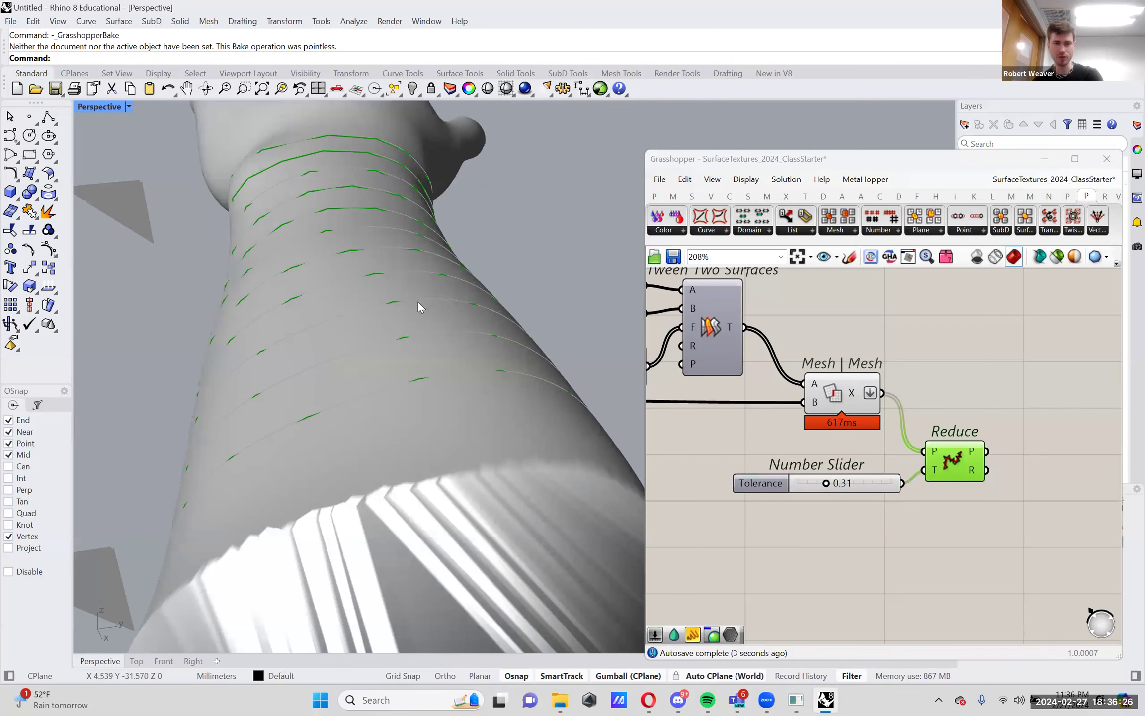
{"action": "scroll", "coordinate": [982, 450], "scroll_direction": "down", "scroll_amount": 4}
{"action": "scroll", "coordinate": [844, 438], "scroll_direction": "down", "scroll_amount": 2}
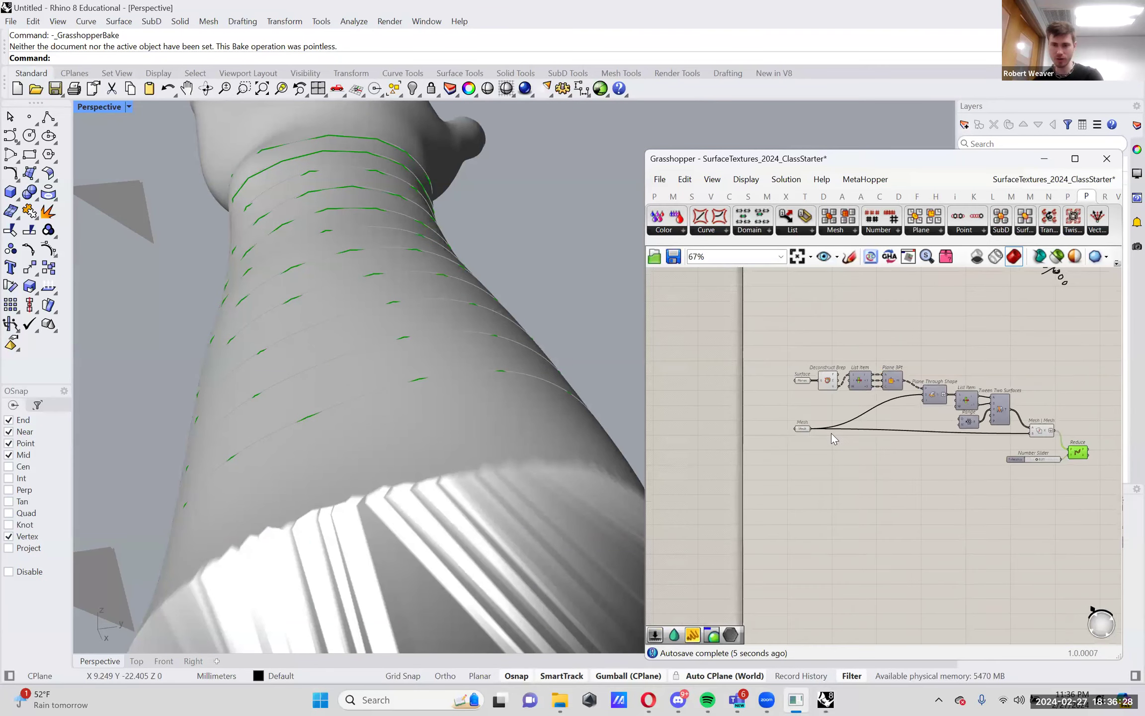
{"action": "scroll", "coordinate": [782, 439], "scroll_direction": "up", "scroll_amount": 4}
{"action": "right_click", "coordinate": [779, 444]}
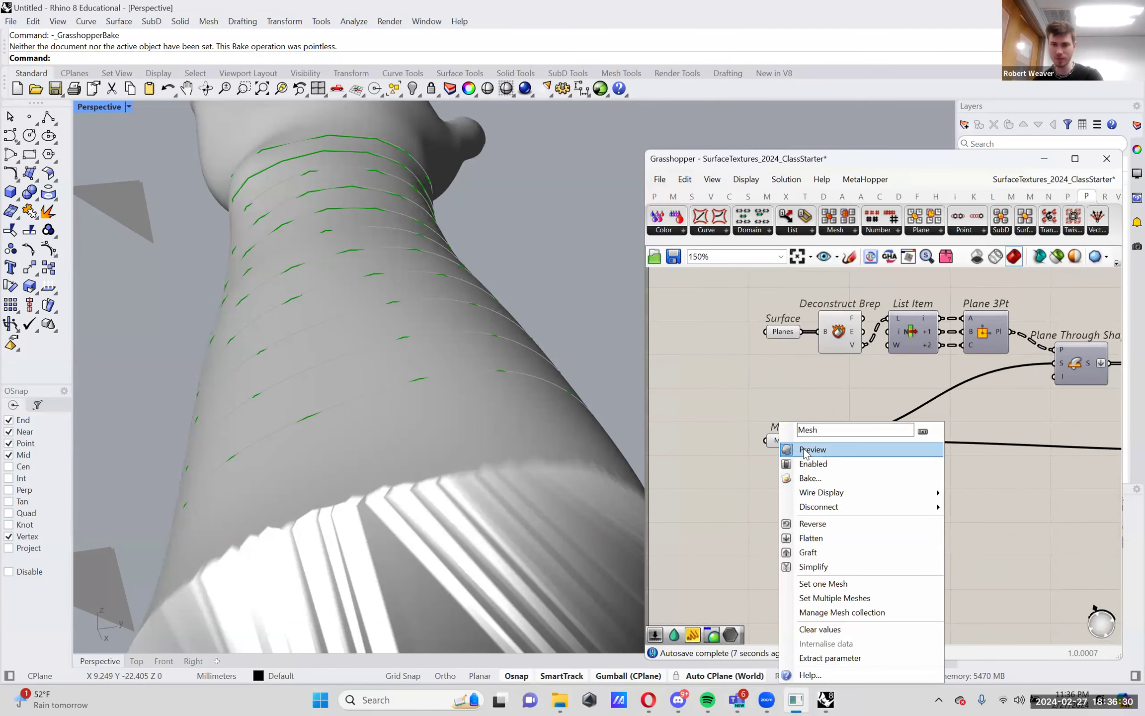
{"action": "left_click", "coordinate": [806, 449]}
Turn off the preview of the Mesh | Mesh intersection component
{"action": "scroll", "coordinate": [427, 402], "scroll_direction": "down", "scroll_amount": 3}
{"action": "right_click_drag", "start_coordinate": [986, 425], "coordinate": [802, 418]}
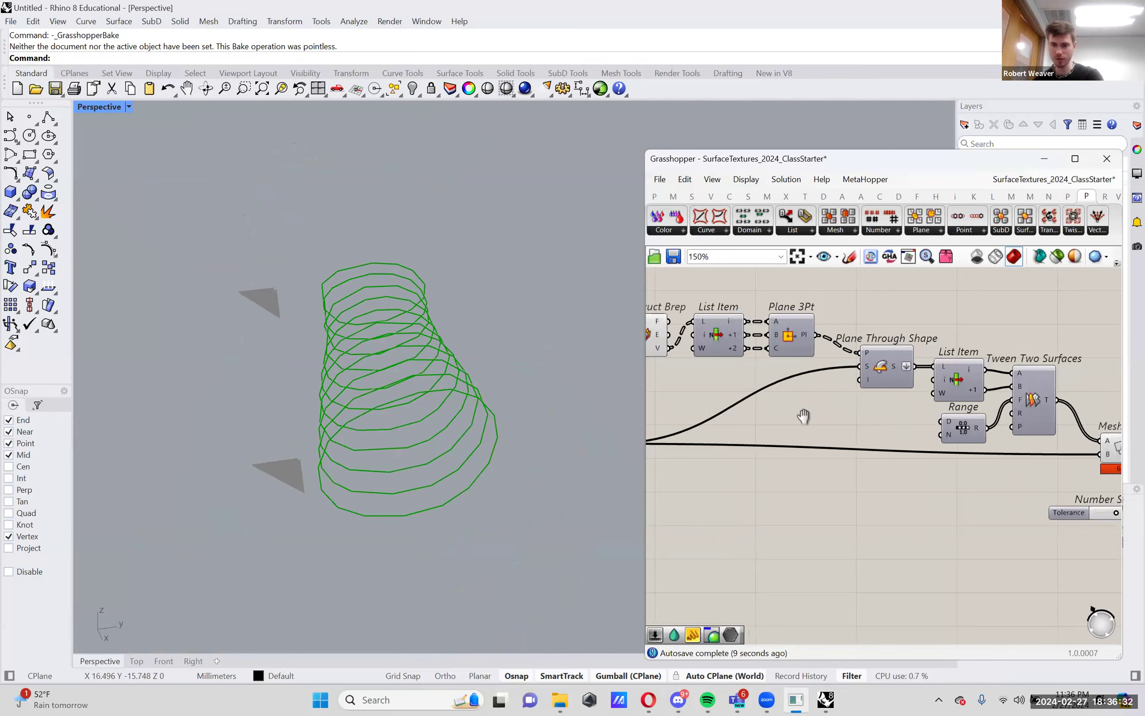
{"action": "scroll", "coordinate": [935, 438], "scroll_direction": "up", "scroll_amount": 3}
{"action": "right_click", "coordinate": [949, 445]}
{"action": "left_click", "coordinate": [981, 471]}
{"action": "right_click_drag", "start_coordinate": [1009, 400], "coordinate": [923, 383]}
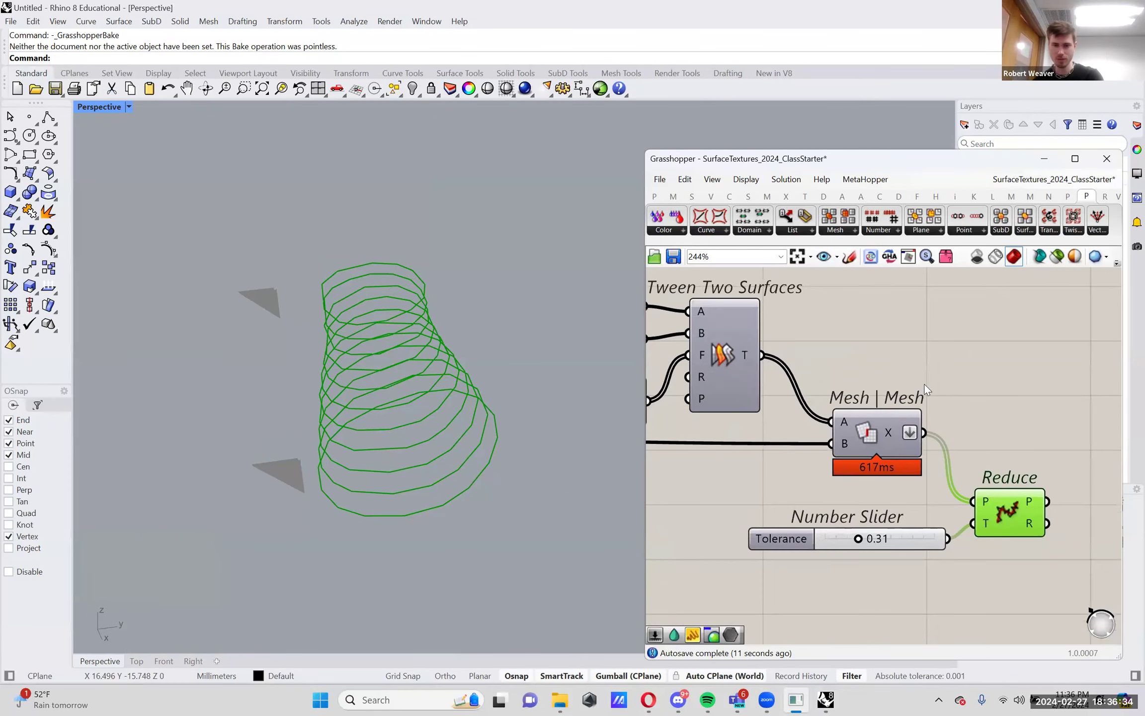
Alternately select Mesh | Mesh and Reduce to compare the original intersection curves with the reduced polylines
{"action": "left_click", "coordinate": [867, 432]}
{"action": "scroll", "coordinate": [377, 375], "scroll_direction": "up", "scroll_amount": 4}
{"action": "right_click_drag", "start_coordinate": [396, 372], "coordinate": [405, 378]}
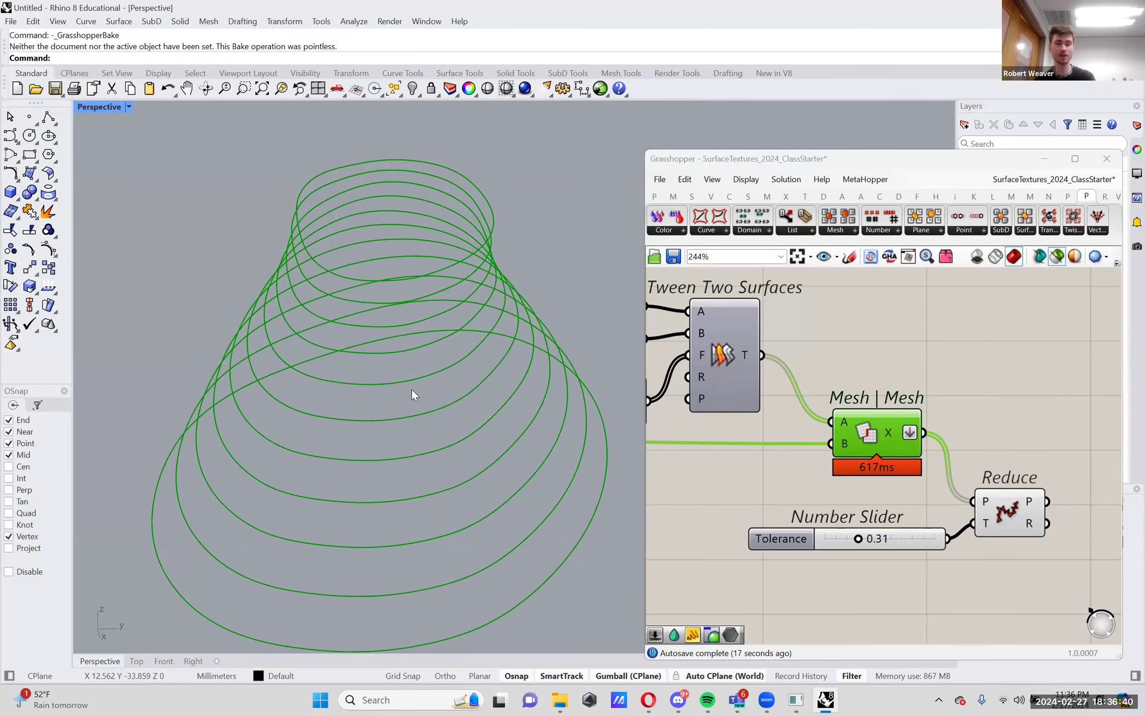
{"action": "scroll", "coordinate": [412, 393], "scroll_direction": "down", "scroll_amount": 2}
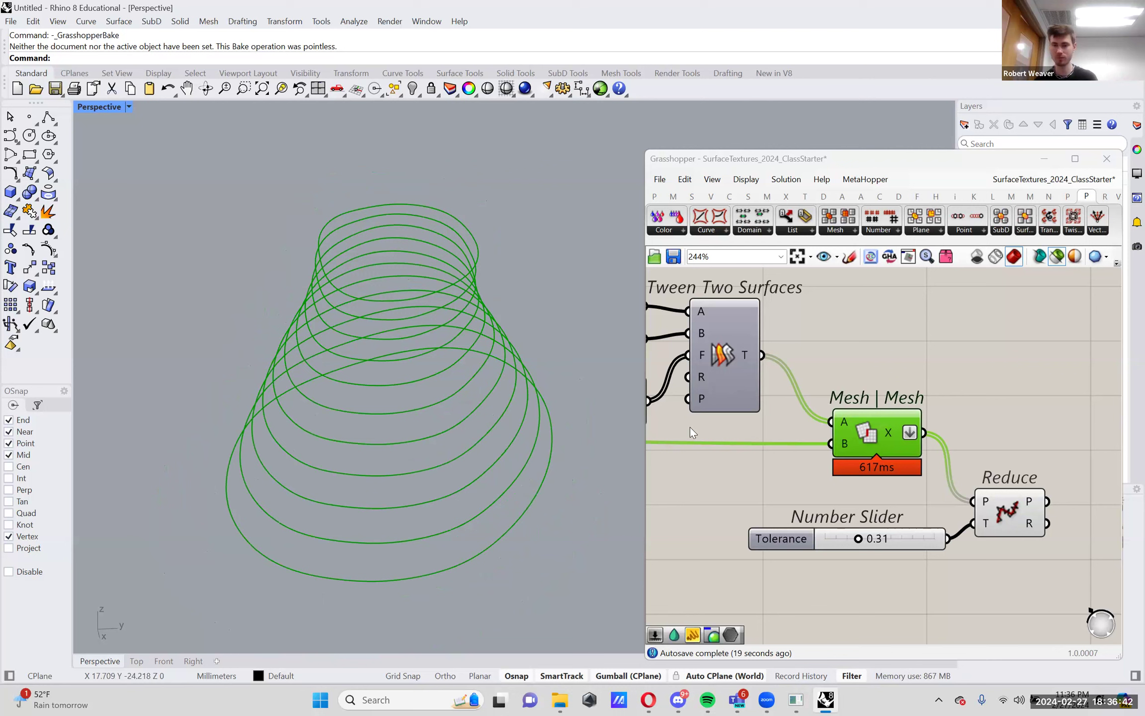
{"action": "left_click", "coordinate": [1001, 507]}
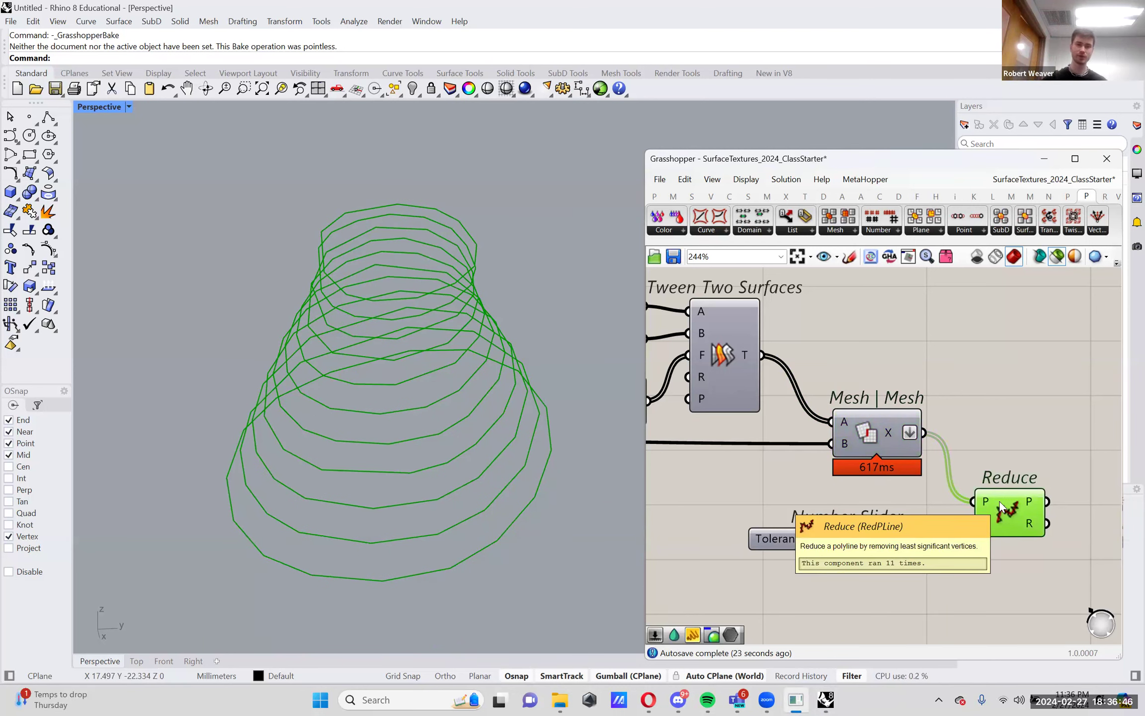
{"action": "right_click_drag", "start_coordinate": [507, 299], "coordinate": [497, 343]}
{"action": "left_click", "coordinate": [870, 432]}
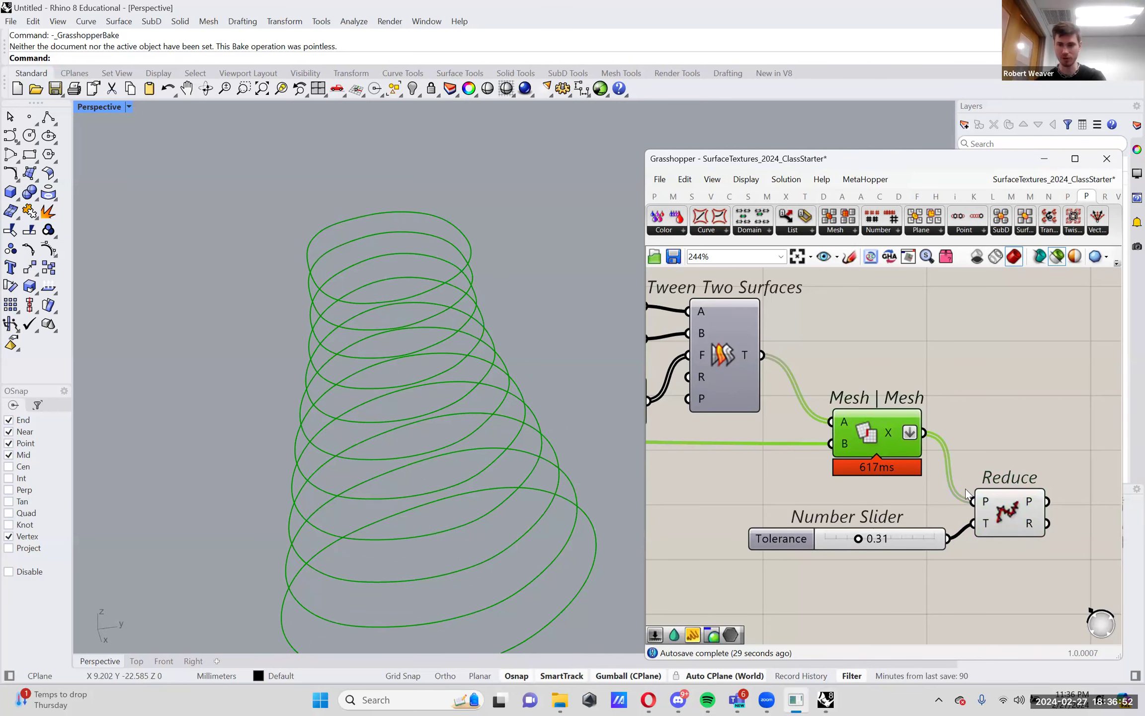
{"action": "left_click", "coordinate": [996, 504]}
{"action": "right_click_drag", "start_coordinate": [995, 500], "coordinate": [954, 498]}
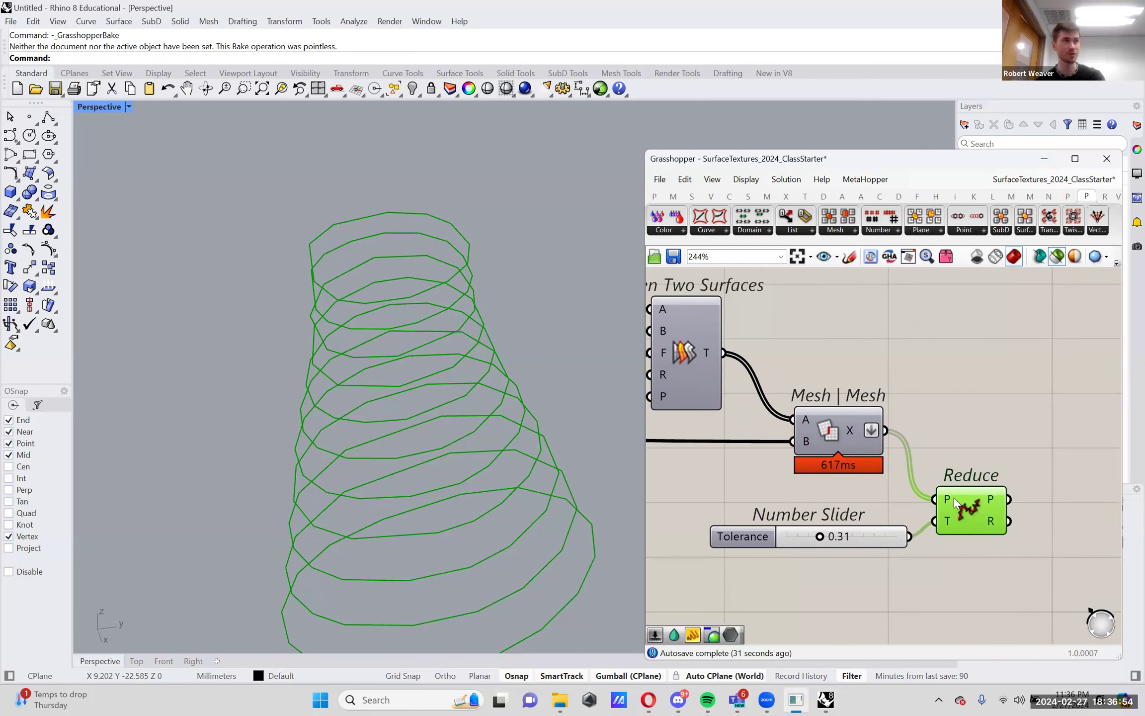
Move the Tolerance slider level with the T input of Reduce and inspect the X output of Mesh | Mesh
{"action": "left_click_drag", "start_coordinate": [876, 535], "coordinate": [873, 518]}
{"action": "left_click", "coordinate": [938, 502]}
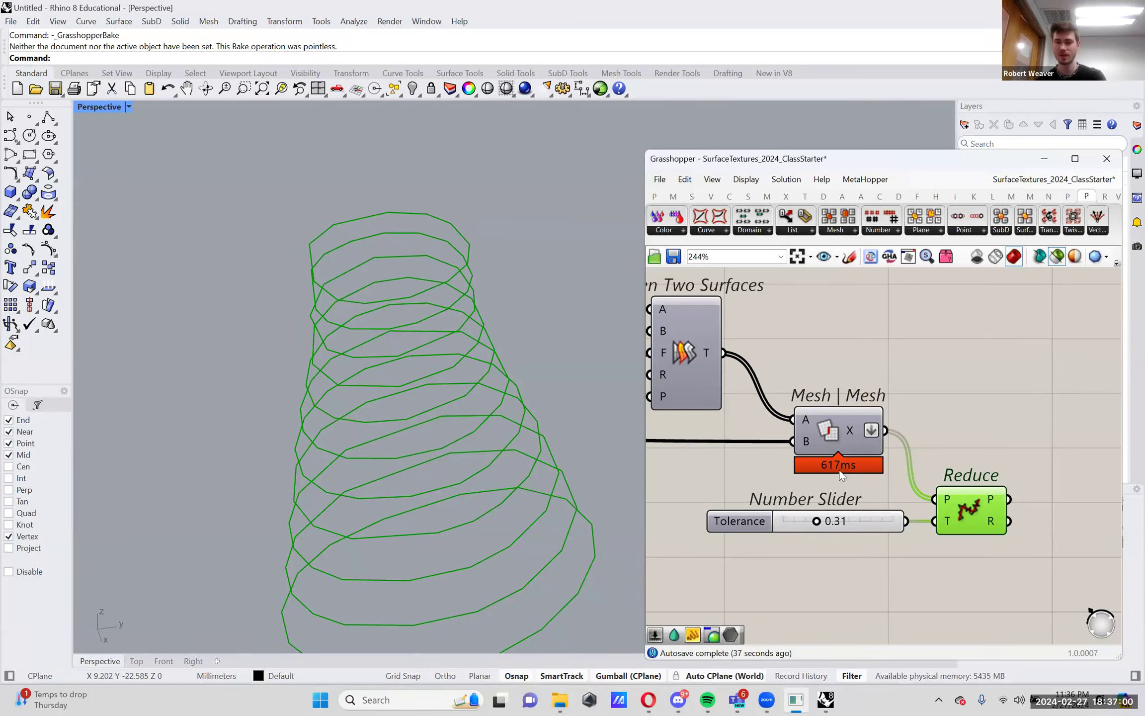
{"action": "mouse_move", "coordinate": [845, 431]}
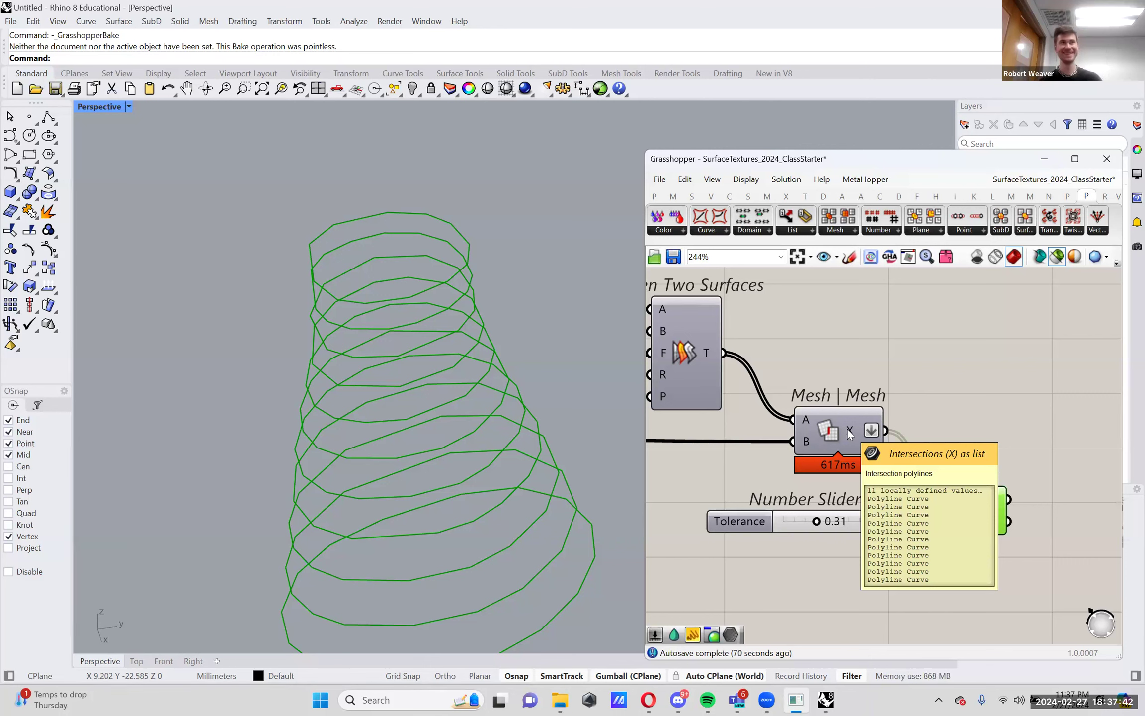
Sketch two wavy curves joined by connecting lines on the empty canvas above Reduce, and discard the sketch
{"action": "right_click_drag", "start_coordinate": [946, 458], "coordinate": [924, 449]}
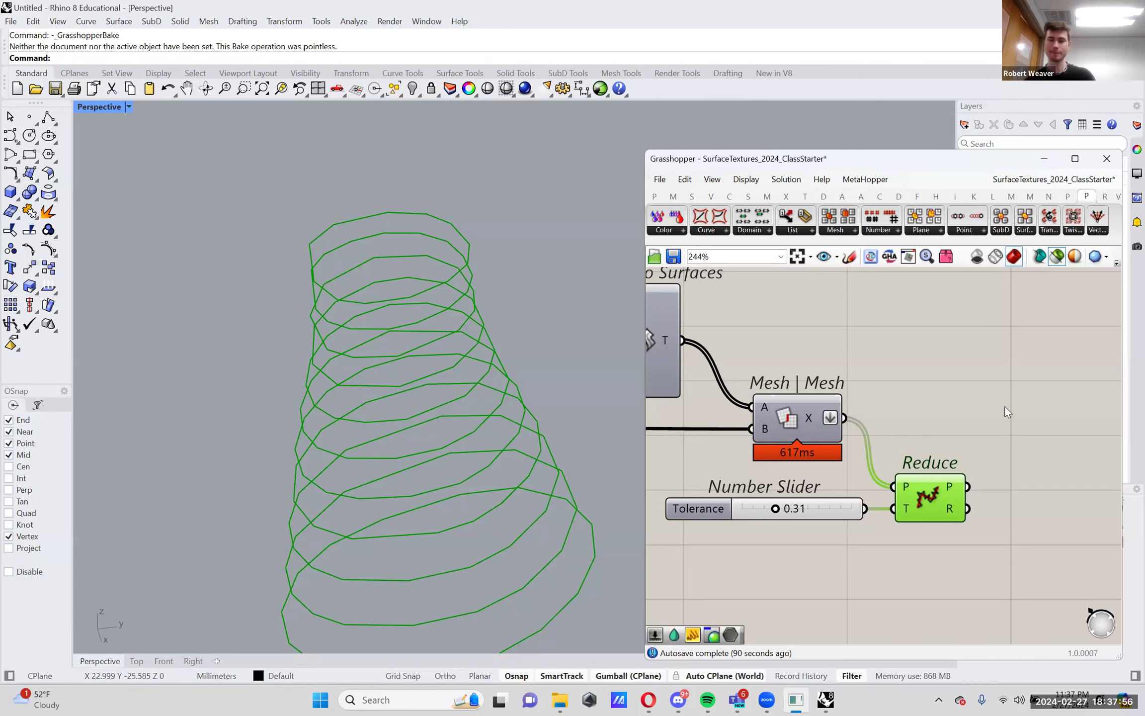
{"action": "right_click_drag", "start_coordinate": [911, 334], "coordinate": [829, 361]}
{"action": "left_click", "coordinate": [850, 257]}
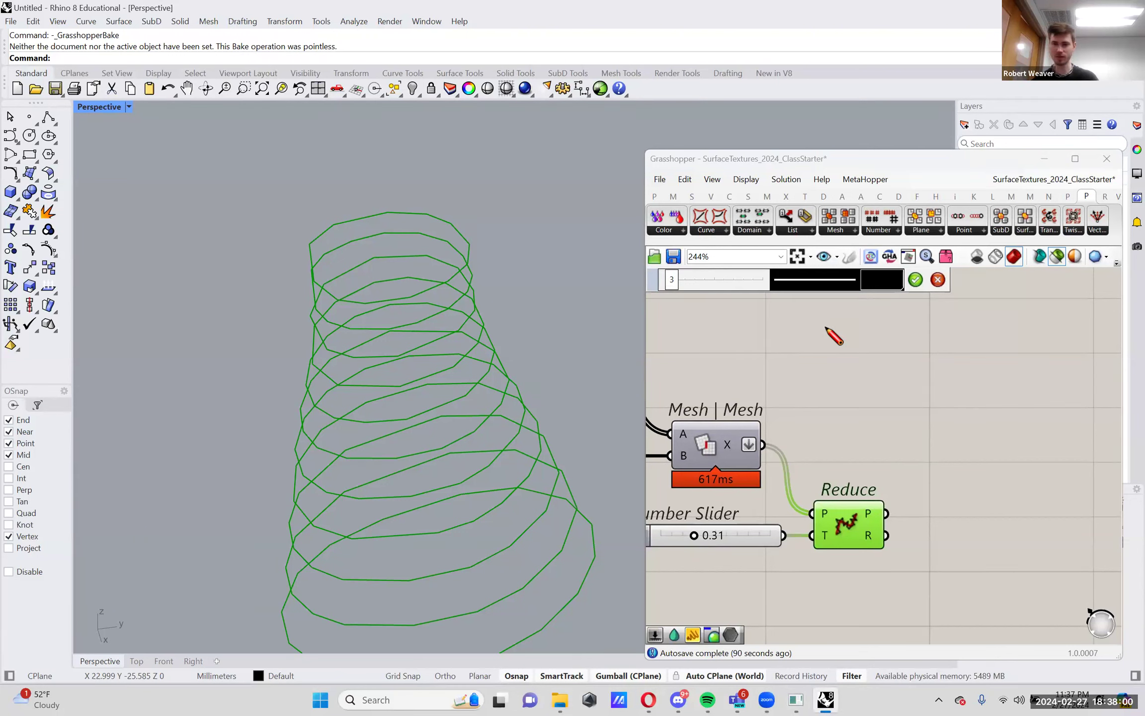
{"action": "mouse_move", "coordinate": [830, 326]}
{"action": "left_mouse_down"}
{"action": "mouse_move", "coordinate": [861, 312]}
{"action": "mouse_move", "coordinate": [891, 332]}
{"action": "mouse_move", "coordinate": [946, 312]}
{"action": "mouse_move", "coordinate": [978, 332]}
{"action": "left_mouse_up"}
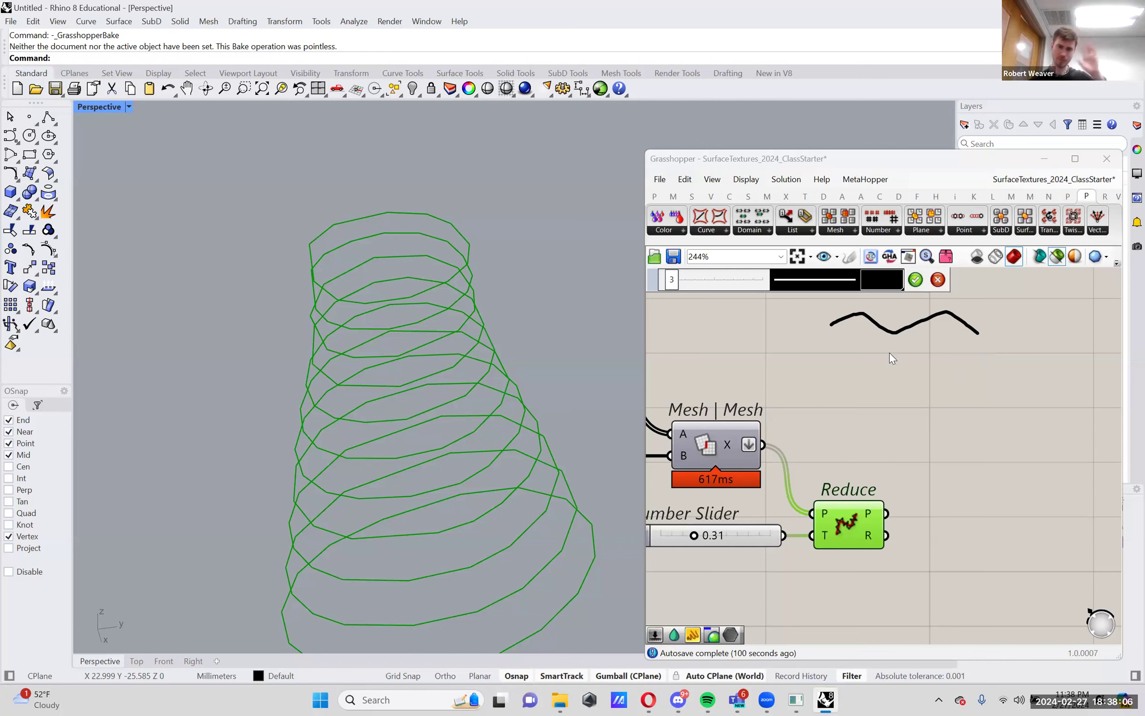
{"action": "mouse_move", "coordinate": [878, 397]}
{"action": "left_mouse_down"}
{"action": "mouse_move", "coordinate": [980, 379]}
{"action": "mouse_move", "coordinate": [1073, 393]}
{"action": "left_mouse_up"}
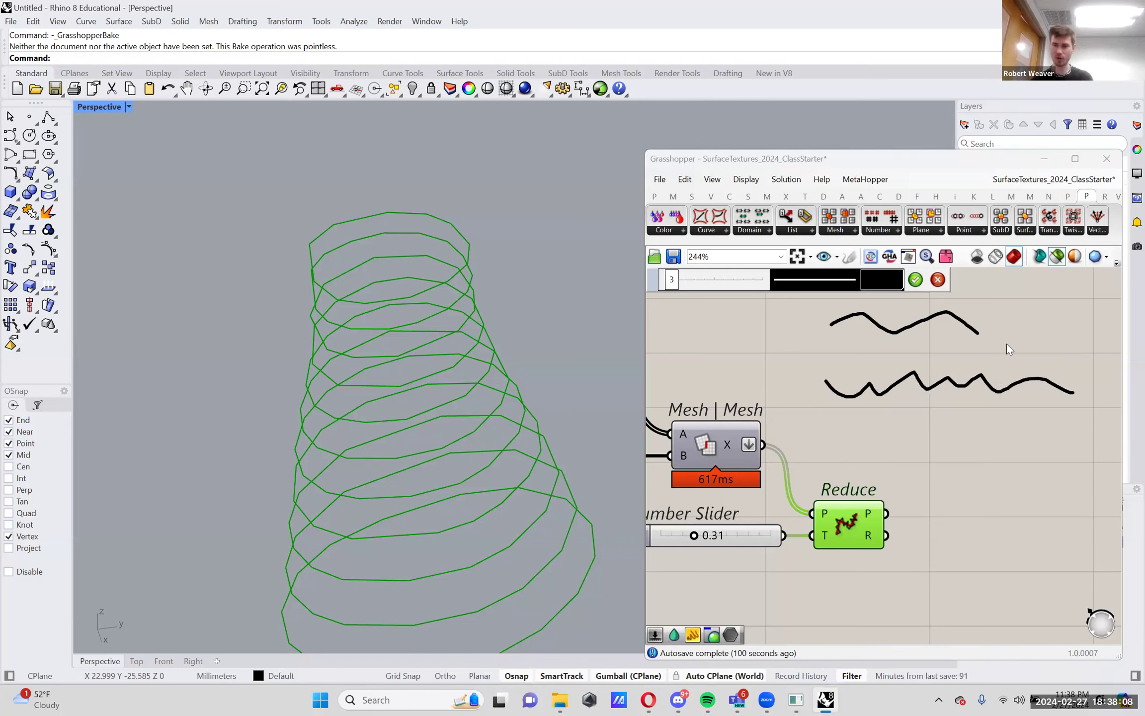
{"action": "left_click_drag", "start_coordinate": [832, 327], "coordinate": [819, 380]}
{"action": "left_click_drag", "start_coordinate": [1074, 393], "coordinate": [982, 334]}
{"action": "left_click_drag", "start_coordinate": [858, 324], "coordinate": [865, 380]}
{"action": "mouse_move", "coordinate": [897, 332]}
{"action": "left_mouse_down"}
{"action": "mouse_move", "coordinate": [917, 367]}
{"action": "mouse_move", "coordinate": [942, 343]}
{"action": "mouse_move", "coordinate": [935, 320]}
{"action": "mouse_move", "coordinate": [1001, 376]}
{"action": "mouse_move", "coordinate": [1022, 373]}
{"action": "mouse_move", "coordinate": [962, 344]}
{"action": "left_mouse_up"}
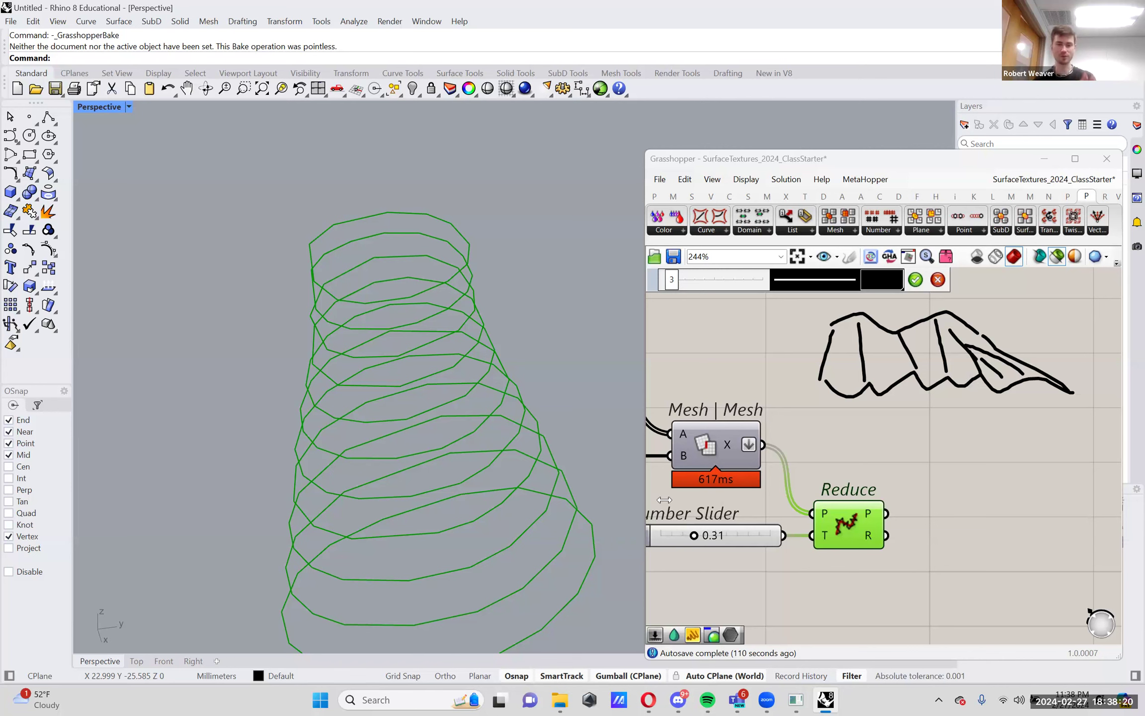
{"action": "left_click", "coordinate": [938, 279]}
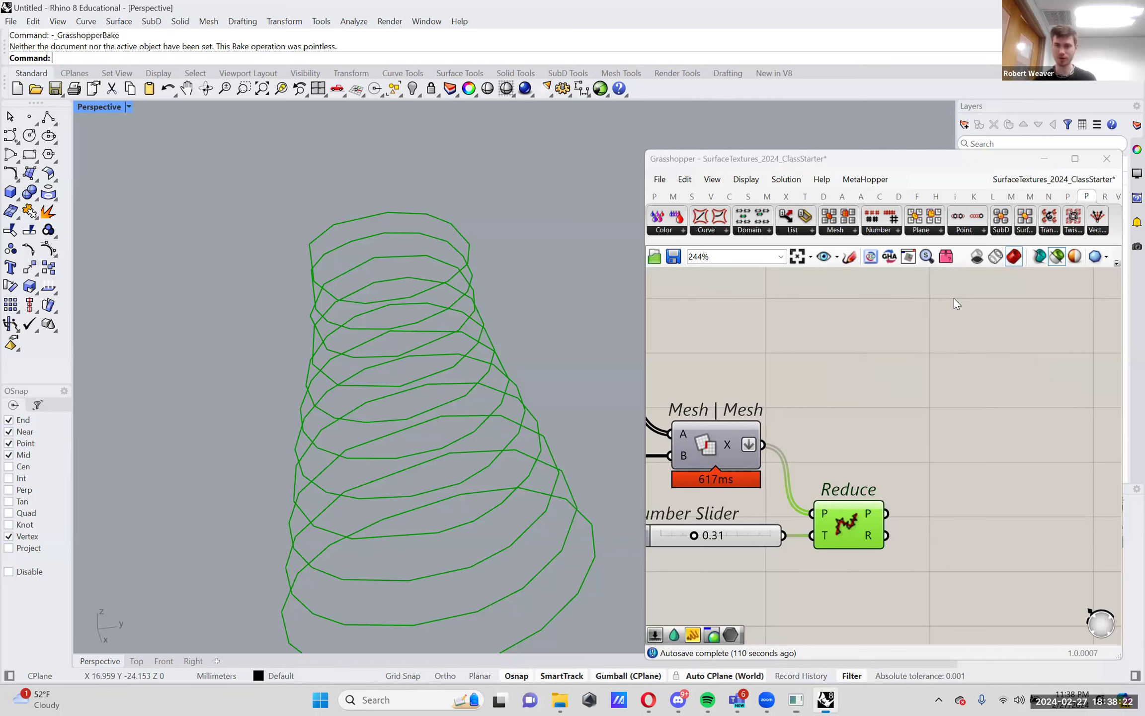
Add a Control Polygon component and connect the P output of Reduce to its C input
{"action": "double_click", "coordinate": [928, 441]}
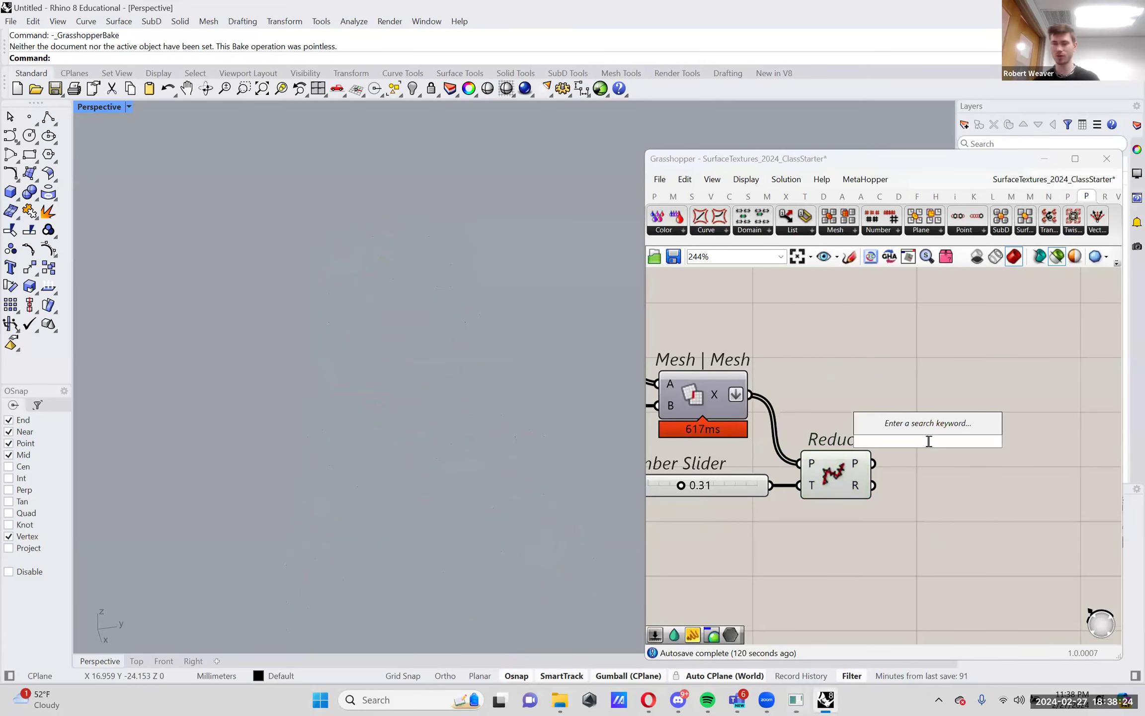
{"action": "type", "text": "contr"}
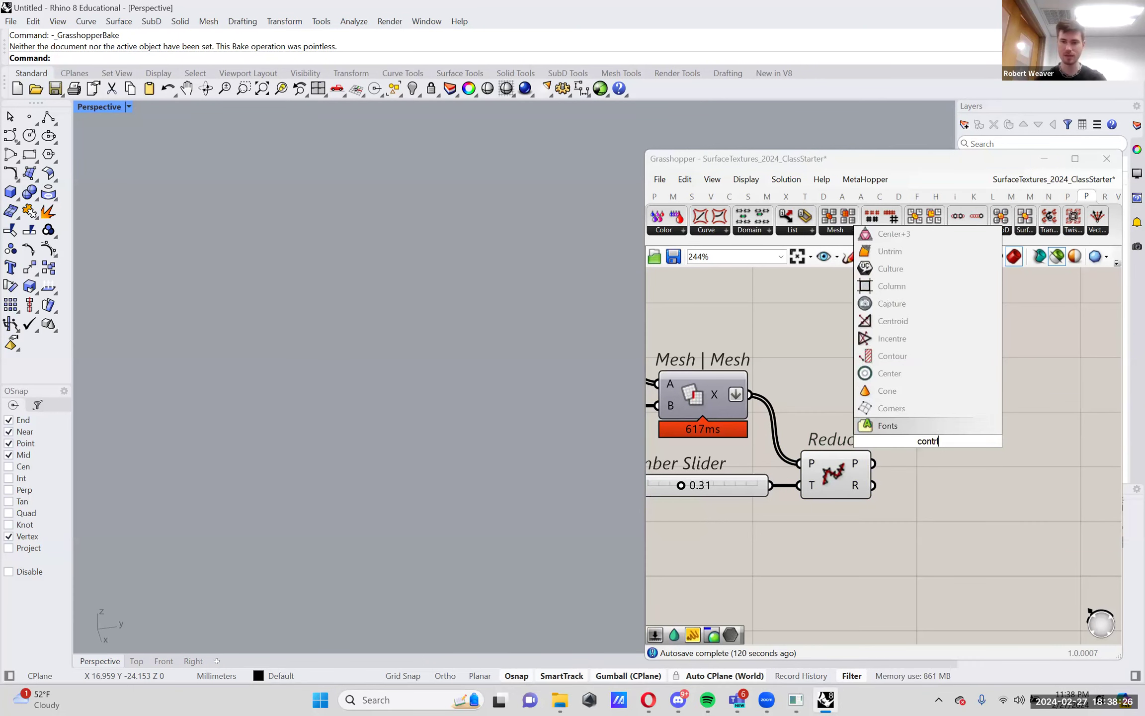
{"action": "type", "text": " pol"}
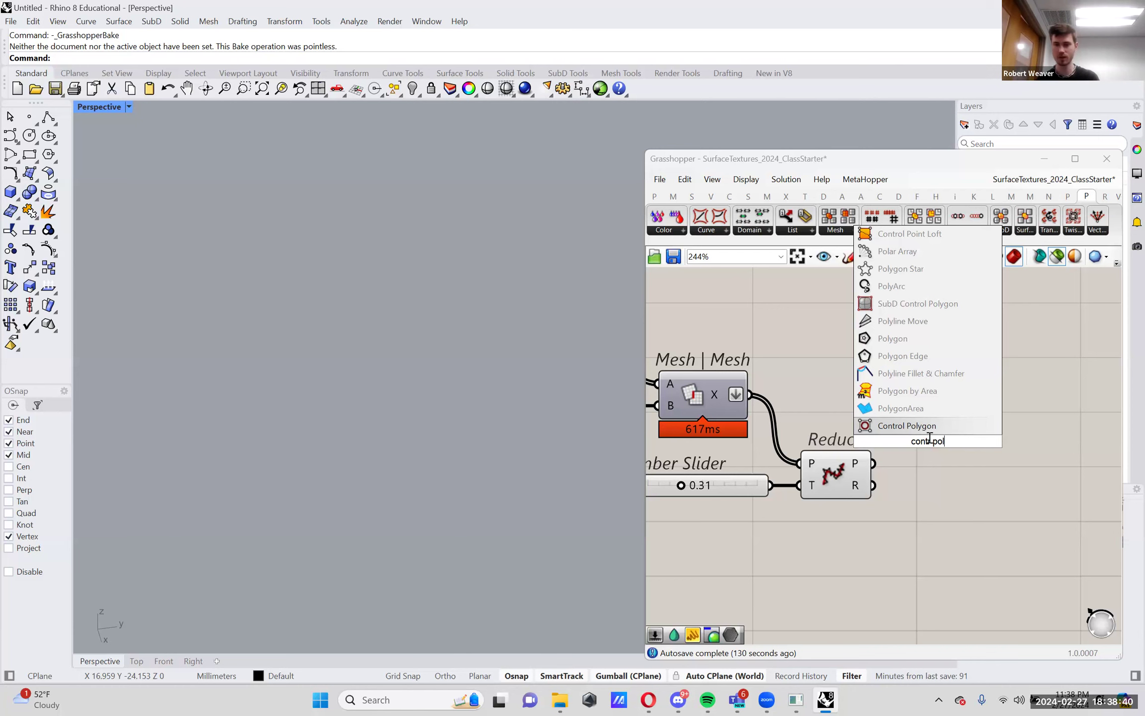
{"action": "key", "text": "Return"}
{"action": "left_click_drag", "start_coordinate": [906, 457], "coordinate": [930, 463]}
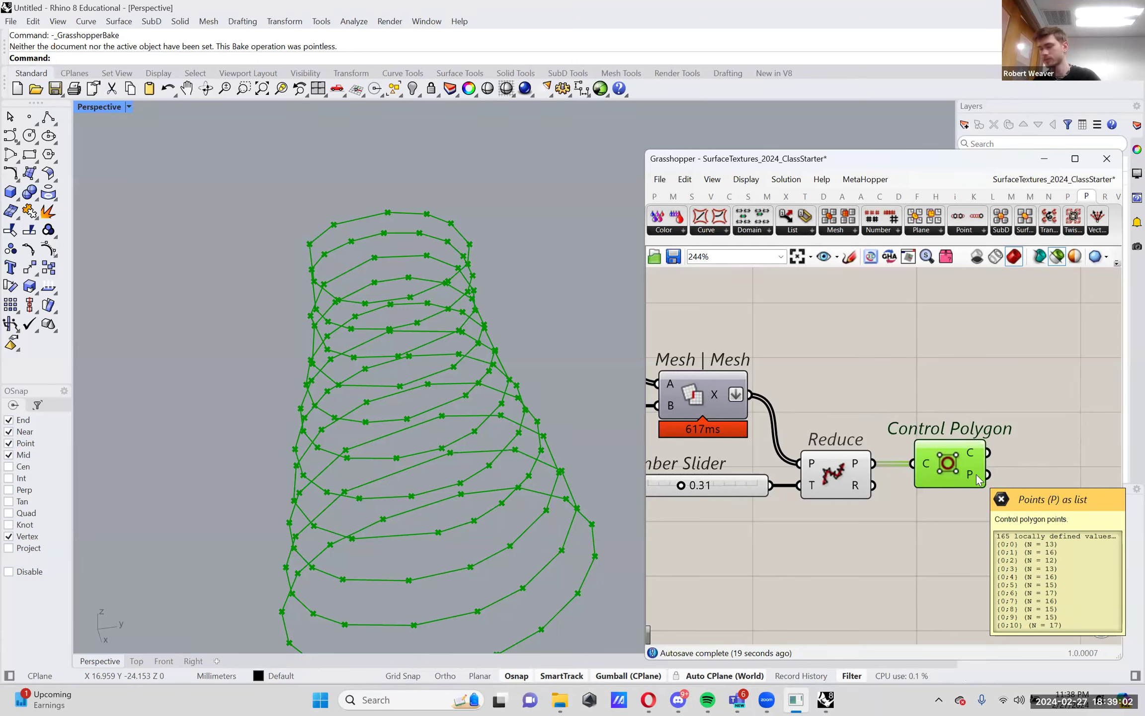
Add a panel containing 15 below Control Polygon and inspect the point counts in its P output
{"action": "right_click_drag", "start_coordinate": [976, 474], "coordinate": [859, 471]}
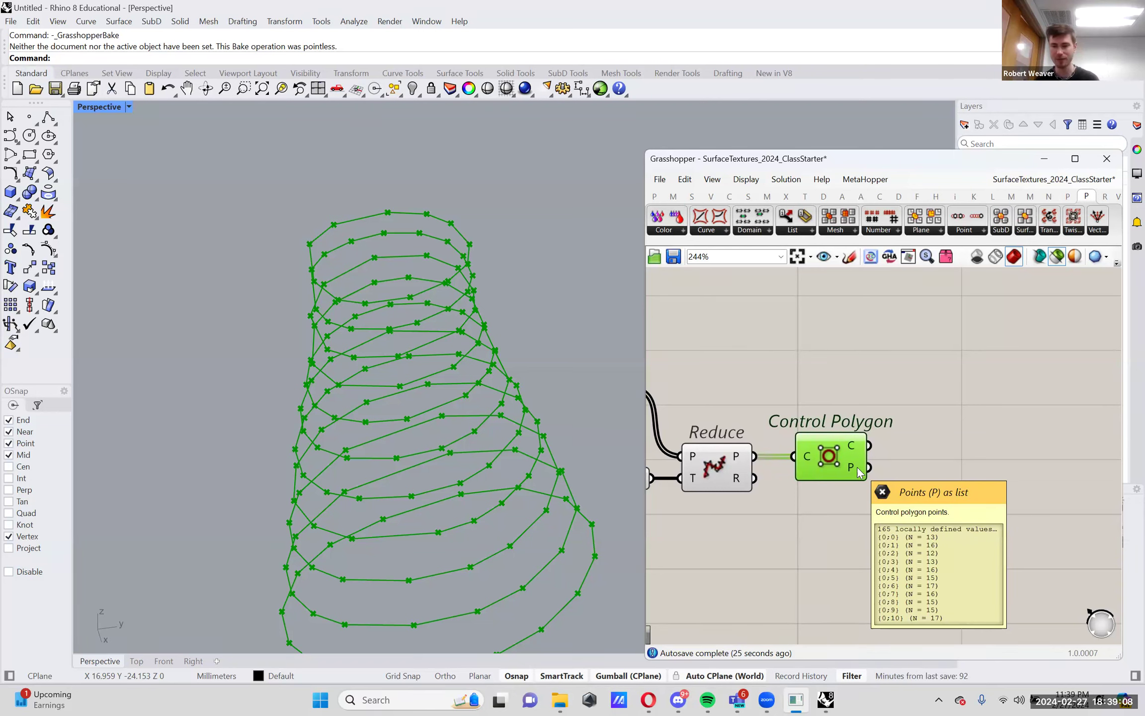
{"action": "double_click", "coordinate": [864, 512]}
{"action": "type", "text": "//15"}
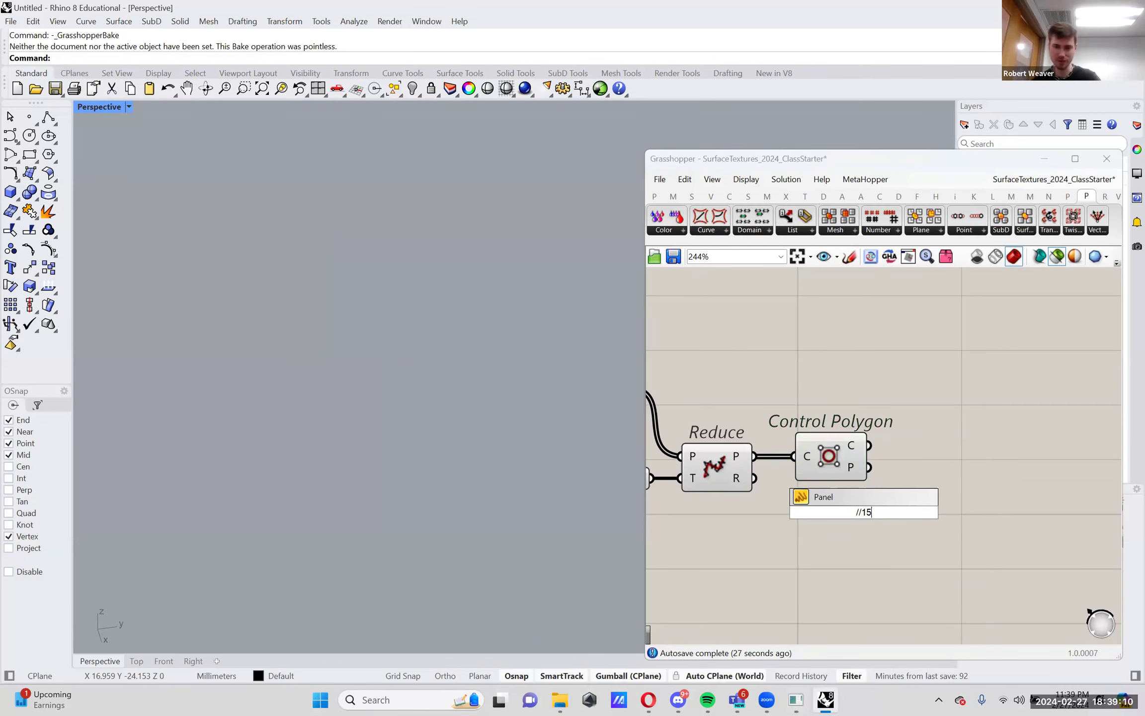
{"action": "key", "text": "Return"}
{"action": "left_click_drag", "start_coordinate": [865, 530], "coordinate": [863, 533]}
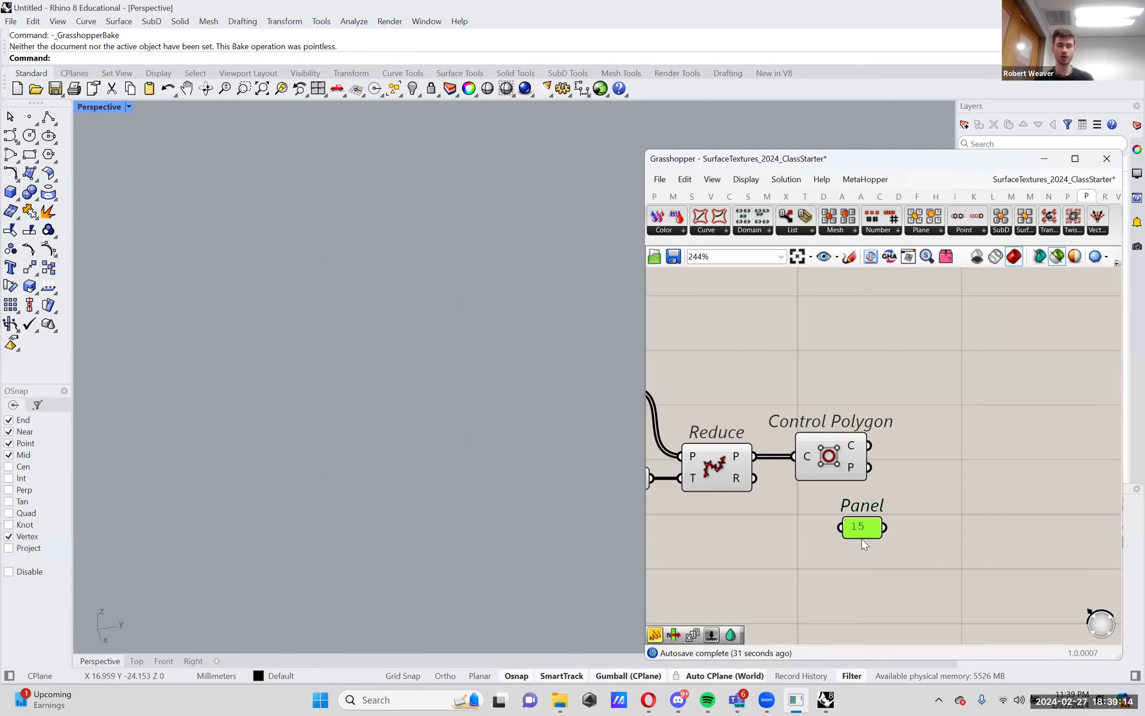
{"action": "mouse_move", "coordinate": [853, 471]}
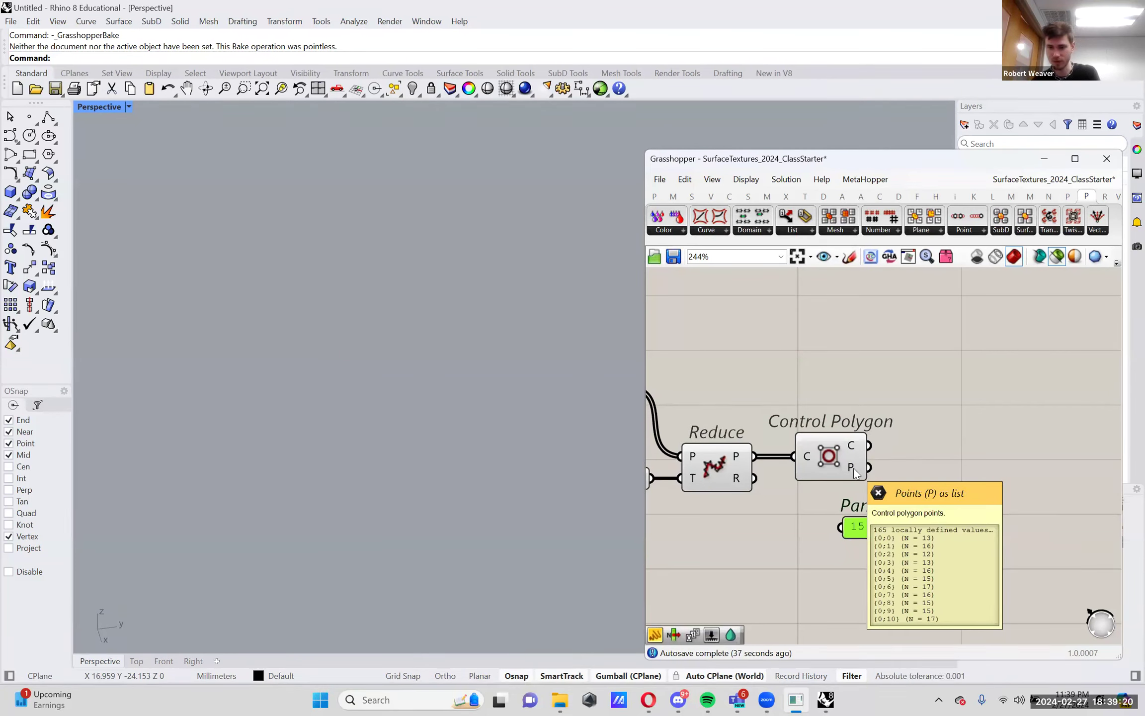
Add the Rebuild Curve component that uses a specific number of control points, and place it beside Control Polygon
{"action": "double_click", "coordinate": [935, 409]}
{"action": "type", "text": "rebuil"}
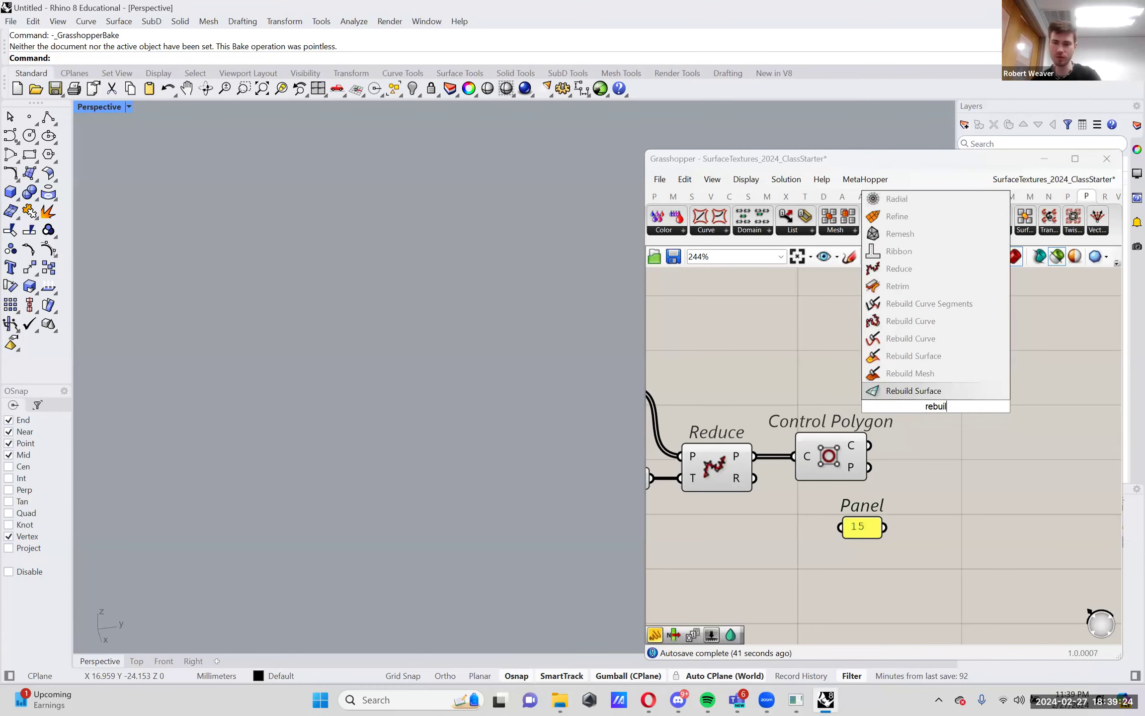
{"action": "type", "text": "d"}
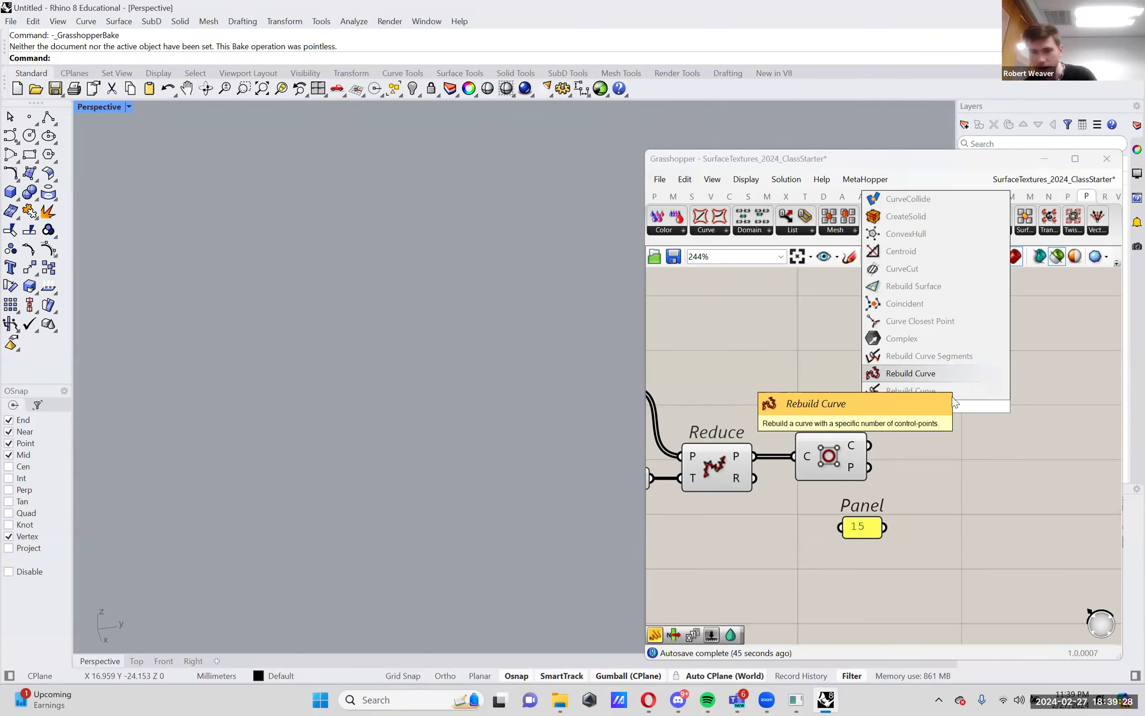
{"action": "type", "text": " c"}
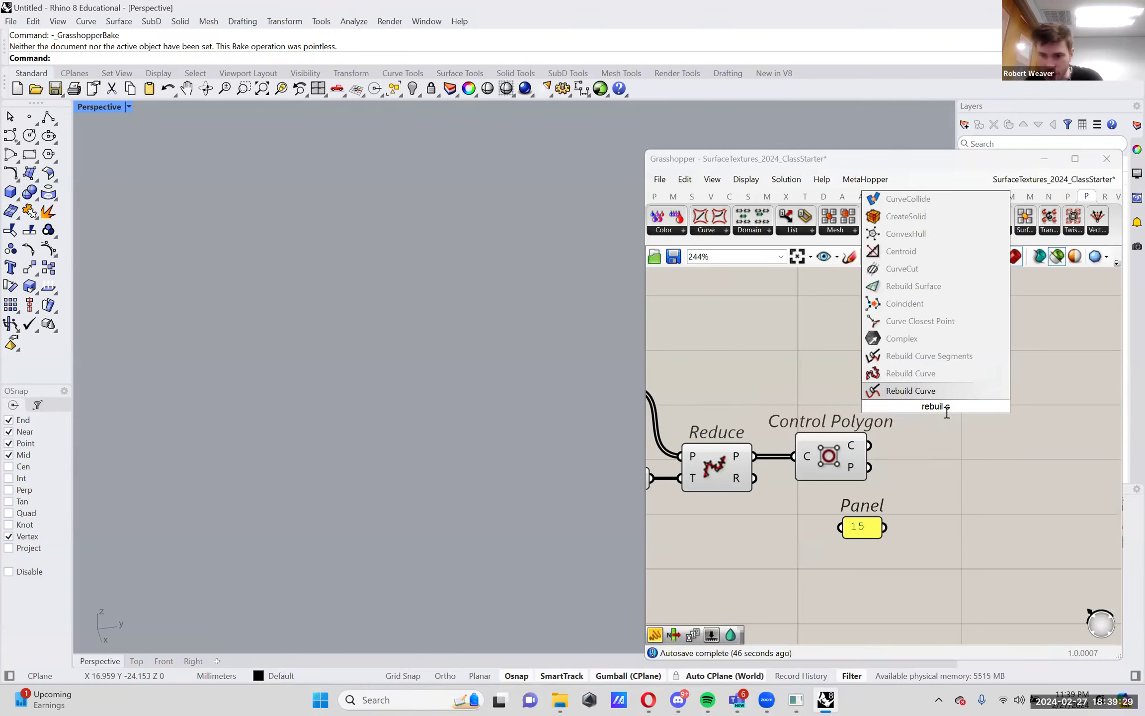
{"action": "left_click", "coordinate": [958, 381]}
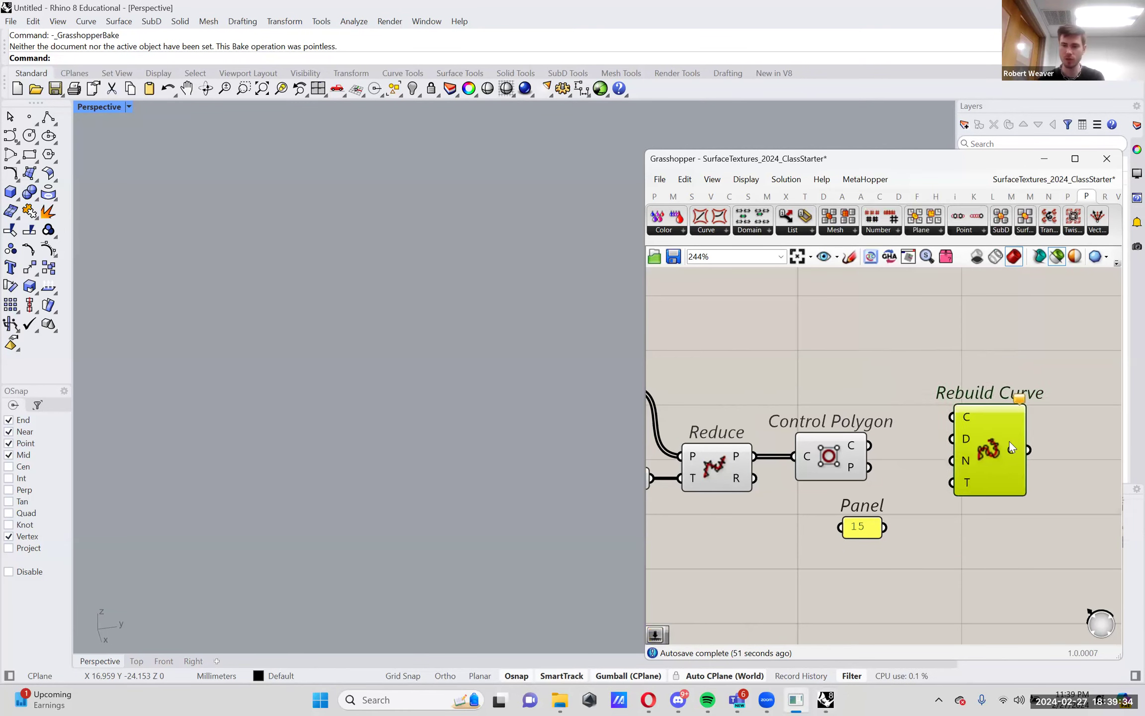
{"action": "left_click_drag", "start_coordinate": [920, 365], "coordinate": [1056, 529]}
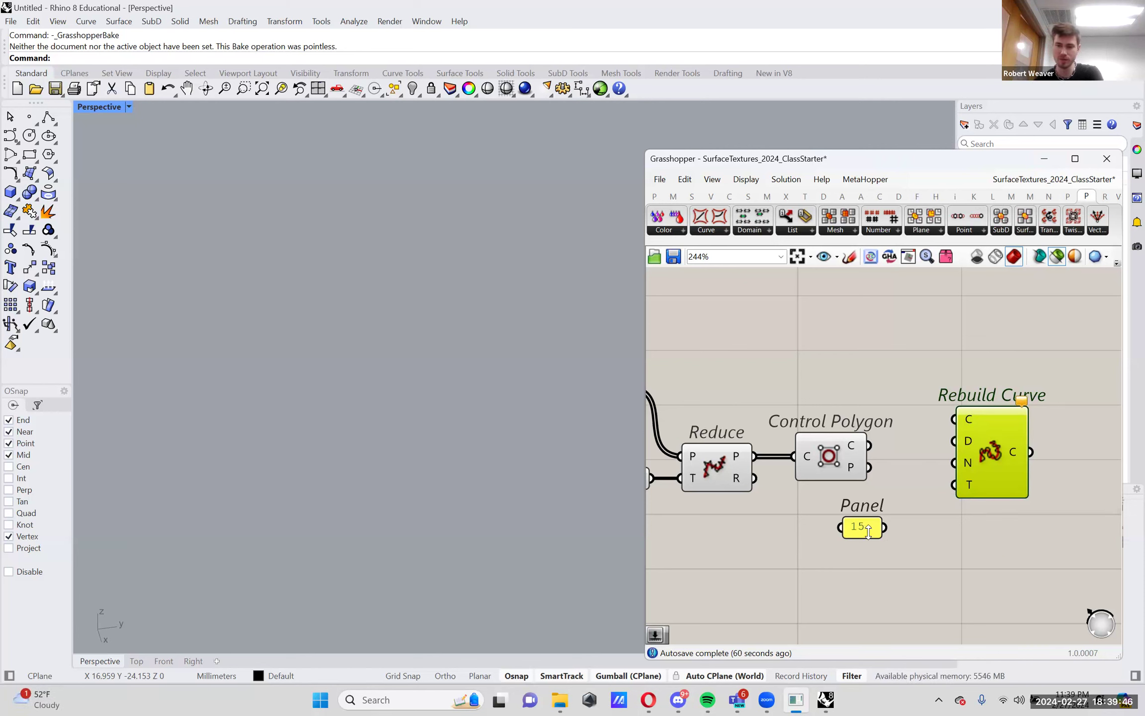
Connect the panel containing 15 to the N input of Rebuild Curve and the P output of Reduce to its C input
{"action": "left_click_drag", "start_coordinate": [884, 527], "coordinate": [923, 480]}
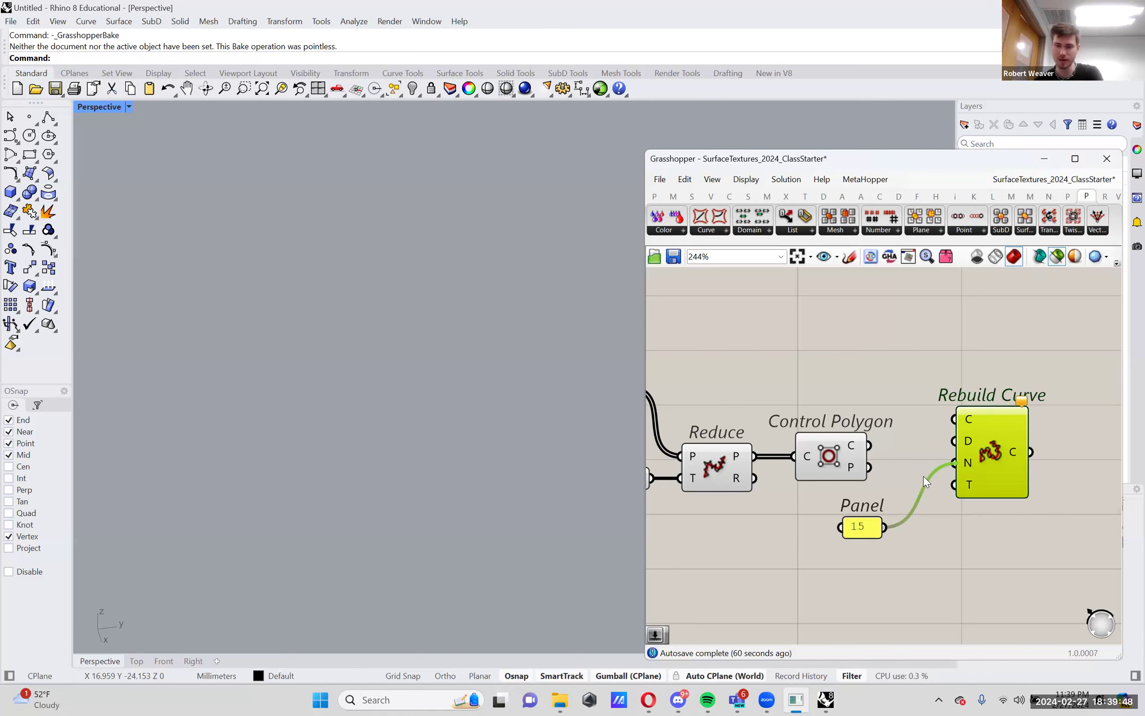
{"action": "right_click_drag", "start_coordinate": [923, 477], "coordinate": [987, 495]}
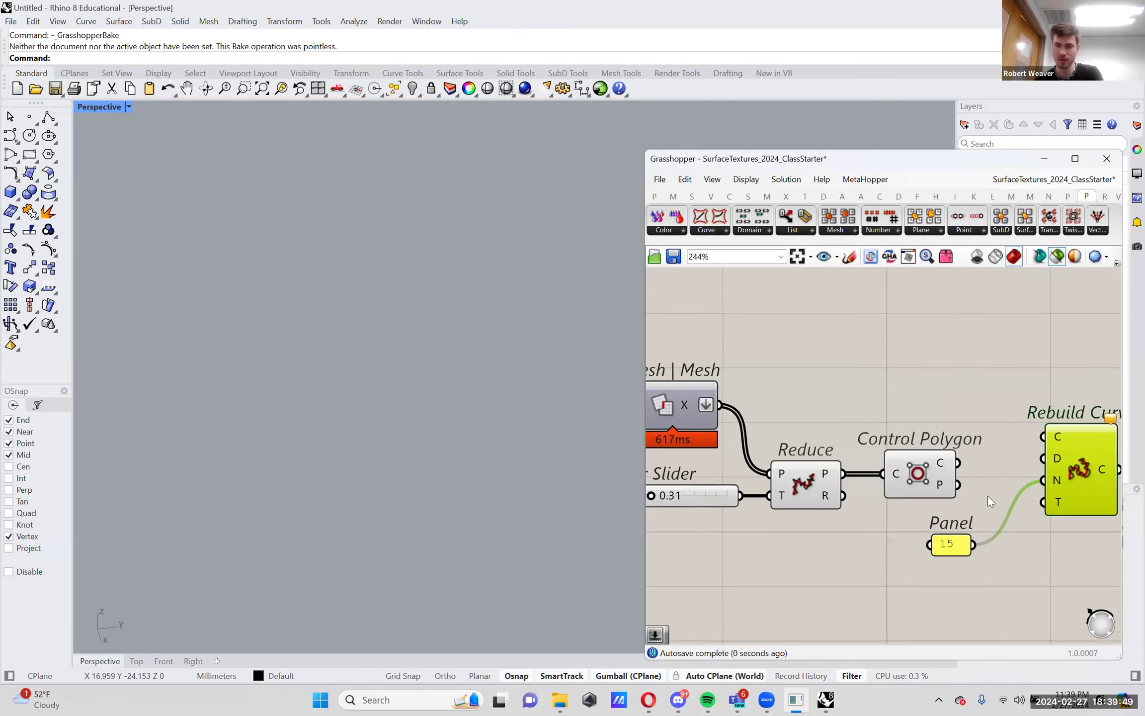
{"action": "left_click", "coordinate": [811, 492]}
{"action": "left_click_drag", "start_coordinate": [751, 441], "coordinate": [859, 526]}
{"action": "left_click", "coordinate": [842, 431]}
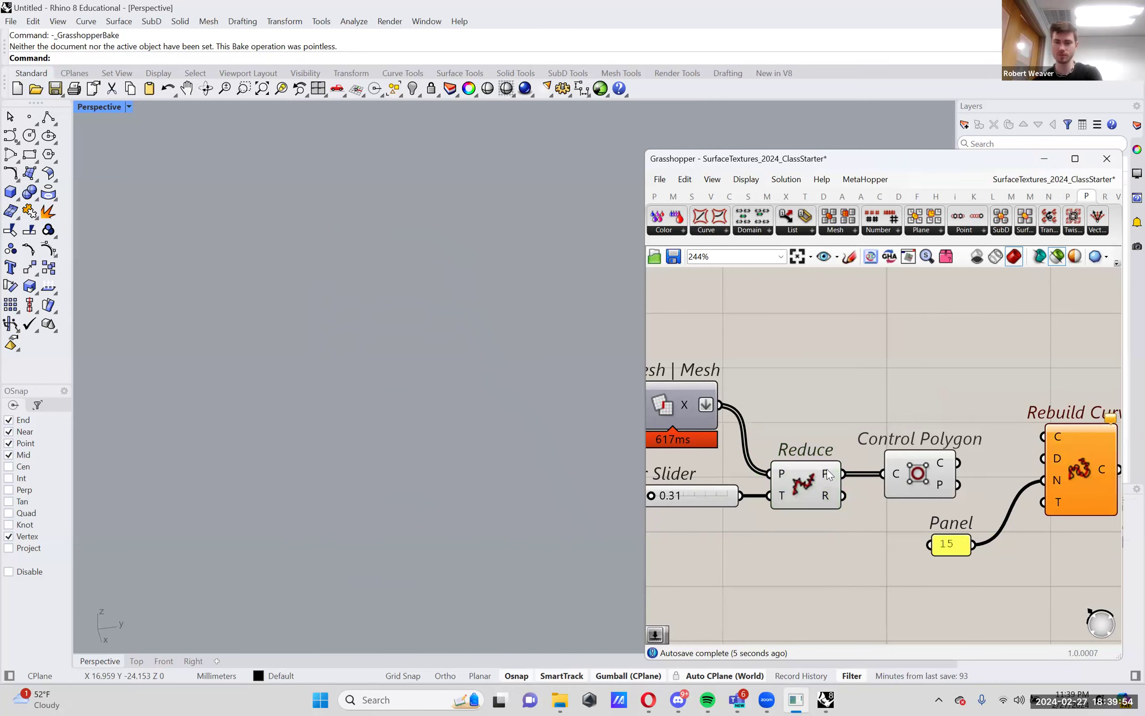
{"action": "left_click_drag", "start_coordinate": [916, 475], "coordinate": [918, 487]}
{"action": "left_click_drag", "start_coordinate": [842, 473], "coordinate": [989, 438]}
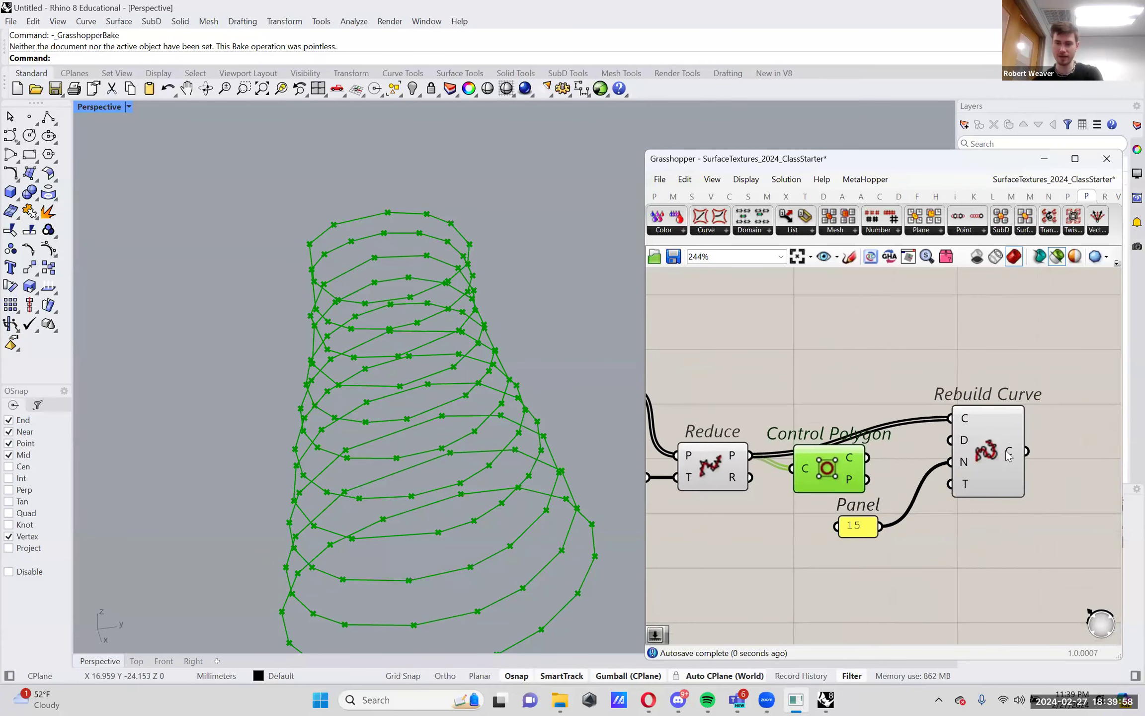
{"action": "mouse_move", "coordinate": [1008, 455]}
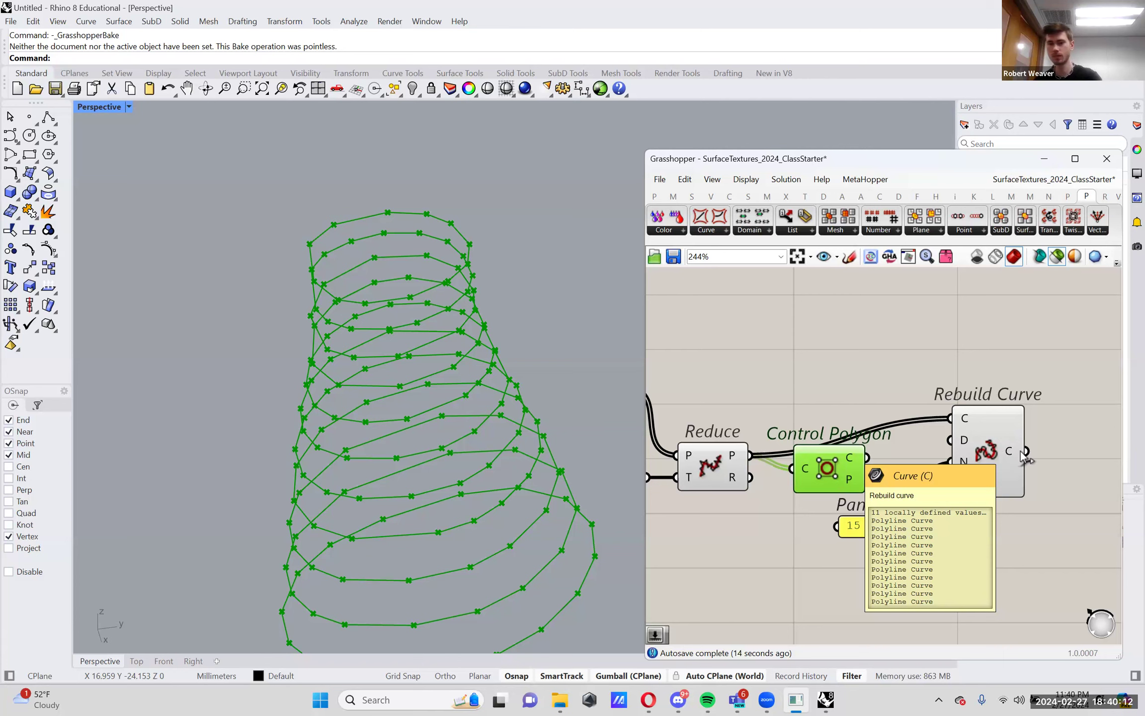
Test an Unsplit Loft Surface on the Rebuild Curve output, inspect the loft, and delete the component
{"action": "scroll", "coordinate": [995, 397], "scroll_direction": "down", "scroll_amount": 2}
{"action": "double_click", "coordinate": [995, 397]}
{"action": "type", "text": "uns"}
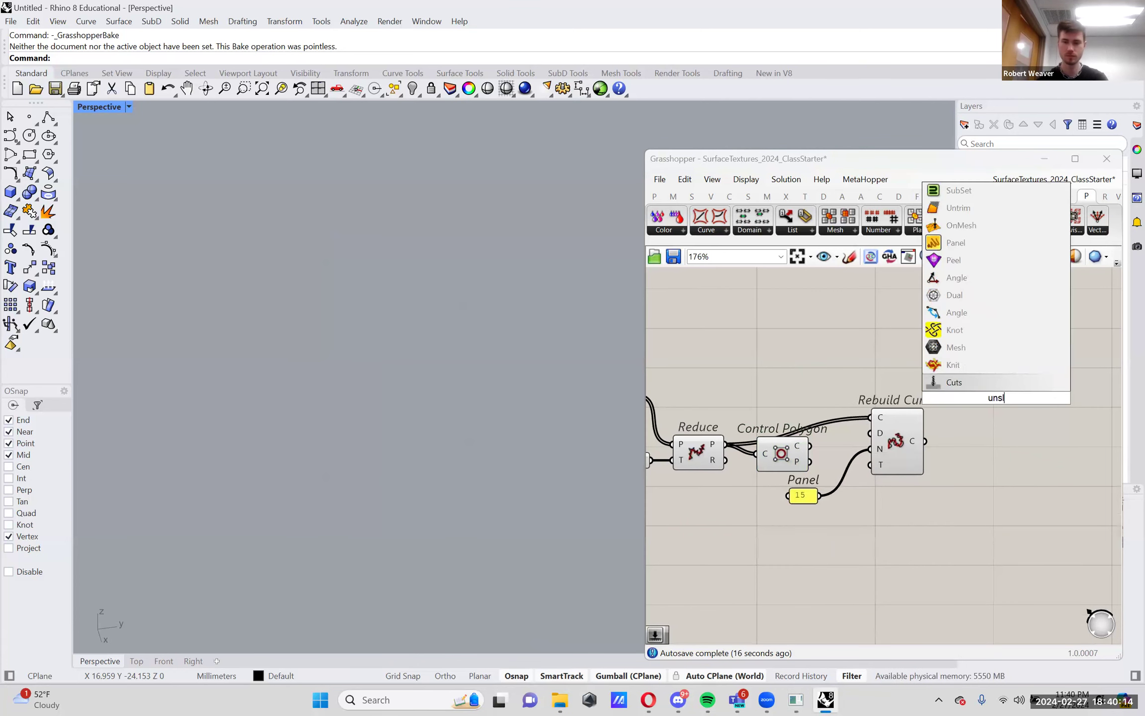
{"action": "left_click", "coordinate": [934, 365]}
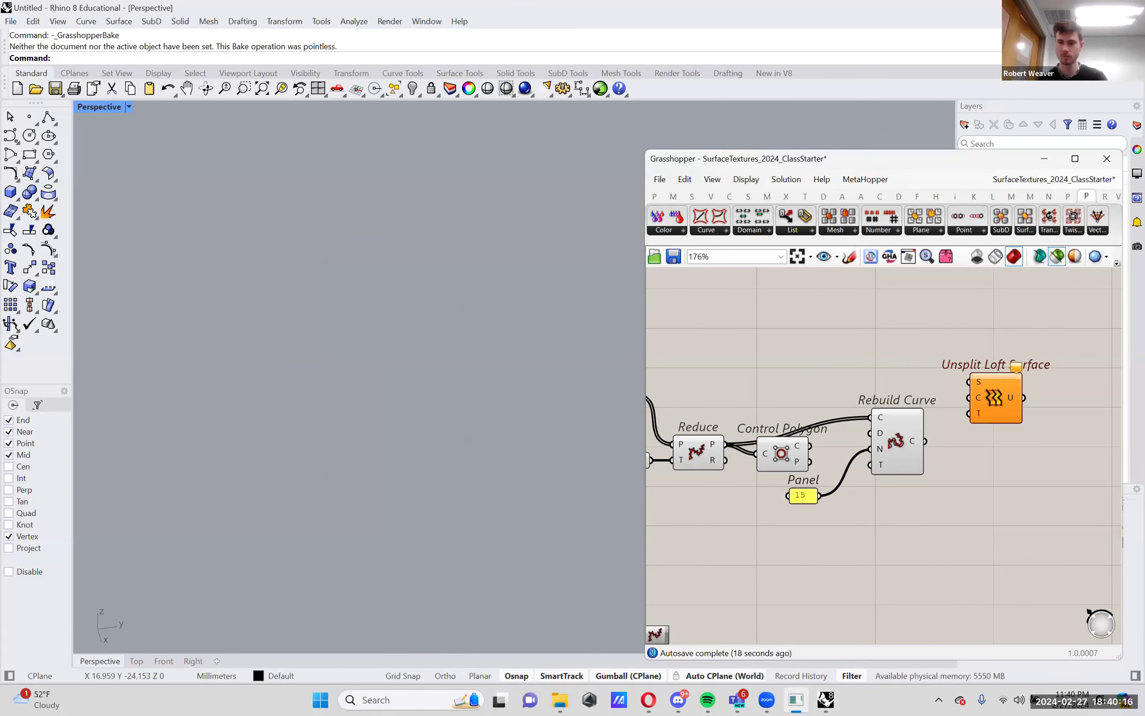
{"action": "left_click", "coordinate": [893, 444]}
{"action": "left_click_drag", "start_coordinate": [925, 441], "coordinate": [969, 382]}
{"action": "left_click_drag", "start_coordinate": [1005, 412], "coordinate": [1023, 445]}
{"action": "right_click_drag", "start_coordinate": [466, 355], "coordinate": [485, 378]}
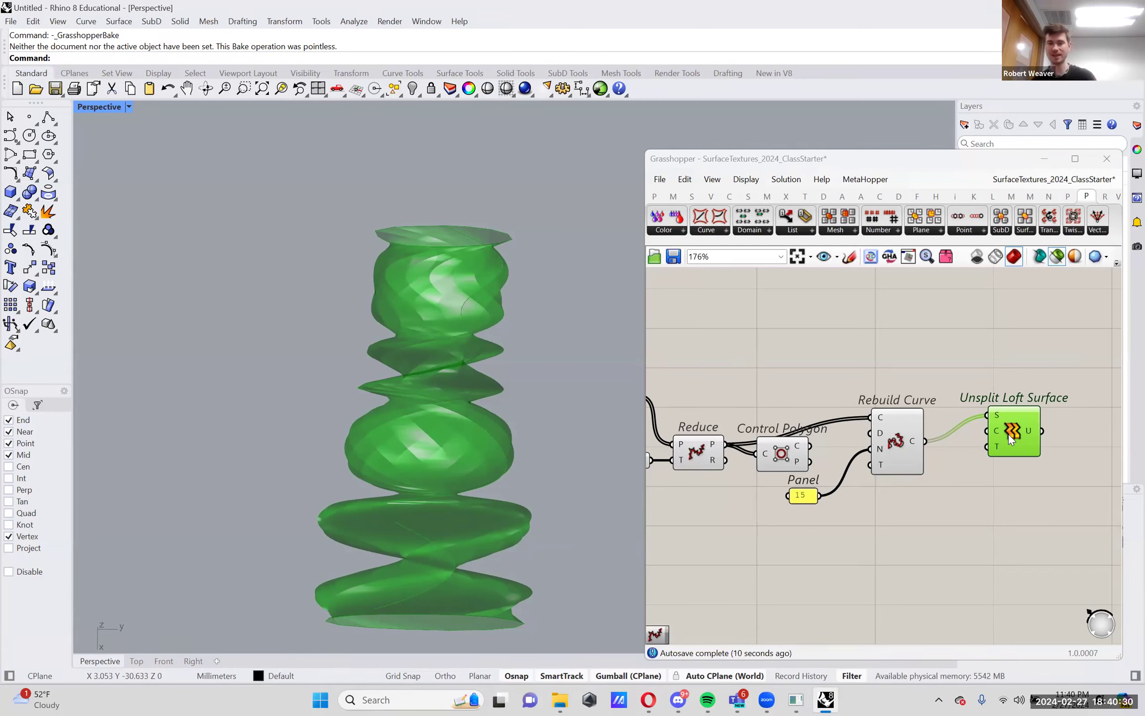
{"action": "key", "text": "Delete"}
Add a Flip Curve component beside Rebuild Curve and connect the C output of Rebuild Curve to its C input
{"action": "left_click", "coordinate": [917, 441]}
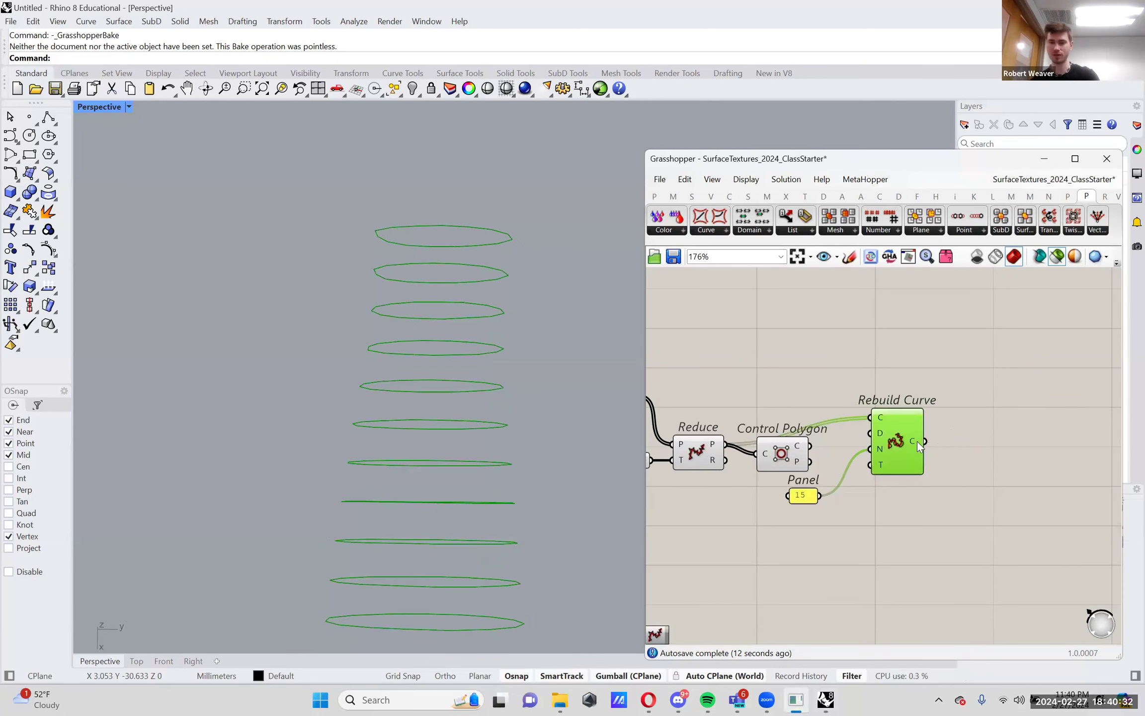
{"action": "scroll", "coordinate": [917, 440], "scroll_direction": "up", "scroll_amount": 2}
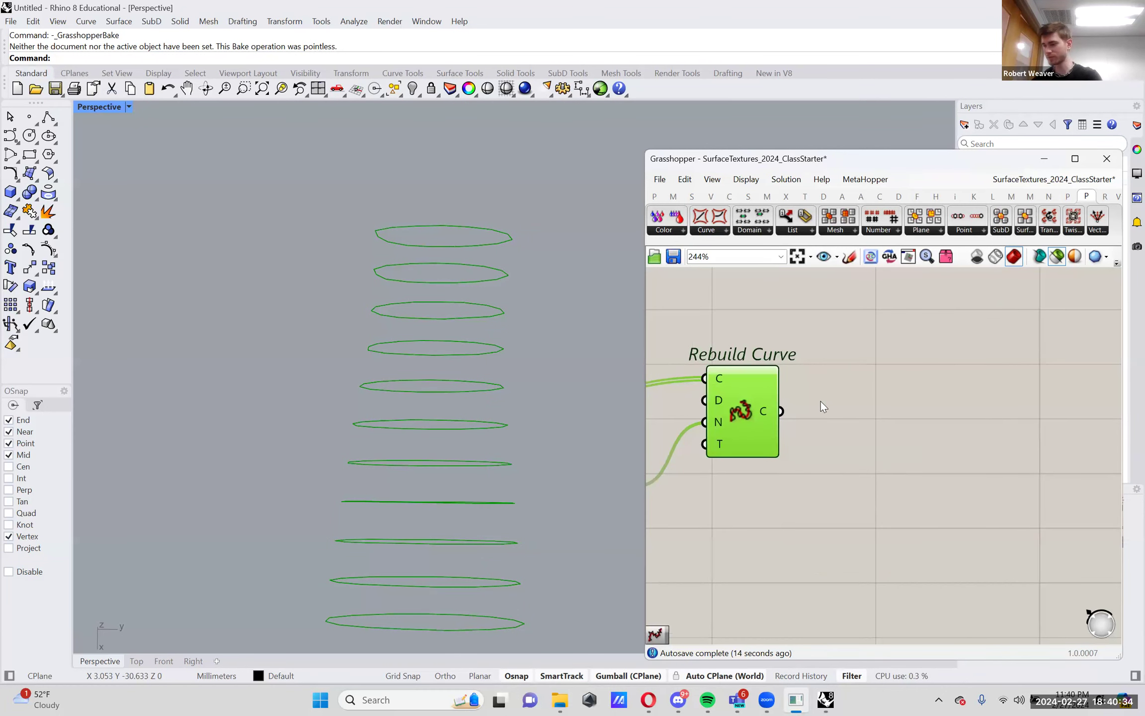
{"action": "double_click", "coordinate": [848, 391]}
{"action": "type", "text": "flip"}
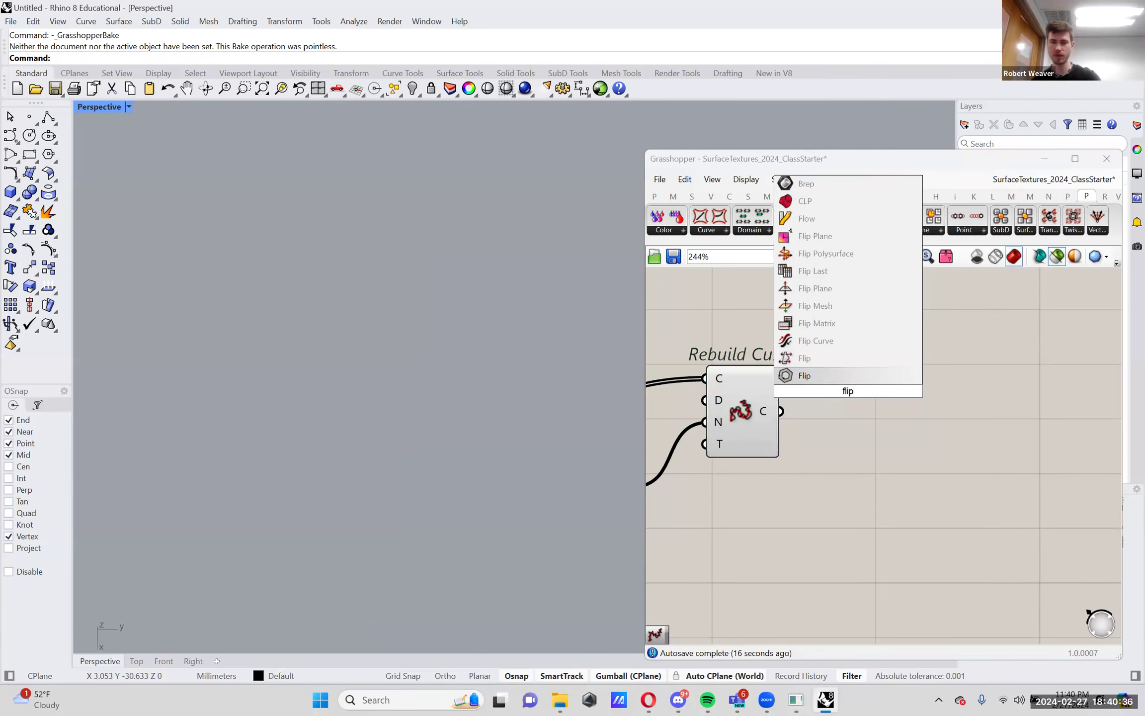
{"action": "left_click", "coordinate": [816, 340]}
{"action": "left_click_drag", "start_coordinate": [844, 387], "coordinate": [902, 387]}
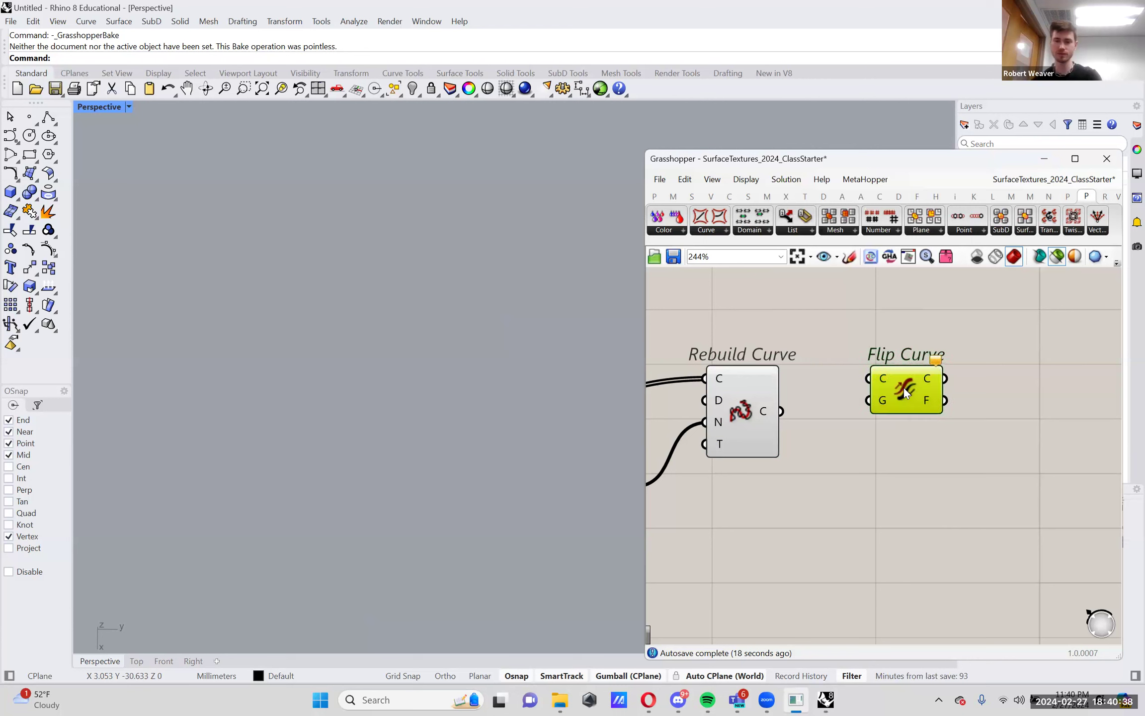
{"action": "mouse_move", "coordinate": [883, 377]}
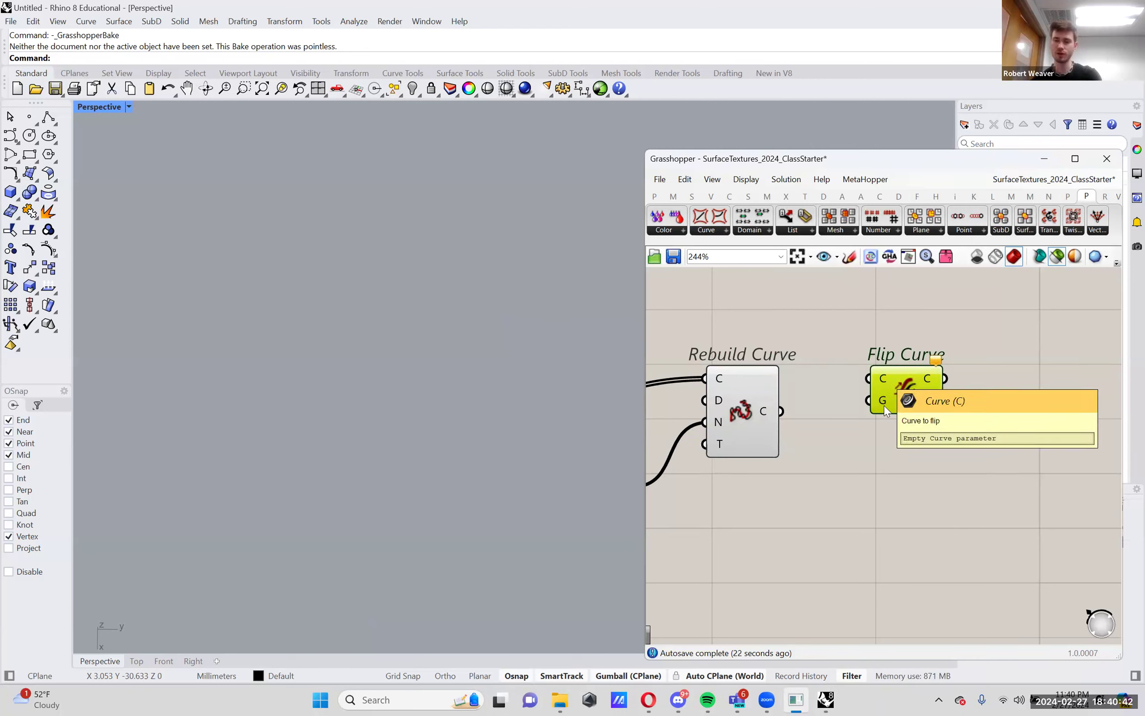
{"action": "mouse_move", "coordinate": [882, 400]}
{"action": "left_click_drag", "start_coordinate": [781, 411], "coordinate": [876, 423]}
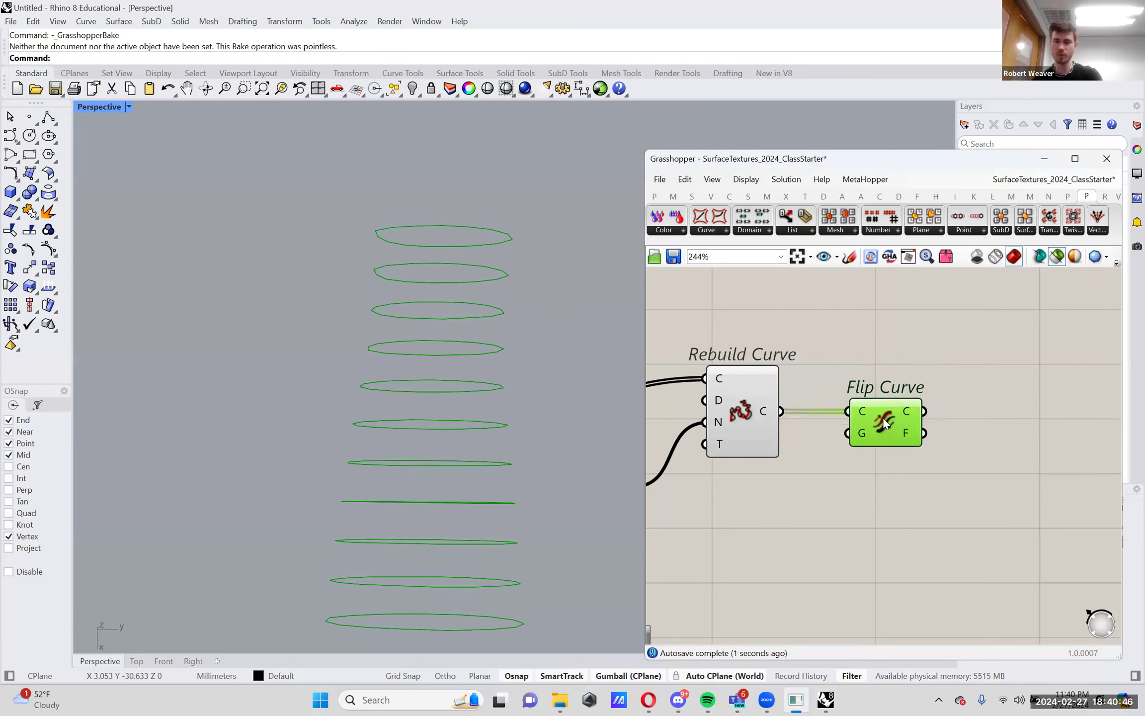
Add two Unsplit Loft Surface components, one fed by the flipped curves and the other by the Rebuild Curve output
{"action": "right_click_drag", "start_coordinate": [867, 408], "coordinate": [842, 391]}
{"action": "double_click", "coordinate": [962, 388]}
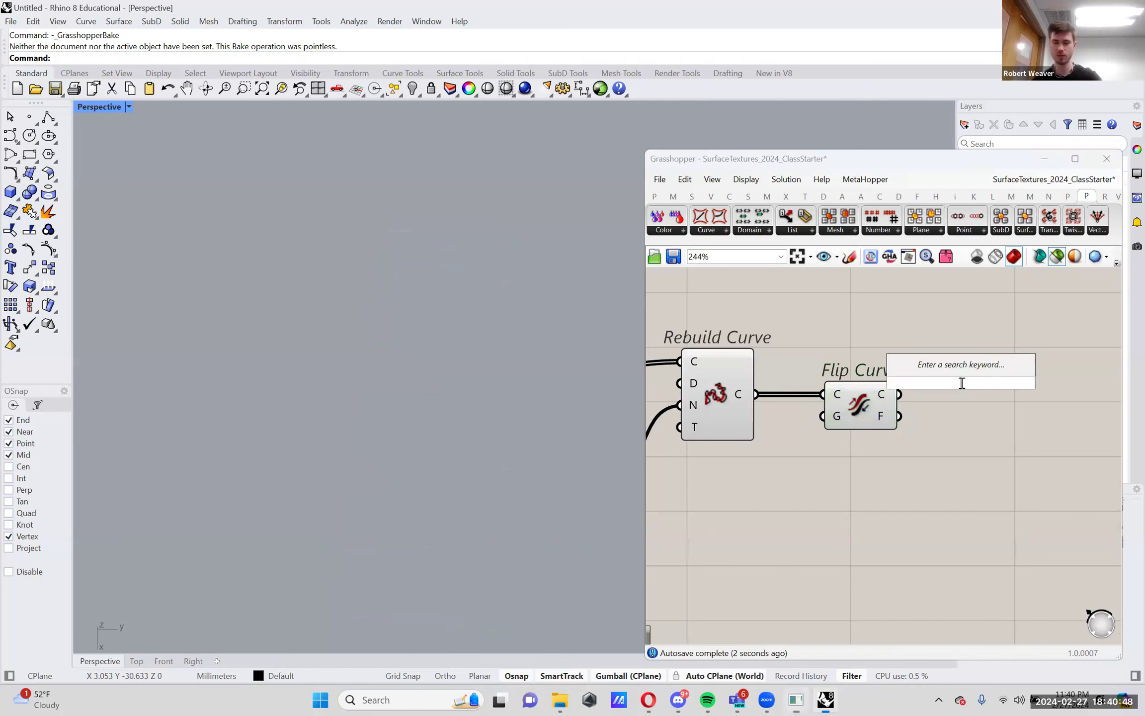
{"action": "type", "text": "unspl"}
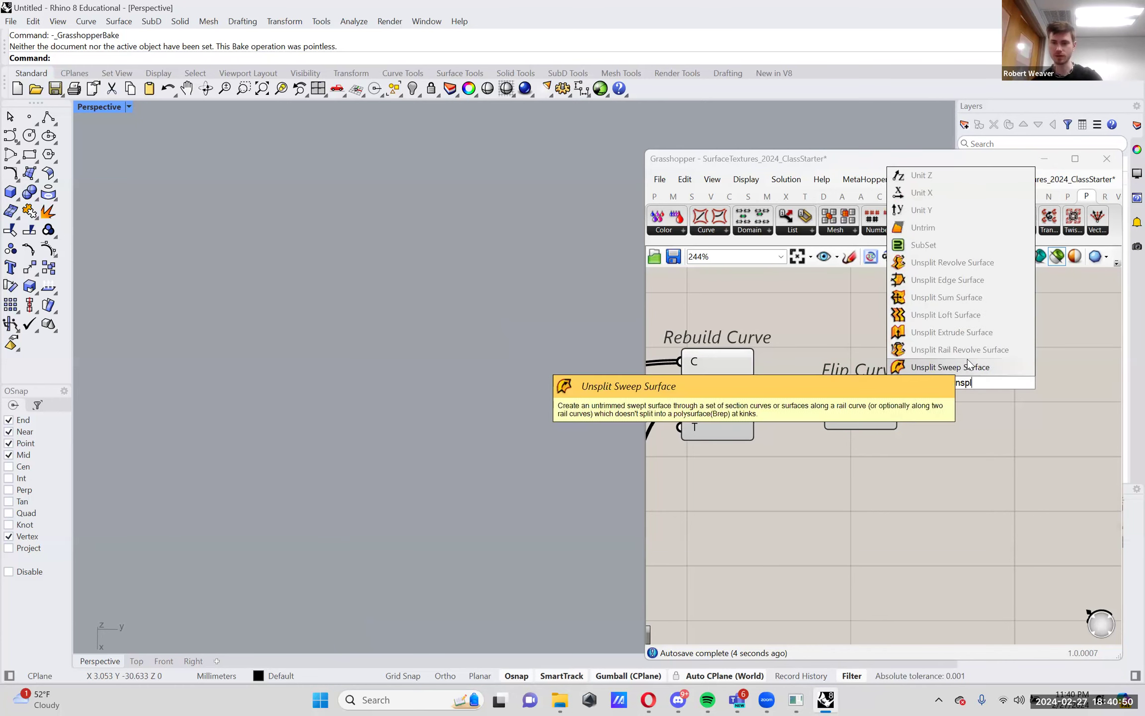
{"action": "left_click", "coordinate": [971, 316]}
{"action": "left_click_drag", "start_coordinate": [901, 394], "coordinate": [989, 431]}
{"action": "left_click_drag", "start_coordinate": [755, 394], "coordinate": [985, 323]}
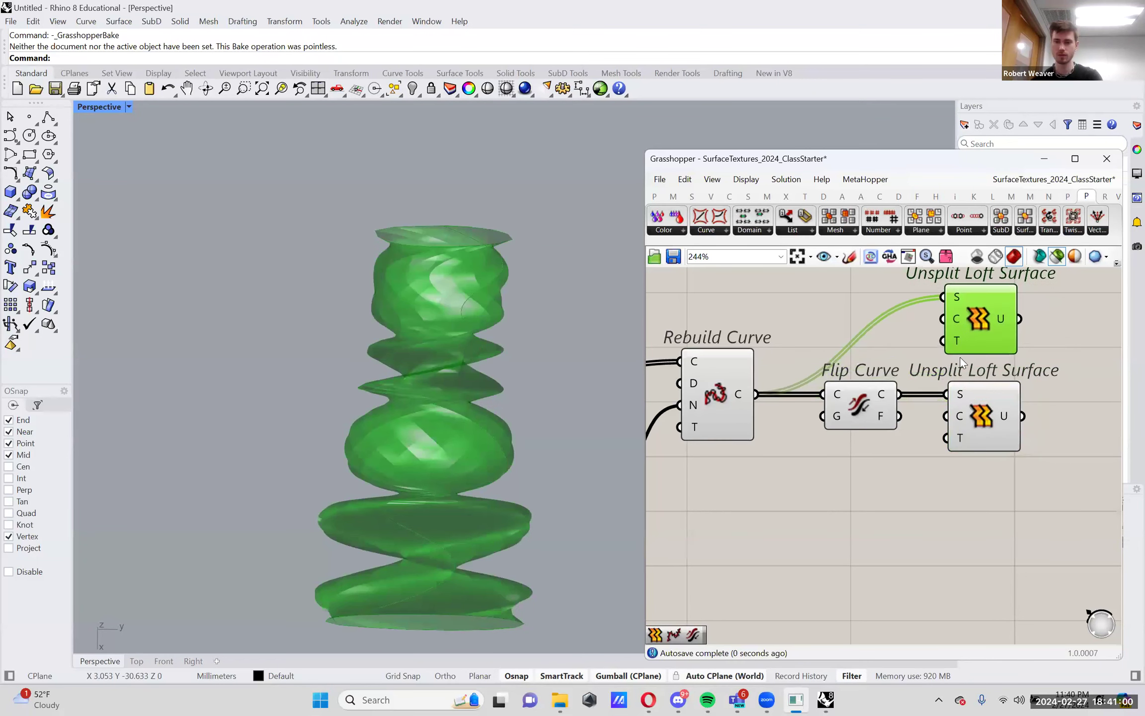
Compare the previews of the flipped and unflipped lofts, and delete both Unsplit Loft Surface components
{"action": "left_click", "coordinate": [984, 323]}
{"action": "left_click", "coordinate": [993, 393]}
{"action": "left_click", "coordinate": [986, 329]}
{"action": "left_click", "coordinate": [987, 405]}
{"action": "left_click", "coordinate": [969, 335]}
{"action": "left_click", "coordinate": [986, 405]}
{"action": "left_click", "coordinate": [983, 333]}
{"action": "left_click", "coordinate": [987, 399]}
{"action": "left_click_drag", "start_coordinate": [1034, 421], "coordinate": [966, 324]}
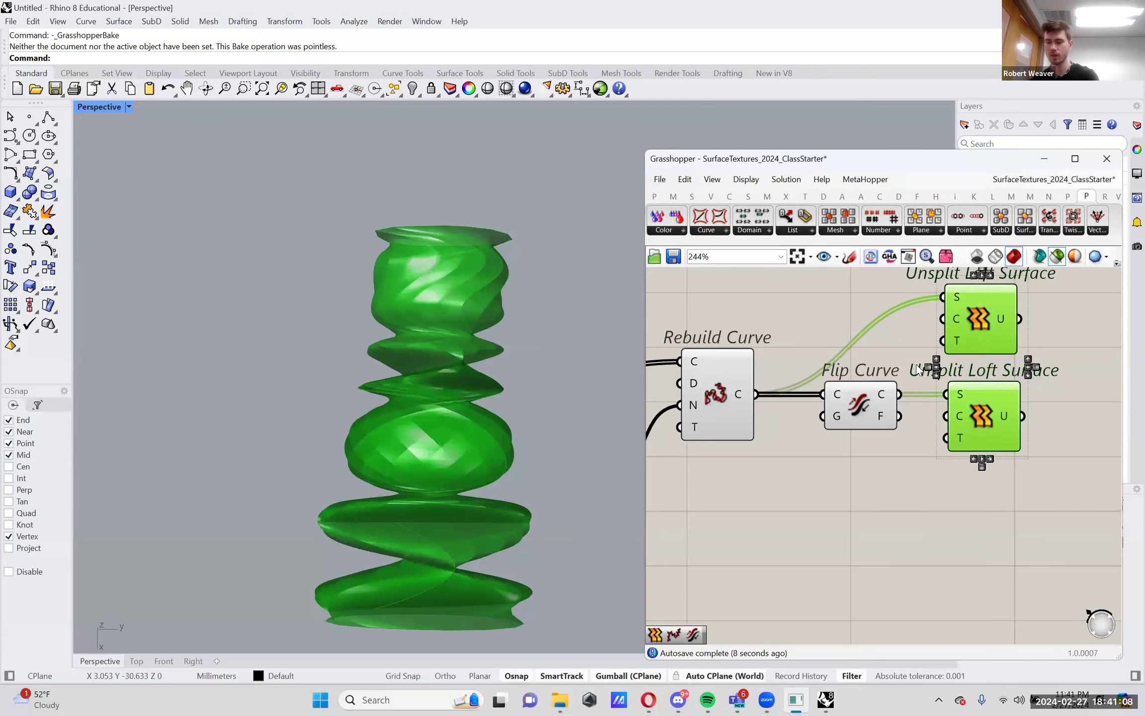
{"action": "key", "text": "Delete"}
{"action": "left_click_drag", "start_coordinate": [906, 389], "coordinate": [944, 393]}
{"action": "left_click", "coordinate": [947, 394]}
{"action": "key", "text": "Delete"}
{"action": "double_click", "coordinate": [948, 397]}
{"action": "type", "text": "align"}
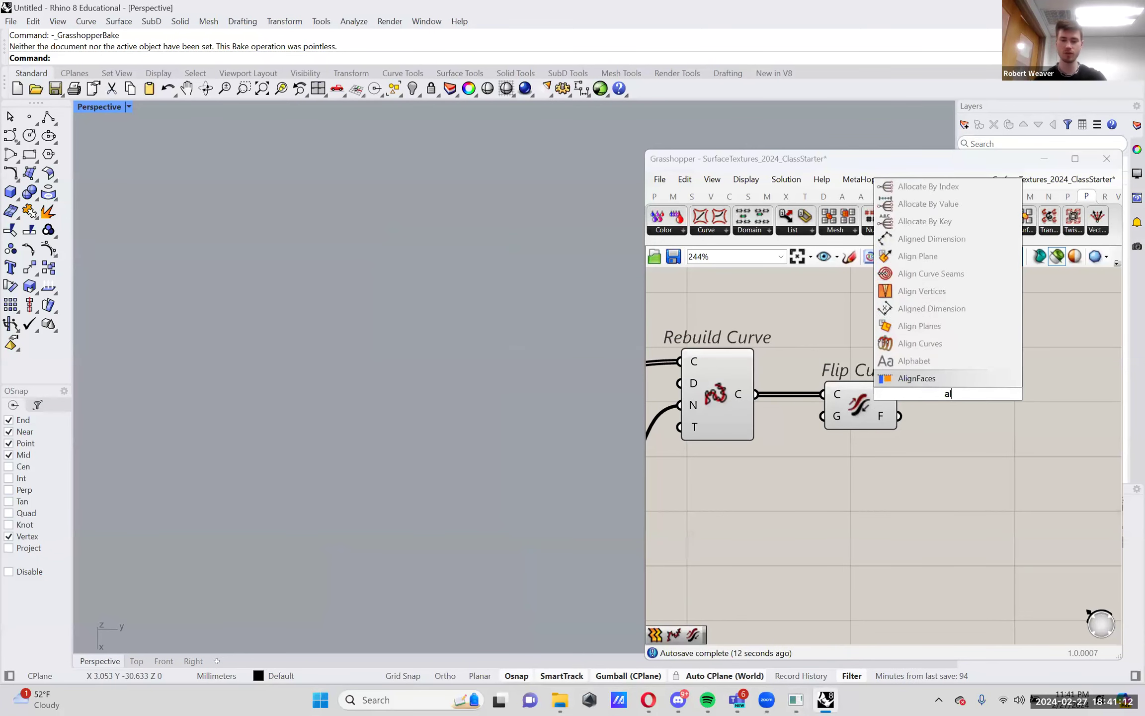
{"action": "key", "text": "Up"}
{"action": "key", "text": "Up"}
{"action": "key", "text": "Up"}
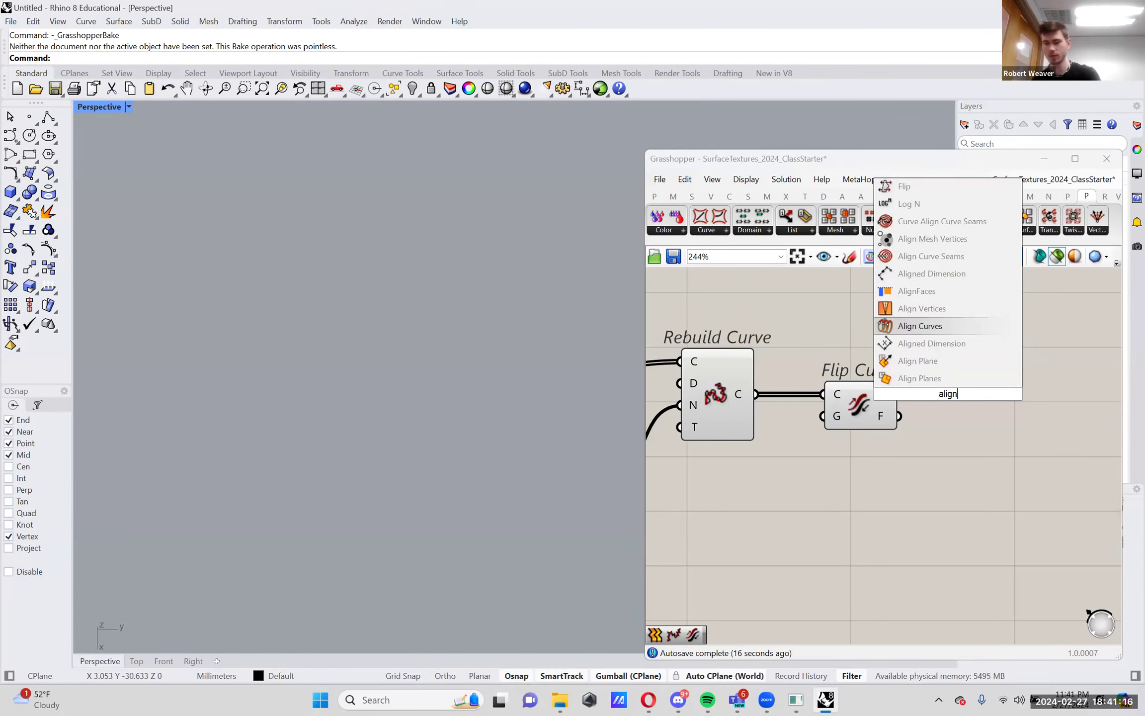
{"action": "key", "text": "Return"}
{"action": "left_click", "coordinate": [948, 393]}
{"action": "key", "text": "Delete"}
Add an Align Curve Seams component beside Flip Curve, connect the flipped curves to its C input, and inspect the seam points
{"action": "double_click", "coordinate": [947, 394]}
{"action": "type", "text": "align cu"}
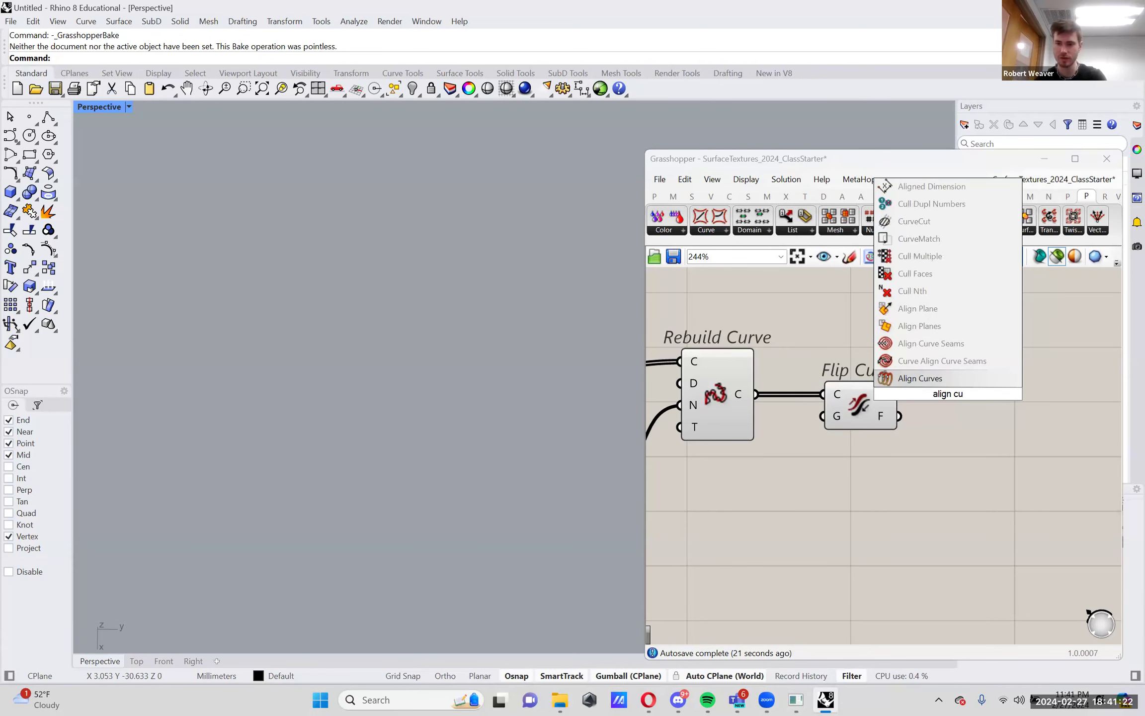
{"action": "key", "text": "Up"}
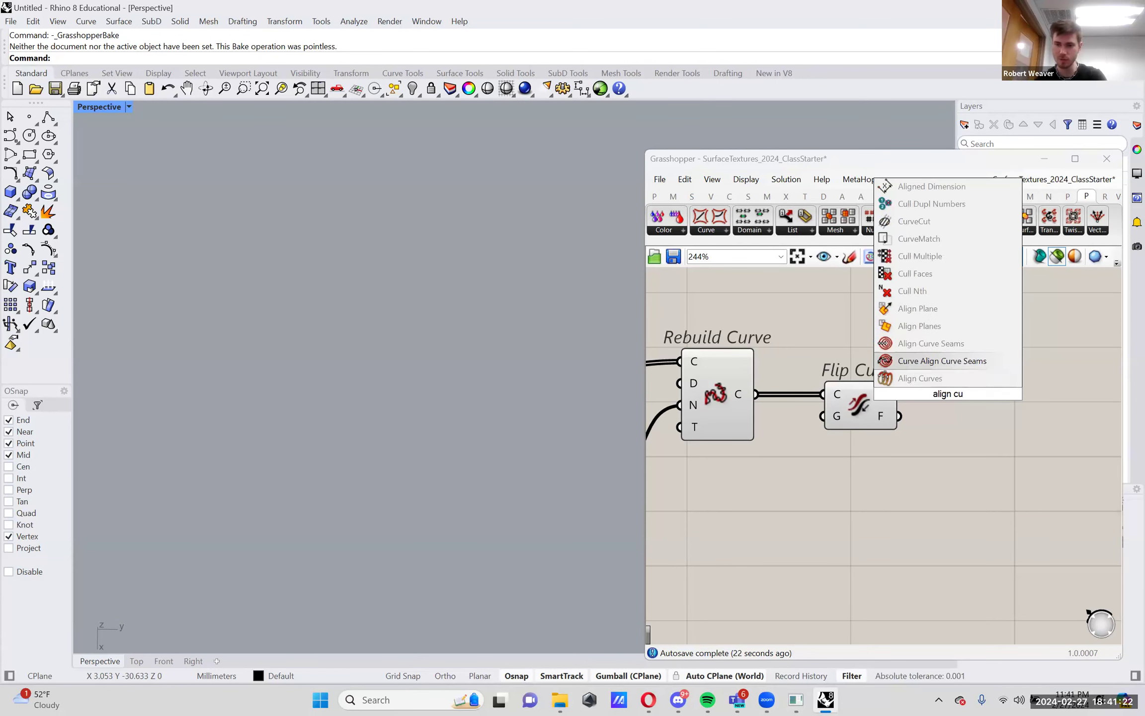
{"action": "key", "text": "Up"}
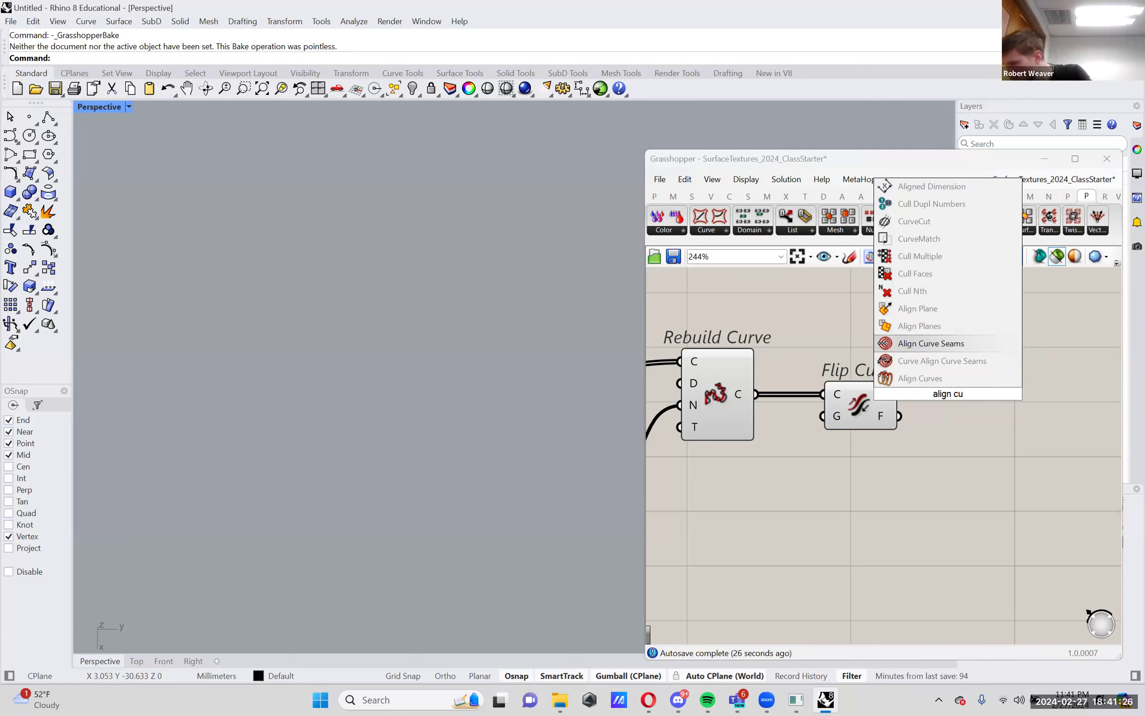
{"action": "key", "text": "Return"}
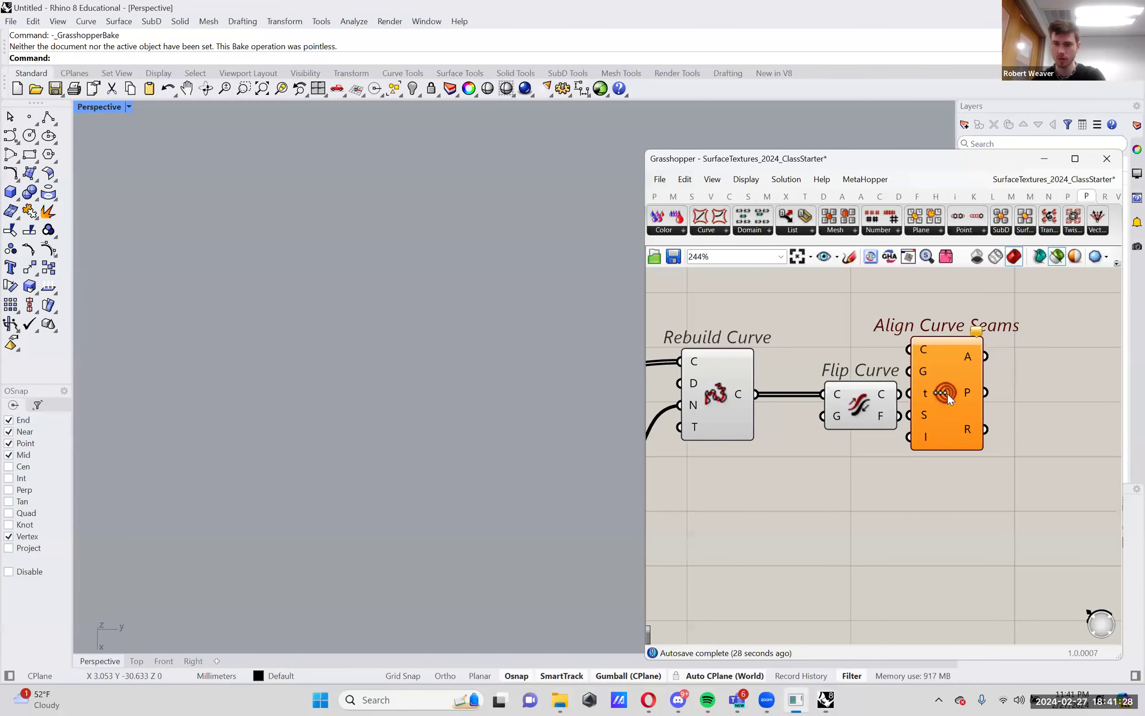
{"action": "left_click_drag", "start_coordinate": [969, 424], "coordinate": [1017, 490]}
{"action": "left_click_drag", "start_coordinate": [900, 394], "coordinate": [962, 399]}
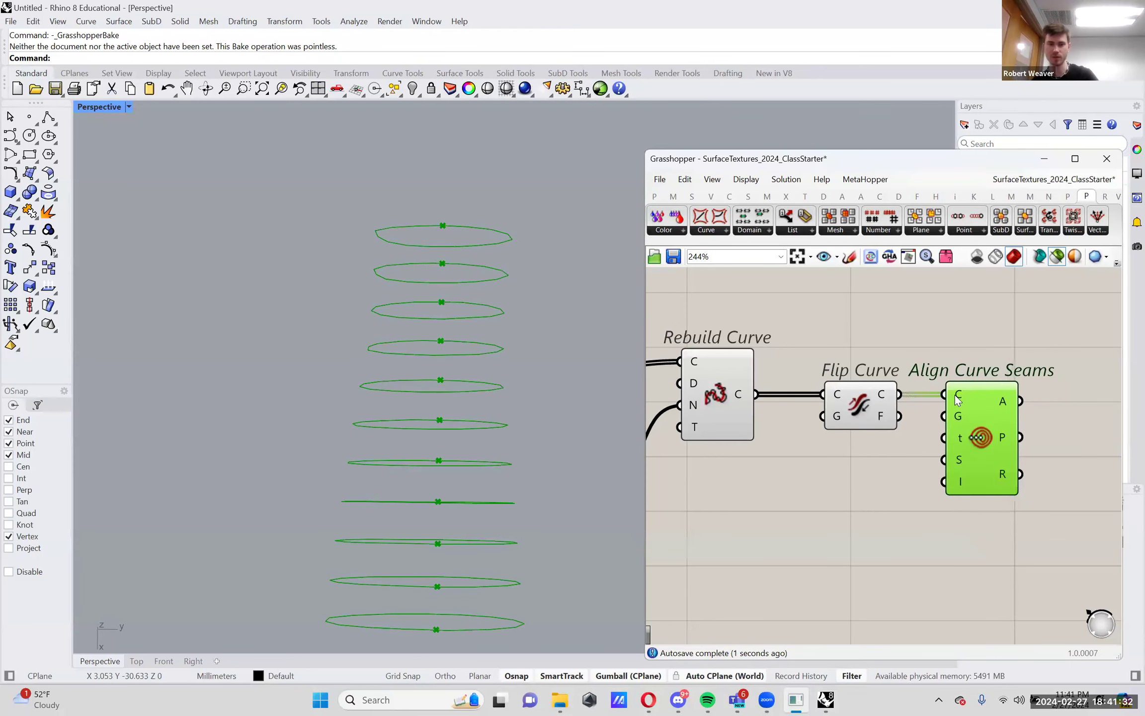
{"action": "right_click_drag", "start_coordinate": [456, 329], "coordinate": [454, 284]}
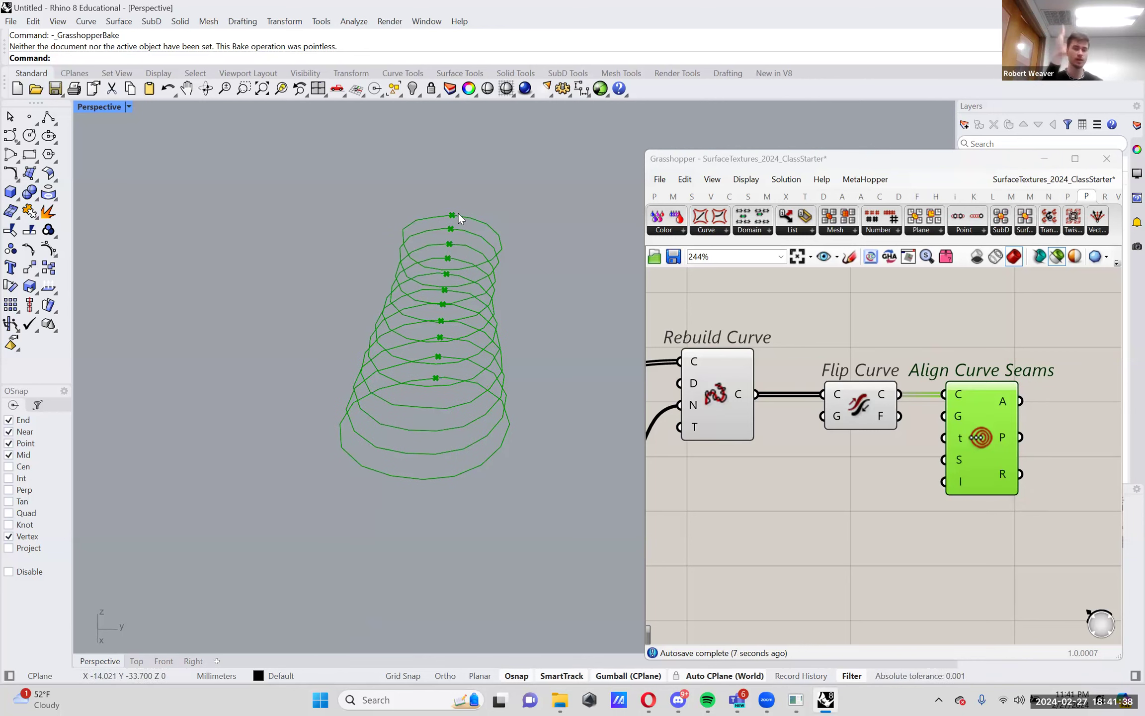
{"action": "scroll", "coordinate": [459, 212], "scroll_direction": "up", "scroll_amount": 3}
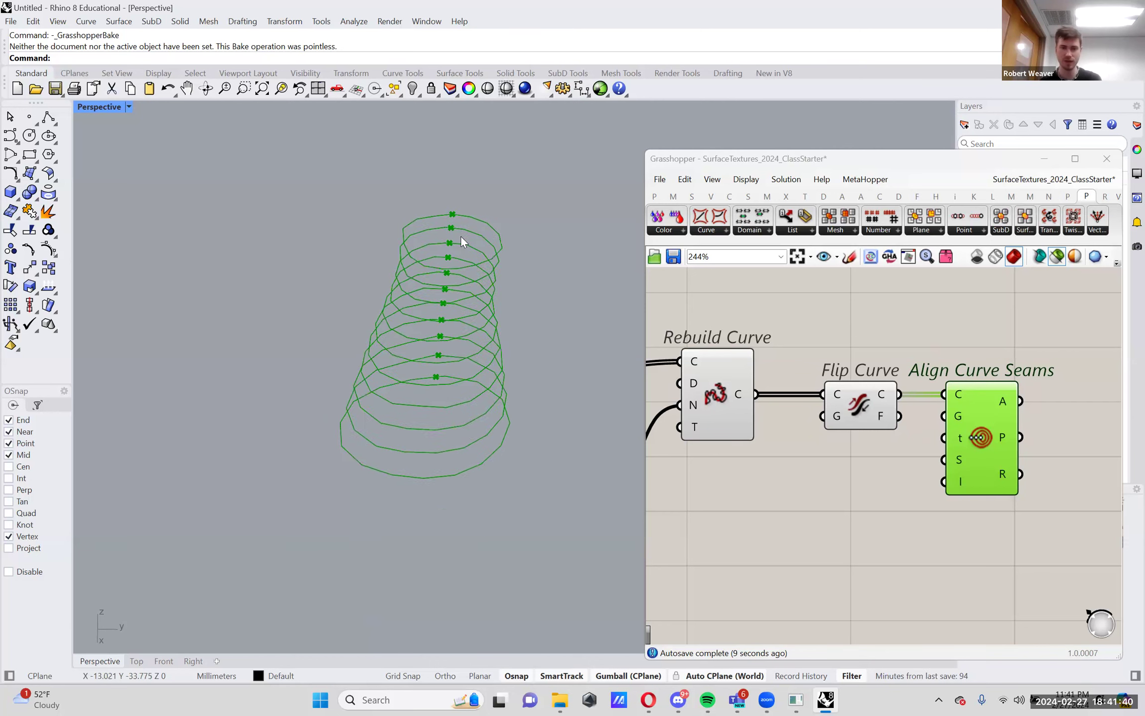
Add an Unsplit Loft Surface component beside Align Curve Seams and inspect the aligned curves in the A output
{"action": "right_click_drag", "start_coordinate": [1086, 368], "coordinate": [936, 402]}
{"action": "double_click", "coordinate": [935, 403]}
{"action": "type", "text": "unspl"}
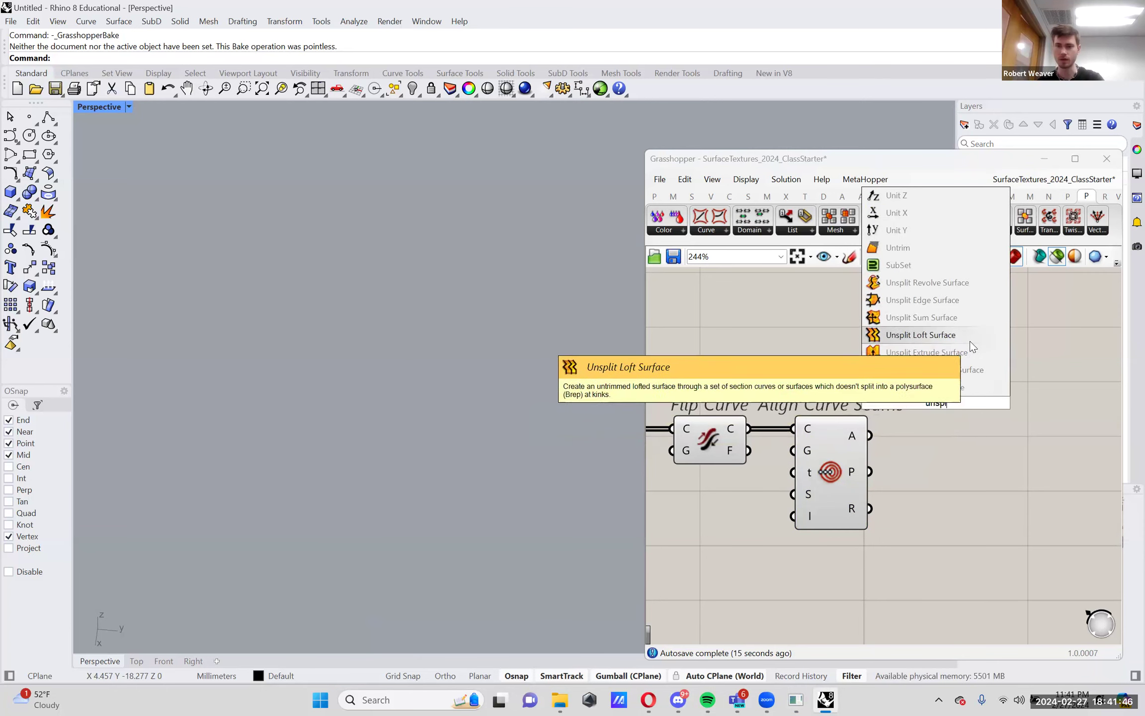
{"action": "left_click", "coordinate": [934, 335]}
{"action": "left_click_drag", "start_coordinate": [914, 401], "coordinate": [956, 442]}
{"action": "left_click", "coordinate": [831, 448]}
{"action": "right_click_drag", "start_coordinate": [829, 385], "coordinate": [961, 371]}
{"action": "left_click", "coordinate": [957, 362]}
{"action": "right_click_drag", "start_coordinate": [963, 432], "coordinate": [885, 443]}
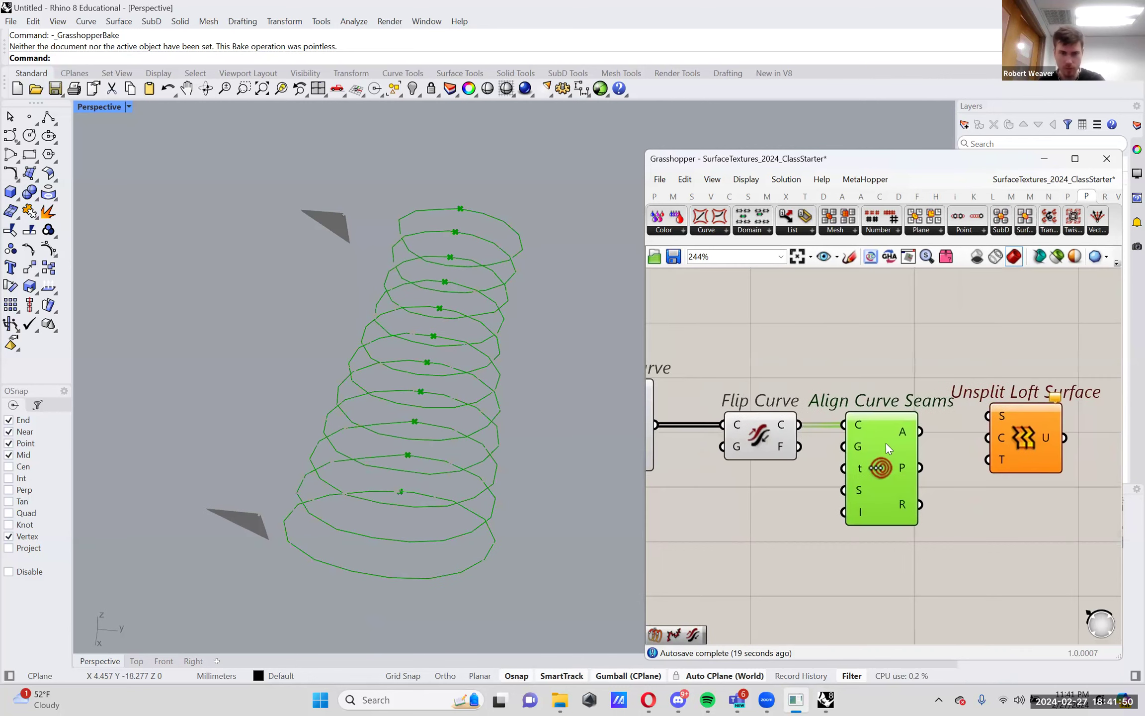
{"action": "mouse_move", "coordinate": [911, 427]}
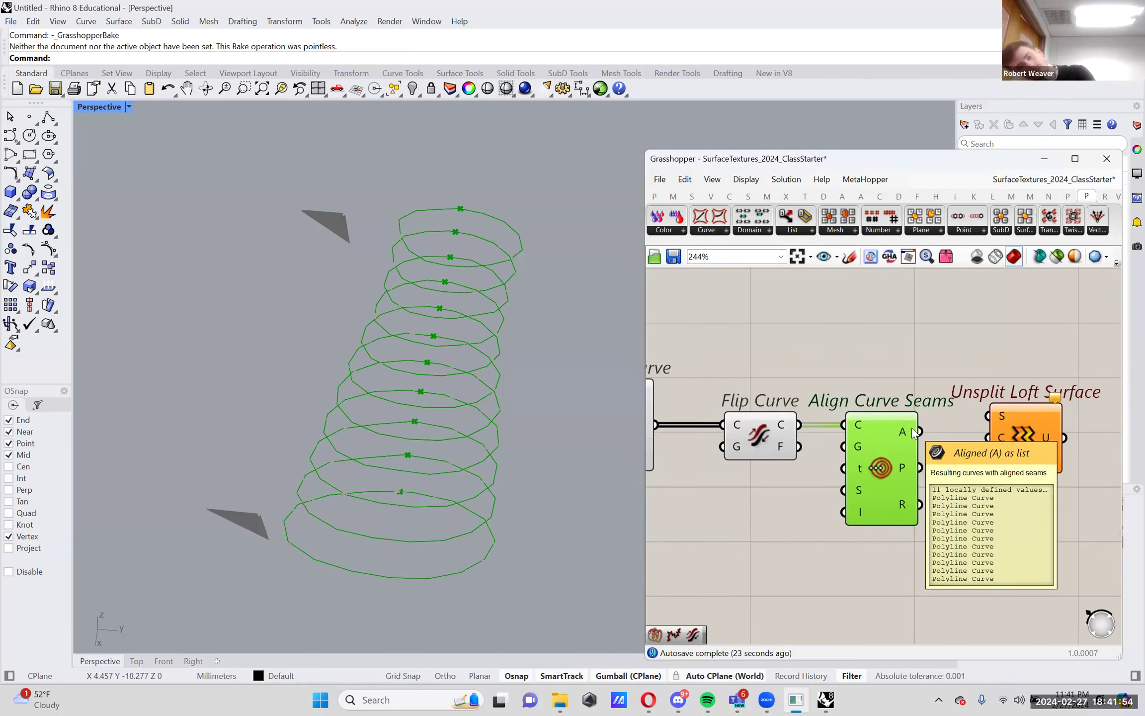
Add a Close Curve component above the chain and wire it between the Rebuild Curve output and the C input of Flip Curve
{"action": "scroll", "coordinate": [895, 432], "scroll_direction": "down", "scroll_amount": 3}
{"action": "right_click_drag", "start_coordinate": [838, 475], "coordinate": [919, 470]}
{"action": "scroll", "coordinate": [919, 470], "scroll_direction": "up", "scroll_amount": 2}
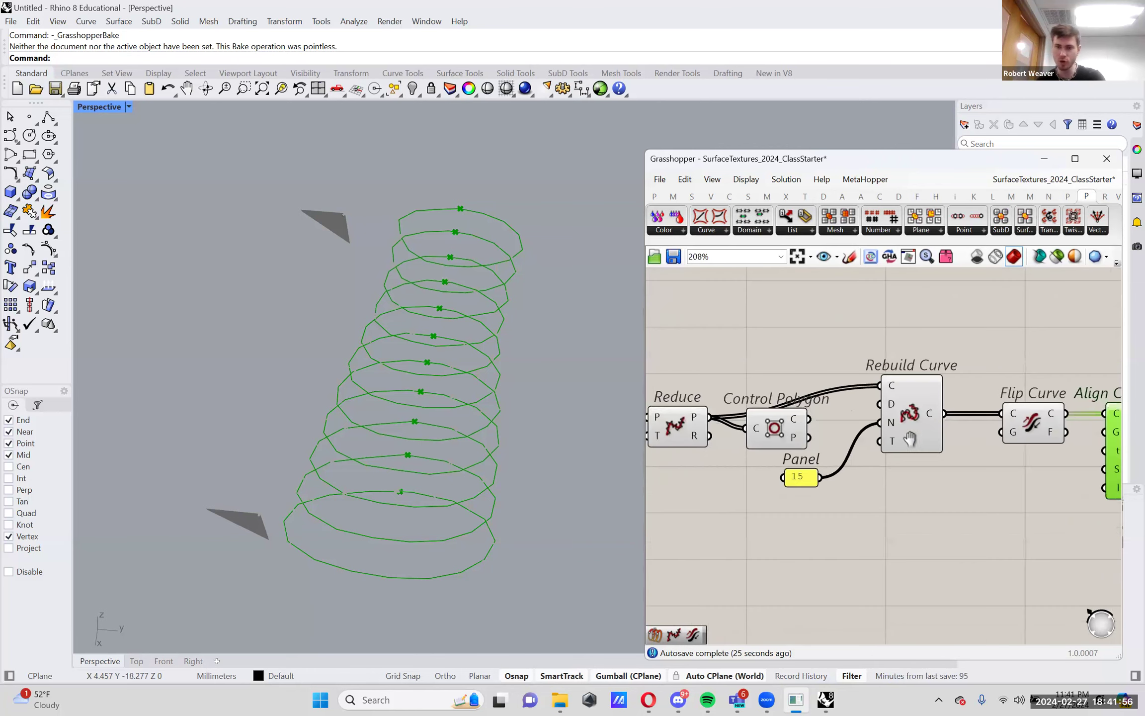
{"action": "double_click", "coordinate": [913, 343]}
{"action": "type", "text": "clo"}
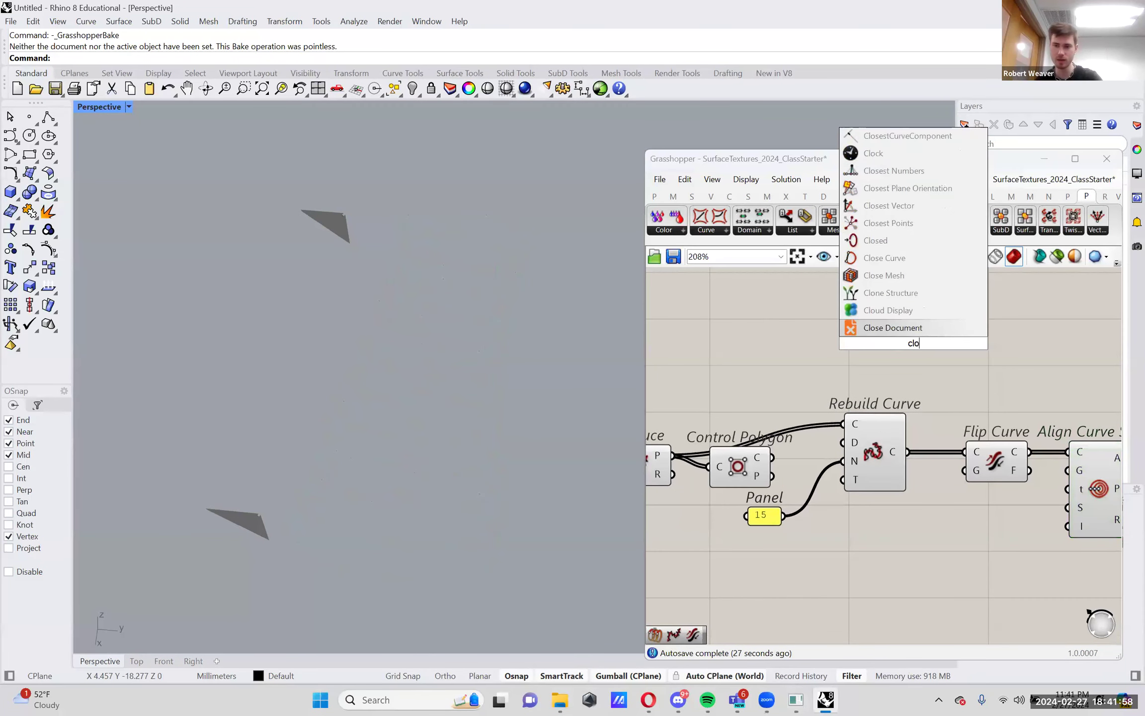
{"action": "left_click", "coordinate": [918, 260]}
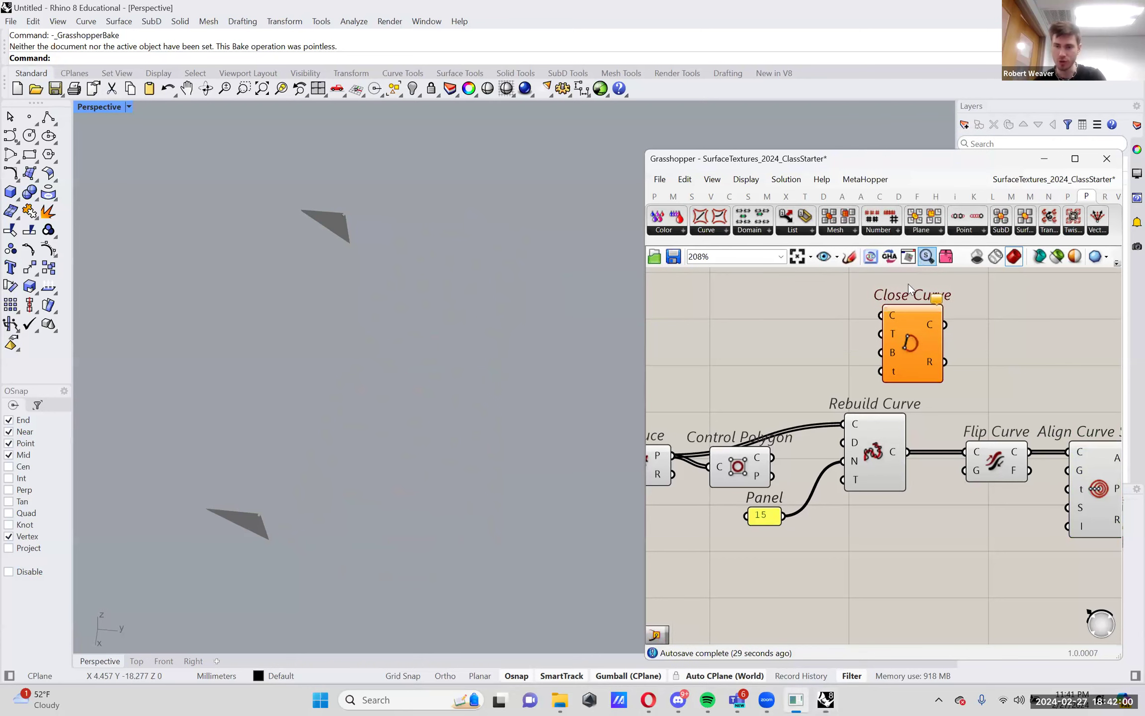
{"action": "left_click_drag", "start_coordinate": [896, 333], "coordinate": [944, 351]}
{"action": "right_click_drag", "start_coordinate": [944, 351], "coordinate": [797, 440]}
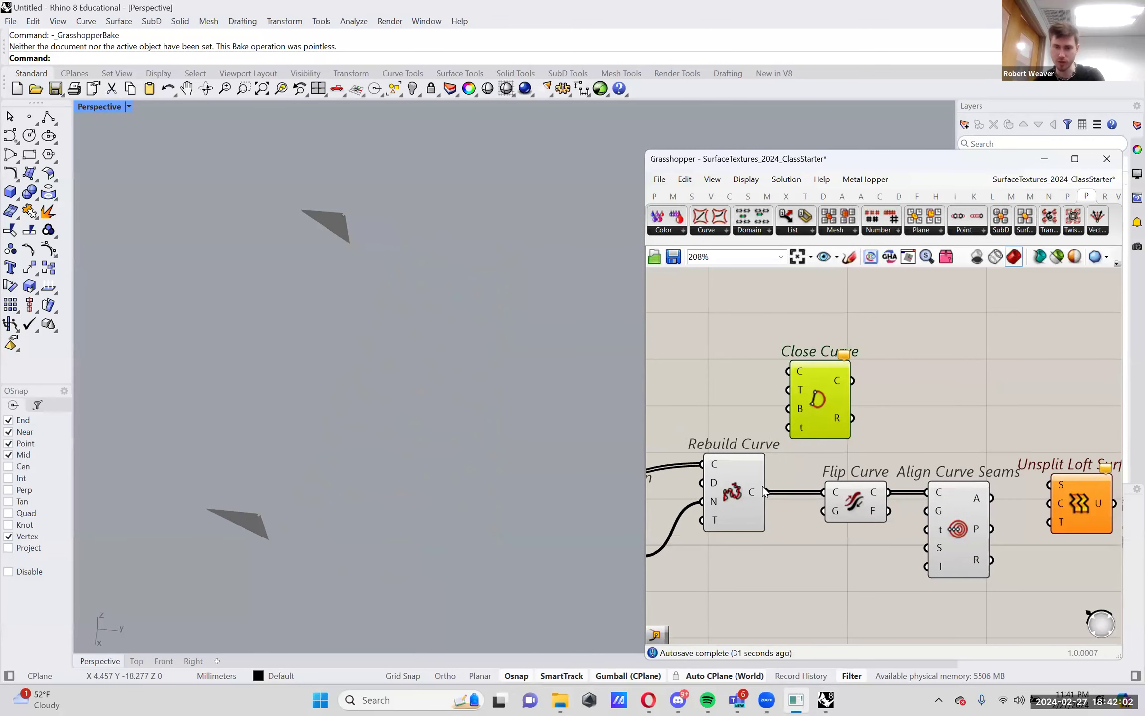
{"action": "left_click_drag", "start_coordinate": [766, 490], "coordinate": [823, 492]}
{"action": "right_click_drag", "start_coordinate": [882, 473], "coordinate": [913, 444]}
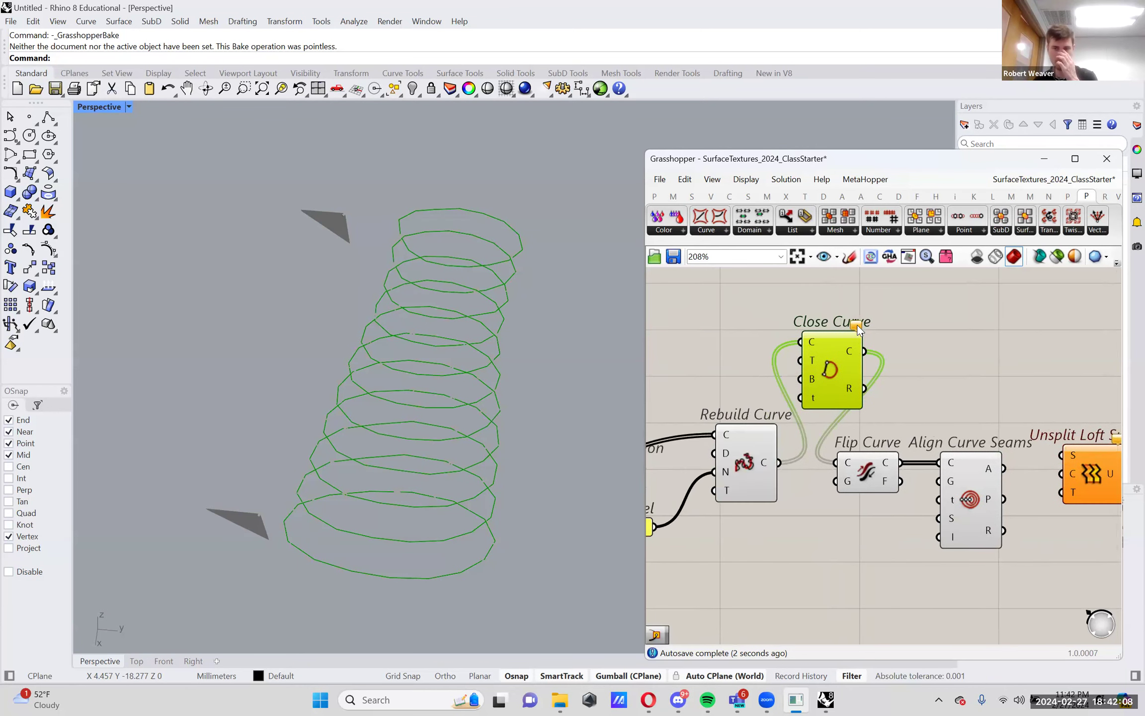
Read the Close Curve warning, connect the A output of Align Curve Seams to the S input of Unsplit Loft Surface, and inspect the loft
{"action": "mouse_move", "coordinate": [857, 328]}
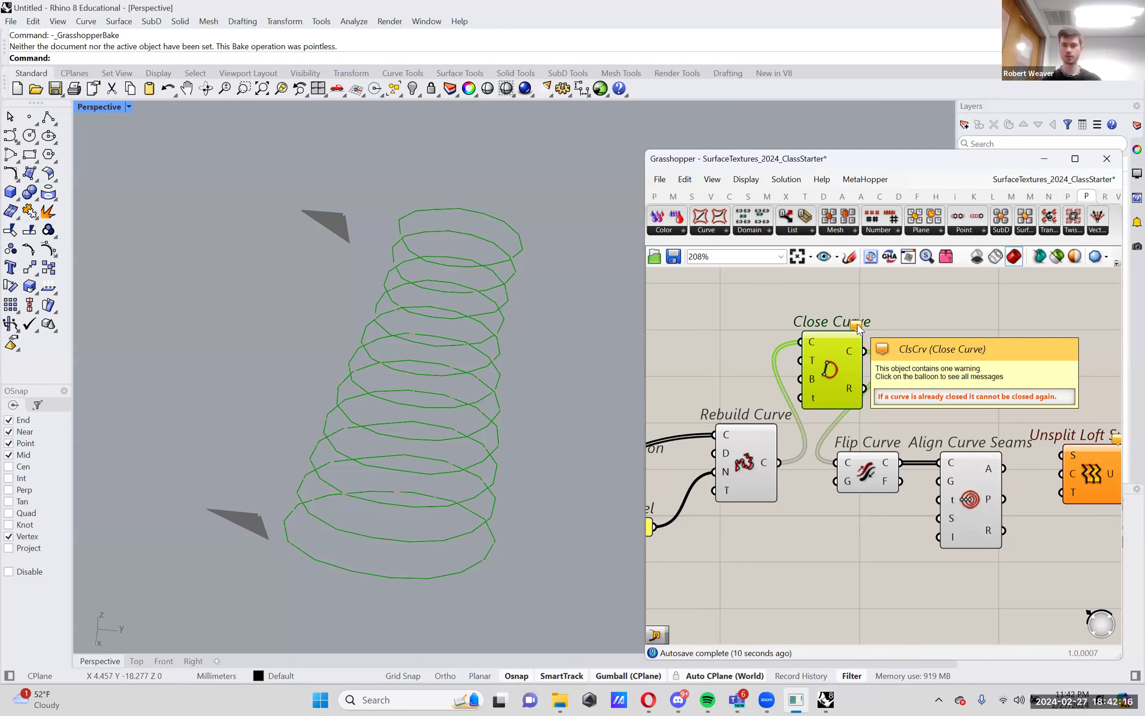
{"action": "right_click_drag", "start_coordinate": [887, 376], "coordinate": [795, 372]}
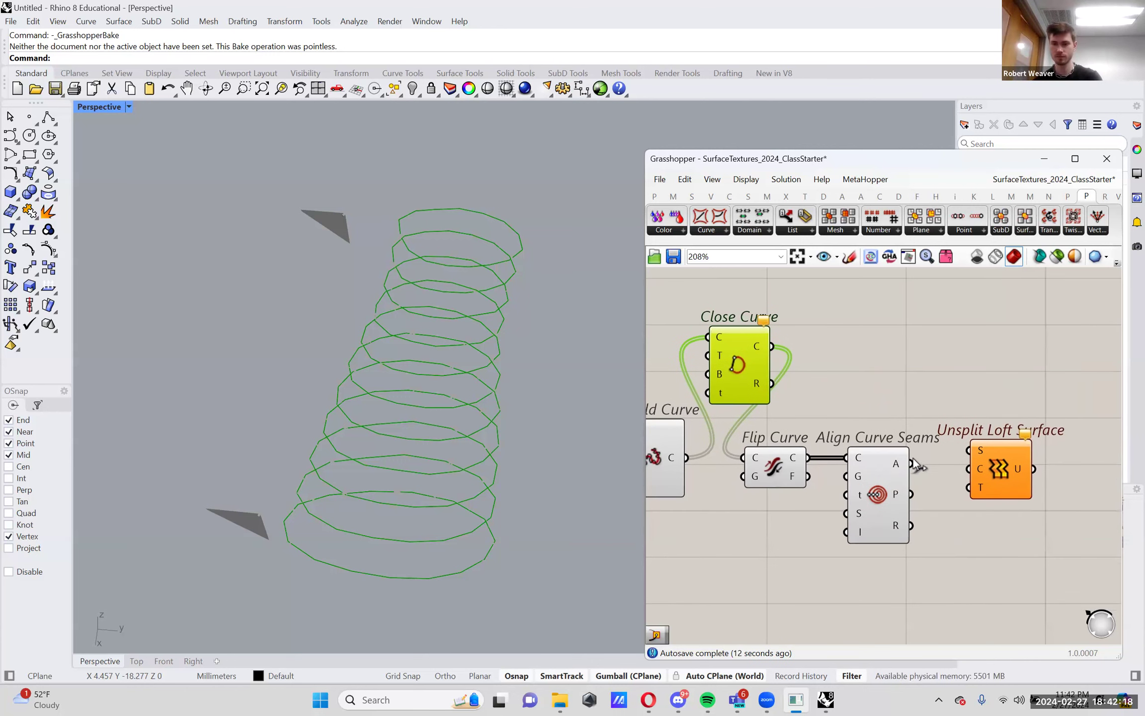
{"action": "left_click_drag", "start_coordinate": [919, 461], "coordinate": [1002, 468]}
{"action": "left_click", "coordinate": [713, 412]}
{"action": "right_click_drag", "start_coordinate": [472, 407], "coordinate": [463, 448]}
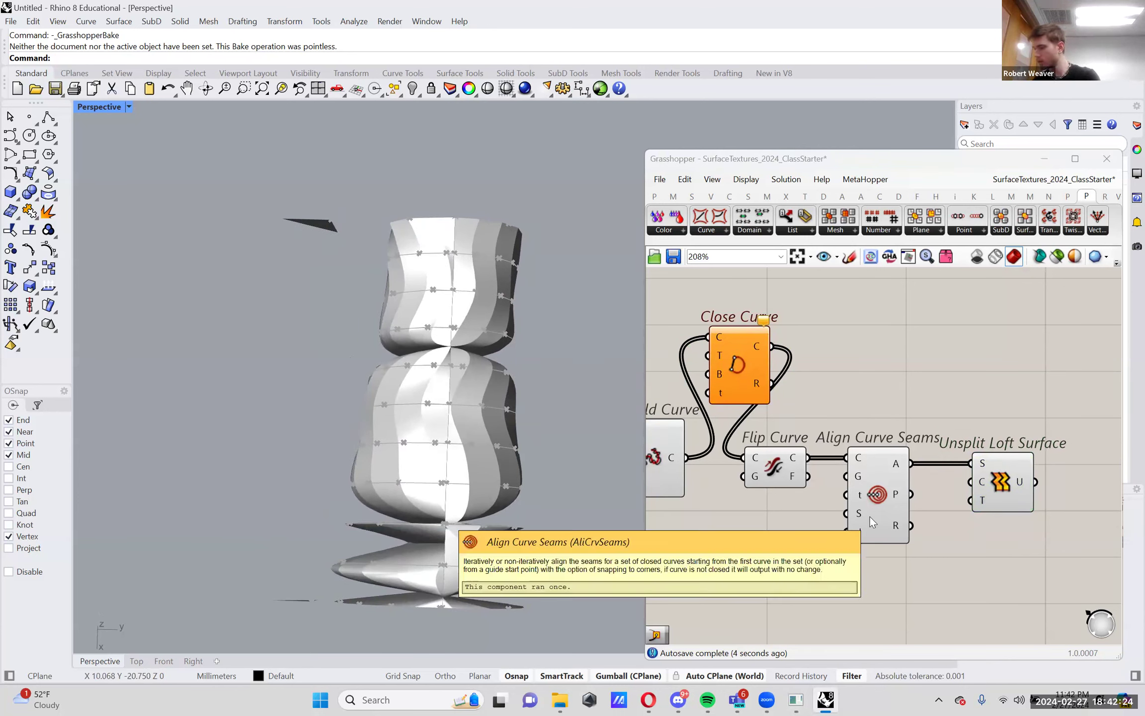
{"action": "scroll", "coordinate": [826, 516], "scroll_direction": "left", "scroll_amount": 6}
{"action": "scroll", "coordinate": [922, 505], "scroll_direction": "right", "scroll_amount": 4}
{"action": "scroll", "coordinate": [851, 520], "scroll_direction": "left", "scroll_amount": 1}
{"action": "double_click", "coordinate": [857, 521]}
{"action": "type", "text": "list item"}
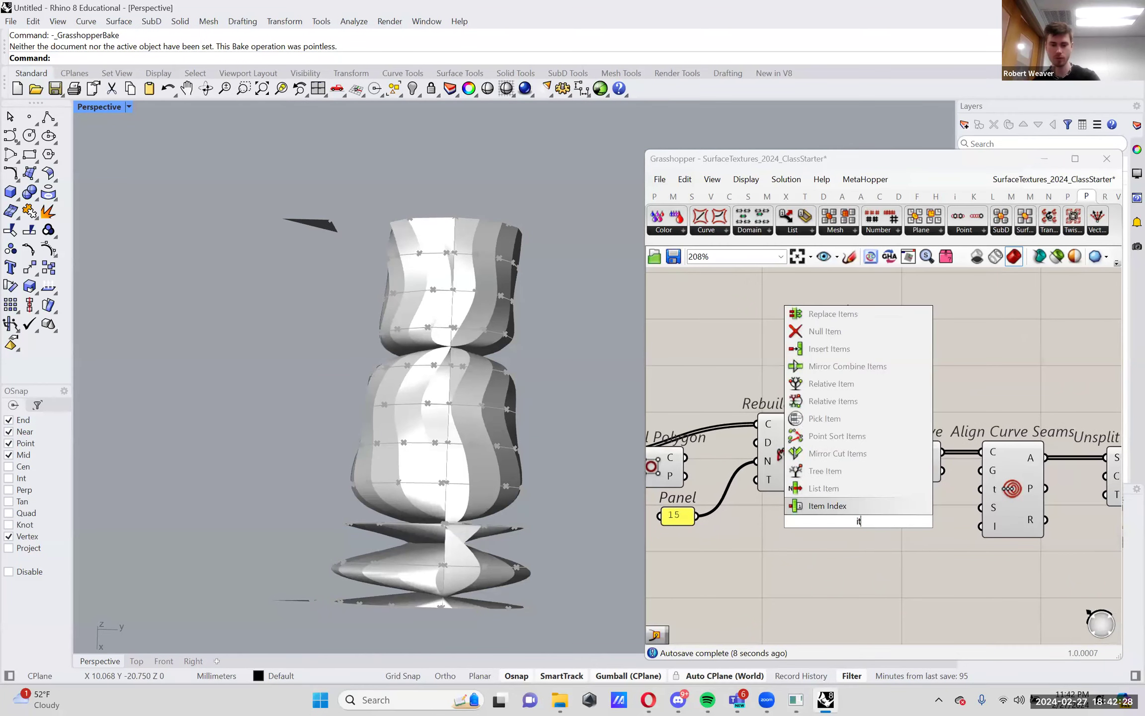
{"action": "key", "text": "Return"}
{"action": "left_click_drag", "start_coordinate": [821, 452], "coordinate": [878, 470]}
{"action": "key", "text": "Delete"}
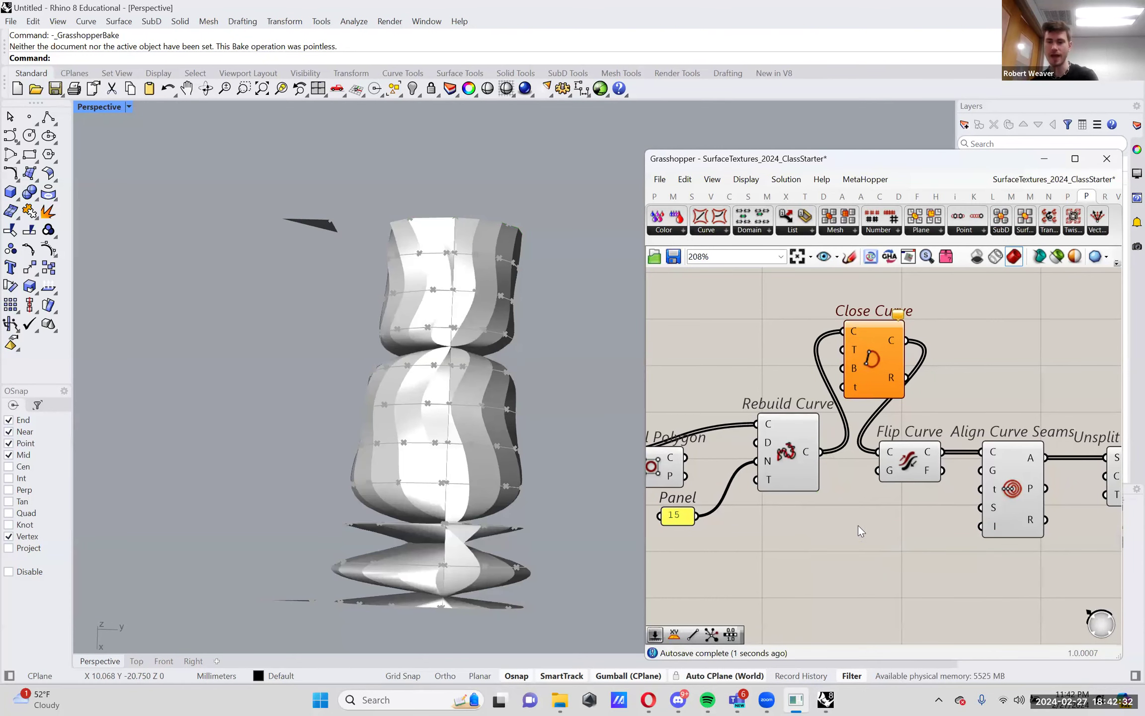
Add a List Item component below Rebuild Curve and connect the rebuilt curves to its L input
{"action": "right_click_drag", "start_coordinate": [858, 526], "coordinate": [830, 506]}
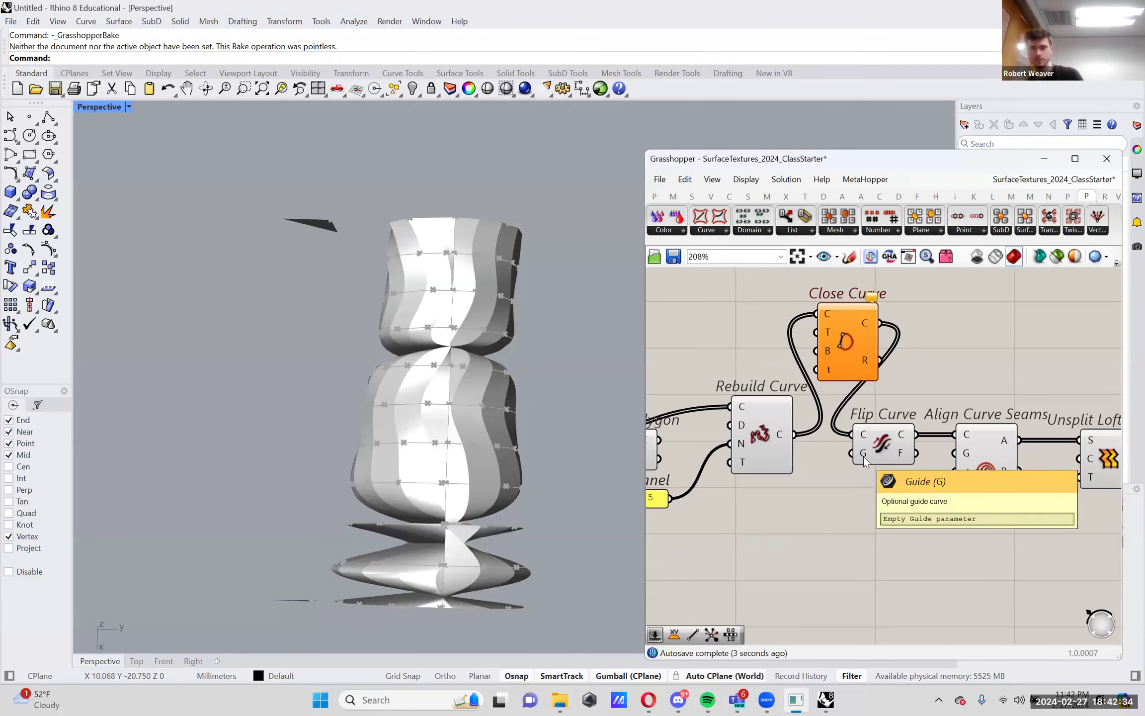
{"action": "mouse_move", "coordinate": [877, 451]}
{"action": "left_mouse_down"}
{"action": "mouse_move", "coordinate": [906, 449]}
{"action": "mouse_move", "coordinate": [880, 449]}
{"action": "left_mouse_up"}
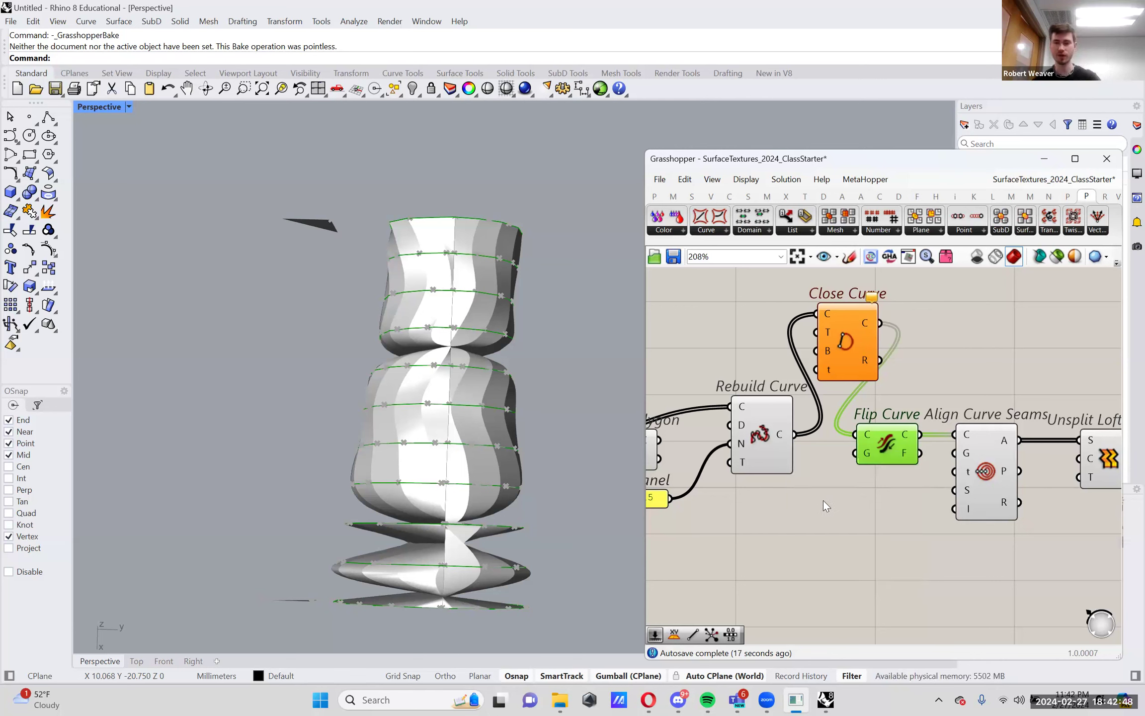
{"action": "double_click", "coordinate": [823, 500]}
{"action": "type", "text": "ite"}
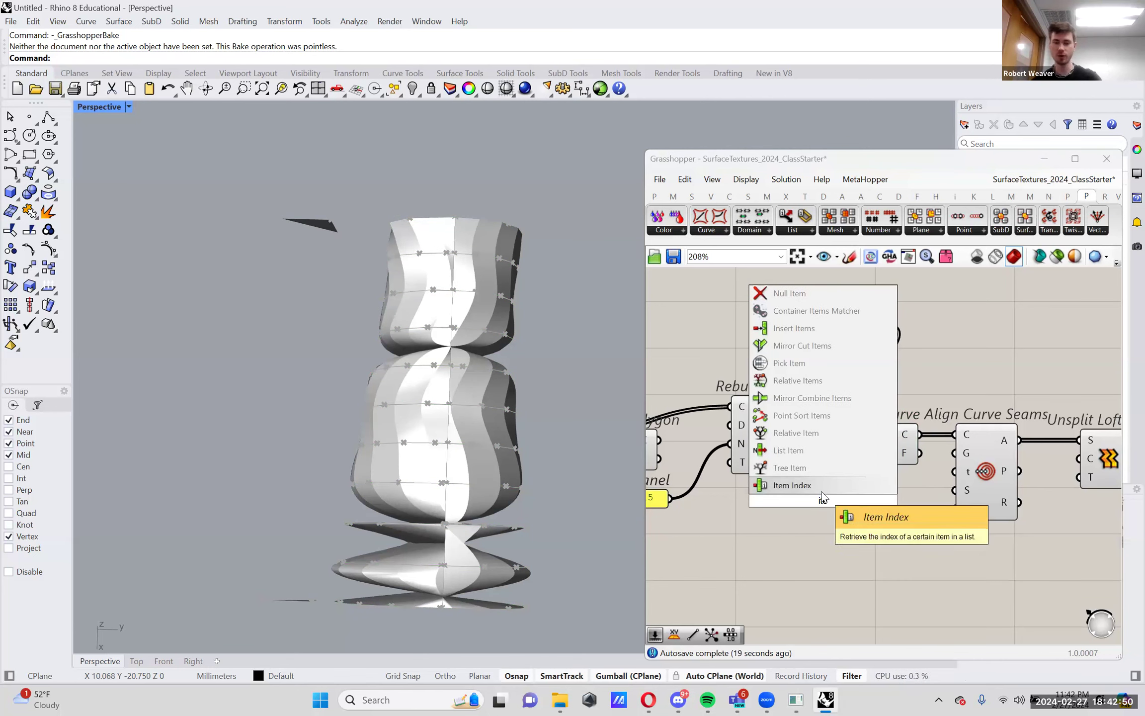
{"action": "type", "text": "m"}
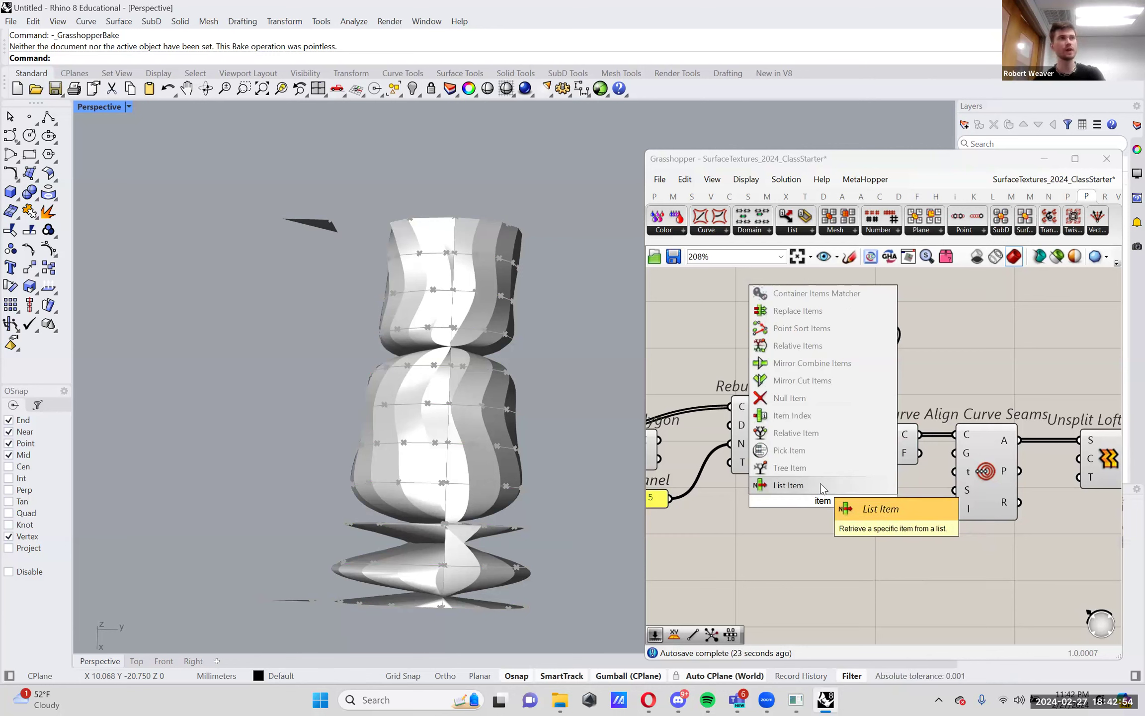
{"action": "left_click", "coordinate": [821, 486]}
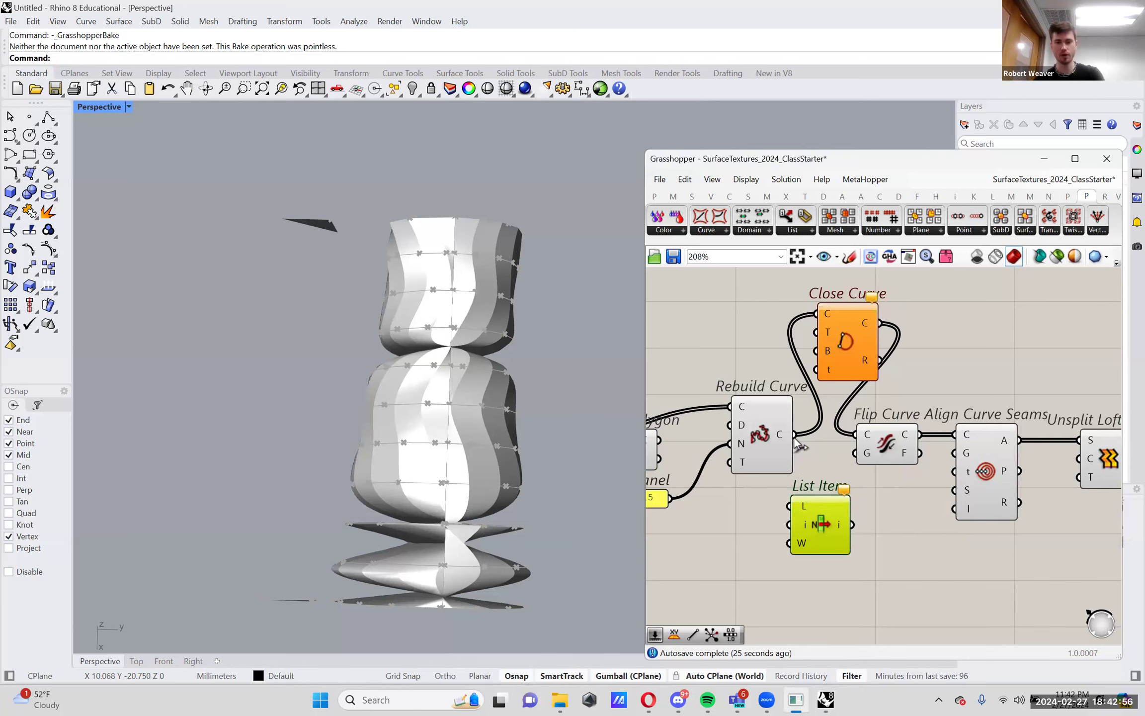
{"action": "left_click_drag", "start_coordinate": [793, 502], "coordinate": [793, 504]}
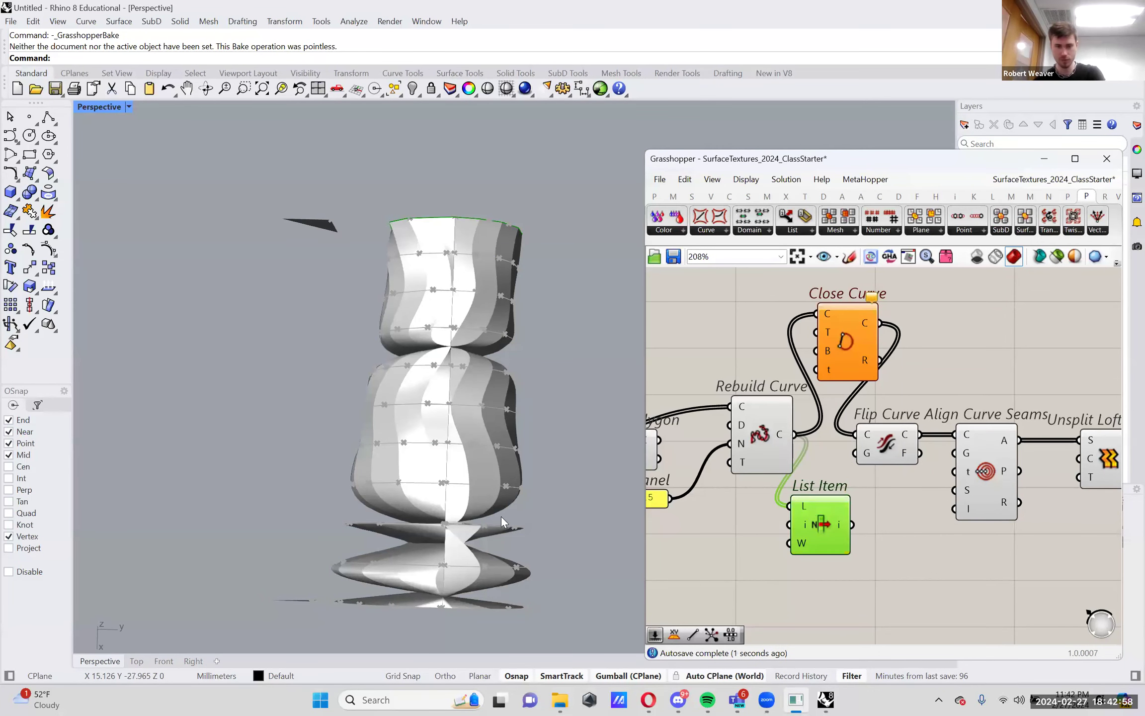
Connect the List Item output to the Guide (G) input of Flip Curve and inspect the loft from several angles
{"action": "right_click_drag", "start_coordinate": [501, 517], "coordinate": [483, 365]}
{"action": "scroll", "coordinate": [512, 208], "scroll_direction": "up", "scroll_amount": 5}
{"action": "scroll", "coordinate": [517, 265], "scroll_direction": "down", "scroll_amount": 5}
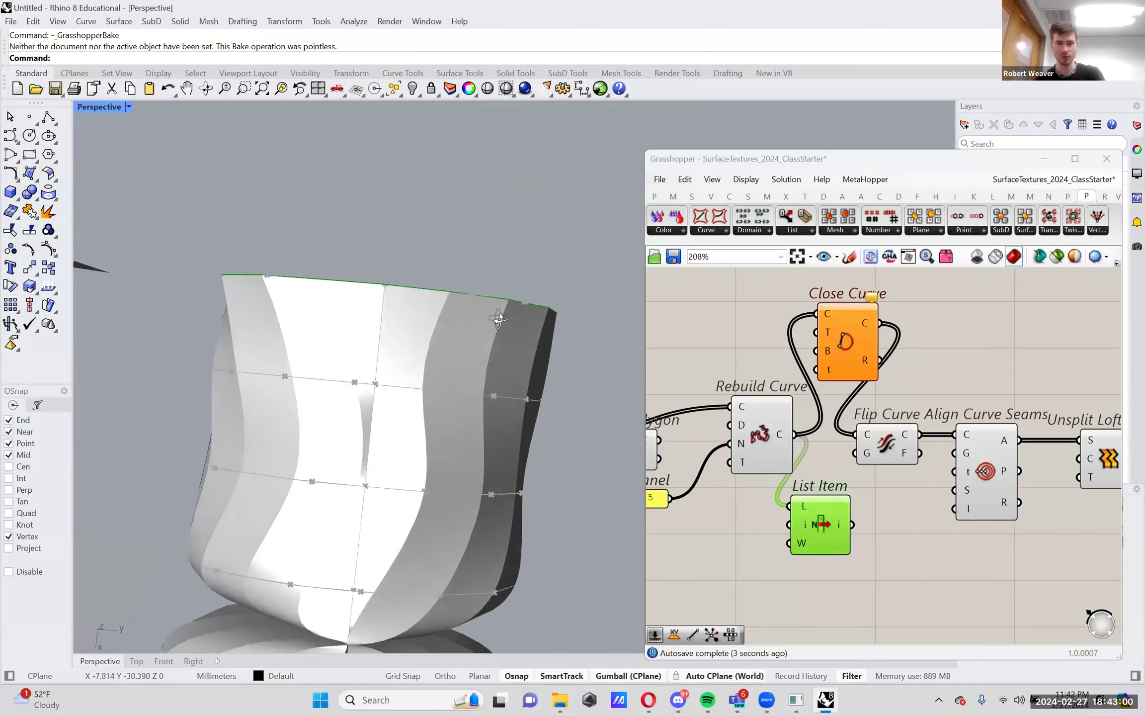
{"action": "scroll", "coordinate": [496, 378], "scroll_direction": "down", "scroll_amount": 2}
{"action": "scroll", "coordinate": [445, 397], "scroll_direction": "up", "scroll_amount": 3}
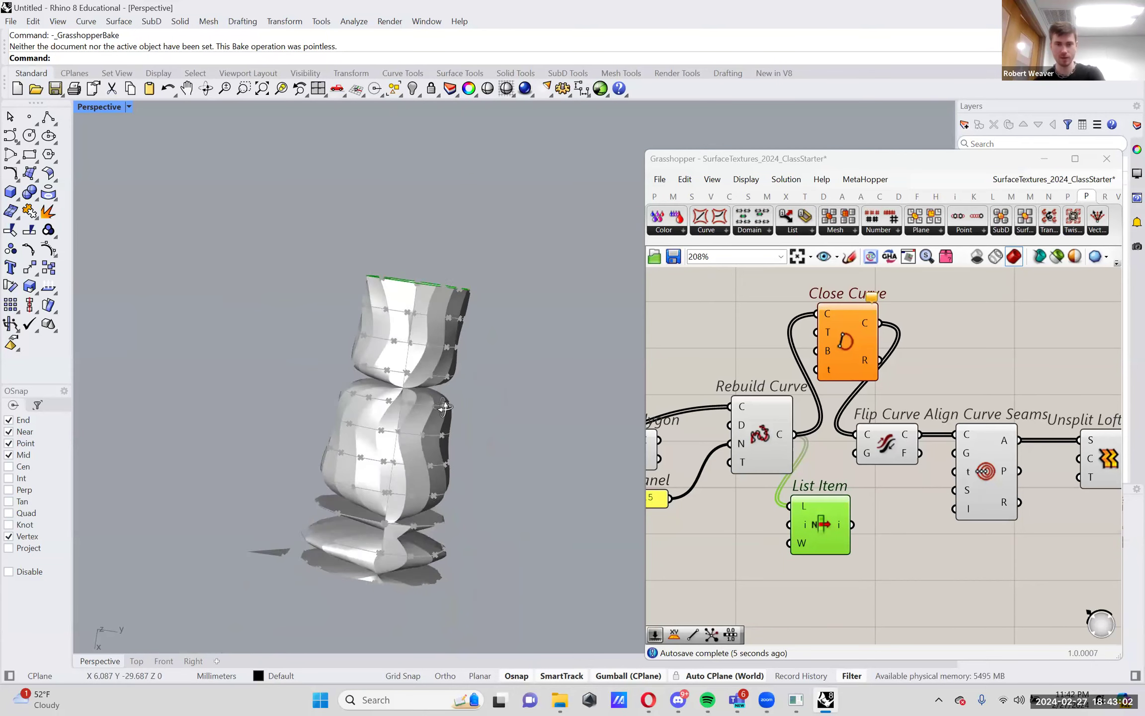
{"action": "scroll", "coordinate": [453, 371], "scroll_direction": "up", "scroll_amount": 2}
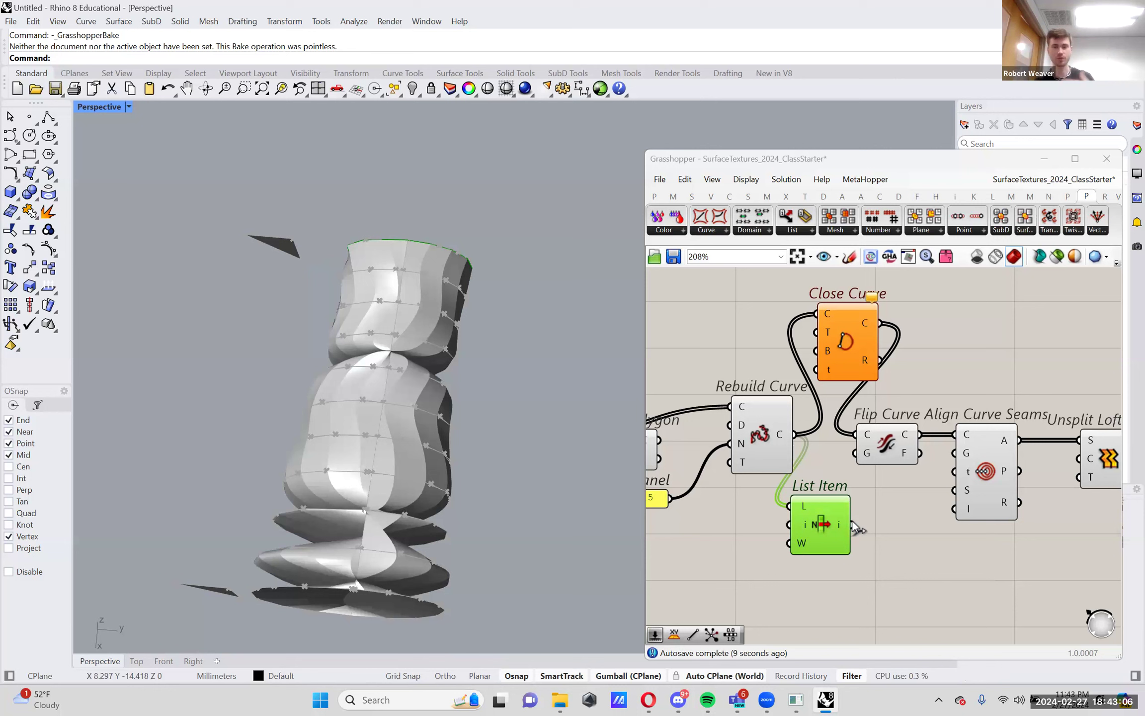
{"action": "left_click_drag", "start_coordinate": [855, 526], "coordinate": [865, 461]}
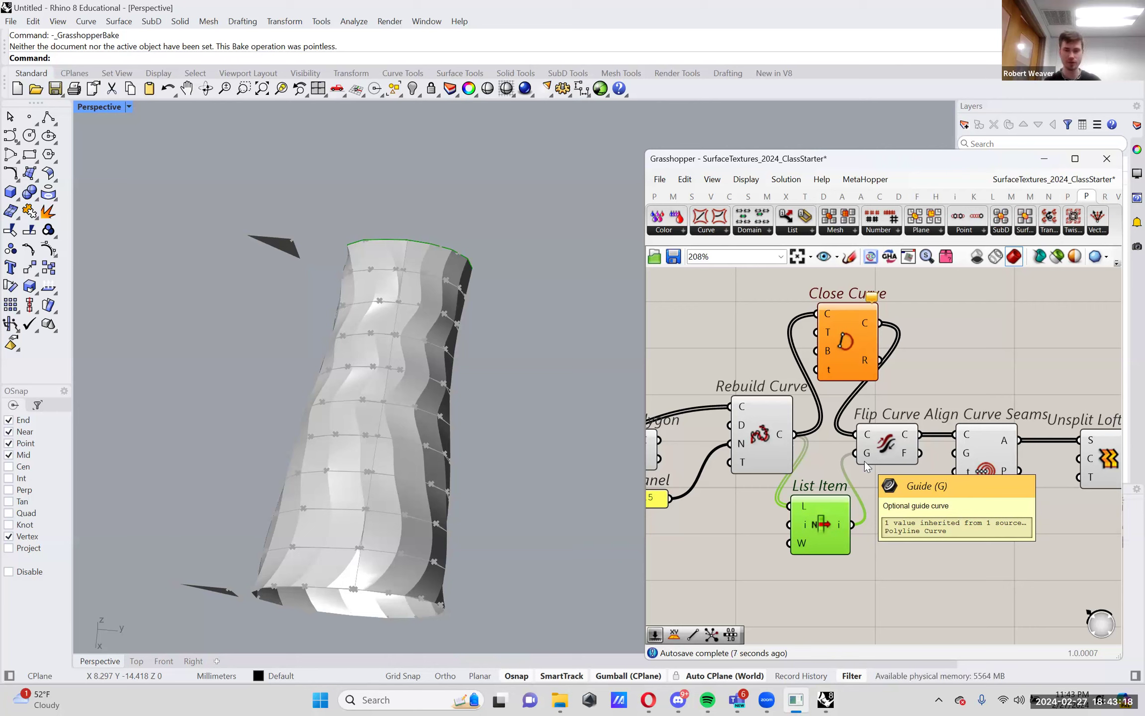
{"action": "right_click_drag", "start_coordinate": [395, 366], "coordinate": [334, 472]}
{"action": "right_click_drag", "start_coordinate": [447, 224], "coordinate": [404, 362]}
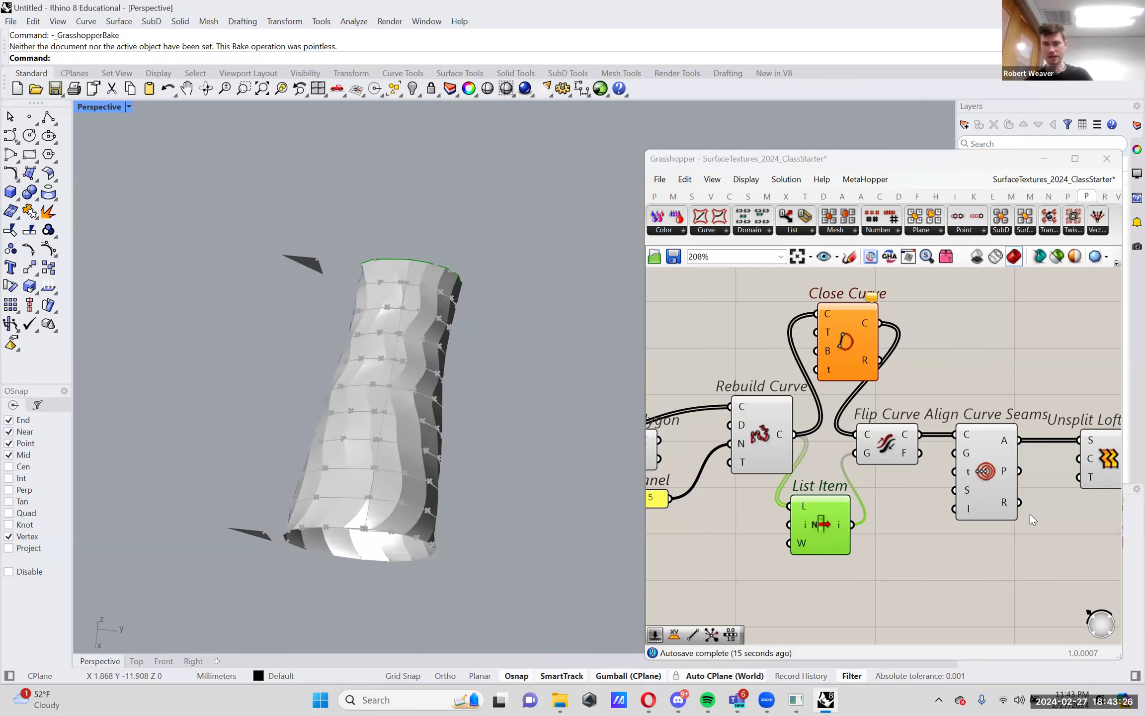
Examine the Unsplit Loft Surface preview and its U output description, and search the components for loft
{"action": "right_click_drag", "start_coordinate": [1029, 513], "coordinate": [889, 464]}
{"action": "left_click", "coordinate": [920, 431]}
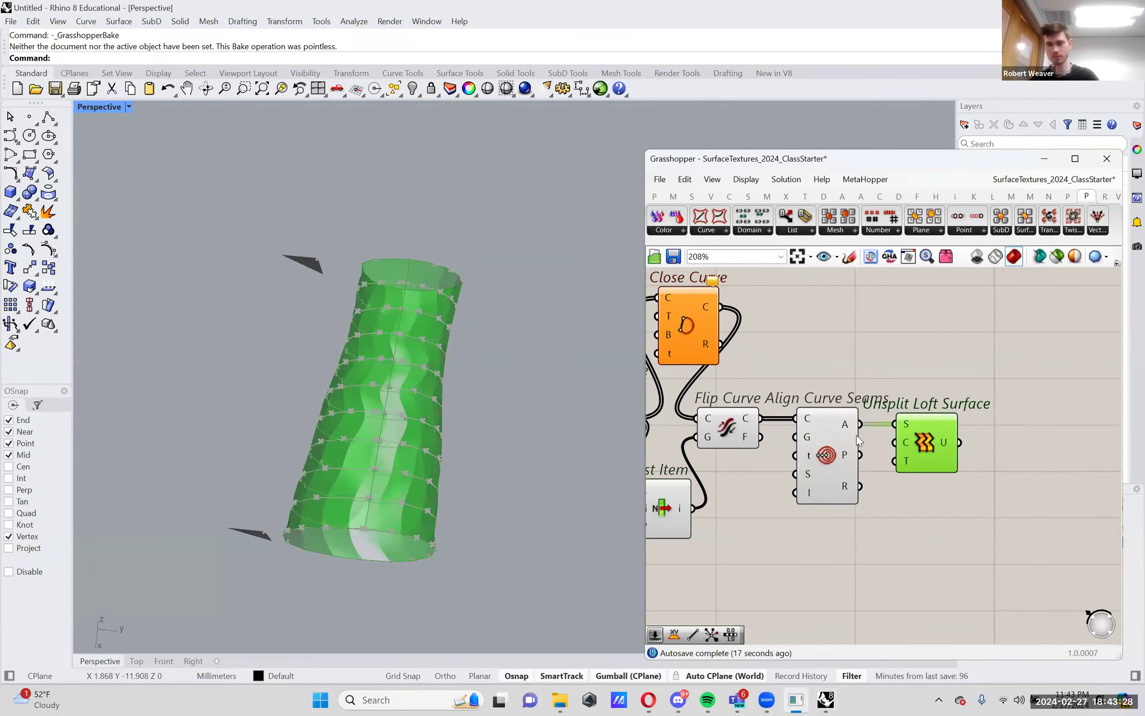
{"action": "left_click", "coordinate": [883, 369]}
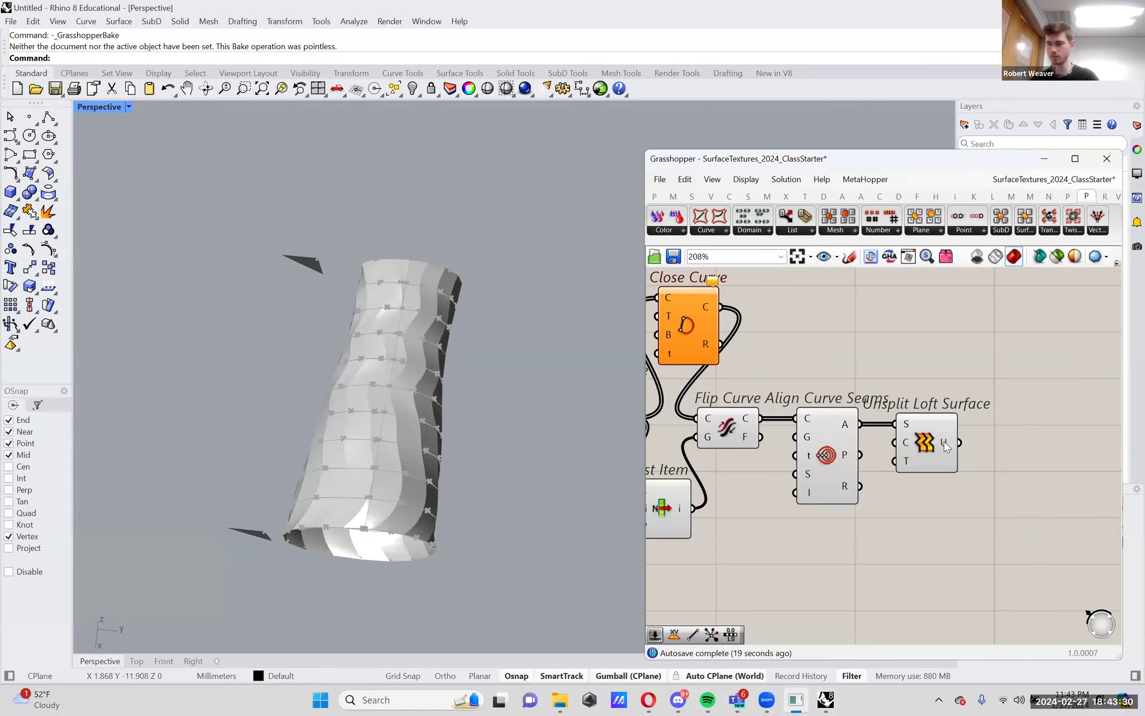
{"action": "mouse_move", "coordinate": [942, 443]}
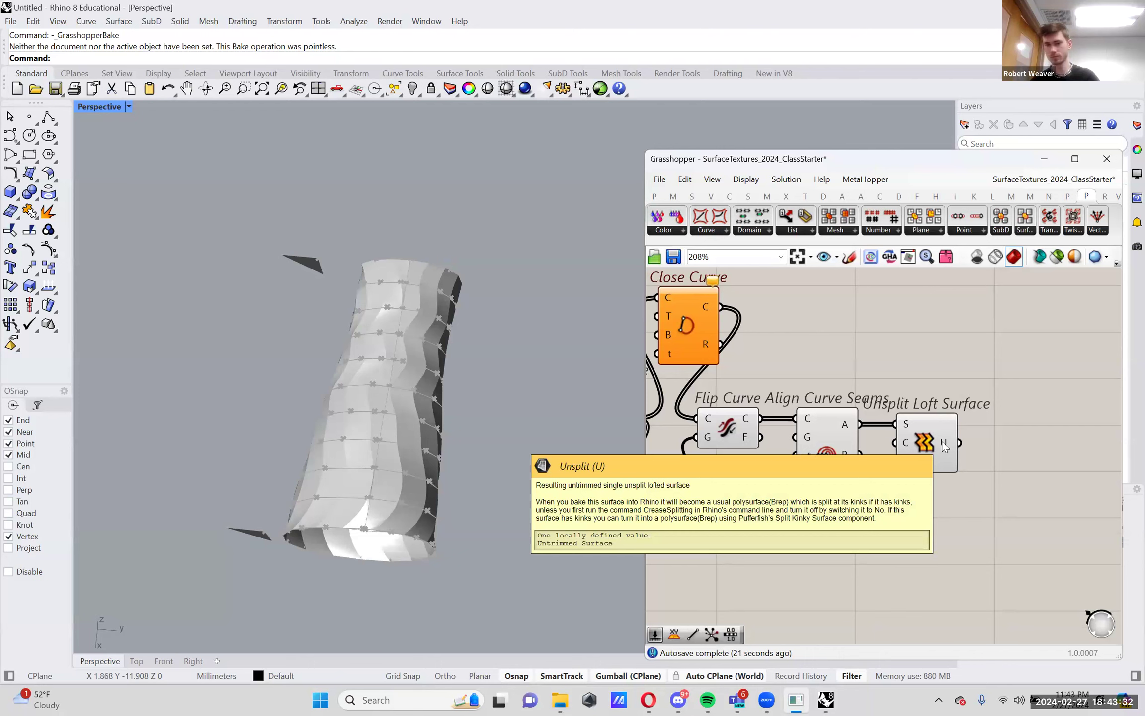
{"action": "double_click", "coordinate": [917, 346]}
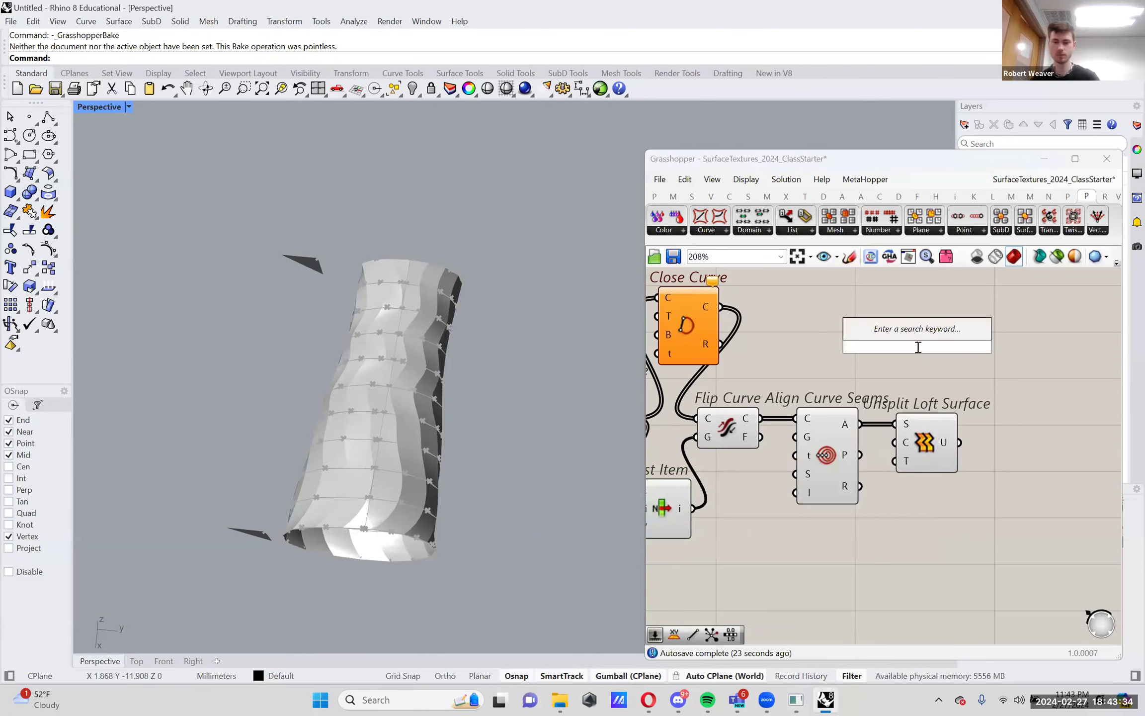
{"action": "type", "text": "loft"}
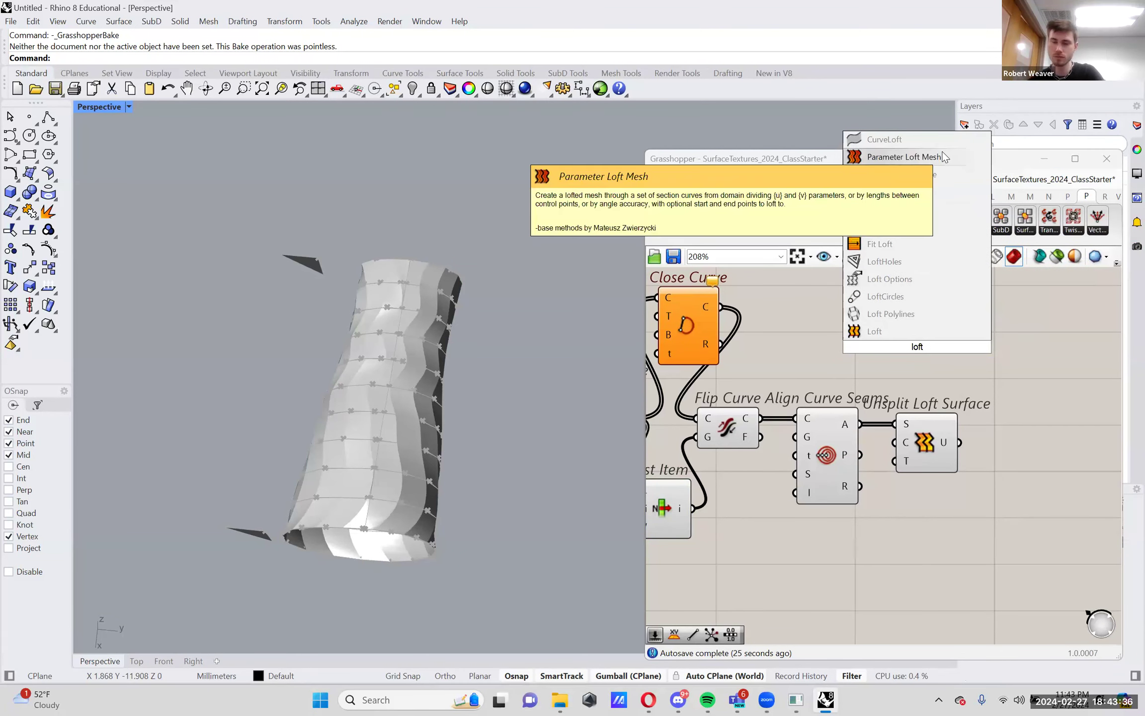
{"action": "right_click_drag", "start_coordinate": [958, 448], "coordinate": [970, 423]}
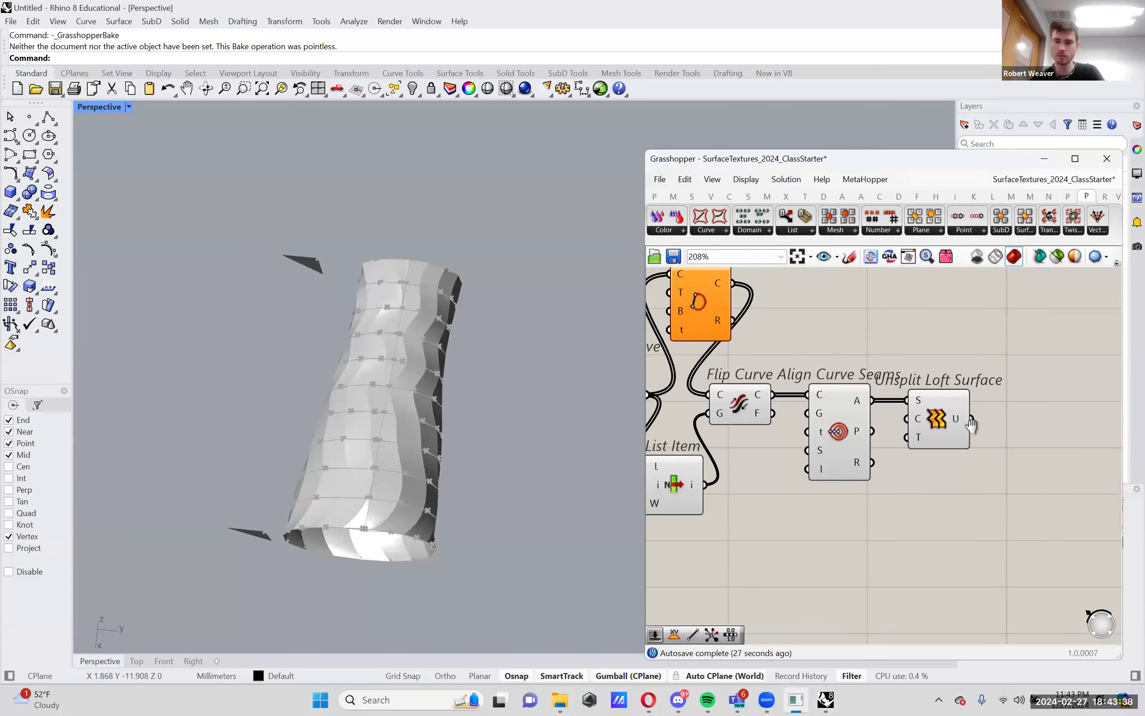
Shift the Flip Curve, Align Curve Seams and Unsplit Loft Surface components along, and stack Close Curve above List Item beside Rebuild Curve
{"action": "scroll", "coordinate": [970, 424], "scroll_direction": "down", "scroll_amount": 2}
{"action": "left_click_drag", "start_coordinate": [1037, 522], "coordinate": [867, 438]}
{"action": "left_click_drag", "start_coordinate": [939, 472], "coordinate": [983, 474]}
{"action": "left_click", "coordinate": [845, 542]}
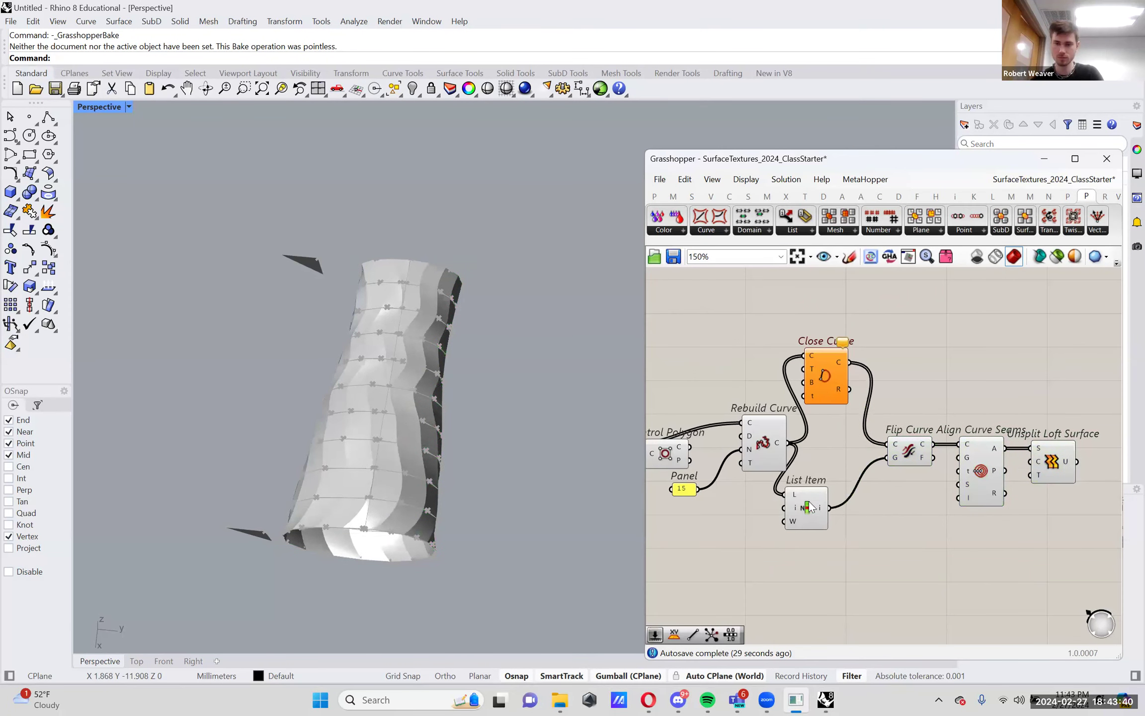
{"action": "left_click_drag", "start_coordinate": [809, 507], "coordinate": [847, 472]}
{"action": "left_click_drag", "start_coordinate": [826, 368], "coordinate": [845, 406]}
{"action": "left_click", "coordinate": [994, 373]}
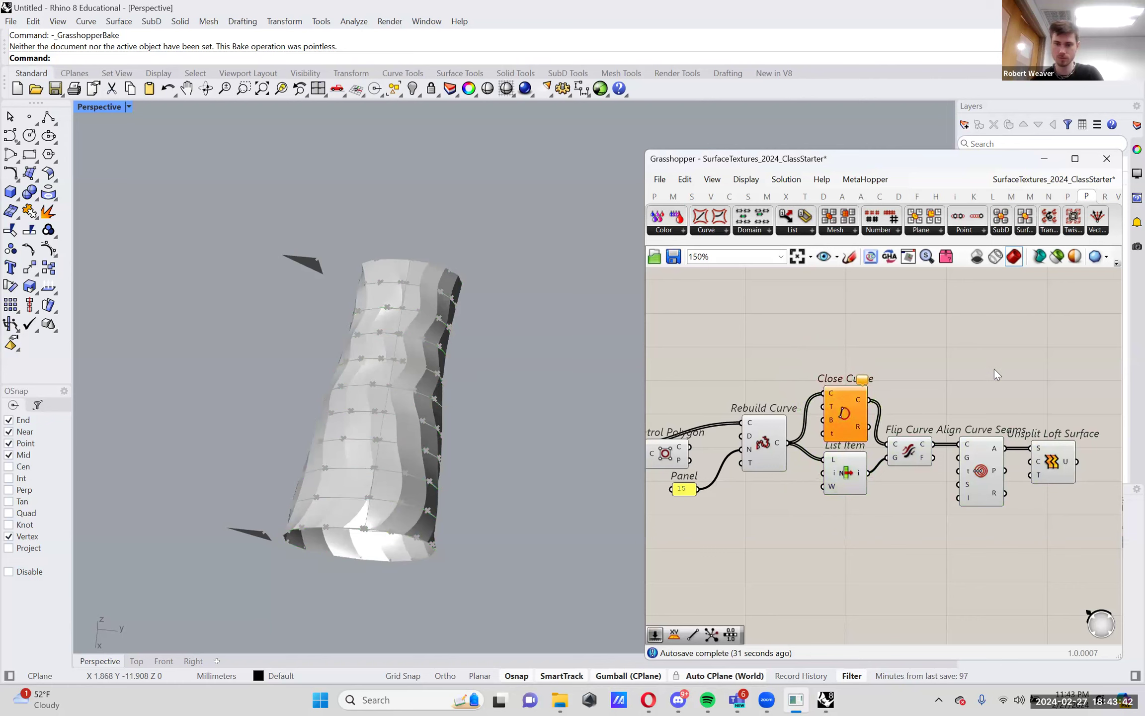
{"action": "scroll", "coordinate": [988, 348], "scroll_direction": "up", "scroll_amount": 1}
{"action": "left_click", "coordinate": [1068, 446]}
{"action": "left_click", "coordinate": [1026, 528]}
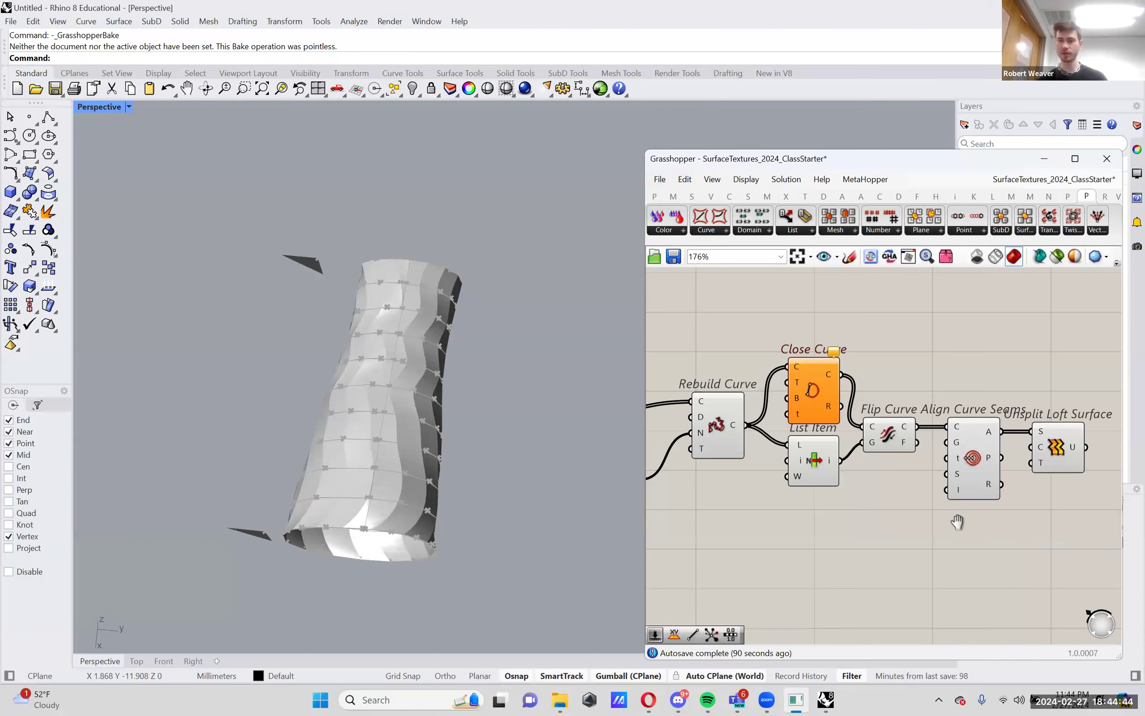
Add an Offset Surface component beside Unsplit Loft Surface and connect the loft's U output to its S input
{"action": "right_click_drag", "start_coordinate": [956, 523], "coordinate": [834, 530]}
{"action": "left_click", "coordinate": [935, 456]}
{"action": "scroll", "coordinate": [974, 463], "scroll_direction": "up", "scroll_amount": 3}
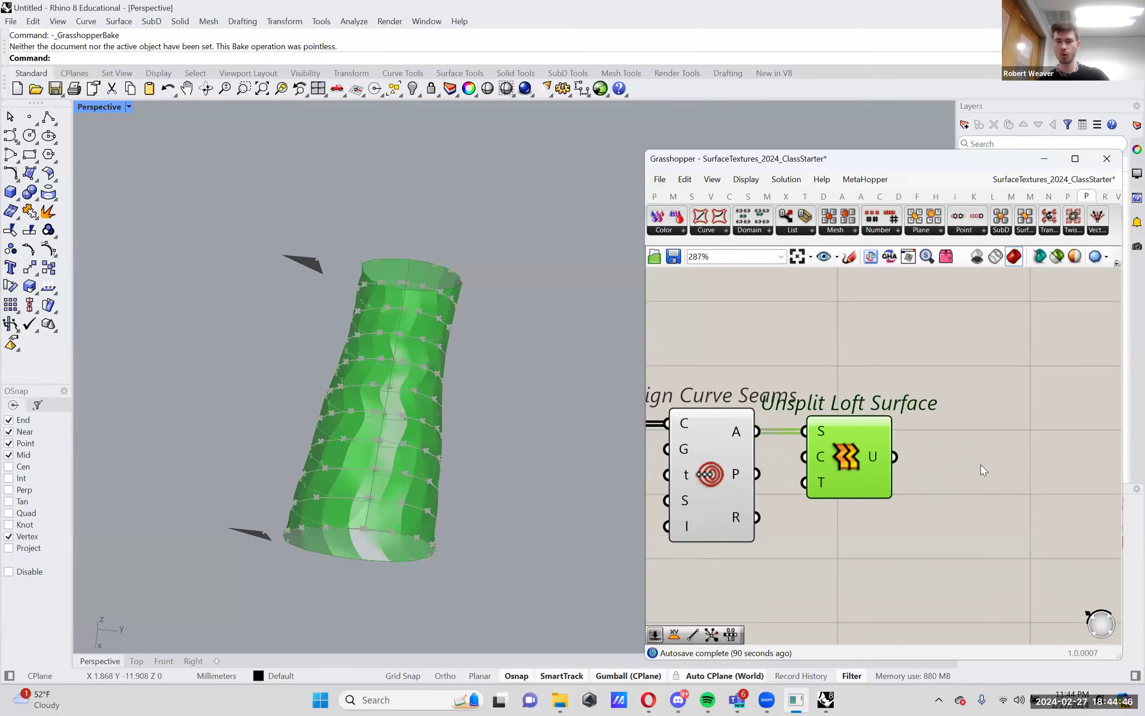
{"action": "double_click", "coordinate": [980, 464]}
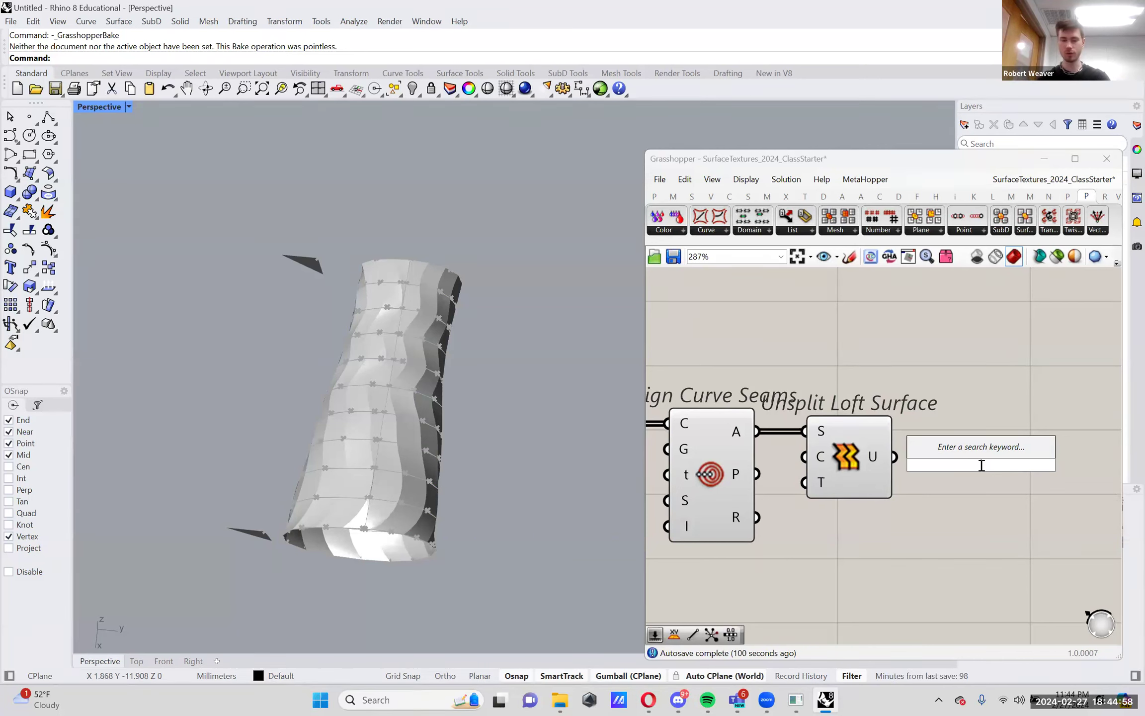
{"action": "type", "text": "off"}
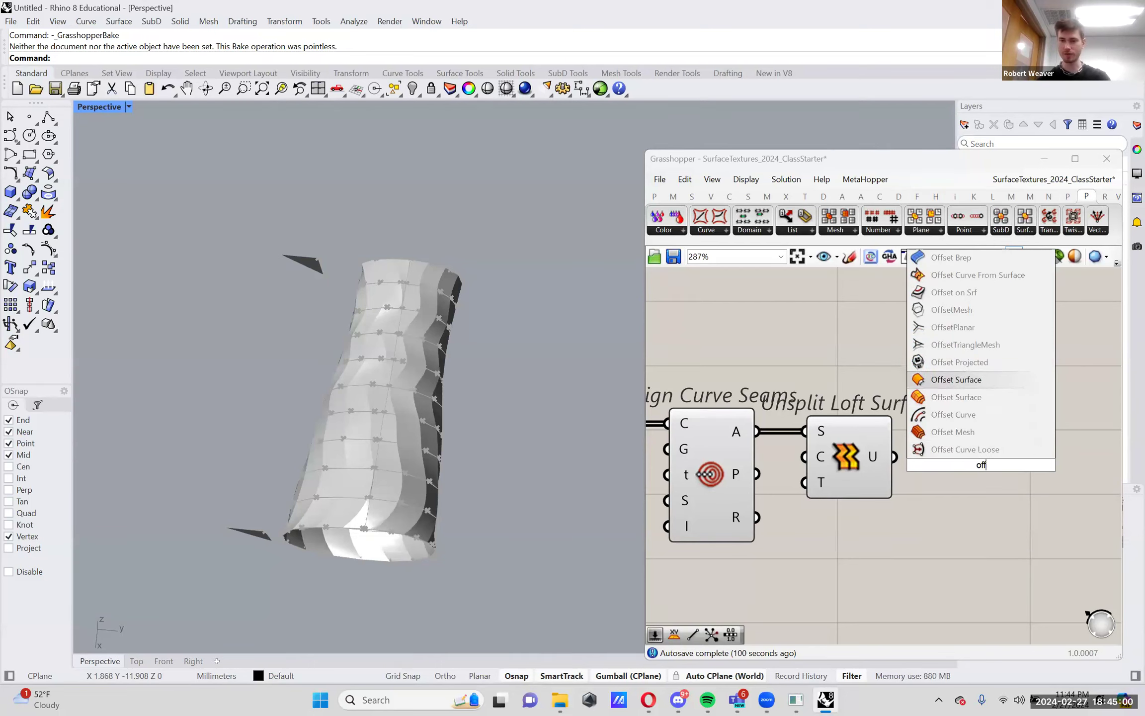
{"action": "key", "text": "Return"}
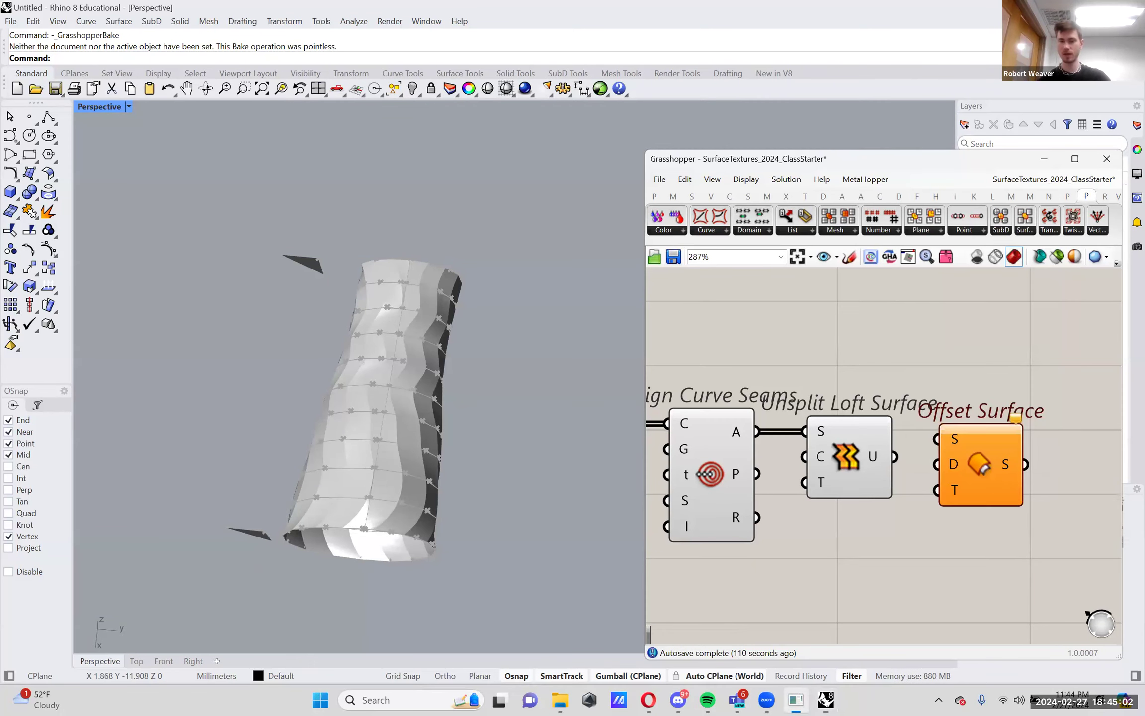
{"action": "left_click_drag", "start_coordinate": [978, 466], "coordinate": [970, 532]}
{"action": "left_click_drag", "start_coordinate": [895, 456], "coordinate": [928, 506]}
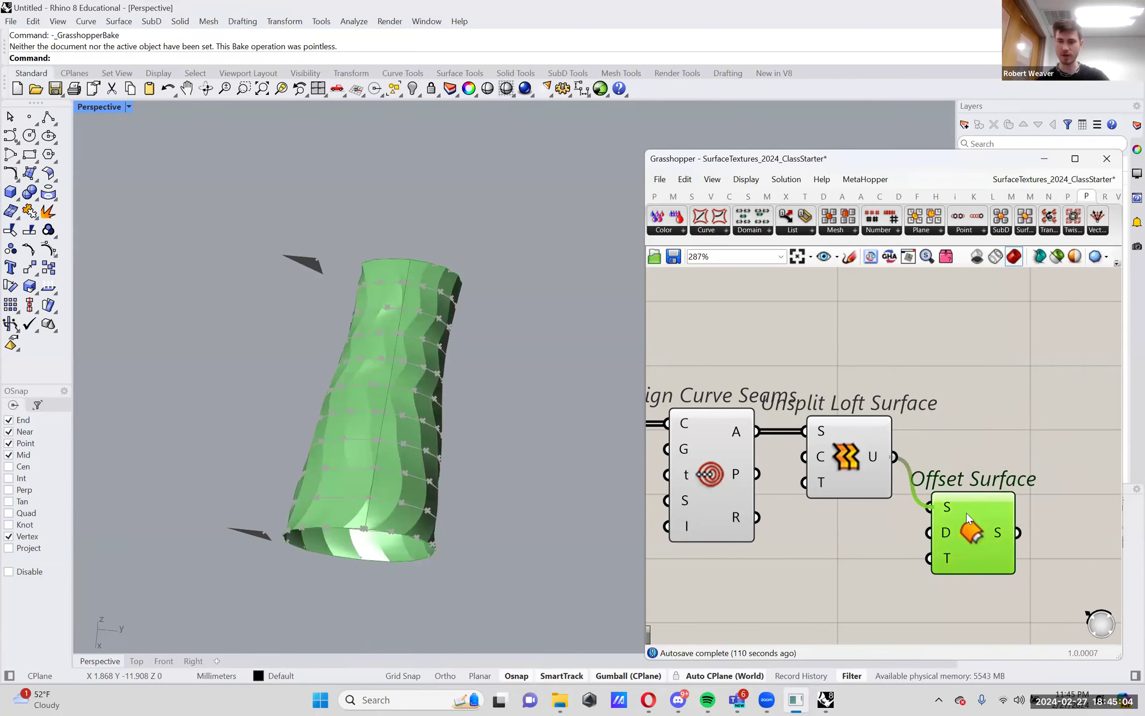
{"action": "left_click_drag", "start_coordinate": [989, 557], "coordinate": [1013, 506]}
Turn on the arm mesh preview and compare the mesh with the offset surface
{"action": "right_click_drag", "start_coordinate": [401, 494], "coordinate": [402, 427]}
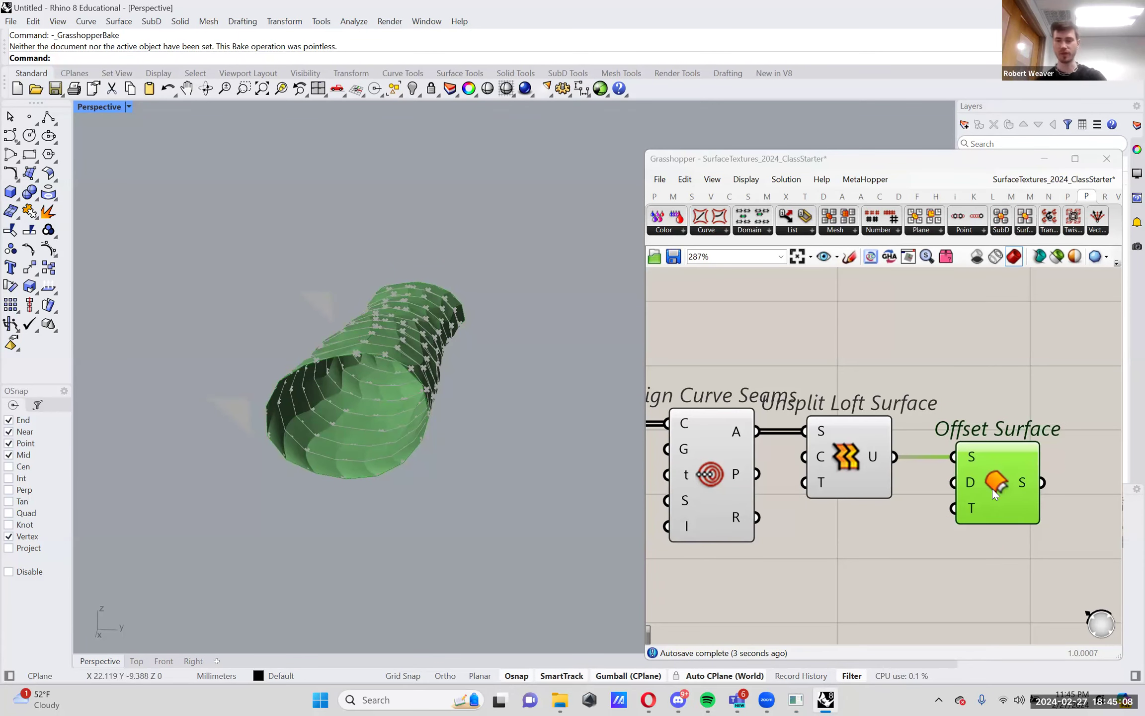
{"action": "scroll", "coordinate": [991, 488], "scroll_direction": "down", "scroll_amount": 6}
{"action": "scroll", "coordinate": [795, 449], "scroll_direction": "up", "scroll_amount": 3}
{"action": "right_click", "coordinate": [740, 463]}
{"action": "left_click", "coordinate": [765, 447]}
{"action": "scroll", "coordinate": [845, 487], "scroll_direction": "down", "scroll_amount": 5}
{"action": "scroll", "coordinate": [865, 499], "scroll_direction": "up", "scroll_amount": 6}
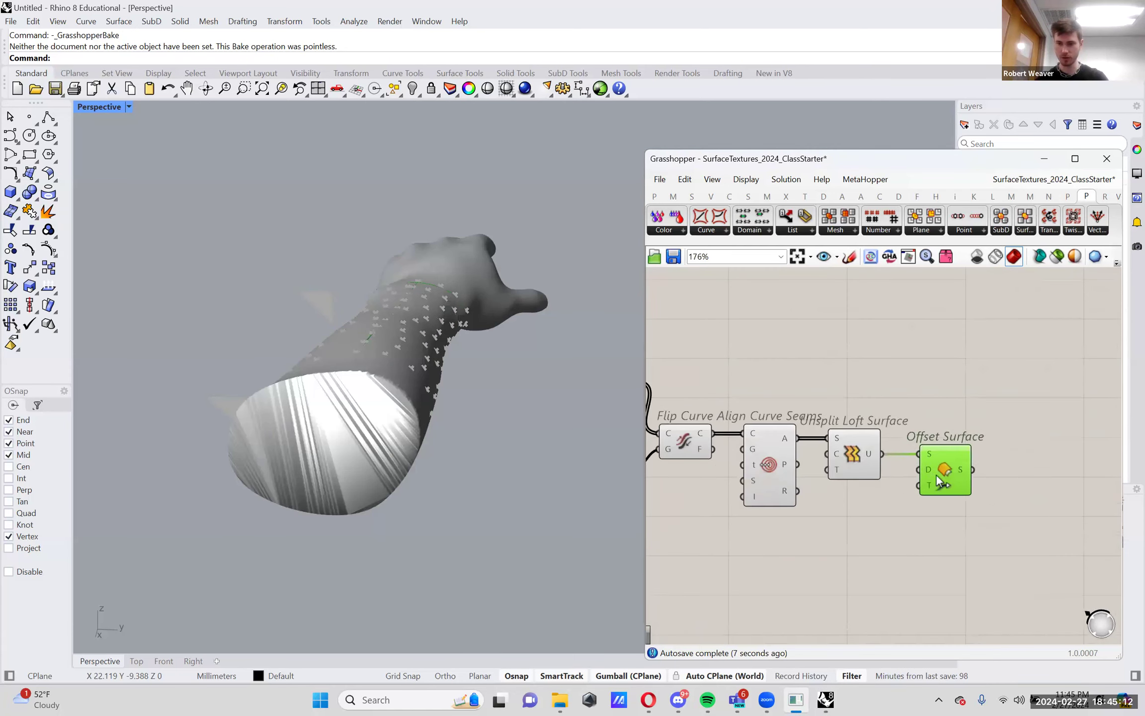
{"action": "right_click_drag", "start_coordinate": [530, 472], "coordinate": [498, 485]}
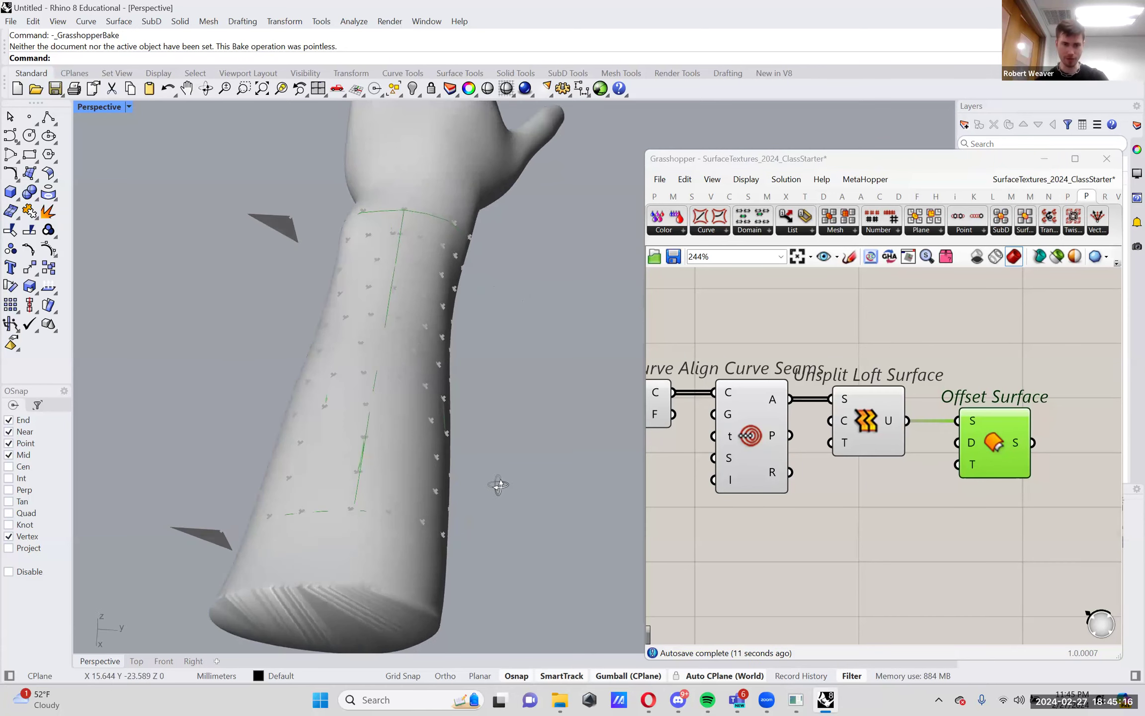
Add a number slider ranging from 0.01 to 10 and connect it to the Offset Surface's D input
{"action": "double_click", "coordinate": [880, 518]}
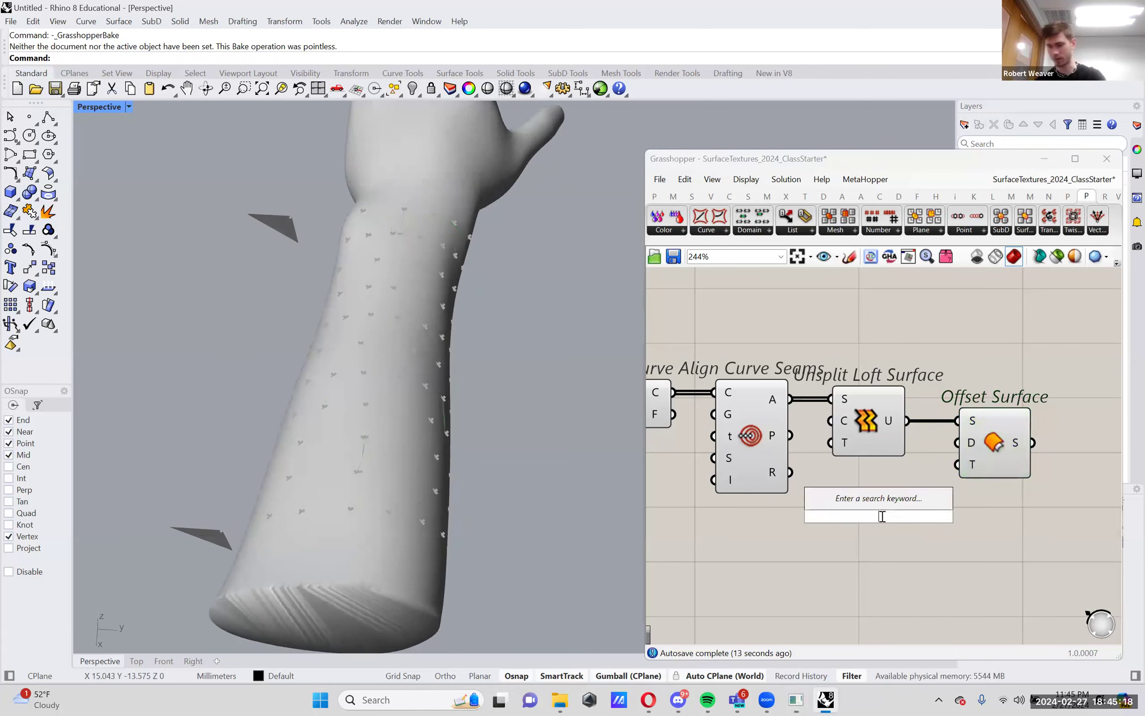
{"action": "type", "text": ".01.."}
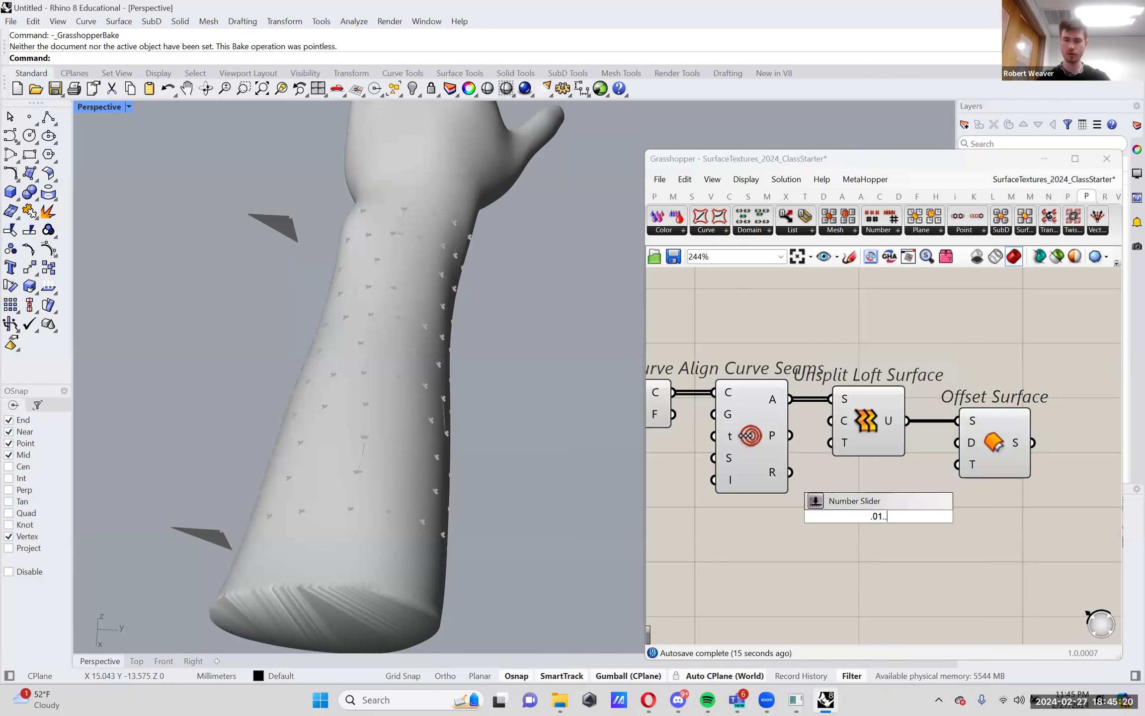
{"action": "type", "text": "1"}
{"action": "key", "text": "Return"}
{"action": "left_click_drag", "start_coordinate": [881, 517], "coordinate": [845, 526]}
{"action": "left_click_drag", "start_coordinate": [932, 525], "coordinate": [957, 444]}
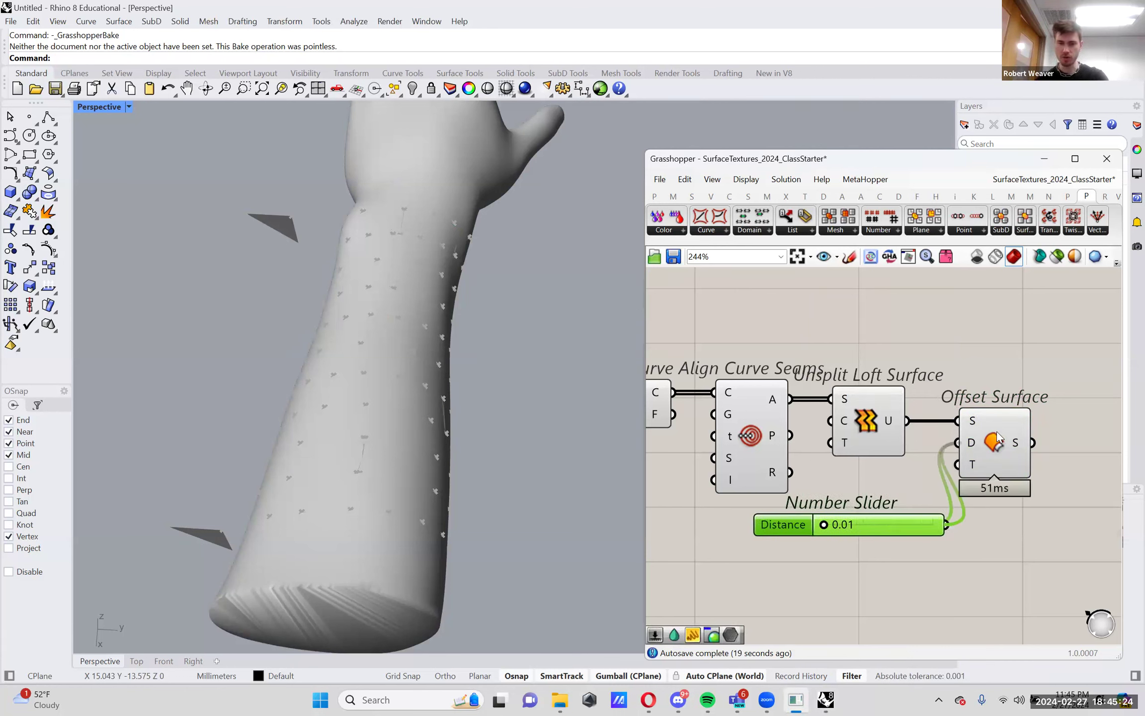
Try an offset distance of 3.04 and inspect the arm and the offset surface up close
{"action": "left_click_drag", "start_coordinate": [828, 526], "coordinate": [856, 524]}
{"action": "right_click_drag", "start_coordinate": [392, 504], "coordinate": [391, 401]}
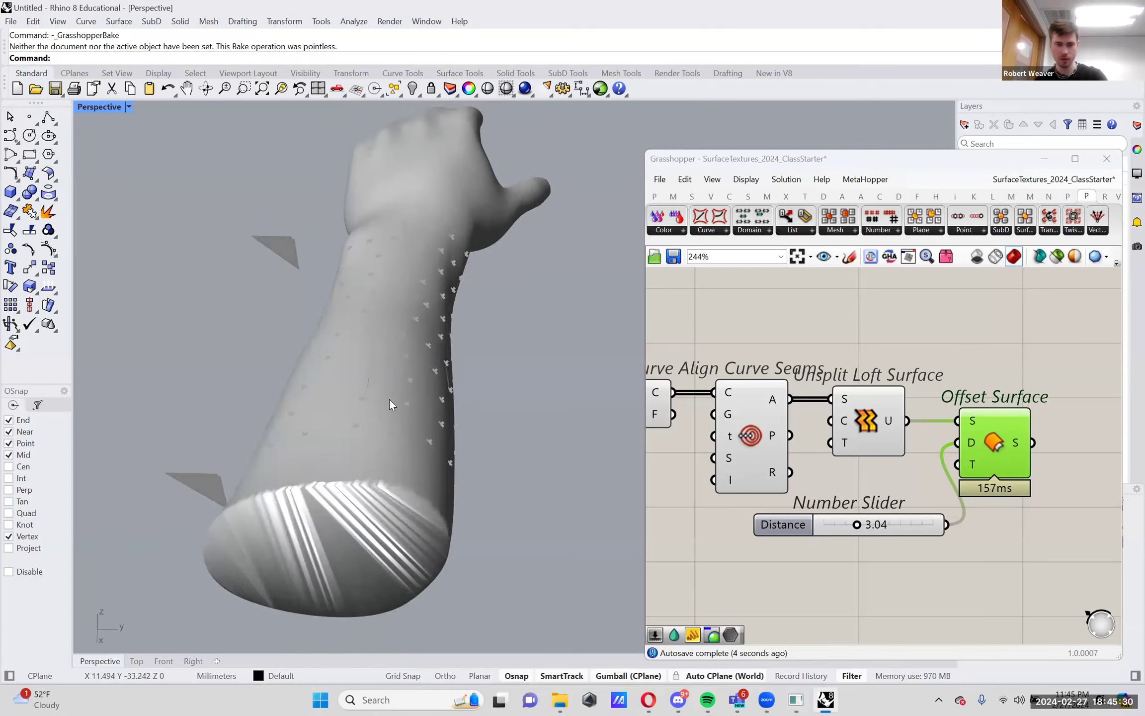
{"action": "scroll", "coordinate": [403, 352], "scroll_direction": "up", "scroll_amount": 10}
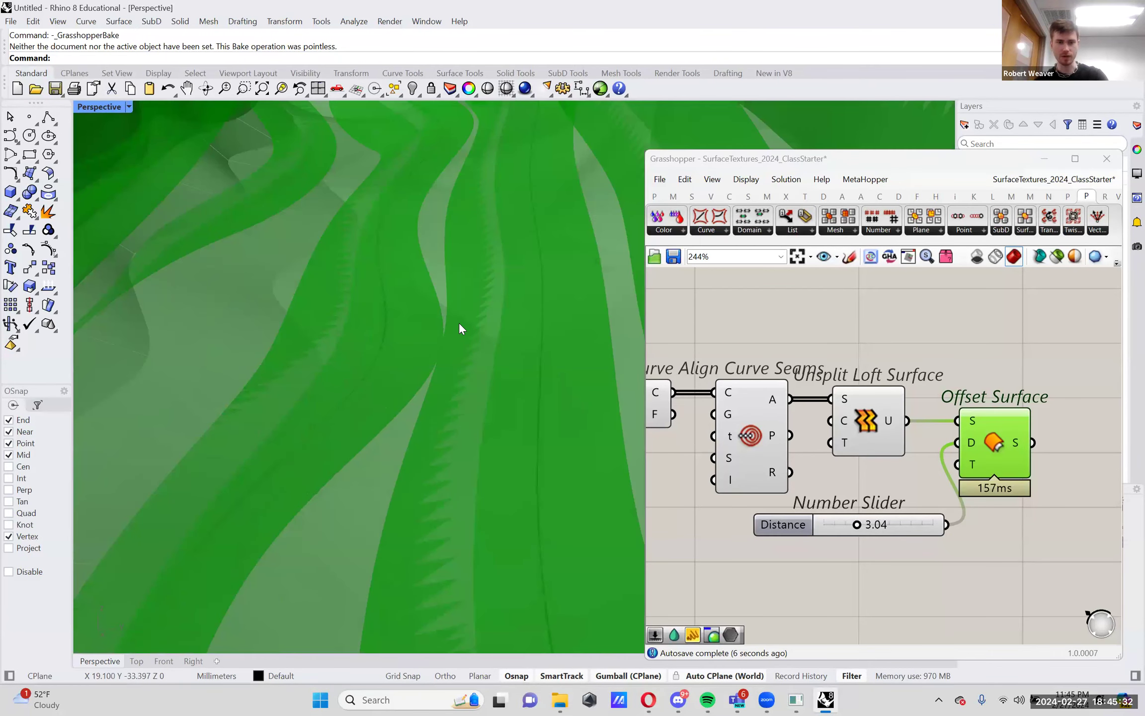
{"action": "scroll", "coordinate": [436, 347], "scroll_direction": "down", "scroll_amount": 10}
Extend the Distance slider's minimum below zero and set the offset distance to about -1.14
{"action": "right_click", "coordinate": [904, 522]}
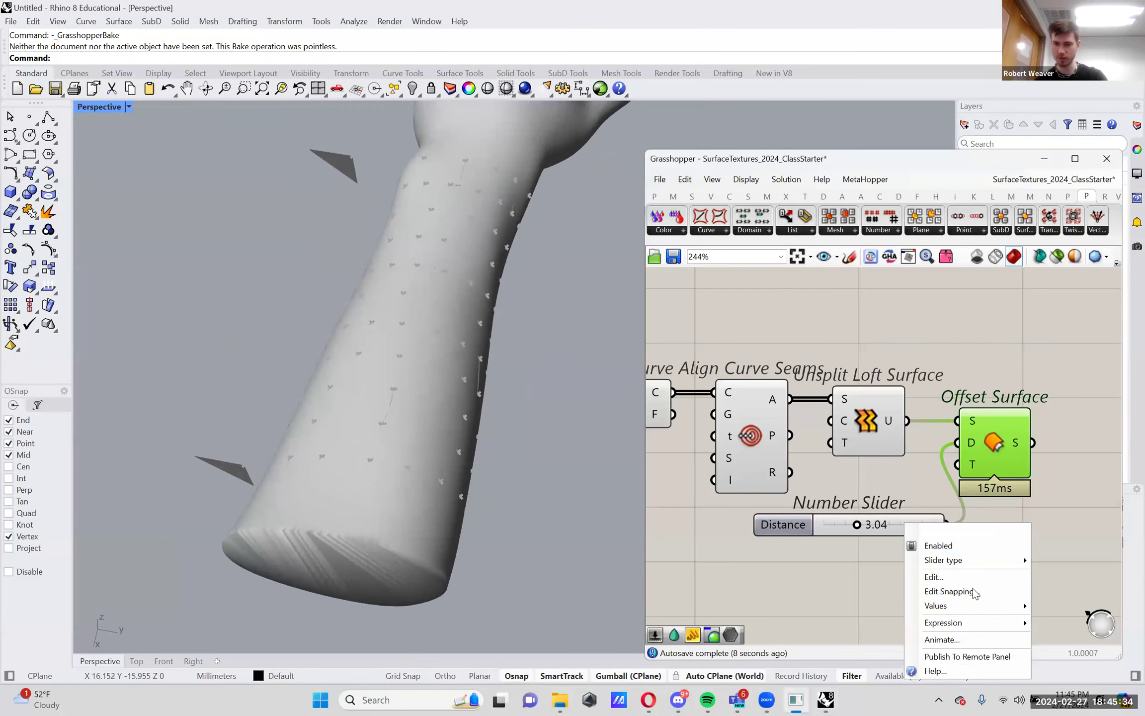
{"action": "mouse_move", "coordinate": [977, 606]}
{"action": "left_click", "coordinate": [847, 603]}
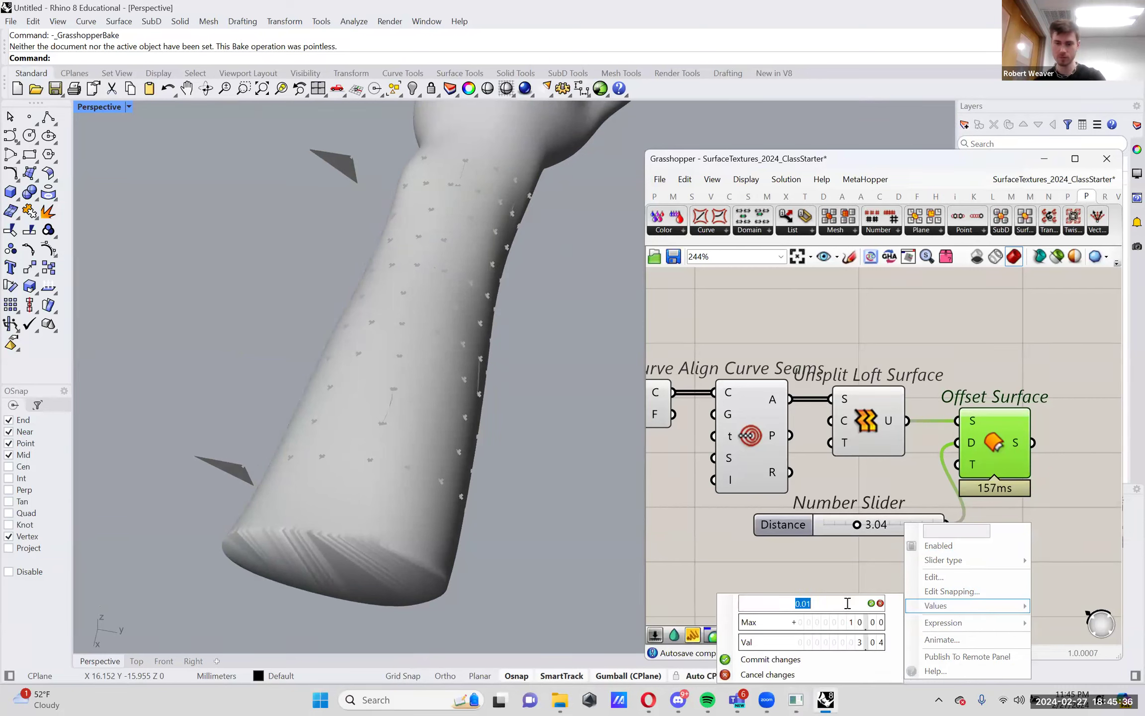
{"action": "key", "text": "Return"}
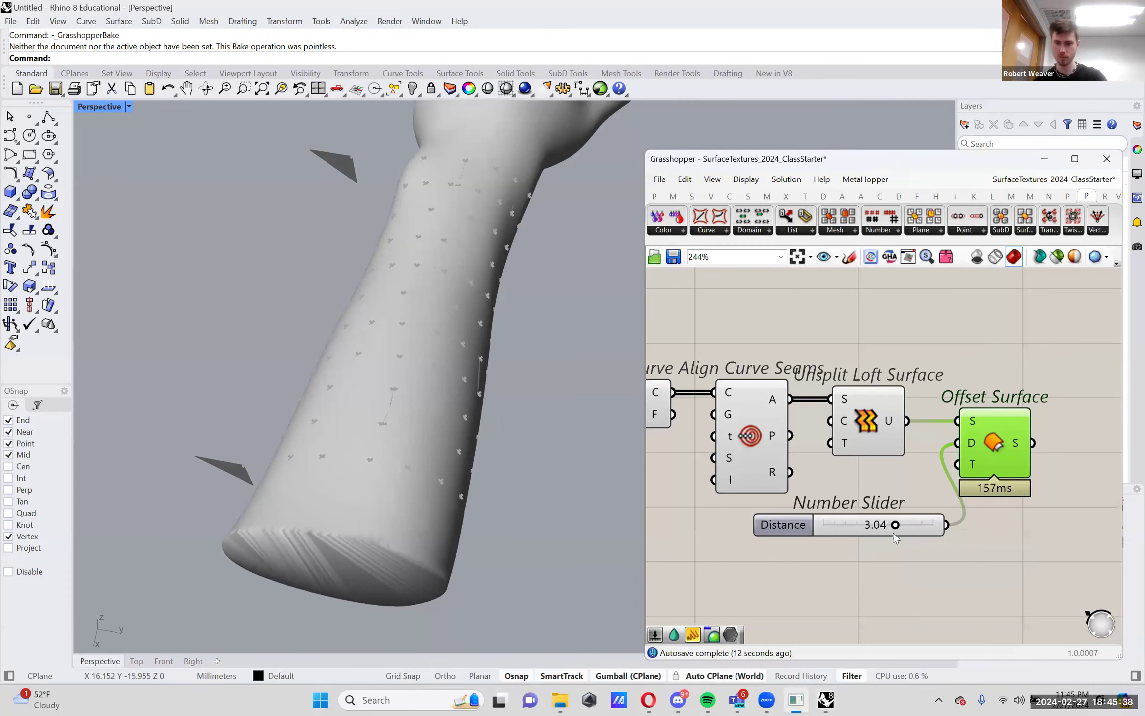
{"action": "left_click_drag", "start_coordinate": [895, 526], "coordinate": [871, 526]}
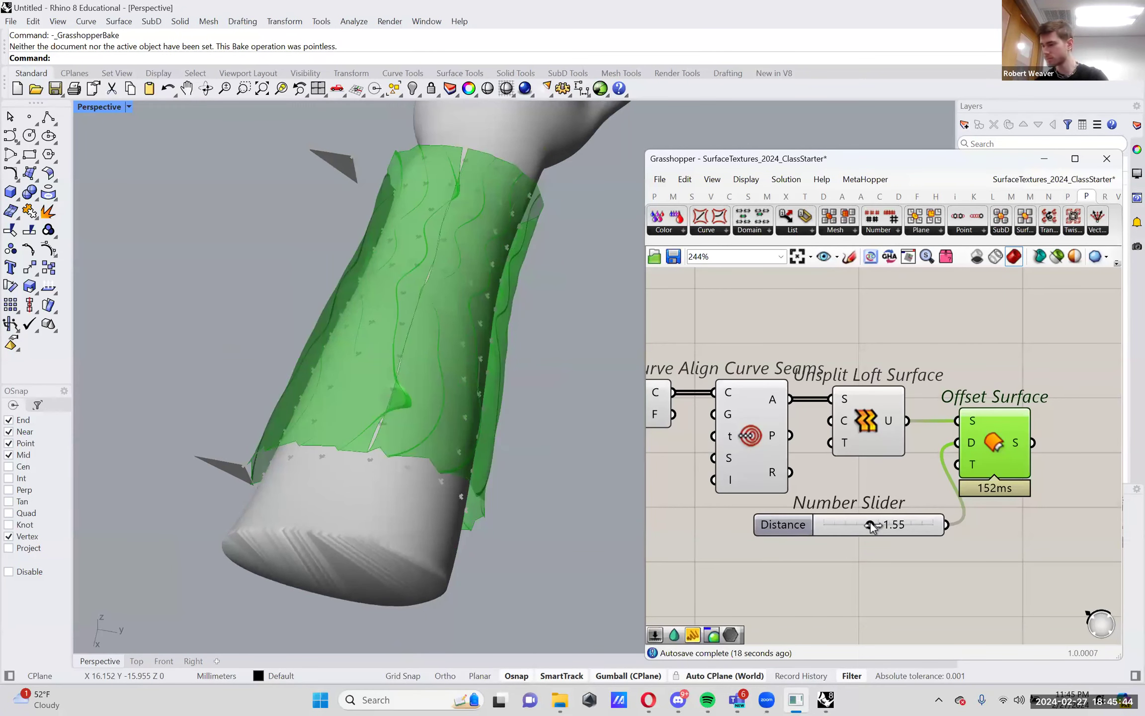
{"action": "left_click_drag", "start_coordinate": [871, 526], "coordinate": [872, 526]}
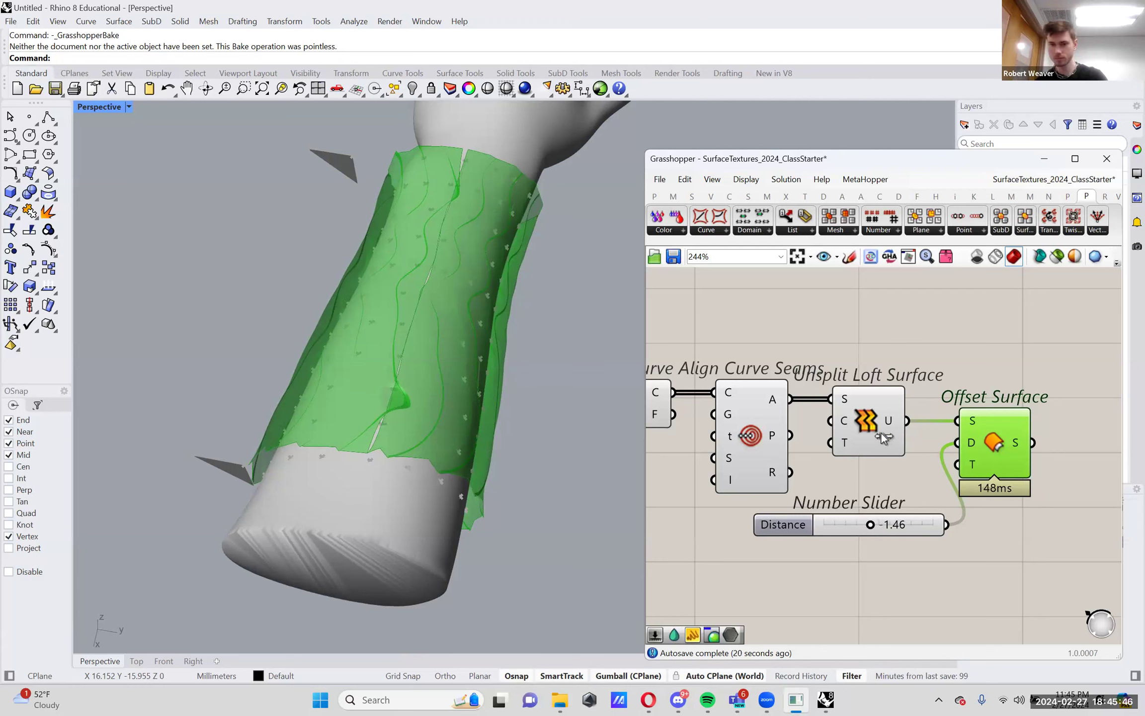
Move Unsplit Loft Surface, Offset Surface and the Distance slider farther from Align Curve Seams
{"action": "right_click", "coordinate": [844, 420]}
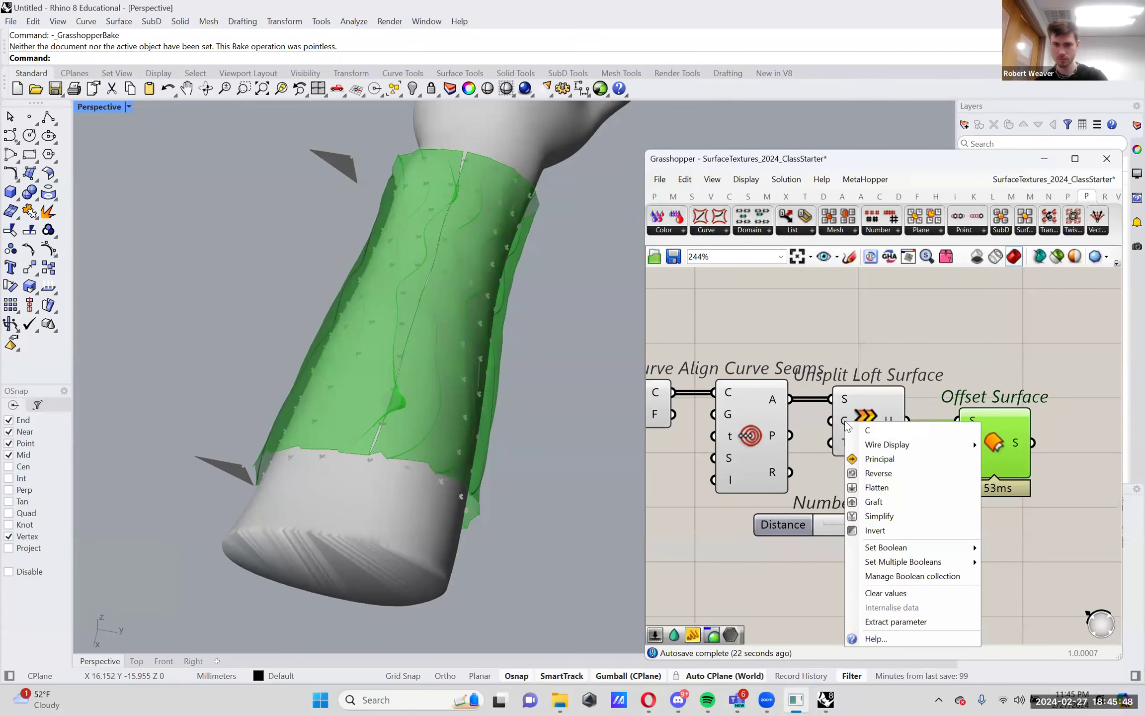
{"action": "right_click_drag", "start_coordinate": [844, 420], "coordinate": [853, 430]}
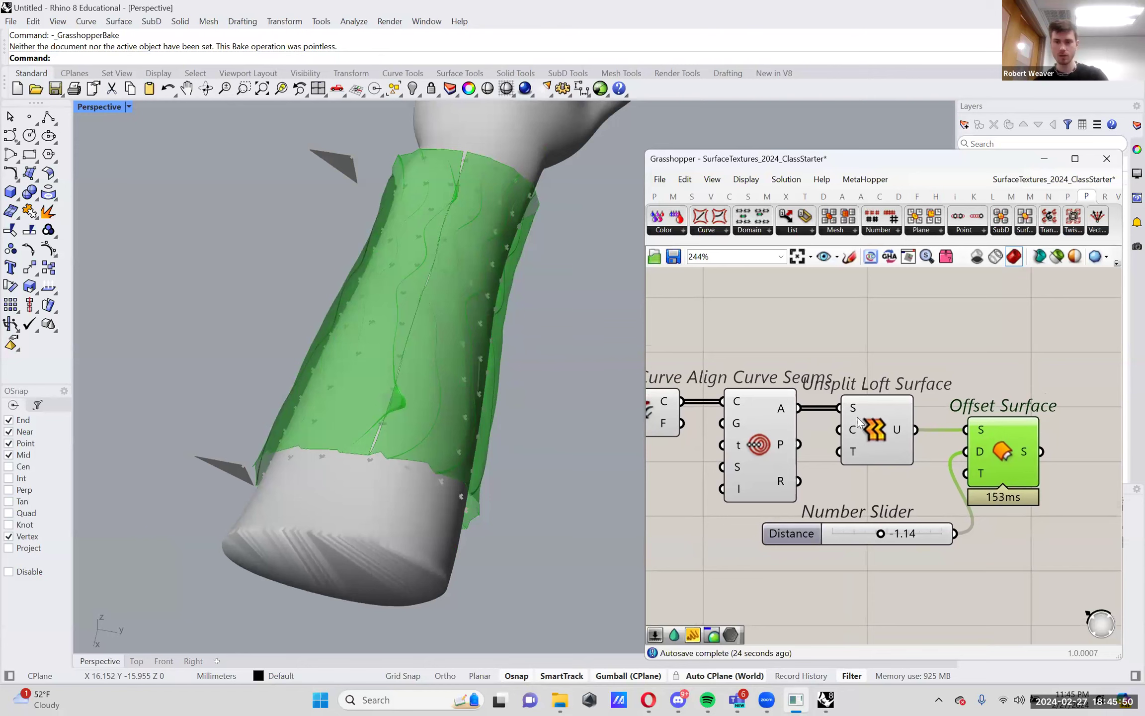
{"action": "left_click_drag", "start_coordinate": [889, 425], "coordinate": [948, 424]}
{"action": "left_click", "coordinate": [888, 358]}
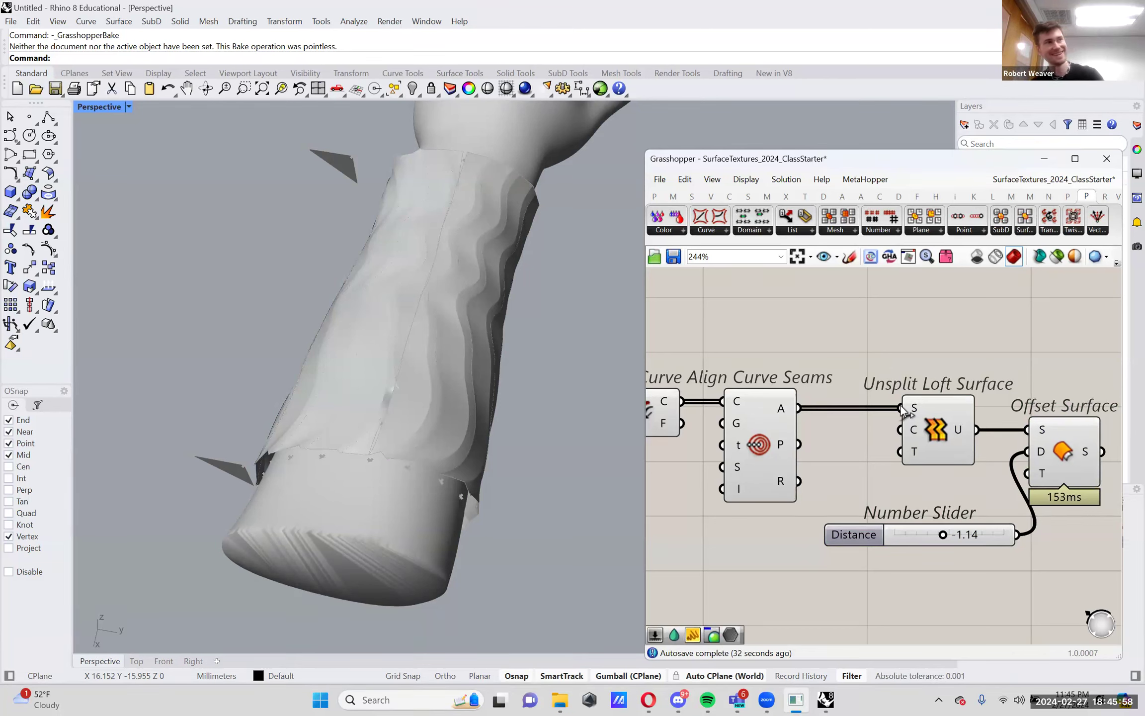
{"action": "right_click_drag", "start_coordinate": [907, 424], "coordinate": [875, 418]}
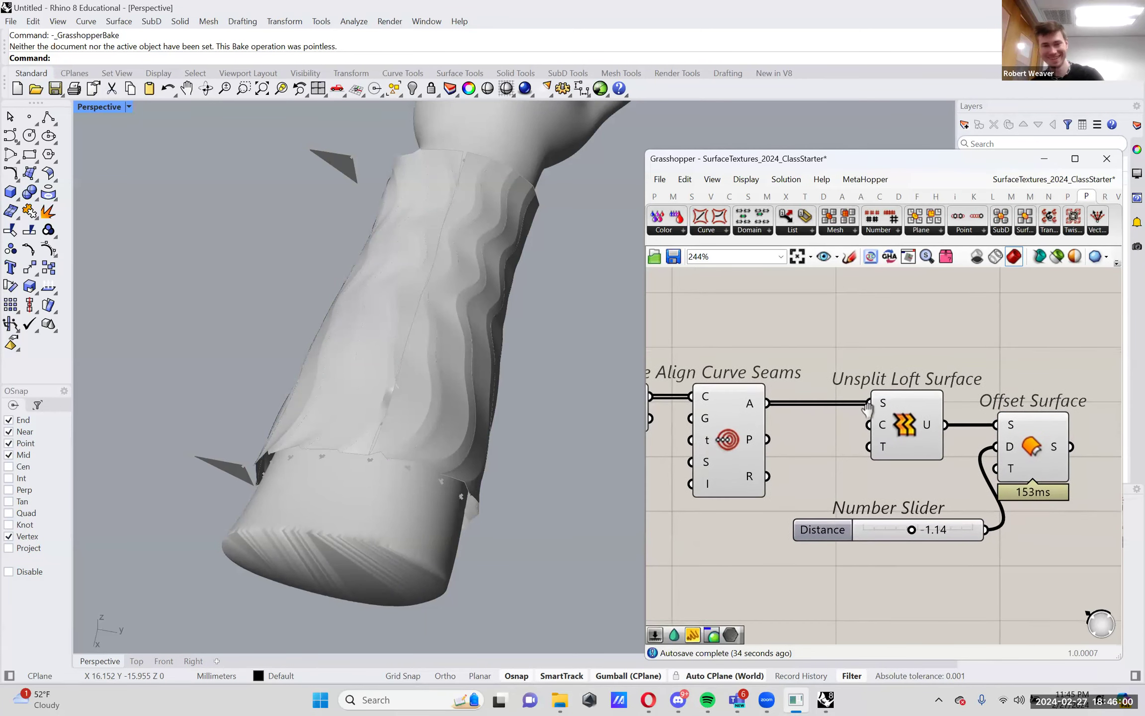
Examine the seam of the offset surface on the forearm and the Unsplit Loft Surface's C input
{"action": "mouse_move", "coordinate": [465, 395]}
{"action": "right_mouse_down"}
{"action": "mouse_move", "coordinate": [470, 345]}
{"action": "mouse_move", "coordinate": [459, 392]}
{"action": "right_mouse_up"}
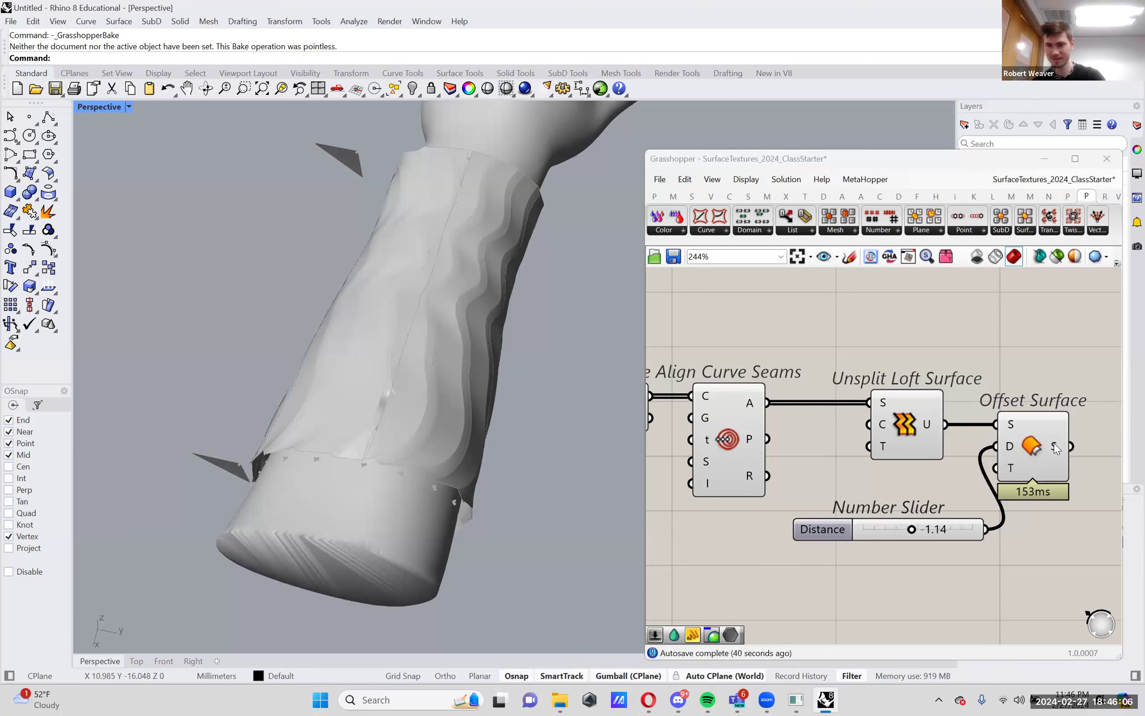
{"action": "mouse_move", "coordinate": [1055, 448]}
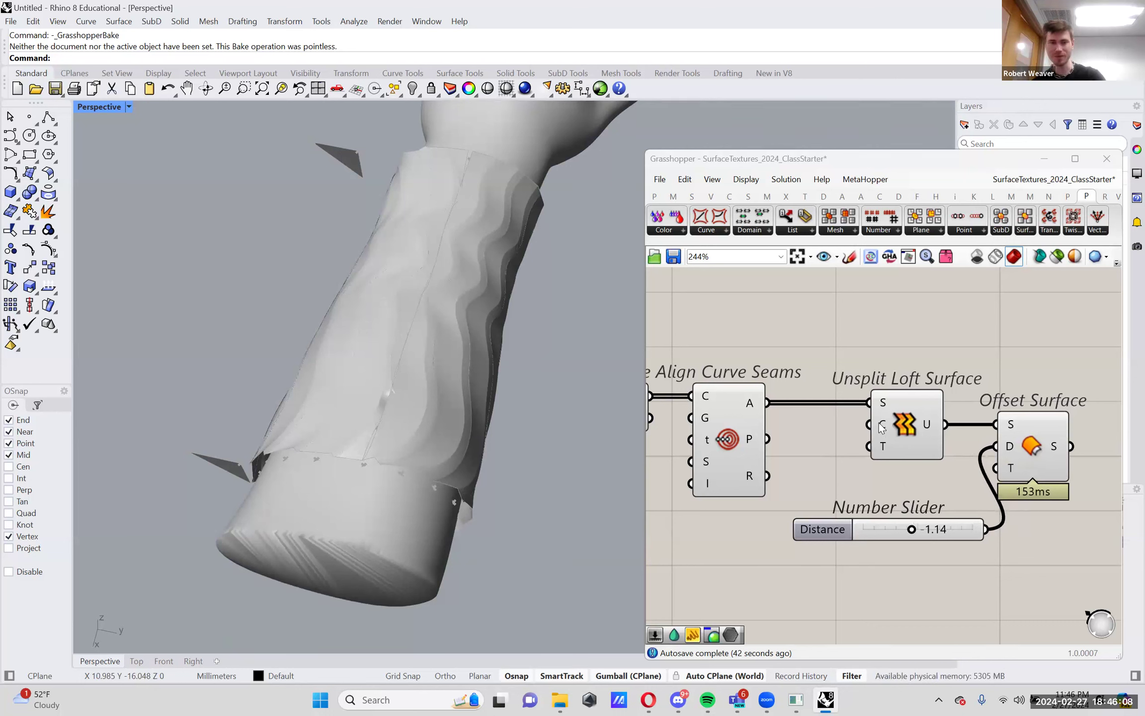
{"action": "mouse_move", "coordinate": [879, 423]}
{"action": "double_click", "coordinate": [811, 342]}
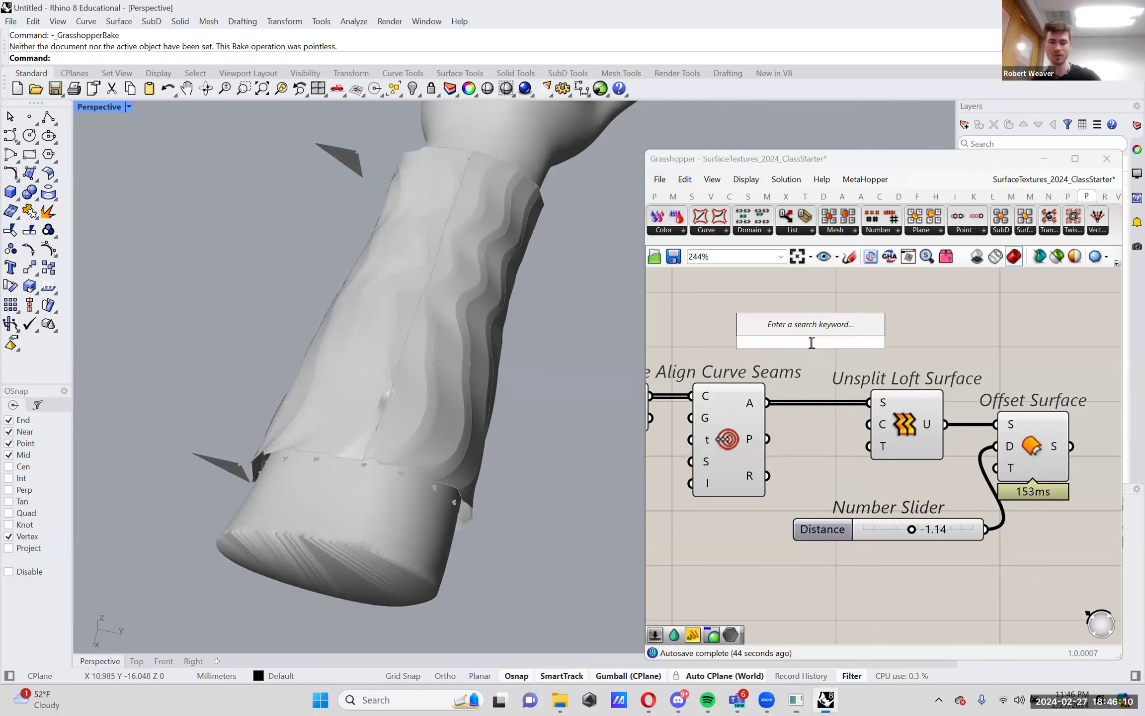
{"action": "scroll", "coordinate": [442, 391], "scroll_direction": "up", "scroll_amount": 6}
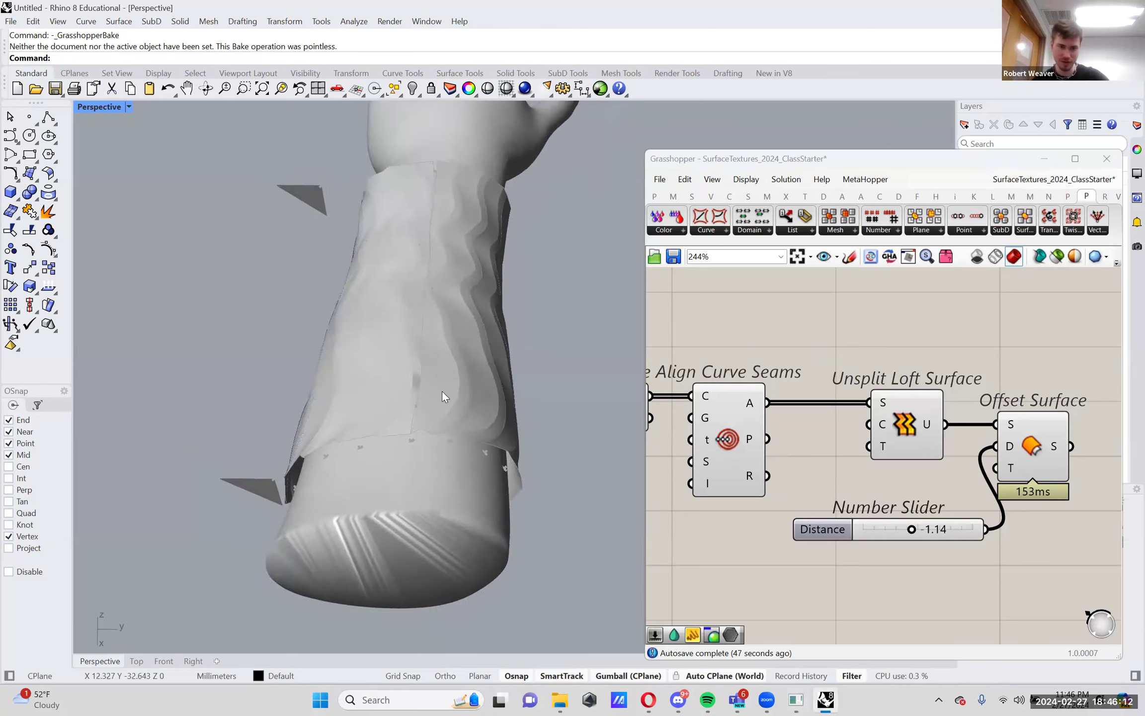
{"action": "right_click_drag", "start_coordinate": [381, 389], "coordinate": [345, 471]}
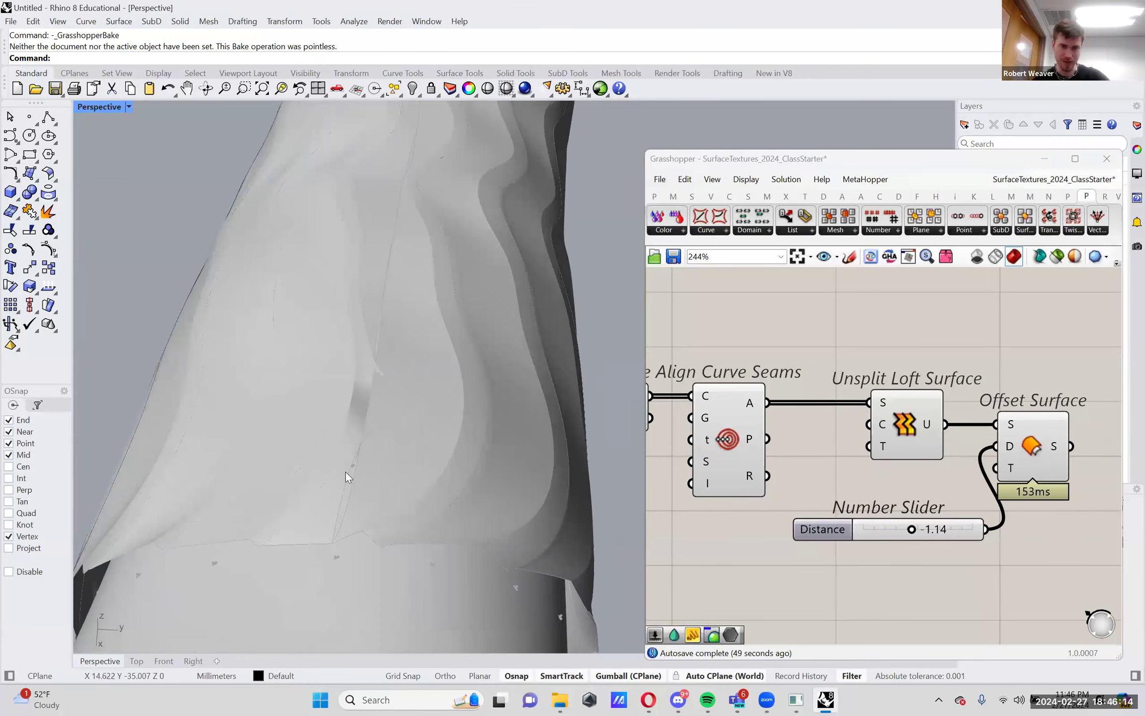
{"action": "scroll", "coordinate": [353, 475], "scroll_direction": "down", "scroll_amount": 4}
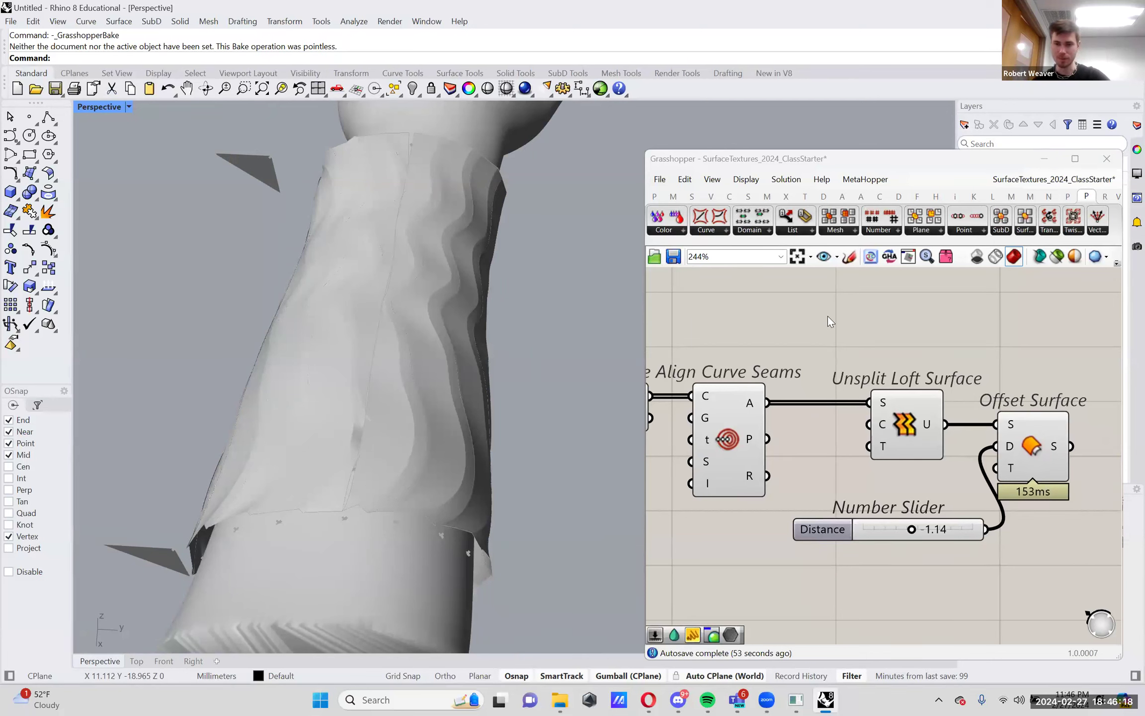
Try closing the loft with a Boolean Toggle set to True and connected to Unsplit Loft Surface's C input
{"action": "double_click", "coordinate": [812, 334]}
{"action": "type", "text": "toggle"}
{"action": "left_click", "coordinate": [855, 296]}
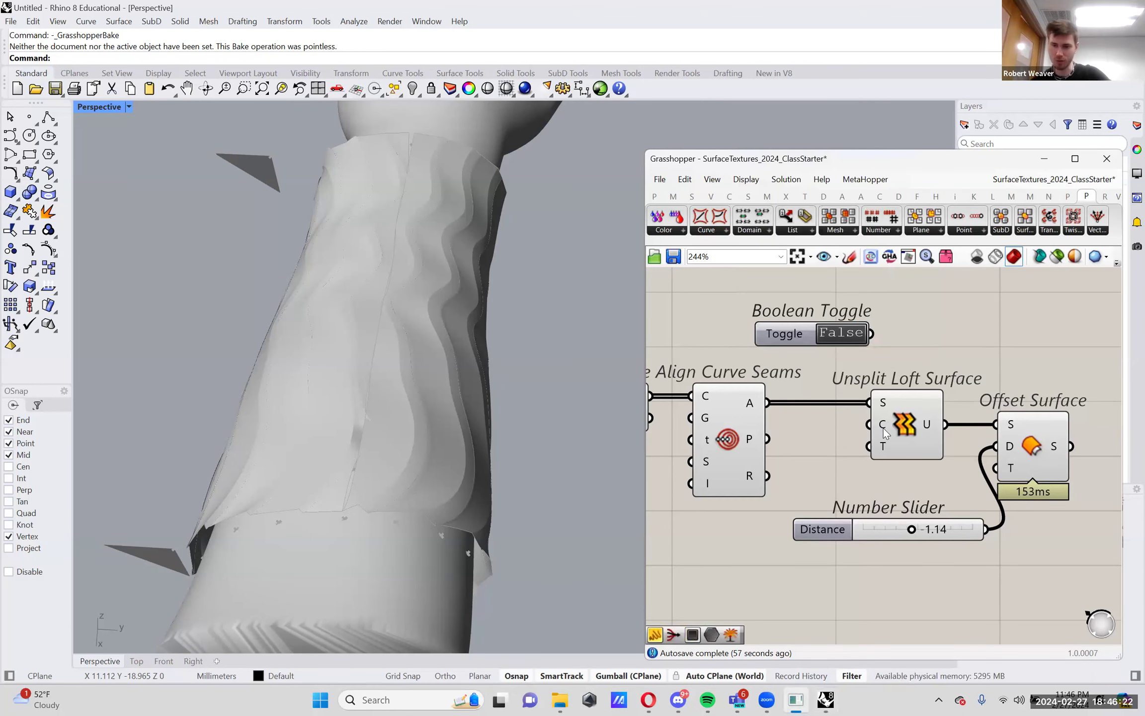
{"action": "mouse_move", "coordinate": [883, 427]}
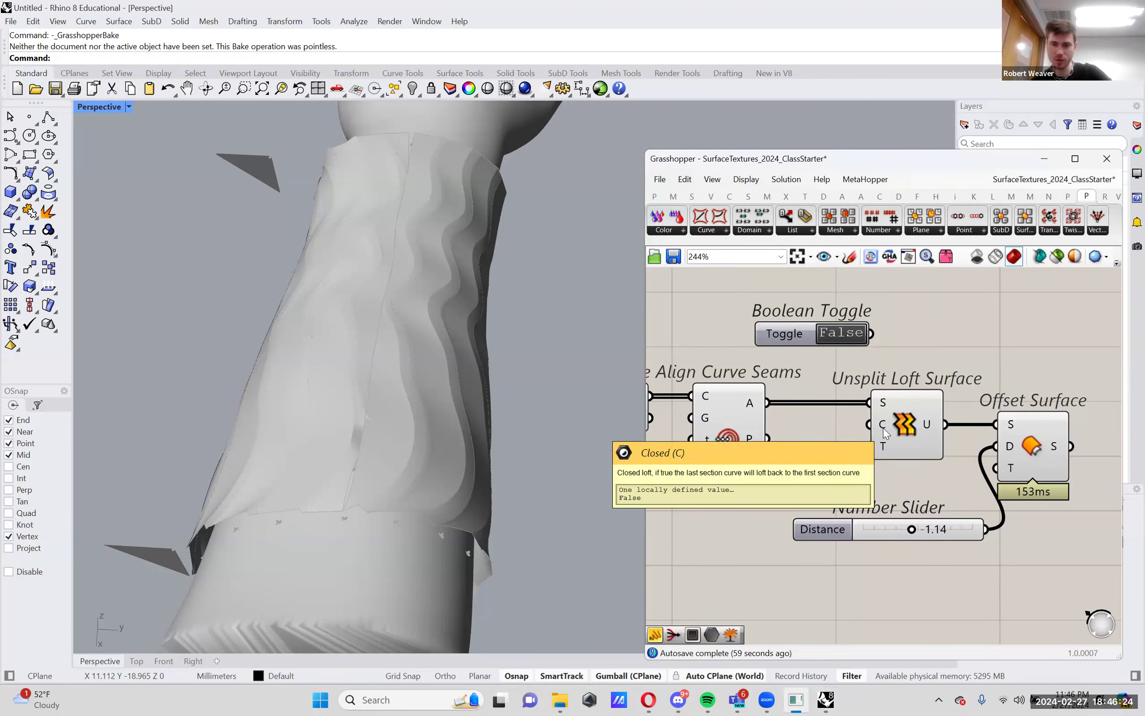
{"action": "double_click", "coordinate": [841, 333]}
{"action": "left_click_drag", "start_coordinate": [871, 333], "coordinate": [879, 429]}
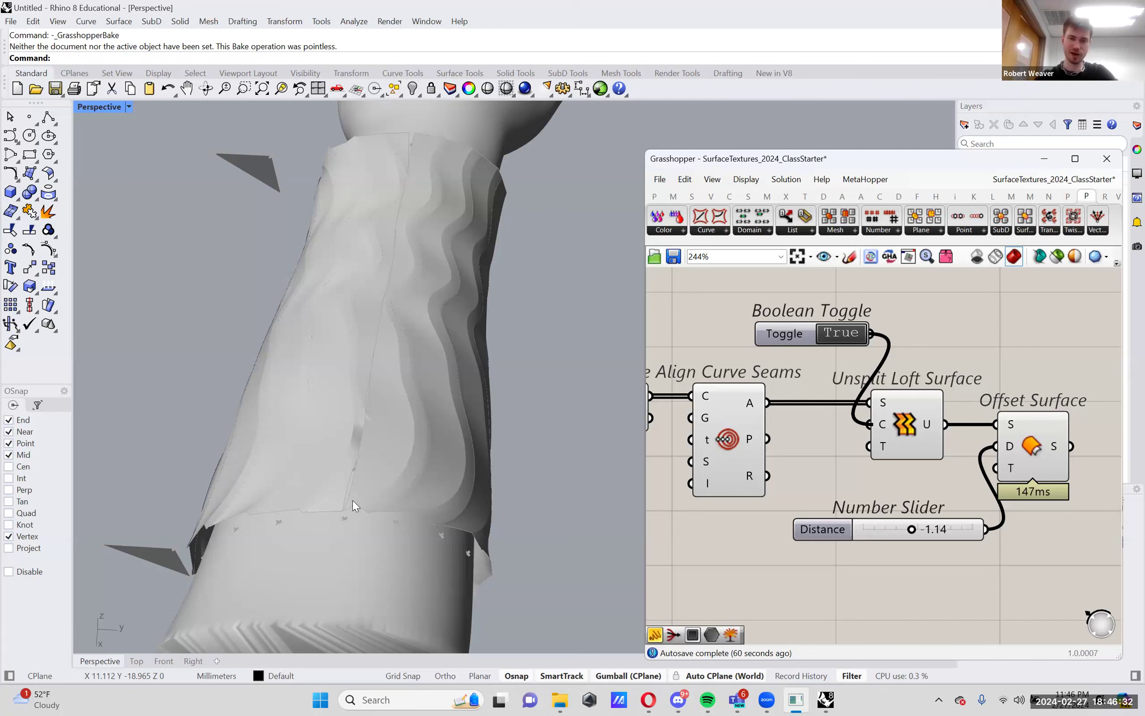
Inspect the closed loft around the arm and delete the Boolean Toggle
{"action": "left_click", "coordinate": [914, 437]}
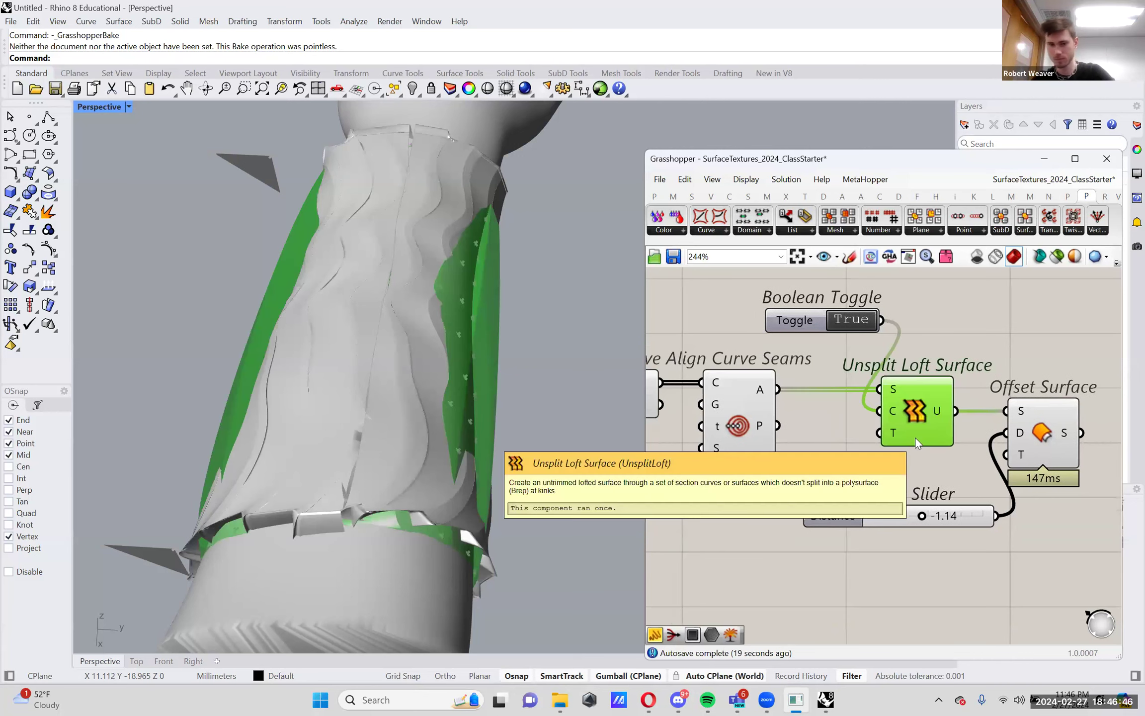
{"action": "right_click_drag", "start_coordinate": [581, 432], "coordinate": [607, 420]}
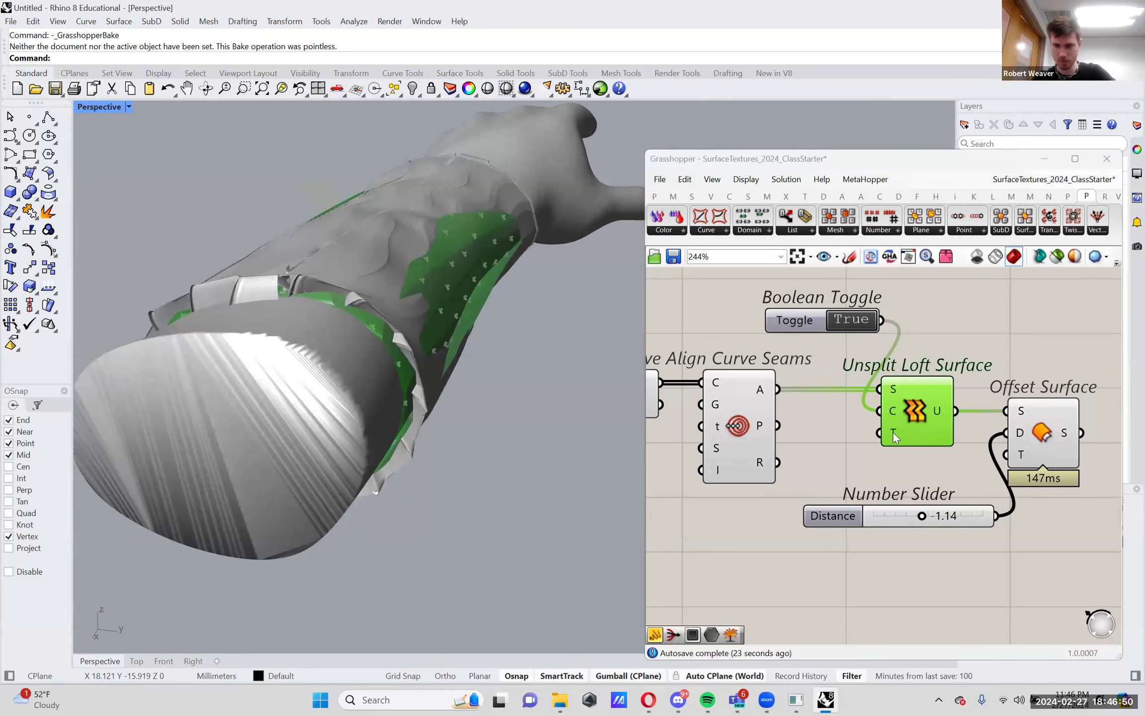
{"action": "mouse_move", "coordinate": [892, 432]}
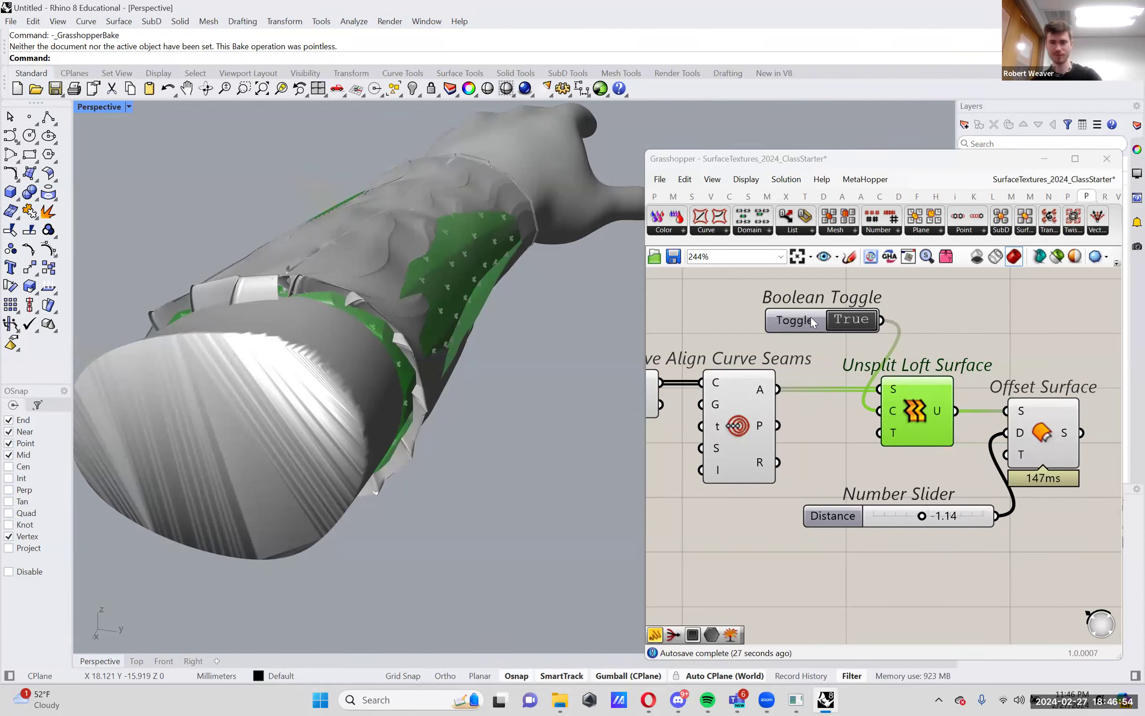
{"action": "left_click_drag", "start_coordinate": [804, 320], "coordinate": [779, 317]}
{"action": "key", "text": "Delete"}
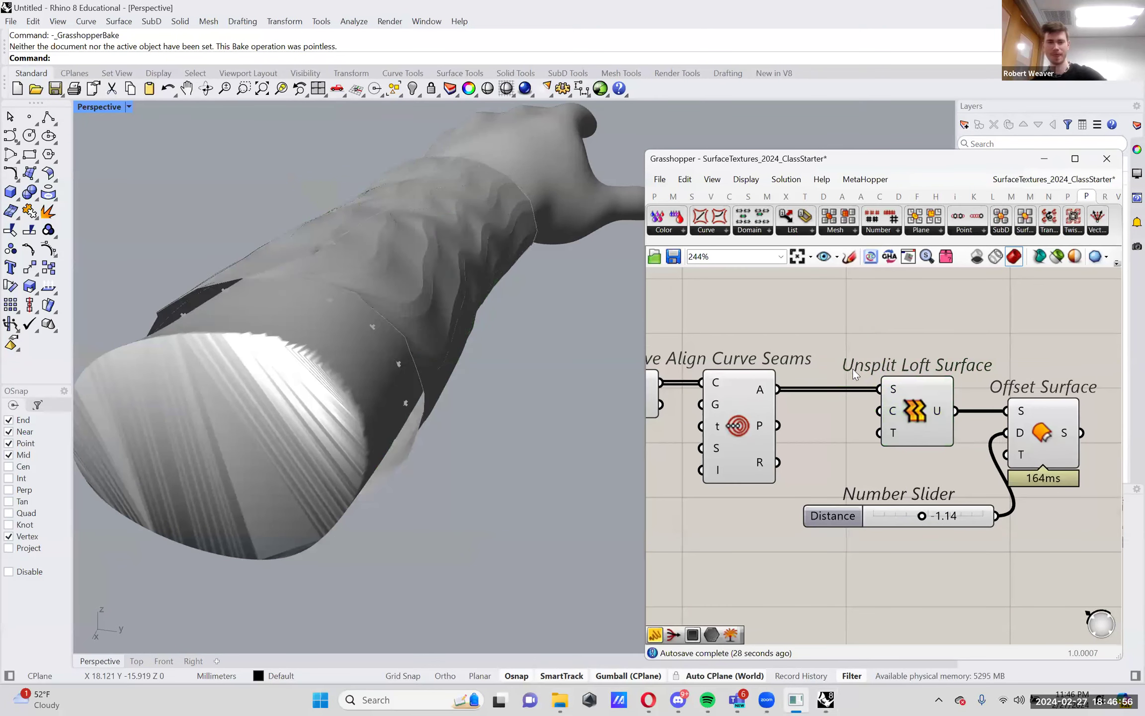
Set the panel feeding Rebuild Curve's N input to 10
{"action": "left_click", "coordinate": [906, 411]}
{"action": "right_click_drag", "start_coordinate": [939, 354], "coordinate": [957, 374]}
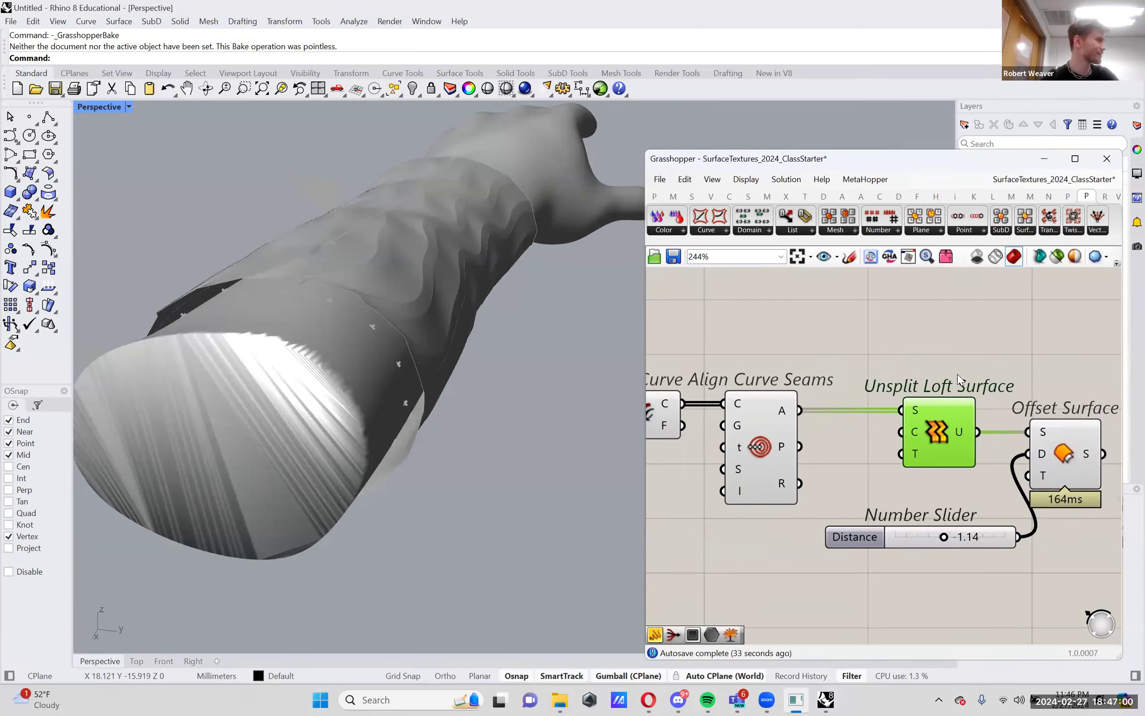
{"action": "scroll", "coordinate": [977, 394], "scroll_direction": "down", "scroll_amount": 2}
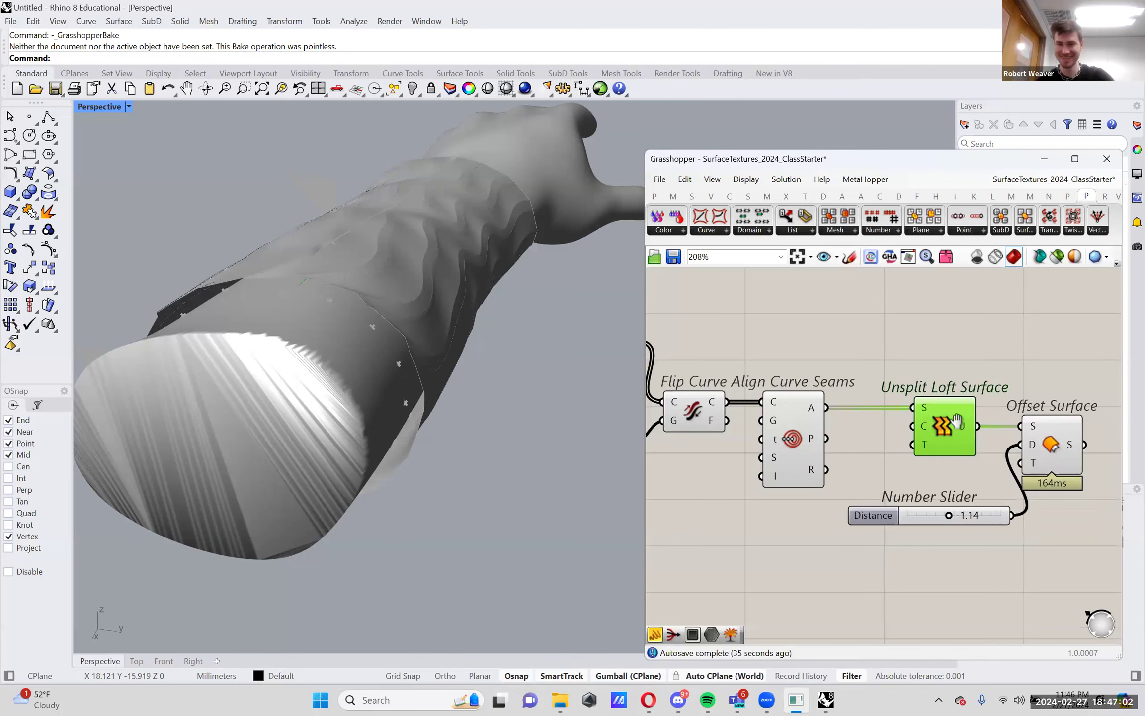
{"action": "right_click_drag", "start_coordinate": [405, 342], "coordinate": [398, 408]}
{"action": "right_click_drag", "start_coordinate": [778, 465], "coordinate": [877, 462]}
{"action": "scroll", "coordinate": [865, 452], "scroll_direction": "up", "scroll_amount": 2}
{"action": "double_click", "coordinate": [851, 442]}
{"action": "type", "text": "10"}
{"action": "left_click", "coordinate": [891, 575]}
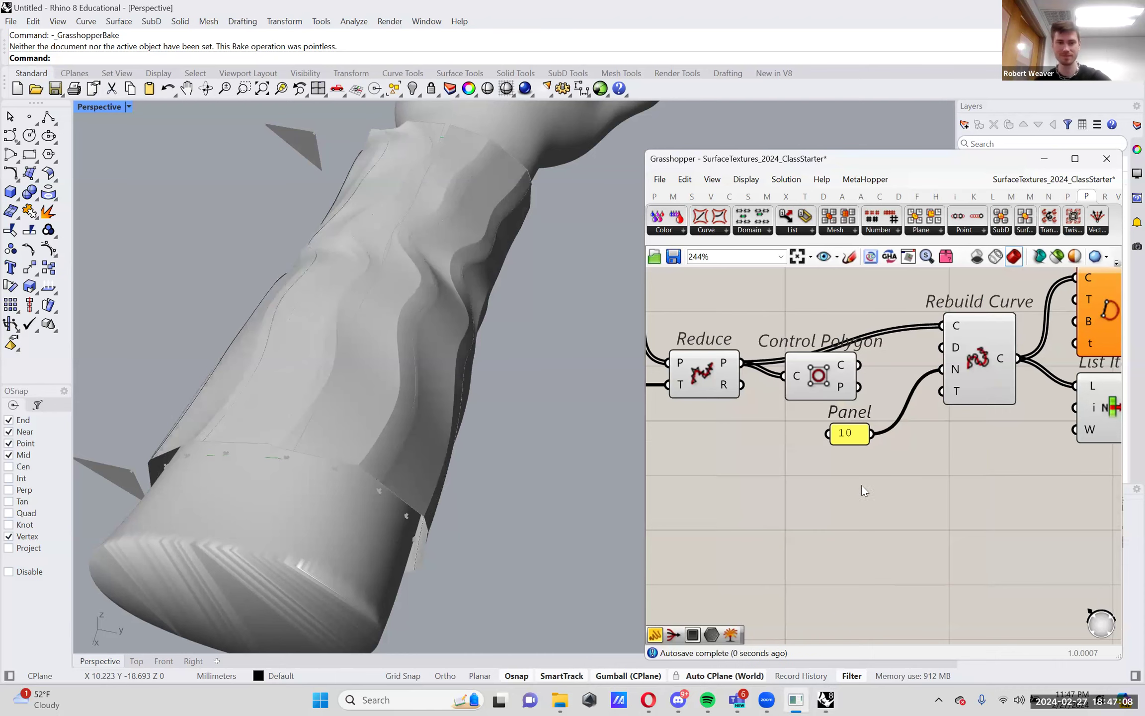
Shift the Distance slider farther from Offset Surface, then select Offset Surface and inspect its preview around the arm
{"action": "scroll", "coordinate": [885, 467], "scroll_direction": "down", "scroll_amount": 4}
{"action": "right_click_drag", "start_coordinate": [886, 467], "coordinate": [808, 467]}
{"action": "scroll", "coordinate": [914, 465], "scroll_direction": "up", "scroll_amount": 4}
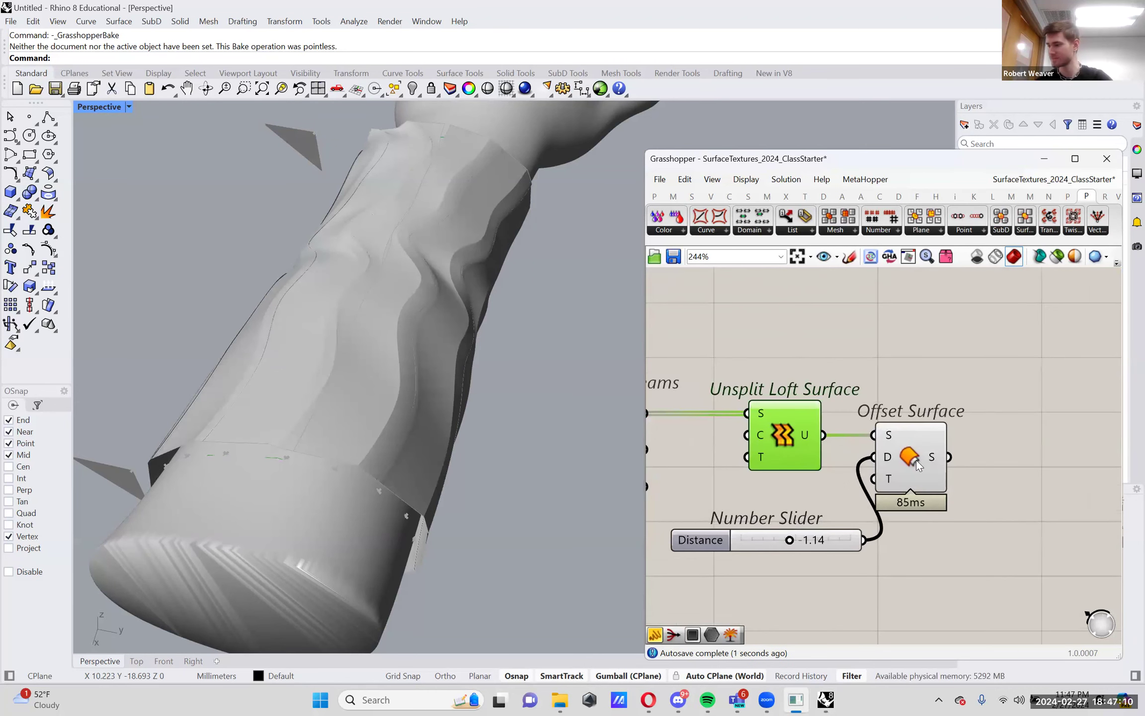
{"action": "left_click_drag", "start_coordinate": [815, 530], "coordinate": [790, 524]}
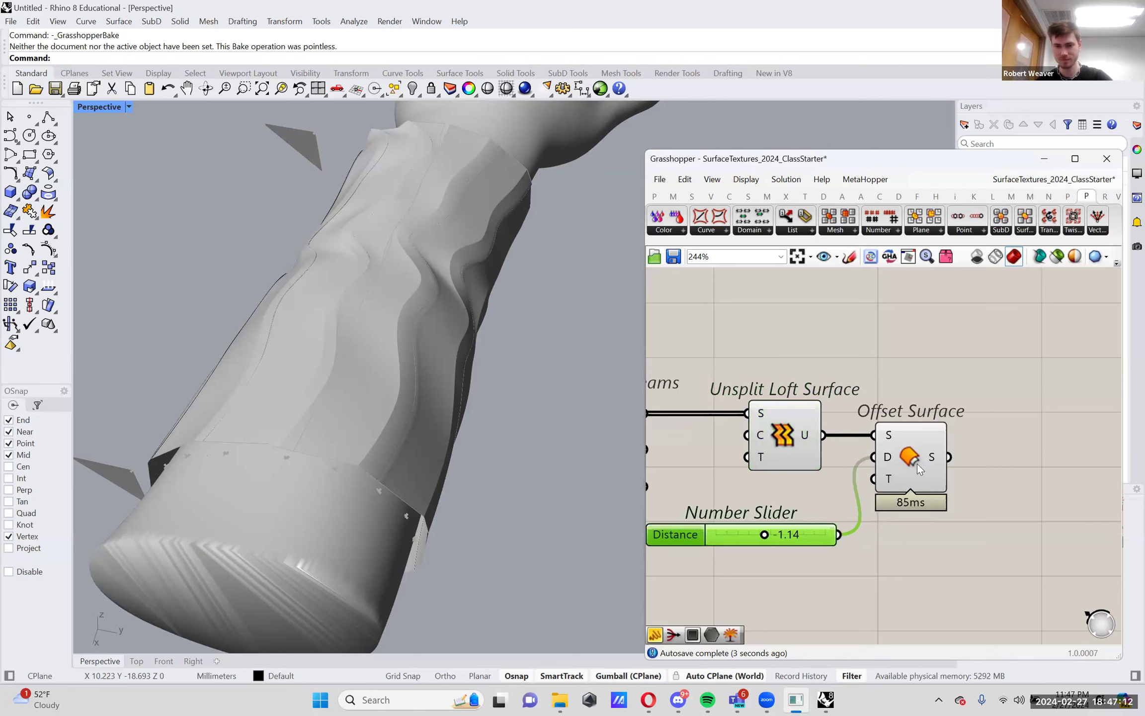
{"action": "left_click", "coordinate": [919, 469]}
{"action": "right_click_drag", "start_coordinate": [368, 378], "coordinate": [405, 420]}
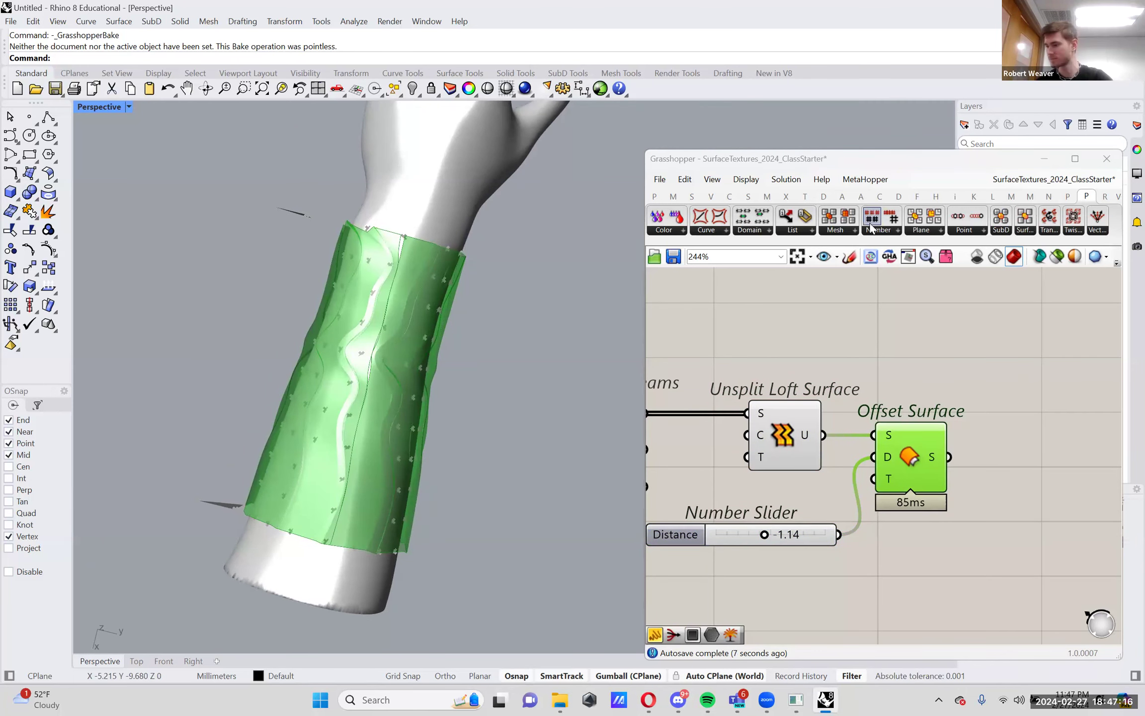
{"action": "right_click_drag", "start_coordinate": [417, 361], "coordinate": [402, 318]}
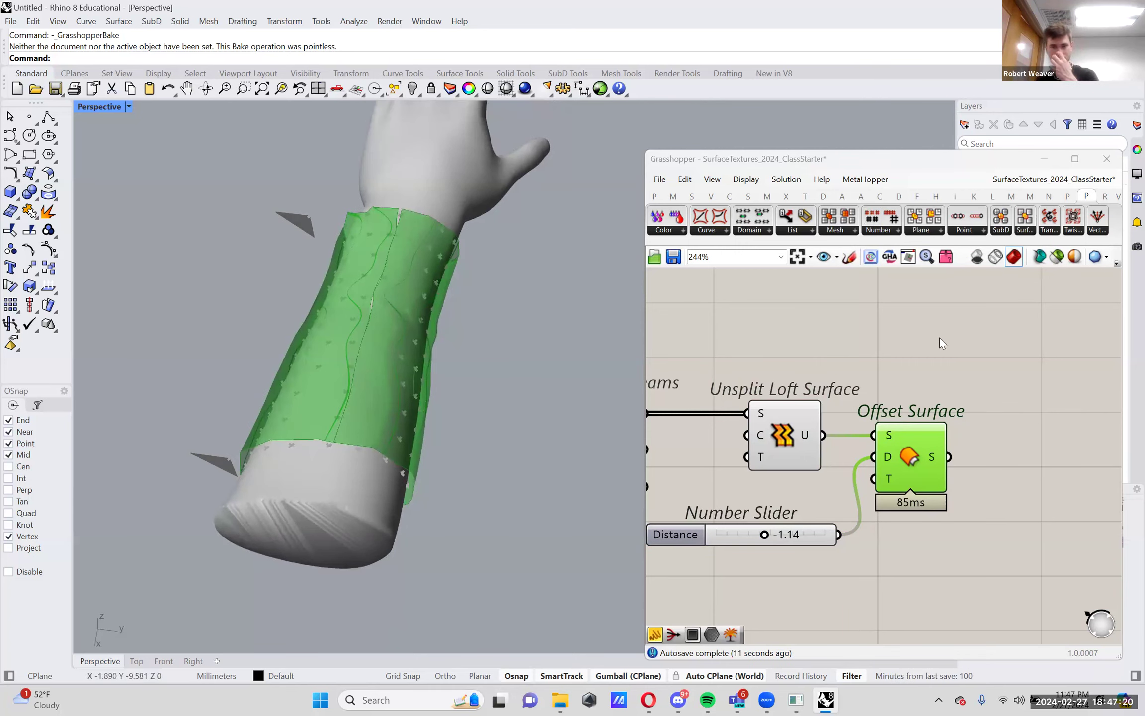
Add a Diamond Panels component and connect Offset Surface's S output to its Srf input
{"action": "left_click", "coordinate": [992, 196]}
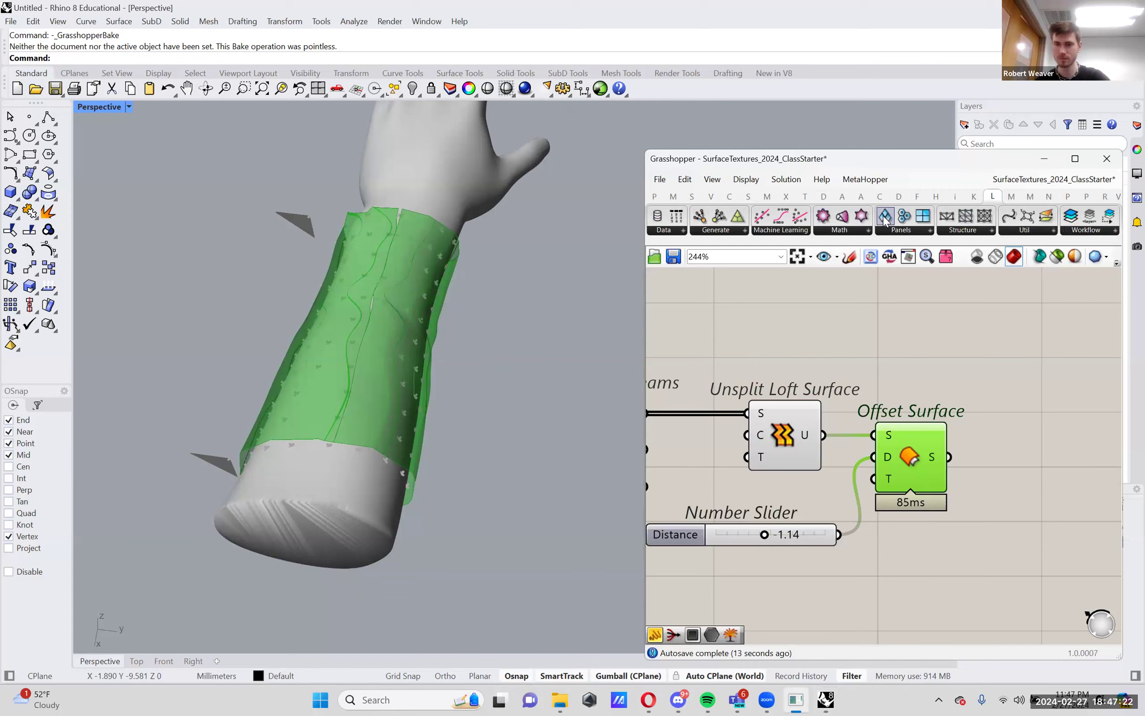
{"action": "left_click_drag", "start_coordinate": [1065, 487], "coordinate": [952, 444]}
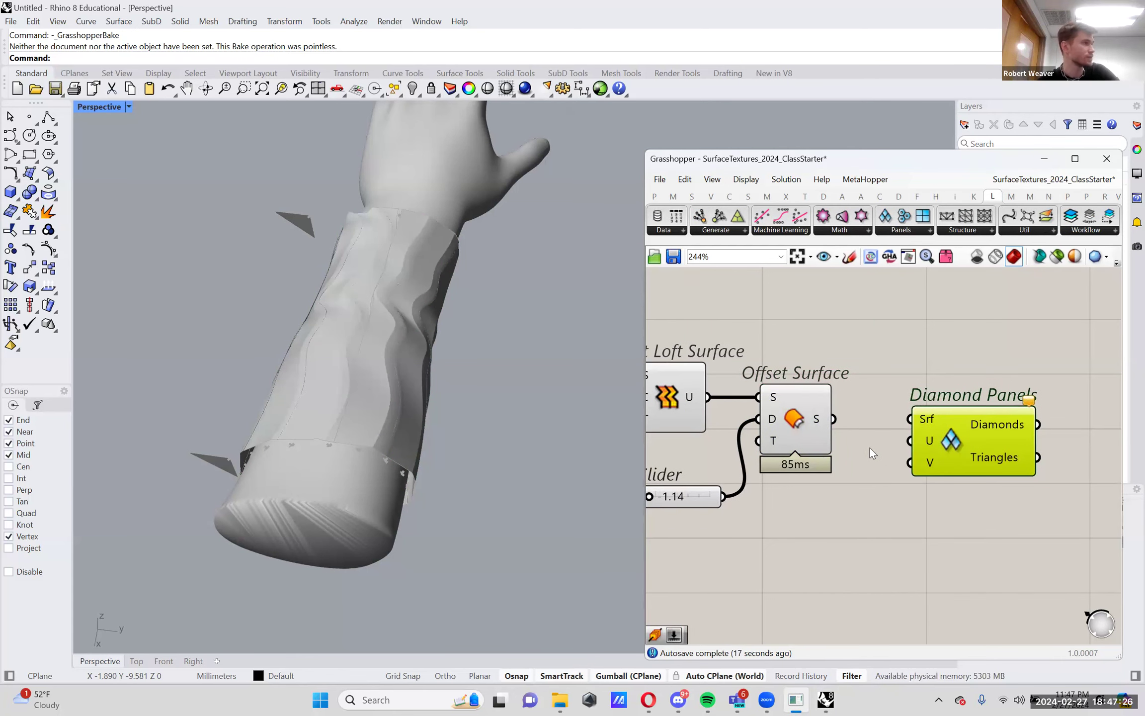
{"action": "left_click", "coordinate": [797, 407]}
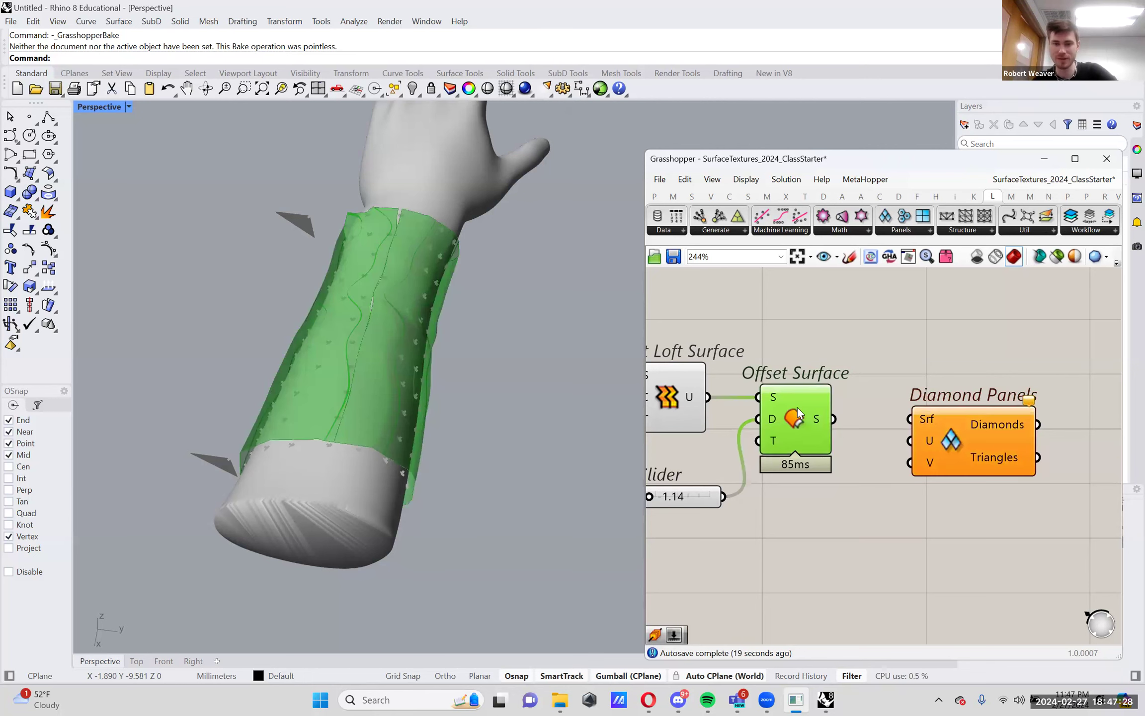
{"action": "left_click_drag", "start_coordinate": [950, 441], "coordinate": [922, 426]}
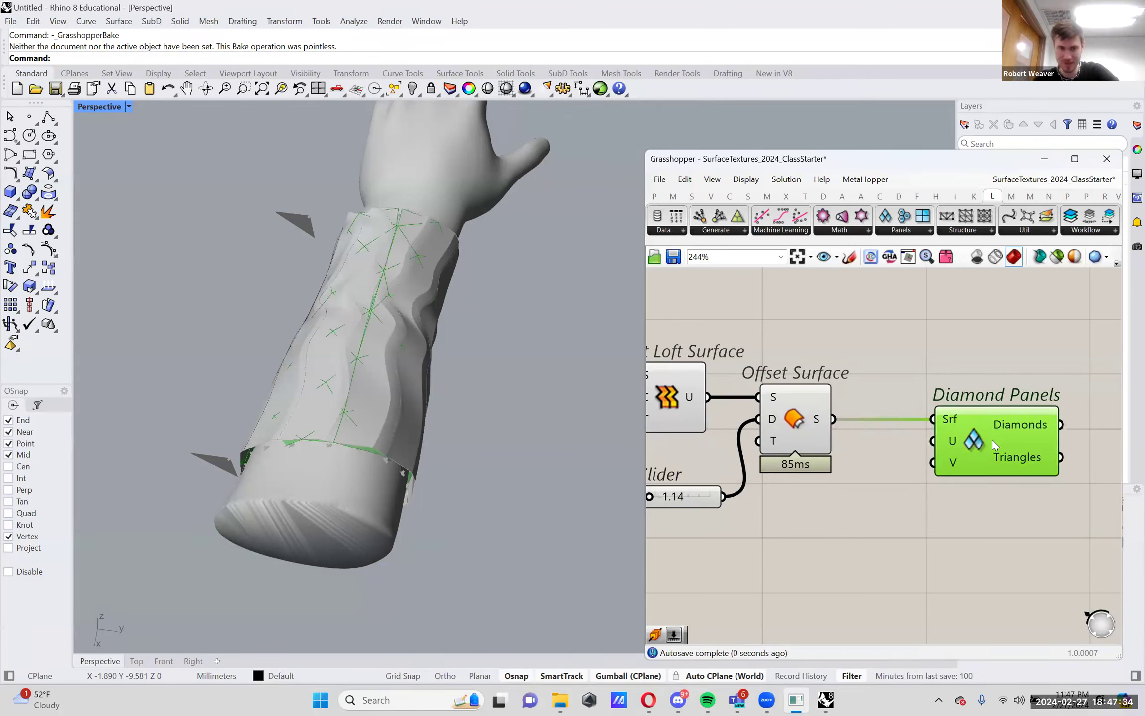
Turn off the previews of the components upstream of Diamond Panels so only the panelled surface displays on the arm
{"action": "right_click_drag", "start_coordinate": [862, 499], "coordinate": [1041, 493]}
{"action": "scroll", "coordinate": [1041, 500], "scroll_direction": "down", "scroll_amount": 4}
{"action": "left_click_drag", "start_coordinate": [1009, 510], "coordinate": [702, 343]}
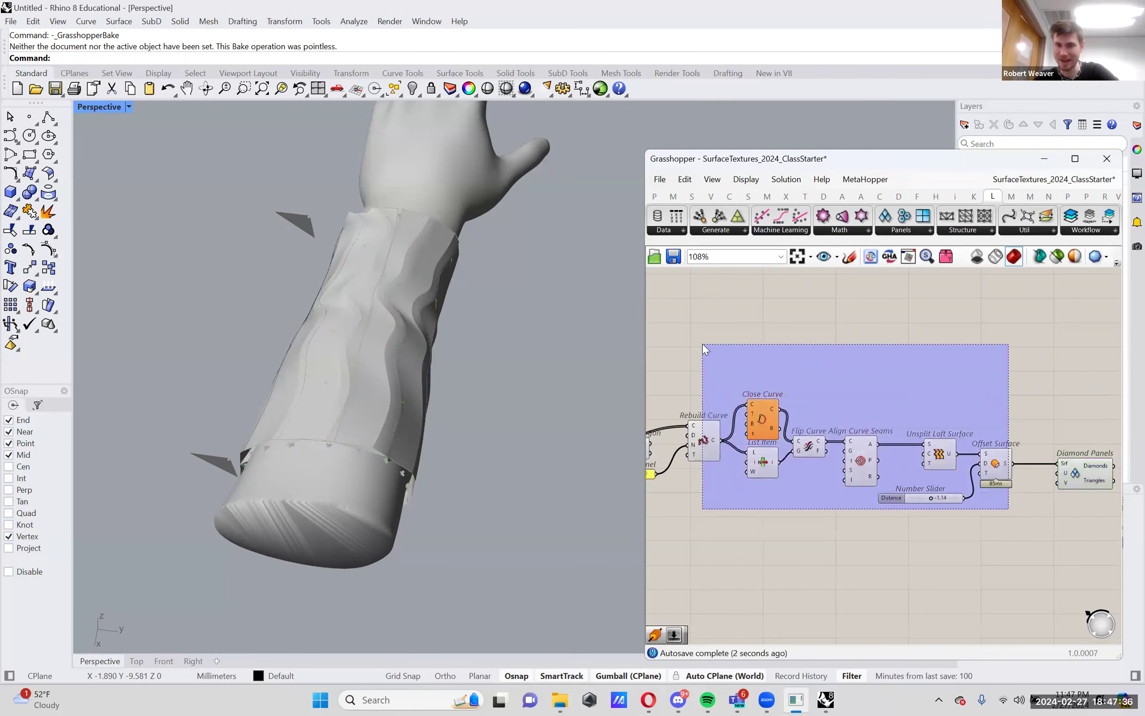
{"action": "right_click", "coordinate": [702, 343]}
{"action": "left_click", "coordinate": [728, 365]}
{"action": "scroll", "coordinate": [855, 480], "scroll_direction": "down", "scroll_amount": 2}
{"action": "left_click_drag", "start_coordinate": [861, 489], "coordinate": [779, 391]}
{"action": "right_click", "coordinate": [780, 392]}
{"action": "left_click", "coordinate": [814, 415]}
{"action": "scroll", "coordinate": [894, 472], "scroll_direction": "up", "scroll_amount": 5}
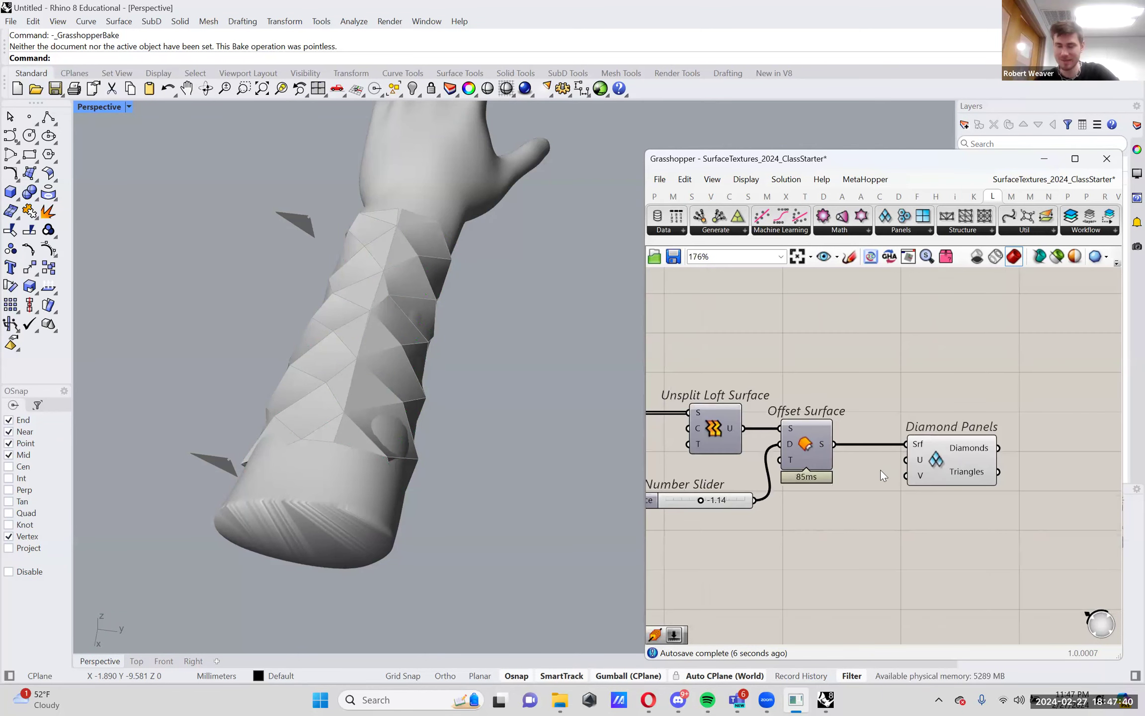
{"action": "right_click_drag", "start_coordinate": [439, 372], "coordinate": [441, 407]}
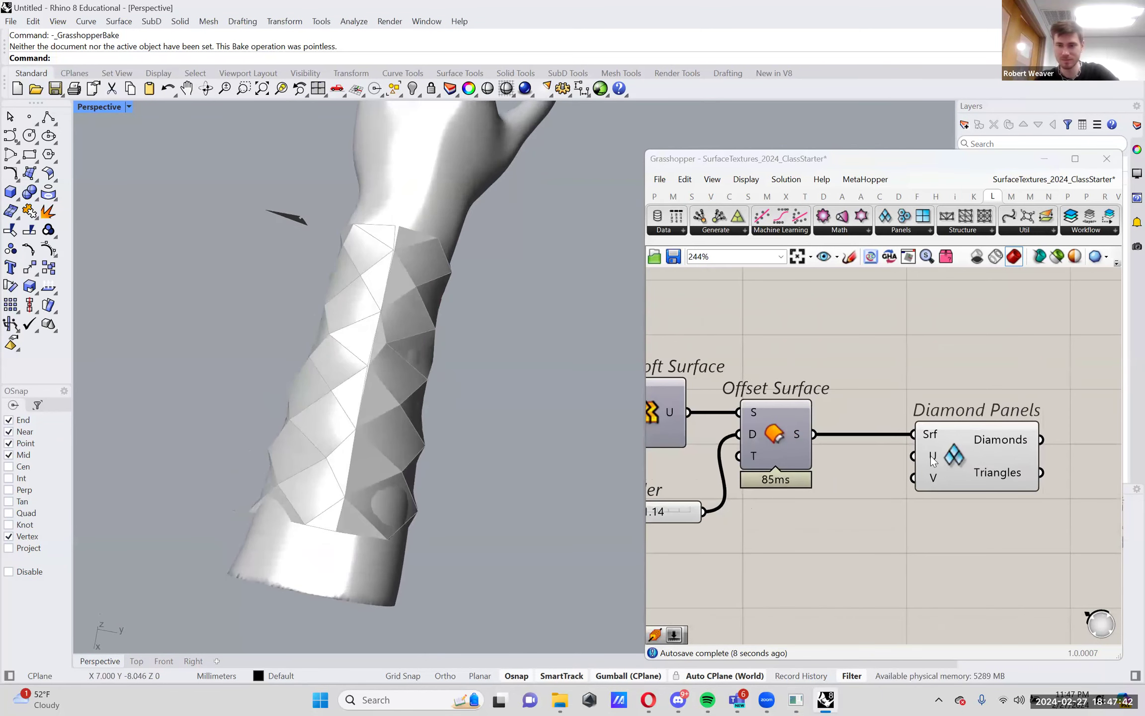
Connect two integer sliders to Diamond Panels, with U Divisions at 13 and V Divisions at 11
{"action": "double_click", "coordinate": [833, 537]}
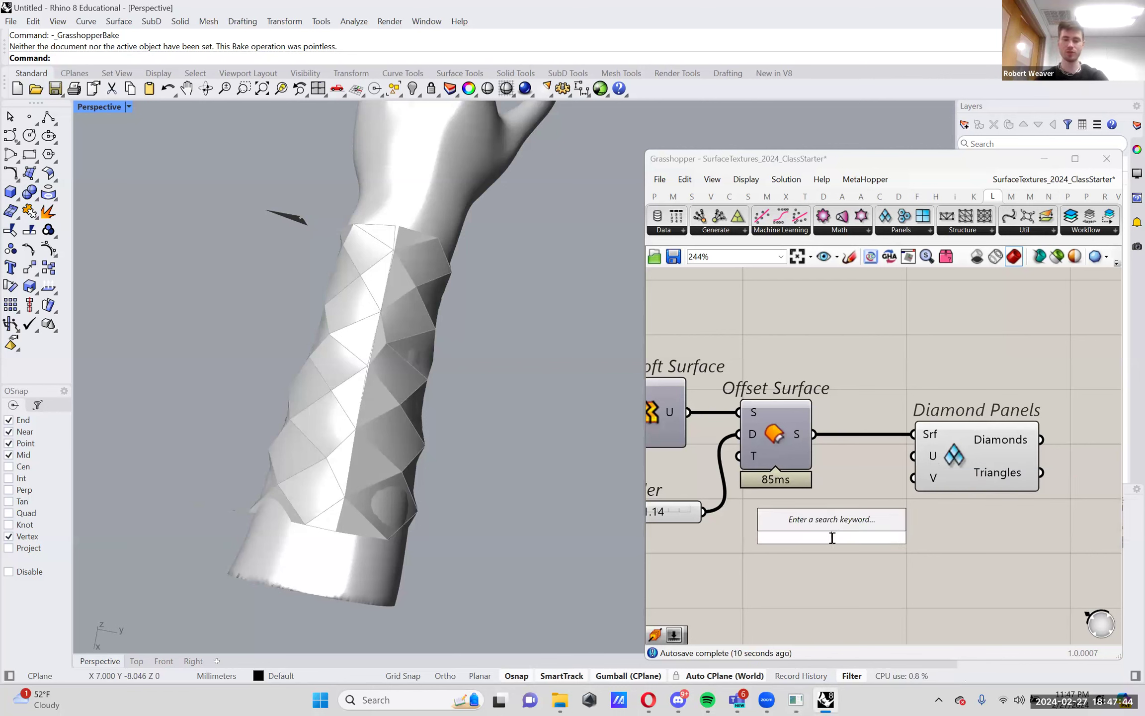
{"action": "type", "text": "10.."}
{"action": "key", "text": "Return"}
{"action": "left_click_drag", "start_coordinate": [880, 535], "coordinate": [914, 477]}
{"action": "left_click_drag", "start_coordinate": [964, 446], "coordinate": [1049, 446]}
{"action": "right_click_drag", "start_coordinate": [1048, 446], "coordinate": [964, 446]}
{"action": "left_click_drag", "start_coordinate": [964, 446], "coordinate": [996, 446]}
{"action": "left_click_drag", "start_coordinate": [845, 592], "coordinate": [759, 556]}
{"action": "left_click", "coordinate": [962, 459]}
Set the Distance slider feeding Offset Surface to -2.04 and check the panels around the arm
{"action": "right_click_drag", "start_coordinate": [648, 527], "coordinate": [795, 517]}
{"action": "scroll", "coordinate": [794, 510], "scroll_direction": "up", "scroll_amount": 2}
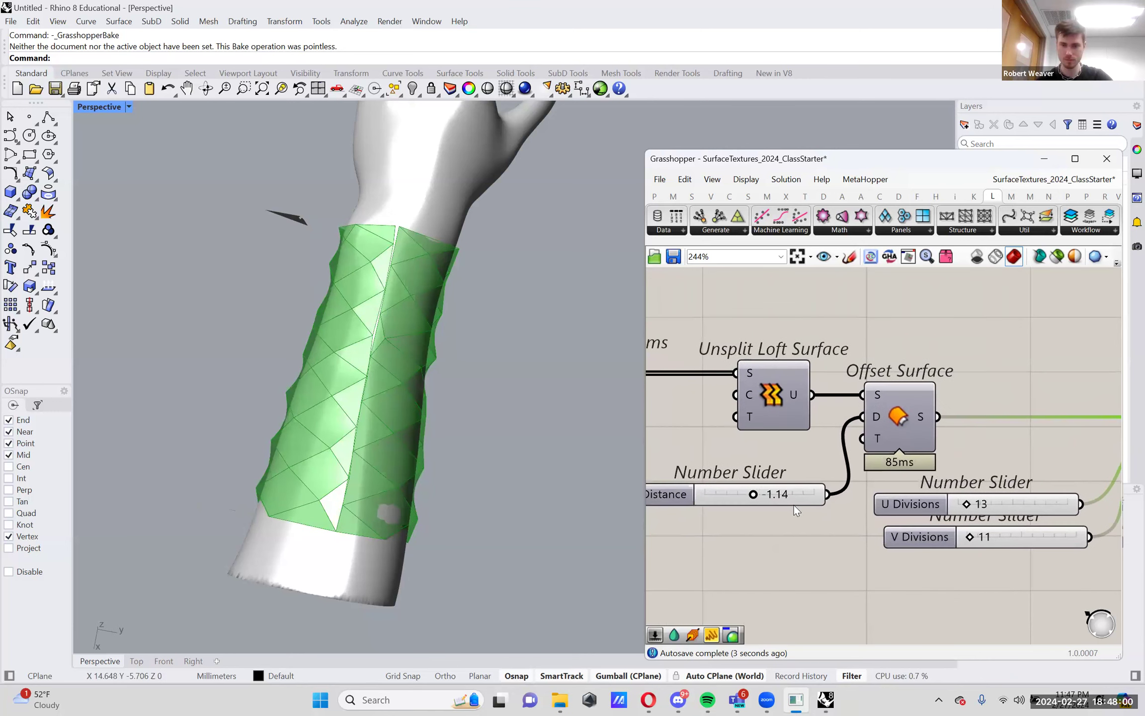
{"action": "left_click_drag", "start_coordinate": [745, 495], "coordinate": [740, 496]}
{"action": "mouse_move", "coordinate": [383, 483]}
{"action": "right_mouse_down"}
{"action": "mouse_move", "coordinate": [389, 358]}
{"action": "mouse_move", "coordinate": [379, 472]}
{"action": "right_mouse_up"}
{"action": "scroll", "coordinate": [825, 470], "scroll_direction": "down", "scroll_amount": 3}
{"action": "right_click_drag", "start_coordinate": [1007, 481], "coordinate": [846, 506]}
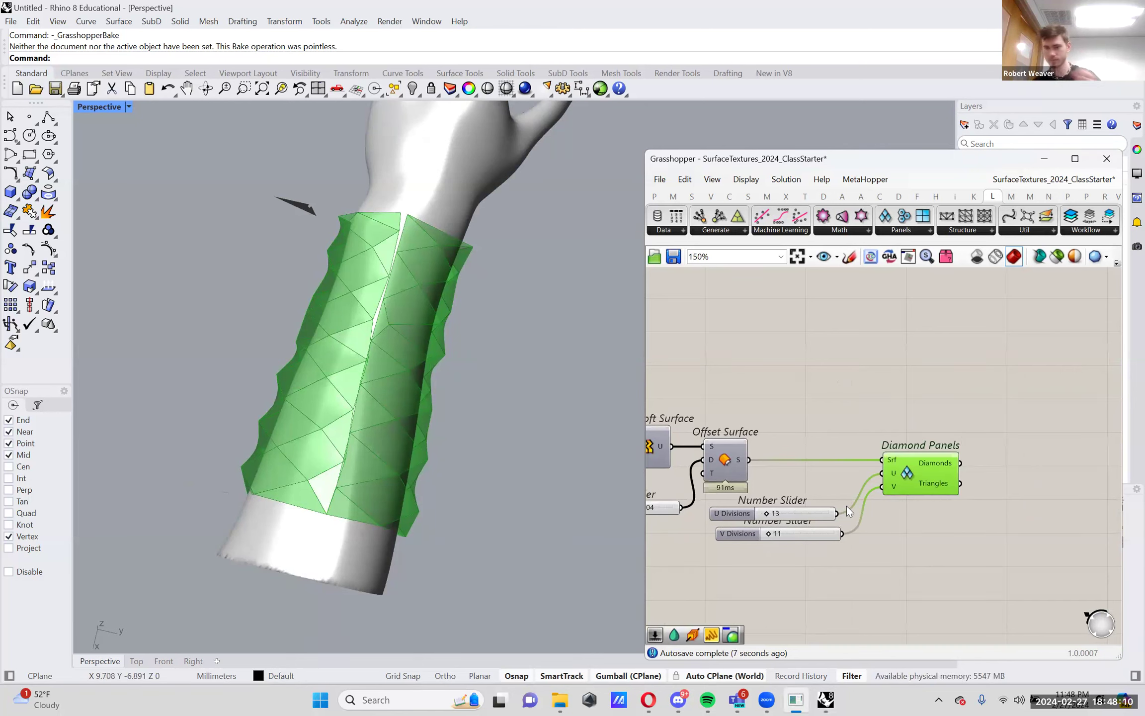
{"action": "right_click_drag", "start_coordinate": [306, 323], "coordinate": [388, 285]}
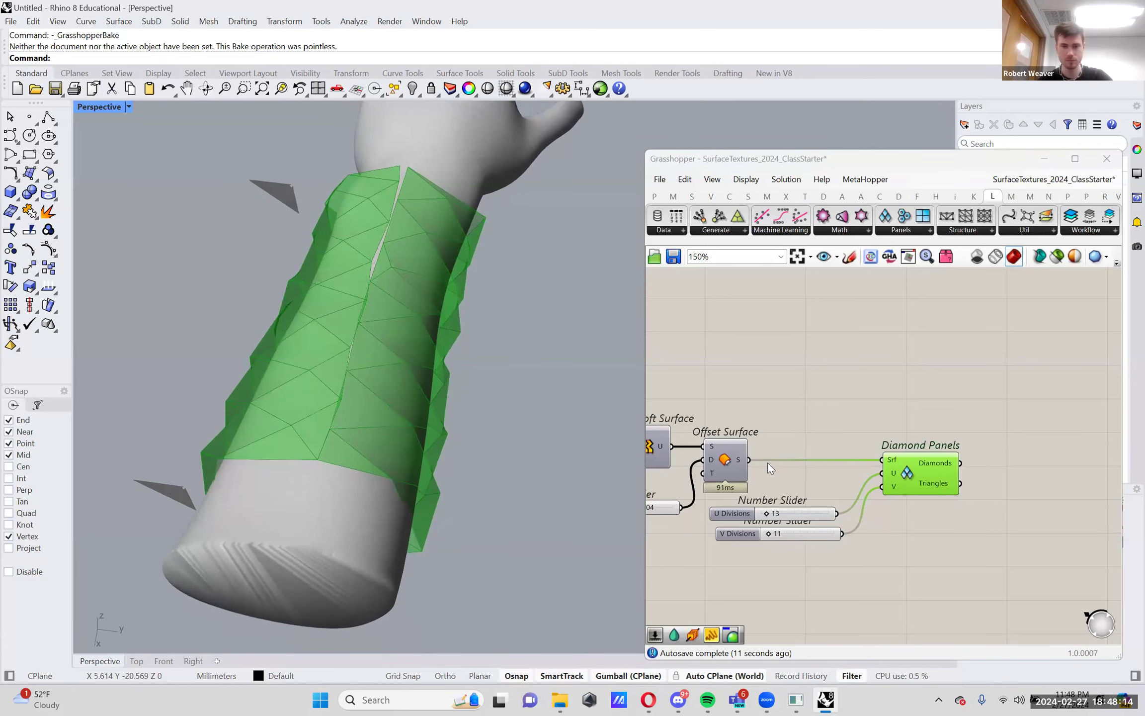
Set the V Divisions slider to 13 and check the panel pattern along the forearm
{"action": "right_click_drag", "start_coordinate": [768, 463], "coordinate": [900, 448]}
{"action": "right_click_drag", "start_coordinate": [433, 385], "coordinate": [457, 378]}
{"action": "scroll", "coordinate": [893, 537], "scroll_direction": "up", "scroll_amount": 5}
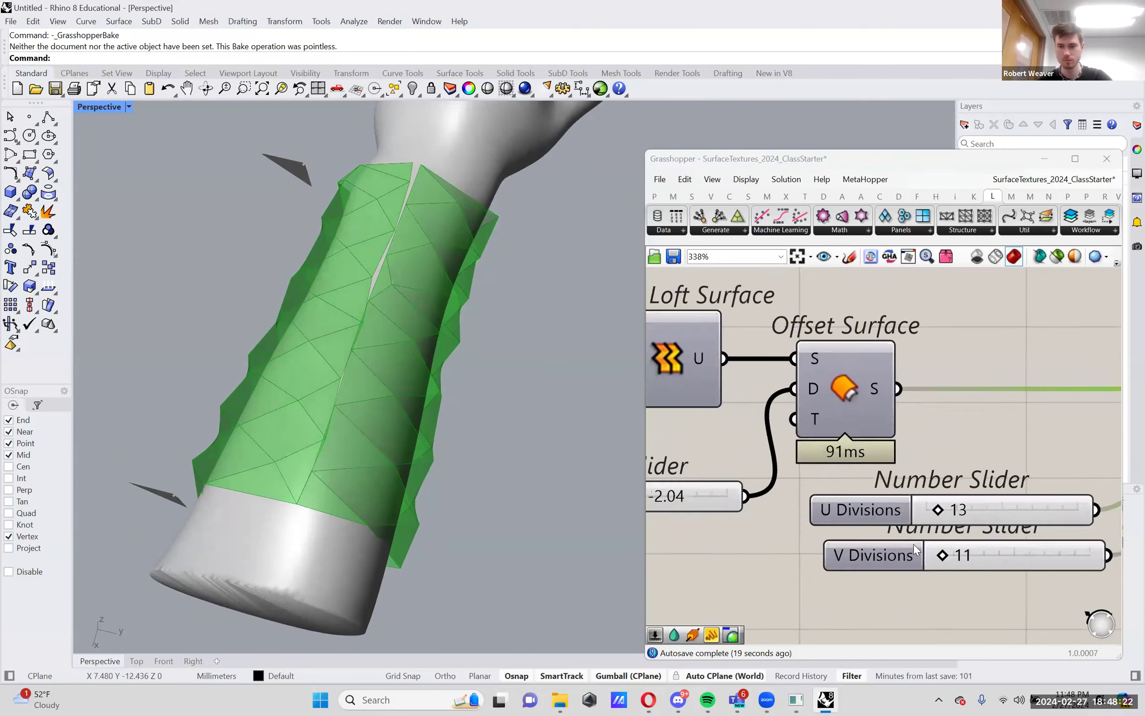
{"action": "left_click_drag", "start_coordinate": [951, 558], "coordinate": [962, 561]}
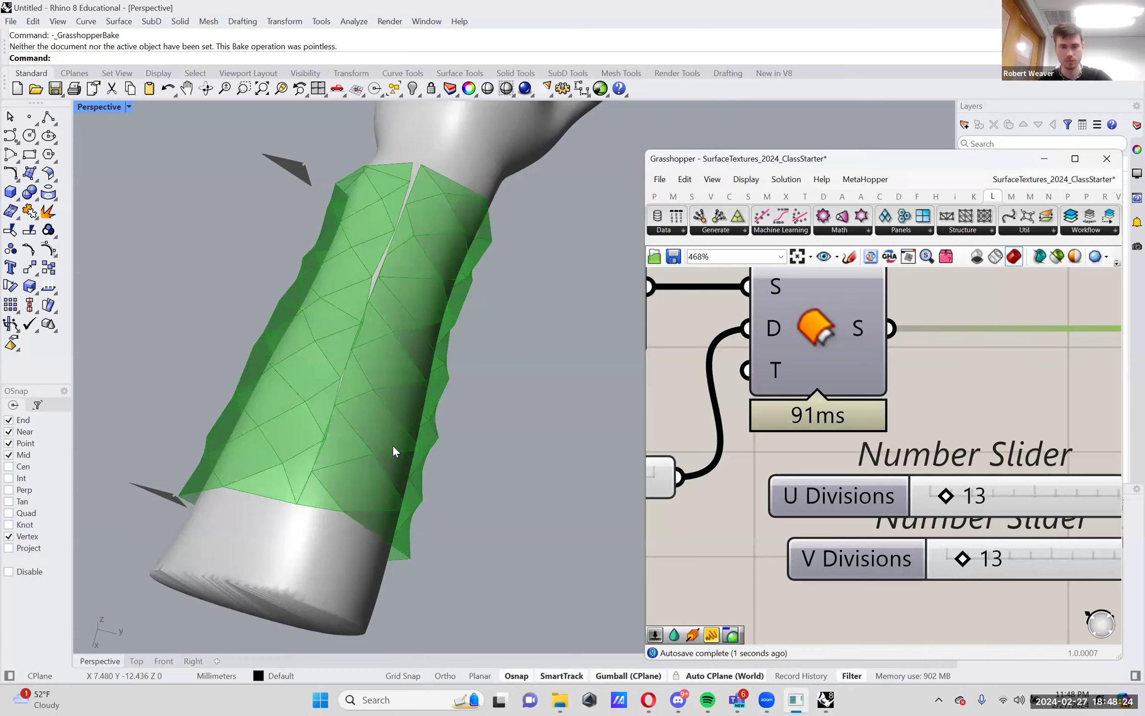
{"action": "scroll", "coordinate": [393, 451], "scroll_direction": "down", "scroll_amount": 3}
{"action": "right_click_drag", "start_coordinate": [309, 502], "coordinate": [336, 425]}
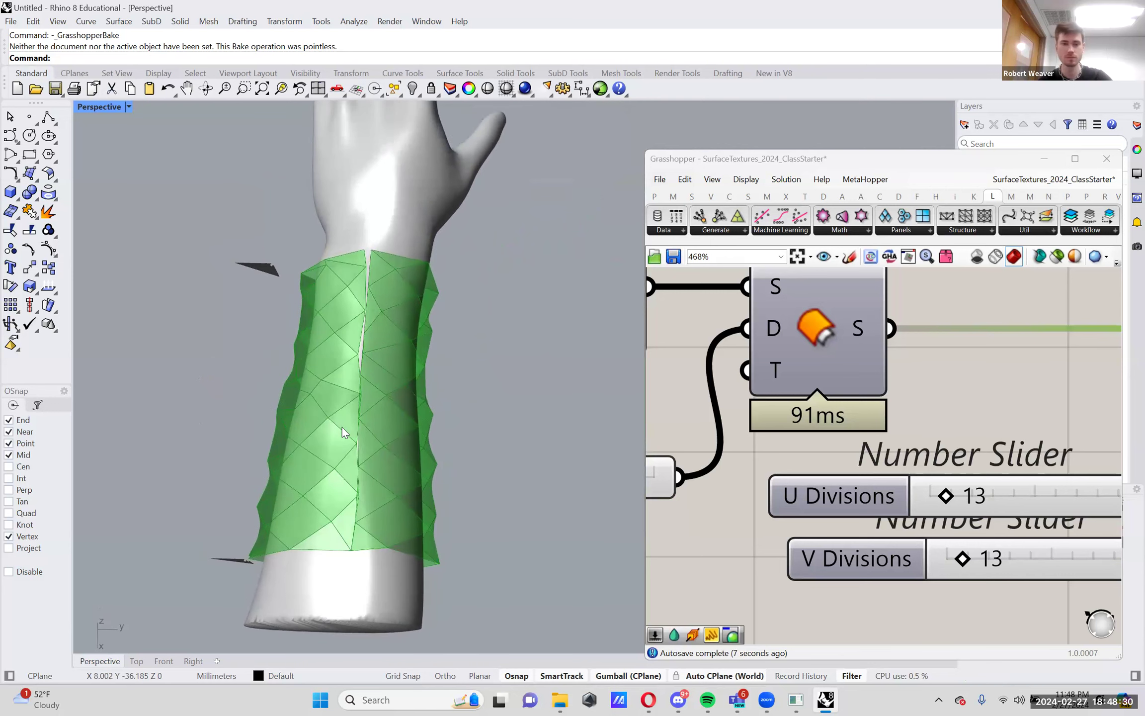
{"action": "right_click_drag", "start_coordinate": [340, 429], "coordinate": [358, 431]}
Add a Brep Edges component and connect Diamond Panels' Diamonds output to its B input
{"action": "scroll", "coordinate": [959, 463], "scroll_direction": "down", "scroll_amount": 5}
{"action": "right_click_drag", "start_coordinate": [930, 478], "coordinate": [806, 494]}
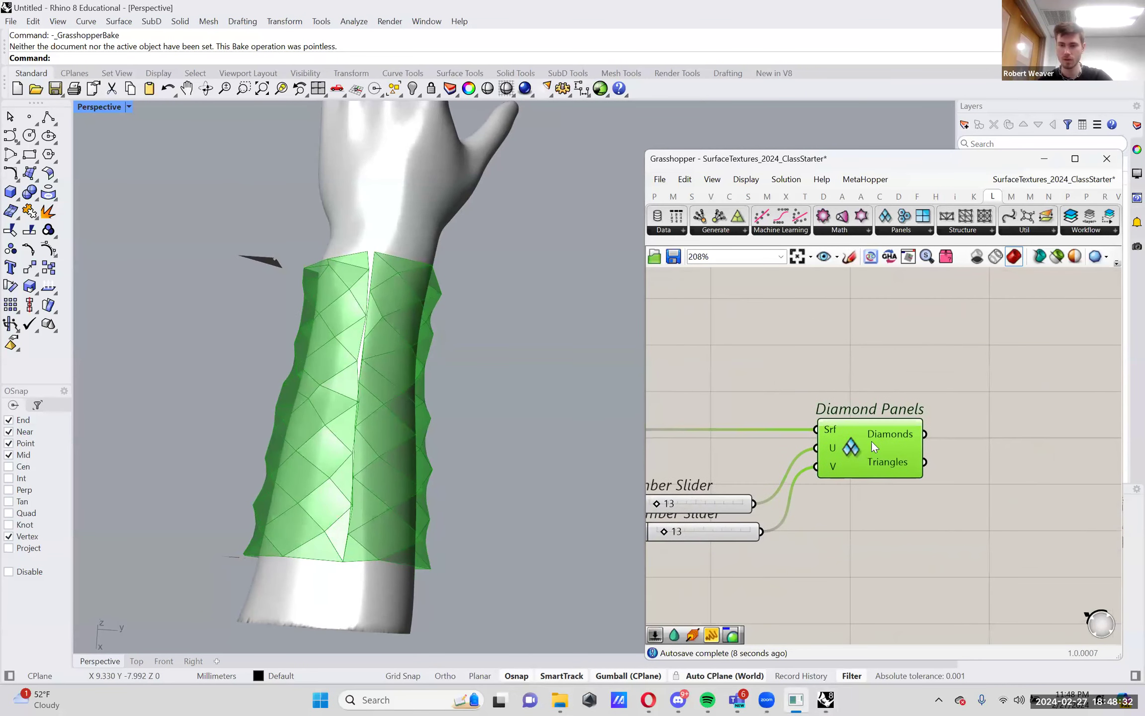
{"action": "mouse_move", "coordinate": [873, 441]}
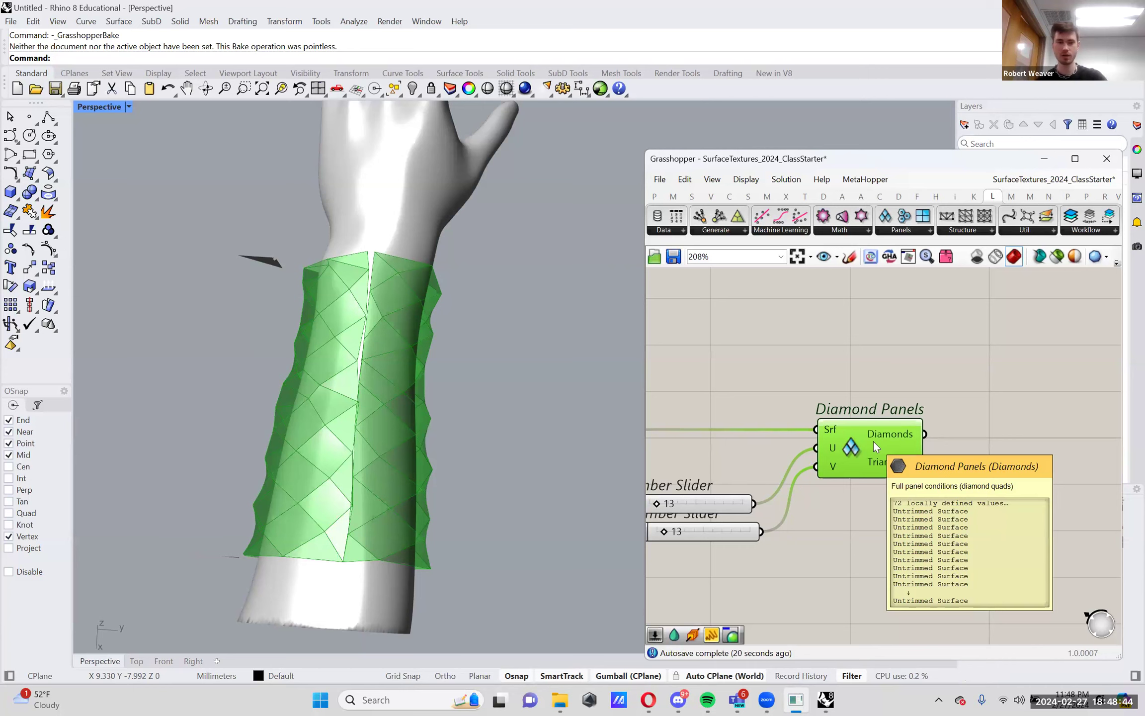
{"action": "right_click_drag", "start_coordinate": [995, 425], "coordinate": [879, 428]}
{"action": "double_click", "coordinate": [880, 428]}
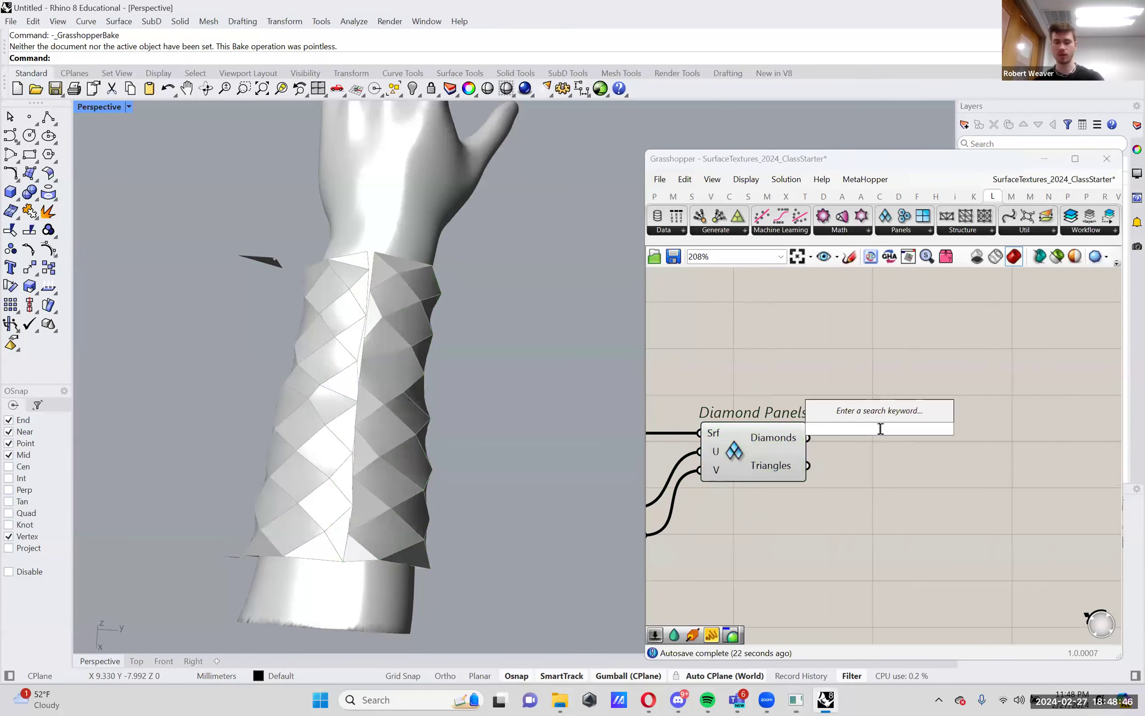
{"action": "type", "text": "bre ed"}
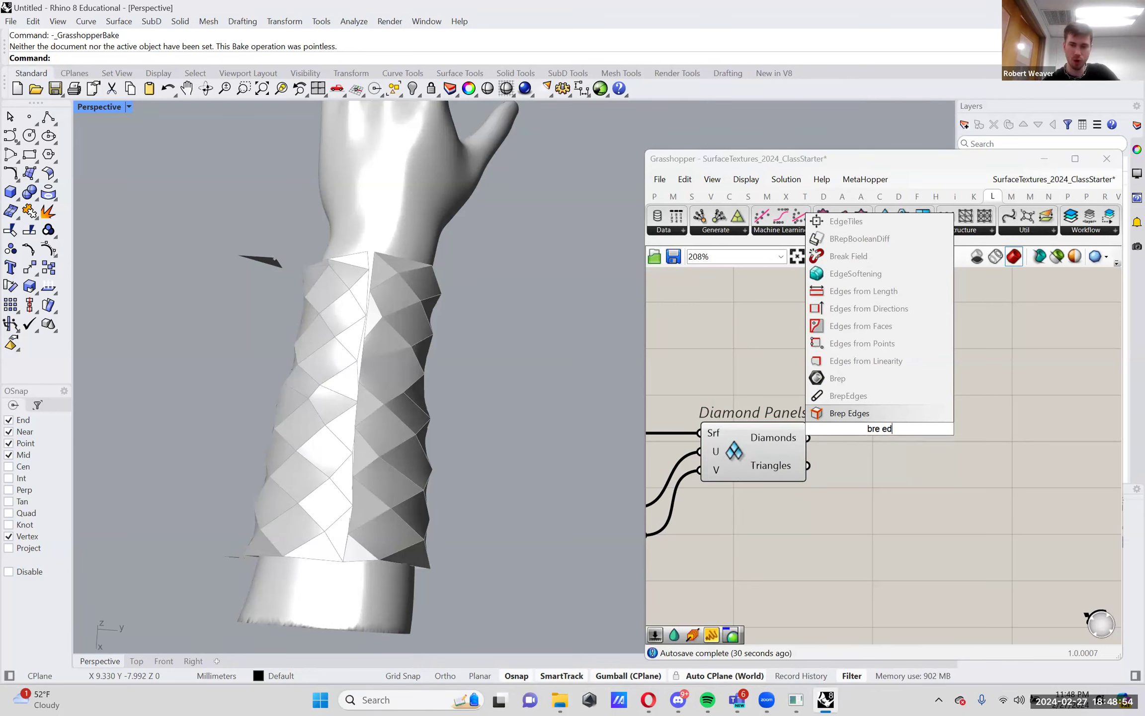
{"action": "left_click", "coordinate": [880, 416]}
{"action": "mouse_move", "coordinate": [875, 431]}
{"action": "left_mouse_down"}
{"action": "mouse_move", "coordinate": [879, 422]}
{"action": "mouse_move", "coordinate": [855, 419]}
{"action": "mouse_move", "coordinate": [872, 436]}
{"action": "left_mouse_up"}
{"action": "right_click_drag", "start_coordinate": [352, 423], "coordinate": [338, 393]}
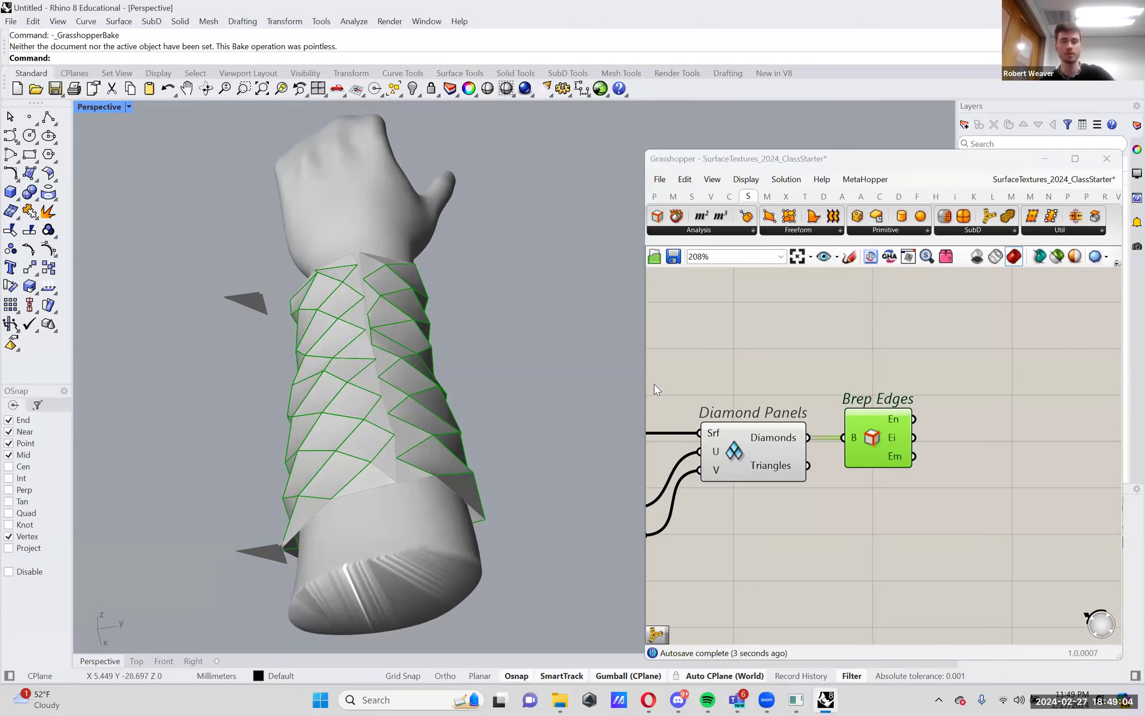
Turn off the Diamond Panels preview so only the panel edges display around the arm
{"action": "mouse_move", "coordinate": [893, 420]}
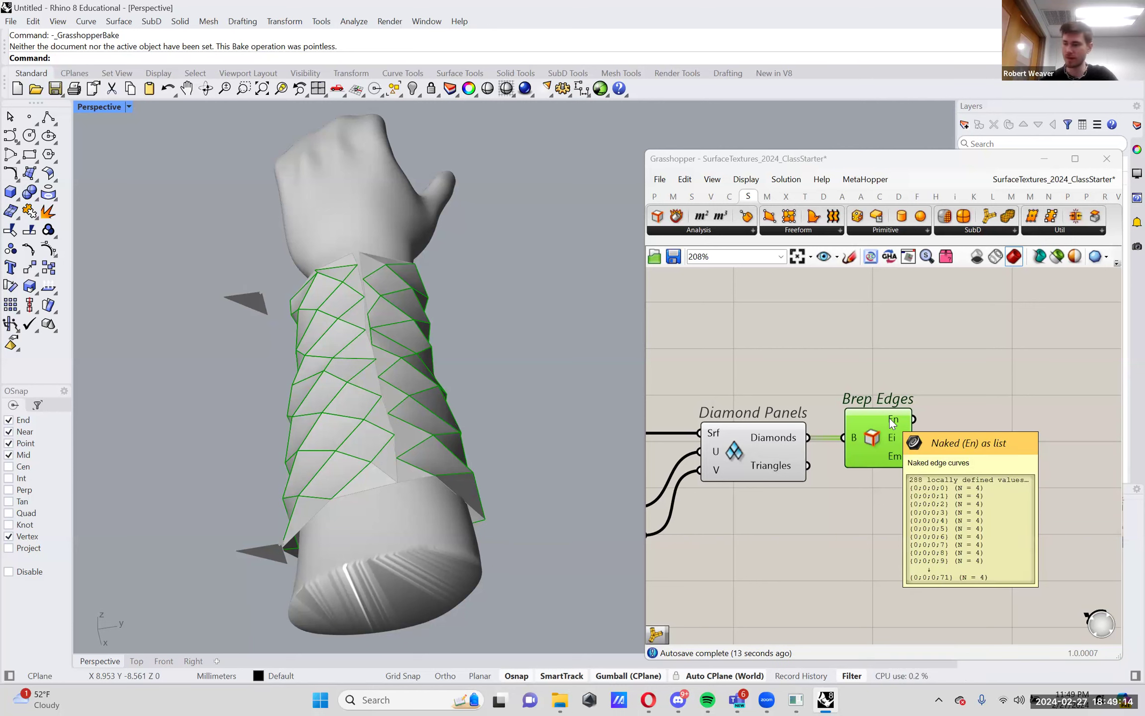
{"action": "right_click", "coordinate": [727, 442]}
{"action": "left_click", "coordinate": [756, 476]}
{"action": "right_click_drag", "start_coordinate": [406, 375], "coordinate": [381, 416]}
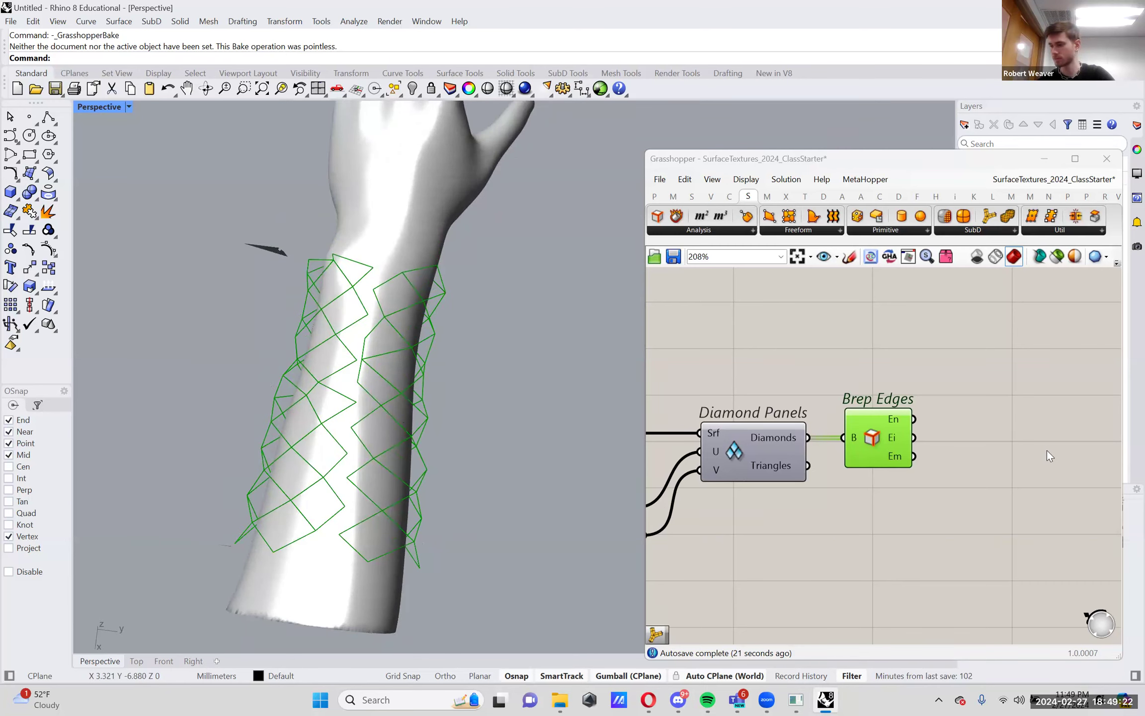
Add a Curve To Volume component downstream of Brep Edges, leaving space between them
{"action": "scroll", "coordinate": [1014, 450], "scroll_direction": "down", "scroll_amount": 3}
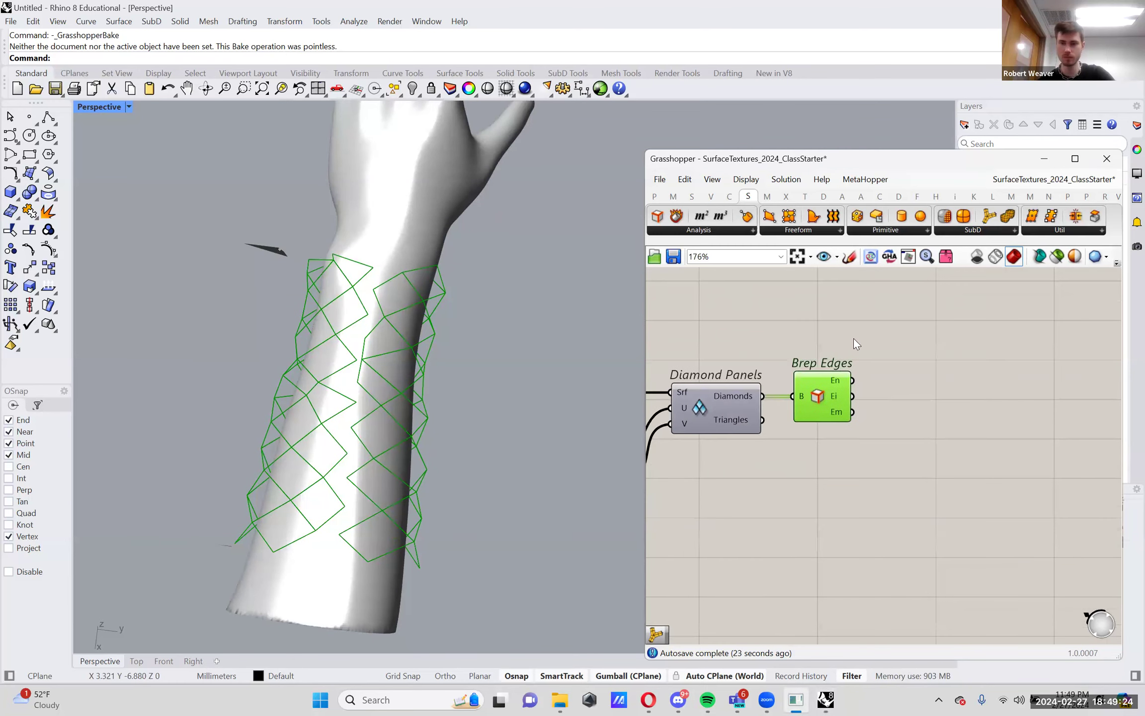
{"action": "right_click_drag", "start_coordinate": [845, 349], "coordinate": [892, 342]}
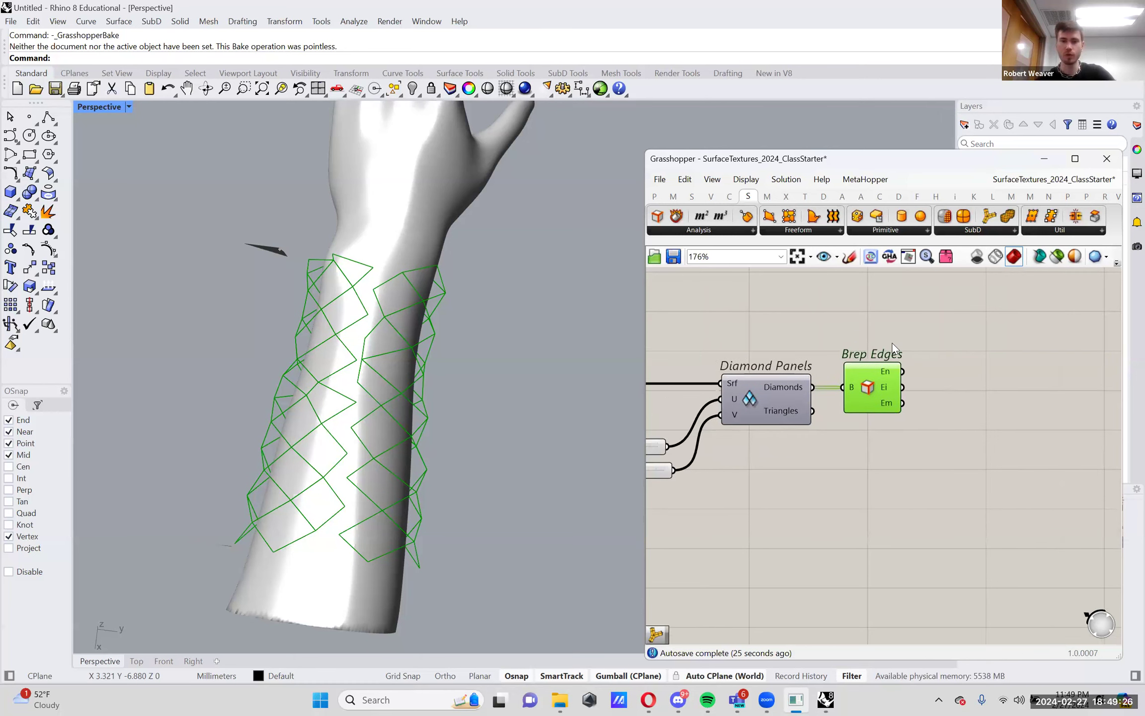
{"action": "left_click", "coordinate": [898, 197]}
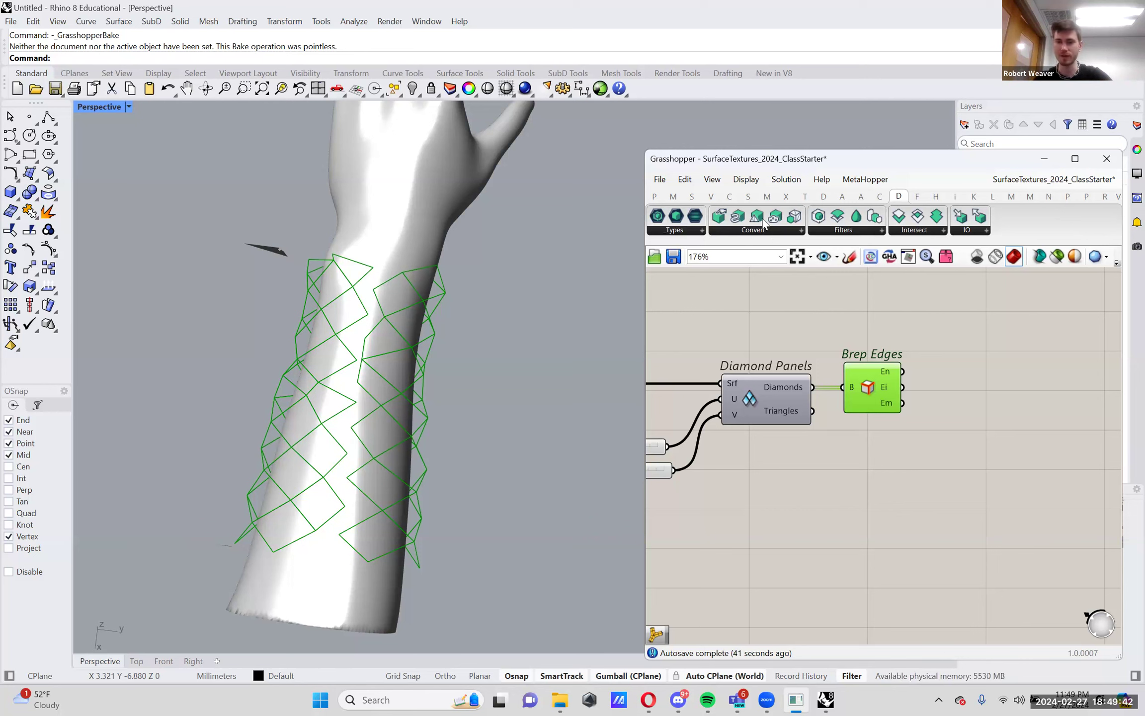
{"action": "left_click_drag", "start_coordinate": [746, 216], "coordinate": [988, 382]}
{"action": "left_click", "coordinate": [976, 388]}
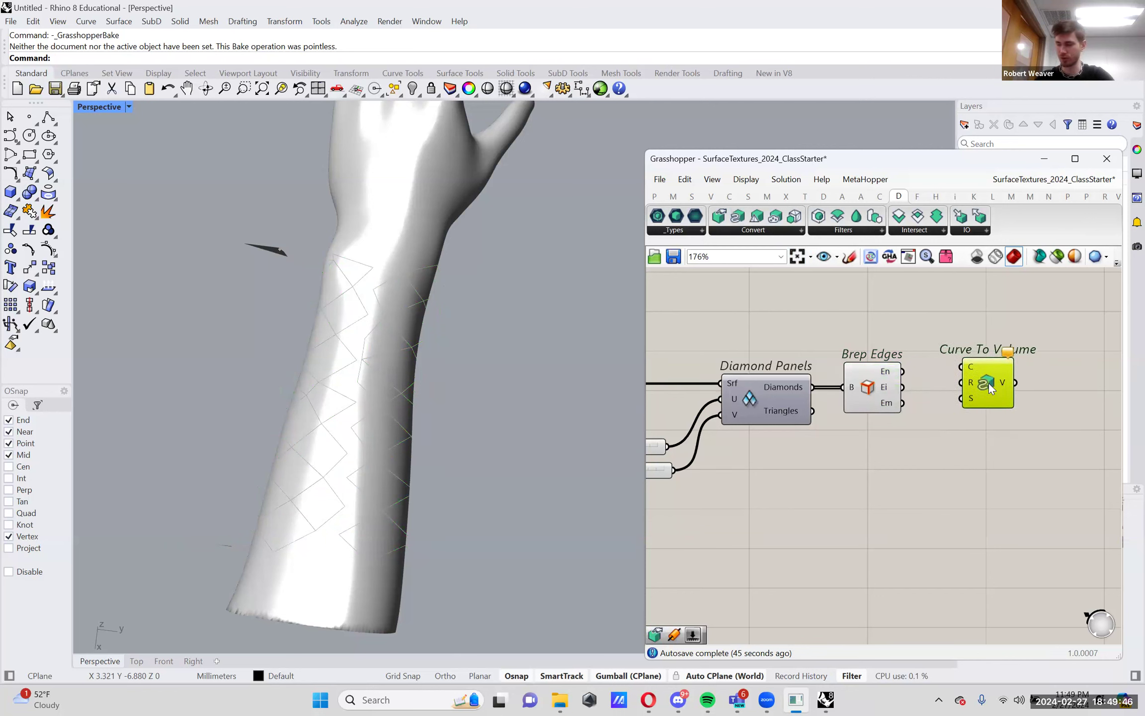
{"action": "scroll", "coordinate": [989, 383], "scroll_direction": "up", "scroll_amount": 3}
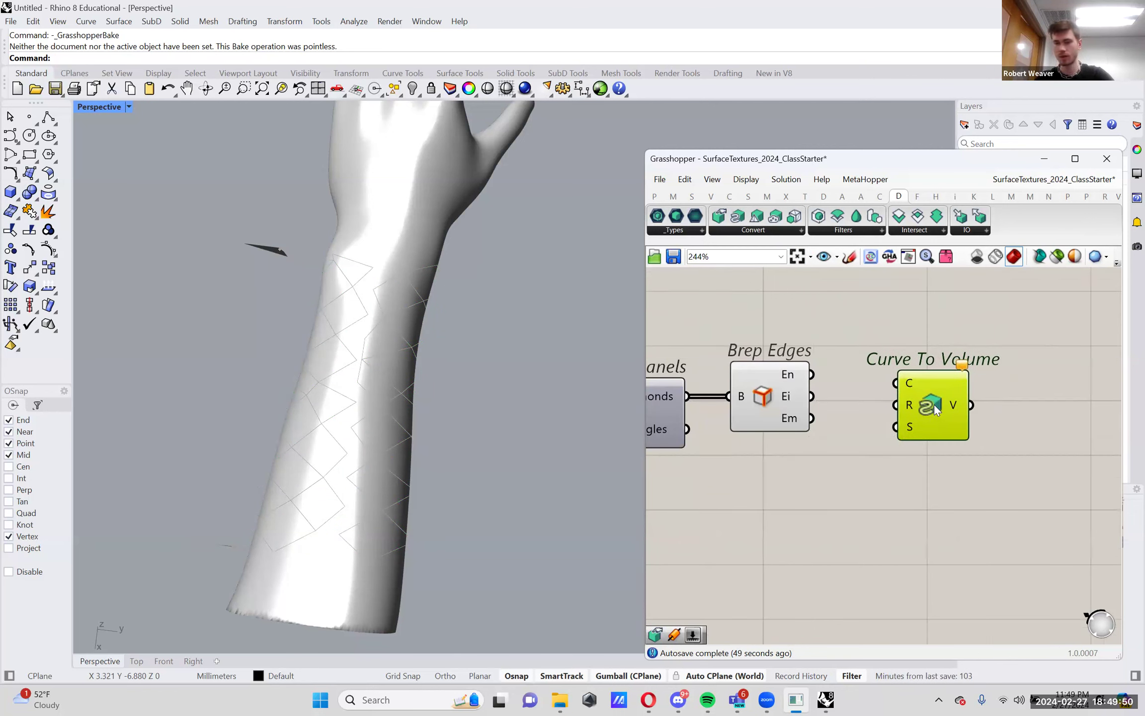
{"action": "right_click_drag", "start_coordinate": [935, 407], "coordinate": [942, 404]}
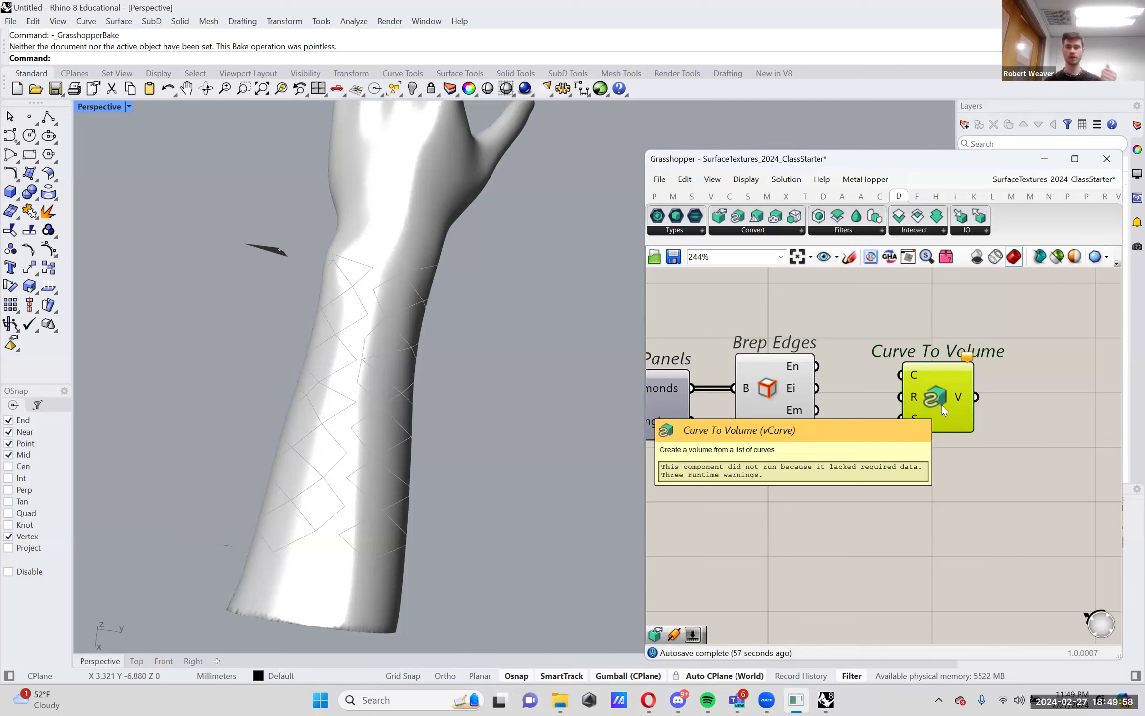
{"action": "left_click_drag", "start_coordinate": [941, 404], "coordinate": [974, 437]}
{"action": "right_click_drag", "start_coordinate": [885, 435], "coordinate": [914, 427]}
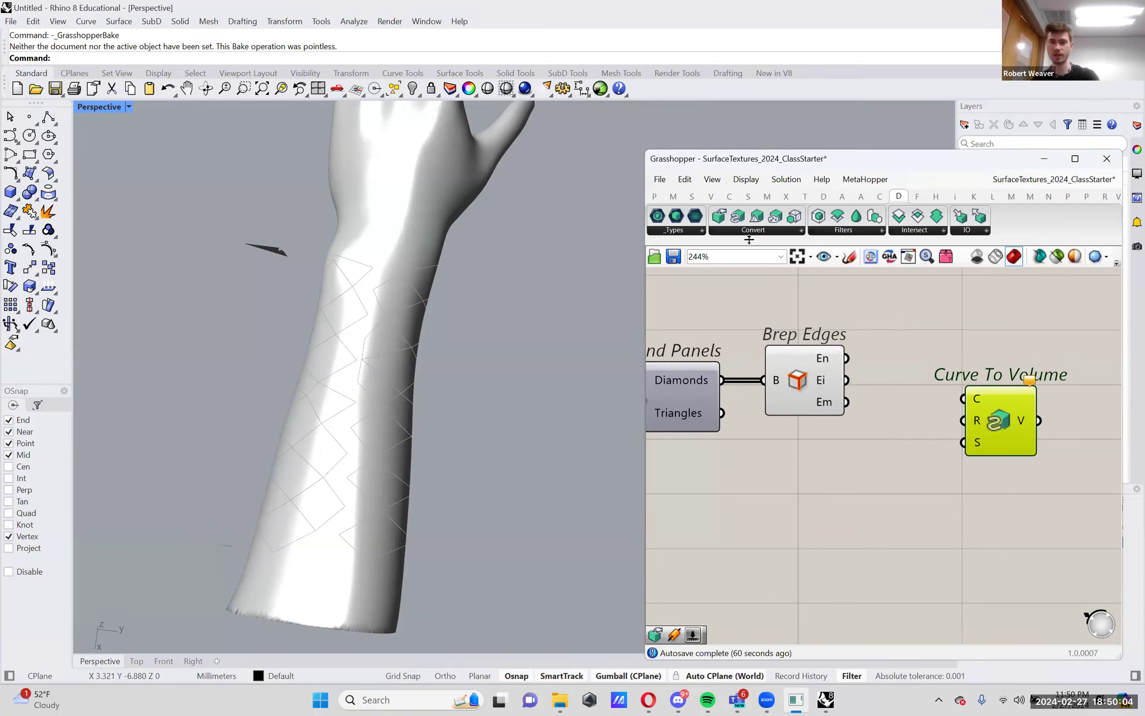
Add a Create Settings component below Curve To Volume and a number slider ranging from 0.01 to 1
{"action": "left_click_drag", "start_coordinate": [723, 220], "coordinate": [892, 538]}
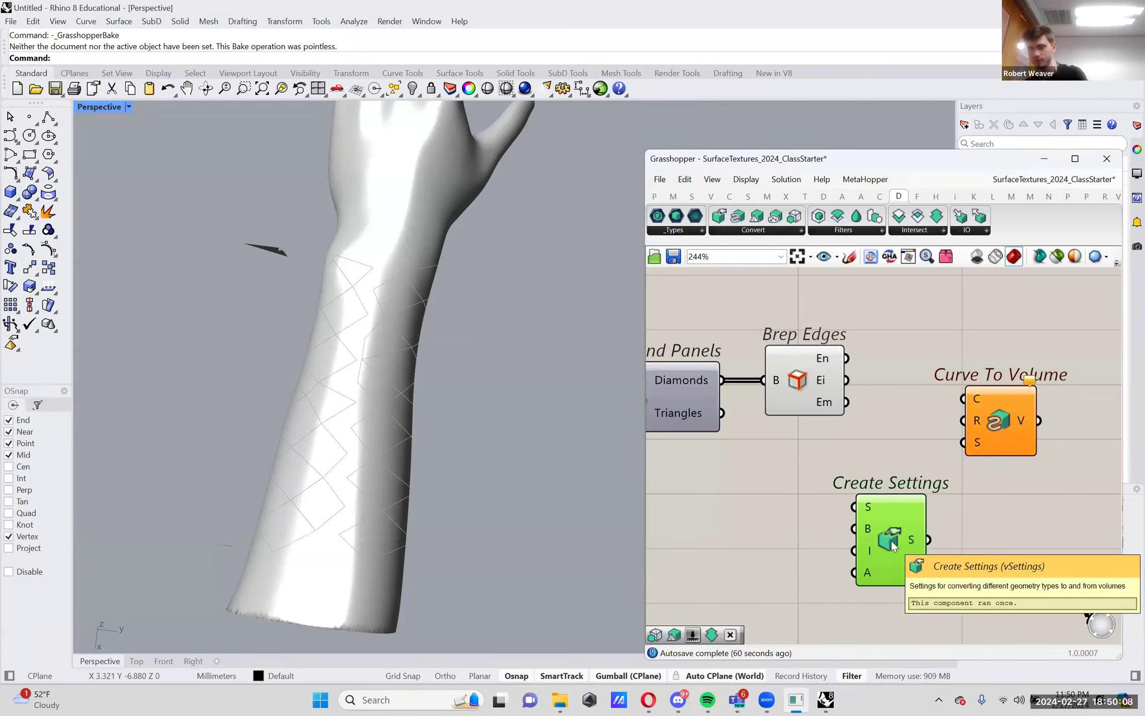
{"action": "right_click_drag", "start_coordinate": [780, 518], "coordinate": [811, 512]}
{"action": "double_click", "coordinate": [803, 503]}
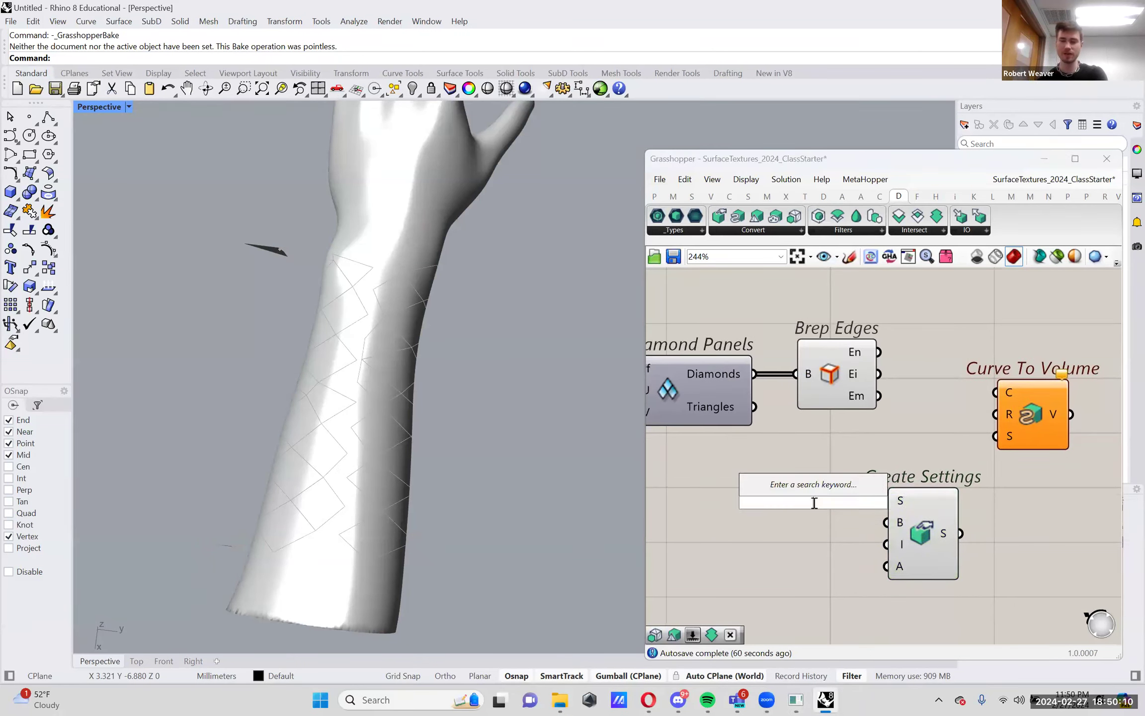
{"action": "type", "text": ".01"}
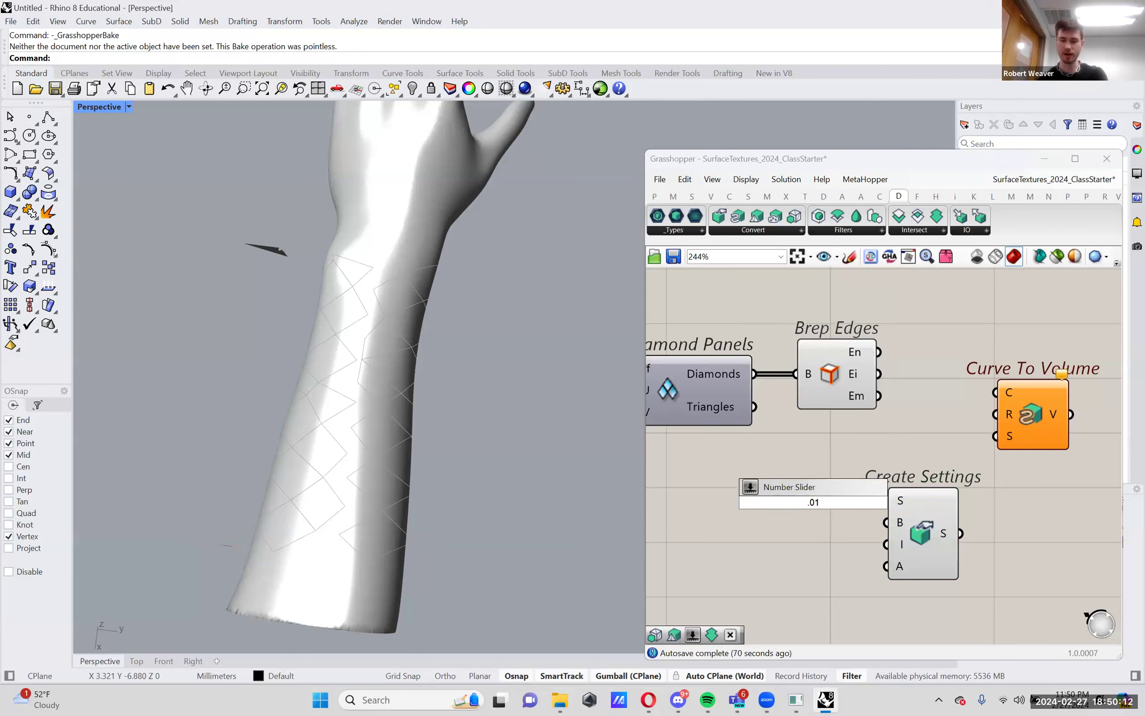
{"action": "type", "text": "..1"}
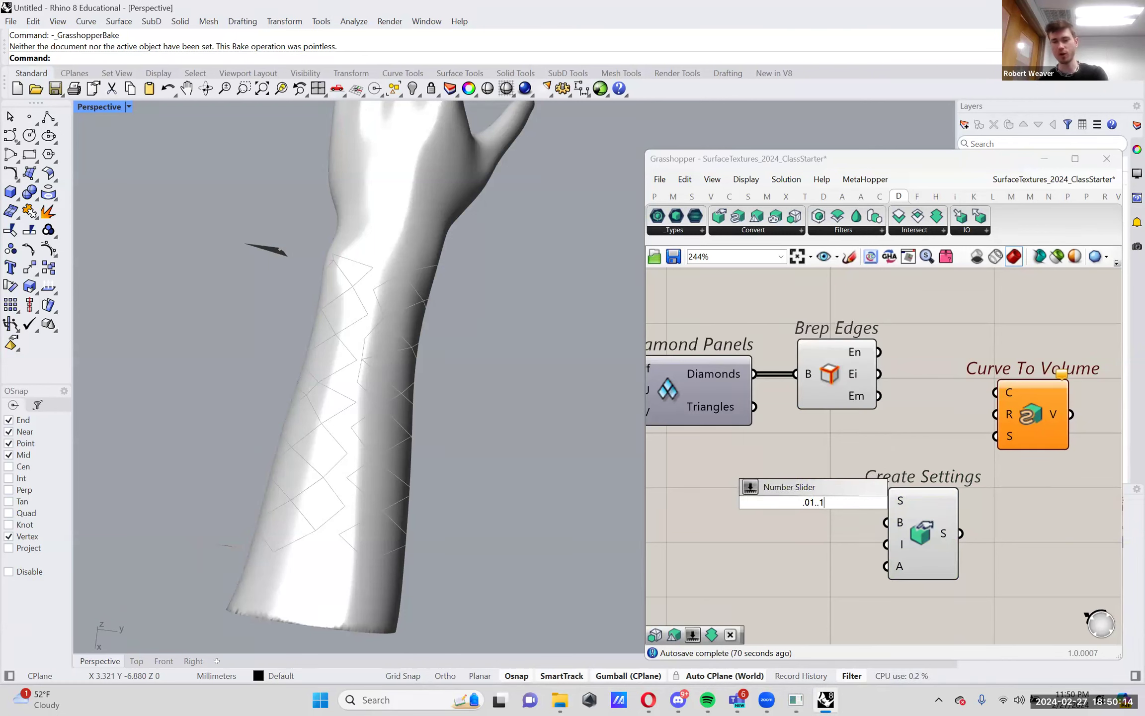
{"action": "key", "text": "Return"}
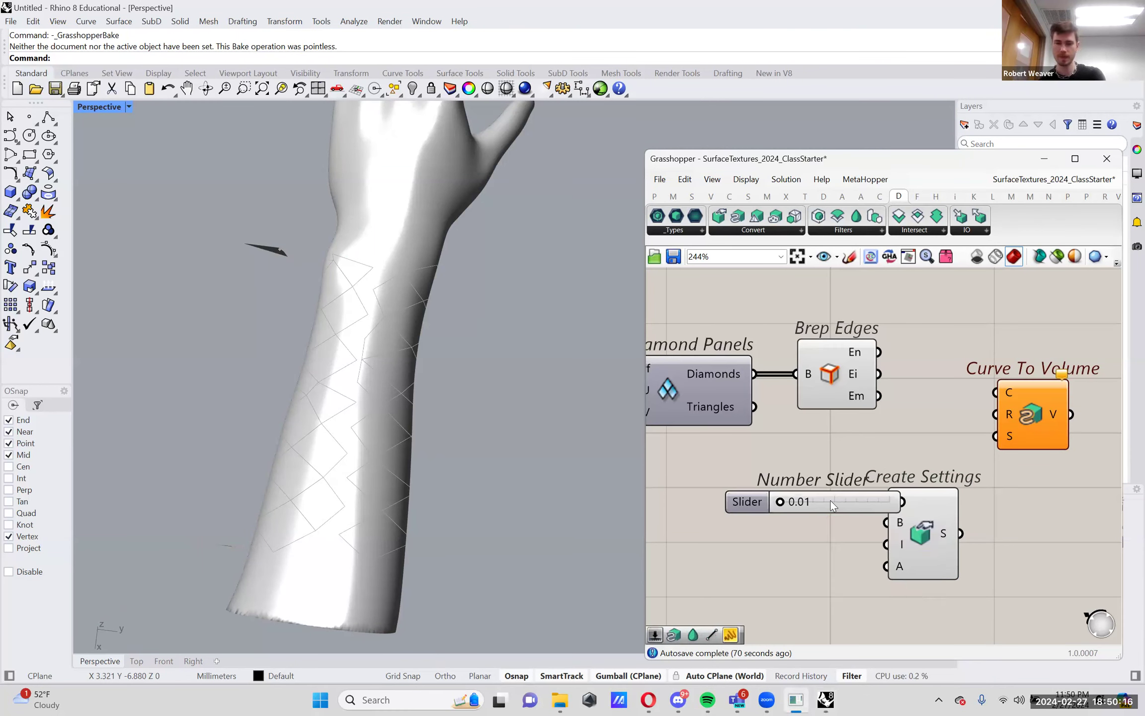
Connect the slider at 0.99 to Create Settings' S input as Voxel Size, and its output to Curve To Volume's S
{"action": "left_click_drag", "start_coordinate": [830, 500], "coordinate": [785, 497]}
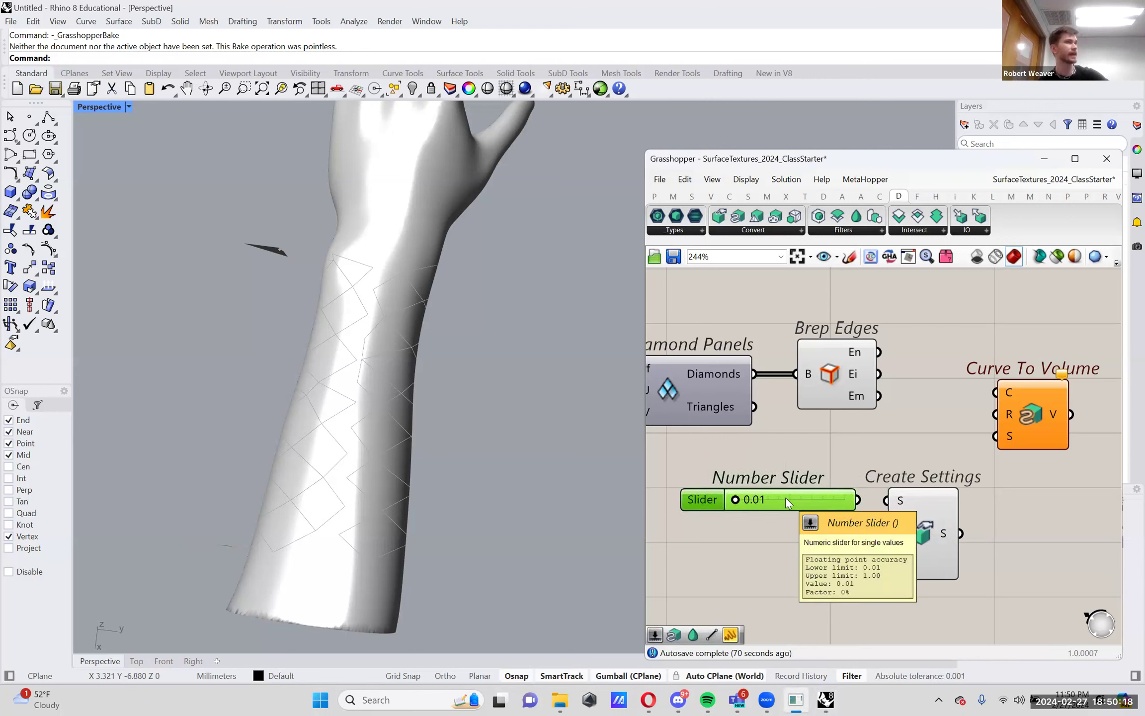
{"action": "left_click_drag", "start_coordinate": [737, 498], "coordinate": [1011, 436]}
{"action": "right_click_drag", "start_coordinate": [1009, 474], "coordinate": [959, 488]}
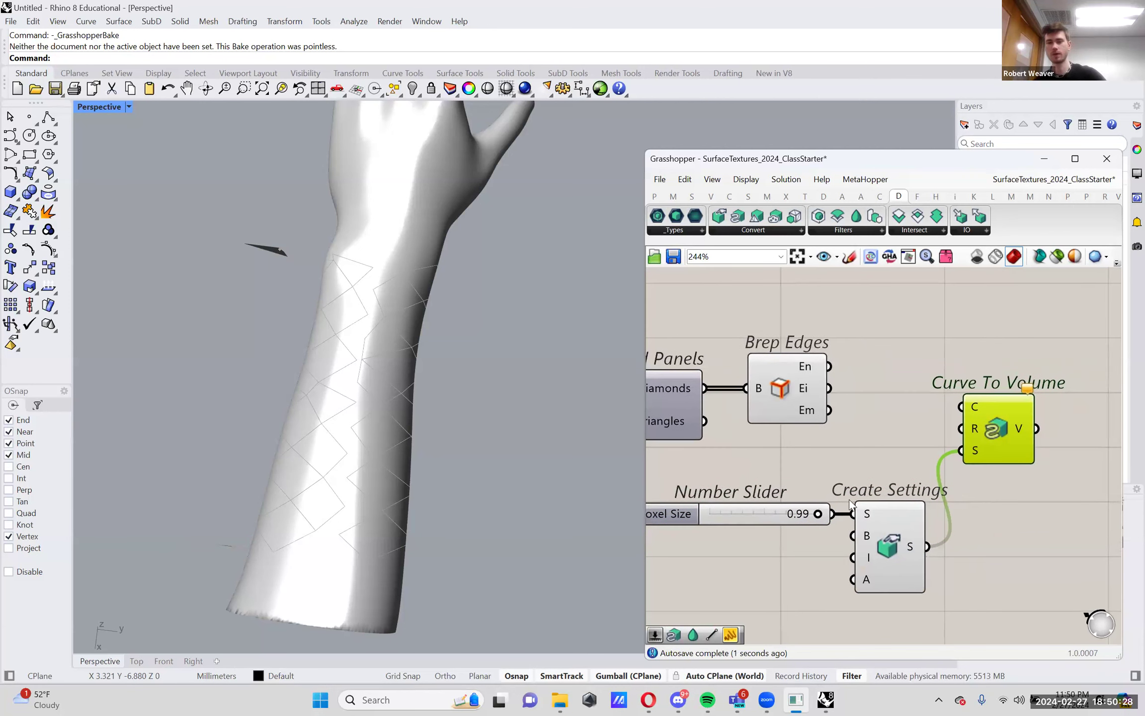
Duplicate the Voxel Size slider at 0.73 and connect the copy to Curve To Volume's R input as Curve Radius
{"action": "left_click_drag", "start_coordinate": [818, 513], "coordinate": [896, 460]}
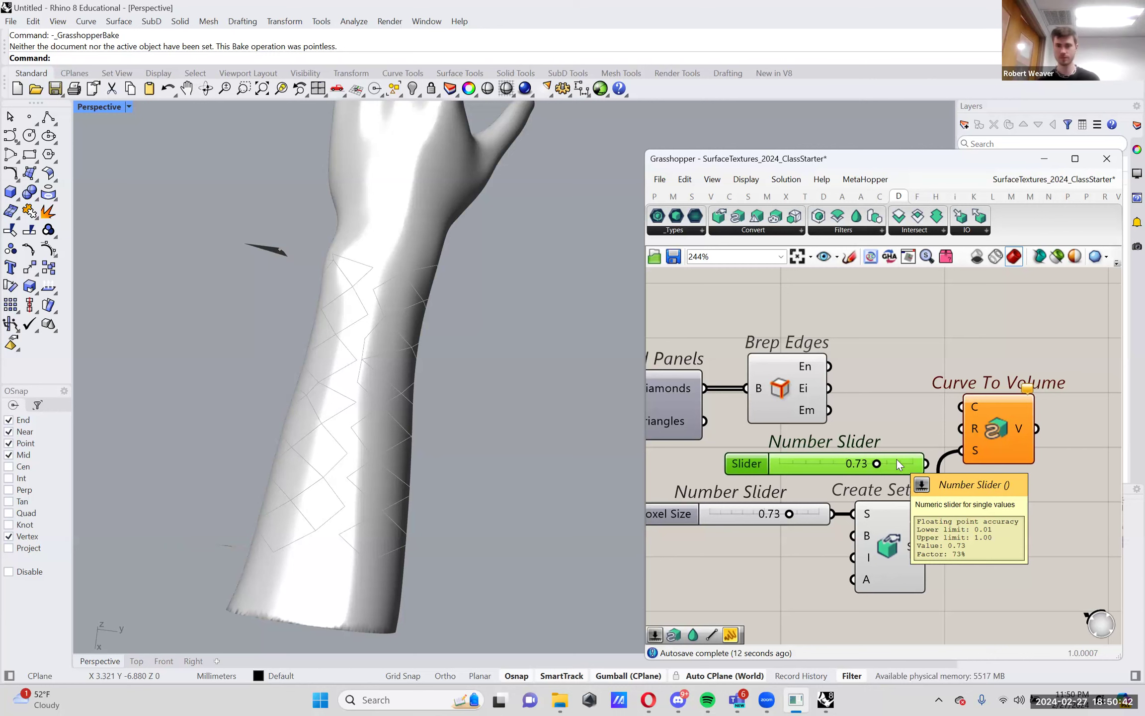
{"action": "left_click_drag", "start_coordinate": [926, 463], "coordinate": [961, 428]}
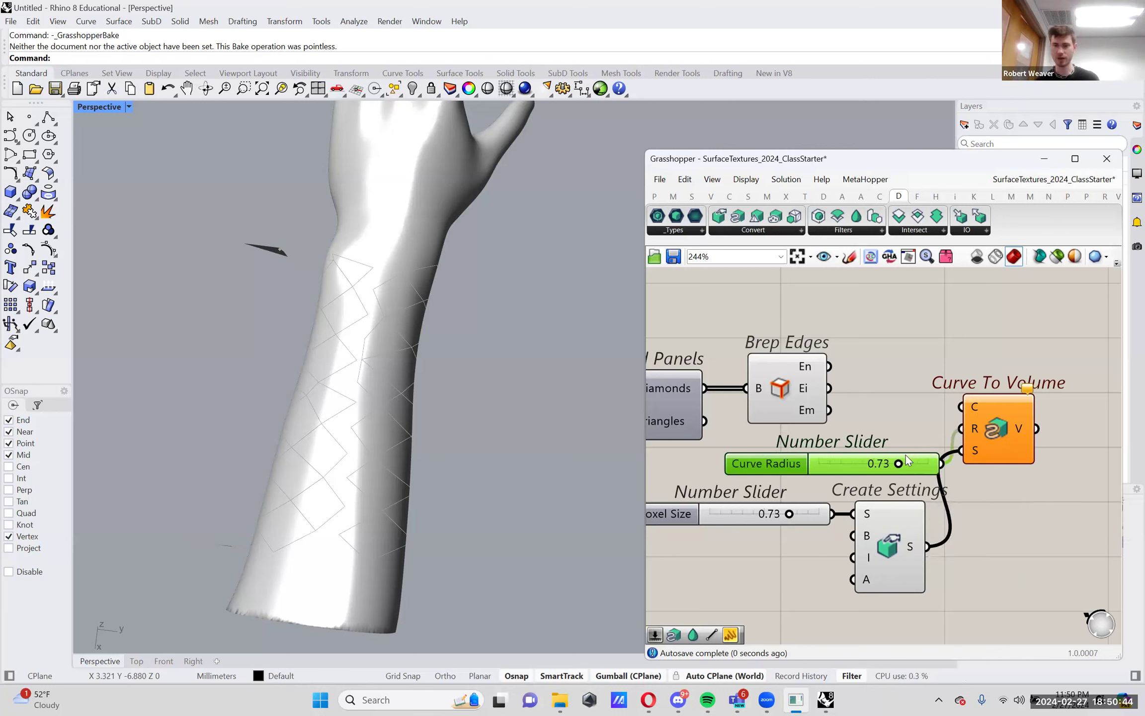
{"action": "left_click", "coordinate": [911, 435]}
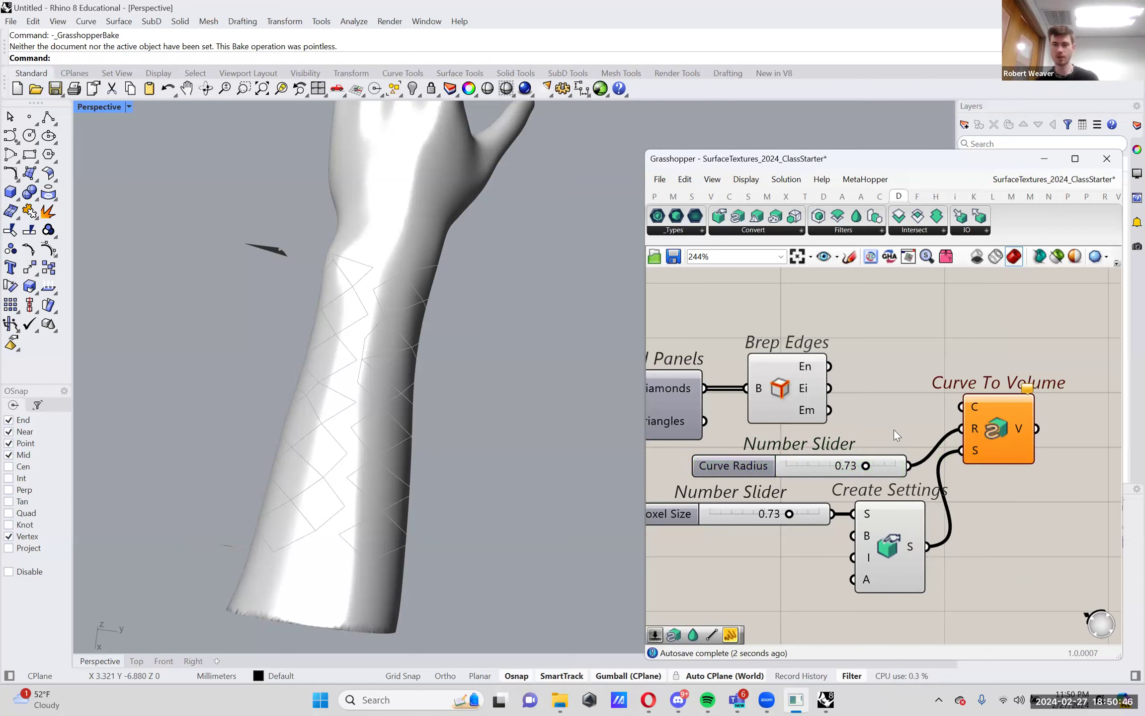
Flatten Curve To Volume's C input and connect the naked edges output of Brep Edges to it
{"action": "mouse_move", "coordinate": [806, 366]}
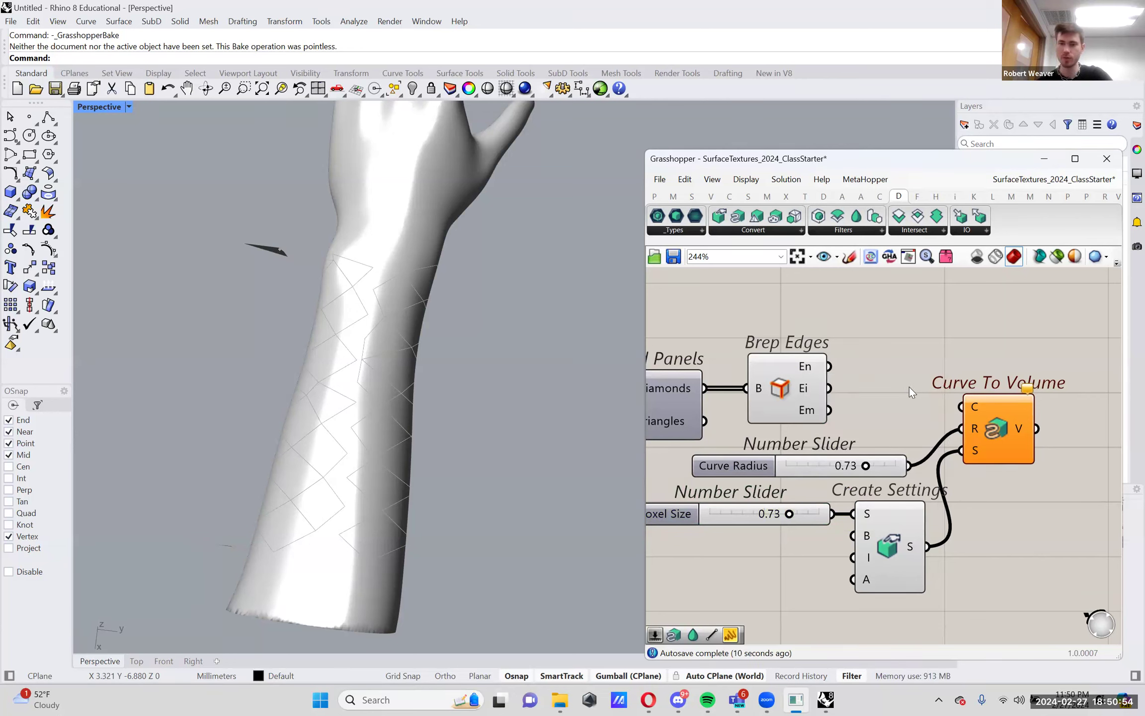
{"action": "right_click", "coordinate": [974, 408]}
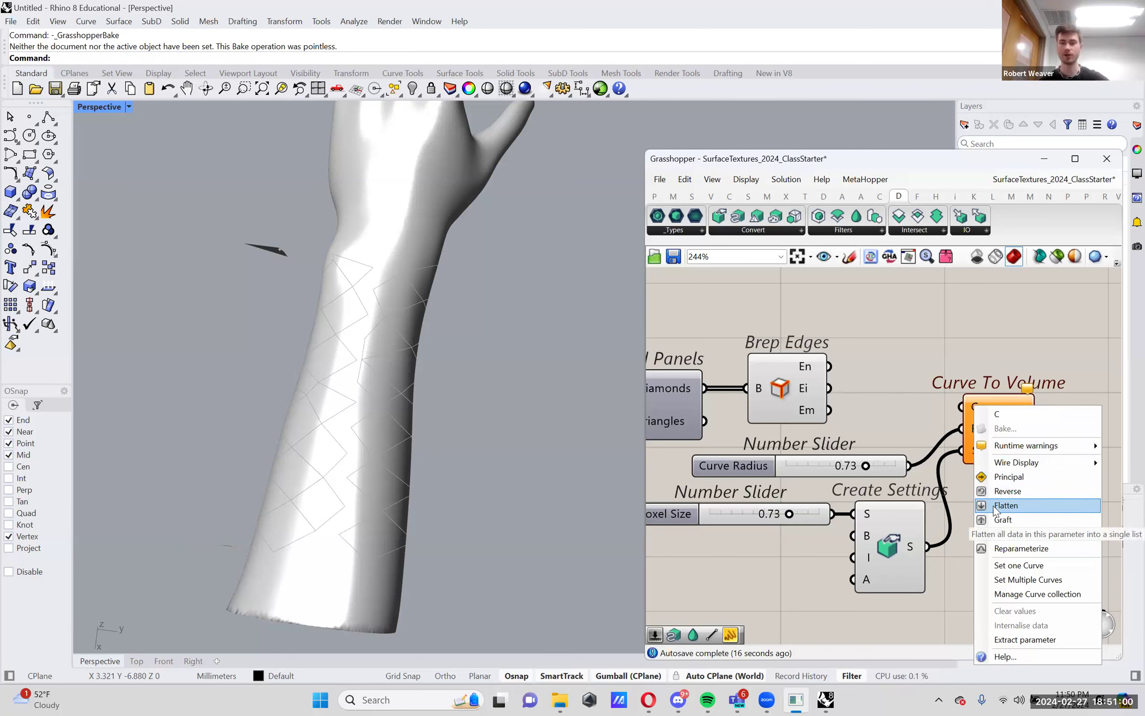
{"action": "left_click", "coordinate": [1005, 505]}
{"action": "left_click_drag", "start_coordinate": [1006, 439], "coordinate": [1041, 446]}
{"action": "left_click", "coordinate": [859, 383]}
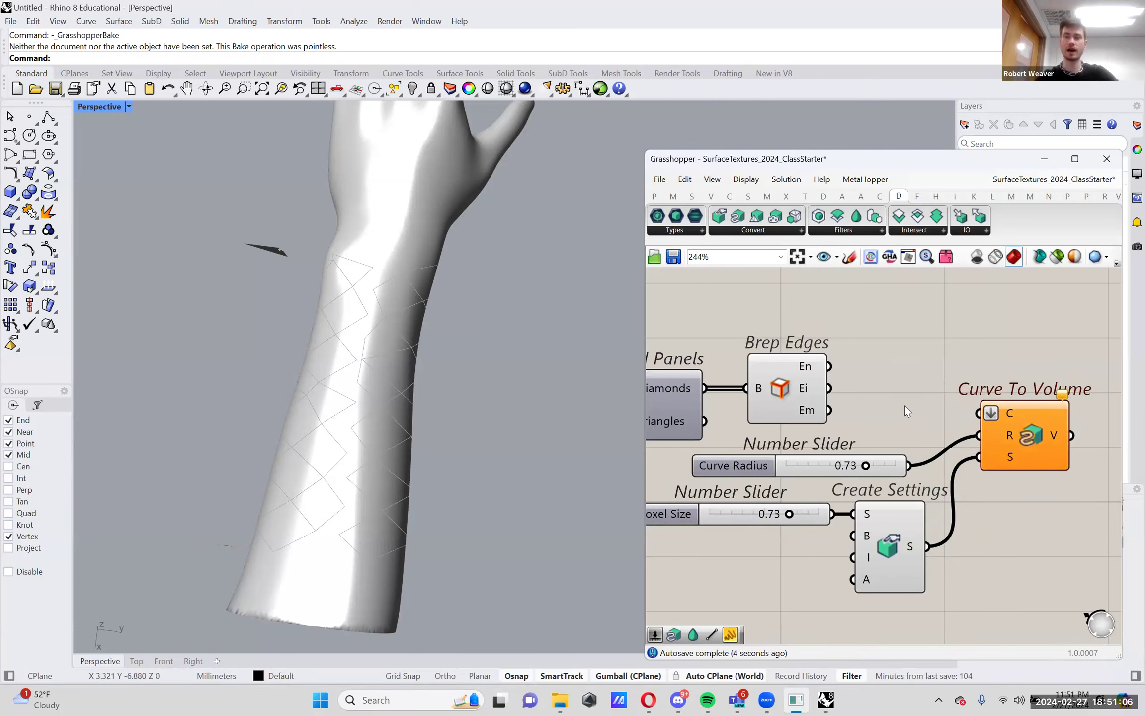
{"action": "right_click_drag", "start_coordinate": [877, 384], "coordinate": [857, 383]}
{"action": "left_click_drag", "start_coordinate": [809, 368], "coordinate": [945, 410]}
Check the Curve To Volume warning and lower the Voxel Size slider to 0.41
{"action": "right_click_drag", "start_coordinate": [1013, 439], "coordinate": [965, 440]}
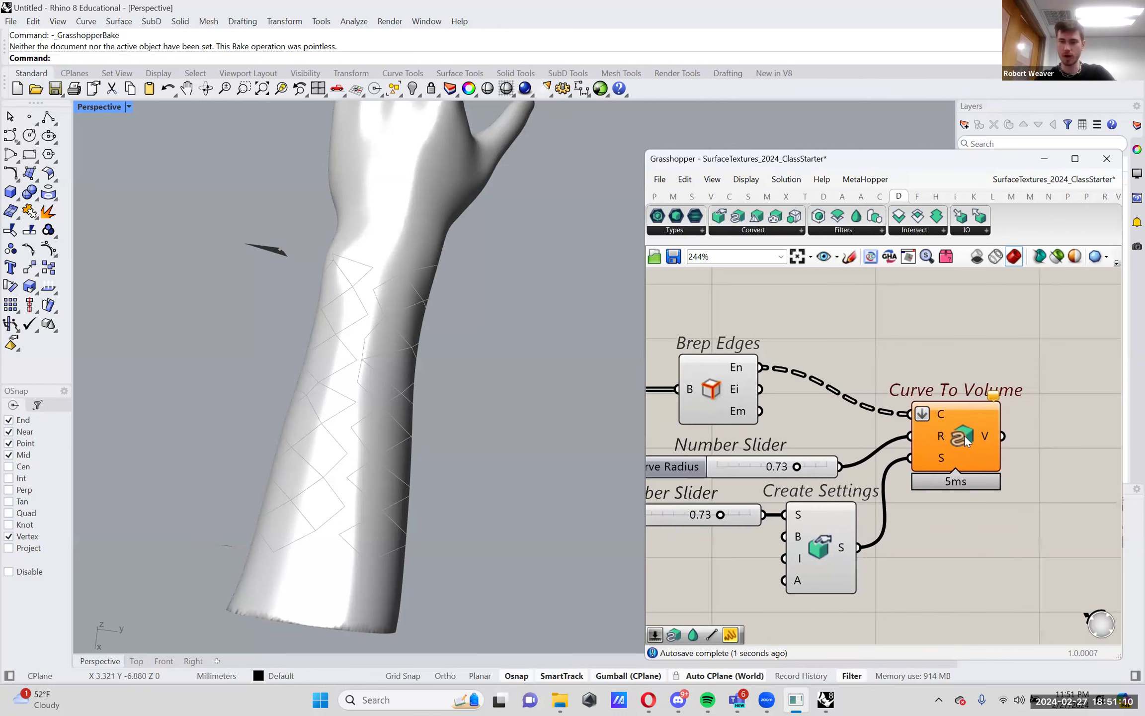
{"action": "left_click", "coordinate": [981, 435]}
{"action": "mouse_move", "coordinate": [994, 394]}
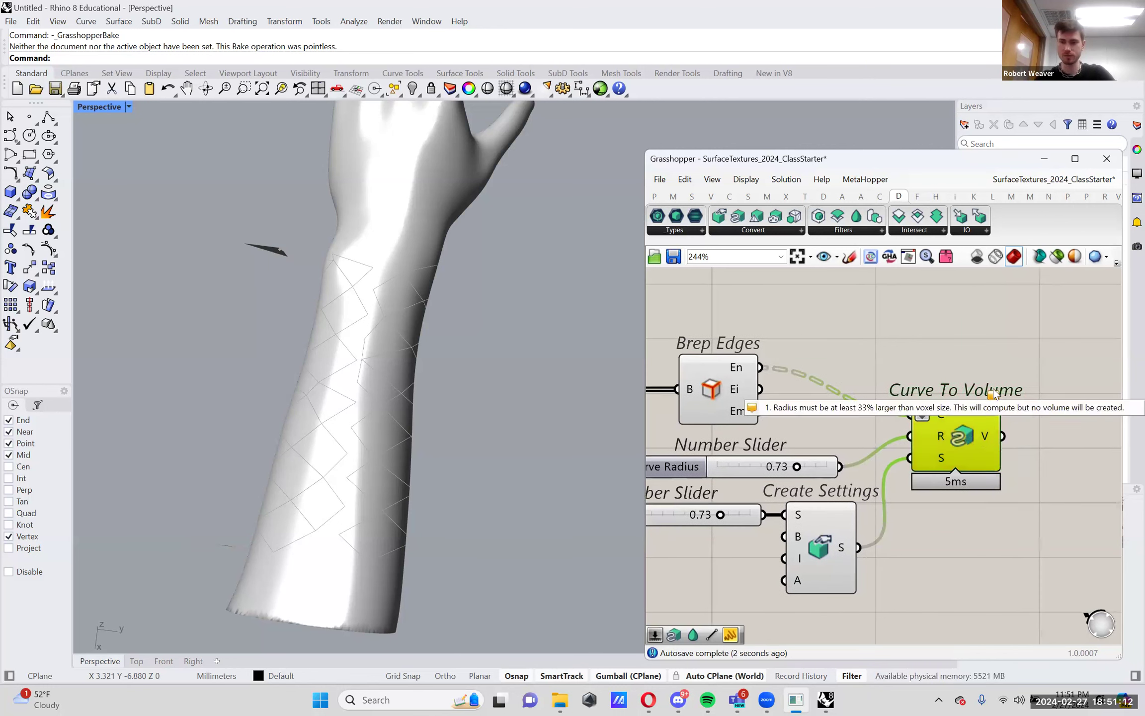
{"action": "left_click", "coordinate": [994, 370]}
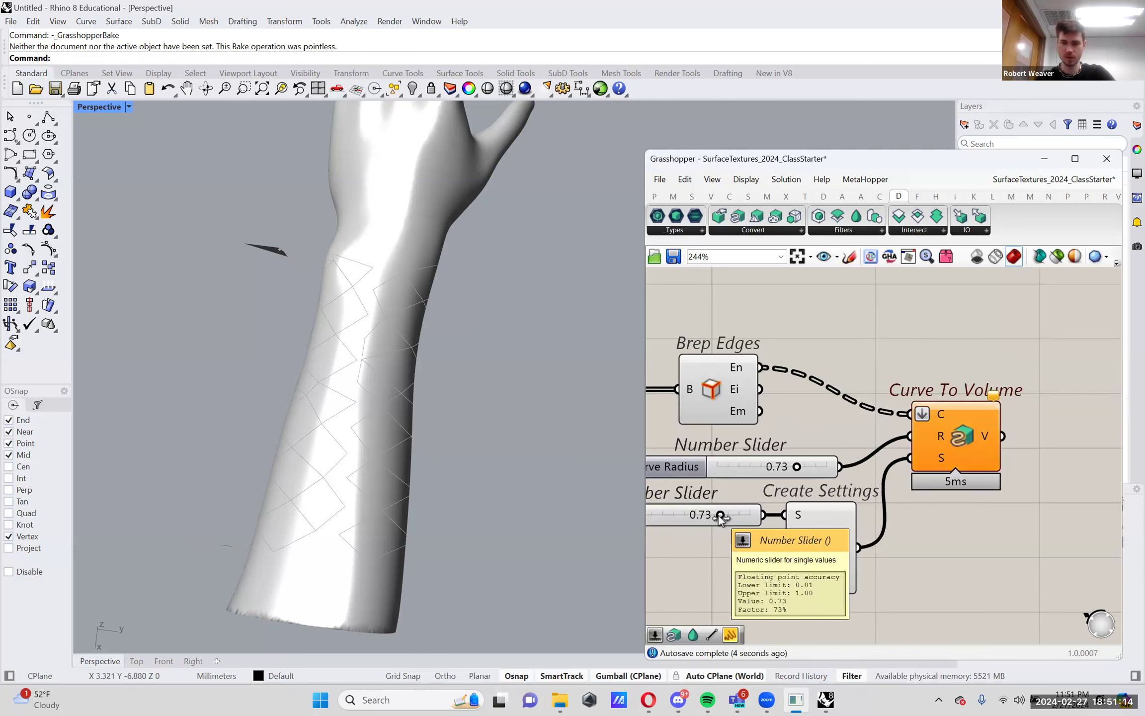
{"action": "mouse_move", "coordinate": [995, 396]}
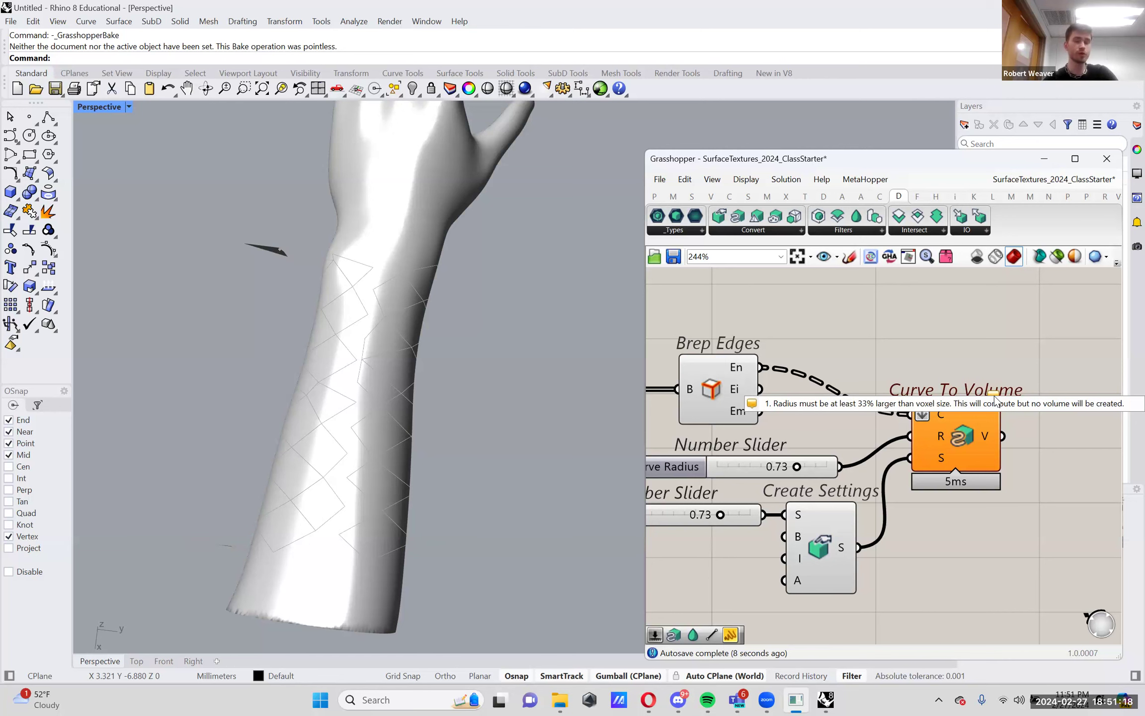
{"action": "scroll", "coordinate": [817, 485], "scroll_direction": "up", "scroll_amount": 2}
{"action": "left_click", "coordinate": [807, 453]}
{"action": "right_click_drag", "start_coordinate": [813, 462], "coordinate": [886, 491]}
{"action": "left_click_drag", "start_coordinate": [885, 500], "coordinate": [844, 500]}
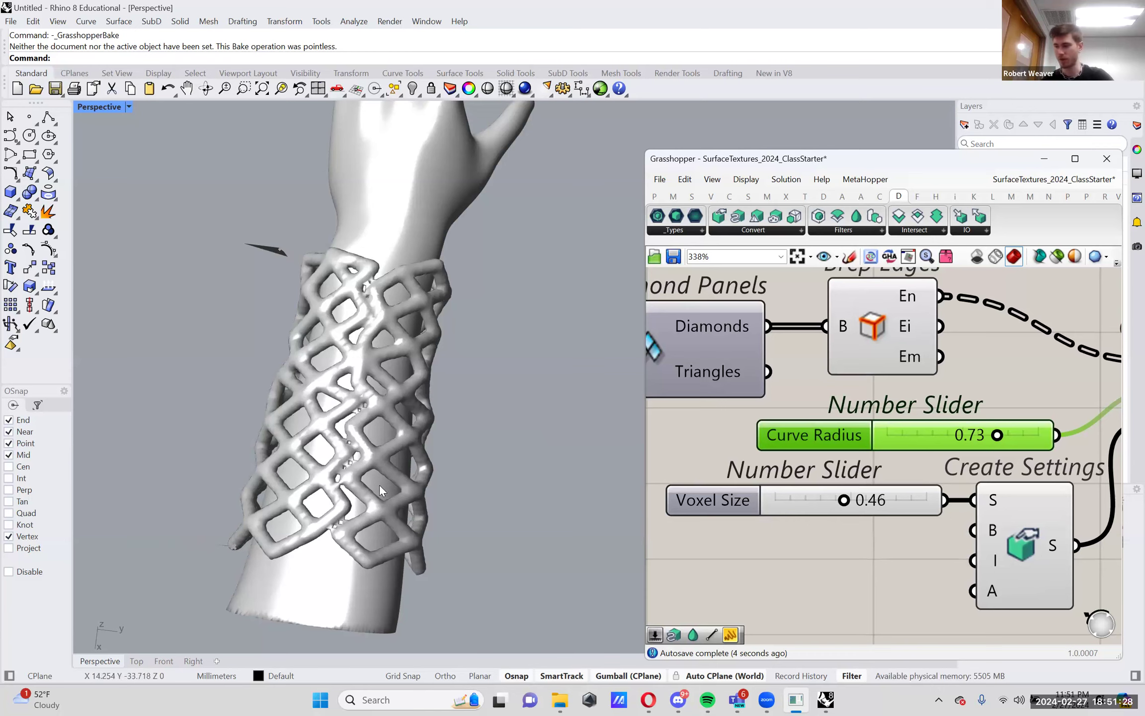
{"action": "mouse_move", "coordinate": [455, 452]}
{"action": "right_mouse_down"}
{"action": "mouse_move", "coordinate": [450, 396]}
{"action": "mouse_move", "coordinate": [450, 455]}
{"action": "right_mouse_up"}
{"action": "scroll", "coordinate": [822, 516], "scroll_direction": "up", "scroll_amount": 2}
{"action": "left_click_drag", "start_coordinate": [823, 517], "coordinate": [816, 518]}
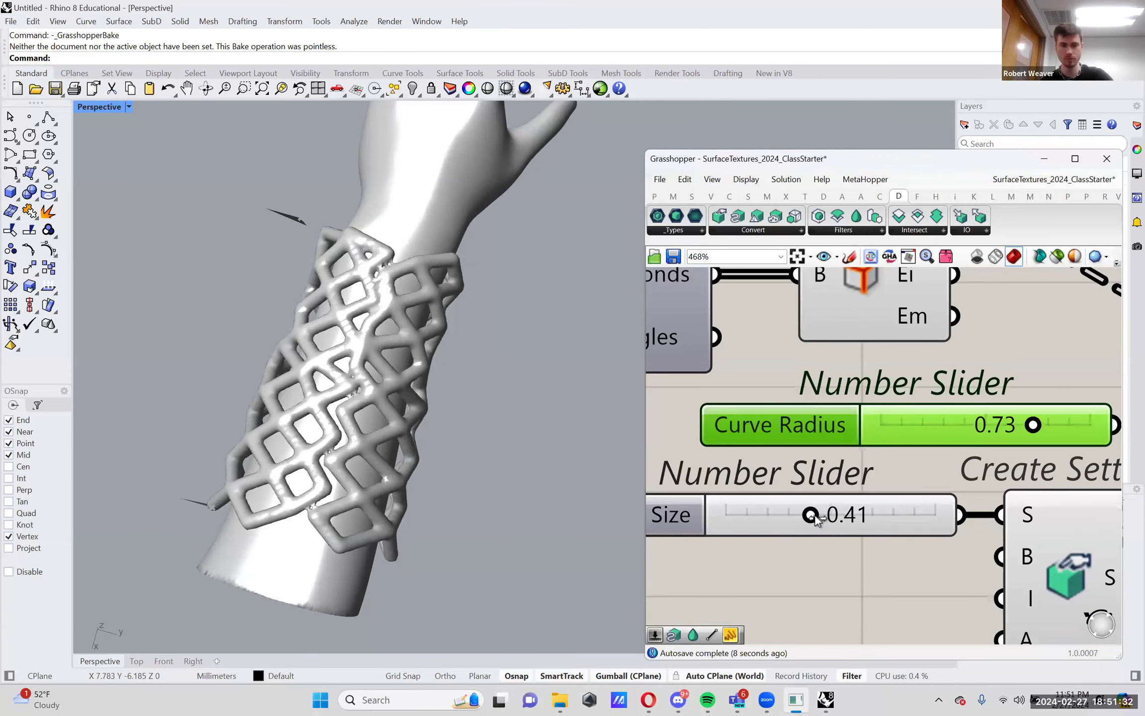
Raise the Curve Radius slider to 0.81 and view the lattice around the forearm
{"action": "scroll", "coordinate": [817, 518], "scroll_direction": "down", "scroll_amount": 1}
{"action": "mouse_move", "coordinate": [851, 466]}
{"action": "left_mouse_down"}
{"action": "mouse_move", "coordinate": [883, 468]}
{"action": "mouse_move", "coordinate": [873, 468]}
{"action": "left_mouse_up"}
{"action": "mouse_move", "coordinate": [400, 472]}
{"action": "right_mouse_down"}
{"action": "mouse_move", "coordinate": [414, 480]}
{"action": "mouse_move", "coordinate": [413, 420]}
{"action": "mouse_move", "coordinate": [422, 465]}
{"action": "right_mouse_up"}
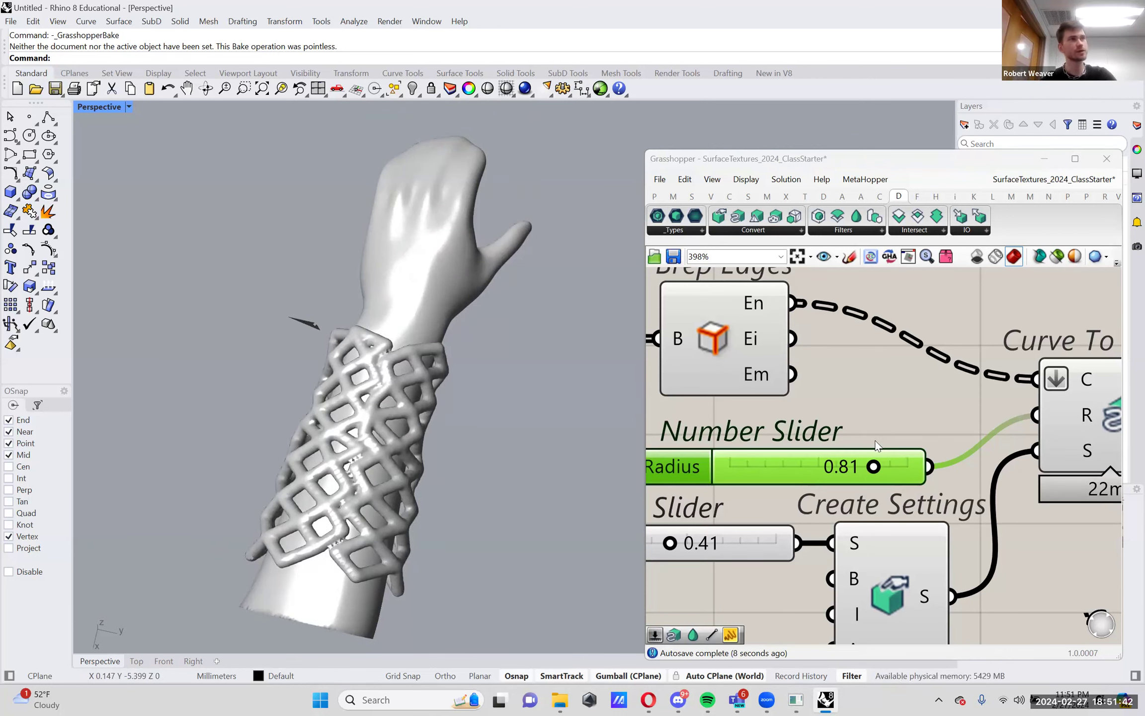
Add a Smooth Volume filter after Curve To Volume and feed it the V output
{"action": "scroll", "coordinate": [855, 465], "scroll_direction": "down", "scroll_amount": 2}
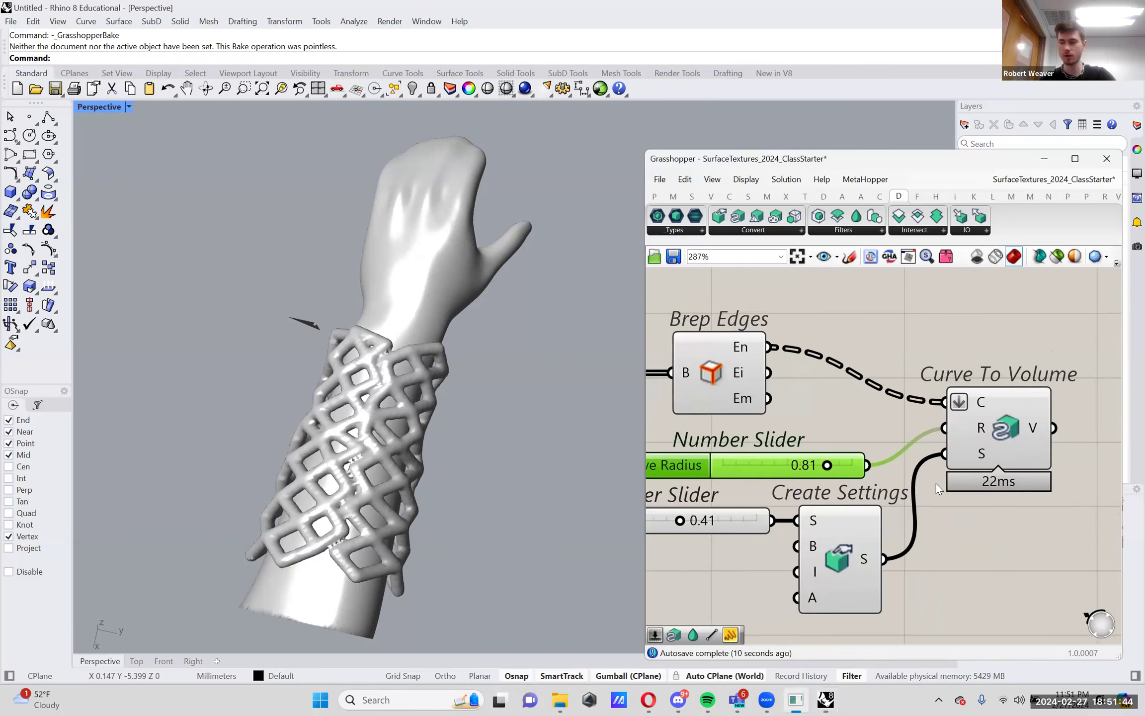
{"action": "scroll", "coordinate": [936, 483], "scroll_direction": "down", "scroll_amount": 1}
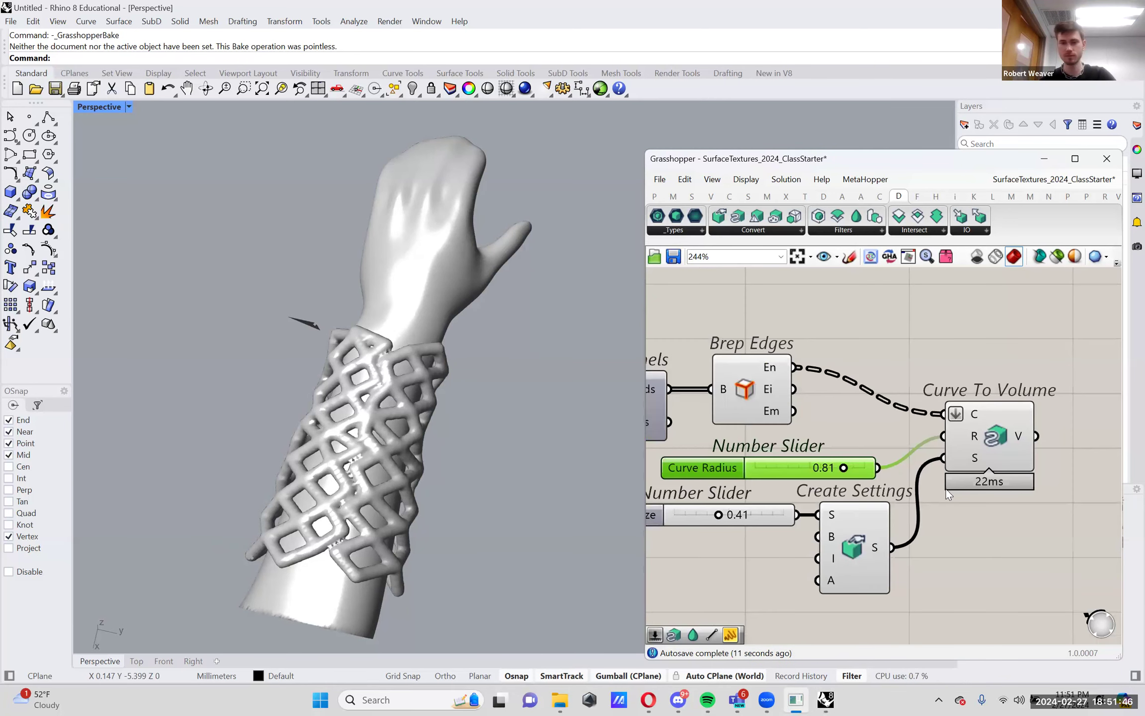
{"action": "right_click_drag", "start_coordinate": [946, 488], "coordinate": [952, 474]}
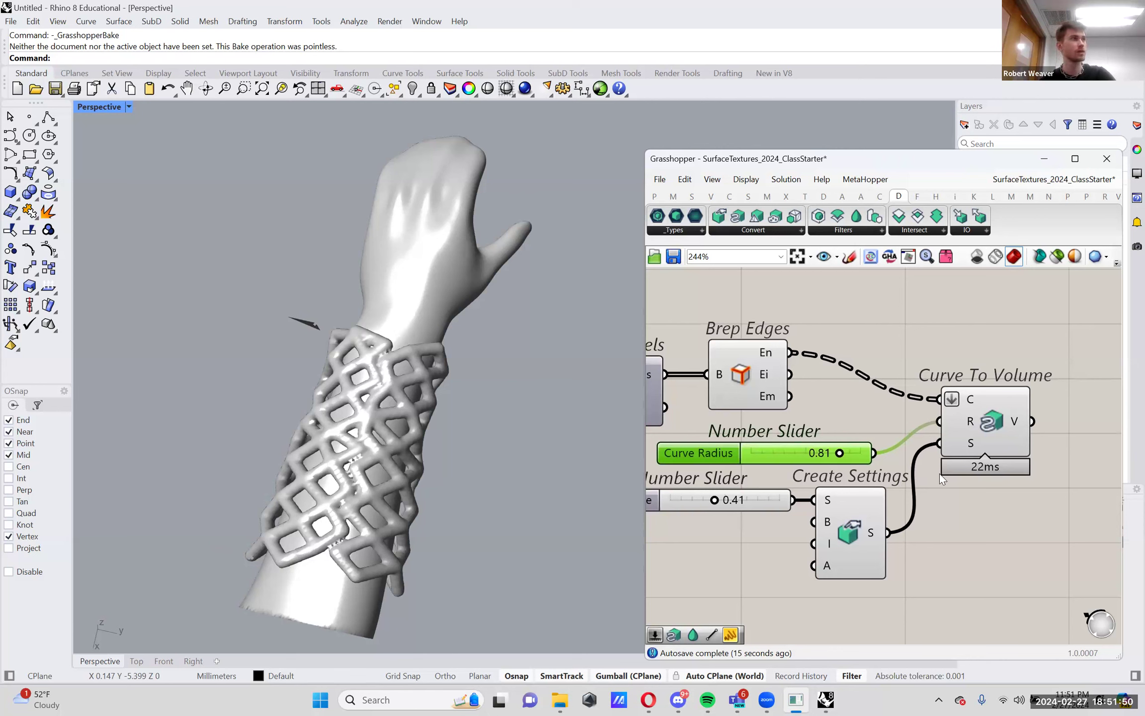
{"action": "scroll", "coordinate": [909, 280], "scroll_direction": "down", "scroll_amount": 4}
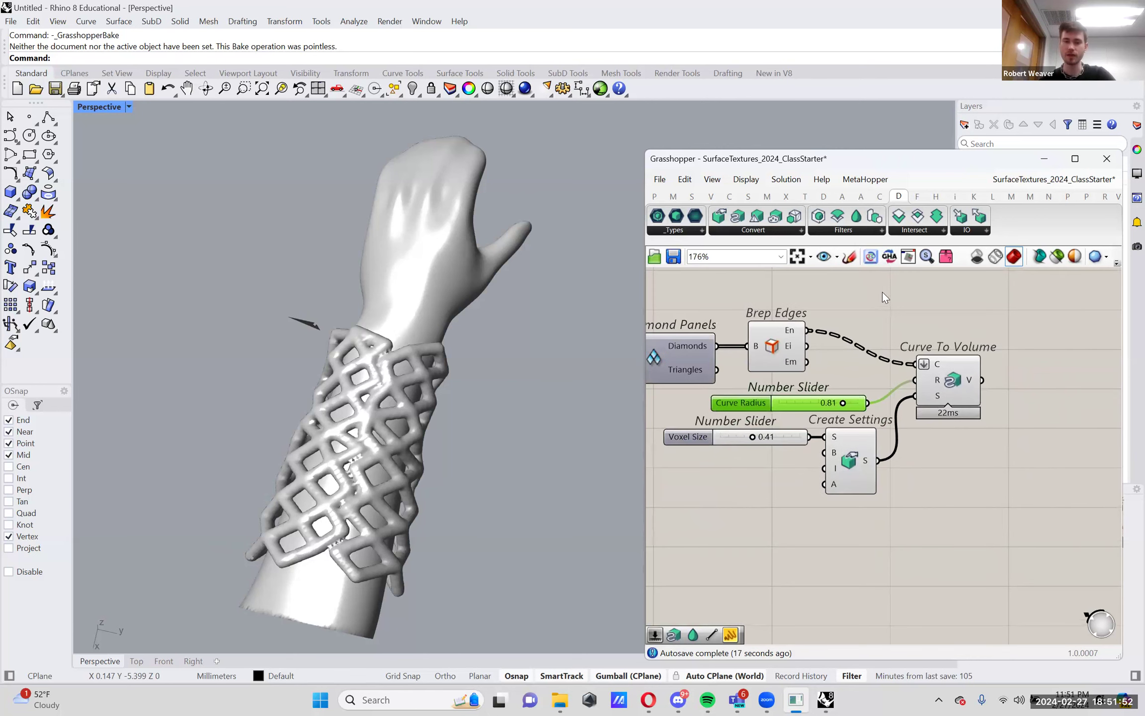
{"action": "left_click_drag", "start_coordinate": [855, 217], "coordinate": [1049, 388]}
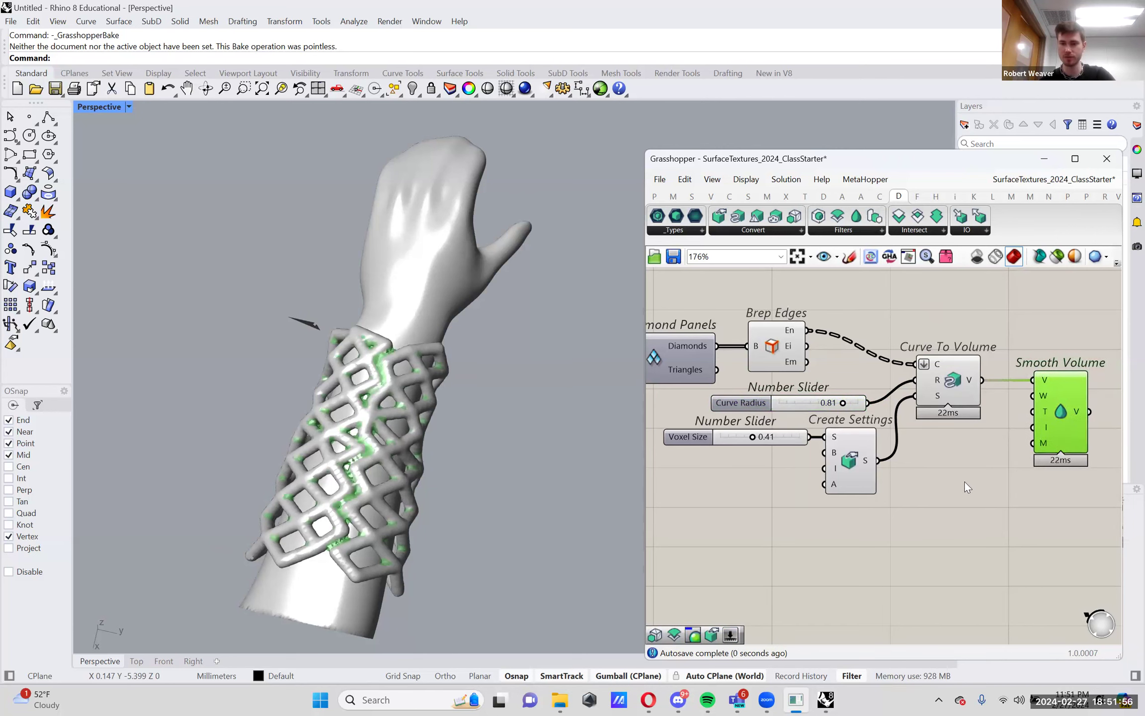
Turn off the preview of Curve To Volume and the components before it, and nudge Smooth Volume closer
{"action": "left_click_drag", "start_coordinate": [964, 481], "coordinate": [722, 296]}
{"action": "right_click", "coordinate": [722, 296]}
{"action": "left_click", "coordinate": [731, 318]}
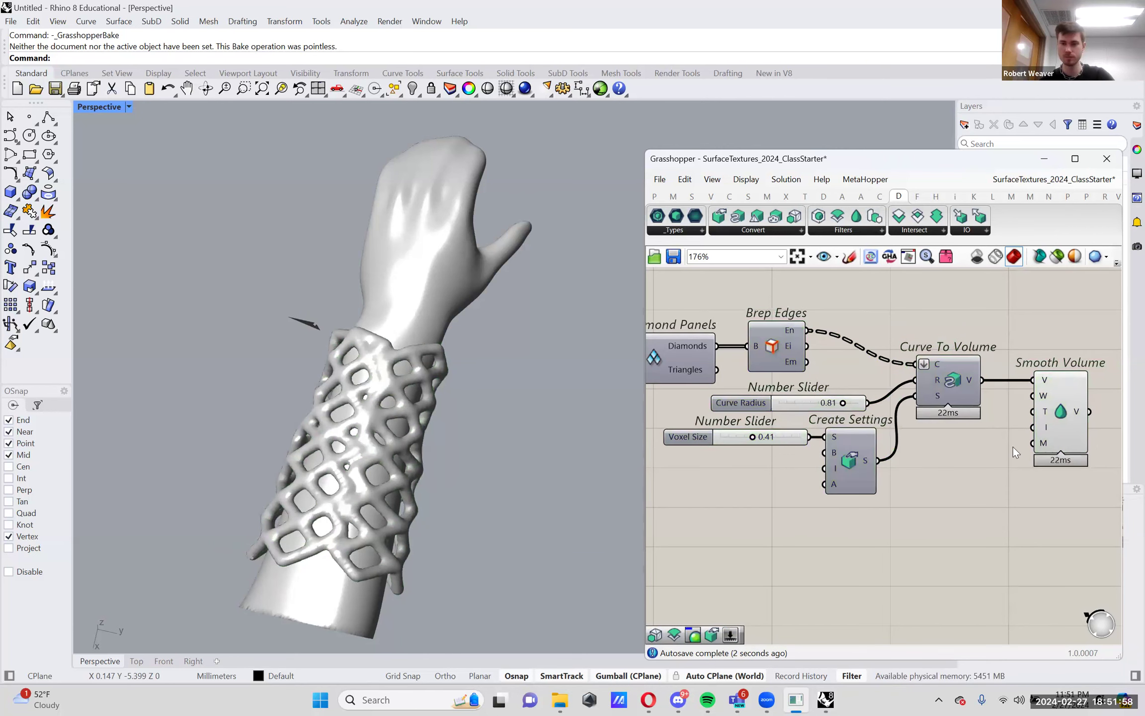
{"action": "left_click_drag", "start_coordinate": [1057, 422], "coordinate": [1051, 420]}
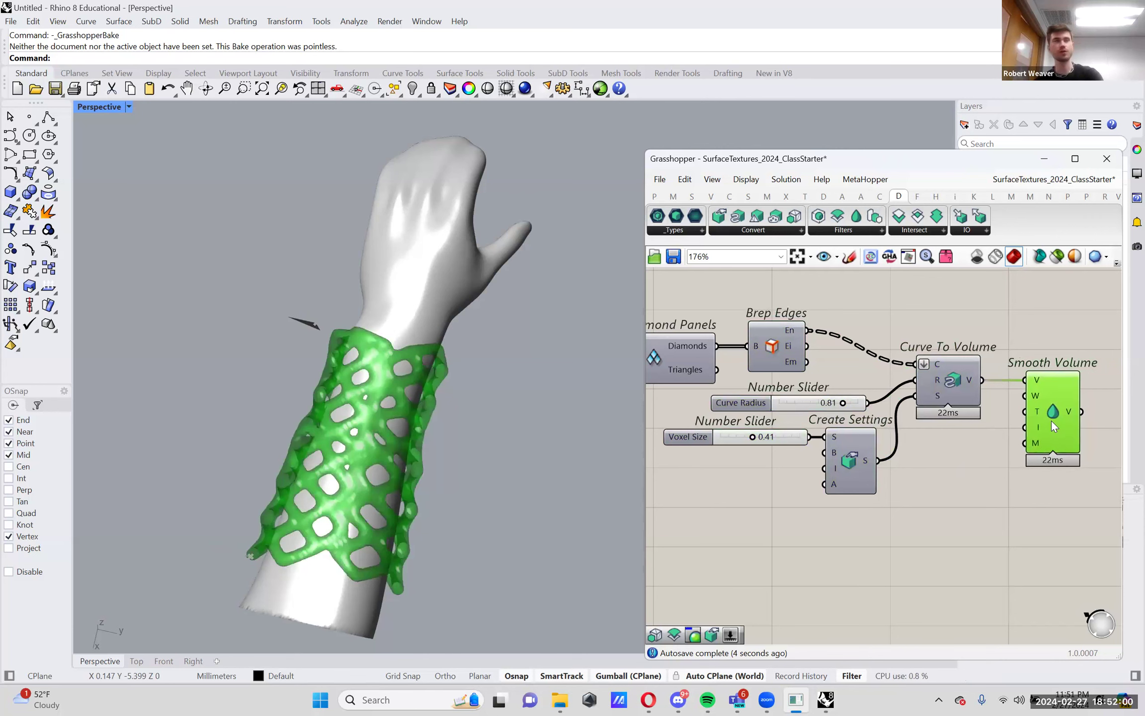
Add an integer slider from 1 to 10, connect it to Smooth Volume's I input as Iterations, and set it to 3
{"action": "scroll", "coordinate": [1053, 420], "scroll_direction": "up", "scroll_amount": 2}
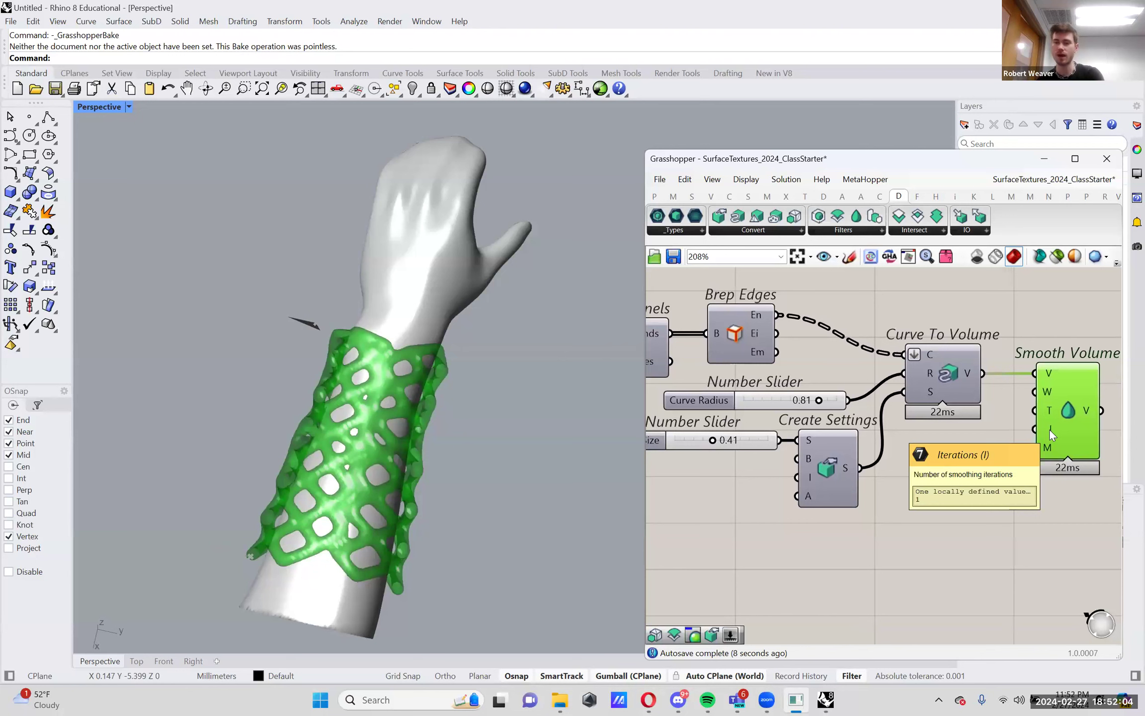
{"action": "left_click", "coordinate": [957, 476]}
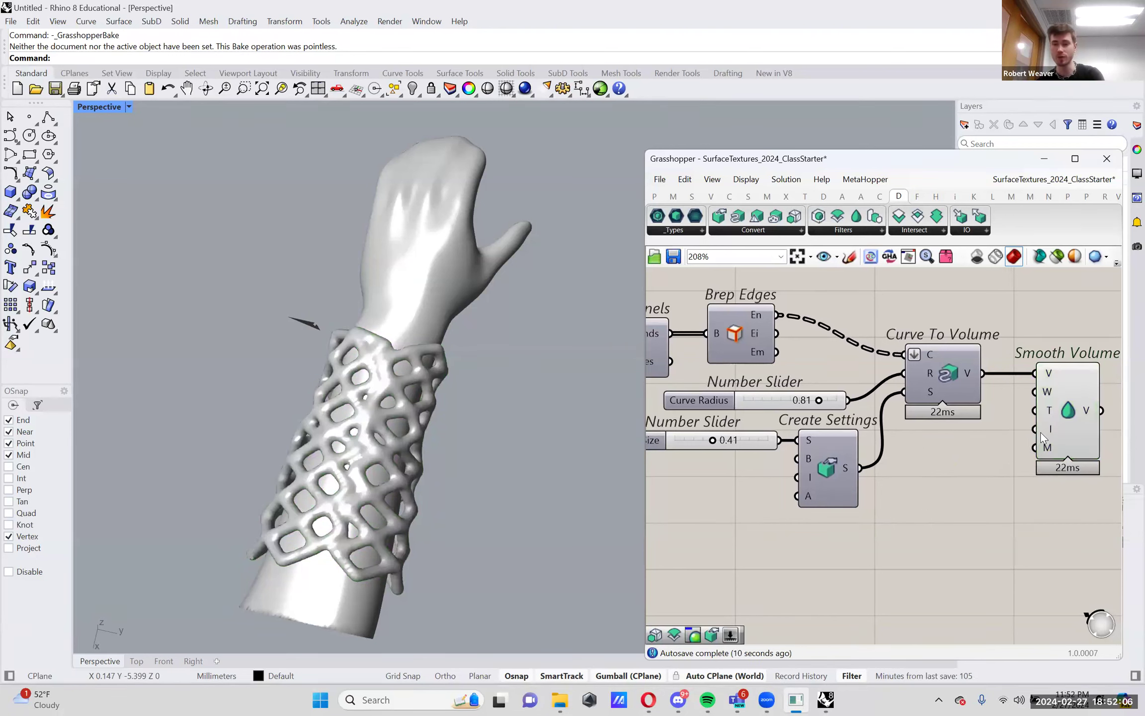
{"action": "mouse_move", "coordinate": [1050, 427]}
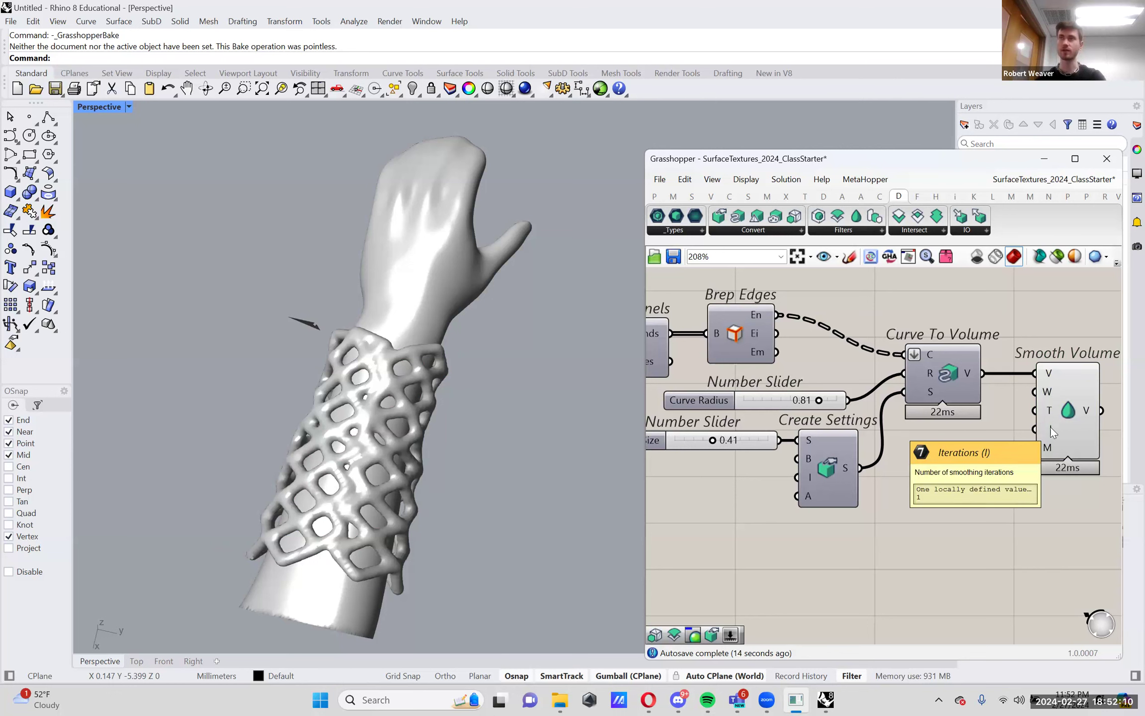
{"action": "double_click", "coordinate": [937, 487]}
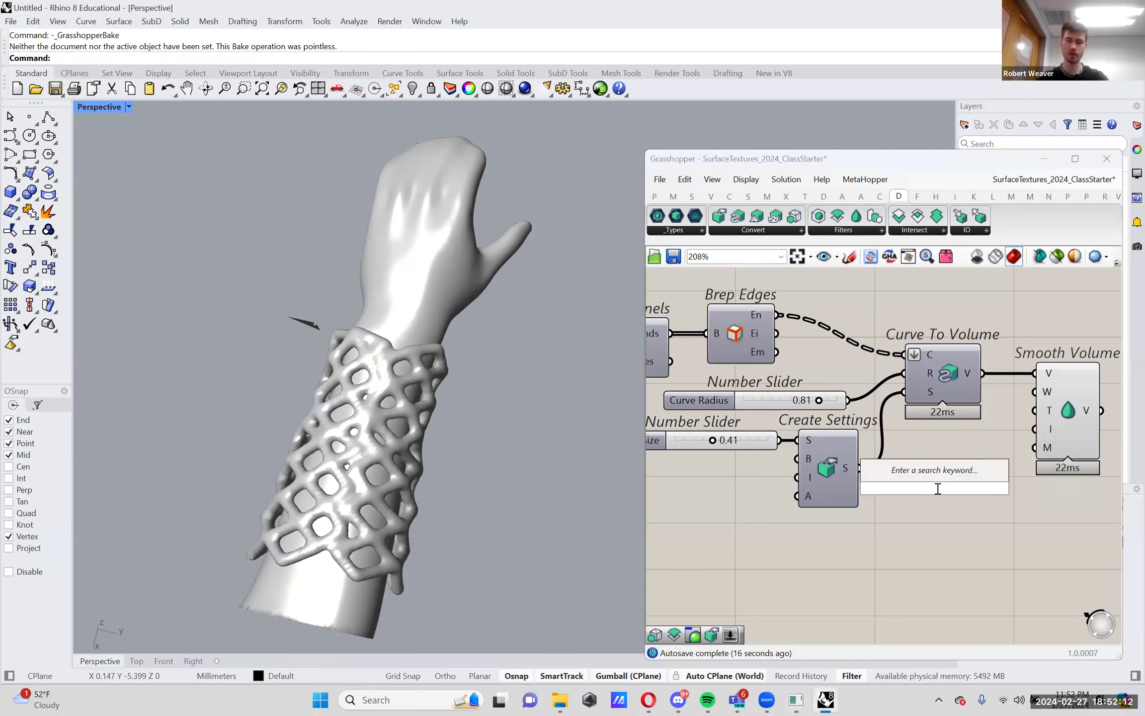
{"action": "type", "text": "1..10"}
{"action": "key", "text": "Return"}
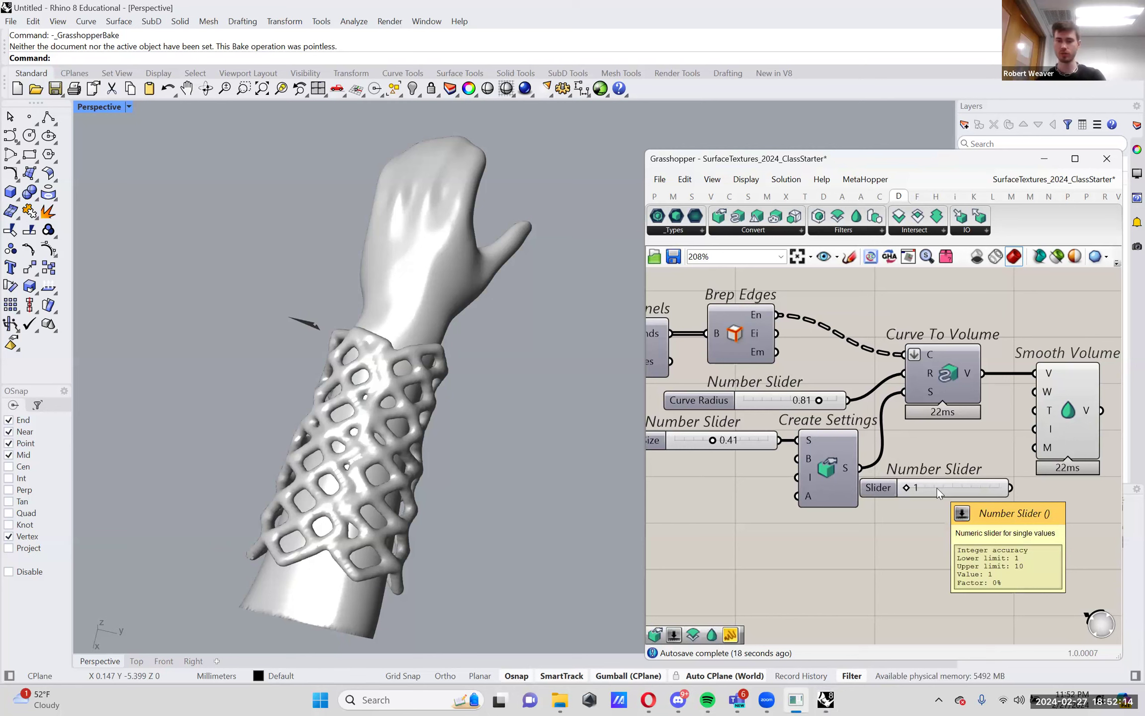
{"action": "left_click_drag", "start_coordinate": [1040, 435], "coordinate": [1040, 444]}
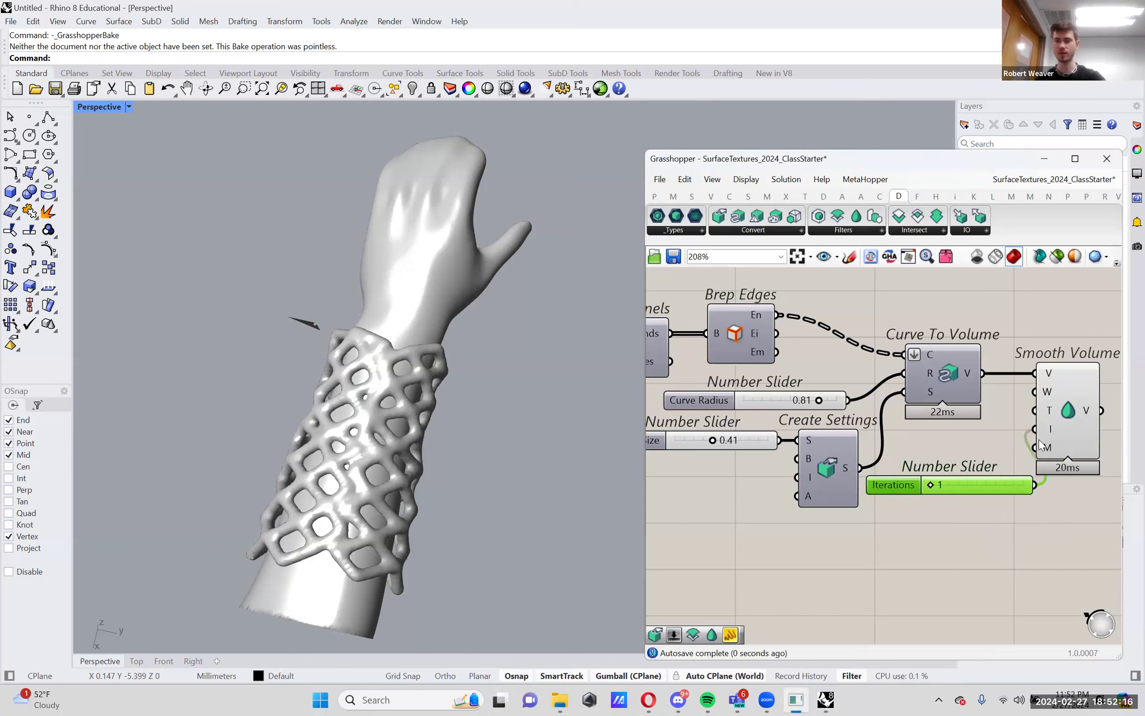
{"action": "left_click_drag", "start_coordinate": [959, 486], "coordinate": [954, 487]}
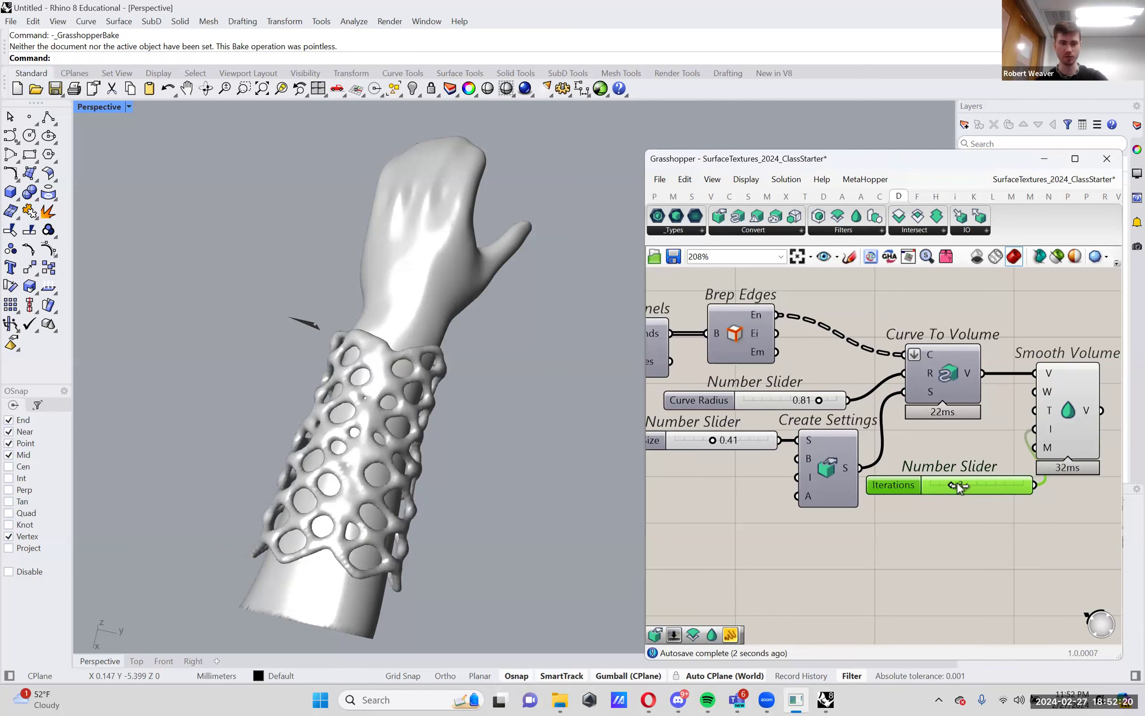
{"action": "right_click_drag", "start_coordinate": [540, 479], "coordinate": [542, 492]}
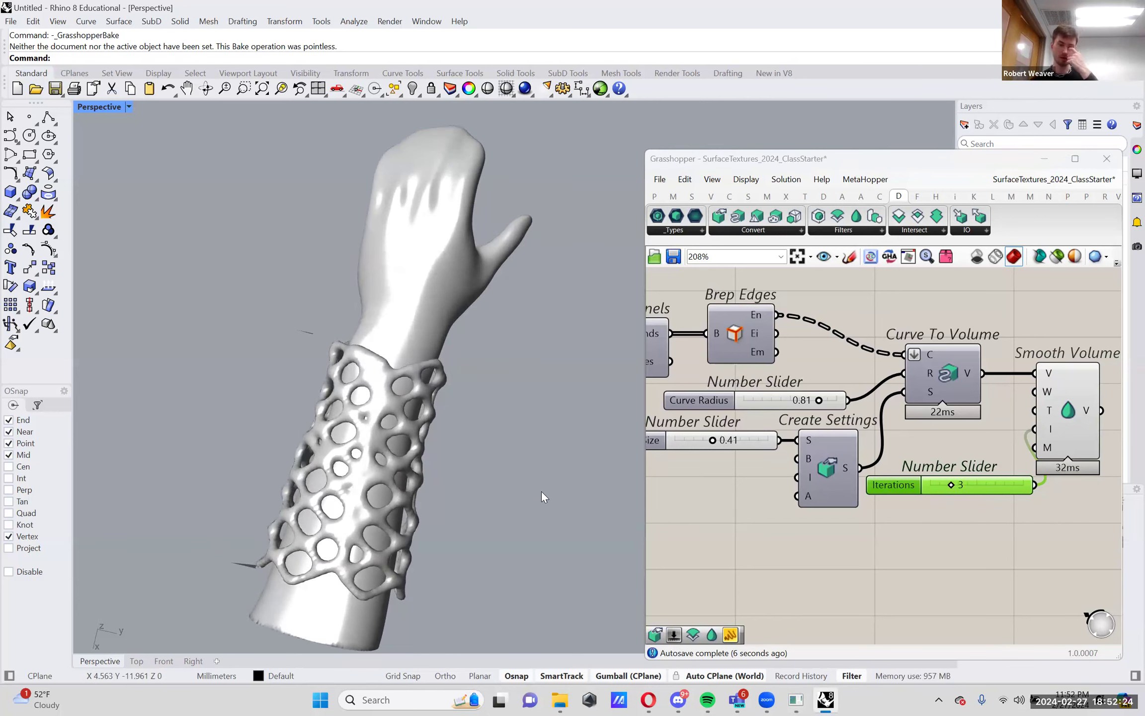
{"action": "right_click_drag", "start_coordinate": [472, 475], "coordinate": [504, 345]}
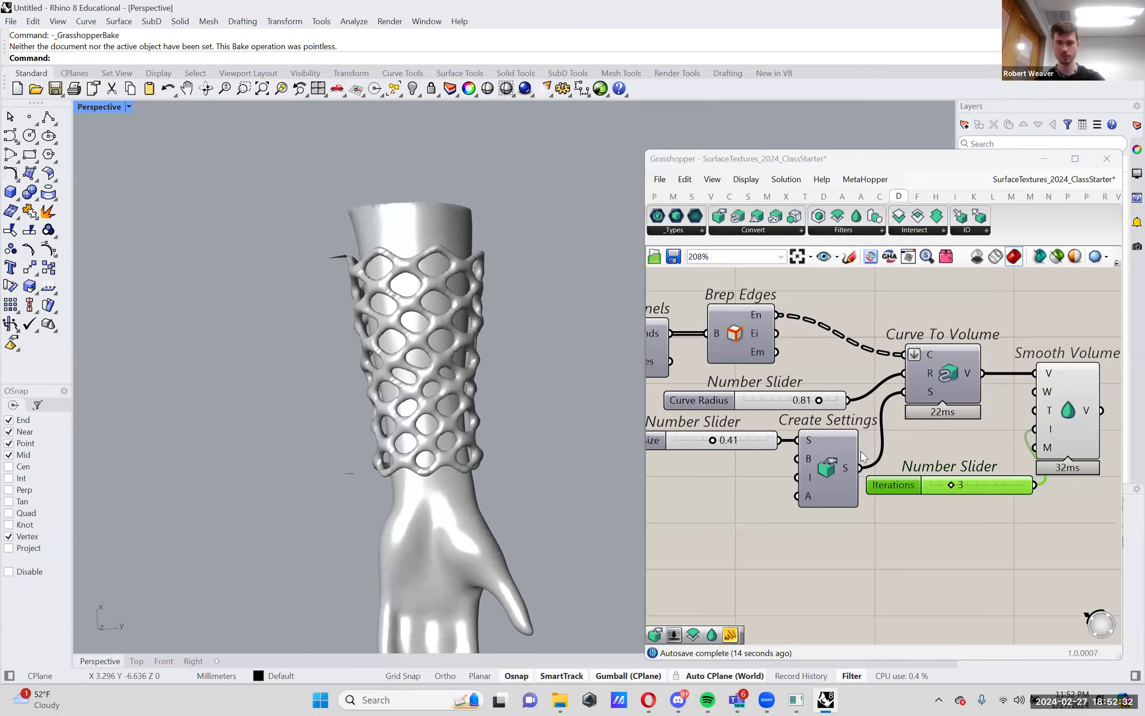
Set the Diamond Panels divisions to 10 in U and 26 in V
{"action": "scroll", "coordinate": [861, 451], "scroll_direction": "down", "scroll_amount": 3}
{"action": "right_click_drag", "start_coordinate": [651, 502], "coordinate": [759, 503]}
{"action": "scroll", "coordinate": [962, 495], "scroll_direction": "down", "scroll_amount": 2}
{"action": "scroll", "coordinate": [862, 514], "scroll_direction": "up", "scroll_amount": 6}
{"action": "left_click_drag", "start_coordinate": [743, 458], "coordinate": [728, 456]}
{"action": "left_click_drag", "start_coordinate": [788, 518], "coordinate": [836, 519]}
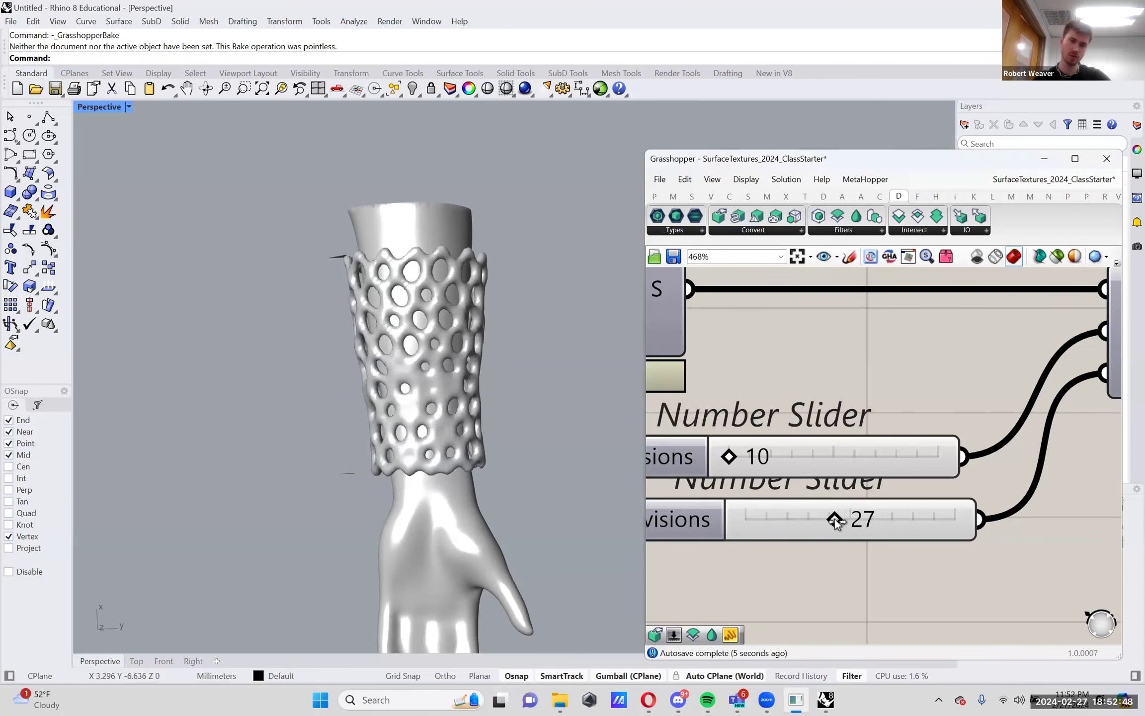
{"action": "right_click_drag", "start_coordinate": [404, 422], "coordinate": [427, 413]}
{"action": "mouse_move", "coordinate": [831, 523]}
{"action": "left_mouse_down"}
{"action": "mouse_move", "coordinate": [822, 522]}
{"action": "mouse_move", "coordinate": [830, 519]}
{"action": "left_mouse_up"}
Set the Offset Surface Distance slider to -1.00 and orbit around the arm to check the sleeve
{"action": "scroll", "coordinate": [832, 519], "scroll_direction": "down", "scroll_amount": 3}
{"action": "scroll", "coordinate": [727, 475], "scroll_direction": "up", "scroll_amount": 1}
{"action": "scroll", "coordinate": [727, 474], "scroll_direction": "up", "scroll_amount": 3}
{"action": "double_click", "coordinate": [925, 476]}
{"action": "type", "text": "-1"}
{"action": "key", "text": "Return"}
{"action": "right_click_drag", "start_coordinate": [414, 444], "coordinate": [417, 223]}
Widen the Grasshopper window to show the definition from Offset Surface through Smooth Volume, and zoom in on the sleeve
{"action": "scroll", "coordinate": [703, 514], "scroll_direction": "down", "scroll_amount": 7}
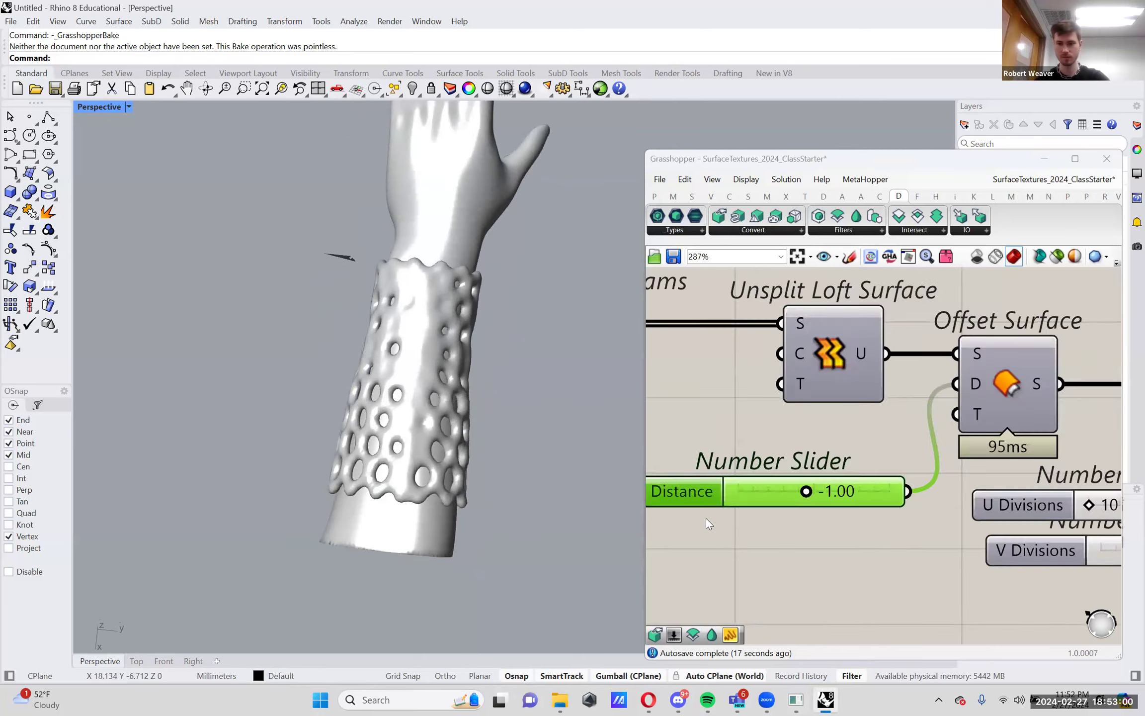
{"action": "right_click_drag", "start_coordinate": [811, 520], "coordinate": [735, 493]}
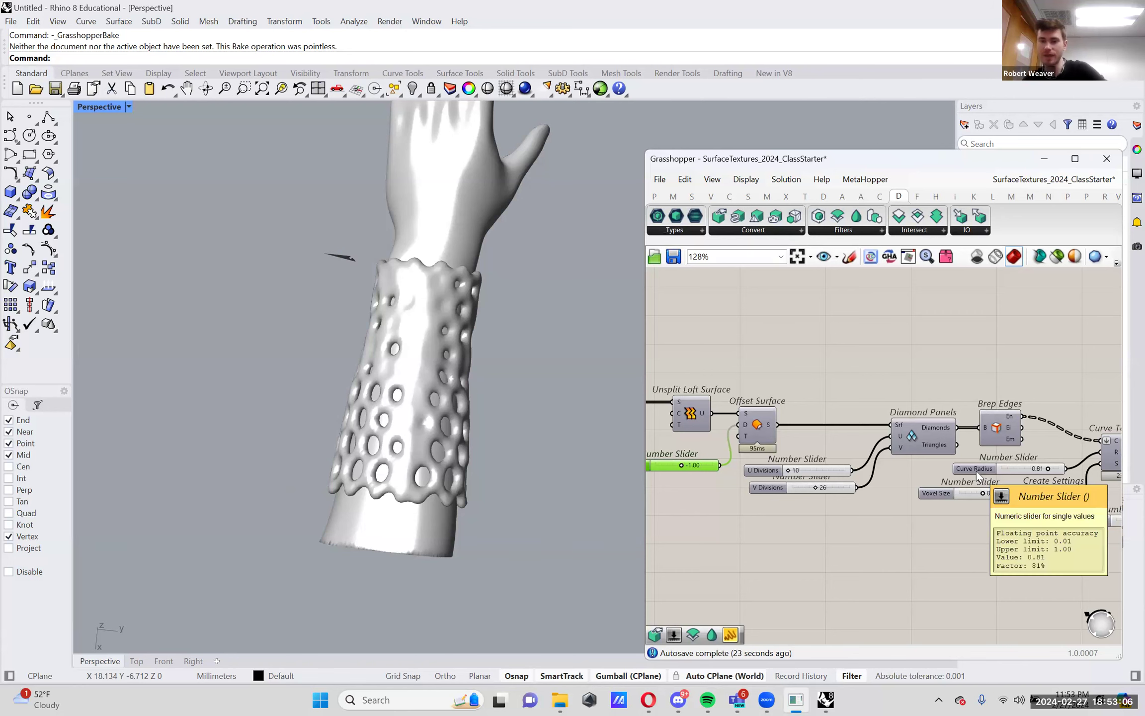
{"action": "right_click_drag", "start_coordinate": [976, 470], "coordinate": [968, 460]}
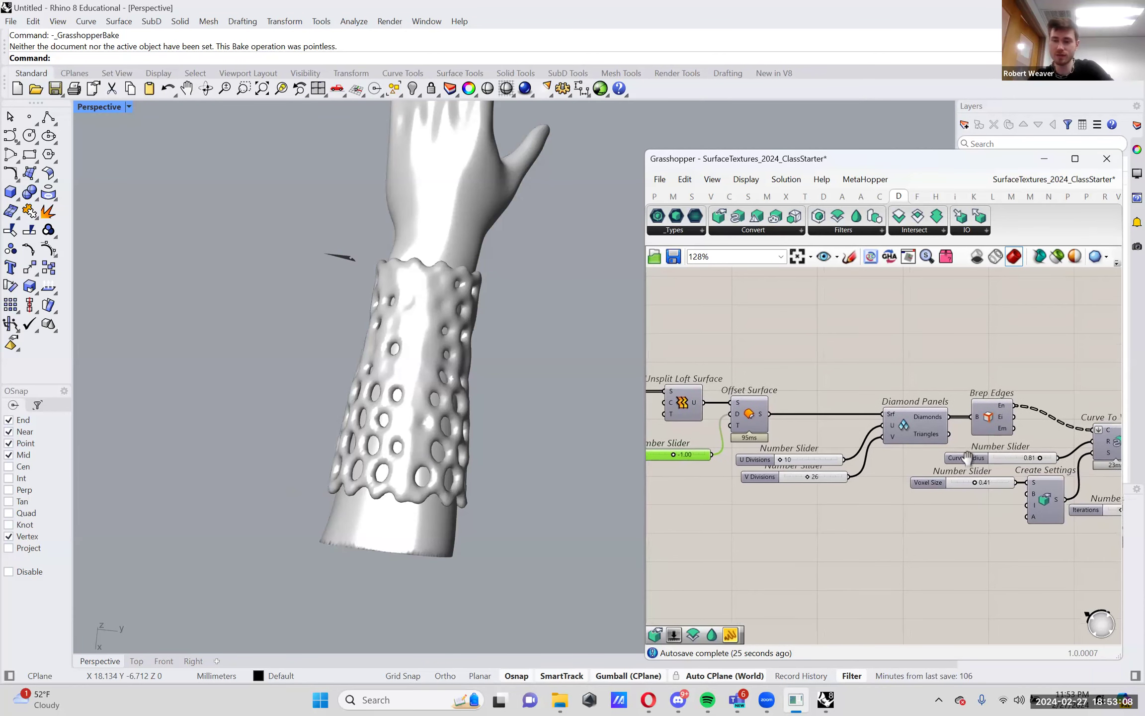
{"action": "left_click_drag", "start_coordinate": [642, 487], "coordinate": [469, 490]}
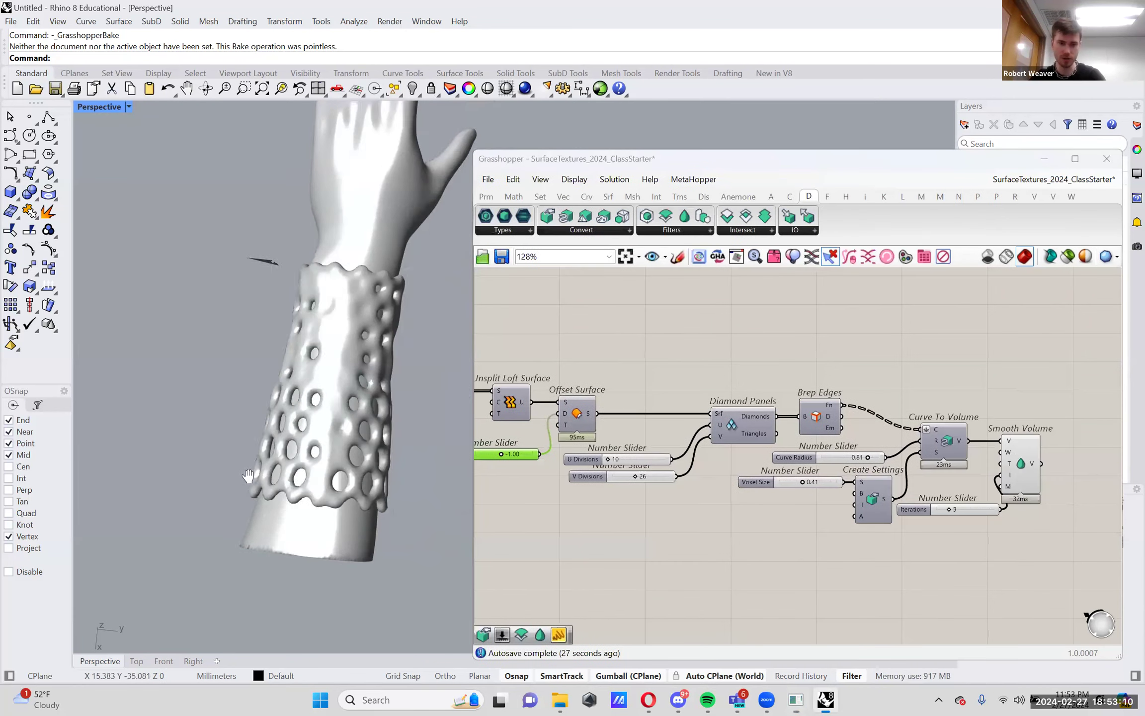
{"action": "scroll", "coordinate": [434, 497], "scroll_direction": "up", "scroll_amount": 3}
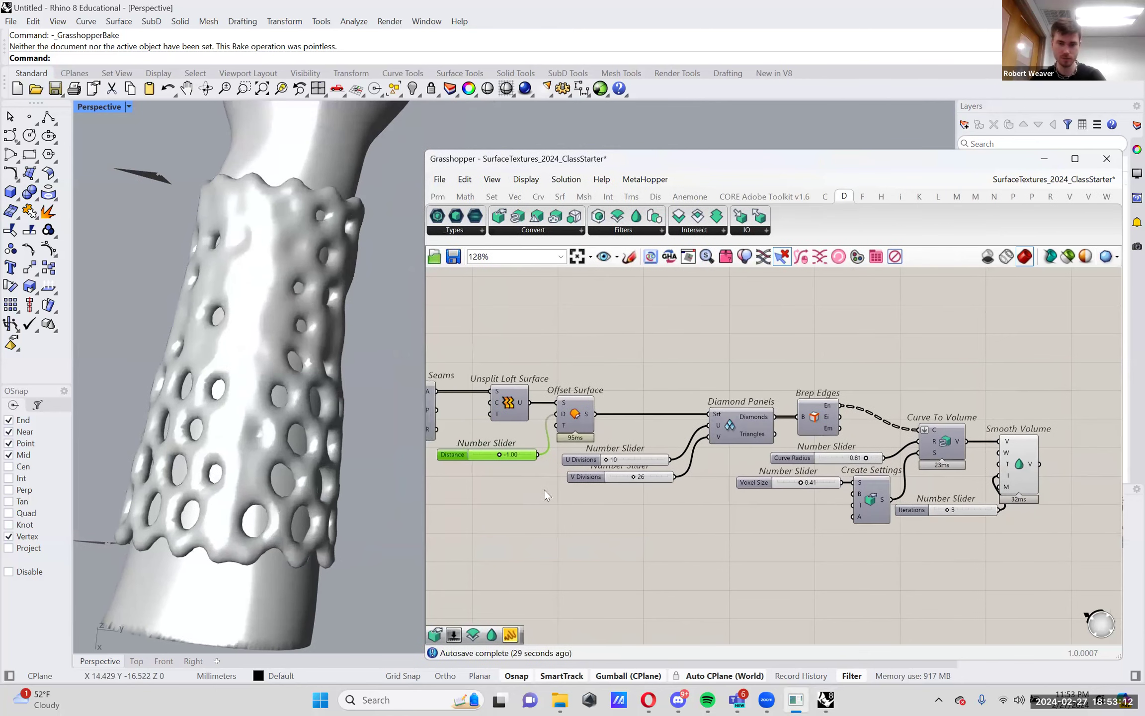
Add a Negative component, feed it from the Distance slider, and connect its output to Curve To Volume's R input
{"action": "scroll", "coordinate": [572, 487], "scroll_direction": "up", "scroll_amount": 2}
{"action": "left_click_drag", "start_coordinate": [663, 482], "coordinate": [622, 507]}
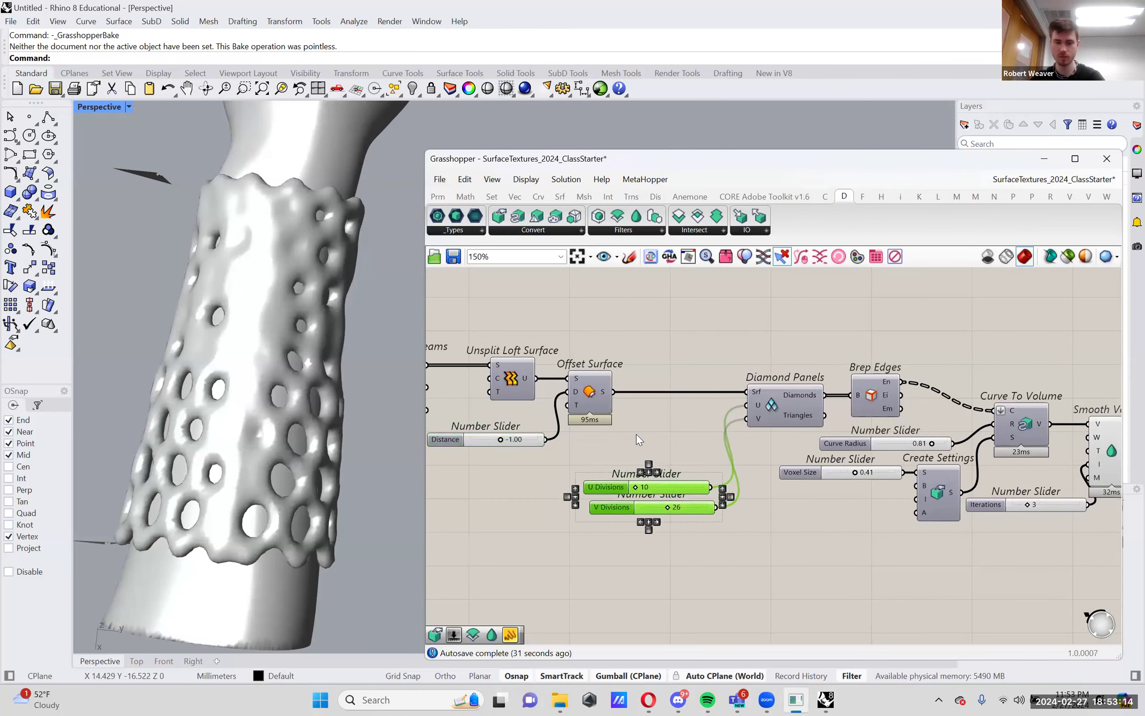
{"action": "double_click", "coordinate": [636, 434]}
{"action": "type", "text": "neg"}
{"action": "key", "text": "Return"}
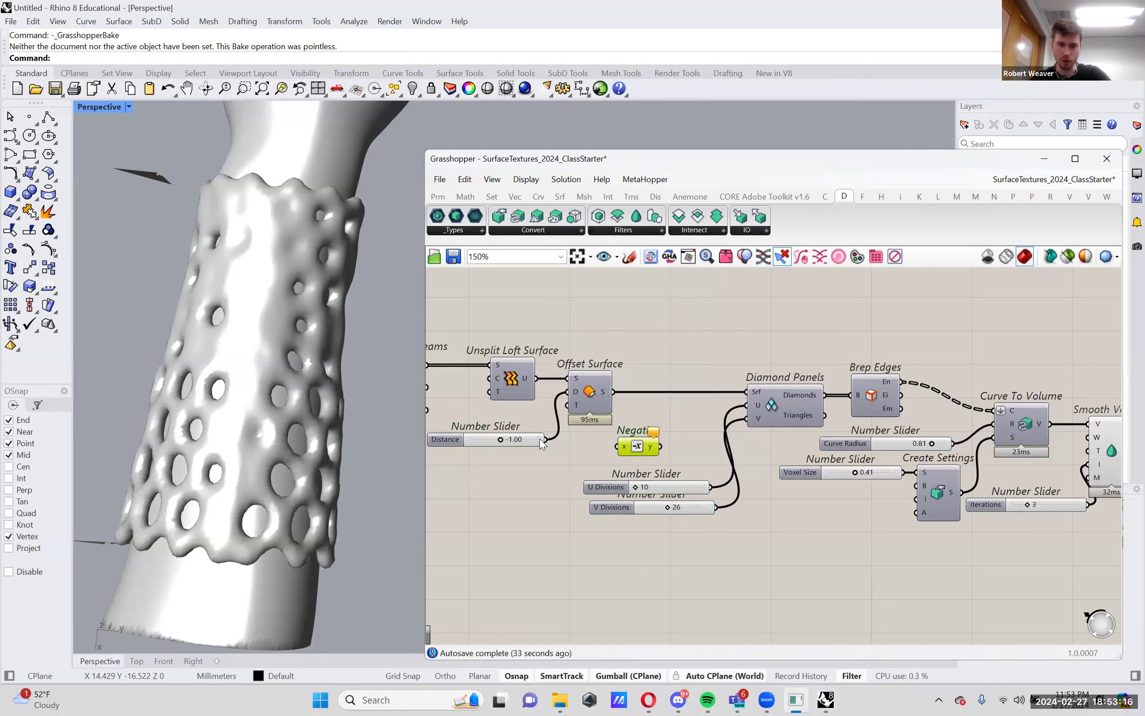
{"action": "left_click_drag", "start_coordinate": [544, 440], "coordinate": [652, 447]}
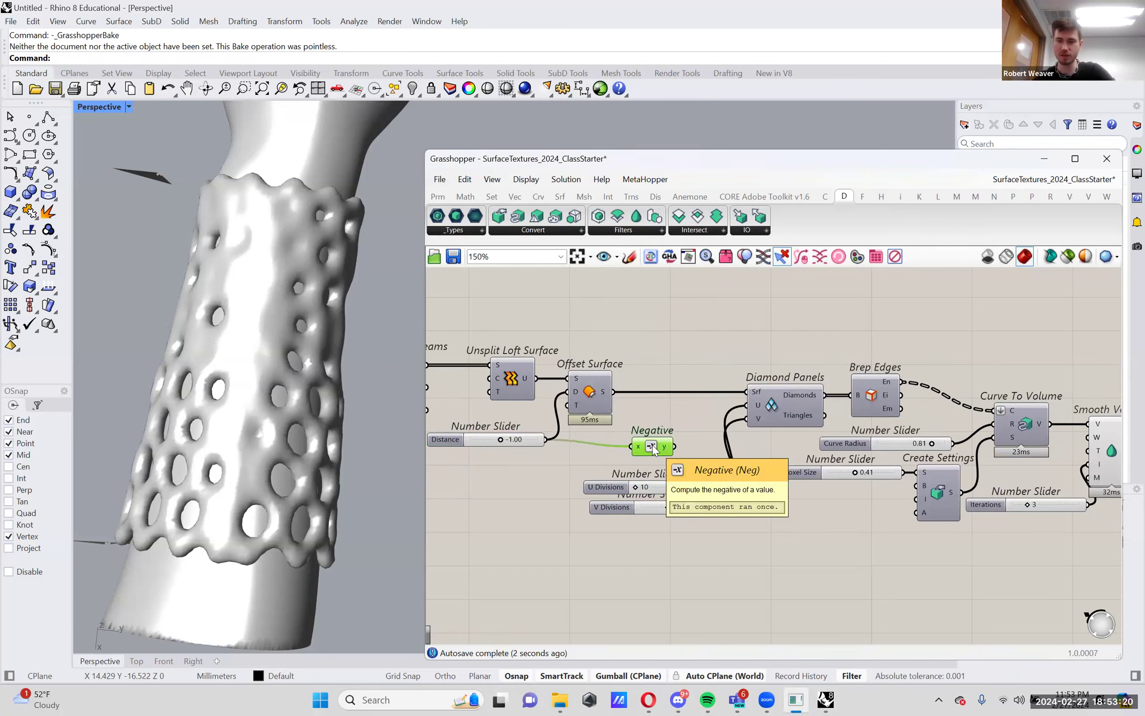
{"action": "left_click_drag", "start_coordinate": [675, 447], "coordinate": [995, 423]}
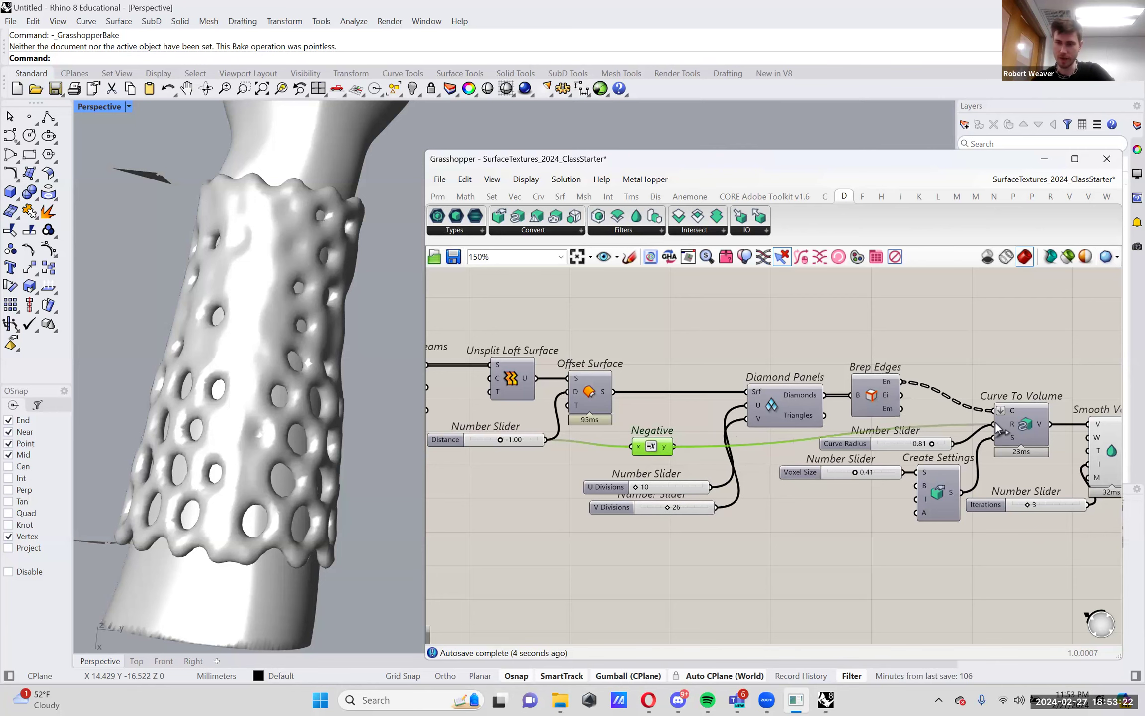
Inspect the gap between sleeve and forearm, and set the Distance slider to -0.80
{"action": "right_click_drag", "start_coordinate": [470, 457], "coordinate": [569, 456]}
{"action": "scroll", "coordinate": [569, 456], "scroll_direction": "up", "scroll_amount": 4}
{"action": "right_click_drag", "start_coordinate": [278, 497], "coordinate": [286, 334]}
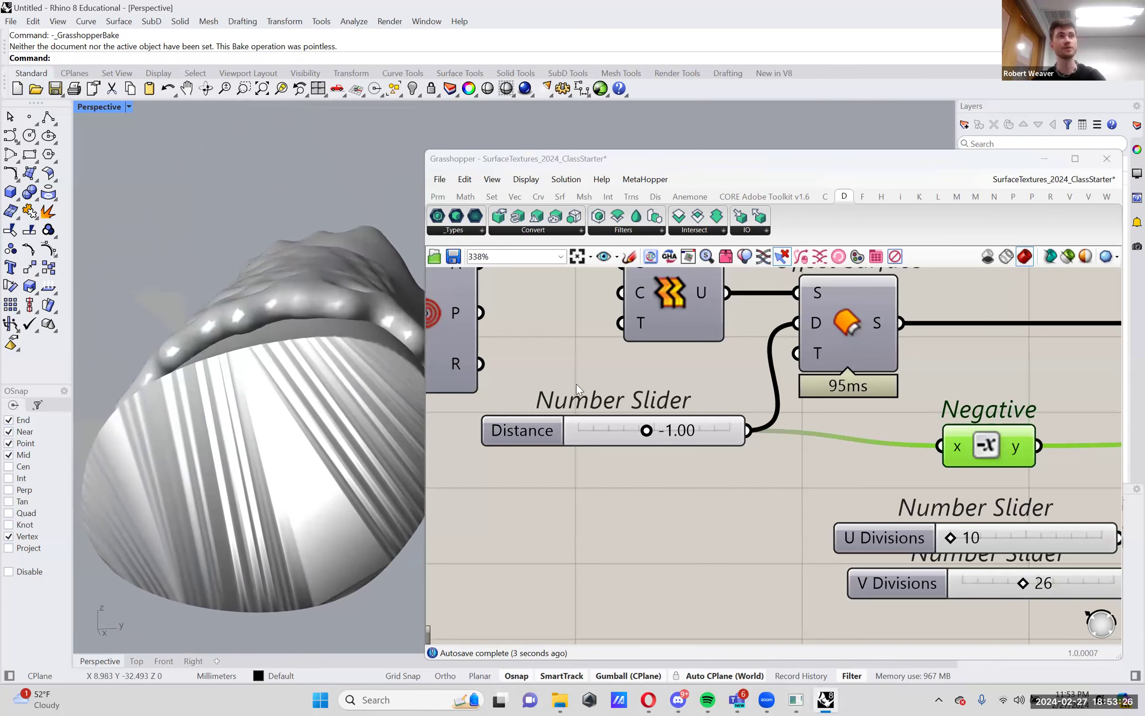
{"action": "mouse_move", "coordinate": [646, 431]}
{"action": "left_mouse_down"}
{"action": "mouse_move", "coordinate": [657, 432]}
{"action": "mouse_move", "coordinate": [611, 433]}
{"action": "mouse_move", "coordinate": [647, 438]}
{"action": "left_mouse_up"}
{"action": "double_click", "coordinate": [648, 437]}
{"action": "type", "text": "-0"}
{"action": "type", "text": ".8"}
{"action": "key", "text": "Return"}
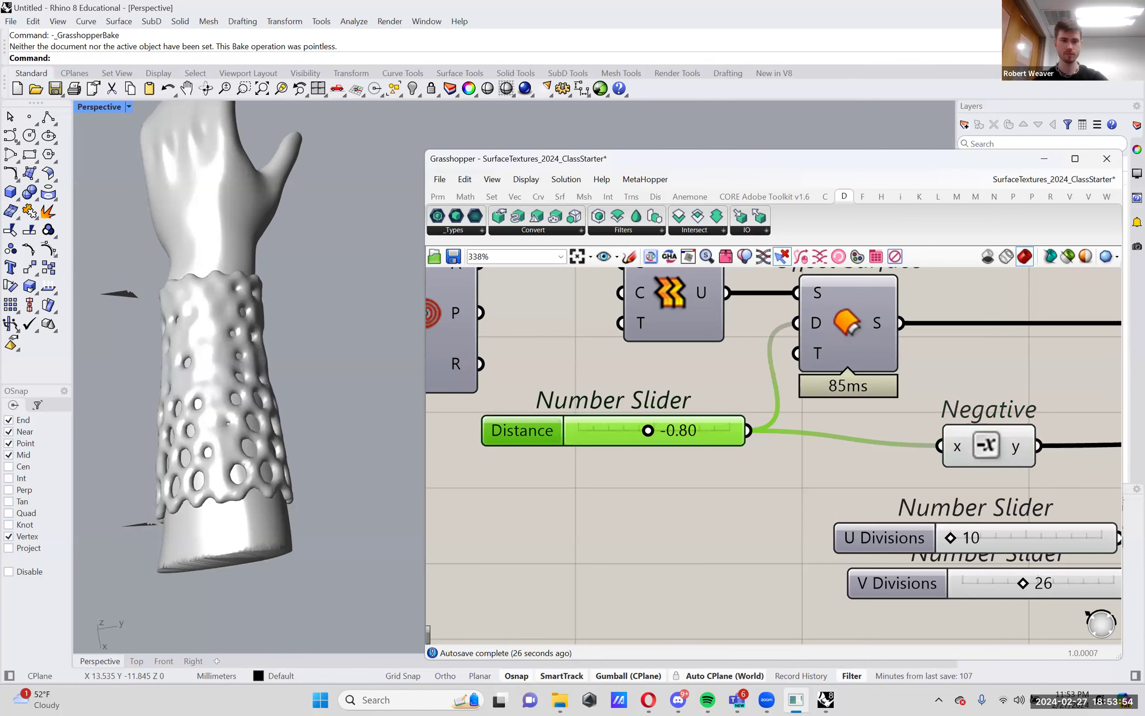
Select the two plane surfaces beside the forearm and assign them to the Planes parameter with Set Multiple Surfaces
{"action": "scroll", "coordinate": [699, 471], "scroll_direction": "down", "scroll_amount": 3}
{"action": "right_click", "coordinate": [791, 467]}
{"action": "left_click", "coordinate": [839, 486]}
{"action": "scroll", "coordinate": [842, 486], "scroll_direction": "down", "scroll_amount": 3}
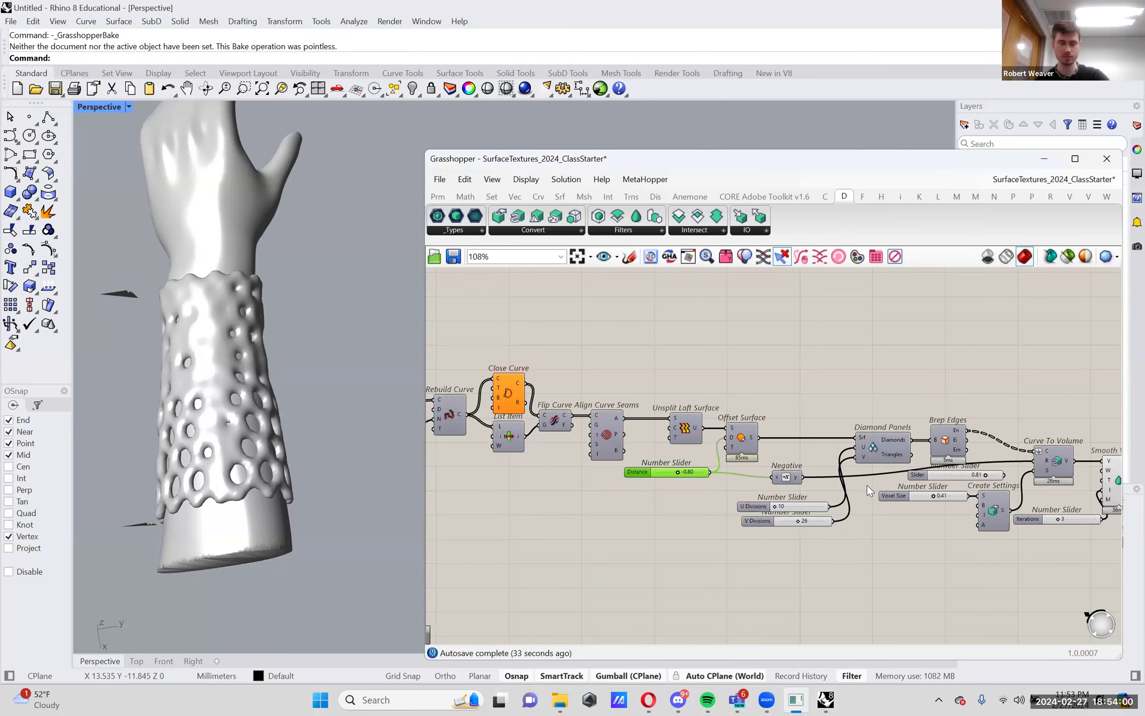
{"action": "scroll", "coordinate": [867, 485], "scroll_direction": "down", "scroll_amount": 1}
{"action": "right_click_drag", "start_coordinate": [542, 502], "coordinate": [916, 489]}
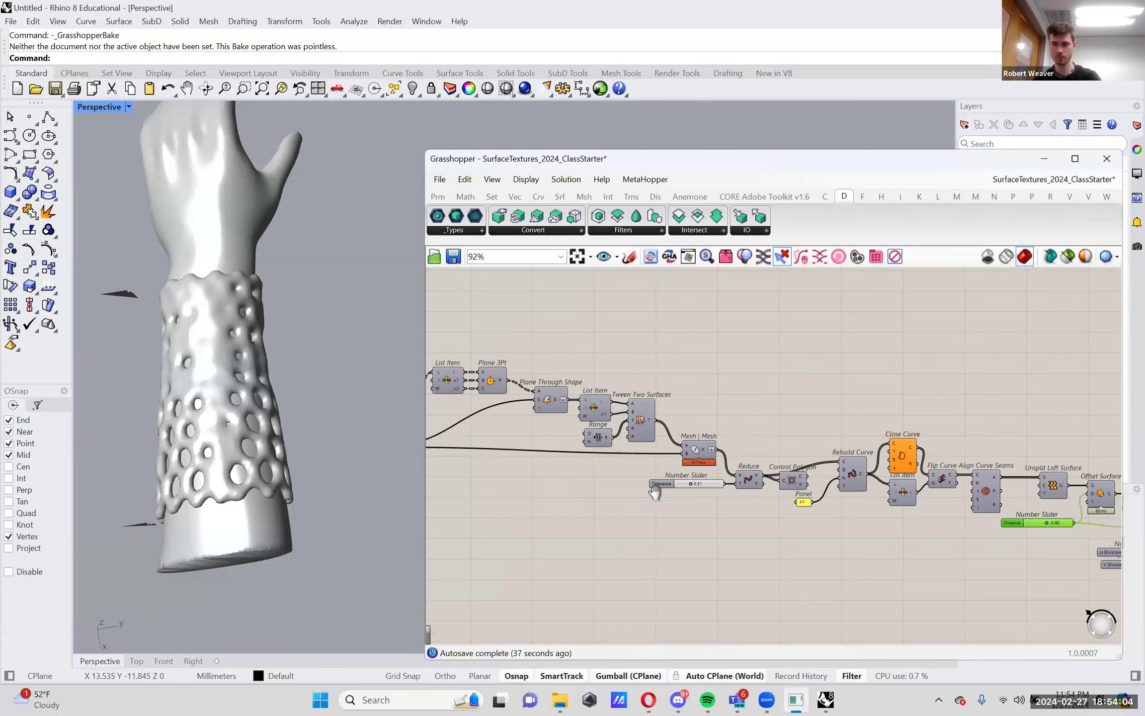
{"action": "scroll", "coordinate": [643, 410], "scroll_direction": "up", "scroll_amount": 4}
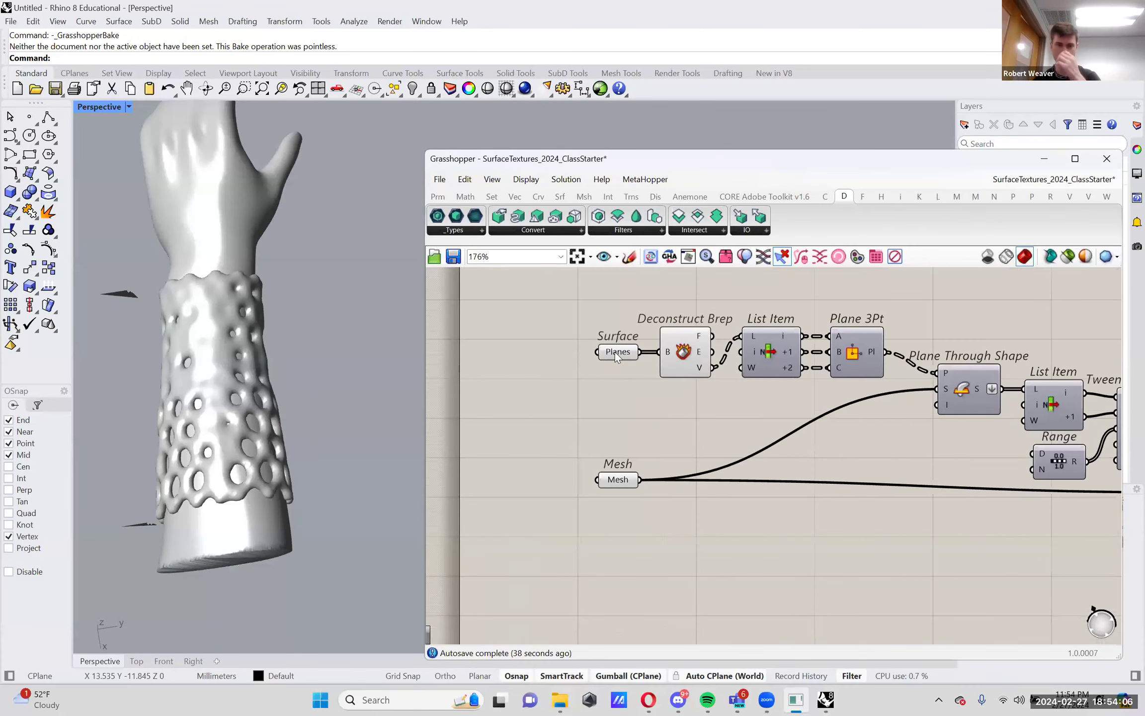
{"action": "right_click", "coordinate": [615, 351]}
{"action": "left_click", "coordinate": [656, 408]}
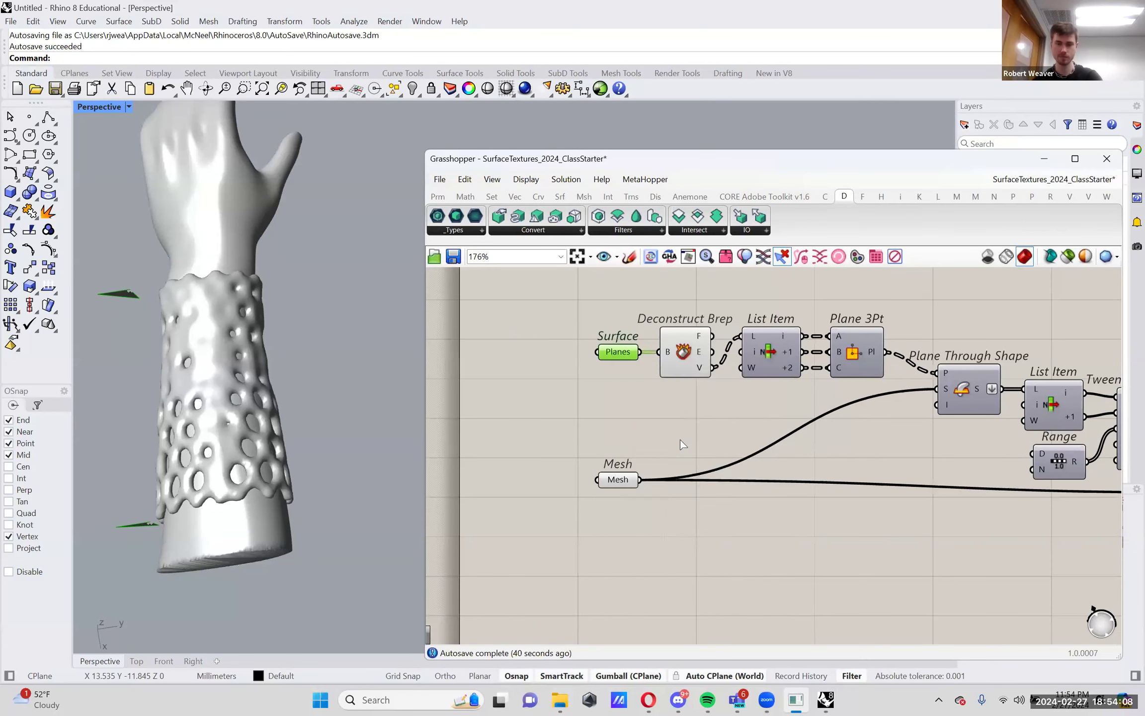
{"action": "left_click", "coordinate": [693, 564]}
{"action": "right_click_drag", "start_coordinate": [209, 409], "coordinate": [290, 374]}
{"action": "left_click", "coordinate": [306, 316]}
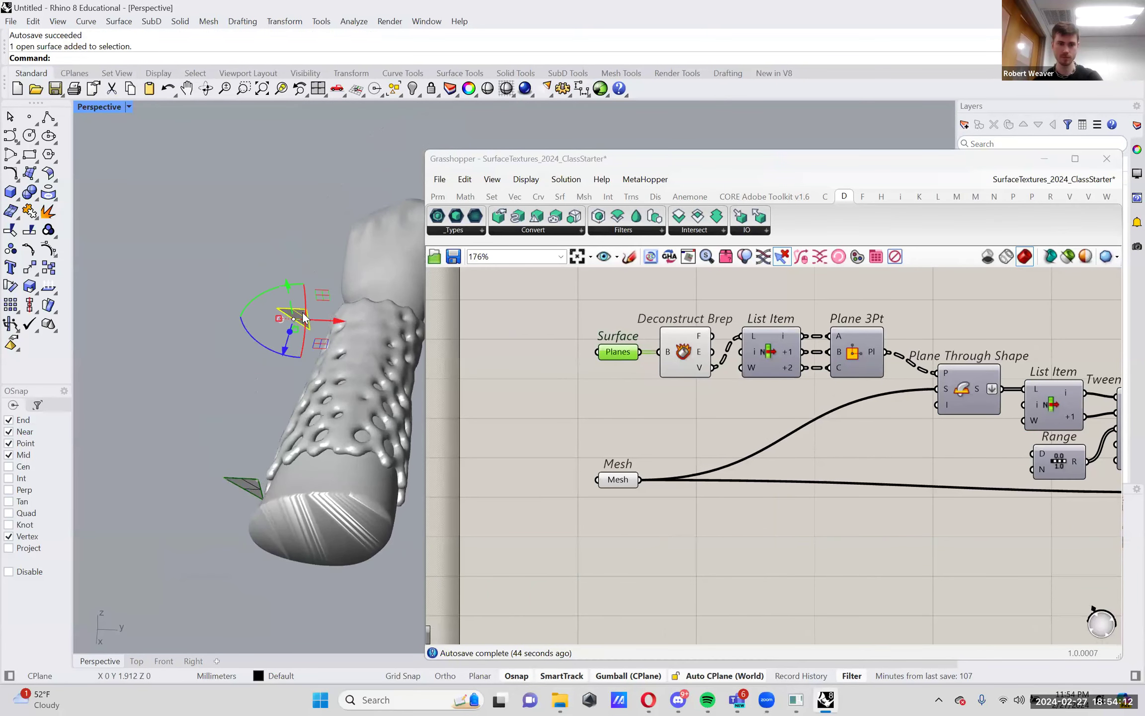
{"action": "left_click", "coordinate": [250, 485], "text": "shift"}
{"action": "right_click", "coordinate": [615, 351]}
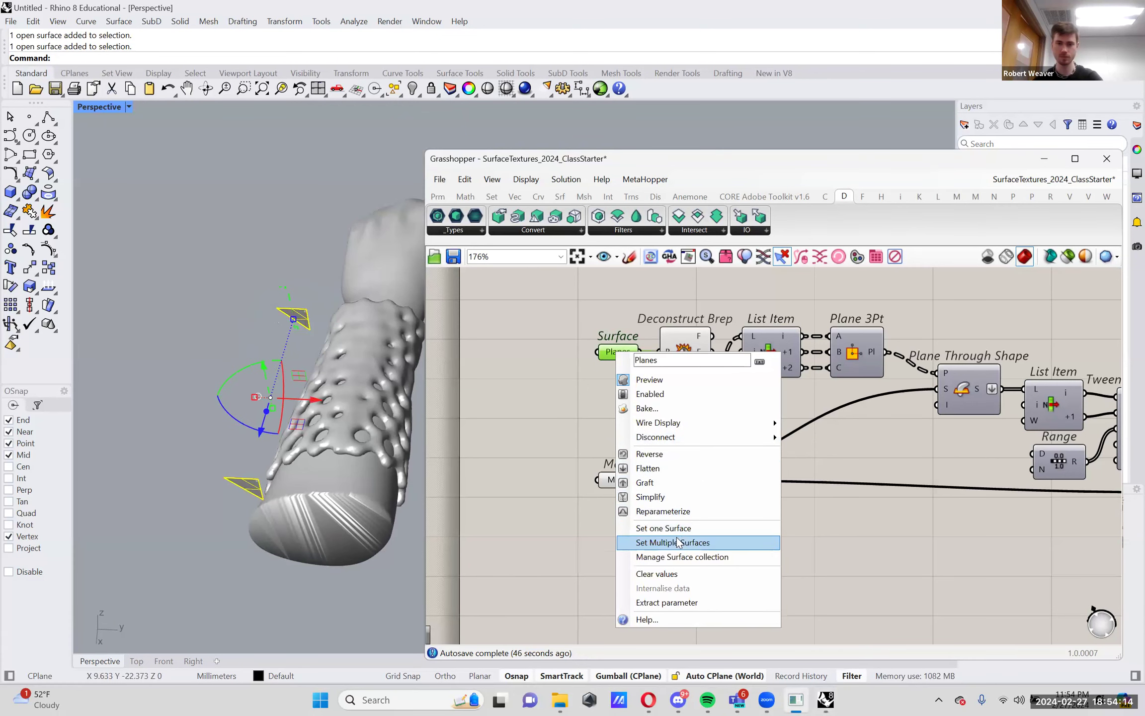
{"action": "left_click", "coordinate": [679, 540]}
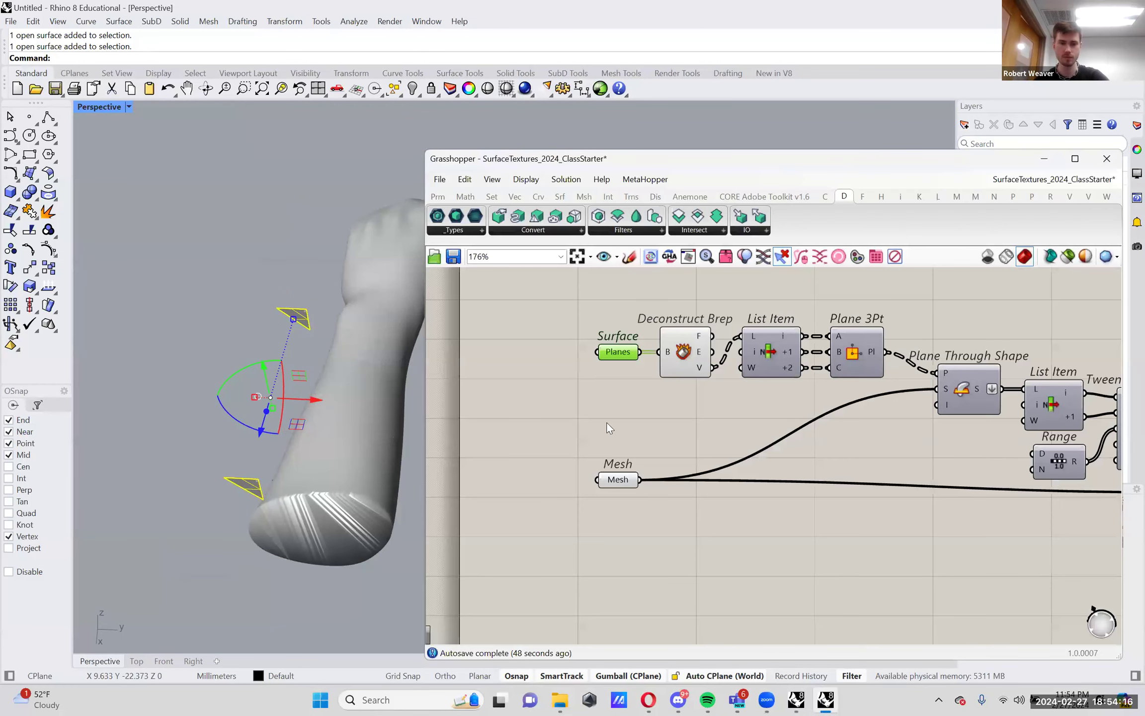
Repeat the Set Multiple Surfaces assignment of both plane surfaces on the Planes parameter
{"action": "right_click_drag", "start_coordinate": [142, 406], "coordinate": [150, 392]}
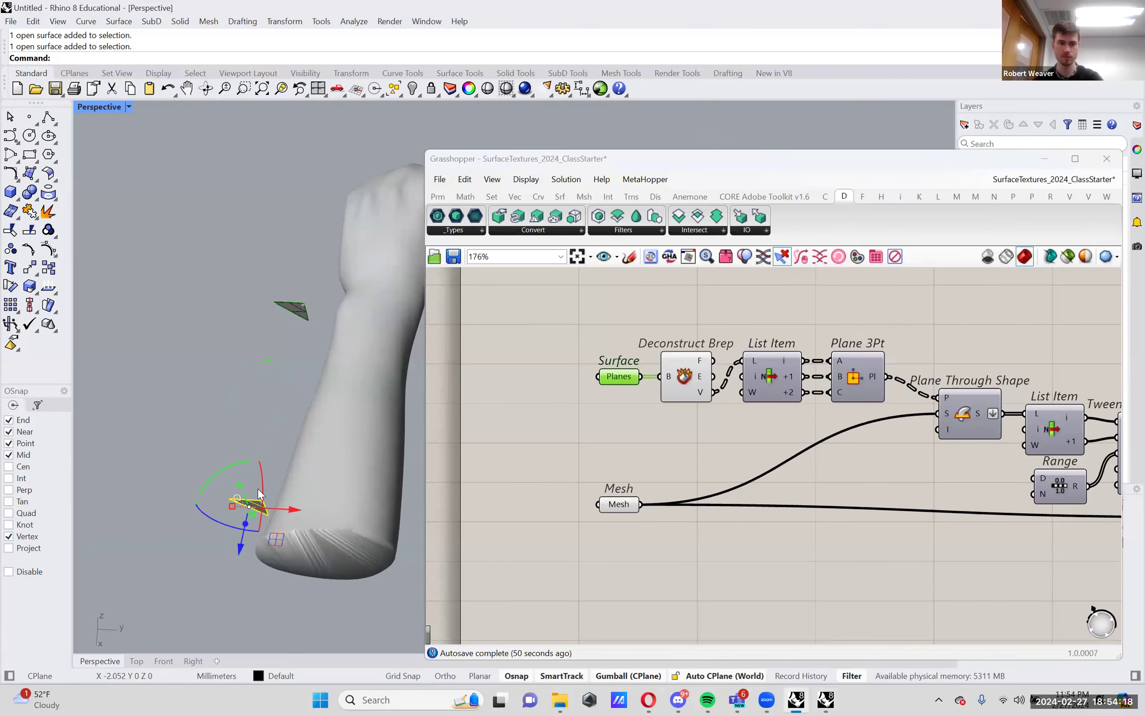
{"action": "right_click", "coordinate": [612, 375]}
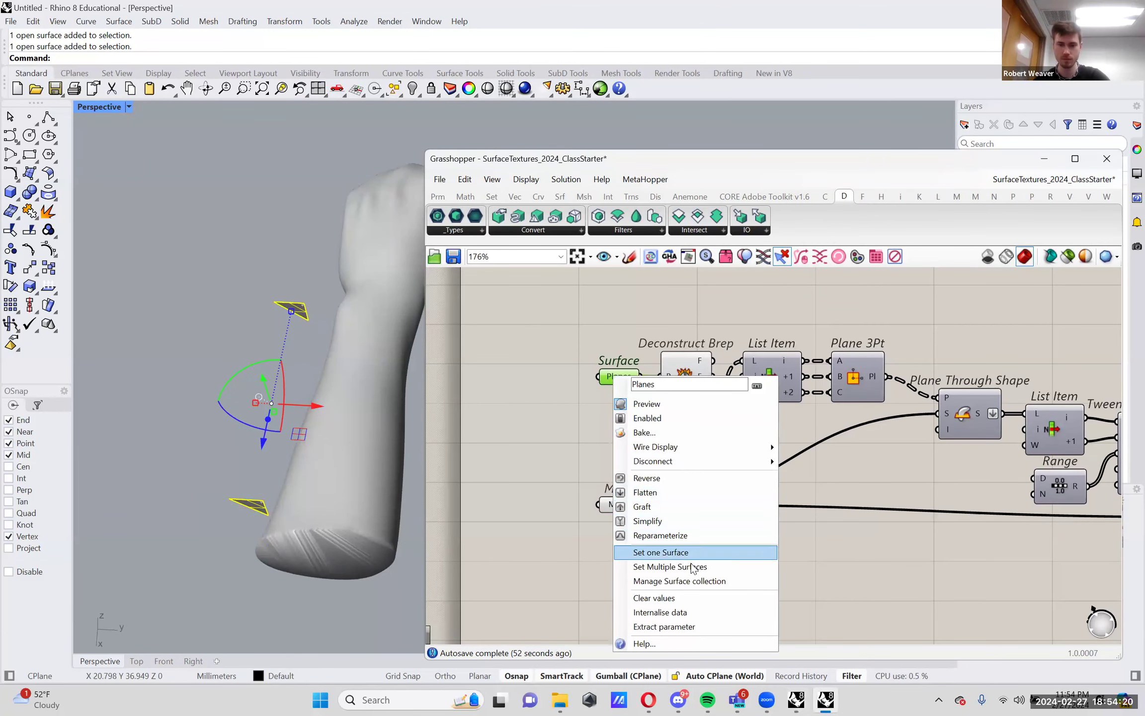
{"action": "left_click", "coordinate": [627, 566]}
{"action": "key", "text": "Return"}
Reposition the elbow-end plane surface along the length of the forearm
{"action": "right_click_drag", "start_coordinate": [247, 430], "coordinate": [258, 566]}
{"action": "left_click", "coordinate": [270, 530]}
{"action": "left_click_drag", "start_coordinate": [257, 567], "coordinate": [264, 473]}
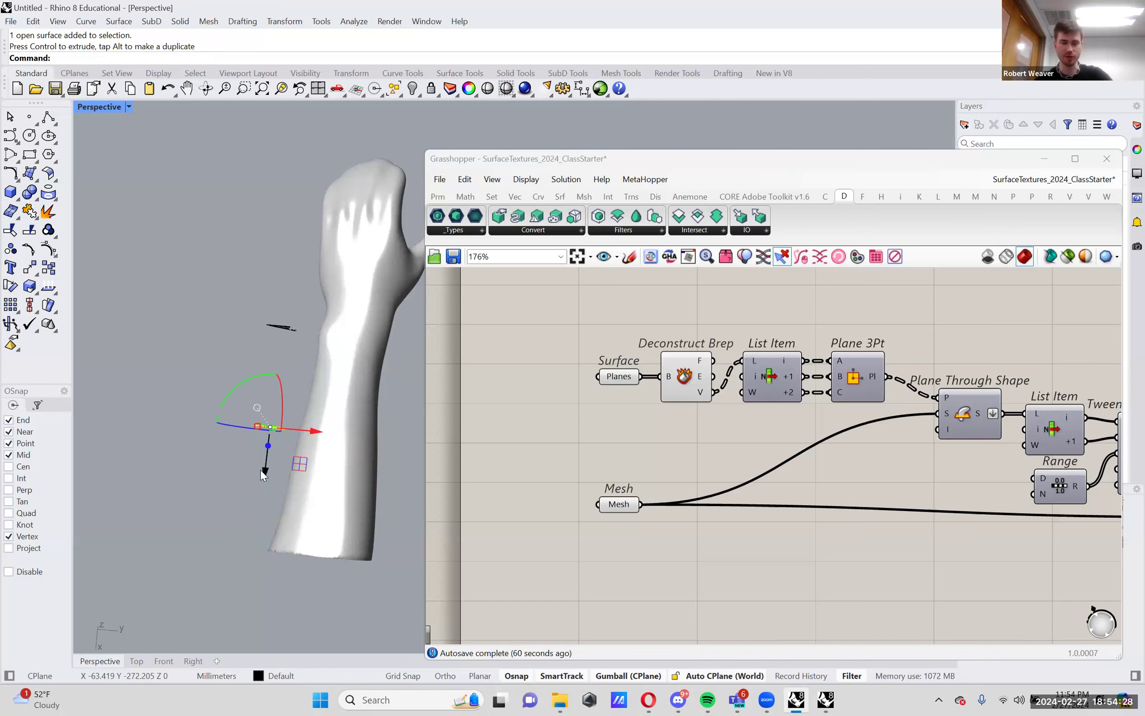
{"action": "right_click_drag", "start_coordinate": [278, 516], "coordinate": [276, 517]}
{"action": "left_click_drag", "start_coordinate": [275, 517], "coordinate": [274, 546]}
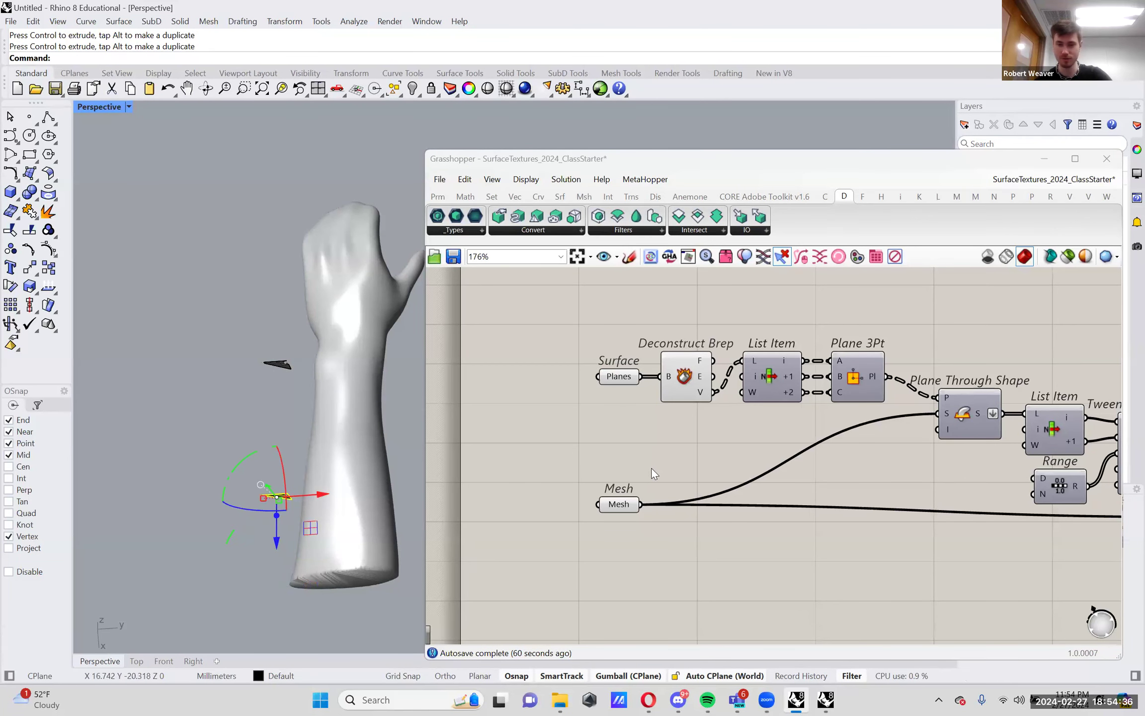
Check the Diamond Panels component and trace the definition back to the surfaces referenced by the Planes parameter
{"action": "scroll", "coordinate": [651, 467], "scroll_direction": "down", "scroll_amount": 3}
{"action": "scroll", "coordinate": [972, 480], "scroll_direction": "up", "scroll_amount": 2}
{"action": "right_click_drag", "start_coordinate": [972, 480], "coordinate": [450, 450]}
{"action": "scroll", "coordinate": [729, 433], "scroll_direction": "down", "scroll_amount": 2}
{"action": "scroll", "coordinate": [934, 504], "scroll_direction": "up", "scroll_amount": 2}
{"action": "left_click", "coordinate": [930, 498]}
{"action": "right_click_drag", "start_coordinate": [636, 453], "coordinate": [929, 463]}
{"action": "right_click", "coordinate": [929, 462]}
{"action": "left_click", "coordinate": [932, 467]}
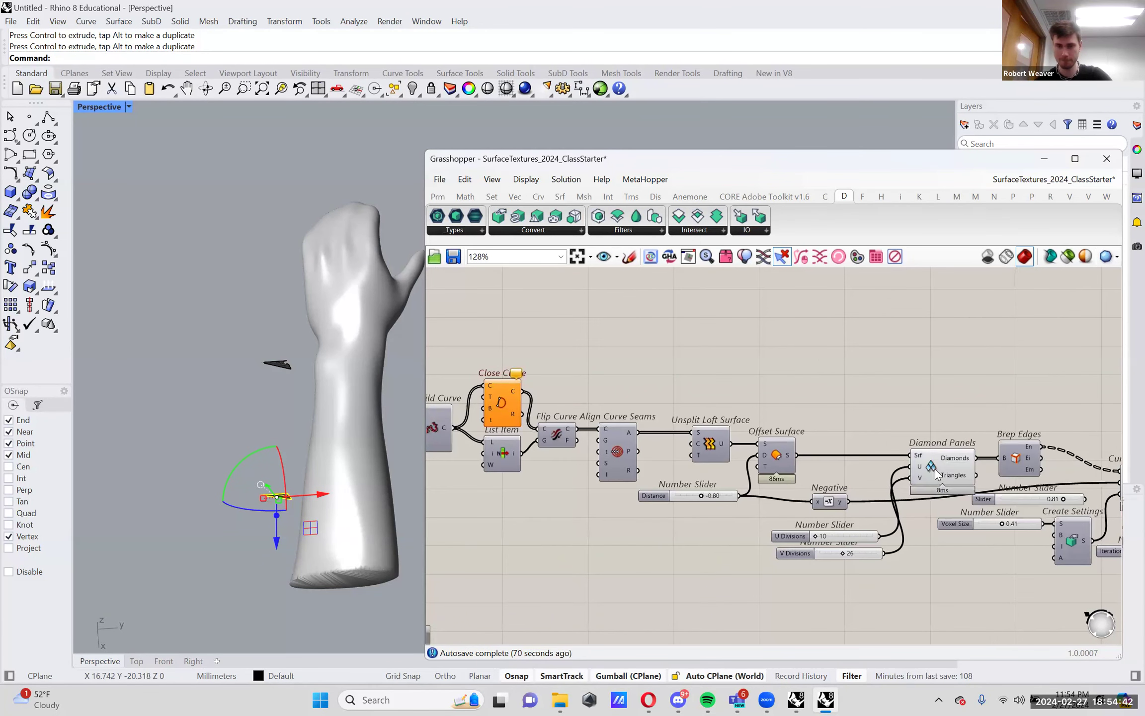
{"action": "right_click", "coordinate": [935, 471]}
{"action": "right_click_drag", "start_coordinate": [945, 498], "coordinate": [497, 347]}
{"action": "scroll", "coordinate": [496, 347], "scroll_direction": "up", "scroll_amount": 1}
{"action": "left_click", "coordinate": [489, 345]}
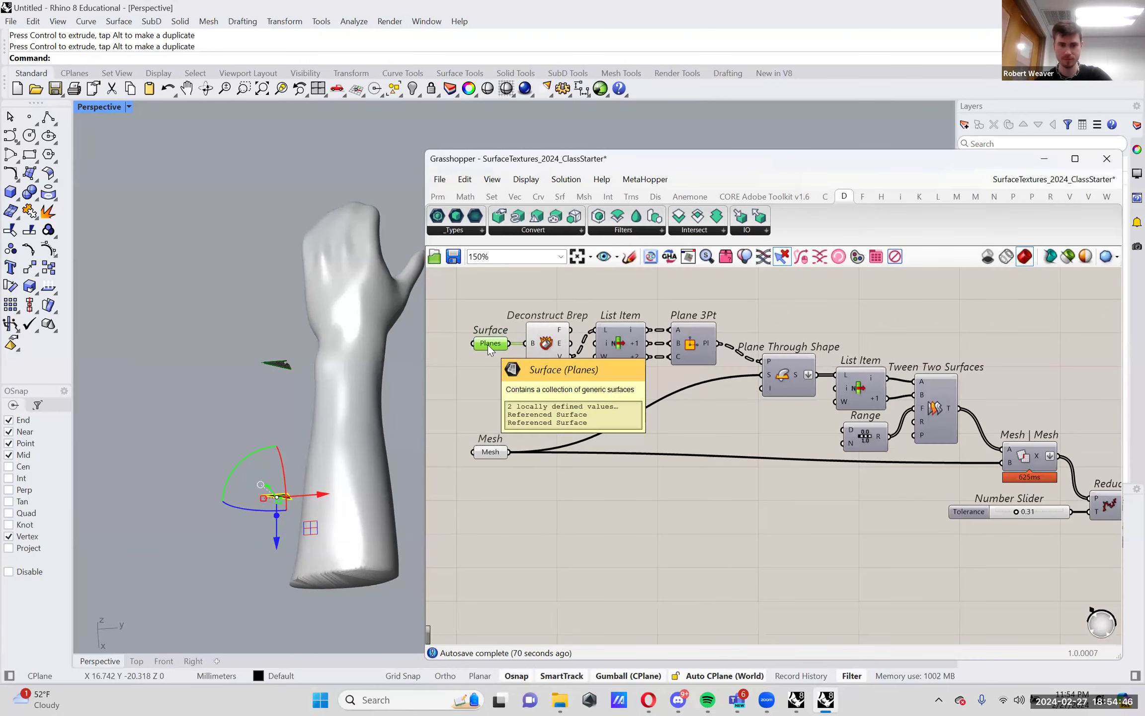
Examine the Mesh | Mesh intersection and the Align Curve Seams output curves on the forearm
{"action": "right_click_drag", "start_coordinate": [1030, 457], "coordinate": [933, 451]}
{"action": "right_click", "coordinate": [932, 451]}
{"action": "left_click", "coordinate": [930, 448]}
{"action": "right_click", "coordinate": [931, 449]}
{"action": "right_click_drag", "start_coordinate": [1113, 482], "coordinate": [867, 482]}
{"action": "right_click_drag", "start_coordinate": [1087, 502], "coordinate": [991, 503]}
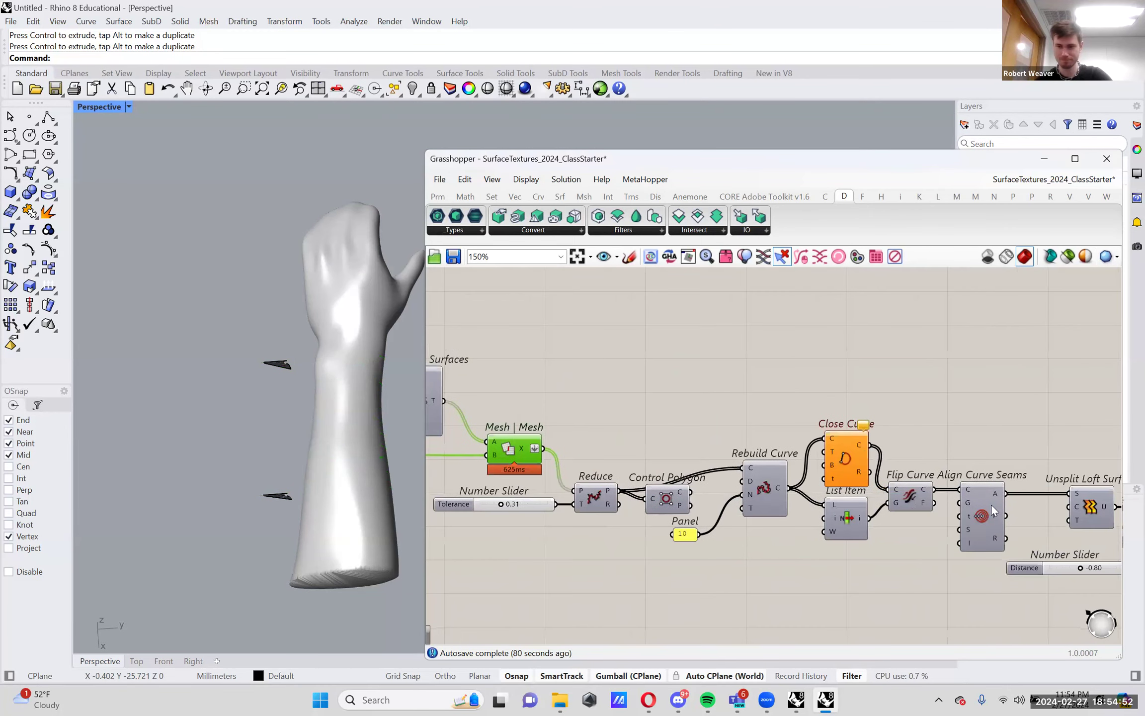
{"action": "left_click", "coordinate": [984, 511]}
{"action": "right_click", "coordinate": [984, 511]}
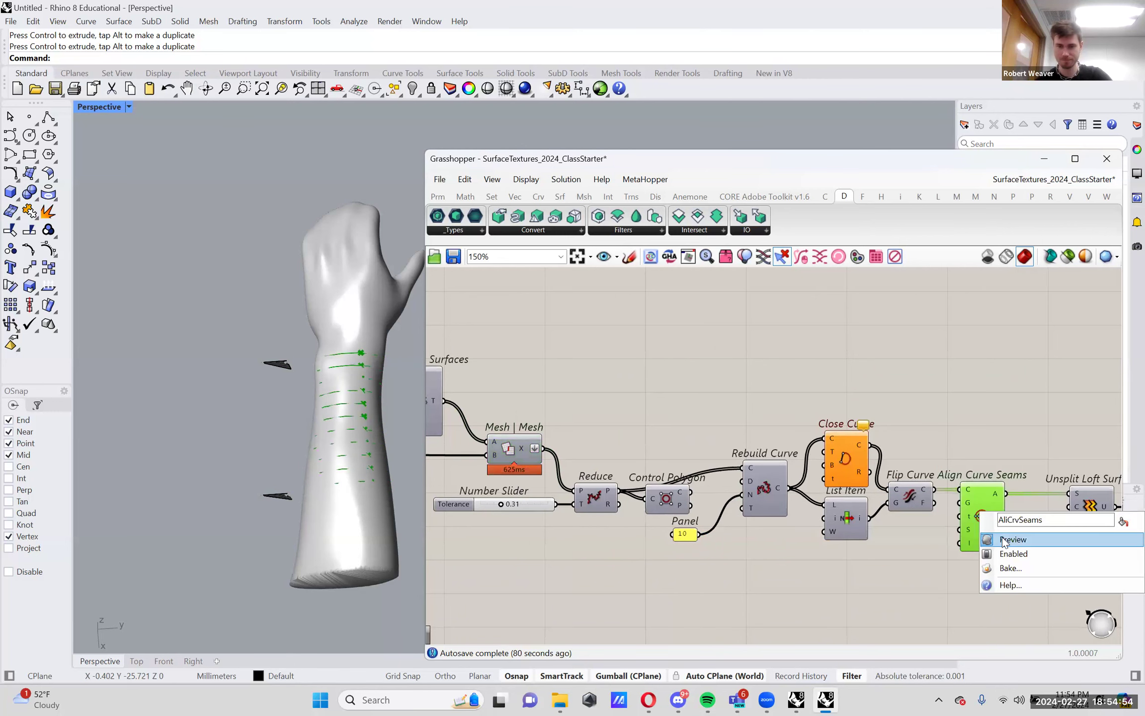
Toggle the preview of Unsplit Loft Surface to check the lofted forearm surface
{"action": "right_click_drag", "start_coordinate": [1119, 487], "coordinate": [919, 477]}
{"action": "scroll", "coordinate": [919, 477], "scroll_direction": "up", "scroll_amount": 2}
{"action": "right_click", "coordinate": [890, 492]}
{"action": "left_click", "coordinate": [900, 523]}
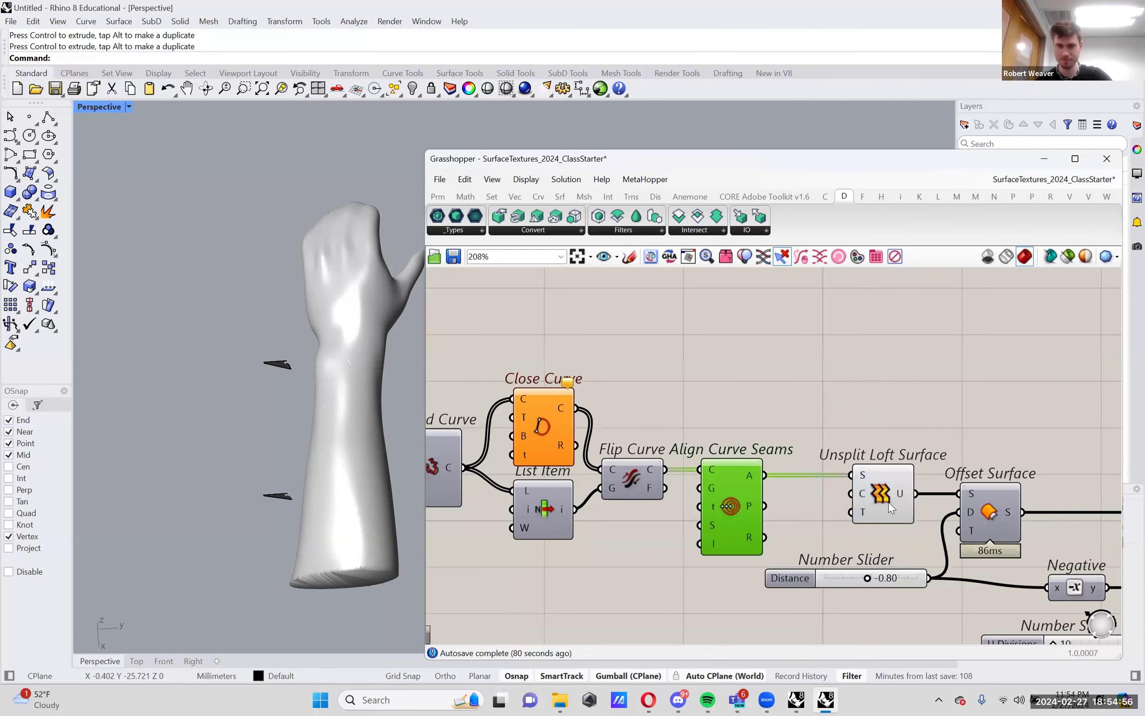
{"action": "right_click", "coordinate": [888, 497]}
{"action": "left_click", "coordinate": [909, 522]}
{"action": "scroll", "coordinate": [863, 579], "scroll_direction": "up", "scroll_amount": 3}
Connect the Distance slider directly to Curve To Volume's R input and set Distance to 0.77
{"action": "left_click_drag", "start_coordinate": [868, 578], "coordinate": [887, 578]}
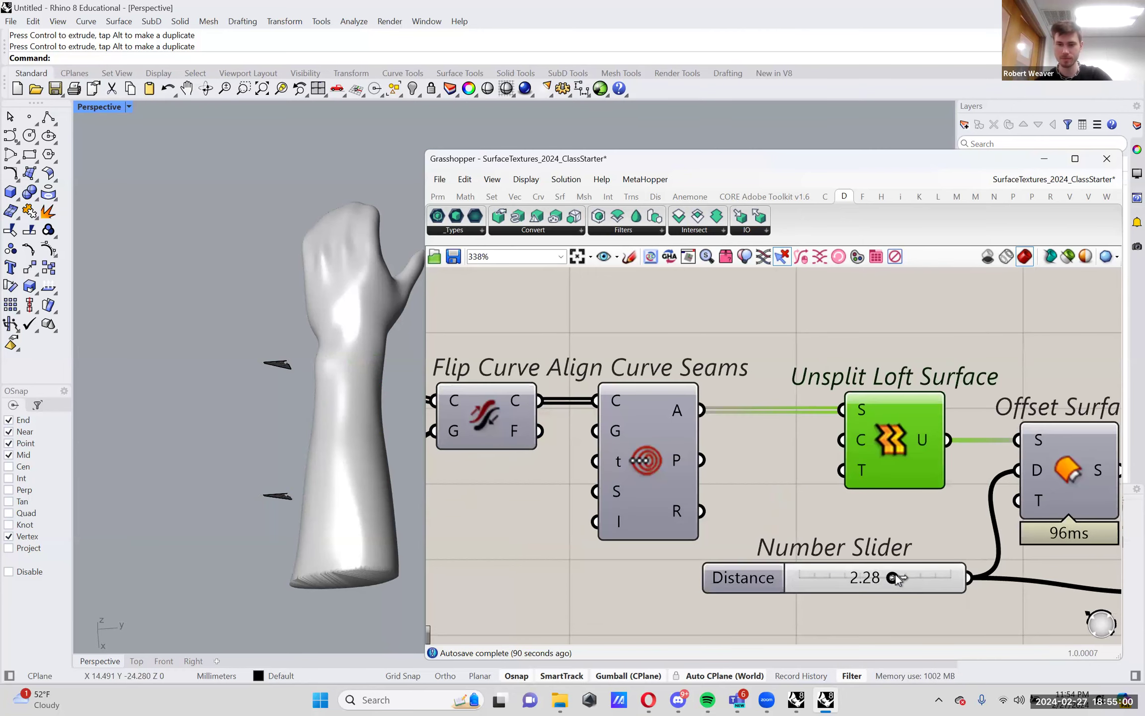
{"action": "scroll", "coordinate": [618, 494], "scroll_direction": "down", "scroll_amount": 3}
{"action": "left_click_drag", "start_coordinate": [589, 504], "coordinate": [1038, 490]}
{"action": "scroll", "coordinate": [724, 493], "scroll_direction": "up", "scroll_amount": 4}
{"action": "scroll", "coordinate": [724, 493], "scroll_direction": "up", "scroll_amount": 2}
{"action": "left_click_drag", "start_coordinate": [711, 522], "coordinate": [696, 525]}
Move the elbow-end plane surface slightly toward the hand and check the Offset Surface component
{"action": "left_click", "coordinate": [277, 496]}
{"action": "mouse_move", "coordinate": [276, 504]}
{"action": "left_mouse_down"}
{"action": "mouse_move", "coordinate": [276, 578]}
{"action": "mouse_move", "coordinate": [279, 517]}
{"action": "left_mouse_up"}
{"action": "scroll", "coordinate": [750, 520], "scroll_direction": "down", "scroll_amount": 3}
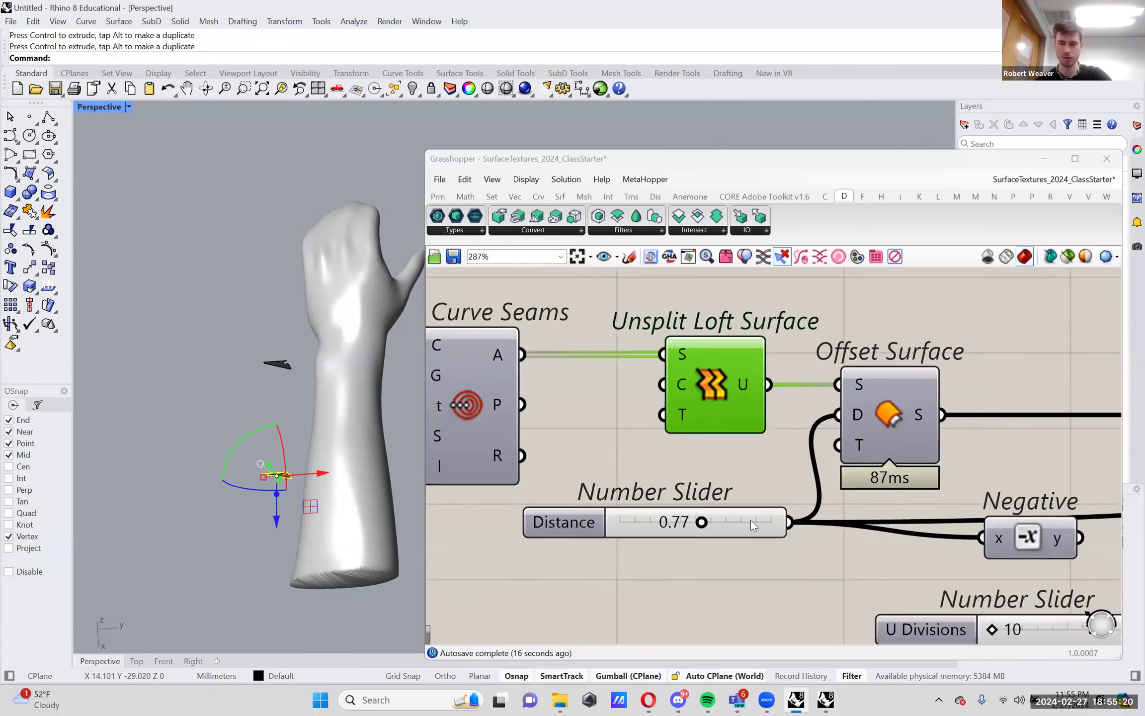
{"action": "right_click", "coordinate": [782, 428]}
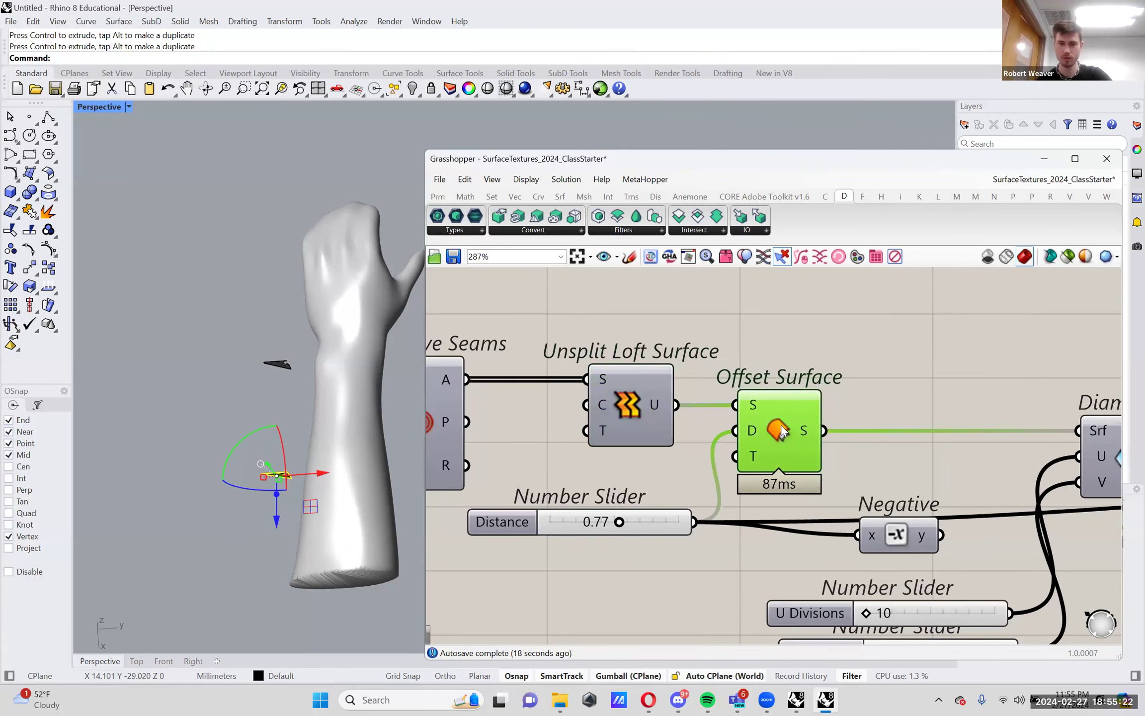
{"action": "scroll", "coordinate": [690, 457], "scroll_direction": "down", "scroll_amount": 3}
{"action": "left_click", "coordinate": [656, 428]}
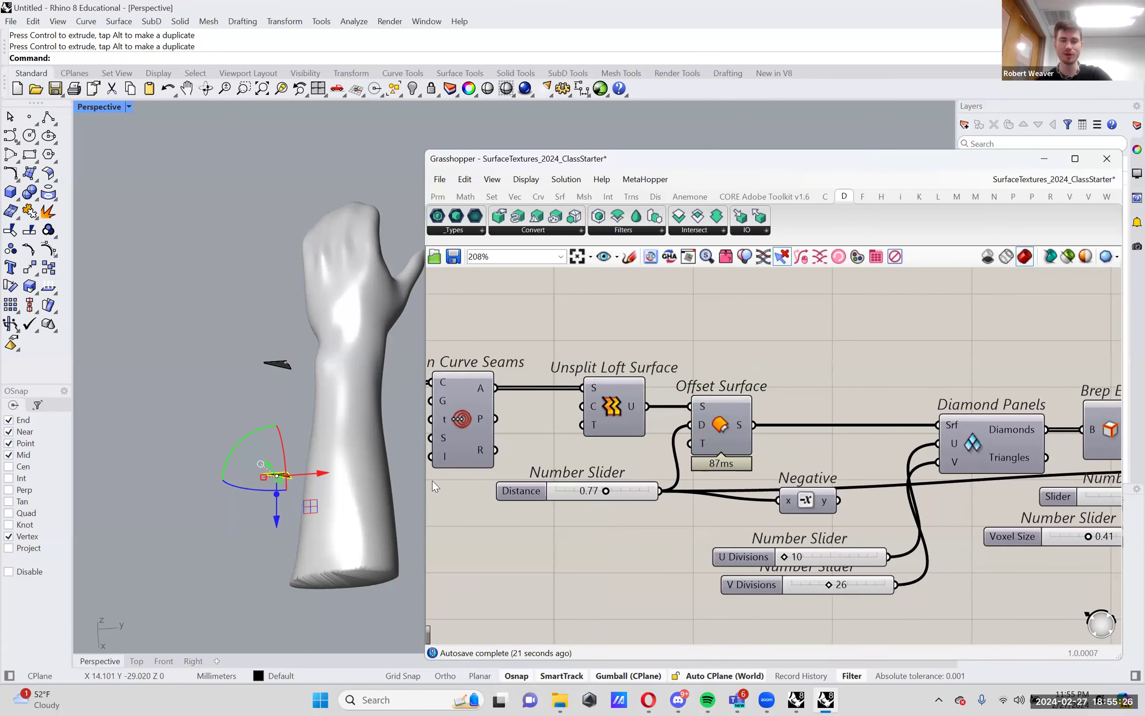
Reconnect Negative's output to Curve To Volume's R input and set the Distance slider to -0.69
{"action": "right_click_drag", "start_coordinate": [862, 507], "coordinate": [714, 498]}
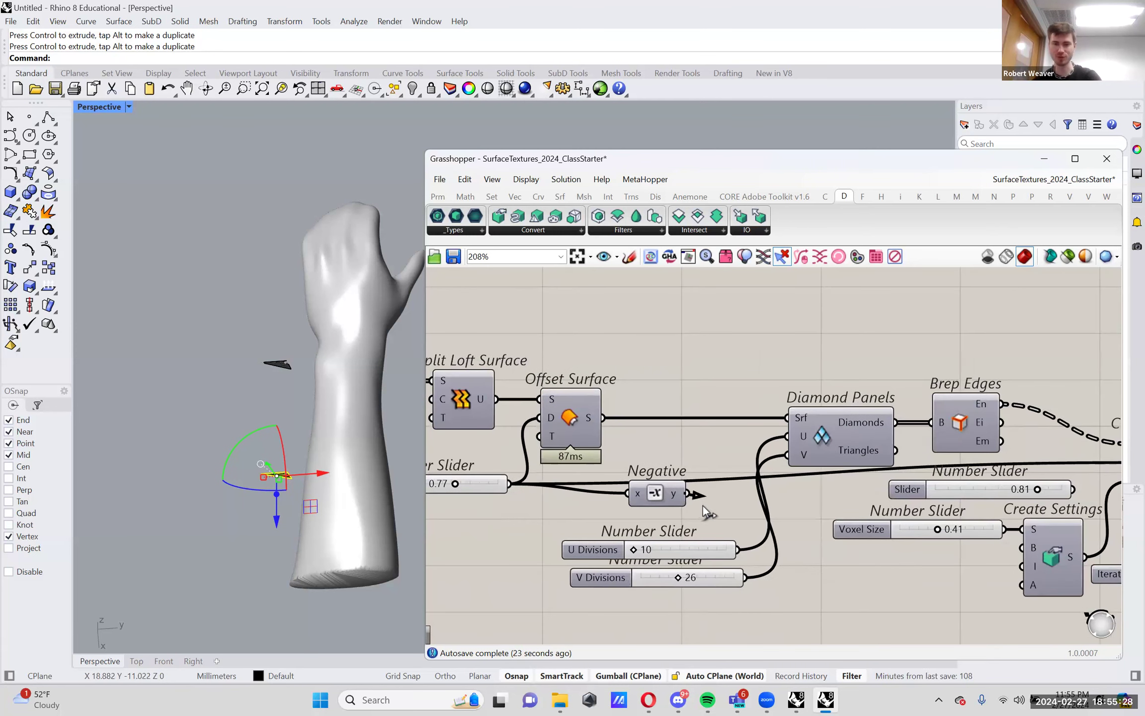
{"action": "scroll", "coordinate": [666, 497], "scroll_direction": "down", "scroll_amount": 3}
{"action": "left_click_drag", "start_coordinate": [888, 515], "coordinate": [1000, 476]}
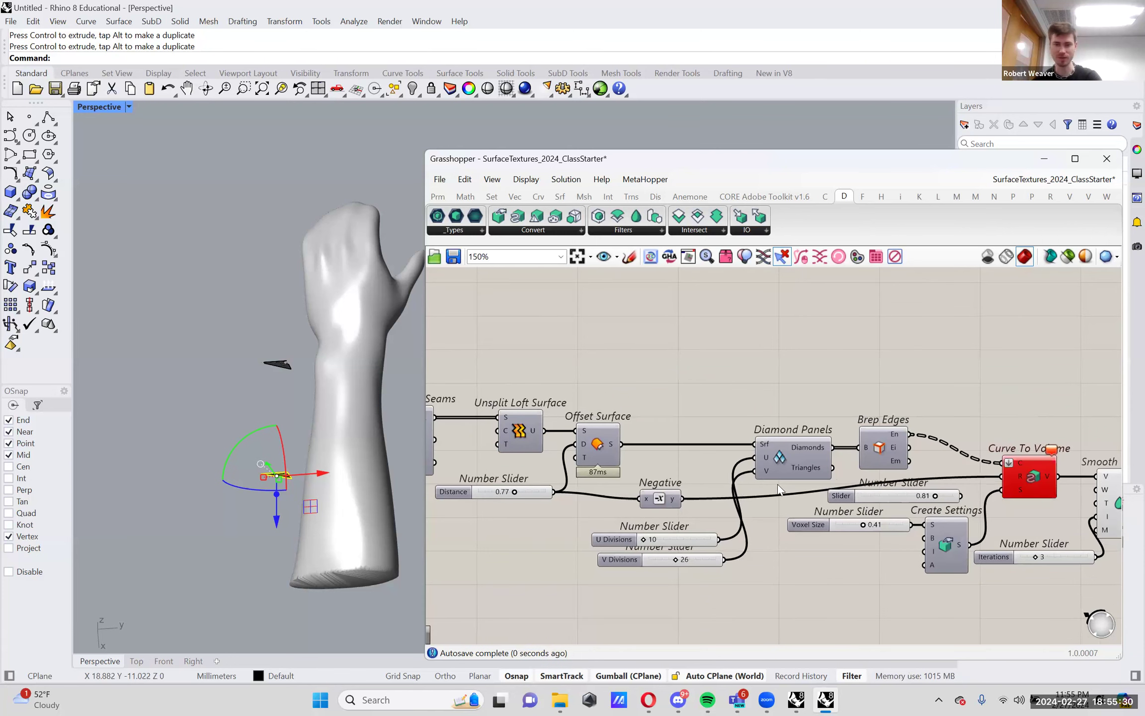
{"action": "scroll", "coordinate": [516, 490], "scroll_direction": "up", "scroll_amount": 3}
{"action": "mouse_move", "coordinate": [515, 491]}
{"action": "left_mouse_down"}
{"action": "mouse_move", "coordinate": [485, 493]}
{"action": "mouse_move", "coordinate": [506, 500]}
{"action": "left_mouse_up"}
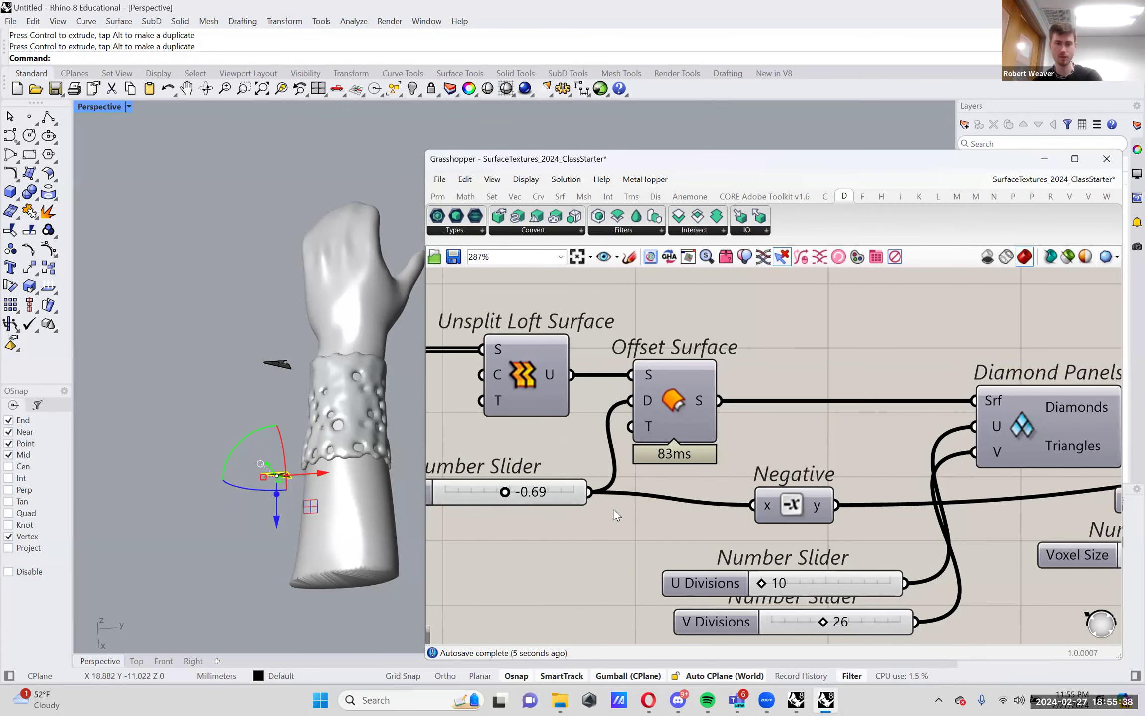
Try adding a MultiPipe component above Brep Edges
{"action": "right_click_drag", "start_coordinate": [388, 497], "coordinate": [323, 467]}
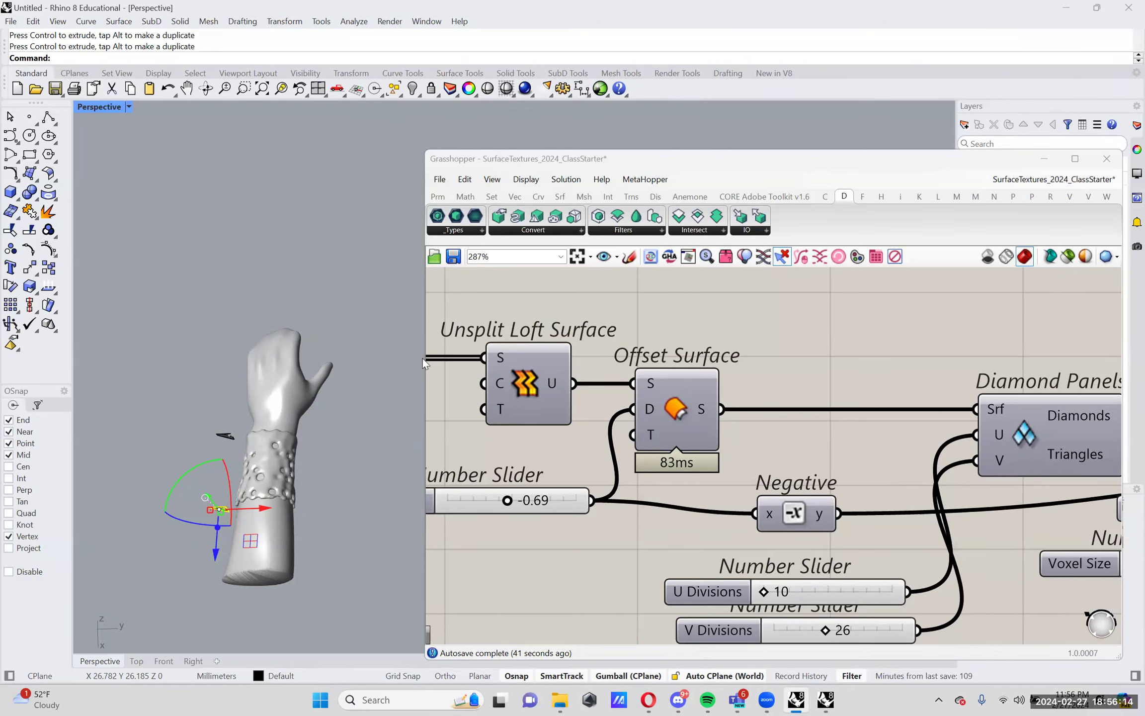
{"action": "scroll", "coordinate": [826, 424], "scroll_direction": "down", "scroll_amount": 5}
{"action": "right_click_drag", "start_coordinate": [827, 424], "coordinate": [581, 422]}
{"action": "scroll", "coordinate": [845, 432], "scroll_direction": "up", "scroll_amount": 2}
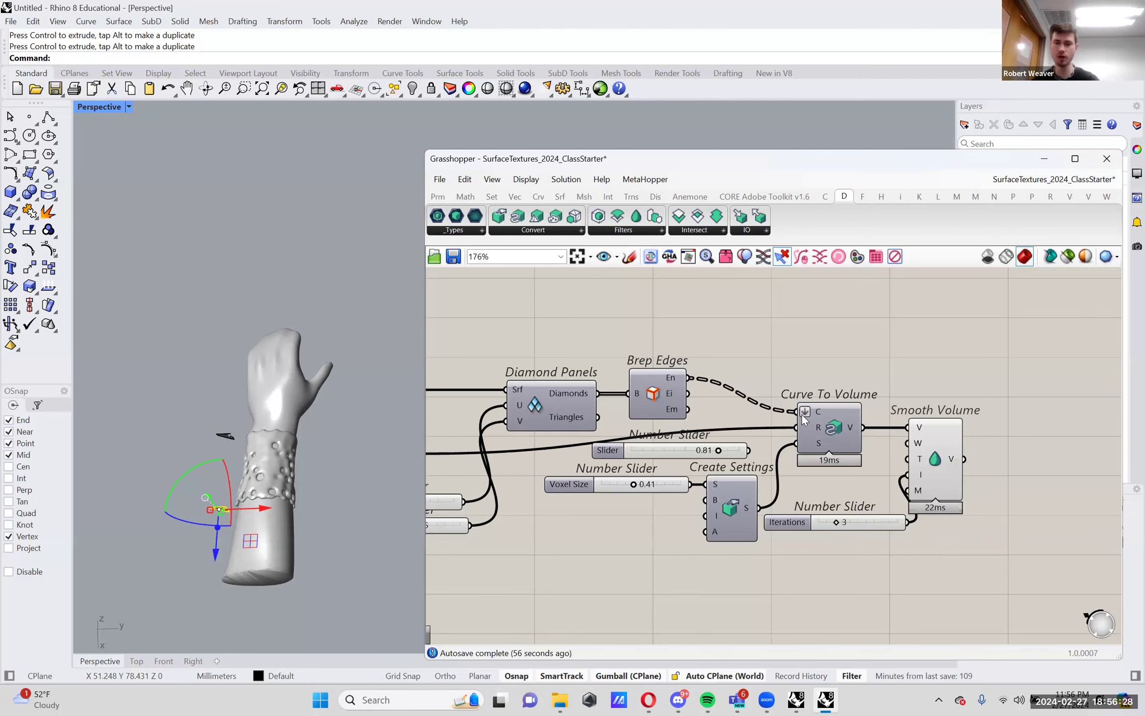
{"action": "scroll", "coordinate": [726, 325], "scroll_direction": "up", "scroll_amount": 2}
{"action": "double_click", "coordinate": [724, 324]}
{"action": "type", "text": "multi"}
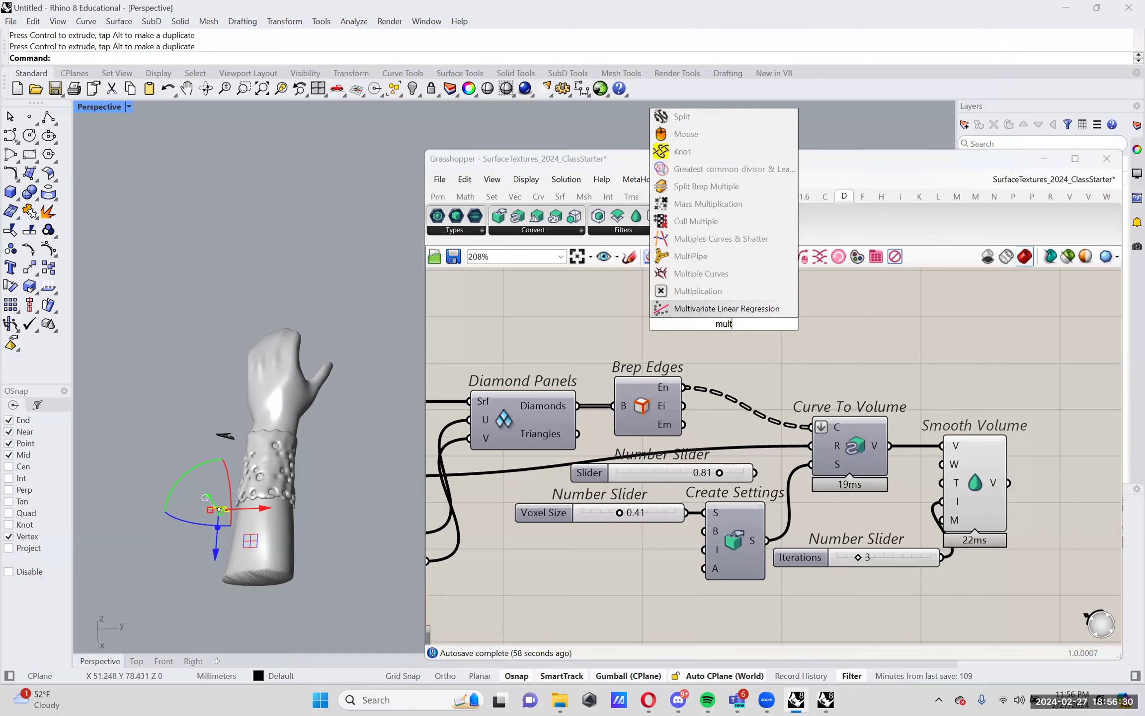
{"action": "key", "text": "Up"}
{"action": "key", "text": "Up"}
{"action": "key", "text": "Up"}
{"action": "key", "text": "Up"}
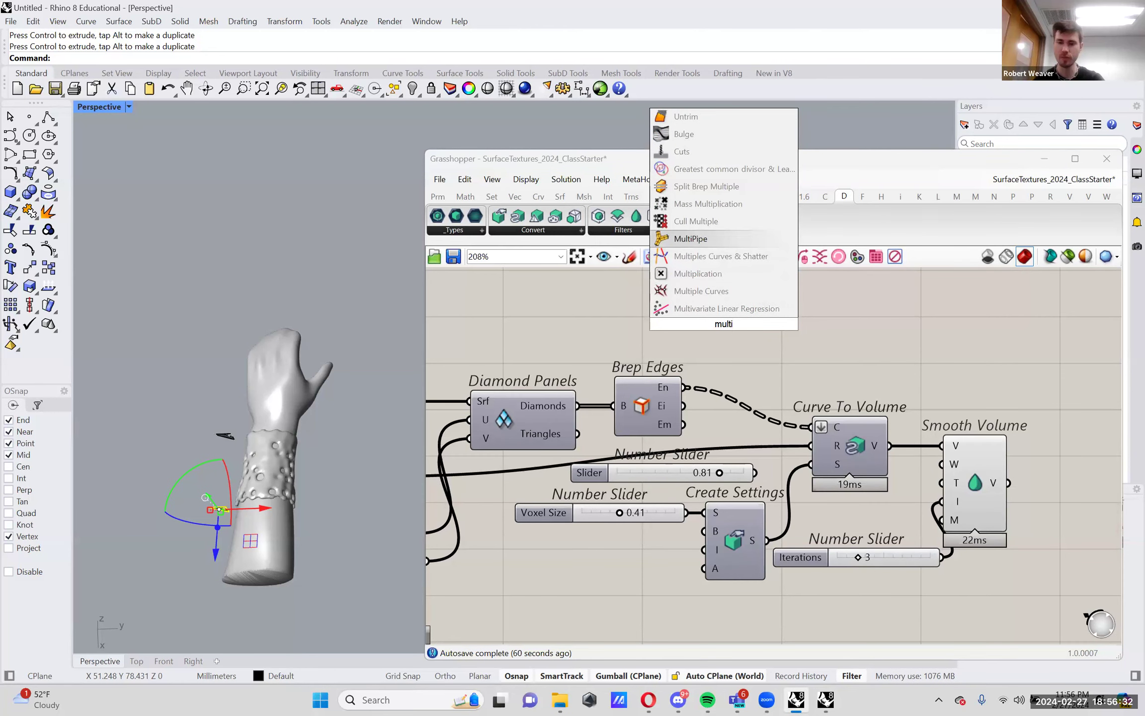
{"action": "key", "text": "Return"}
{"action": "right_click_drag", "start_coordinate": [723, 324], "coordinate": [707, 491]}
{"action": "left_click_drag", "start_coordinate": [715, 456], "coordinate": [668, 391]}
{"action": "key", "text": "Delete"}
{"action": "double_click", "coordinate": [680, 395]}
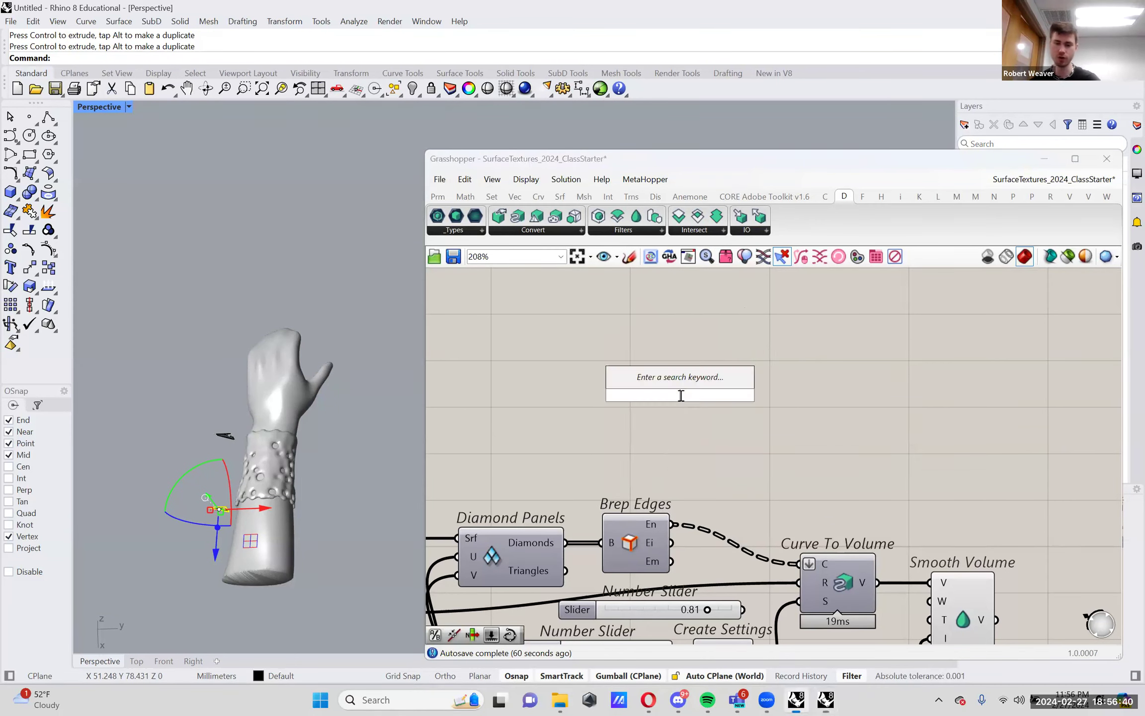
{"action": "type", "text": "pip"}
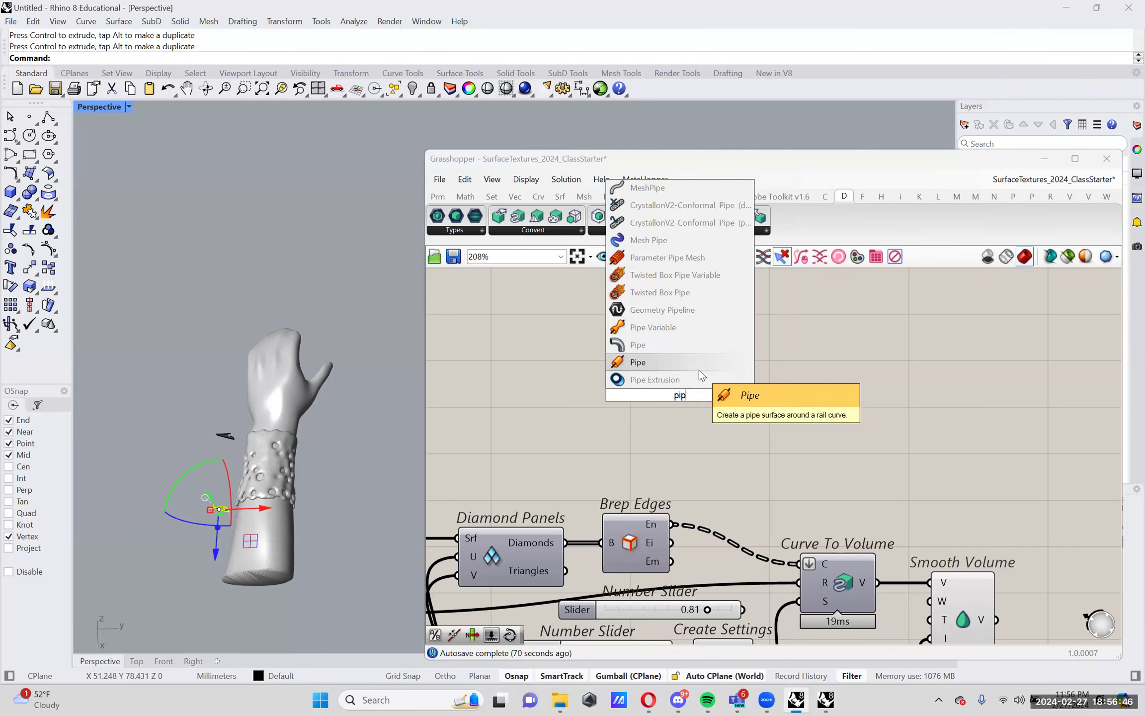
{"action": "key", "text": "Escape"}
Add a MultiPipe component above Curve To Volume and deselect the elbow-end plane surface in the Rhino viewport
{"action": "right_click_drag", "start_coordinate": [752, 441], "coordinate": [745, 365]}
{"action": "double_click", "coordinate": [745, 365]}
{"action": "type", "text": "mult"}
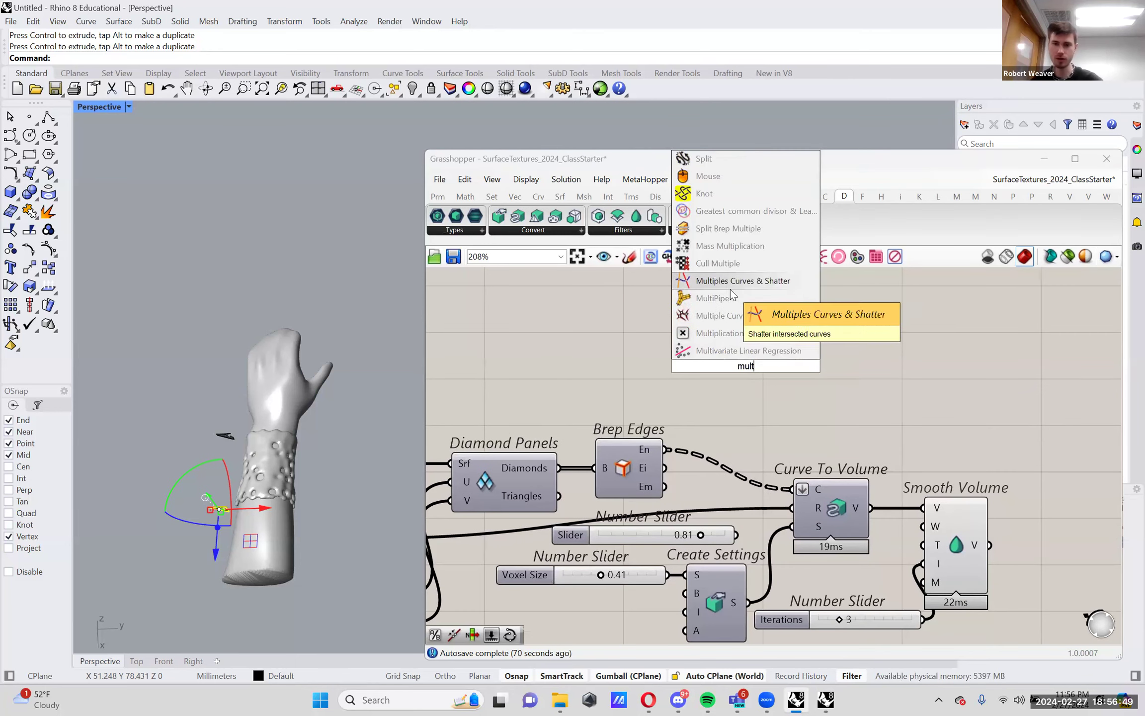
{"action": "left_click", "coordinate": [729, 298]}
{"action": "left_click_drag", "start_coordinate": [731, 321], "coordinate": [836, 340]}
{"action": "left_click_drag", "start_coordinate": [665, 449], "coordinate": [843, 383]}
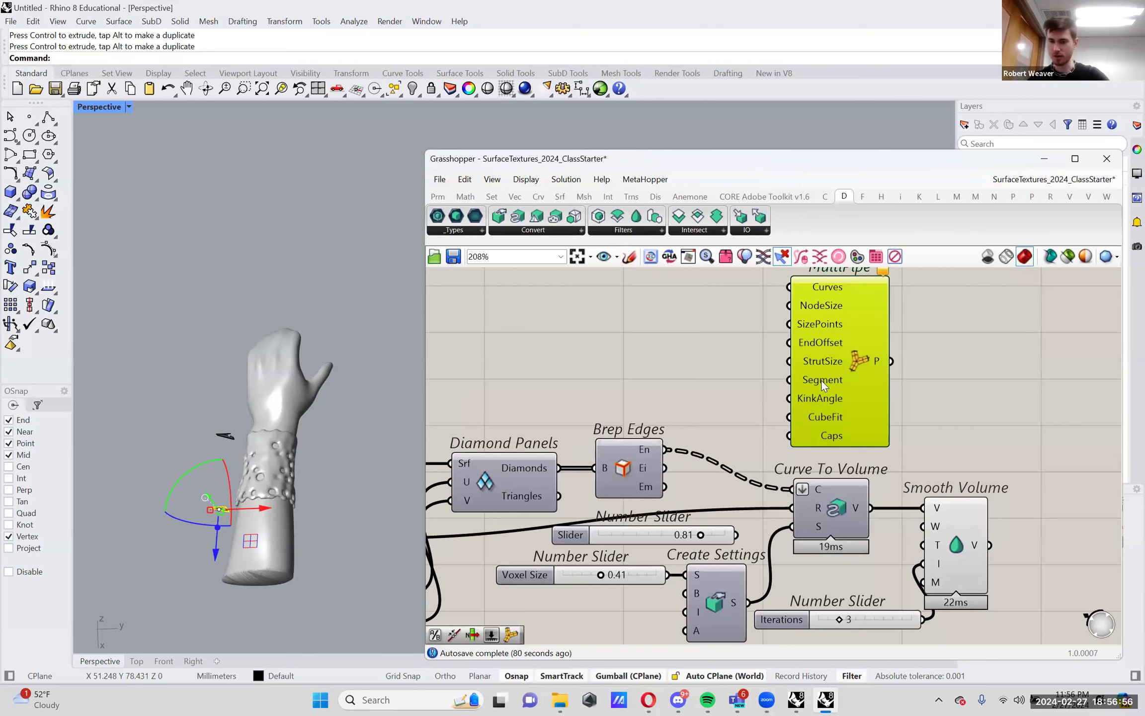
{"action": "left_click", "coordinate": [740, 402]}
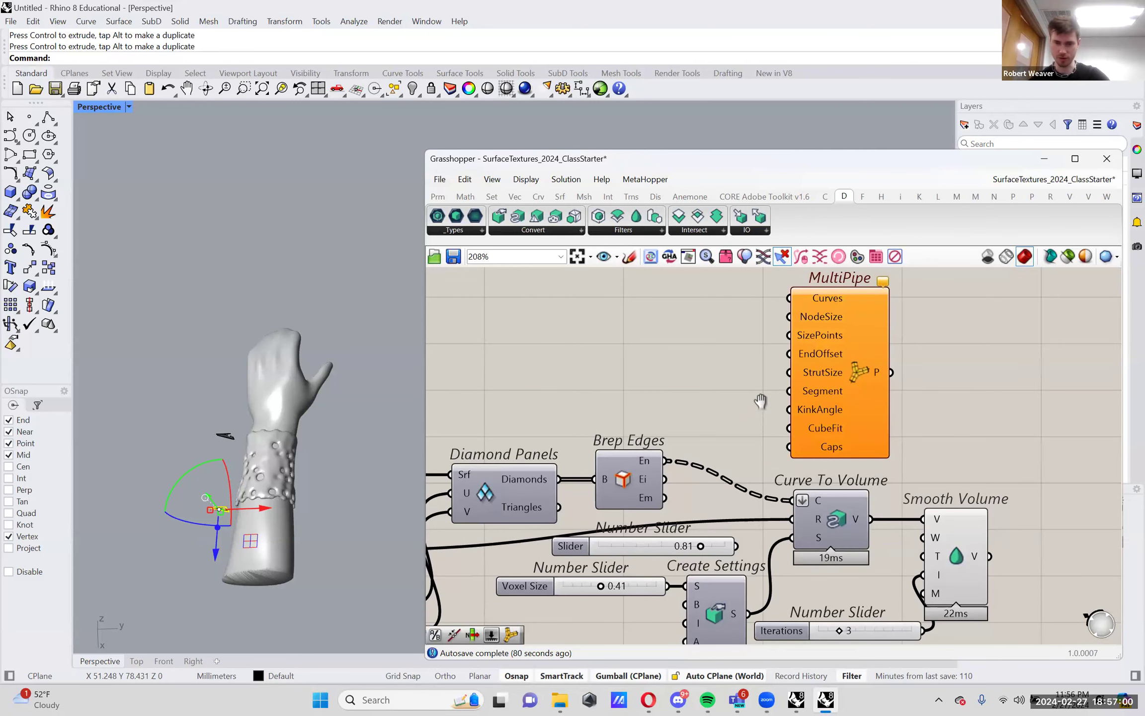
{"action": "right_click_drag", "start_coordinate": [753, 410], "coordinate": [761, 402]}
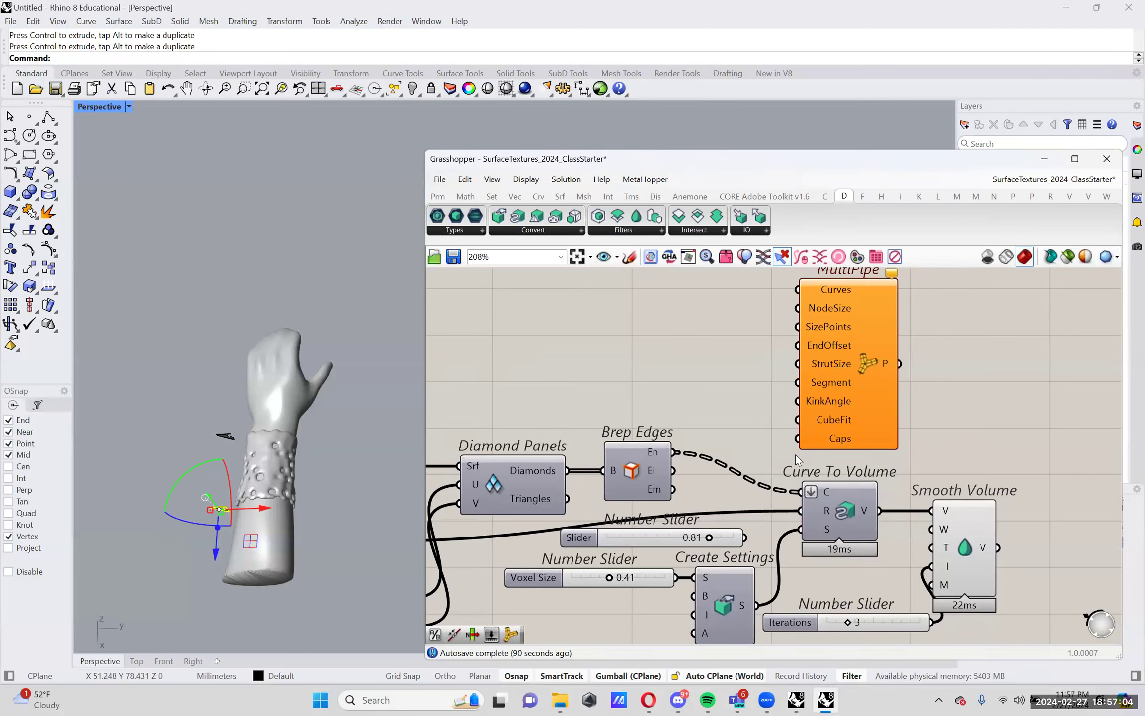
{"action": "right_click_drag", "start_coordinate": [764, 482], "coordinate": [807, 436]}
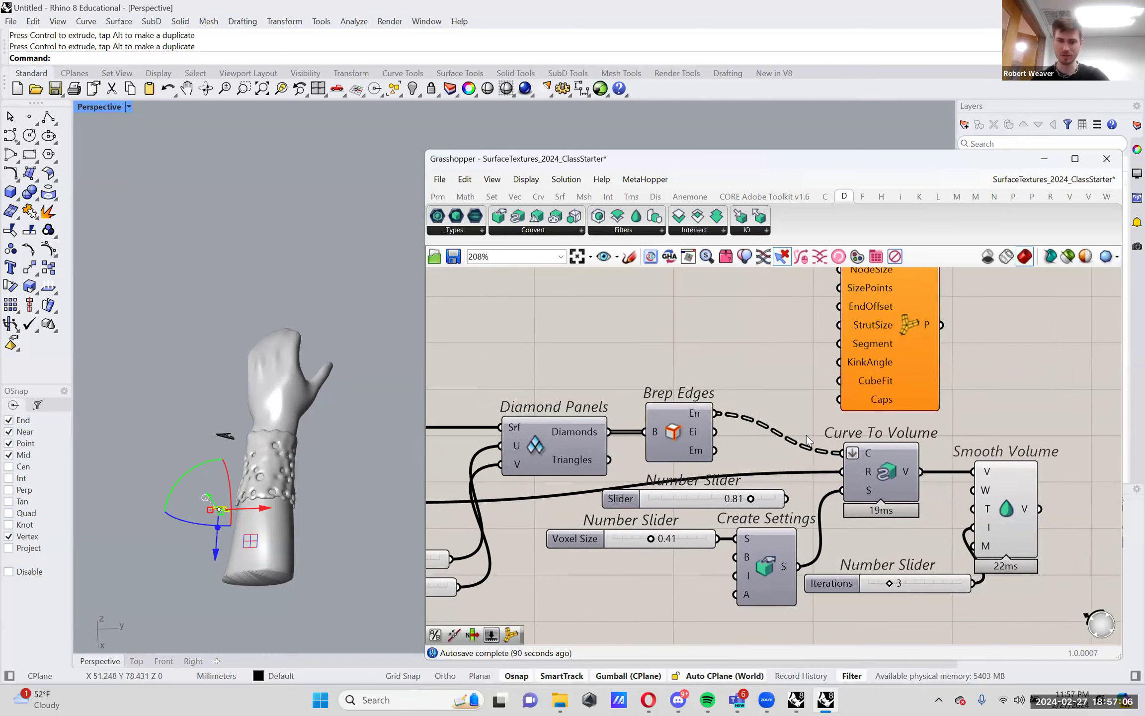
{"action": "left_click", "coordinate": [342, 481]}
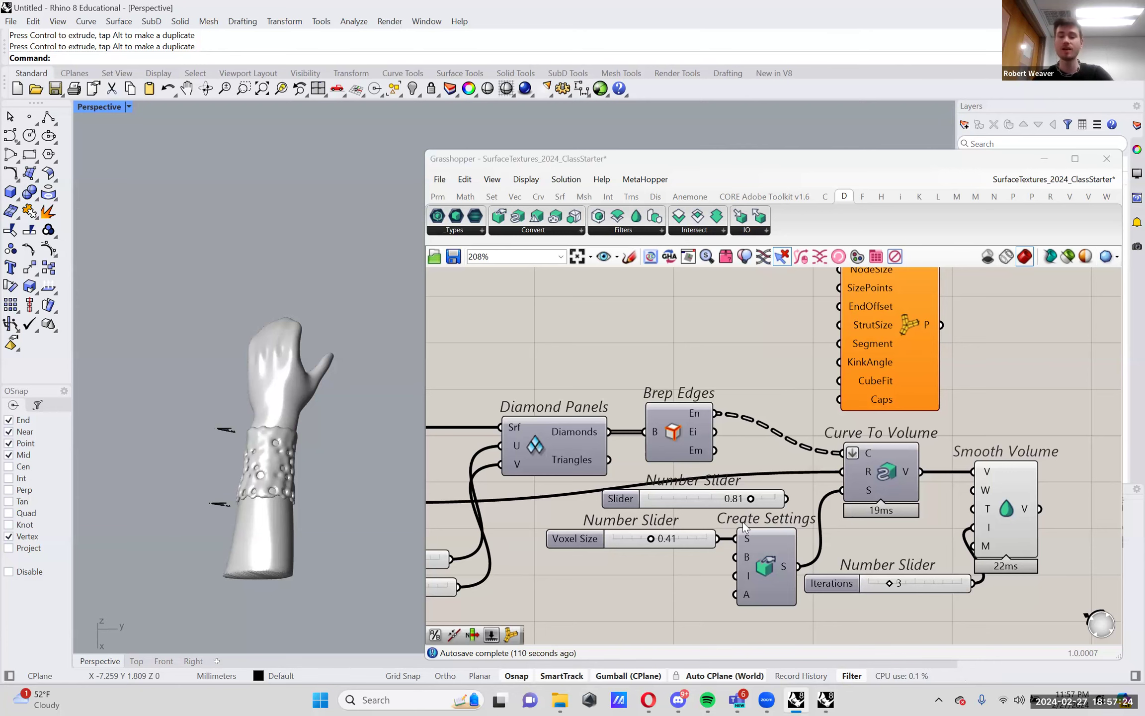
Switch to Discord and enlarge the Final Project Guidelines image in the D/DW F 23 server's final-project-guidelines channel
{"action": "left_click", "coordinate": [677, 699]}
{"action": "left_click", "coordinate": [25, 379]}
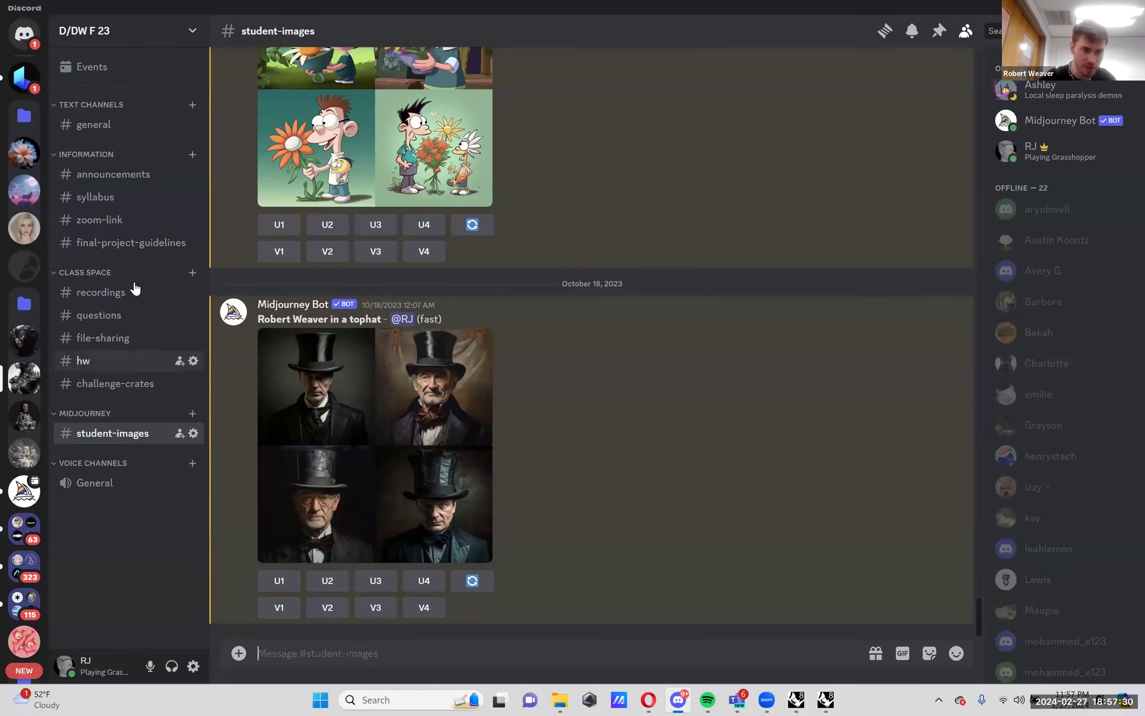
{"action": "left_click", "coordinate": [120, 243]}
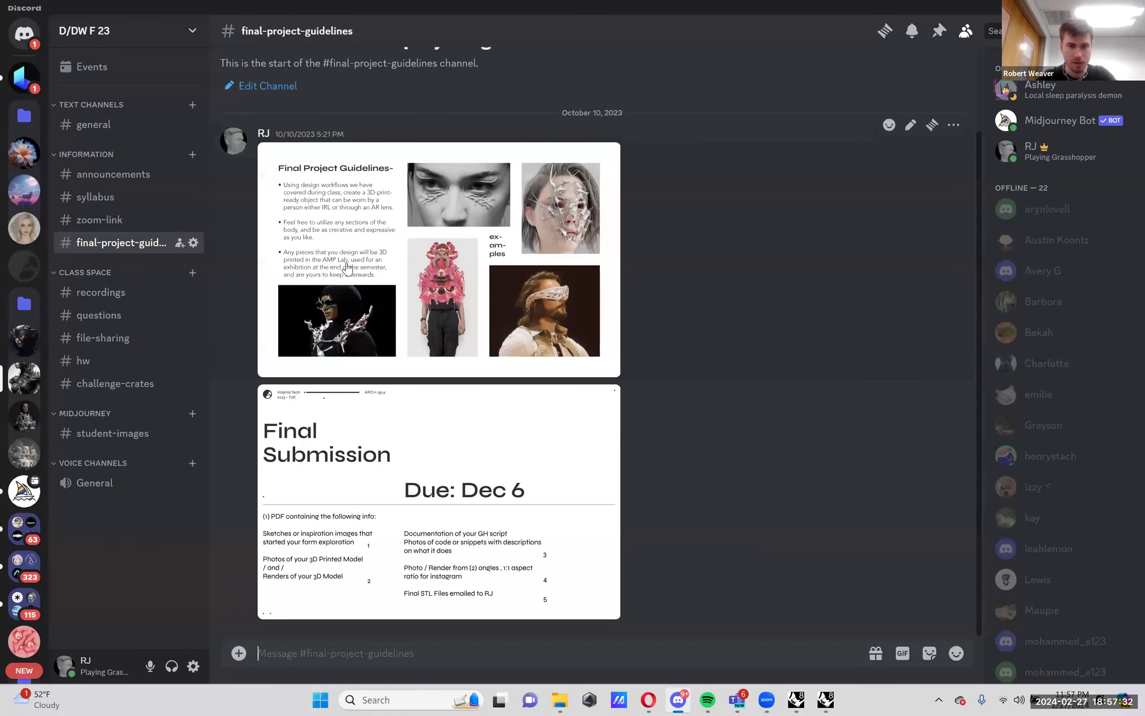
{"action": "left_click", "coordinate": [356, 269]}
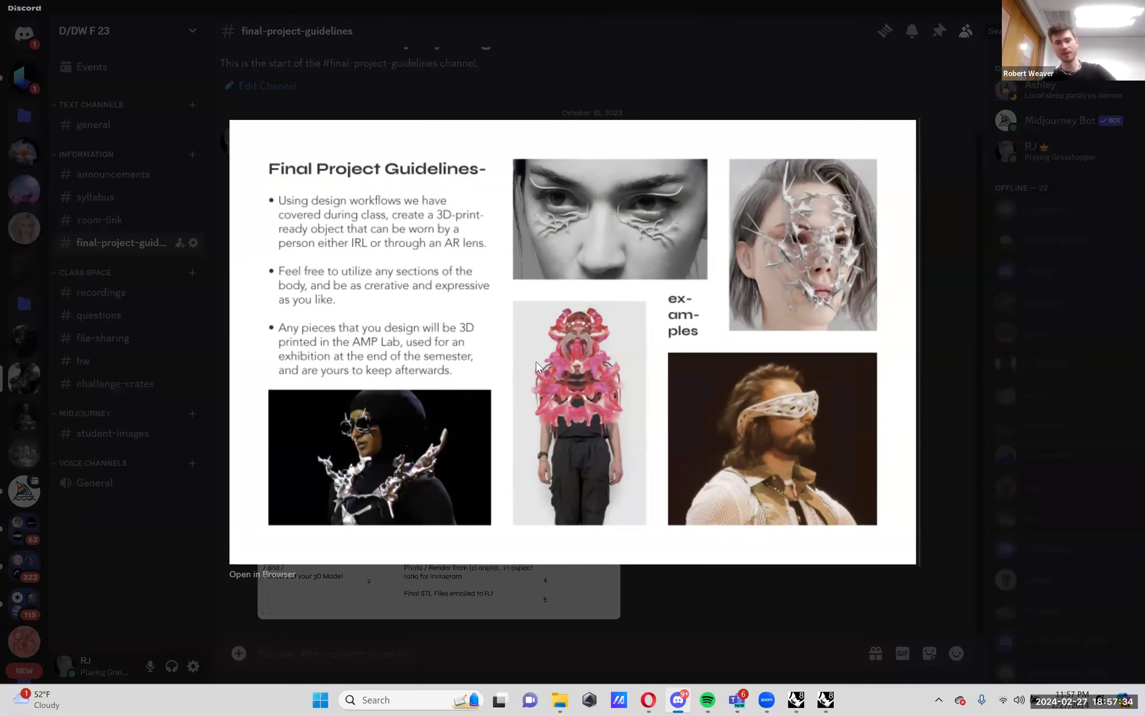